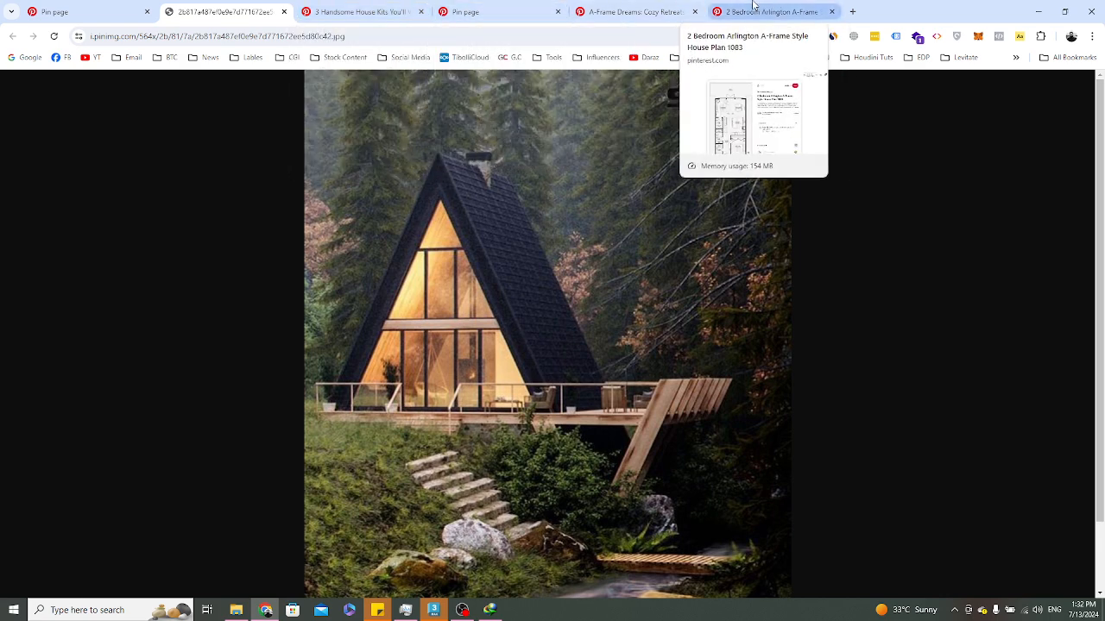
Move the 2 Bedroom Arlington A-Frame house plan page directly after the cabin photo and look over its floor plan
{"action": "left_click_drag", "start_coordinate": [728, 5], "coordinate": [390, 7]}
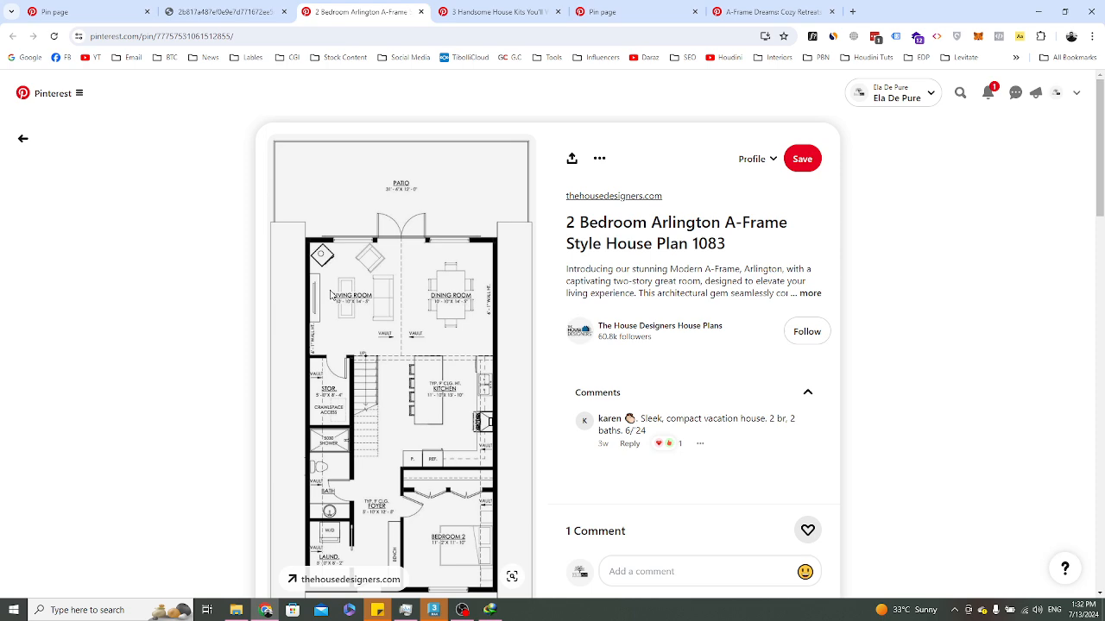
{"action": "scroll", "coordinate": [372, 317], "scroll_direction": "down", "scroll_amount": 3}
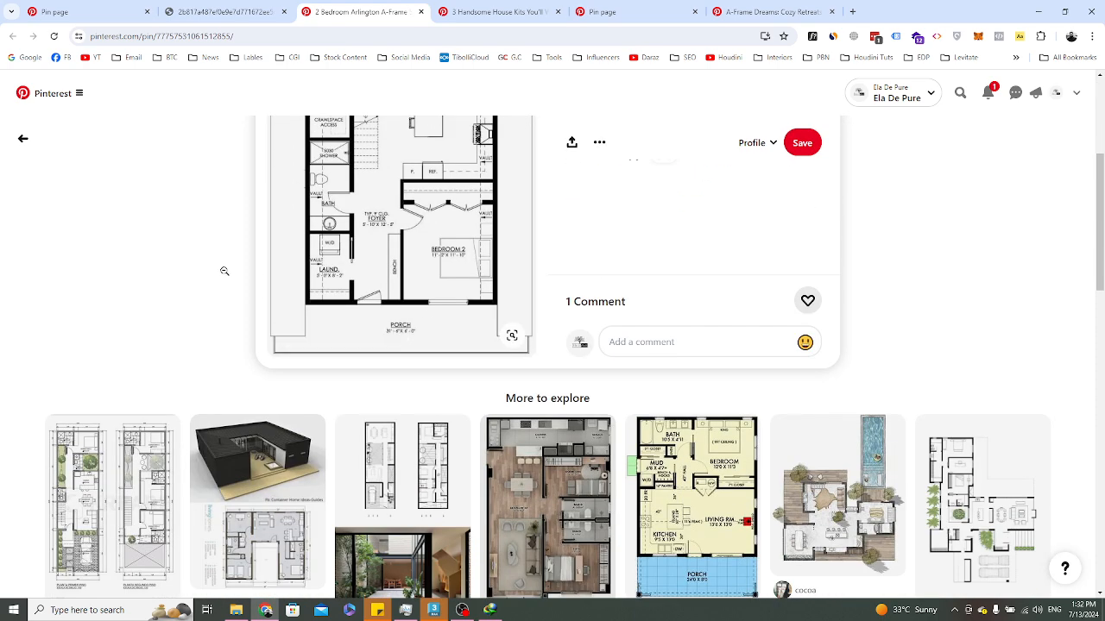
{"action": "scroll", "coordinate": [222, 276], "scroll_direction": "up", "scroll_amount": 2}
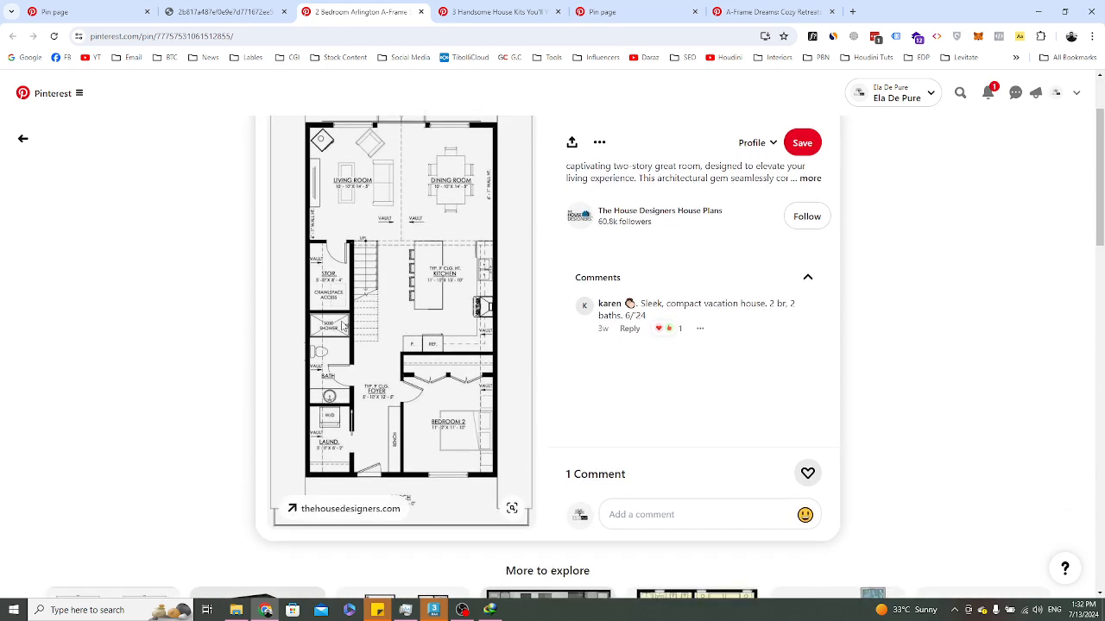
Compare the A-frame cabin photo with the Arlington floor plan, examining the layout from the patio to the porch
{"action": "left_click", "coordinate": [259, 7]}
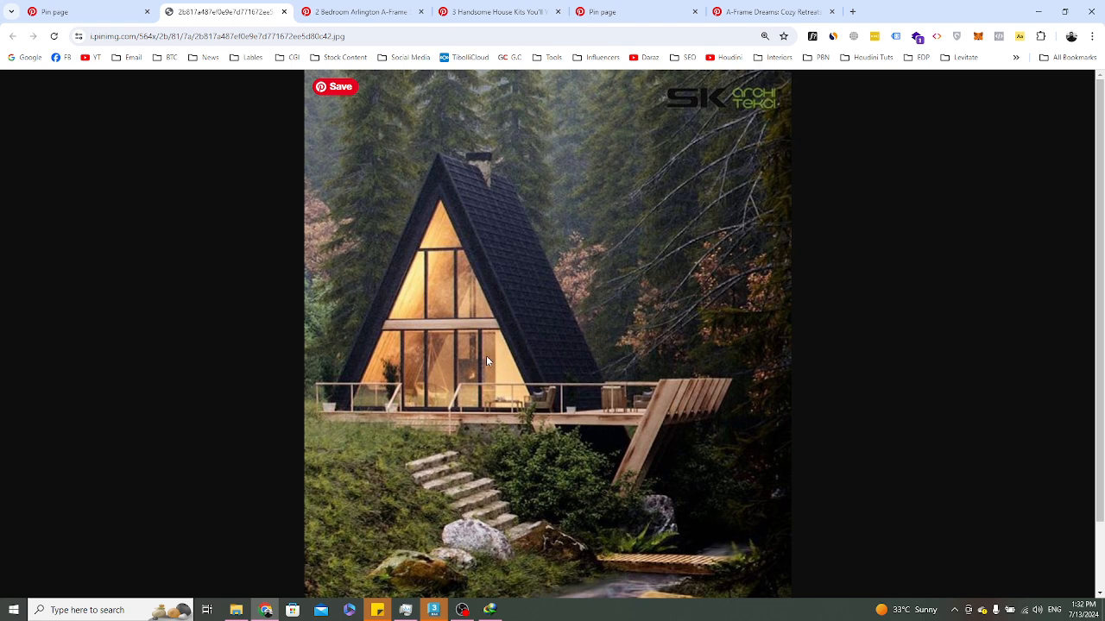
{"action": "left_click", "coordinate": [362, 11]}
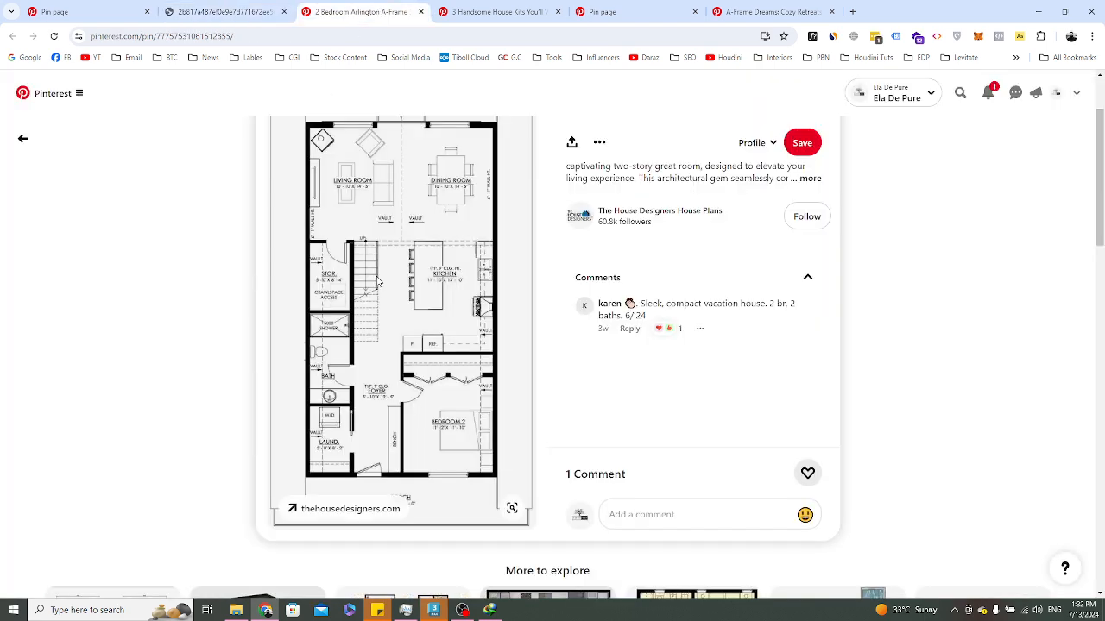
{"action": "mouse_move", "coordinate": [457, 5]}
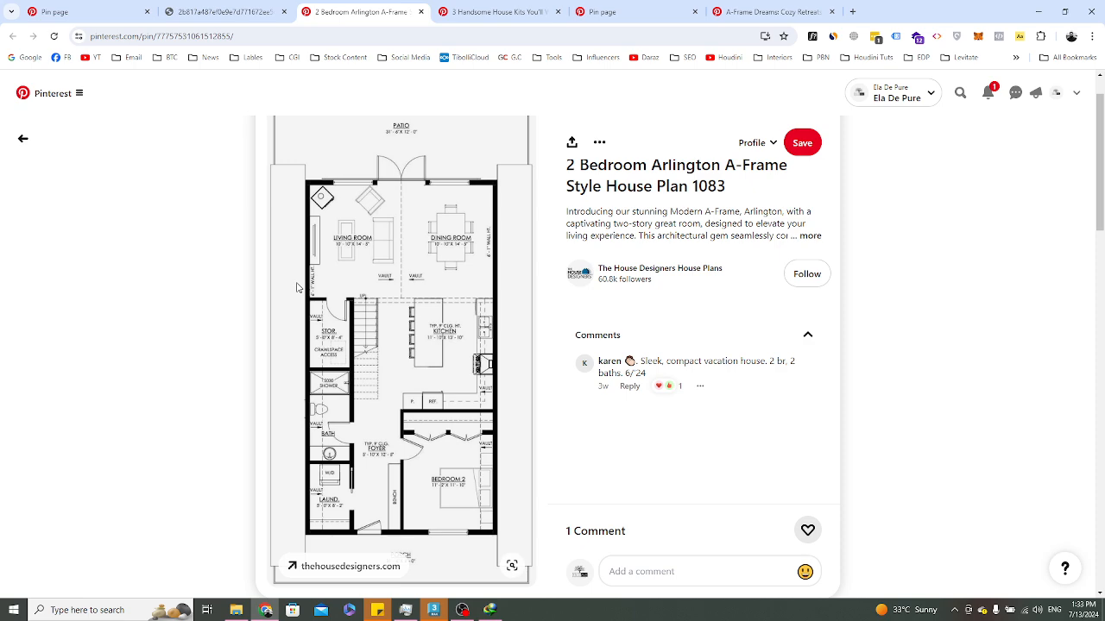
{"action": "scroll", "coordinate": [296, 288], "scroll_direction": "down", "scroll_amount": 1}
{"action": "scroll", "coordinate": [297, 288], "scroll_direction": "up", "scroll_amount": 1}
{"action": "scroll", "coordinate": [297, 287], "scroll_direction": "up", "scroll_amount": 1}
{"action": "left_click", "coordinate": [266, 7]}
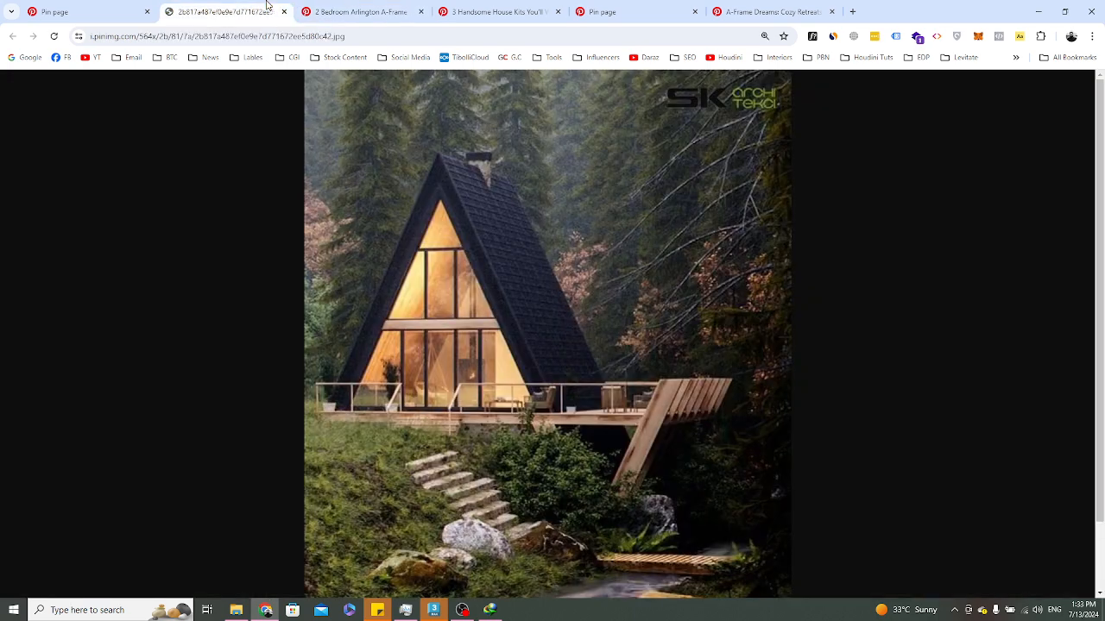
{"action": "left_click", "coordinate": [384, 7]}
{"action": "scroll", "coordinate": [383, 324], "scroll_direction": "down", "scroll_amount": 2}
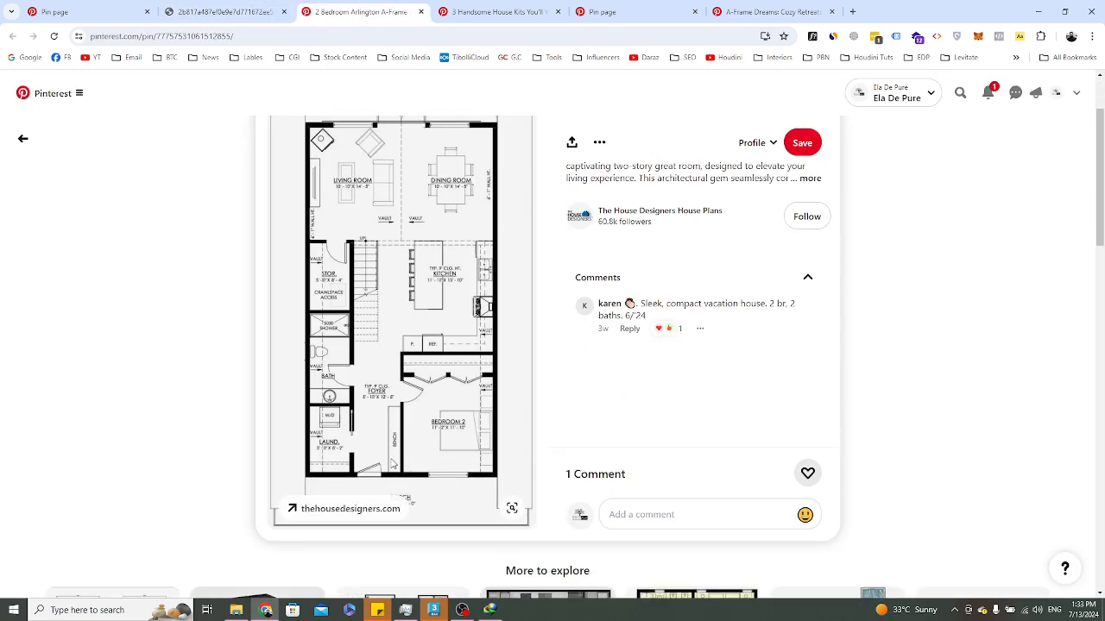
{"action": "scroll", "coordinate": [384, 428], "scroll_direction": "up", "scroll_amount": 2}
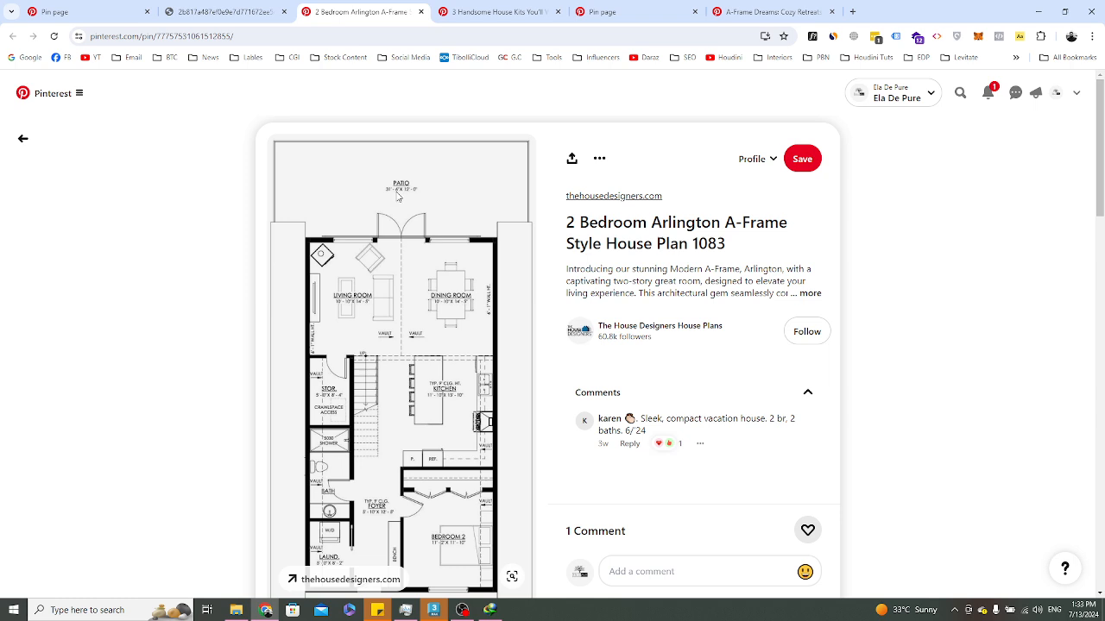
{"action": "scroll", "coordinate": [395, 197], "scroll_direction": "down", "scroll_amount": 1}
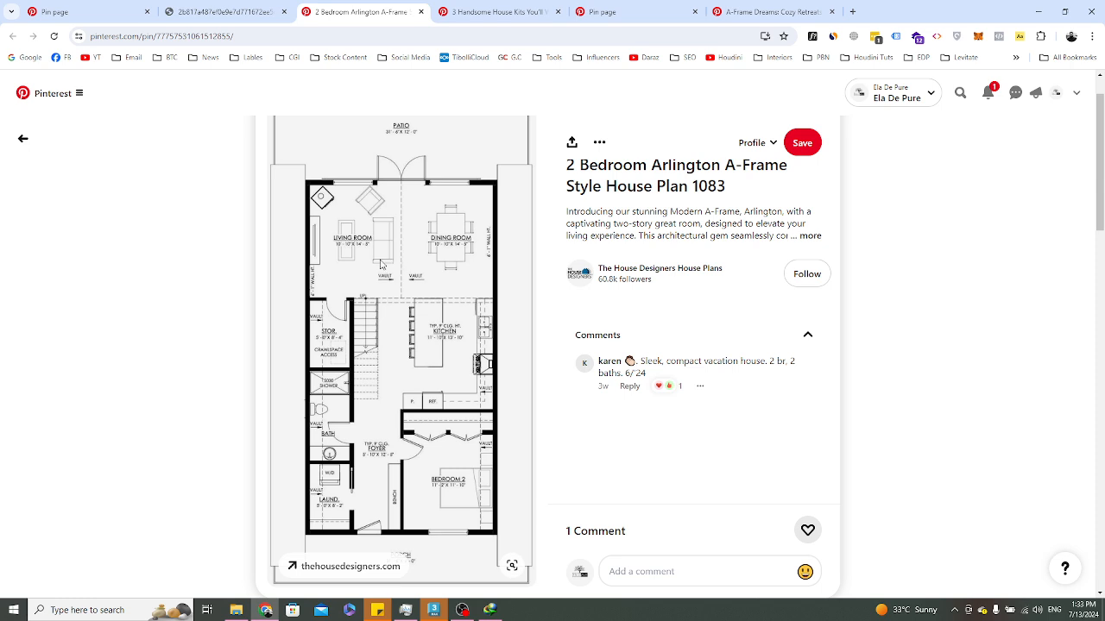
{"action": "scroll", "coordinate": [384, 264], "scroll_direction": "up", "scroll_amount": 1}
Open the floor plan image on its own in a new browser tab and look over the enlarged rooms
{"action": "right_click", "coordinate": [387, 274]}
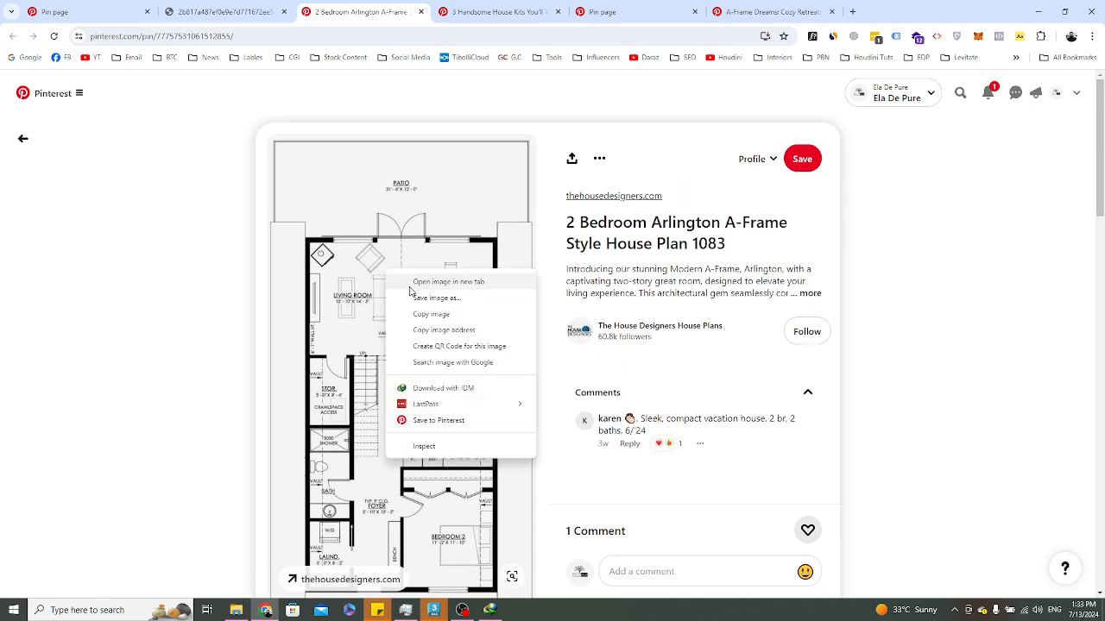
{"action": "left_click", "coordinate": [411, 288]}
{"action": "left_click", "coordinate": [441, 19]}
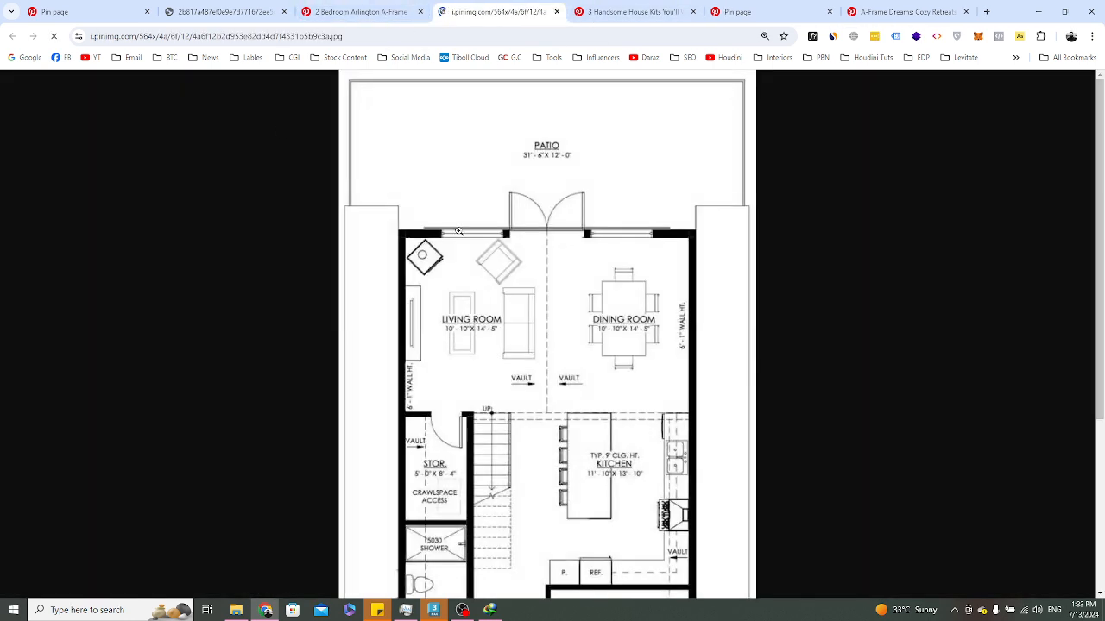
{"action": "scroll", "coordinate": [616, 267], "scroll_direction": "down", "scroll_amount": 3}
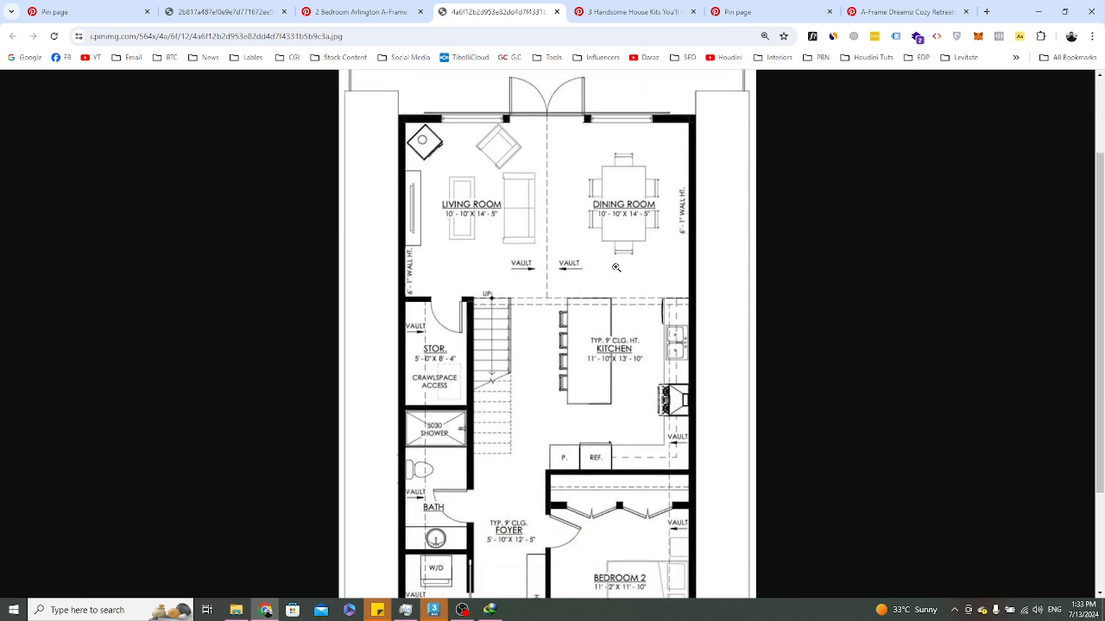
{"action": "scroll", "coordinate": [727, 289], "scroll_direction": "up", "scroll_amount": 3}
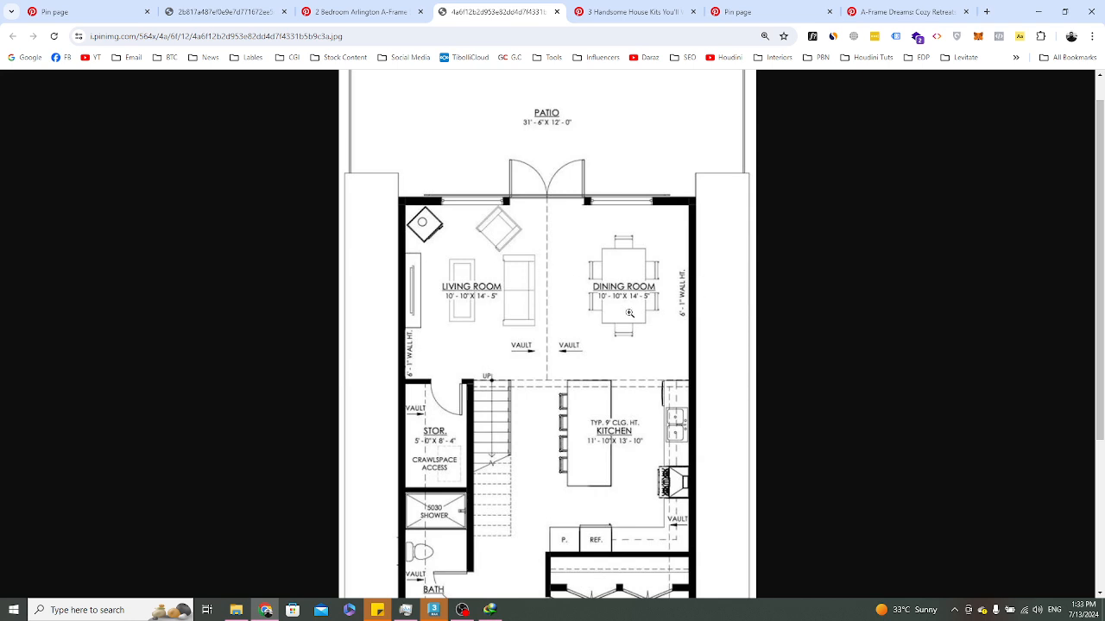
Open Snipping Tool and capture the part of the floor plan from the patio down to the kitchen and shower
{"action": "left_click", "coordinate": [13, 610]}
{"action": "type", "text": "sn"}
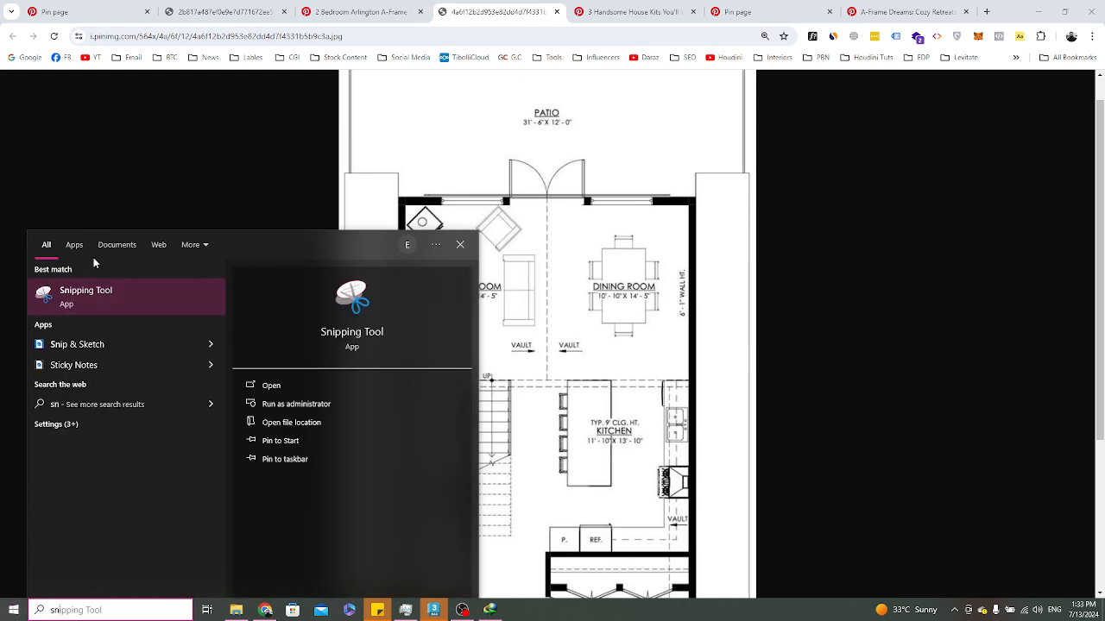
{"action": "left_click", "coordinate": [96, 287]}
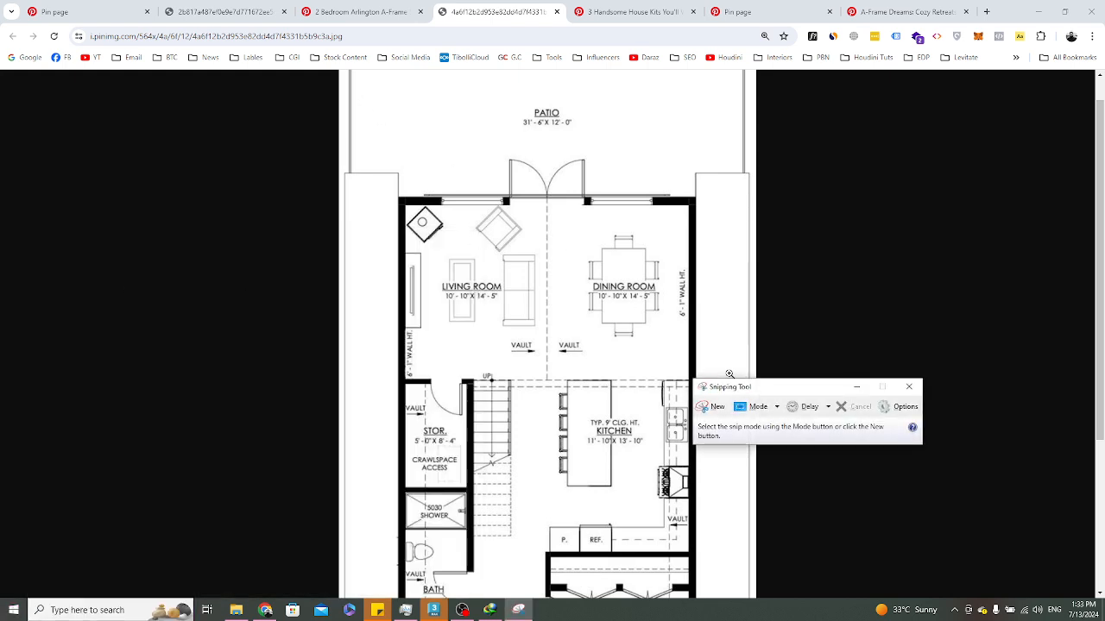
{"action": "left_click", "coordinate": [713, 406]}
{"action": "mouse_move", "coordinate": [352, 80]}
{"action": "left_mouse_down"}
{"action": "mouse_move", "coordinate": [475, 287]}
{"action": "mouse_move", "coordinate": [777, 532]}
{"action": "left_mouse_up"}
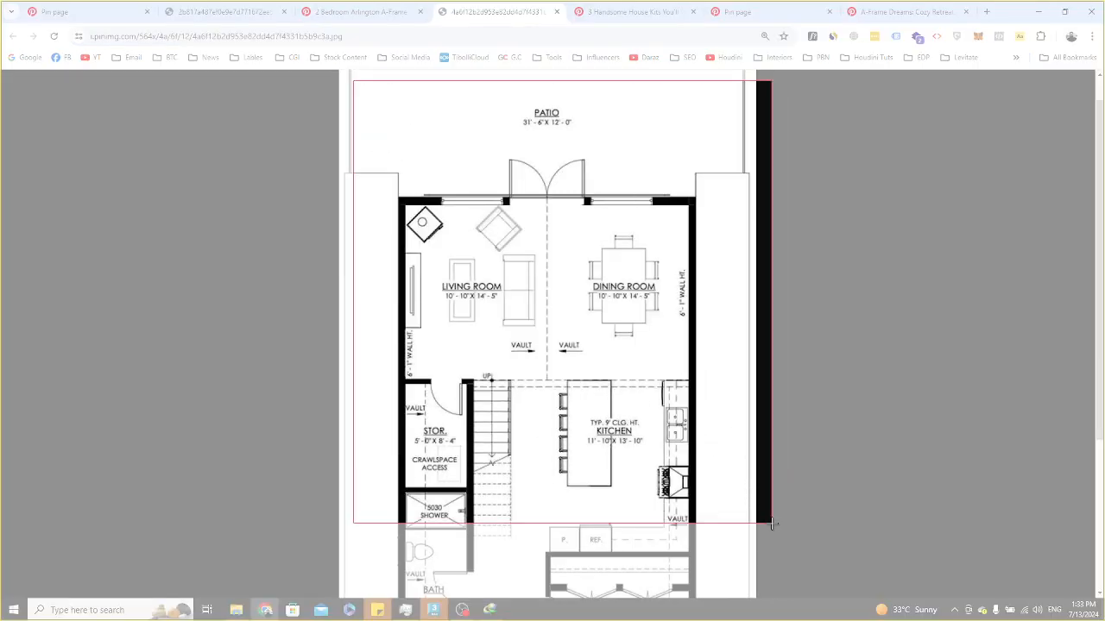
Highlight the dimensions of the dining room and the living room in yellow on the snip
{"action": "left_click", "coordinate": [558, 40]}
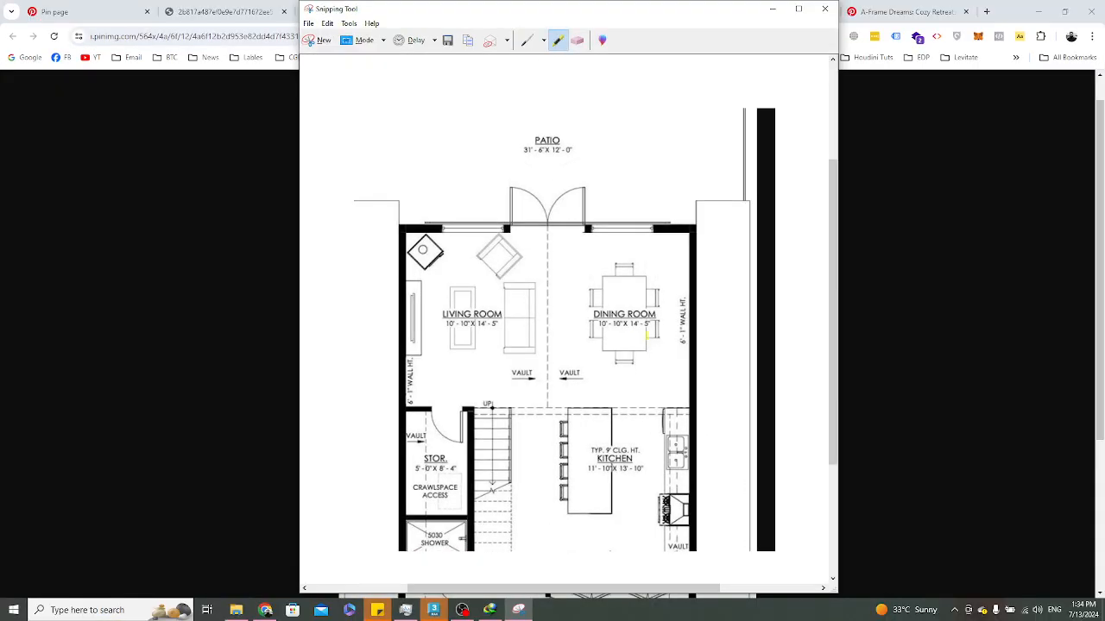
{"action": "left_click_drag", "start_coordinate": [654, 326], "coordinate": [597, 325]}
{"action": "left_click_drag", "start_coordinate": [499, 324], "coordinate": [445, 325]}
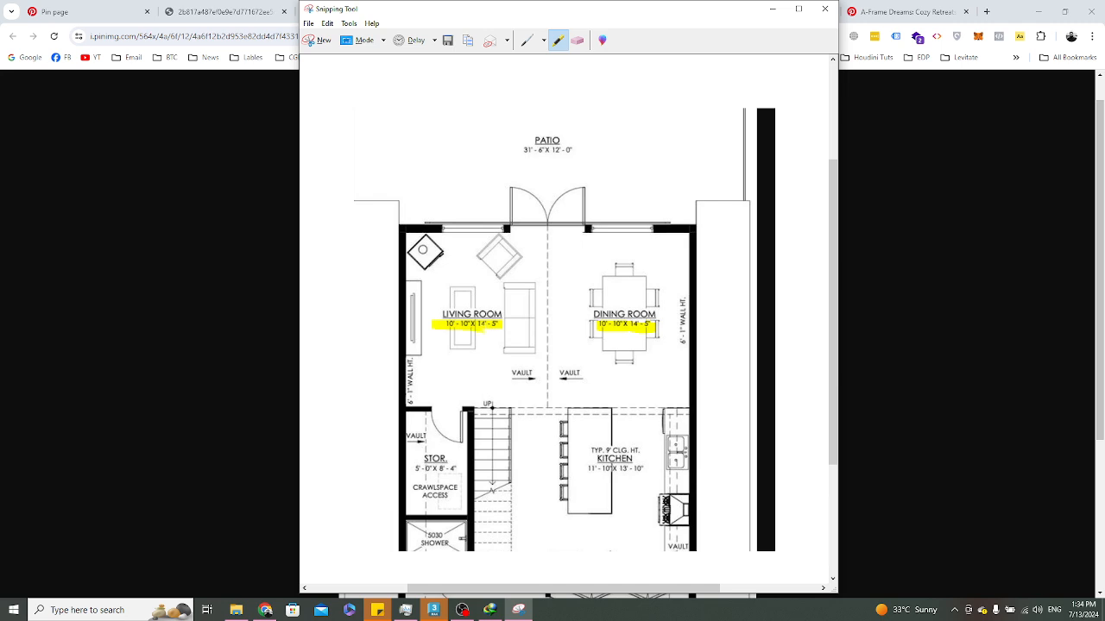
Mark the living room's width limits and the dining room's depth limits with short red pen strokes
{"action": "scroll", "coordinate": [507, 348], "scroll_direction": "down", "scroll_amount": 1}
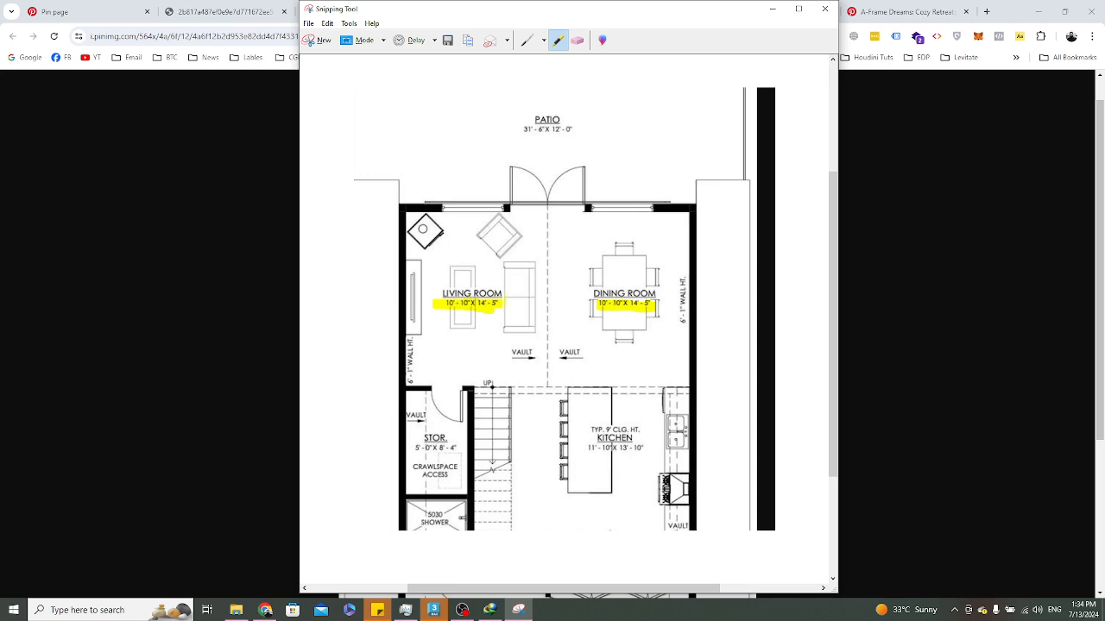
{"action": "left_click", "coordinate": [527, 41]}
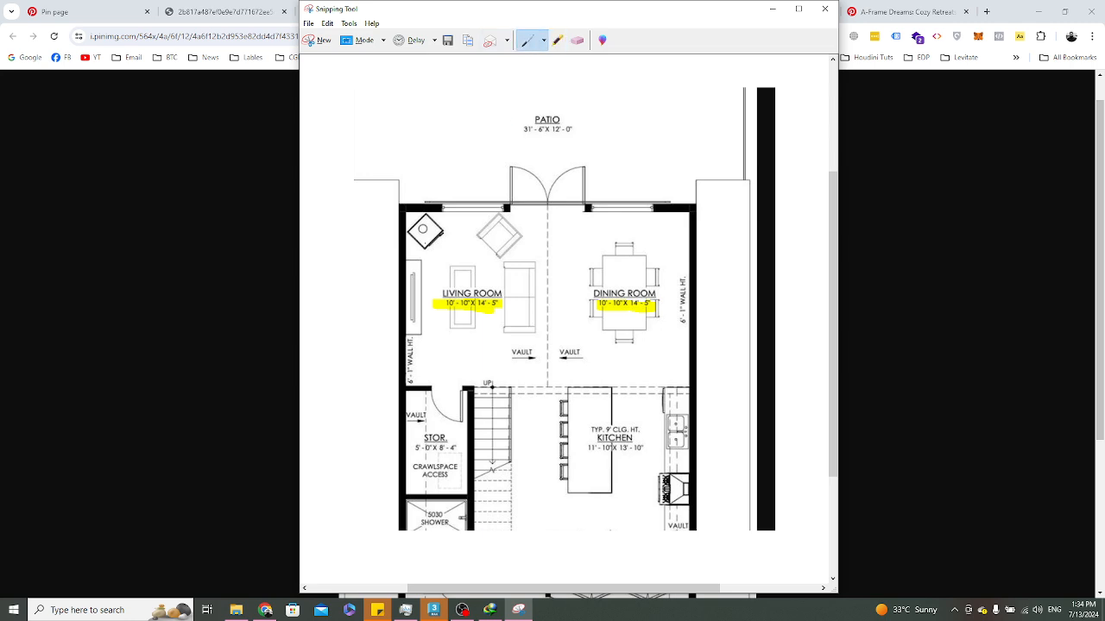
{"action": "left_click_drag", "start_coordinate": [406, 239], "coordinate": [410, 245]}
{"action": "left_click_drag", "start_coordinate": [546, 237], "coordinate": [544, 245]}
{"action": "left_click_drag", "start_coordinate": [665, 214], "coordinate": [684, 212]}
{"action": "left_click_drag", "start_coordinate": [666, 384], "coordinate": [685, 382]}
{"action": "left_click_drag", "start_coordinate": [683, 61], "coordinate": [559, 129]}
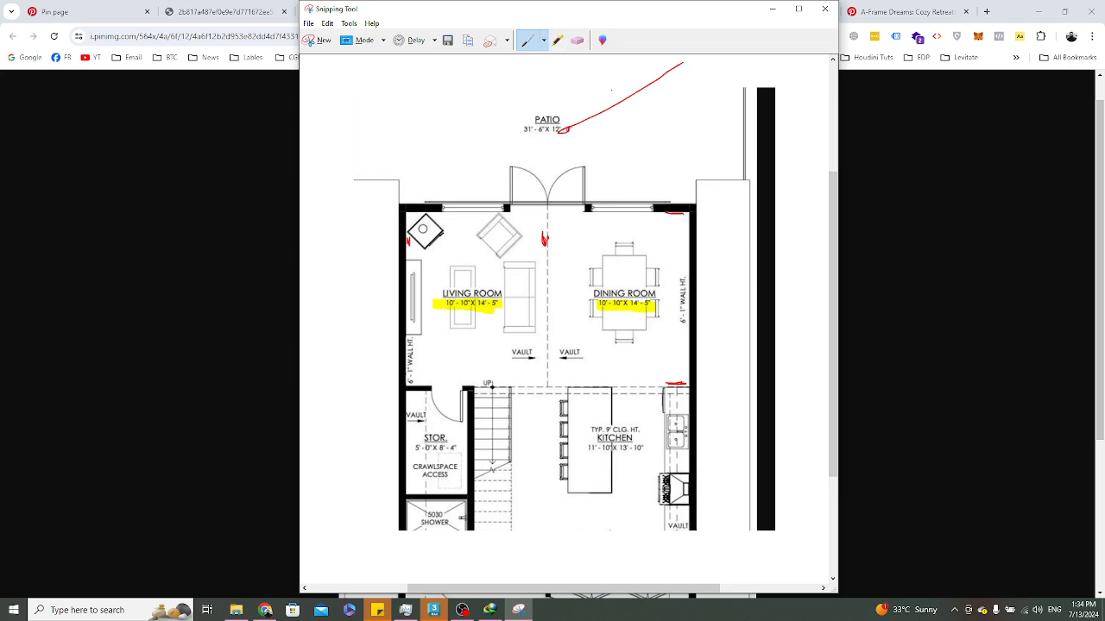
{"action": "left_click_drag", "start_coordinate": [618, 82], "coordinate": [632, 107]}
{"action": "left_click", "coordinate": [577, 41]}
{"action": "left_click", "coordinate": [629, 96]}
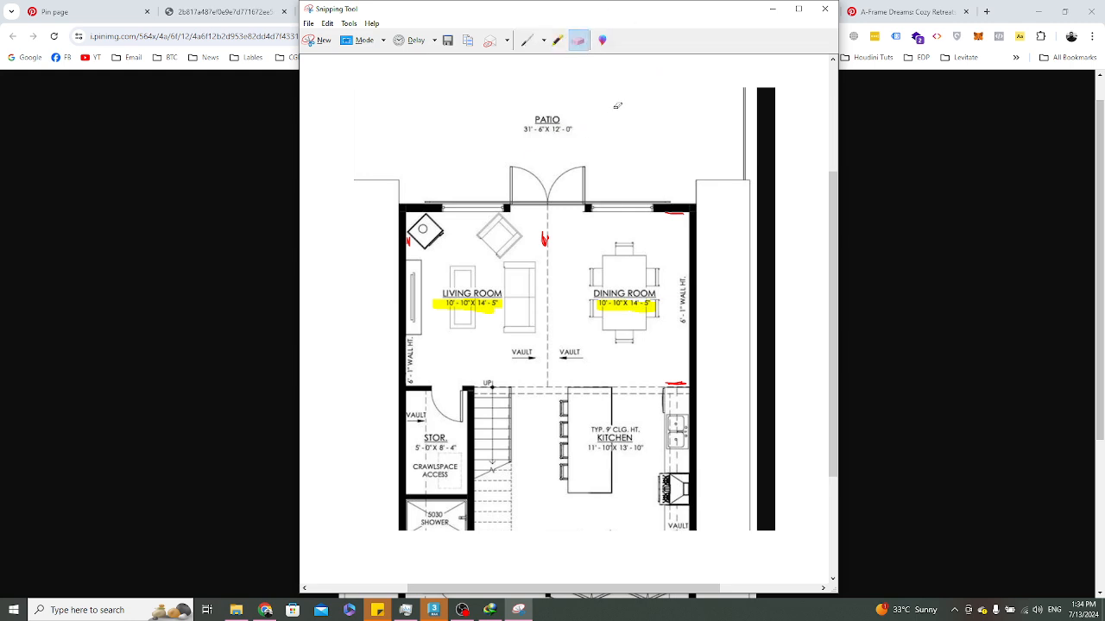
Draw a red dimension line with end ticks across the full width of the living room and dining room
{"action": "left_click", "coordinate": [528, 41]}
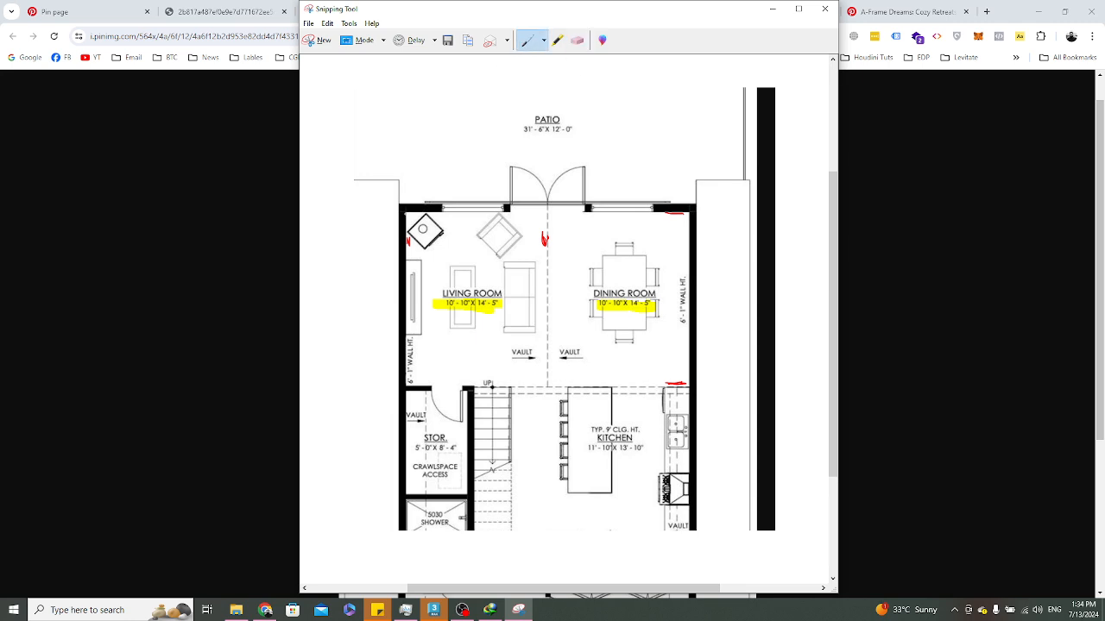
{"action": "left_click_drag", "start_coordinate": [407, 241], "coordinate": [545, 238]}
{"action": "left_click_drag", "start_coordinate": [548, 236], "coordinate": [551, 248]}
{"action": "mouse_move", "coordinate": [687, 232]}
{"action": "left_mouse_down"}
{"action": "mouse_move", "coordinate": [687, 255]}
{"action": "mouse_move", "coordinate": [686, 235]}
{"action": "left_mouse_up"}
{"action": "left_click_drag", "start_coordinate": [549, 240], "coordinate": [609, 240]}
{"action": "left_click_drag", "start_coordinate": [691, 244], "coordinate": [625, 241]}
Handwrite the combined width of the two rooms in red in the empty area above the patio
{"action": "scroll", "coordinate": [598, 230], "scroll_direction": "up", "scroll_amount": 3}
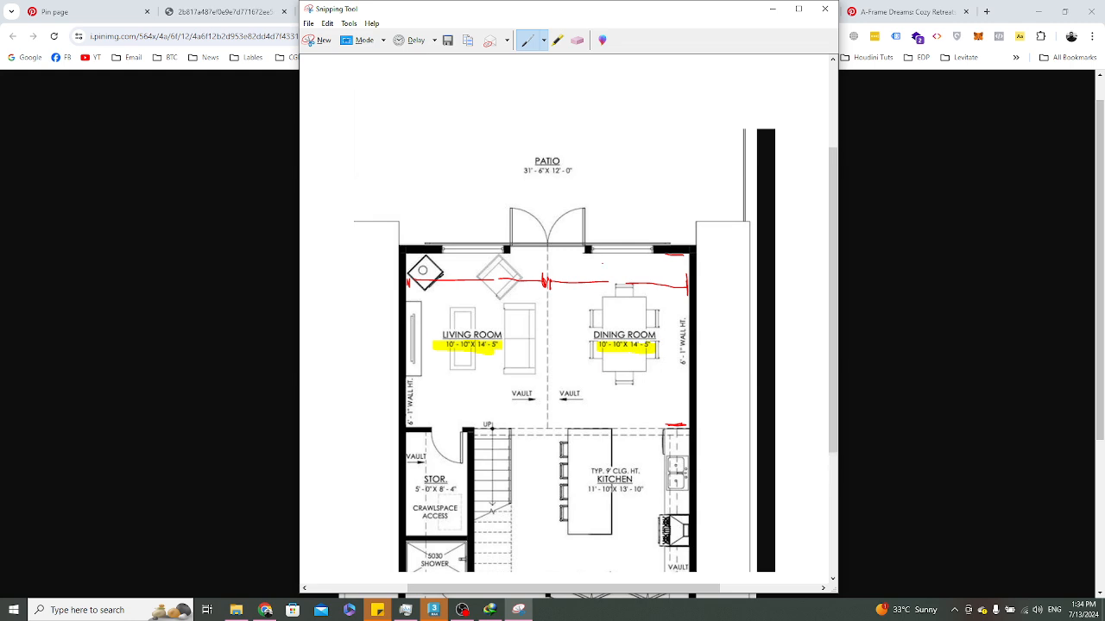
{"action": "mouse_move", "coordinate": [570, 103]}
{"action": "left_mouse_down"}
{"action": "mouse_move", "coordinate": [594, 107]}
{"action": "mouse_move", "coordinate": [607, 125]}
{"action": "left_mouse_up"}
{"action": "left_click_drag", "start_coordinate": [604, 87], "coordinate": [615, 115]}
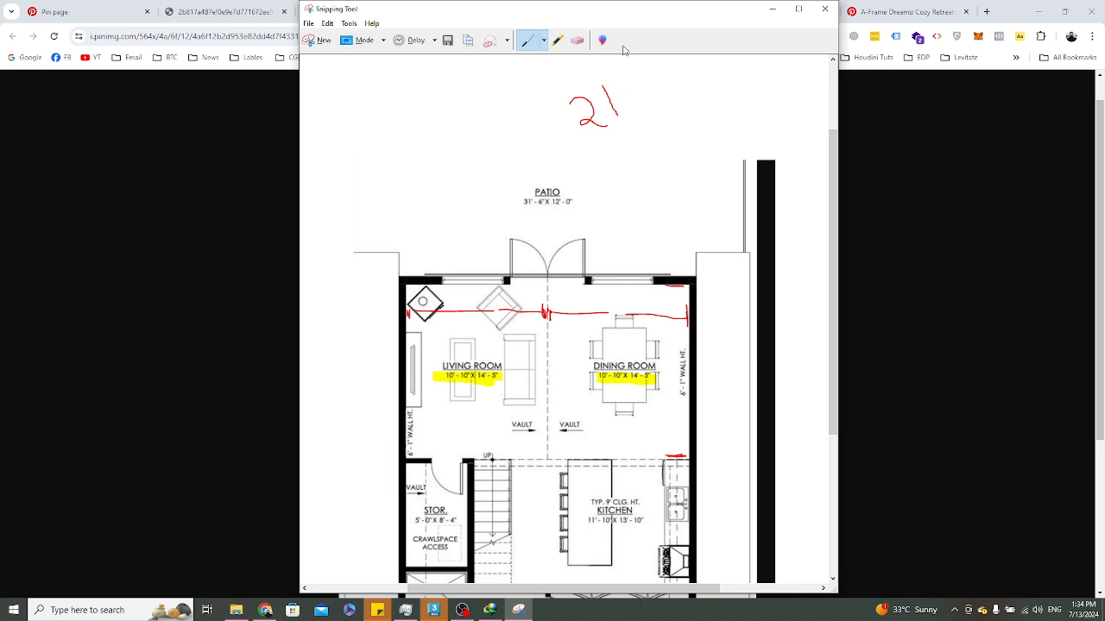
{"action": "left_click_drag", "start_coordinate": [606, 86], "coordinate": [649, 110]}
Review the annotated snip, examine the full floor plan's kitchen, foyer, bedroom and porch behind it, and bring the snip back
{"action": "scroll", "coordinate": [595, 320], "scroll_direction": "down", "scroll_amount": 2}
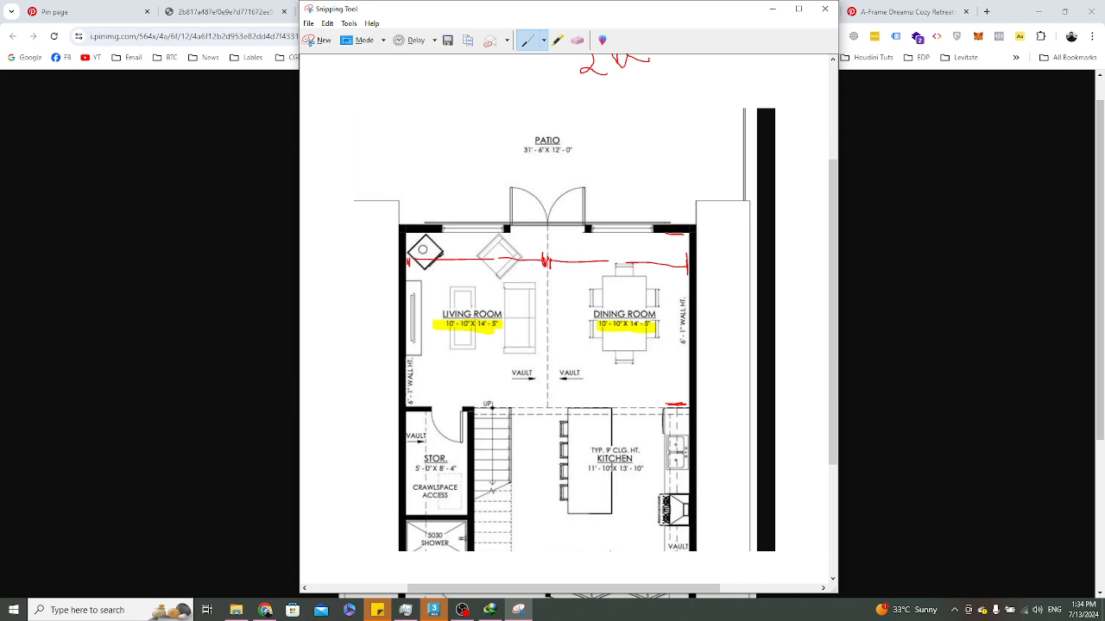
{"action": "scroll", "coordinate": [565, 319], "scroll_direction": "up", "scroll_amount": 2}
{"action": "scroll", "coordinate": [566, 319], "scroll_direction": "down", "scroll_amount": 4}
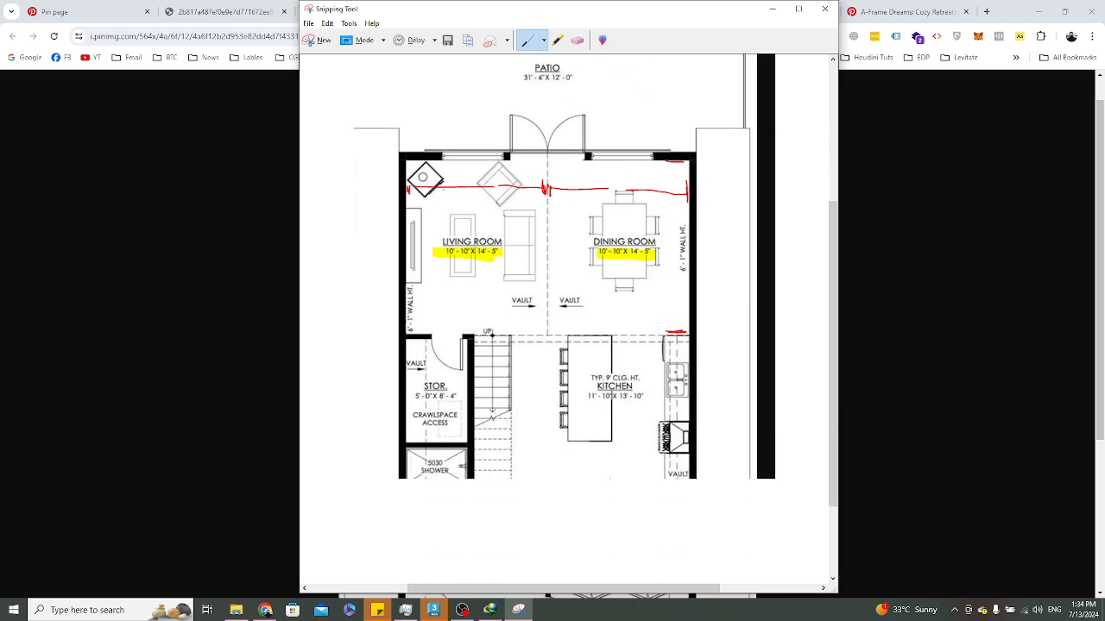
{"action": "scroll", "coordinate": [565, 319], "scroll_direction": "down", "scroll_amount": 2}
{"action": "scroll", "coordinate": [565, 319], "scroll_direction": "up", "scroll_amount": 1}
{"action": "left_click", "coordinate": [772, 9]}
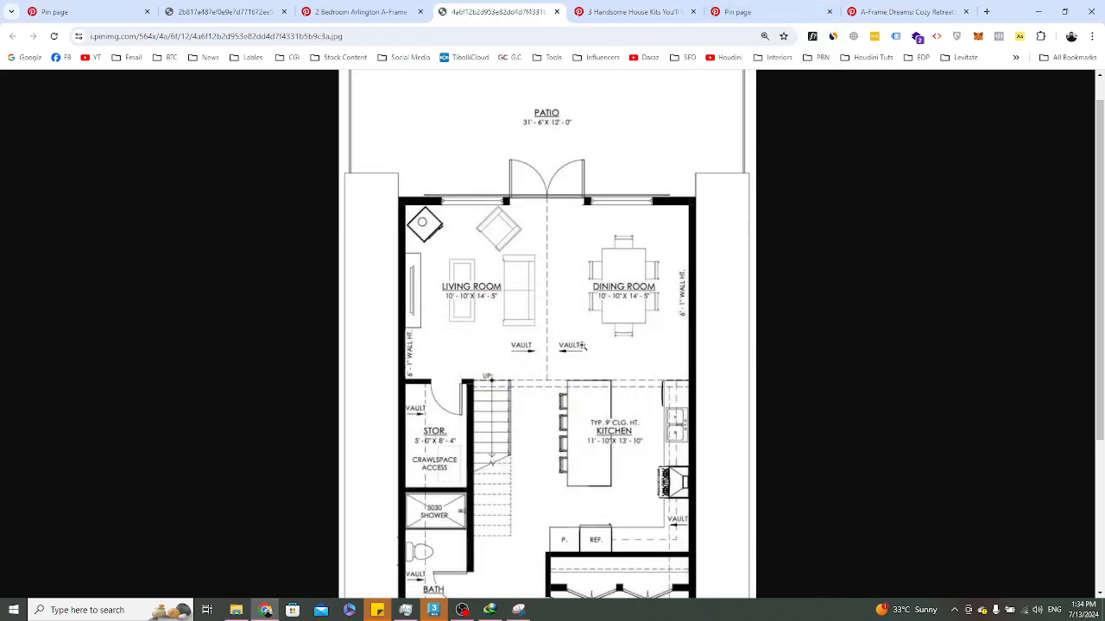
{"action": "scroll", "coordinate": [583, 346], "scroll_direction": "down", "scroll_amount": 1}
{"action": "scroll", "coordinate": [652, 138], "scroll_direction": "down", "scroll_amount": 2}
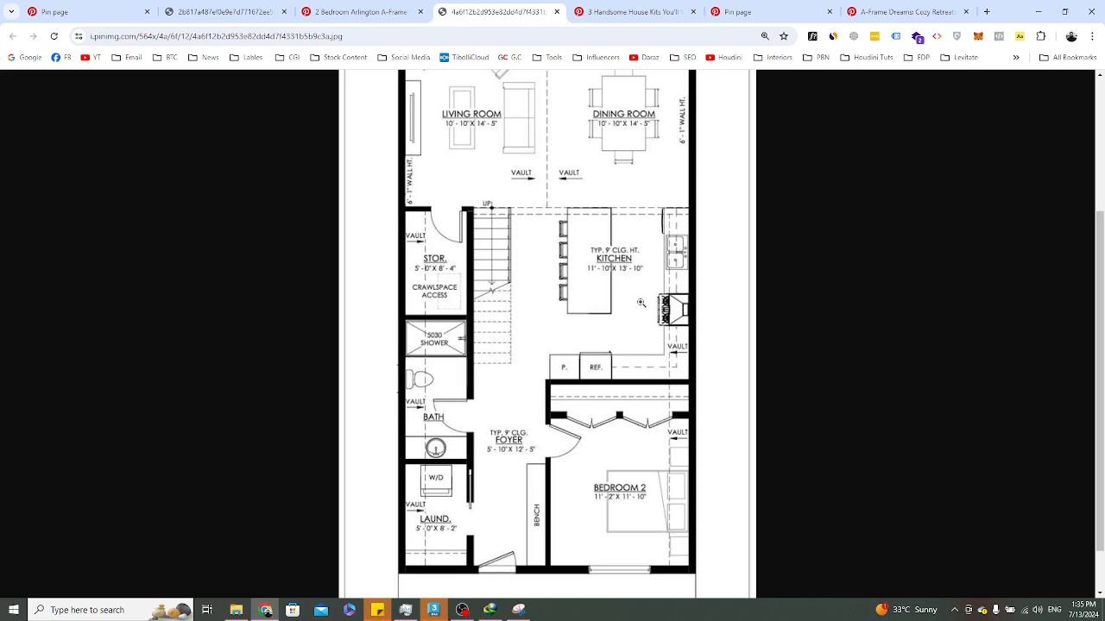
{"action": "scroll", "coordinate": [656, 181], "scroll_direction": "up", "scroll_amount": 1}
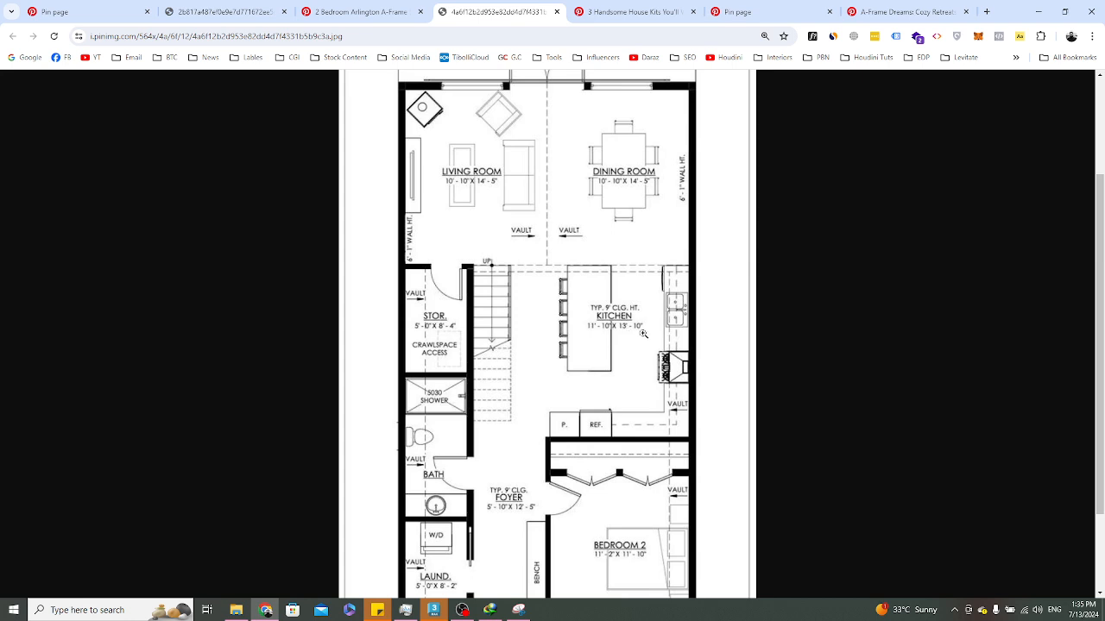
{"action": "scroll", "coordinate": [635, 332], "scroll_direction": "down", "scroll_amount": 2}
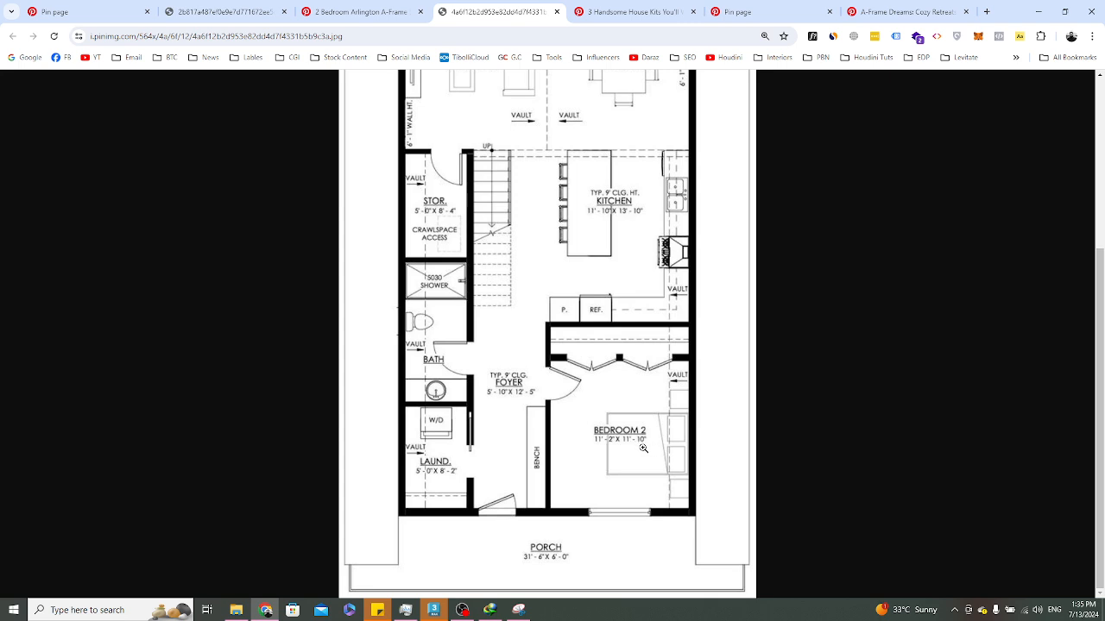
{"action": "scroll", "coordinate": [642, 448], "scroll_direction": "up", "scroll_amount": 1}
{"action": "scroll", "coordinate": [641, 449], "scroll_direction": "up", "scroll_amount": 2}
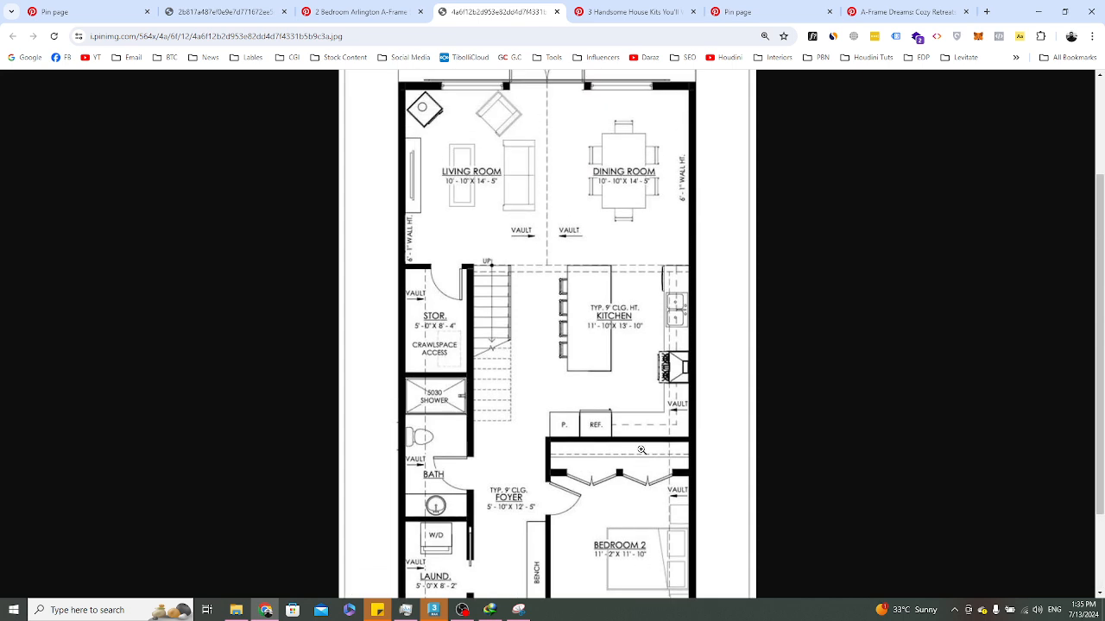
{"action": "scroll", "coordinate": [642, 450], "scroll_direction": "up", "scroll_amount": 4}
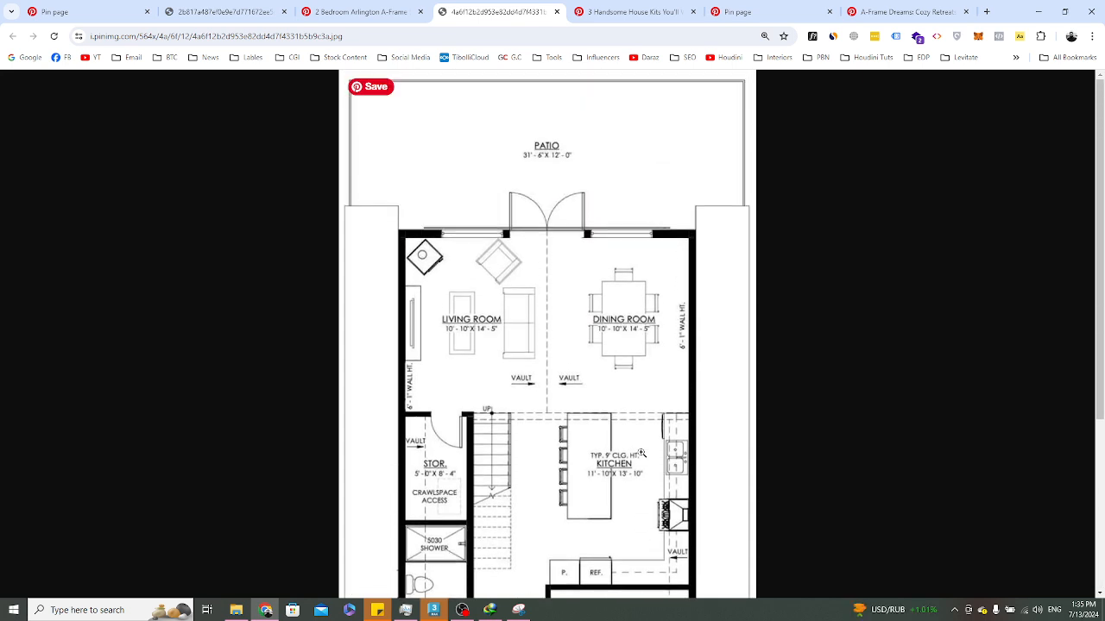
{"action": "scroll", "coordinate": [641, 453], "scroll_direction": "down", "scroll_amount": 7}
{"action": "left_click", "coordinate": [518, 609]}
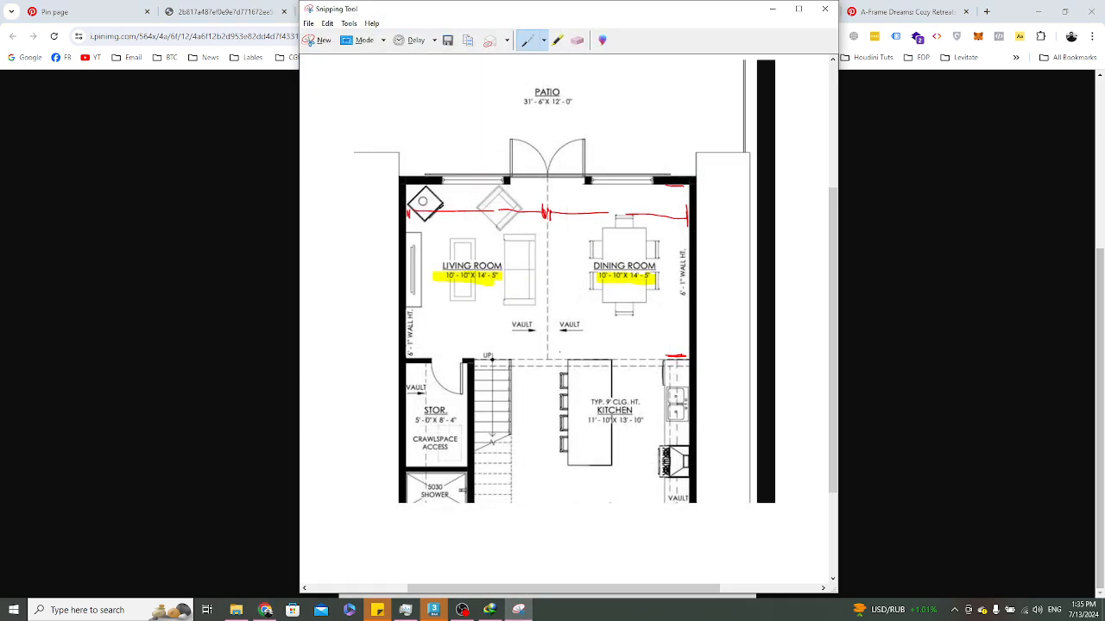
Mark the house's depth limits with red ticks beside its outer wall and handwrite 40' between them
{"action": "mouse_move", "coordinate": [394, 179]}
{"action": "left_mouse_down"}
{"action": "mouse_move", "coordinate": [378, 179]}
{"action": "mouse_move", "coordinate": [395, 180]}
{"action": "left_mouse_up"}
{"action": "mouse_move", "coordinate": [391, 507]}
{"action": "left_mouse_down"}
{"action": "mouse_move", "coordinate": [370, 507]}
{"action": "mouse_move", "coordinate": [390, 506]}
{"action": "left_mouse_up"}
{"action": "left_click_drag", "start_coordinate": [339, 311], "coordinate": [347, 373]}
{"action": "left_click_drag", "start_coordinate": [361, 333], "coordinate": [363, 331]}
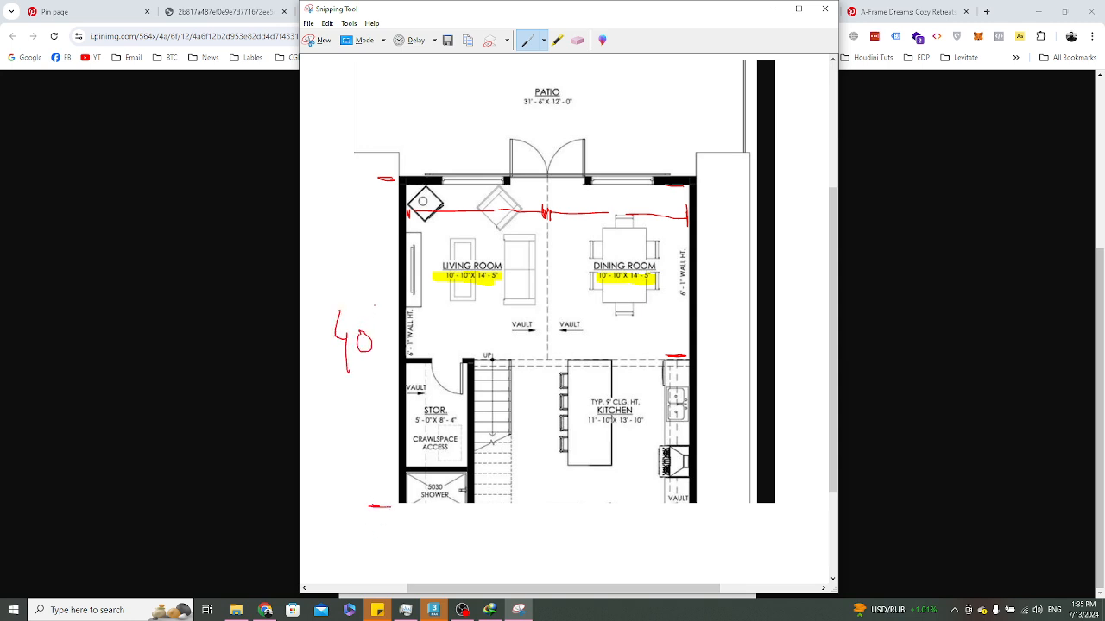
{"action": "left_click_drag", "start_coordinate": [377, 285], "coordinate": [377, 299]}
Add a red foot mark to the handwritten 22 above the patio
{"action": "scroll", "coordinate": [600, 171], "scroll_direction": "up", "scroll_amount": 3}
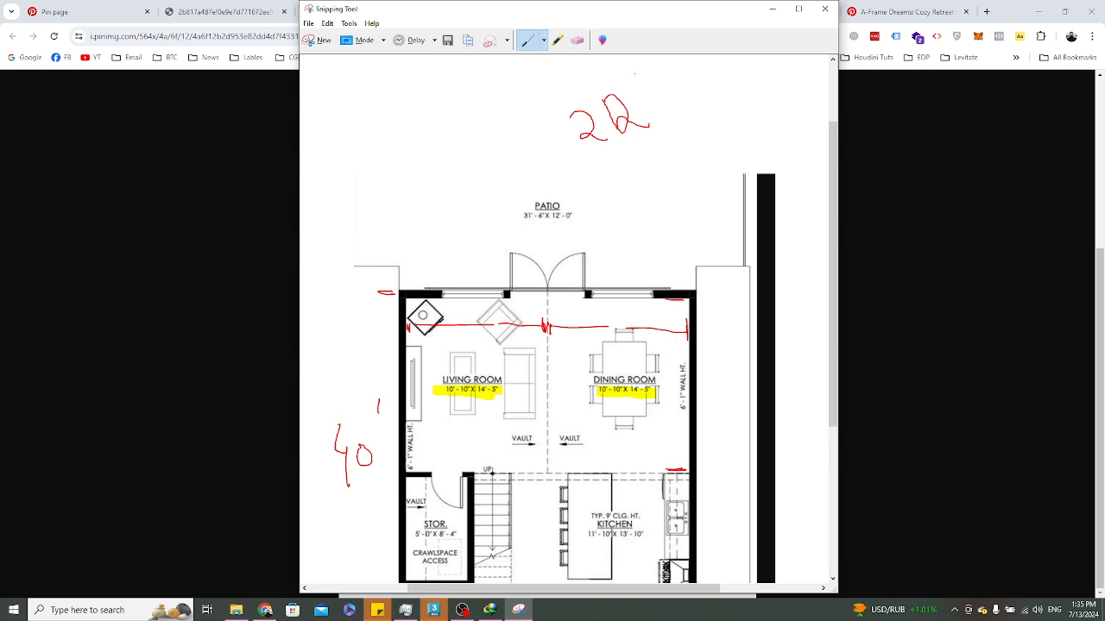
{"action": "left_click_drag", "start_coordinate": [634, 75], "coordinate": [629, 88]}
{"action": "scroll", "coordinate": [568, 319], "scroll_direction": "down", "scroll_amount": 2}
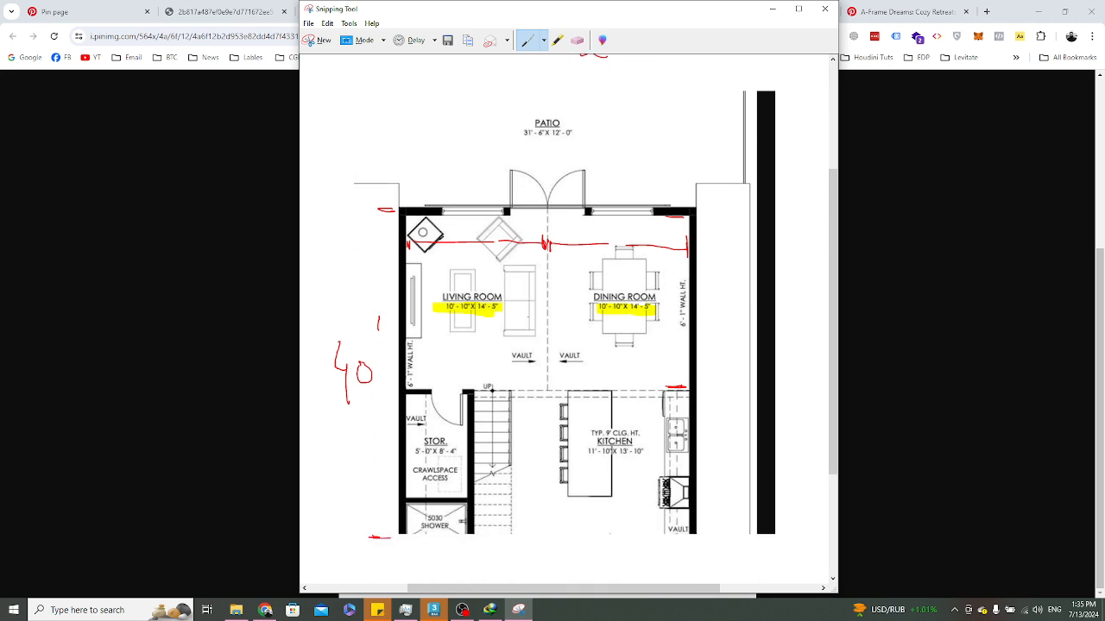
{"action": "scroll", "coordinate": [525, 308], "scroll_direction": "up", "scroll_amount": 1}
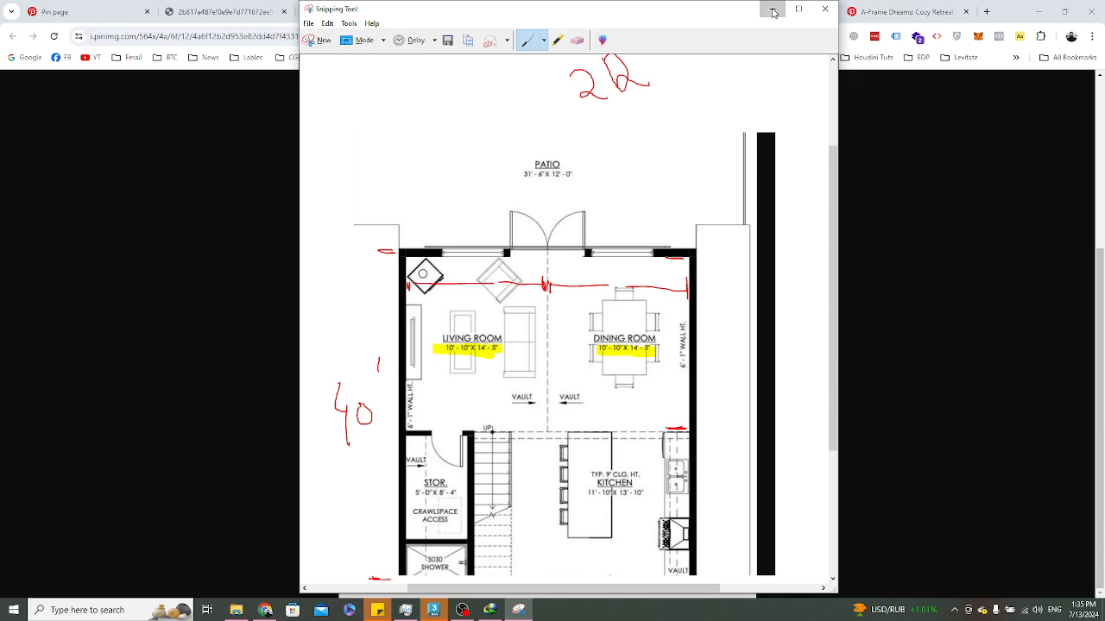
Bring up the A-frame cabin photo behind the snip and underline the handwritten 22' and 40' in red
{"action": "left_click", "coordinate": [773, 12]}
{"action": "left_click", "coordinate": [328, 10]}
{"action": "left_click", "coordinate": [267, 11]}
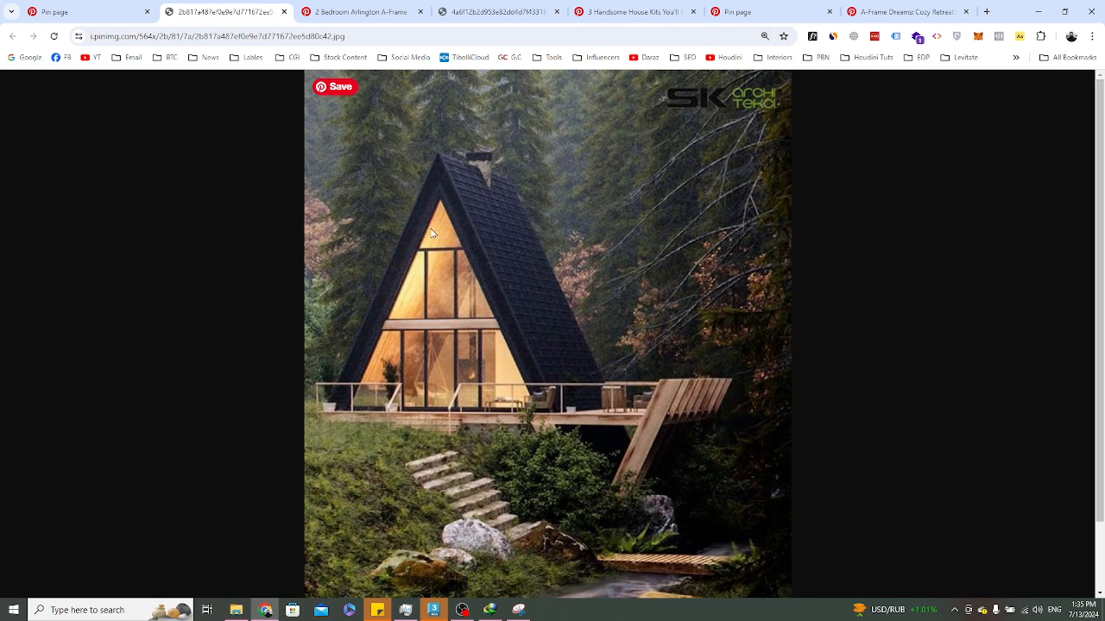
{"action": "left_click", "coordinate": [519, 610]}
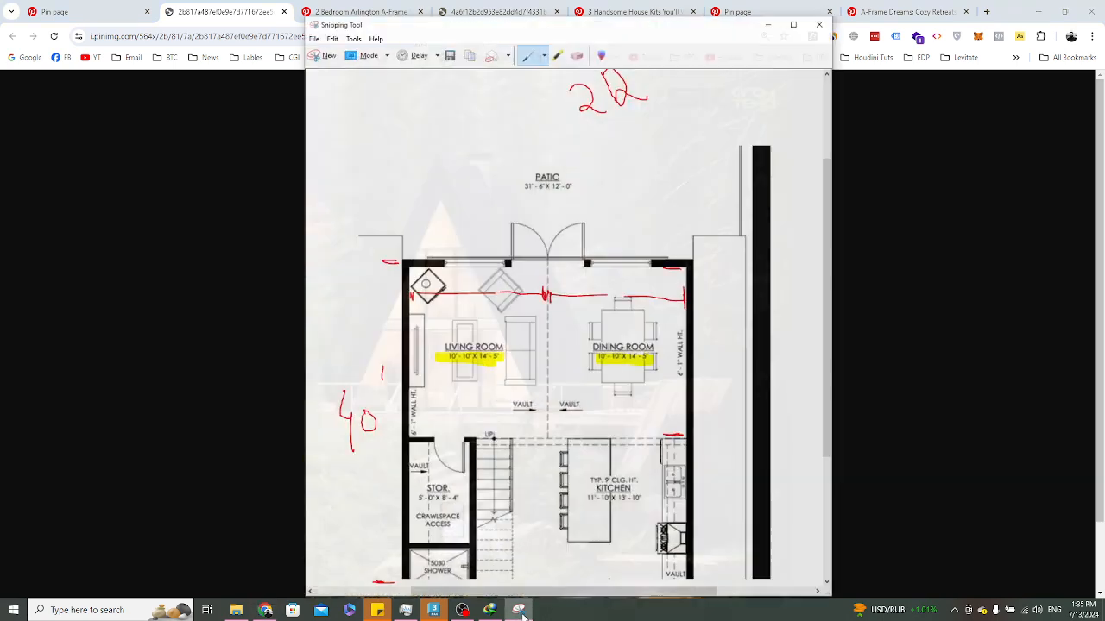
{"action": "scroll", "coordinate": [439, 100], "scroll_direction": "up", "scroll_amount": 2}
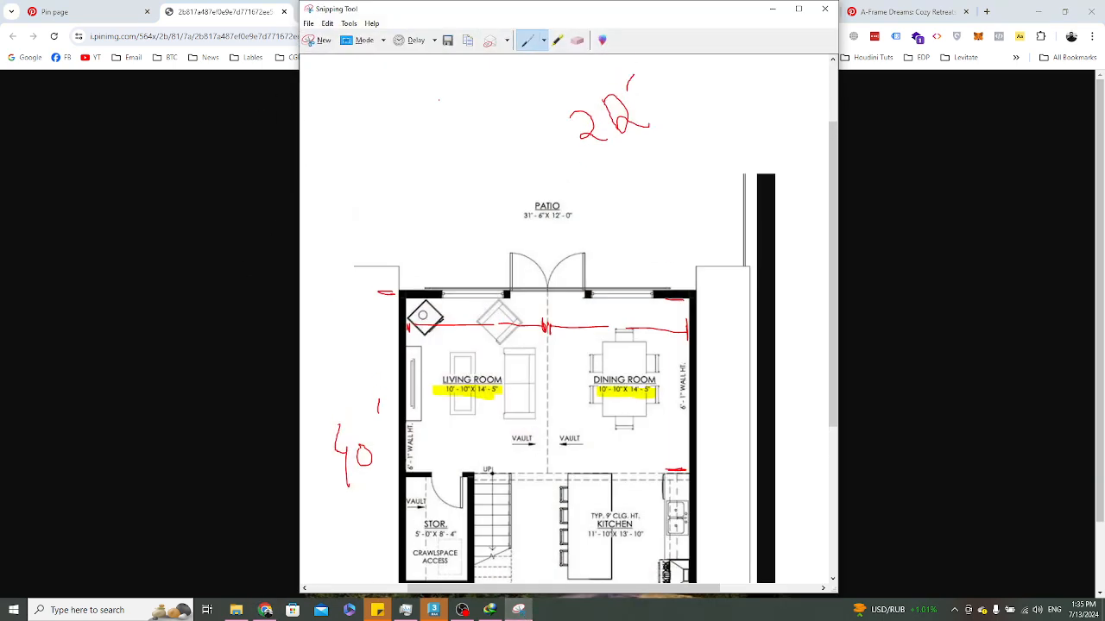
{"action": "left_click_drag", "start_coordinate": [581, 159], "coordinate": [647, 128]}
{"action": "left_click_drag", "start_coordinate": [331, 511], "coordinate": [380, 481]}
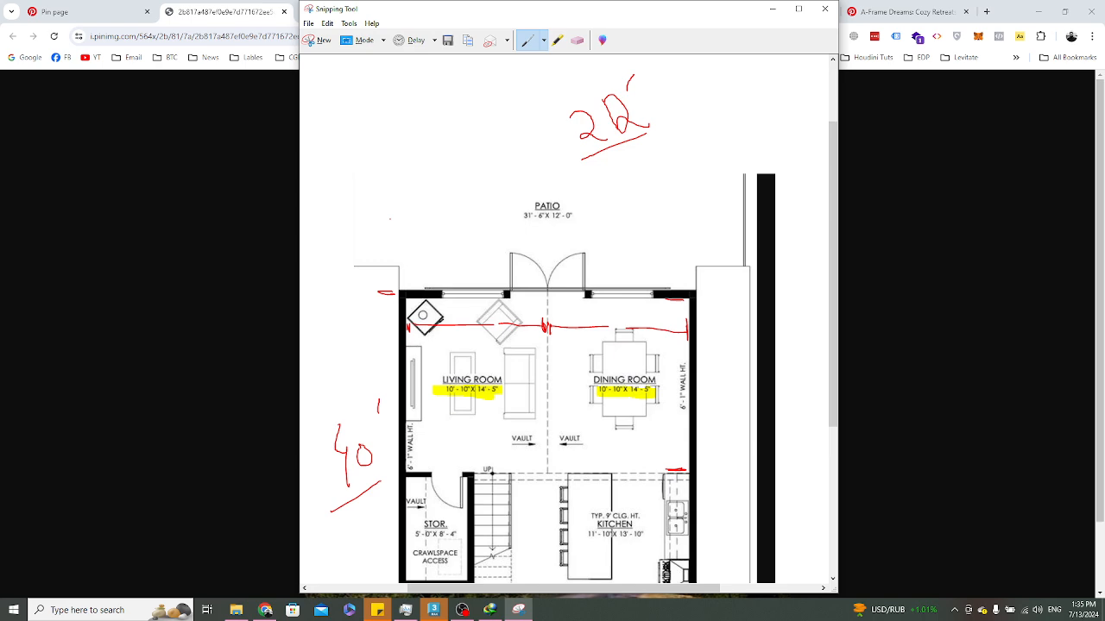
Capture a new snip of the A-frame cabin photo and mark its 22 base width, floor level and roof peak in red
{"action": "left_click", "coordinate": [321, 40]}
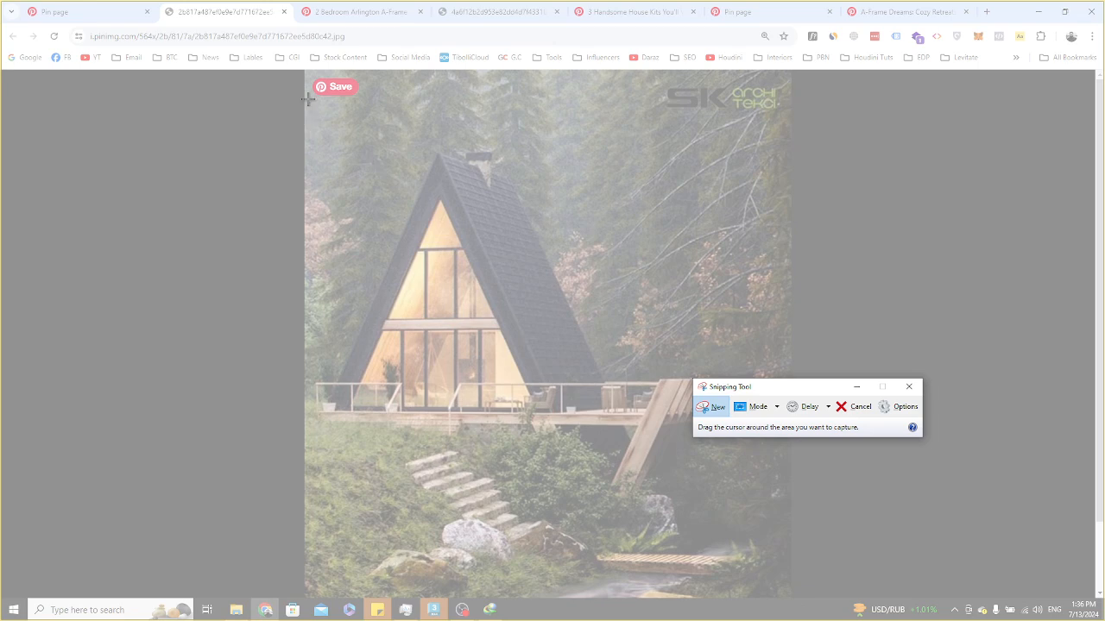
{"action": "left_click_drag", "start_coordinate": [305, 96], "coordinate": [777, 576]}
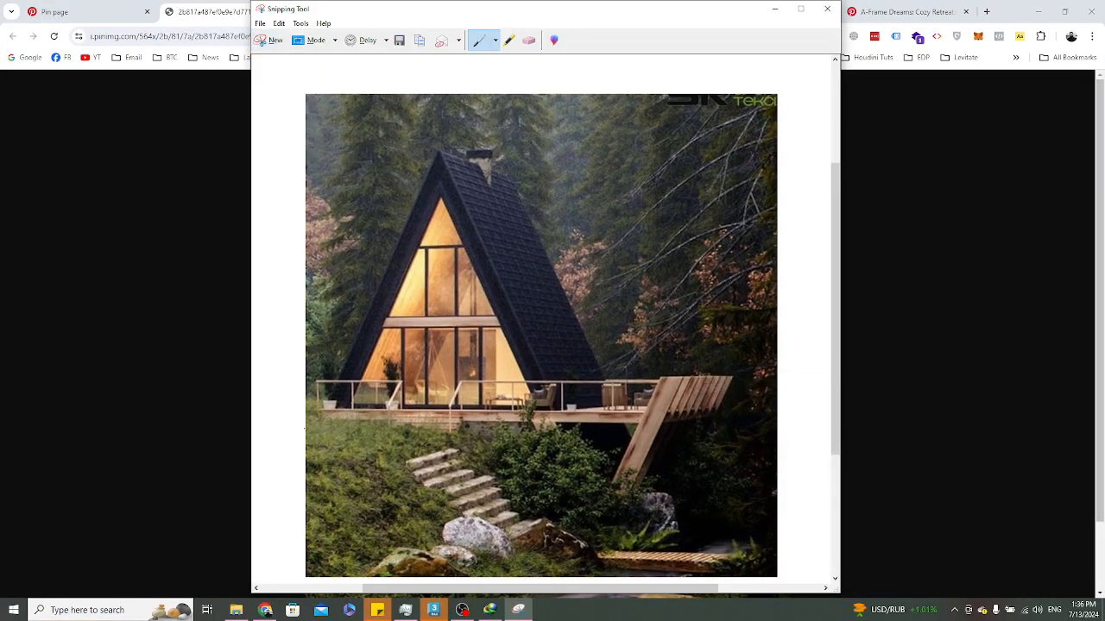
{"action": "left_click_drag", "start_coordinate": [329, 421], "coordinate": [331, 405]}
{"action": "mouse_move", "coordinate": [555, 407]}
{"action": "left_mouse_down"}
{"action": "mouse_move", "coordinate": [556, 426]}
{"action": "mouse_move", "coordinate": [445, 406]}
{"action": "left_mouse_up"}
{"action": "left_click_drag", "start_coordinate": [338, 413], "coordinate": [421, 416]}
{"action": "left_click_drag", "start_coordinate": [425, 336], "coordinate": [458, 338]}
{"action": "mouse_move", "coordinate": [451, 324]}
{"action": "left_mouse_down"}
{"action": "mouse_move", "coordinate": [393, 321]}
{"action": "mouse_move", "coordinate": [467, 324]}
{"action": "left_mouse_up"}
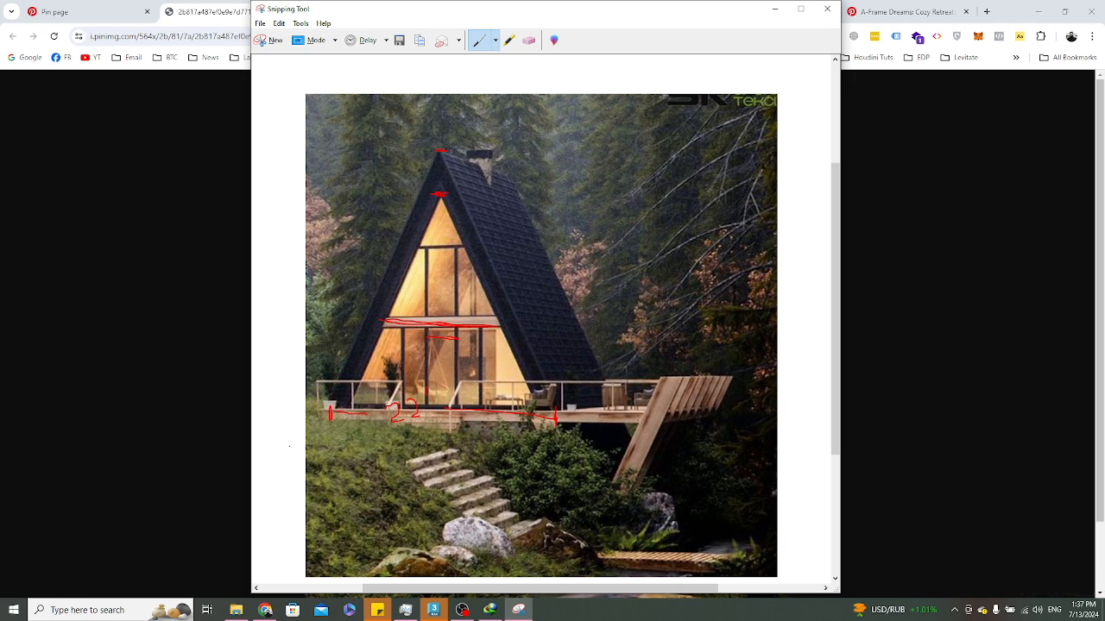
Switch to 3ds Max, check the system unit scale and accept centimeters as the system and display units
{"action": "left_click", "coordinate": [439, 612]}
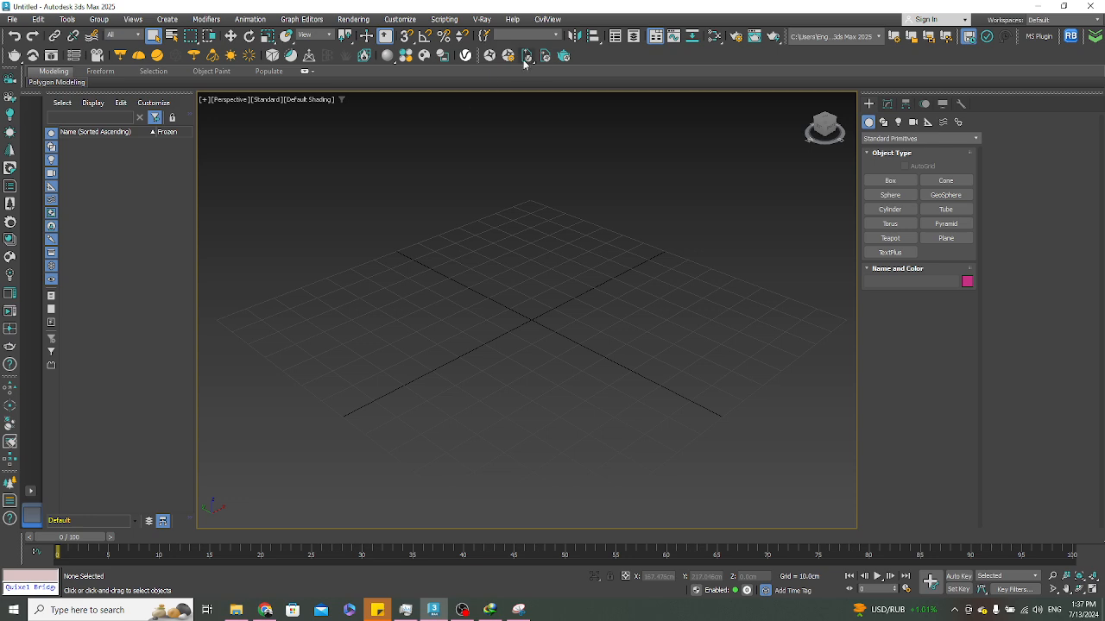
{"action": "left_click", "coordinate": [399, 19]}
{"action": "left_click", "coordinate": [422, 234]}
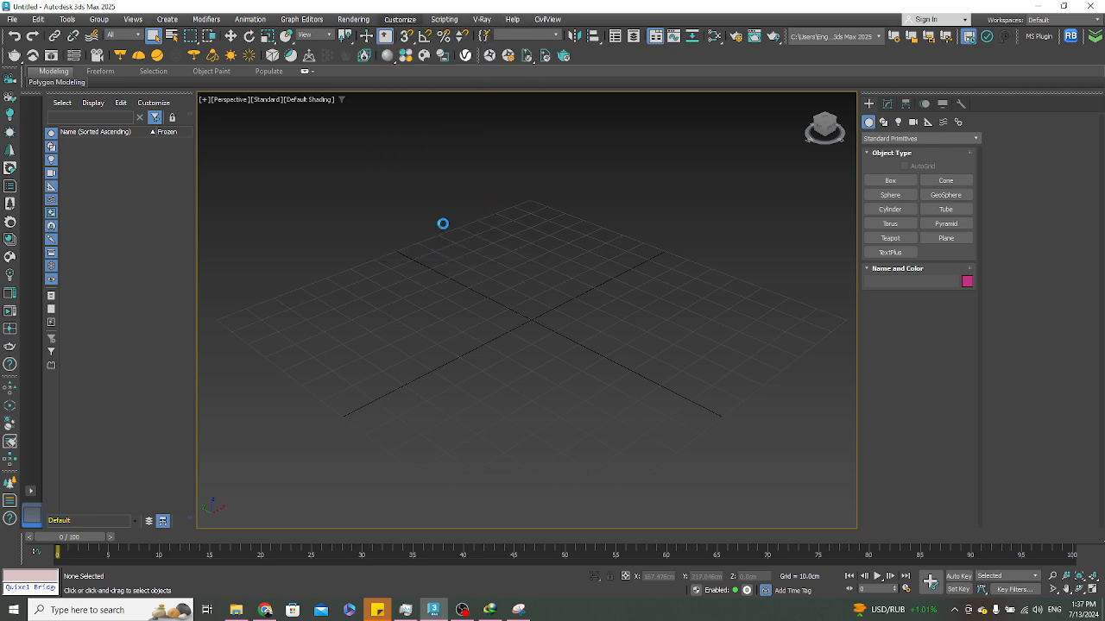
{"action": "left_click", "coordinate": [552, 211]}
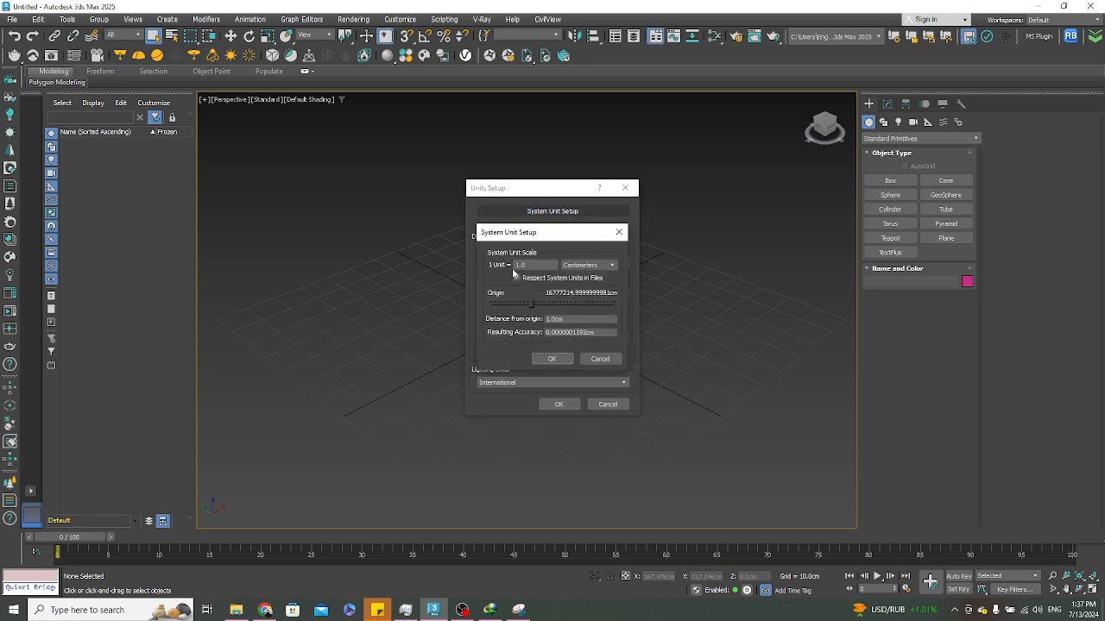
{"action": "left_click", "coordinate": [553, 358]}
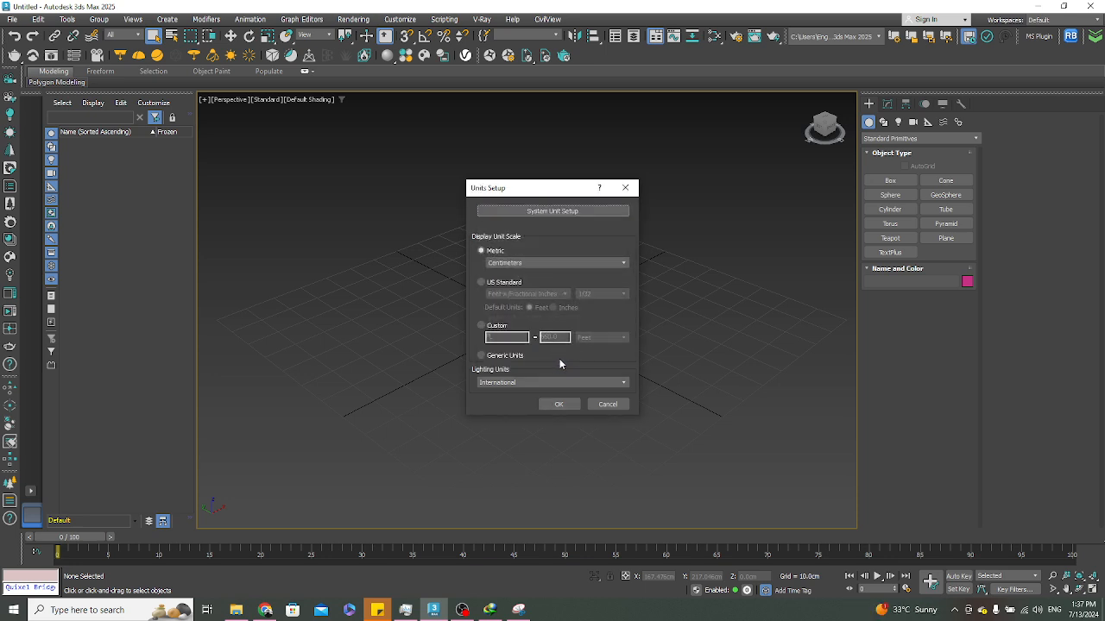
{"action": "left_click", "coordinate": [569, 402]}
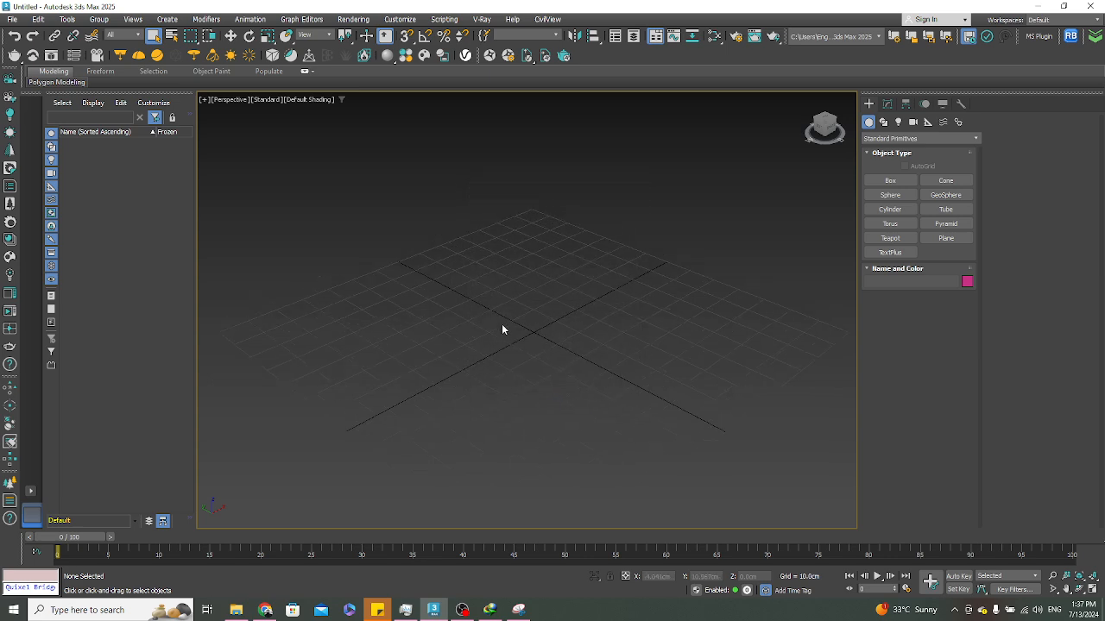
Draw a rectangle spline about 293 cm wide and 220 cm long in the Front view with the grid shown
{"action": "key", "text": "f"}
{"action": "middle_click_drag", "start_coordinate": [505, 325], "coordinate": [524, 362]}
{"action": "key", "text": "g"}
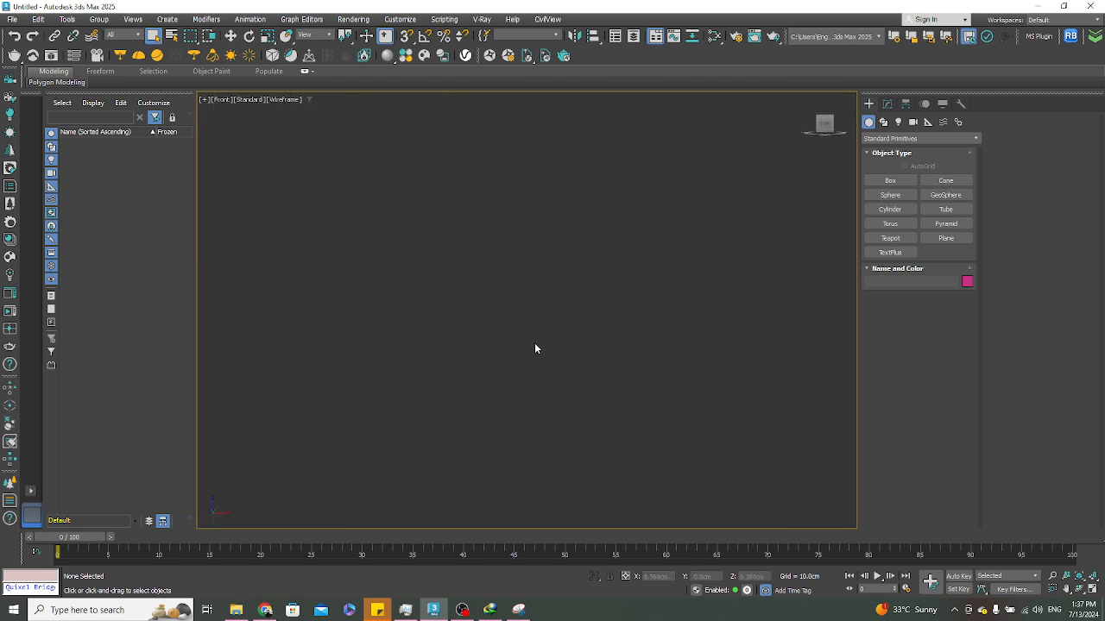
{"action": "key", "text": "g"}
{"action": "middle_click_drag", "start_coordinate": [562, 269], "coordinate": [563, 296]}
{"action": "left_click", "coordinate": [883, 122]}
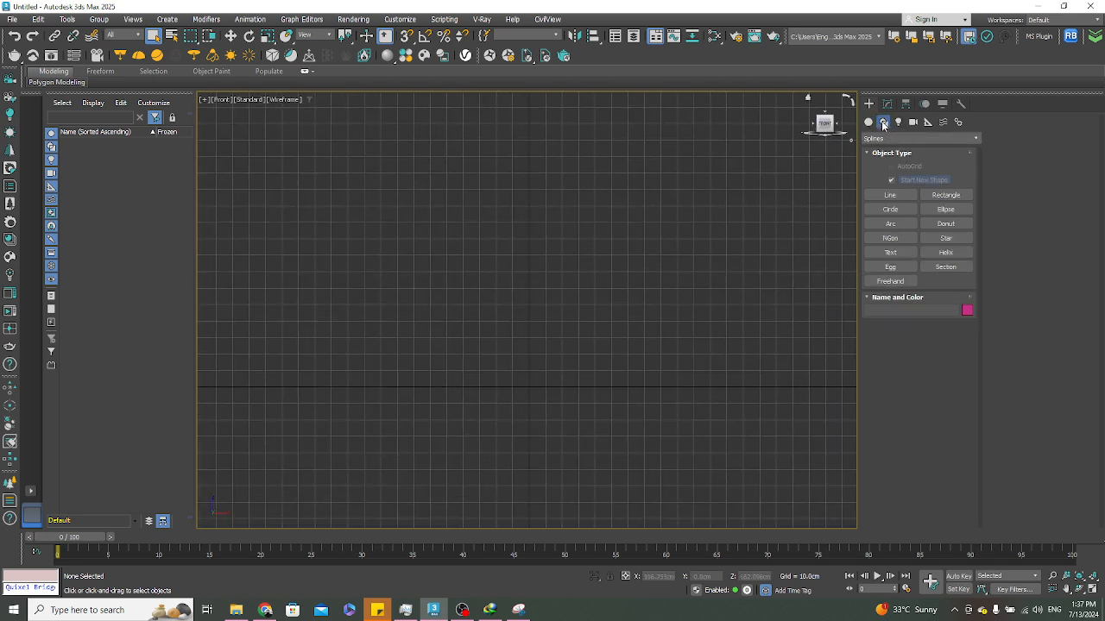
{"action": "left_click", "coordinate": [946, 195]}
{"action": "middle_click_drag", "start_coordinate": [535, 314], "coordinate": [508, 311]}
{"action": "left_click_drag", "start_coordinate": [350, 145], "coordinate": [691, 400]}
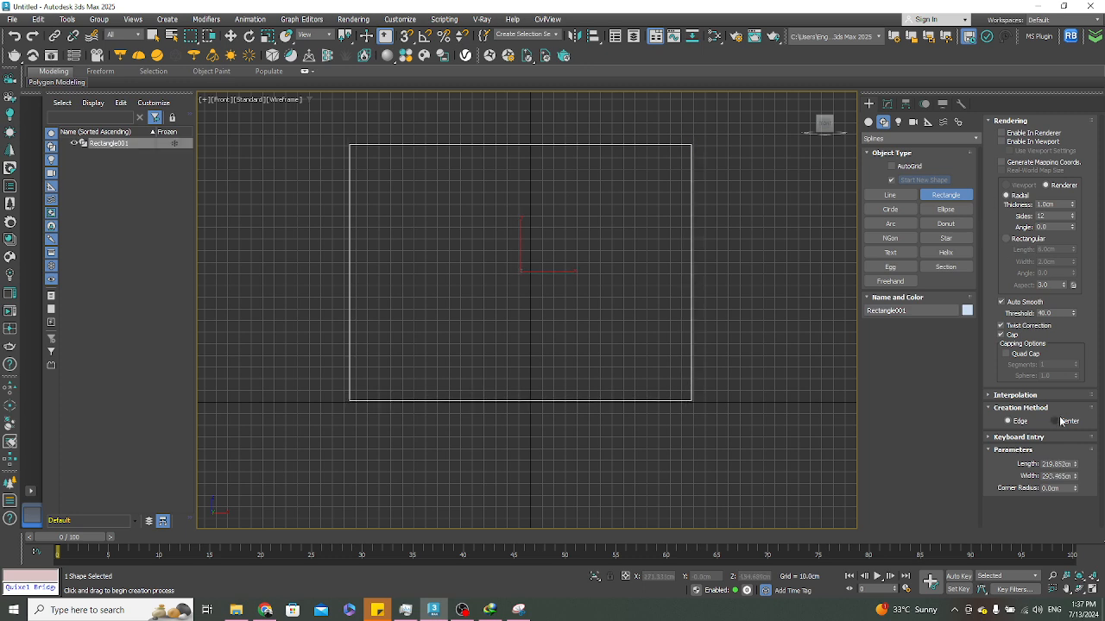
Set the rectangle's length to 16' (487.68 cm) and its width to 22' (670.56 cm)
{"action": "left_click", "coordinate": [887, 104]}
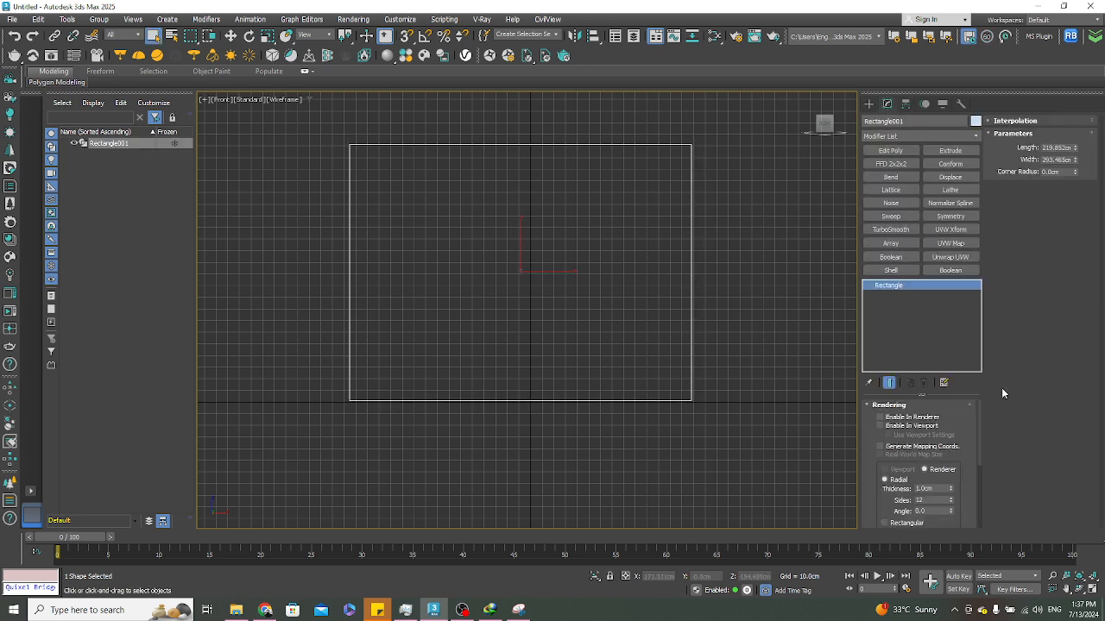
{"action": "left_click_drag", "start_coordinate": [1075, 151], "coordinate": [1071, 159]}
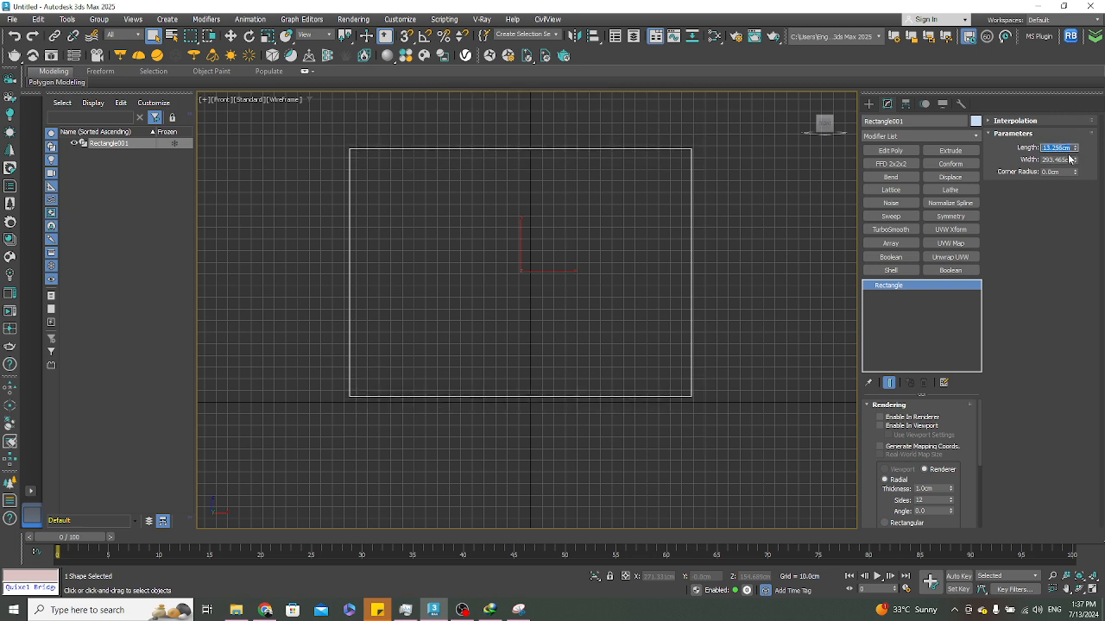
{"action": "type", "text": "10'"}
{"action": "key", "text": "Return"}
{"action": "key", "text": "Tab"}
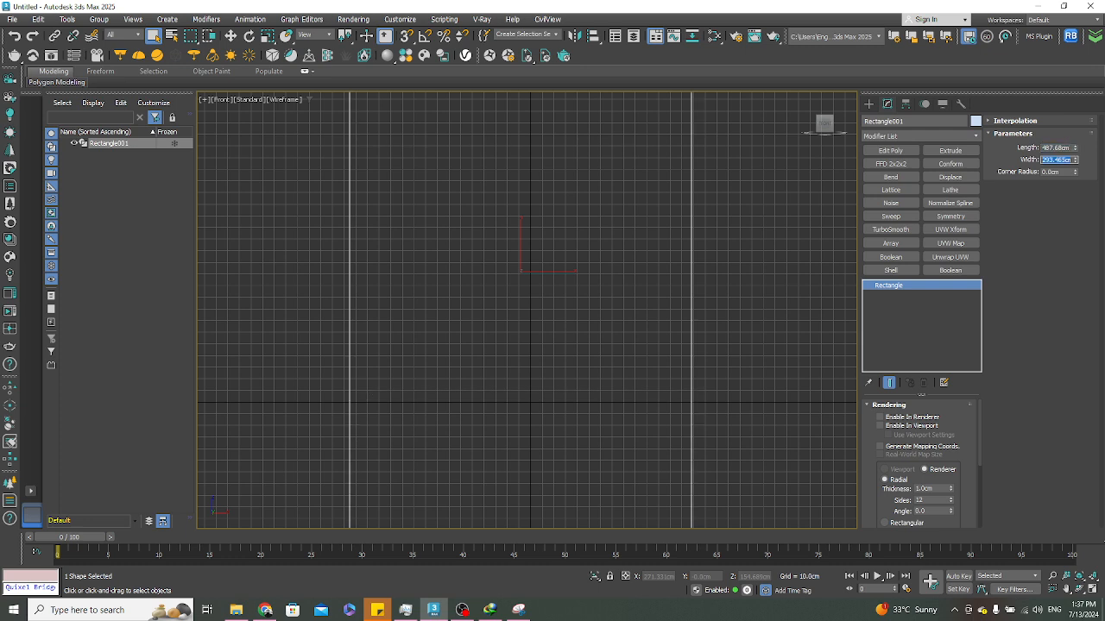
{"action": "type", "text": "22'"}
{"action": "key", "text": "Return"}
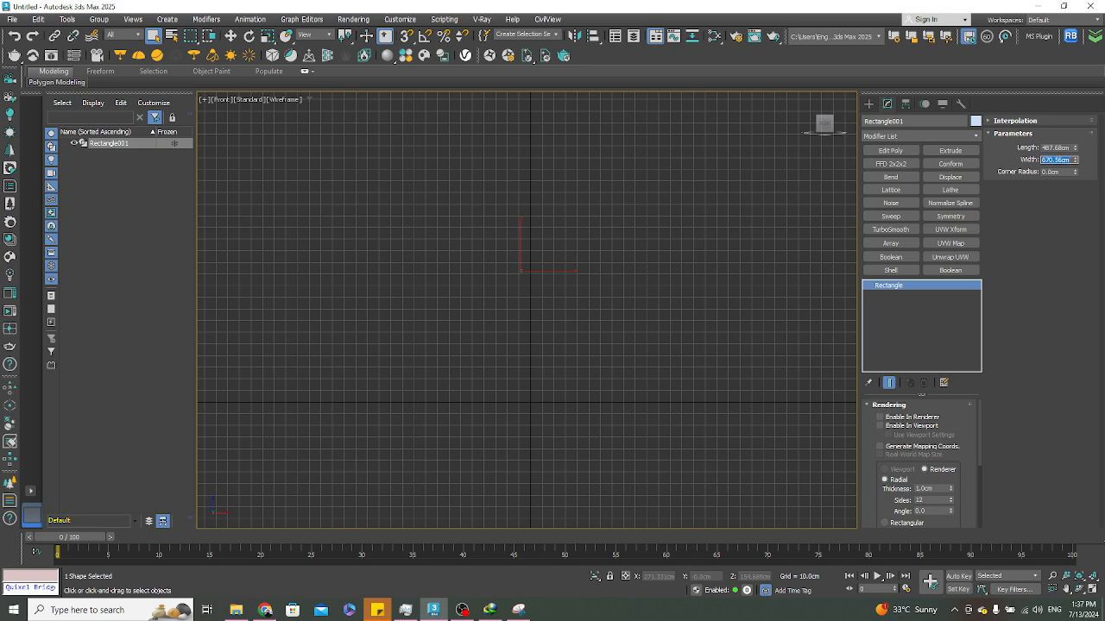
Center the rectangle on the world origin by resetting its X and Z positions to 0
{"action": "scroll", "coordinate": [608, 324], "scroll_direction": "down", "scroll_amount": 5}
{"action": "scroll", "coordinate": [633, 309], "scroll_direction": "up", "scroll_amount": 3}
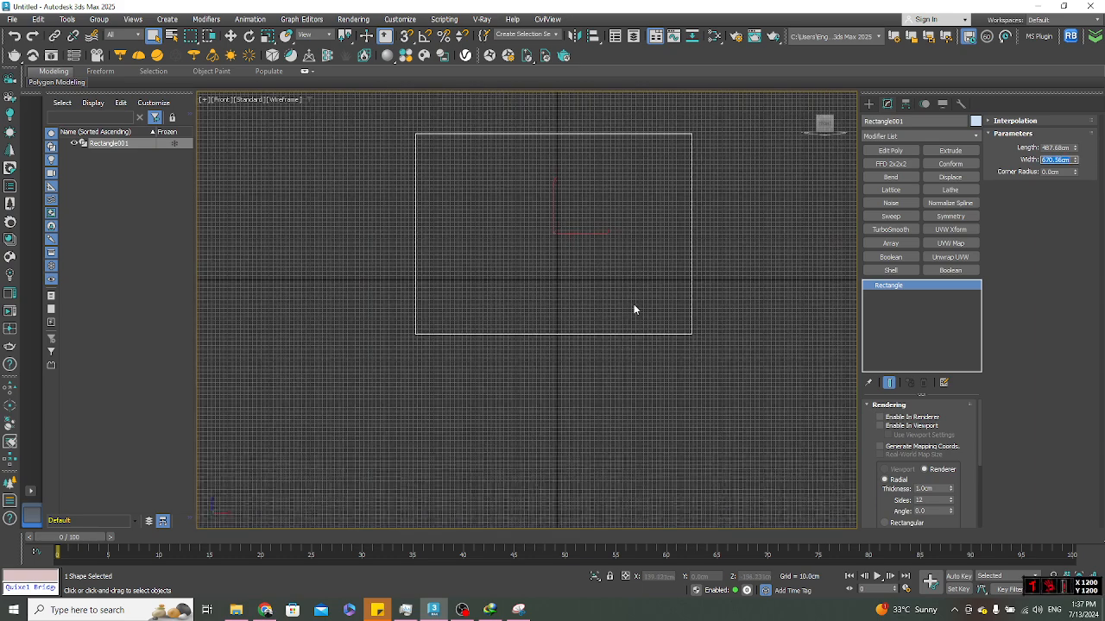
{"action": "middle_click_drag", "start_coordinate": [633, 309], "coordinate": [637, 359]}
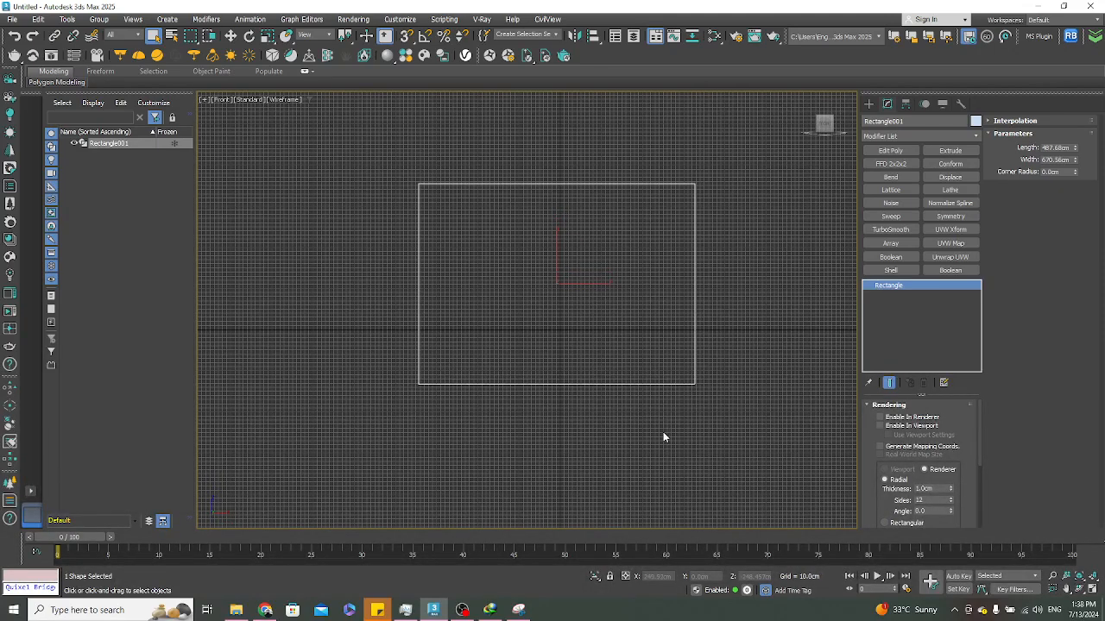
{"action": "middle_click_drag", "start_coordinate": [663, 437], "coordinate": [660, 441]}
{"action": "key", "text": "w"}
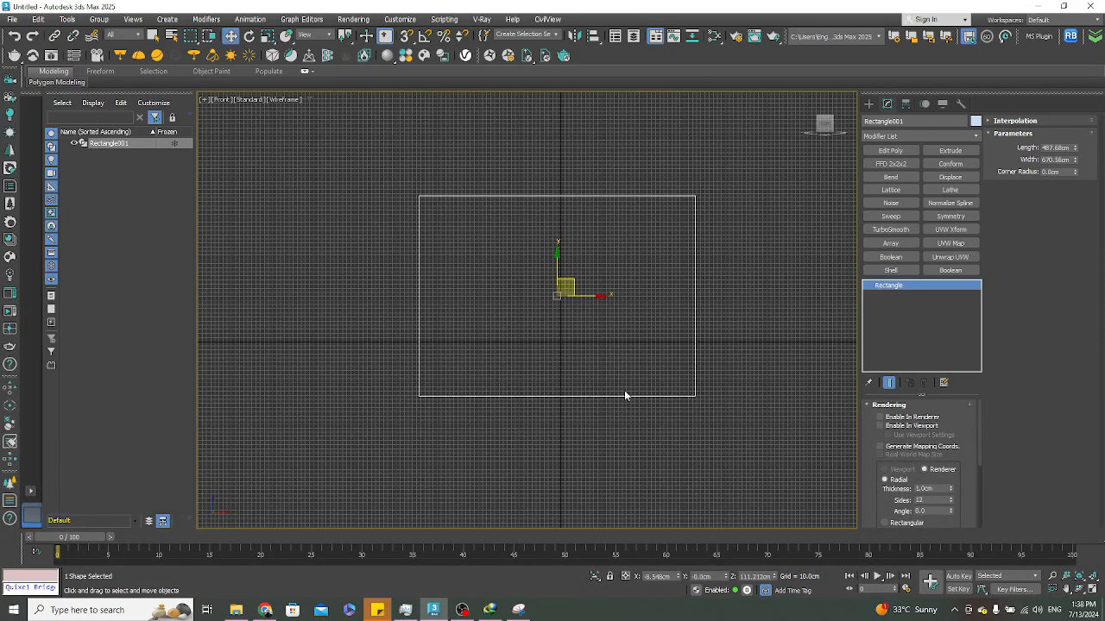
{"action": "right_click", "coordinate": [678, 581]}
{"action": "right_click", "coordinate": [774, 576]}
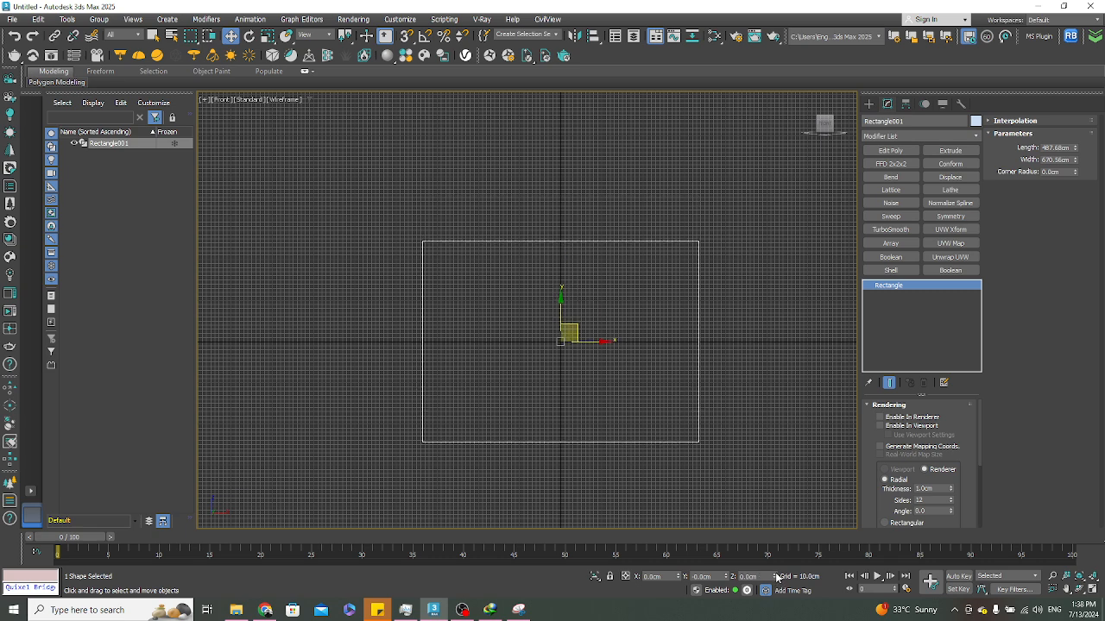
Move the rectangle up to about Z 244.73 cm so its lower edge sits on the ground line, and hide the grid
{"action": "left_click_drag", "start_coordinate": [561, 306], "coordinate": [557, 216]}
{"action": "key", "text": "t"}
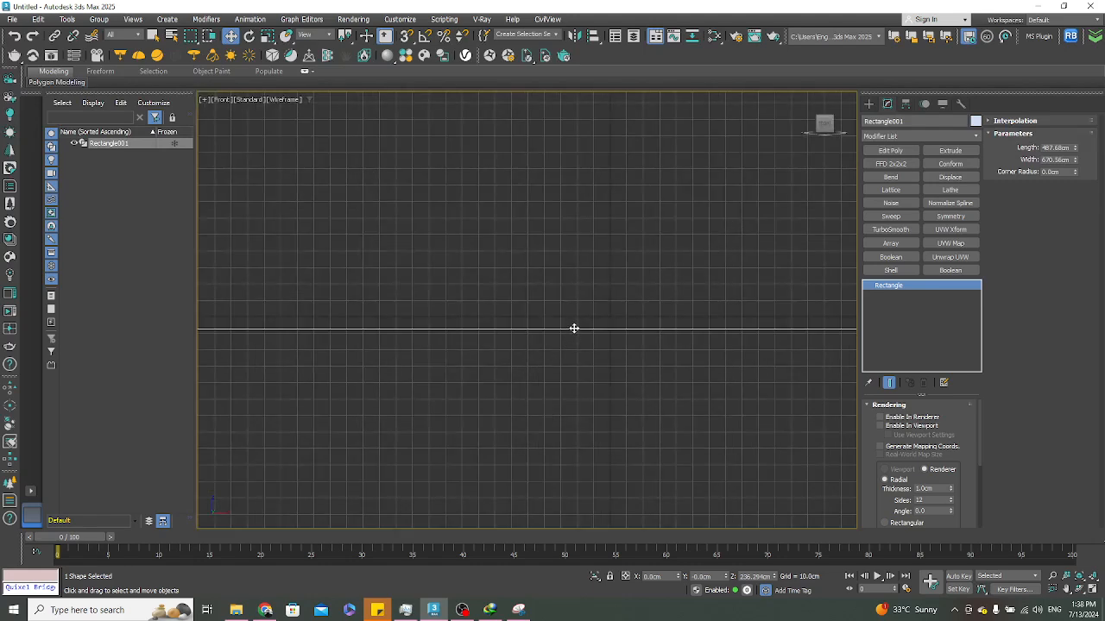
{"action": "left_click_drag", "start_coordinate": [575, 329], "coordinate": [578, 314]}
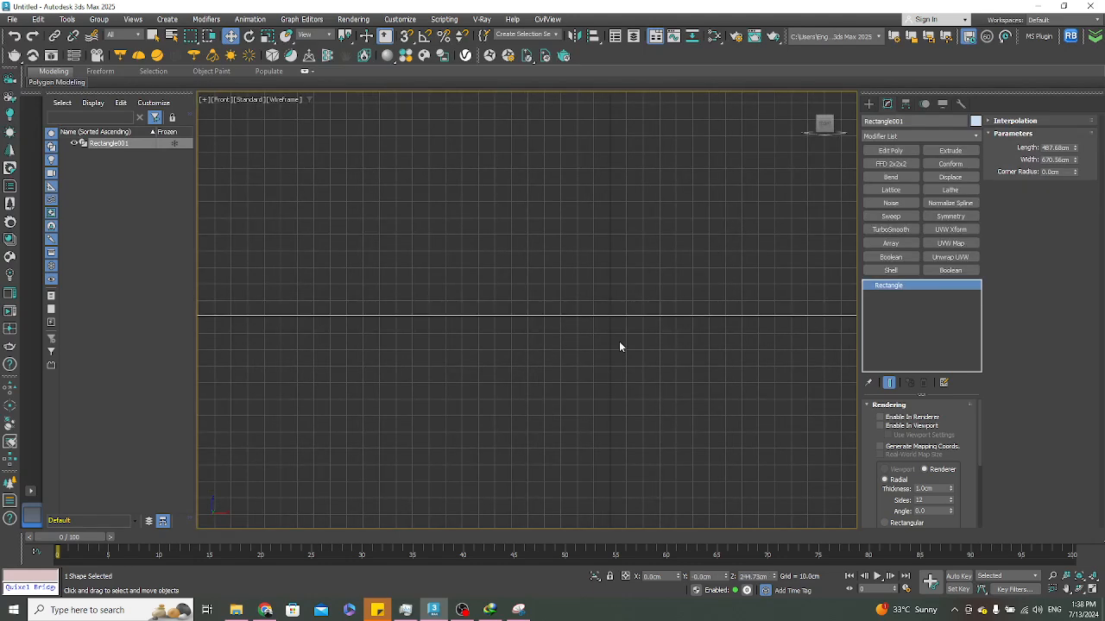
{"action": "key", "text": "t"}
{"action": "key", "text": "g"}
{"action": "scroll", "coordinate": [607, 309], "scroll_direction": "up", "scroll_amount": 3}
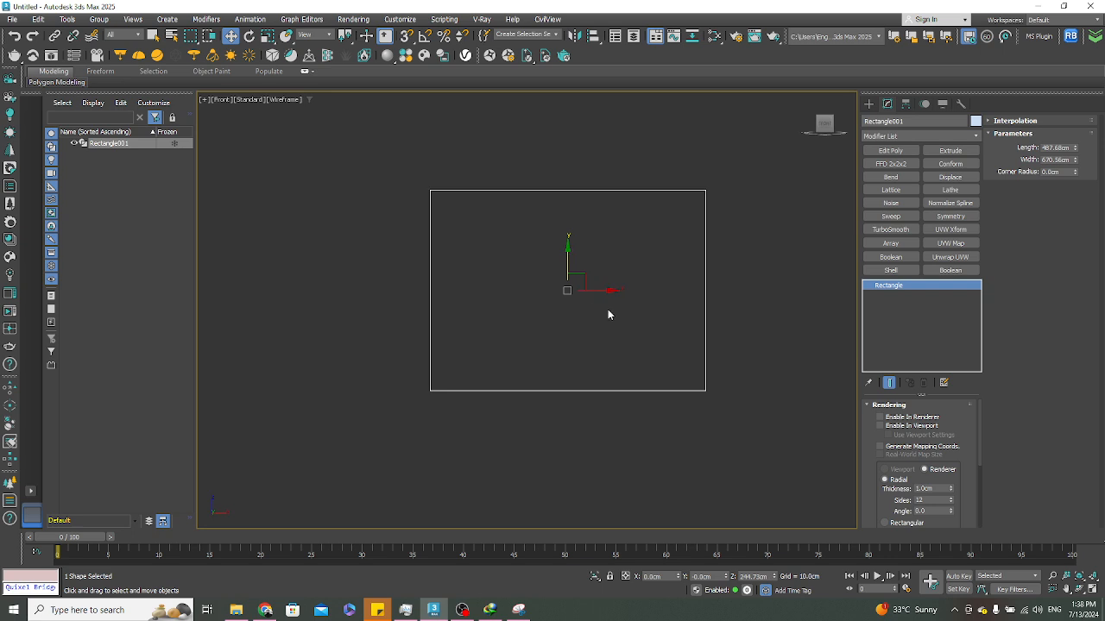
Draw an open A-frame line snapped from the rectangle's bottom-left corner to its top-edge midpoint and down to its bottom-right corner
{"action": "left_click", "coordinate": [869, 103]}
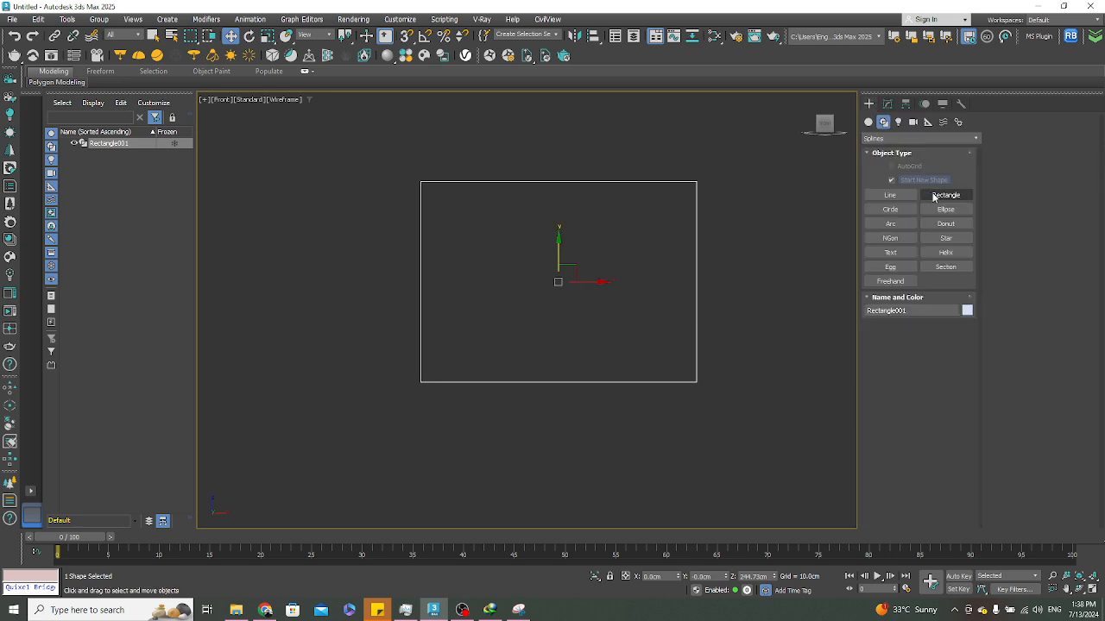
{"action": "left_click", "coordinate": [890, 195]}
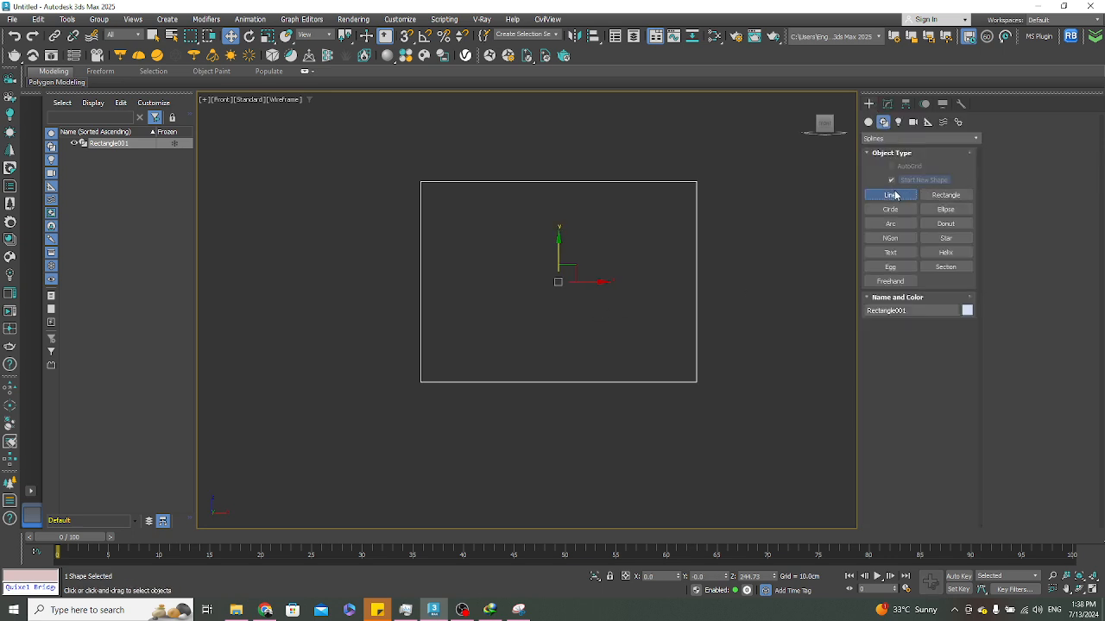
{"action": "left_click", "coordinate": [421, 381]}
{"action": "left_click", "coordinate": [558, 182]}
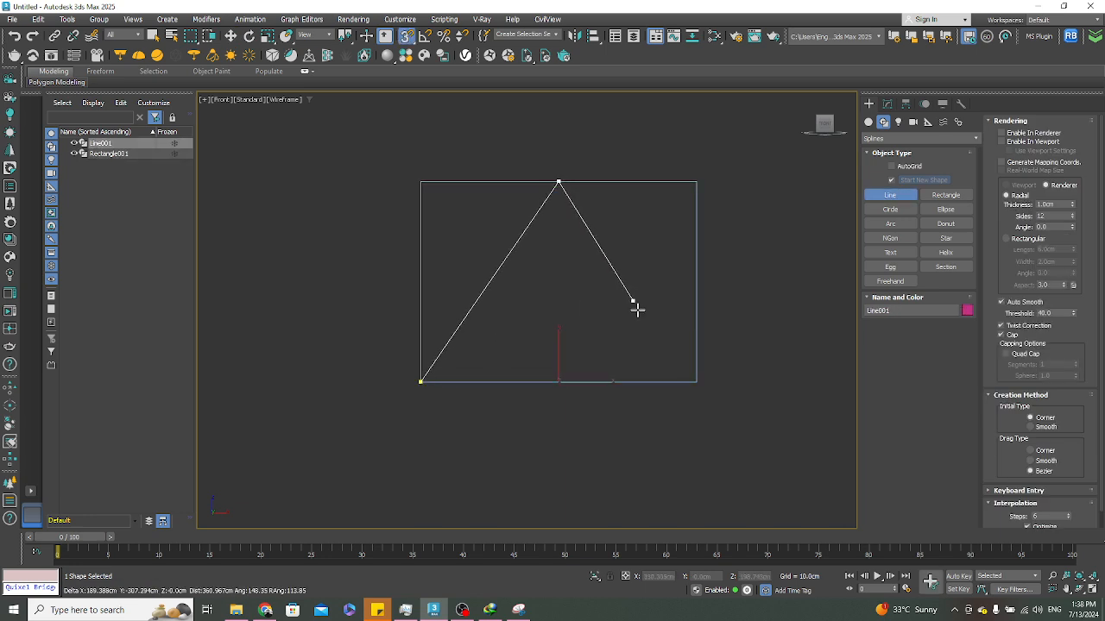
{"action": "left_click", "coordinate": [696, 382]}
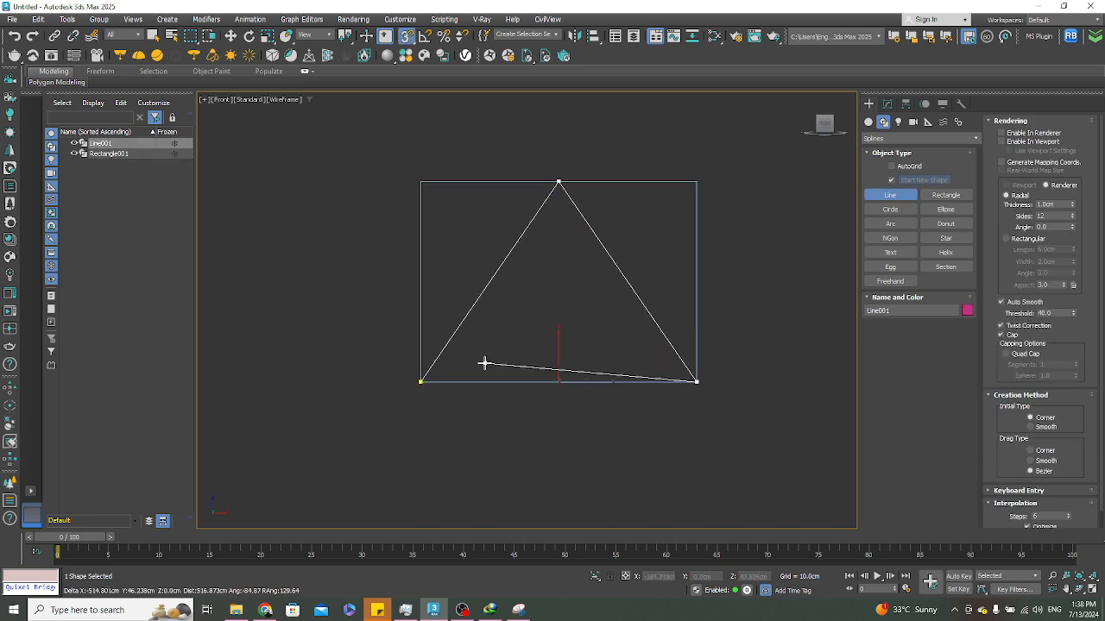
{"action": "right_click", "coordinate": [484, 365]}
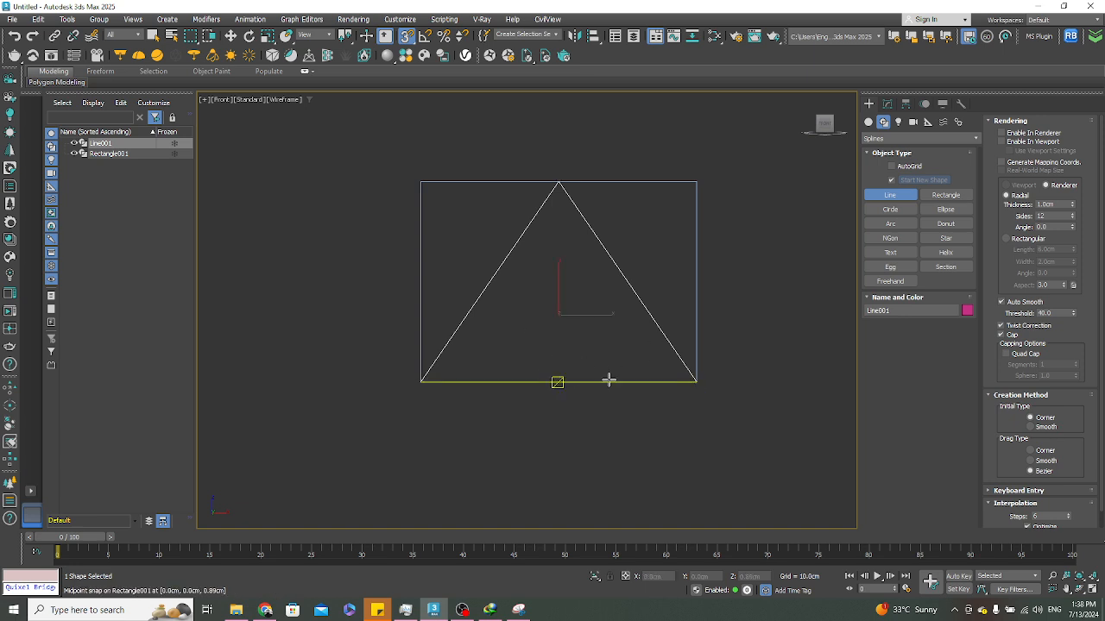
Check the A-frame profile against the cabin reference photo and open the rectangle's parameters for editing
{"action": "right_click", "coordinate": [595, 356]}
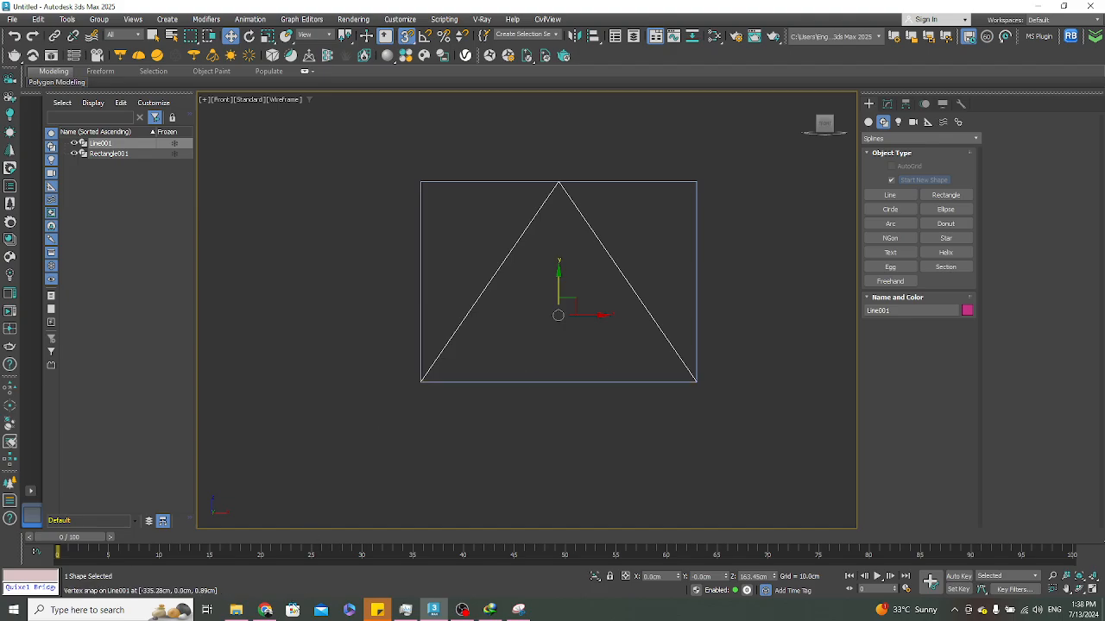
{"action": "left_click", "coordinate": [267, 610]}
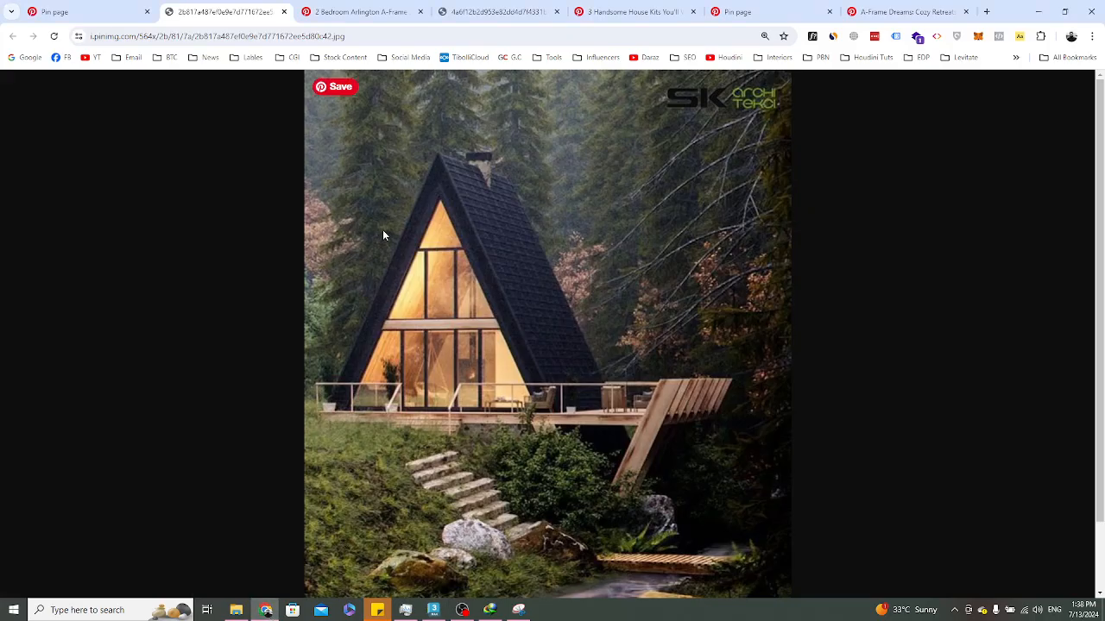
{"action": "left_click", "coordinate": [1038, 11]}
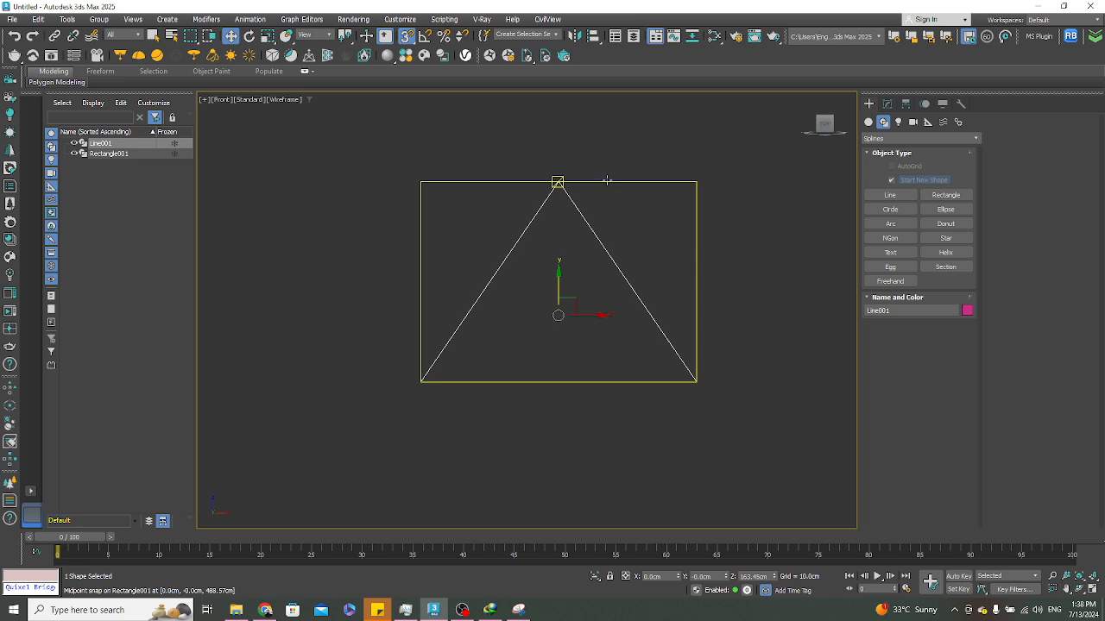
{"action": "left_click", "coordinate": [569, 182]}
{"action": "left_click", "coordinate": [887, 104]}
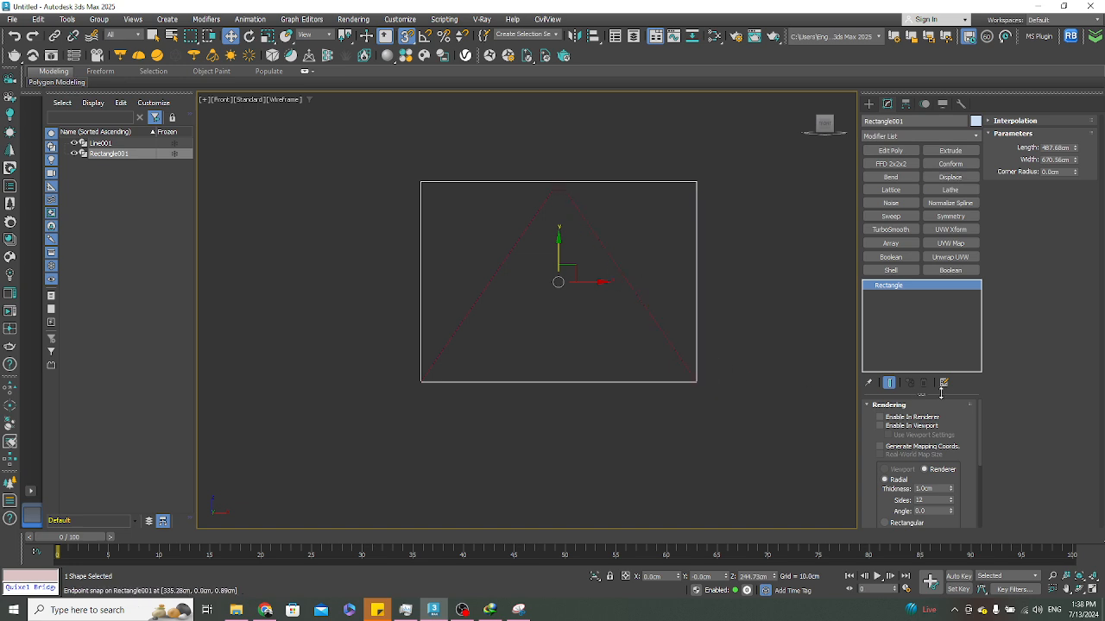
{"action": "left_click_drag", "start_coordinate": [1076, 162], "coordinate": [1072, 131]}
{"action": "key", "text": "ctrl+z"}
{"action": "key", "text": "ctrl+z"}
Set the rectangle's length to 18' and snap its bottom-left corner back onto the base of the A-frame line
{"action": "double_click", "coordinate": [1058, 145]}
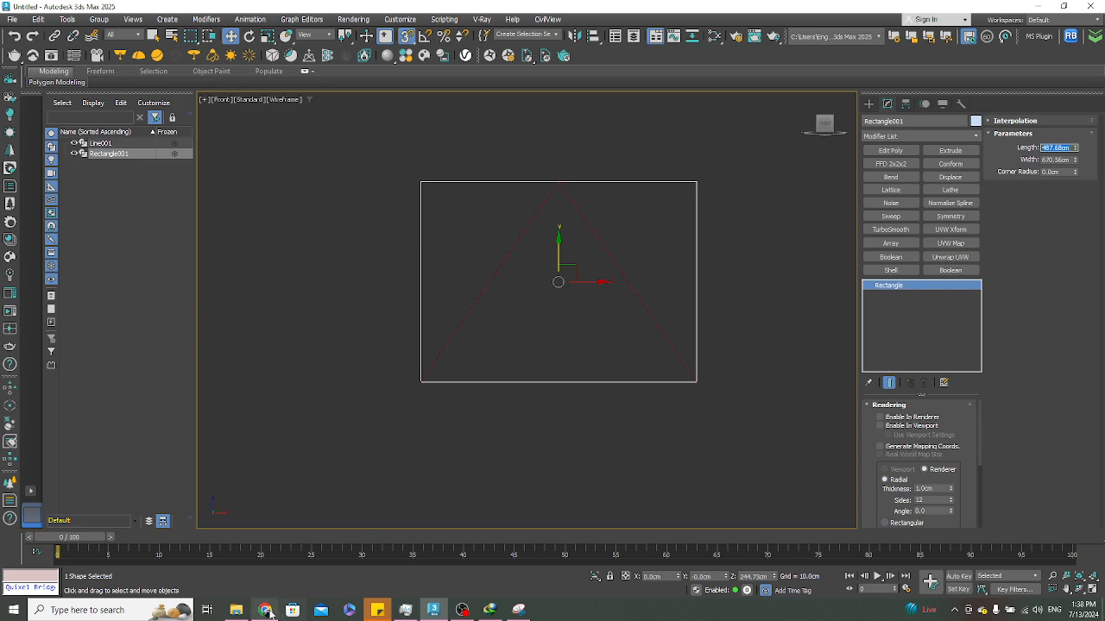
{"action": "left_click", "coordinate": [266, 610]}
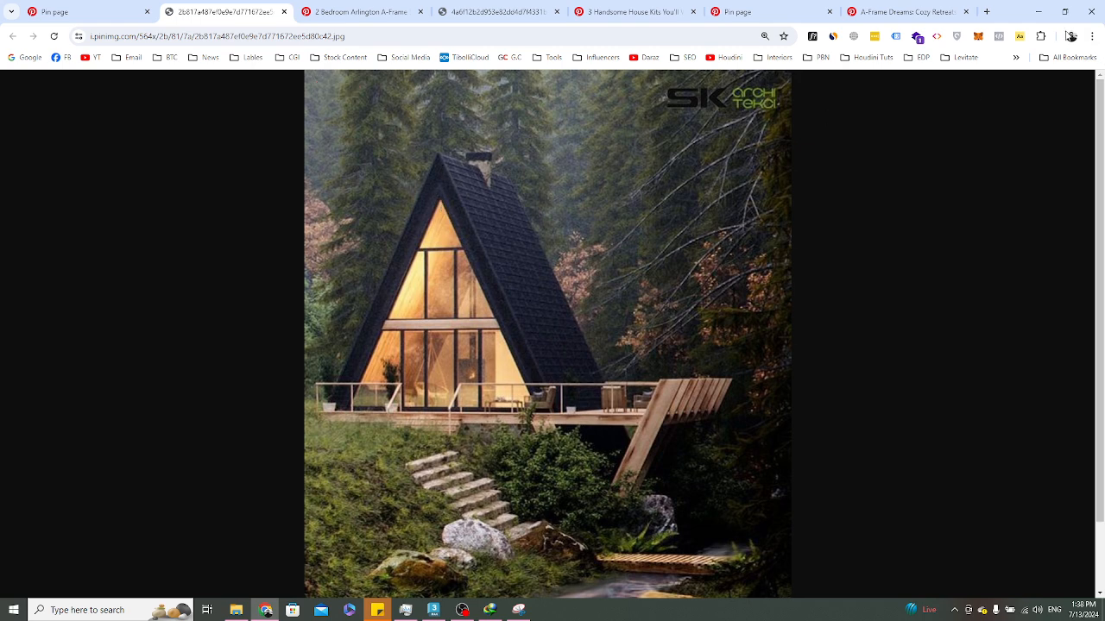
{"action": "left_click", "coordinate": [1038, 11]}
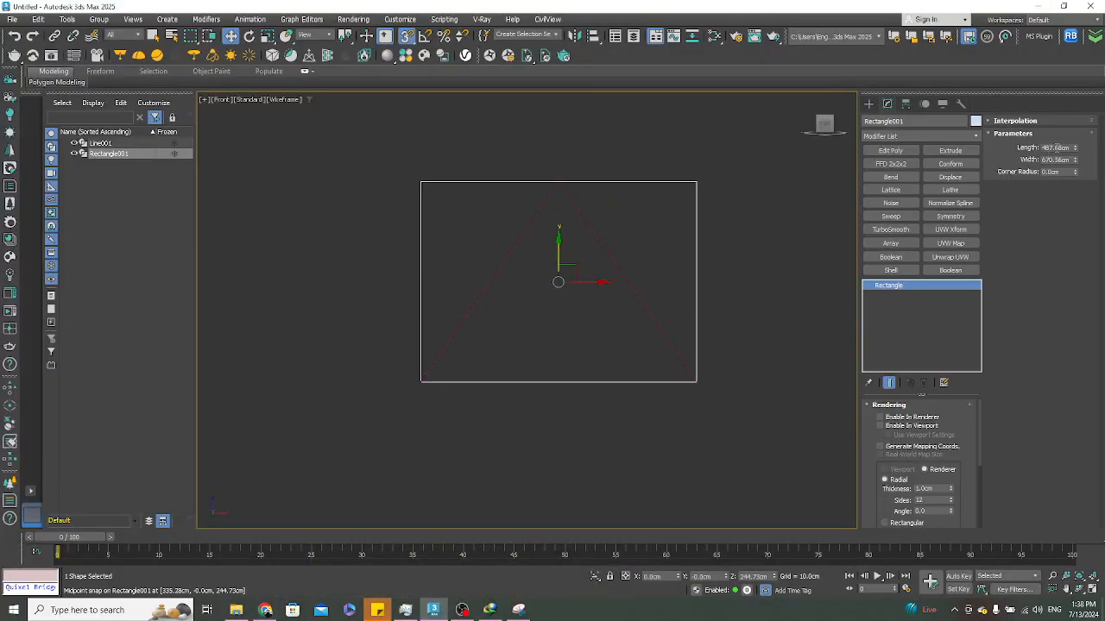
{"action": "left_click_drag", "start_coordinate": [1076, 150], "coordinate": [1076, 140]}
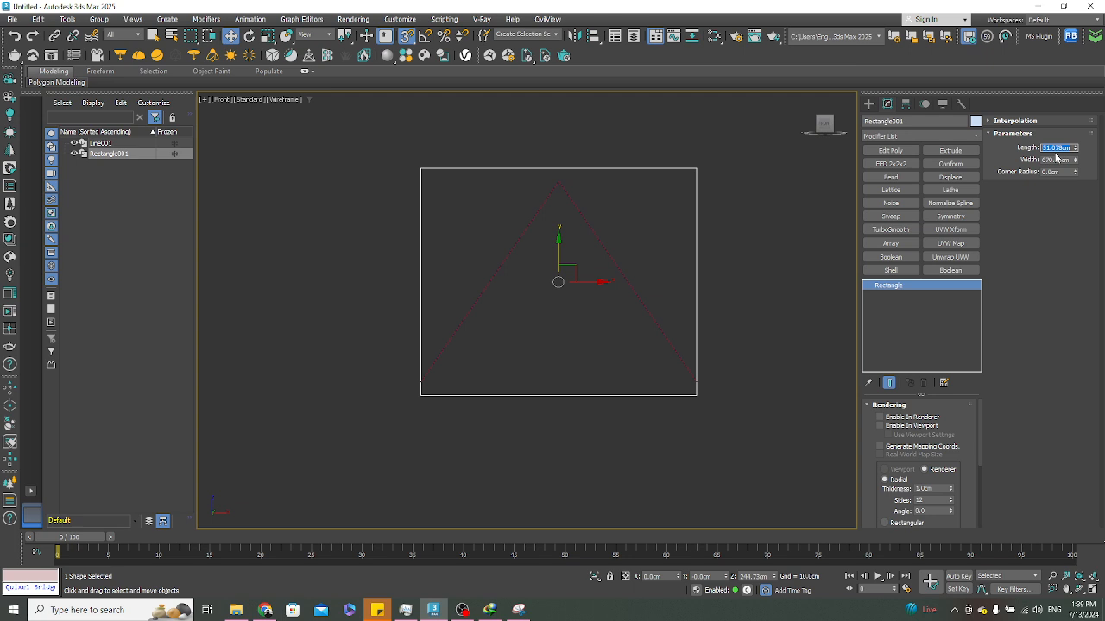
{"action": "type", "text": "18'"}
{"action": "key", "text": "Return"}
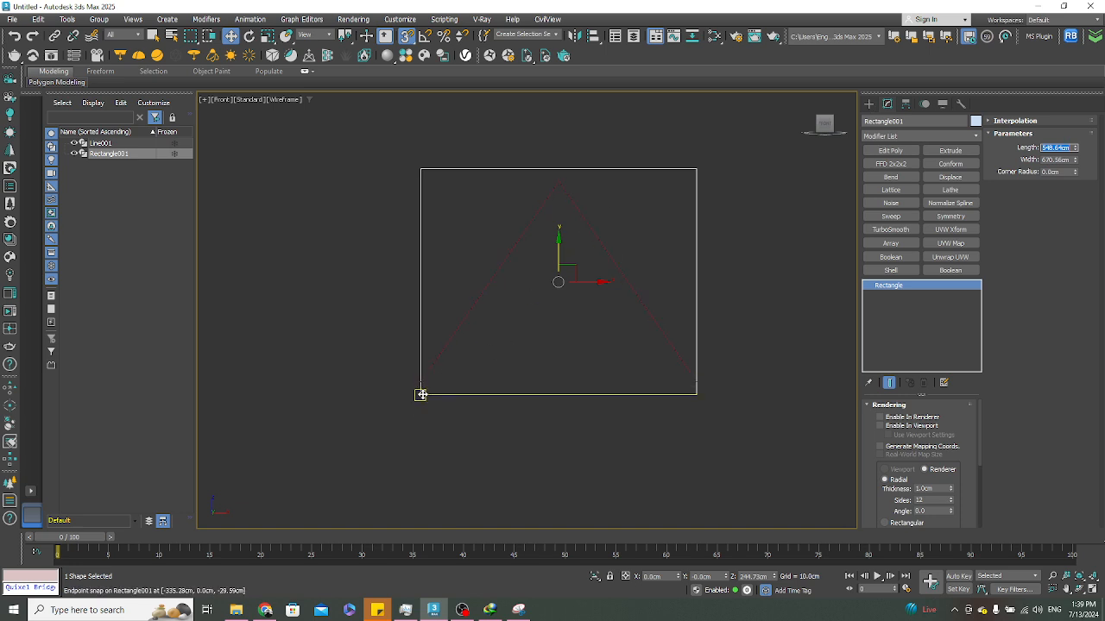
{"action": "left_click_drag", "start_coordinate": [418, 396], "coordinate": [419, 382]}
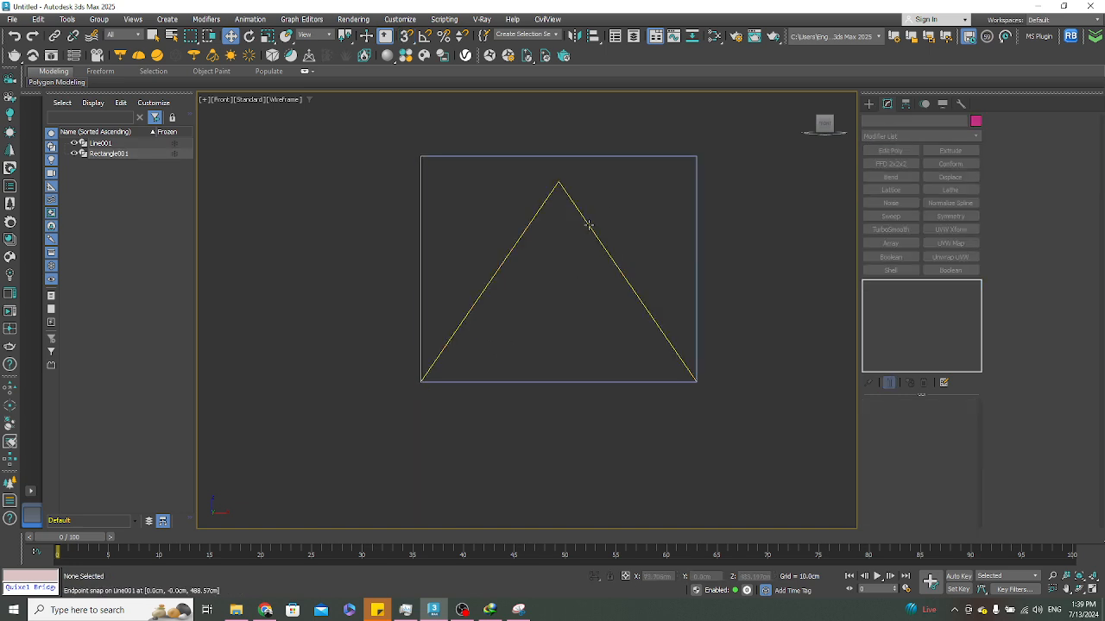
Raise the A-frame line's apex vertex so it snaps to the midpoint of the rectangle's top edge
{"action": "left_click", "coordinate": [589, 225]}
{"action": "left_click", "coordinate": [1025, 137]}
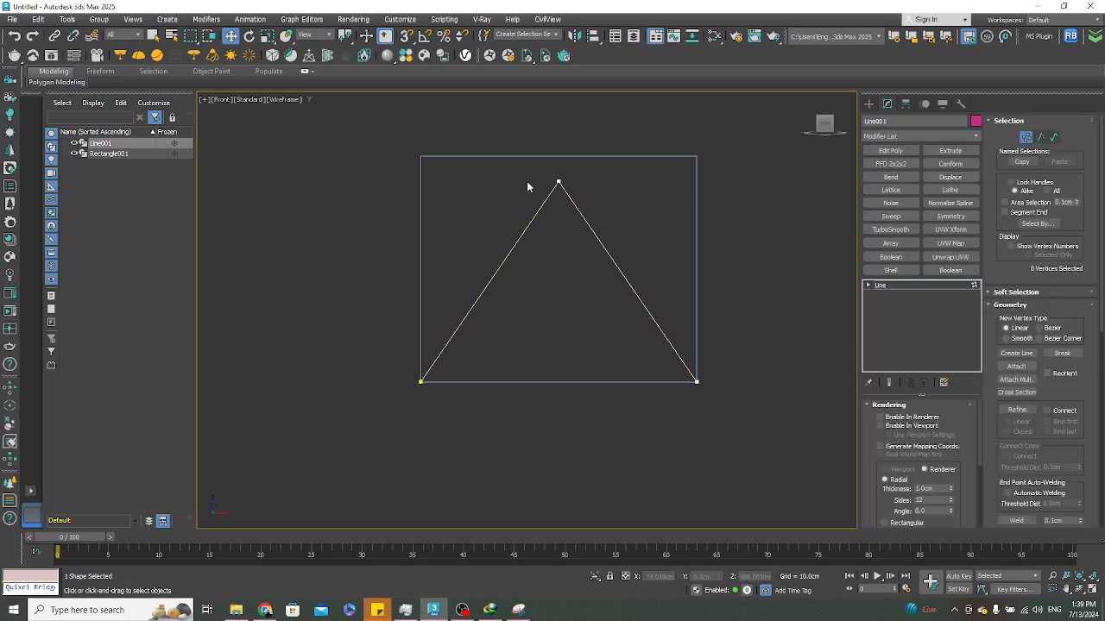
{"action": "left_click_drag", "start_coordinate": [525, 168], "coordinate": [574, 202]}
{"action": "left_click_drag", "start_coordinate": [557, 162], "coordinate": [557, 151]}
{"action": "key", "text": "s"}
{"action": "left_click", "coordinate": [334, 151]}
{"action": "scroll", "coordinate": [622, 247], "scroll_direction": "down", "scroll_amount": 2}
{"action": "middle_click_drag", "start_coordinate": [621, 247], "coordinate": [557, 246], "text": "alt"}
{"action": "scroll", "coordinate": [589, 250], "scroll_direction": "up", "scroll_amount": 2}
{"action": "key", "text": "f"}
{"action": "key", "text": "z"}
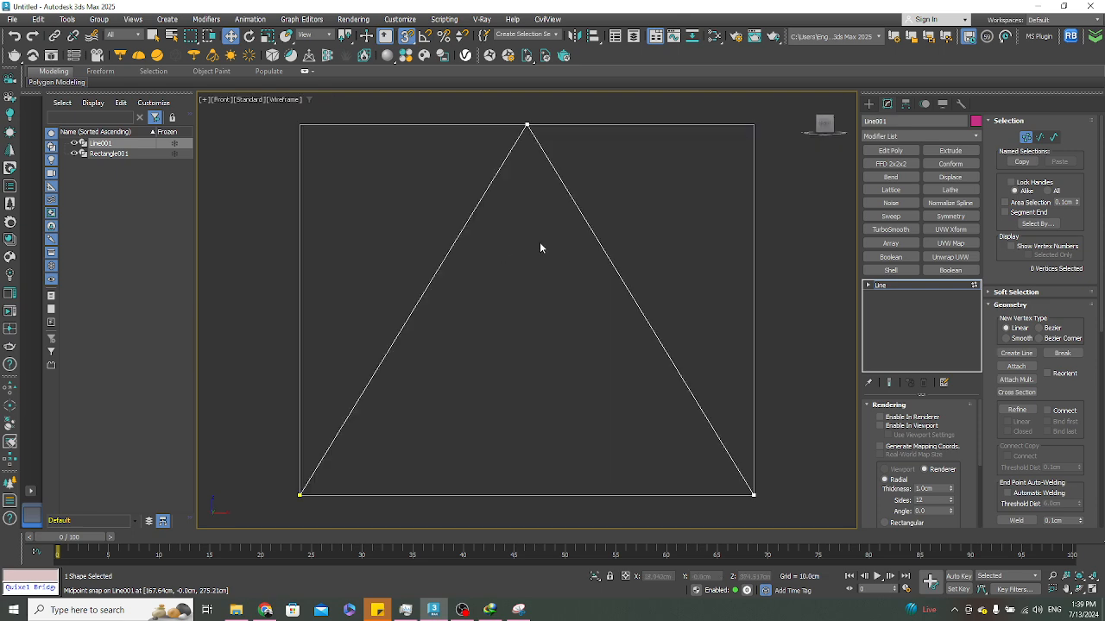
Attach the rectangle to the A-frame line so both form one spline object
{"action": "scroll", "coordinate": [658, 249], "scroll_direction": "down", "scroll_amount": 3}
{"action": "middle_click_drag", "start_coordinate": [659, 250], "coordinate": [631, 298], "text": "alt"}
{"action": "key", "text": "f"}
{"action": "key", "text": "z"}
{"action": "scroll", "coordinate": [705, 264], "scroll_direction": "down", "scroll_amount": 3}
{"action": "middle_click_drag", "start_coordinate": [756, 287], "coordinate": [739, 266]}
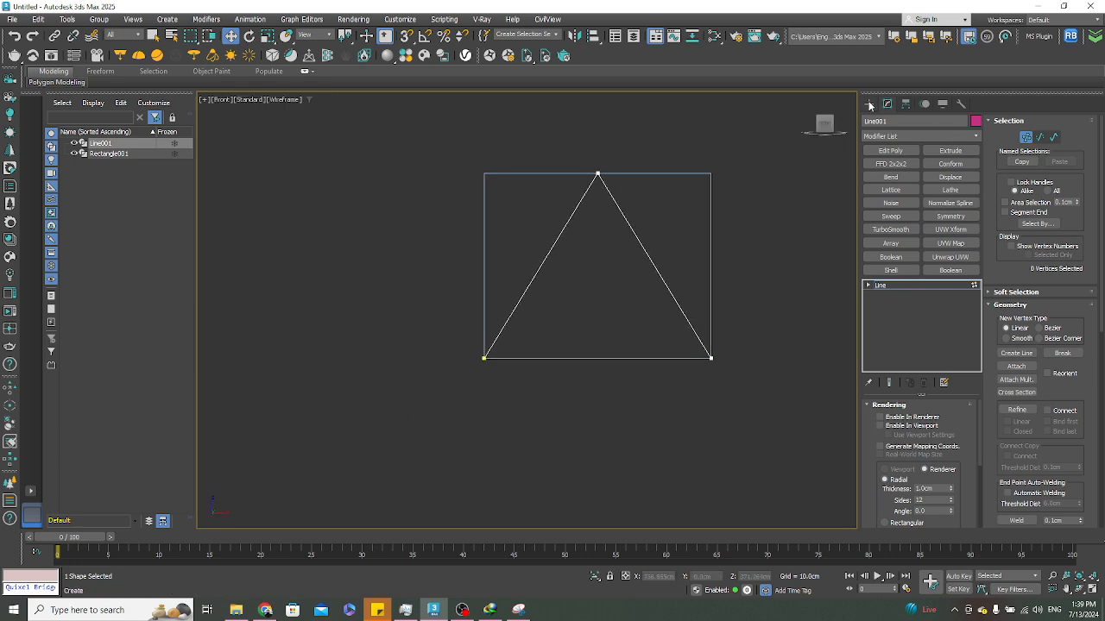
{"action": "left_click", "coordinate": [869, 105]}
{"action": "left_click", "coordinate": [891, 105]}
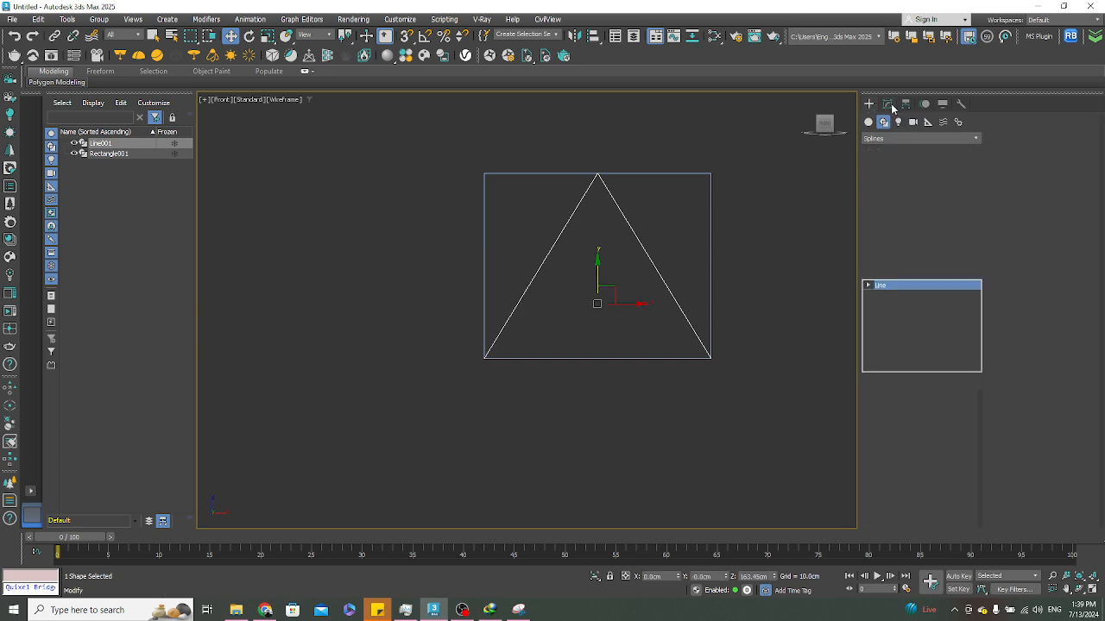
{"action": "left_click", "coordinate": [1016, 366]}
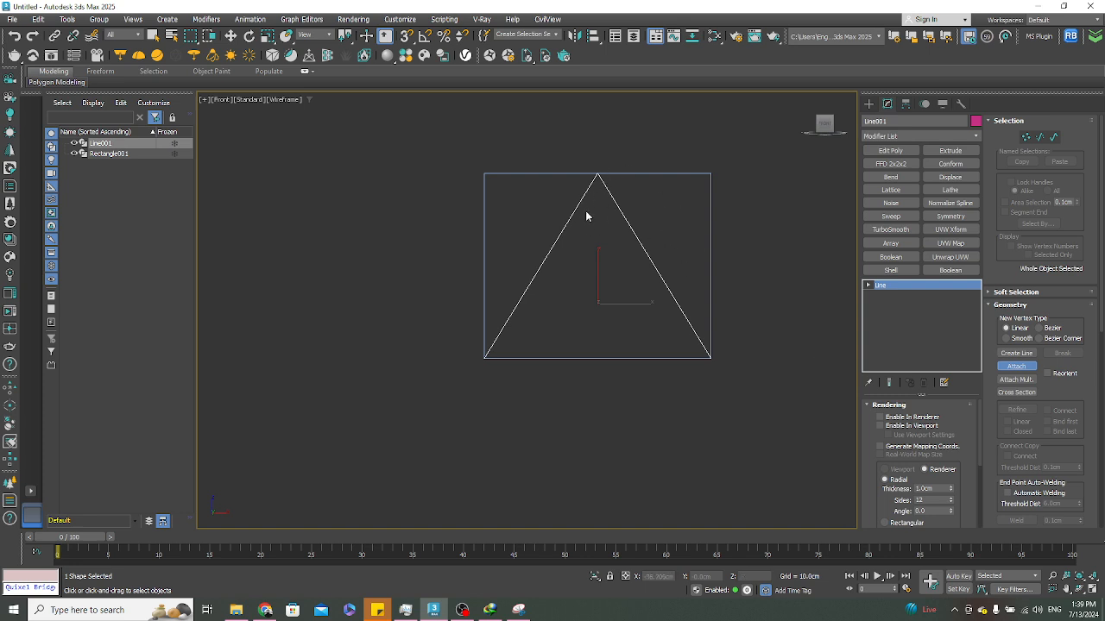
{"action": "left_click", "coordinate": [663, 174]}
{"action": "right_click", "coordinate": [634, 253]}
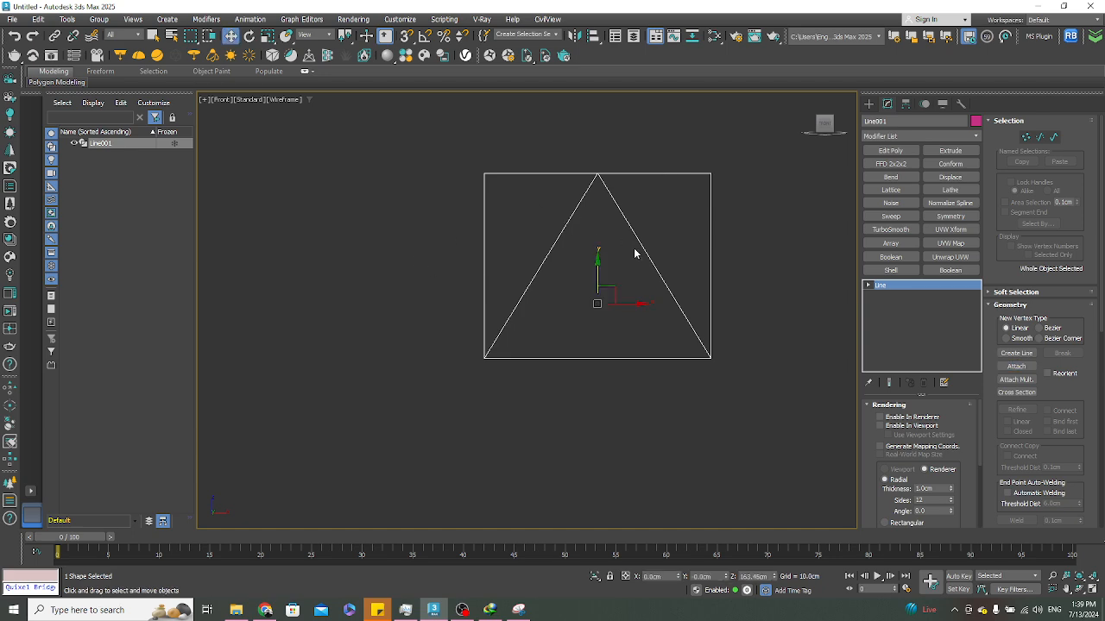
Trim away the rectangle's side and top edges outside the A-frame at spline level, leaving only the triangle
{"action": "left_click", "coordinate": [1054, 137]}
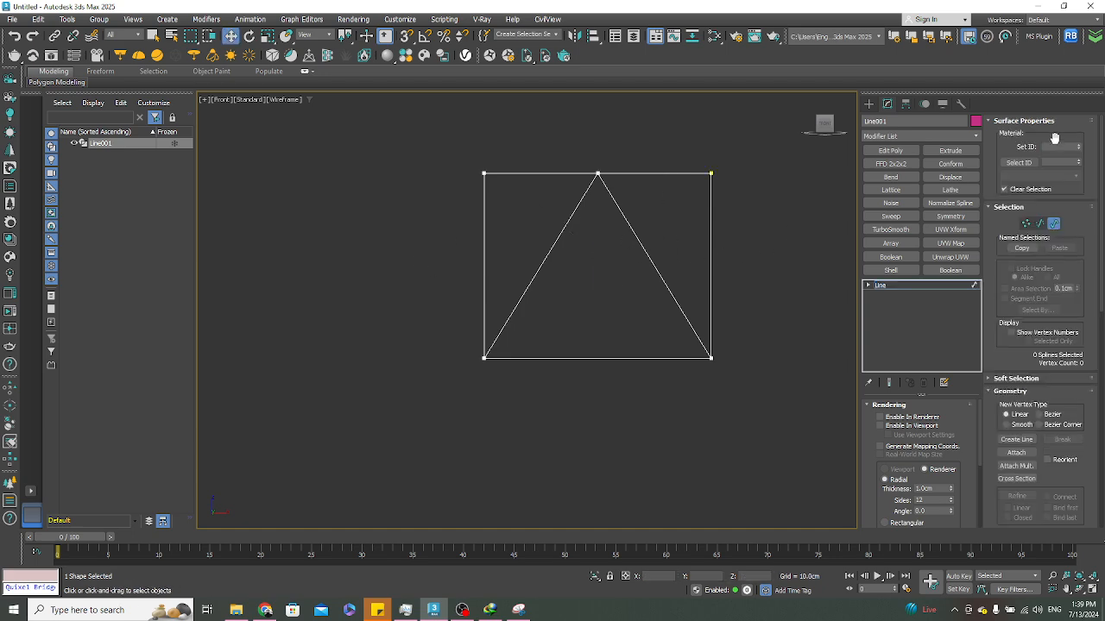
{"action": "scroll", "coordinate": [1027, 304], "scroll_direction": "down", "scroll_amount": 2}
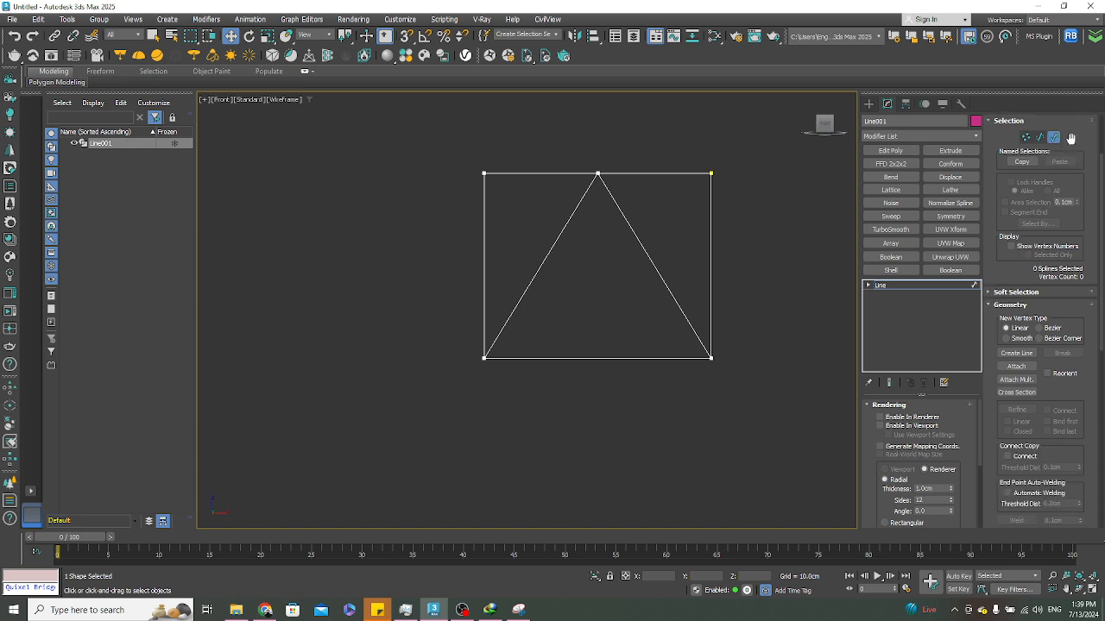
{"action": "scroll", "coordinate": [1035, 276], "scroll_direction": "down", "scroll_amount": 4}
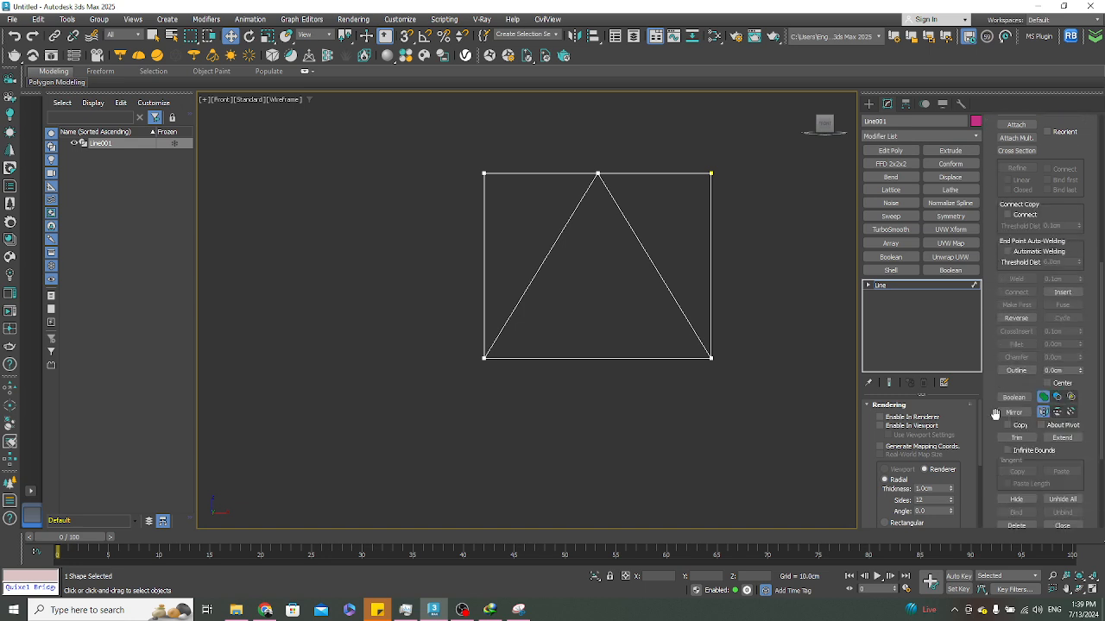
{"action": "left_click", "coordinate": [1016, 437]}
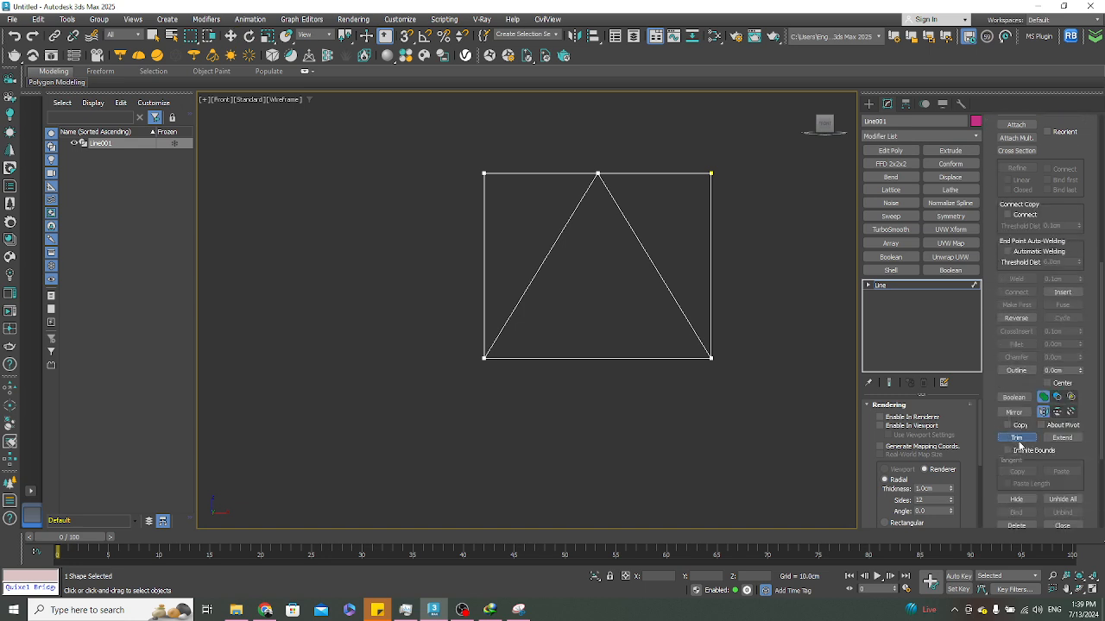
{"action": "left_click", "coordinate": [711, 266]}
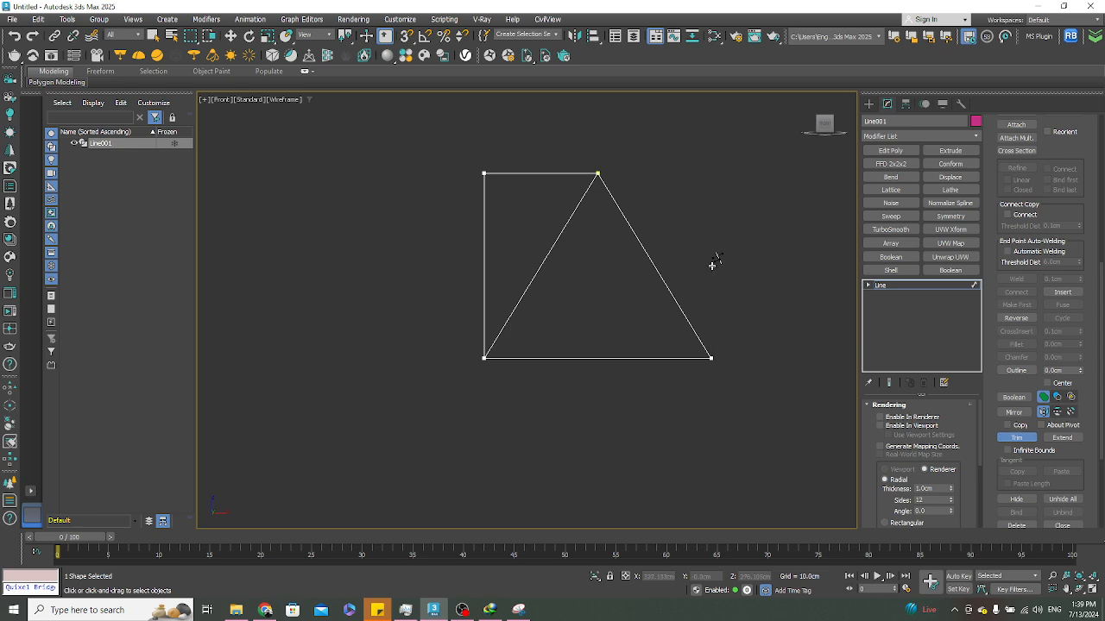
{"action": "left_click", "coordinate": [485, 235]}
{"action": "key", "text": "w"}
{"action": "middle_click_drag", "start_coordinate": [493, 254], "coordinate": [640, 266], "text": "alt"}
{"action": "key", "text": "f"}
{"action": "key", "text": "z"}
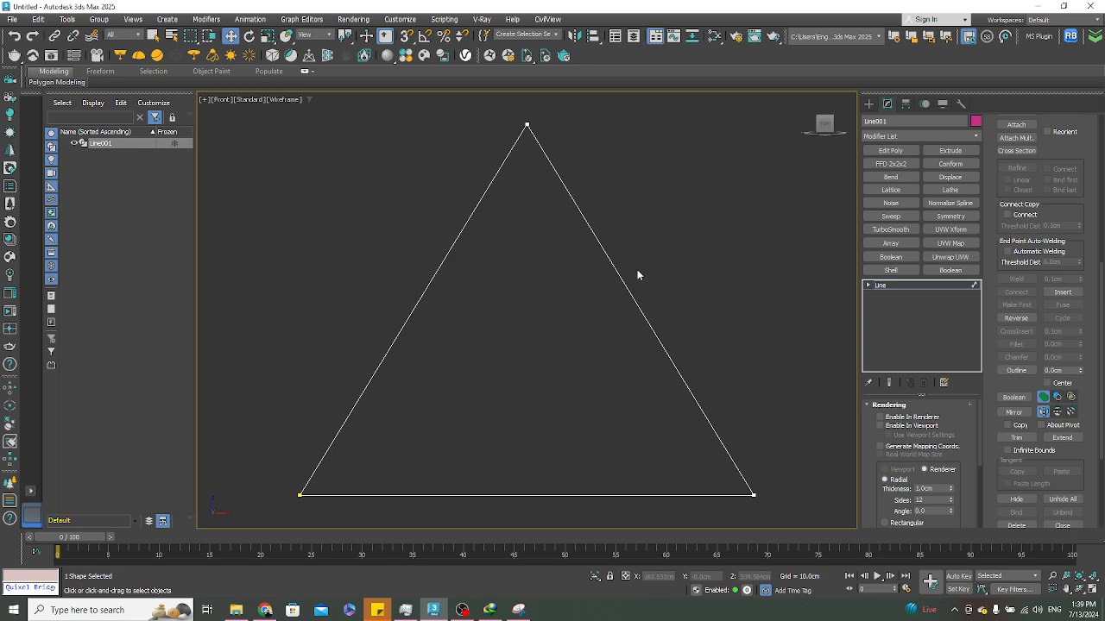
Select all vertices of the triangle and weld the overlapping ones at its corners
{"action": "scroll", "coordinate": [726, 241], "scroll_direction": "down", "scroll_amount": 3}
{"action": "scroll", "coordinate": [1023, 192], "scroll_direction": "up", "scroll_amount": 8}
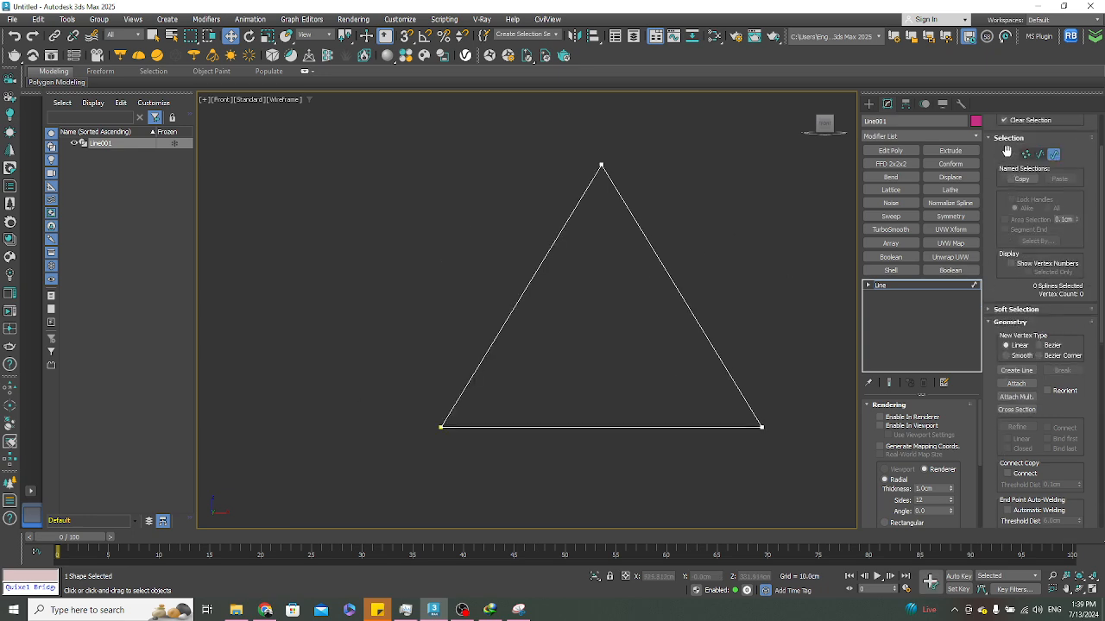
{"action": "left_click", "coordinate": [1025, 206]}
{"action": "scroll", "coordinate": [549, 201], "scroll_direction": "down", "scroll_amount": 4}
{"action": "left_click_drag", "start_coordinate": [397, 136], "coordinate": [751, 375]}
{"action": "scroll", "coordinate": [1008, 380], "scroll_direction": "down", "scroll_amount": 3}
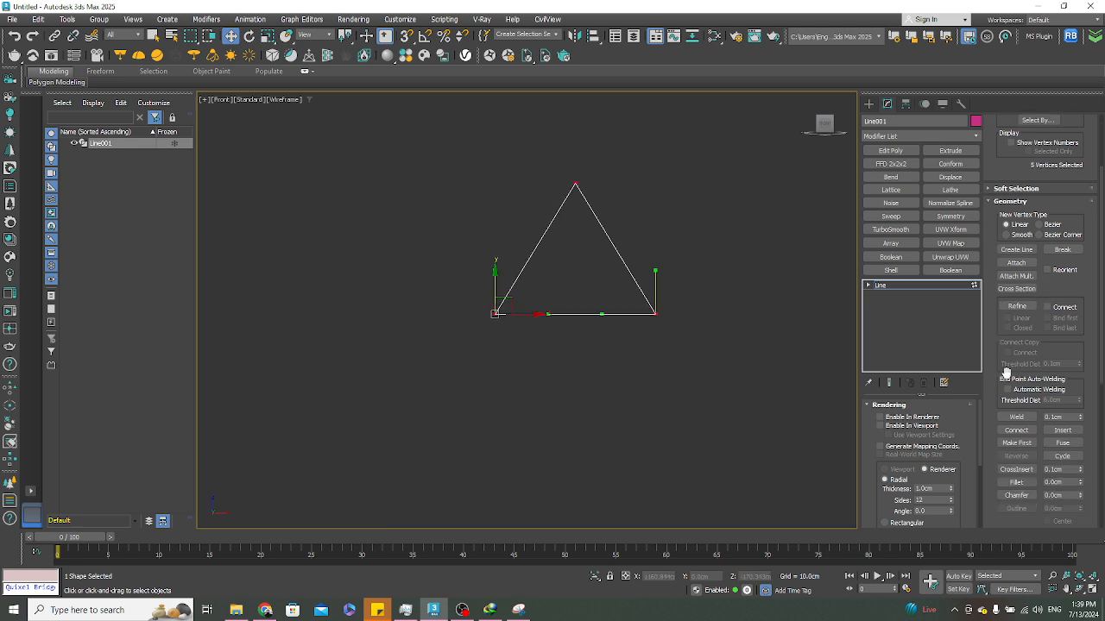
{"action": "left_click", "coordinate": [1019, 418]}
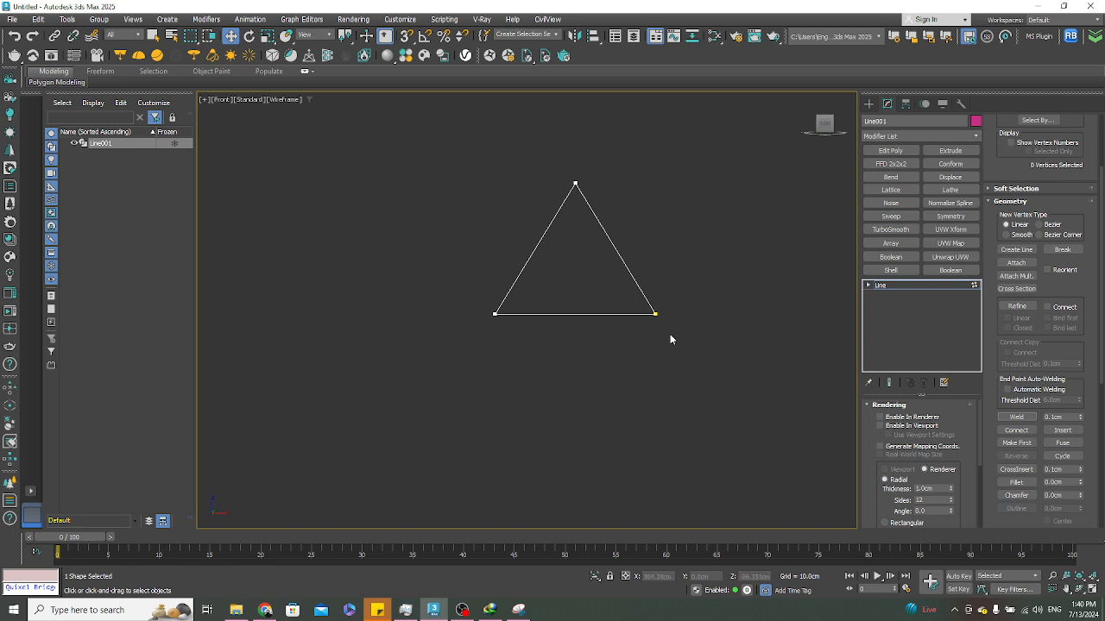
{"action": "scroll", "coordinate": [700, 278], "scroll_direction": "down", "scroll_amount": 2}
{"action": "middle_click_drag", "start_coordinate": [700, 278], "coordinate": [653, 308], "text": "alt"}
{"action": "scroll", "coordinate": [658, 287], "scroll_direction": "up", "scroll_amount": 4}
{"action": "key", "text": "f"}
{"action": "key", "text": "z"}
{"action": "scroll", "coordinate": [656, 314], "scroll_direction": "down", "scroll_amount": 2}
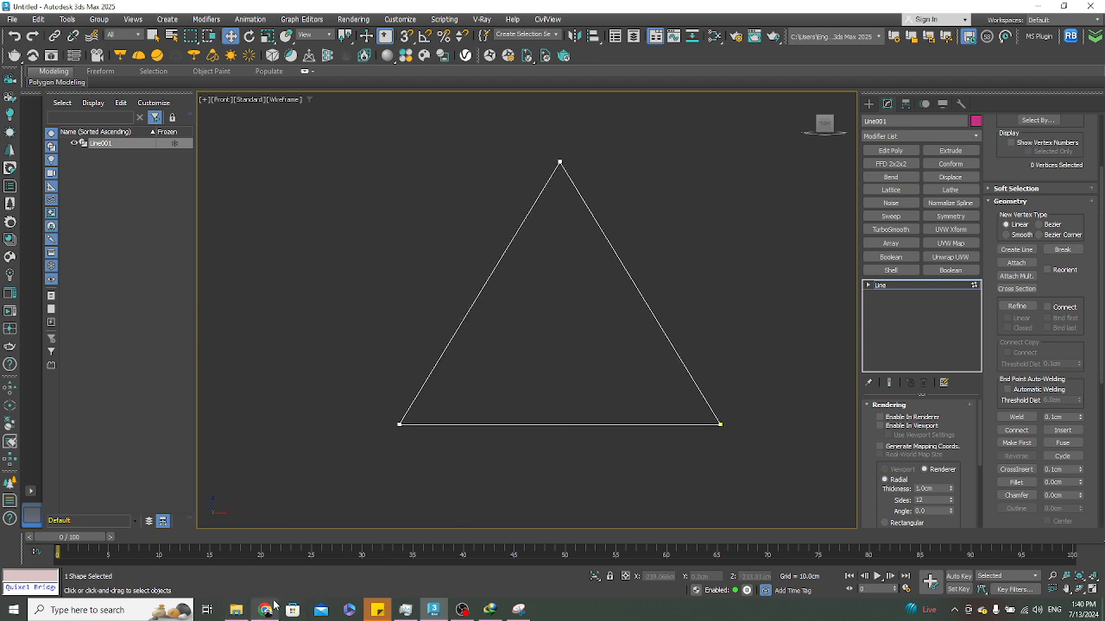
Switch to the cabin snip in Snipping Tool, erase the old red marks and trace the triangular glazed front in red
{"action": "left_click", "coordinate": [269, 608]}
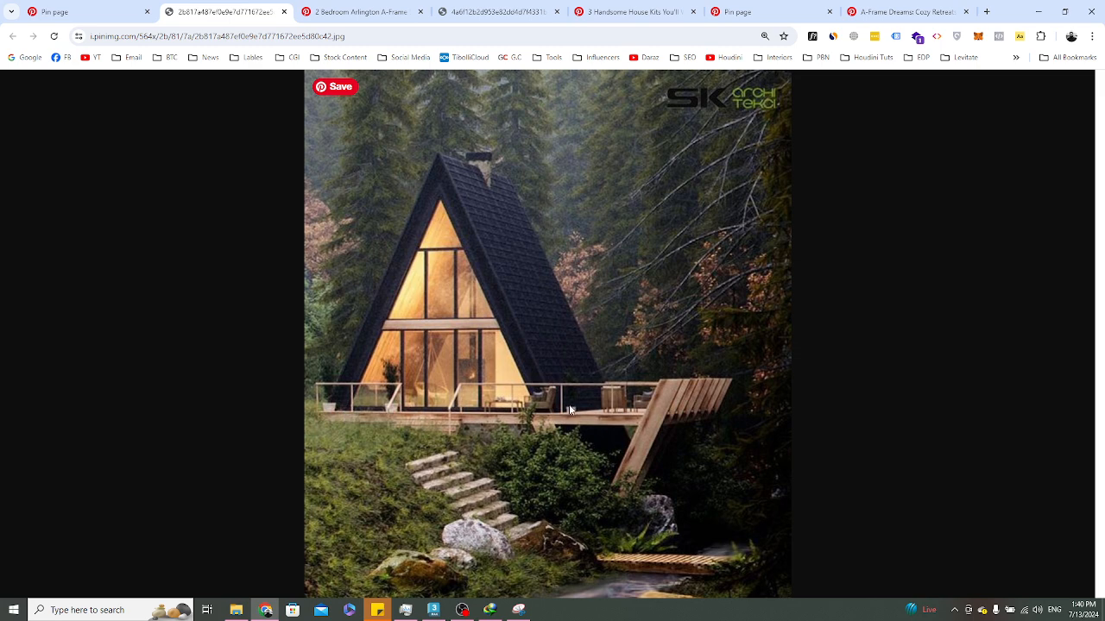
{"action": "left_click", "coordinate": [518, 609]}
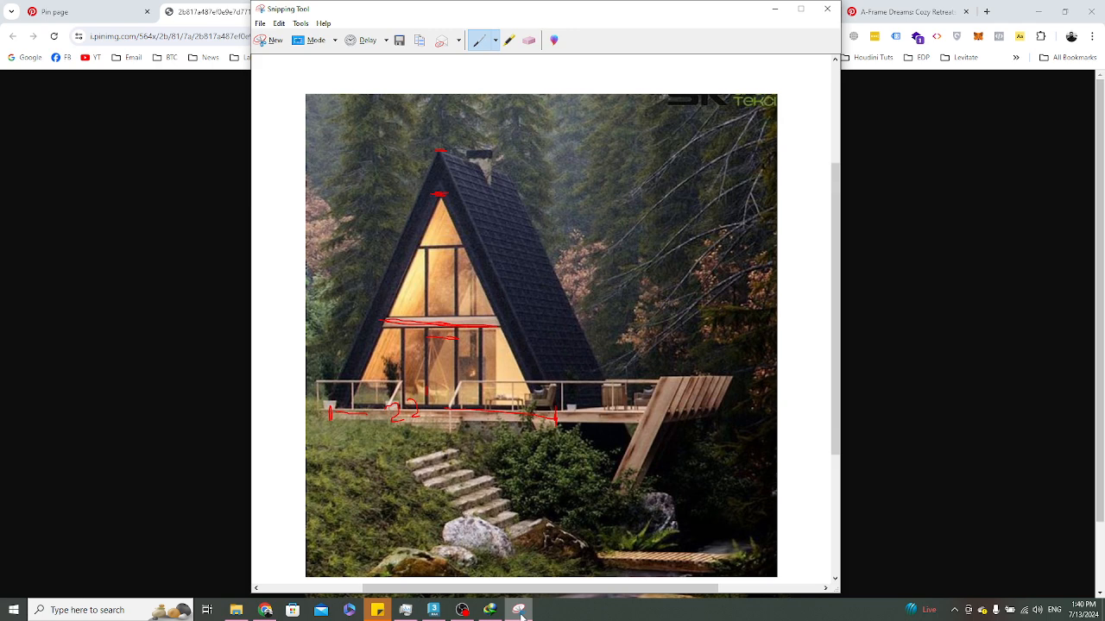
{"action": "left_click", "coordinate": [528, 40]}
{"action": "mouse_move", "coordinate": [439, 177]}
{"action": "left_mouse_down"}
{"action": "mouse_move", "coordinate": [436, 341]}
{"action": "mouse_move", "coordinate": [518, 413]}
{"action": "mouse_move", "coordinate": [337, 418]}
{"action": "left_mouse_up"}
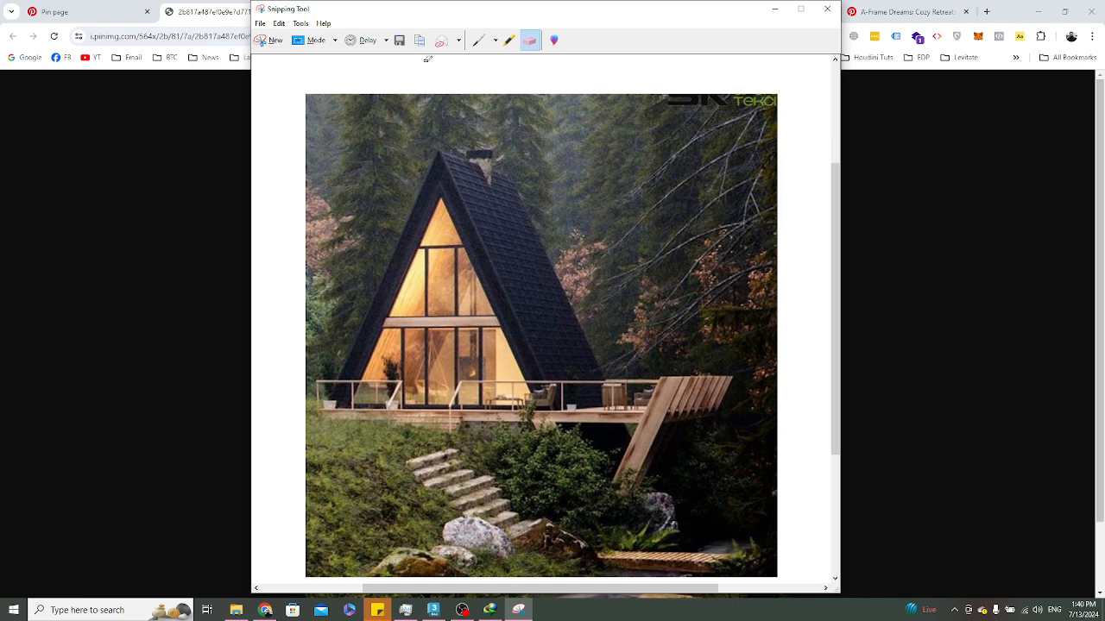
{"action": "left_click", "coordinate": [480, 40]}
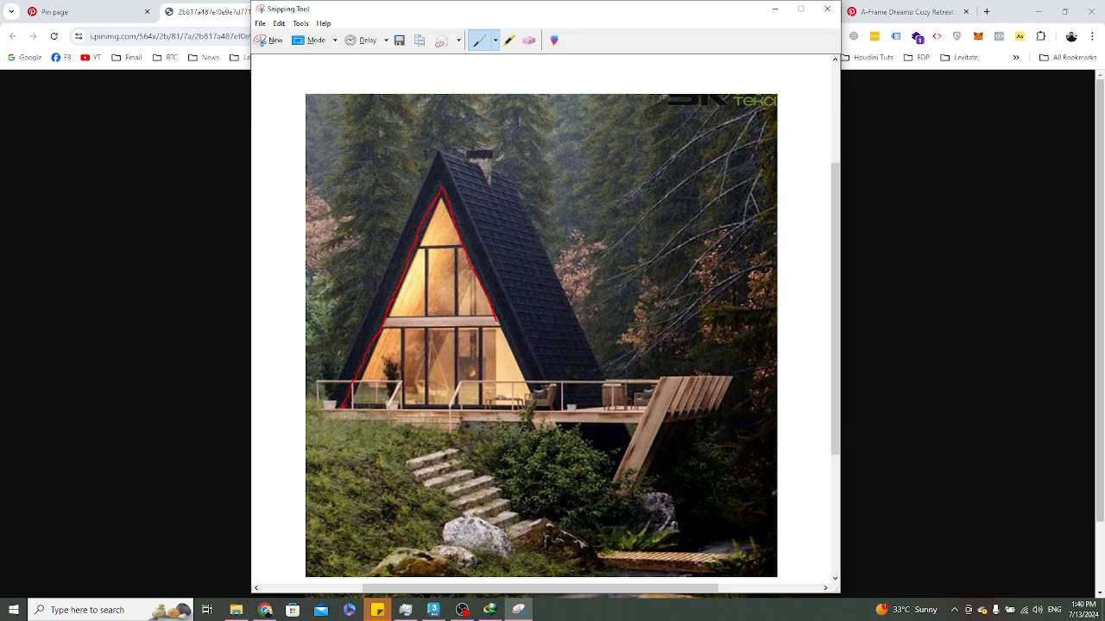
{"action": "left_click_drag", "start_coordinate": [519, 368], "coordinate": [537, 403]}
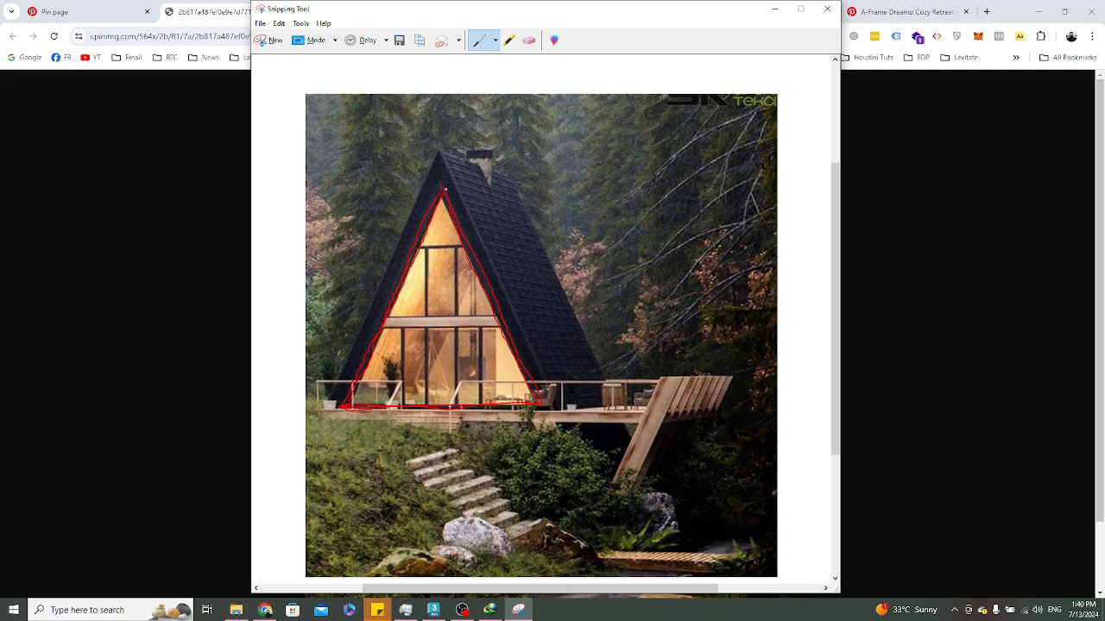
Return to 3ds Max and select the whole triangle at spline level
{"action": "left_click", "coordinate": [1038, 12]}
{"action": "left_click", "coordinate": [227, 239]}
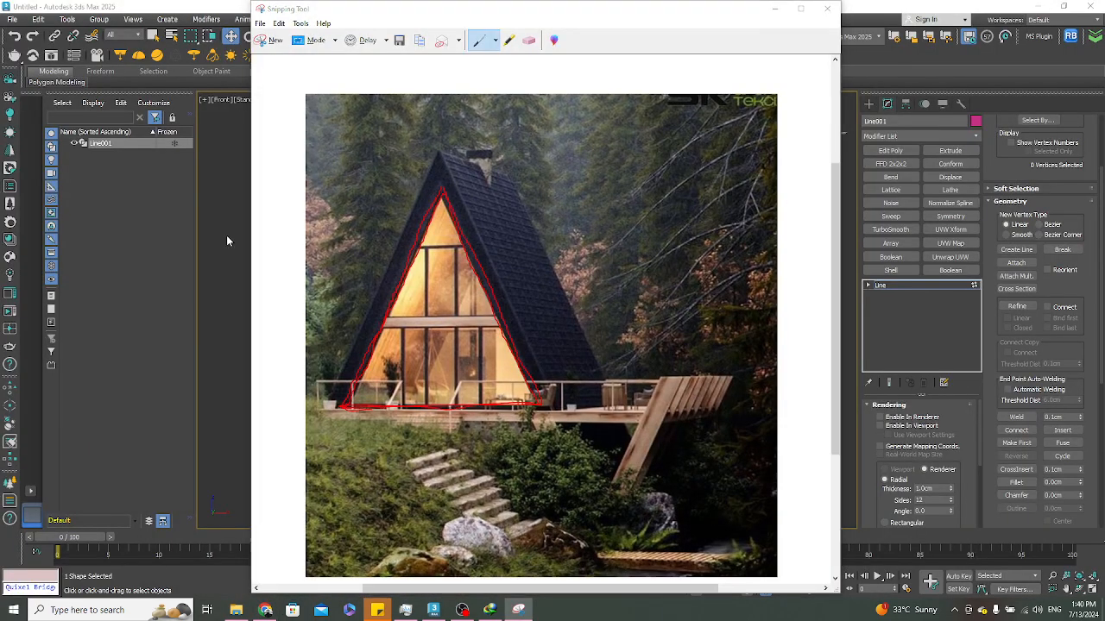
{"action": "scroll", "coordinate": [1022, 194], "scroll_direction": "up", "scroll_amount": 1}
{"action": "scroll", "coordinate": [1023, 194], "scroll_direction": "up", "scroll_amount": 3}
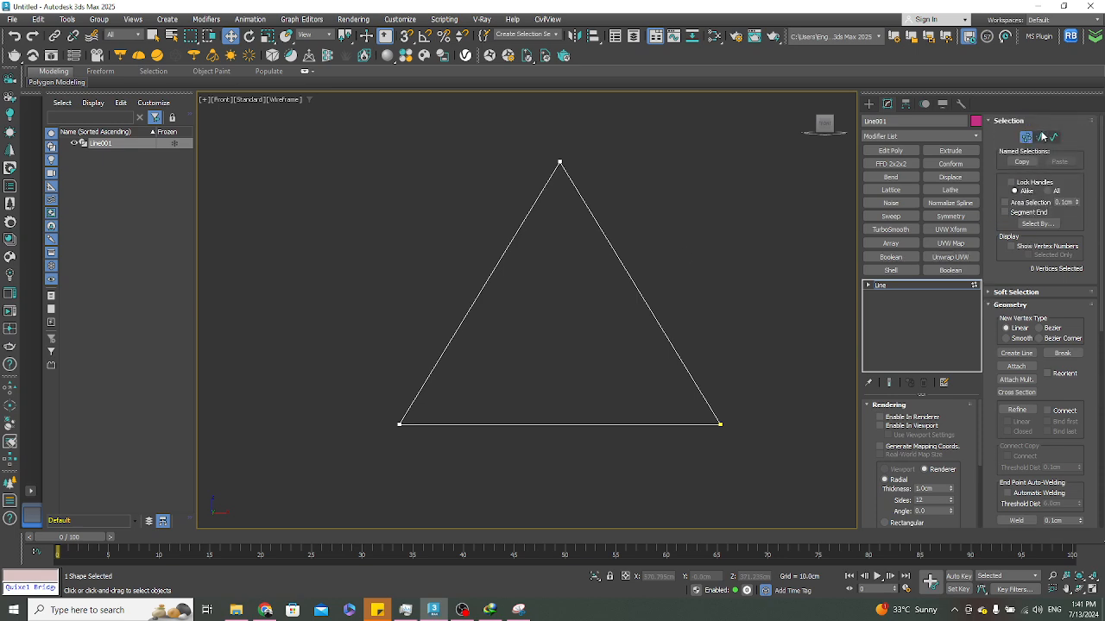
{"action": "key", "text": "2"}
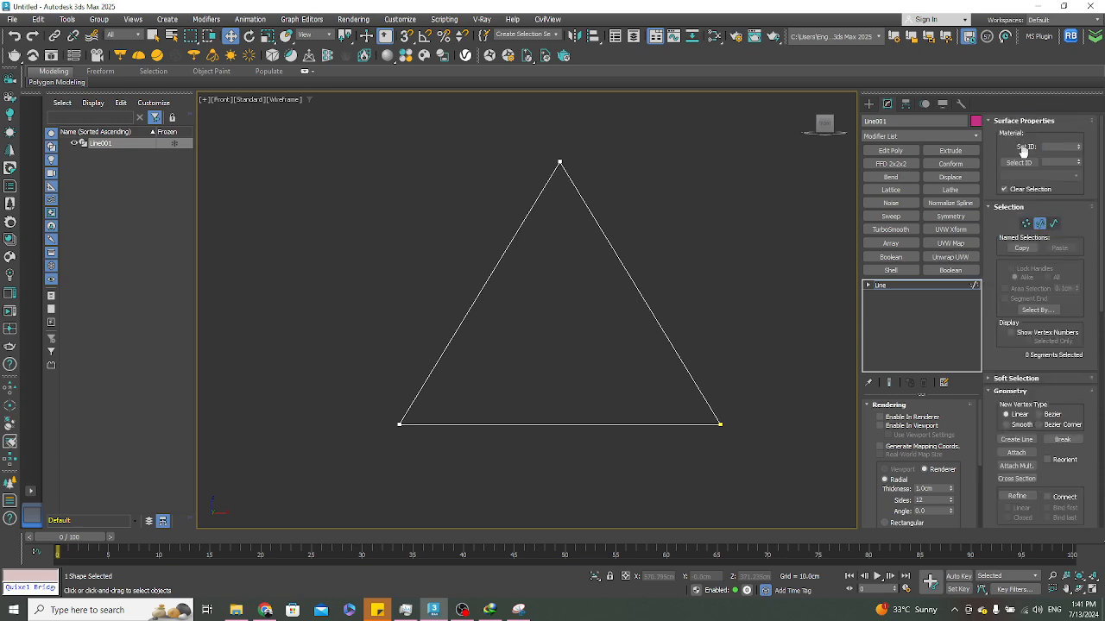
{"action": "left_click", "coordinate": [627, 276]}
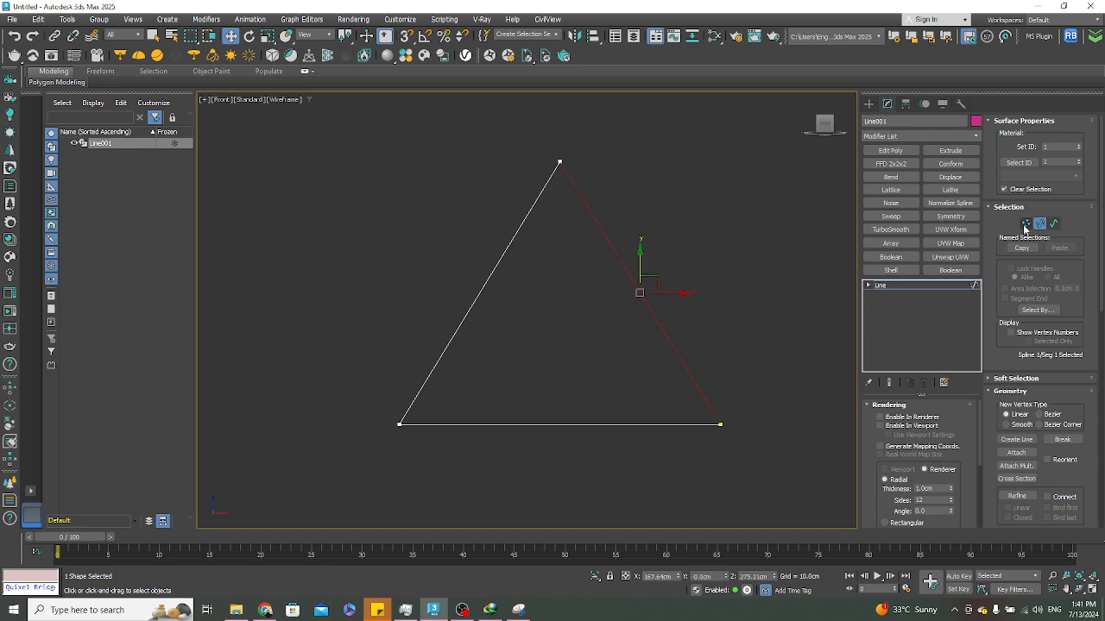
{"action": "left_click", "coordinate": [1053, 223]}
{"action": "left_click_drag", "start_coordinate": [339, 128], "coordinate": [787, 522]}
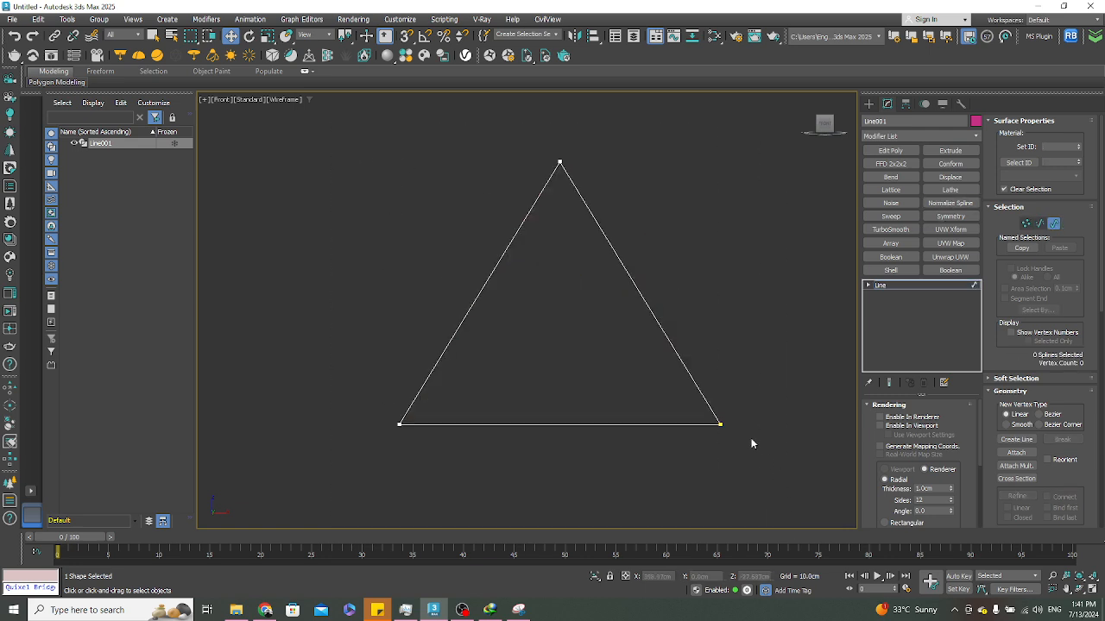
{"action": "left_click_drag", "start_coordinate": [373, 131], "coordinate": [778, 481]}
Outline the triangle spline by -10 cm to form a closed border around it
{"action": "scroll", "coordinate": [1005, 427], "scroll_direction": "down", "scroll_amount": 10}
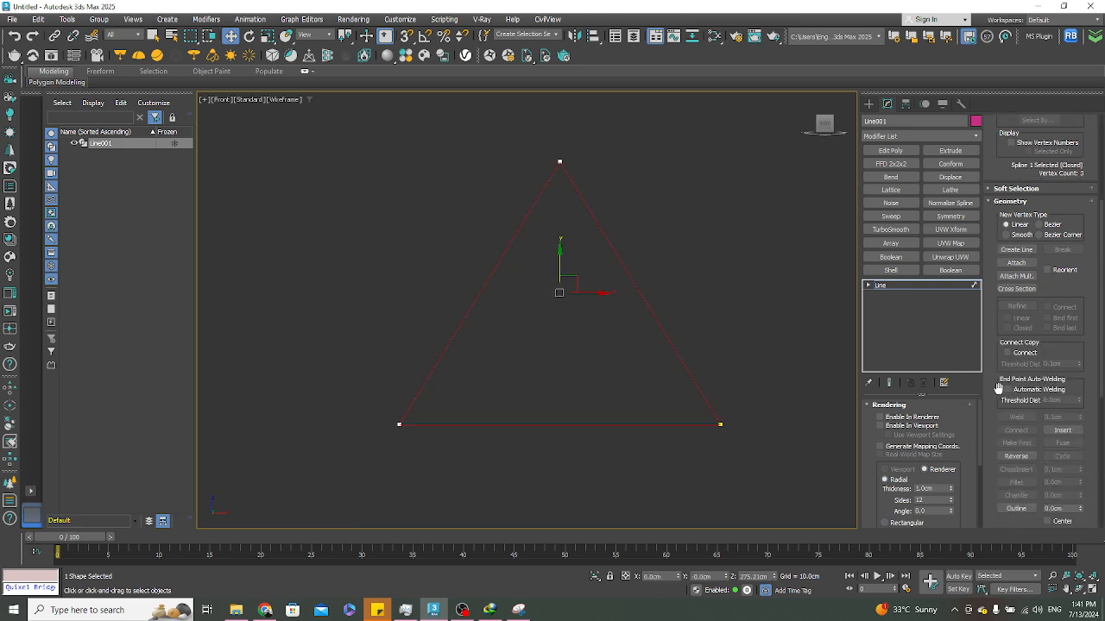
{"action": "double_click", "coordinate": [1061, 300]}
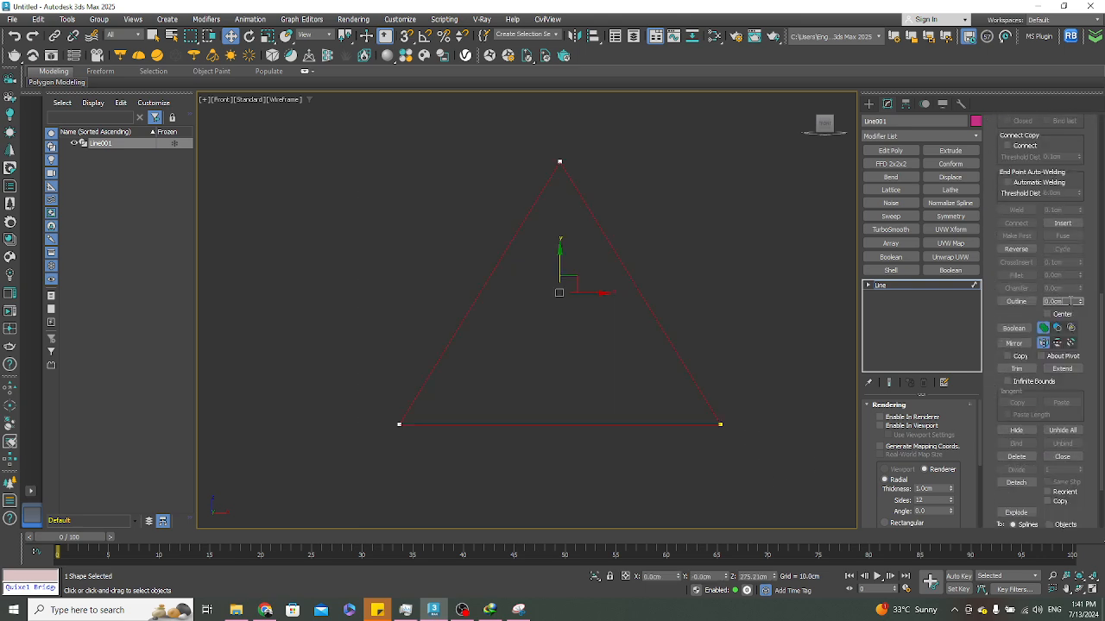
{"action": "type", "text": "-10"}
{"action": "key", "text": "Return"}
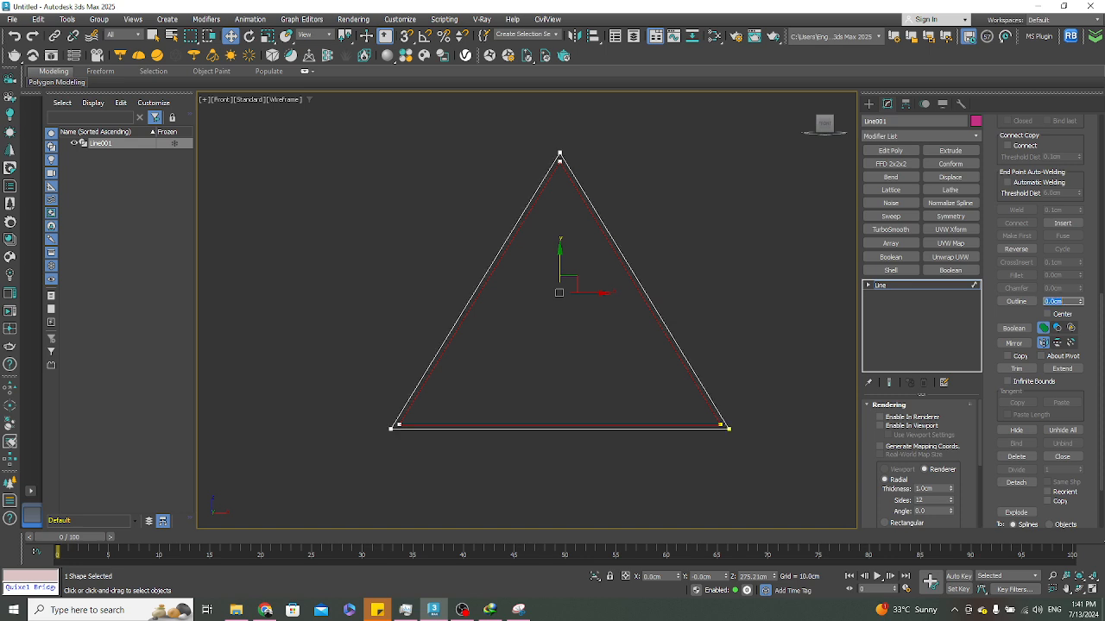
{"action": "middle_click_drag", "start_coordinate": [791, 338], "coordinate": [746, 366], "text": "alt"}
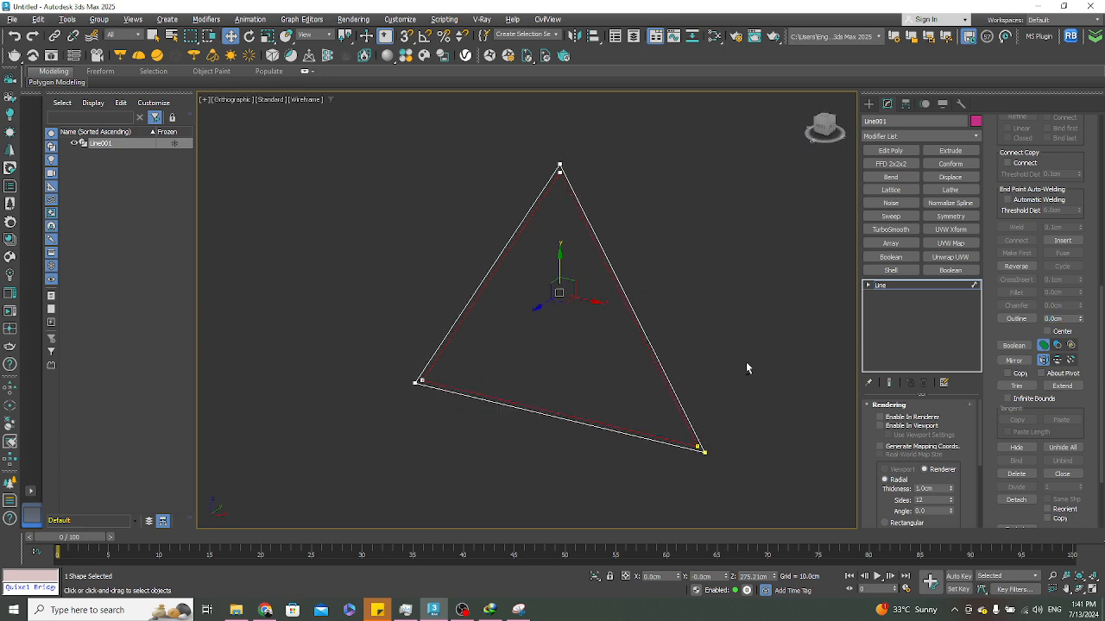
{"action": "scroll", "coordinate": [611, 267], "scroll_direction": "up", "scroll_amount": 3}
{"action": "scroll", "coordinate": [656, 282], "scroll_direction": "down", "scroll_amount": 4}
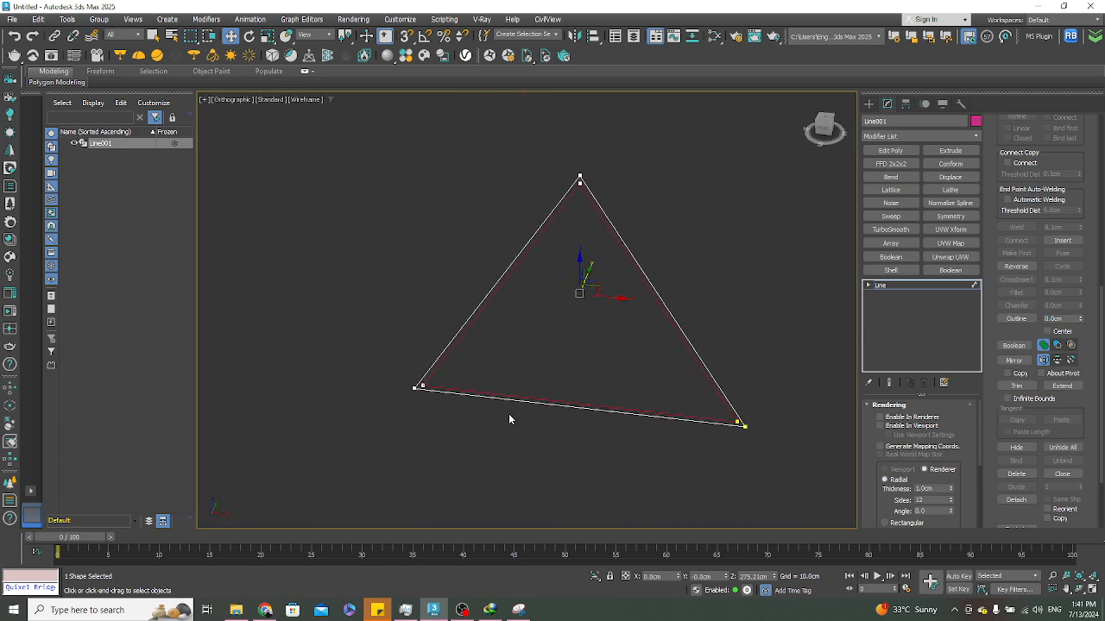
Compare the roof edge in the browser's cabin photo and the marked snip, and return to 3ds Max
{"action": "left_click", "coordinate": [266, 611]}
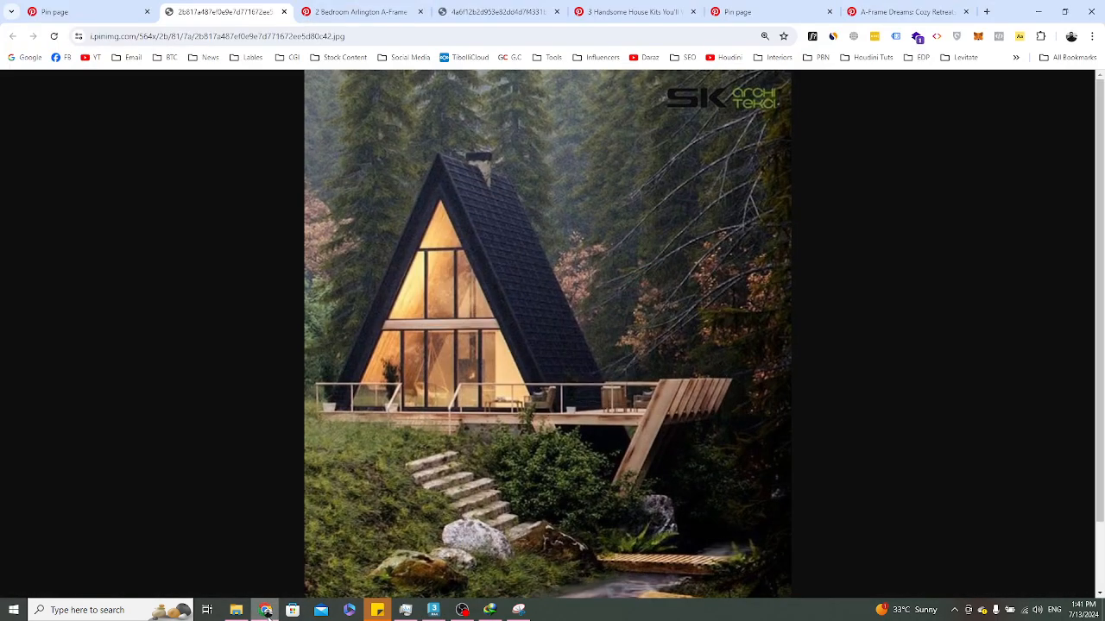
{"action": "left_click", "coordinate": [266, 612]}
{"action": "left_click", "coordinate": [266, 612]}
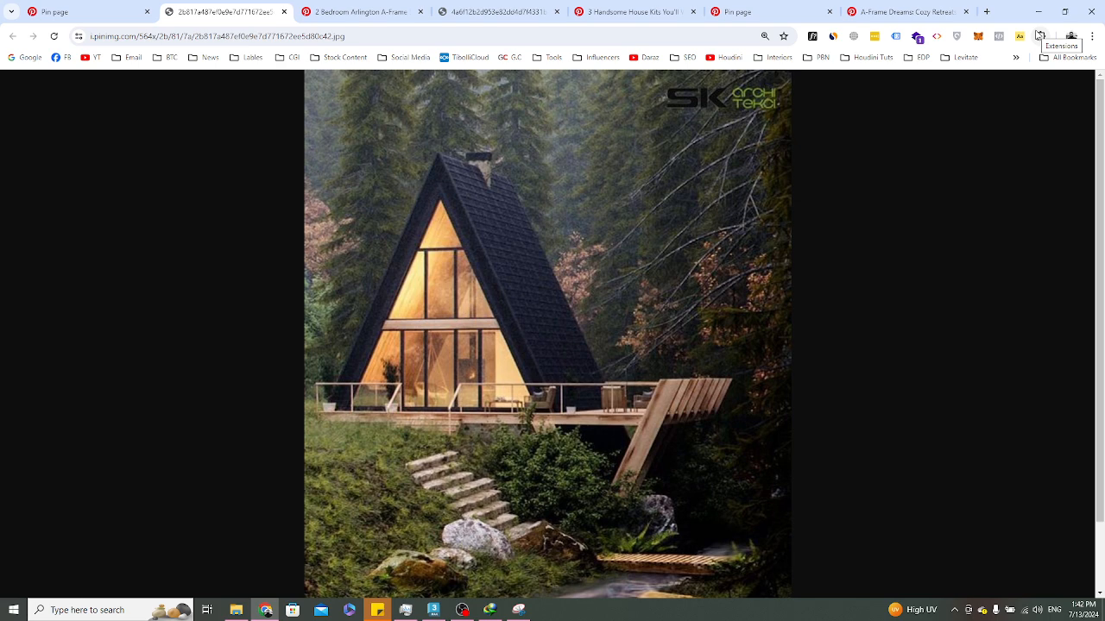
{"action": "left_click", "coordinate": [517, 609]}
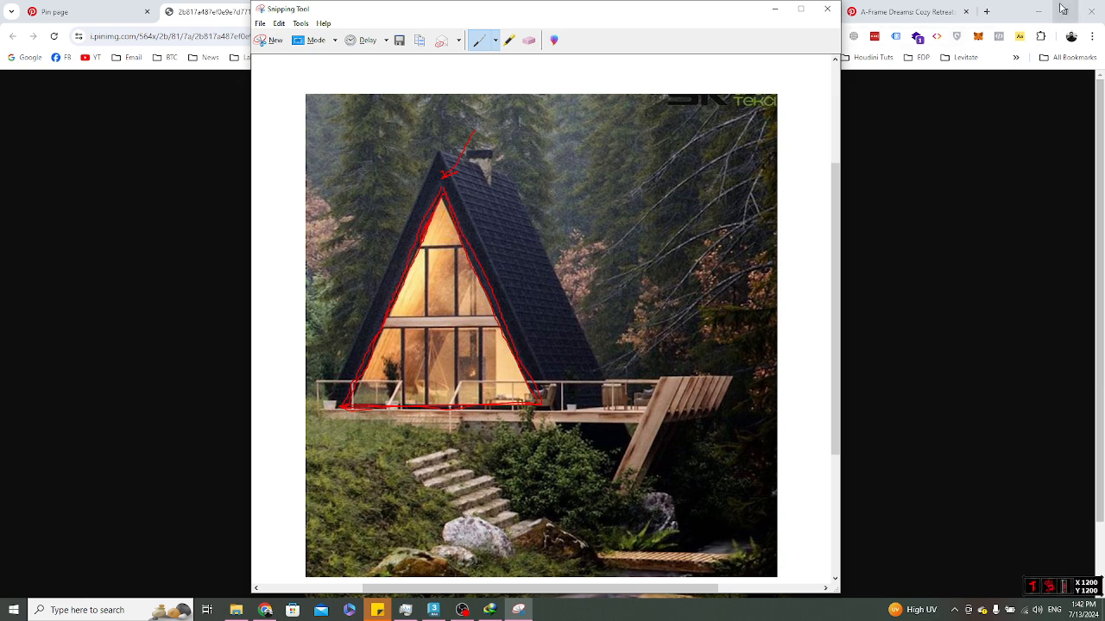
{"action": "left_click", "coordinate": [1038, 21]}
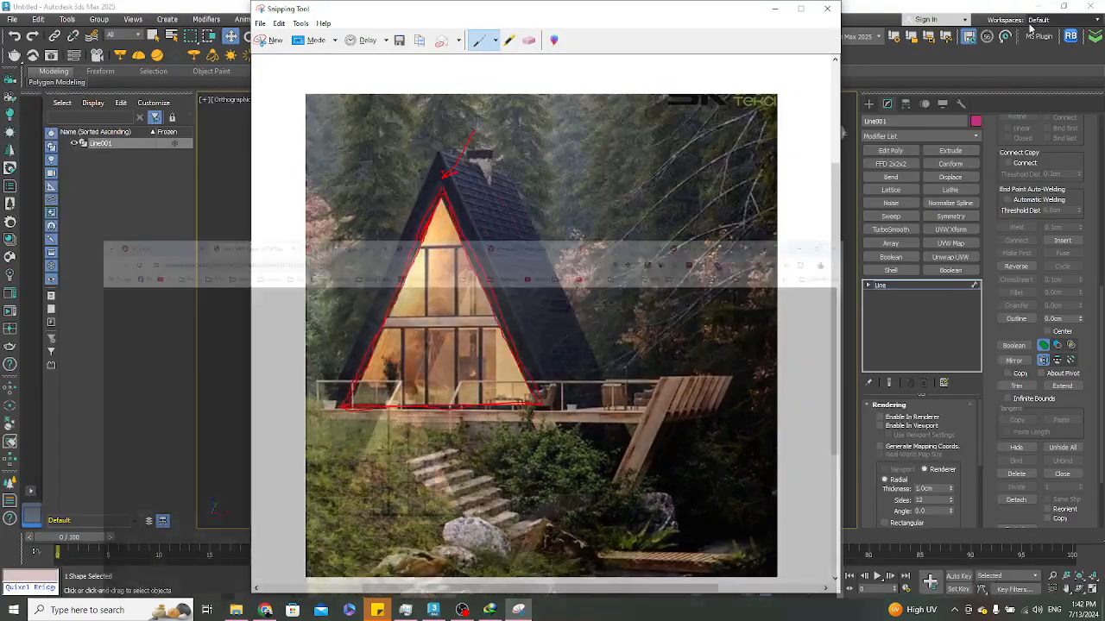
{"action": "left_click", "coordinate": [774, 8]}
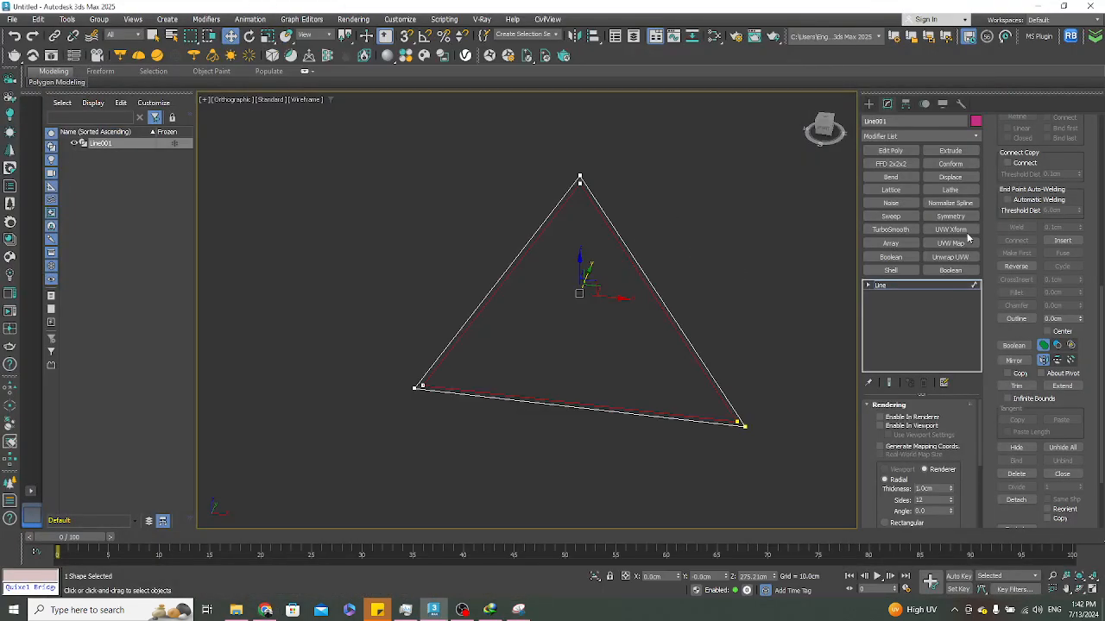
Extrude the outlined triangle by 10 cm into a solid frame
{"action": "left_click", "coordinate": [952, 150]}
{"action": "middle_click_drag", "start_coordinate": [748, 288], "coordinate": [730, 320], "text": "alt"}
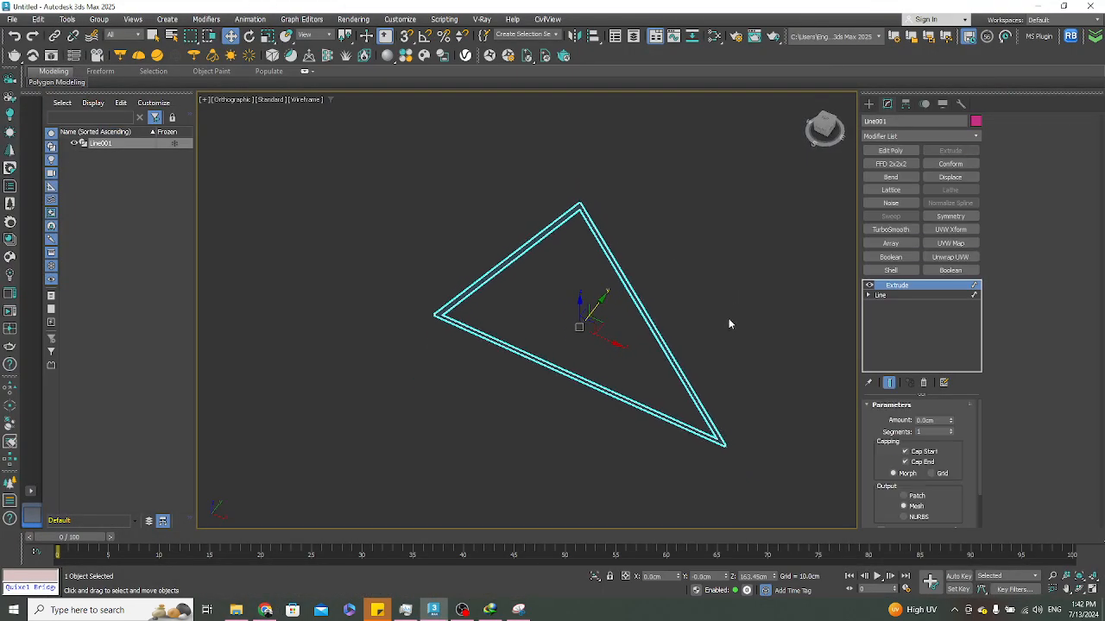
{"action": "scroll", "coordinate": [730, 320], "scroll_direction": "up", "scroll_amount": 4}
{"action": "double_click", "coordinate": [939, 421]}
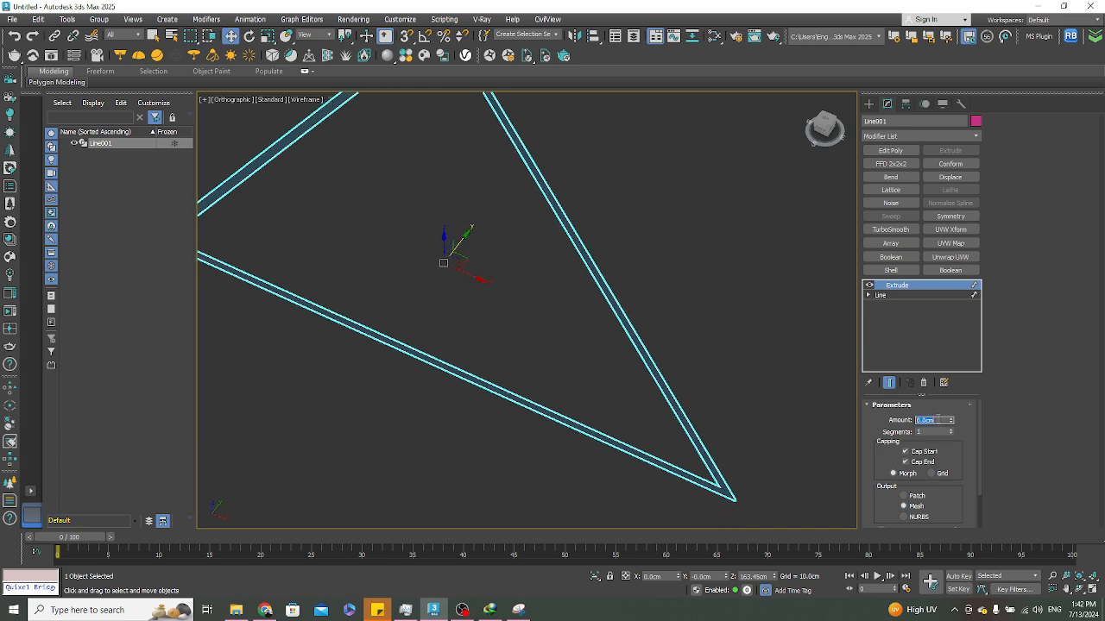
{"action": "type", "text": "10"}
{"action": "key", "text": "Return"}
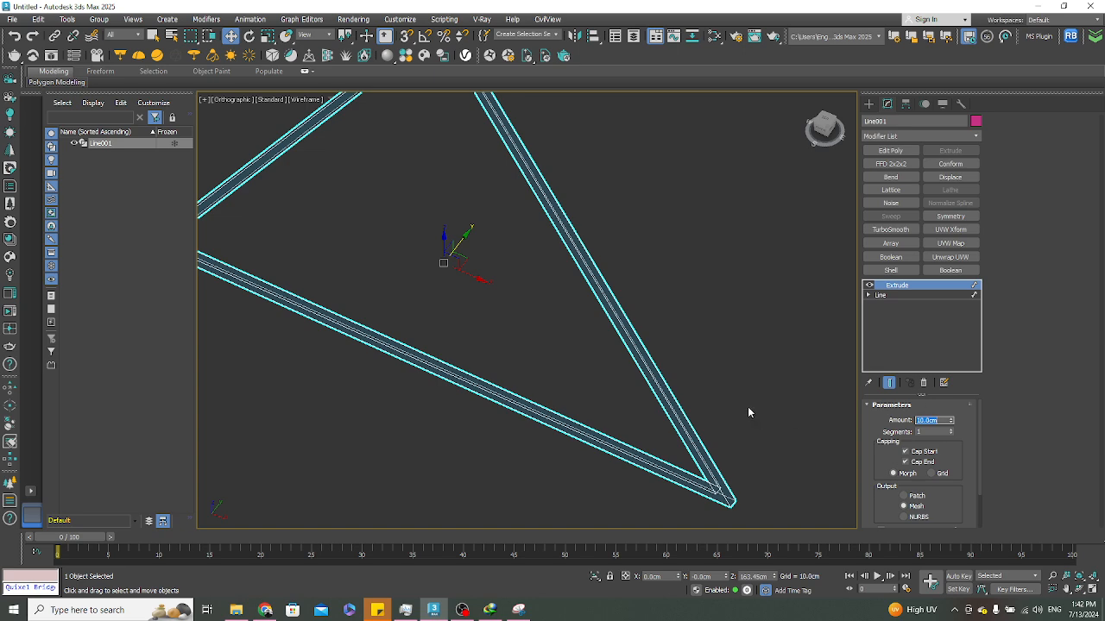
Display the extruded frame shaded with edged faces and set the viewport to the front view
{"action": "scroll", "coordinate": [728, 383], "scroll_direction": "down", "scroll_amount": 1}
{"action": "key", "text": "F3"}
{"action": "scroll", "coordinate": [729, 387], "scroll_direction": "down", "scroll_amount": 3}
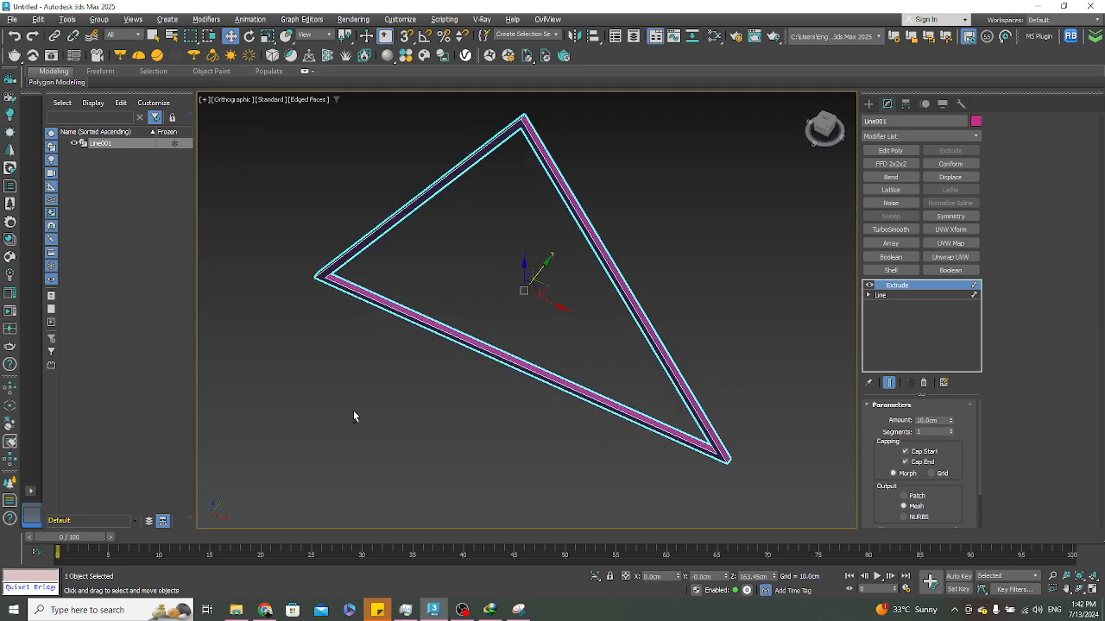
{"action": "middle_click_drag", "start_coordinate": [353, 415], "coordinate": [515, 343], "text": "alt"}
{"action": "key", "text": "f"}
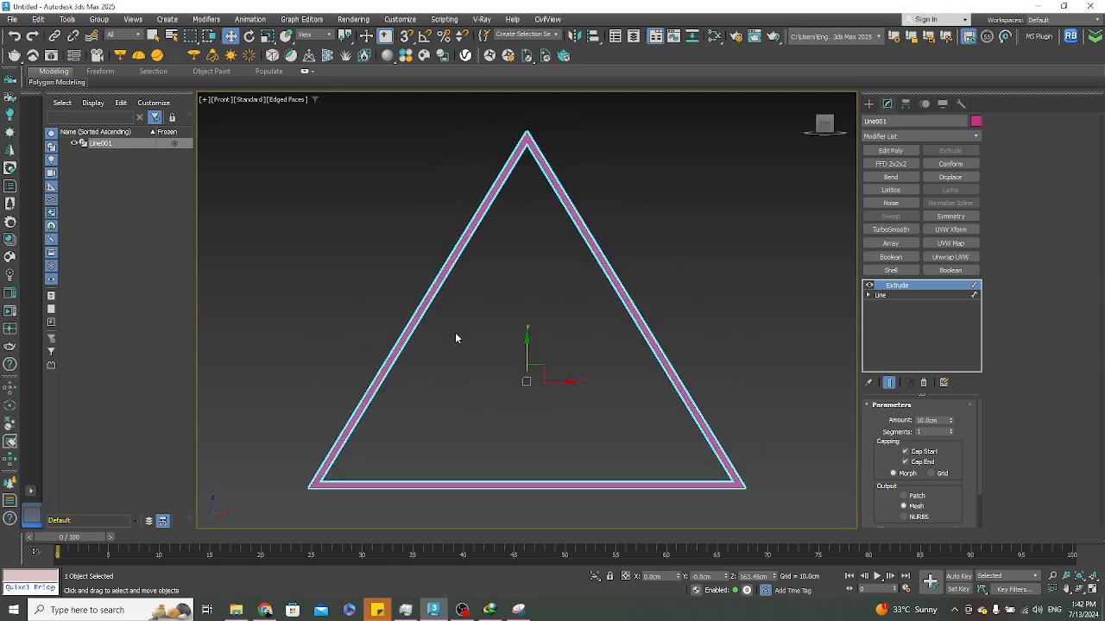
Study the glazed front in the browser's cabin photo and return to 3ds Max
{"action": "left_click", "coordinate": [266, 610]}
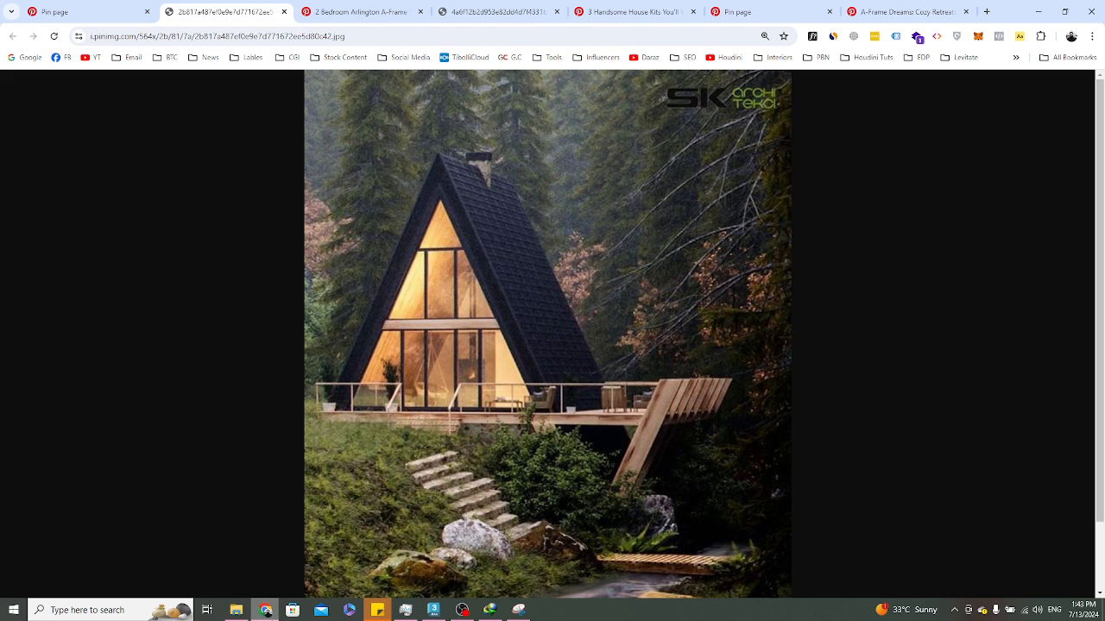
{"action": "left_click", "coordinate": [266, 610]}
{"action": "left_click", "coordinate": [266, 610]}
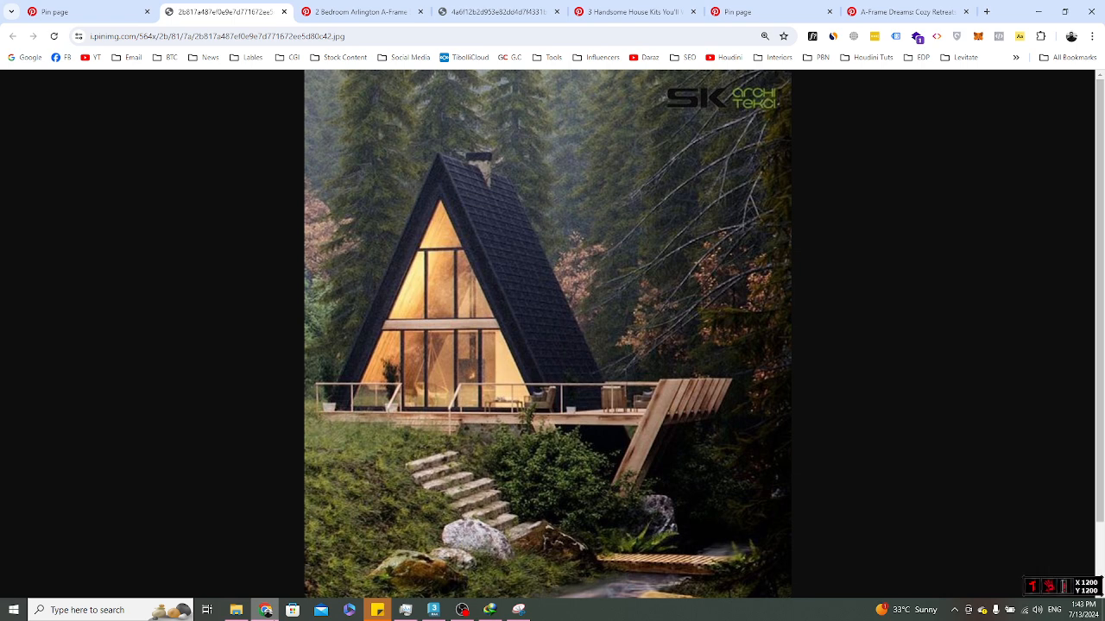
{"action": "left_click", "coordinate": [266, 610]}
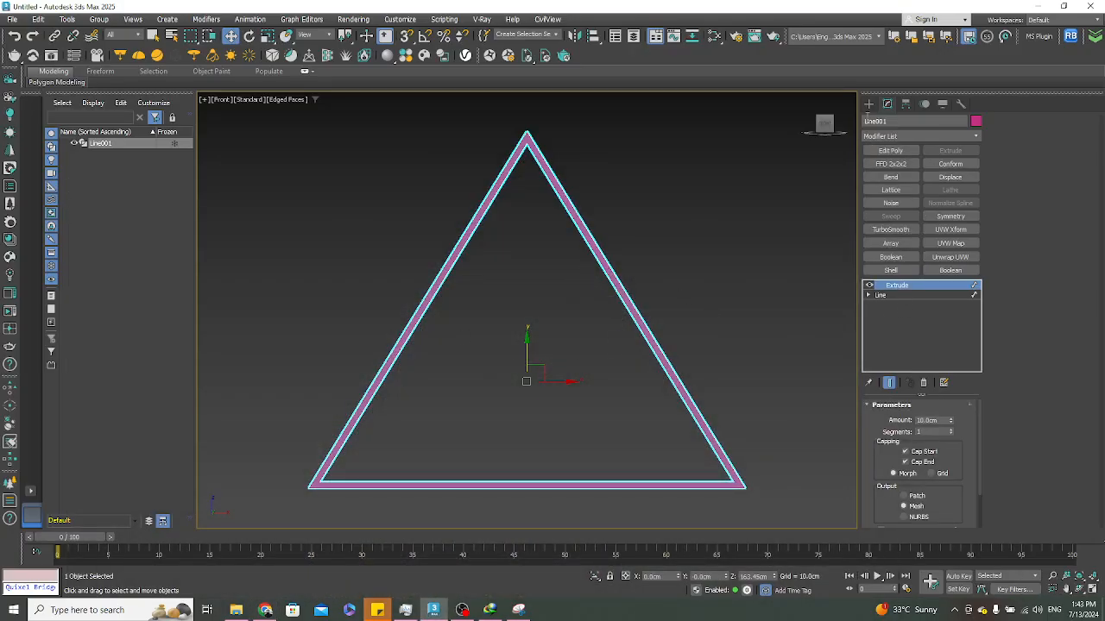
Clone the extruded triangular frame in place as an independent copy
{"action": "left_click", "coordinate": [869, 104]}
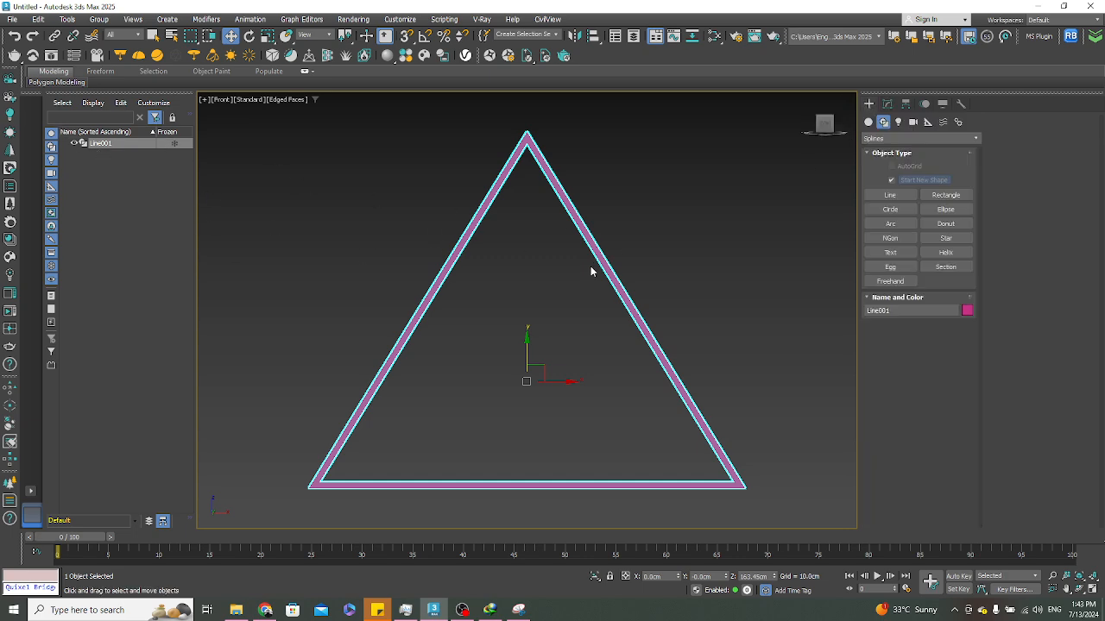
{"action": "right_click", "coordinate": [593, 234]}
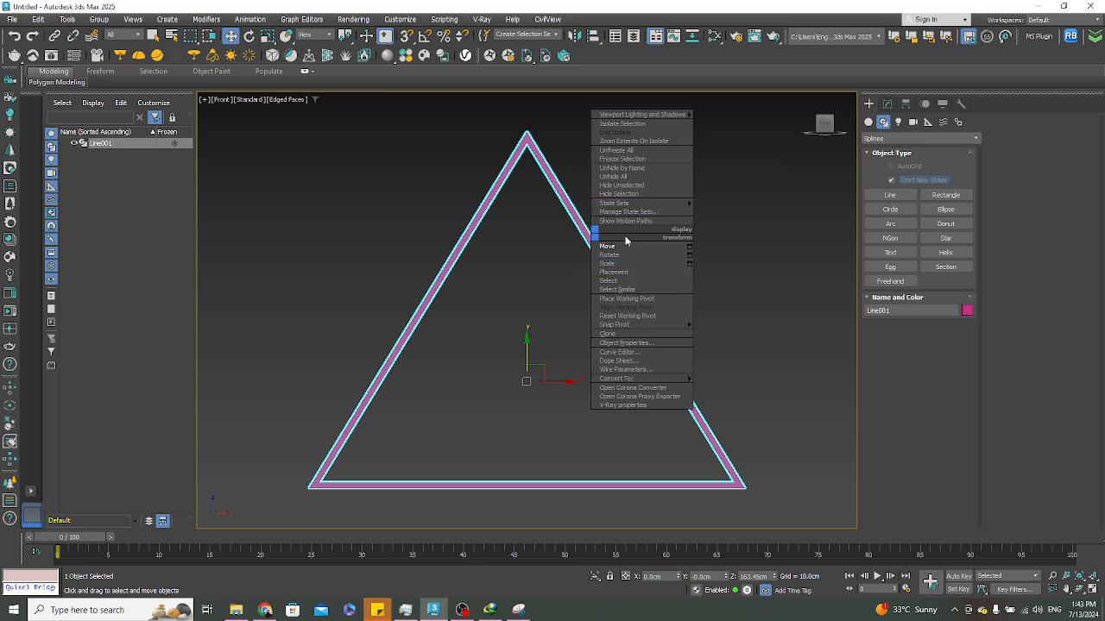
{"action": "left_click", "coordinate": [609, 333]}
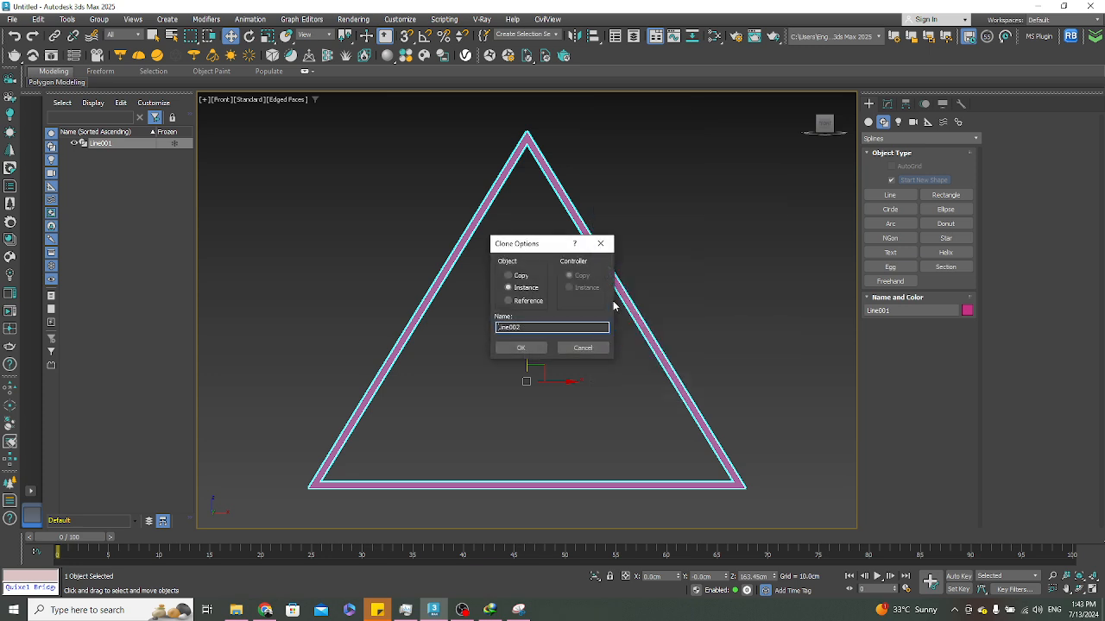
{"action": "left_click", "coordinate": [521, 276]}
{"action": "left_click", "coordinate": [521, 348]}
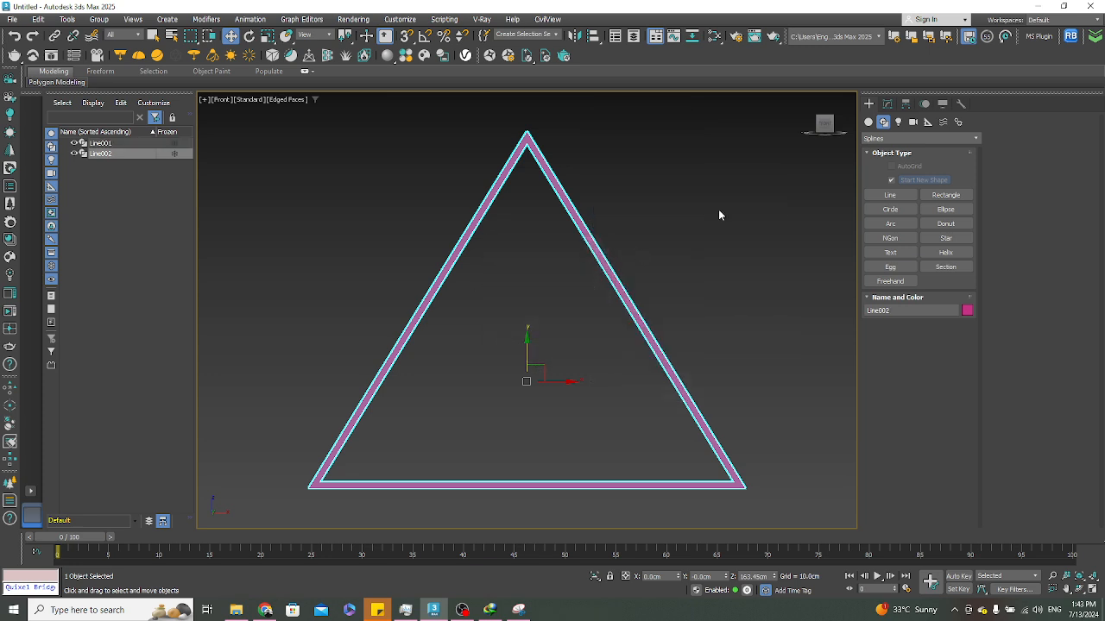
Delete the Extrude modifier from the cloned frame, leaving its editable splines
{"action": "left_click", "coordinate": [887, 104]}
{"action": "right_click", "coordinate": [895, 285]}
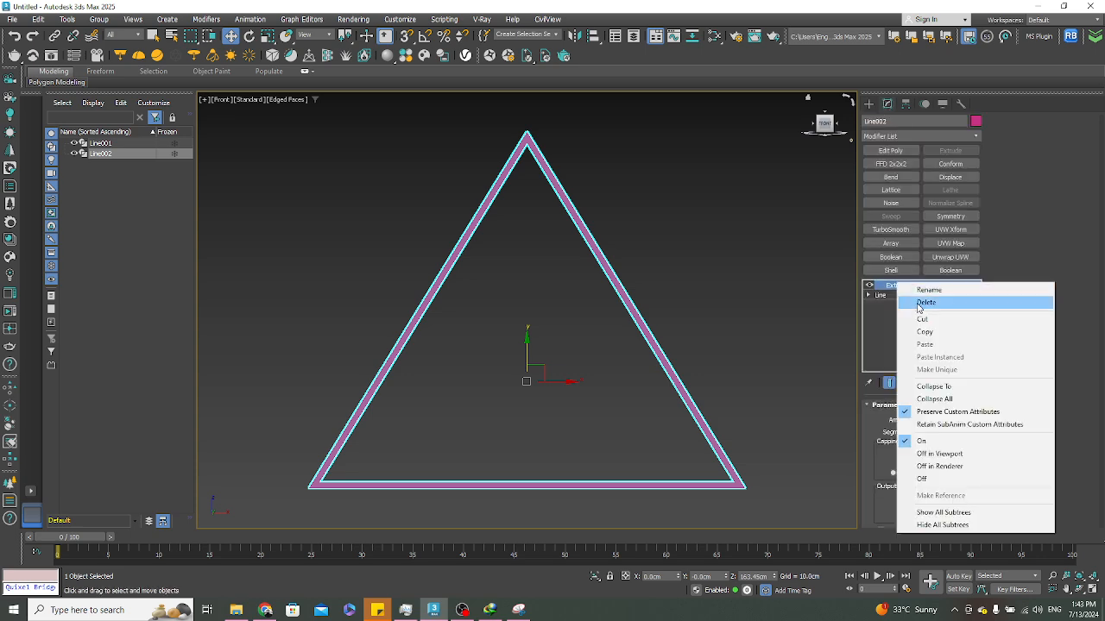
{"action": "left_click", "coordinate": [922, 303]}
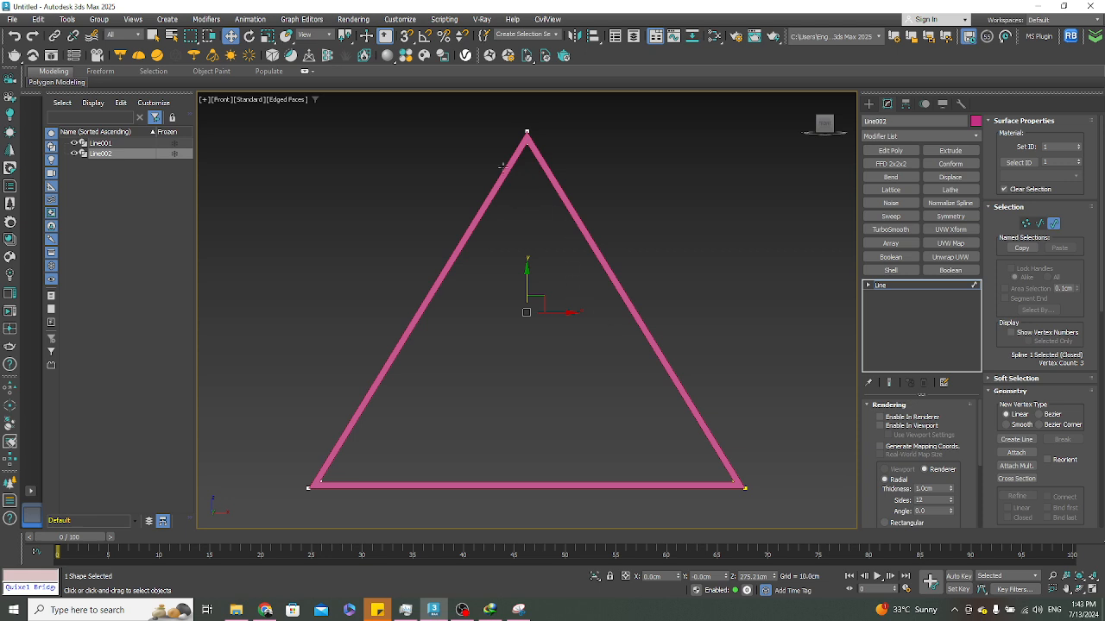
Isolate the clone, delete its outer triangle spline, and exit isolation to show the inner triangle with the frame in front view
{"action": "scroll", "coordinate": [604, 129], "scroll_direction": "up", "scroll_amount": 5}
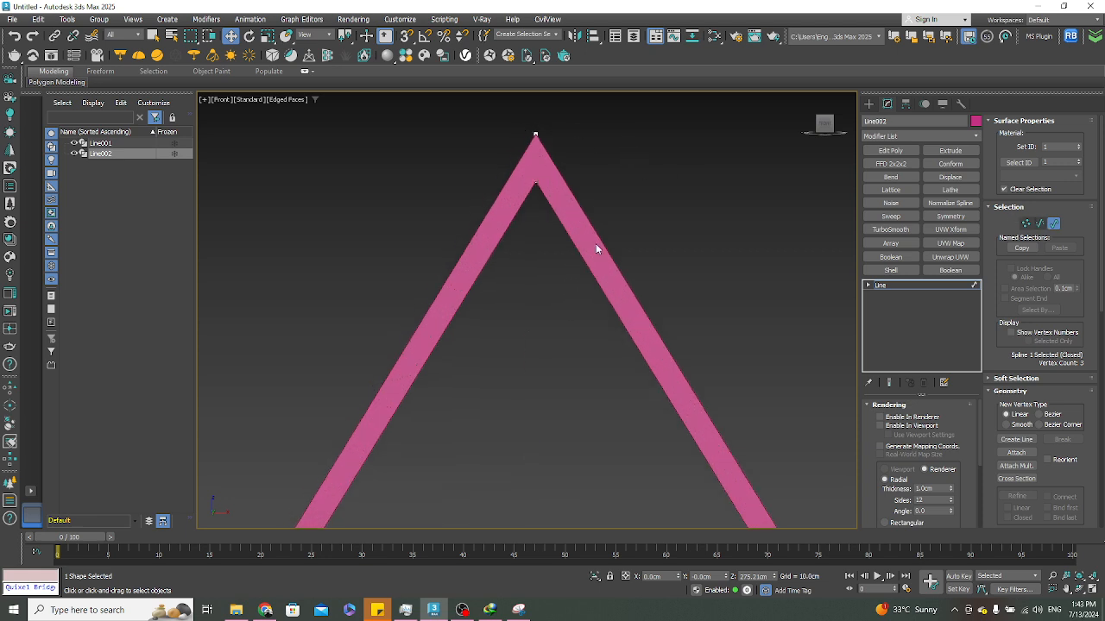
{"action": "left_click", "coordinate": [593, 574]}
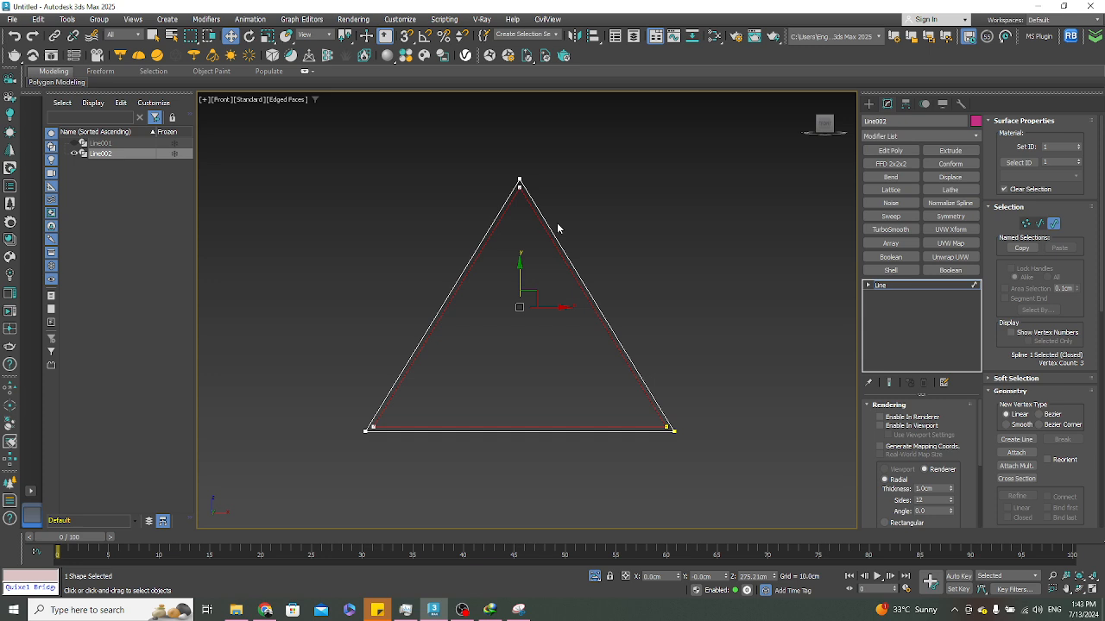
{"action": "scroll", "coordinate": [528, 182], "scroll_direction": "up", "scroll_amount": 2}
{"action": "left_click", "coordinate": [533, 237]}
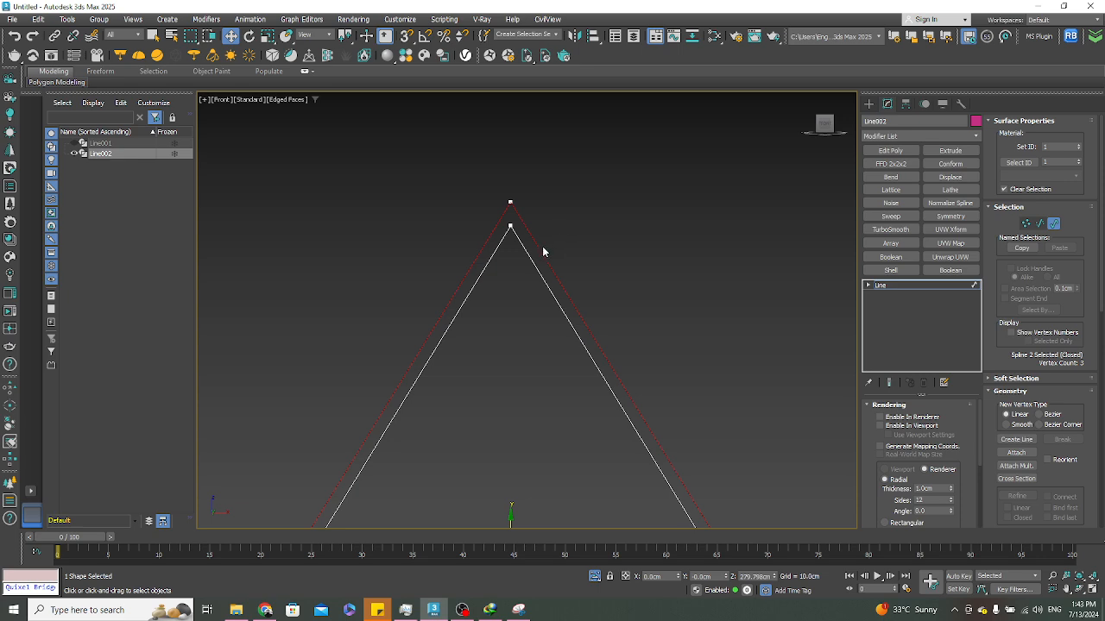
{"action": "scroll", "coordinate": [542, 249], "scroll_direction": "down", "scroll_amount": 3}
{"action": "left_click", "coordinate": [555, 239]}
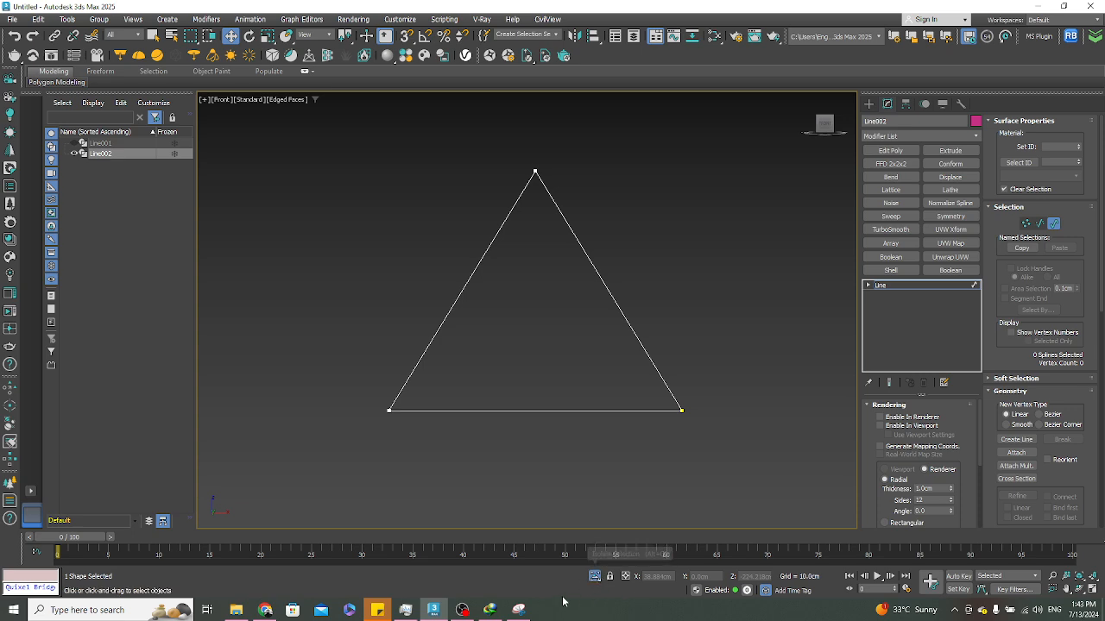
{"action": "left_click", "coordinate": [597, 578]}
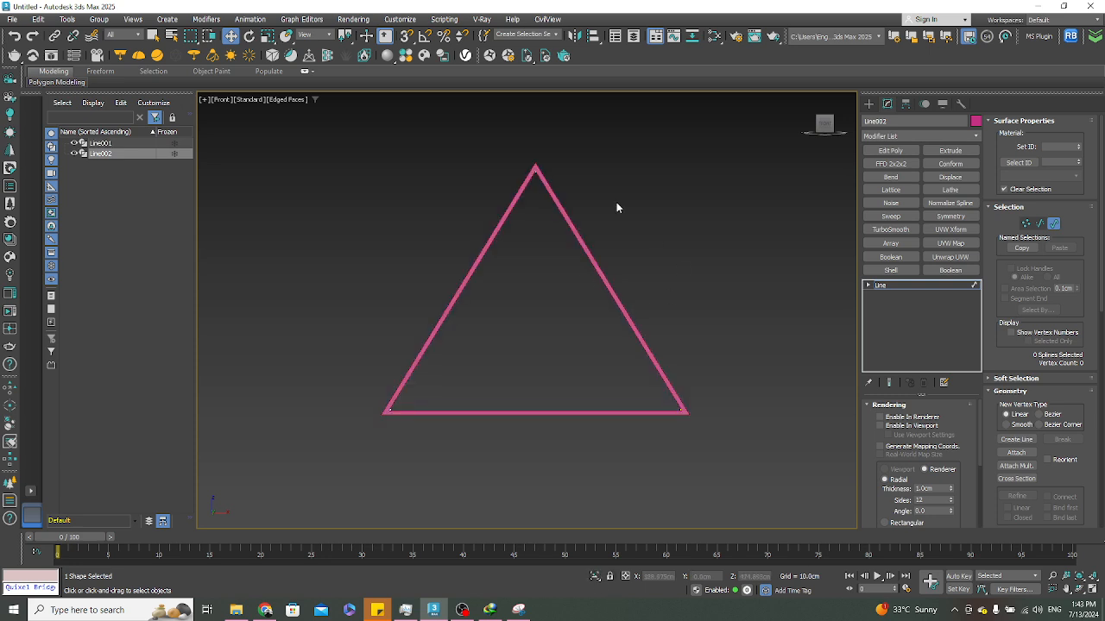
{"action": "scroll", "coordinate": [616, 204], "scroll_direction": "up", "scroll_amount": 3}
{"action": "middle_click_drag", "start_coordinate": [456, 166], "coordinate": [558, 294], "text": "alt"}
{"action": "key", "text": "f"}
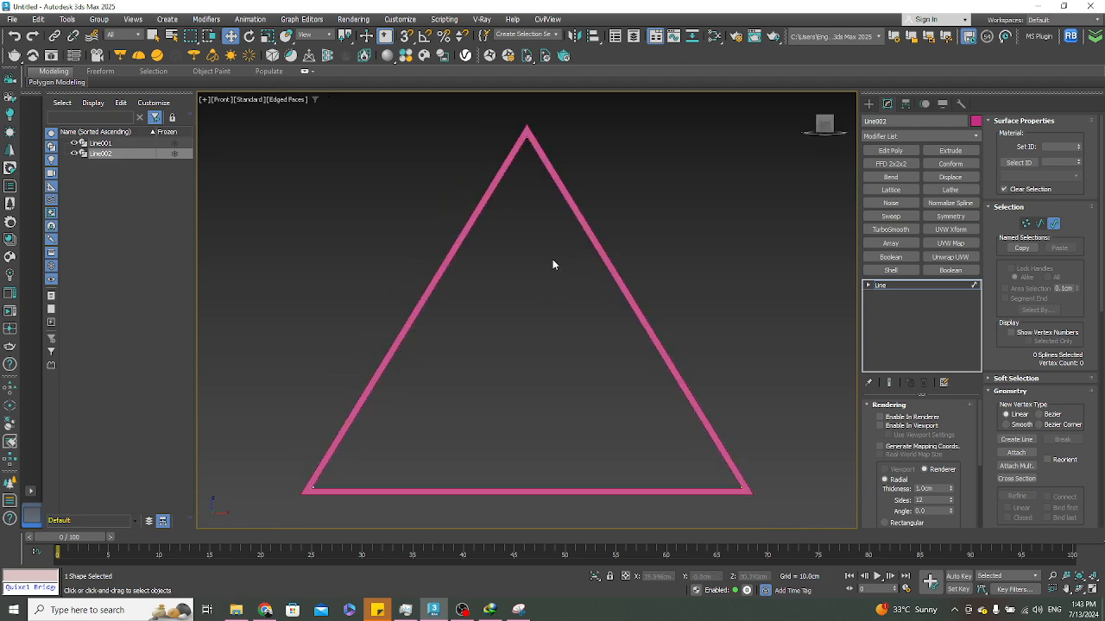
Glance at the cabin reference photo in the browser and return to 3ds Max
{"action": "scroll", "coordinate": [552, 262], "scroll_direction": "down", "scroll_amount": 4}
{"action": "left_click", "coordinate": [268, 610]}
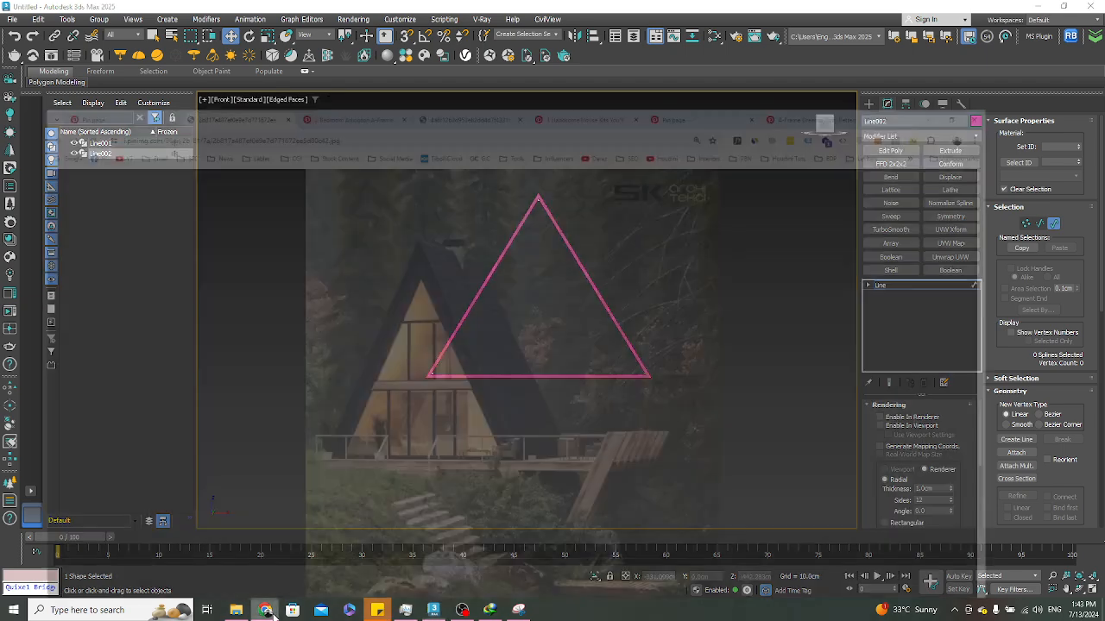
{"action": "left_click", "coordinate": [273, 613]}
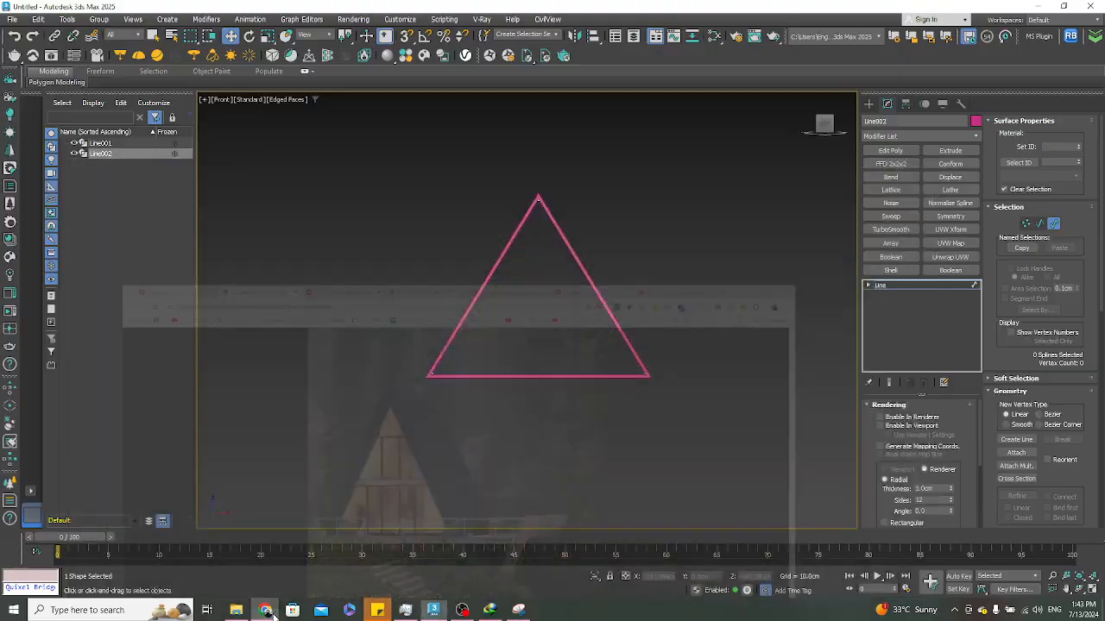
{"action": "left_click", "coordinate": [272, 614]}
{"action": "left_click", "coordinate": [273, 614]}
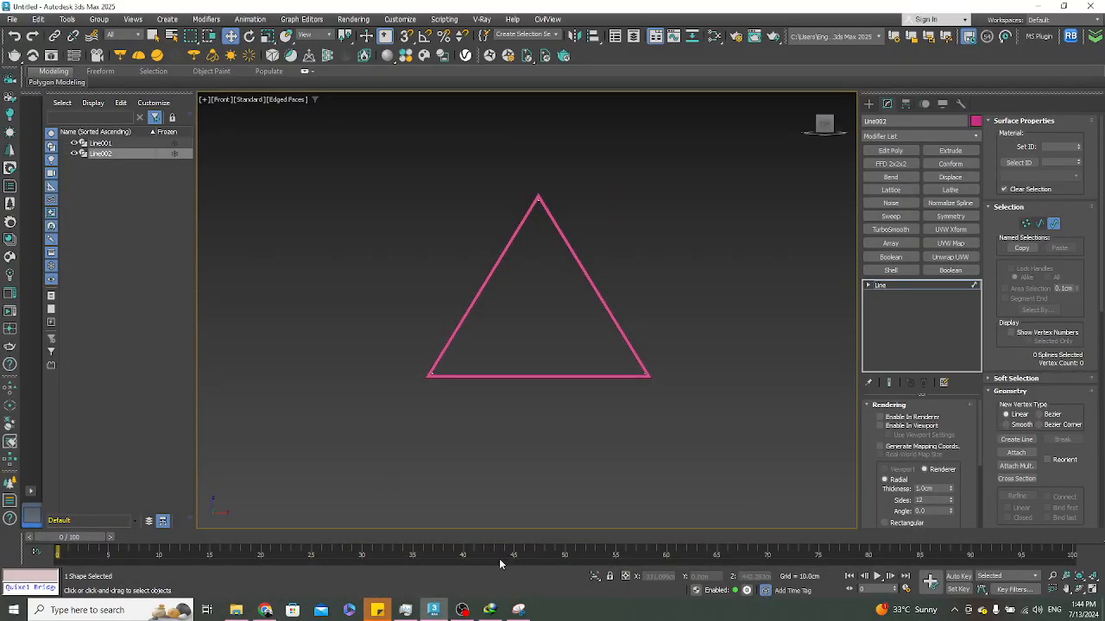
Isolate the inner triangle spline and draw an upright rectangle about 200 cm long and 55.5 cm wide from the middle of its base
{"action": "left_click", "coordinate": [593, 577]}
{"action": "scroll", "coordinate": [568, 332], "scroll_direction": "up", "scroll_amount": 5}
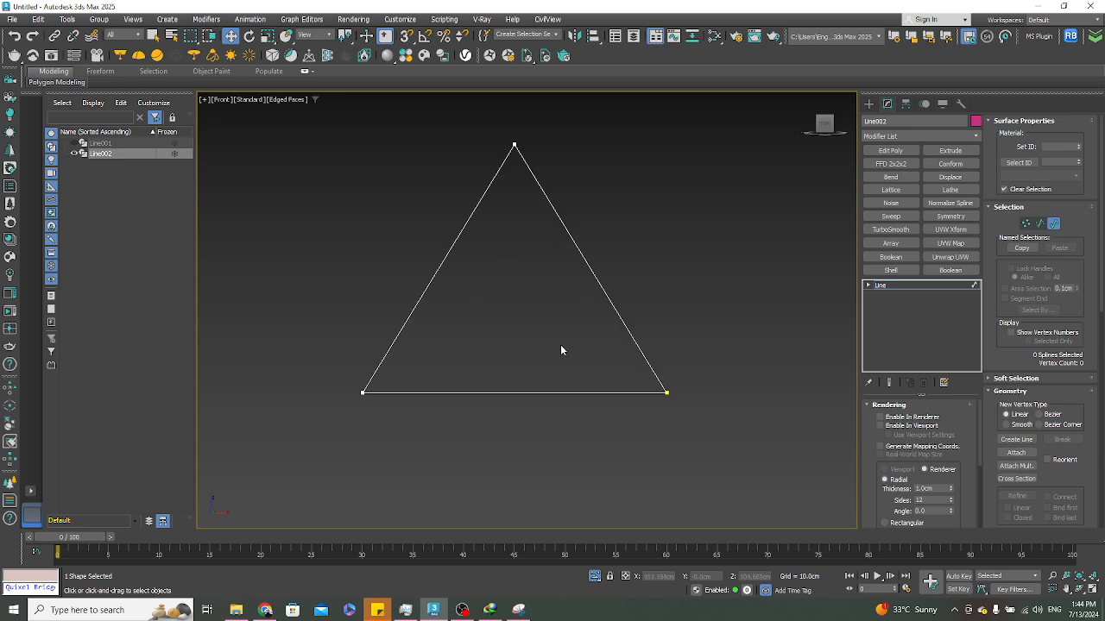
{"action": "left_click", "coordinate": [868, 104]}
{"action": "left_click", "coordinate": [945, 195]}
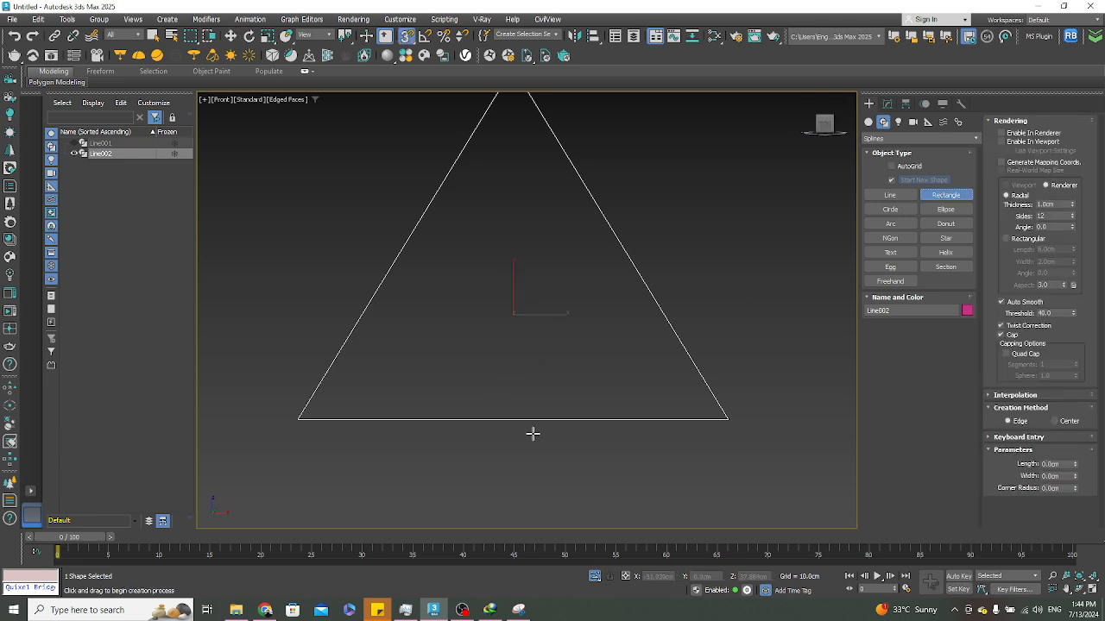
{"action": "left_click_drag", "start_coordinate": [511, 418], "coordinate": [548, 292]}
Set the rectangle's length to 7'
{"action": "left_click", "coordinate": [888, 104]}
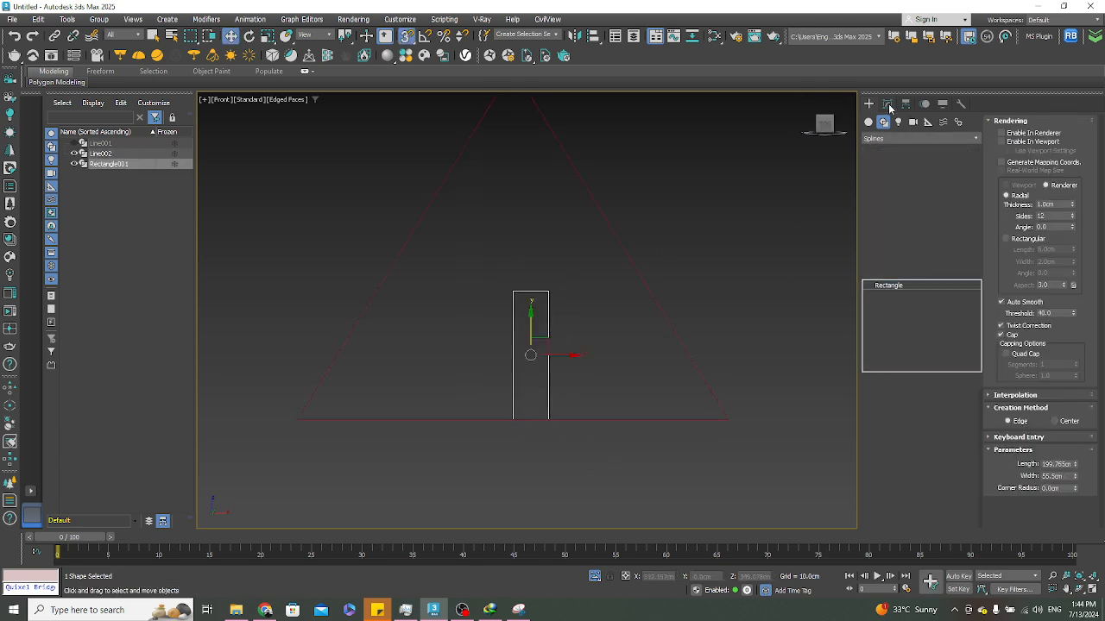
{"action": "left_click_drag", "start_coordinate": [1076, 149], "coordinate": [1076, 143]}
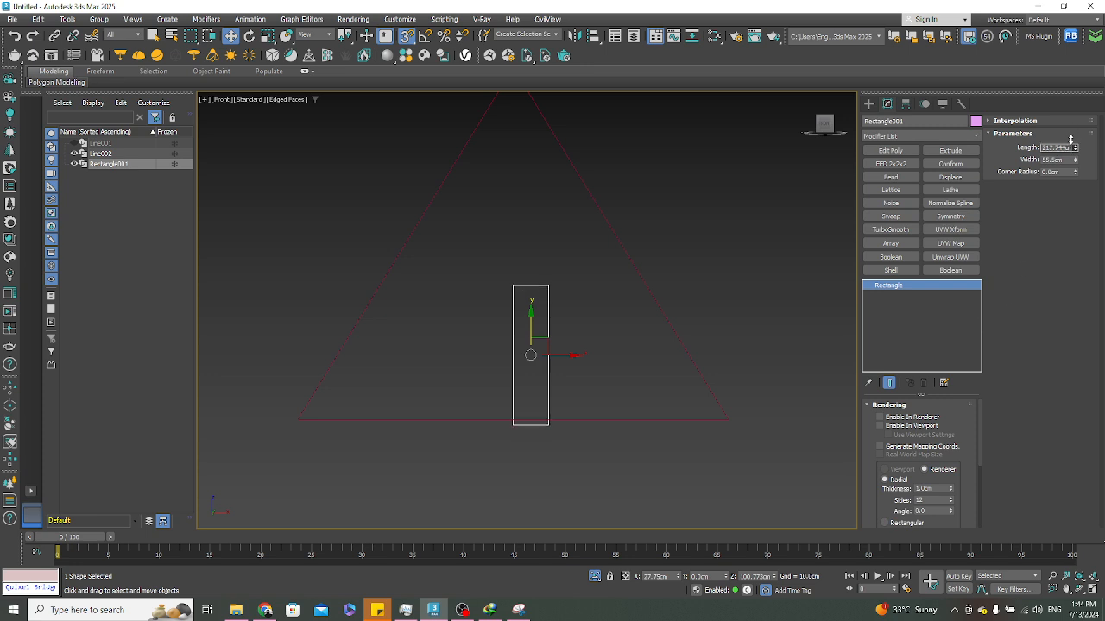
{"action": "double_click", "coordinate": [1057, 147]}
{"action": "type", "text": "7'"}
{"action": "key", "text": "Return"}
{"action": "right_click", "coordinate": [592, 390]}
Snap the rectangle's bottom edge onto the triangle's base, centred on its midpoint, and deselect it
{"action": "left_click", "coordinate": [549, 354]}
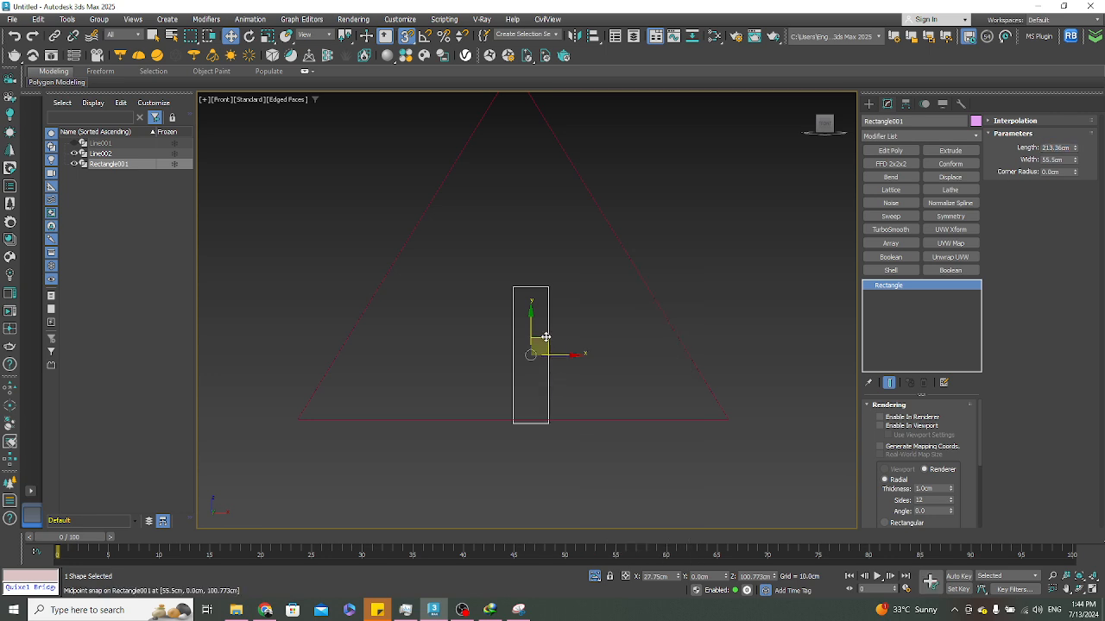
{"action": "mouse_move", "coordinate": [541, 337]}
{"action": "left_mouse_down"}
{"action": "mouse_move", "coordinate": [539, 299]}
{"action": "mouse_move", "coordinate": [537, 310]}
{"action": "left_mouse_up"}
{"action": "left_click_drag", "start_coordinate": [528, 396], "coordinate": [513, 420]}
{"action": "left_click", "coordinate": [425, 293]}
{"action": "middle_click_drag", "start_coordinate": [425, 294], "coordinate": [443, 371]}
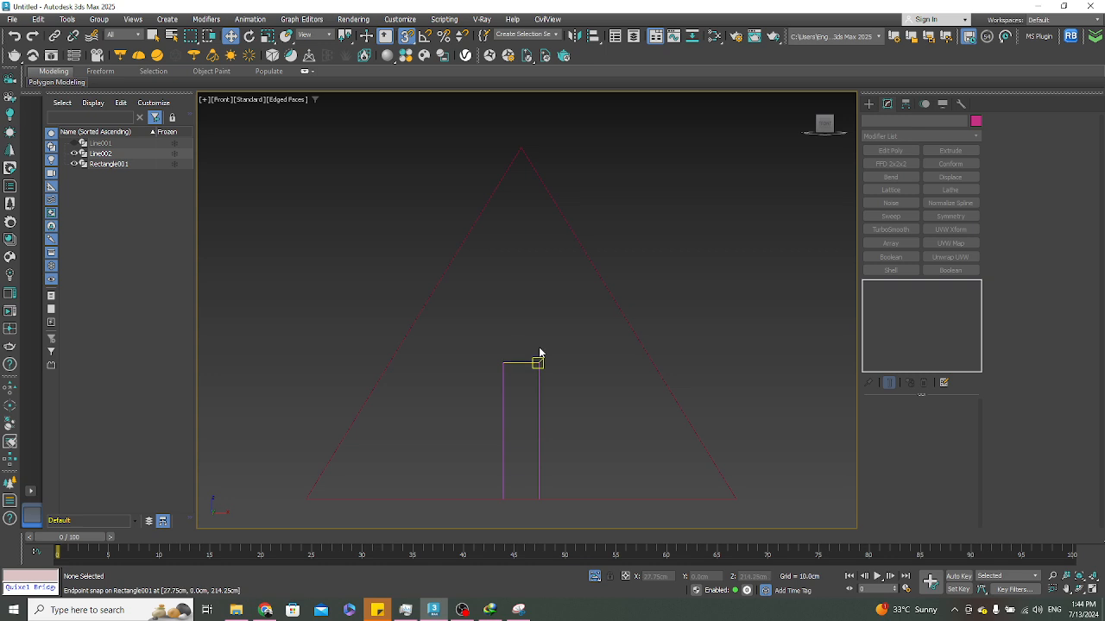
{"action": "left_click", "coordinate": [540, 382]}
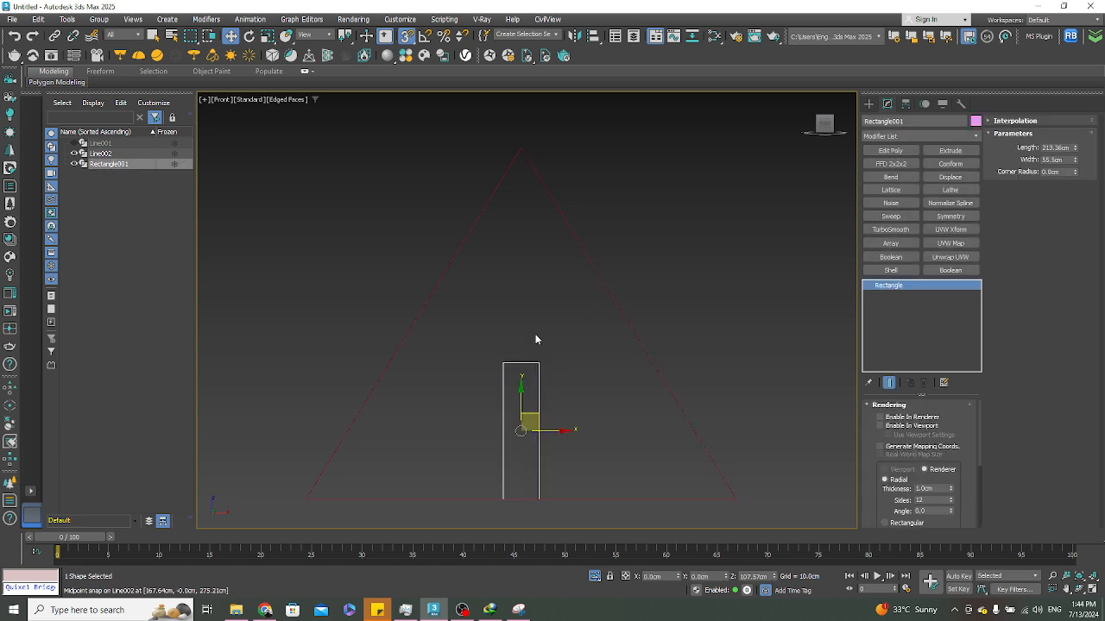
{"action": "mouse_move", "coordinate": [521, 430]}
{"action": "left_mouse_down", "text": "shift"}
{"action": "mouse_move", "coordinate": [505, 254]}
{"action": "mouse_move", "coordinate": [517, 292]}
{"action": "left_mouse_up", "text": "shift"}
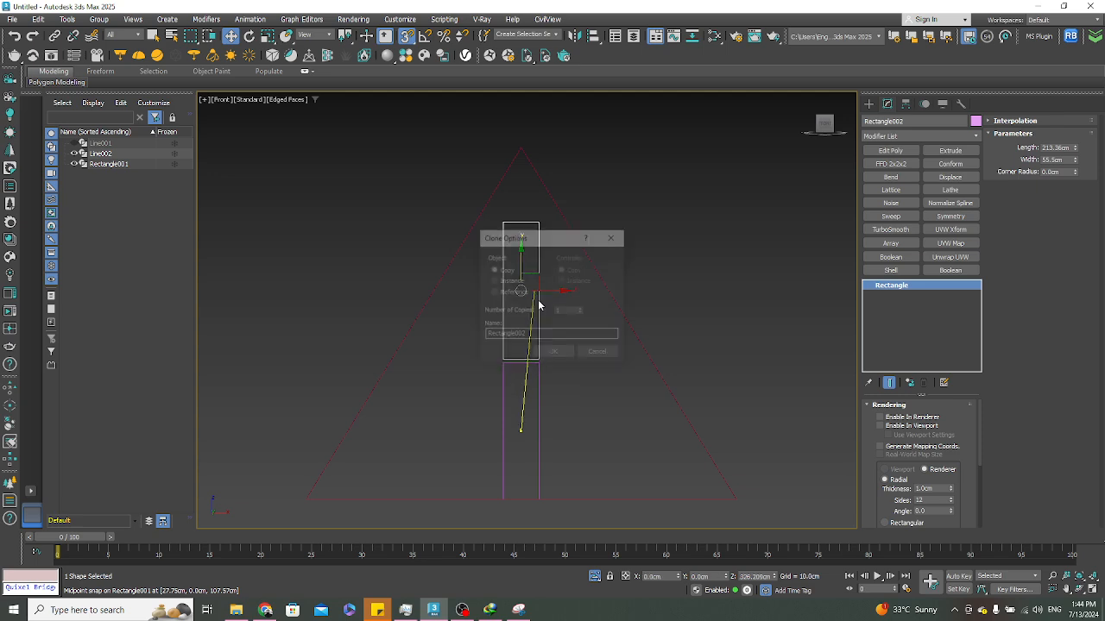
{"action": "left_click", "coordinate": [599, 353]}
{"action": "key", "text": "ctrl+z"}
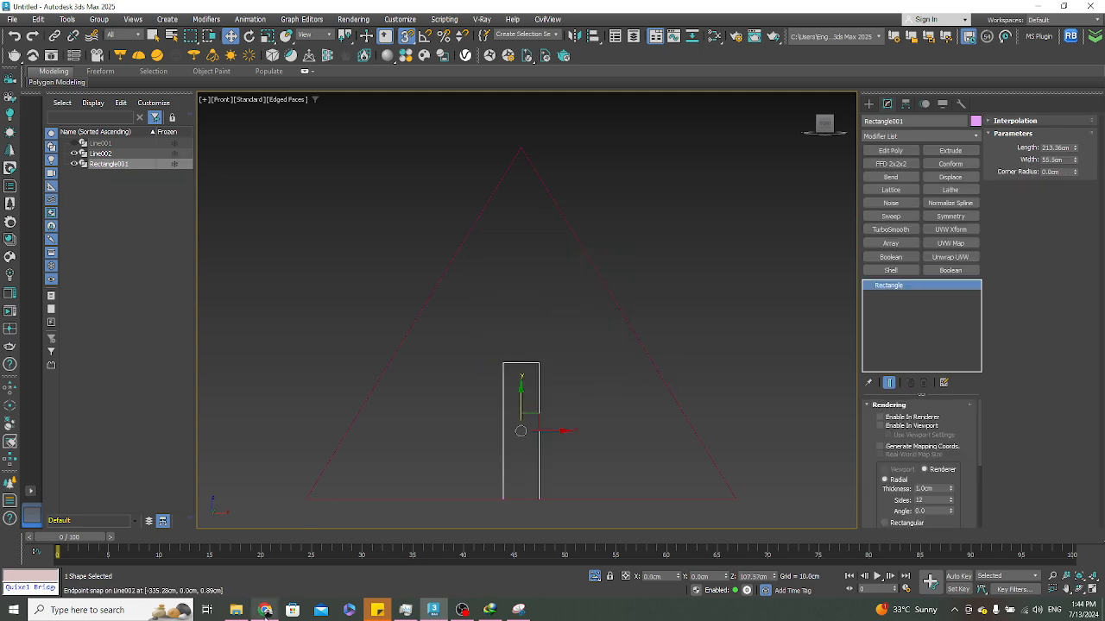
Check how the cabin front is divided into floors in the browser photo and return to 3ds Max
{"action": "mouse_move", "coordinate": [265, 611]}
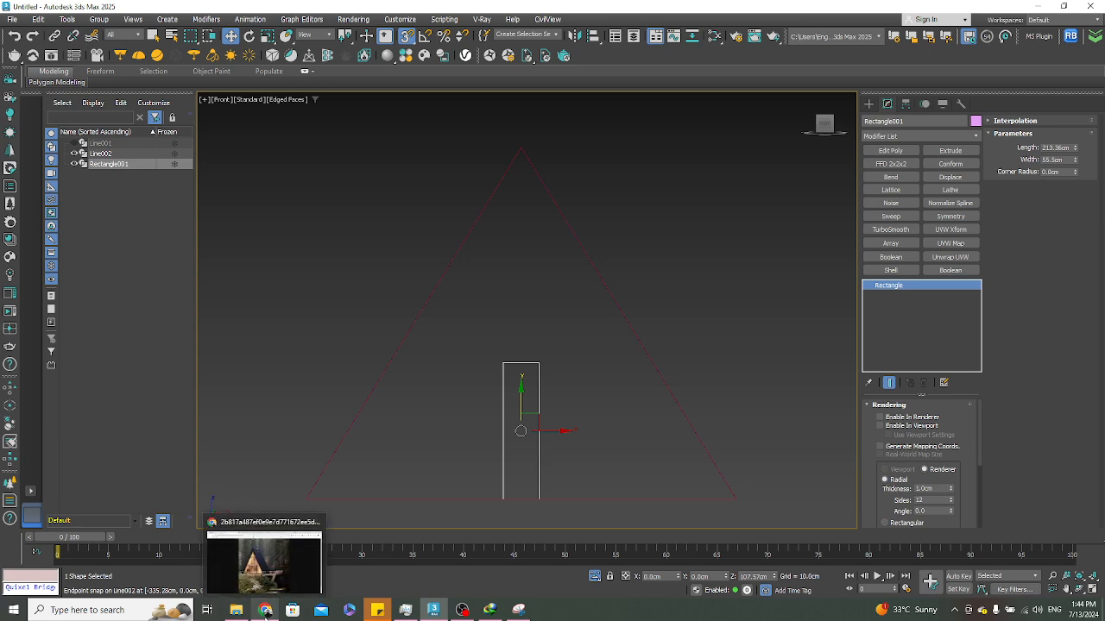
{"action": "left_click", "coordinate": [263, 563]}
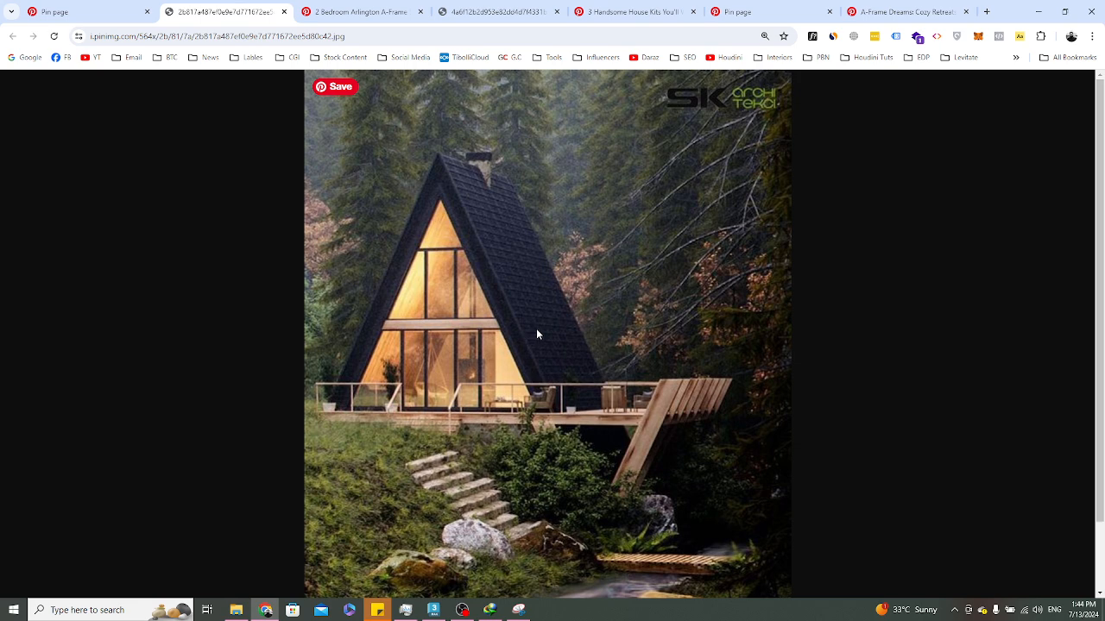
{"action": "left_click", "coordinate": [1043, 10]}
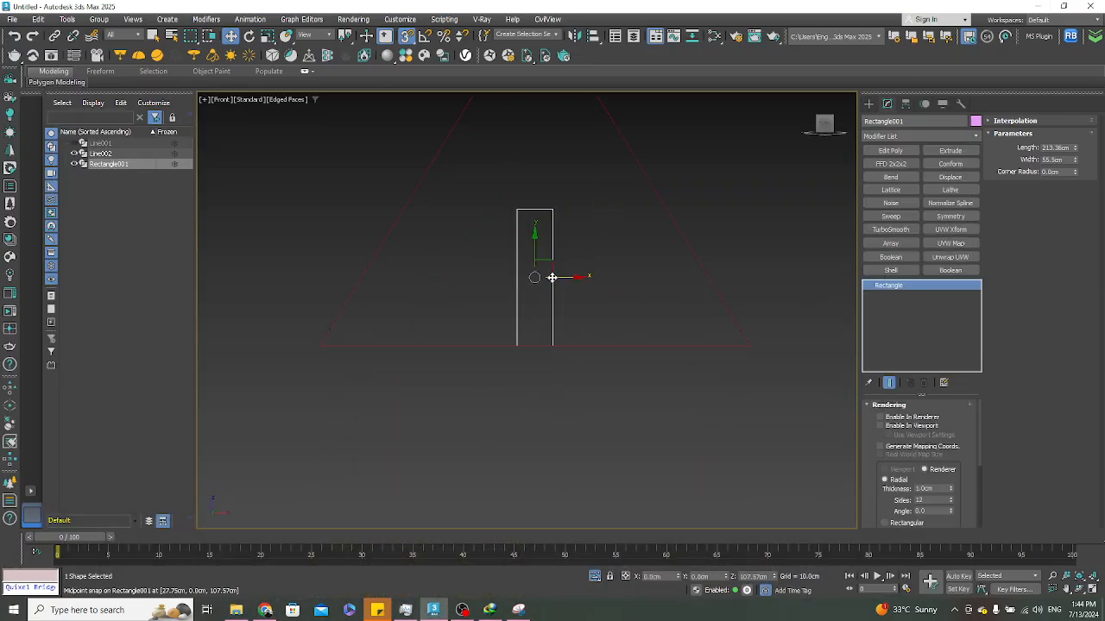
{"action": "left_click_drag", "start_coordinate": [546, 289], "coordinate": [533, 348]}
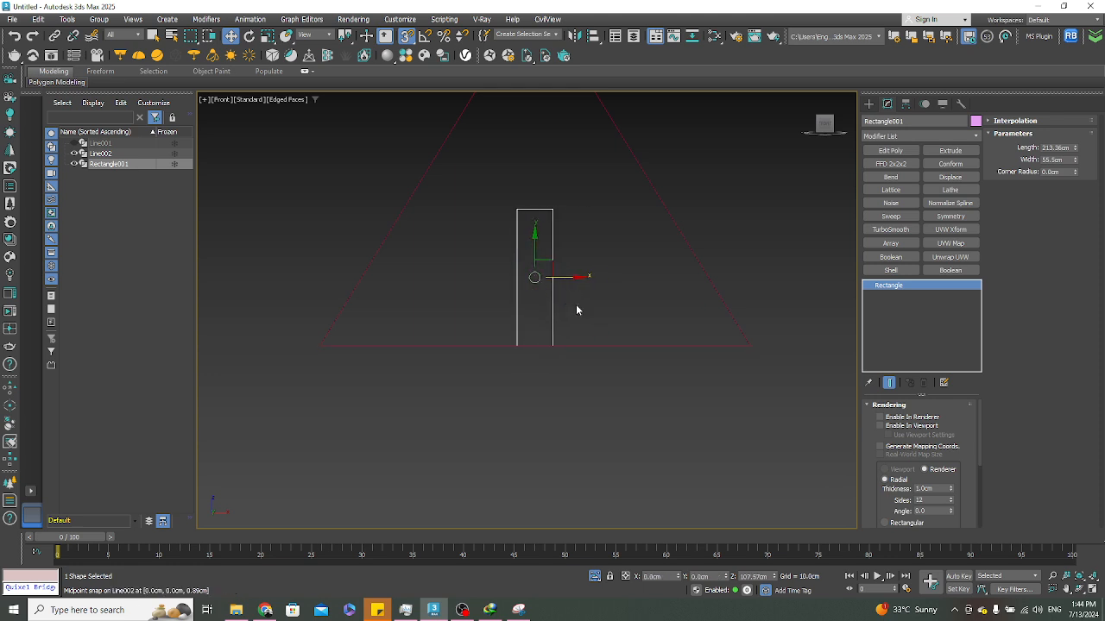
{"action": "middle_click_drag", "start_coordinate": [573, 241], "coordinate": [551, 300]}
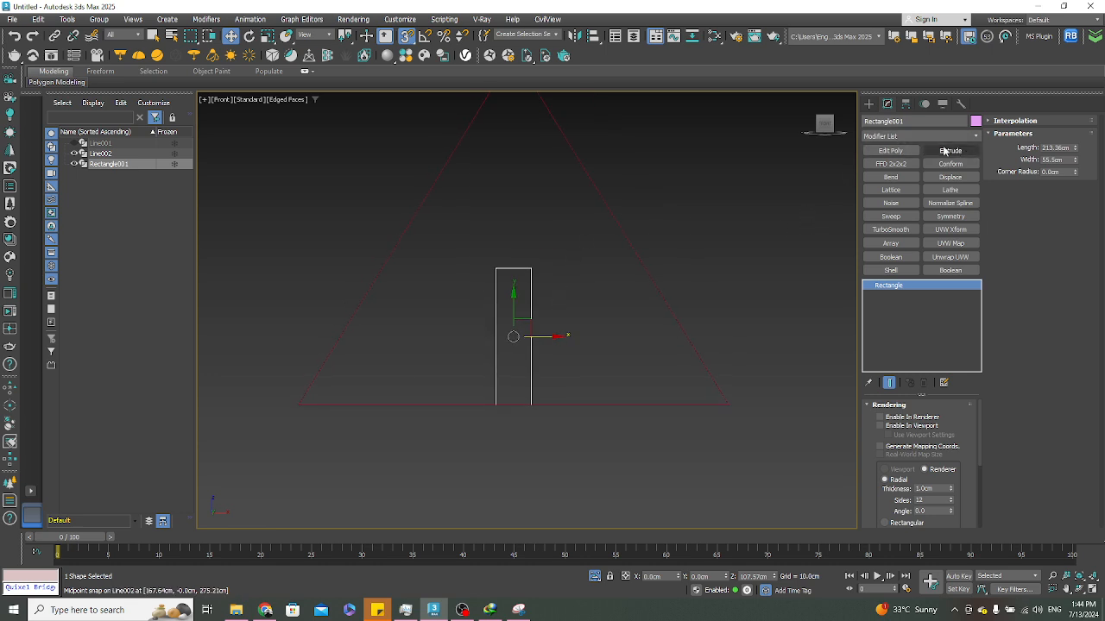
Draw a horizontal line at the height of the rectangle's top edge and centre it so it crosses both sides of the triangle
{"action": "left_click", "coordinate": [868, 104]}
{"action": "left_click", "coordinate": [905, 197]}
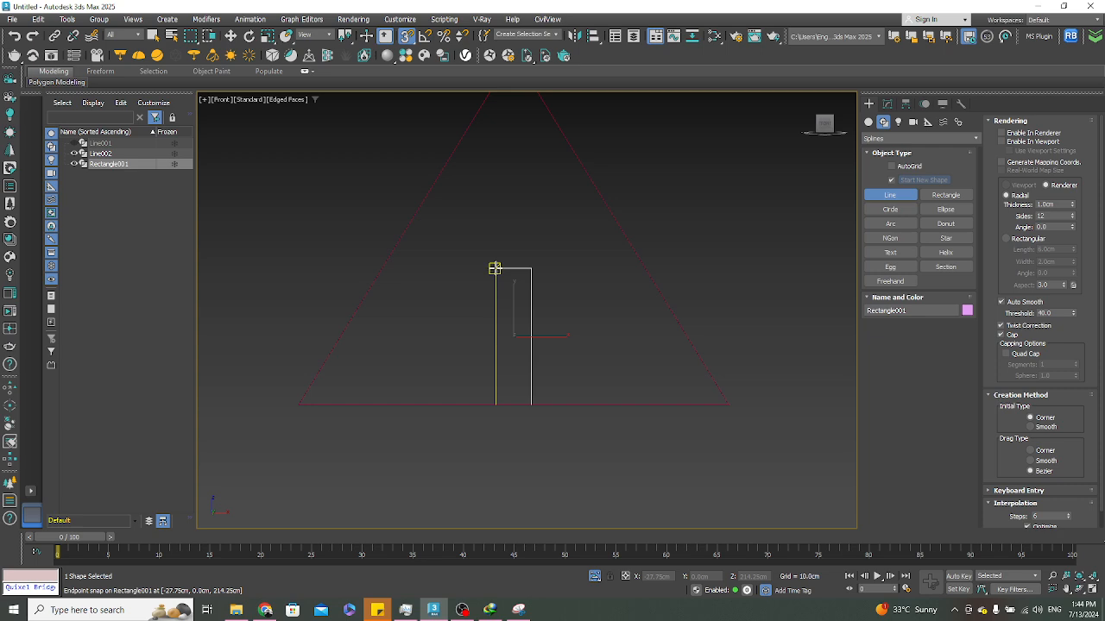
{"action": "left_click", "coordinate": [495, 269]}
{"action": "left_click", "coordinate": [797, 268]}
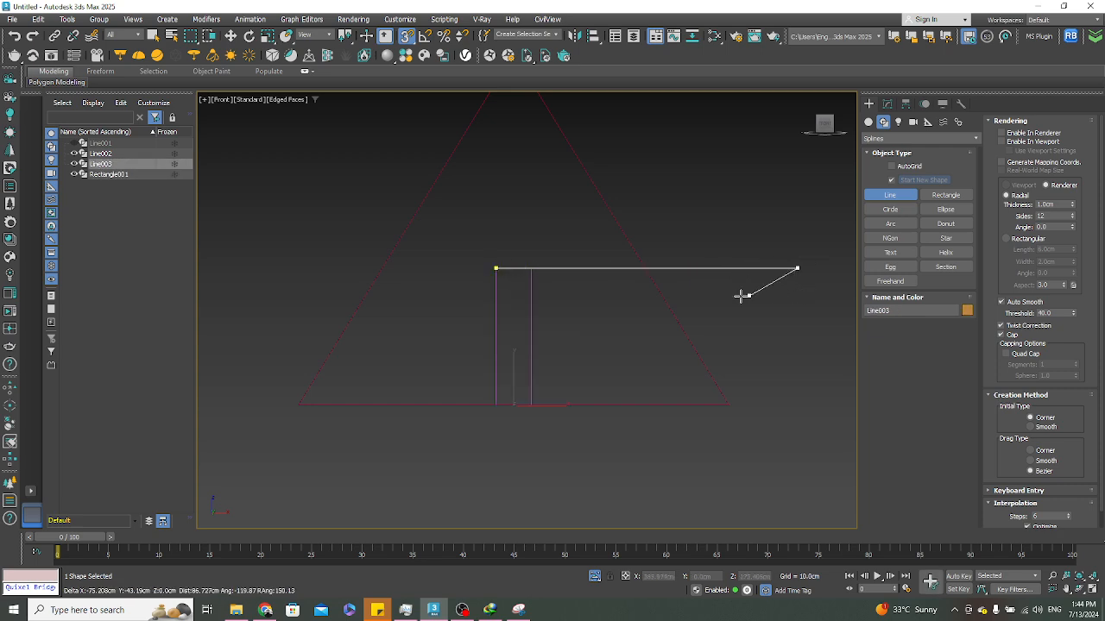
{"action": "right_click", "coordinate": [464, 264]}
{"action": "right_click", "coordinate": [494, 269]}
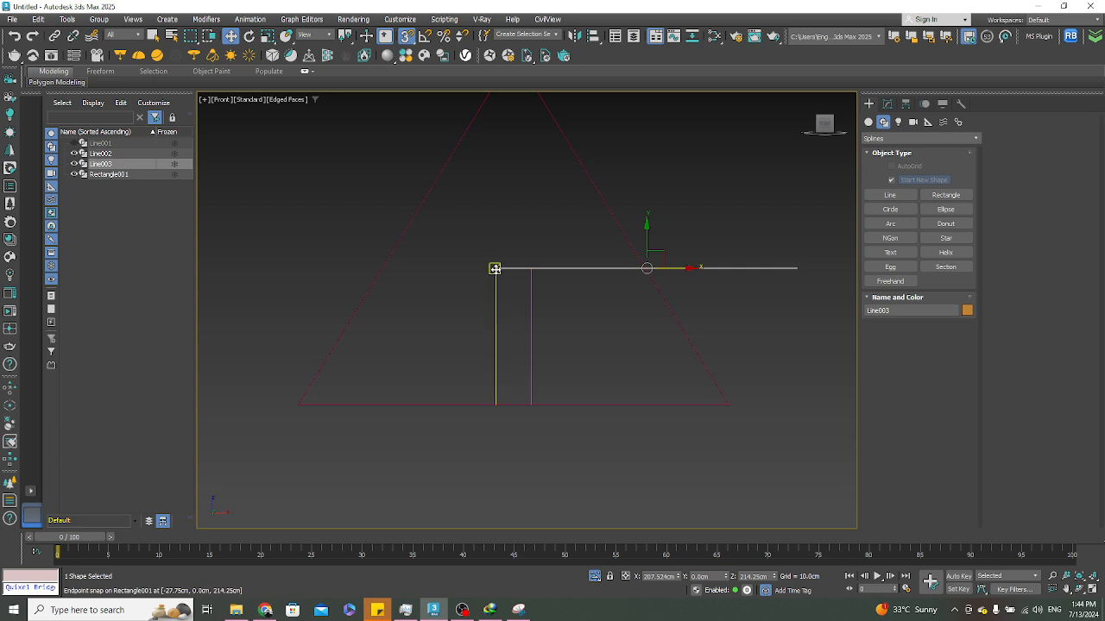
{"action": "left_click_drag", "start_coordinate": [671, 268], "coordinate": [515, 270]}
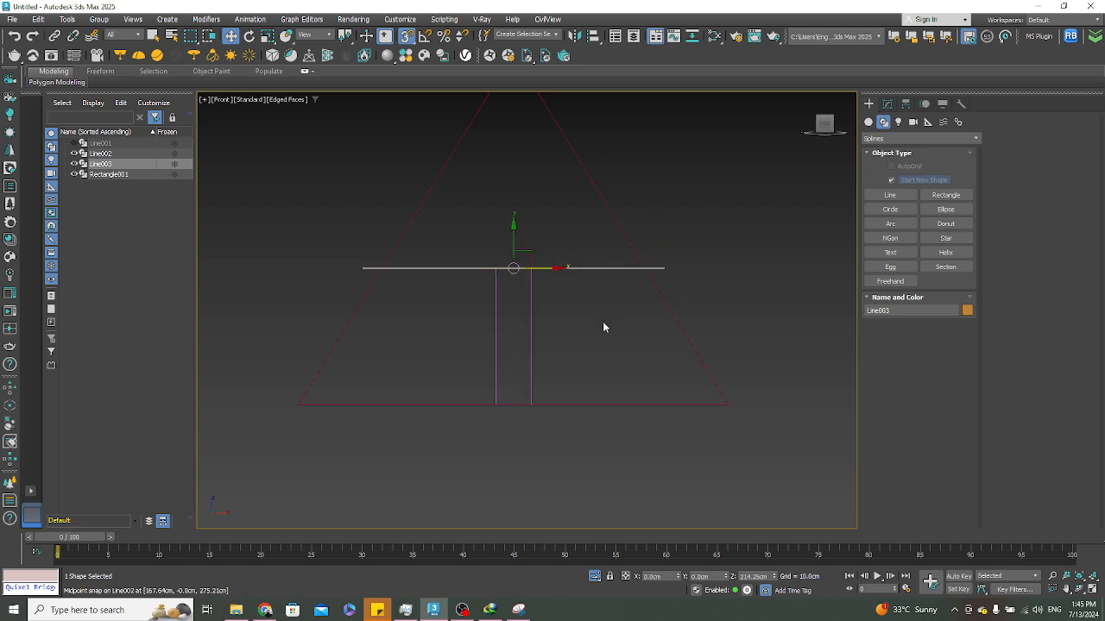
{"action": "middle_click_drag", "start_coordinate": [602, 321], "coordinate": [602, 304]}
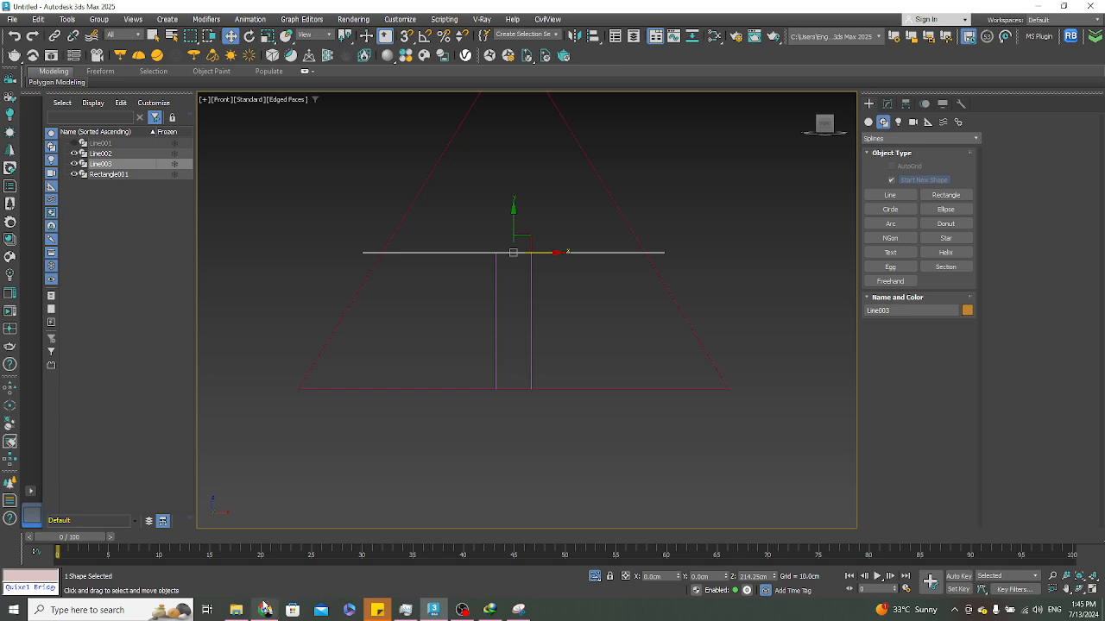
Study the upper-floor window divisions in the browser's cabin photo and return to 3ds Max
{"action": "mouse_move", "coordinate": [266, 609]}
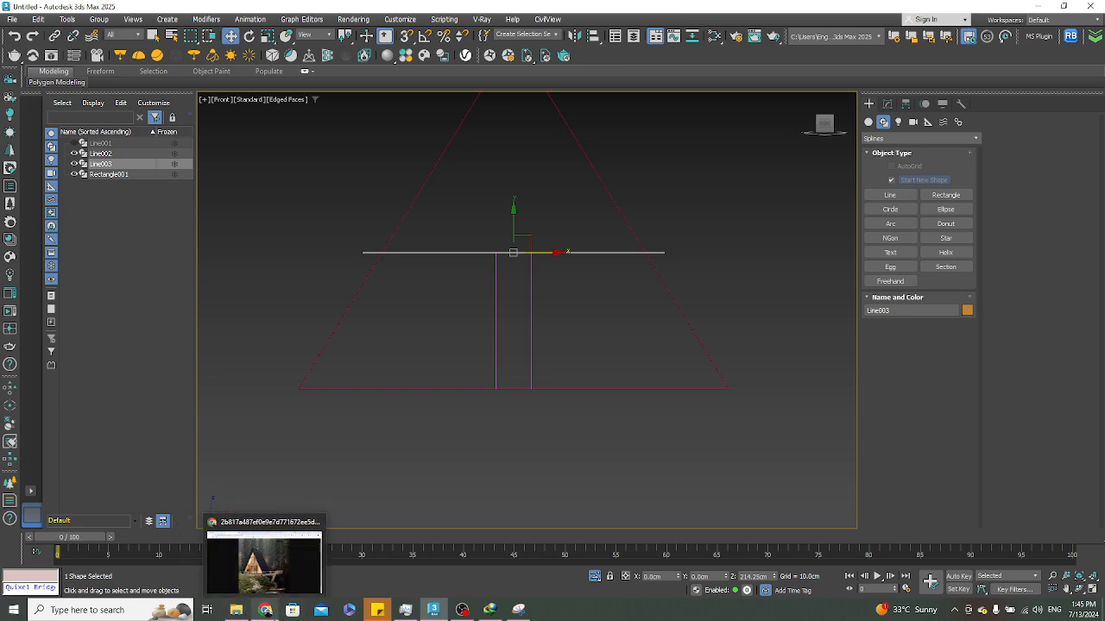
{"action": "left_click", "coordinate": [264, 565]}
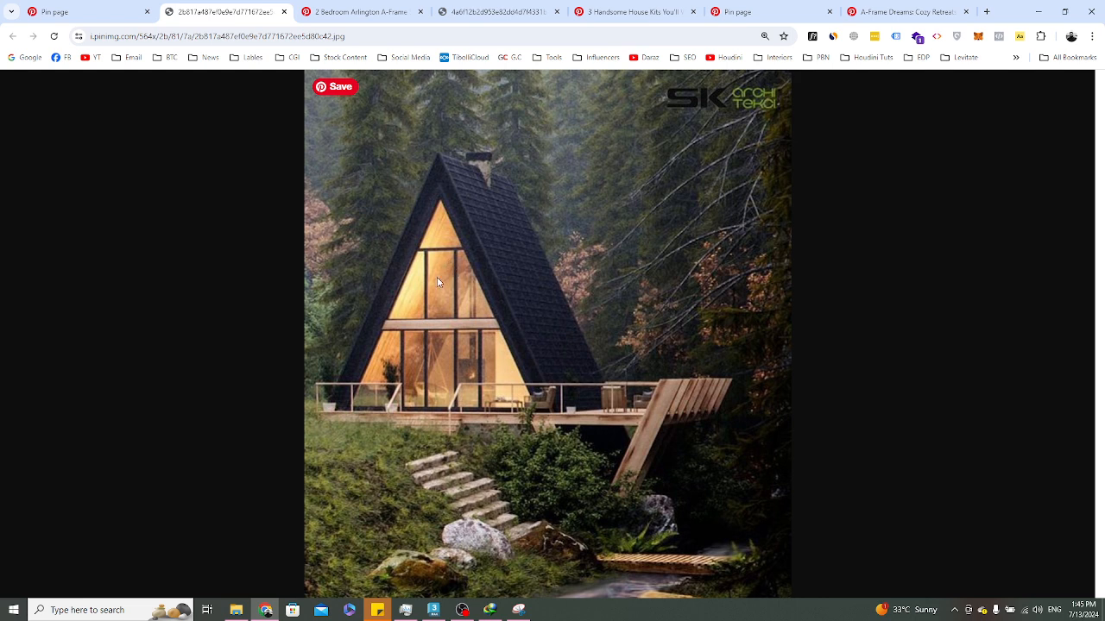
{"action": "left_click", "coordinate": [1035, 13]}
Copy the rectangle upward as an independent copy and snap its bottom edge onto the horizontal line
{"action": "left_click", "coordinate": [531, 300]}
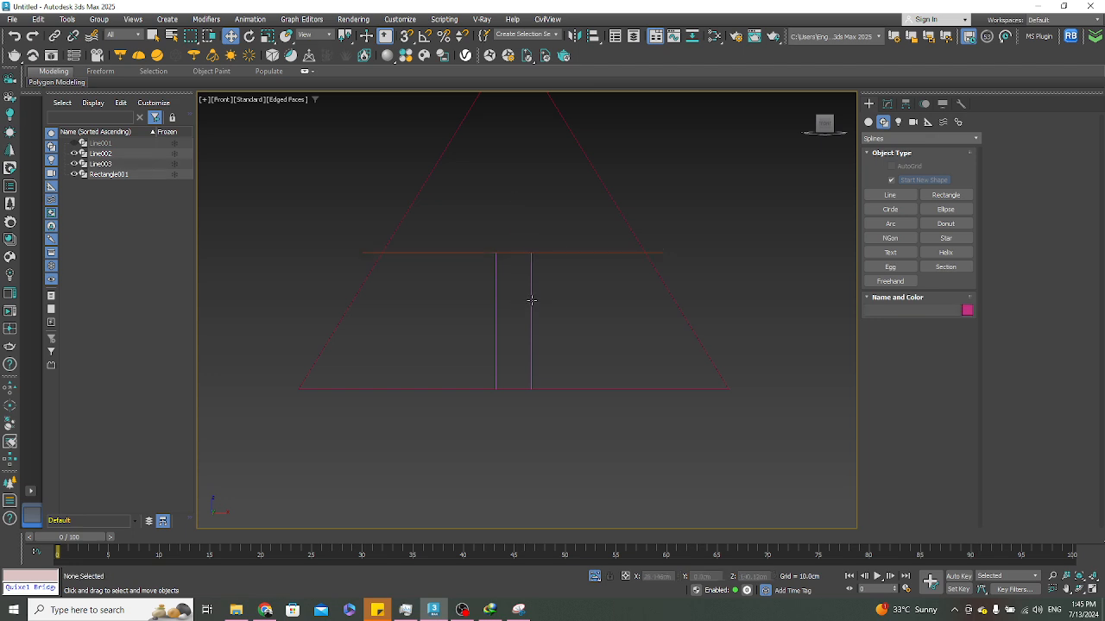
{"action": "left_click", "coordinate": [532, 300]}
{"action": "mouse_move", "coordinate": [513, 298]}
{"action": "left_mouse_down", "text": "shift"}
{"action": "mouse_move", "coordinate": [504, 132]}
{"action": "mouse_move", "coordinate": [504, 143]}
{"action": "left_mouse_up", "text": "shift"}
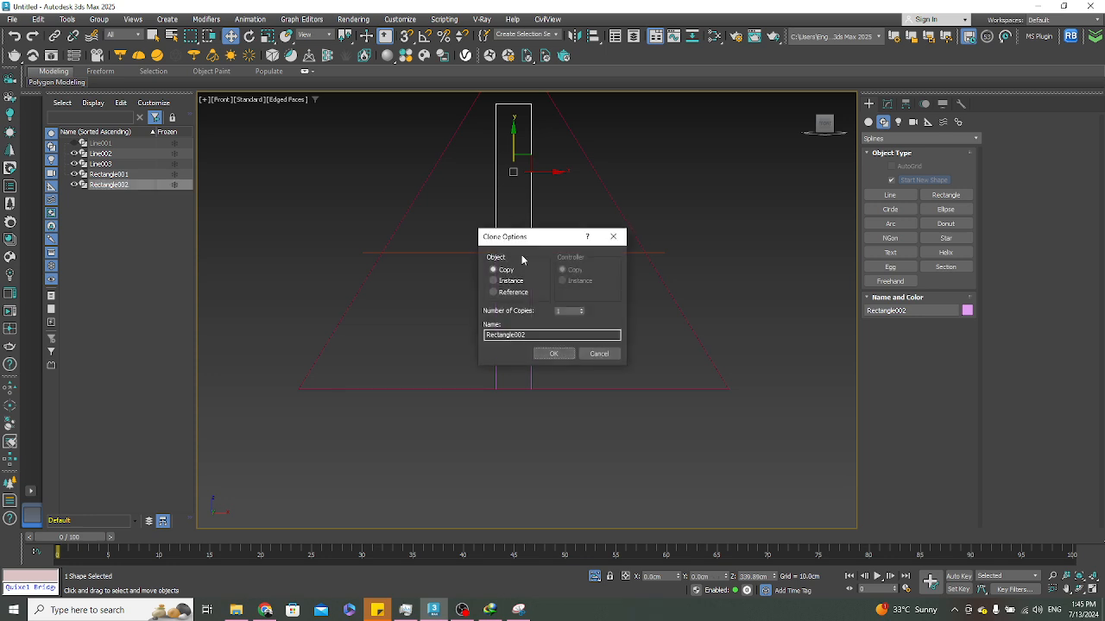
{"action": "left_click", "coordinate": [545, 353]}
{"action": "key", "text": "s"}
{"action": "left_click_drag", "start_coordinate": [495, 239], "coordinate": [495, 251]}
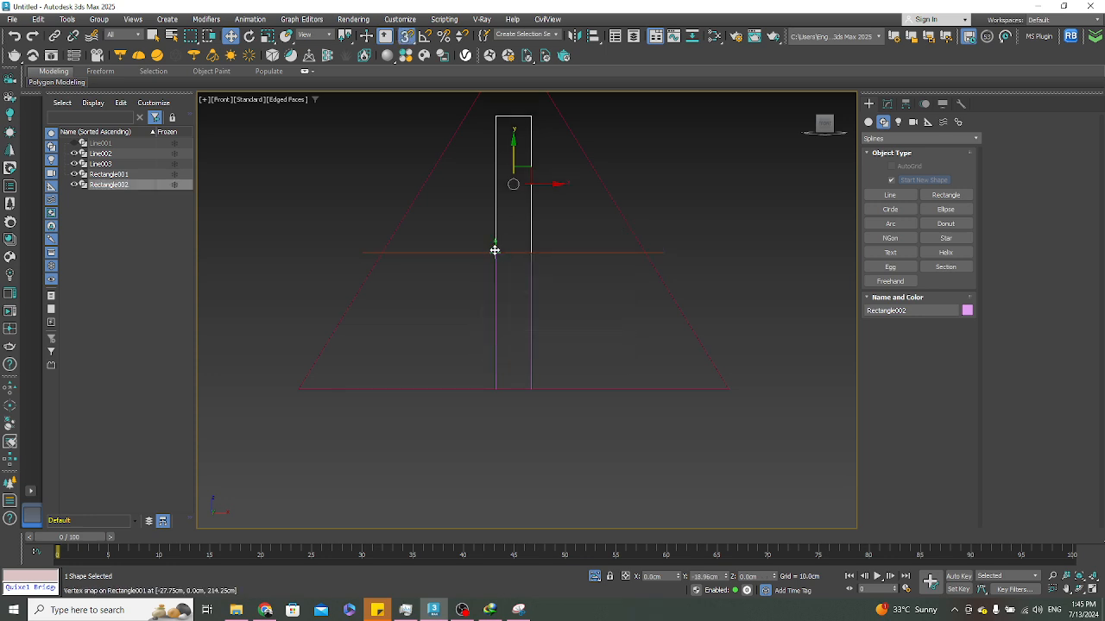
Delete the original rectangle below the horizontal line
{"action": "left_click", "coordinate": [489, 299]}
{"action": "key", "text": "Delete"}
{"action": "middle_click_drag", "start_coordinate": [547, 183], "coordinate": [531, 256]}
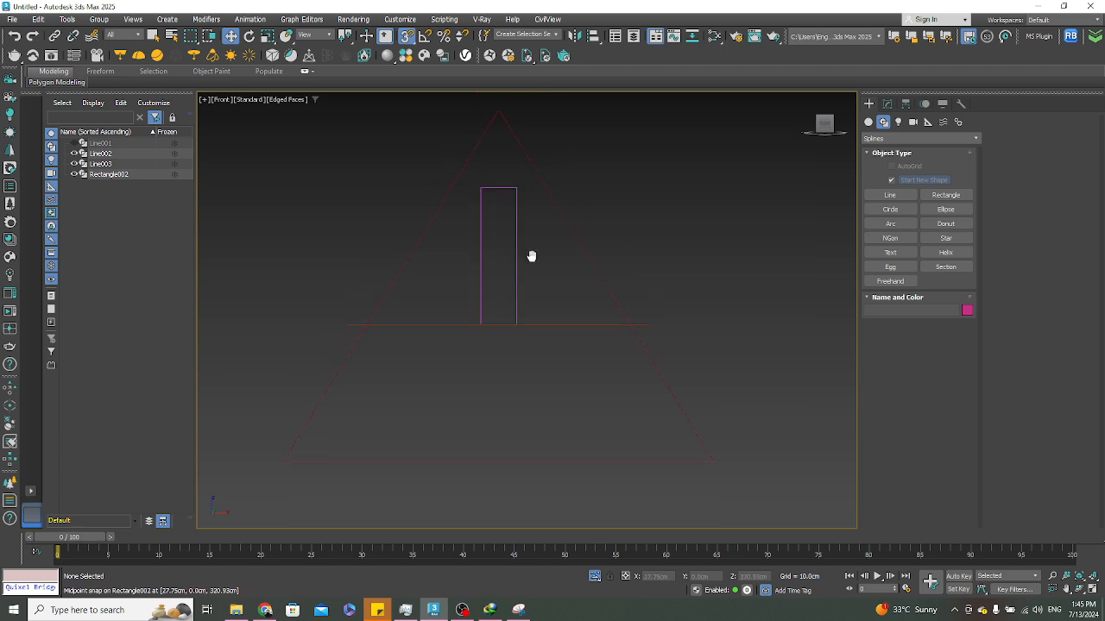
Set the upper rectangle's length to 5' and snap its bottom edge back onto the horizontal line
{"action": "left_click", "coordinate": [481, 246]}
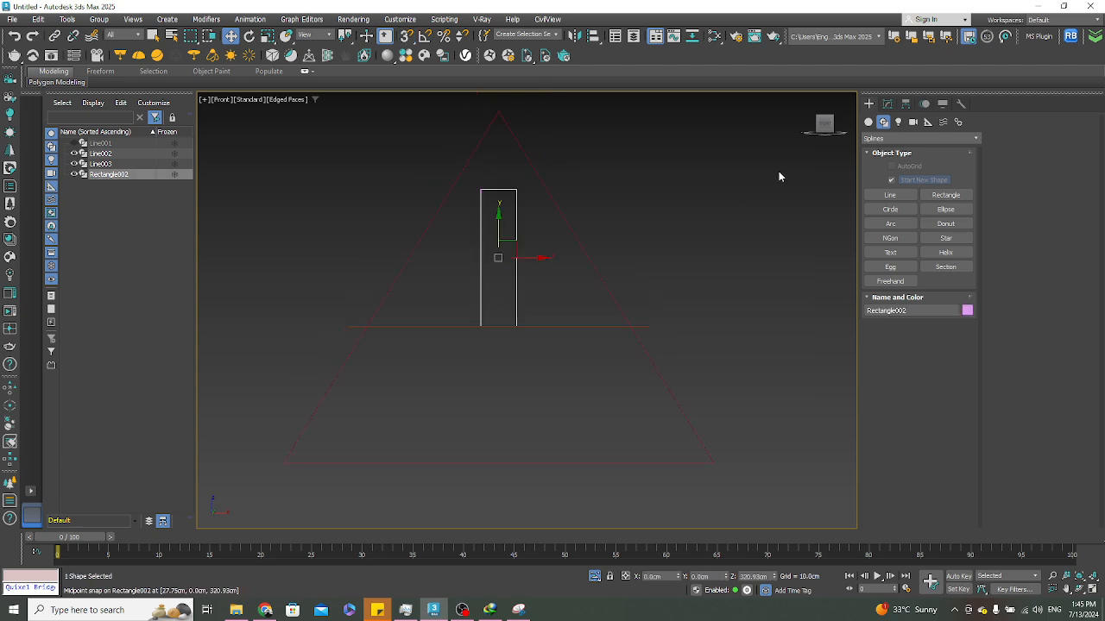
{"action": "left_click", "coordinate": [885, 105]}
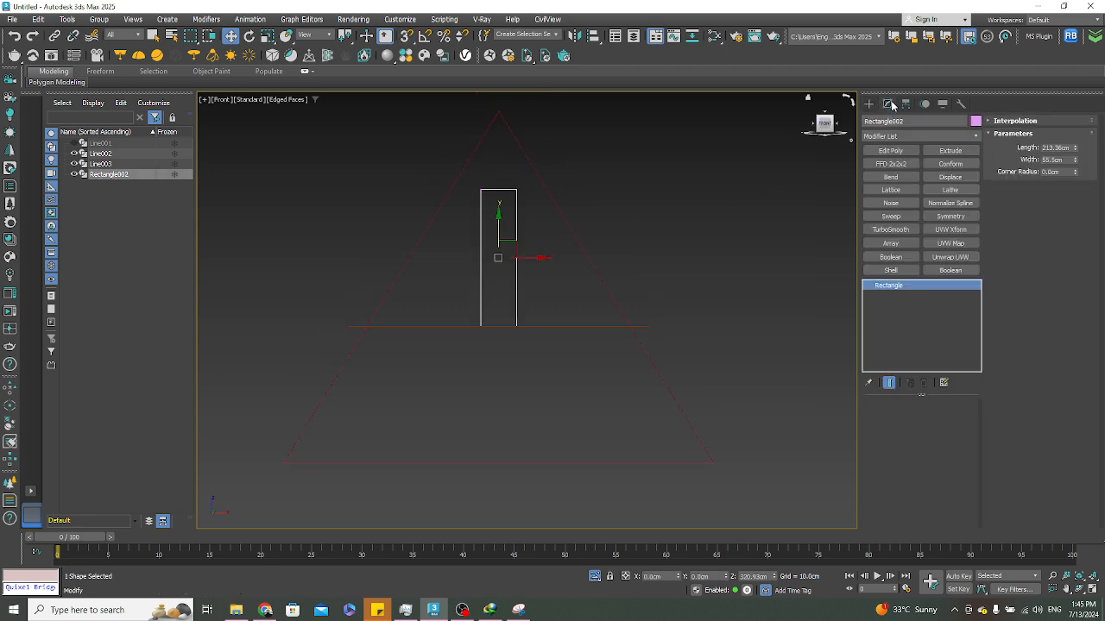
{"action": "double_click", "coordinate": [1065, 148]}
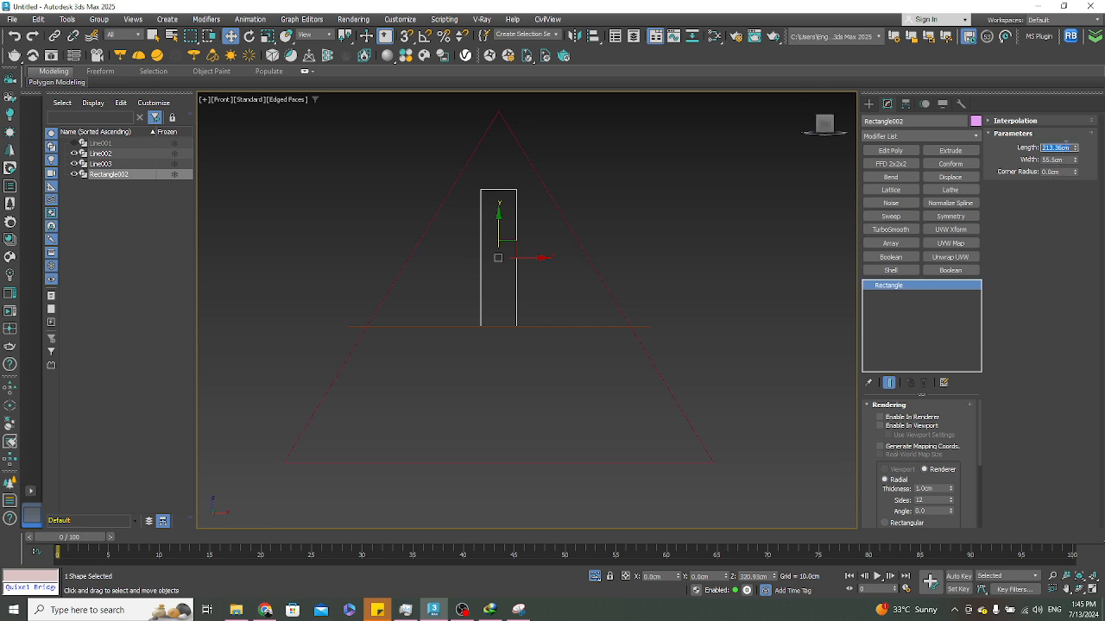
{"action": "type", "text": "5'"}
{"action": "key", "text": "Return"}
{"action": "scroll", "coordinate": [497, 259], "scroll_direction": "up", "scroll_amount": 3}
{"action": "key", "text": "s"}
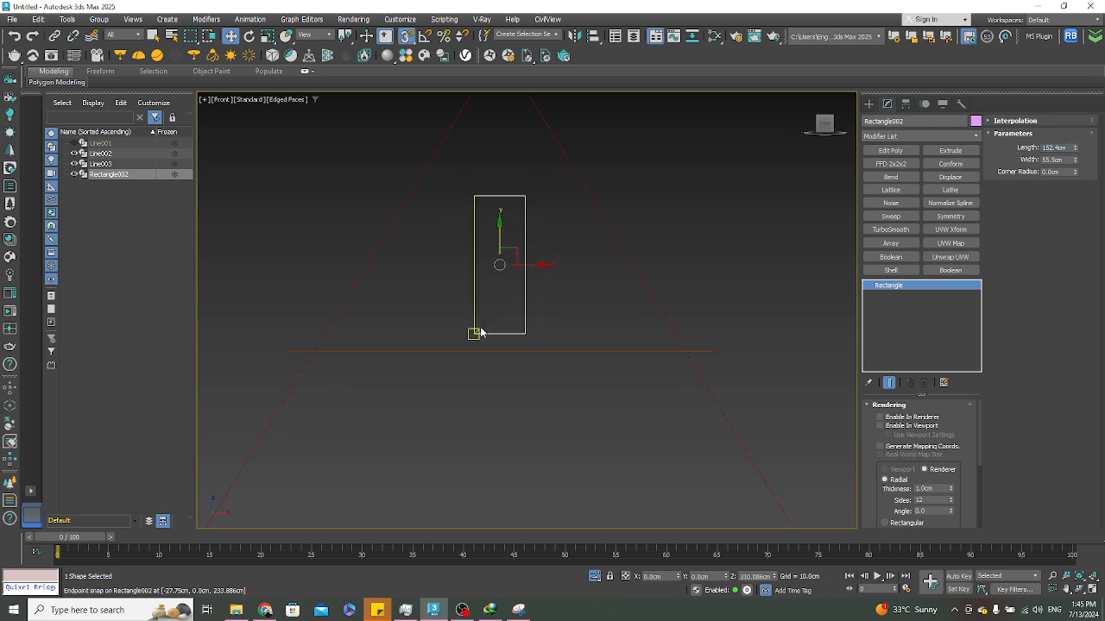
{"action": "mouse_move", "coordinate": [480, 333]}
{"action": "left_mouse_down"}
{"action": "mouse_move", "coordinate": [500, 329]}
{"action": "mouse_move", "coordinate": [498, 343]}
{"action": "left_mouse_up"}
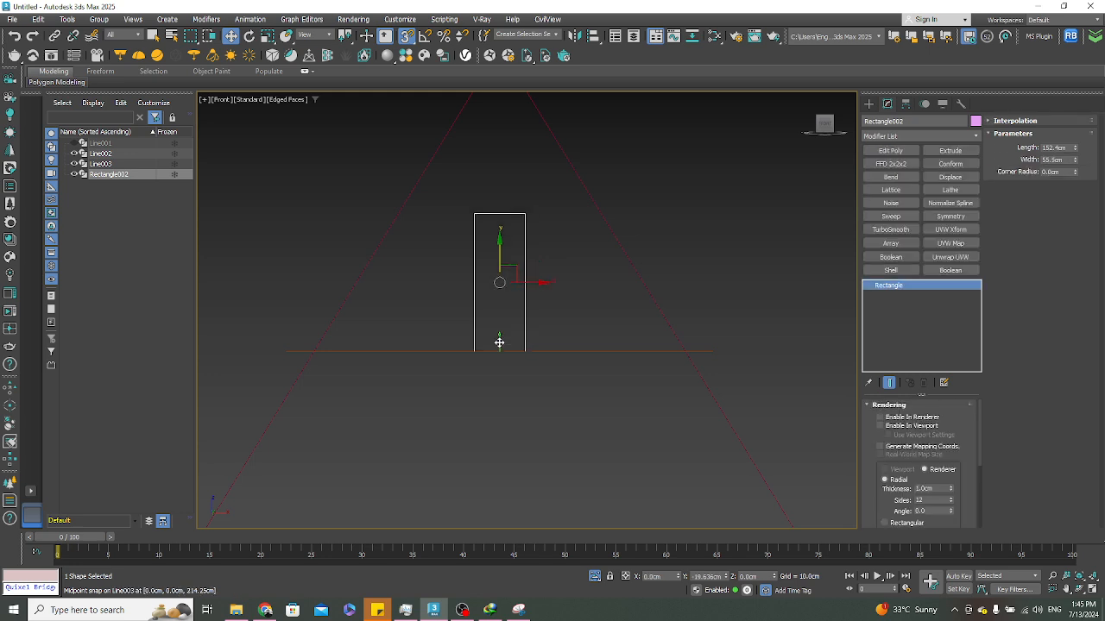
{"action": "scroll", "coordinate": [531, 268], "scroll_direction": "down", "scroll_amount": 3}
{"action": "scroll", "coordinate": [578, 256], "scroll_direction": "up", "scroll_amount": 2}
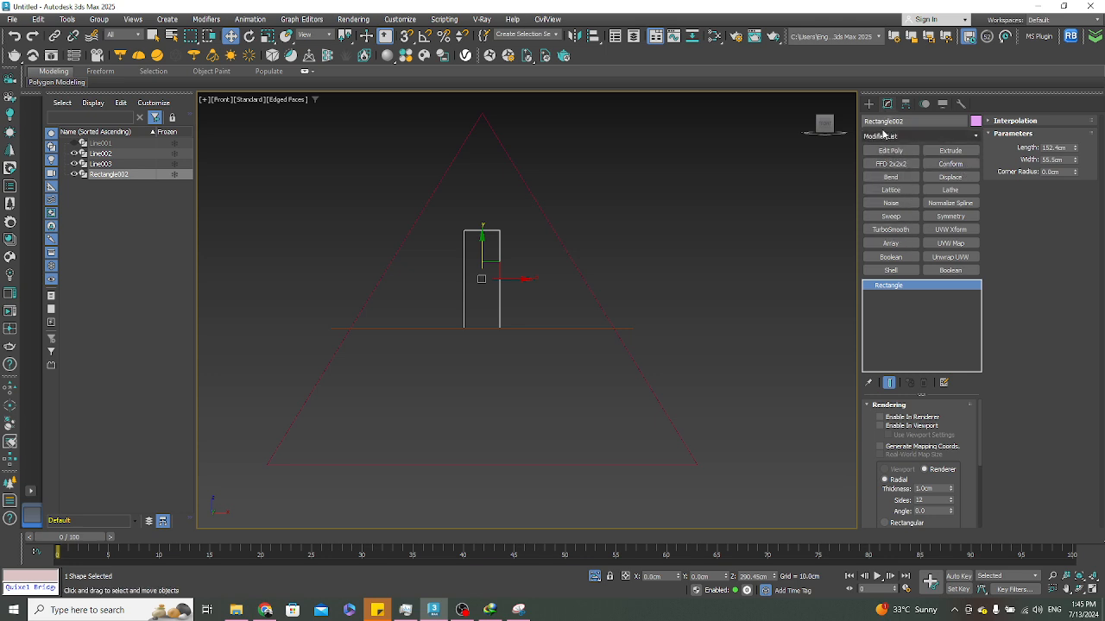
Draw a straight horizontal line from the guide rectangle's upper-left corner out past the triangle's right side
{"action": "left_click", "coordinate": [869, 105]}
{"action": "left_click", "coordinate": [897, 196]}
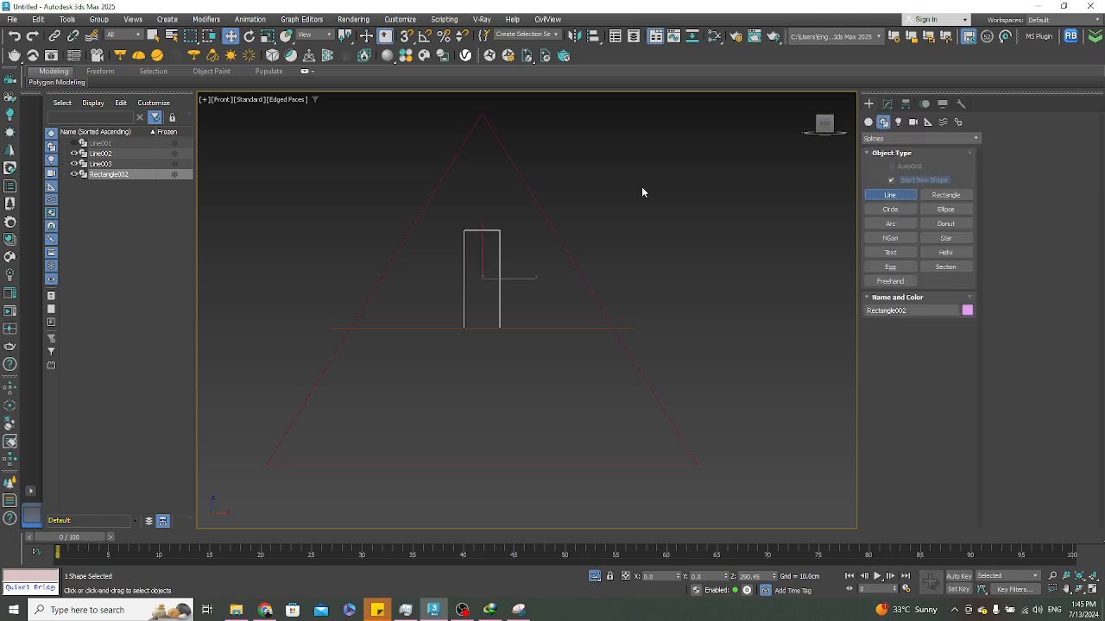
{"action": "key", "text": "s"}
{"action": "left_click", "coordinate": [464, 230]}
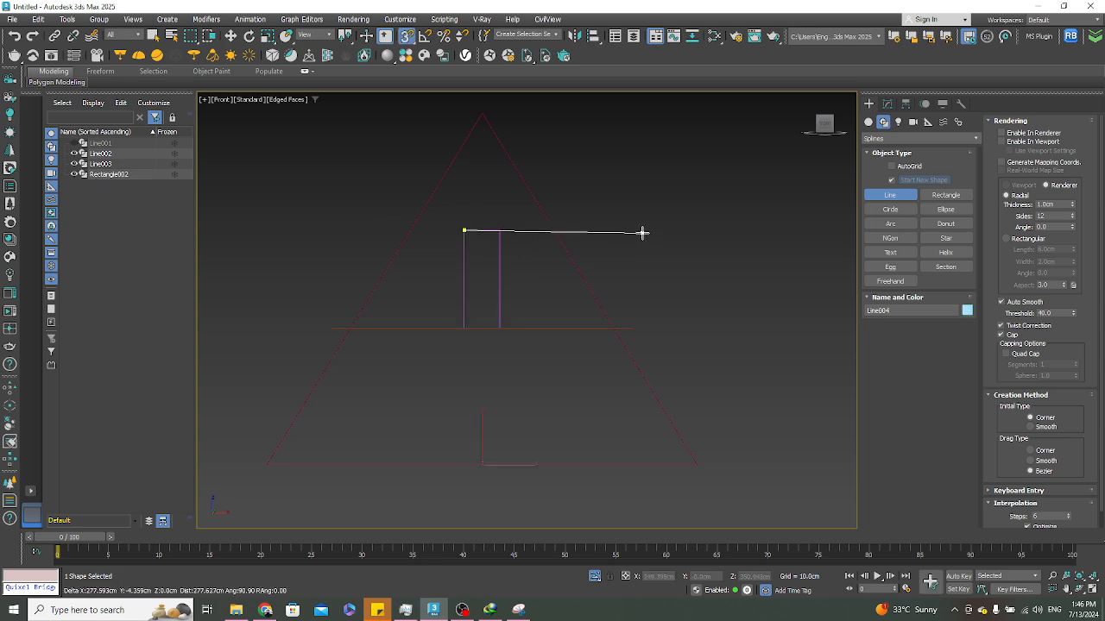
{"action": "left_click", "coordinate": [748, 231]}
{"action": "right_click", "coordinate": [748, 233]}
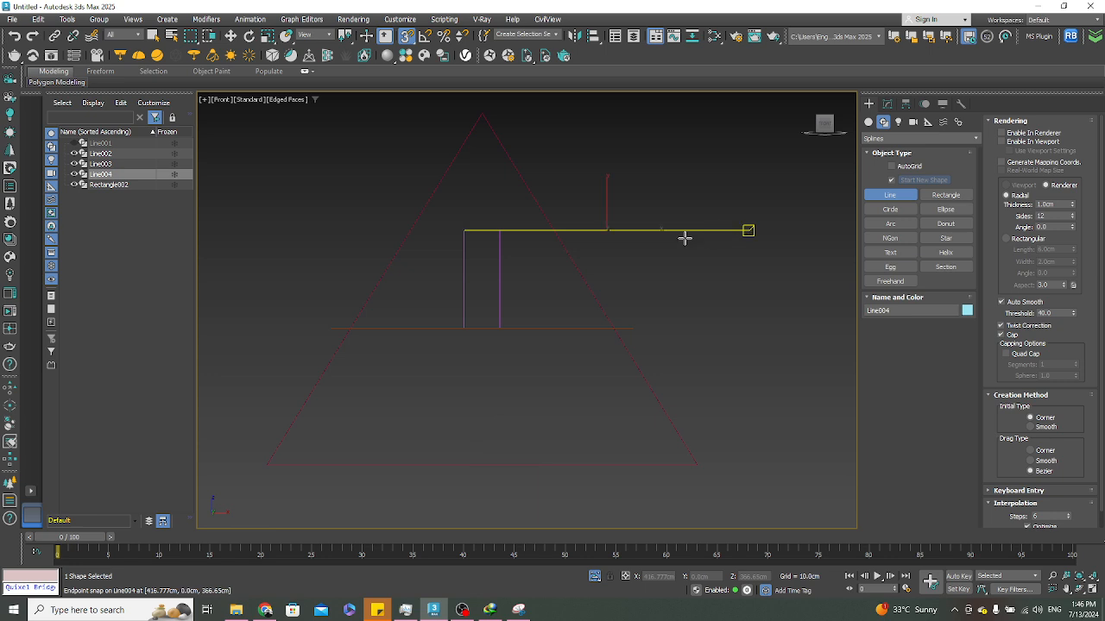
Move the new horizontal line so its midpoint snaps to the middle of the guide rectangle's top edge
{"action": "key", "text": "w"}
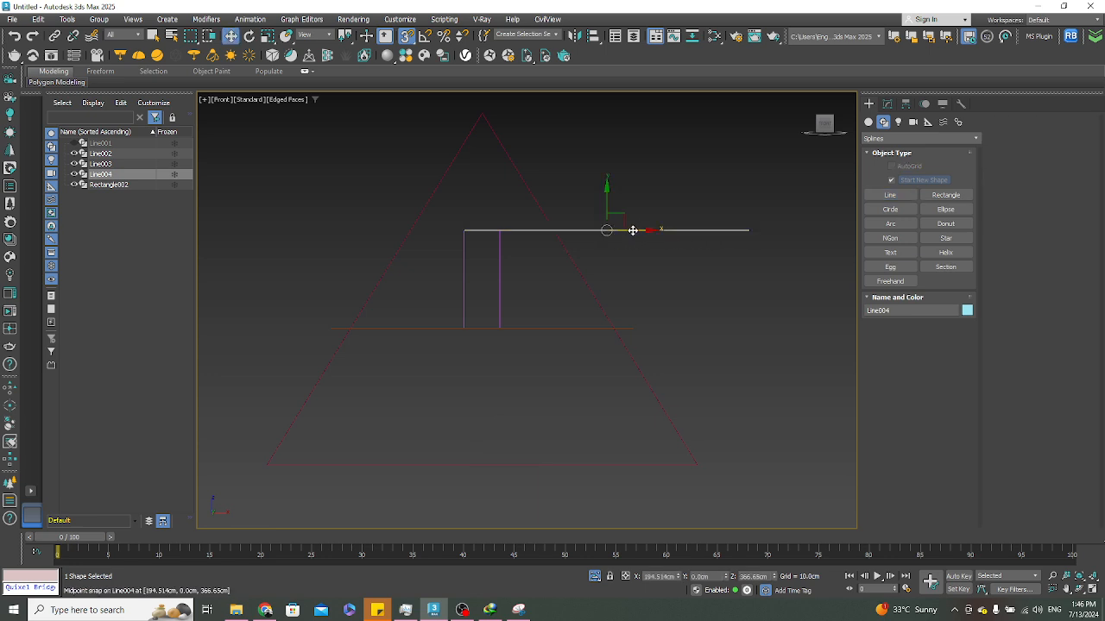
{"action": "left_click_drag", "start_coordinate": [606, 231], "coordinate": [481, 231]}
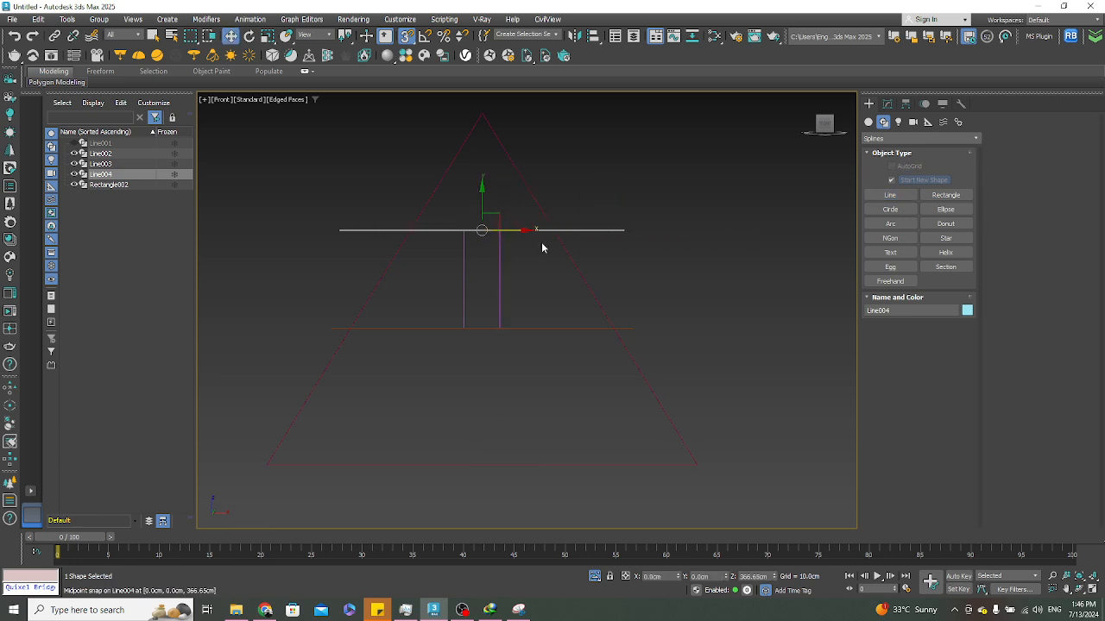
{"action": "left_click", "coordinate": [662, 260]}
{"action": "middle_click_drag", "start_coordinate": [658, 283], "coordinate": [670, 248]}
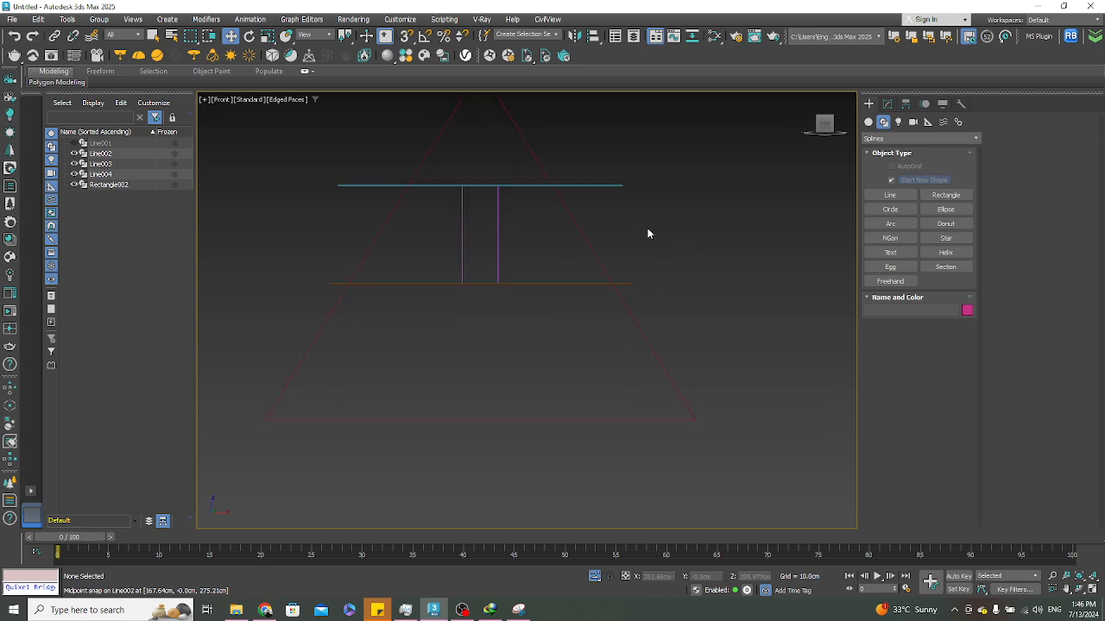
Check the cabin reference photo in the browser, and raise the upper horizontal line by an exact 6" offset in 3ds Max
{"action": "scroll", "coordinate": [512, 184], "scroll_direction": "up", "scroll_amount": 2}
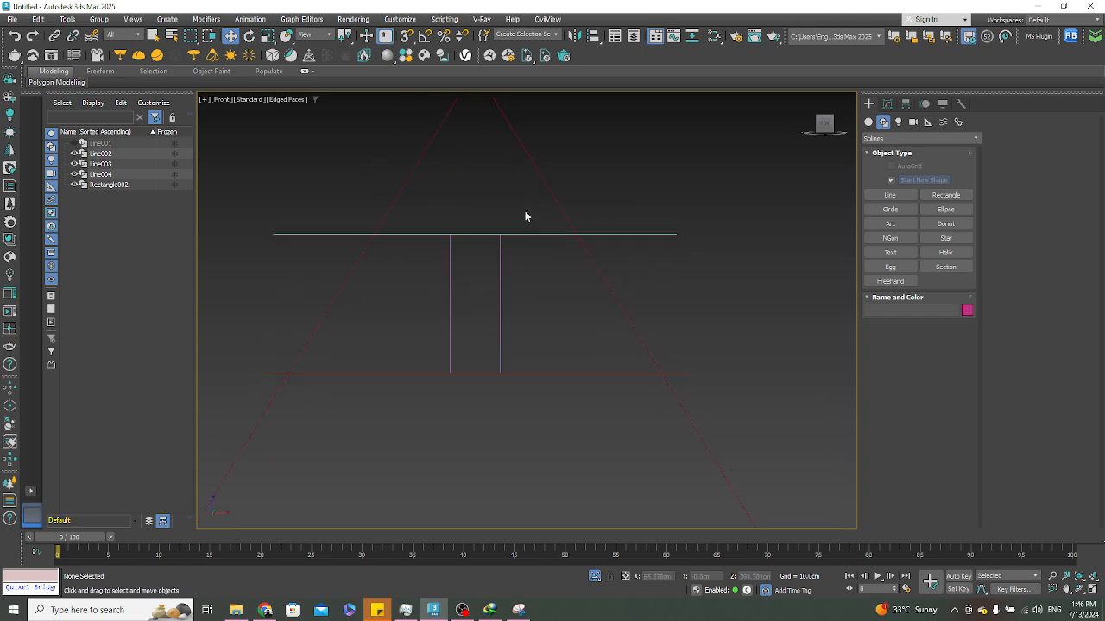
{"action": "left_click", "coordinate": [533, 237]}
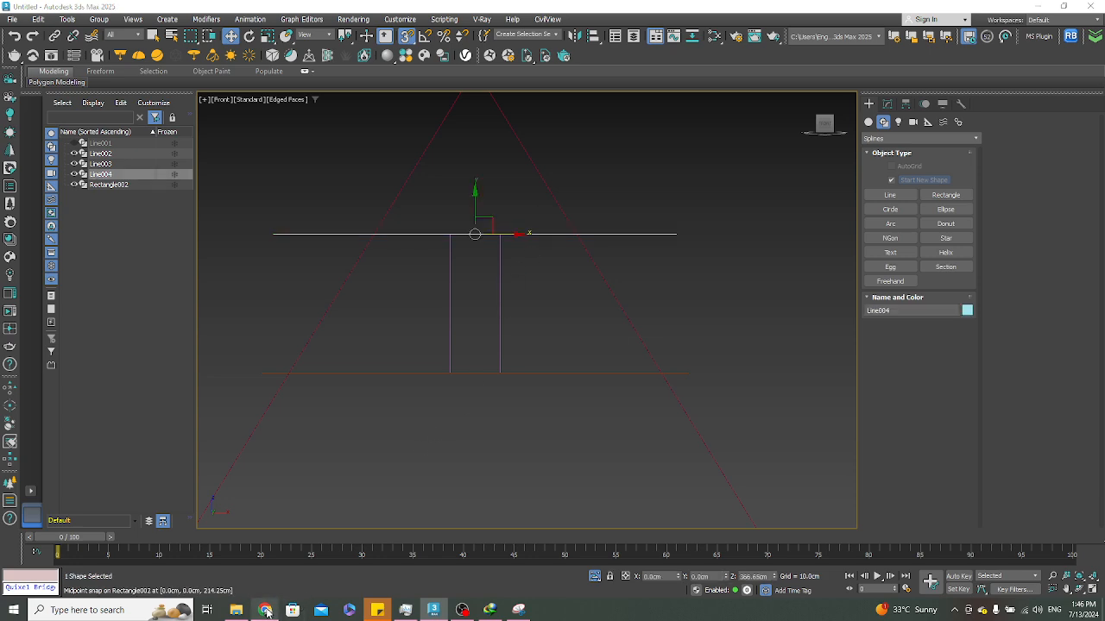
{"action": "left_click", "coordinate": [264, 610]}
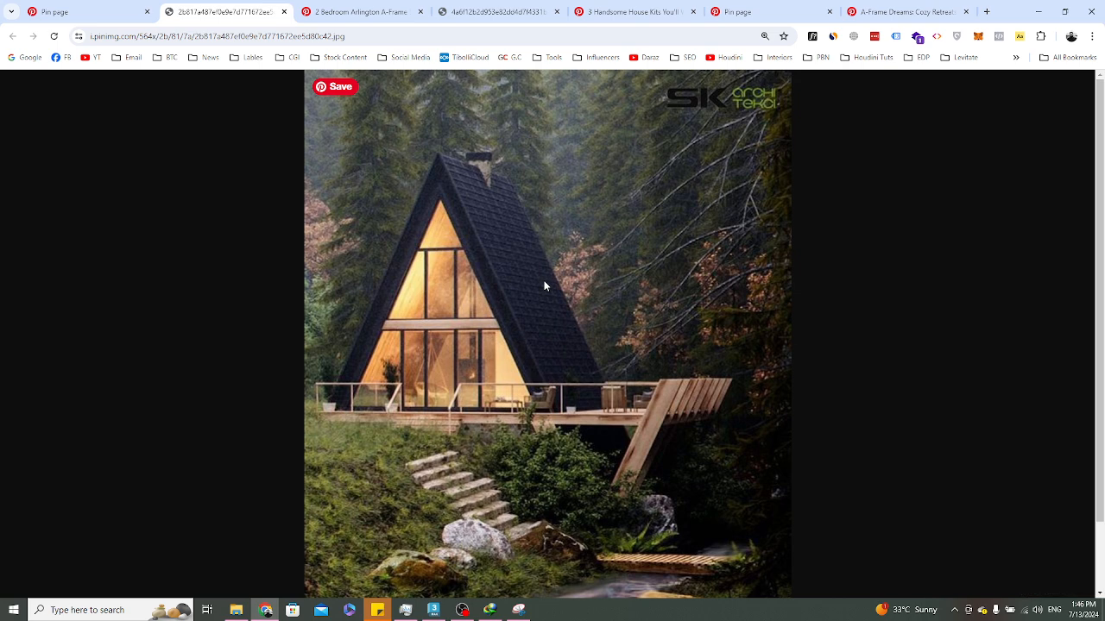
{"action": "left_click", "coordinate": [1038, 11]}
{"action": "right_click", "coordinate": [474, 210]}
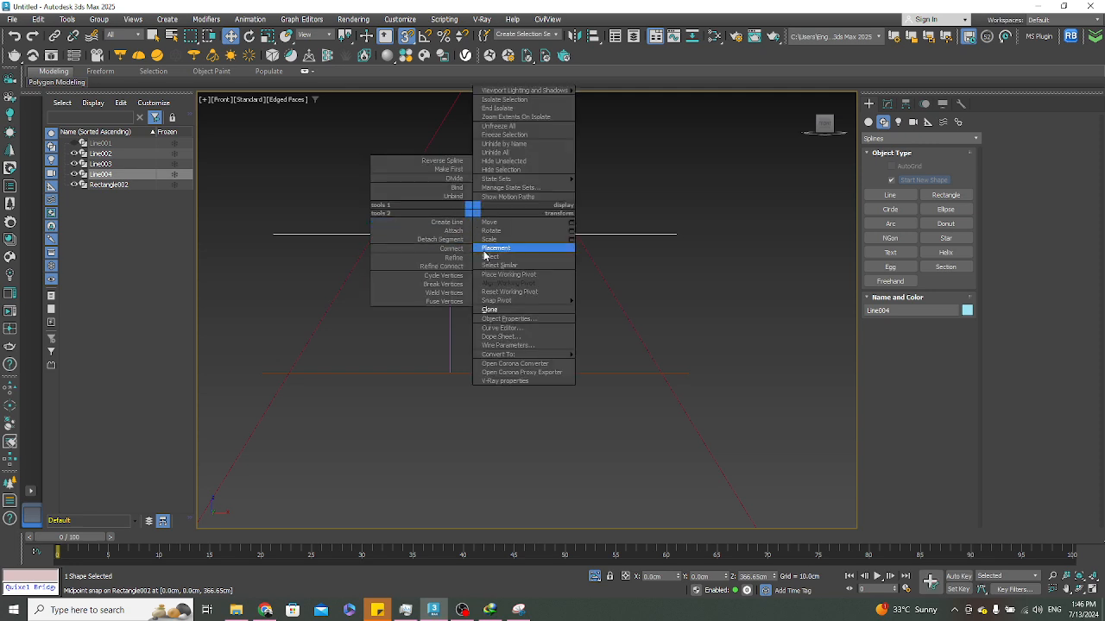
{"action": "left_click", "coordinate": [571, 221]}
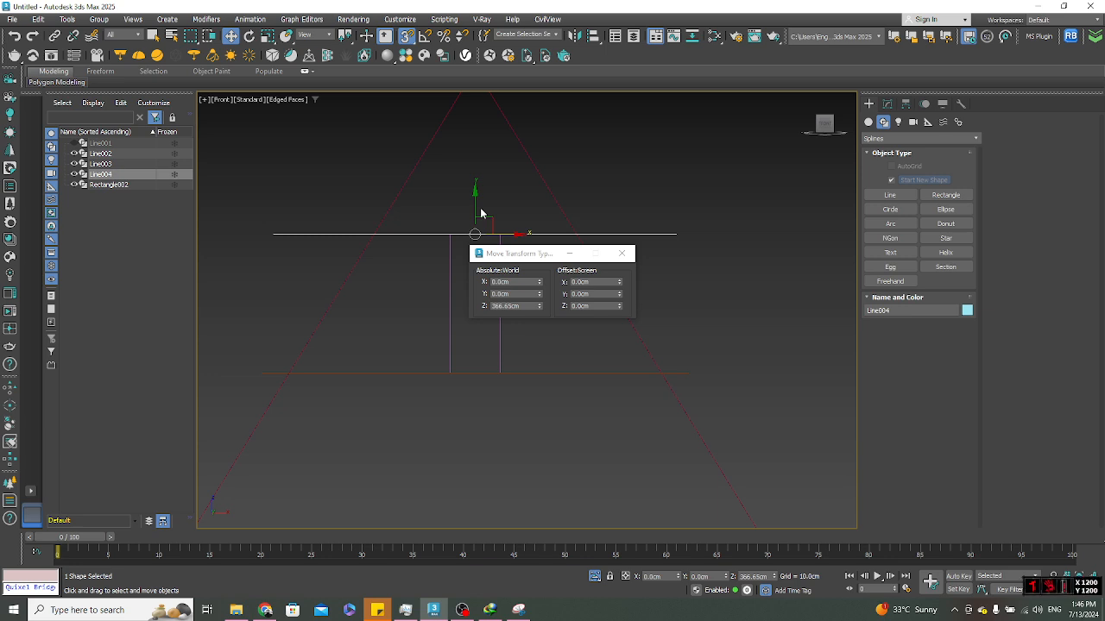
{"action": "left_click", "coordinate": [595, 294]}
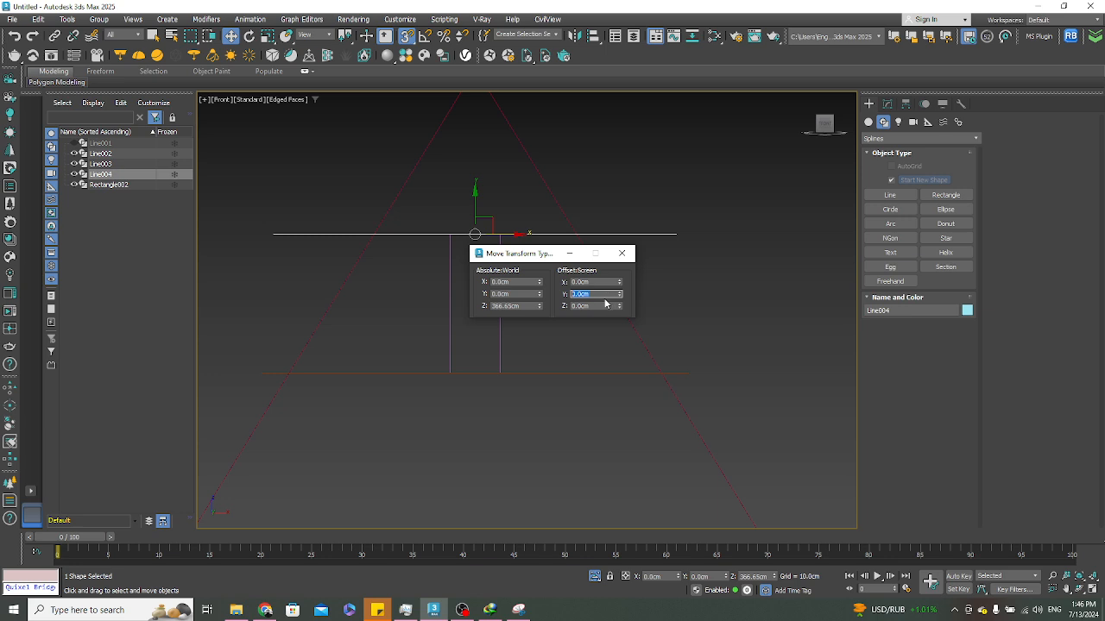
{"action": "type", "text": "5"}
{"action": "key", "text": "Return"}
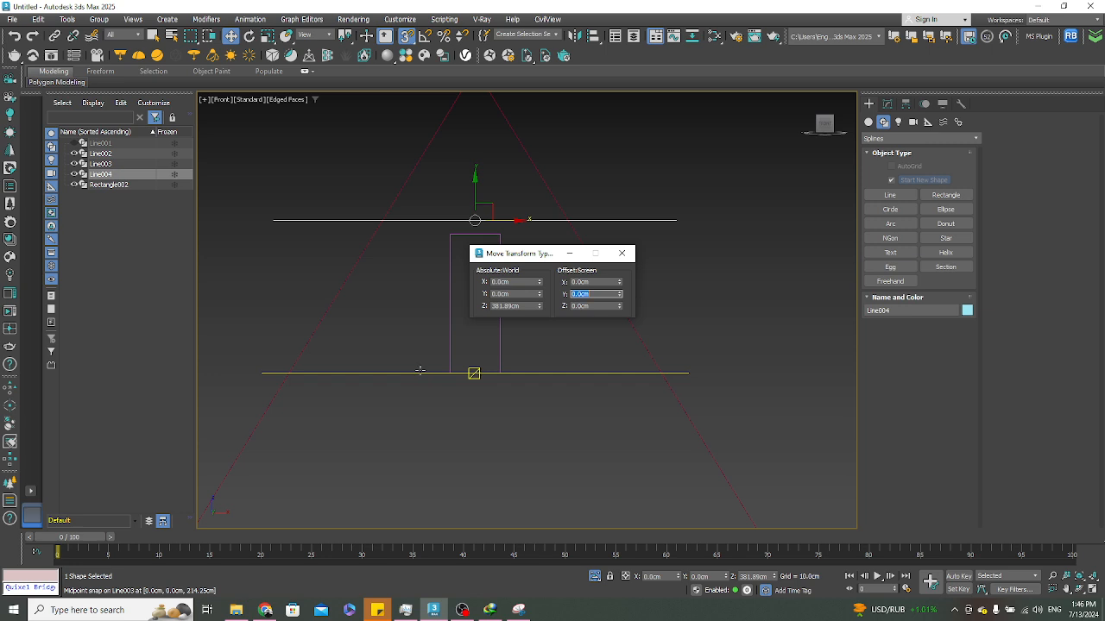
Raise the lower horizontal line by an exact offset of 6"
{"action": "middle_click_drag", "start_coordinate": [431, 345], "coordinate": [405, 331]}
{"action": "left_click", "coordinate": [394, 322]}
{"action": "scroll", "coordinate": [392, 301], "scroll_direction": "down", "scroll_amount": 3}
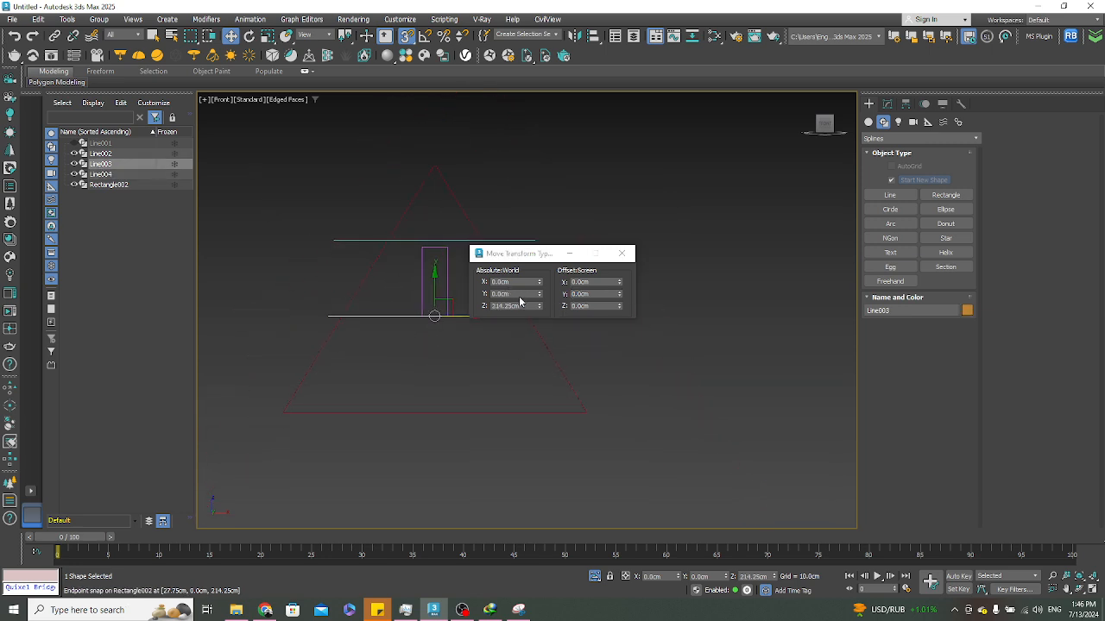
{"action": "left_click", "coordinate": [592, 293]}
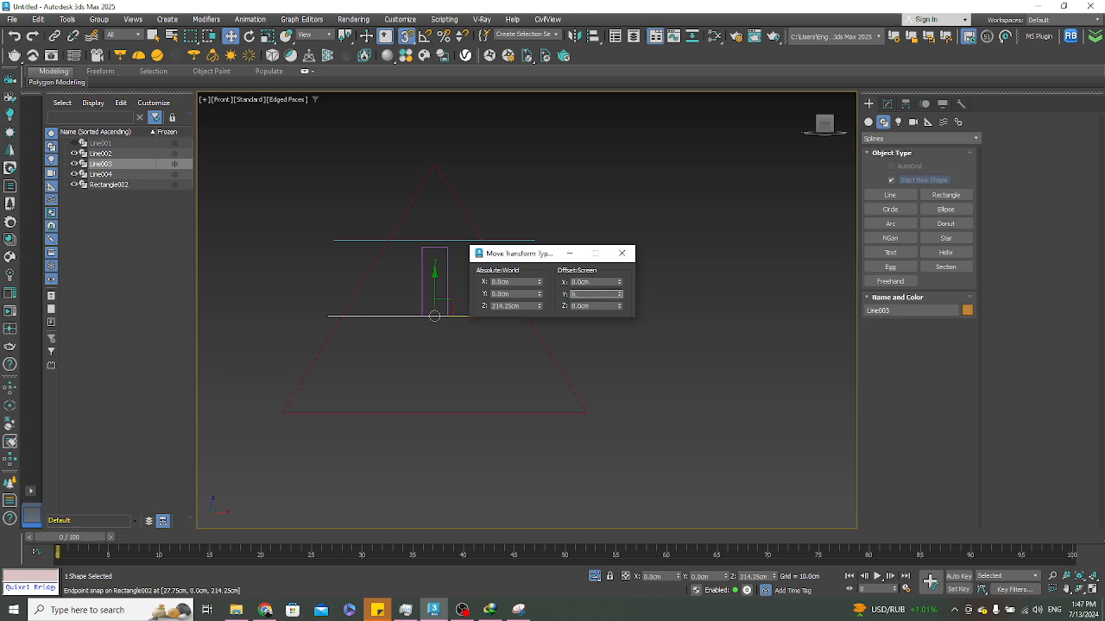
{"action": "type", "text": "6\""}
{"action": "key", "text": "Return"}
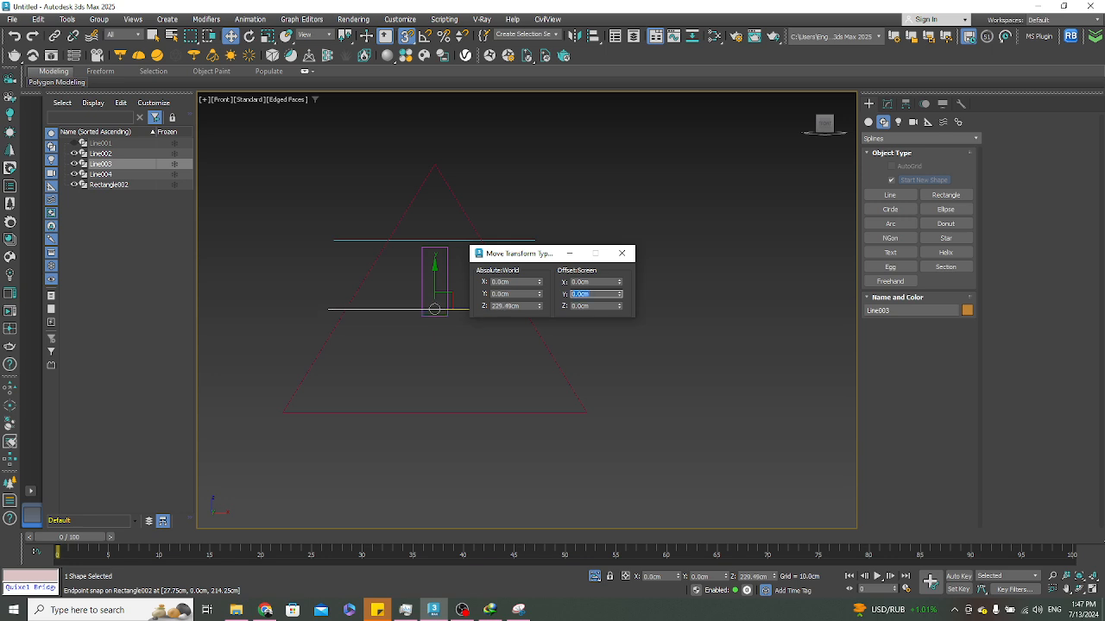
{"action": "left_click", "coordinate": [632, 257]}
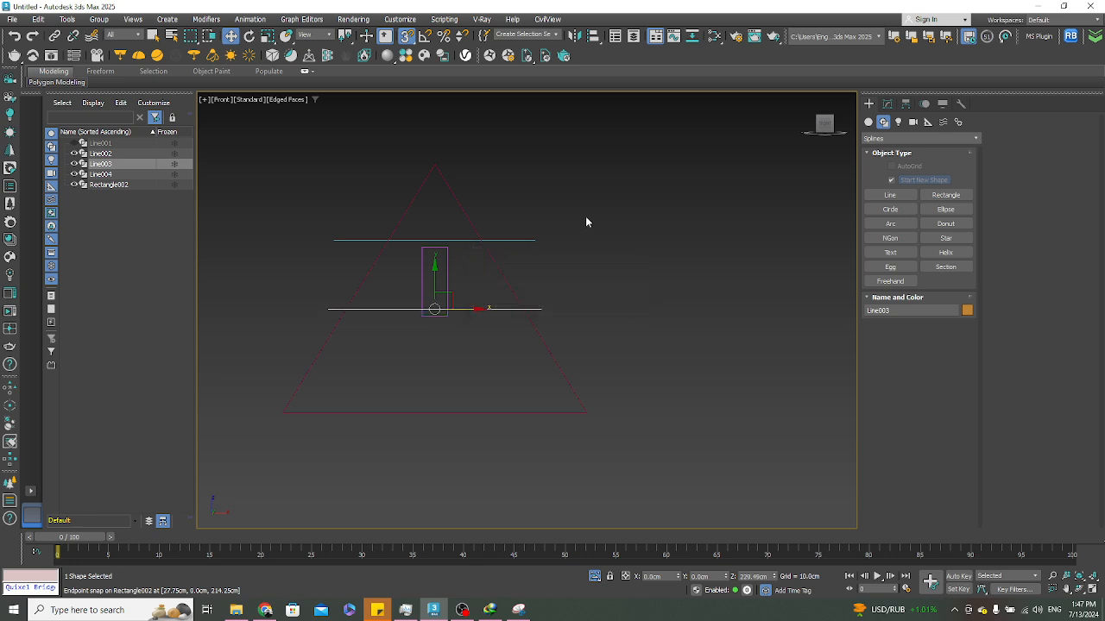
Delete the guide rectangle between the two horizontal lines
{"action": "left_click", "coordinate": [608, 197]}
{"action": "left_click", "coordinate": [449, 276]}
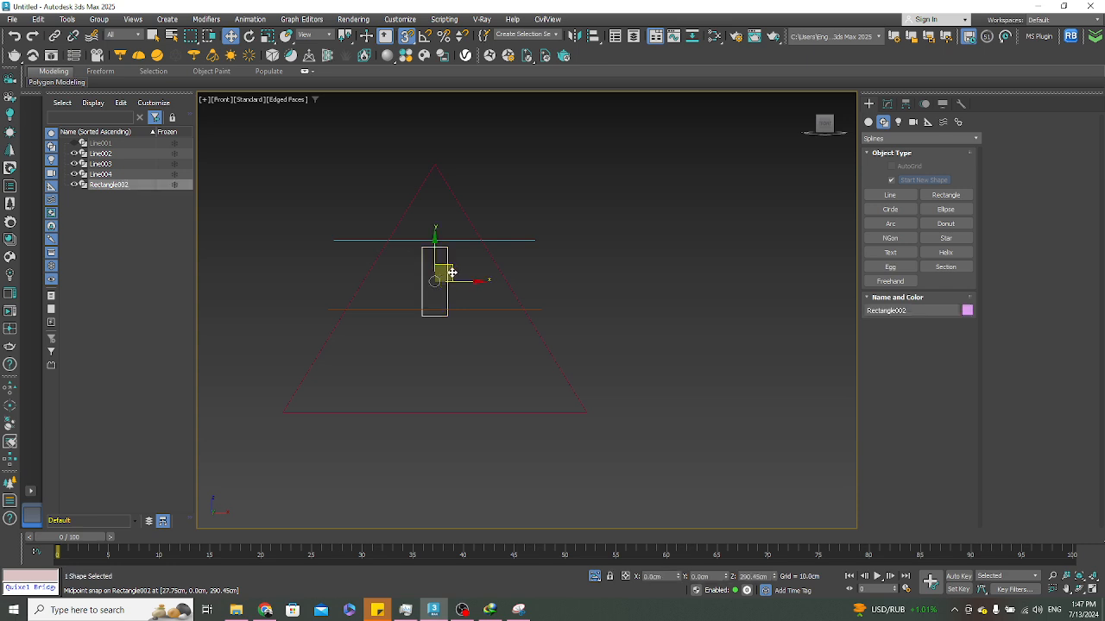
{"action": "key", "text": "Delete"}
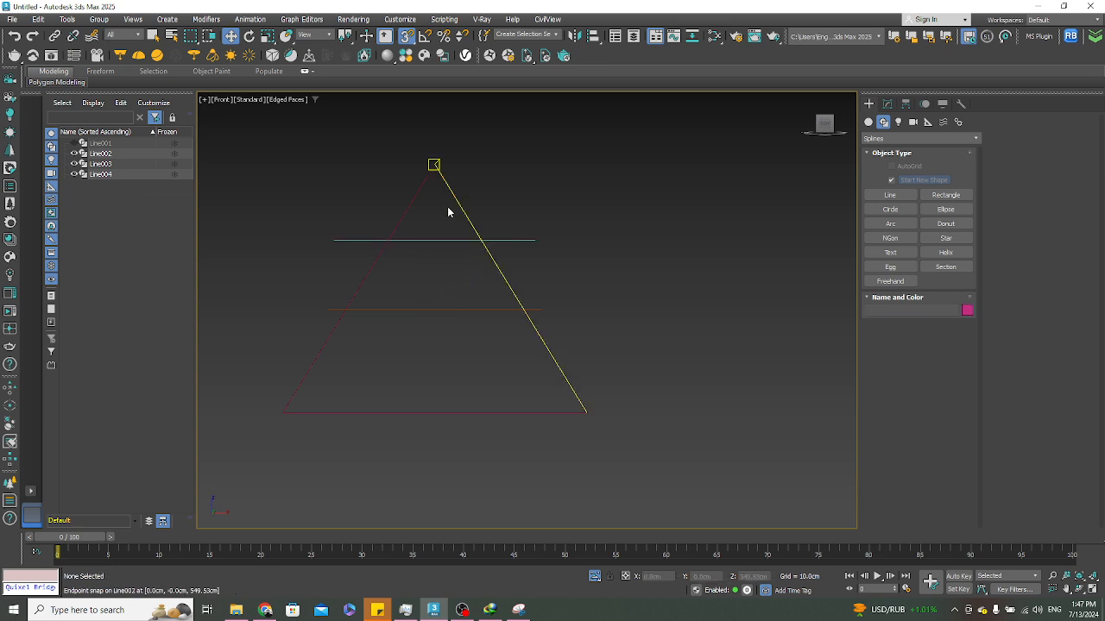
{"action": "middle_click_drag", "start_coordinate": [472, 218], "coordinate": [479, 201]}
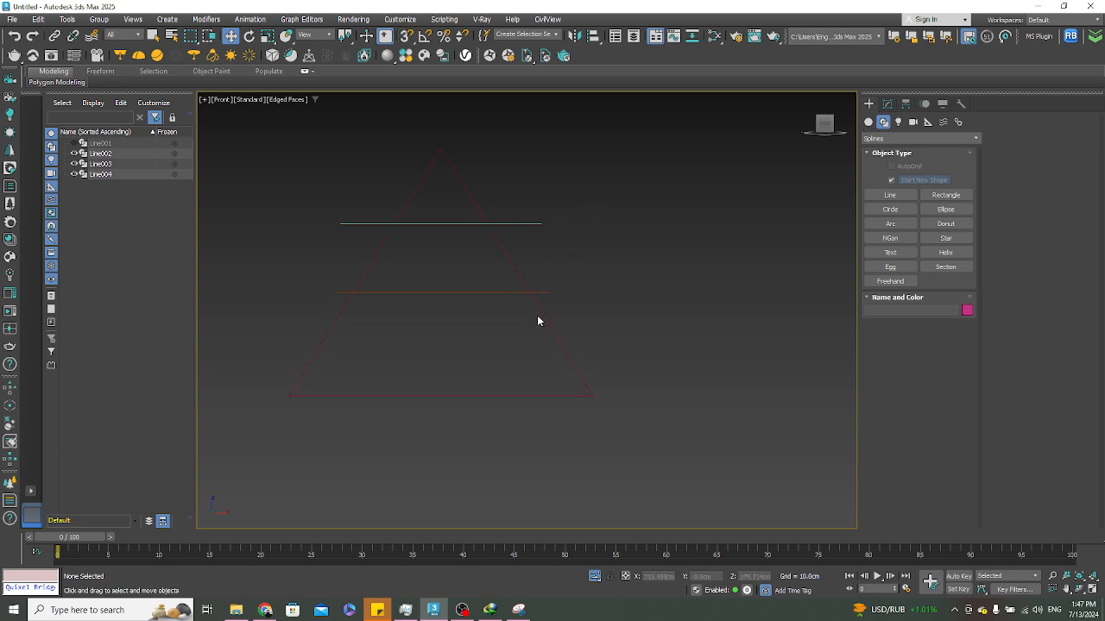
{"action": "middle_click_drag", "start_coordinate": [512, 292], "coordinate": [557, 281]}
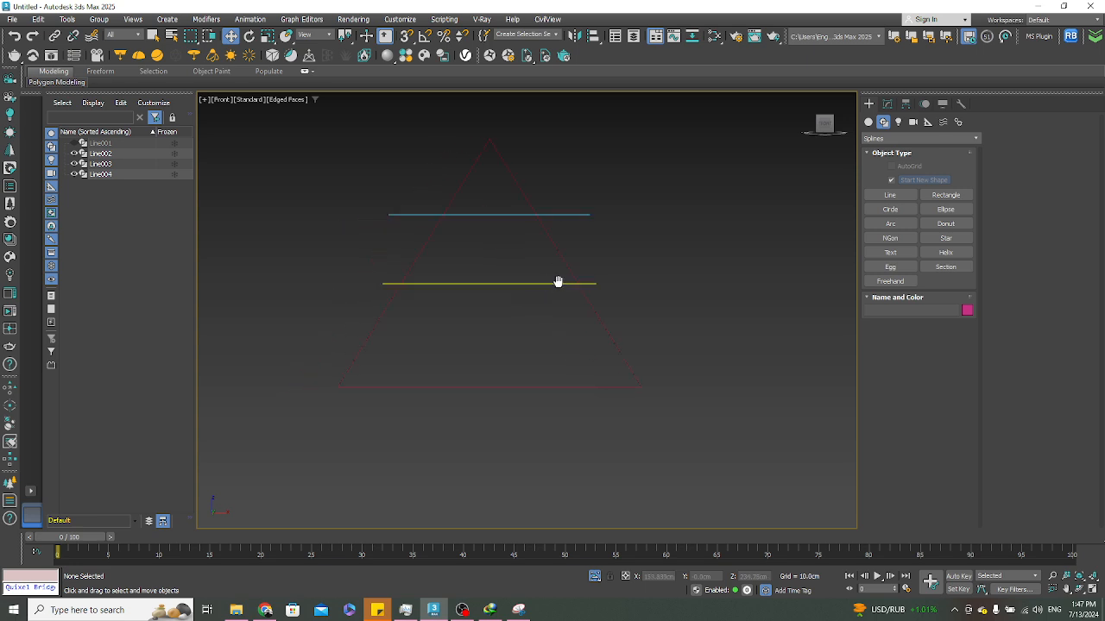
Following the browser's reference photo, draw a vertical centre line from the triangle's base midpoint to the upper horizontal line's midpoint
{"action": "left_click", "coordinate": [886, 199]}
{"action": "scroll", "coordinate": [492, 287], "scroll_direction": "up", "scroll_amount": 2}
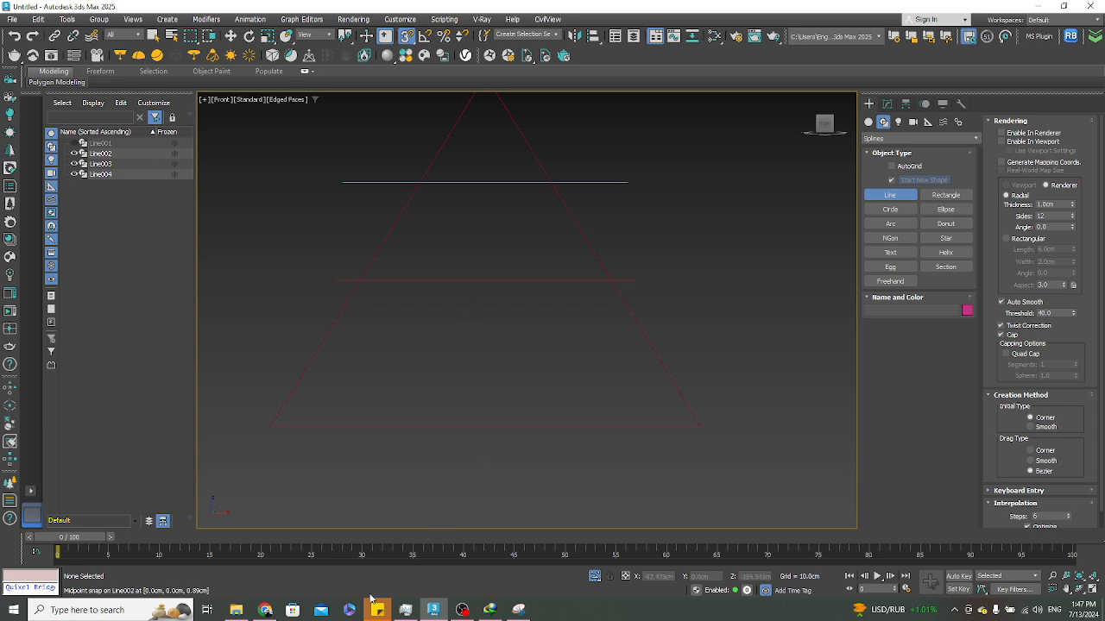
{"action": "mouse_move", "coordinate": [265, 610]}
{"action": "left_click", "coordinate": [269, 566]}
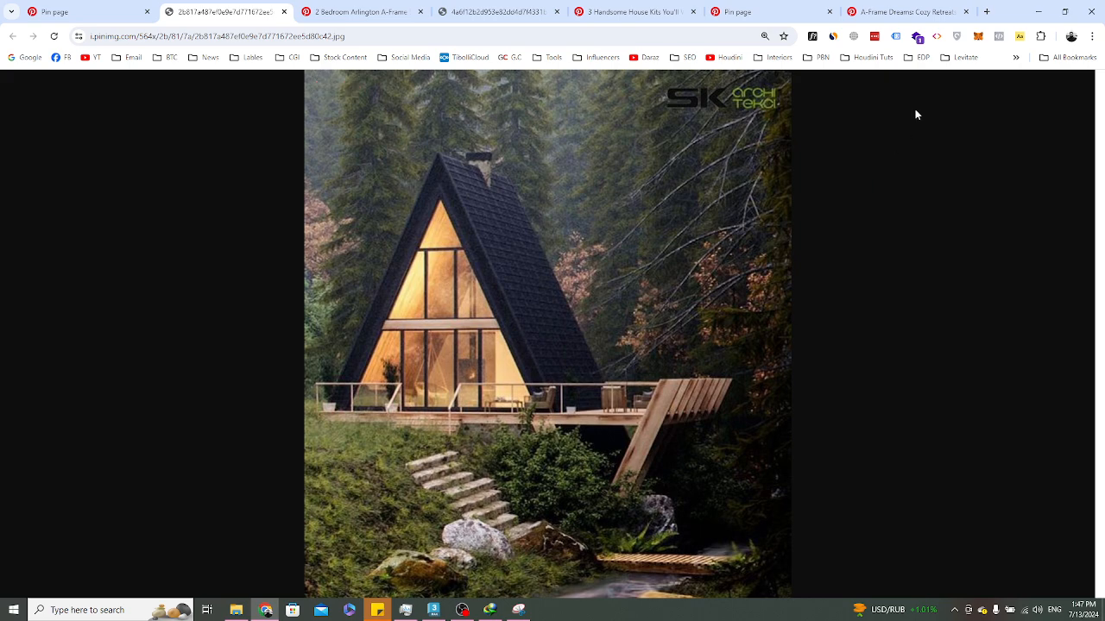
{"action": "left_click", "coordinate": [1040, 16]}
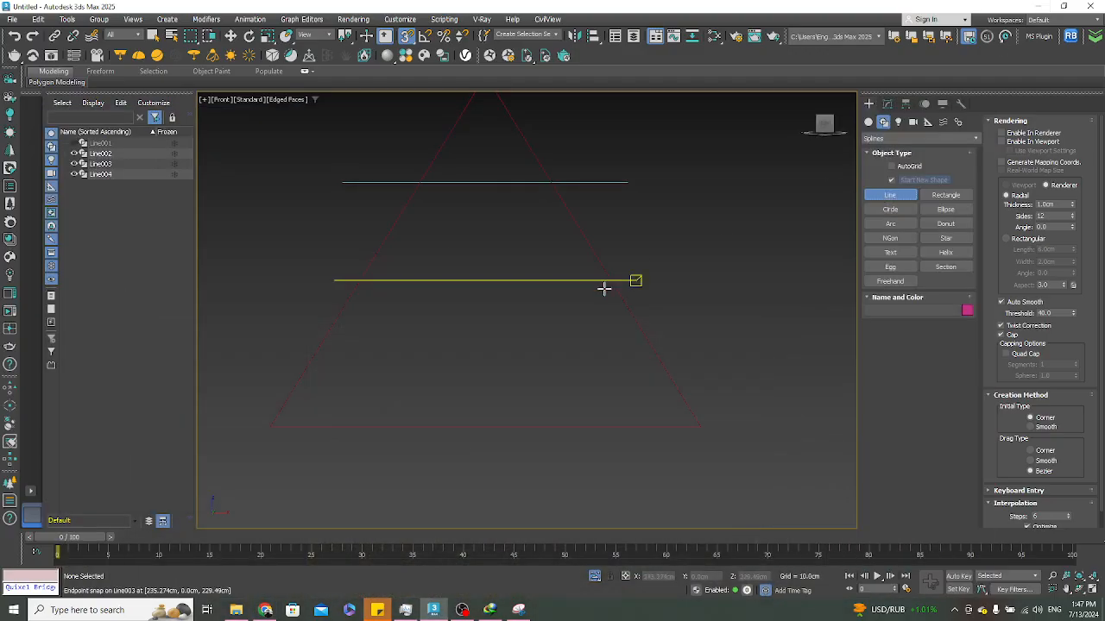
{"action": "left_click", "coordinate": [484, 281]}
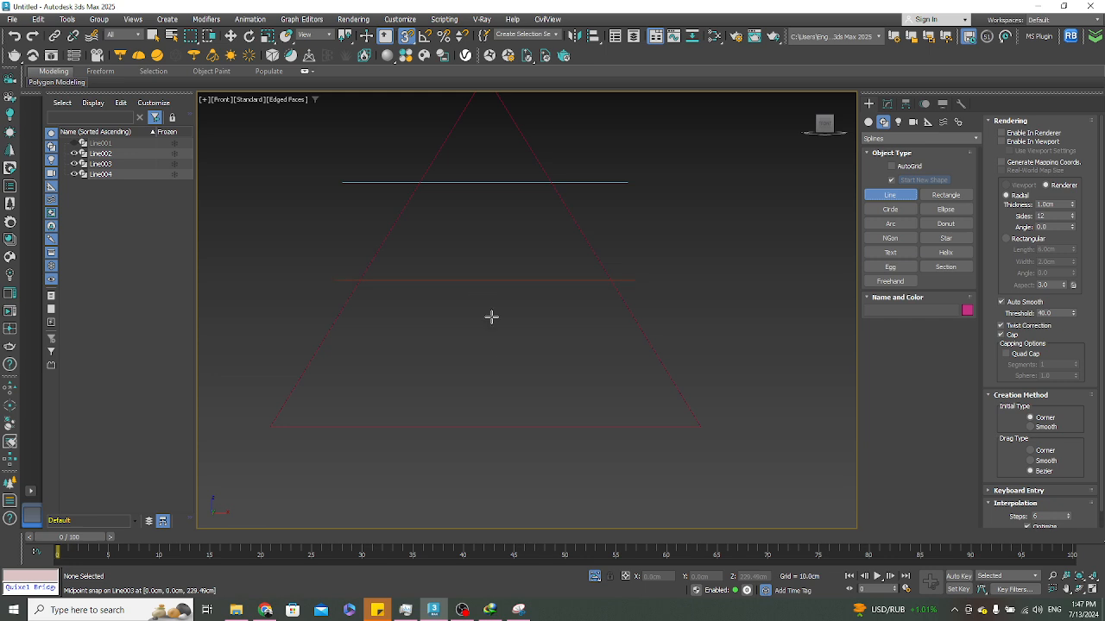
{"action": "left_click", "coordinate": [485, 427]}
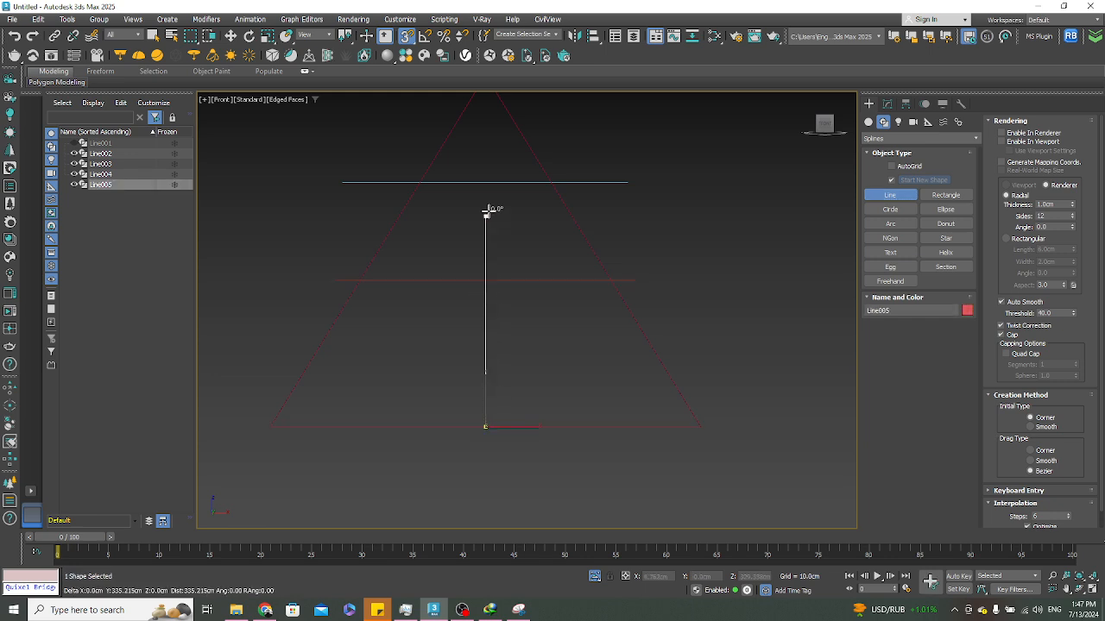
{"action": "middle_click_drag", "start_coordinate": [491, 180], "coordinate": [477, 278]}
{"action": "left_click", "coordinate": [478, 278]}
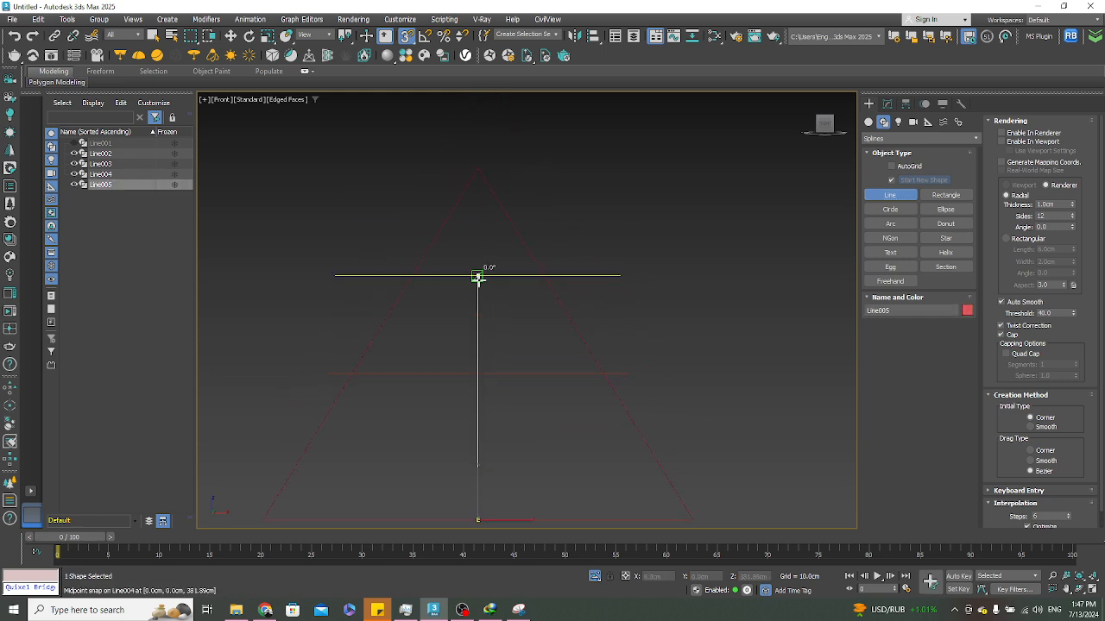
Check the window divisions in the browser's photo and draw a guide rectangle about 129 cm by 58 cm from the centre line's foot
{"action": "left_click", "coordinate": [266, 610]}
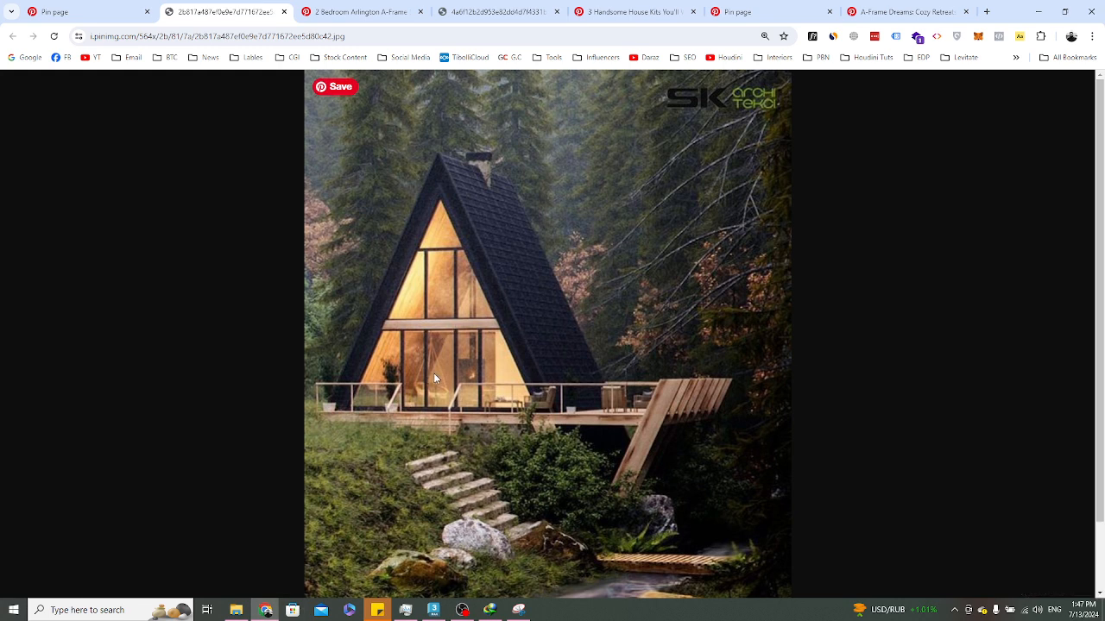
{"action": "scroll", "coordinate": [434, 375], "scroll_direction": "down", "scroll_amount": 1}
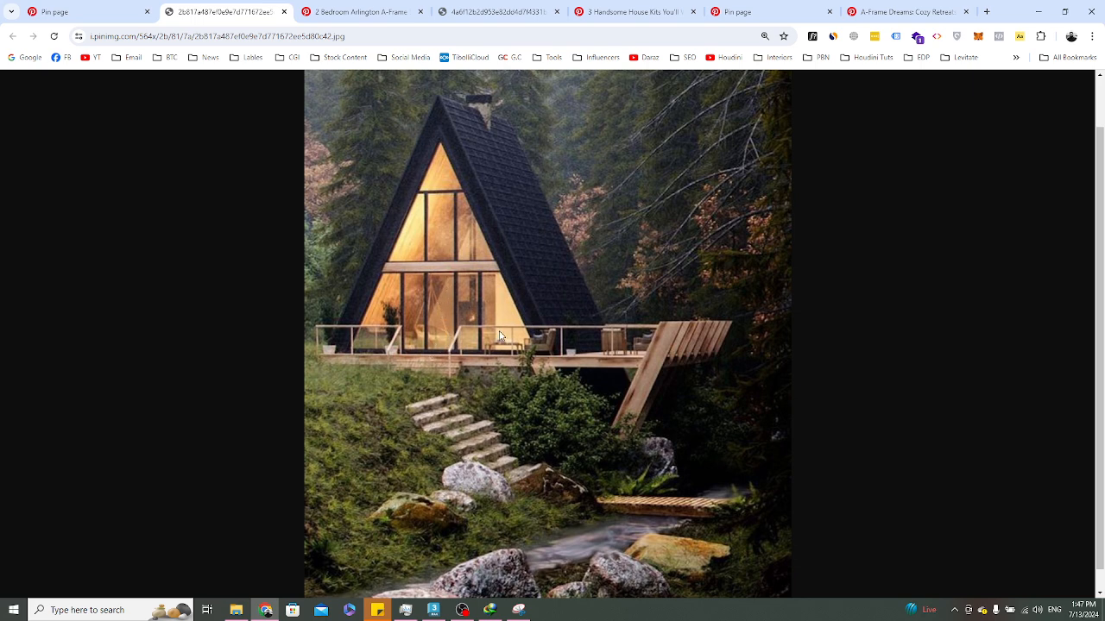
{"action": "left_click", "coordinate": [1038, 11]}
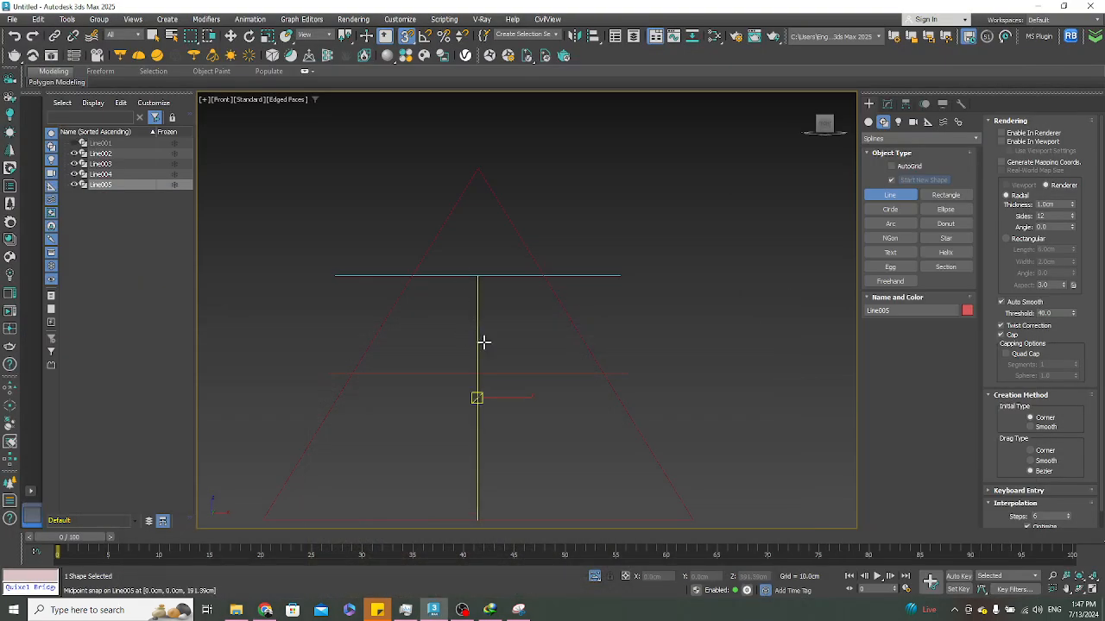
{"action": "middle_click_drag", "start_coordinate": [483, 340], "coordinate": [550, 188]}
{"action": "key", "text": "w"}
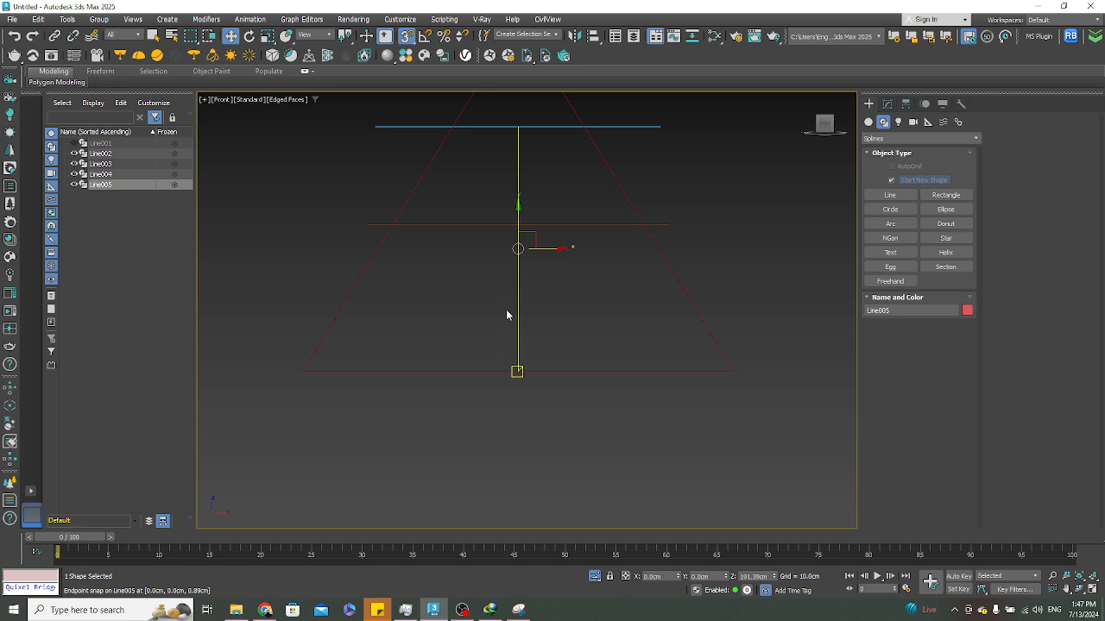
{"action": "middle_click_drag", "start_coordinate": [525, 304], "coordinate": [483, 364]}
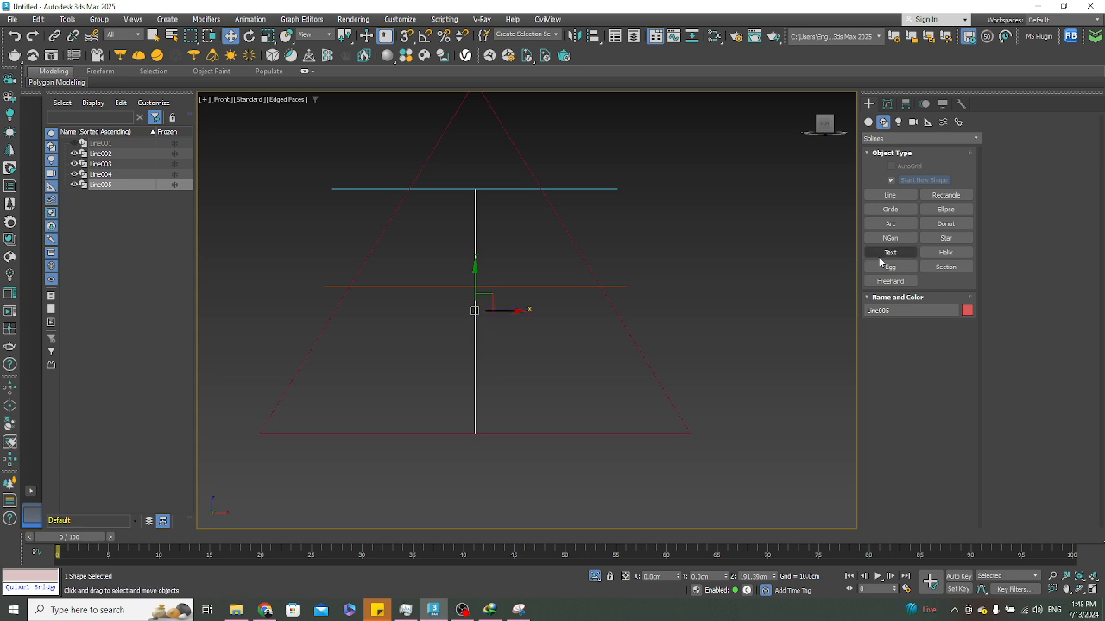
{"action": "left_click", "coordinate": [929, 198]}
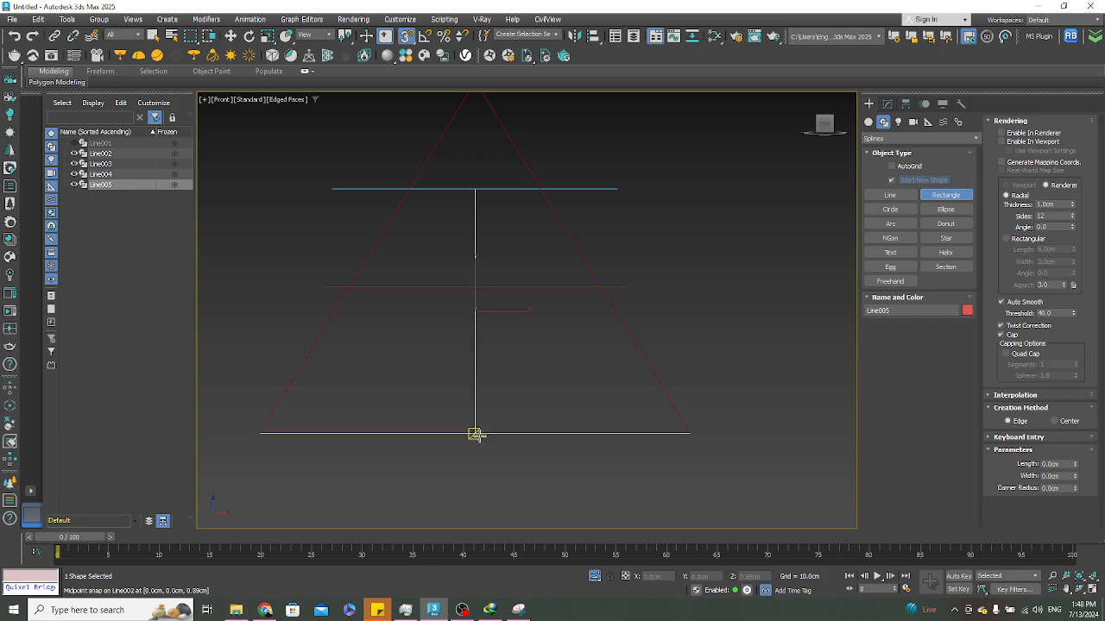
{"action": "left_click_drag", "start_coordinate": [475, 433], "coordinate": [514, 353]}
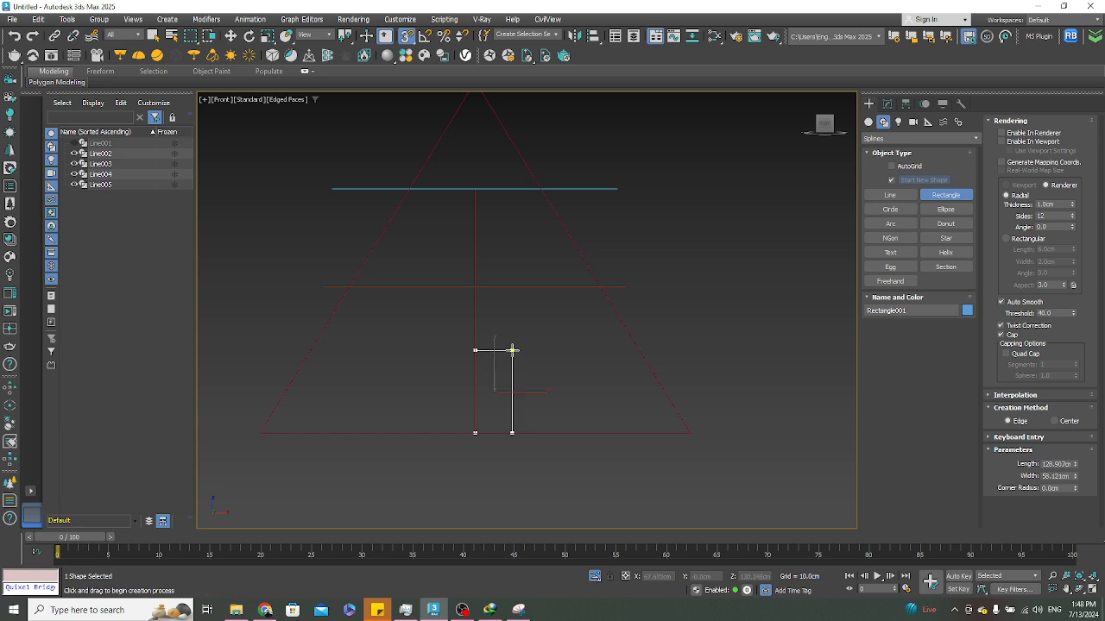
{"action": "left_click", "coordinate": [266, 611]}
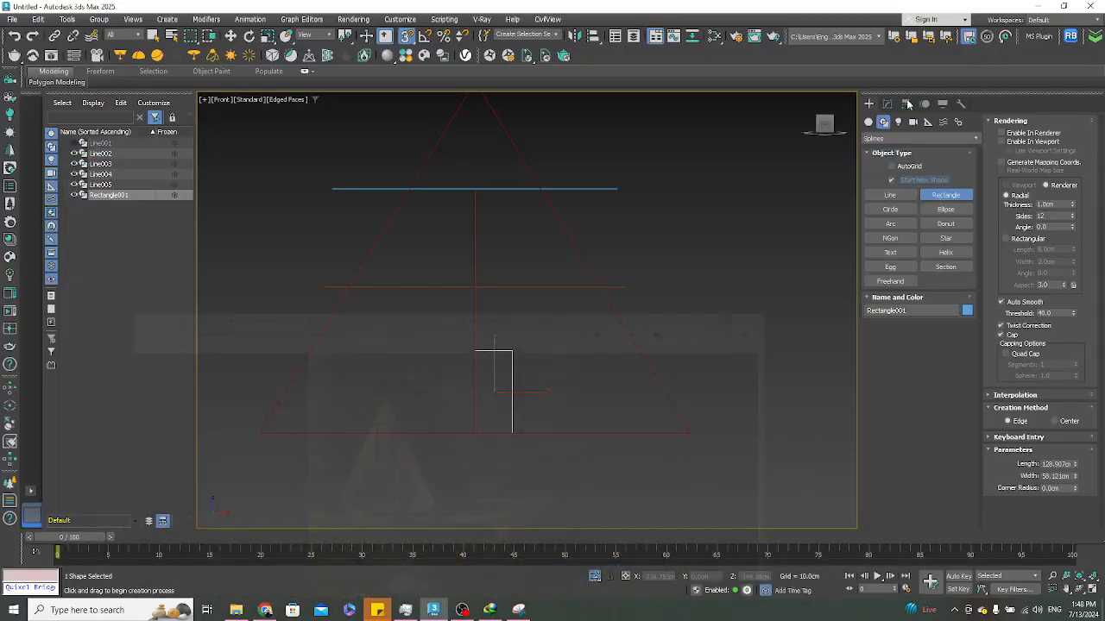
Recheck the browser's reference photo and set the guide rectangle's length to 6.5' and width to 1.75'
{"action": "left_click", "coordinate": [1038, 12]}
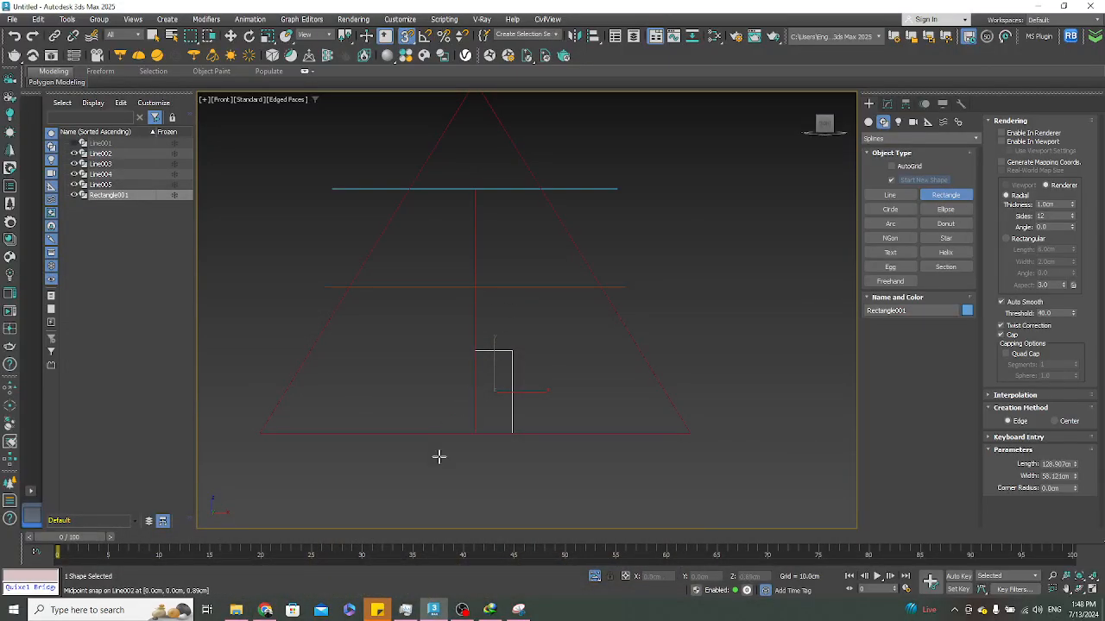
{"action": "left_click", "coordinate": [265, 610]}
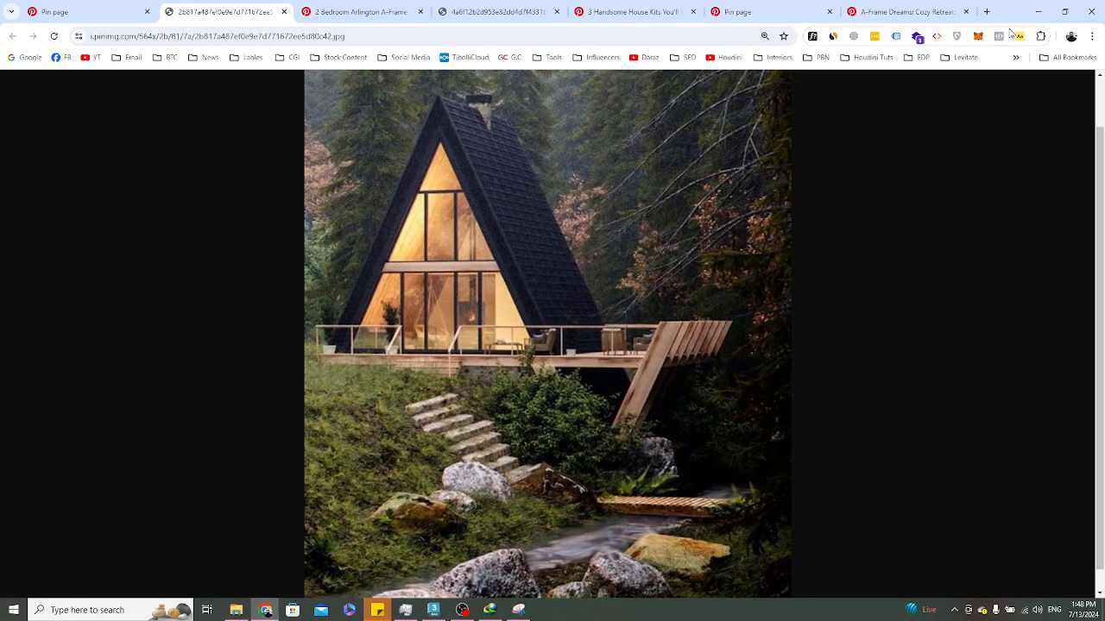
{"action": "left_click", "coordinate": [1041, 10]}
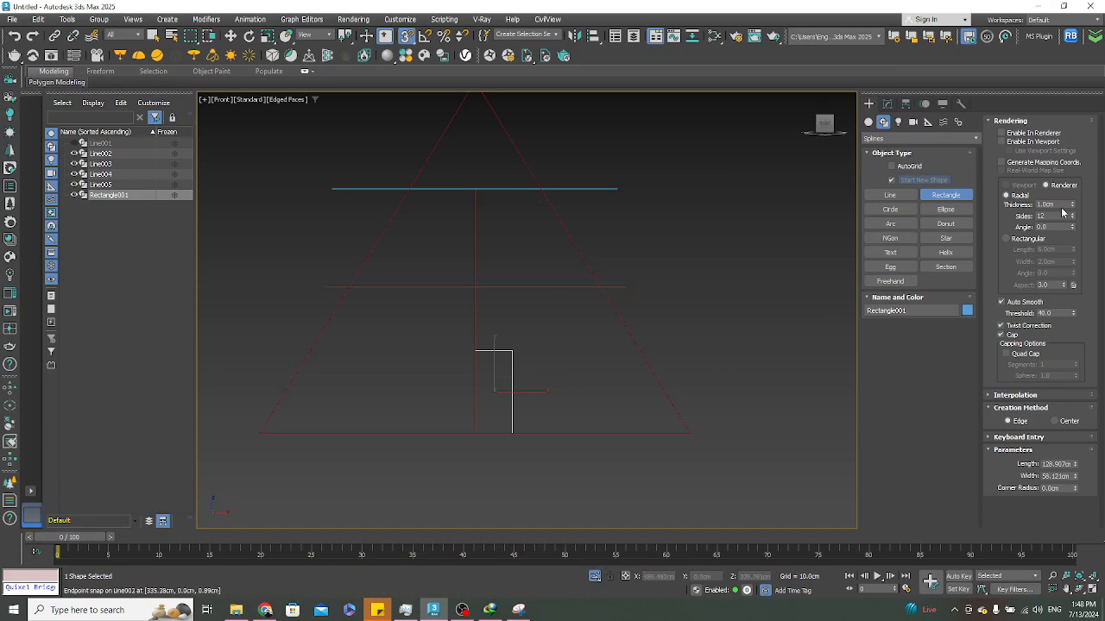
{"action": "left_click", "coordinate": [888, 104]}
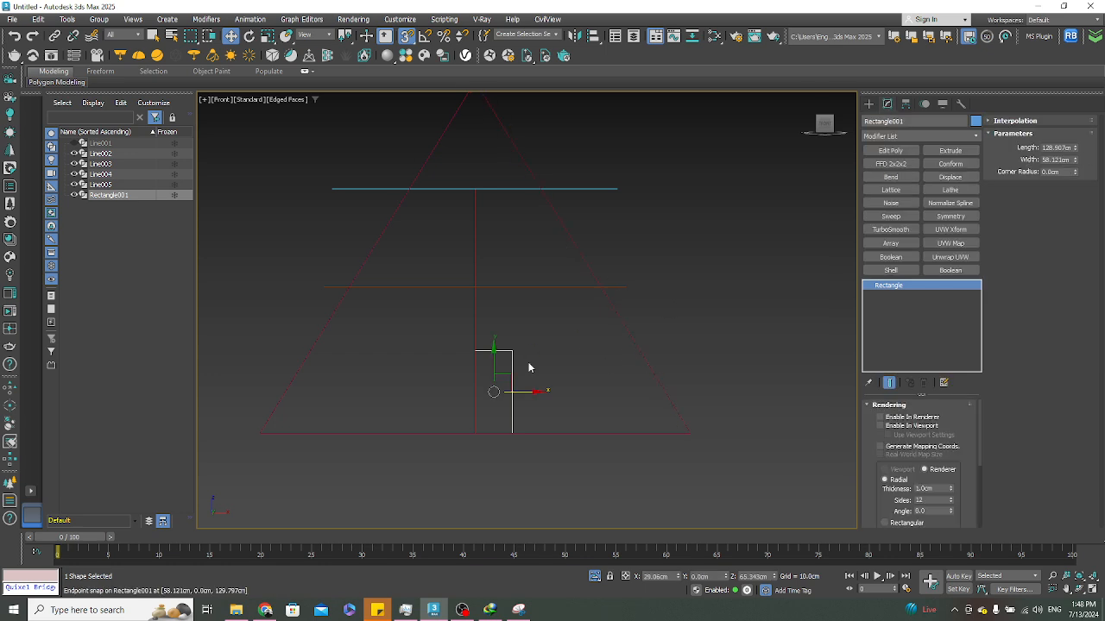
{"action": "mouse_move", "coordinate": [1074, 150]}
{"action": "left_mouse_down"}
{"action": "mouse_move", "coordinate": [1075, 138]}
{"action": "mouse_move", "coordinate": [1075, 149]}
{"action": "left_mouse_up"}
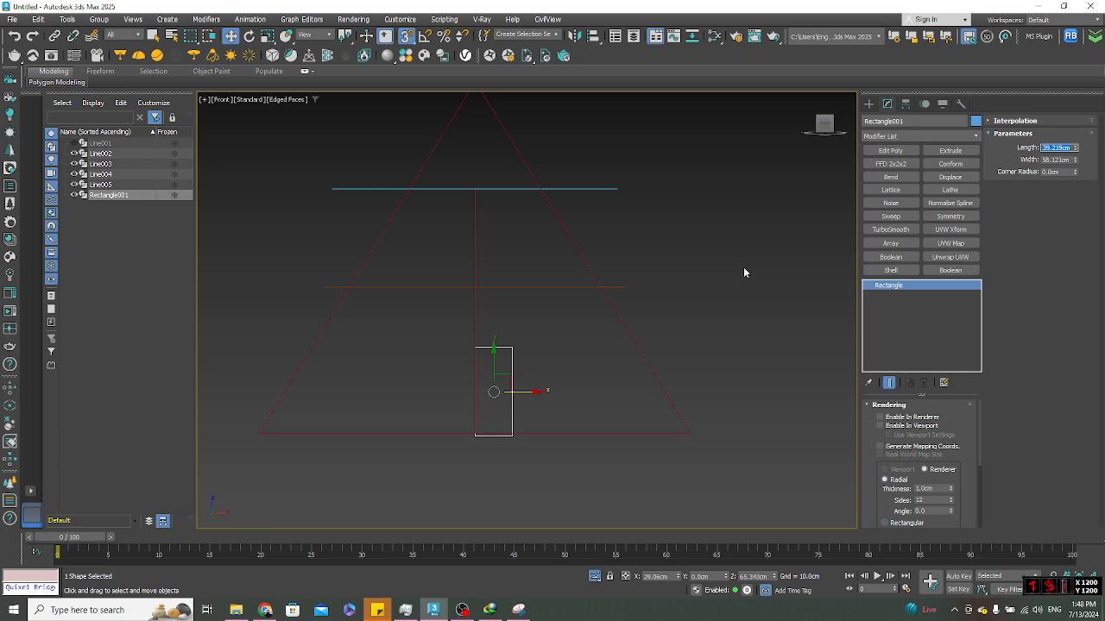
{"action": "type", "text": "6.5"}
{"action": "key", "text": "Return"}
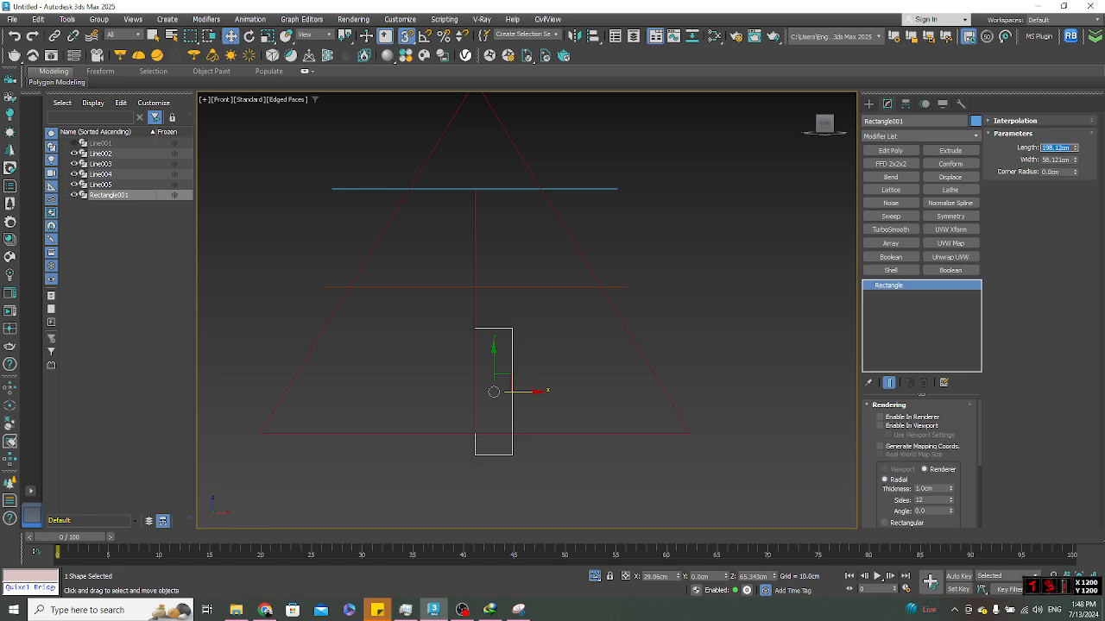
{"action": "key", "text": "Tab"}
{"action": "type", "text": "1.75'"}
{"action": "key", "text": "Return"}
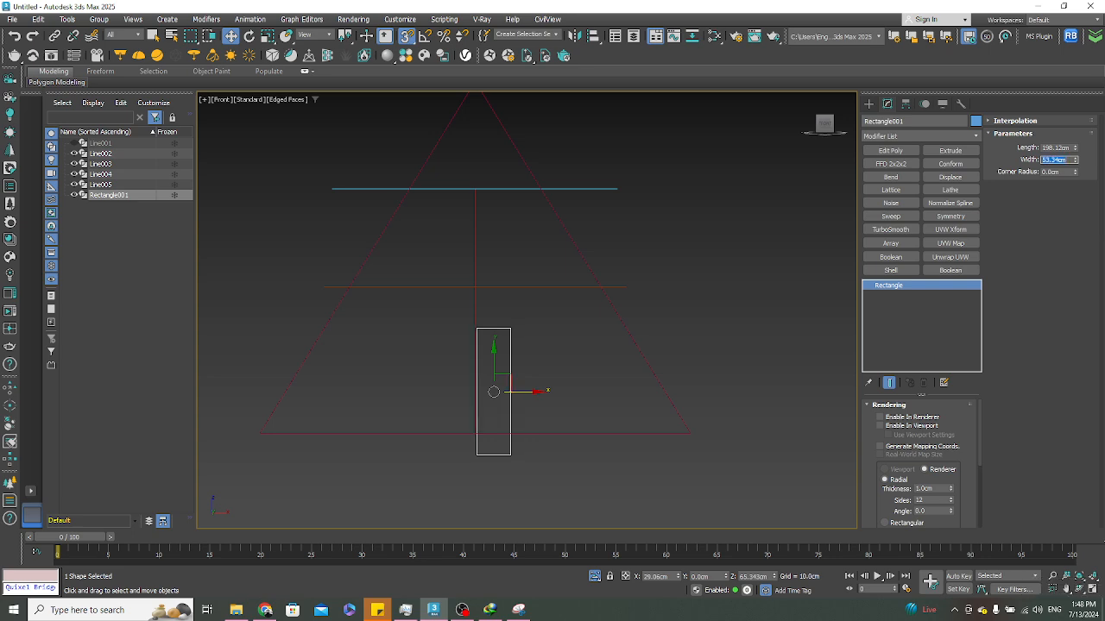
Snap the resized guide rectangle's lower inner corner to the foot of the vertical centre line
{"action": "scroll", "coordinate": [479, 388], "scroll_direction": "up", "scroll_amount": 3}
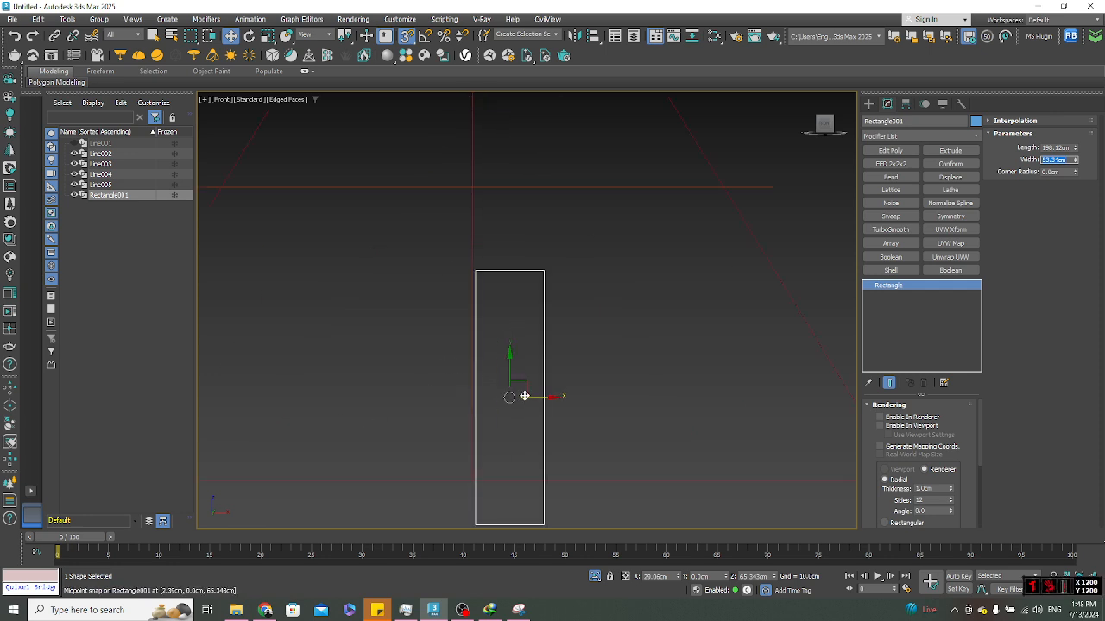
{"action": "left_click_drag", "start_coordinate": [525, 379], "coordinate": [478, 476]}
{"action": "scroll", "coordinate": [619, 357], "scroll_direction": "down", "scroll_amount": 2}
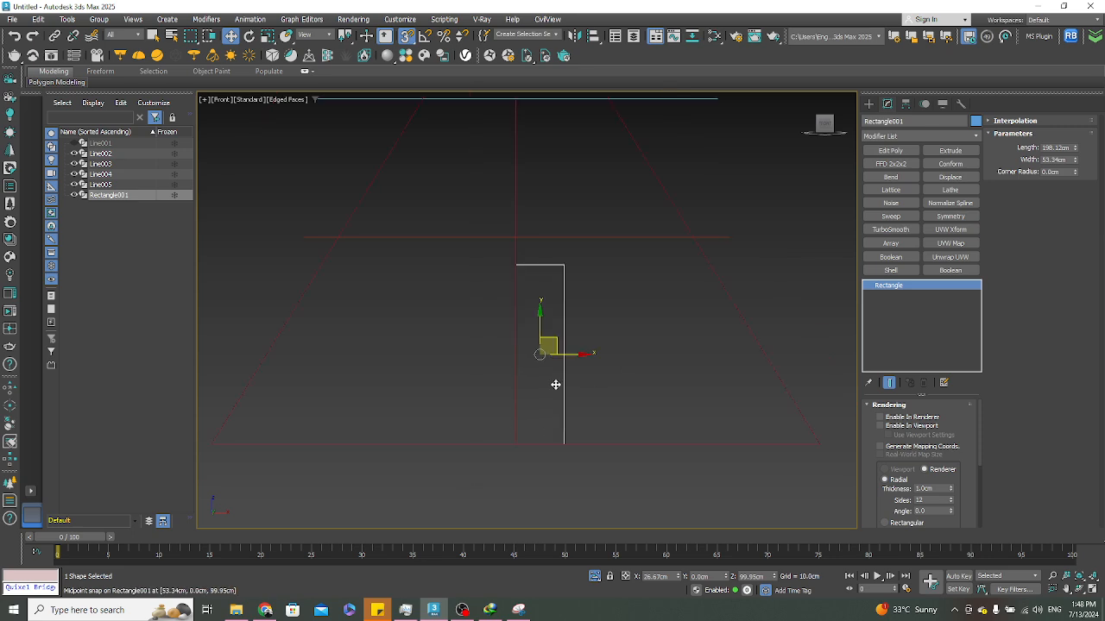
{"action": "middle_click_drag", "start_coordinate": [557, 385], "coordinate": [614, 398]}
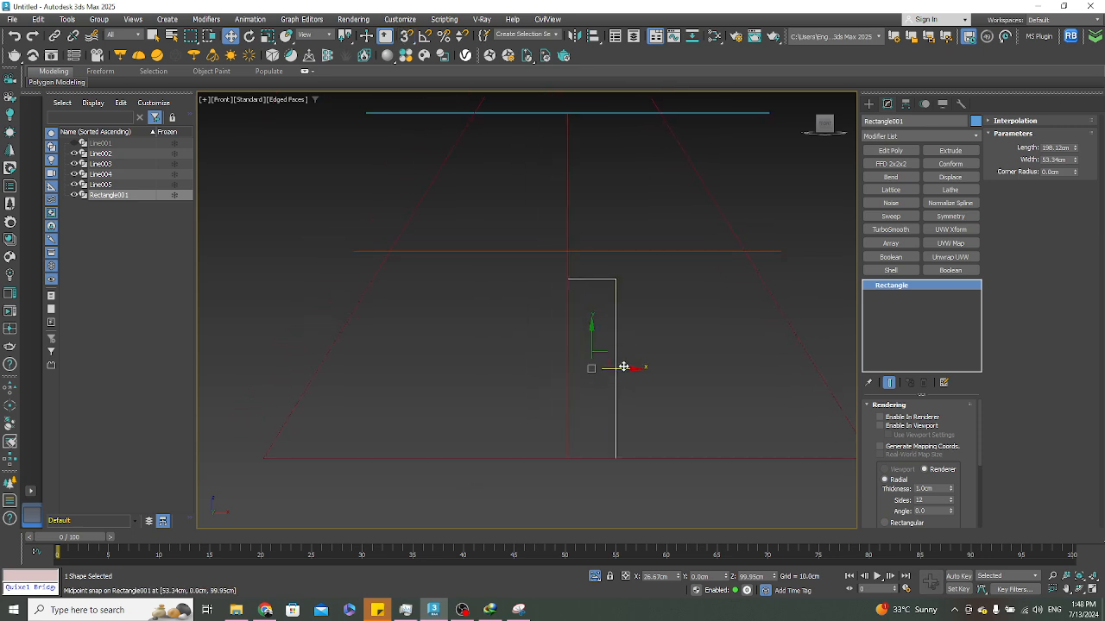
Make one copy of the guide rectangle and snap it against the other side of the centre line
{"action": "mouse_move", "coordinate": [625, 369]}
{"action": "left_mouse_down", "text": "shift"}
{"action": "mouse_move", "coordinate": [553, 368]}
{"action": "mouse_move", "coordinate": [568, 368]}
{"action": "left_mouse_up", "text": "shift"}
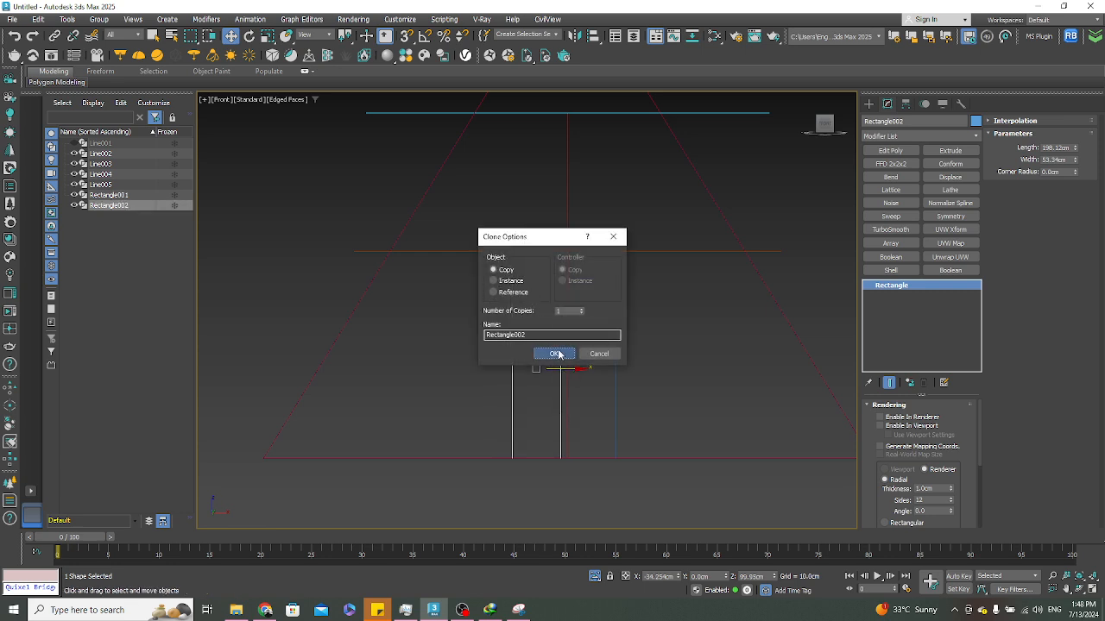
{"action": "left_click", "coordinate": [553, 354]}
{"action": "key", "text": "s"}
{"action": "left_click_drag", "start_coordinate": [561, 454], "coordinate": [562, 448]}
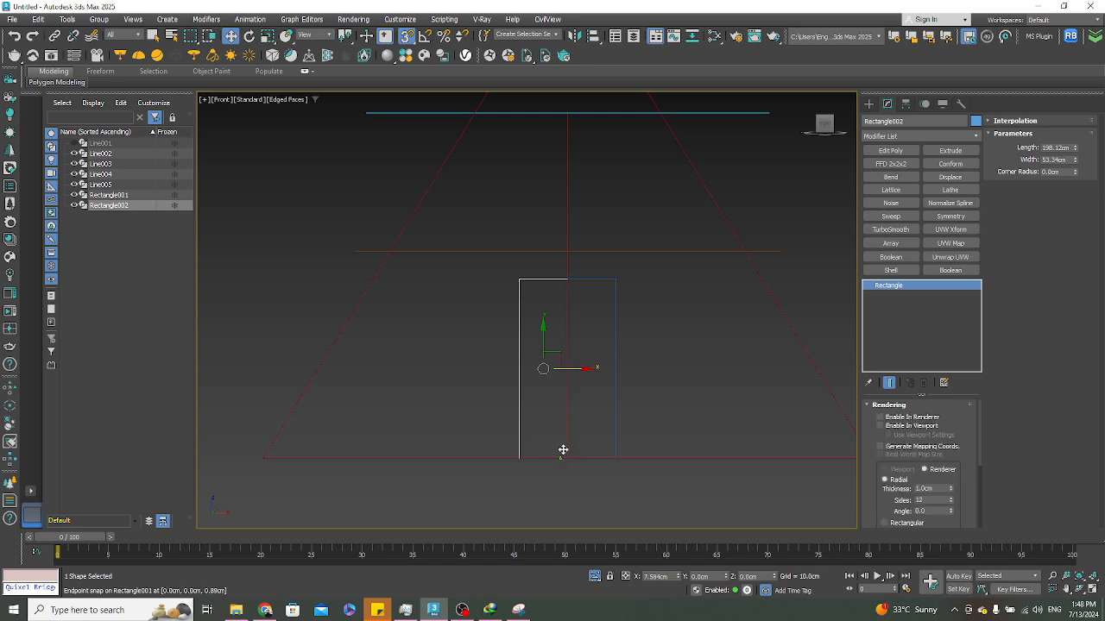
{"action": "left_click", "coordinate": [461, 371]}
Compare the two guide rectangles and horizontal lines with the window divisions in the browser's reference photo
{"action": "scroll", "coordinate": [515, 371], "scroll_direction": "down", "scroll_amount": 3}
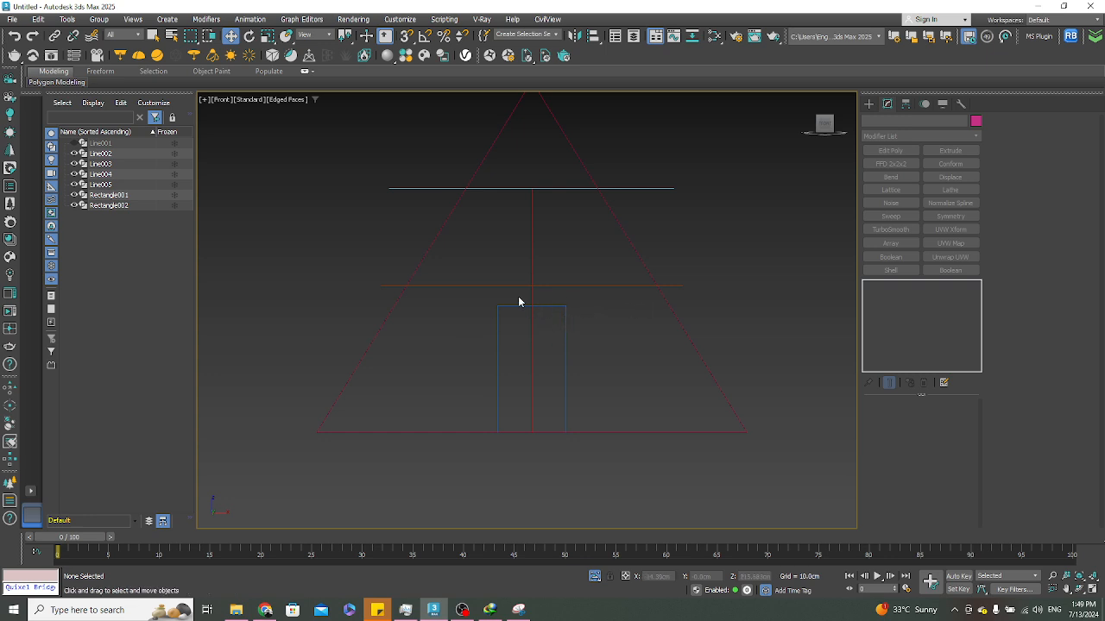
{"action": "scroll", "coordinate": [542, 328], "scroll_direction": "up", "scroll_amount": 2}
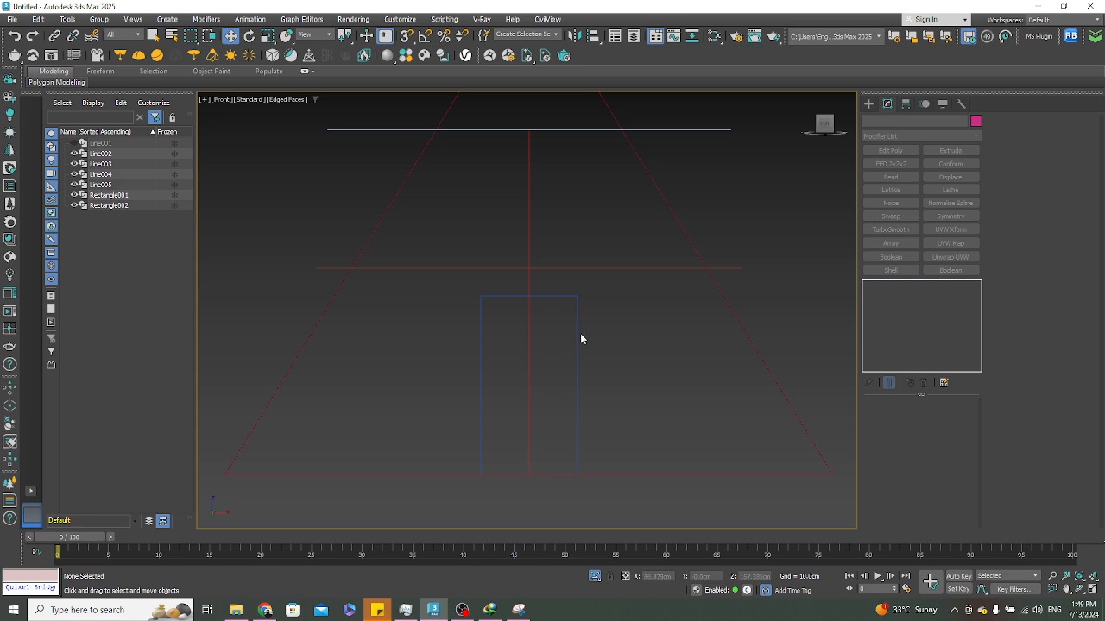
{"action": "scroll", "coordinate": [581, 334], "scroll_direction": "up", "scroll_amount": 2}
{"action": "scroll", "coordinate": [563, 345], "scroll_direction": "down", "scroll_amount": 4}
{"action": "middle_click_drag", "start_coordinate": [585, 360], "coordinate": [586, 369]}
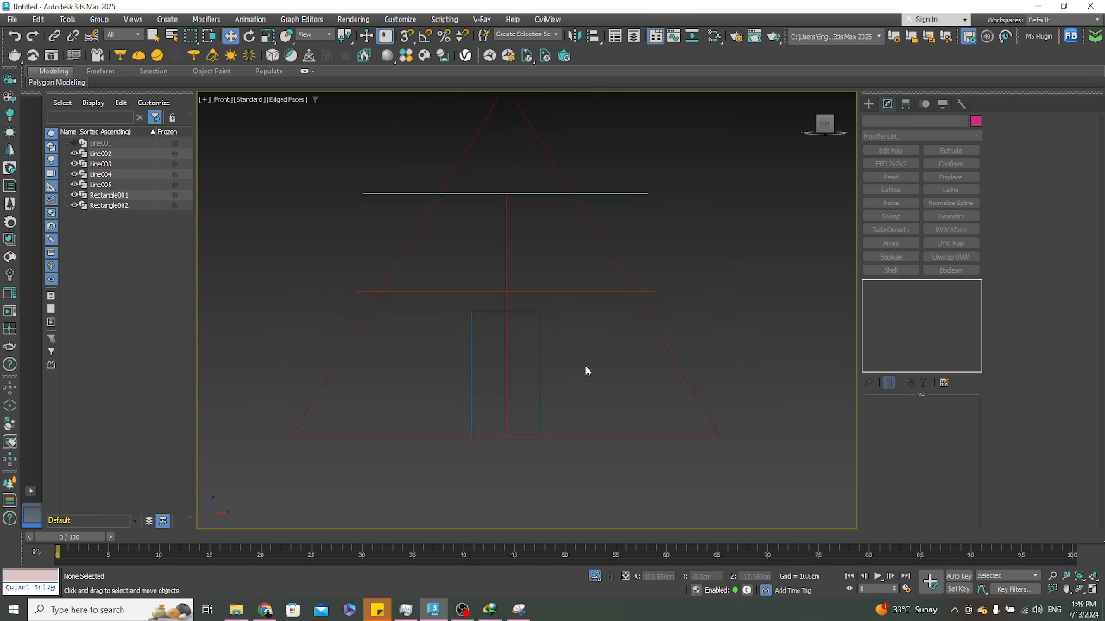
{"action": "left_click", "coordinate": [265, 610]}
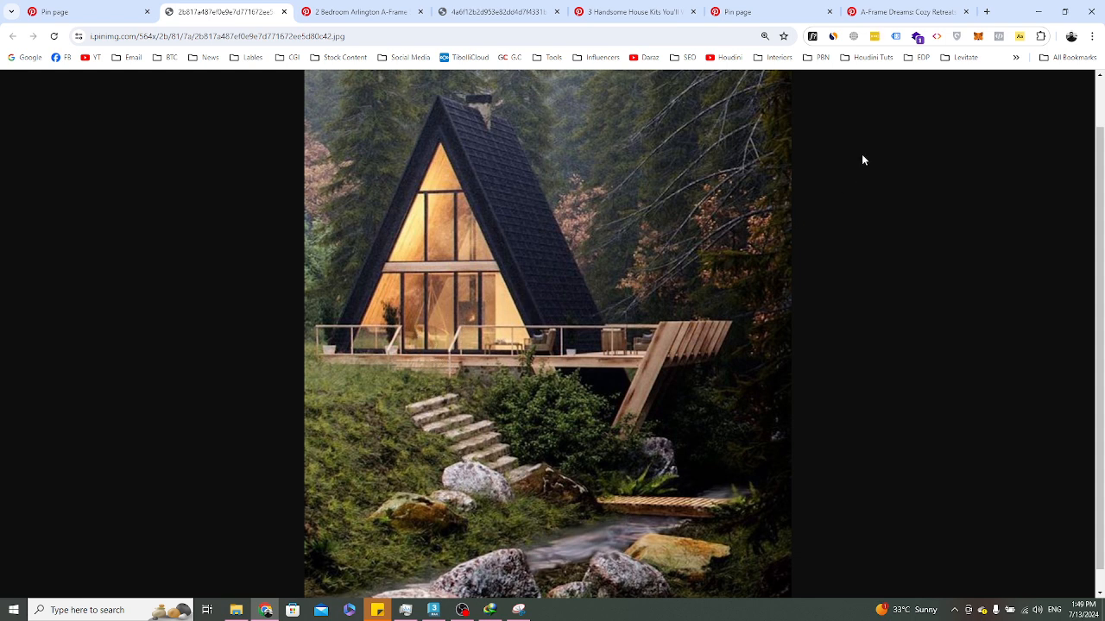
{"action": "left_click", "coordinate": [1045, 15]}
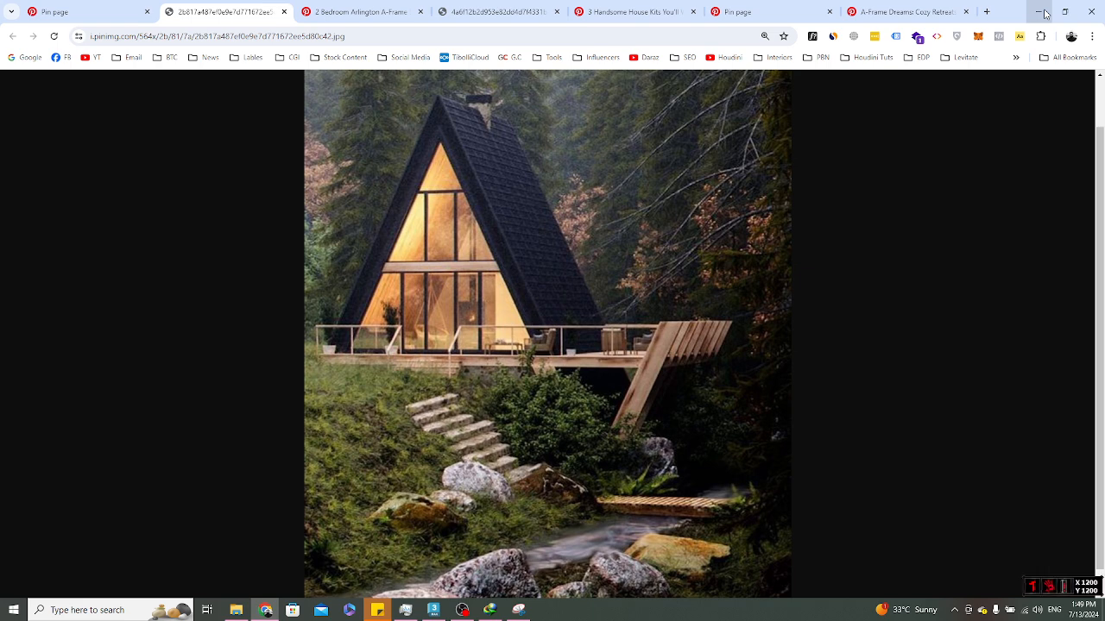
{"action": "left_click", "coordinate": [1044, 13]}
Delete the vertical centre line and both guide rectangles from the triangle
{"action": "left_click", "coordinate": [584, 358]}
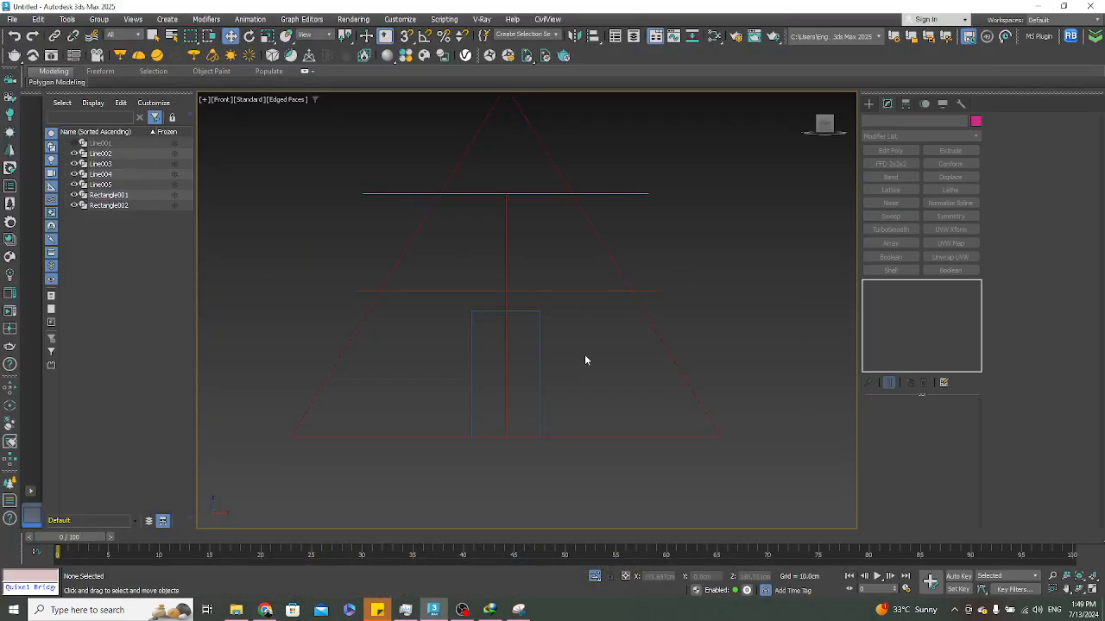
{"action": "left_click_drag", "start_coordinate": [584, 366], "coordinate": [450, 372]}
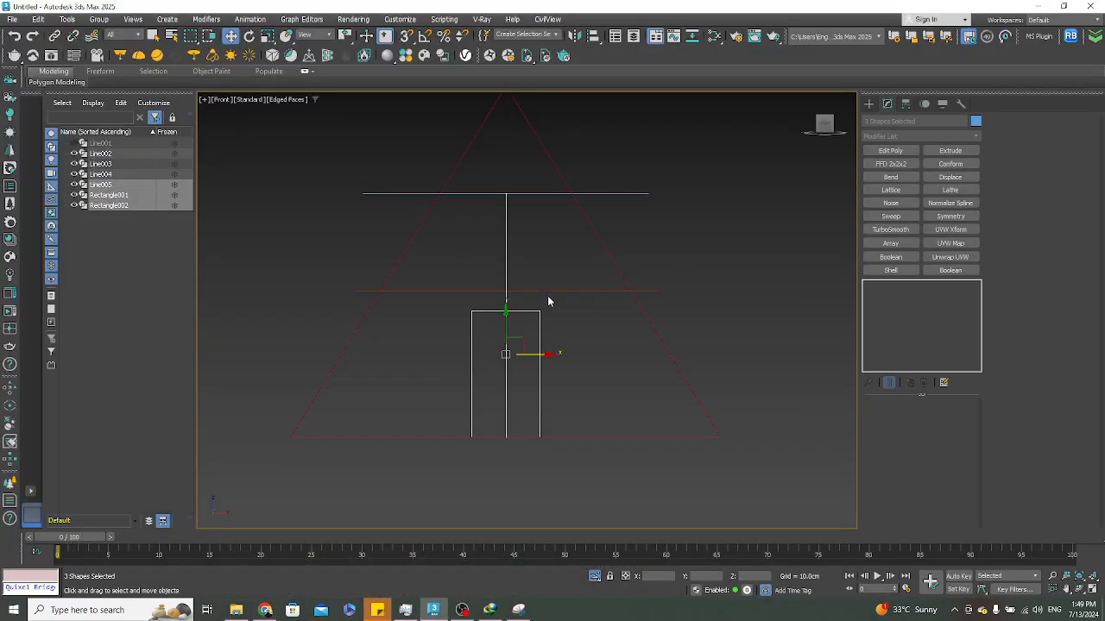
{"action": "left_click", "coordinate": [527, 228]}
{"action": "left_click", "coordinate": [505, 240]}
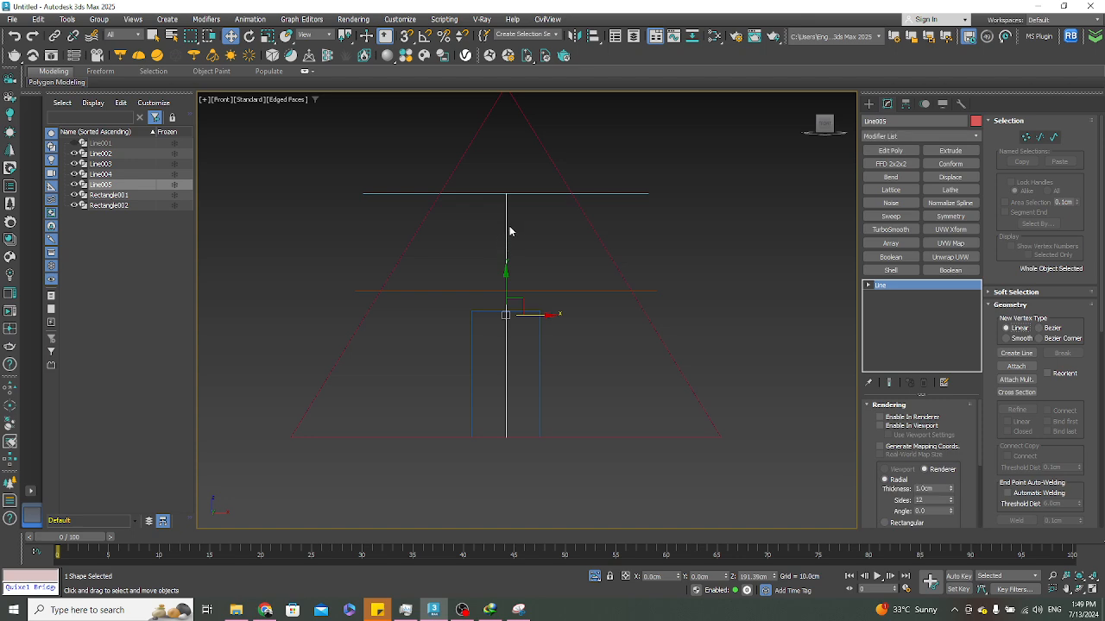
{"action": "key", "text": "Delete"}
{"action": "left_click_drag", "start_coordinate": [586, 356], "coordinate": [477, 368]}
{"action": "key", "text": "Delete"}
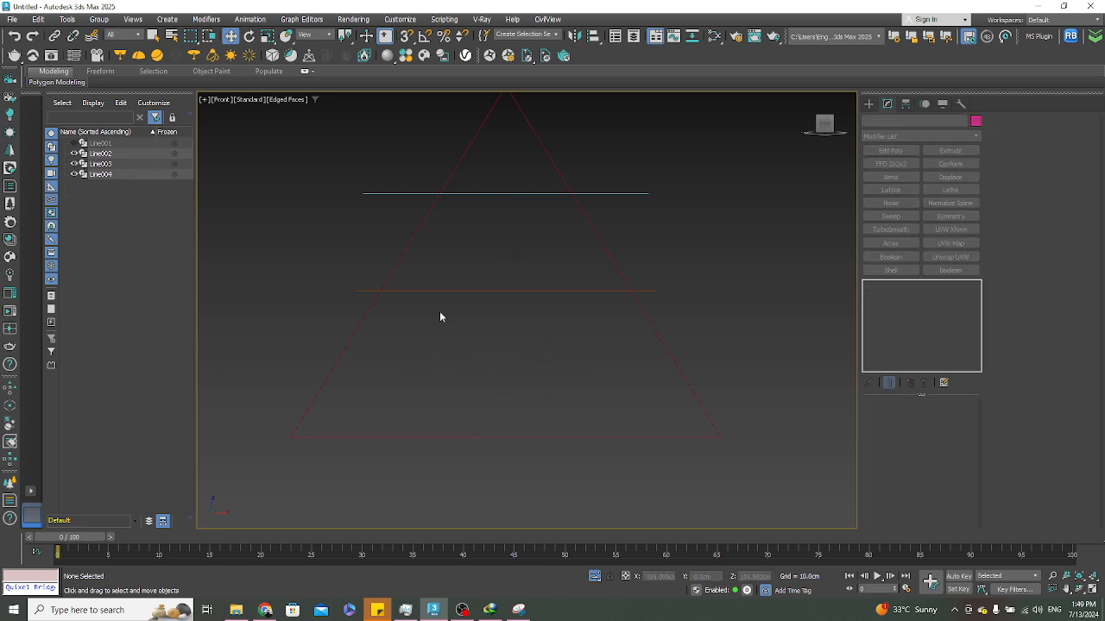
Make a copy of the lower horizontal line about 20 cm below the original
{"action": "left_click", "coordinate": [530, 290]}
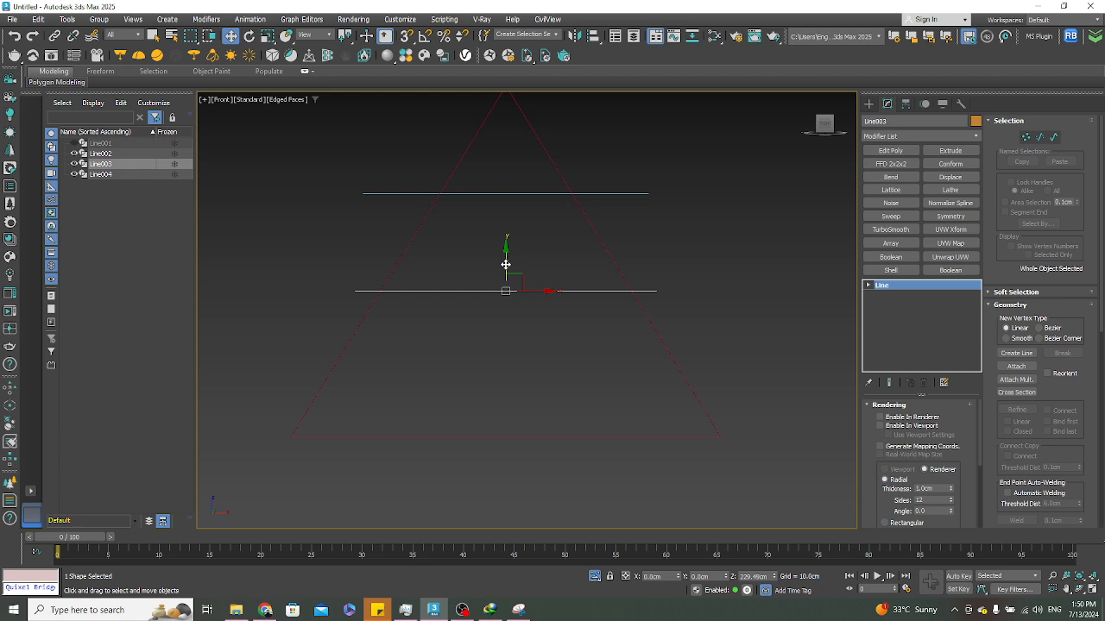
{"action": "left_click_drag", "start_coordinate": [506, 264], "coordinate": [506, 273], "text": "shift"}
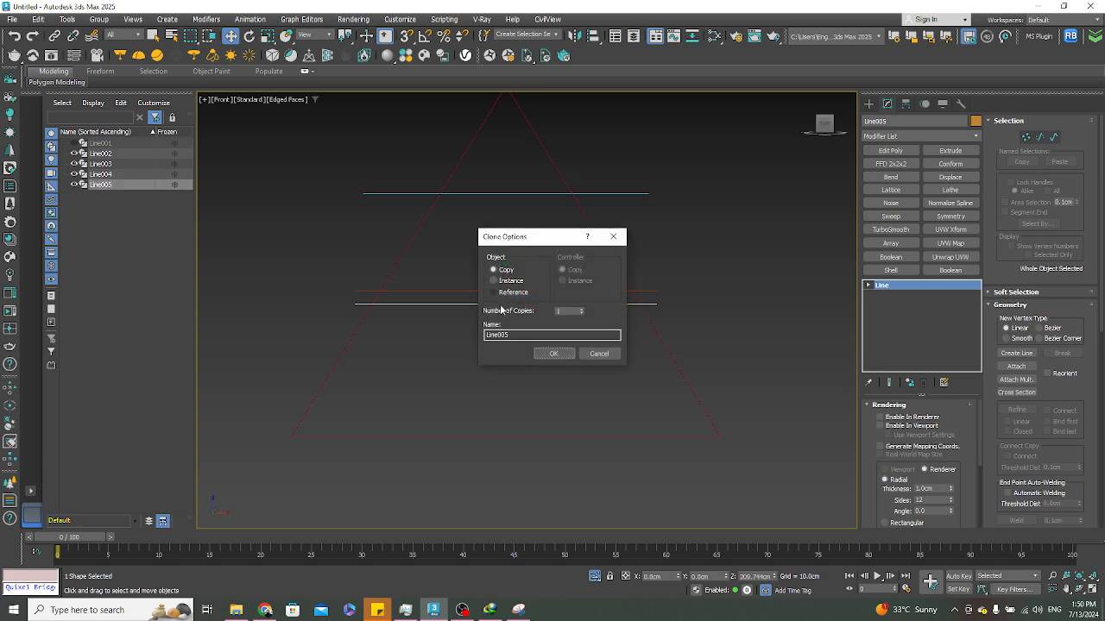
{"action": "left_click", "coordinate": [537, 352]}
Check the beam between the storeys in the browser's reference photo and delete the upper horizontal line
{"action": "left_click", "coordinate": [266, 610]}
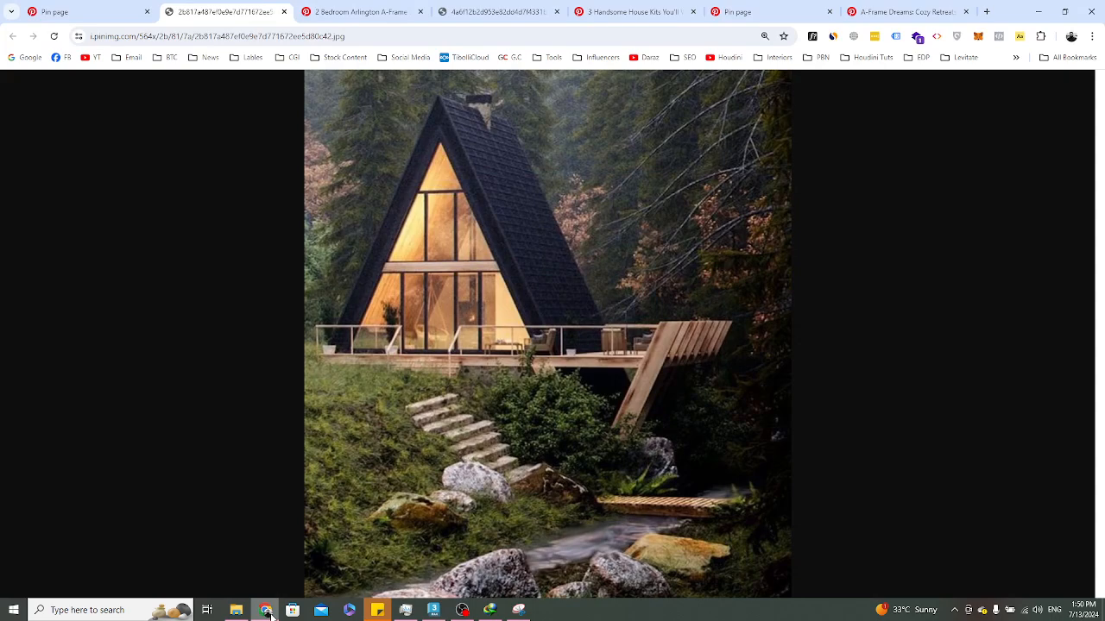
{"action": "left_click", "coordinate": [270, 614]}
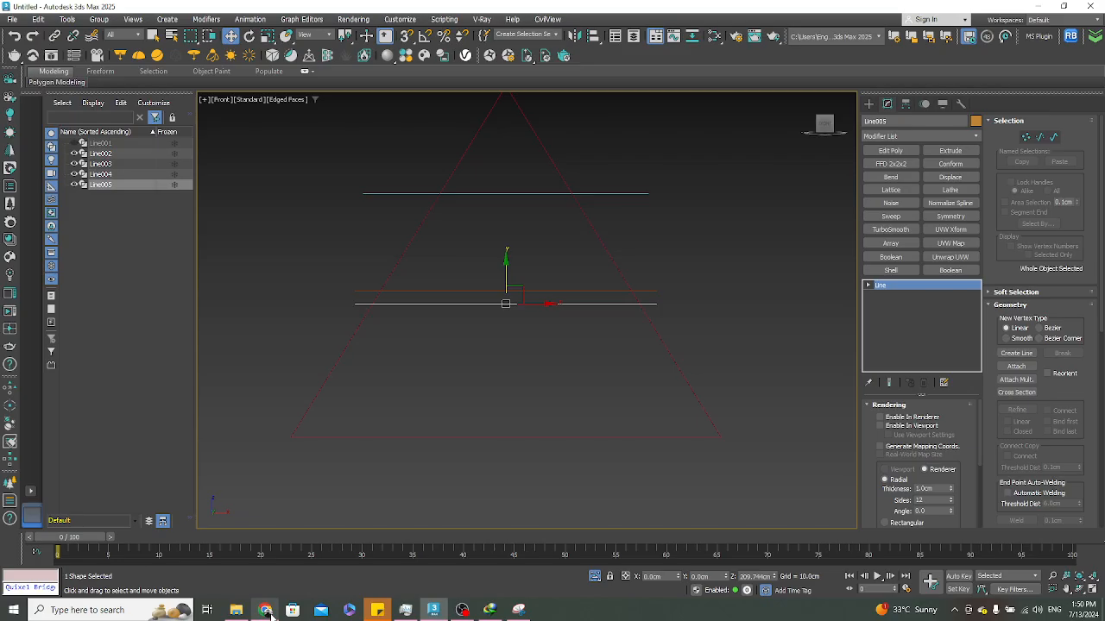
{"action": "left_click", "coordinate": [270, 613]}
{"action": "left_click", "coordinate": [270, 613]}
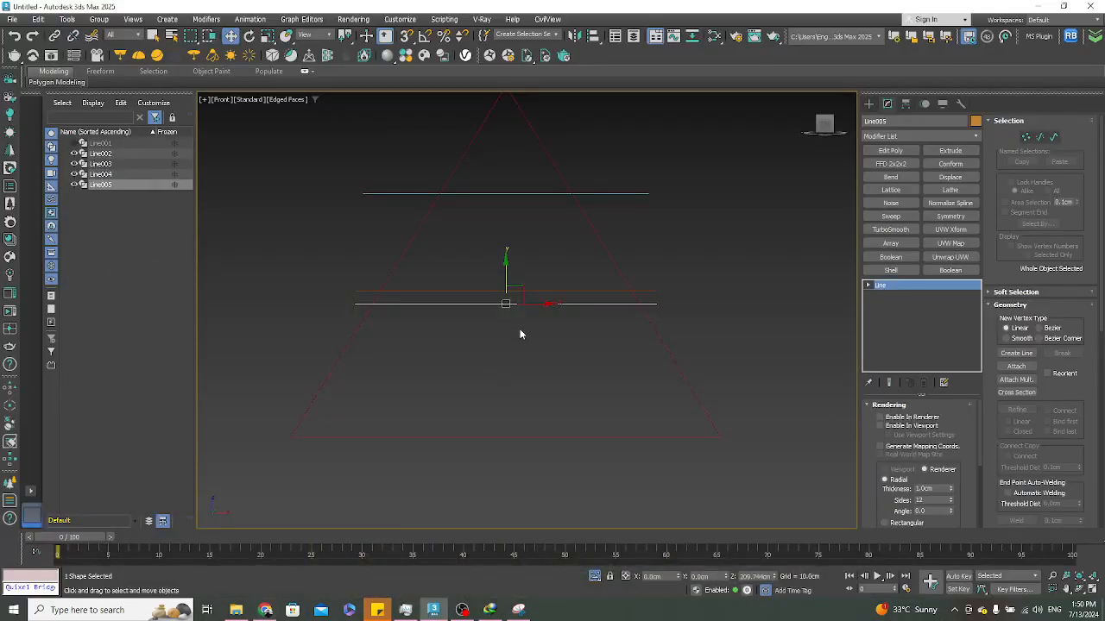
{"action": "left_click", "coordinate": [513, 193]}
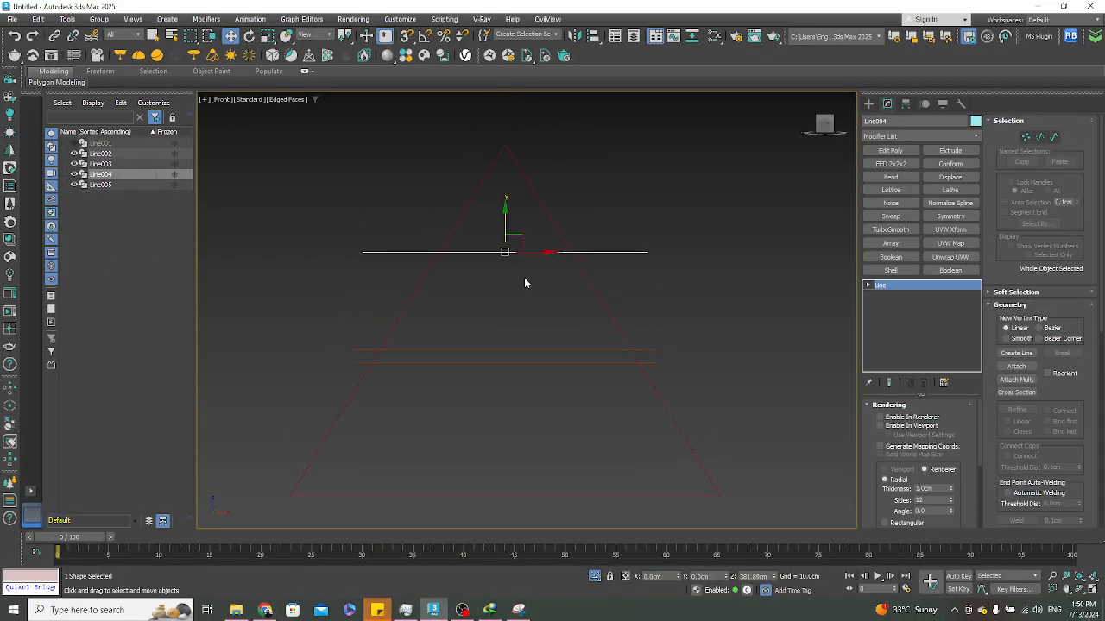
{"action": "key", "text": "Delete"}
Attach both remaining horizontal lines to the inner triangle so they form one spline object
{"action": "left_click", "coordinate": [596, 273]}
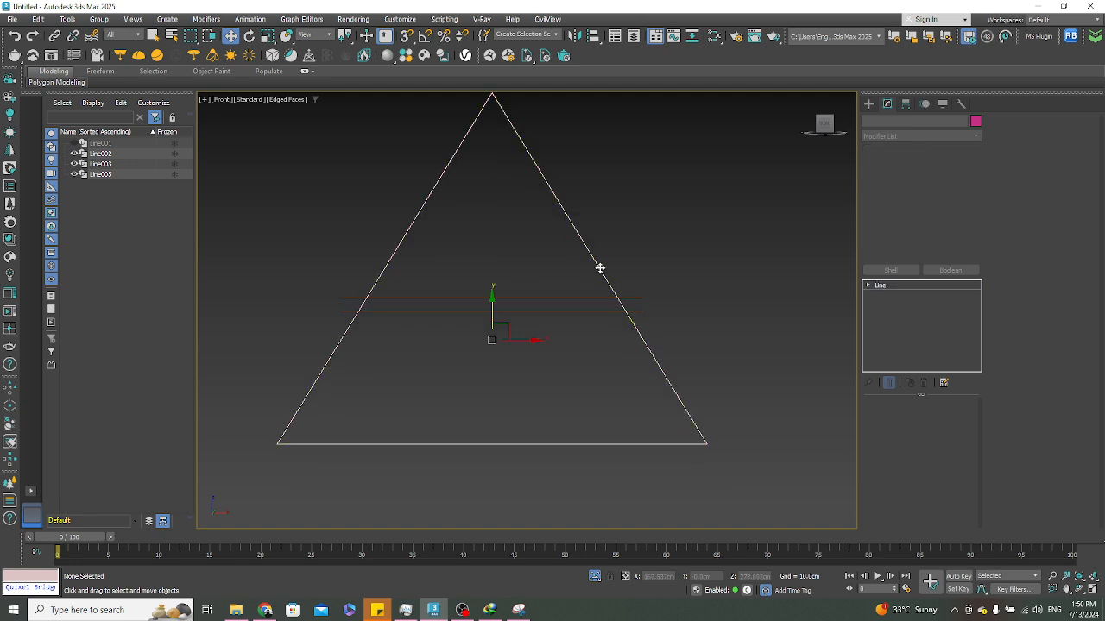
{"action": "right_click", "coordinate": [596, 261]}
{"action": "mouse_move", "coordinate": [666, 408]}
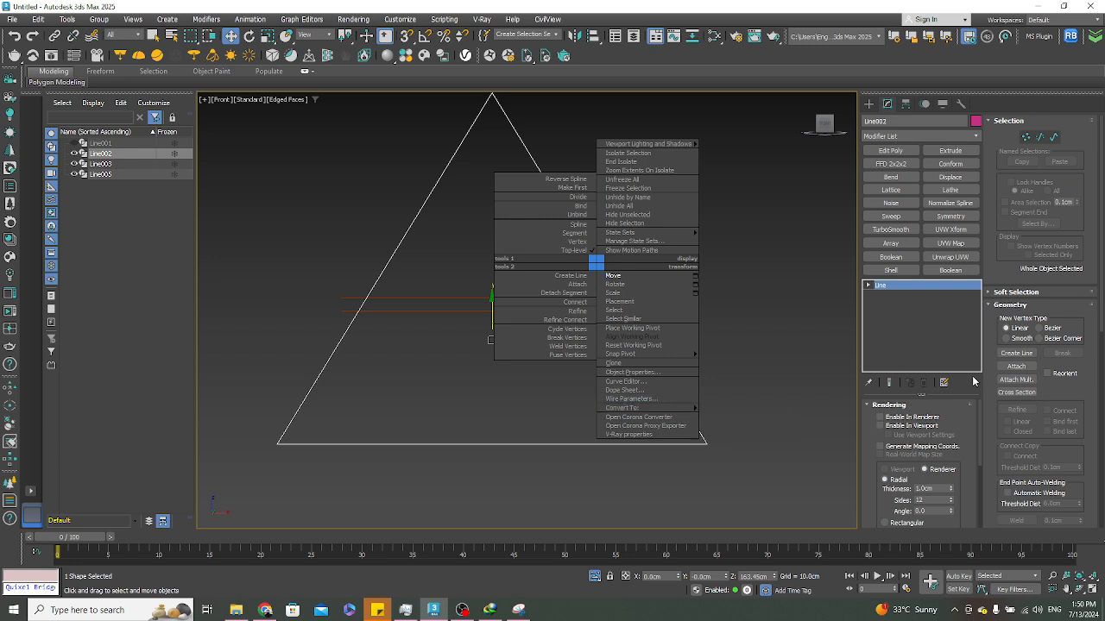
{"action": "left_click", "coordinate": [1010, 368]}
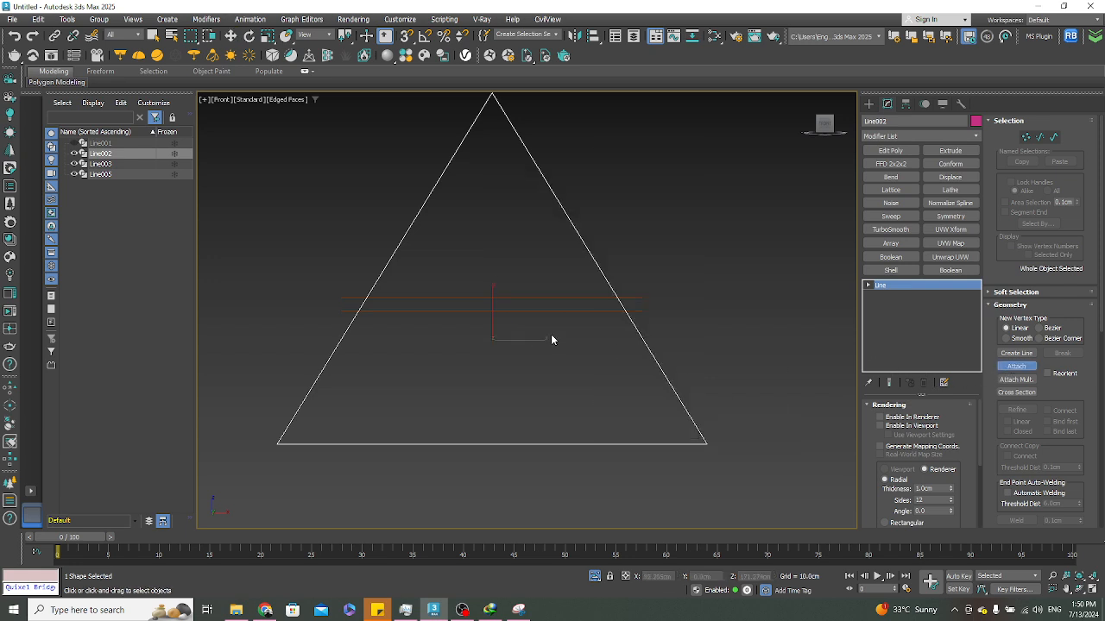
{"action": "left_click", "coordinate": [551, 311]}
{"action": "left_click", "coordinate": [550, 303]}
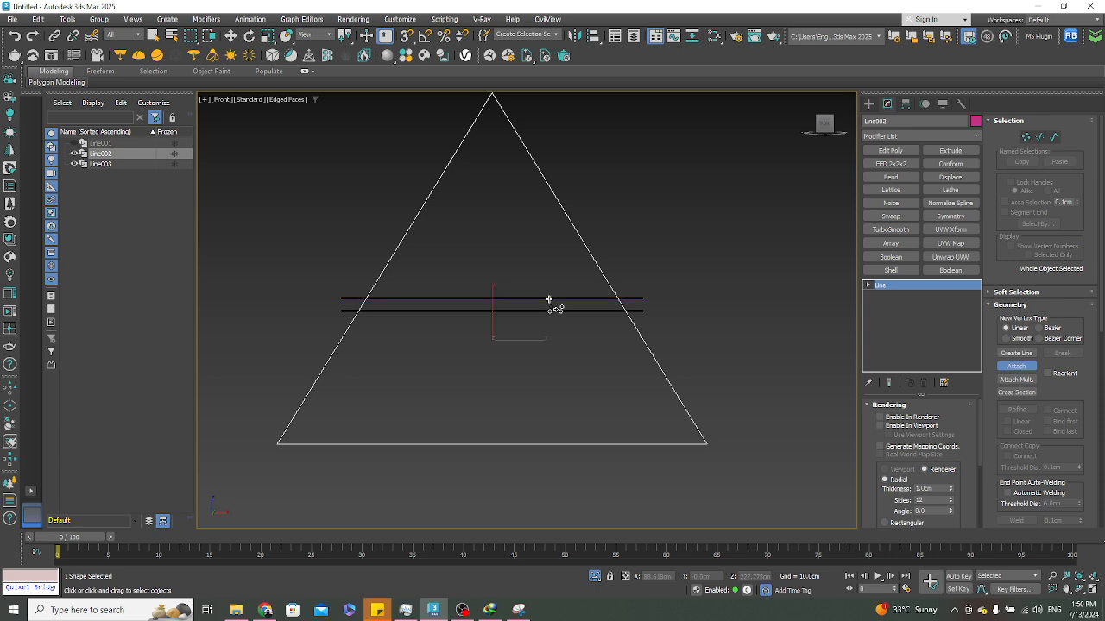
At spline level, trim the ends of both horizontal lines that extend beyond the triangle's sloping sides
{"action": "left_click", "coordinate": [1052, 137]}
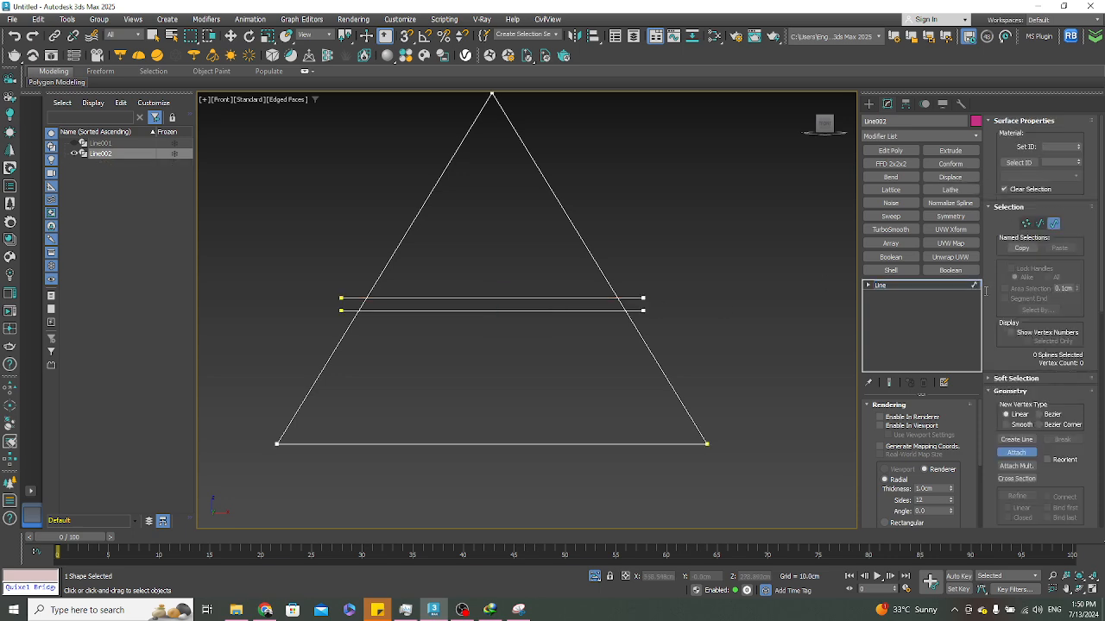
{"action": "scroll", "coordinate": [987, 339], "scroll_direction": "down", "scroll_amount": 10}
{"action": "scroll", "coordinate": [987, 339], "scroll_direction": "down", "scroll_amount": 2}
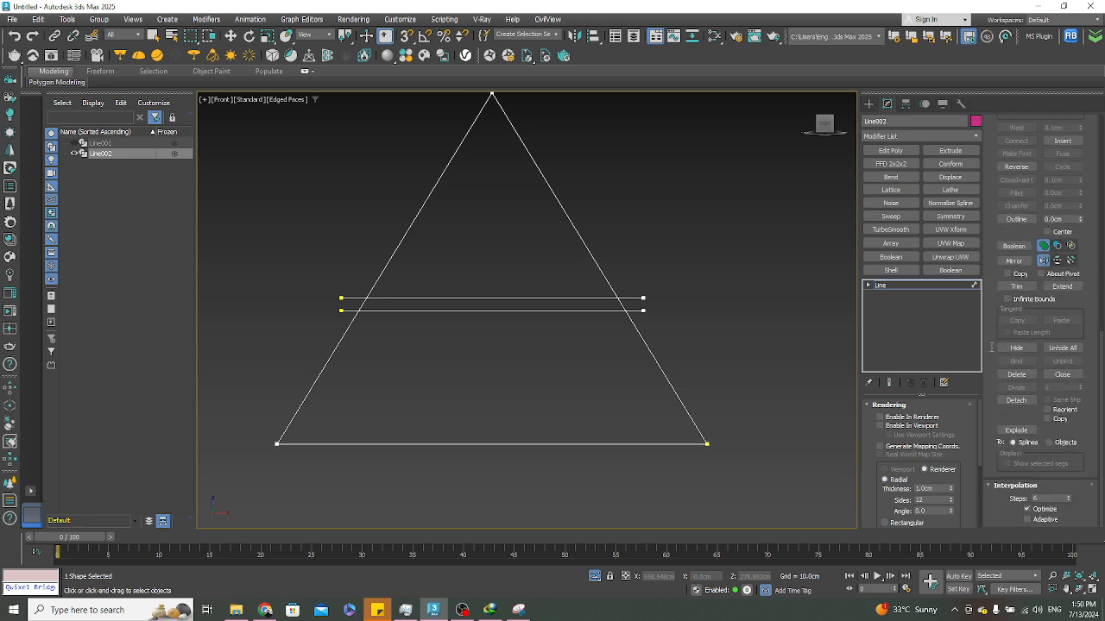
{"action": "left_click", "coordinate": [1017, 285]}
{"action": "left_click", "coordinate": [646, 297]}
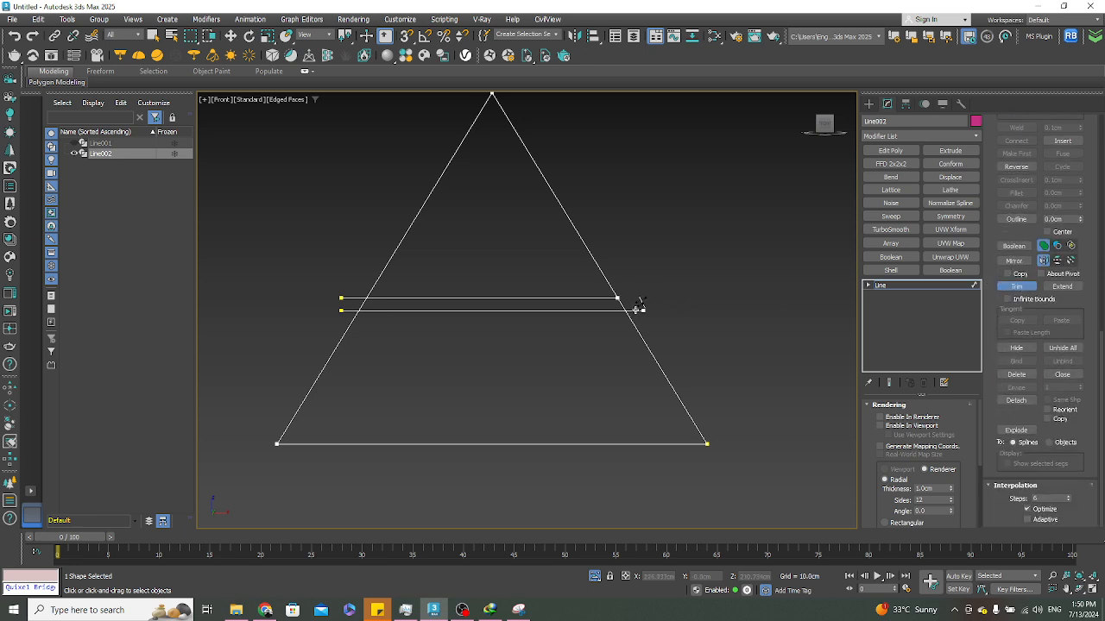
{"action": "left_click", "coordinate": [350, 297]}
{"action": "left_click", "coordinate": [348, 309]}
{"action": "key", "text": "w"}
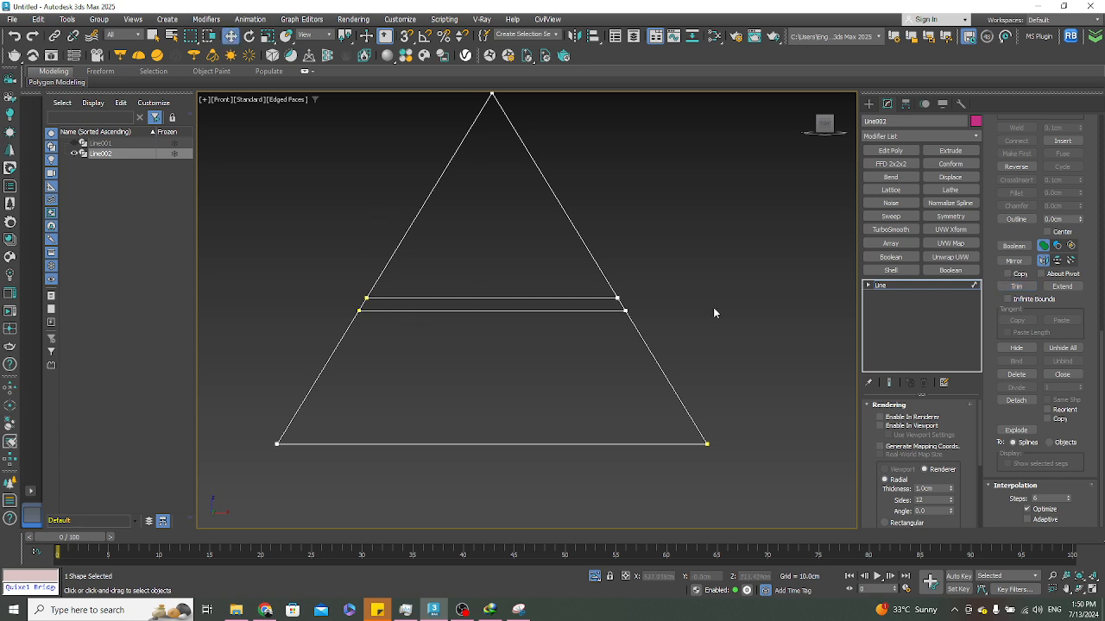
Trim the two short segments of the triangle's sloping sides that lie between the horizontal lines
{"action": "left_click", "coordinate": [1016, 285]}
{"action": "scroll", "coordinate": [656, 304], "scroll_direction": "up", "scroll_amount": 2}
{"action": "left_click", "coordinate": [593, 308]}
{"action": "middle_click_drag", "start_coordinate": [241, 302], "coordinate": [429, 311]}
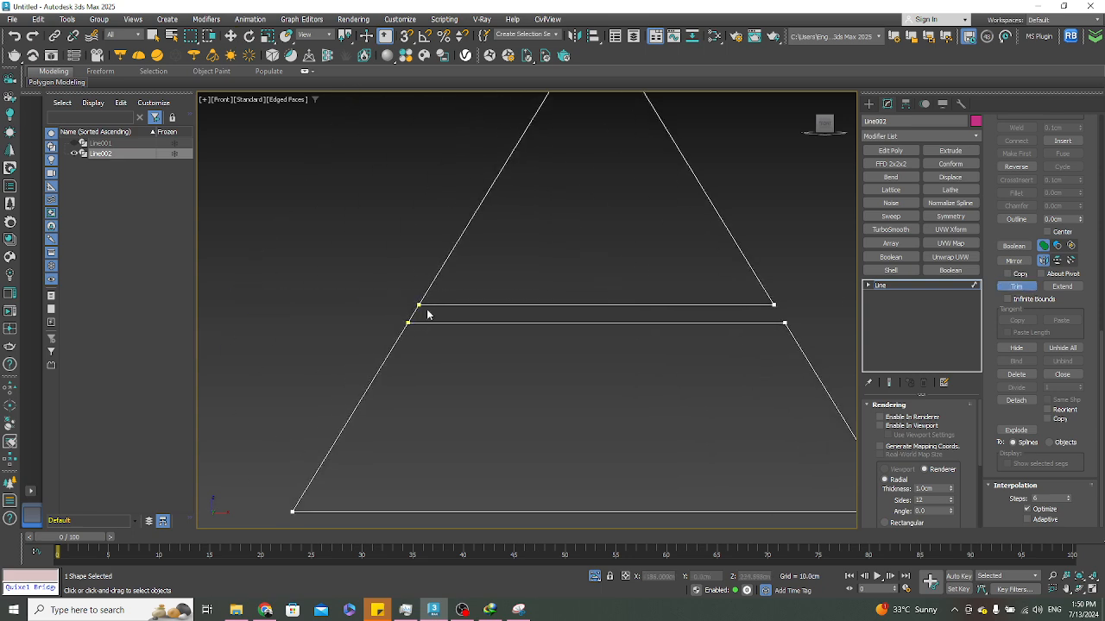
{"action": "left_click", "coordinate": [413, 316]}
{"action": "key", "text": "w"}
{"action": "scroll", "coordinate": [368, 306], "scroll_direction": "down", "scroll_amount": 3}
{"action": "middle_click_drag", "start_coordinate": [371, 259], "coordinate": [375, 237]}
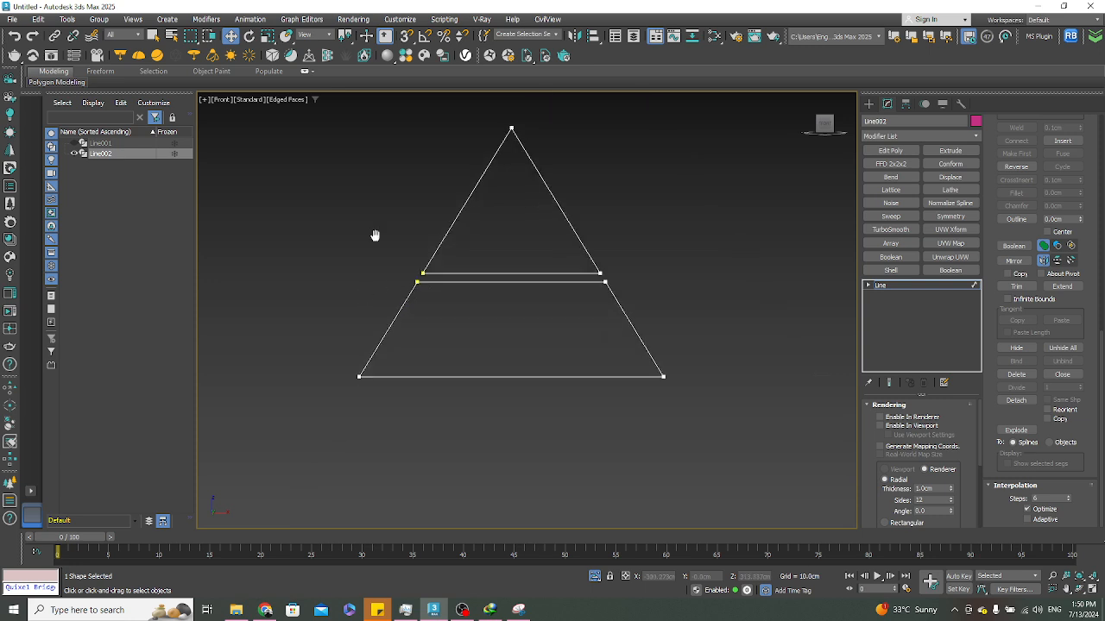
Select all vertices of the upper triangle and lower trapezoid and weld them with a 0.1 cm threshold
{"action": "scroll", "coordinate": [1001, 184], "scroll_direction": "up", "scroll_amount": 10}
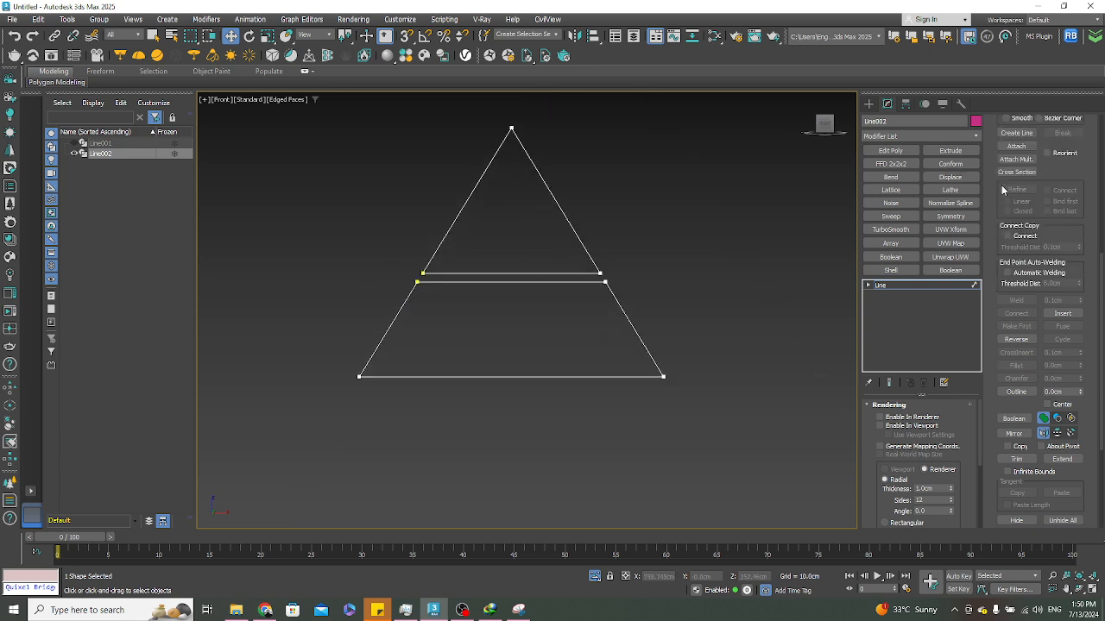
{"action": "scroll", "coordinate": [1027, 207], "scroll_direction": "down", "scroll_amount": 3}
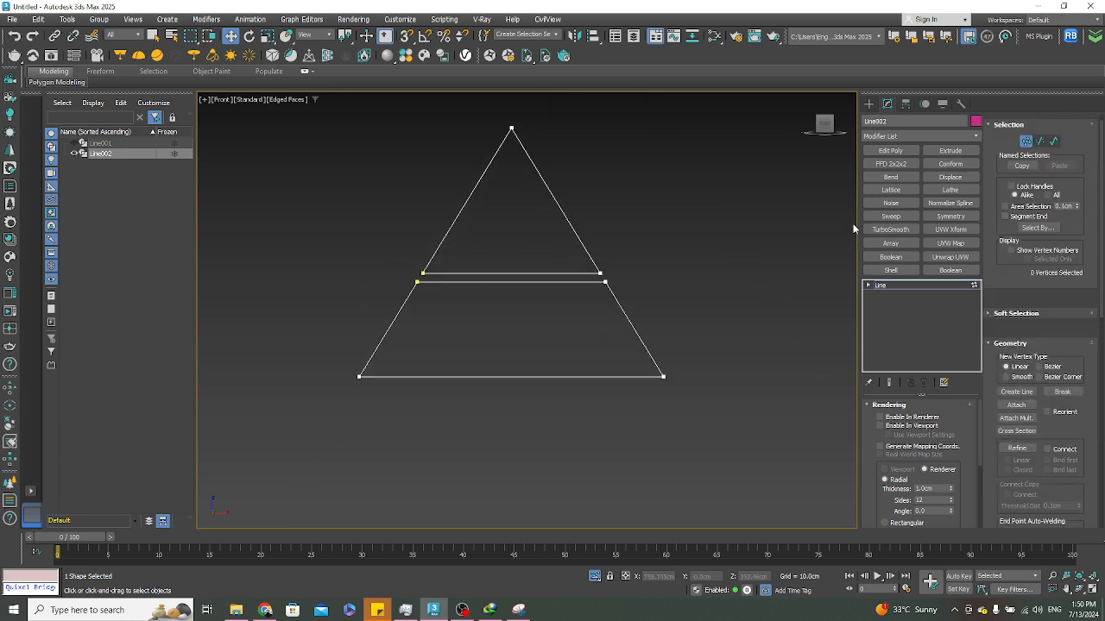
{"action": "scroll", "coordinate": [521, 214], "scroll_direction": "down", "scroll_amount": 2}
{"action": "left_click_drag", "start_coordinate": [354, 136], "coordinate": [696, 424]}
{"action": "scroll", "coordinate": [513, 271], "scroll_direction": "up", "scroll_amount": 2}
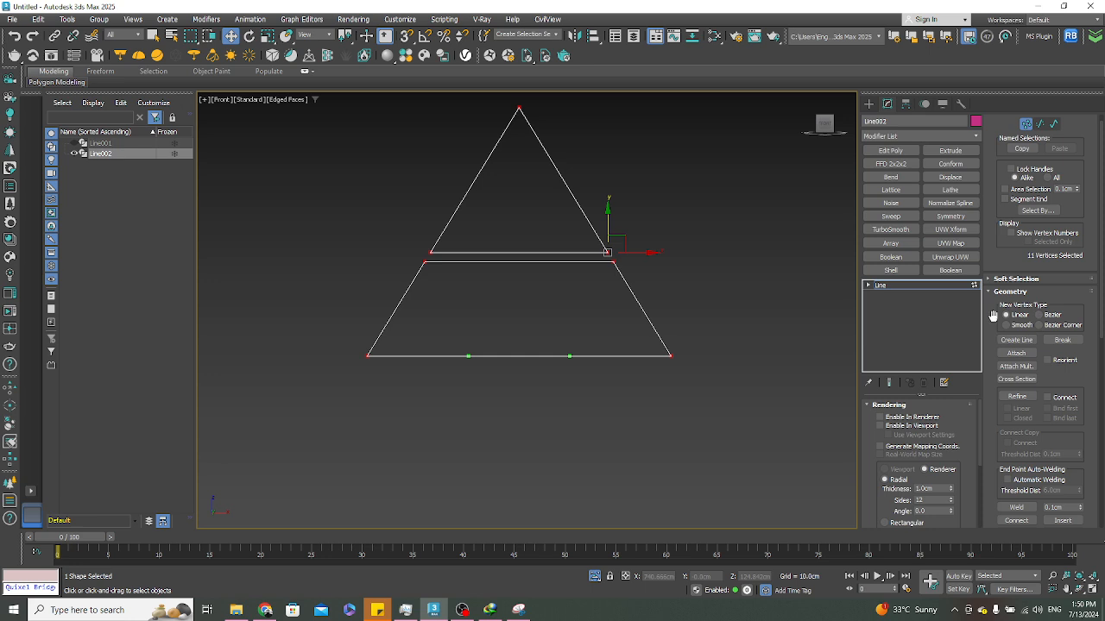
{"action": "scroll", "coordinate": [997, 318], "scroll_direction": "up", "scroll_amount": 1}
{"action": "scroll", "coordinate": [1001, 321], "scroll_direction": "down", "scroll_amount": 5}
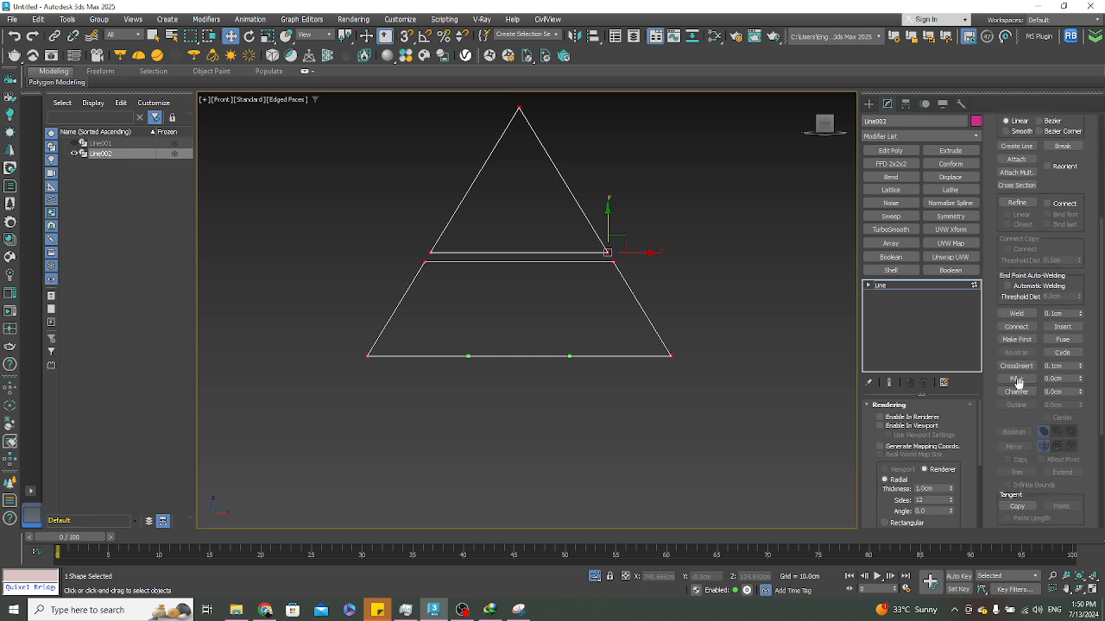
{"action": "left_click", "coordinate": [1016, 314]}
Apply an Extrude modifier to the welded outlines and inspect the resulting panels from the front
{"action": "middle_click_drag", "start_coordinate": [536, 241], "coordinate": [518, 250], "text": "alt"}
{"action": "left_click", "coordinate": [950, 150]}
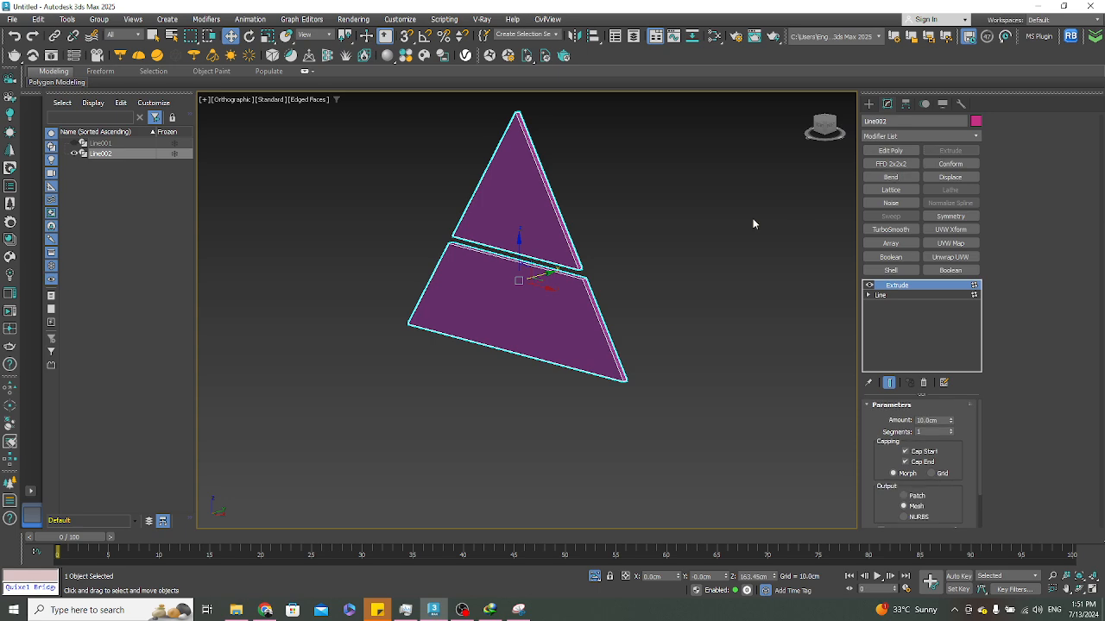
{"action": "middle_click_drag", "start_coordinate": [752, 221], "coordinate": [675, 270], "text": "alt"}
{"action": "key", "text": "f"}
{"action": "scroll", "coordinate": [661, 281], "scroll_direction": "down", "scroll_amount": 3}
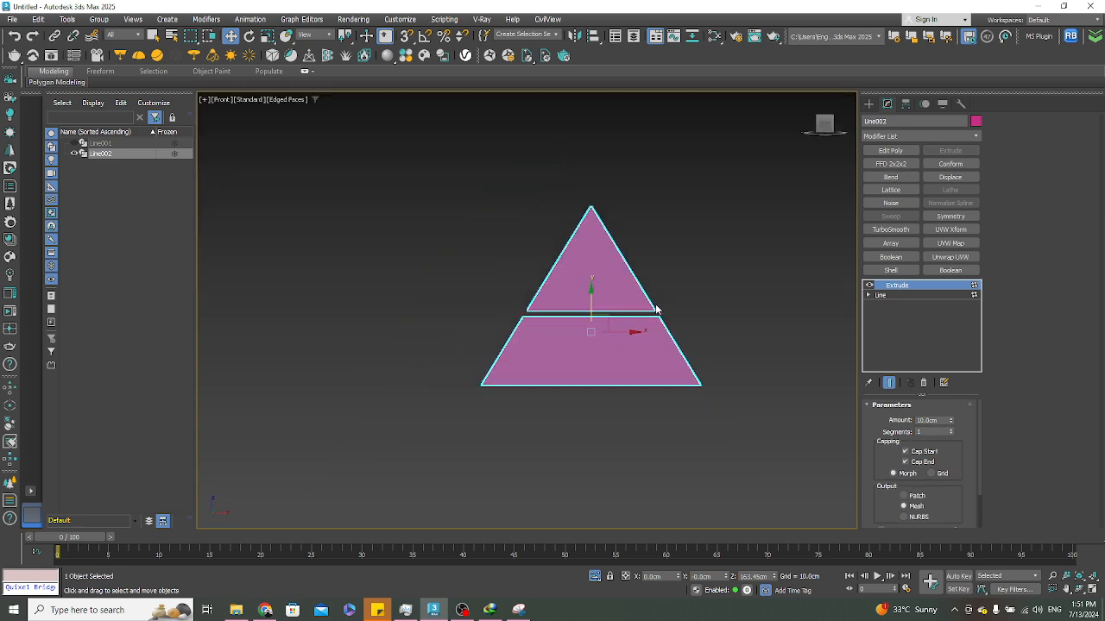
Check the cabin facade in the browser's reference photo and set the panels' extrusion amount to 5 cm
{"action": "left_click", "coordinate": [265, 609]}
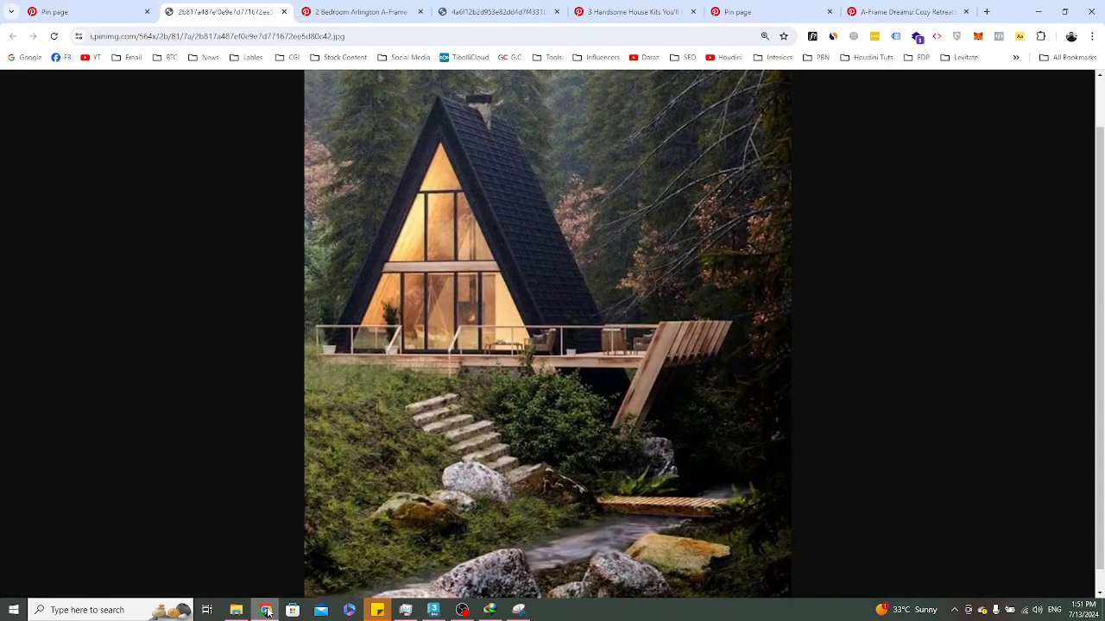
{"action": "left_click", "coordinate": [433, 609]}
{"action": "middle_click_drag", "start_coordinate": [720, 372], "coordinate": [675, 399], "text": "alt"}
{"action": "left_click", "coordinate": [927, 420]}
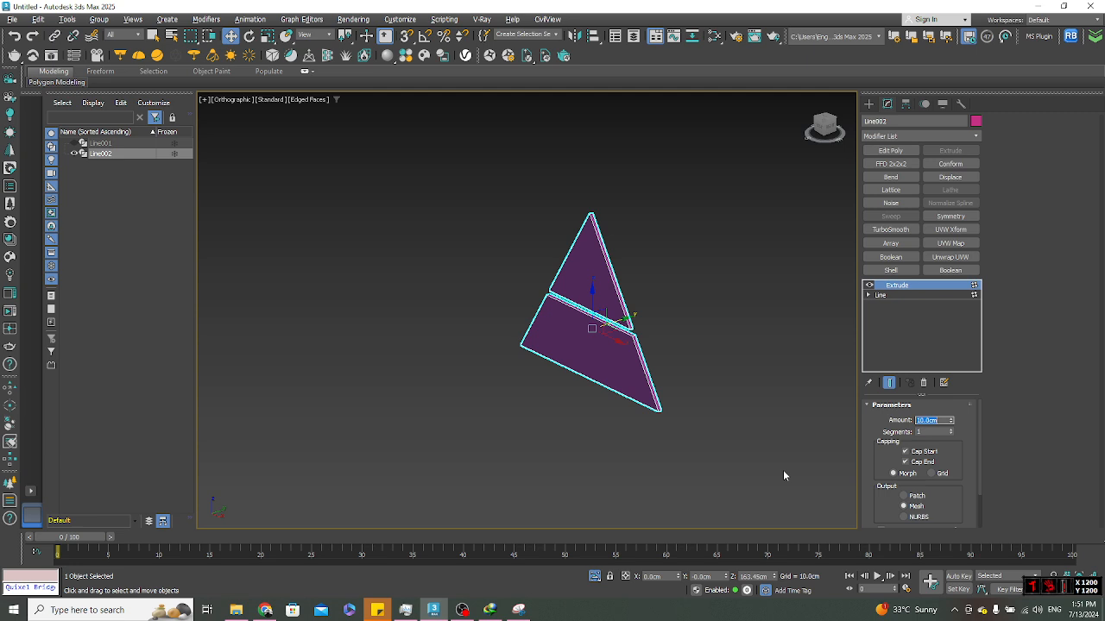
{"action": "type", "text": "5"}
{"action": "key", "text": "Return"}
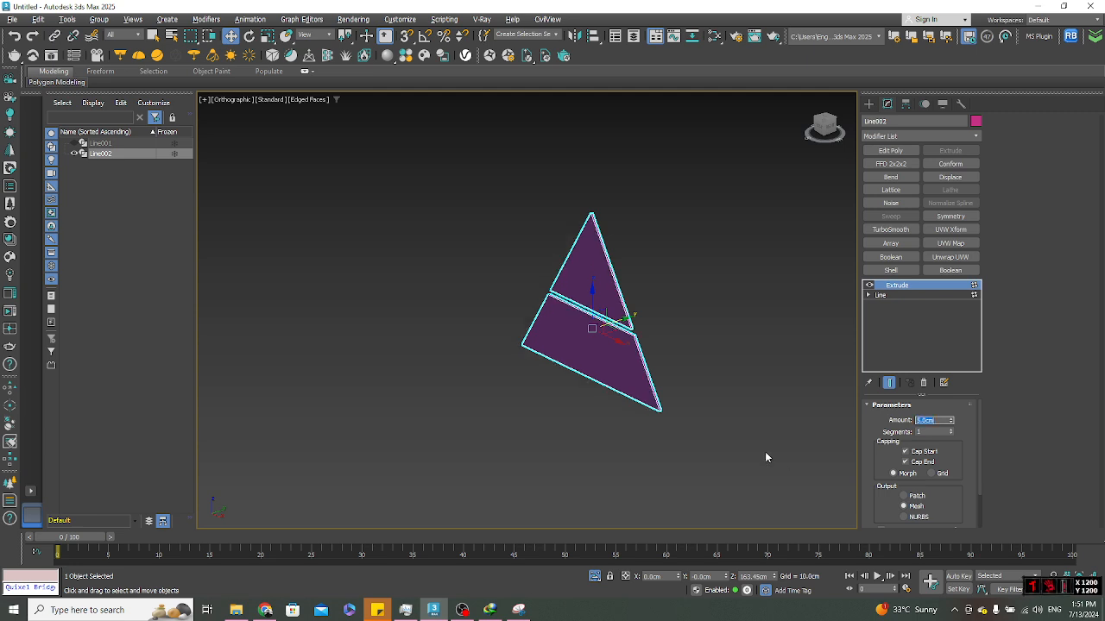
{"action": "middle_click_drag", "start_coordinate": [691, 328], "coordinate": [732, 304], "text": "alt"}
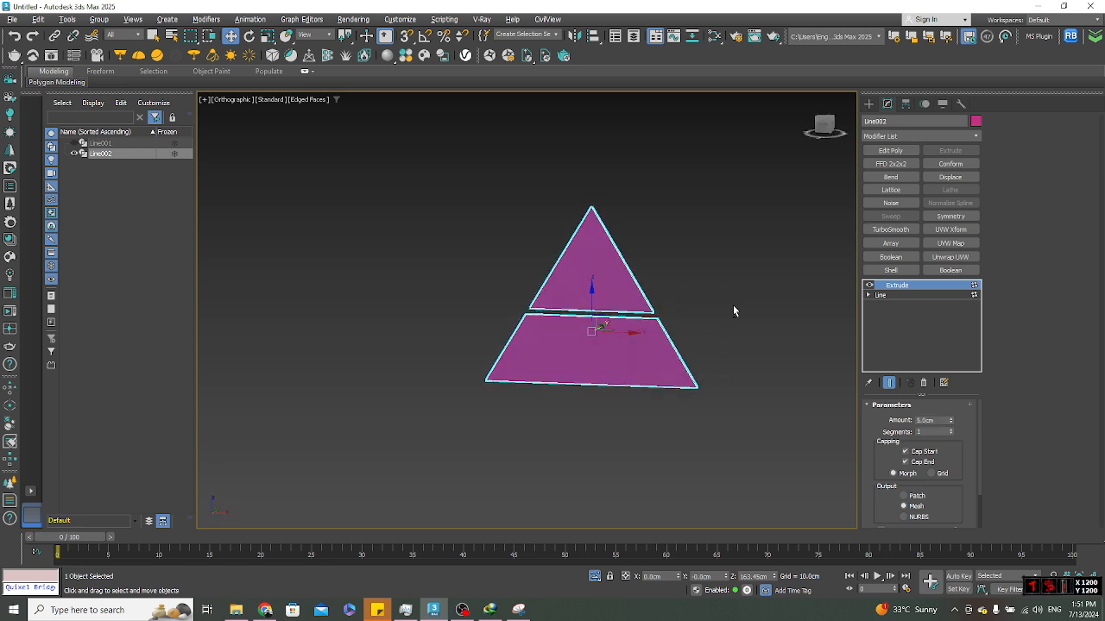
Add an Edit Poly modifier to the extruded panels and set their object color to grey
{"action": "scroll", "coordinate": [656, 340], "scroll_direction": "up", "scroll_amount": 4}
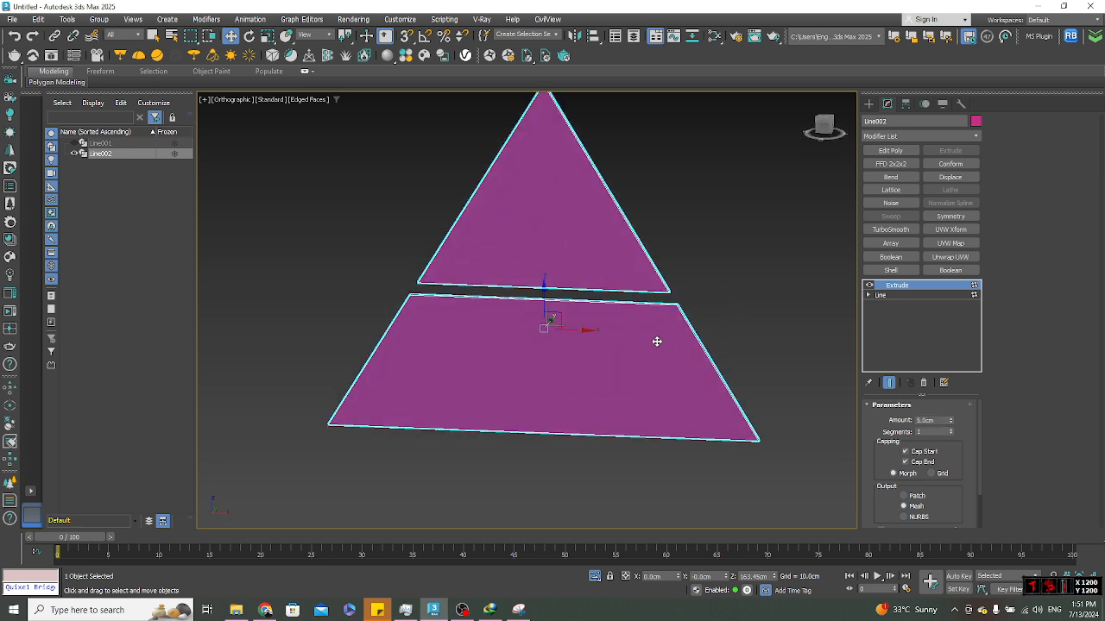
{"action": "left_click", "coordinate": [890, 151]}
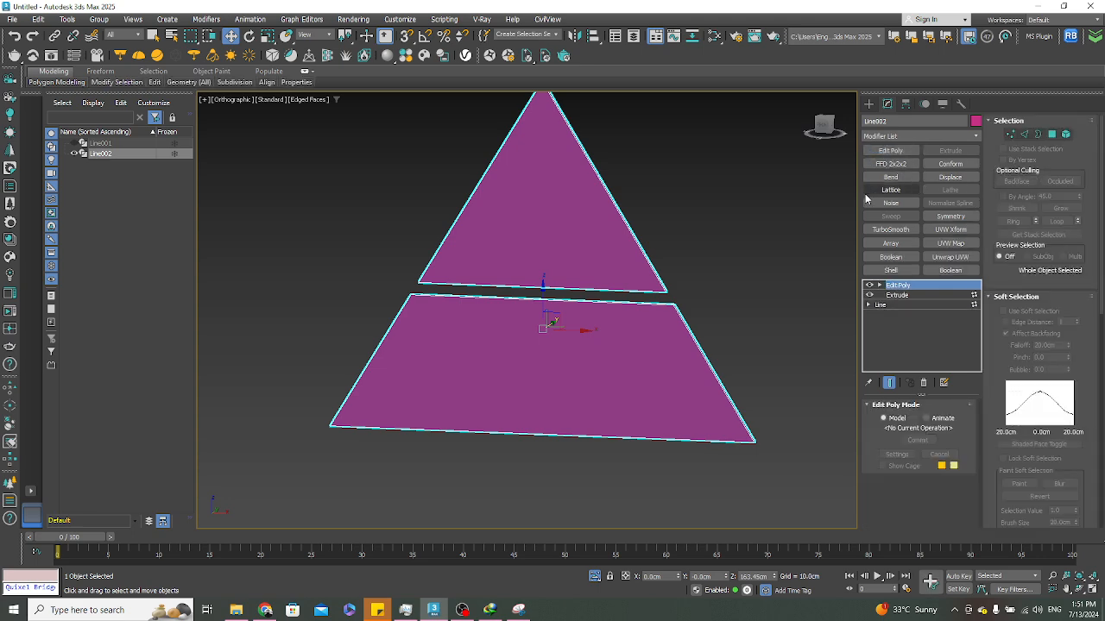
{"action": "middle_click_drag", "start_coordinate": [646, 234], "coordinate": [577, 141], "text": "alt"}
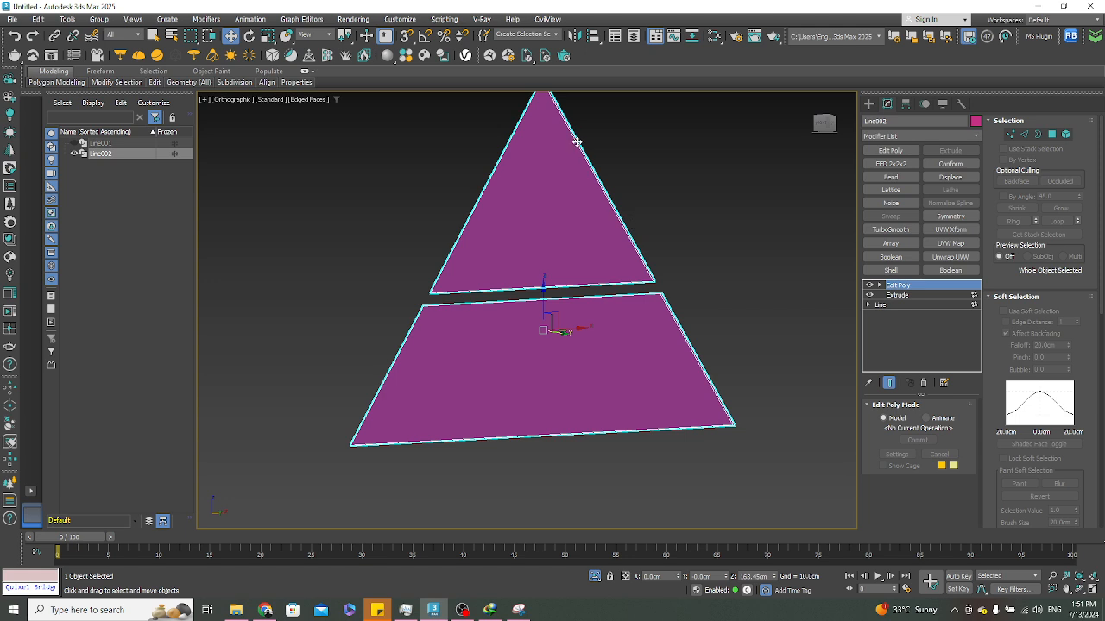
{"action": "middle_click_drag", "start_coordinate": [607, 230], "coordinate": [649, 281], "text": "alt"}
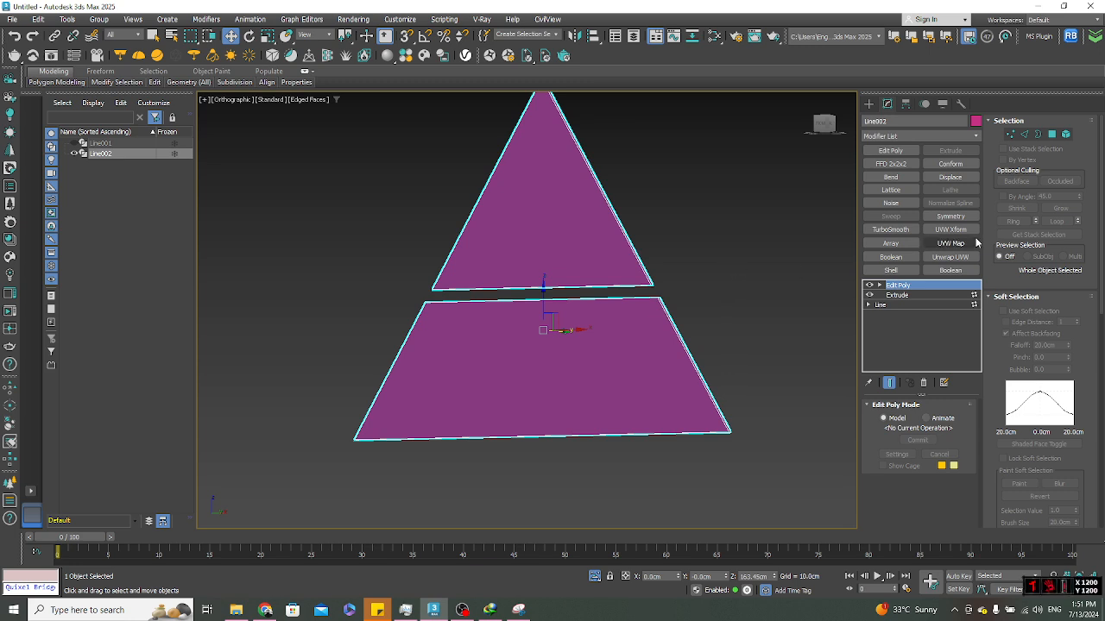
{"action": "left_click", "coordinate": [976, 122]}
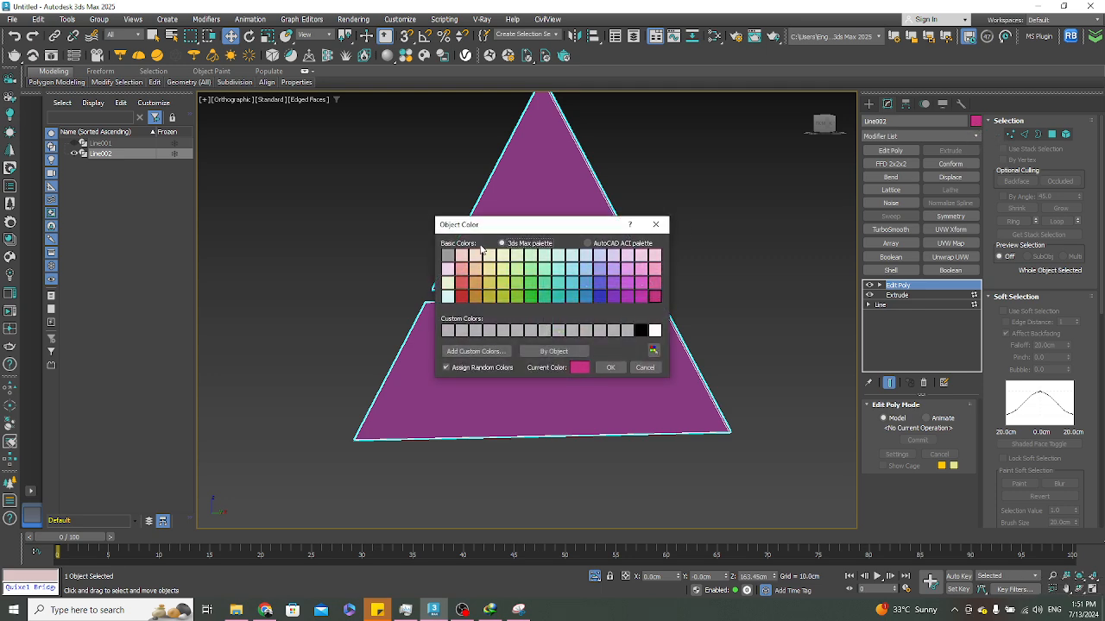
{"action": "left_click", "coordinate": [448, 255]}
{"action": "left_click", "coordinate": [610, 367]}
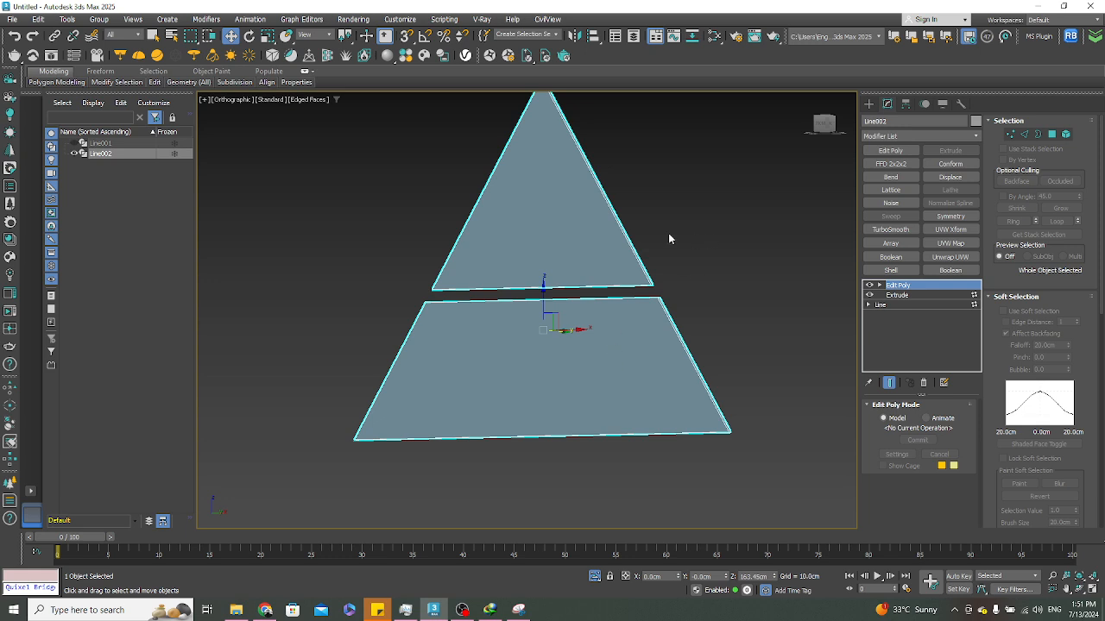
{"action": "scroll", "coordinate": [656, 259], "scroll_direction": "down", "scroll_amount": 4}
{"action": "middle_click_drag", "start_coordinate": [641, 274], "coordinate": [613, 282], "text": "alt"}
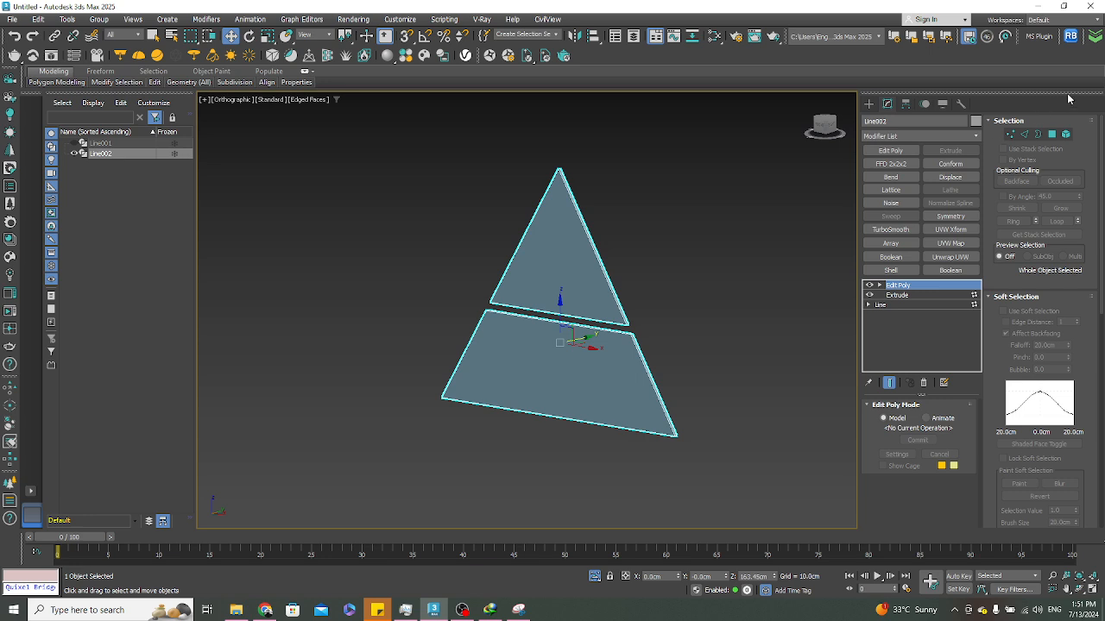
{"action": "left_click", "coordinate": [1065, 135]}
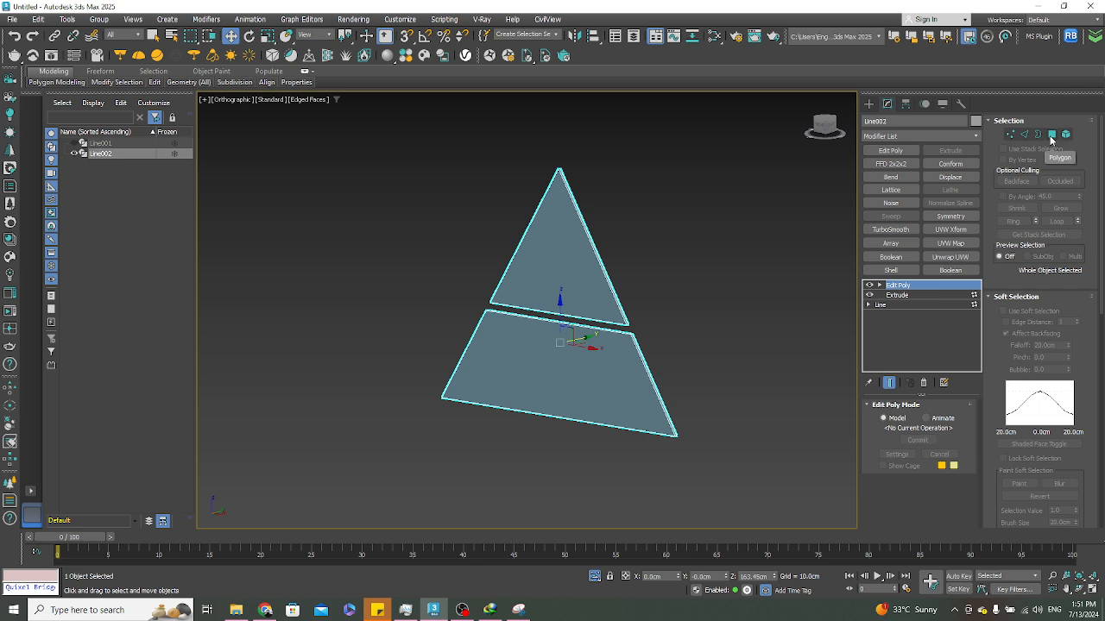
{"action": "scroll", "coordinate": [571, 245], "scroll_direction": "up", "scroll_amount": 4}
{"action": "left_click", "coordinate": [571, 244]}
{"action": "key", "text": "z"}
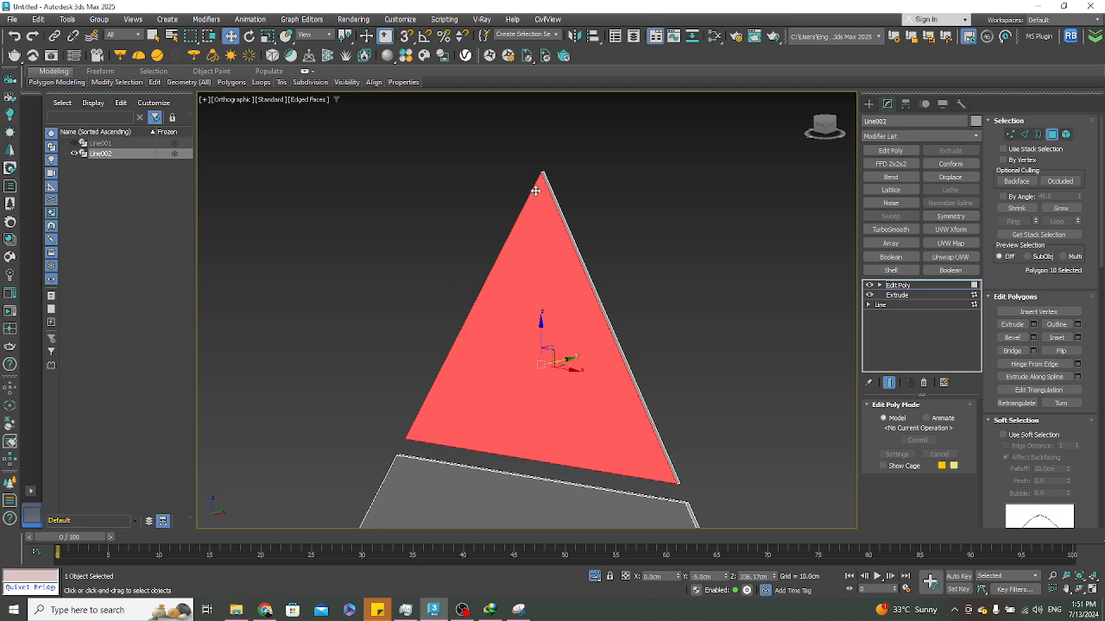
{"action": "scroll", "coordinate": [593, 207], "scroll_direction": "down", "scroll_amount": 4}
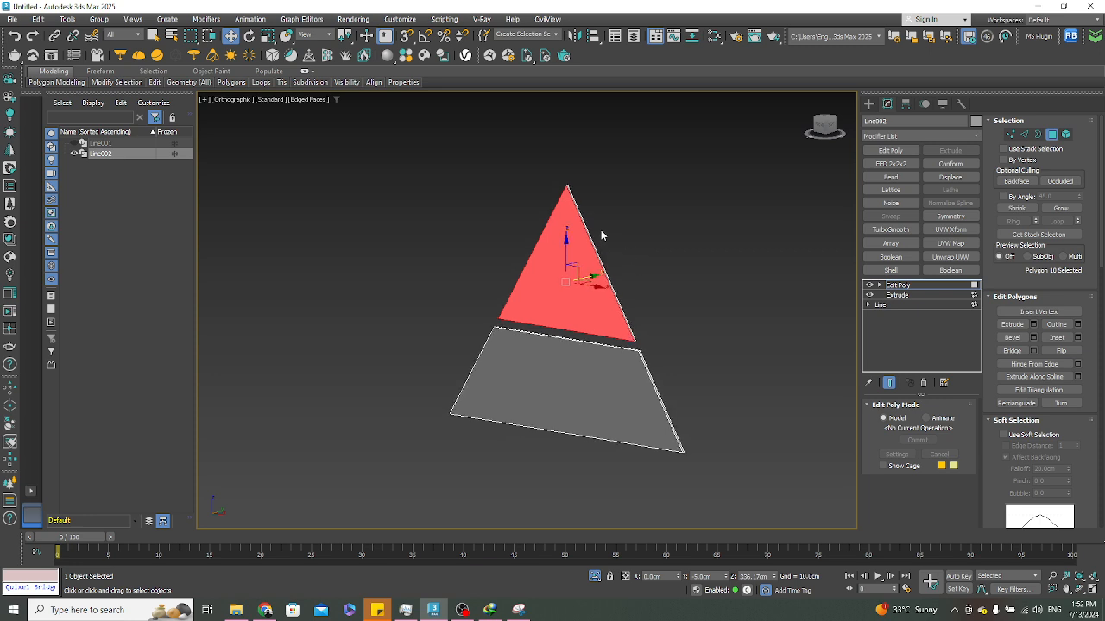
At element level, select the upper triangle and detach it as a separate object named Upper Part
{"action": "left_click", "coordinate": [1066, 134]}
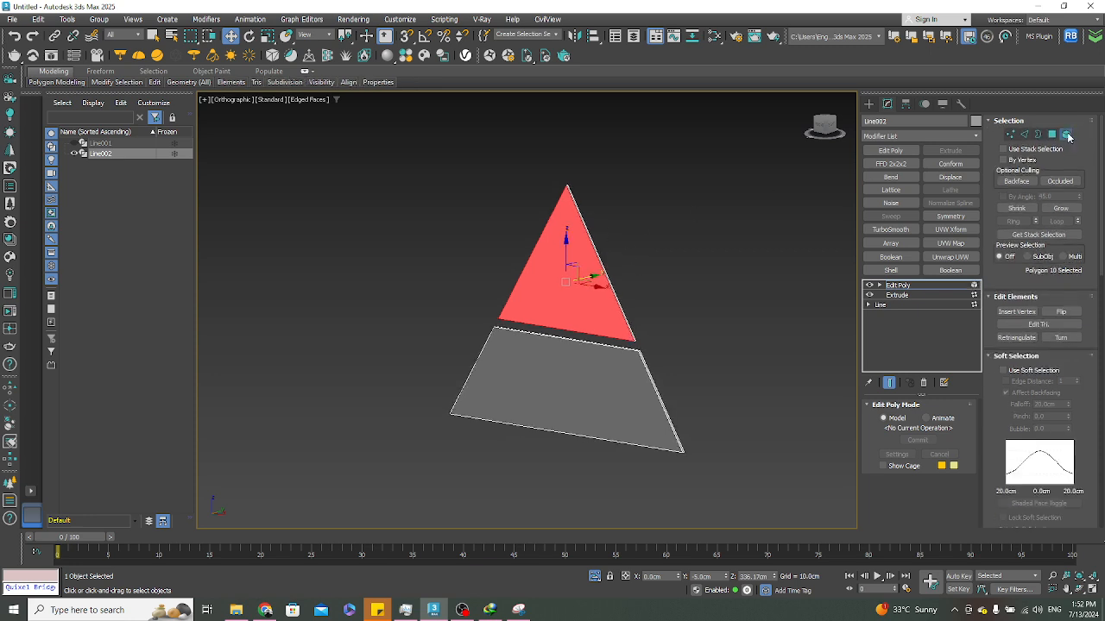
{"action": "left_click", "coordinate": [580, 233]}
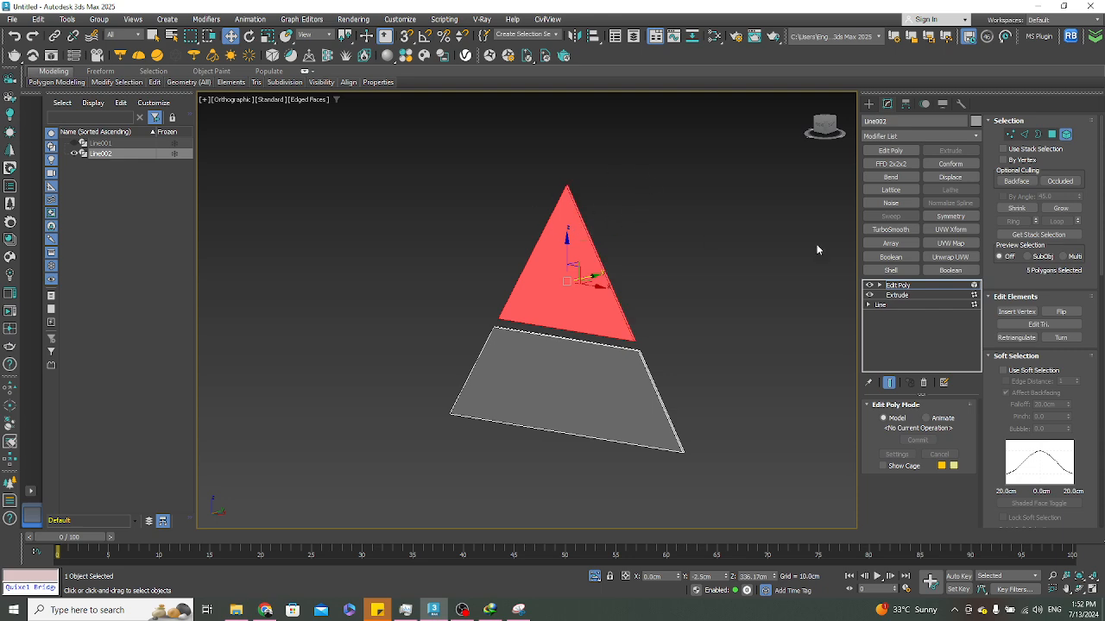
{"action": "scroll", "coordinate": [1016, 369], "scroll_direction": "down", "scroll_amount": 8}
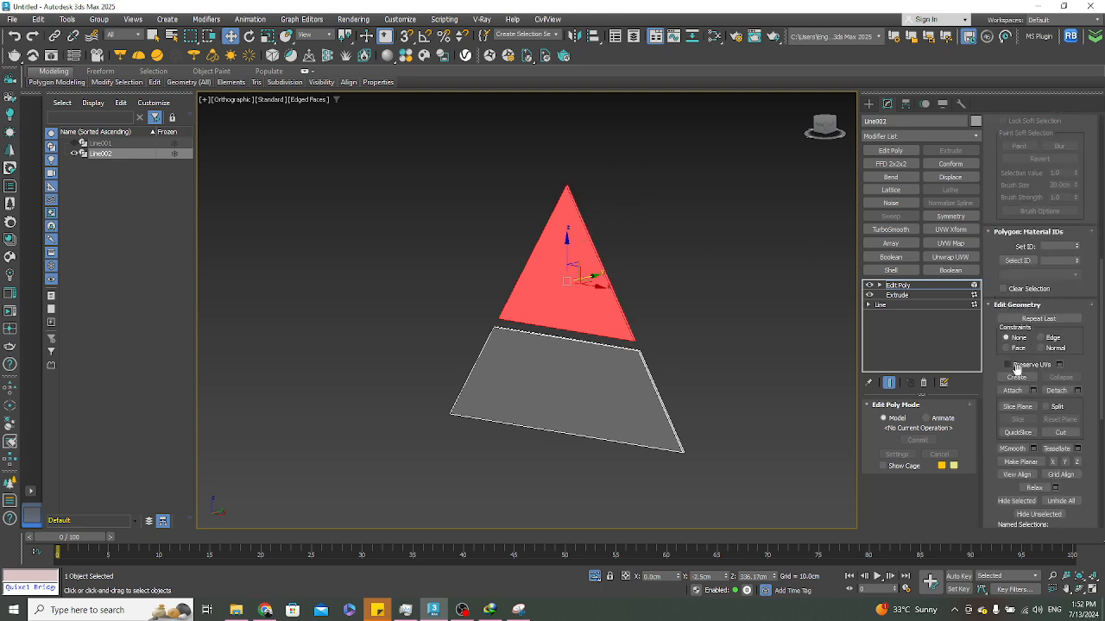
{"action": "left_click", "coordinate": [1077, 391]}
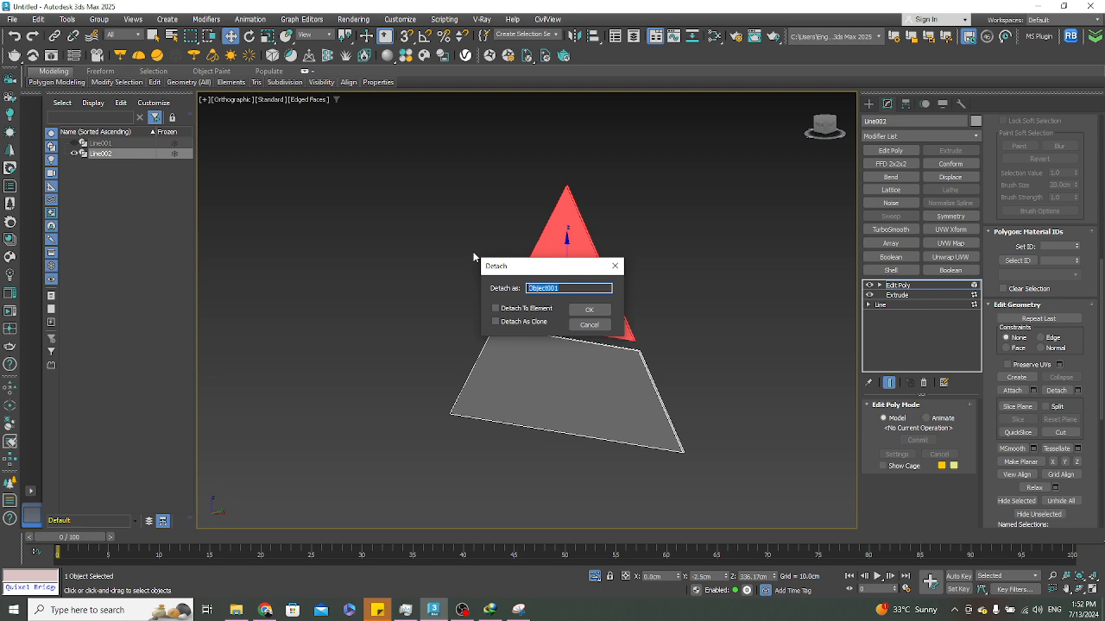
{"action": "type", "text": "Upper Part"}
{"action": "key", "text": "Return"}
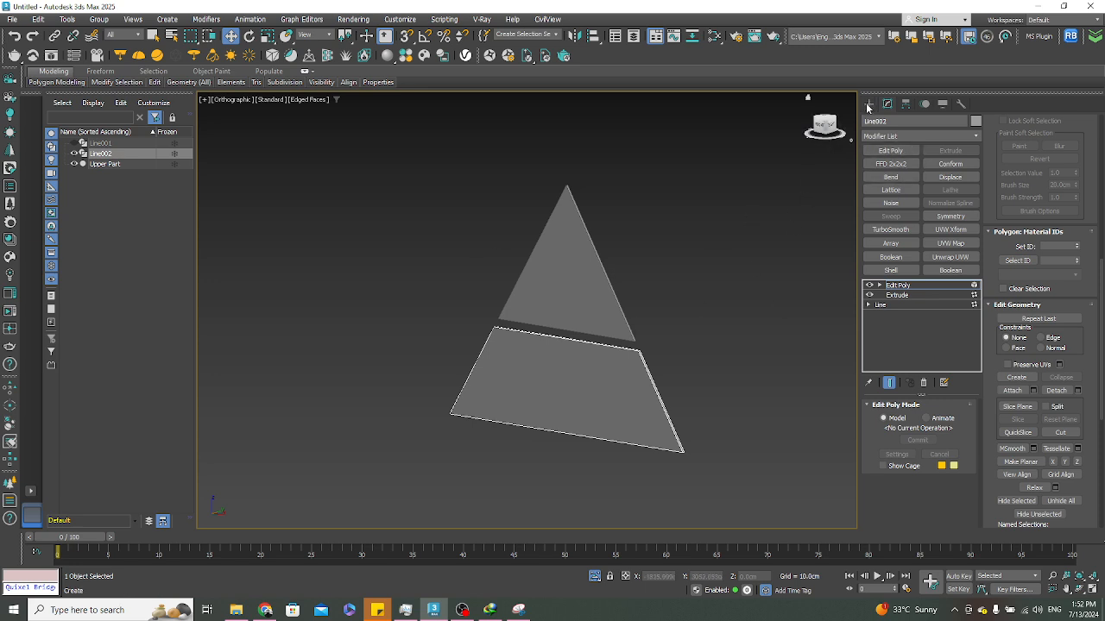
In the front view, select the lower trapezoid panel and center its pivot to the object
{"action": "left_click", "coordinate": [824, 132]}
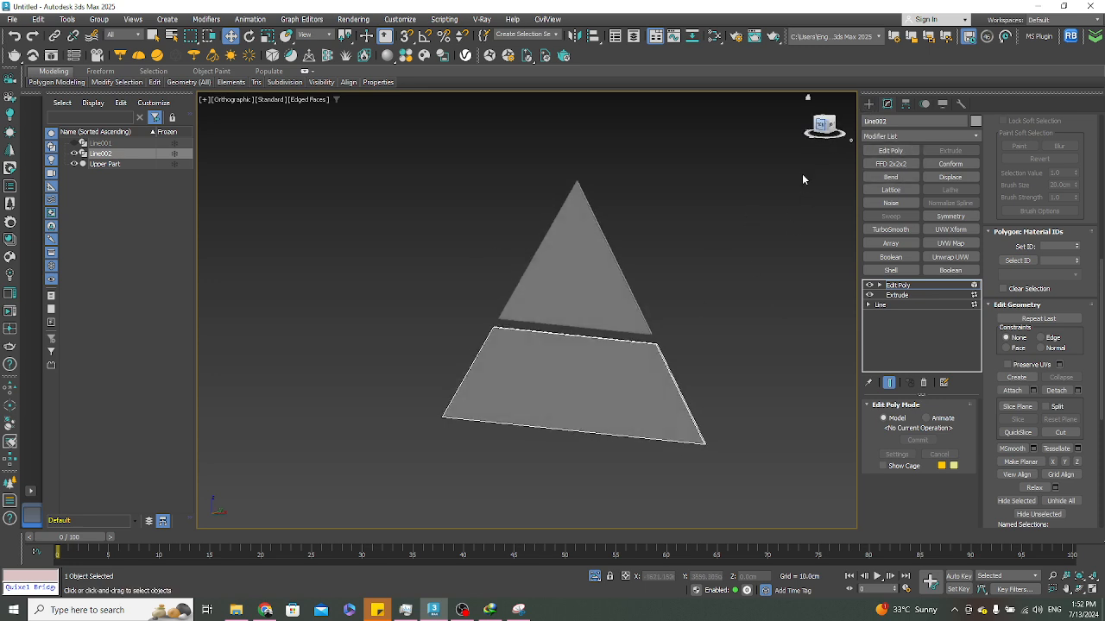
{"action": "left_click", "coordinate": [868, 105]}
{"action": "left_click", "coordinate": [611, 291]}
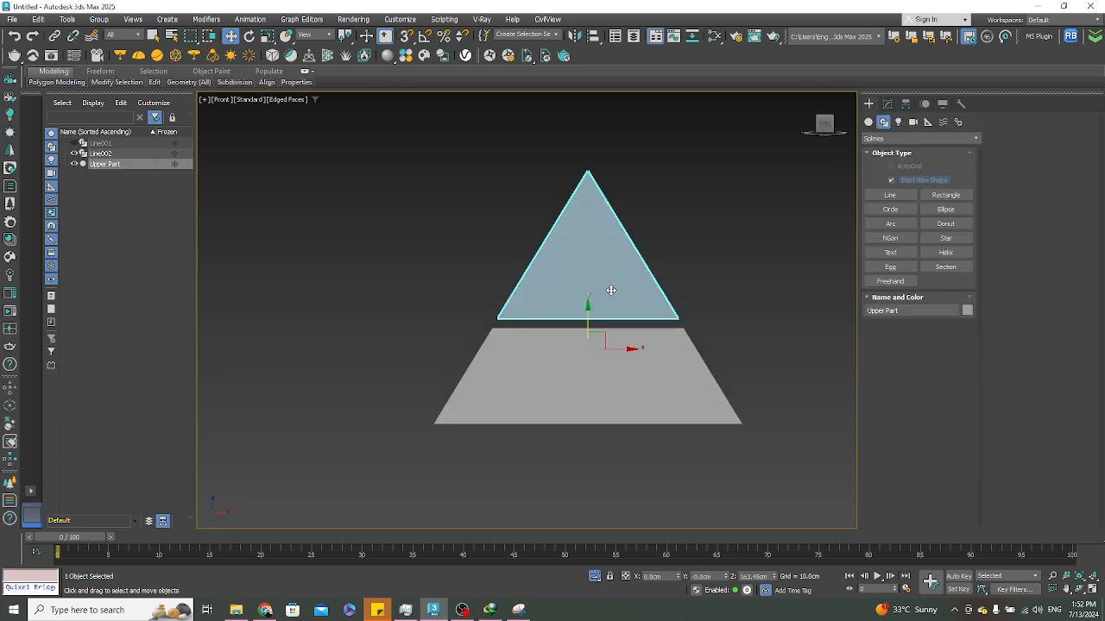
{"action": "left_click", "coordinate": [582, 363]}
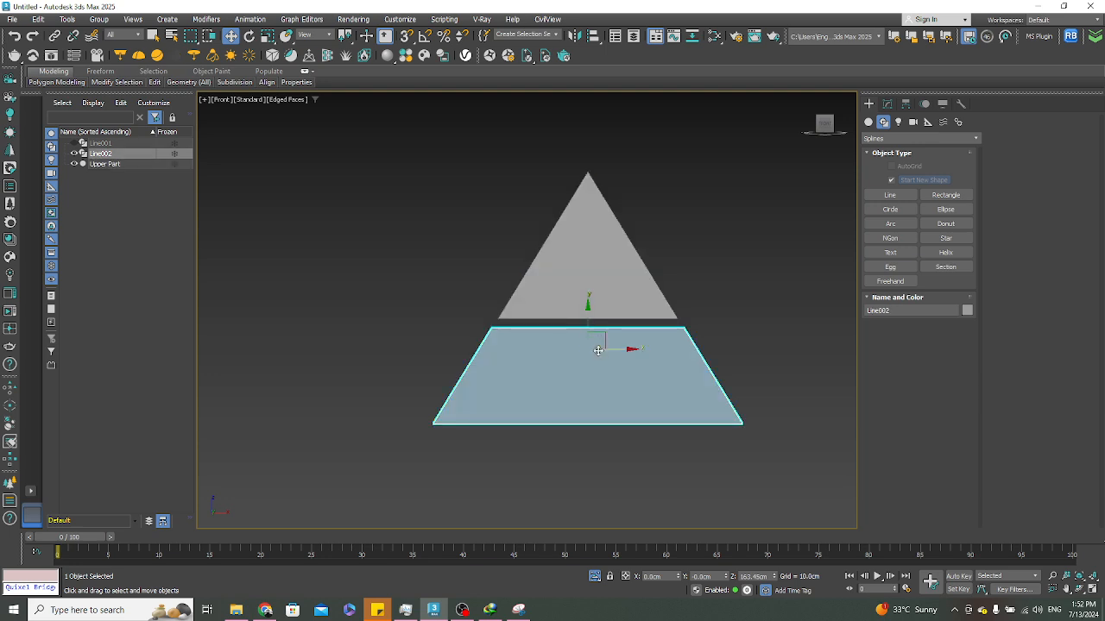
{"action": "key", "text": "s"}
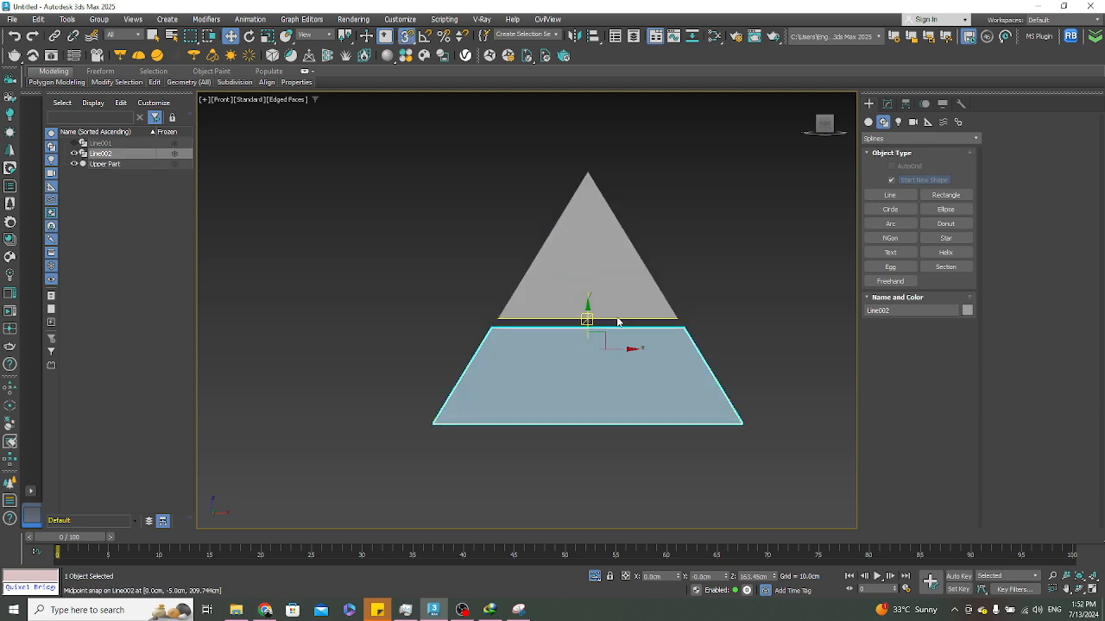
{"action": "scroll", "coordinate": [649, 330], "scroll_direction": "up", "scroll_amount": 2}
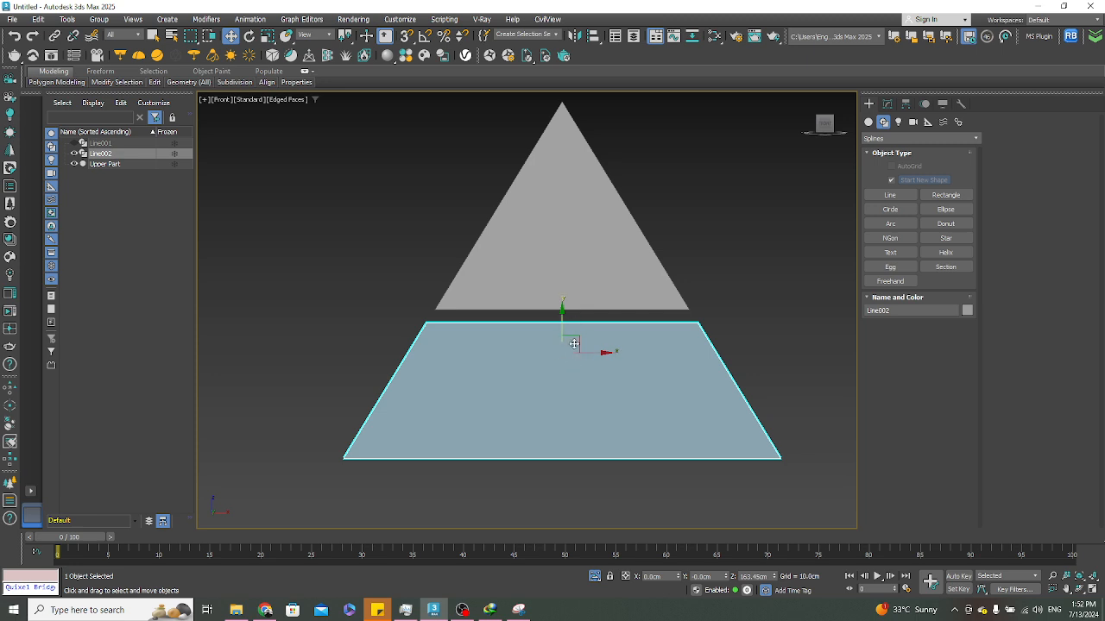
{"action": "left_click", "coordinate": [905, 104]}
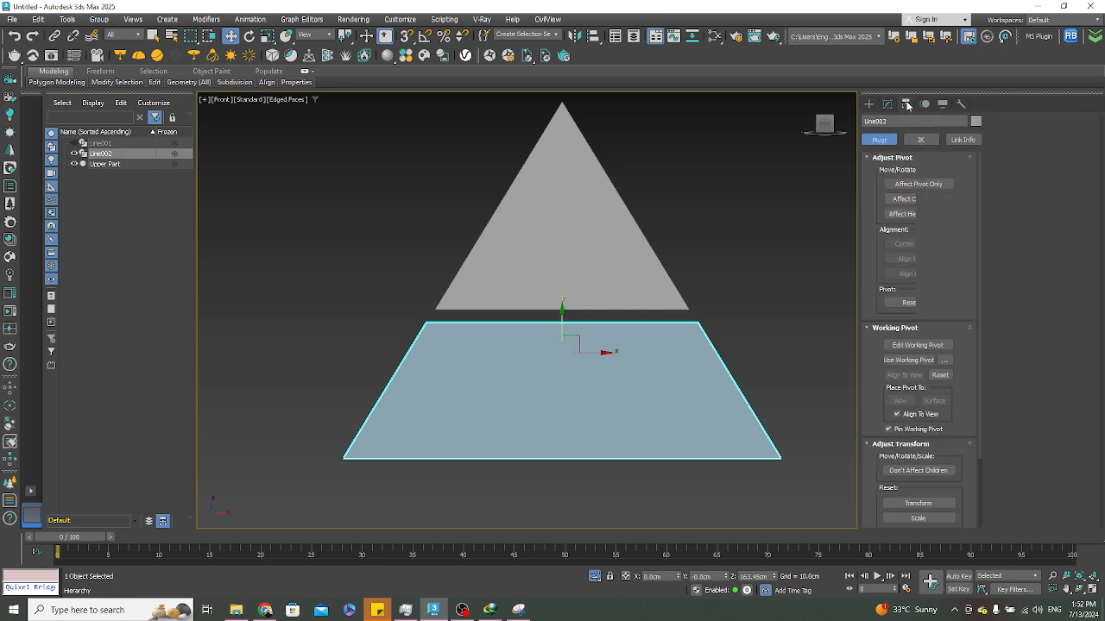
{"action": "left_click", "coordinate": [920, 185]}
{"action": "left_click", "coordinate": [918, 243]}
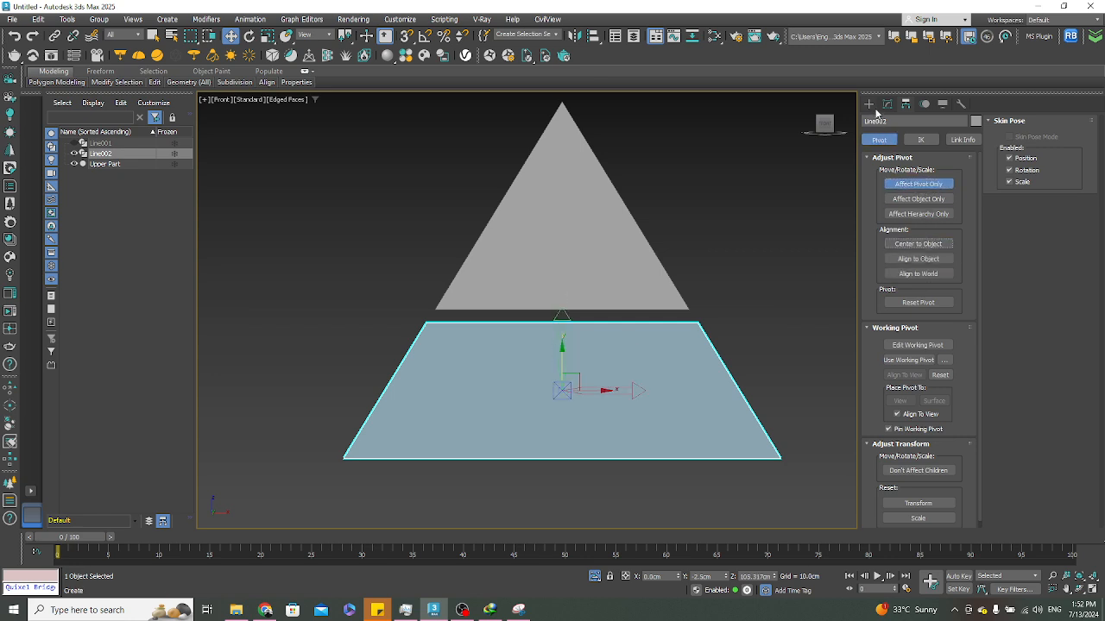
{"action": "left_click", "coordinate": [873, 107]}
{"action": "left_click", "coordinate": [887, 104]}
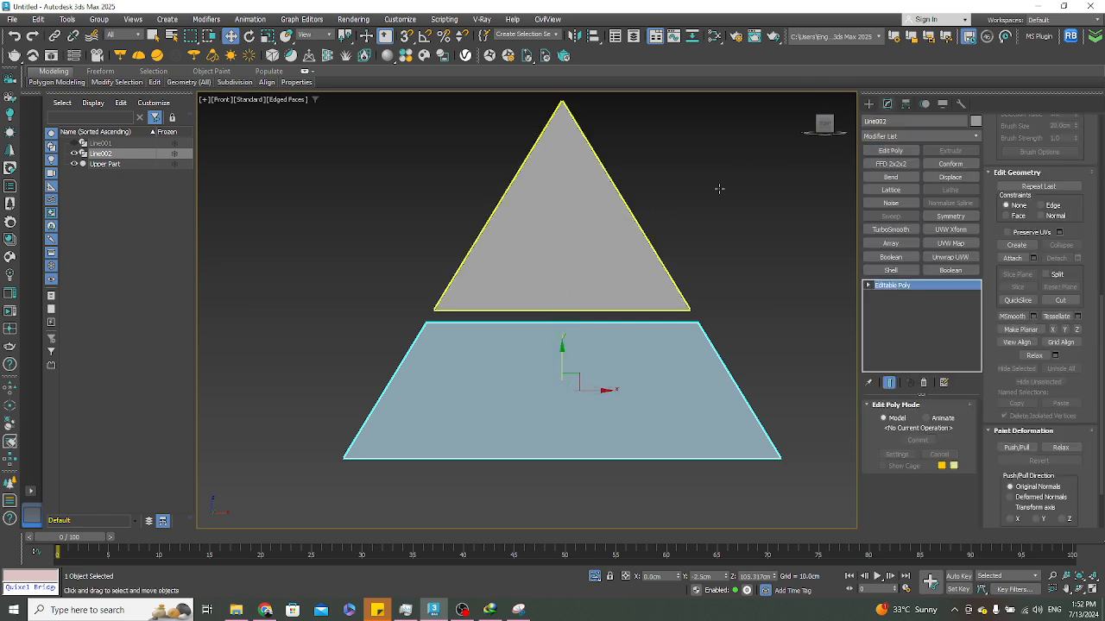
Select the upper triangle panel and center its pivot to the object
{"action": "left_click", "coordinate": [604, 225]}
{"action": "left_click", "coordinate": [905, 104]}
{"action": "left_click", "coordinate": [918, 183]}
{"action": "left_click", "coordinate": [925, 245]}
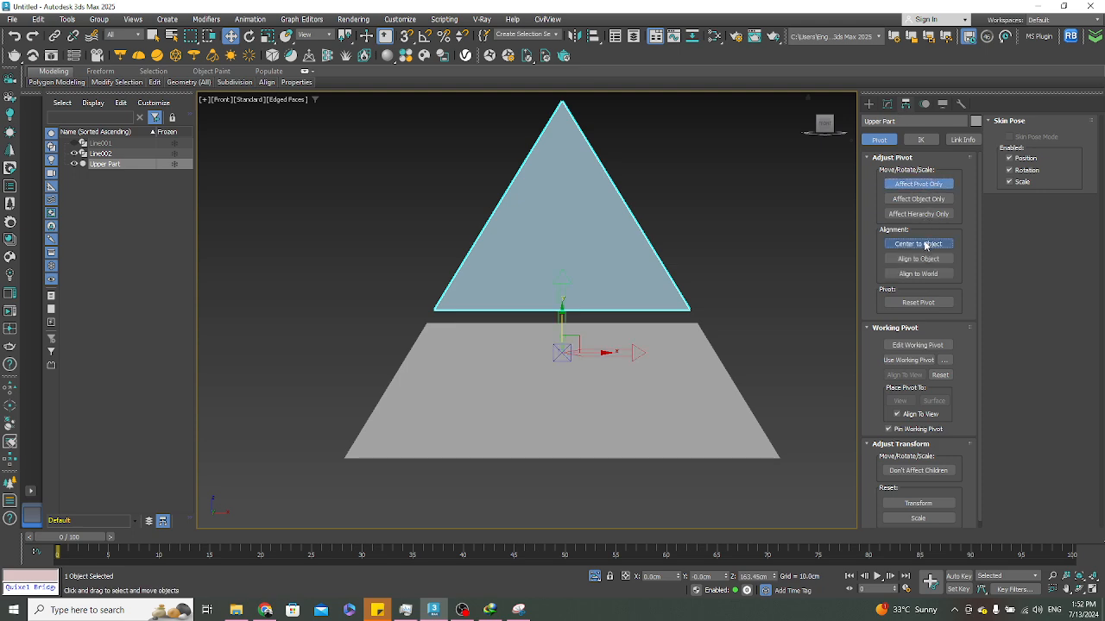
{"action": "left_click", "coordinate": [869, 103]}
{"action": "left_click", "coordinate": [772, 269]}
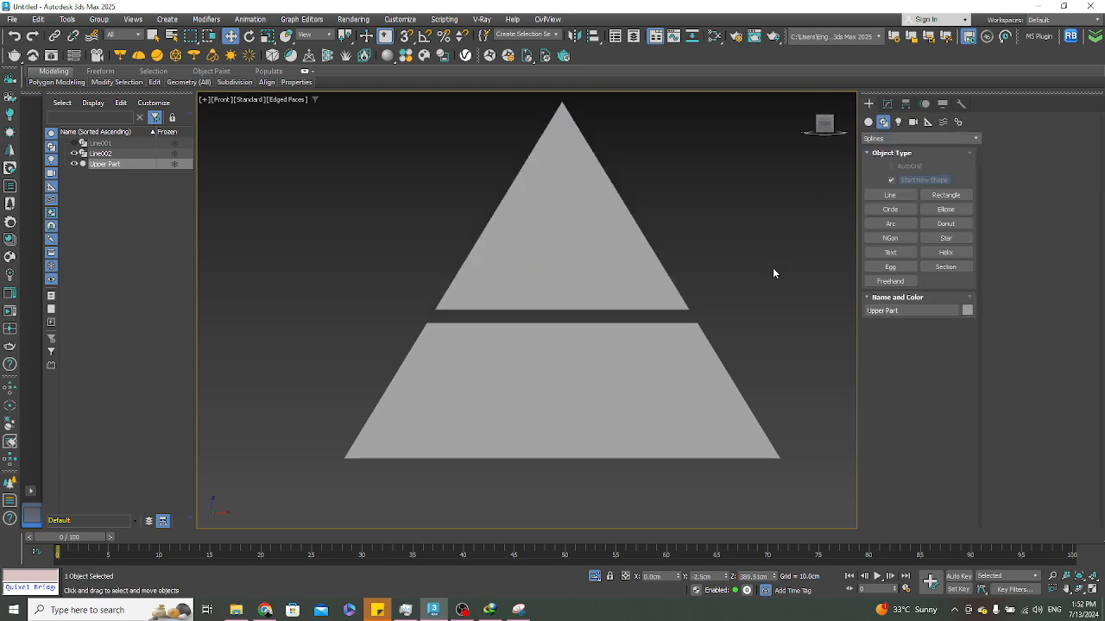
Check the lower facade in the browser's reference photo, then unhide the outer A-frame and isolate the lower trapezoid panel
{"action": "left_click", "coordinate": [673, 390]}
{"action": "middle_click_drag", "start_coordinate": [686, 387], "coordinate": [665, 279]}
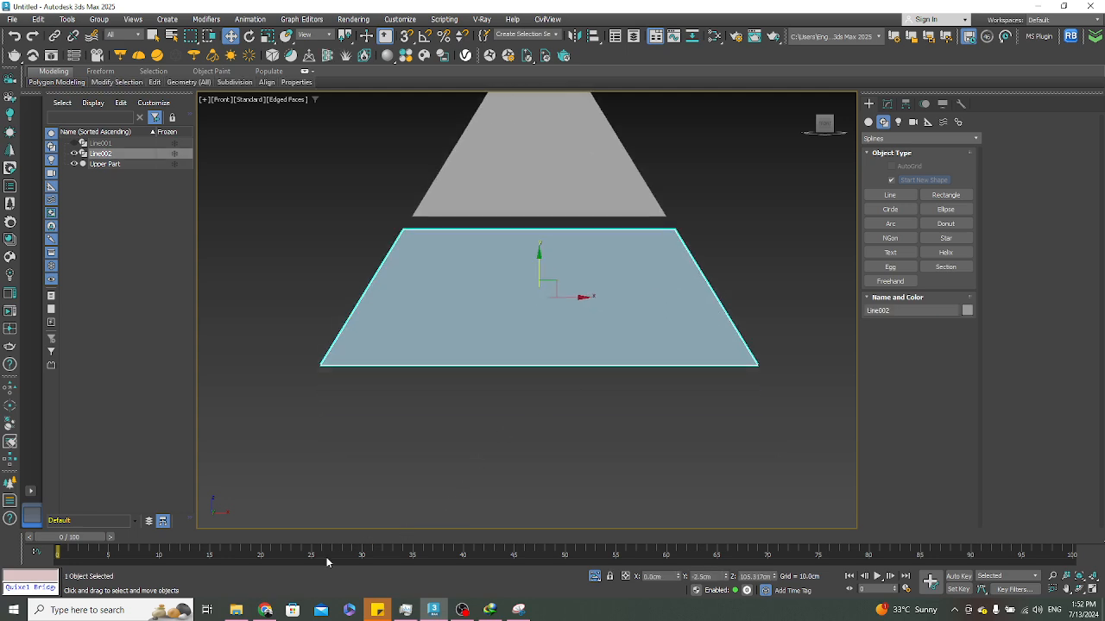
{"action": "left_click", "coordinate": [268, 611]}
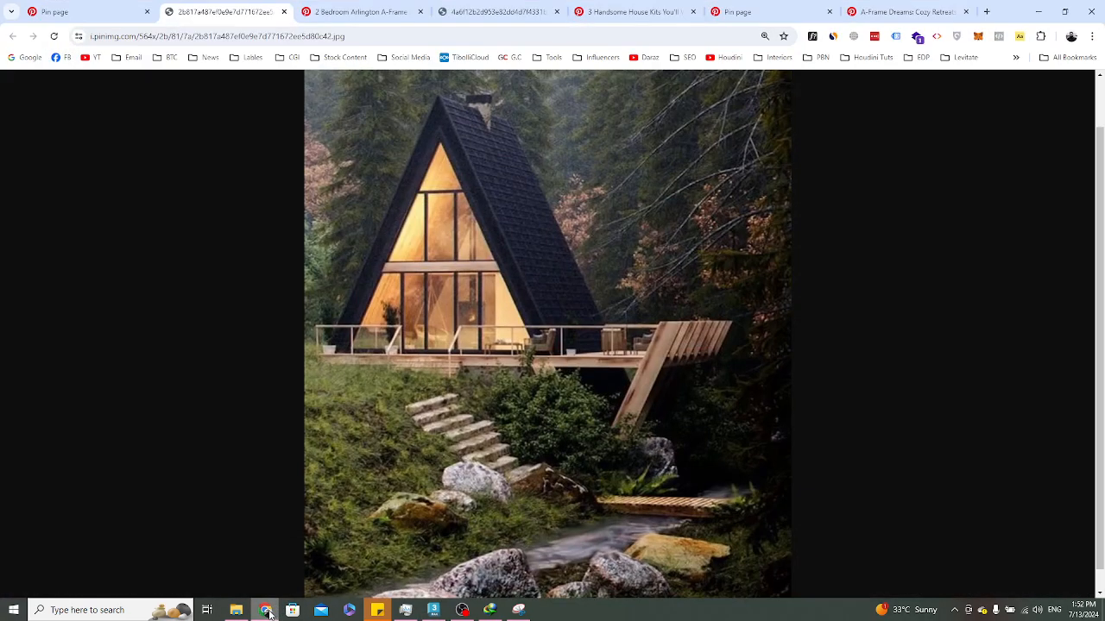
{"action": "left_click", "coordinate": [267, 611]}
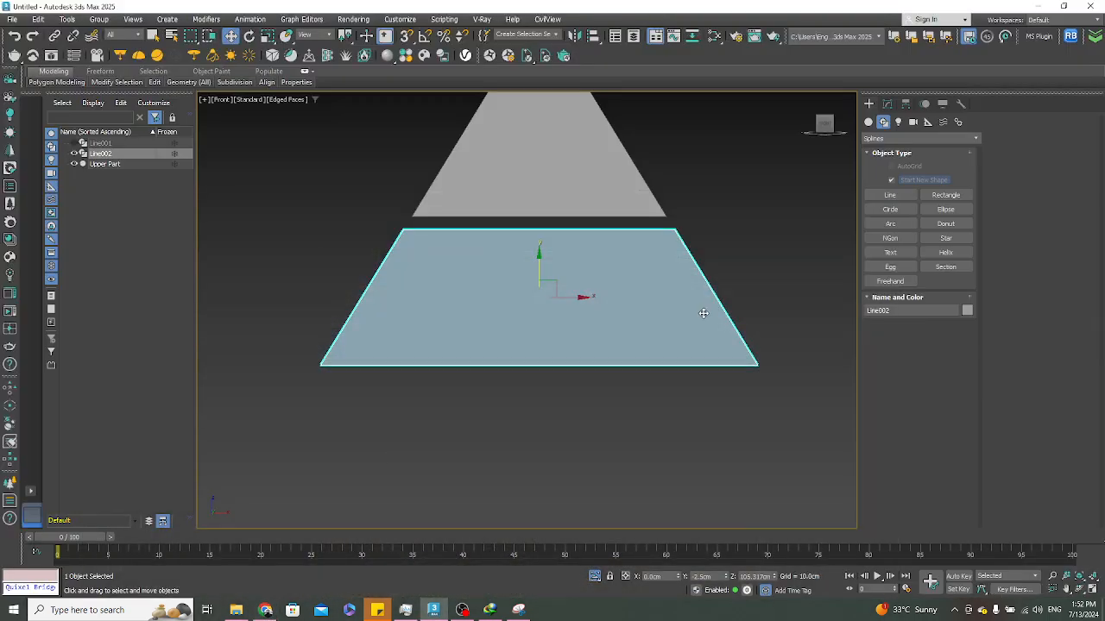
{"action": "left_click", "coordinate": [74, 143]}
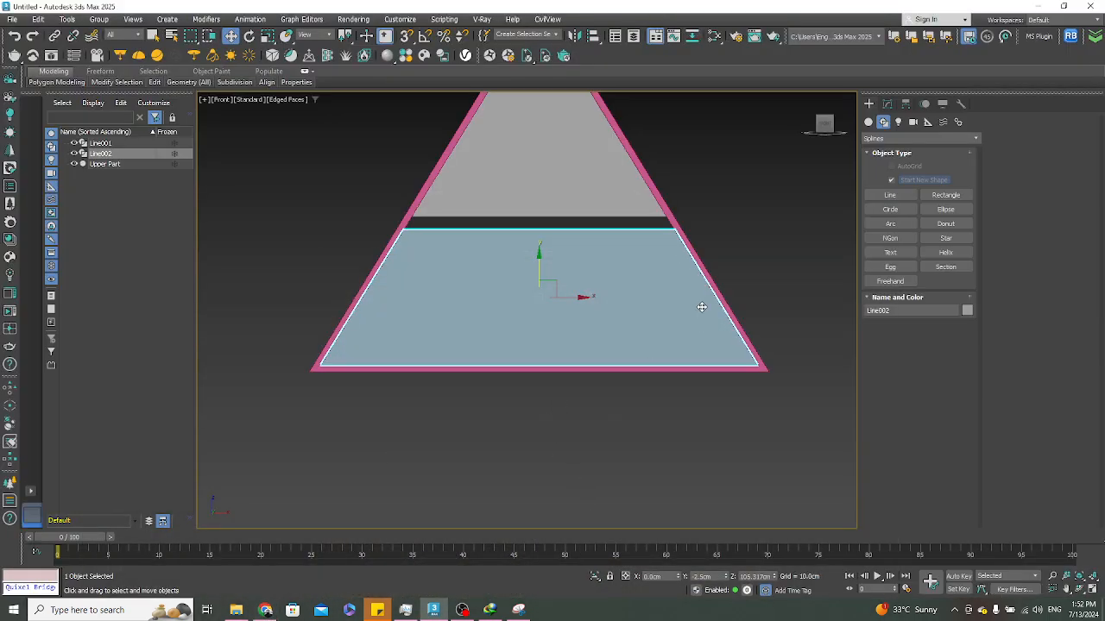
{"action": "left_click", "coordinate": [594, 575]}
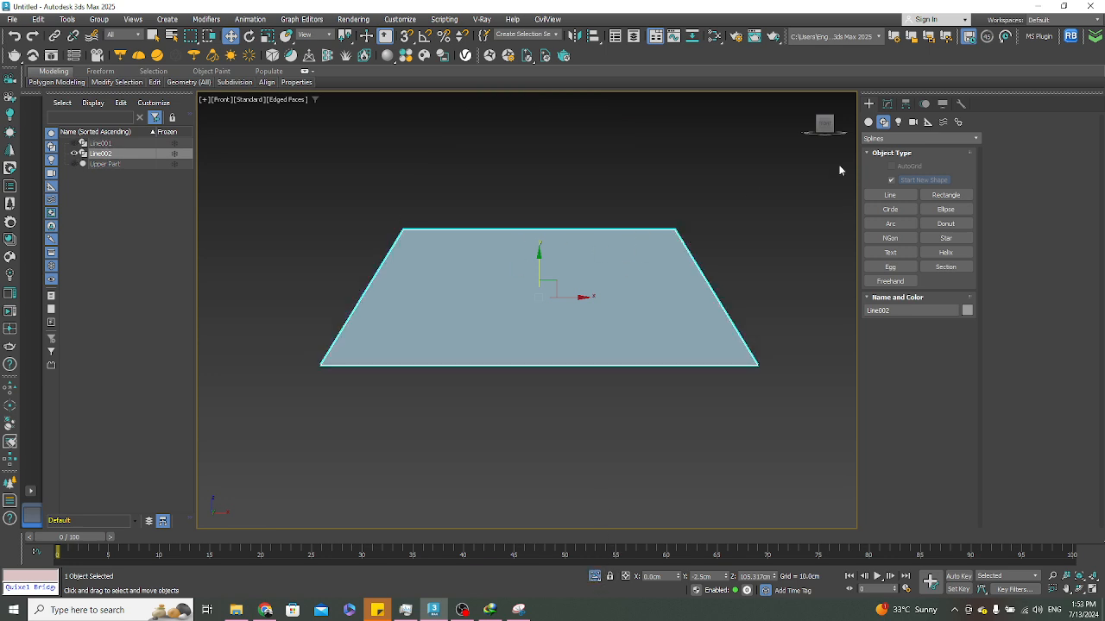
At edge level, select the upper and lower horizontal edges of the trapezoid panel
{"action": "left_click", "coordinate": [888, 105]}
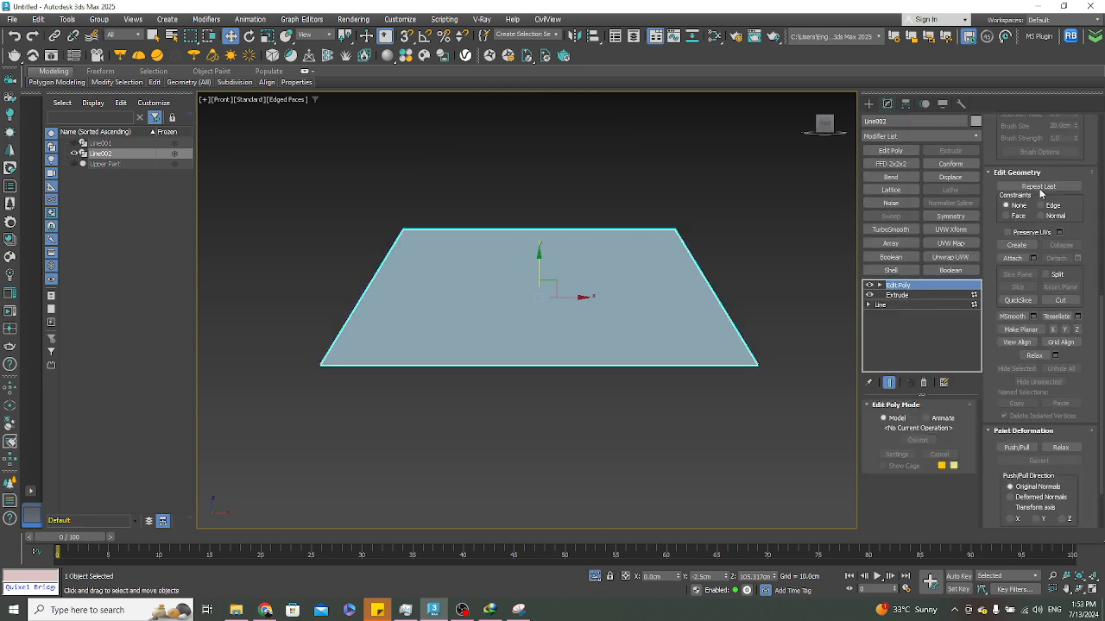
{"action": "scroll", "coordinate": [1029, 173], "scroll_direction": "up", "scroll_amount": 10}
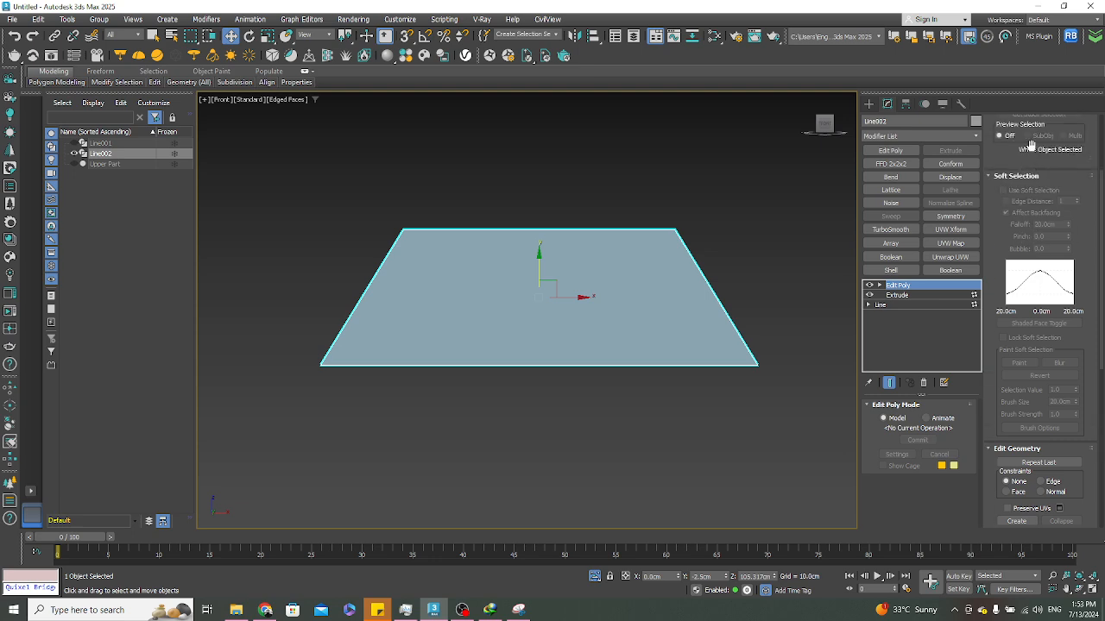
{"action": "left_click", "coordinate": [1025, 135]}
{"action": "left_click_drag", "start_coordinate": [602, 187], "coordinate": [581, 437]}
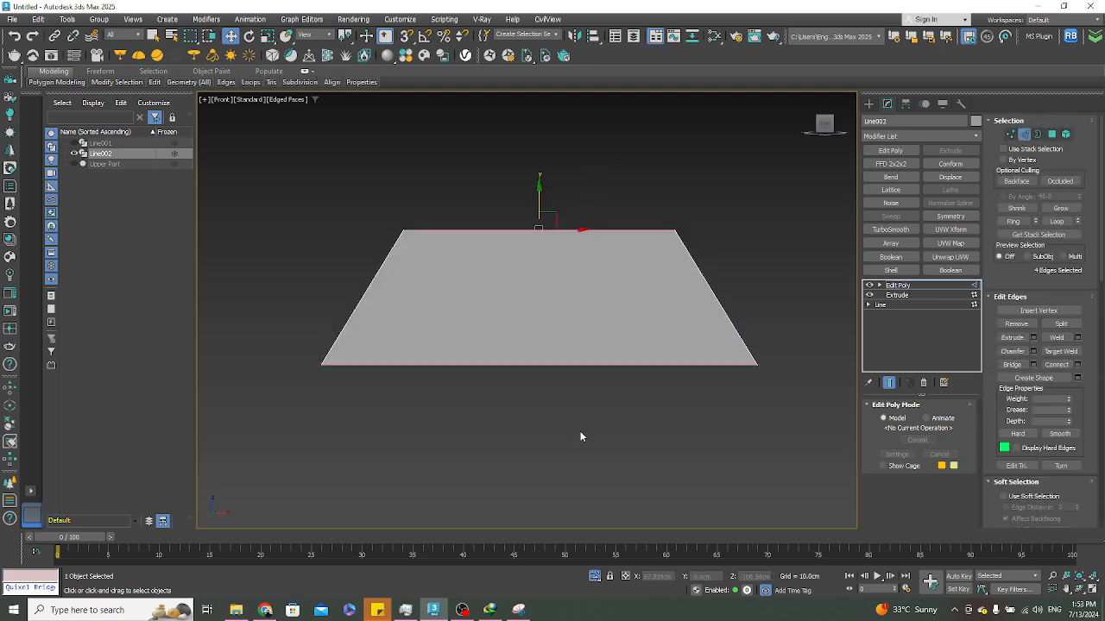
{"action": "middle_click_drag", "start_coordinate": [581, 437], "coordinate": [617, 275], "text": "alt"}
{"action": "scroll", "coordinate": [617, 275], "scroll_direction": "up", "scroll_amount": 2}
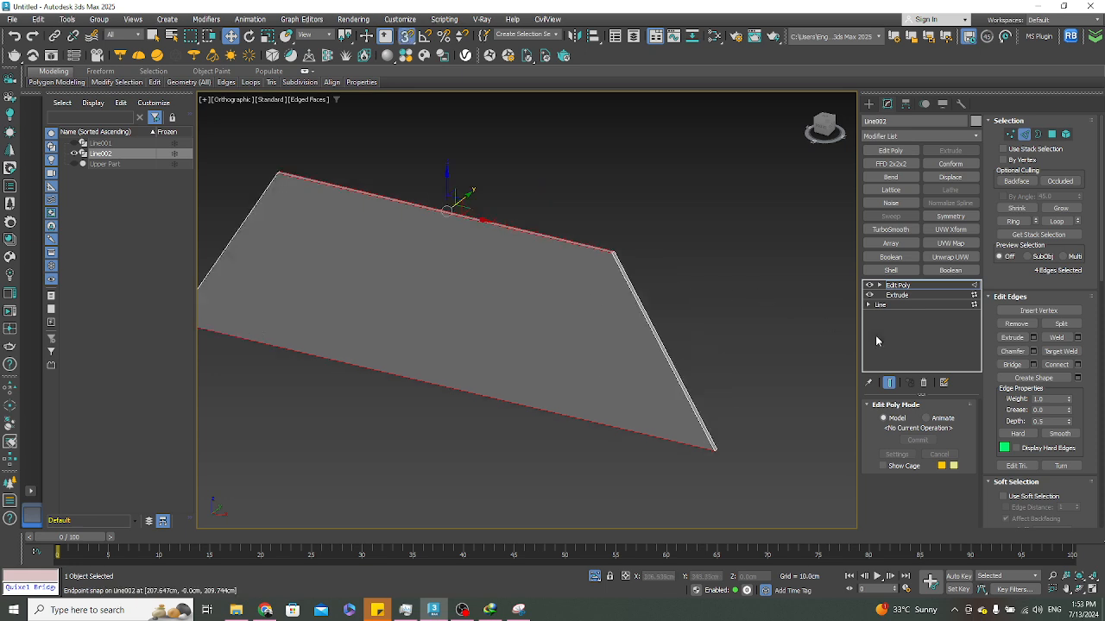
Check the window divisions in the browser's reference photo and connect the selected edges with 4 segments
{"action": "left_click", "coordinate": [1078, 364]}
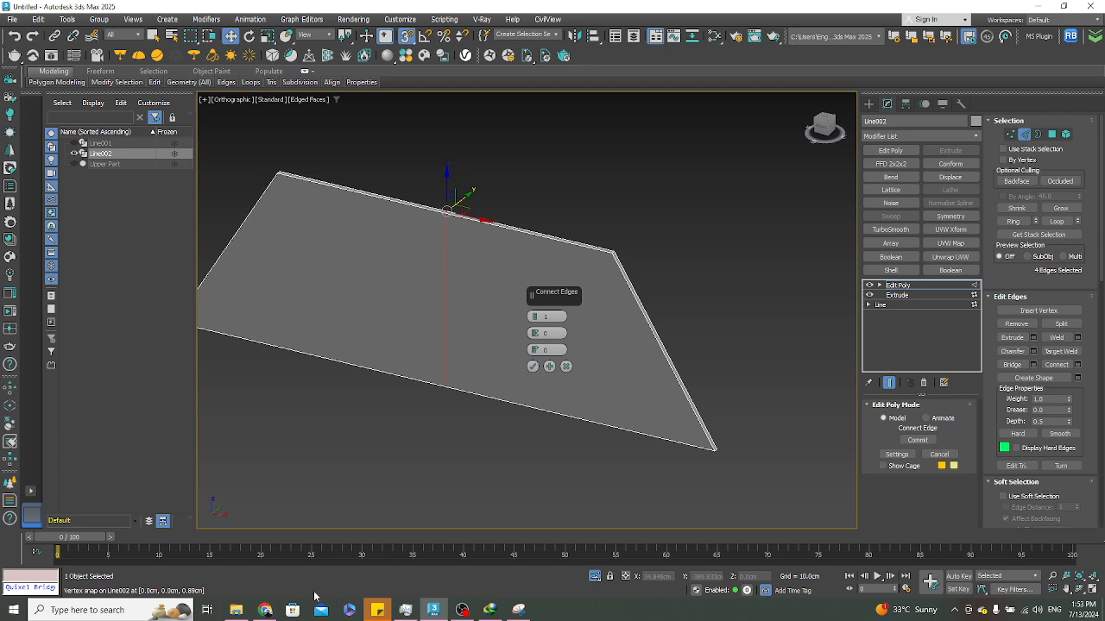
{"action": "left_click", "coordinate": [267, 610]}
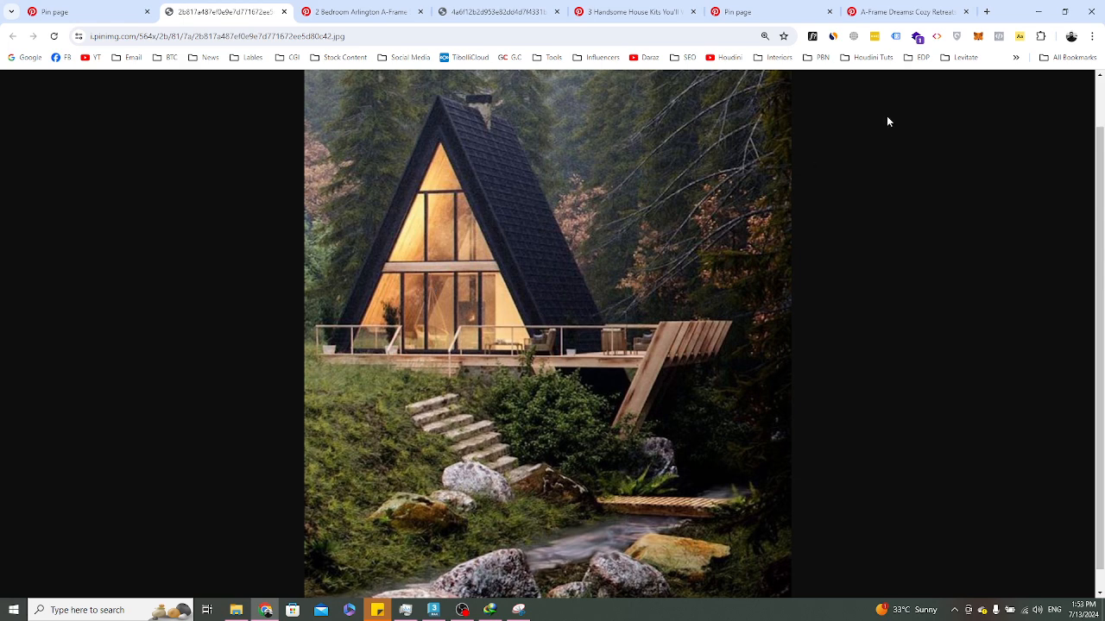
{"action": "left_click", "coordinate": [1038, 11]}
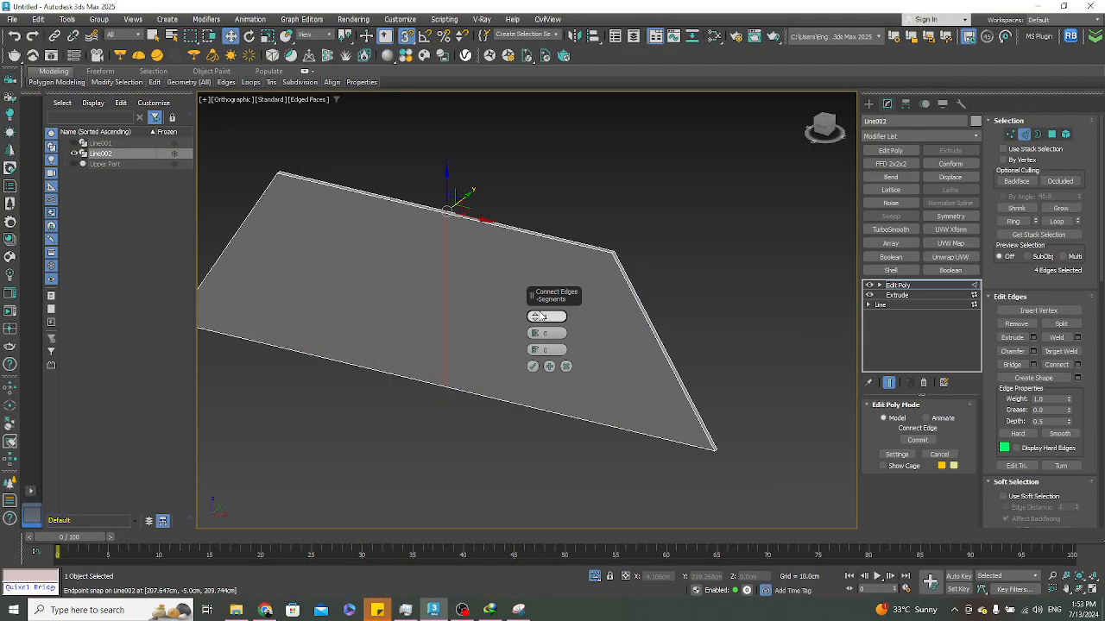
{"action": "left_click", "coordinate": [537, 316]}
{"action": "middle_click_drag", "start_coordinate": [539, 317], "coordinate": [443, 304], "text": "alt"}
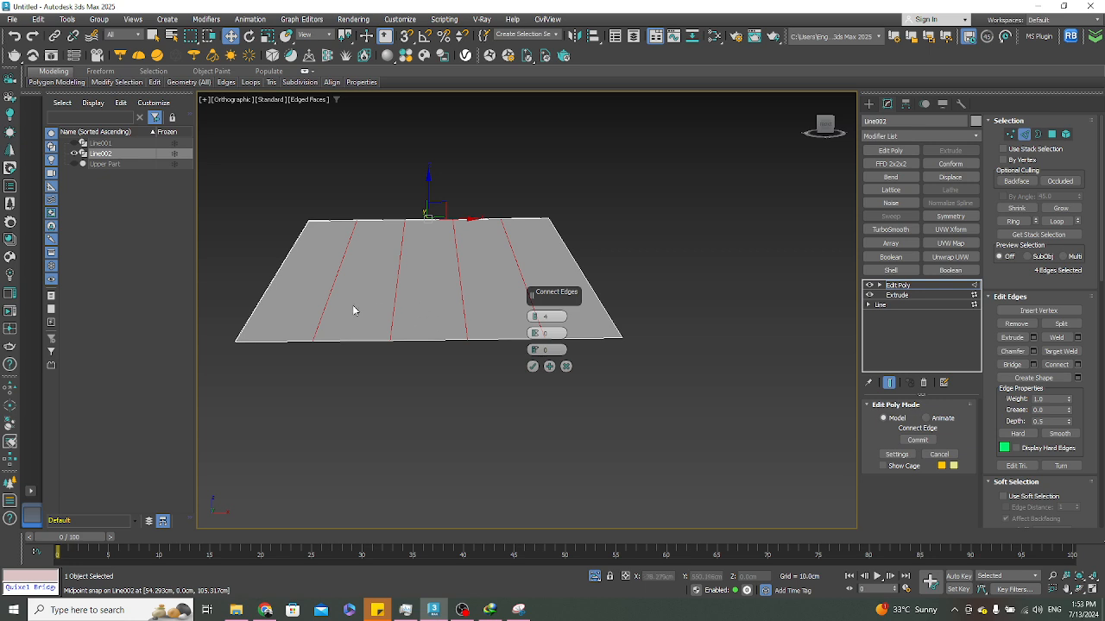
{"action": "left_click", "coordinate": [534, 367]}
In the front view, scale the four connecting divisions along the X axis until they stand vertical
{"action": "middle_click_drag", "start_coordinate": [456, 342], "coordinate": [429, 355], "text": "alt"}
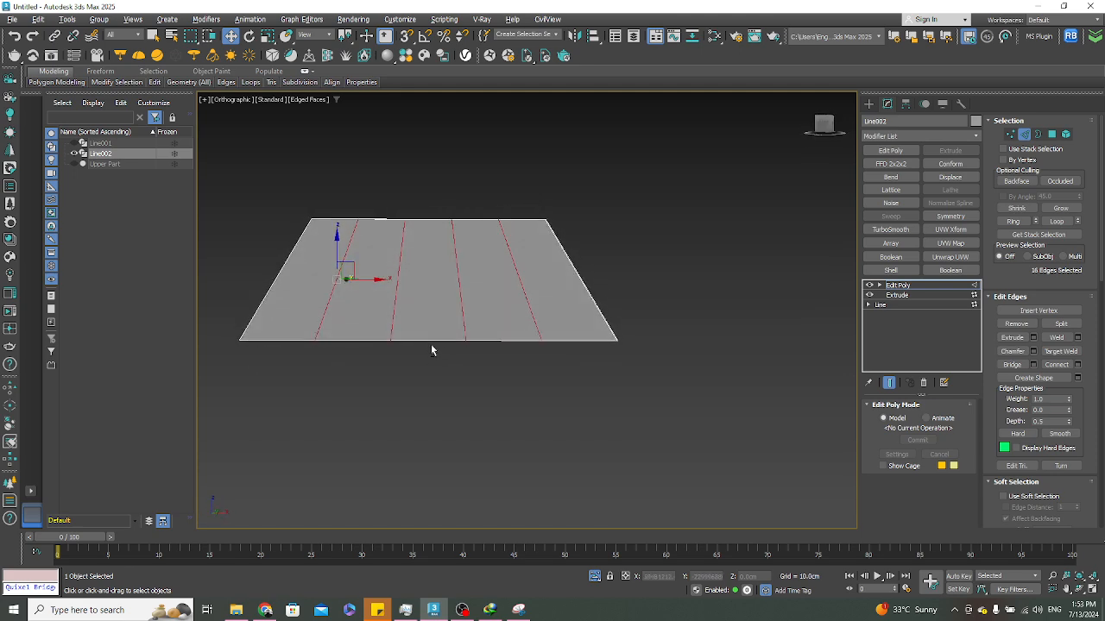
{"action": "key", "text": "f"}
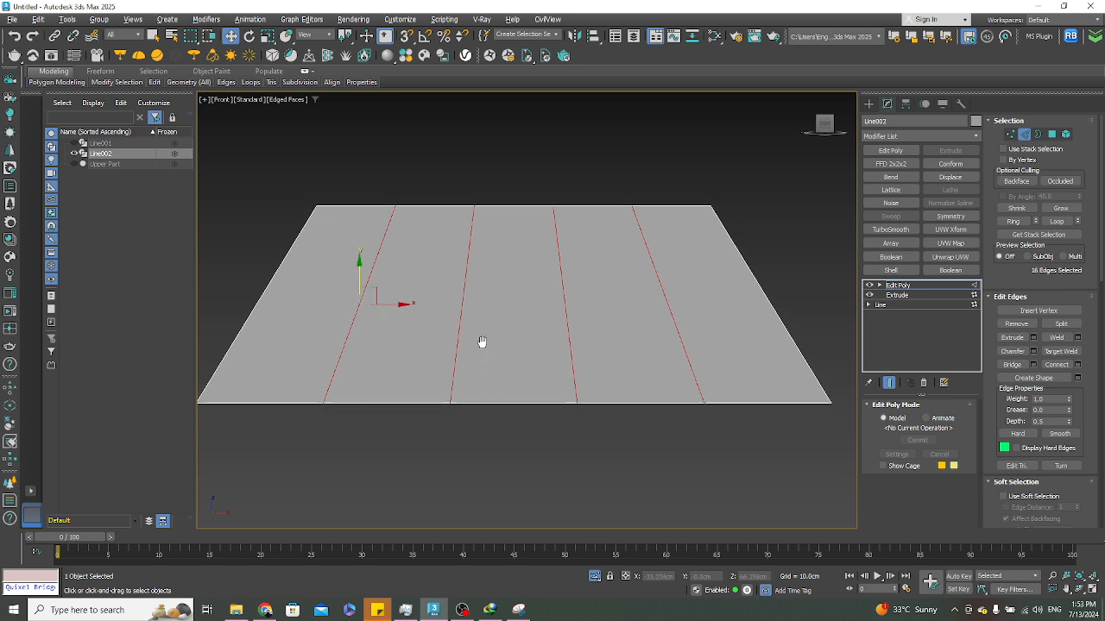
{"action": "key", "text": "r"}
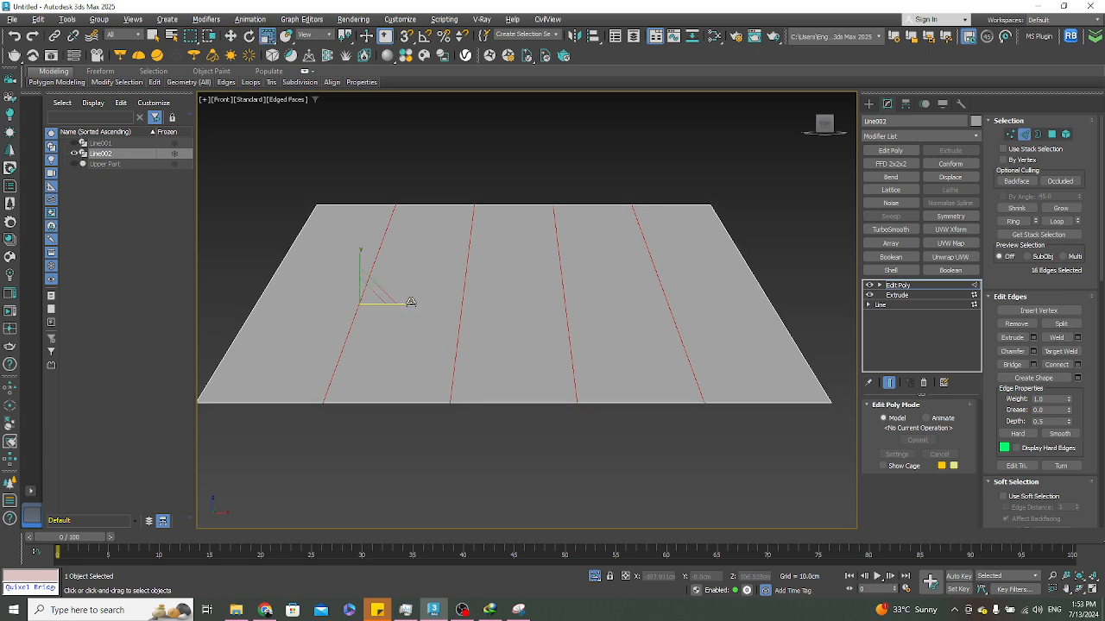
{"action": "left_click_drag", "start_coordinate": [412, 303], "coordinate": [903, 159]}
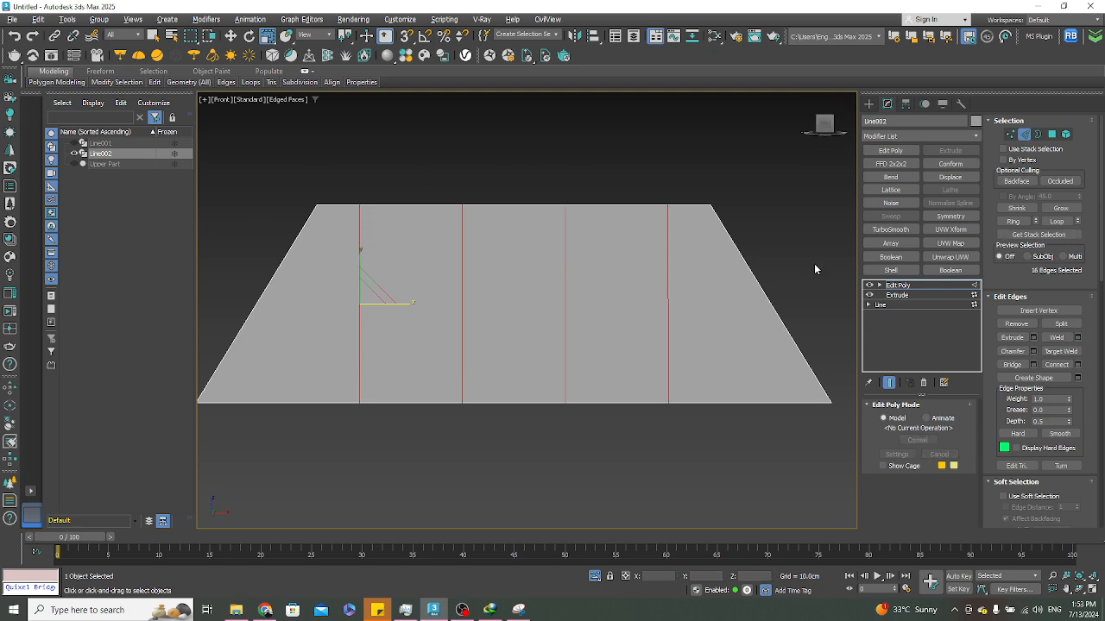
{"action": "left_click_drag", "start_coordinate": [364, 278], "coordinate": [397, 313]}
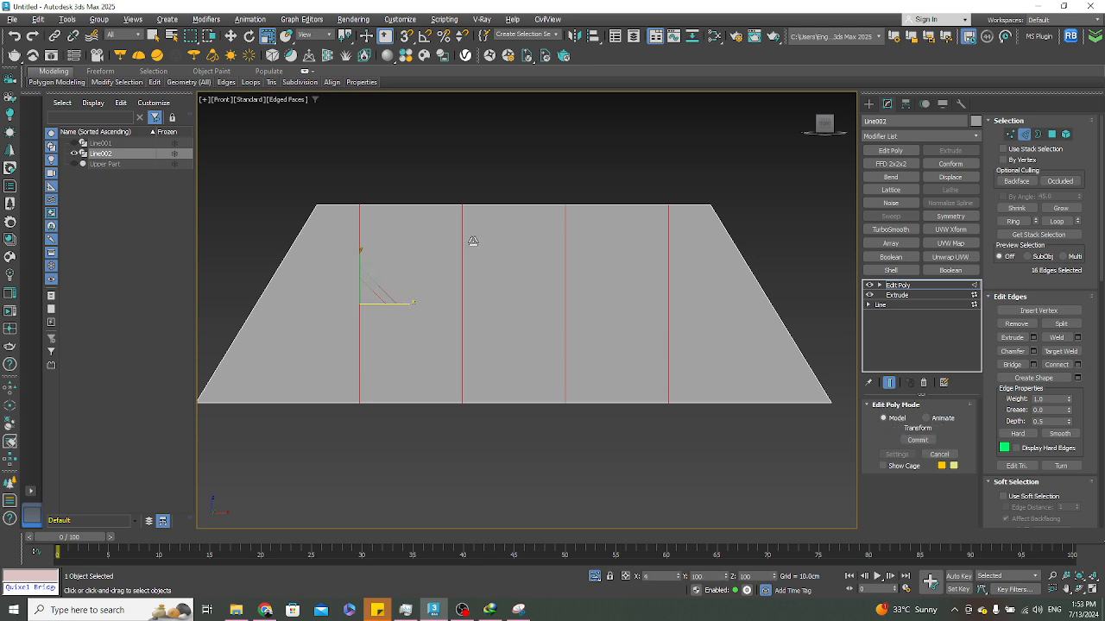
{"action": "left_click_drag", "start_coordinate": [473, 242], "coordinate": [716, 187]}
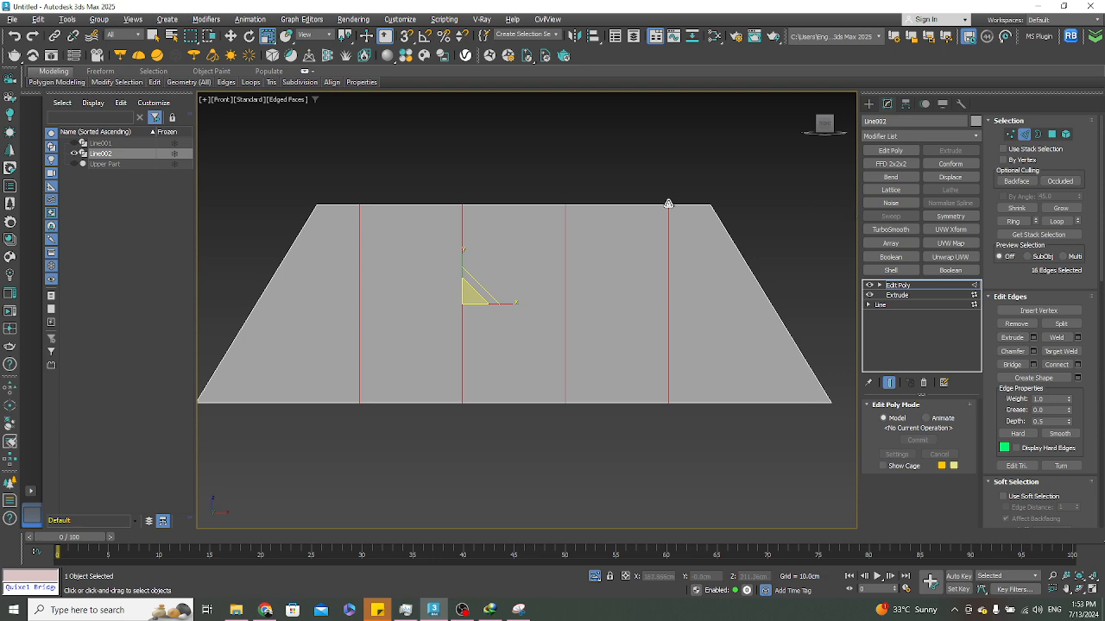
Display the front view in wireframe, leave edge level and compare the panel's divisions with the browser's reference photo
{"action": "middle_click_drag", "start_coordinate": [668, 204], "coordinate": [598, 296], "text": "alt"}
{"action": "key", "text": "f"}
{"action": "scroll", "coordinate": [613, 229], "scroll_direction": "down", "scroll_amount": 2}
{"action": "key", "text": "F3"}
{"action": "scroll", "coordinate": [621, 263], "scroll_direction": "down", "scroll_amount": 3}
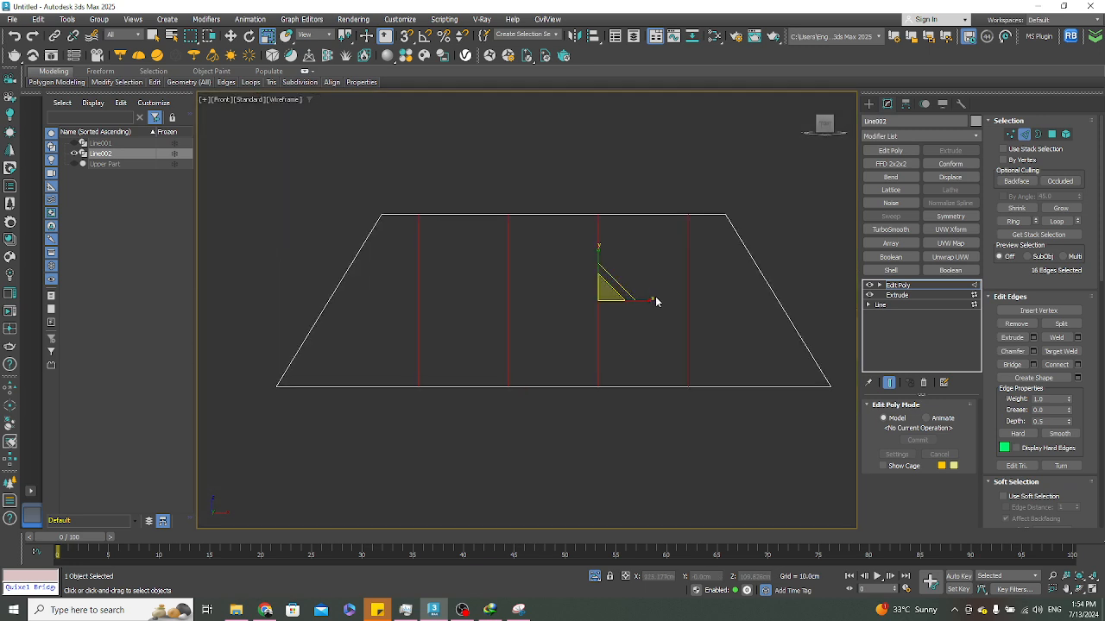
{"action": "left_click", "coordinate": [870, 103]}
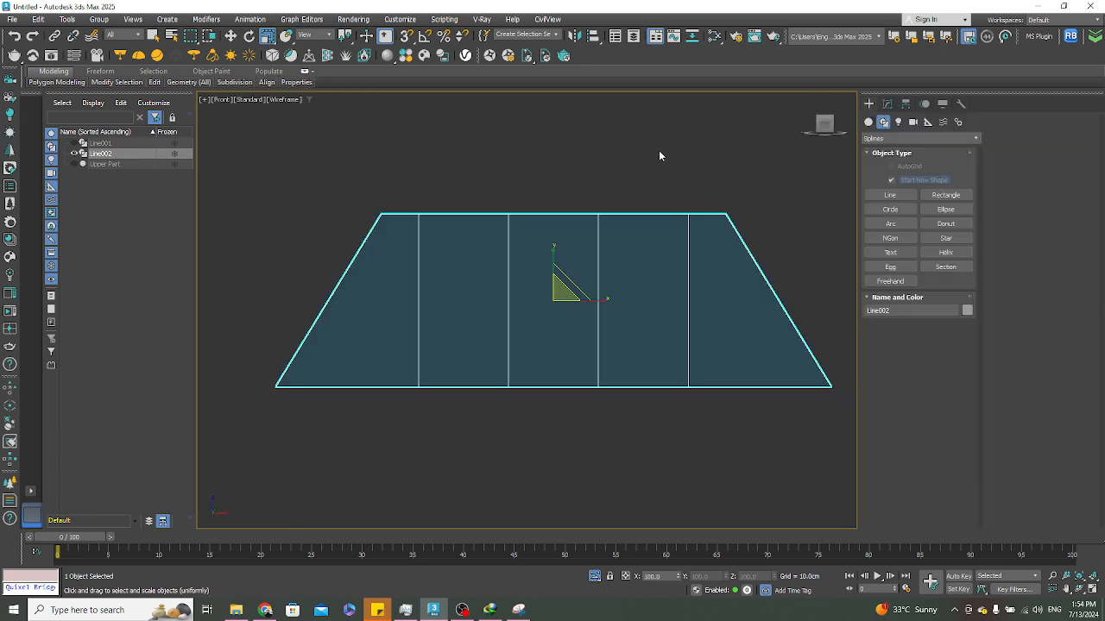
{"action": "left_click", "coordinate": [273, 612]}
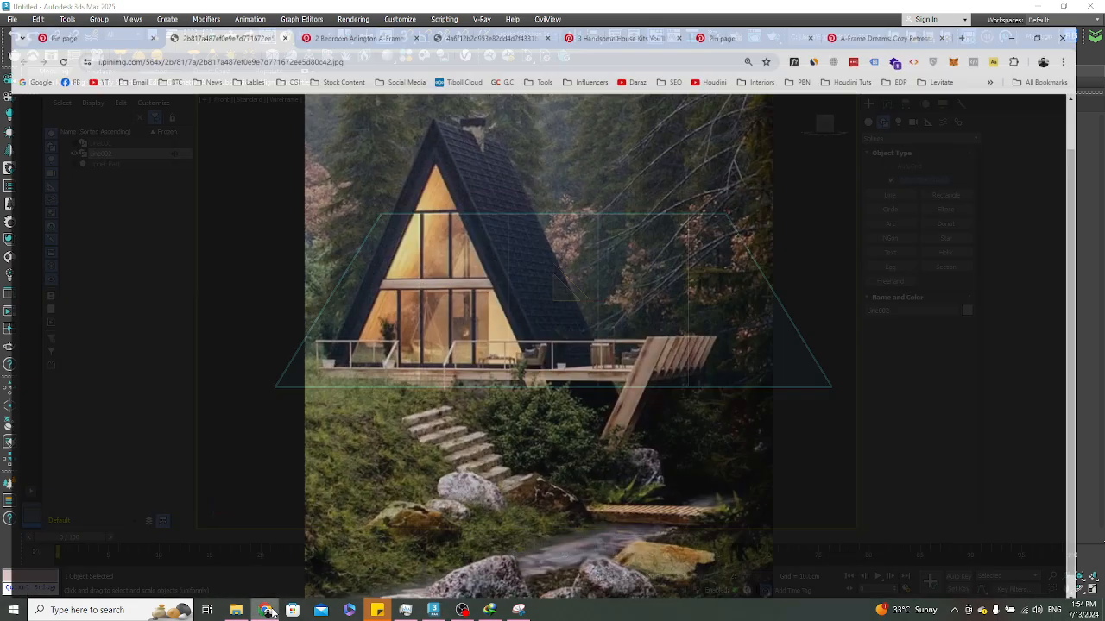
{"action": "left_click", "coordinate": [271, 612]}
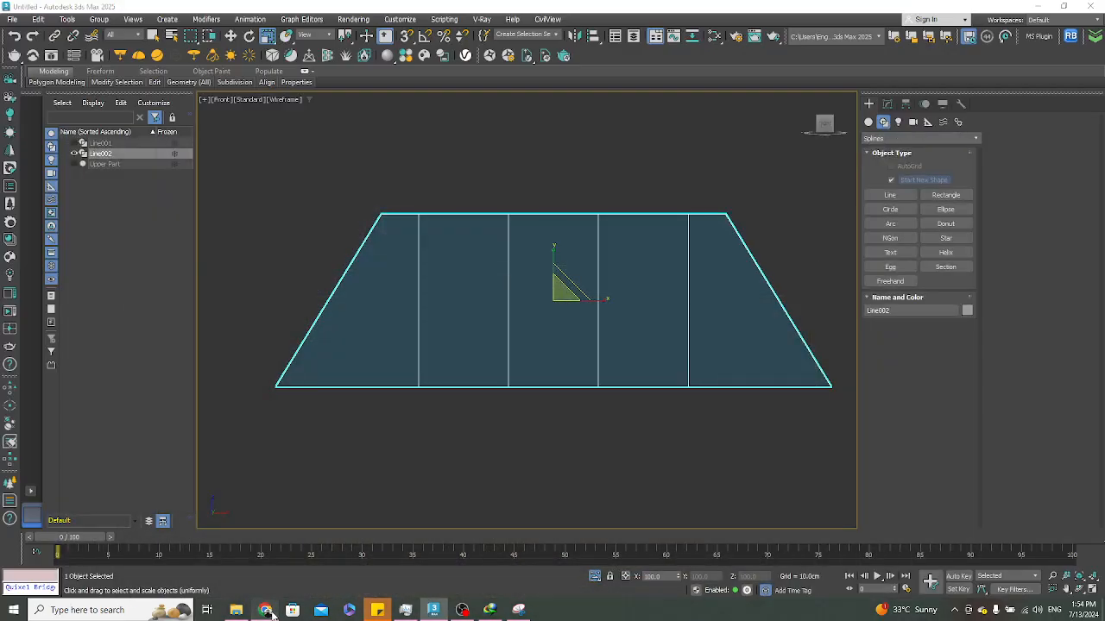
{"action": "left_click", "coordinate": [272, 613]}
{"action": "left_click", "coordinate": [271, 613]}
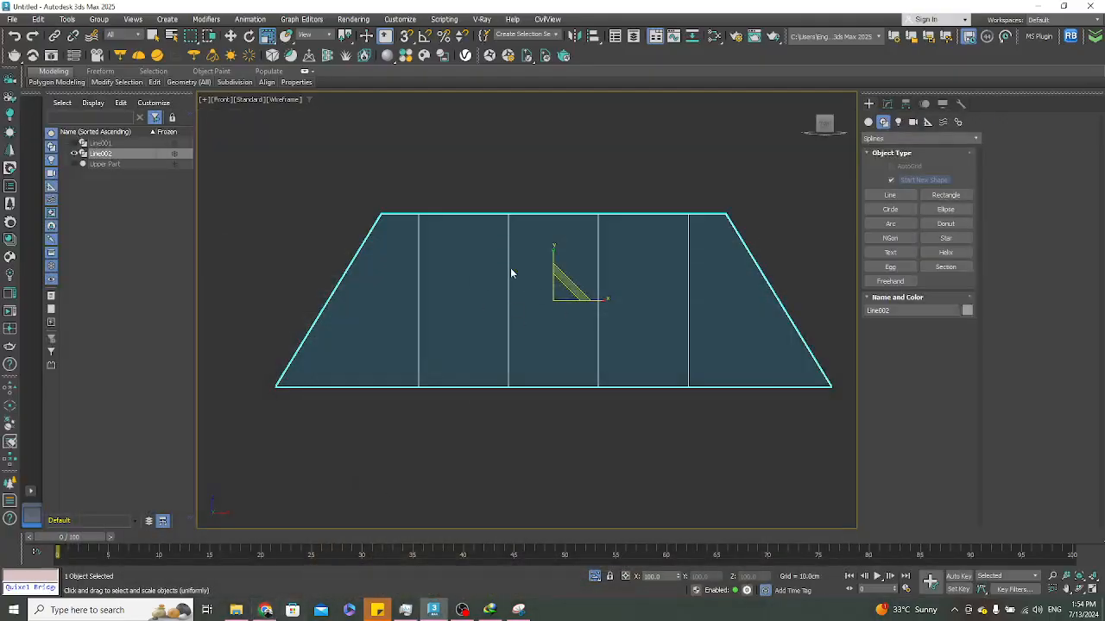
At vertex level, select the upper and lower vertices of the trapezoid's second vertical division from the left
{"action": "left_click", "coordinate": [887, 104]}
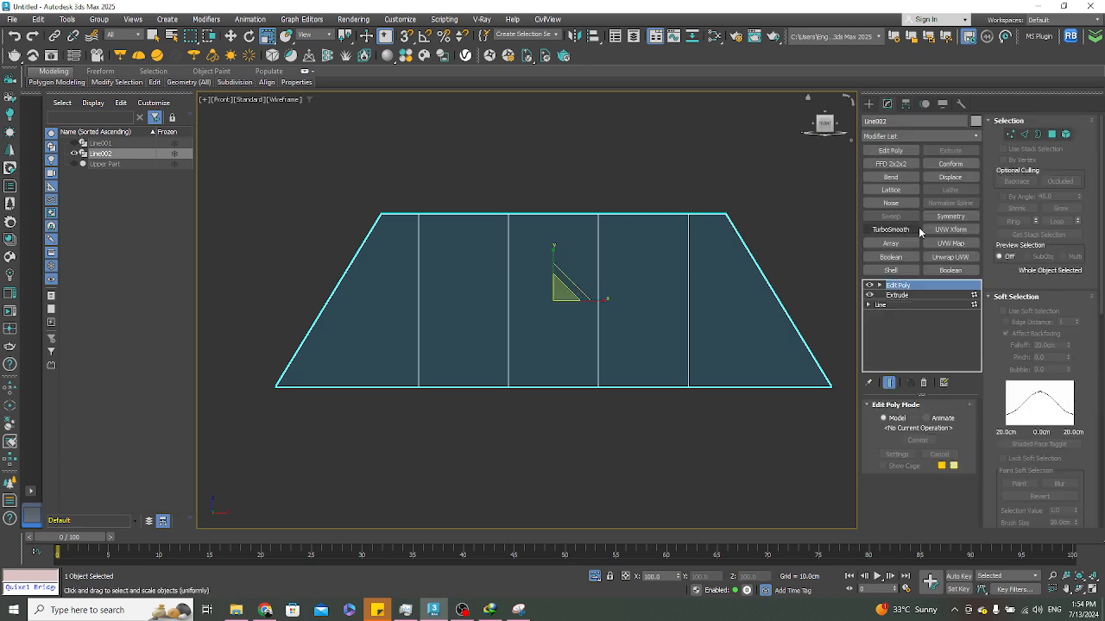
{"action": "left_click", "coordinate": [1011, 136]}
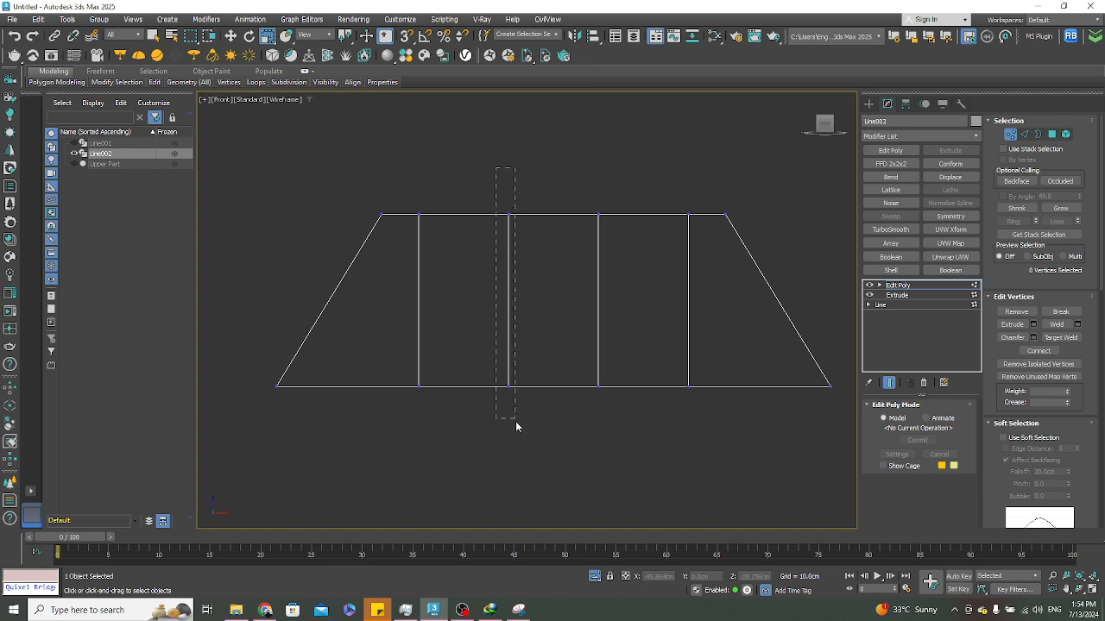
{"action": "left_click_drag", "start_coordinate": [515, 422], "coordinate": [515, 421]}
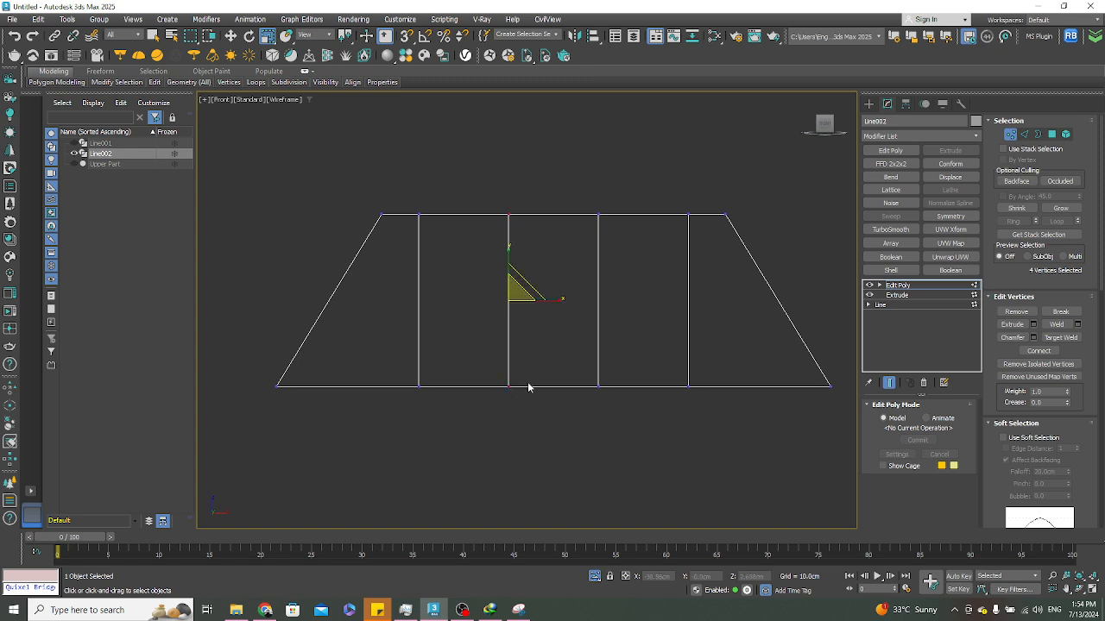
Check the division spacing in the browser's reference photo and enter a negative X screen offset for the selected vertices in Move Transform Type-In
{"action": "right_click", "coordinate": [508, 309]}
{"action": "left_click", "coordinate": [606, 318]}
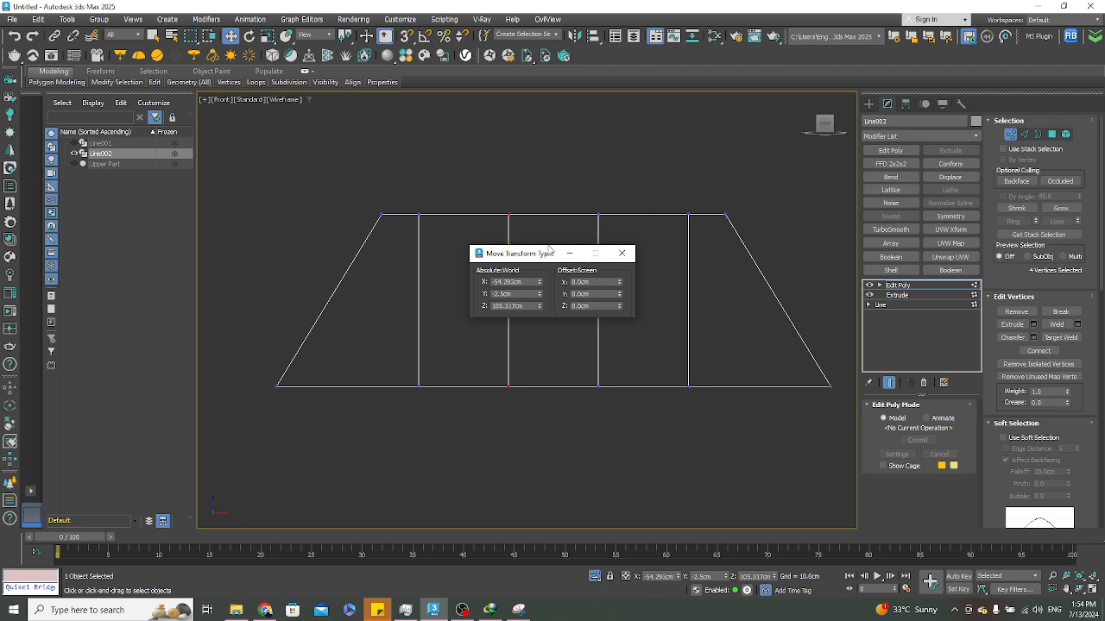
{"action": "left_click_drag", "start_coordinate": [550, 250], "coordinate": [654, 191]}
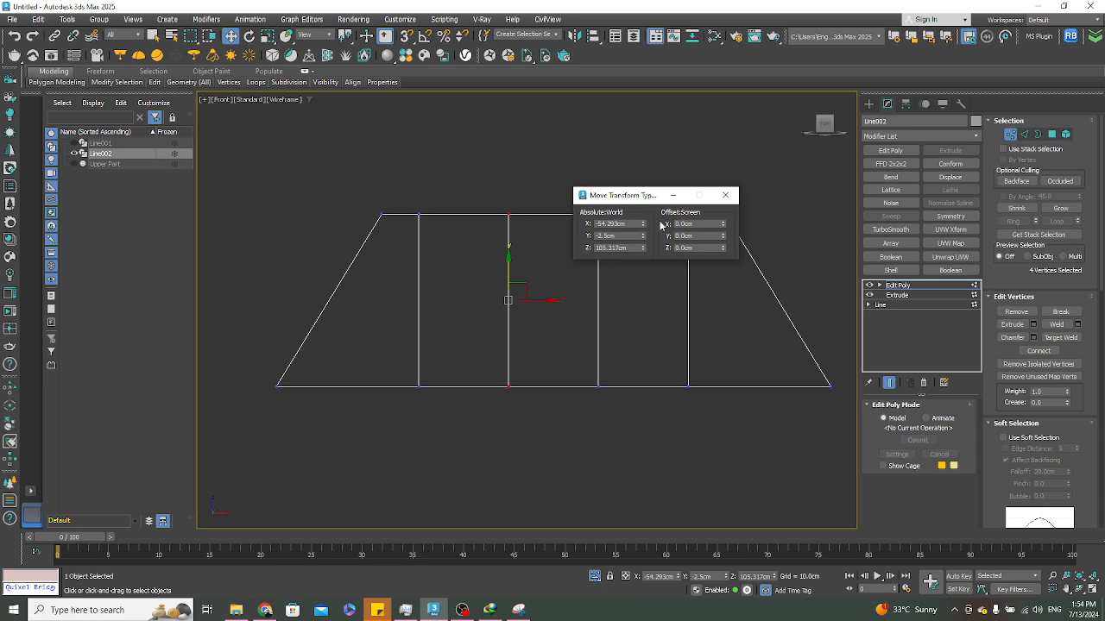
{"action": "left_click", "coordinate": [699, 223]}
{"action": "scroll", "coordinate": [505, 223], "scroll_direction": "up", "scroll_amount": 2}
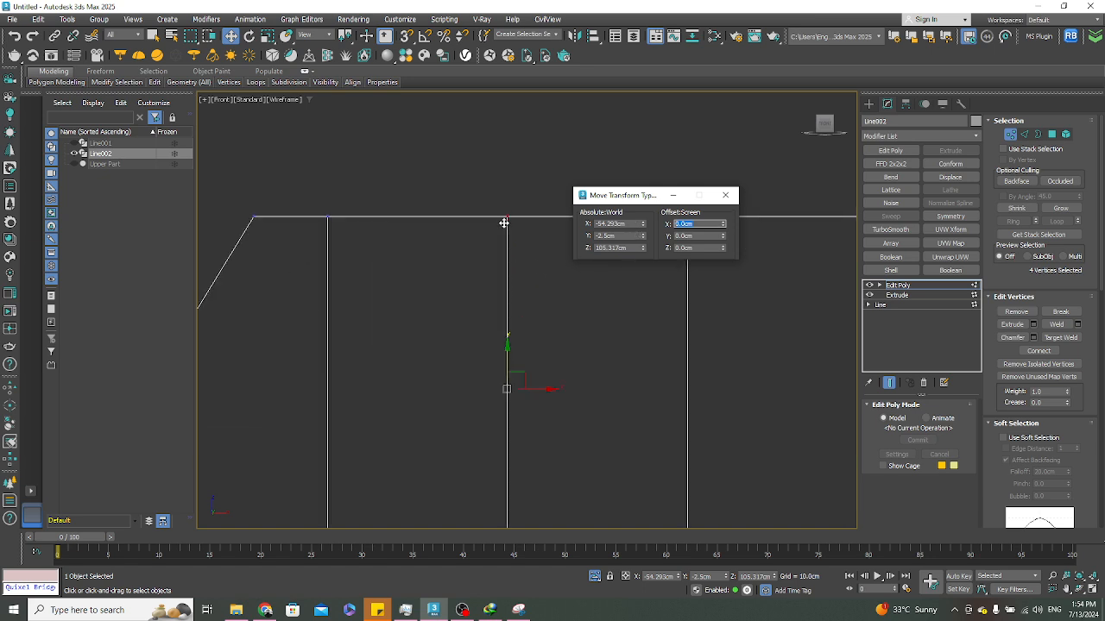
{"action": "scroll", "coordinate": [466, 295], "scroll_direction": "down", "scroll_amount": 2}
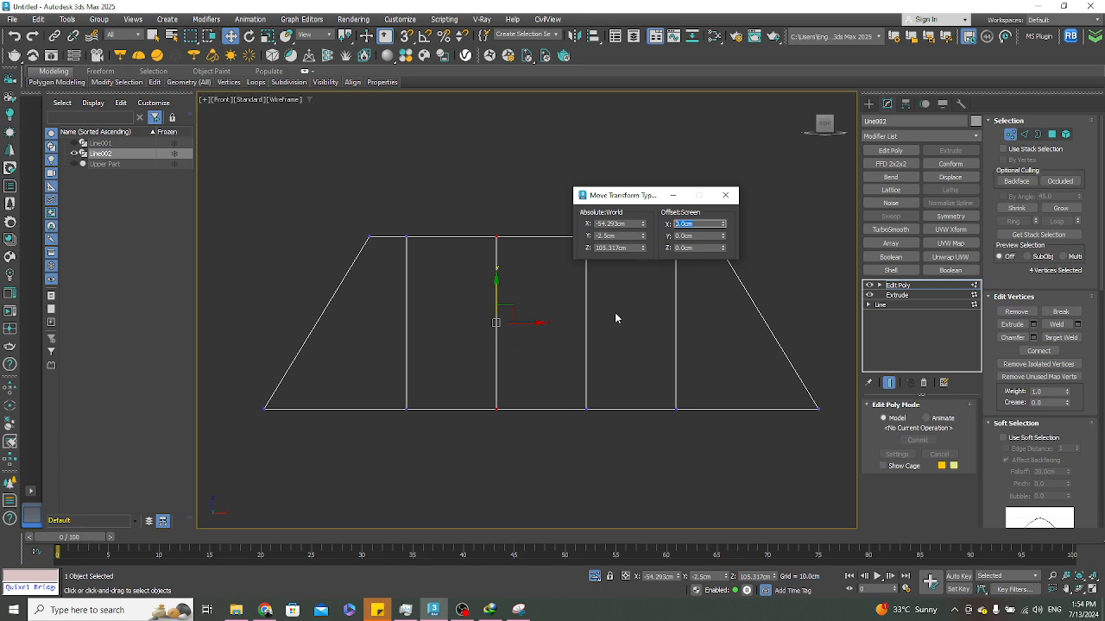
{"action": "scroll", "coordinate": [618, 324], "scroll_direction": "down", "scroll_amount": 2}
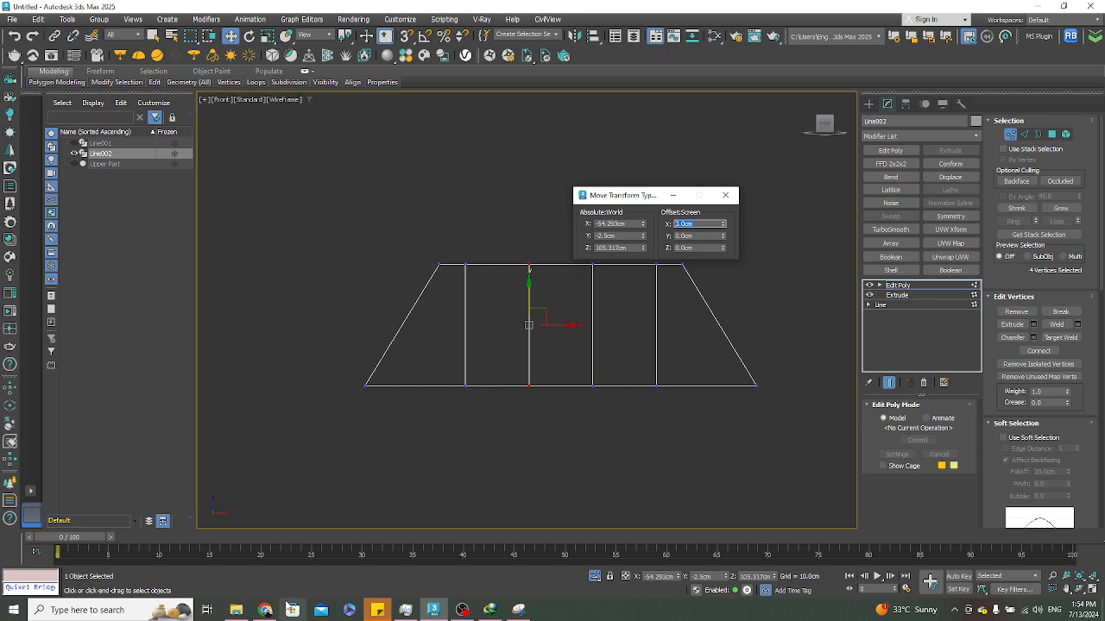
{"action": "left_click", "coordinate": [265, 611]}
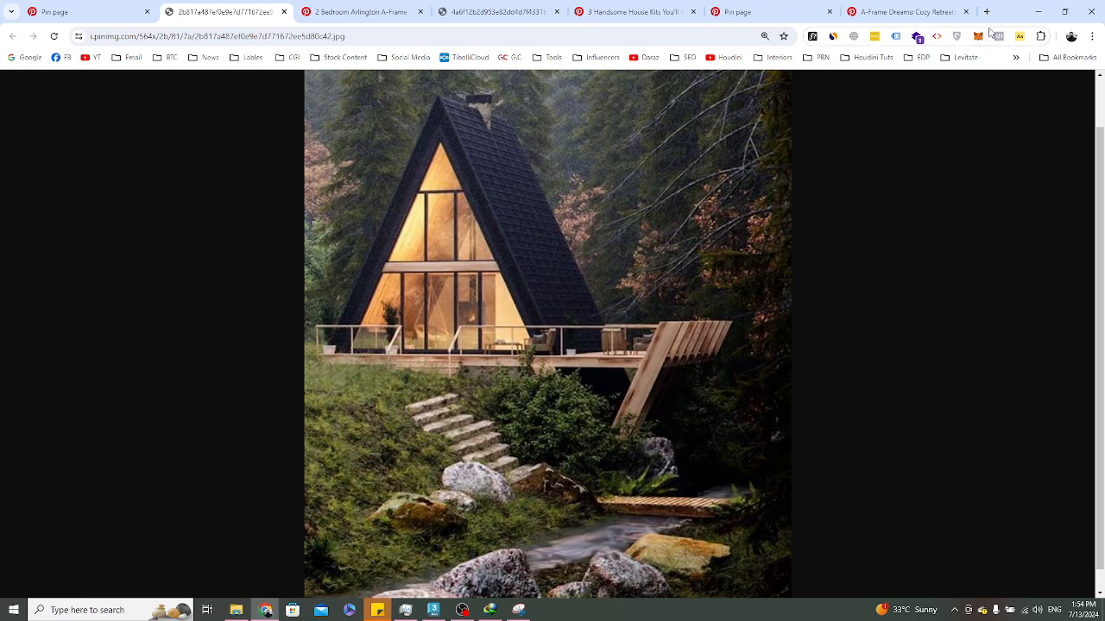
{"action": "left_click", "coordinate": [1038, 11]}
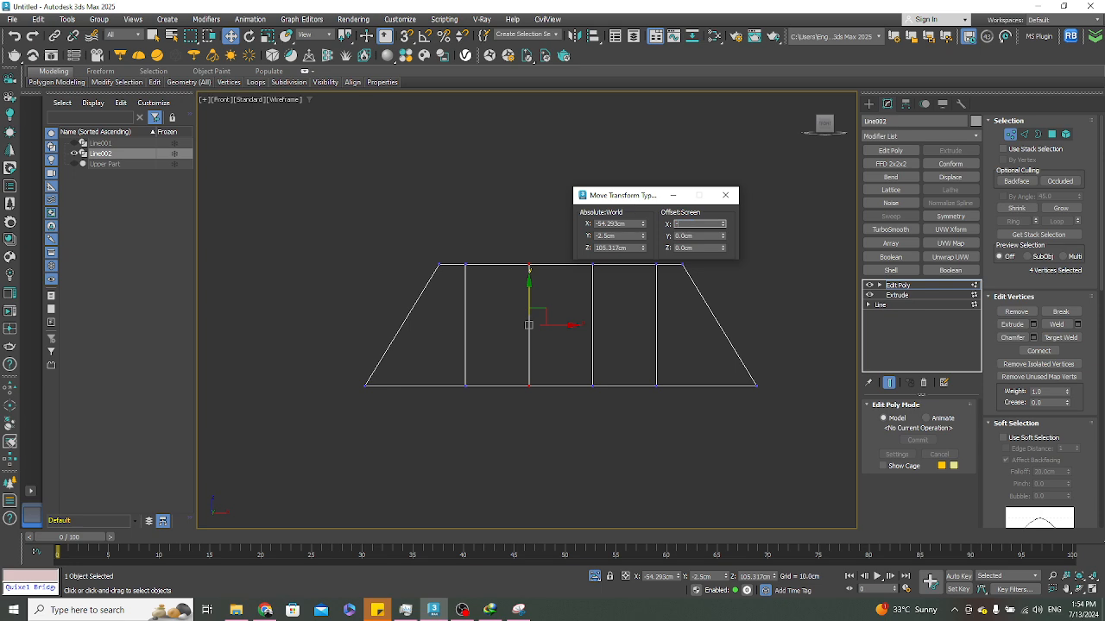
Offset the two central vertex columns of Line002 outward along X by 6 inches (15.24 cm) each, in opposite directions
{"action": "key", "text": "Return"}
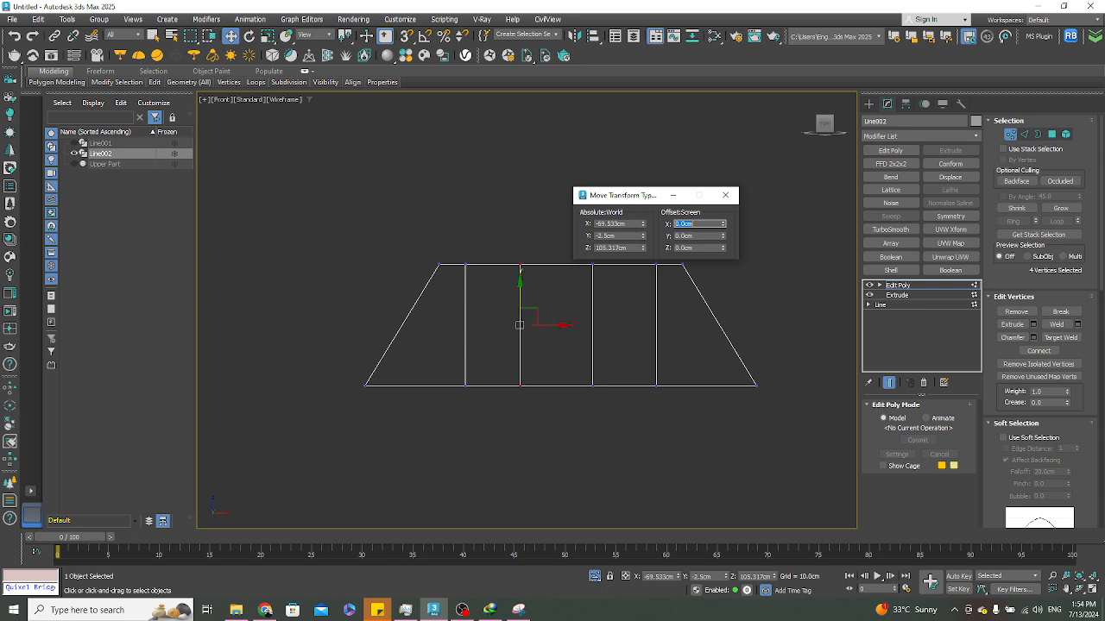
{"action": "middle_click_drag", "start_coordinate": [560, 267], "coordinate": [495, 268]}
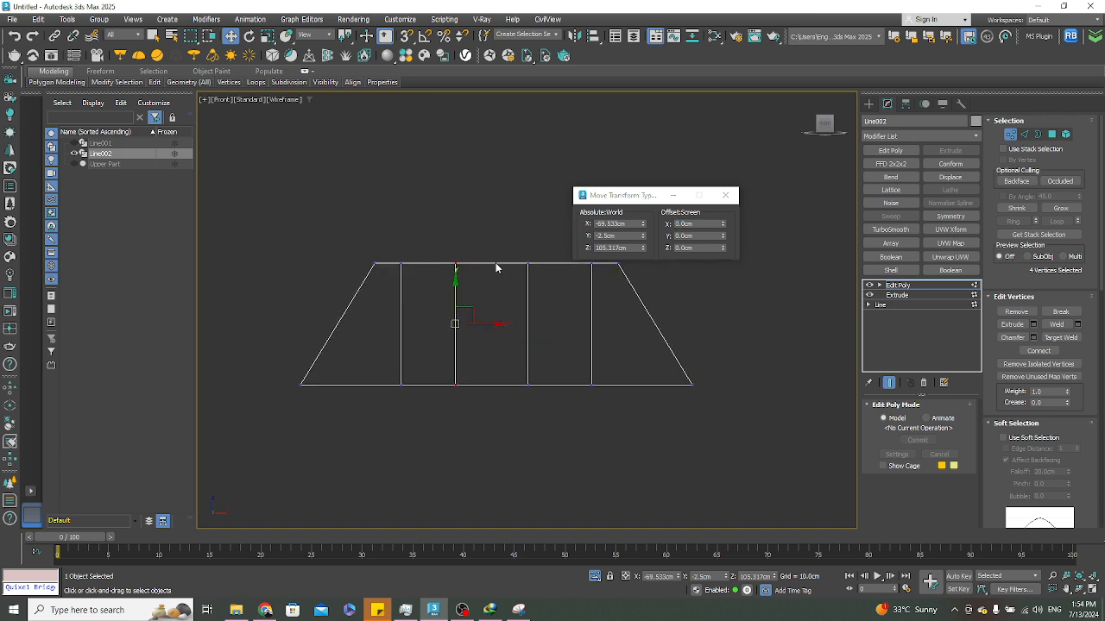
{"action": "left_click_drag", "start_coordinate": [555, 397], "coordinate": [555, 397]}
{"action": "left_click", "coordinate": [684, 225]}
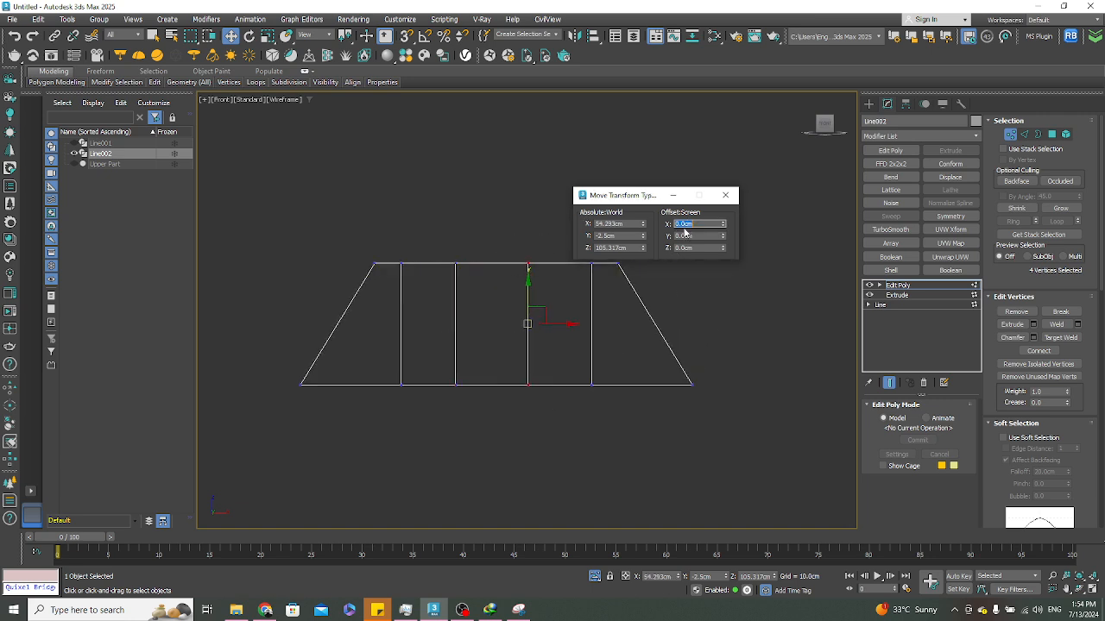
{"action": "type", "text": "6"}
{"action": "key", "text": "Return"}
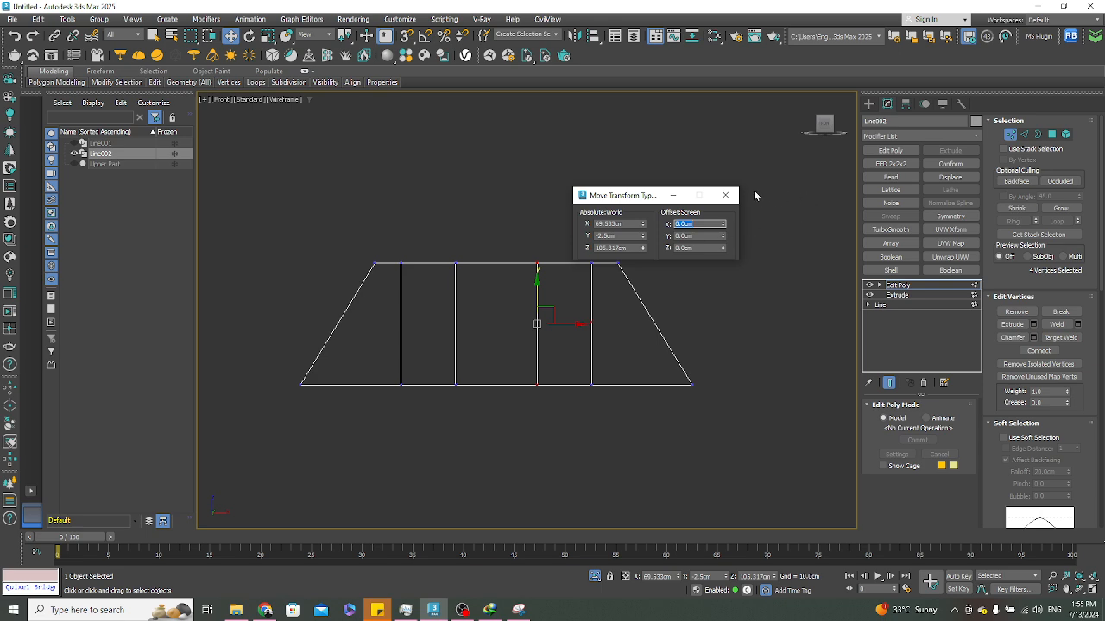
{"action": "left_click", "coordinate": [725, 195]}
{"action": "left_click", "coordinate": [662, 202]}
Display the panel shaded and switch its Edit Poly modifier to polygon sub-object level
{"action": "key", "text": "F3"}
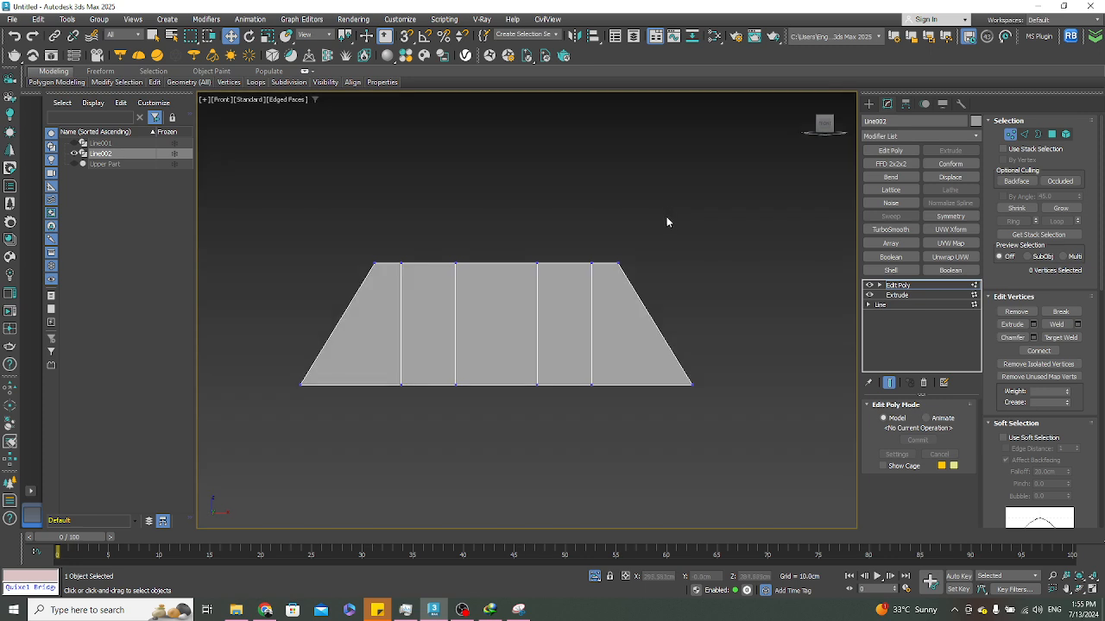
{"action": "mouse_move", "coordinate": [699, 226]}
{"action": "middle_mouse_down", "text": "alt"}
{"action": "mouse_move", "coordinate": [661, 230]}
{"action": "mouse_move", "coordinate": [700, 234]}
{"action": "middle_mouse_up", "text": "alt"}
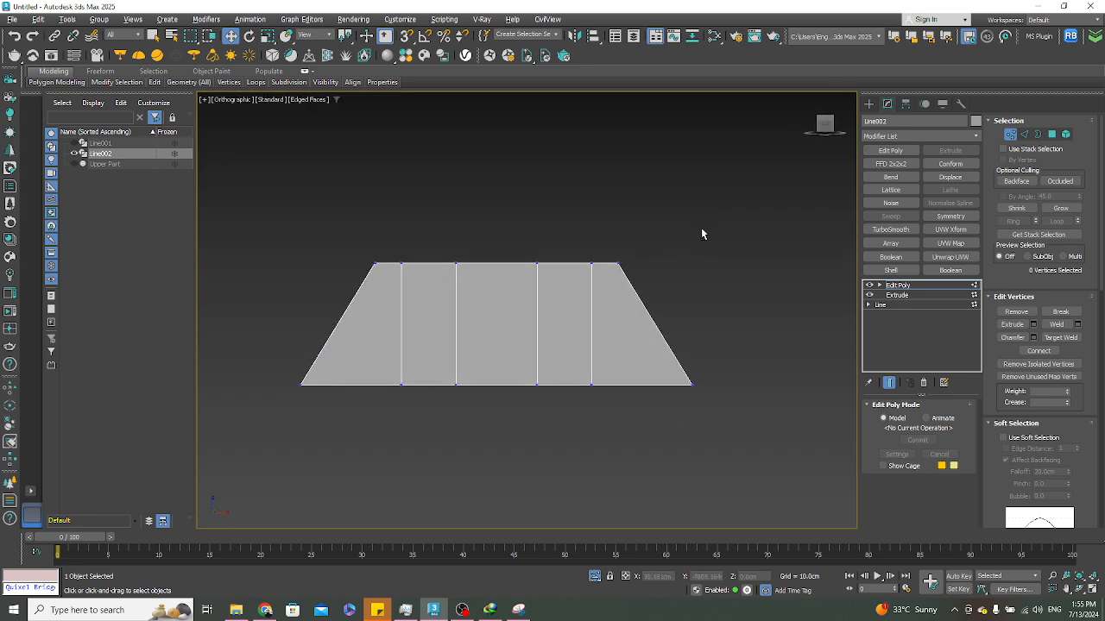
{"action": "left_click", "coordinate": [1052, 135]}
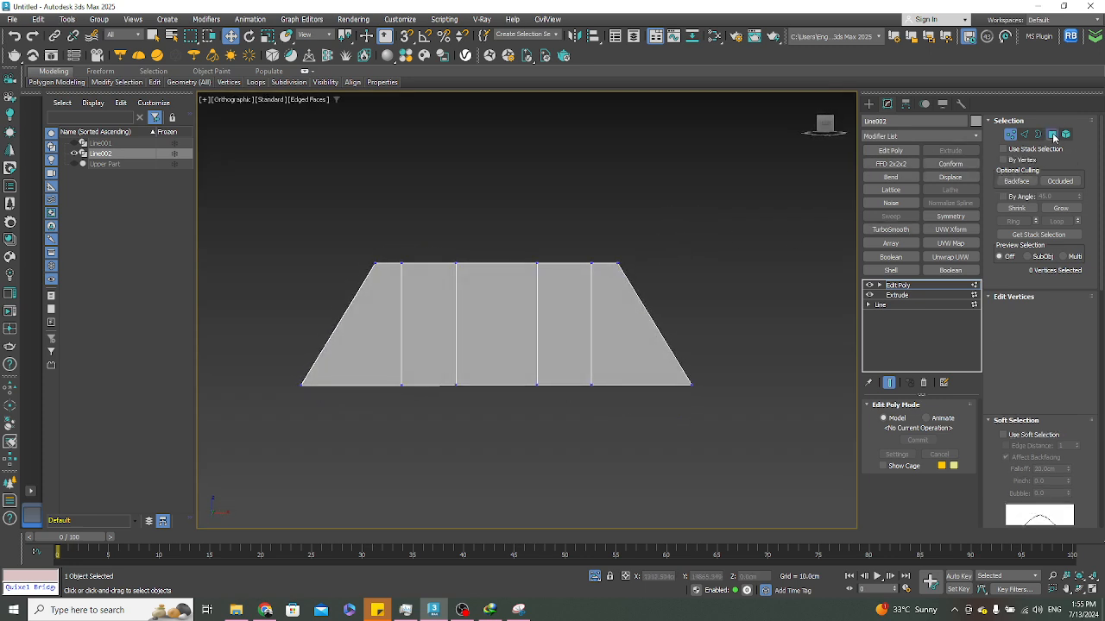
{"action": "middle_click_drag", "start_coordinate": [627, 313], "coordinate": [643, 285]}
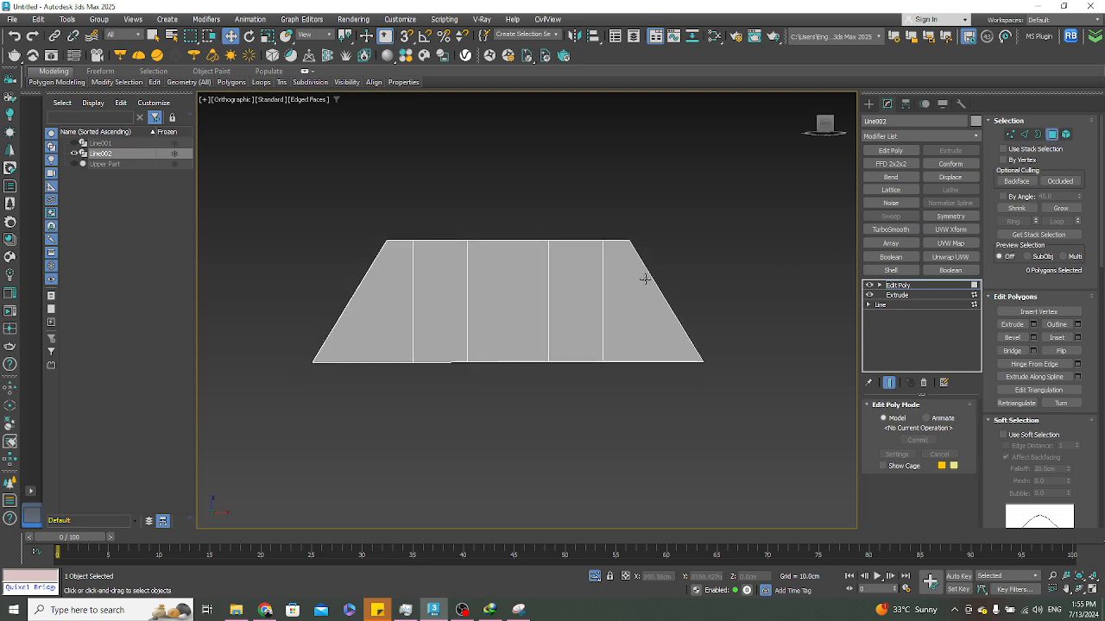
Select all polygons of the panel and deselect the edge polygons at its left end from the top view
{"action": "key", "text": "ctrl+a"}
{"action": "middle_click_drag", "start_coordinate": [562, 308], "coordinate": [599, 377], "text": "alt"}
{"action": "key", "text": "t"}
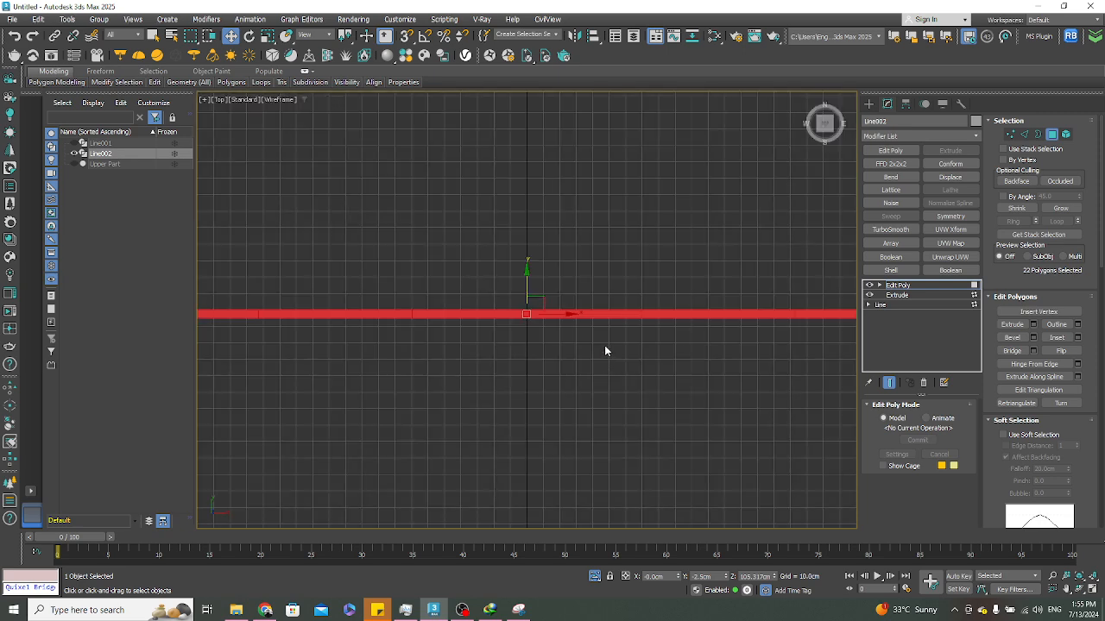
{"action": "key", "text": "z"}
{"action": "key", "text": "g"}
{"action": "scroll", "coordinate": [231, 313], "scroll_direction": "up", "scroll_amount": 5}
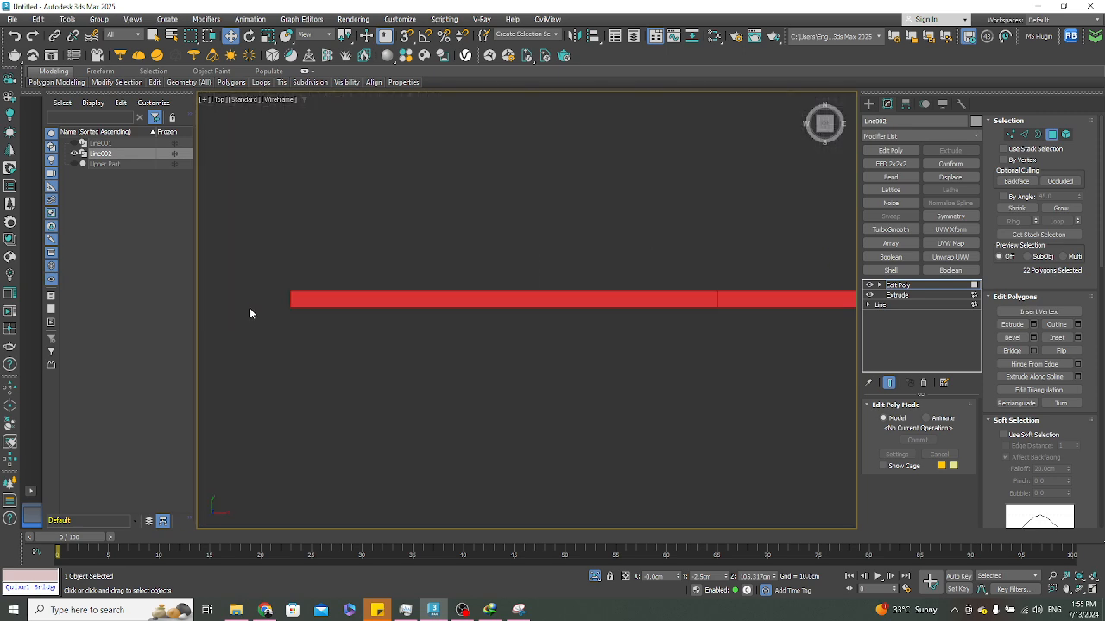
{"action": "left_click_drag", "start_coordinate": [264, 296], "coordinate": [815, 299]}
Deselect the edge polygons at the panel's right end from the top view
{"action": "scroll", "coordinate": [518, 318], "scroll_direction": "down", "scroll_amount": 5}
{"action": "middle_click_drag", "start_coordinate": [639, 337], "coordinate": [436, 350]}
{"action": "scroll", "coordinate": [523, 324], "scroll_direction": "up", "scroll_amount": 1}
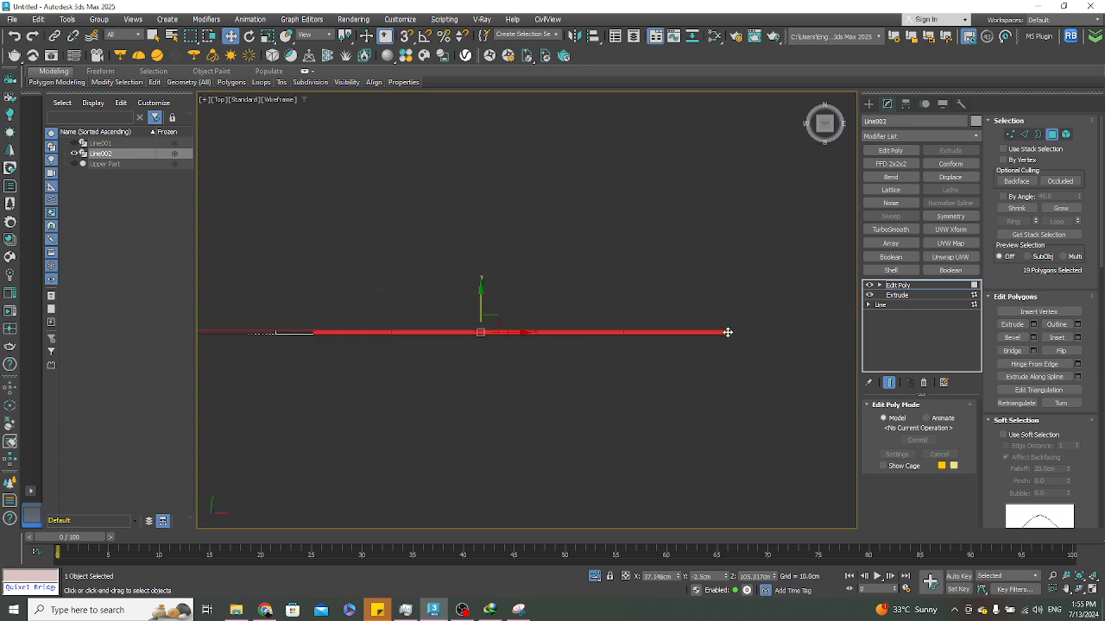
{"action": "scroll", "coordinate": [728, 333], "scroll_direction": "up", "scroll_amount": 2}
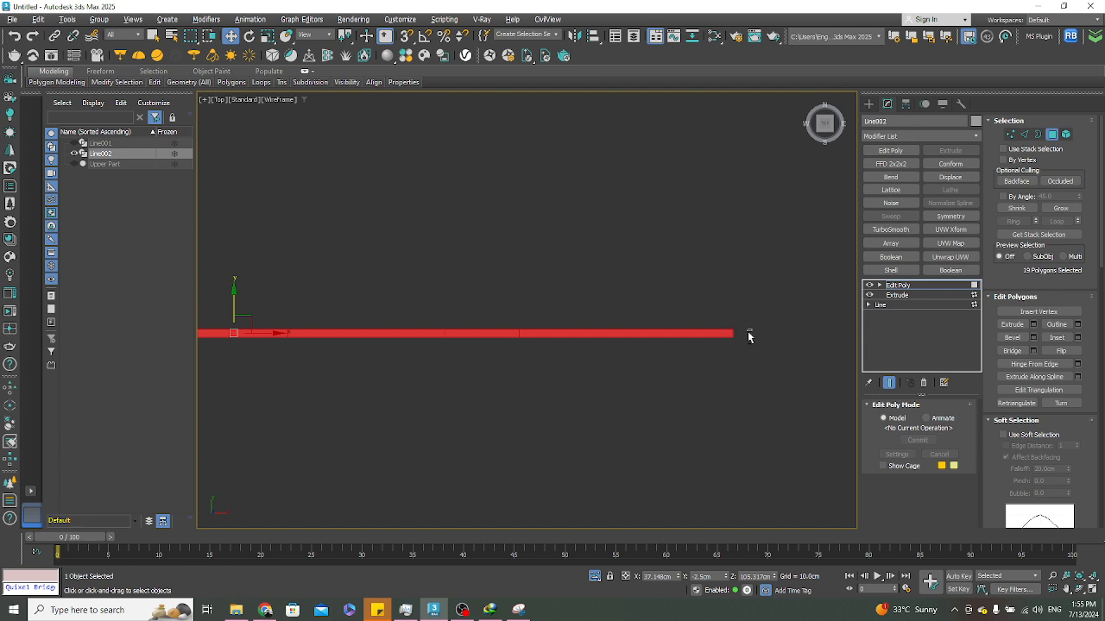
{"action": "left_click", "coordinate": [737, 334]}
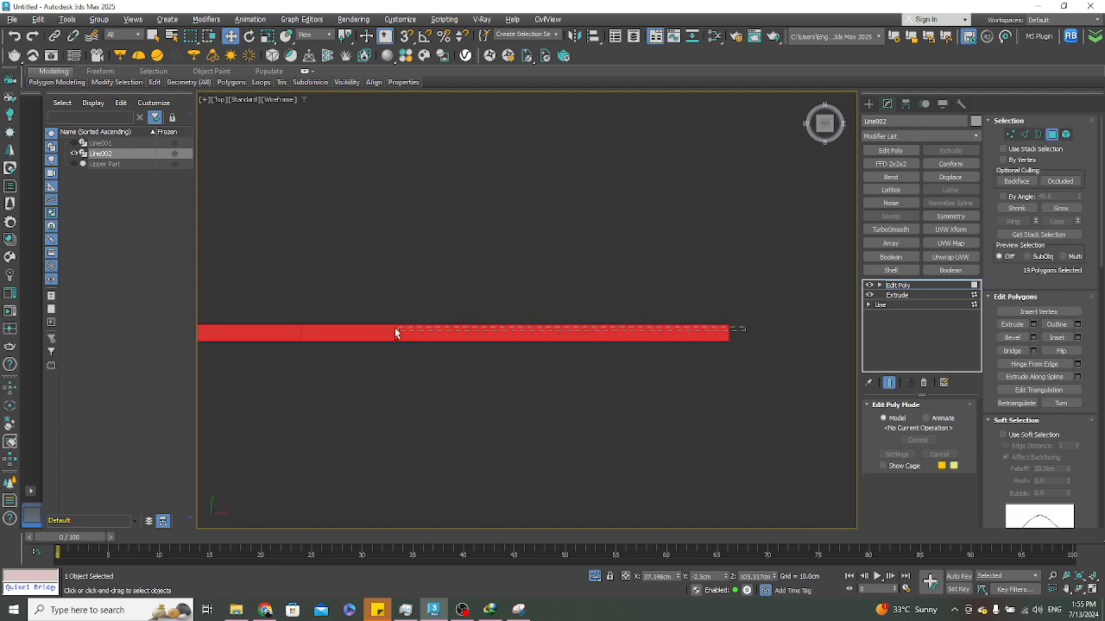
{"action": "left_click_drag", "start_coordinate": [279, 331], "coordinate": [253, 331], "text": "alt"}
{"action": "scroll", "coordinate": [535, 328], "scroll_direction": "down", "scroll_amount": 6}
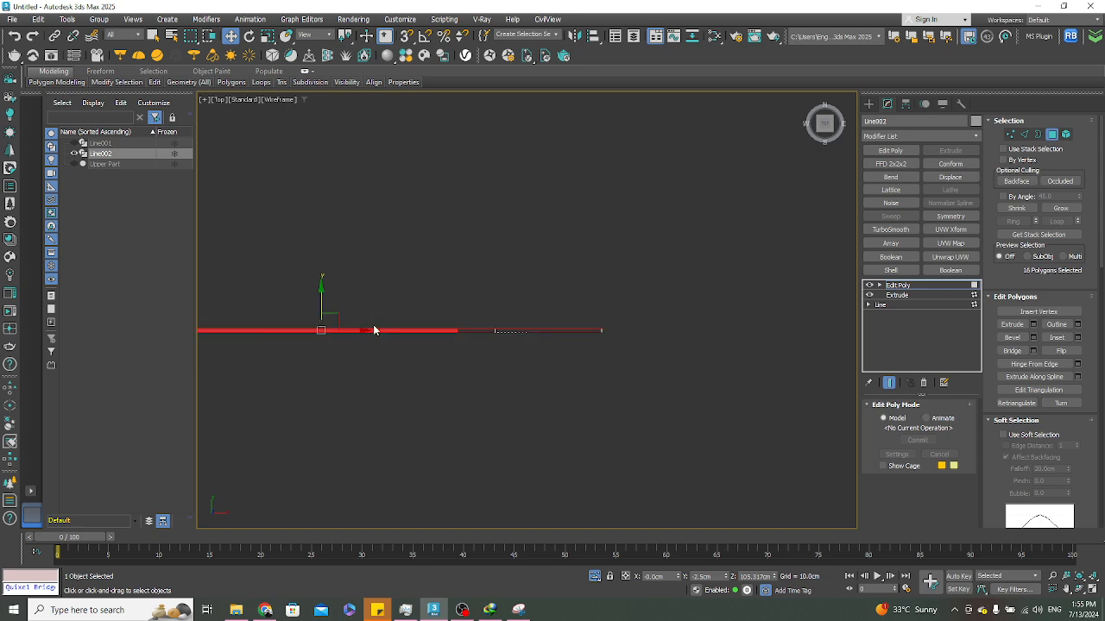
{"action": "scroll", "coordinate": [372, 328], "scroll_direction": "up", "scroll_amount": 3}
Deselect the thin polygons along the panel's upper and lower edges from the left view
{"action": "middle_click_drag", "start_coordinate": [462, 335], "coordinate": [757, 215], "text": "alt"}
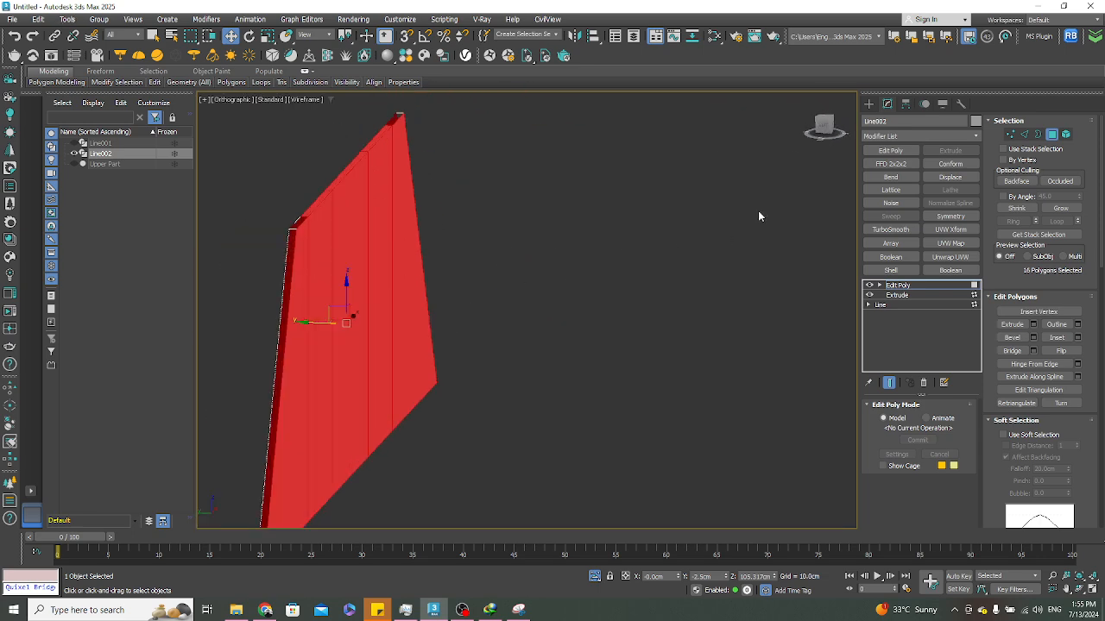
{"action": "left_click", "coordinate": [821, 135]}
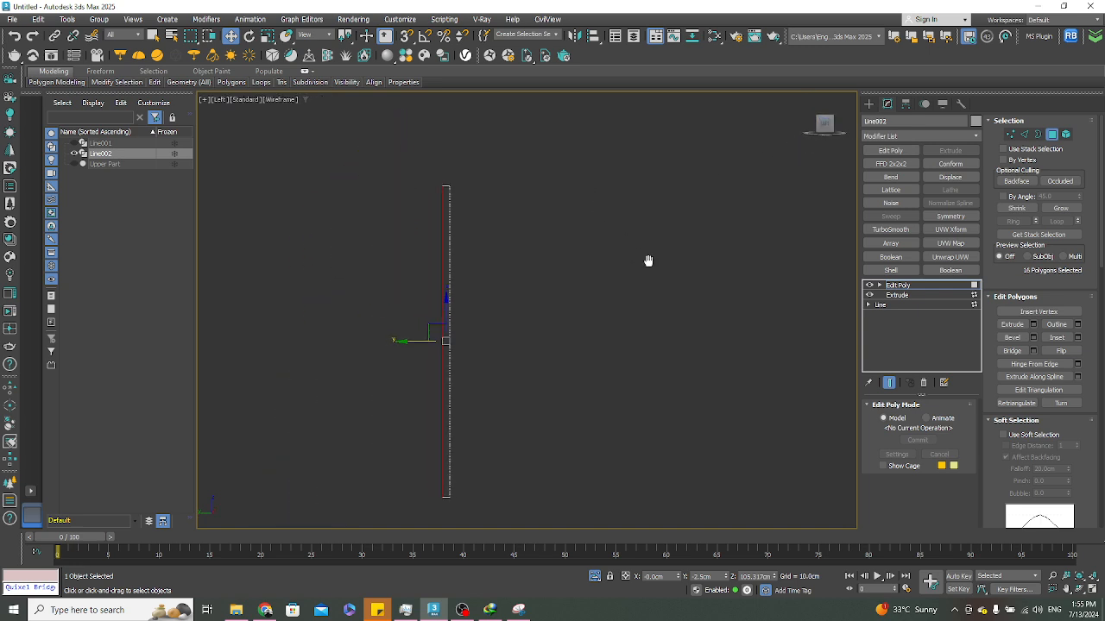
{"action": "key", "text": "F3"}
{"action": "scroll", "coordinate": [441, 173], "scroll_direction": "up", "scroll_amount": 5}
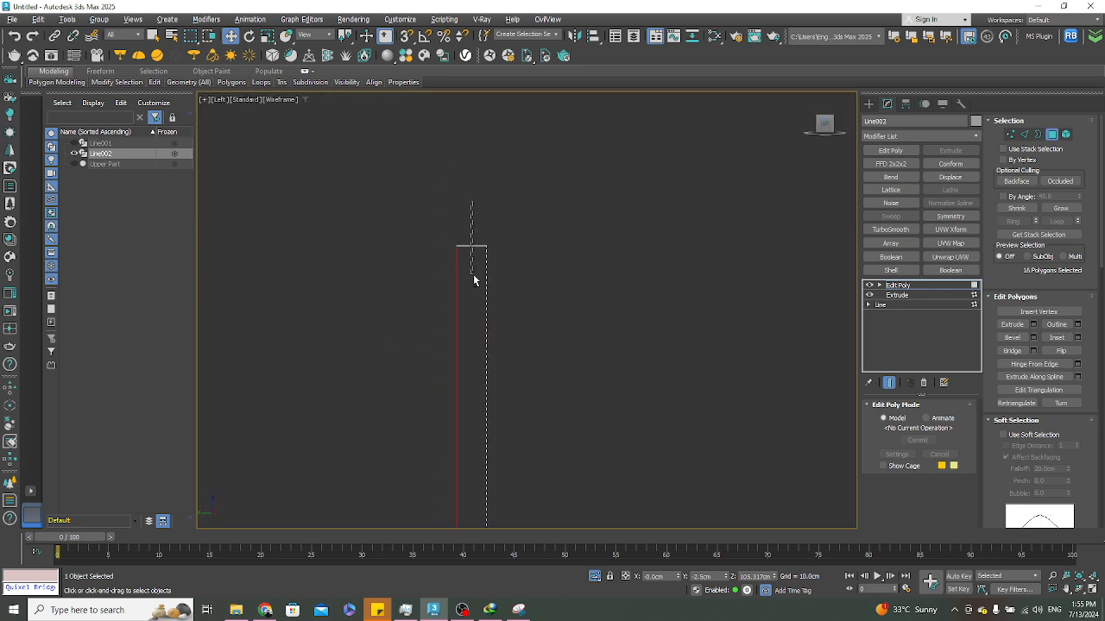
{"action": "left_click_drag", "start_coordinate": [473, 275], "coordinate": [473, 276], "text": "alt"}
{"action": "scroll", "coordinate": [526, 207], "scroll_direction": "down", "scroll_amount": 5}
{"action": "middle_click_drag", "start_coordinate": [511, 396], "coordinate": [511, 267]}
{"action": "scroll", "coordinate": [510, 386], "scroll_direction": "up", "scroll_amount": 6}
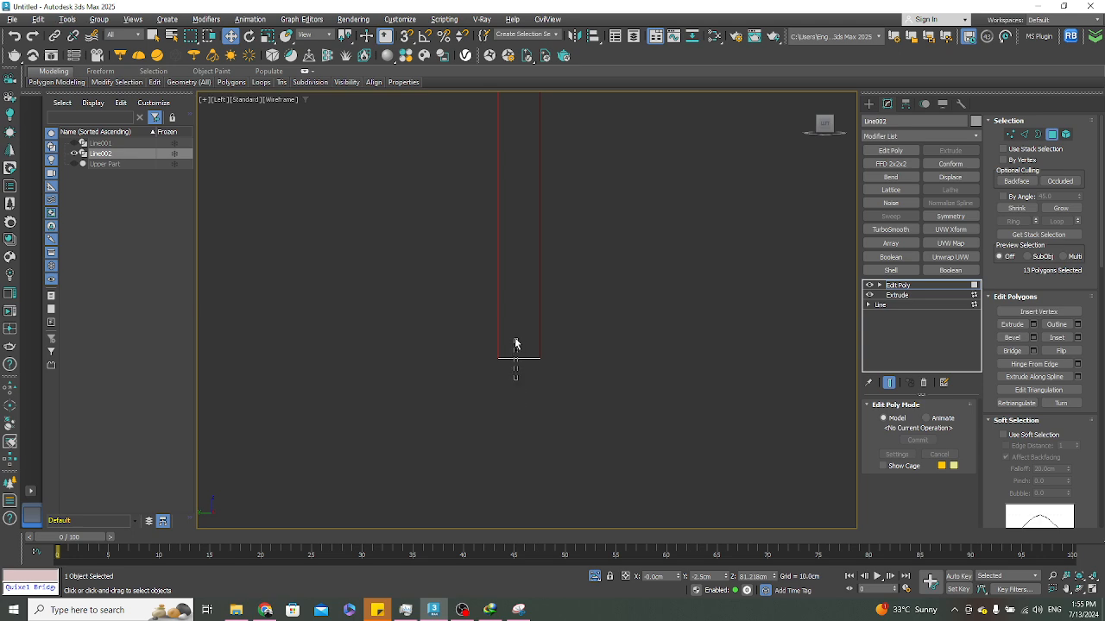
{"action": "left_click_drag", "start_coordinate": [516, 341], "coordinate": [517, 337], "text": "alt"}
Check the remaining front and back polygon selection in shaded view and clear it
{"action": "scroll", "coordinate": [566, 305], "scroll_direction": "down", "scroll_amount": 8}
{"action": "middle_click_drag", "start_coordinate": [607, 325], "coordinate": [555, 320], "text": "alt"}
{"action": "scroll", "coordinate": [558, 319], "scroll_direction": "up", "scroll_amount": 5}
{"action": "key", "text": "F3"}
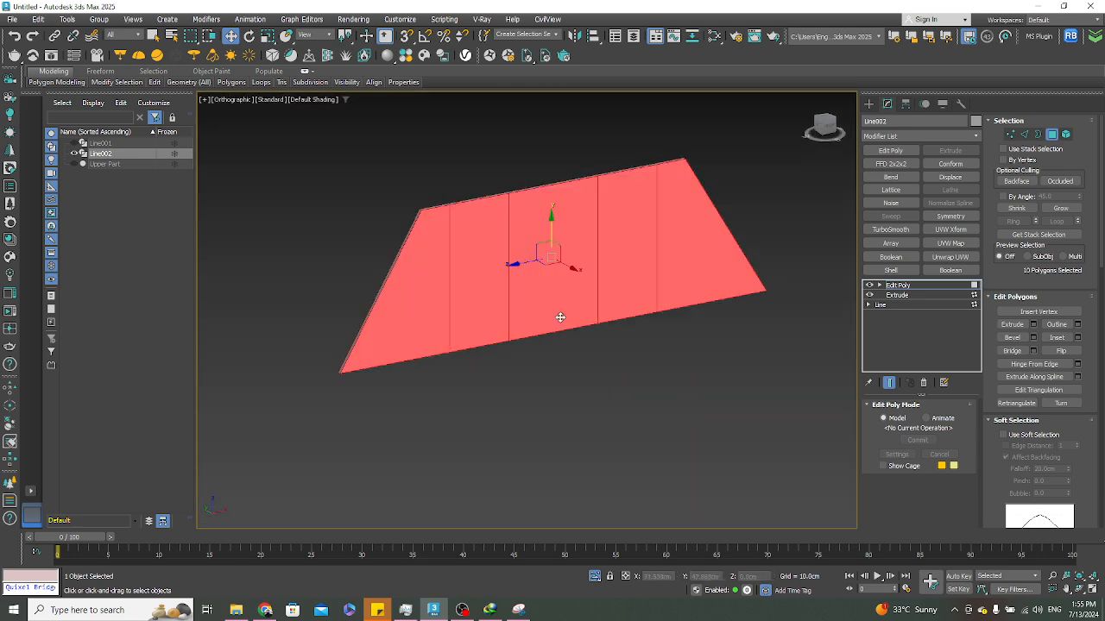
{"action": "scroll", "coordinate": [577, 302], "scroll_direction": "up", "scroll_amount": 3}
{"action": "scroll", "coordinate": [501, 257], "scroll_direction": "down", "scroll_amount": 3}
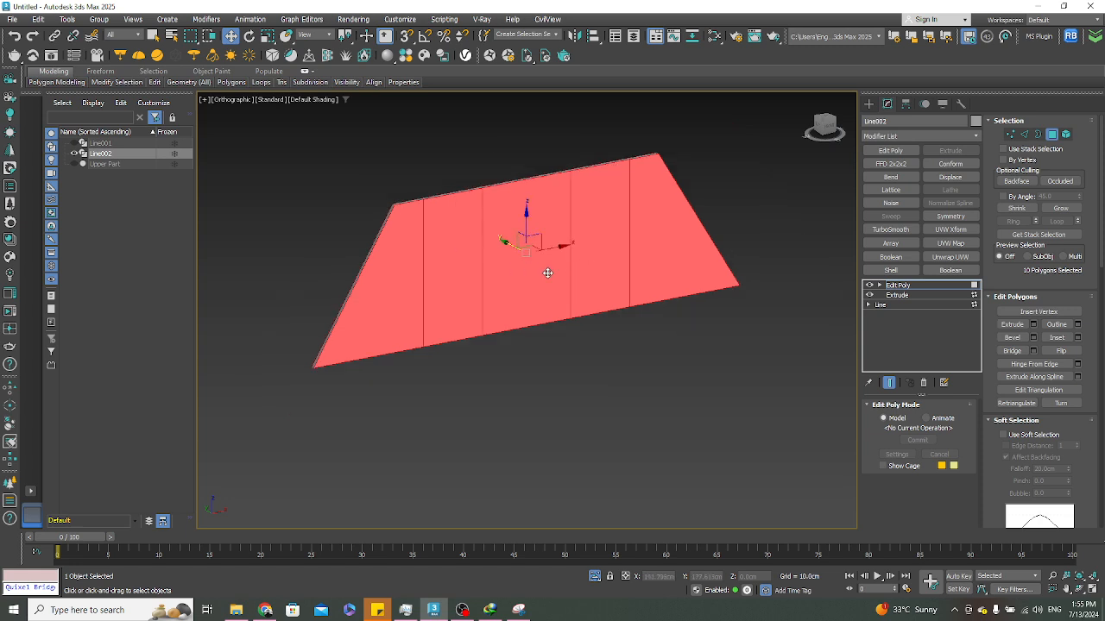
{"action": "left_click", "coordinate": [628, 371]}
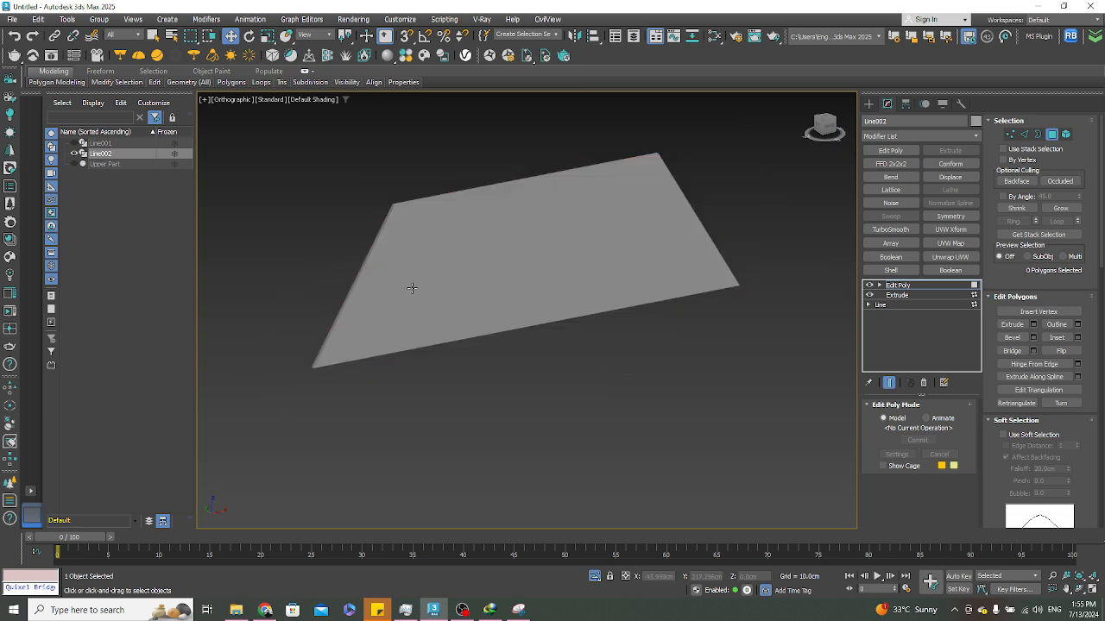
Show the edged faces and select the five large polygons on one side of the panel
{"action": "key", "text": "F4"}
{"action": "middle_click_drag", "start_coordinate": [465, 308], "coordinate": [455, 299]}
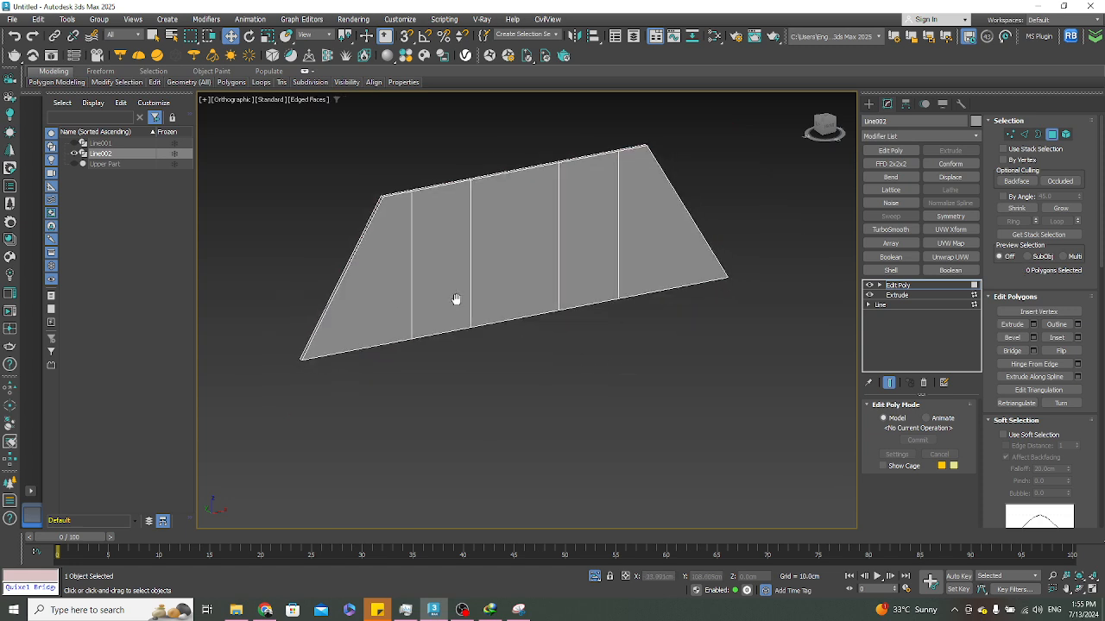
{"action": "left_click", "coordinate": [399, 286]}
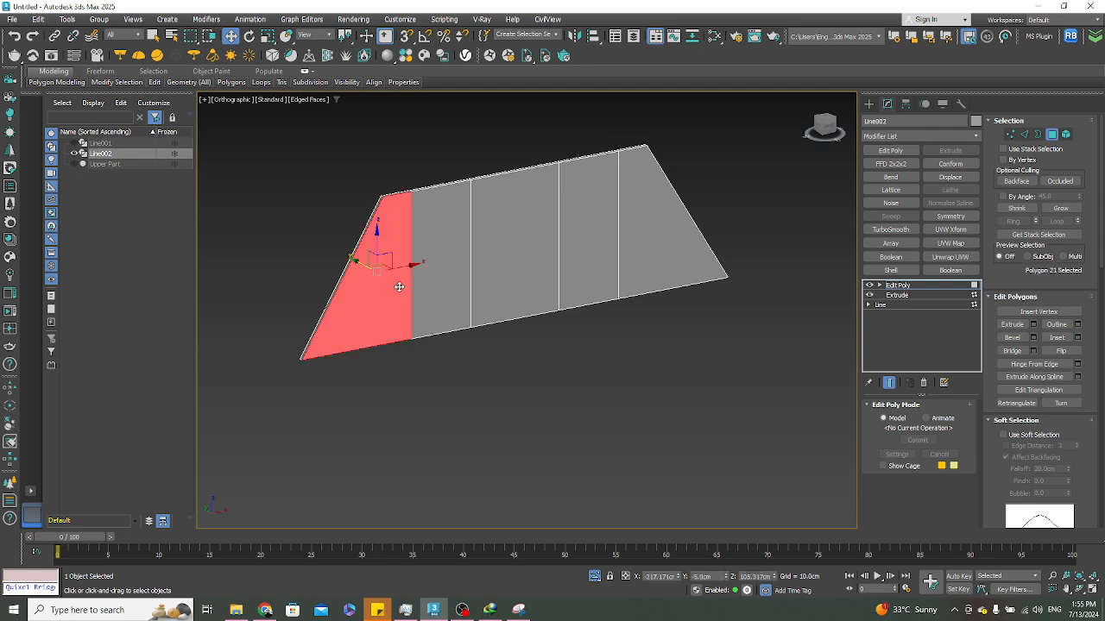
{"action": "left_click", "coordinate": [442, 283], "text": "ctrl"}
{"action": "left_click", "coordinate": [511, 277], "text": "ctrl"}
{"action": "left_click", "coordinate": [592, 254], "text": "ctrl"}
{"action": "left_click", "coordinate": [665, 249], "text": "ctrl"}
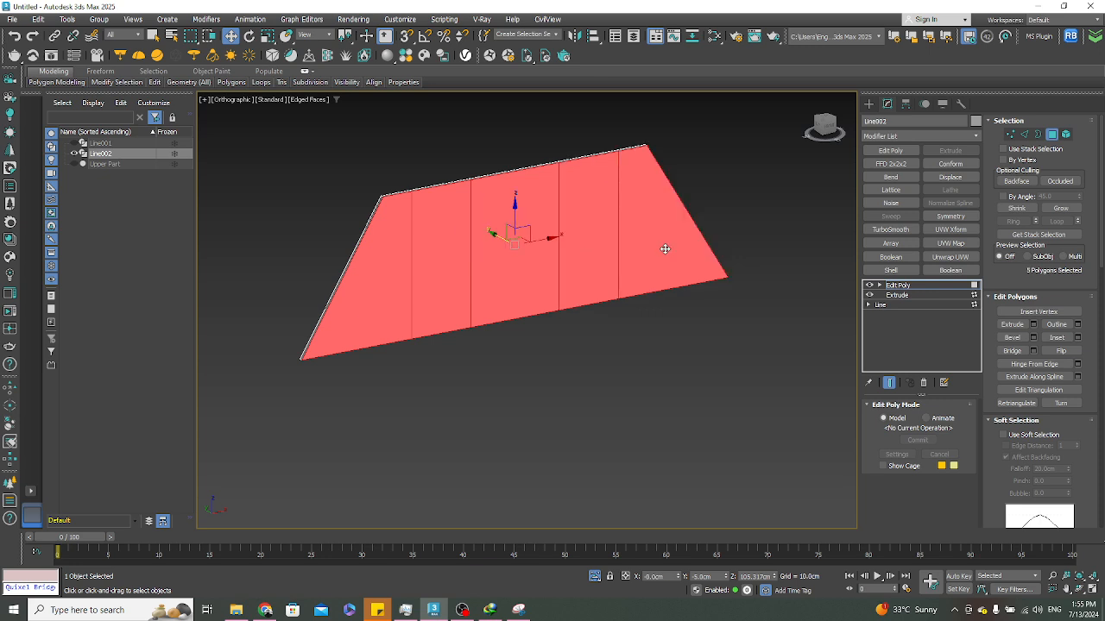
Add the five large polygons on the panel's opposite side to the selection
{"action": "middle_click_drag", "start_coordinate": [664, 249], "coordinate": [671, 298], "text": "alt"}
{"action": "left_click", "coordinate": [628, 296], "text": "ctrl"}
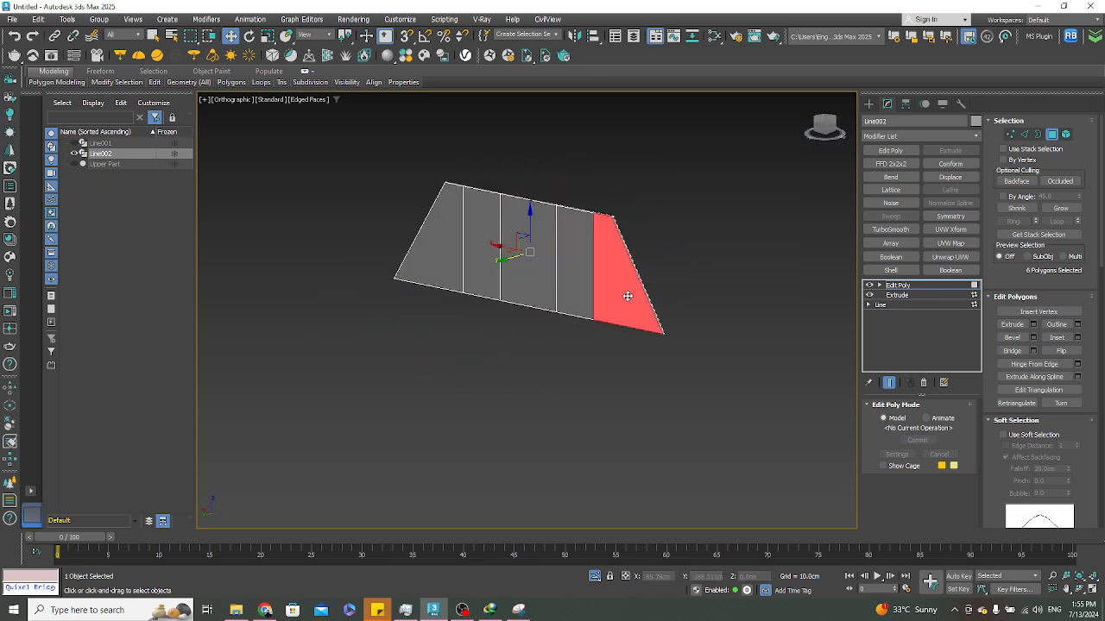
{"action": "left_click", "coordinate": [588, 289], "text": "ctrl"}
{"action": "left_click", "coordinate": [523, 281], "text": "ctrl"}
{"action": "left_click", "coordinate": [486, 275], "text": "ctrl"}
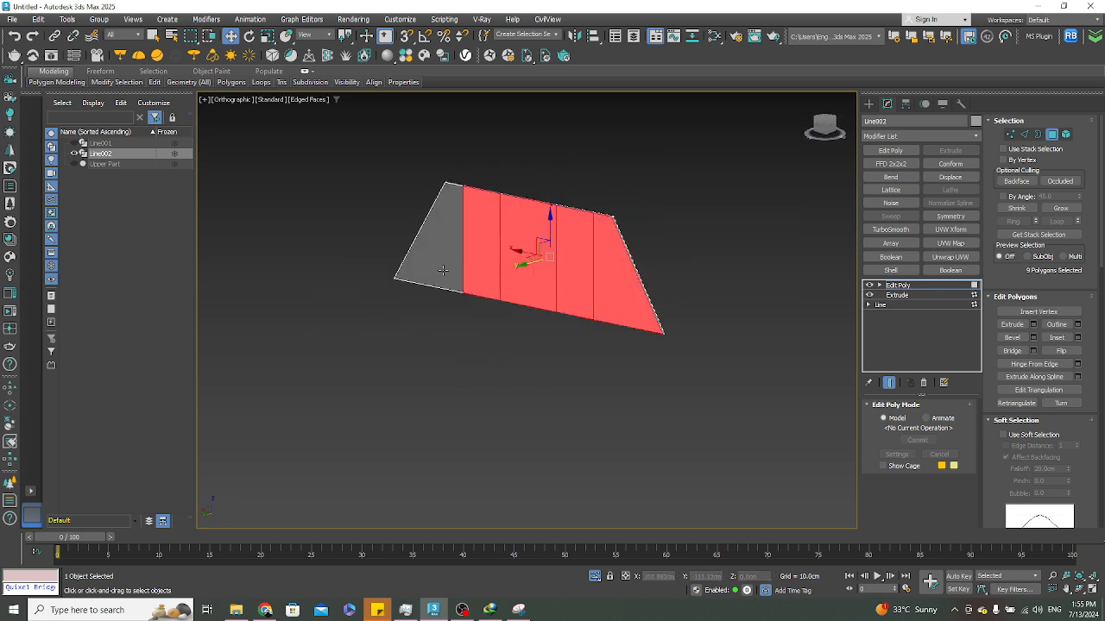
{"action": "left_click", "coordinate": [442, 270], "text": "ctrl"}
{"action": "middle_click_drag", "start_coordinate": [502, 267], "coordinate": [565, 293], "text": "alt"}
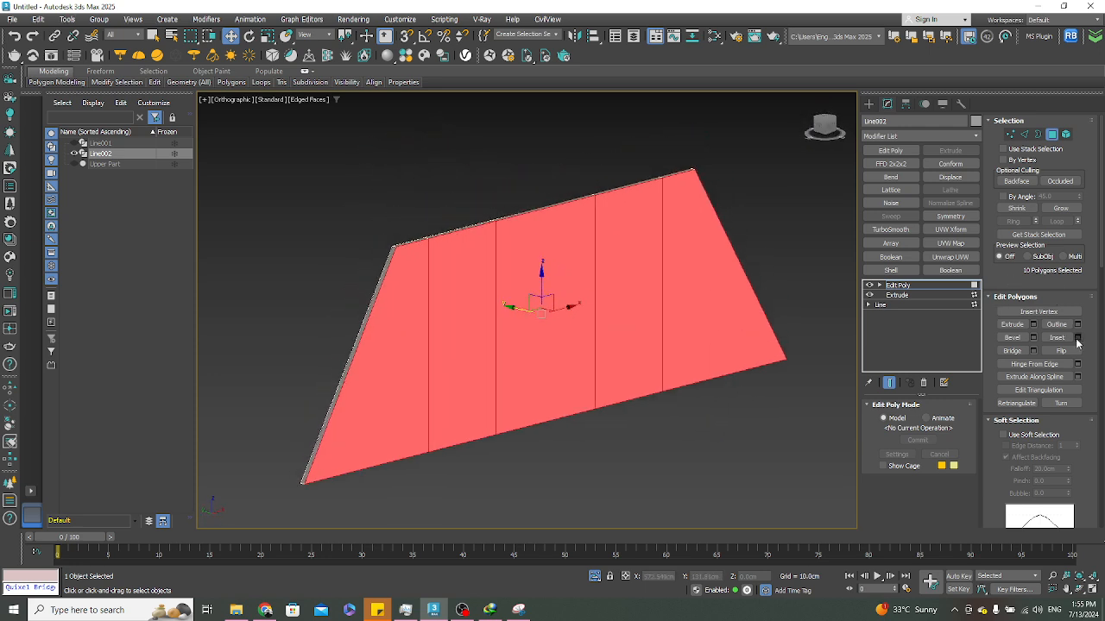
Inset the ten selected polygons as a group by 2 cm and apply it, keeping the Inset settings open
{"action": "left_click", "coordinate": [1077, 338]}
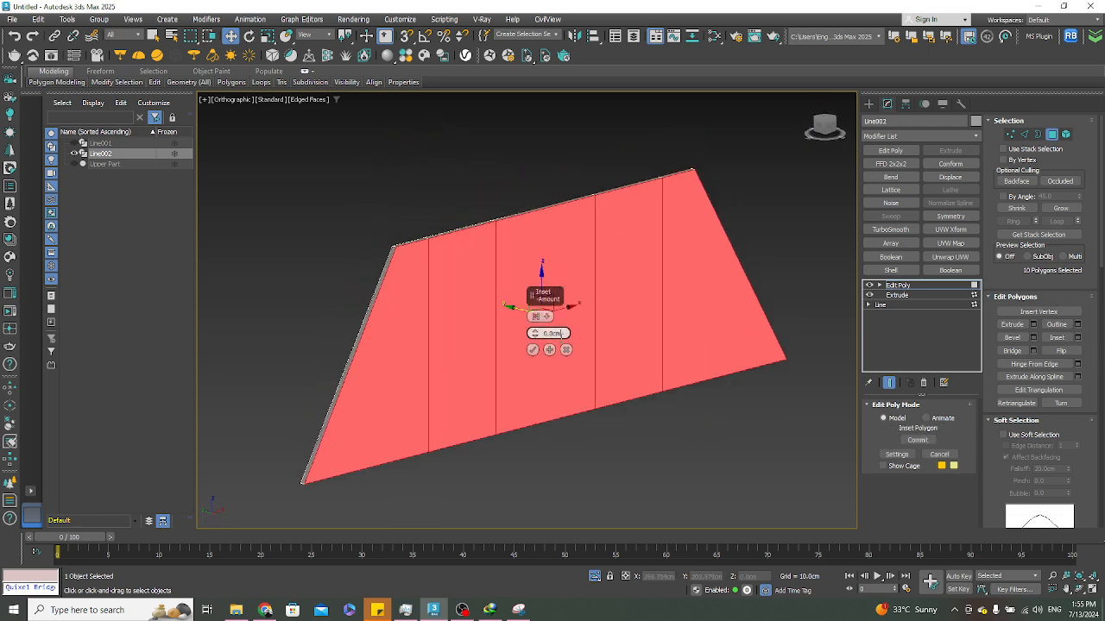
{"action": "type", "text": "2"}
{"action": "key", "text": "Return"}
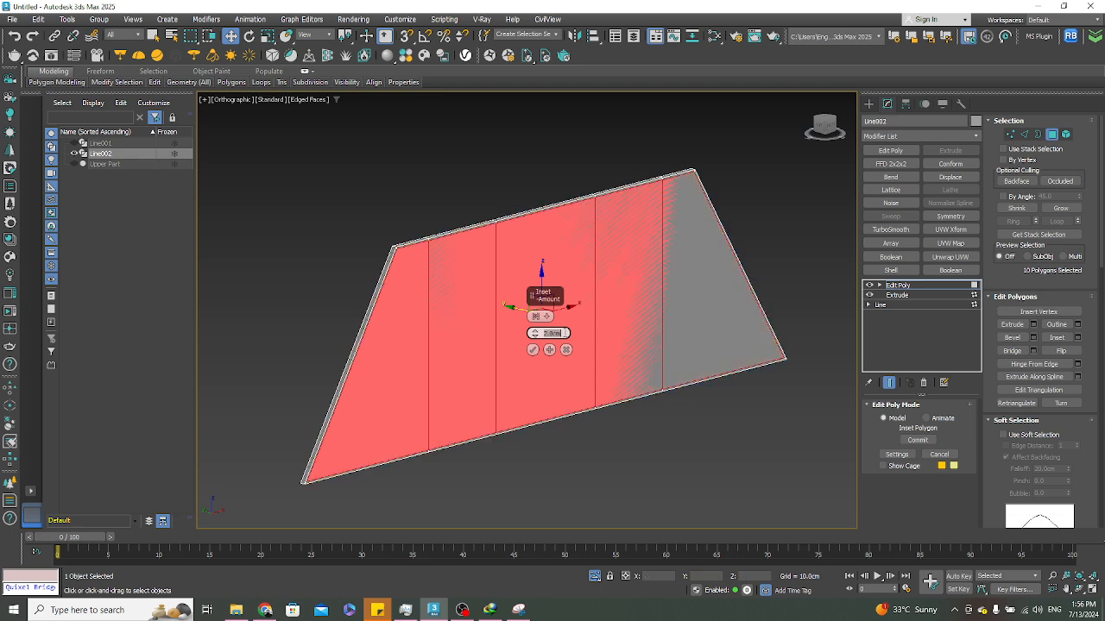
{"action": "scroll", "coordinate": [409, 193], "scroll_direction": "up", "scroll_amount": 5}
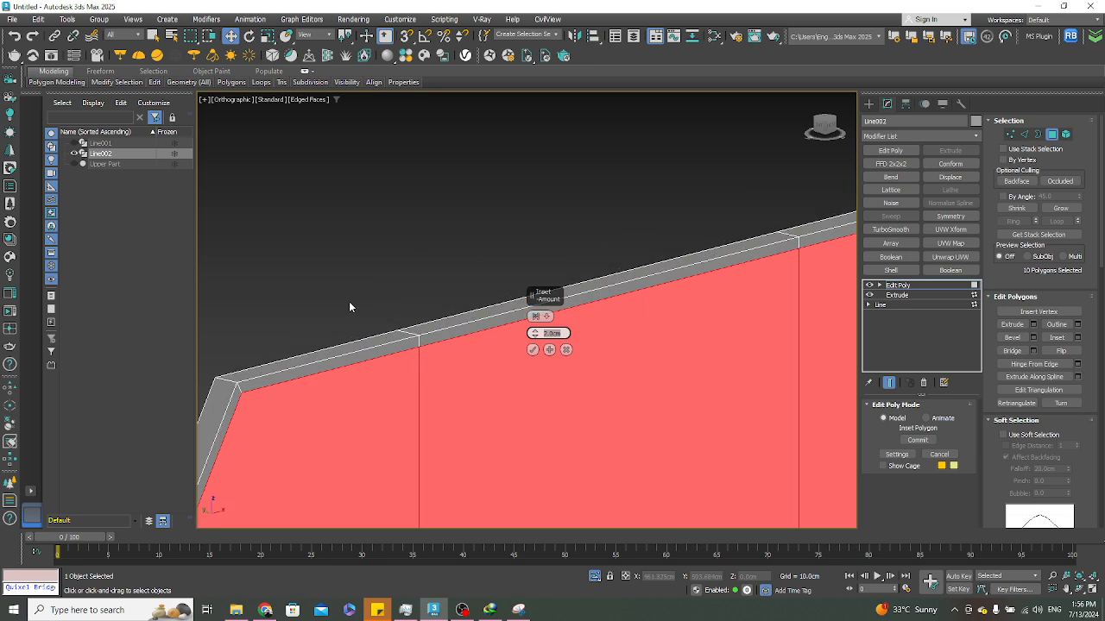
{"action": "middle_click_drag", "start_coordinate": [323, 318], "coordinate": [439, 270]}
{"action": "scroll", "coordinate": [440, 269], "scroll_direction": "down", "scroll_amount": 2}
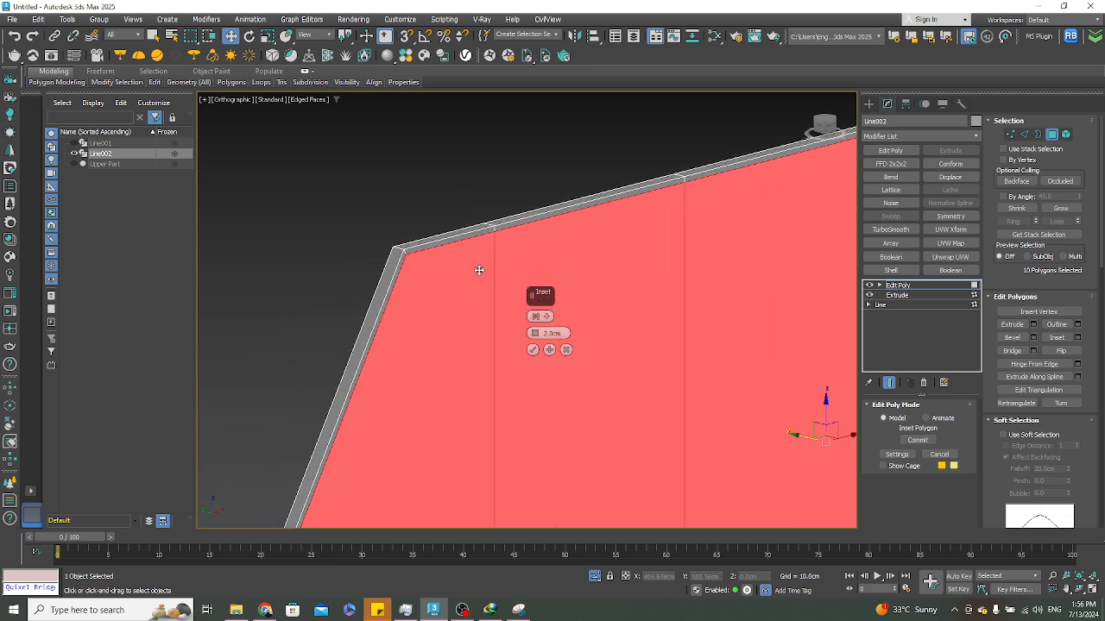
{"action": "left_click", "coordinate": [550, 349]}
Switch the 2 cm inset of the ten selected polygons to By Polygon and confirm it
{"action": "left_click", "coordinate": [536, 316]}
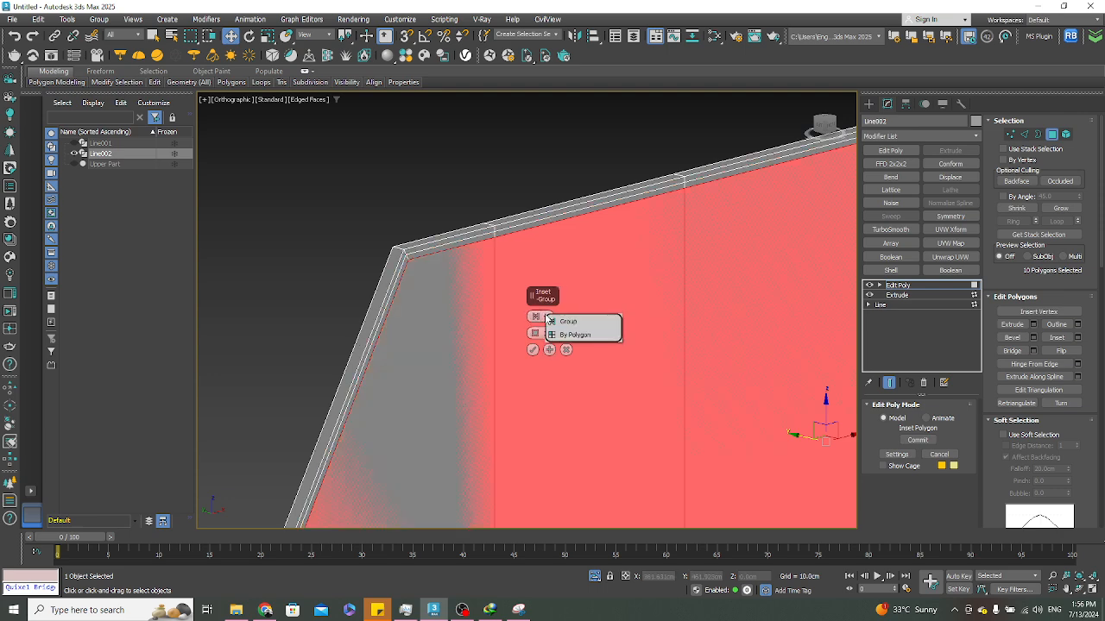
{"action": "left_click", "coordinate": [566, 331]}
{"action": "scroll", "coordinate": [501, 209], "scroll_direction": "down", "scroll_amount": 5}
{"action": "middle_click_drag", "start_coordinate": [464, 201], "coordinate": [515, 194], "text": "alt"}
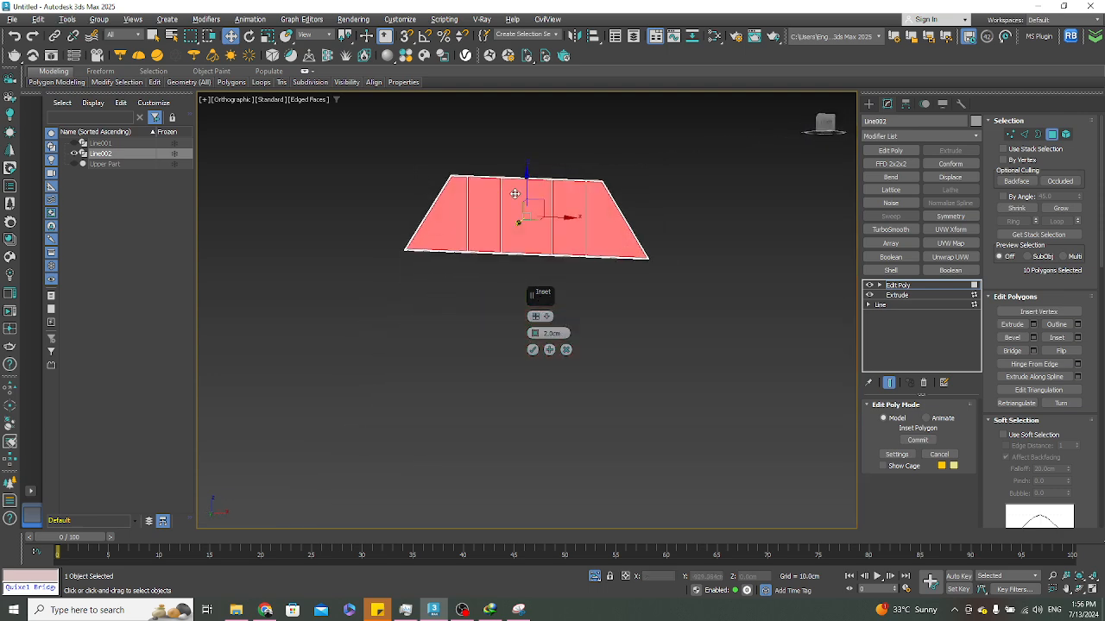
{"action": "scroll", "coordinate": [572, 203], "scroll_direction": "up", "scroll_amount": 5}
{"action": "middle_click_drag", "start_coordinate": [587, 227], "coordinate": [558, 215], "text": "alt"}
{"action": "scroll", "coordinate": [587, 241], "scroll_direction": "down", "scroll_amount": 5}
{"action": "scroll", "coordinate": [616, 242], "scroll_direction": "up", "scroll_amount": 5}
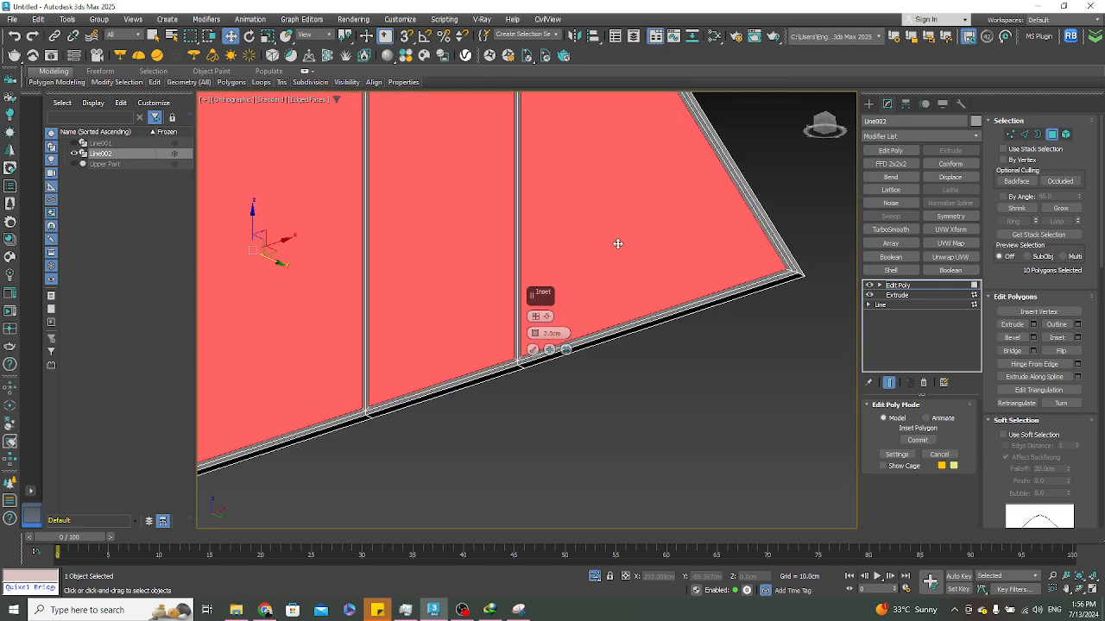
{"action": "scroll", "coordinate": [621, 244], "scroll_direction": "down", "scroll_amount": 2}
{"action": "middle_click_drag", "start_coordinate": [621, 244], "coordinate": [656, 302], "text": "alt"}
{"action": "scroll", "coordinate": [663, 188], "scroll_direction": "up", "scroll_amount": 5}
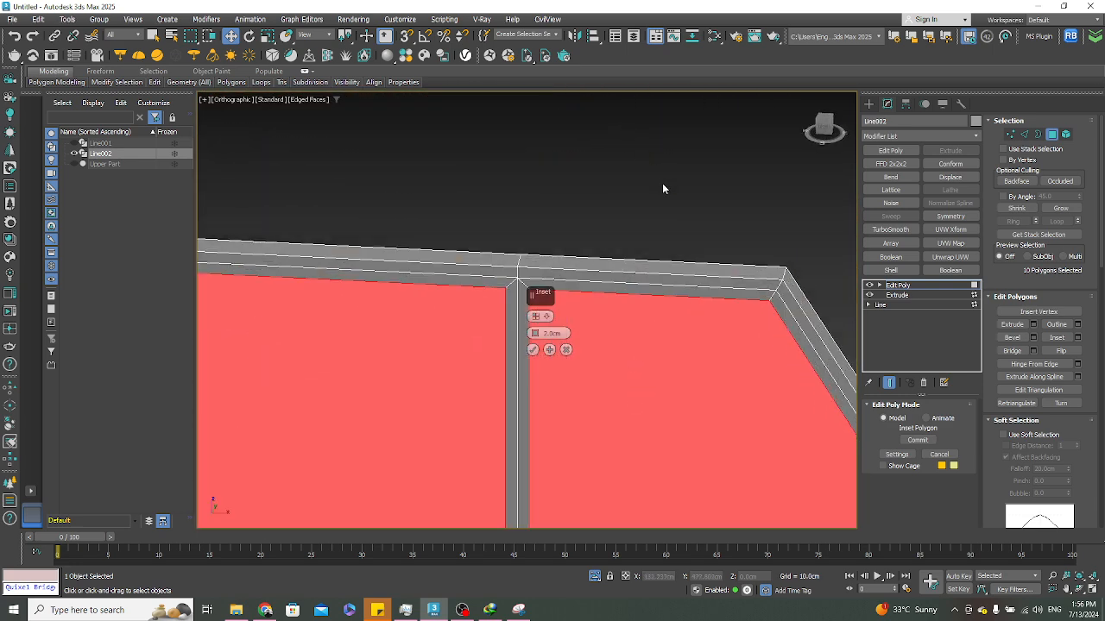
{"action": "left_click", "coordinate": [533, 351]}
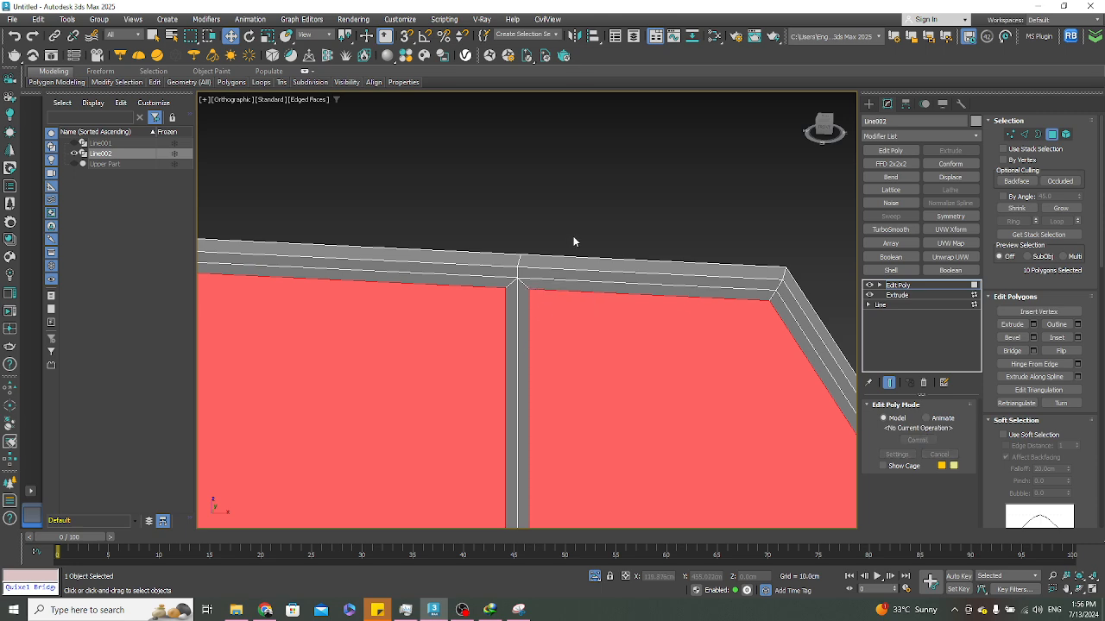
Extrude the ten inset polygons by -2 cm to recess them into the frame on both sides
{"action": "scroll", "coordinate": [564, 243], "scroll_direction": "down", "scroll_amount": 5}
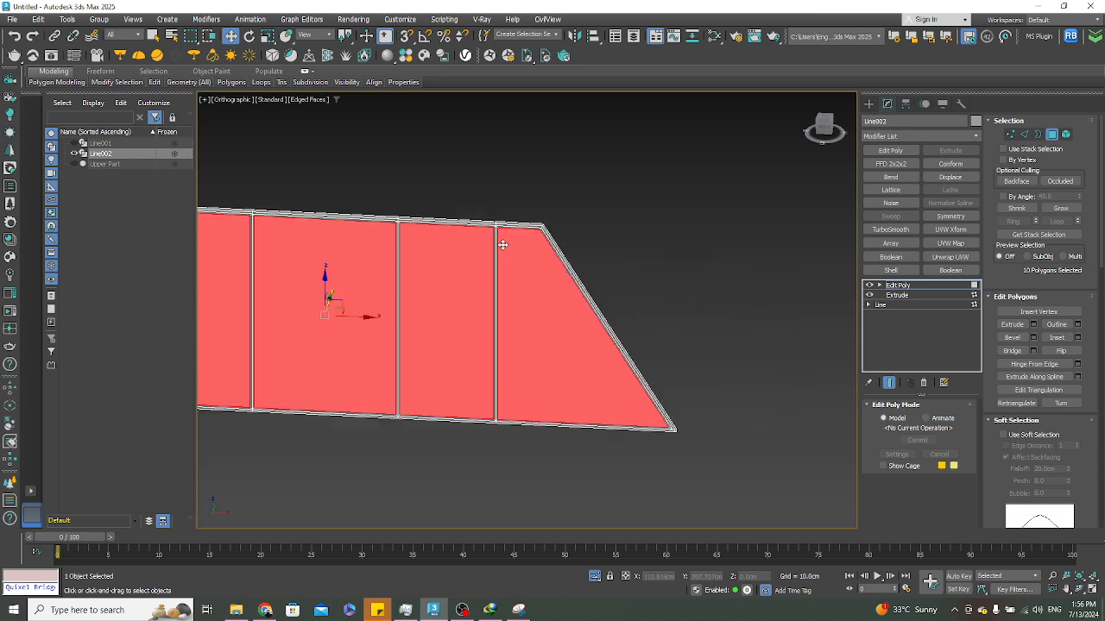
{"action": "scroll", "coordinate": [475, 239], "scroll_direction": "up", "scroll_amount": 5}
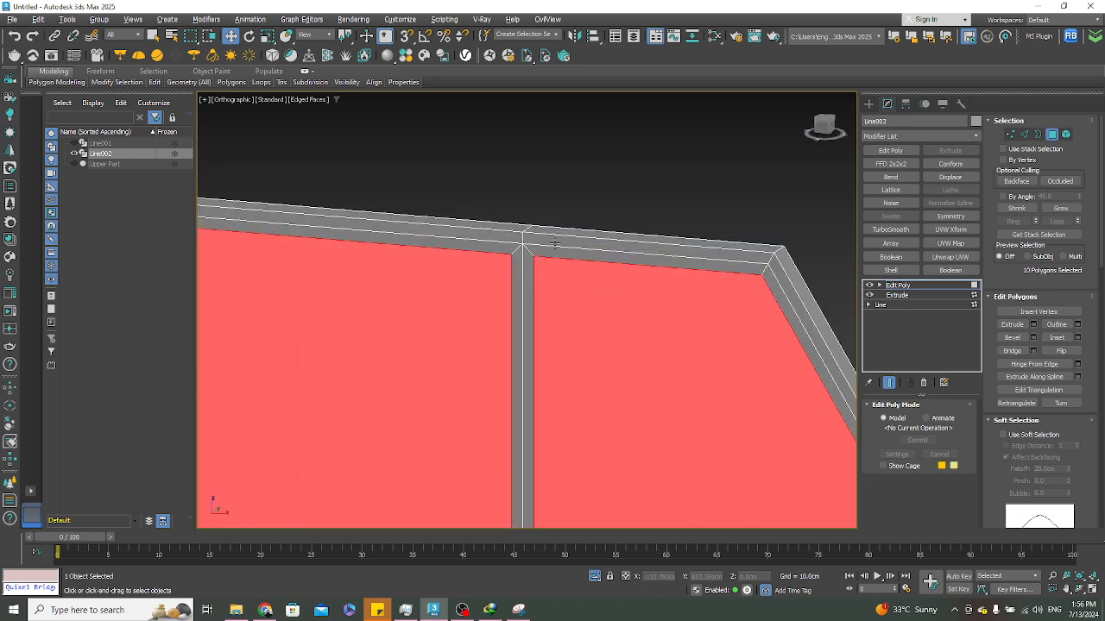
{"action": "left_click", "coordinate": [1033, 325]}
{"action": "double_click", "coordinate": [551, 333]}
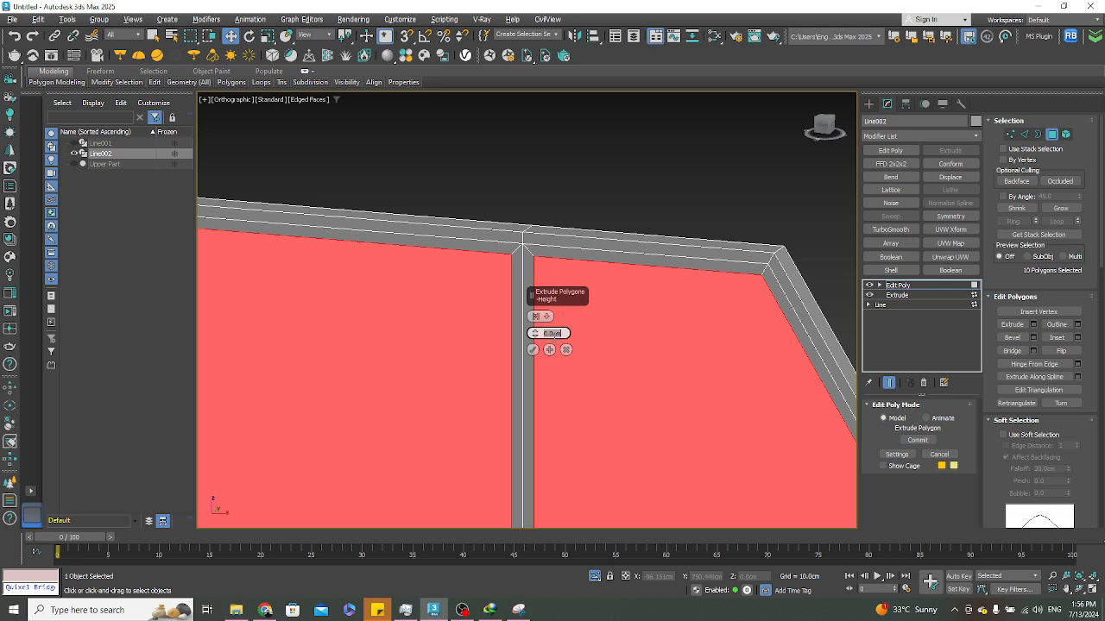
{"action": "type", "text": "2"}
{"action": "key", "text": "Return"}
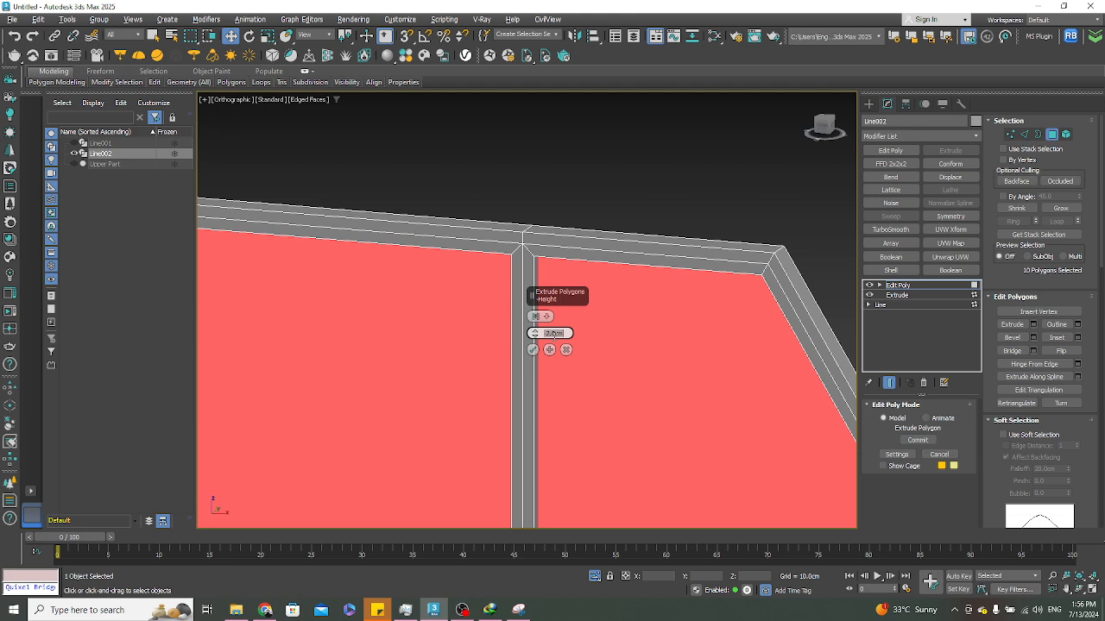
{"action": "scroll", "coordinate": [501, 233], "scroll_direction": "down", "scroll_amount": 5}
{"action": "middle_click_drag", "start_coordinate": [456, 255], "coordinate": [448, 285], "text": "alt"}
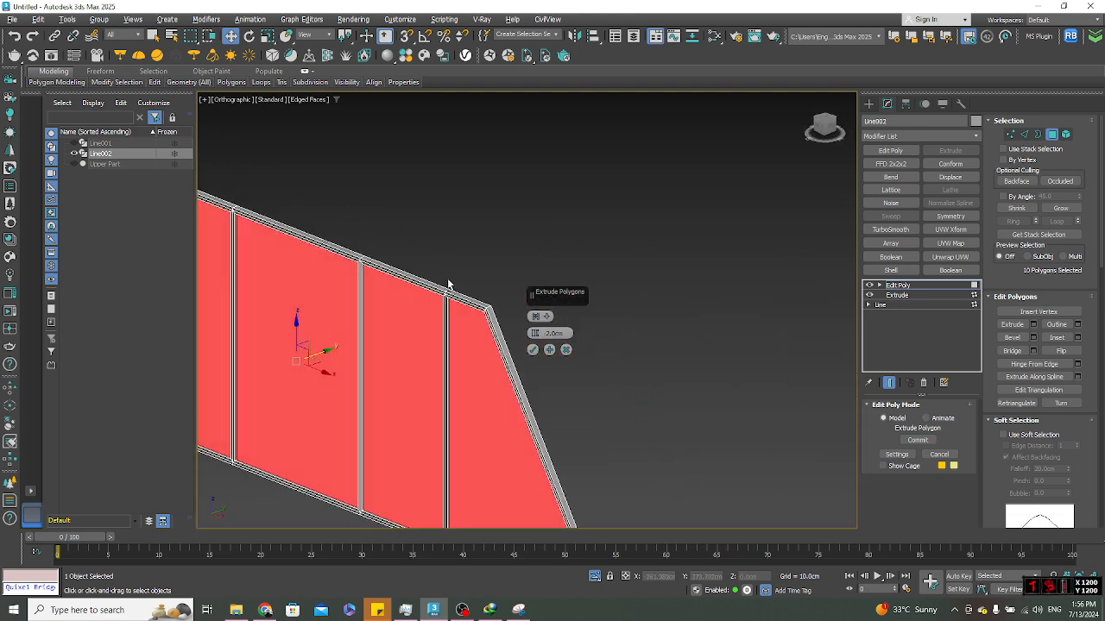
{"action": "left_click", "coordinate": [533, 349]}
Examine the recessed polygons and the frame corners from several angles
{"action": "scroll", "coordinate": [456, 294], "scroll_direction": "up", "scroll_amount": 6}
{"action": "scroll", "coordinate": [474, 276], "scroll_direction": "down", "scroll_amount": 5}
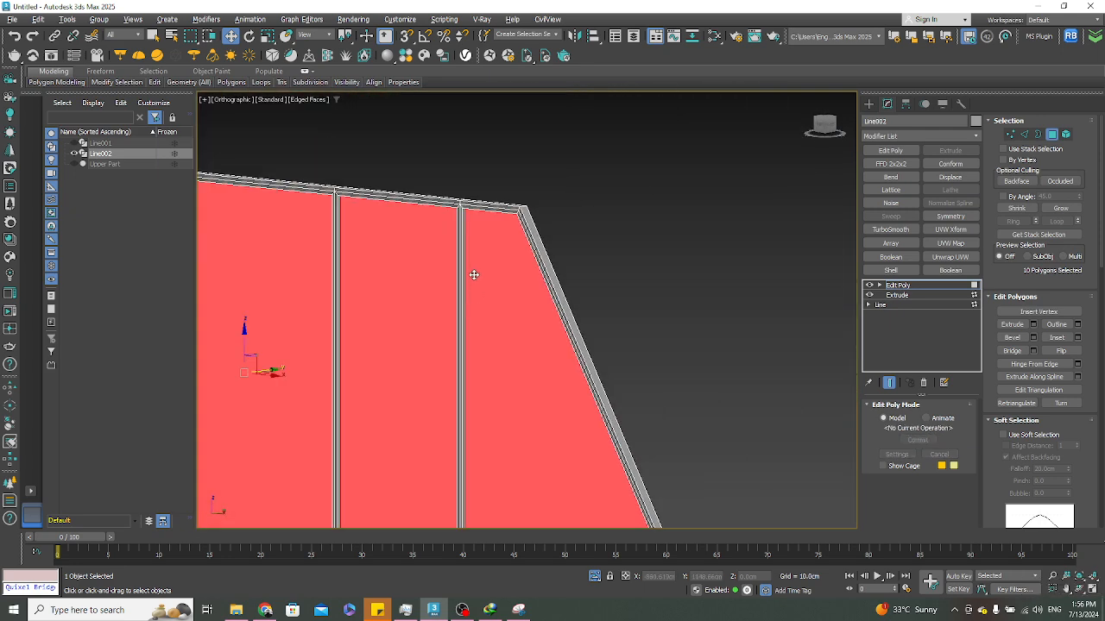
{"action": "scroll", "coordinate": [500, 158], "scroll_direction": "up", "scroll_amount": 6}
{"action": "scroll", "coordinate": [470, 242], "scroll_direction": "down", "scroll_amount": 2}
{"action": "scroll", "coordinate": [480, 259], "scroll_direction": "down", "scroll_amount": 8}
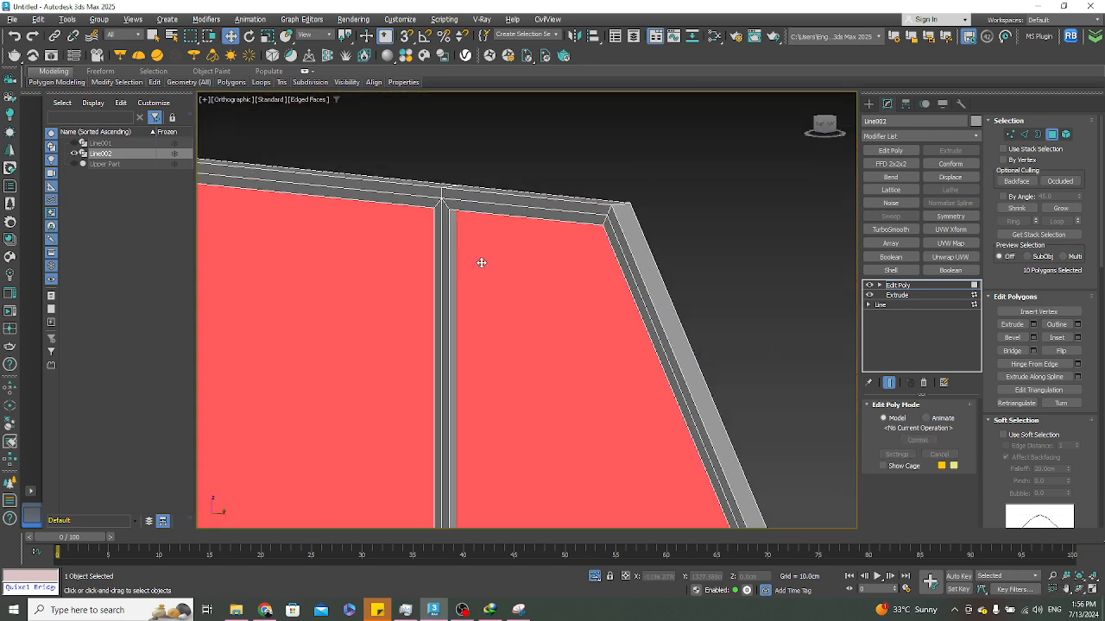
{"action": "middle_click_drag", "start_coordinate": [514, 274], "coordinate": [504, 268], "text": "alt"}
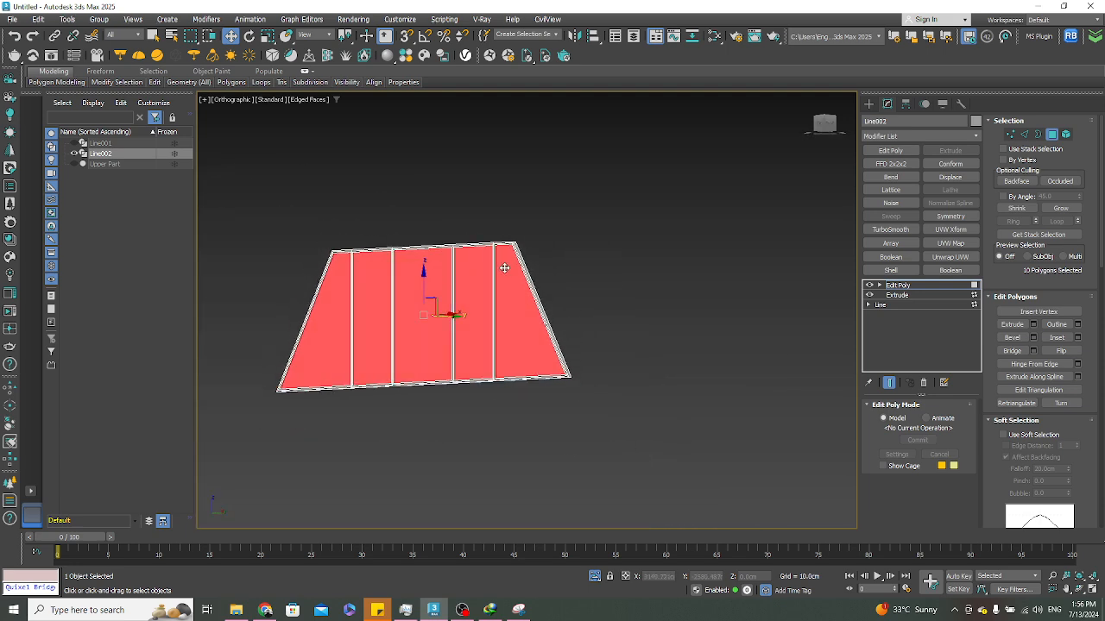
{"action": "scroll", "coordinate": [504, 268], "scroll_direction": "up", "scroll_amount": 4}
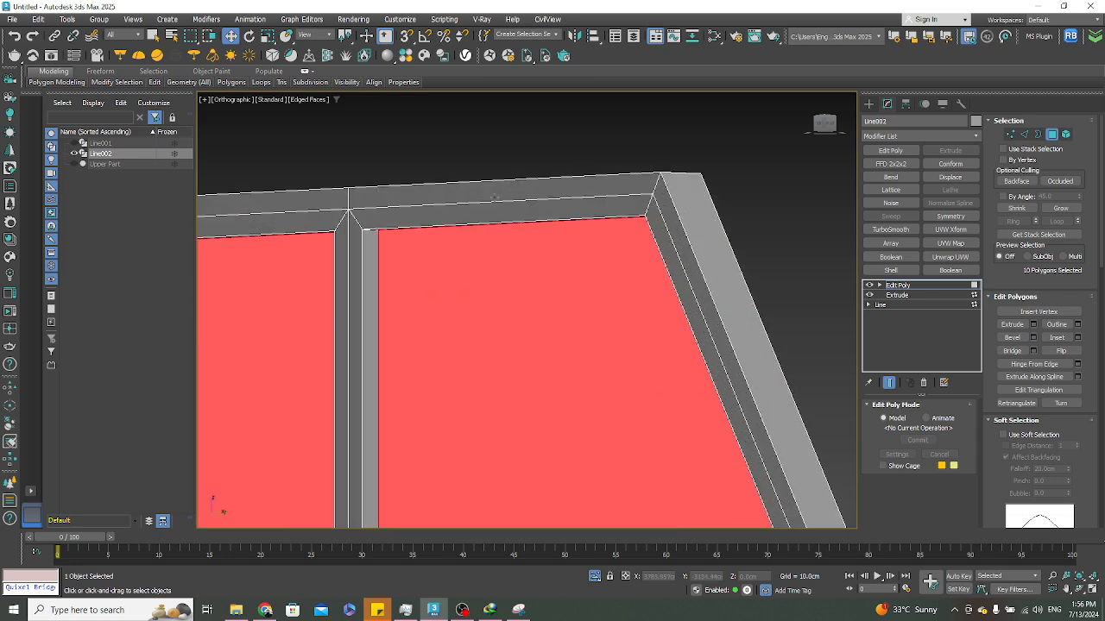
{"action": "scroll", "coordinate": [424, 255], "scroll_direction": "down", "scroll_amount": 3}
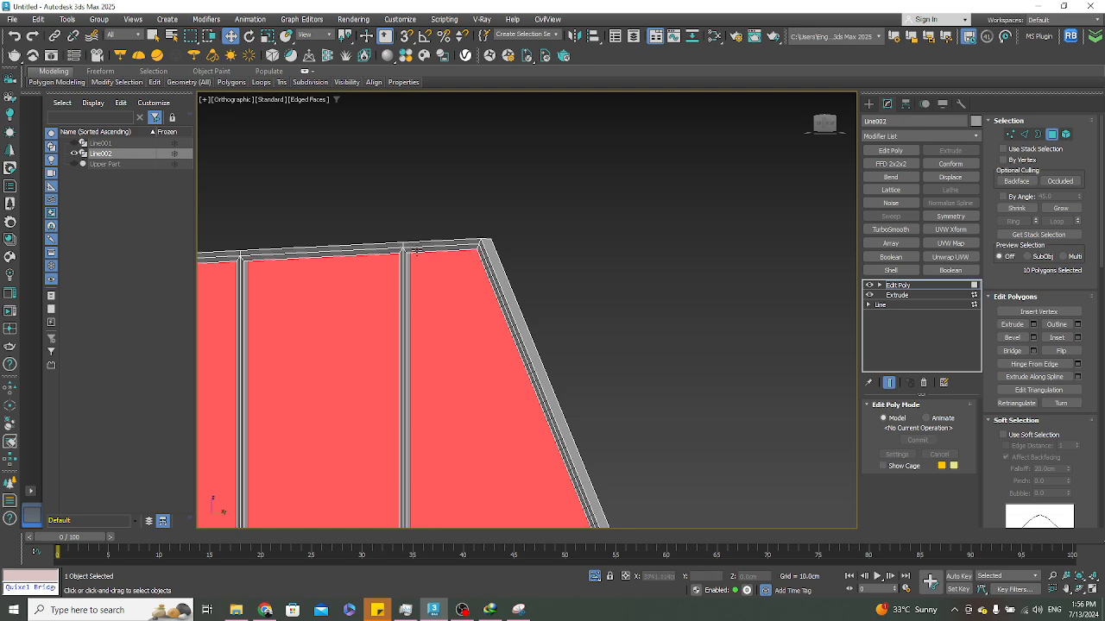
Inset the ten recessed polygons by polygon with an amount of 1 cm and confirm it
{"action": "scroll", "coordinate": [417, 251], "scroll_direction": "up", "scroll_amount": 2}
{"action": "left_click", "coordinate": [1076, 338]}
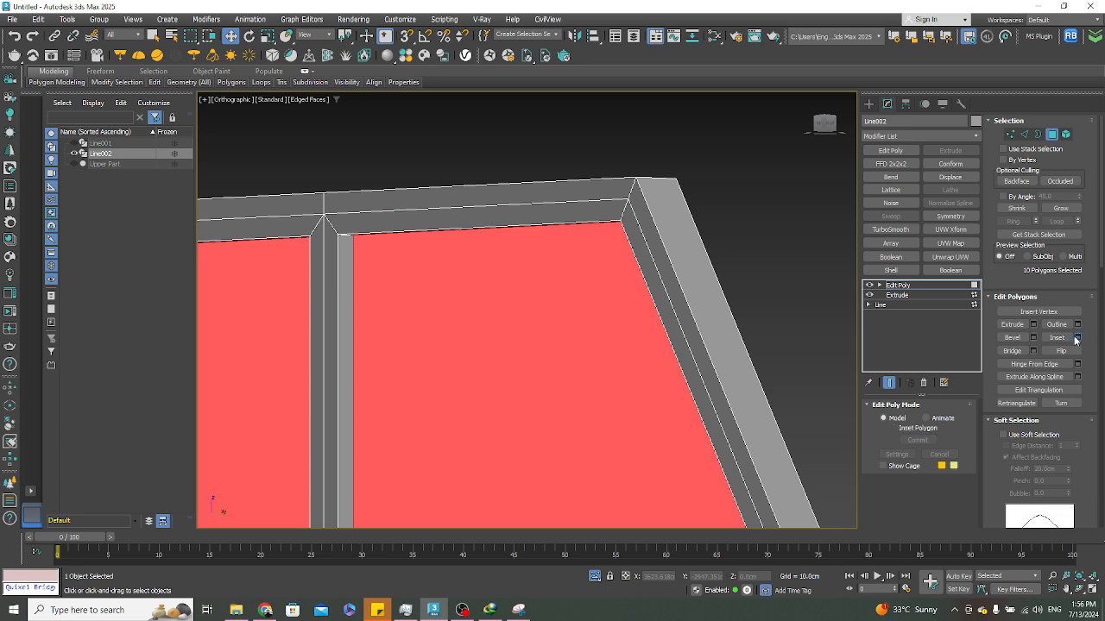
{"action": "left_click", "coordinate": [557, 334]}
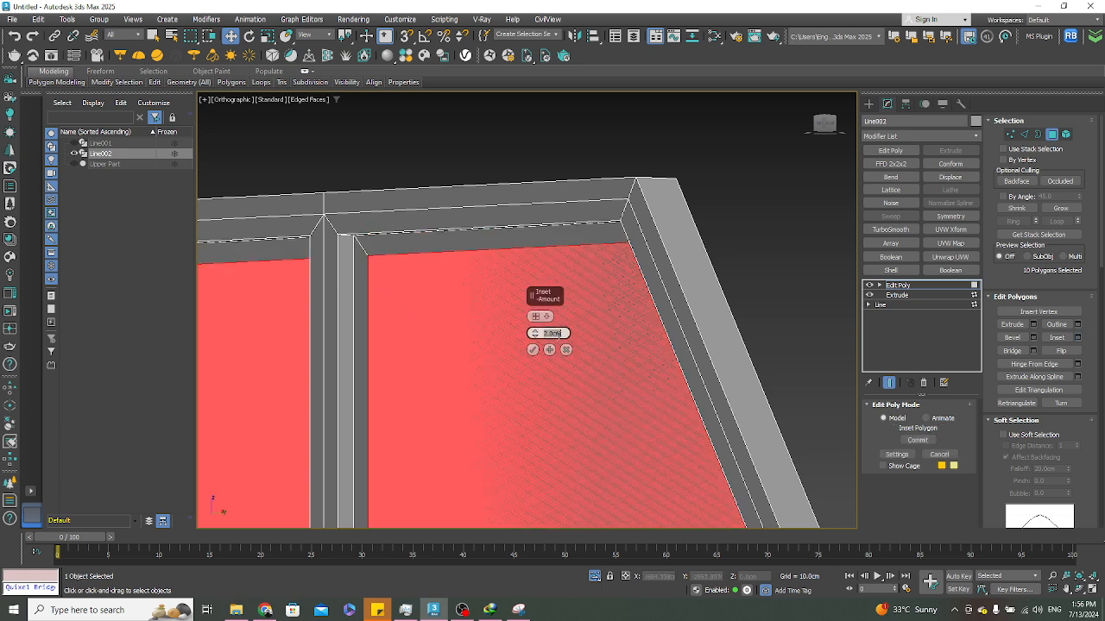
{"action": "type", "text": "1"}
{"action": "key", "text": "Return"}
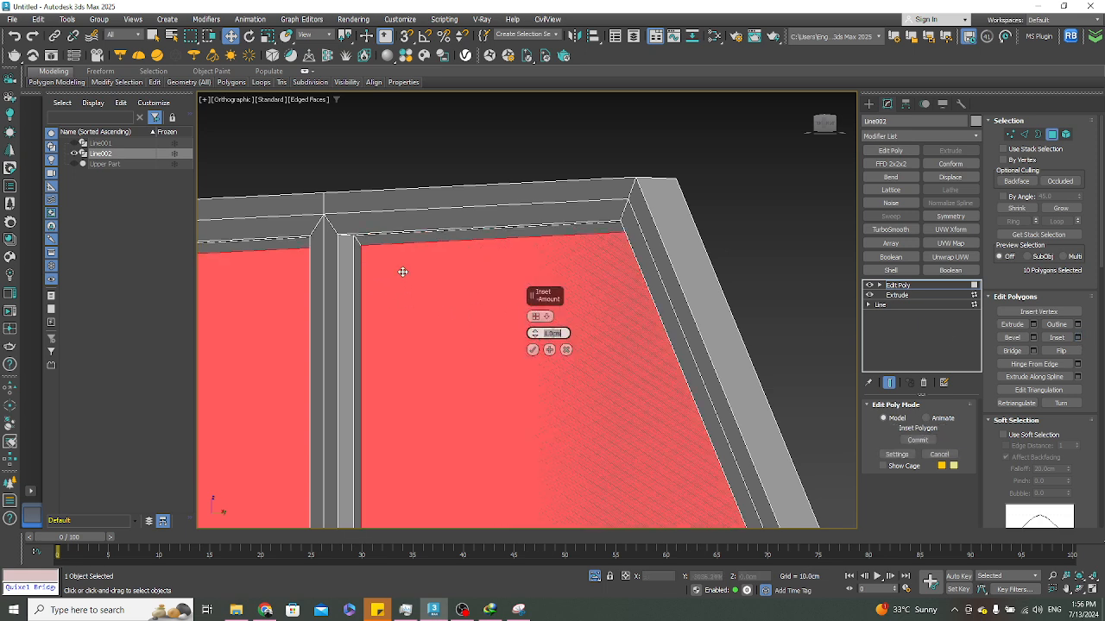
{"action": "scroll", "coordinate": [404, 269], "scroll_direction": "up", "scroll_amount": 3}
{"action": "scroll", "coordinate": [407, 276], "scroll_direction": "down", "scroll_amount": 2}
{"action": "scroll", "coordinate": [385, 216], "scroll_direction": "up", "scroll_amount": 5}
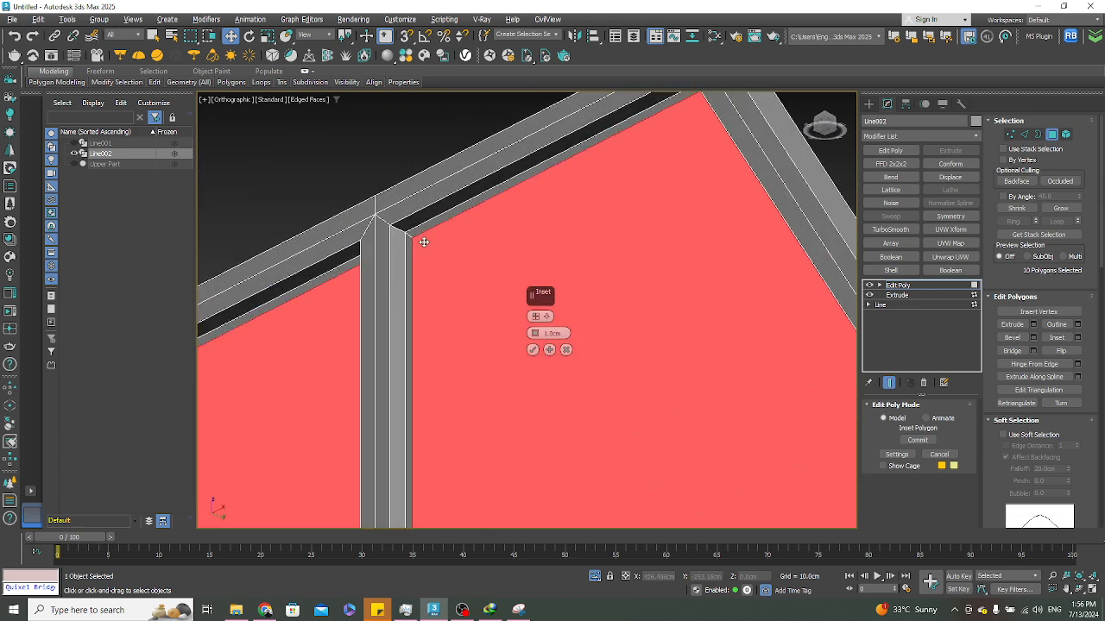
{"action": "left_click", "coordinate": [532, 350]}
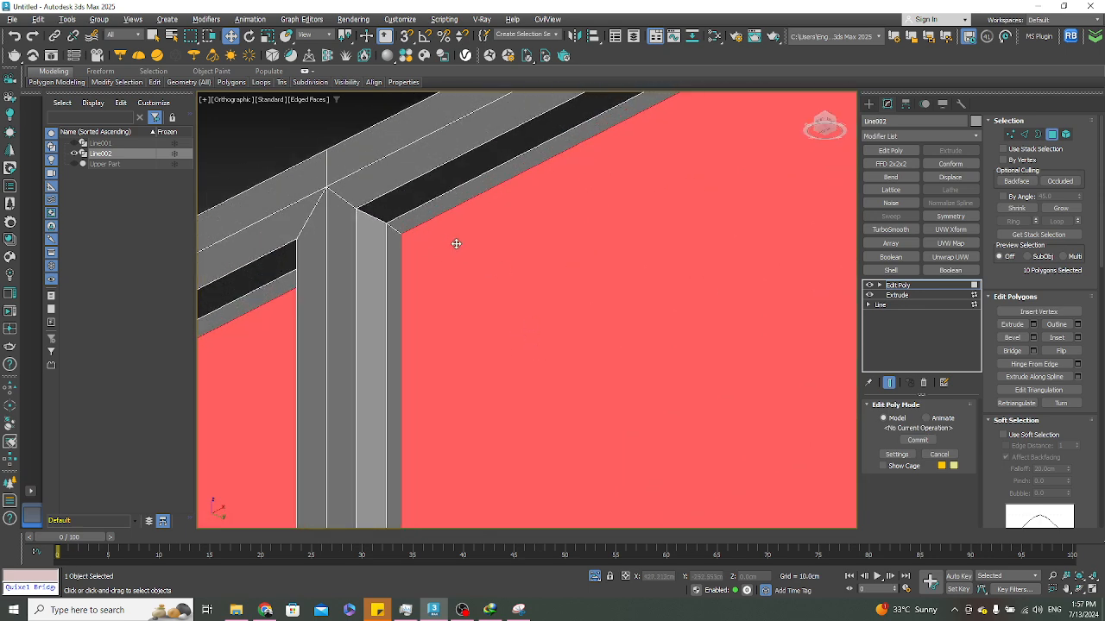
Bridge the opposite inset polygons to cut openings through the five sections, and clear the polygon selection
{"action": "left_click", "coordinate": [1016, 350]}
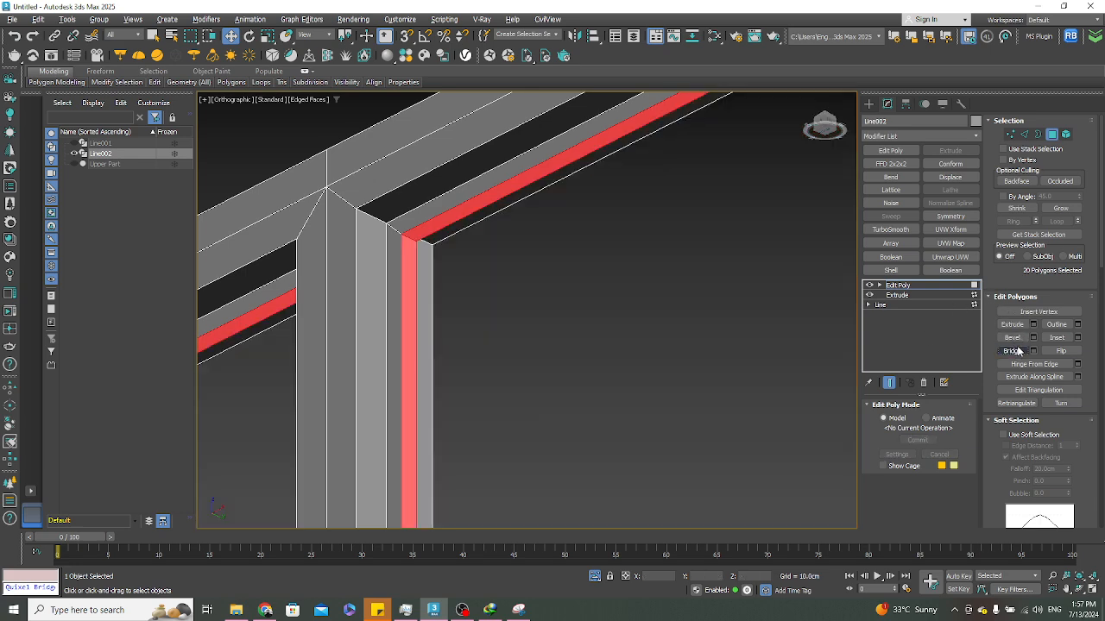
{"action": "scroll", "coordinate": [580, 254], "scroll_direction": "down", "scroll_amount": 3}
{"action": "left_click", "coordinate": [530, 162]}
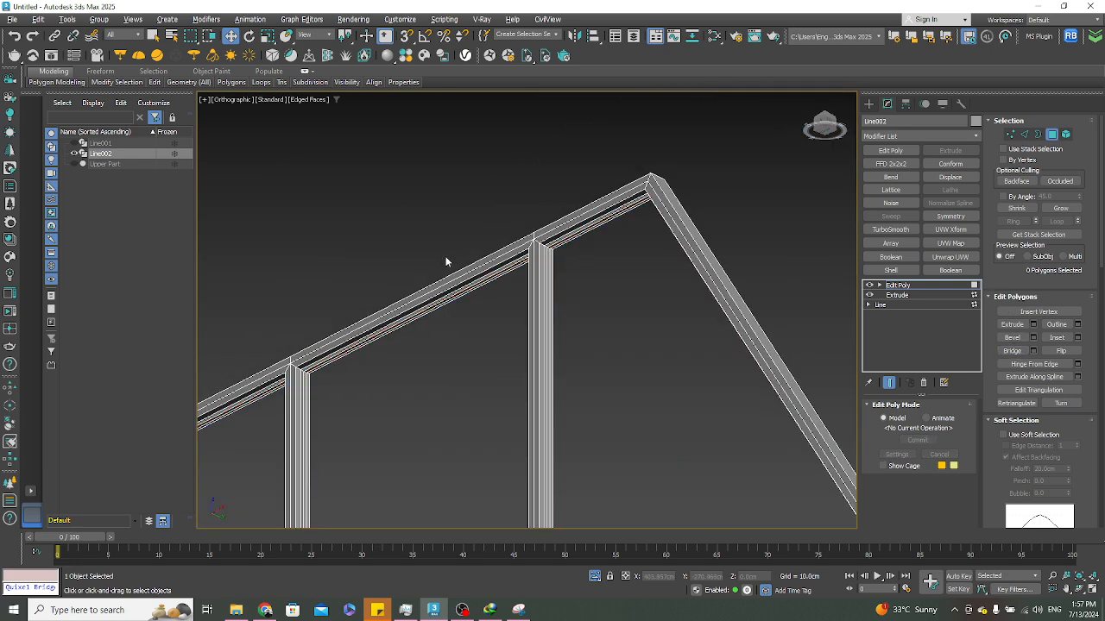
Hide the edged faces, examine the open frame, and compare it with the A-frame cabin reference photo in Chrome before returning to 3ds Max
{"action": "scroll", "coordinate": [448, 254], "scroll_direction": "up", "scroll_amount": 3}
{"action": "key", "text": "F4"}
{"action": "scroll", "coordinate": [474, 245], "scroll_direction": "down", "scroll_amount": 6}
{"action": "middle_click_drag", "start_coordinate": [474, 246], "coordinate": [608, 394], "text": "alt"}
{"action": "scroll", "coordinate": [523, 457], "scroll_direction": "up", "scroll_amount": 7}
{"action": "middle_click_drag", "start_coordinate": [421, 430], "coordinate": [535, 363]}
{"action": "scroll", "coordinate": [649, 401], "scroll_direction": "down", "scroll_amount": 4}
{"action": "scroll", "coordinate": [673, 387], "scroll_direction": "down", "scroll_amount": 3}
{"action": "scroll", "coordinate": [681, 381], "scroll_direction": "down", "scroll_amount": 6}
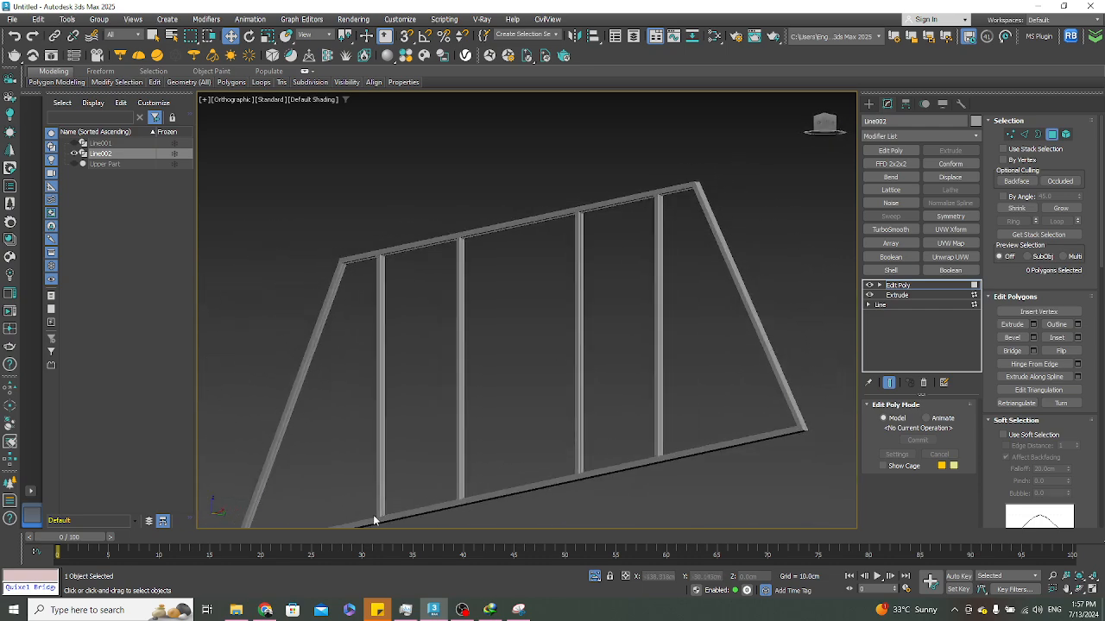
{"action": "left_click", "coordinate": [266, 610]}
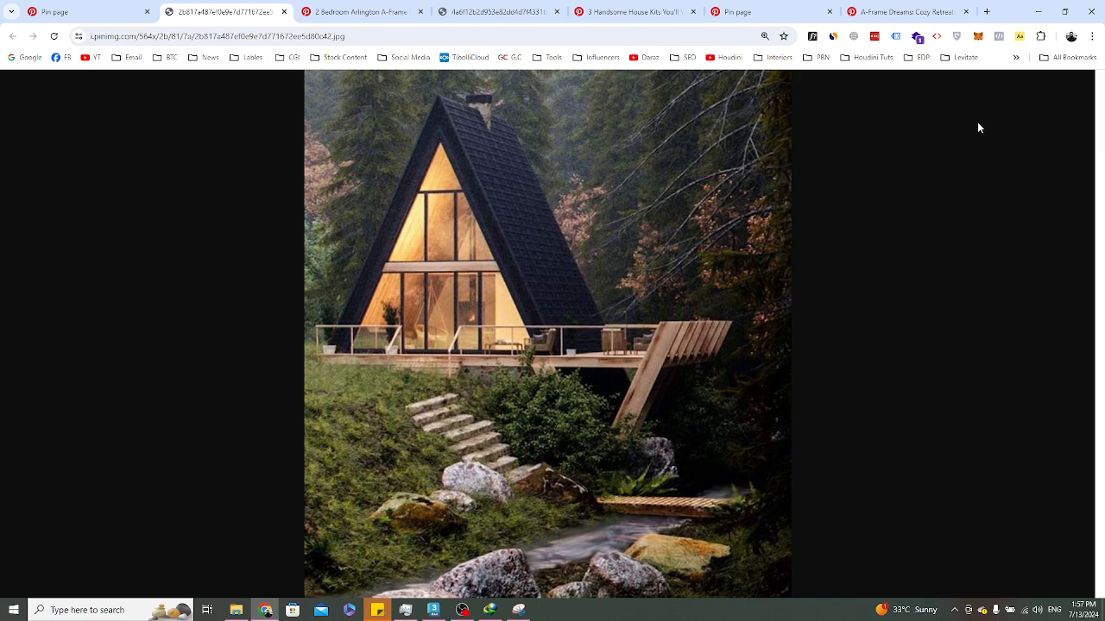
{"action": "left_click", "coordinate": [1039, 12]}
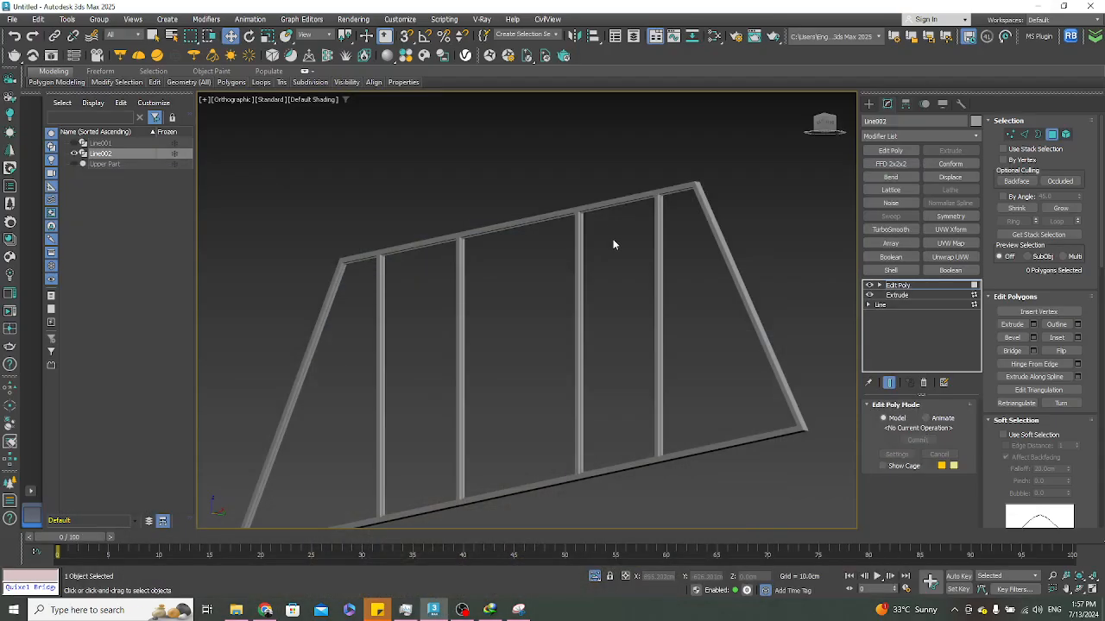
End the isolation of the lower frame and isolate the triangular Upper Part instead
{"action": "middle_click_drag", "start_coordinate": [557, 275], "coordinate": [562, 313], "text": "alt"}
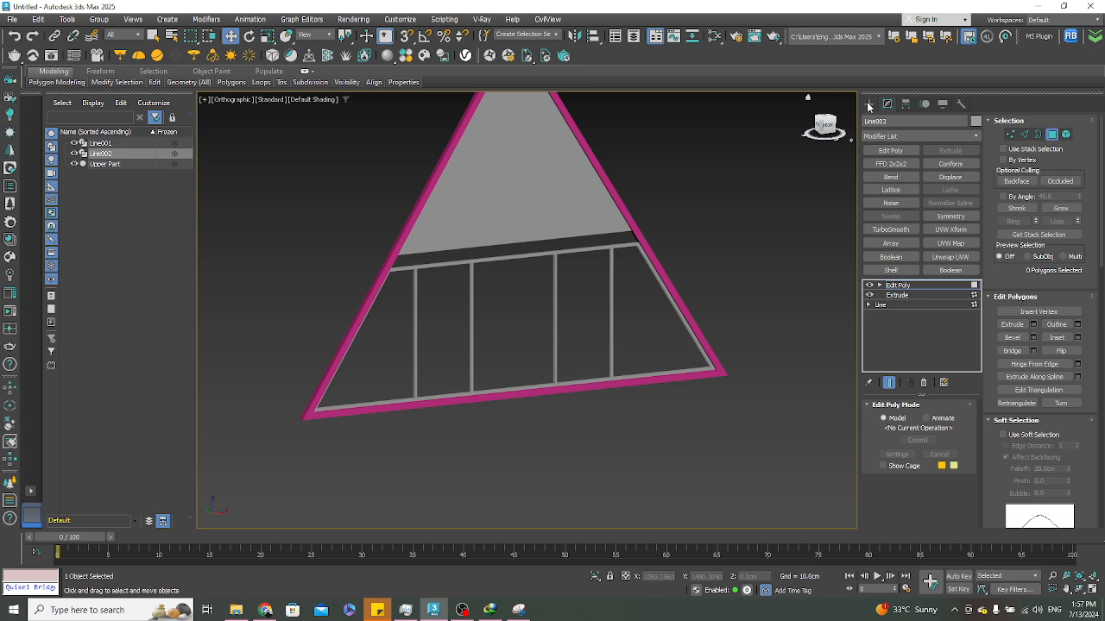
{"action": "left_click", "coordinate": [778, 210]}
{"action": "left_click", "coordinate": [540, 196]}
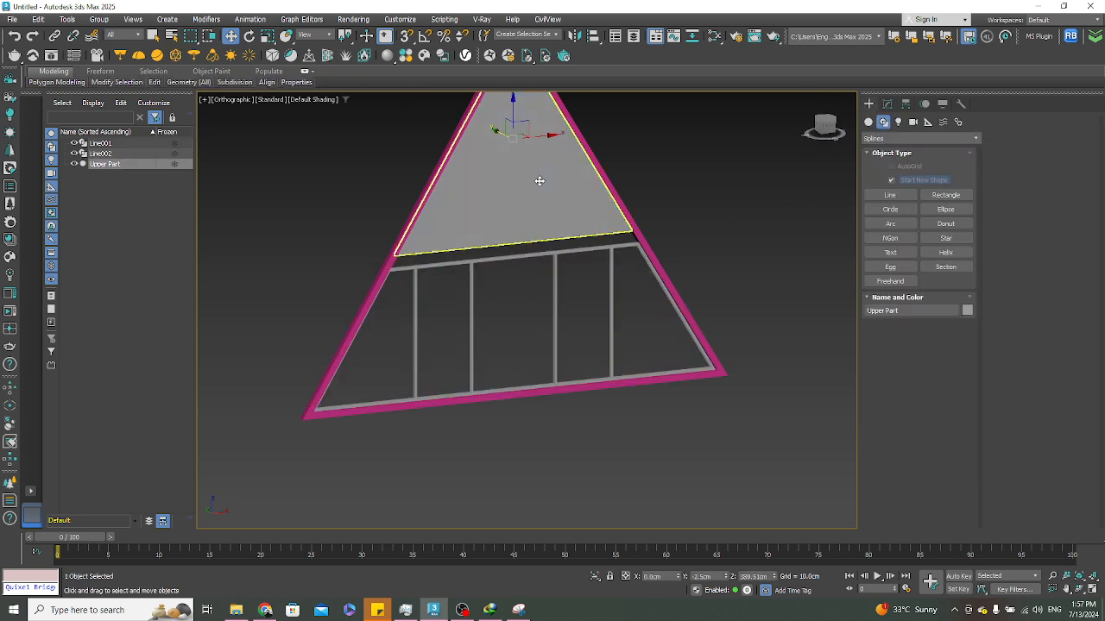
{"action": "left_click", "coordinate": [594, 577]}
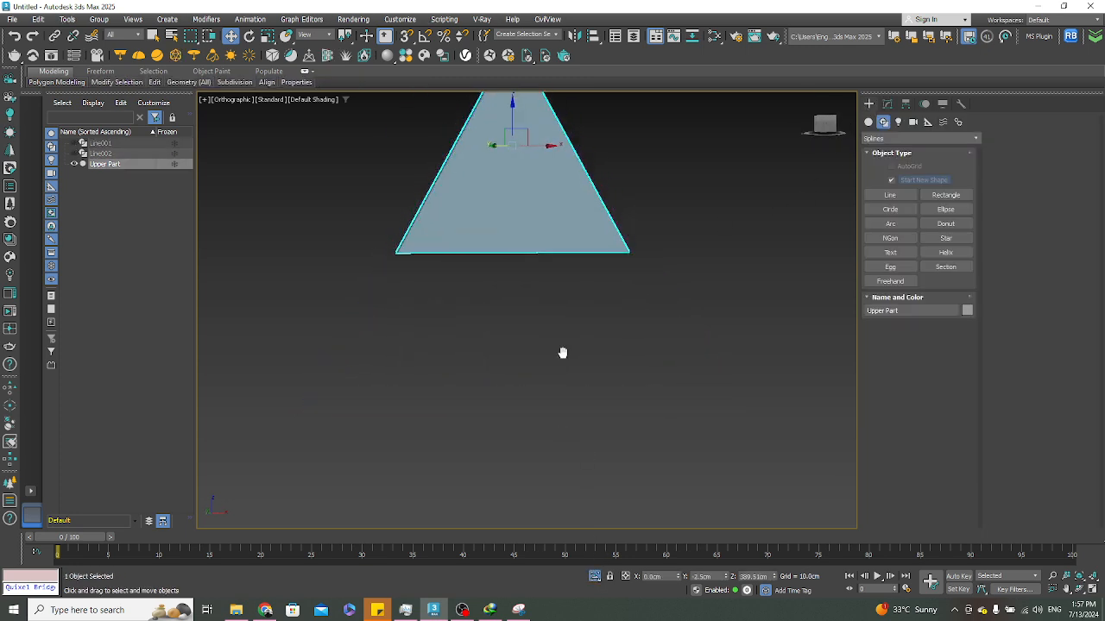
Fit the Upper Part in the front view with edged faces shown, check its thickness, and open its Editable Poly settings
{"action": "key", "text": "f"}
{"action": "key", "text": "z"}
{"action": "key", "text": "F3"}
{"action": "key", "text": "F3"}
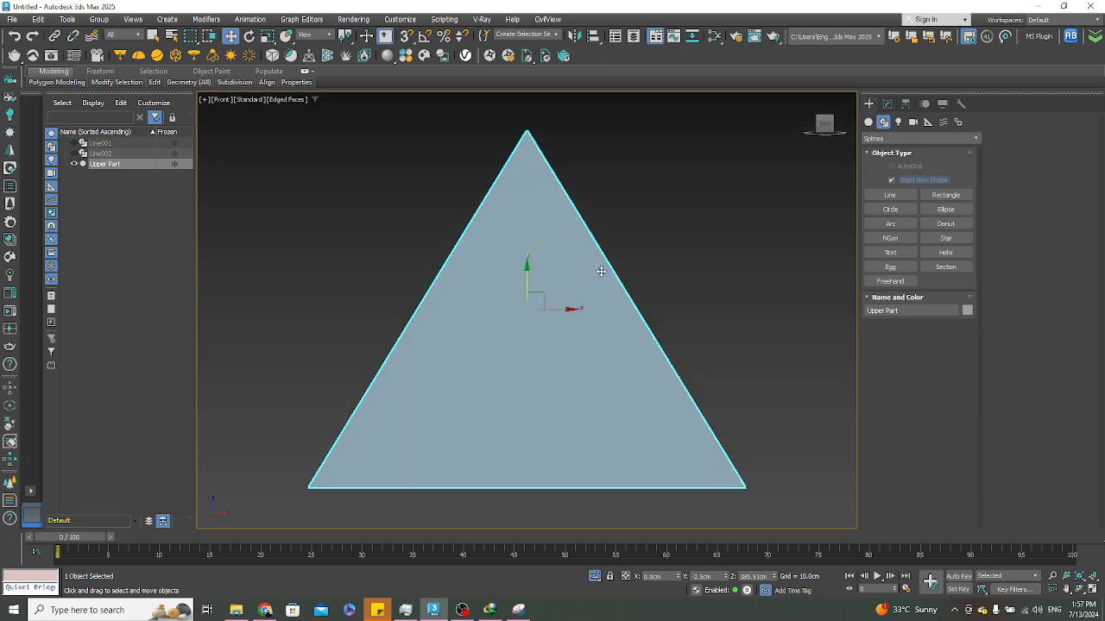
{"action": "scroll", "coordinate": [587, 268], "scroll_direction": "down", "scroll_amount": 3}
{"action": "middle_click_drag", "start_coordinate": [587, 268], "coordinate": [574, 236], "text": "alt"}
{"action": "scroll", "coordinate": [574, 236], "scroll_direction": "up", "scroll_amount": 3}
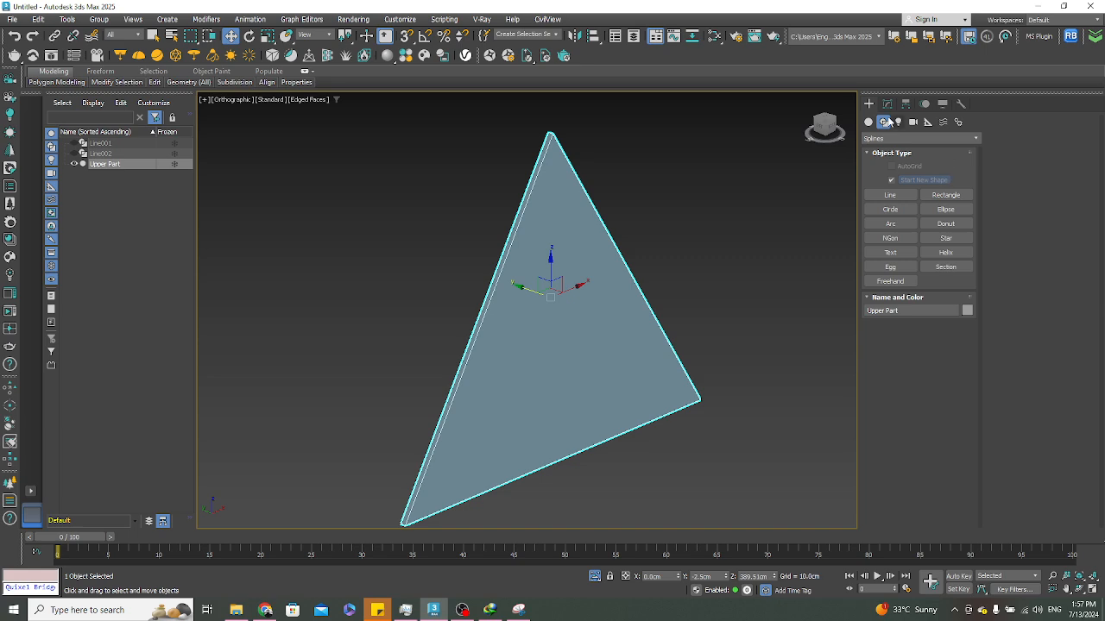
{"action": "left_click", "coordinate": [887, 104]}
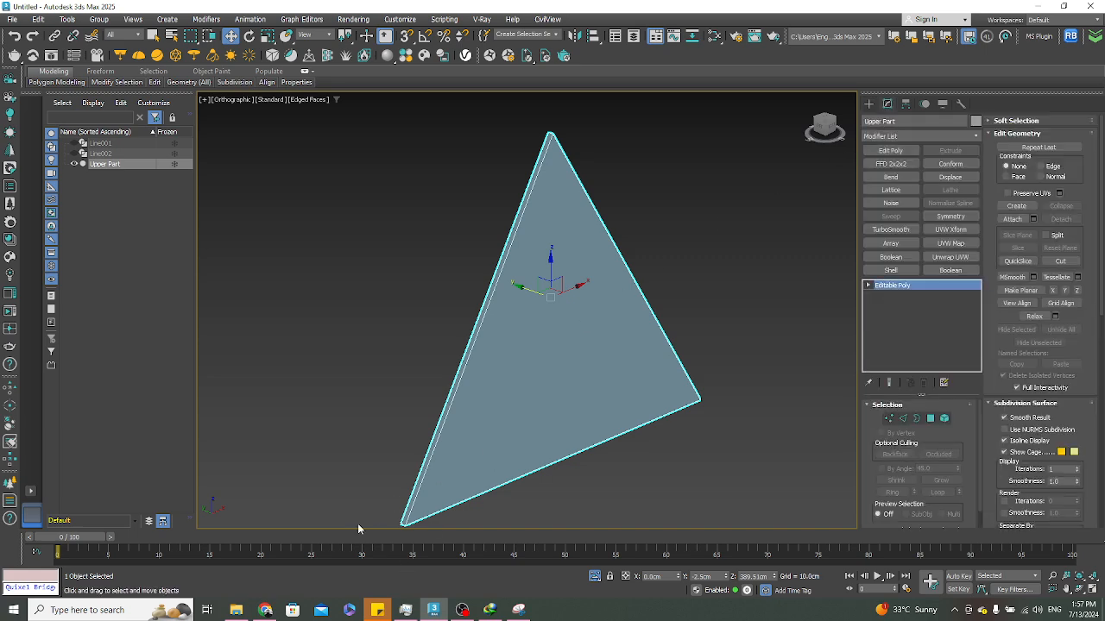
Select the sloping side edges of the Upper Part in the front view, consulting the cabin reference photo in Chrome
{"action": "left_click", "coordinate": [266, 610]}
{"action": "left_click", "coordinate": [268, 610]}
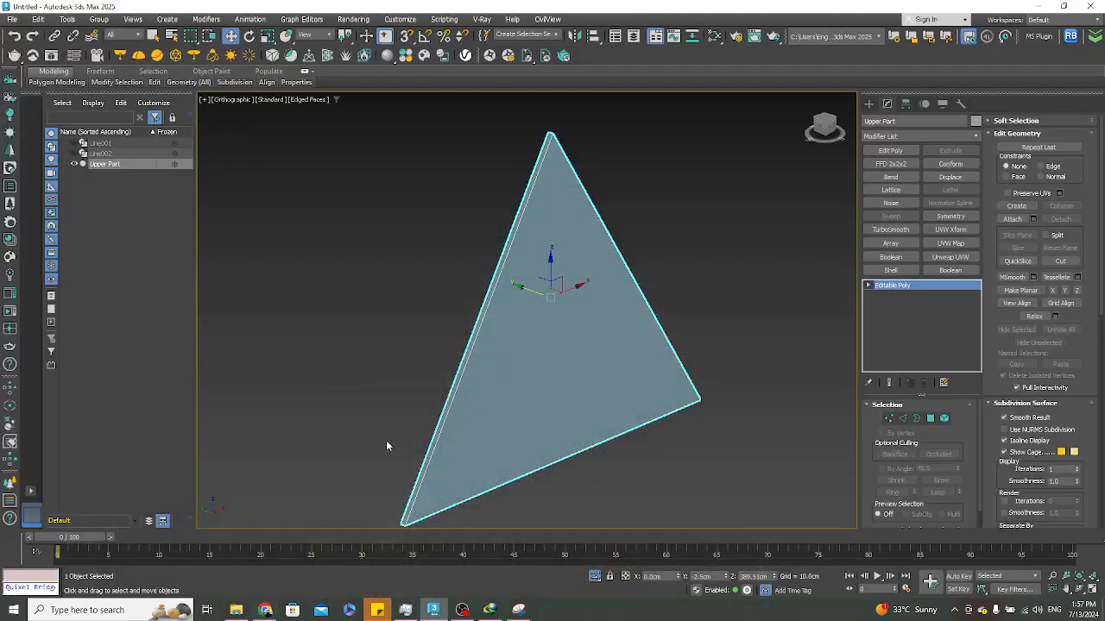
{"action": "key", "text": "f"}
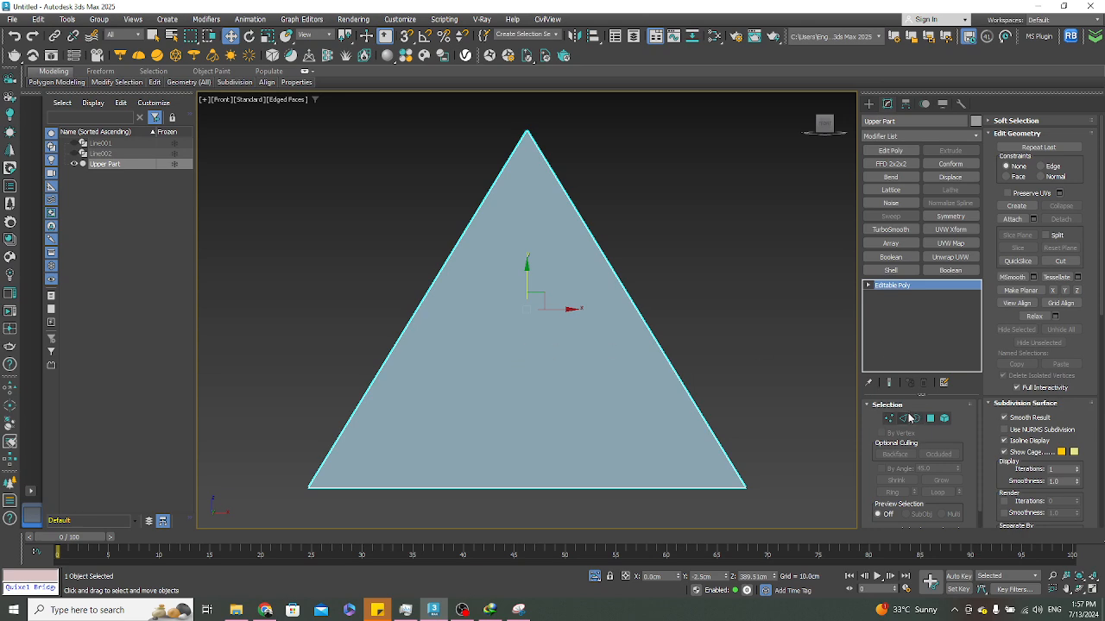
{"action": "left_click", "coordinate": [904, 419]}
{"action": "left_click_drag", "start_coordinate": [739, 321], "coordinate": [321, 312]}
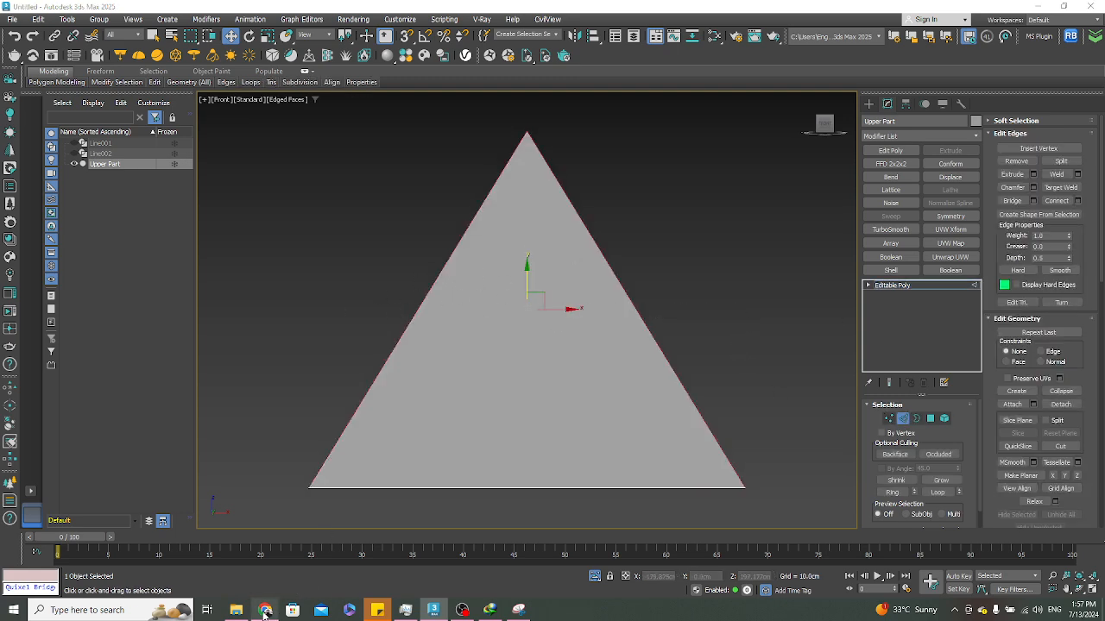
{"action": "left_click", "coordinate": [265, 611]}
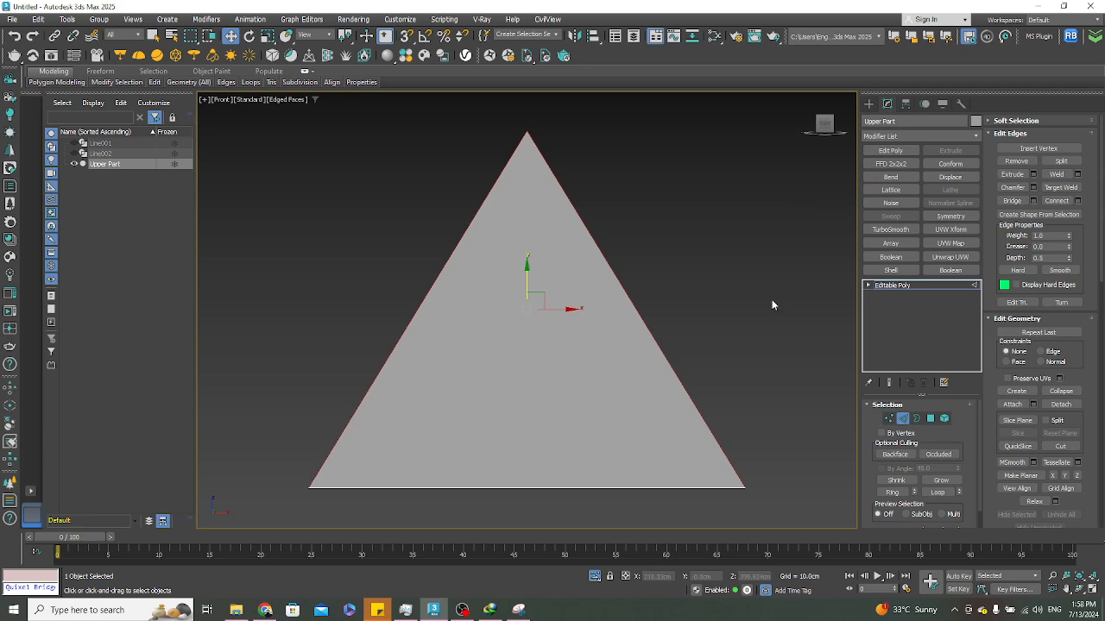
Connect the Upper Part's sloping side edges with one horizontal segment, pinch 0 and slide 12
{"action": "left_click", "coordinate": [1038, 12]}
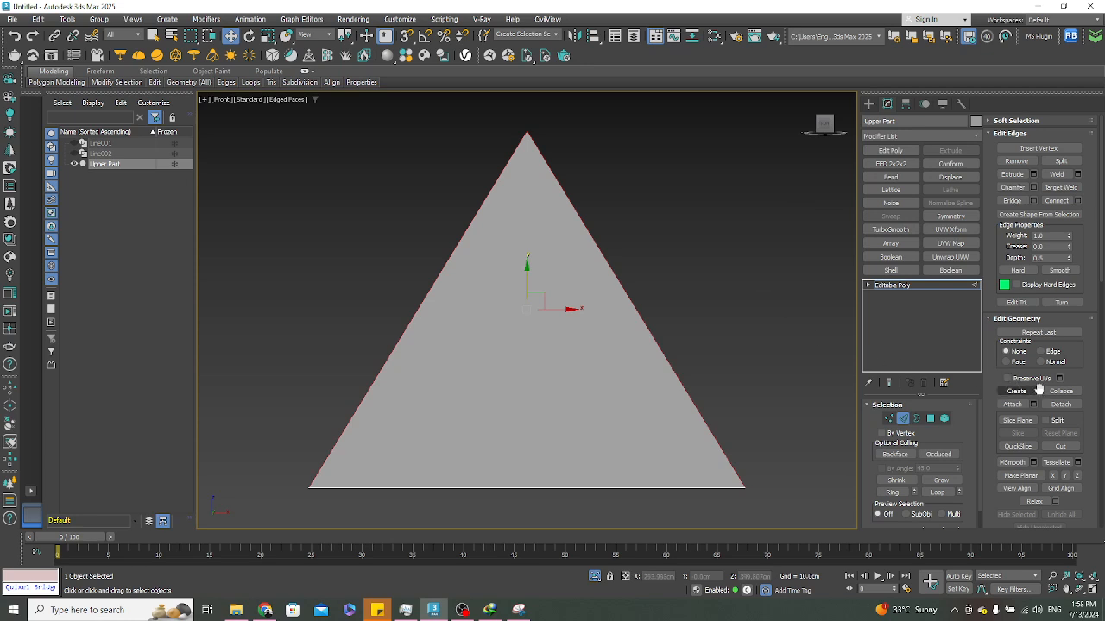
{"action": "left_click", "coordinate": [1077, 201]}
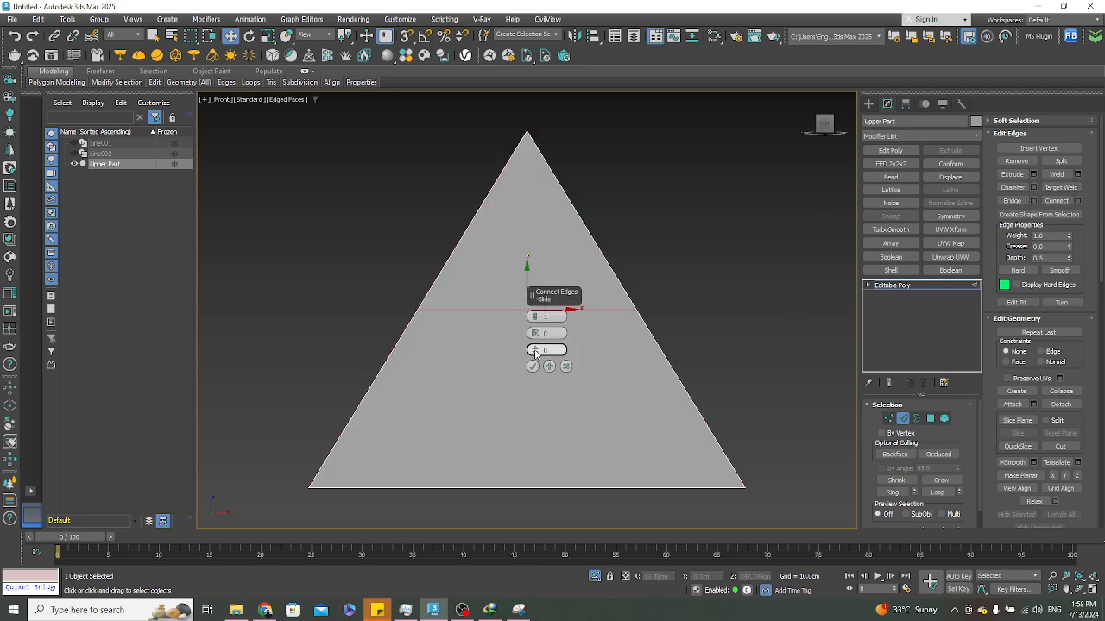
{"action": "left_click_drag", "start_coordinate": [535, 352], "coordinate": [536, 317]}
{"action": "left_click_drag", "start_coordinate": [530, 333], "coordinate": [543, 307]}
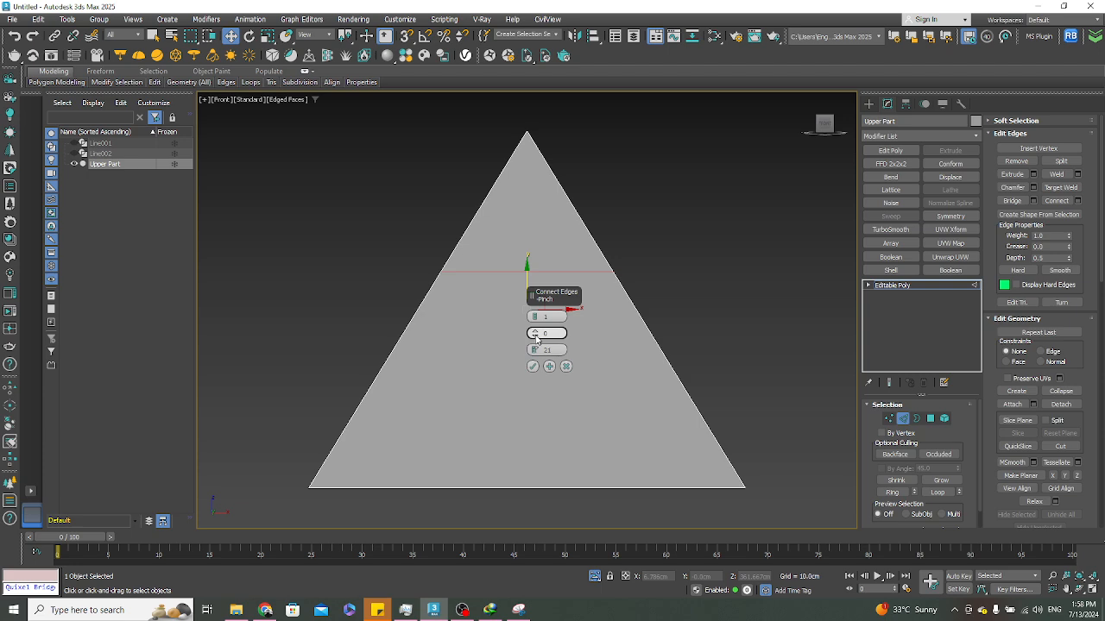
{"action": "right_click", "coordinate": [535, 341]}
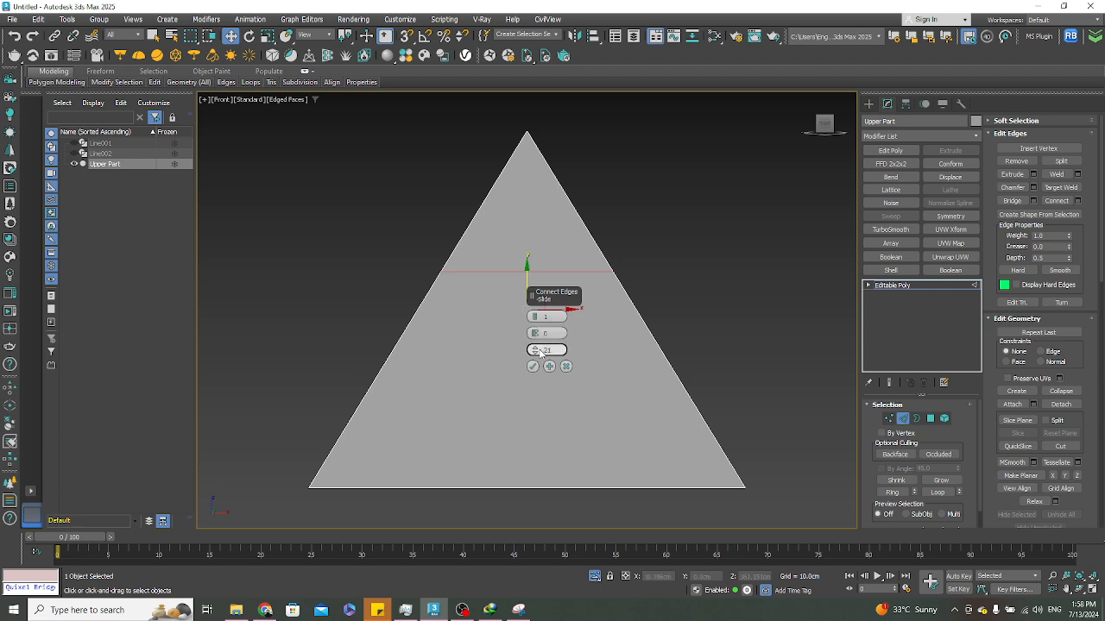
{"action": "left_click_drag", "start_coordinate": [535, 350], "coordinate": [539, 369]}
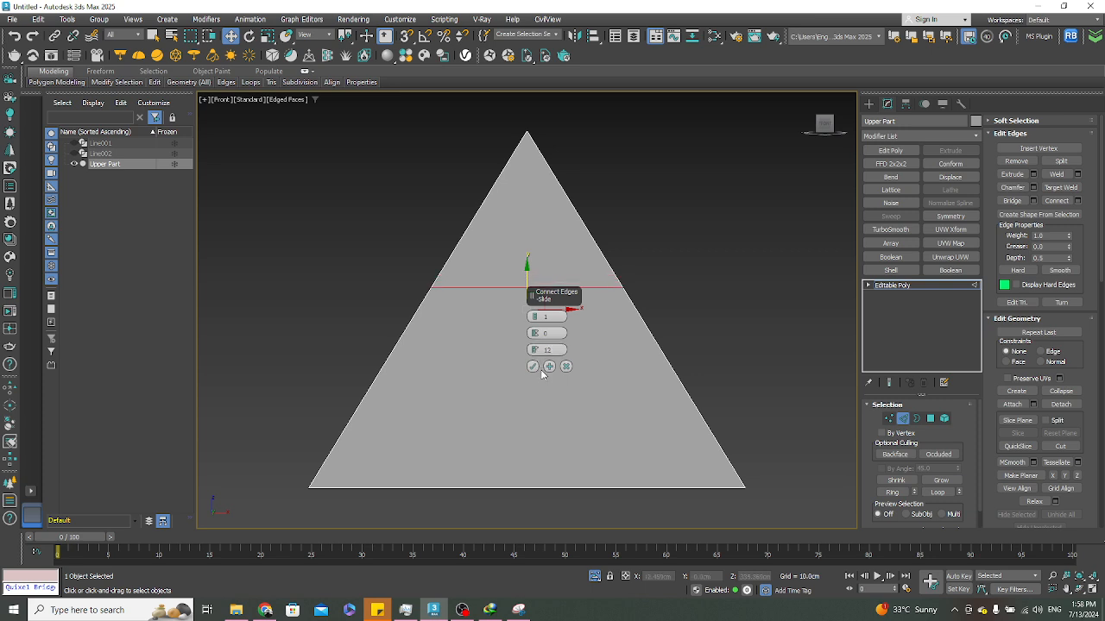
{"action": "left_click", "coordinate": [533, 367]}
{"action": "left_click", "coordinate": [683, 253]}
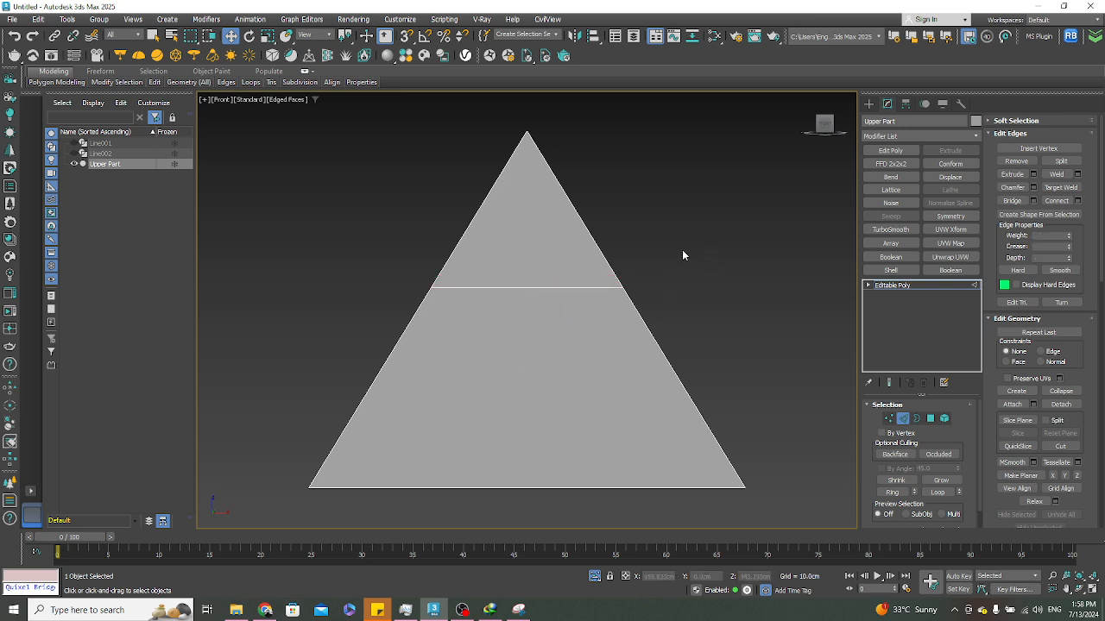
Connect the horizontal divider and base edges with two segments and slide 0, consulting the cabin photo in Chrome
{"action": "middle_click_drag", "start_coordinate": [682, 253], "coordinate": [663, 280], "text": "alt"}
{"action": "key", "text": "f"}
{"action": "key", "text": "z"}
{"action": "scroll", "coordinate": [638, 274], "scroll_direction": "down", "scroll_amount": 3}
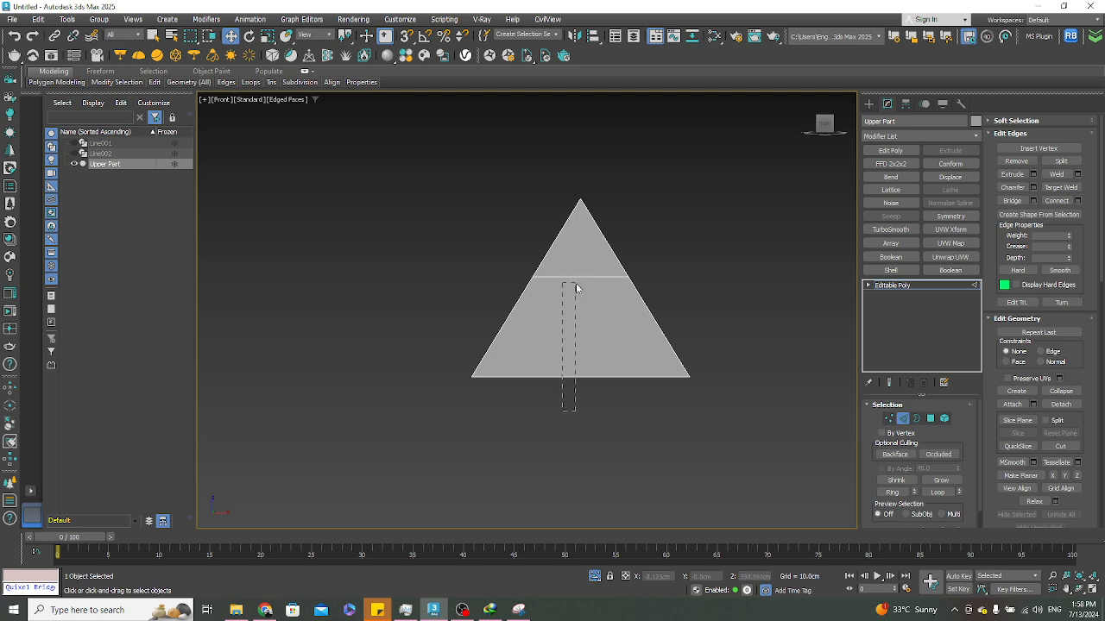
{"action": "left_click_drag", "start_coordinate": [585, 268], "coordinate": [584, 267]}
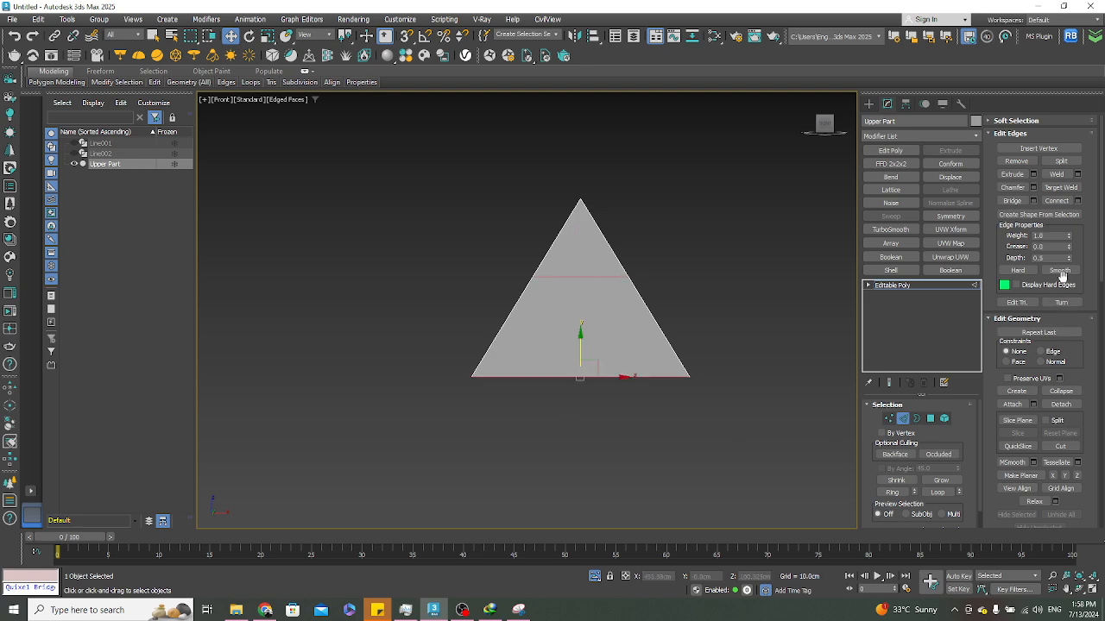
{"action": "left_click", "coordinate": [1077, 202]}
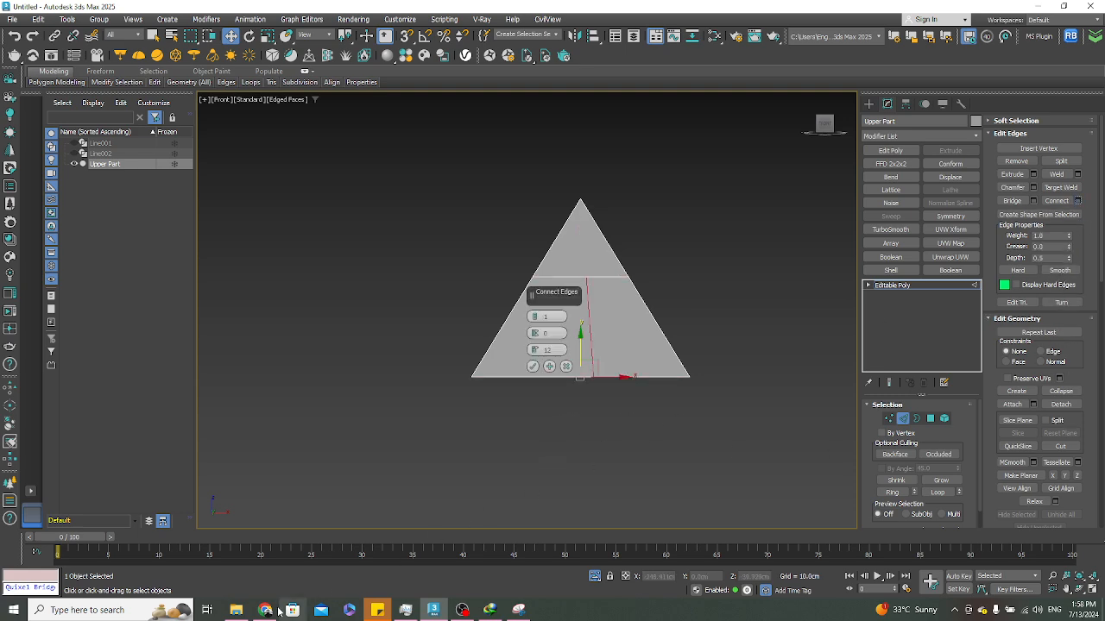
{"action": "left_click", "coordinate": [265, 611]}
{"action": "left_click", "coordinate": [266, 610]}
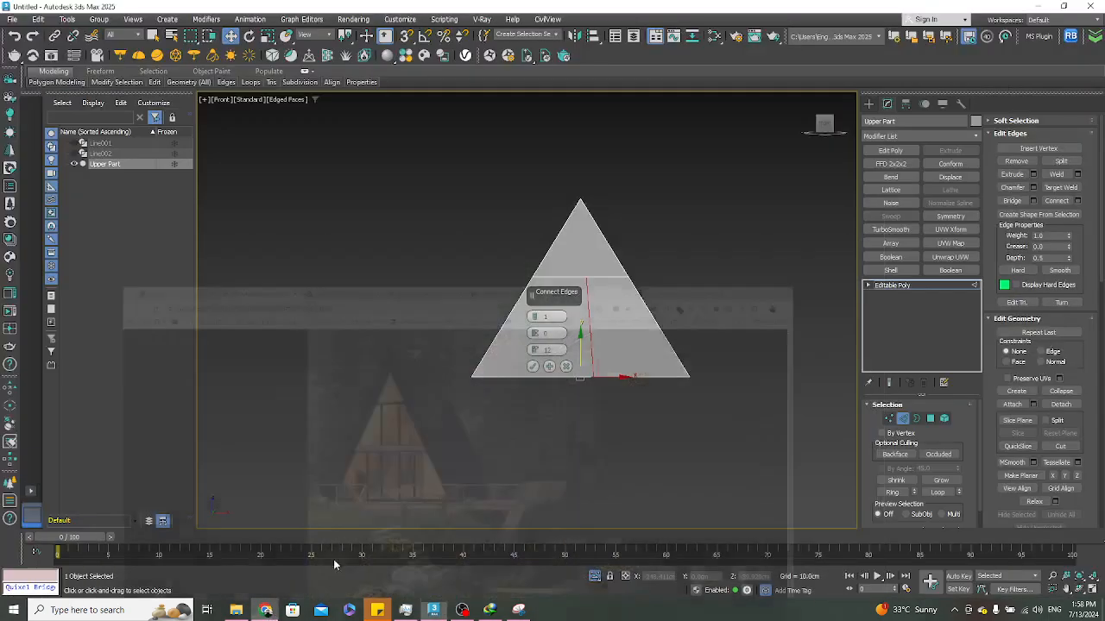
{"action": "left_click", "coordinate": [535, 314]}
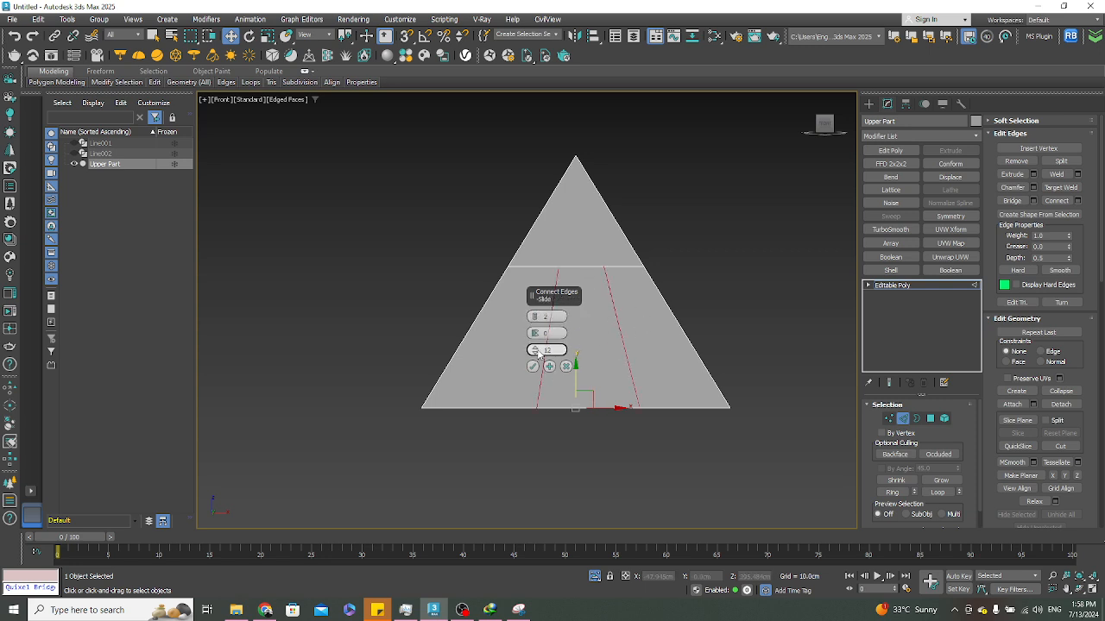
{"action": "right_click", "coordinate": [536, 351]}
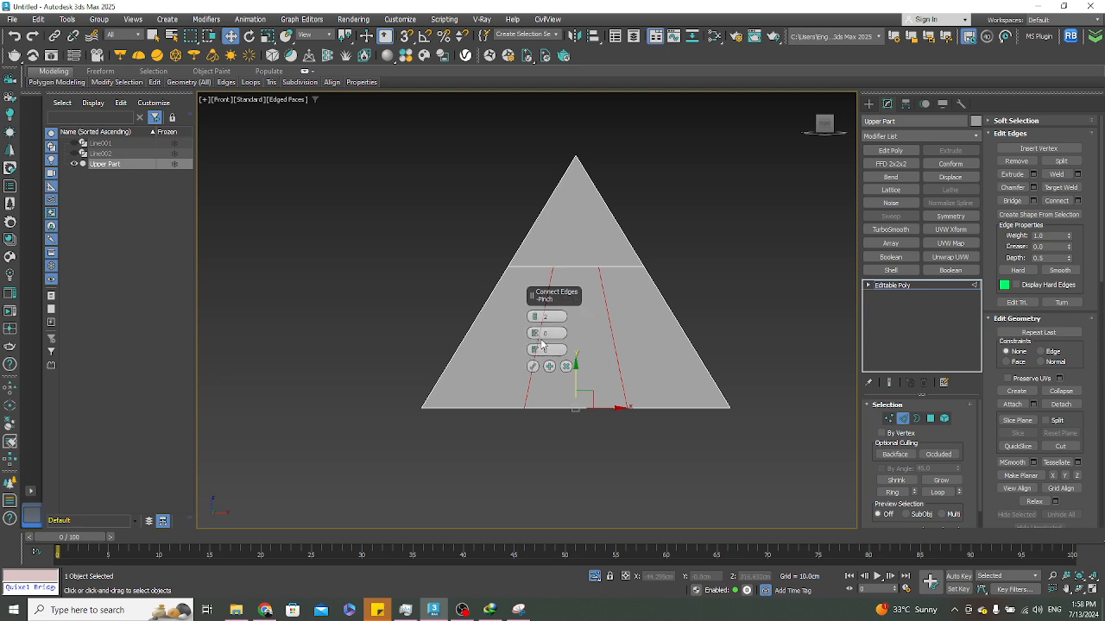
{"action": "left_click", "coordinate": [533, 367]}
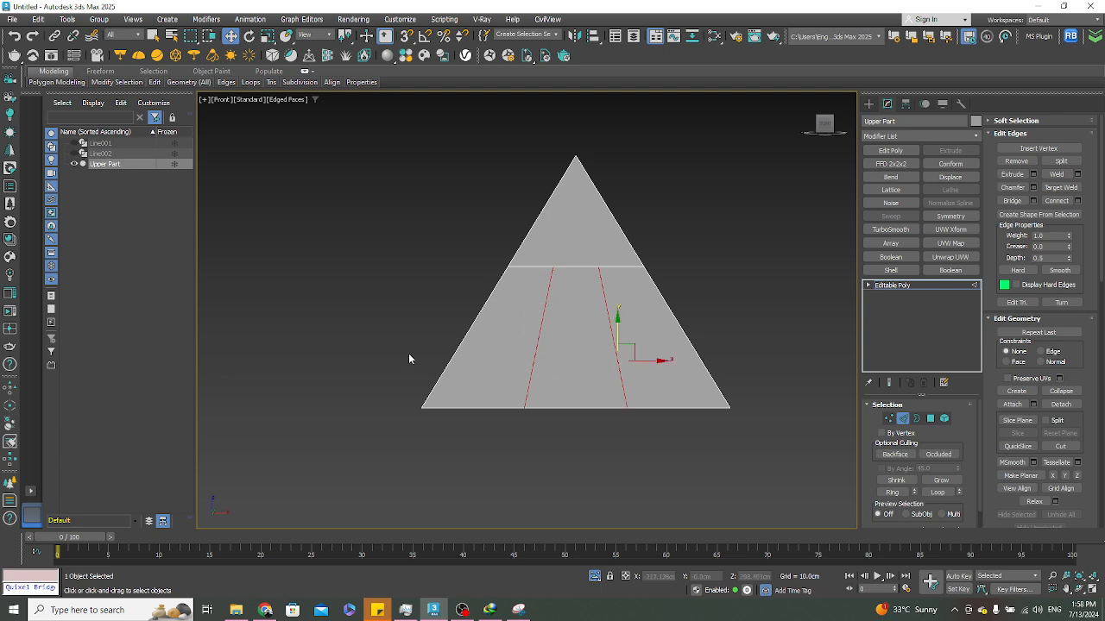
Scale the two slanted connecting edges along X until they stand vertical between the divider and the base
{"action": "middle_click_drag", "start_coordinate": [517, 358], "coordinate": [514, 351]}
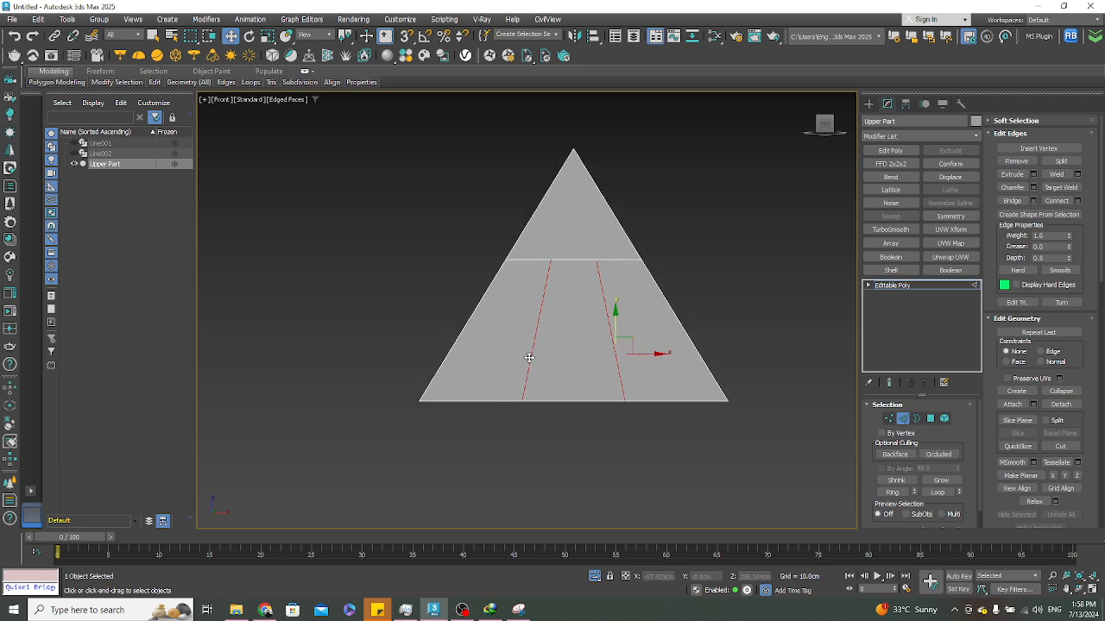
{"action": "key", "text": "r"}
{"action": "left_click_drag", "start_coordinate": [662, 353], "coordinate": [821, 307]}
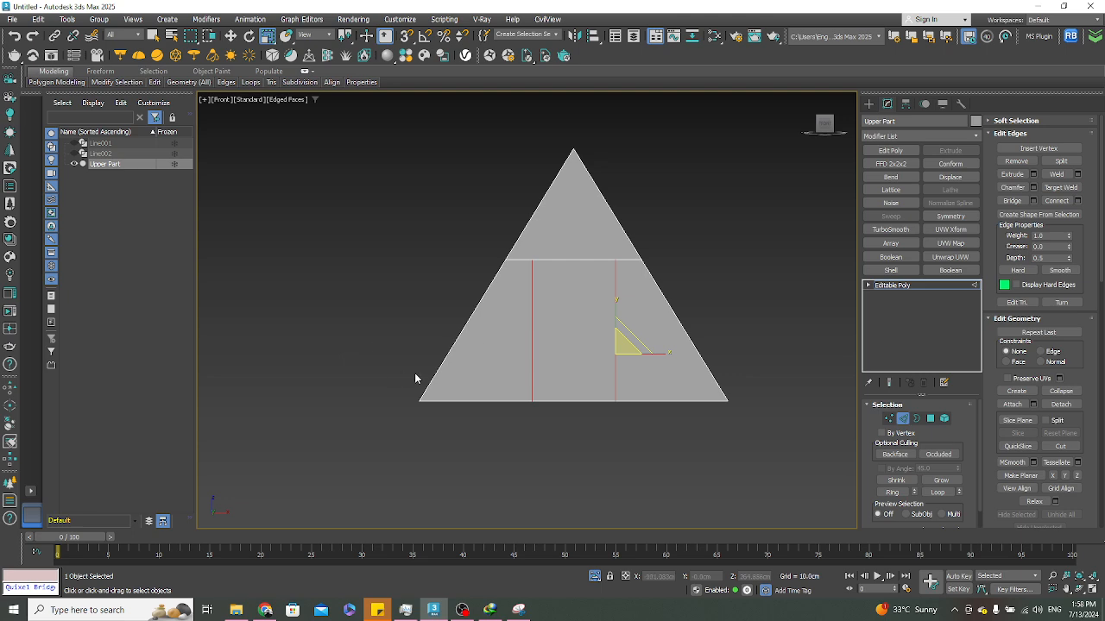
Switch to polygon editing, clear the existing selection, and select the four front faces of the Upper Part
{"action": "left_click", "coordinate": [931, 418]}
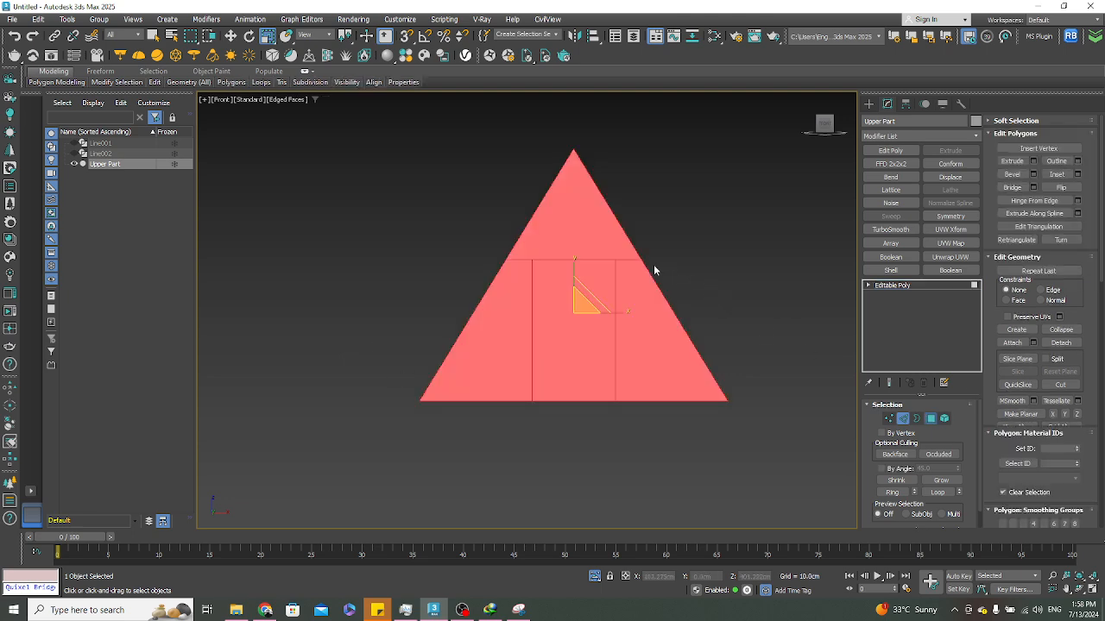
{"action": "mouse_move", "coordinate": [596, 248]}
{"action": "middle_mouse_down", "text": "alt"}
{"action": "mouse_move", "coordinate": [665, 301]}
{"action": "mouse_move", "coordinate": [583, 245]}
{"action": "middle_mouse_up", "text": "alt"}
{"action": "scroll", "coordinate": [576, 220], "scroll_direction": "up", "scroll_amount": 4}
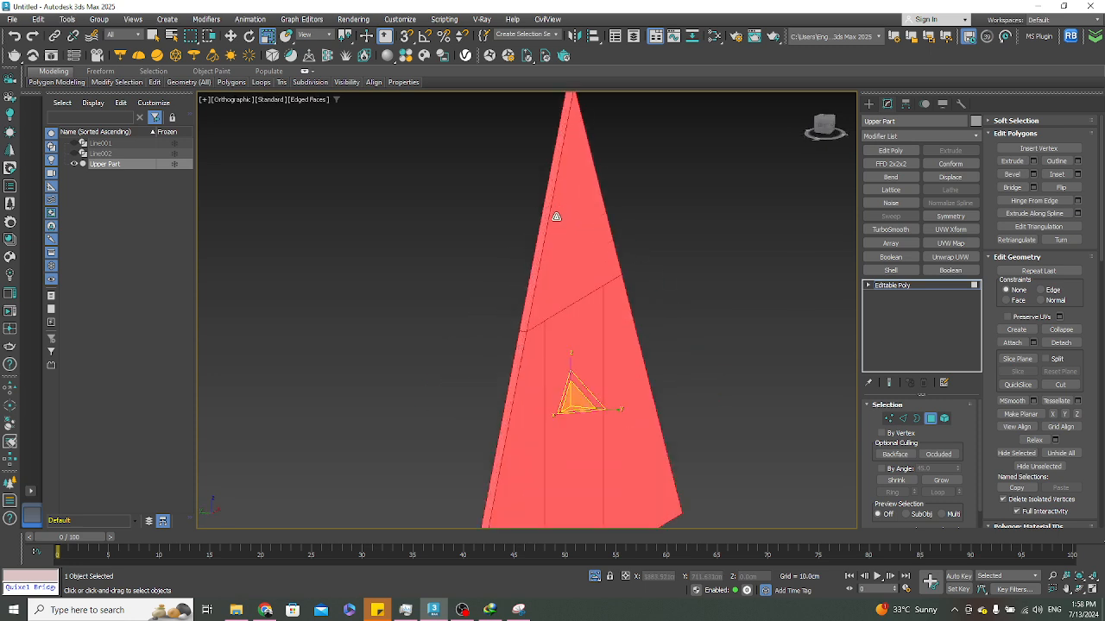
{"action": "scroll", "coordinate": [556, 231], "scroll_direction": "down", "scroll_amount": 6}
{"action": "left_click", "coordinate": [673, 273]}
{"action": "scroll", "coordinate": [576, 252], "scroll_direction": "up", "scroll_amount": 4}
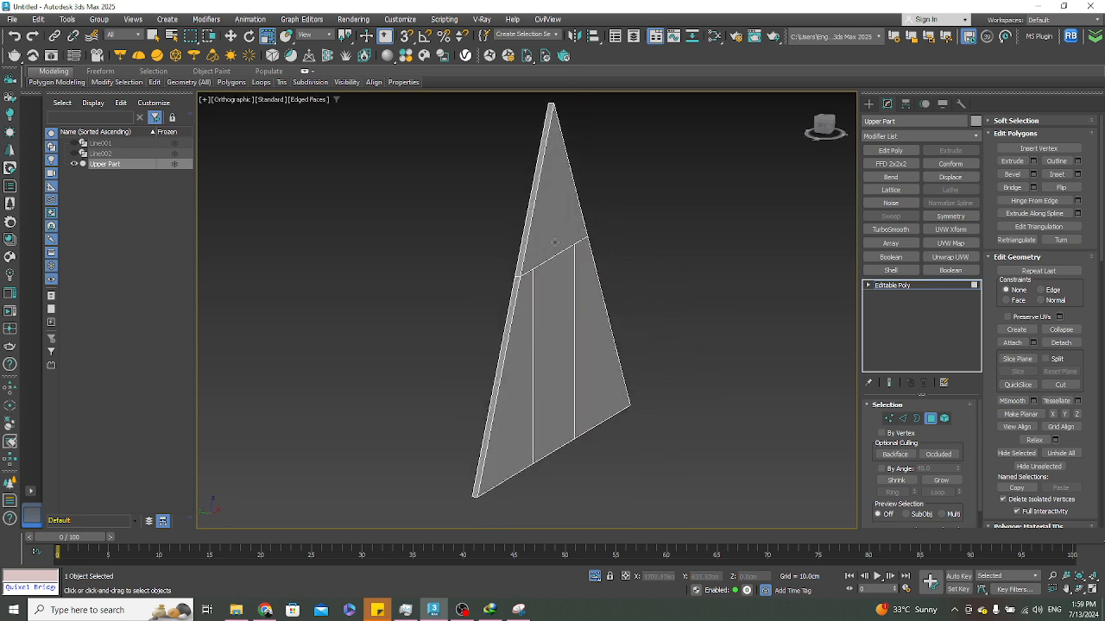
{"action": "left_click", "coordinate": [553, 228]}
{"action": "left_click", "coordinate": [535, 307], "text": "ctrl"}
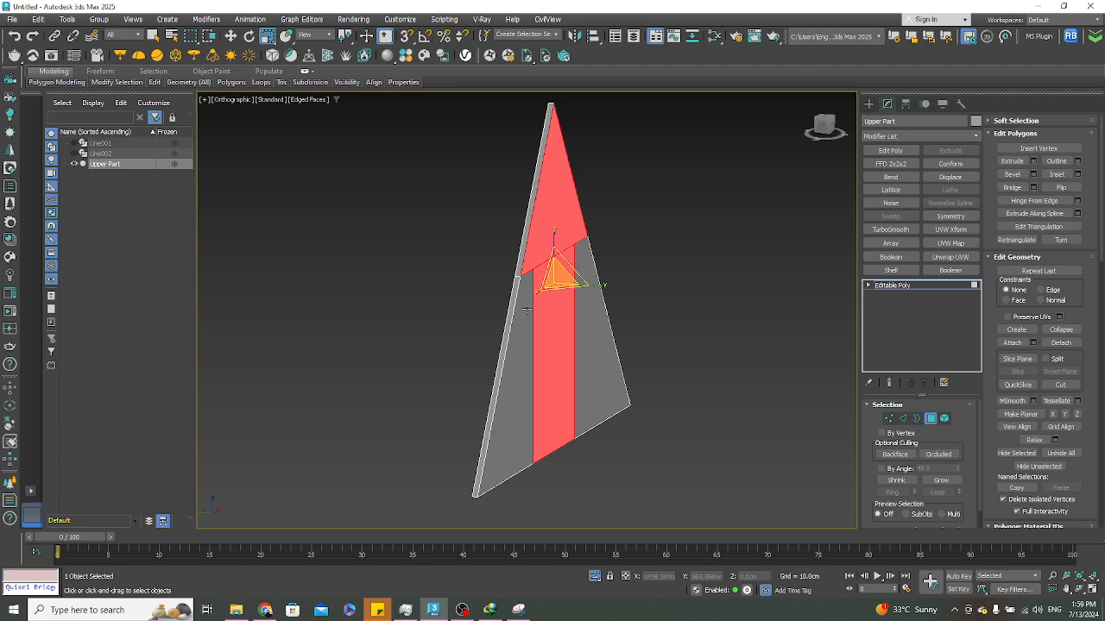
{"action": "left_click", "coordinate": [518, 315], "text": "ctrl"}
{"action": "left_click", "coordinate": [589, 317], "text": "ctrl"}
Add the four back faces of the Upper Part to the selection and fit the part in the front view
{"action": "middle_click_drag", "start_coordinate": [577, 330], "coordinate": [681, 355], "text": "alt"}
{"action": "left_click", "coordinate": [673, 362]}
{"action": "left_click", "coordinate": [575, 361], "text": "ctrl"}
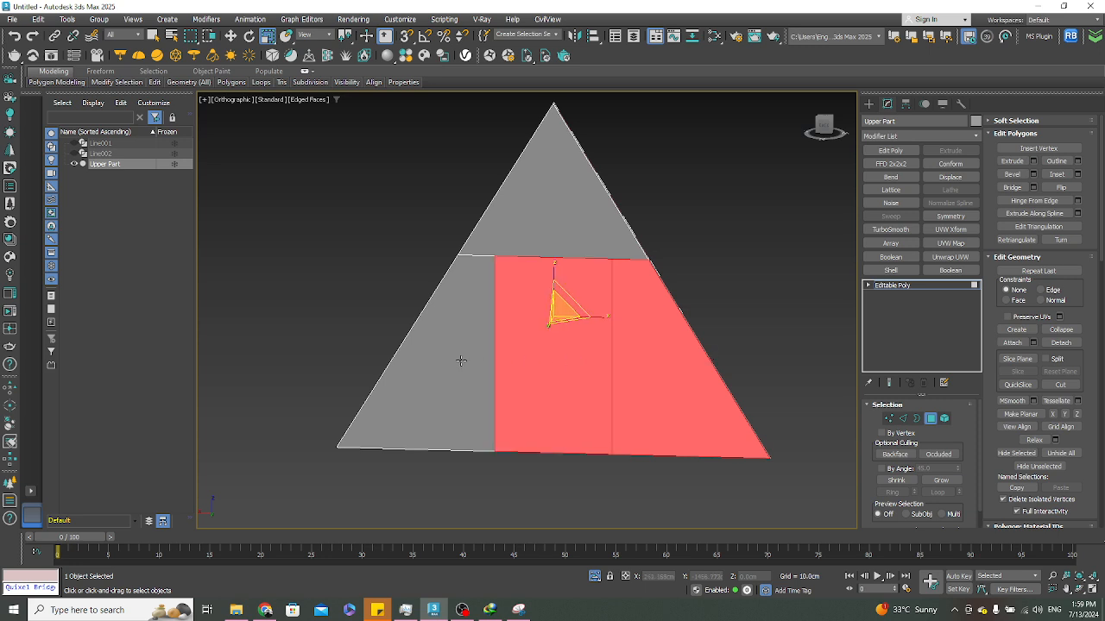
{"action": "left_click", "coordinate": [463, 358], "text": "ctrl"}
{"action": "left_click", "coordinate": [539, 218], "text": "ctrl"}
{"action": "scroll", "coordinate": [611, 305], "scroll_direction": "down", "scroll_amount": 4}
{"action": "middle_click_drag", "start_coordinate": [611, 305], "coordinate": [529, 336], "text": "alt"}
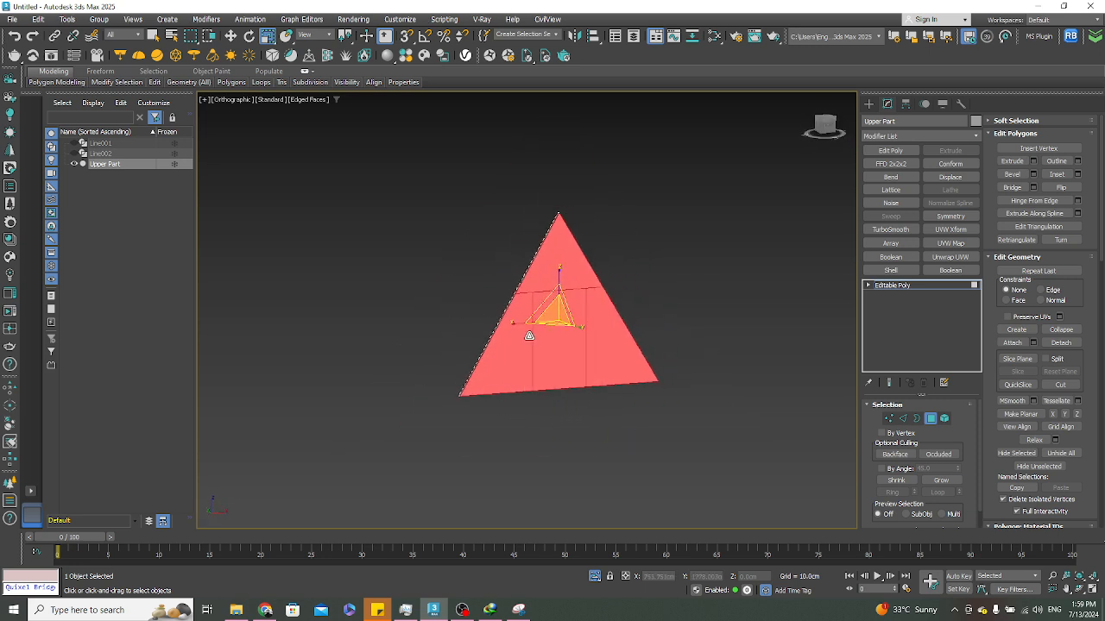
{"action": "key", "text": "f"}
{"action": "key", "text": "z"}
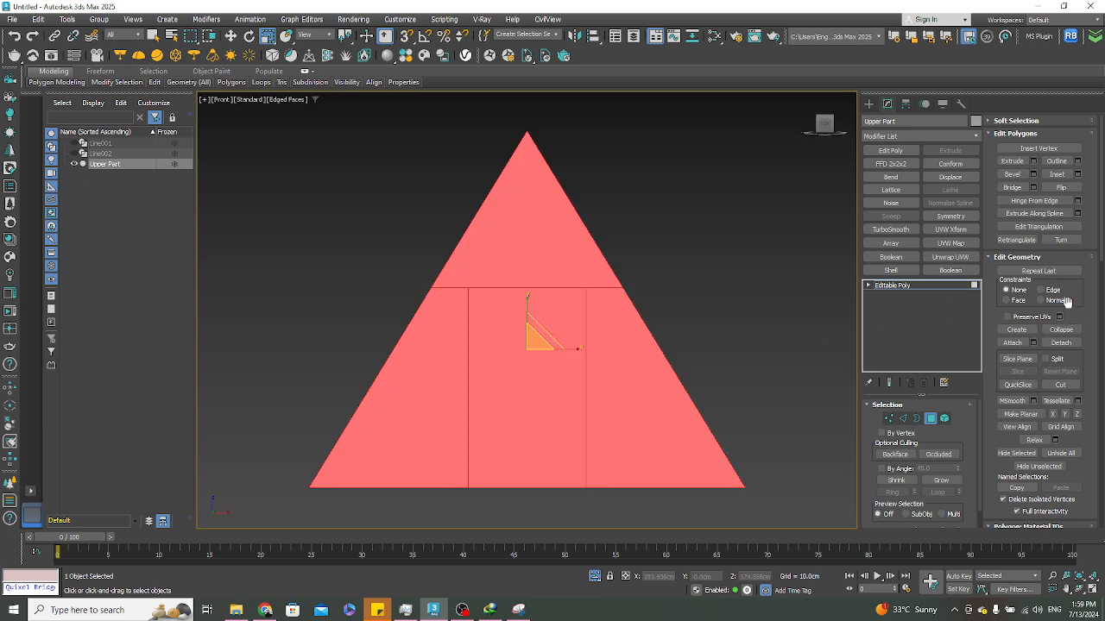
Inset the selected faces by 2.0 cm as a group and apply it, and inset them again by polygon
{"action": "left_click", "coordinate": [1077, 174]}
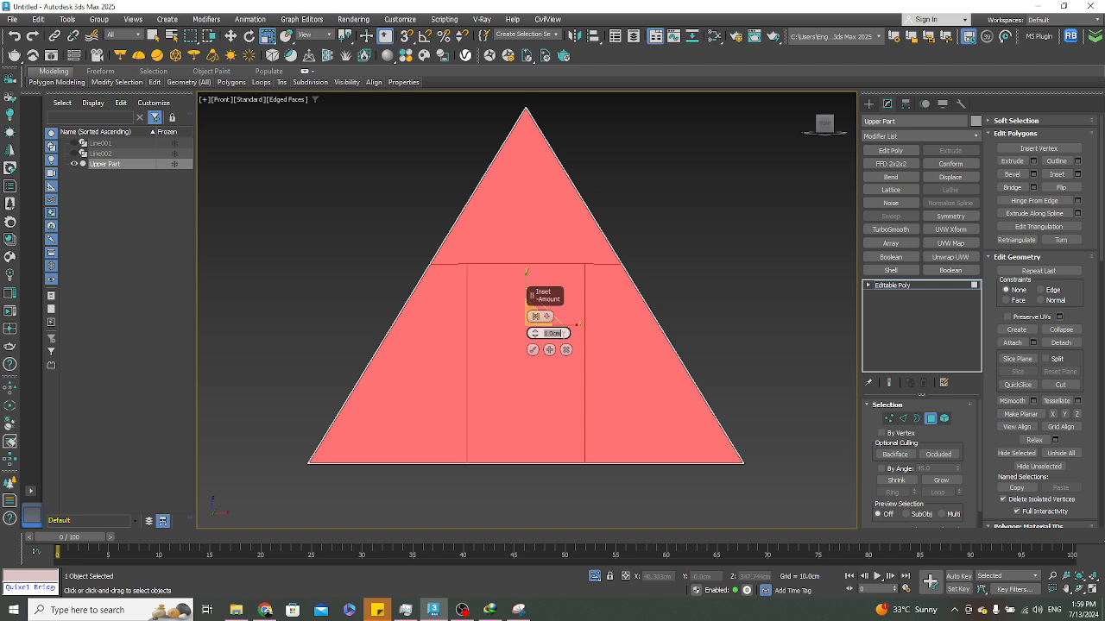
{"action": "key", "text": "Return"}
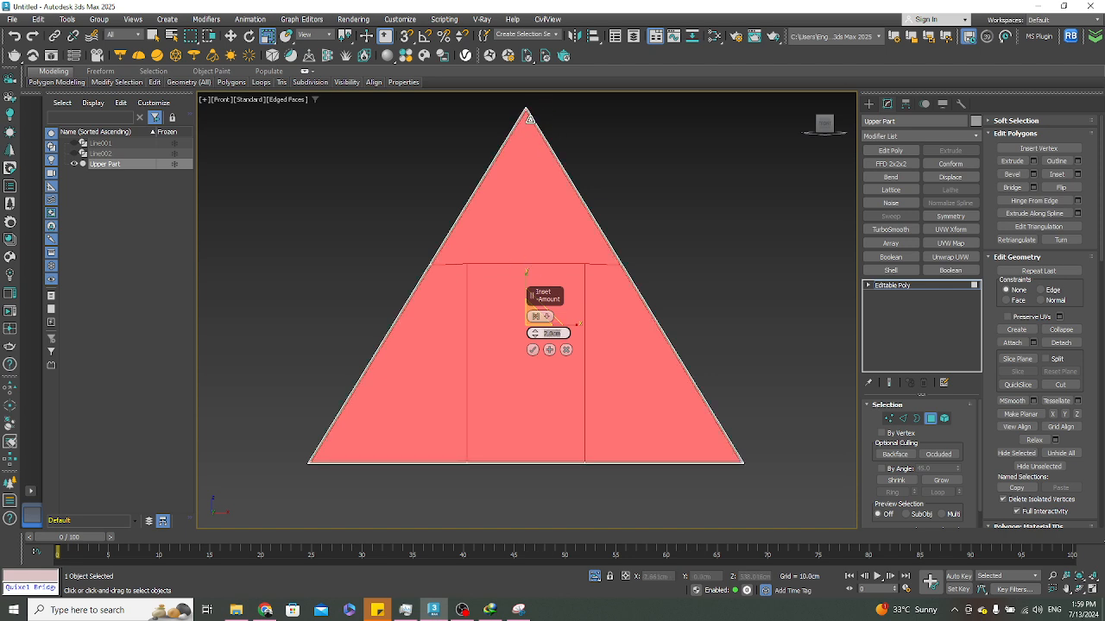
{"action": "left_click", "coordinate": [549, 350]}
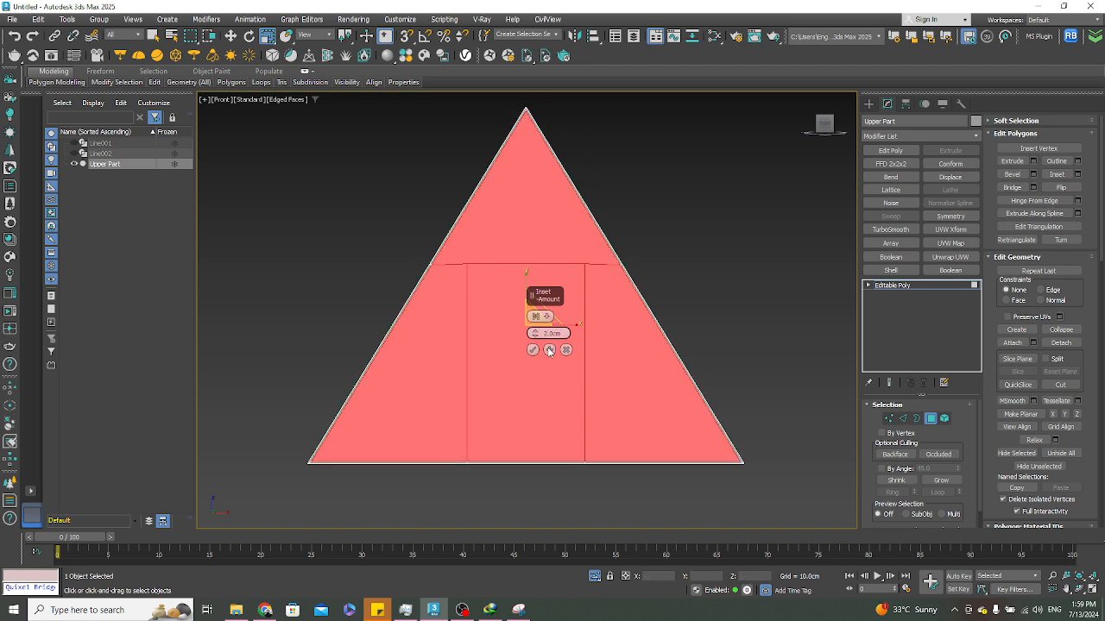
{"action": "left_click", "coordinate": [545, 317]}
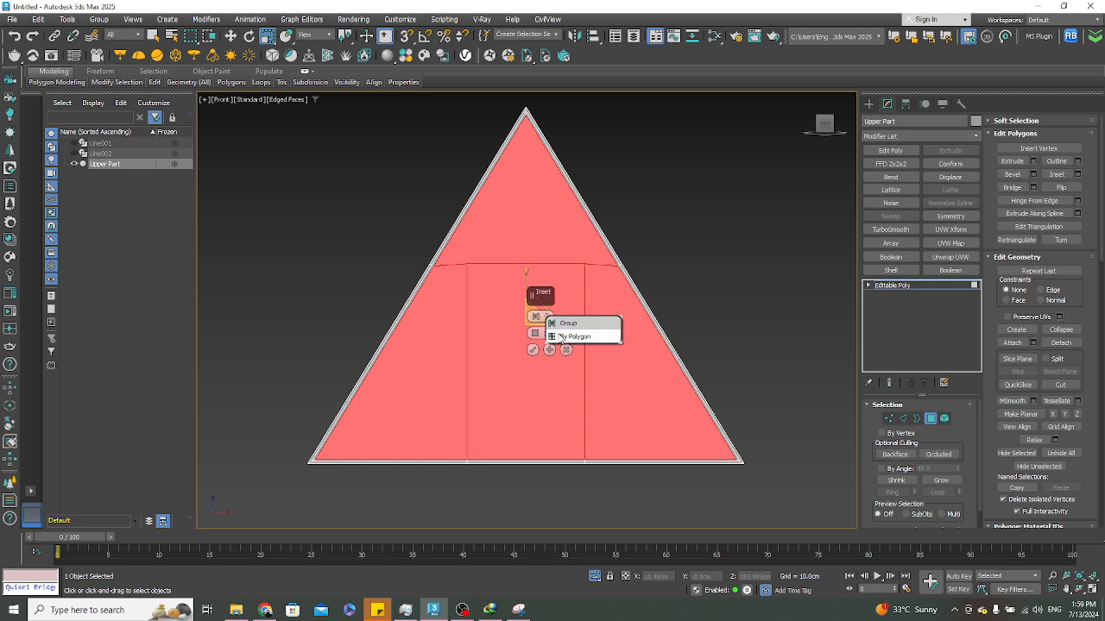
{"action": "left_click", "coordinate": [570, 335]}
{"action": "left_click", "coordinate": [533, 350]}
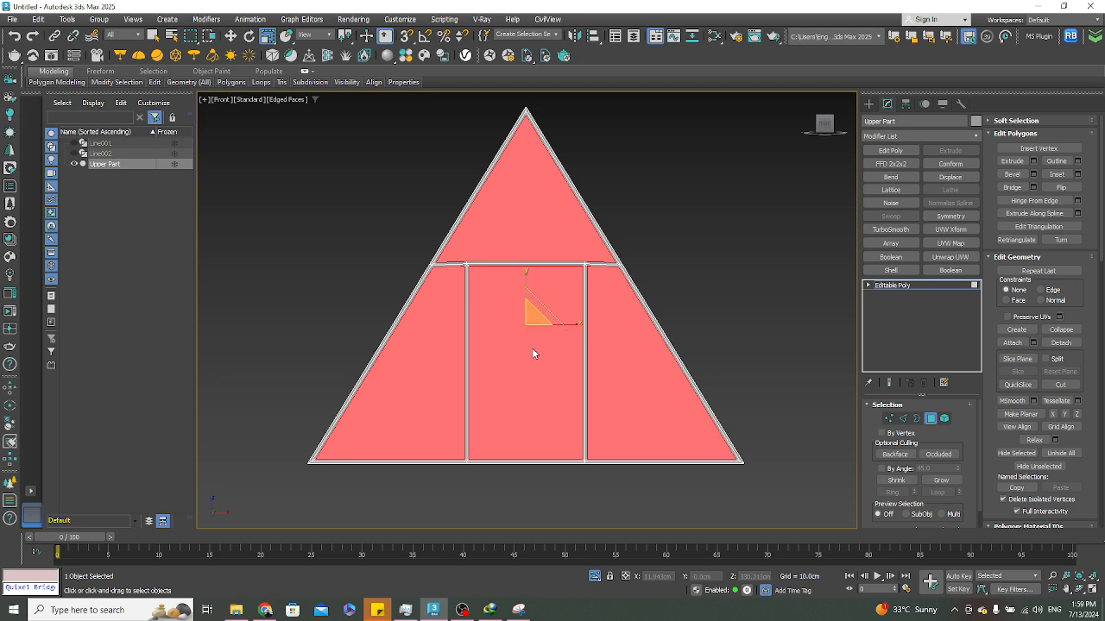
Inspect the inset joints along the horizontal divider, undo both insets, and clear the face selection
{"action": "scroll", "coordinate": [454, 276], "scroll_direction": "up", "scroll_amount": 5}
{"action": "scroll", "coordinate": [485, 231], "scroll_direction": "up", "scroll_amount": 2}
{"action": "scroll", "coordinate": [440, 239], "scroll_direction": "down", "scroll_amount": 6}
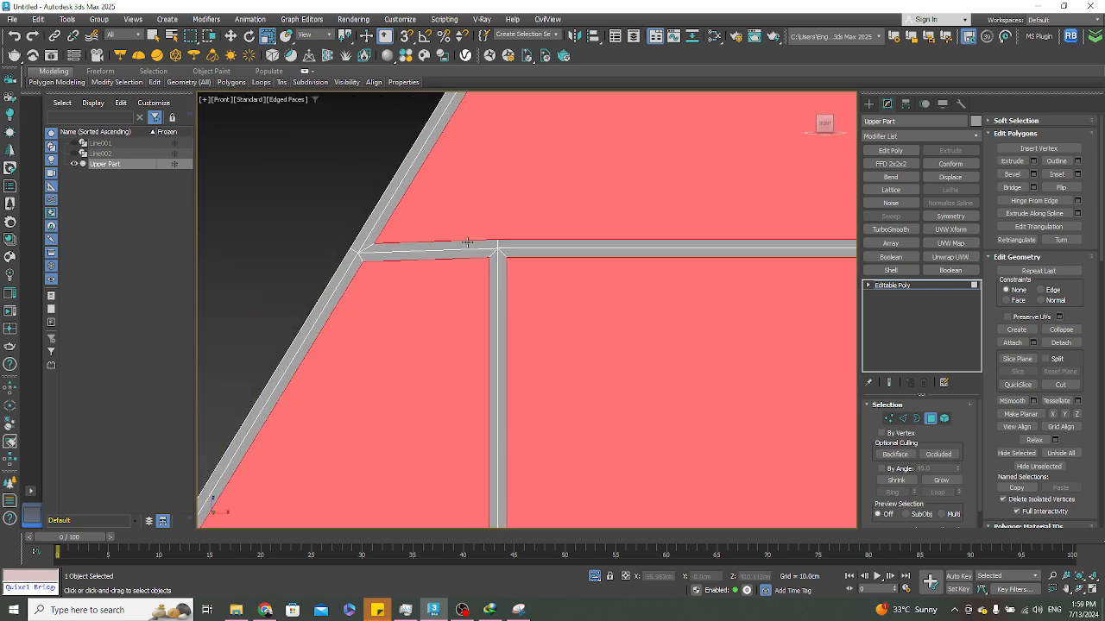
{"action": "scroll", "coordinate": [441, 244], "scroll_direction": "down", "scroll_amount": 3}
{"action": "scroll", "coordinate": [444, 242], "scroll_direction": "up", "scroll_amount": 4}
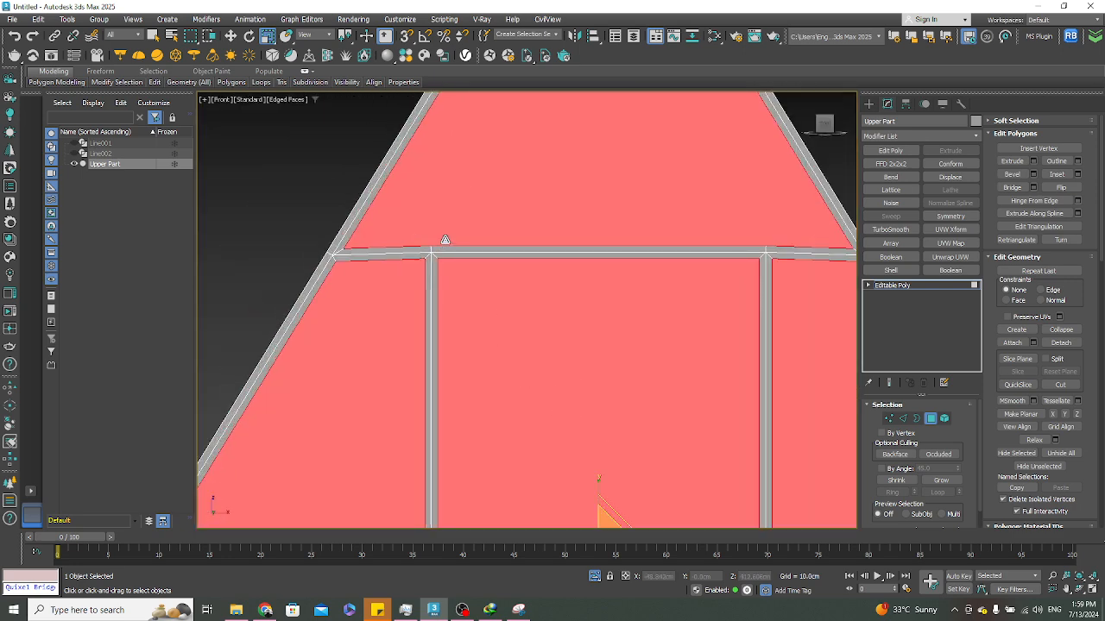
{"action": "scroll", "coordinate": [445, 240], "scroll_direction": "down", "scroll_amount": 3}
{"action": "middle_click_drag", "start_coordinate": [459, 255], "coordinate": [656, 270], "text": "alt"}
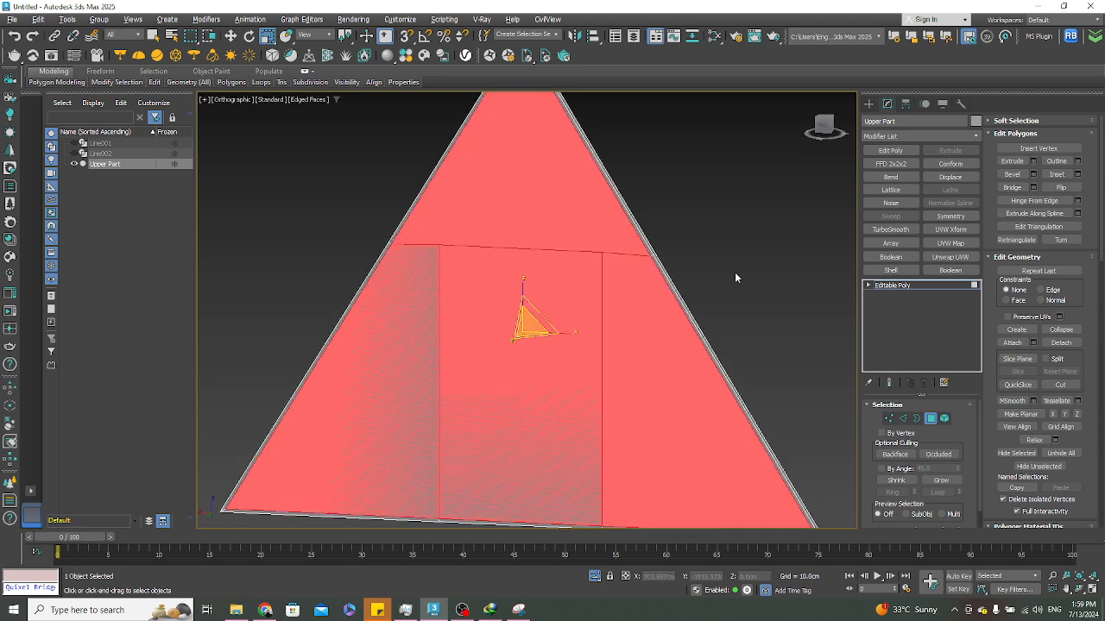
{"action": "middle_click_drag", "start_coordinate": [734, 285], "coordinate": [545, 287], "text": "alt"}
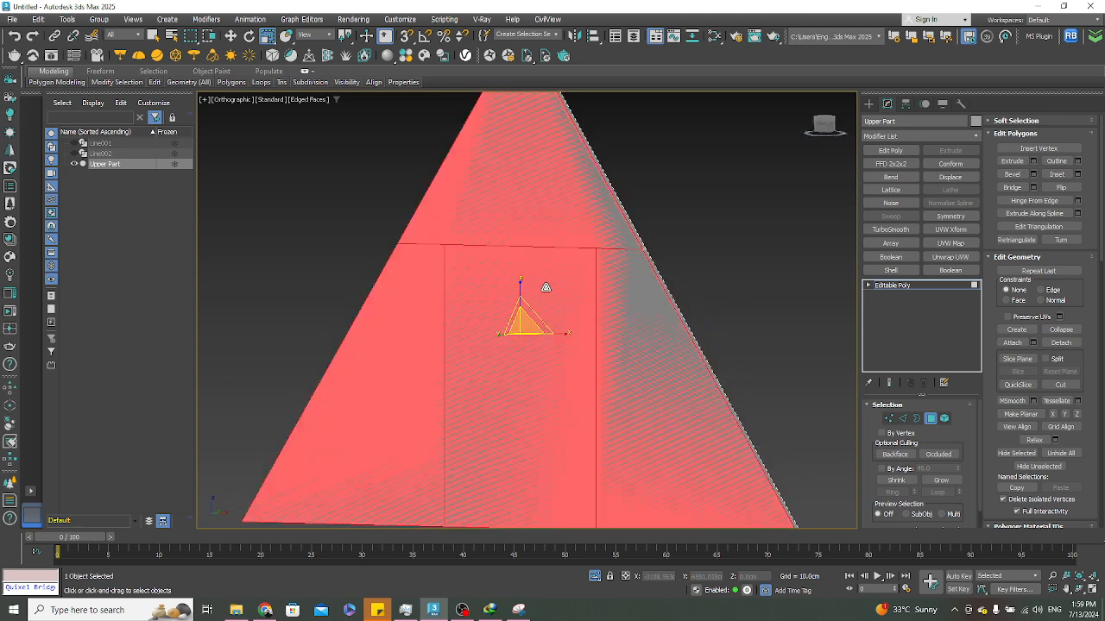
{"action": "left_click", "coordinate": [752, 271]}
{"action": "key", "text": "f"}
{"action": "key", "text": "z"}
Select the four front faces of the Upper Part
{"action": "scroll", "coordinate": [561, 270], "scroll_direction": "up", "scroll_amount": 6}
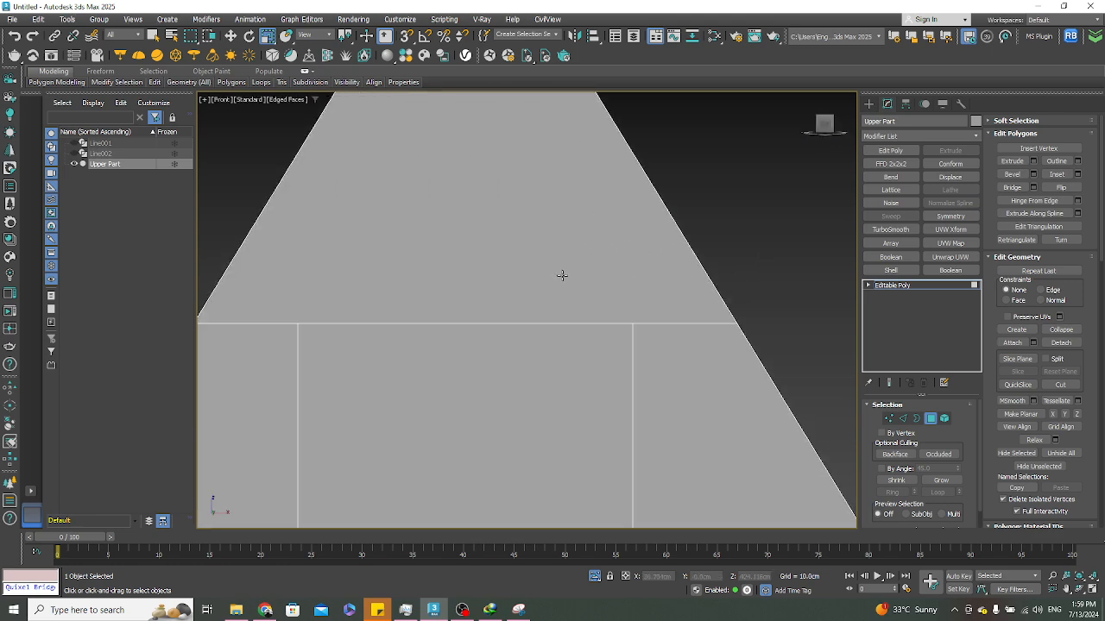
{"action": "scroll", "coordinate": [561, 322], "scroll_direction": "down", "scroll_amount": 6}
{"action": "scroll", "coordinate": [486, 284], "scroll_direction": "up", "scroll_amount": 4}
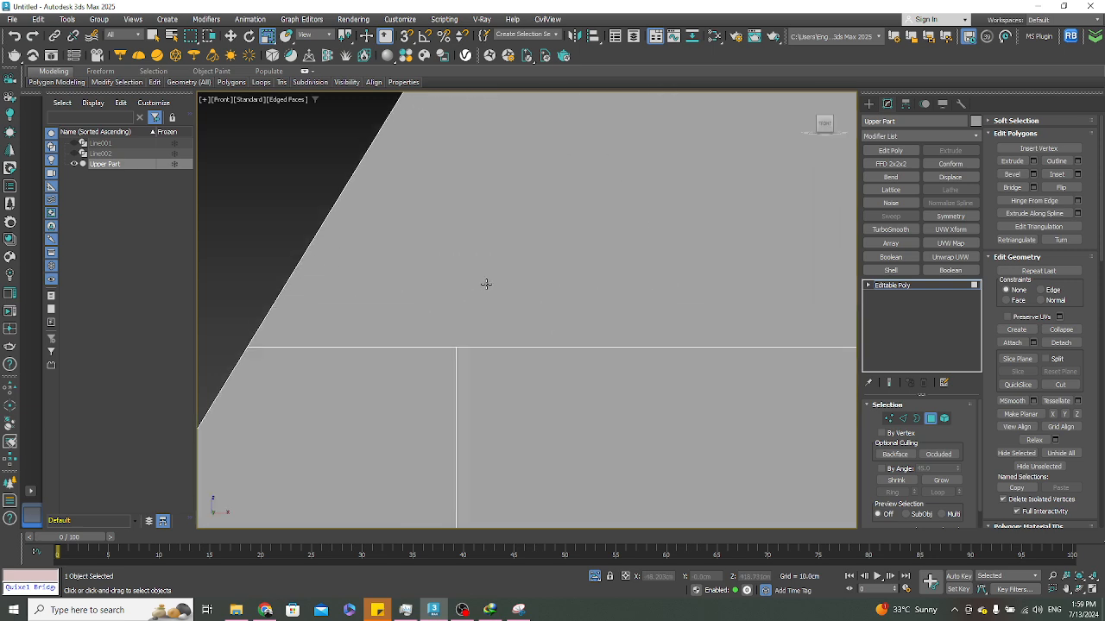
{"action": "scroll", "coordinate": [502, 295], "scroll_direction": "down", "scroll_amount": 4}
{"action": "middle_click_drag", "start_coordinate": [502, 296], "coordinate": [532, 279], "text": "alt"}
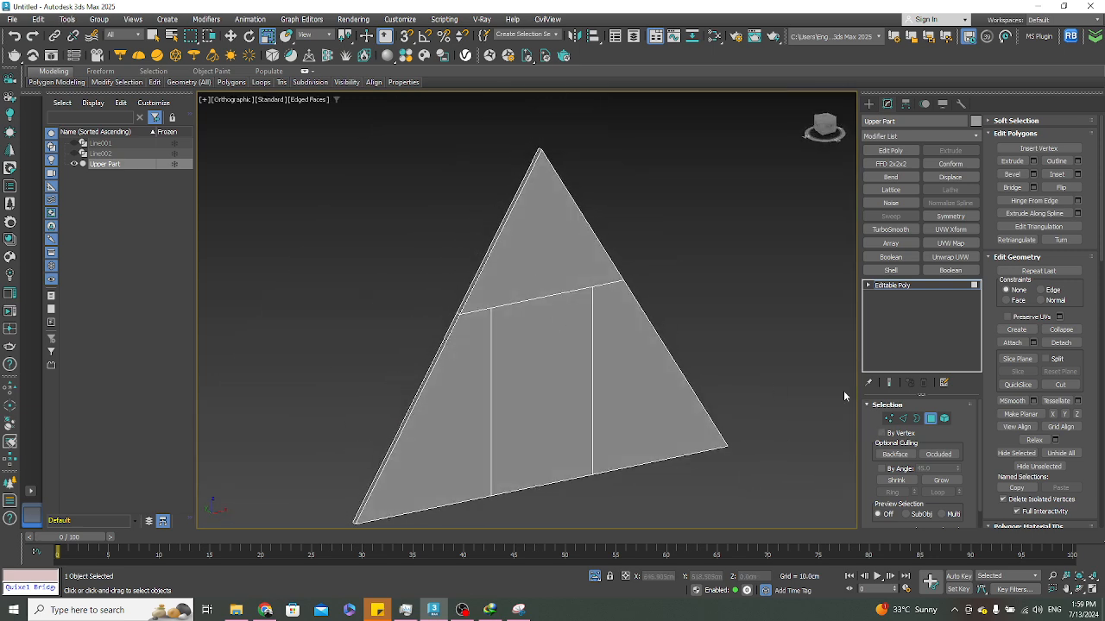
{"action": "left_click", "coordinate": [558, 271]}
{"action": "left_click", "coordinate": [619, 321], "text": "ctrl"}
{"action": "left_click", "coordinate": [559, 328], "text": "ctrl"}
{"action": "left_click", "coordinate": [456, 367], "text": "ctrl"}
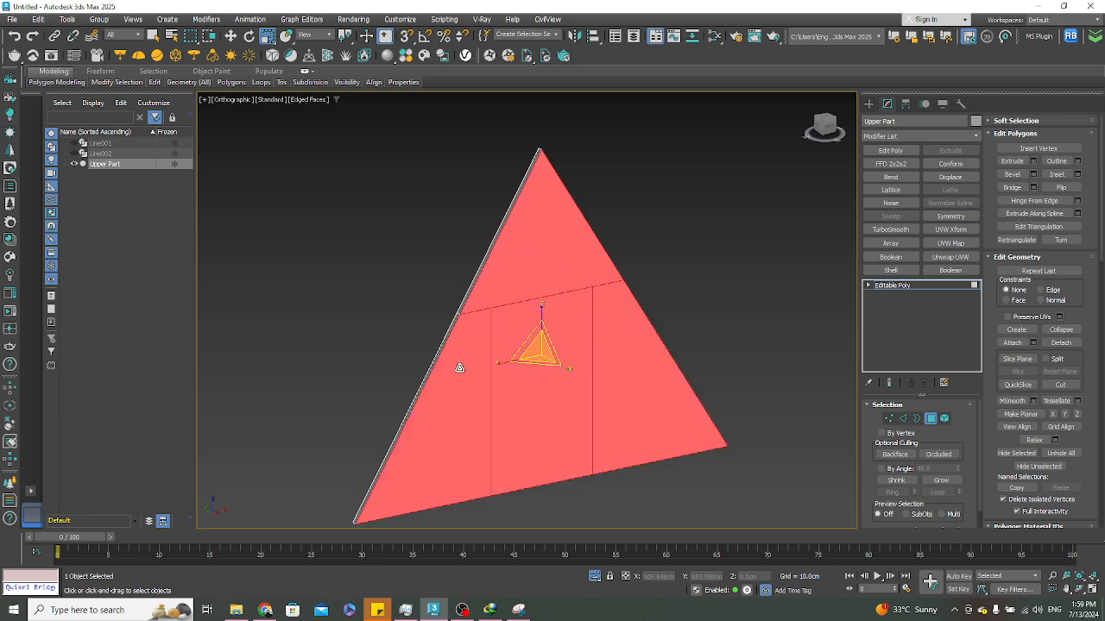
Add the four faces on the opposite side of the Upper Part to the selection
{"action": "scroll", "coordinate": [483, 369], "scroll_direction": "down", "scroll_amount": 5}
{"action": "middle_click_drag", "start_coordinate": [502, 371], "coordinate": [622, 372], "text": "alt"}
{"action": "left_click", "coordinate": [515, 399], "text": "ctrl"}
{"action": "left_click", "coordinate": [498, 395], "text": "ctrl"}
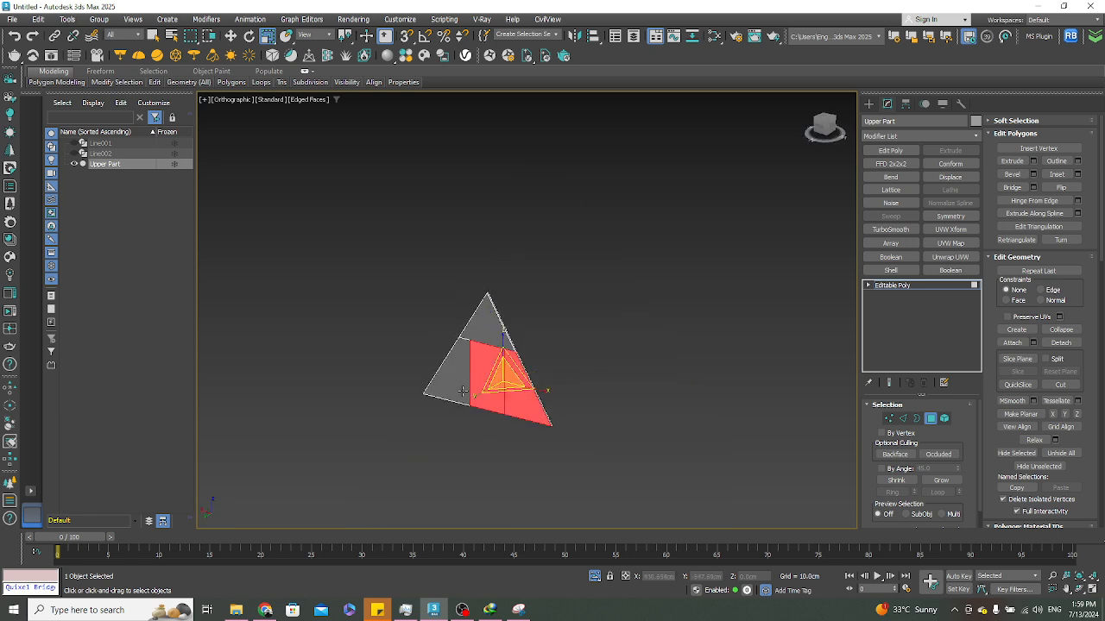
{"action": "left_click", "coordinate": [457, 390], "text": "ctrl"}
{"action": "middle_click_drag", "start_coordinate": [491, 371], "coordinate": [459, 358], "text": "alt"}
{"action": "scroll", "coordinate": [458, 357], "scroll_direction": "up", "scroll_amount": 5}
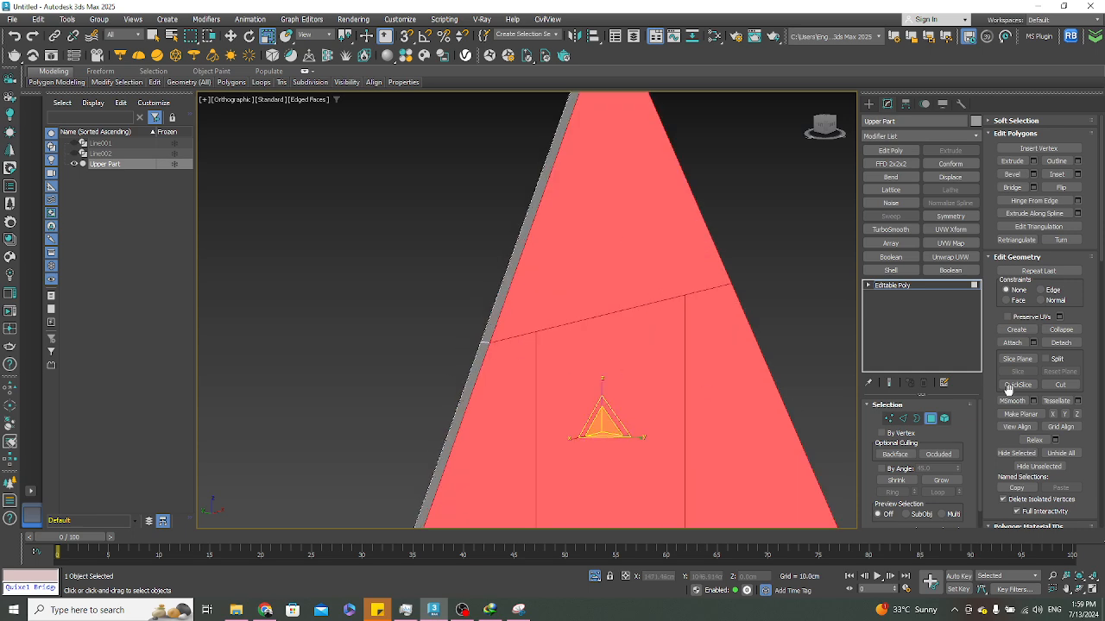
Start a 2.0 cm inset on the eight selected faces and set its type to Group
{"action": "left_click", "coordinate": [1078, 175]}
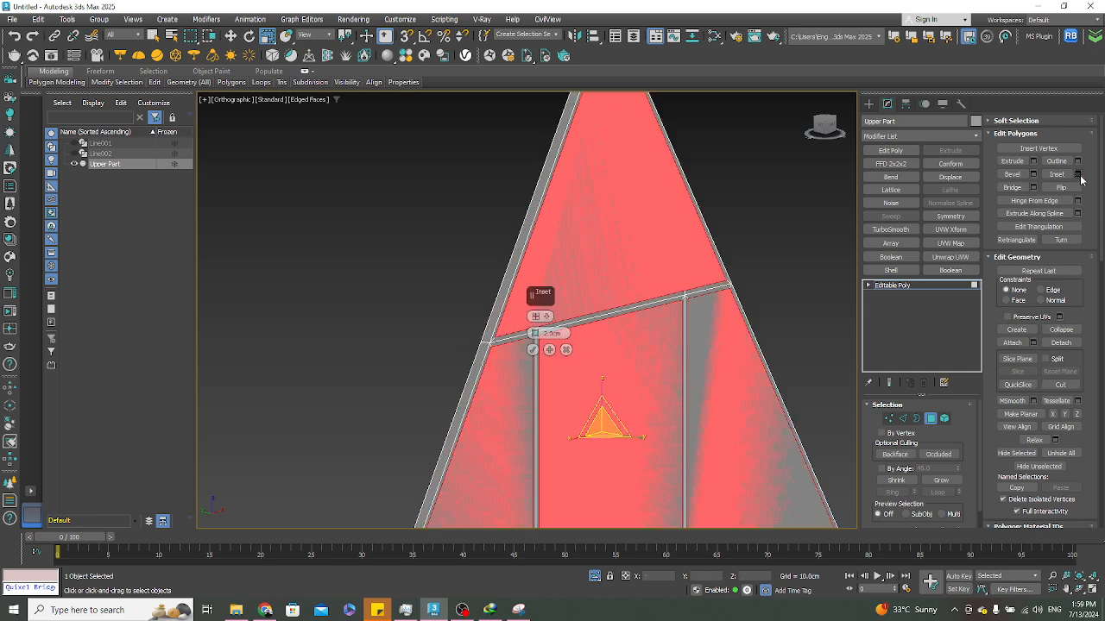
{"action": "middle_click_drag", "start_coordinate": [654, 341], "coordinate": [483, 328], "text": "alt"}
{"action": "scroll", "coordinate": [483, 328], "scroll_direction": "up", "scroll_amount": 3}
{"action": "scroll", "coordinate": [470, 326], "scroll_direction": "down", "scroll_amount": 4}
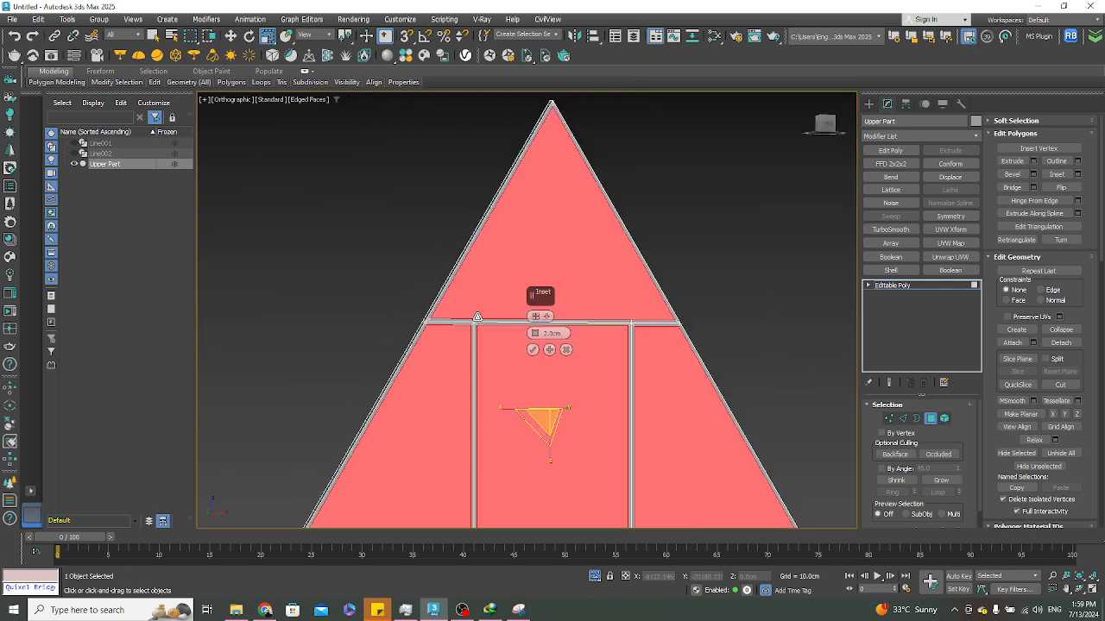
{"action": "key", "text": "f"}
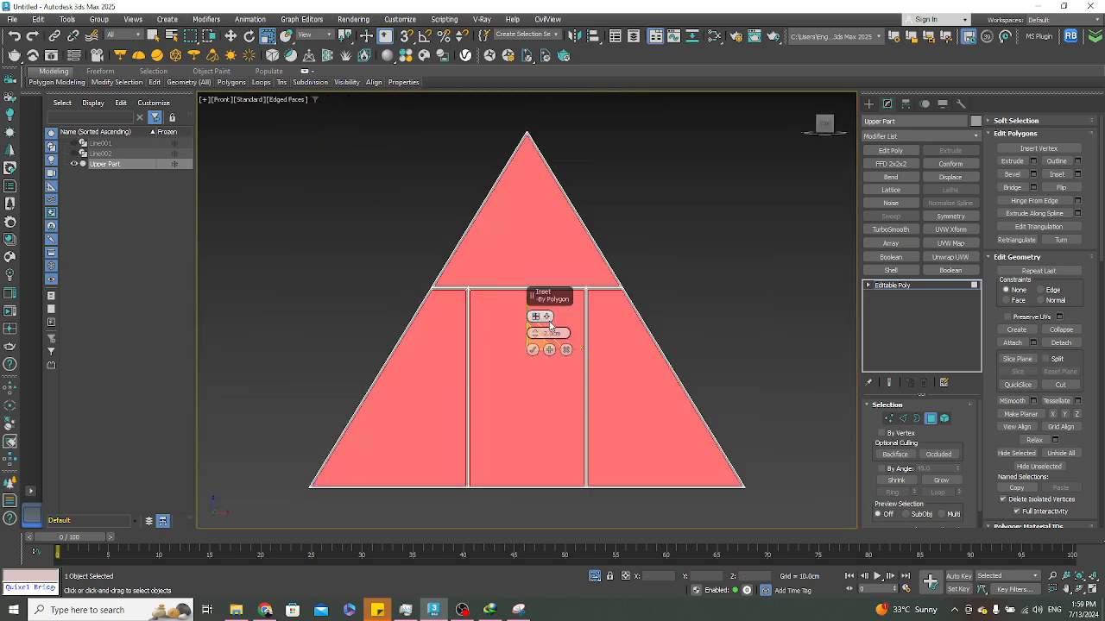
{"action": "left_click", "coordinate": [546, 317]}
{"action": "left_click", "coordinate": [565, 317]}
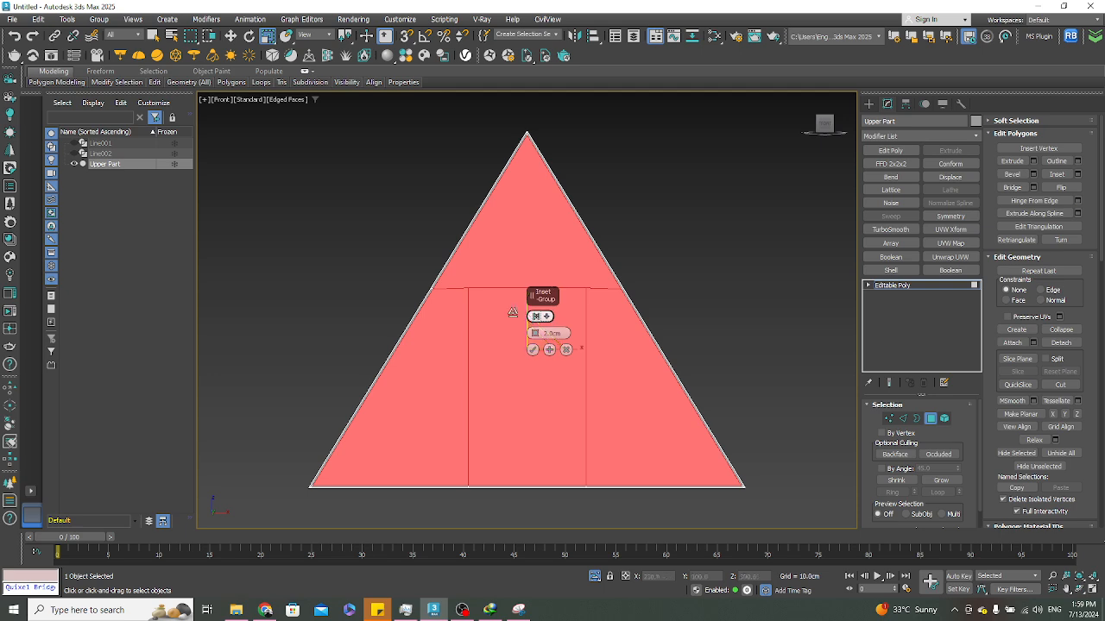
Examine the group inset along the horizontal divider, apply it, and clear the face selection
{"action": "scroll", "coordinate": [431, 286], "scroll_direction": "up", "scroll_amount": 5}
{"action": "middle_click_drag", "start_coordinate": [454, 306], "coordinate": [420, 323]}
{"action": "scroll", "coordinate": [420, 323], "scroll_direction": "down", "scroll_amount": 5}
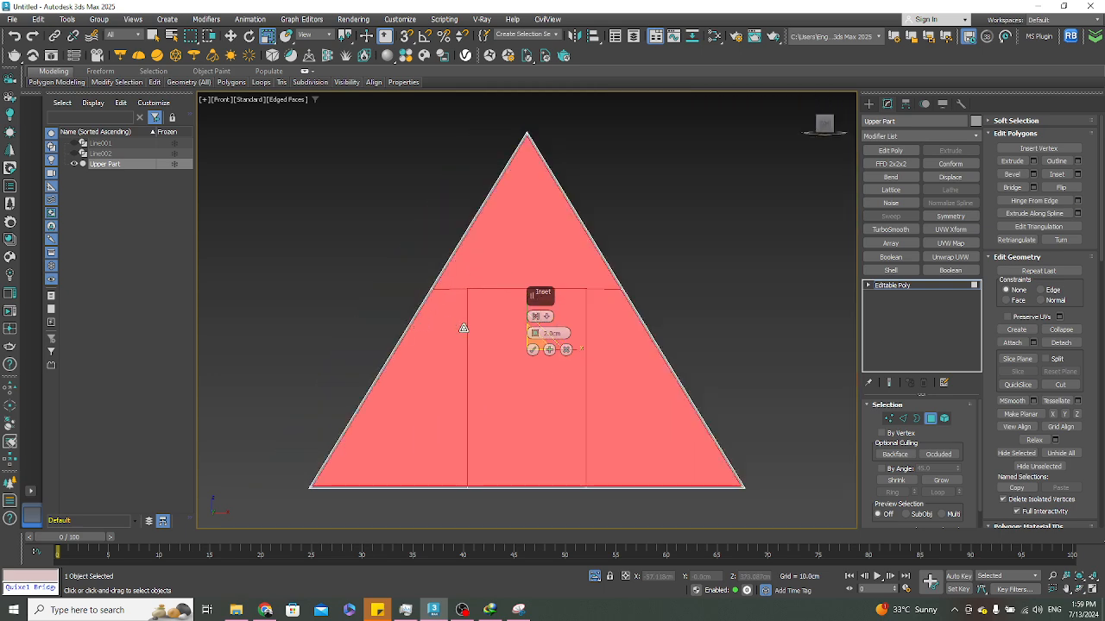
{"action": "scroll", "coordinate": [414, 269], "scroll_direction": "up", "scroll_amount": 4}
{"action": "scroll", "coordinate": [405, 289], "scroll_direction": "up", "scroll_amount": 3}
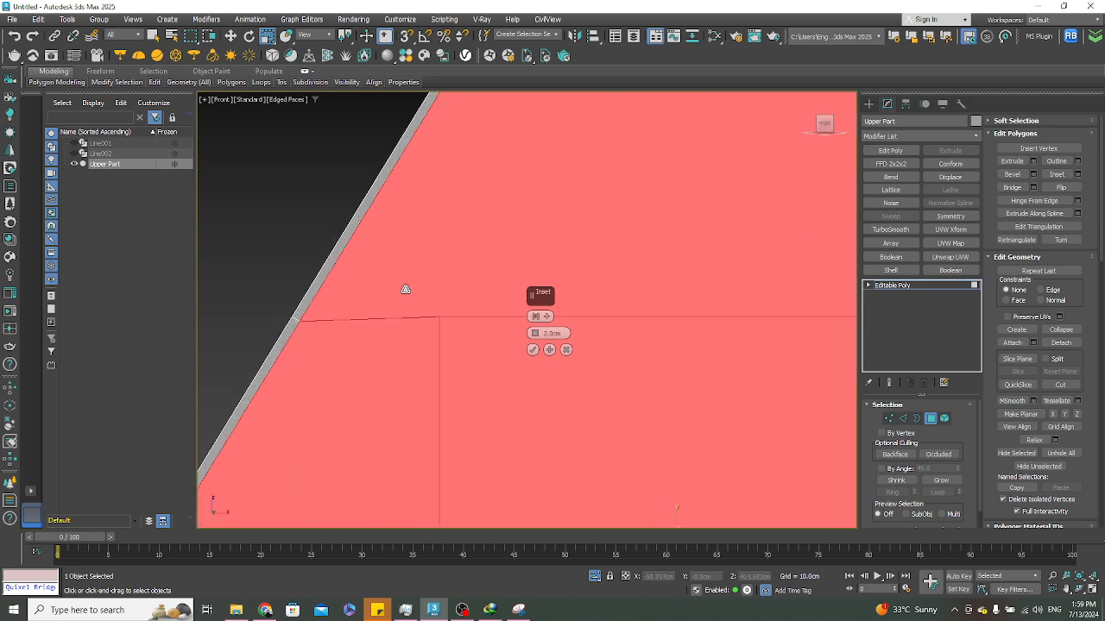
{"action": "scroll", "coordinate": [404, 290], "scroll_direction": "down", "scroll_amount": 3}
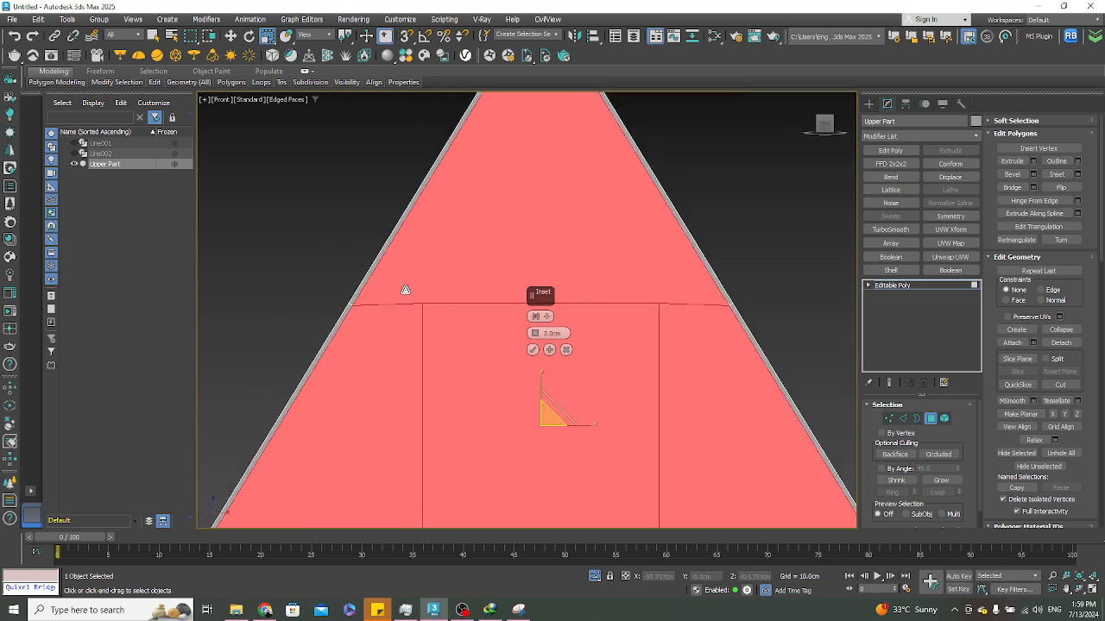
{"action": "left_click", "coordinate": [532, 350]}
{"action": "left_click", "coordinate": [774, 249]}
{"action": "scroll", "coordinate": [475, 320], "scroll_direction": "down", "scroll_amount": 2}
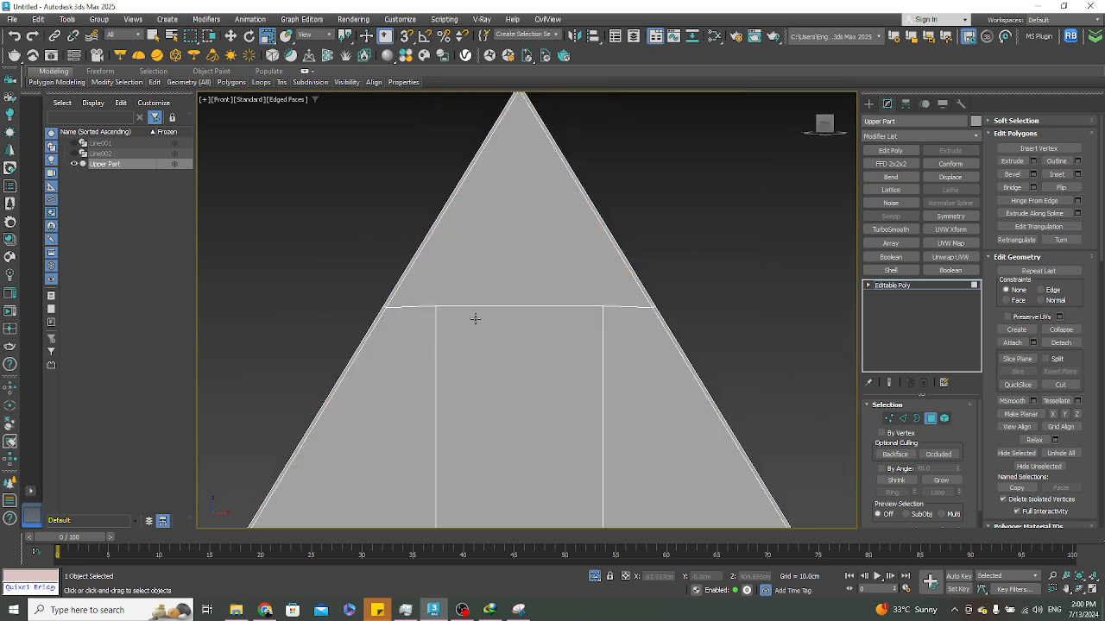
Switch to vertex editing and snap the left vertical divider's upper vertex to the height of the horizontal divider's outer end
{"action": "scroll", "coordinate": [429, 307], "scroll_direction": "up", "scroll_amount": 2}
{"action": "scroll", "coordinate": [434, 305], "scroll_direction": "down", "scroll_amount": 2}
{"action": "scroll", "coordinate": [431, 307], "scroll_direction": "up", "scroll_amount": 5}
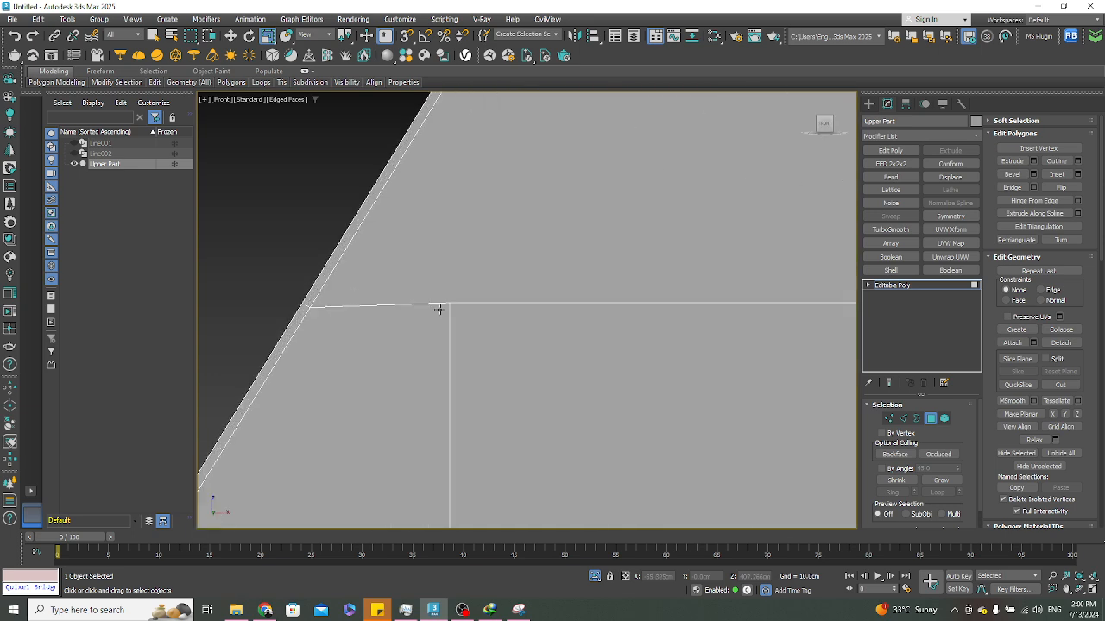
{"action": "scroll", "coordinate": [345, 309], "scroll_direction": "up", "scroll_amount": 1}
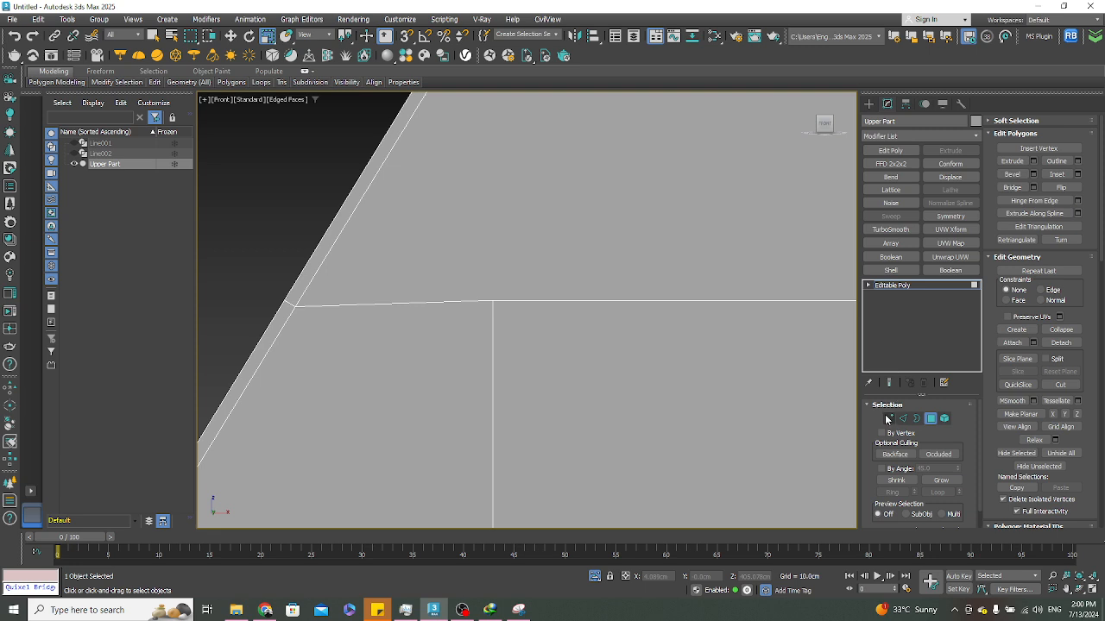
{"action": "left_click", "coordinate": [889, 418]}
{"action": "key", "text": "w"}
{"action": "left_click", "coordinate": [492, 300]}
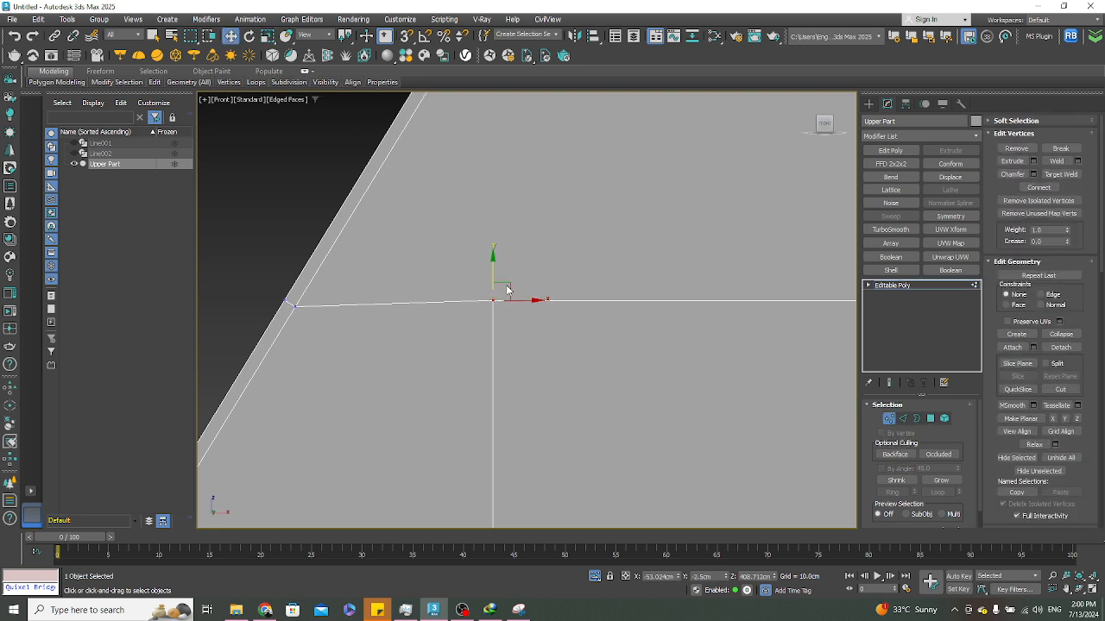
{"action": "left_click_drag", "start_coordinate": [495, 271], "coordinate": [297, 310]}
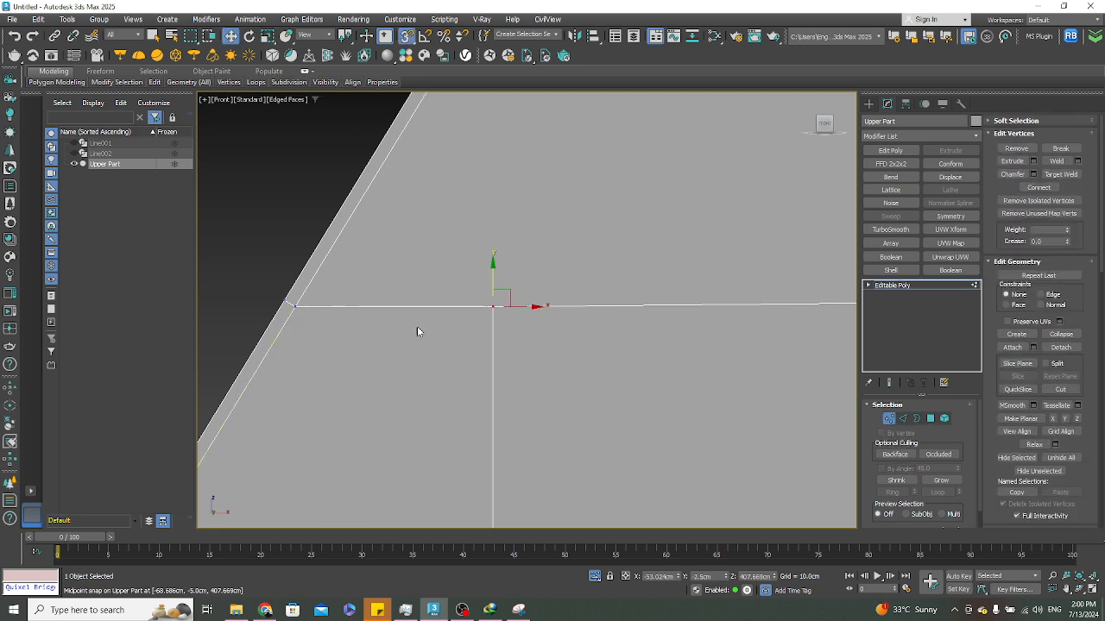
Snap the right vertical divider's upper vertex vertically to the height of the horizontal divider's right end and clear the vertex selection
{"action": "scroll", "coordinate": [621, 328], "scroll_direction": "down", "scroll_amount": 2}
{"action": "middle_click_drag", "start_coordinate": [682, 328], "coordinate": [414, 333]}
{"action": "left_click", "coordinate": [717, 311]}
{"action": "scroll", "coordinate": [718, 302], "scroll_direction": "down", "scroll_amount": 2}
{"action": "middle_click_drag", "start_coordinate": [718, 302], "coordinate": [528, 291]}
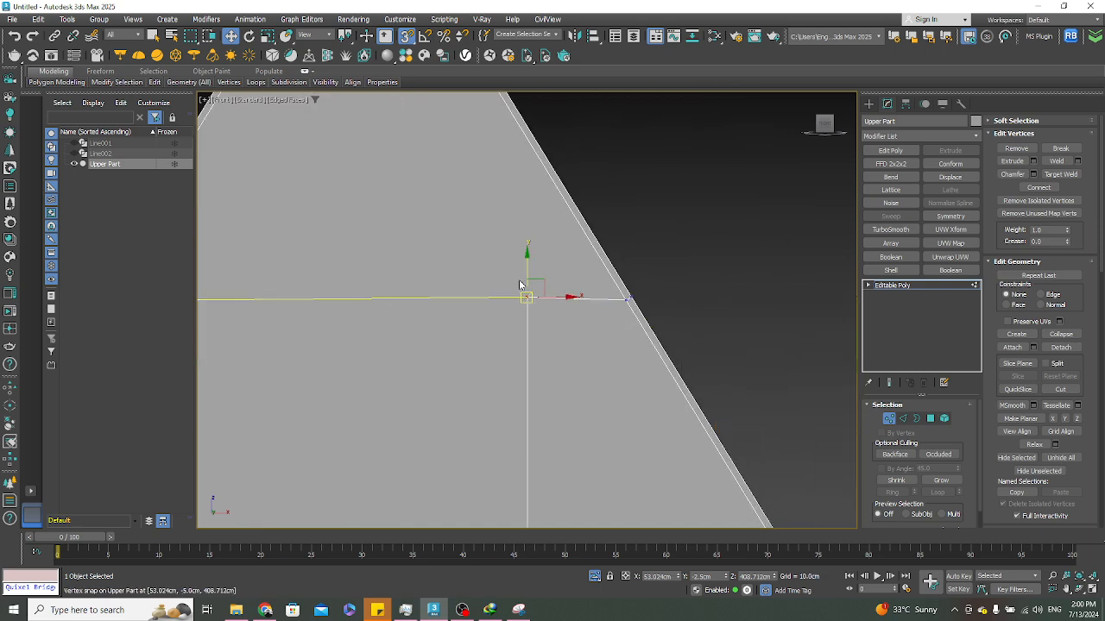
{"action": "left_click_drag", "start_coordinate": [527, 273], "coordinate": [622, 299]}
{"action": "left_click", "coordinate": [747, 212]}
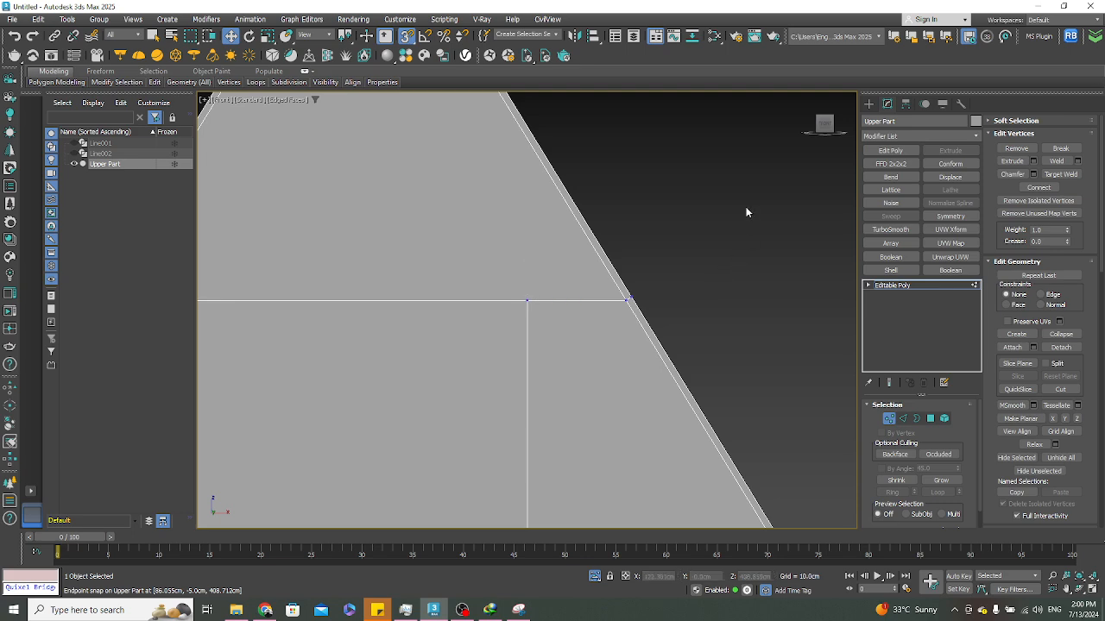
Examine the divider joints on the front and back sides of the Upper Part for straight alignment
{"action": "scroll", "coordinate": [746, 203], "scroll_direction": "down", "scroll_amount": 3}
{"action": "scroll", "coordinate": [740, 312], "scroll_direction": "down", "scroll_amount": 1}
{"action": "middle_click_drag", "start_coordinate": [669, 392], "coordinate": [625, 323]}
{"action": "scroll", "coordinate": [617, 367], "scroll_direction": "up", "scroll_amount": 3}
{"action": "scroll", "coordinate": [622, 390], "scroll_direction": "down", "scroll_amount": 4}
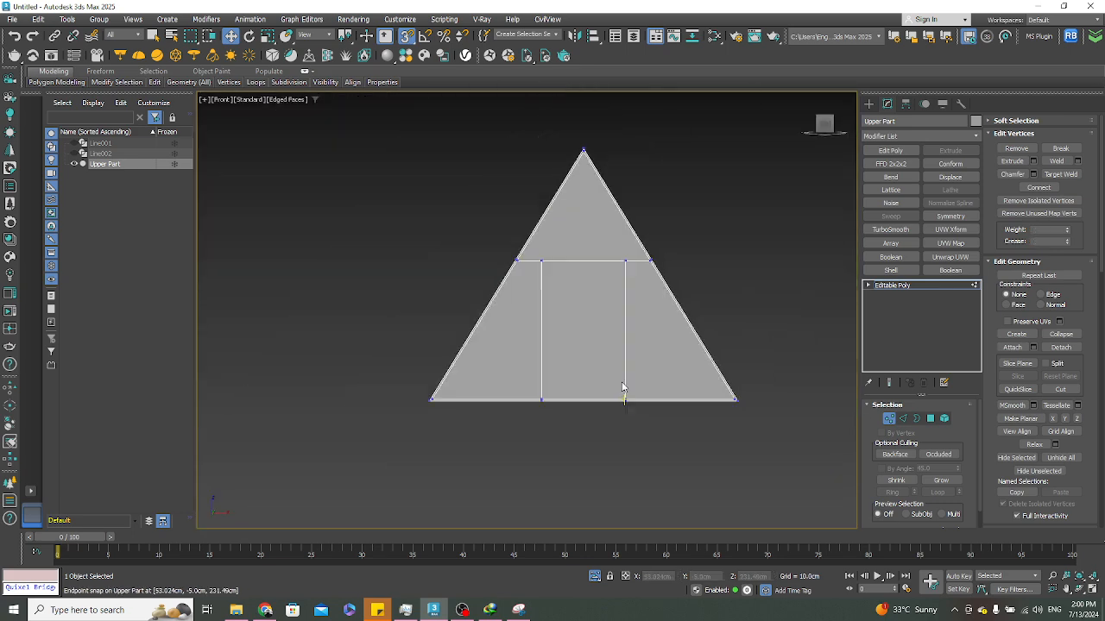
{"action": "middle_click_drag", "start_coordinate": [579, 274], "coordinate": [641, 312], "text": "alt"}
{"action": "left_click", "coordinate": [824, 128]}
{"action": "scroll", "coordinate": [629, 266], "scroll_direction": "up", "scroll_amount": 5}
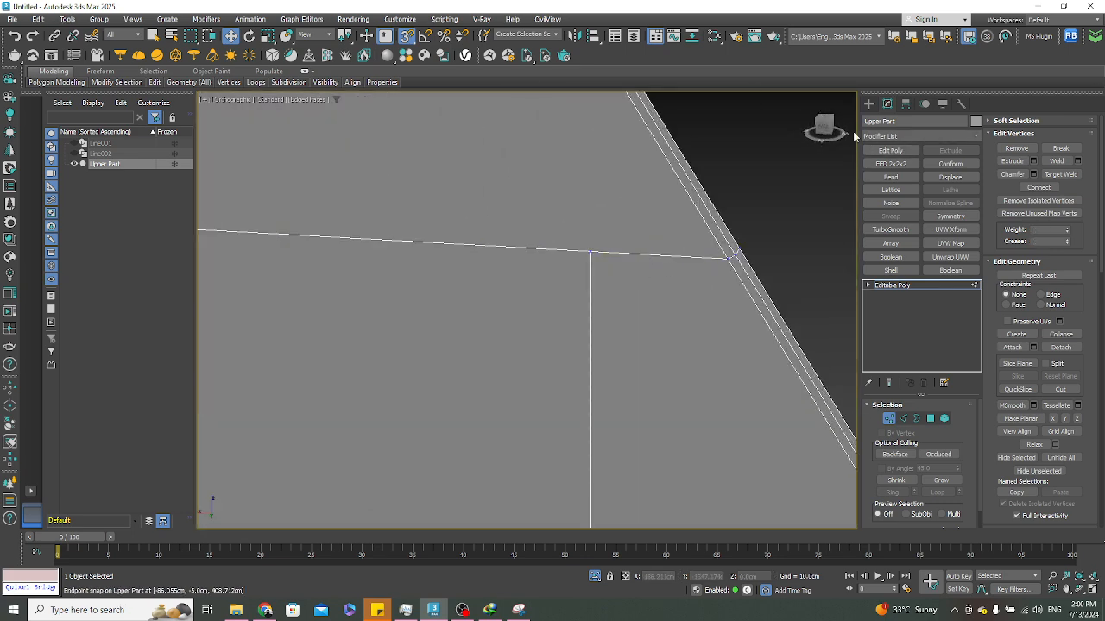
{"action": "left_click", "coordinate": [824, 128]}
{"action": "scroll", "coordinate": [652, 282], "scroll_direction": "down", "scroll_amount": 5}
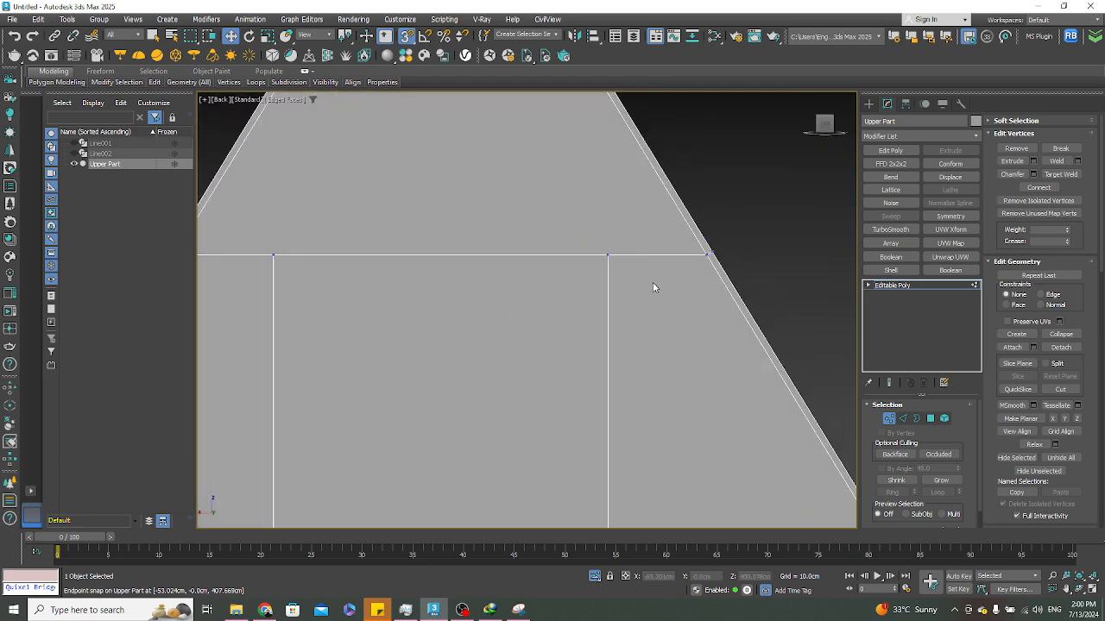
Switch to polygon editing and select the four inner pane faces on the back of the Upper Part
{"action": "left_click", "coordinate": [930, 417]}
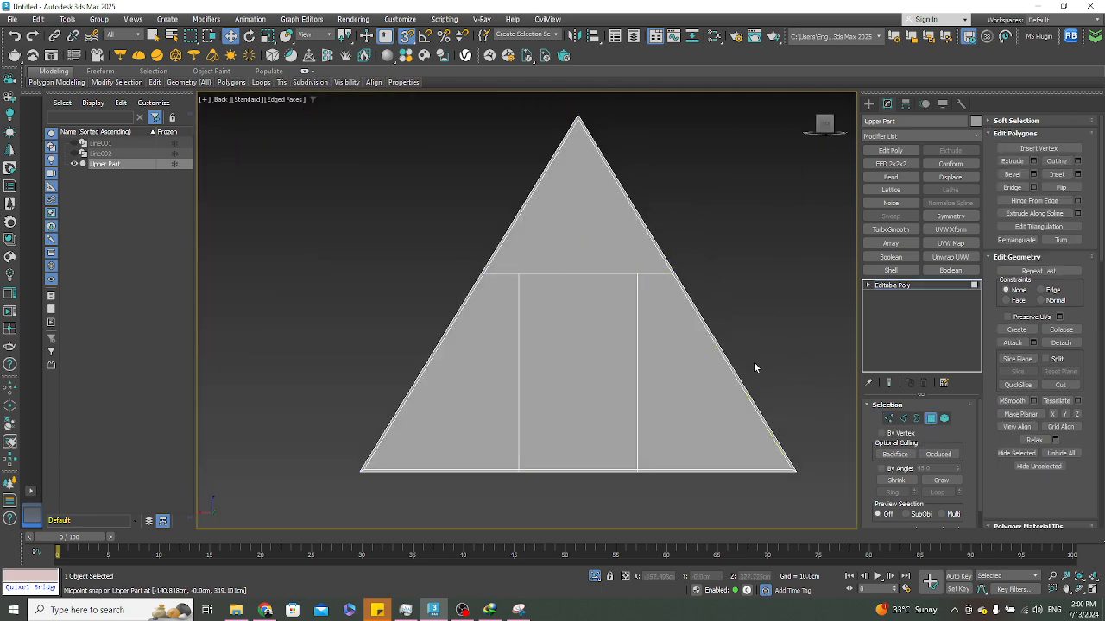
{"action": "left_click", "coordinate": [576, 256]}
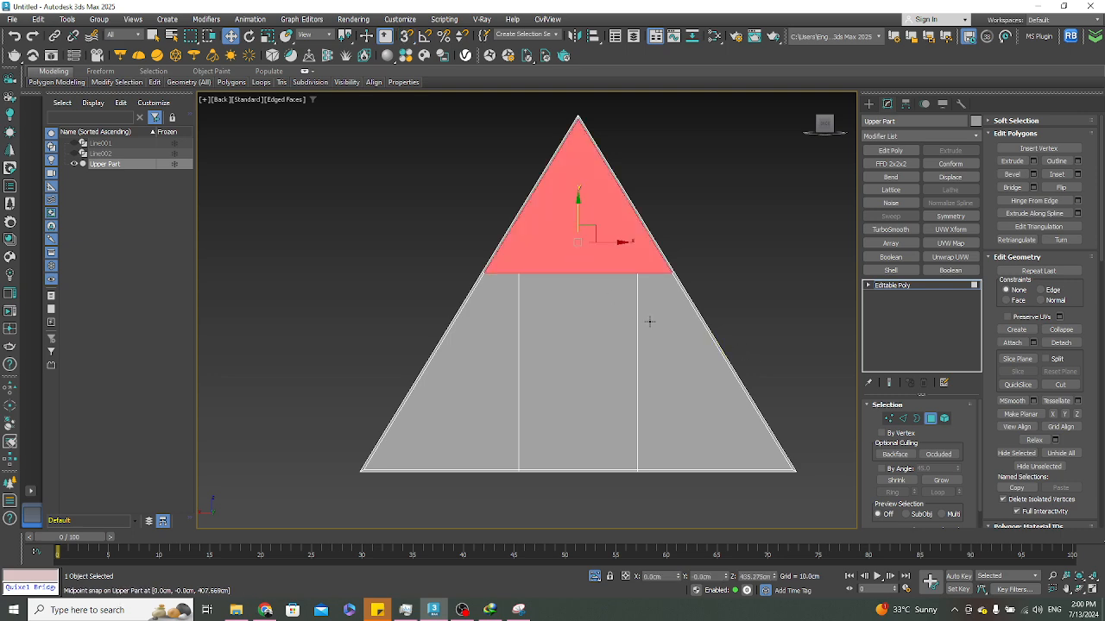
{"action": "left_click", "coordinate": [649, 321], "text": "ctrl"}
{"action": "left_click", "coordinate": [588, 322], "text": "ctrl"}
{"action": "left_click", "coordinate": [485, 346], "text": "ctrl"}
Add the four inner pane faces on the front of the Upper Part to the selection
{"action": "middle_click_drag", "start_coordinate": [591, 349], "coordinate": [432, 372], "text": "alt"}
{"action": "left_click", "coordinate": [499, 373], "text": "ctrl"}
{"action": "left_click", "coordinate": [568, 369], "text": "ctrl"}
{"action": "left_click", "coordinate": [643, 365], "text": "ctrl"}
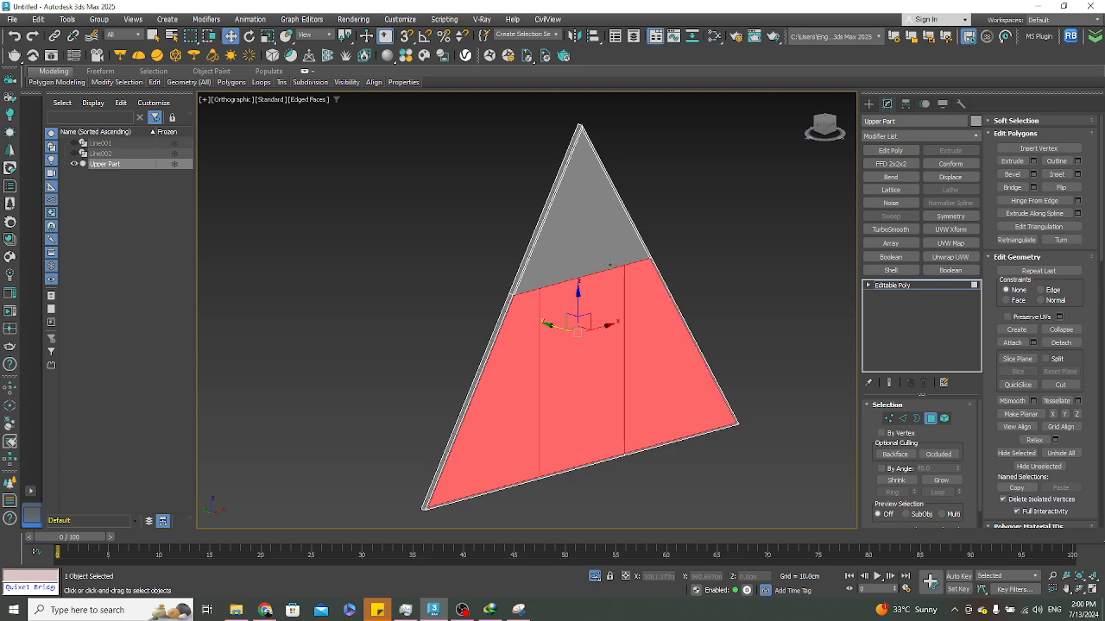
{"action": "left_click", "coordinate": [609, 263], "text": "ctrl"}
{"action": "middle_click_drag", "start_coordinate": [653, 319], "coordinate": [604, 309], "text": "alt"}
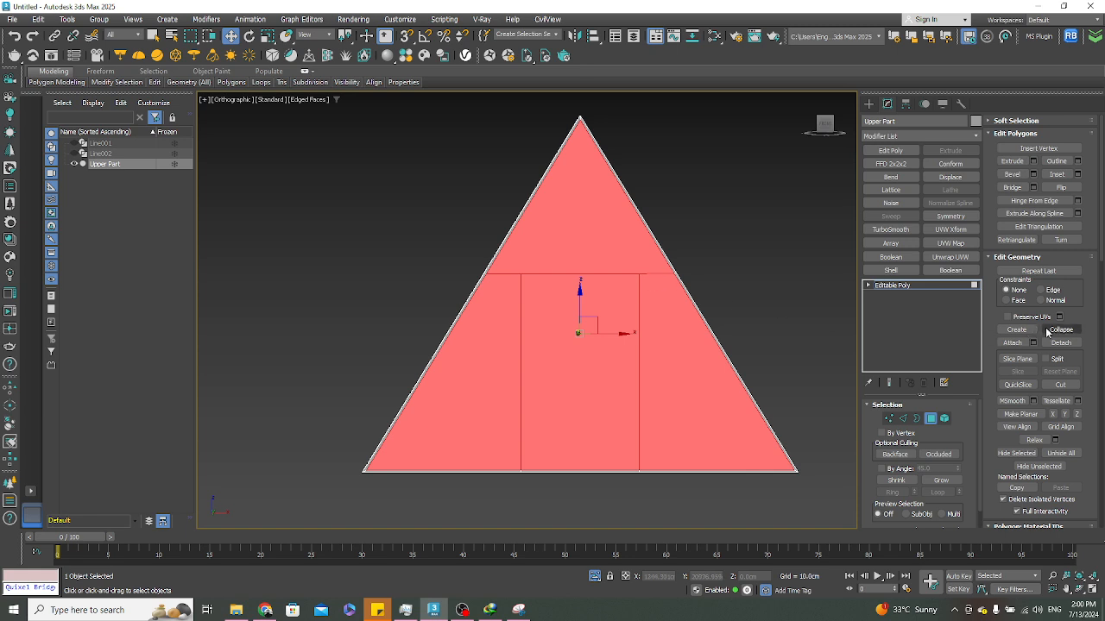
Inset the eight selected pane faces by 2.0 cm with the By Polygon type and apply it
{"action": "left_click", "coordinate": [1077, 175]}
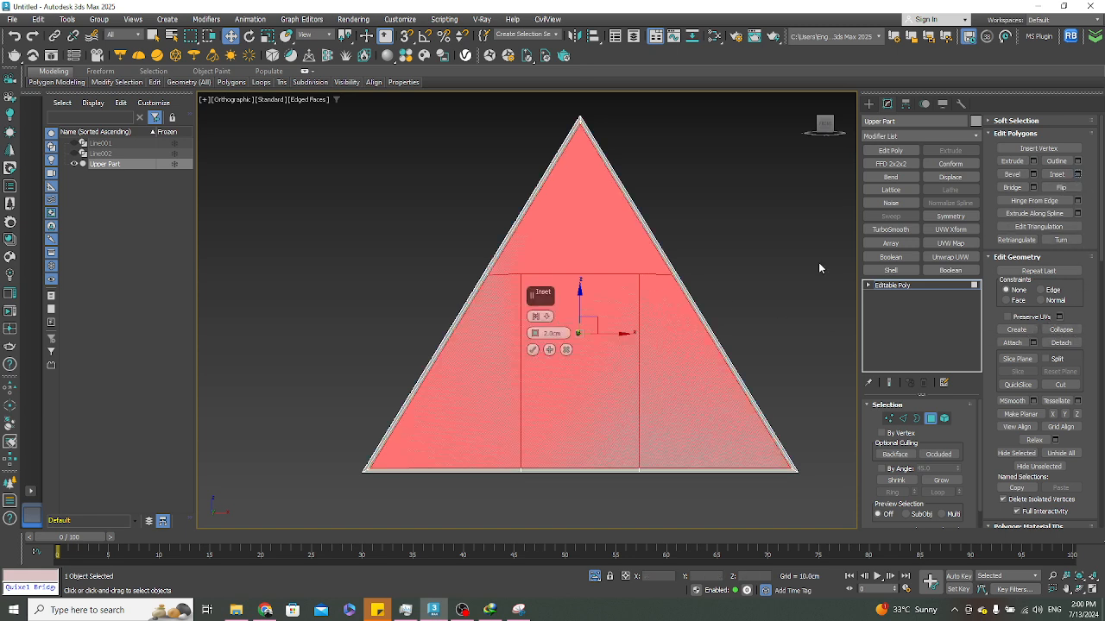
{"action": "left_click", "coordinate": [547, 318]}
{"action": "left_click", "coordinate": [573, 337]}
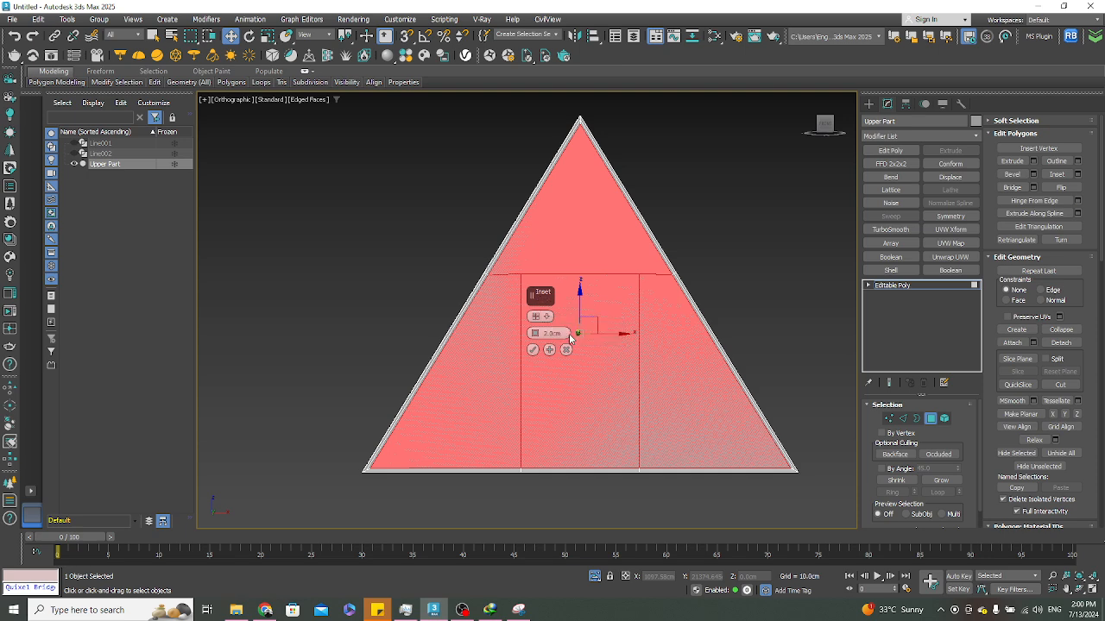
{"action": "scroll", "coordinate": [575, 197], "scroll_direction": "up", "scroll_amount": 2}
{"action": "left_click", "coordinate": [534, 357]}
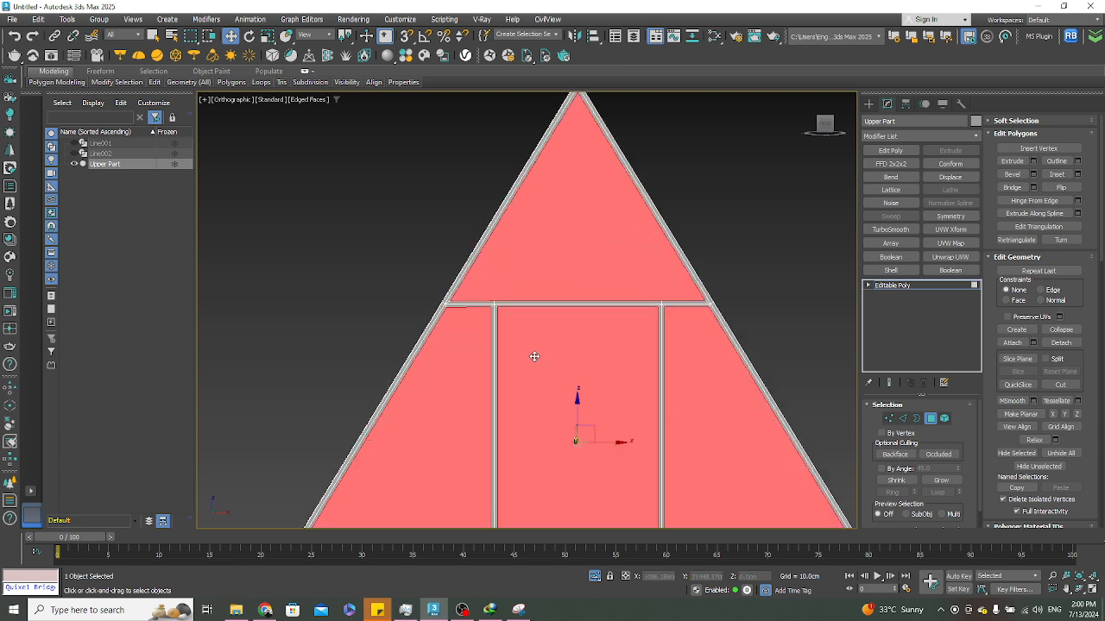
Extrude the selected pane faces inward by -2.0 cm as a group and apply it
{"action": "middle_click_drag", "start_coordinate": [533, 357], "coordinate": [570, 354], "text": "alt"}
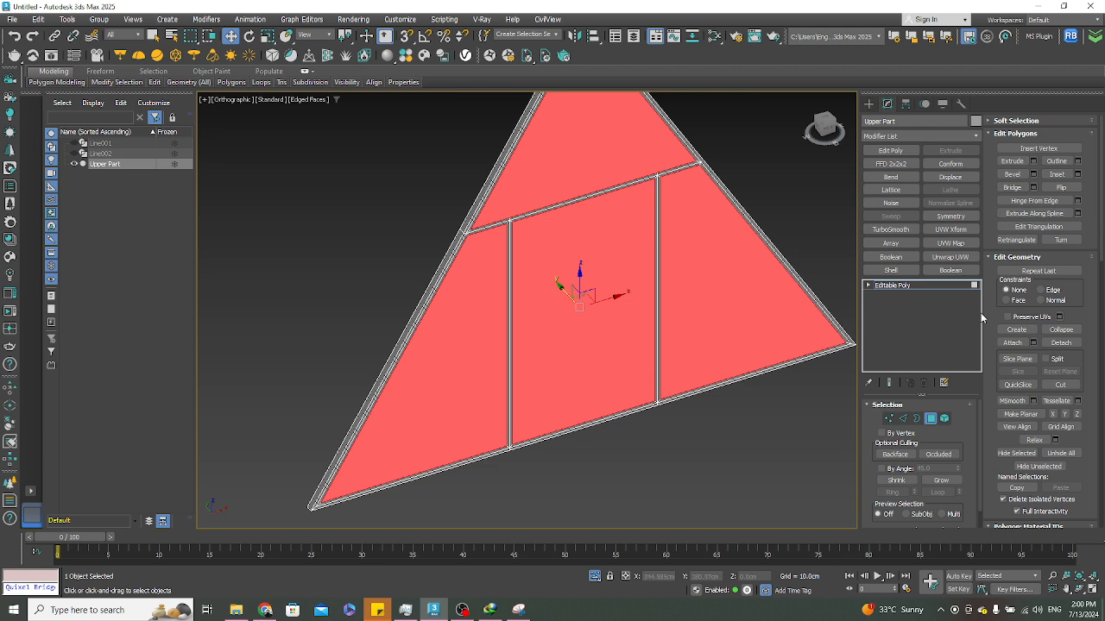
{"action": "left_click", "coordinate": [1033, 161]}
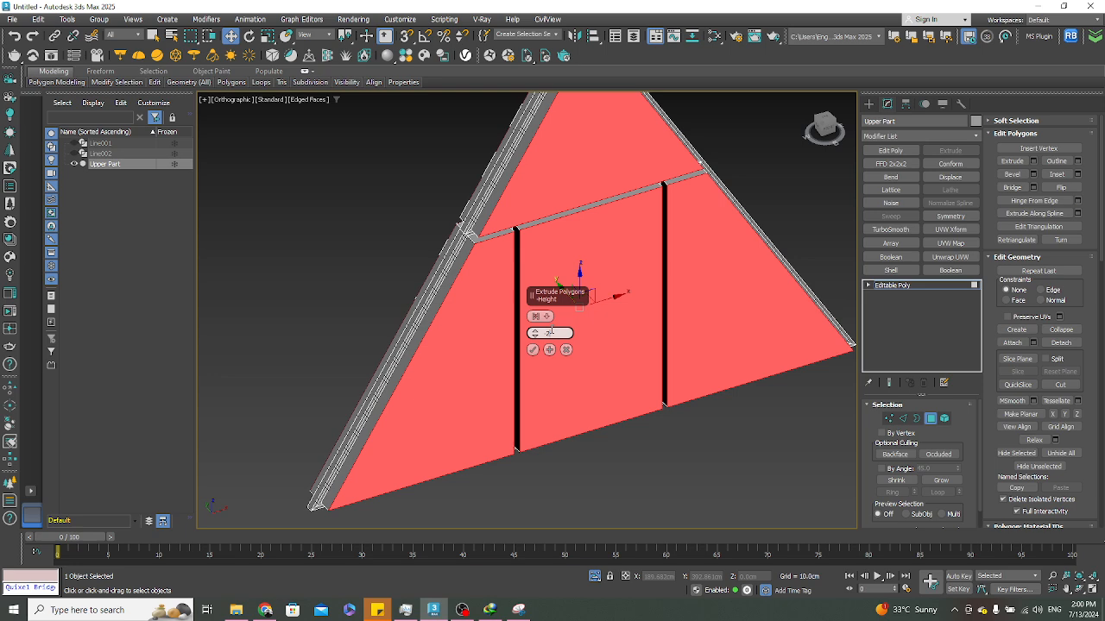
{"action": "key", "text": "Return"}
{"action": "scroll", "coordinate": [527, 251], "scroll_direction": "up", "scroll_amount": 4}
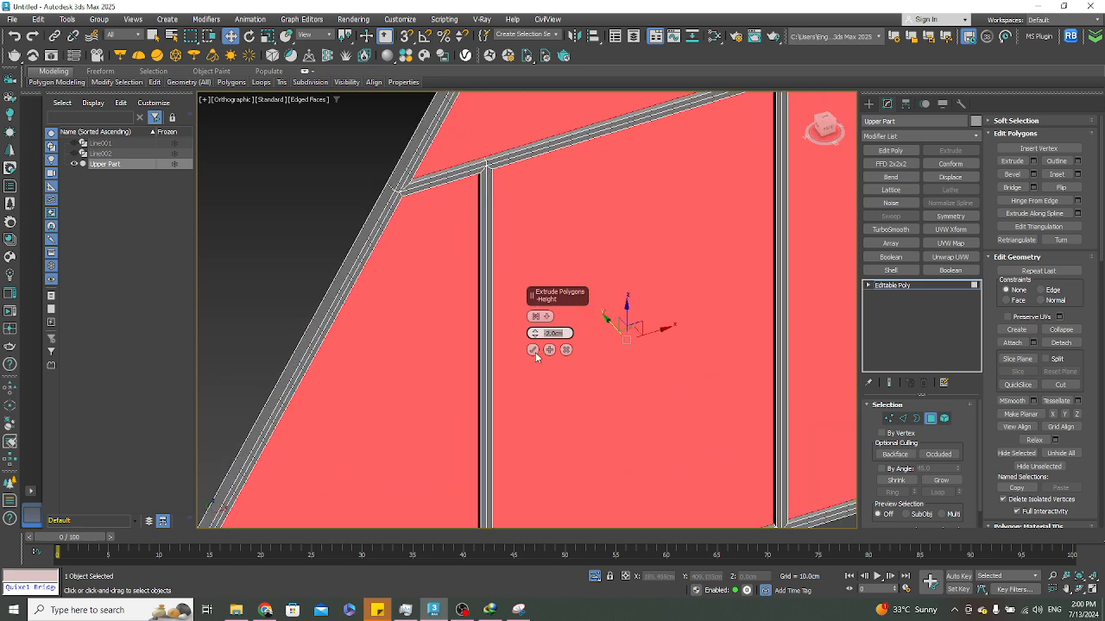
{"action": "left_click", "coordinate": [534, 349]}
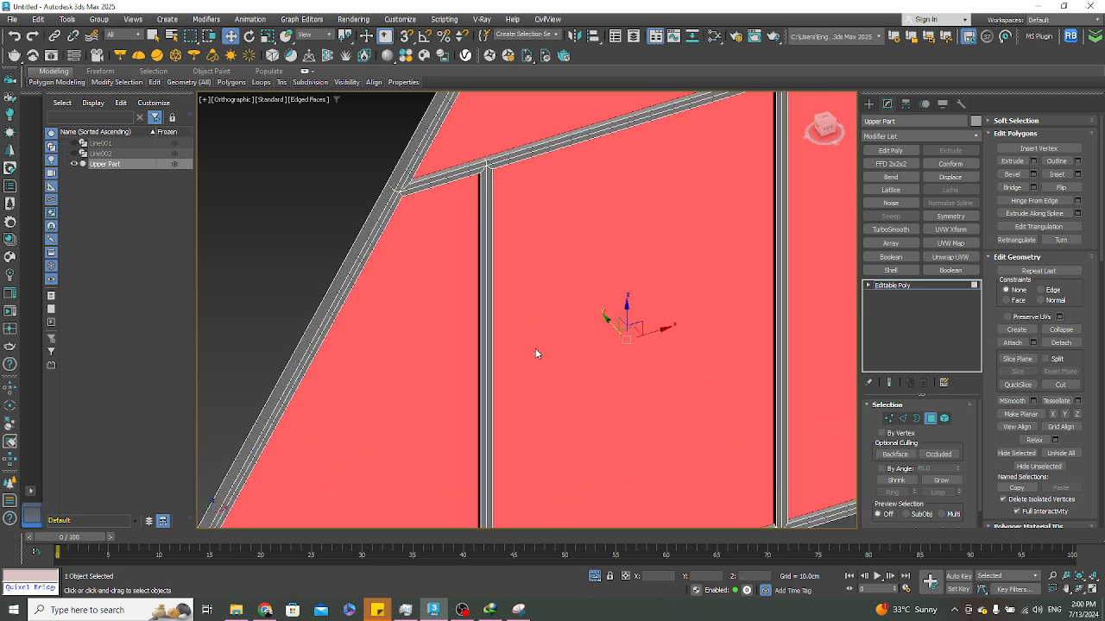
Inset the selected pane faces of the Upper Part by 1.0 cm and apply it
{"action": "left_click", "coordinate": [1078, 177]}
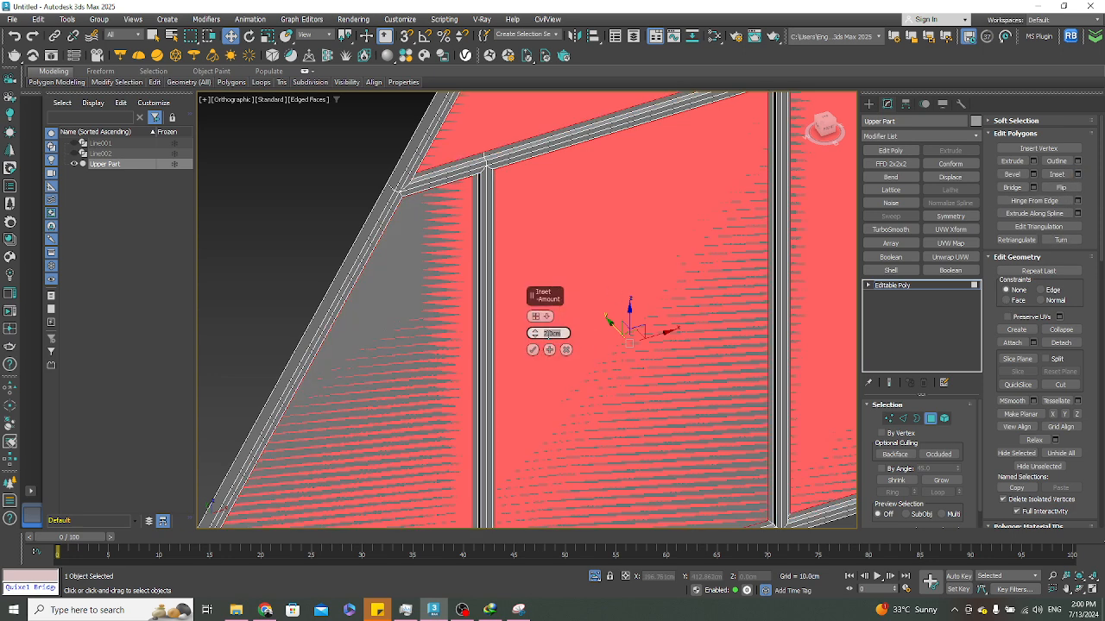
{"action": "type", "text": "1"}
{"action": "key", "text": "Return"}
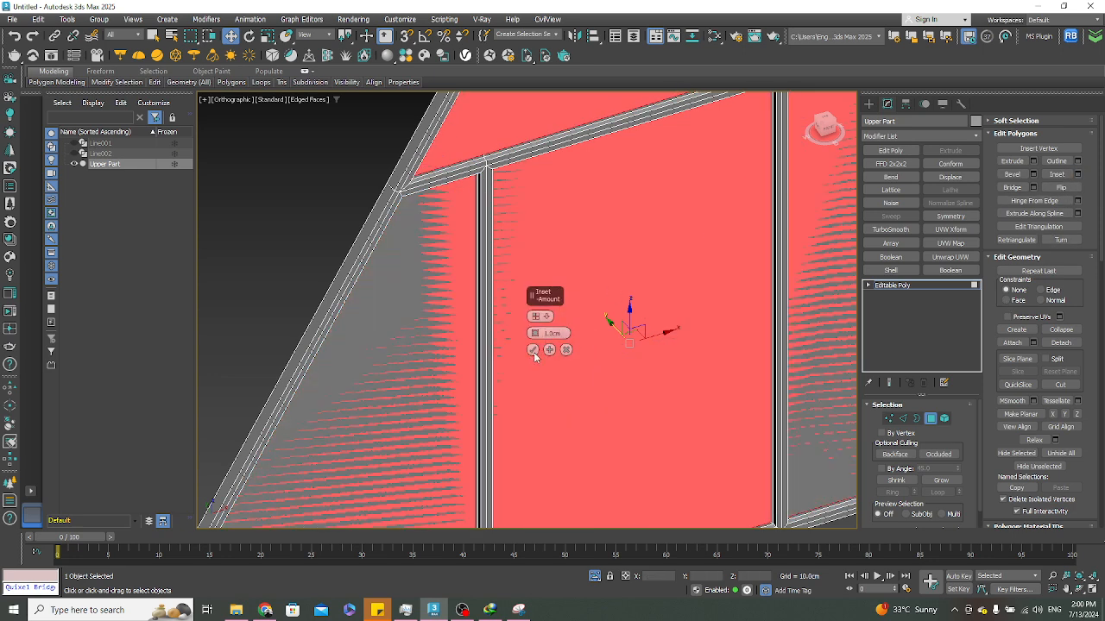
{"action": "left_click", "coordinate": [531, 349]}
Delete the selected pane faces to leave the Upper Part's frame open, and check it from the front
{"action": "key", "text": "z"}
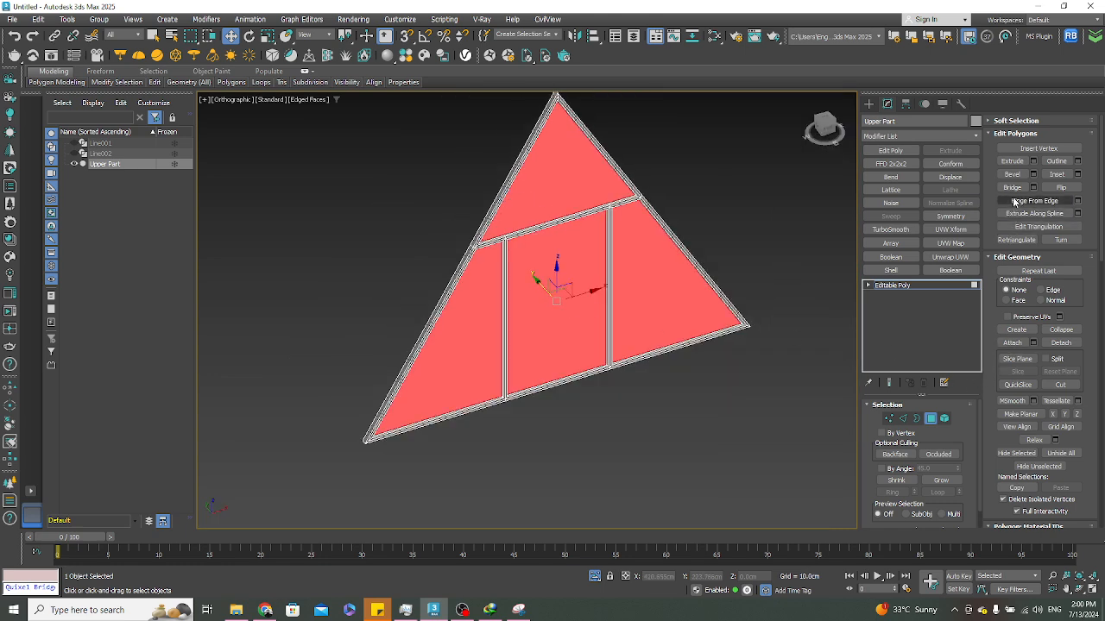
{"action": "key", "text": "Delete"}
{"action": "middle_click_drag", "start_coordinate": [764, 399], "coordinate": [742, 334], "text": "alt"}
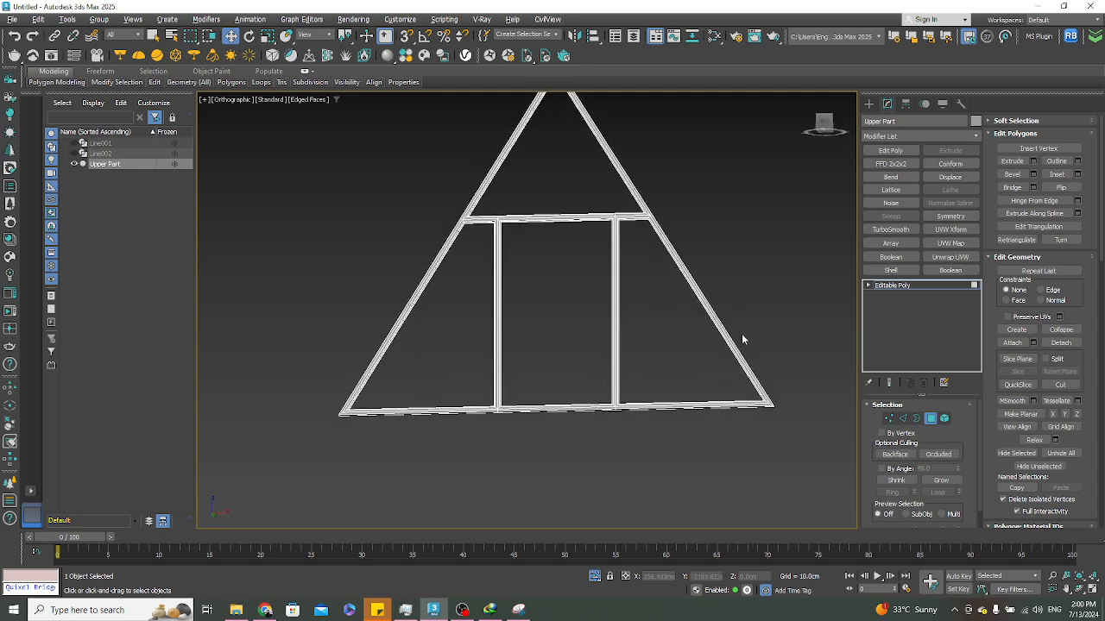
{"action": "key", "text": "f"}
{"action": "scroll", "coordinate": [552, 328], "scroll_direction": "up", "scroll_amount": 5}
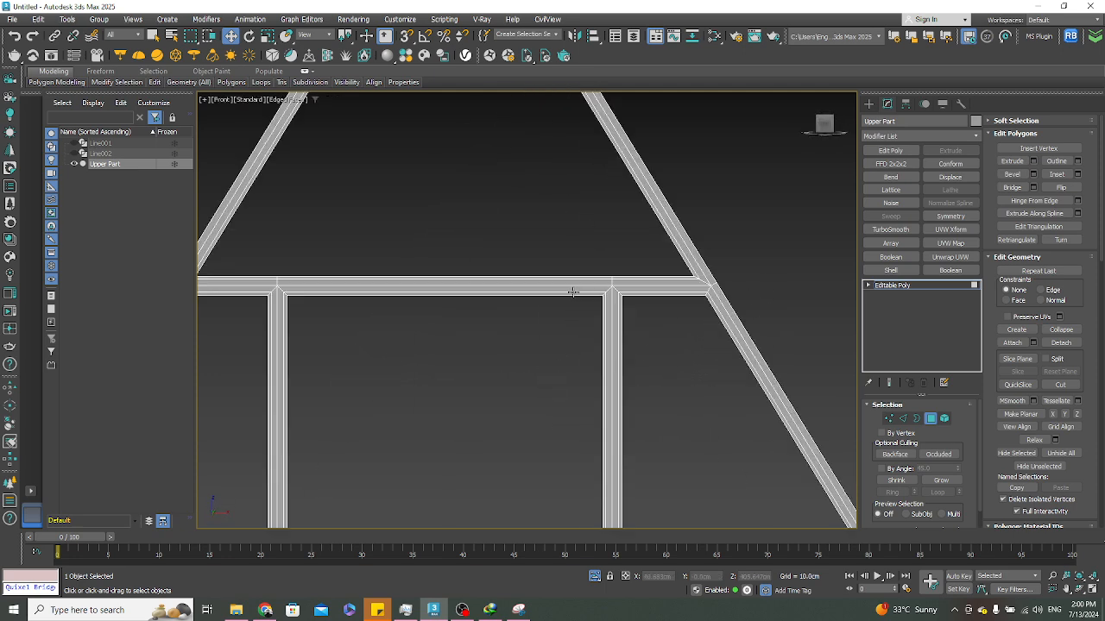
{"action": "scroll", "coordinate": [587, 293], "scroll_direction": "down", "scroll_amount": 5}
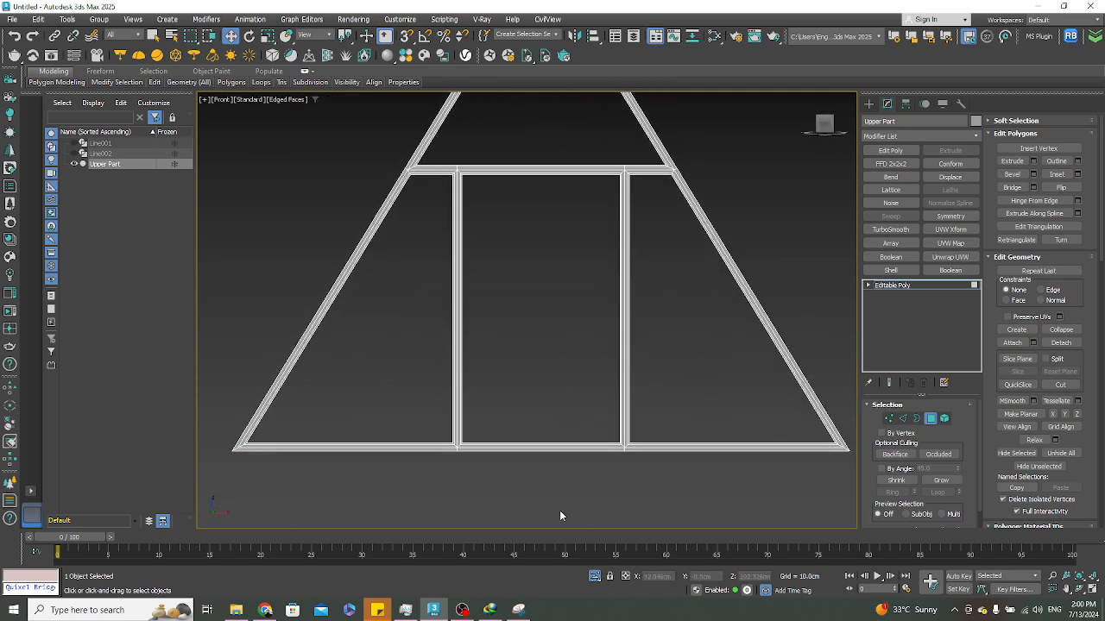
Leave polygon editing and end the isolation, then isolate the Upper Part together with the lower frame
{"action": "left_click", "coordinate": [868, 103]}
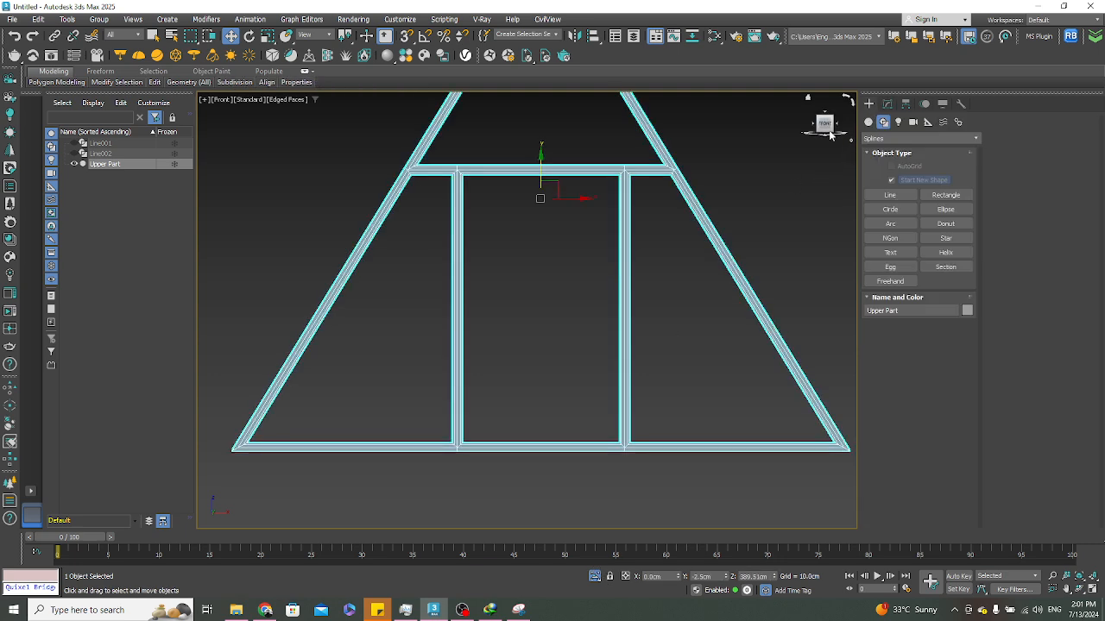
{"action": "scroll", "coordinate": [587, 423], "scroll_direction": "down", "scroll_amount": 5}
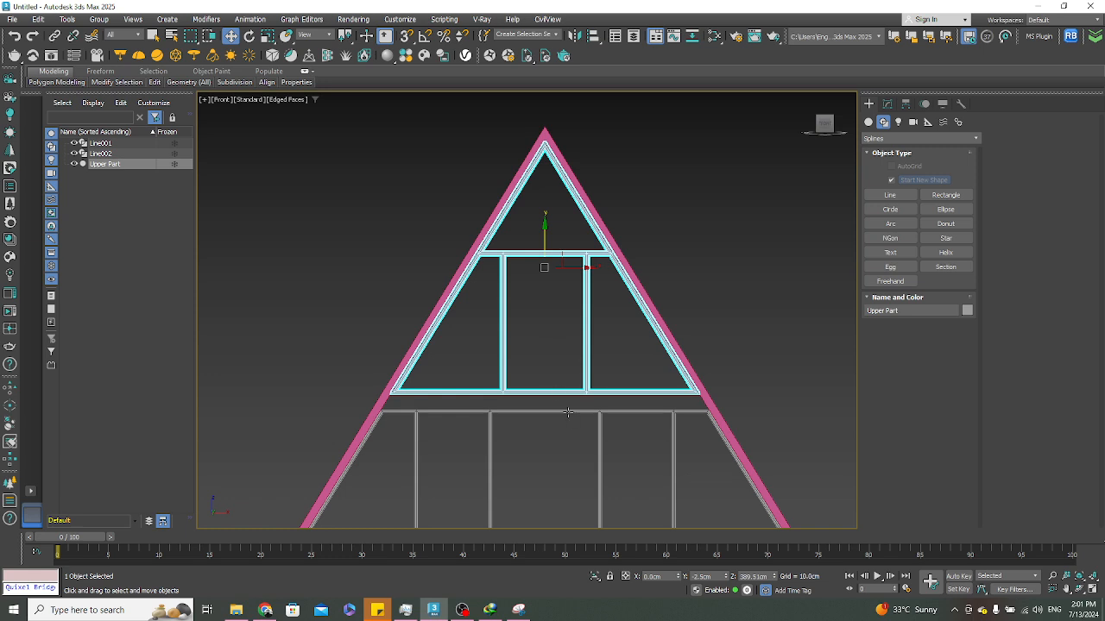
{"action": "scroll", "coordinate": [499, 388], "scroll_direction": "up", "scroll_amount": 2}
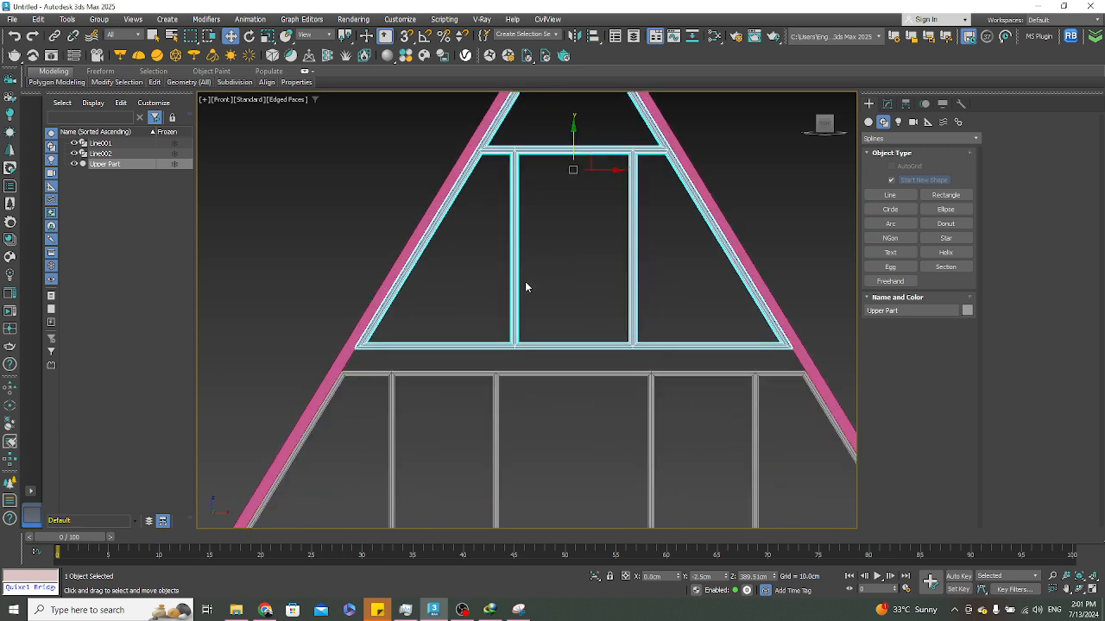
{"action": "scroll", "coordinate": [510, 376], "scroll_direction": "up", "scroll_amount": 8}
{"action": "left_click", "coordinate": [531, 347]}
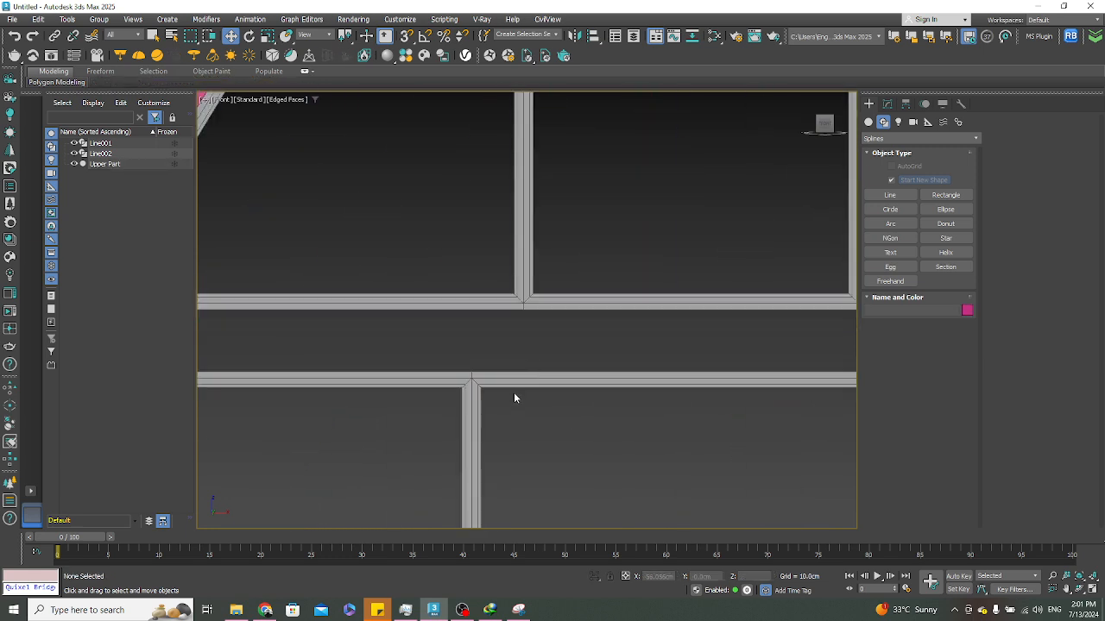
{"action": "scroll", "coordinate": [514, 384], "scroll_direction": "down", "scroll_amount": 10}
{"action": "scroll", "coordinate": [516, 381], "scroll_direction": "up", "scroll_amount": 2}
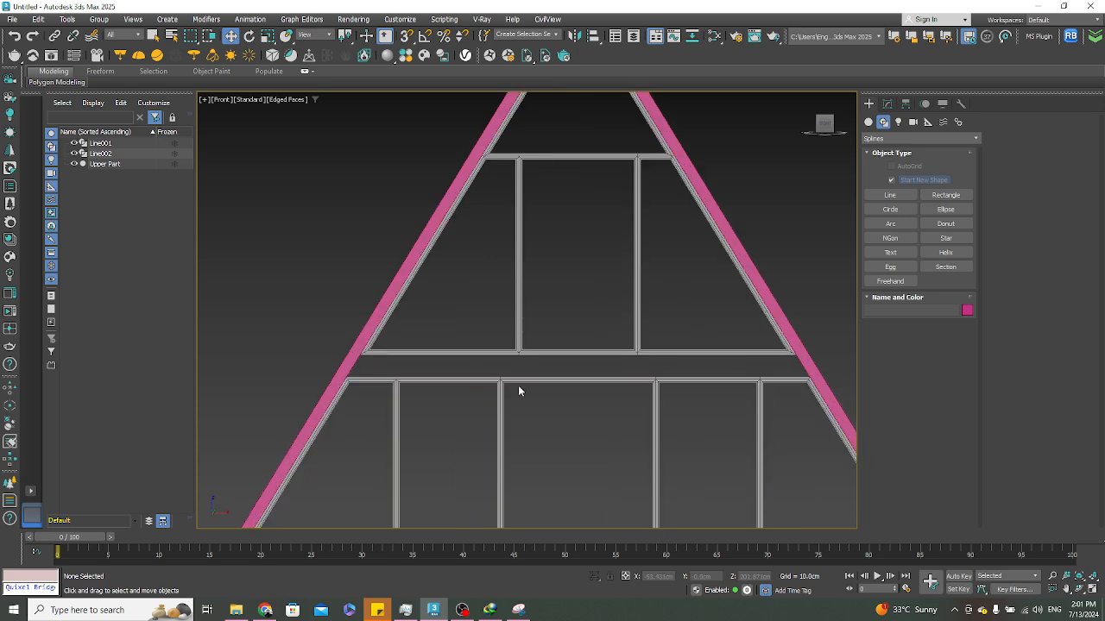
{"action": "left_click", "coordinate": [518, 380]}
{"action": "left_click", "coordinate": [538, 352], "text": "ctrl"}
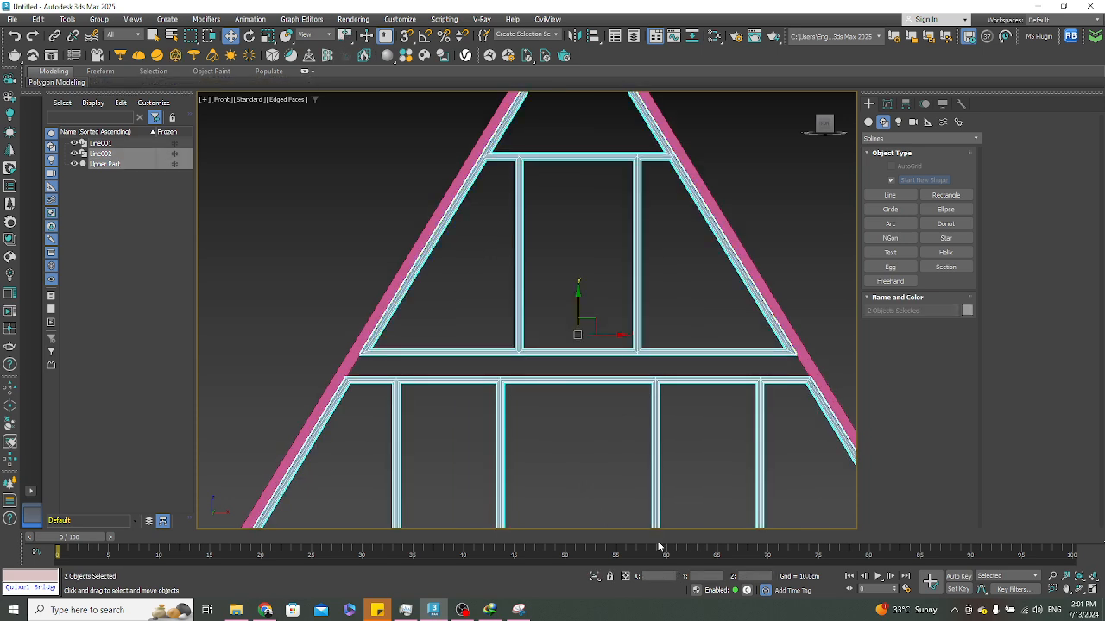
{"action": "left_click", "coordinate": [595, 577]}
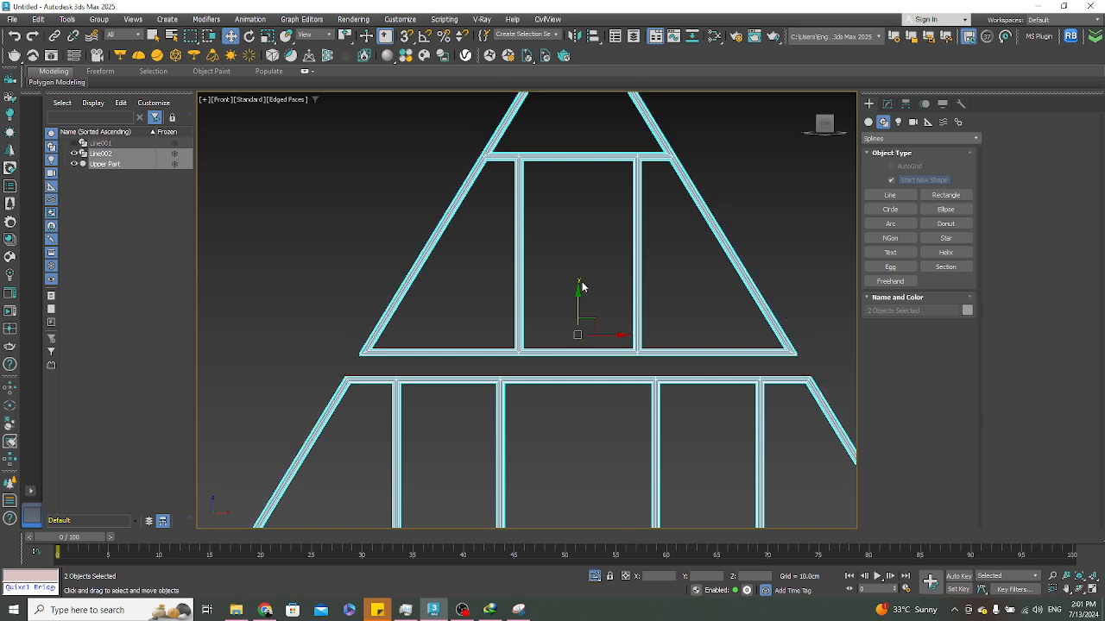
Snap the vertices of the Upper Part's left mullion horizontally into line with the lower frame's second mullion from the left
{"action": "left_click", "coordinate": [589, 252]}
{"action": "left_click", "coordinate": [636, 257]}
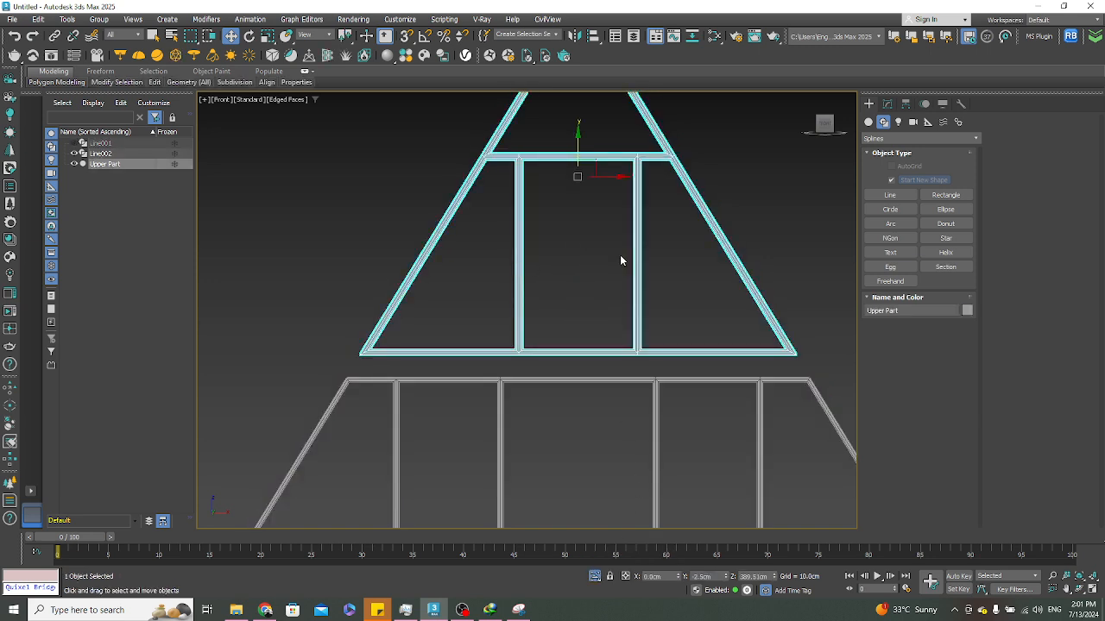
{"action": "left_click", "coordinate": [887, 103]}
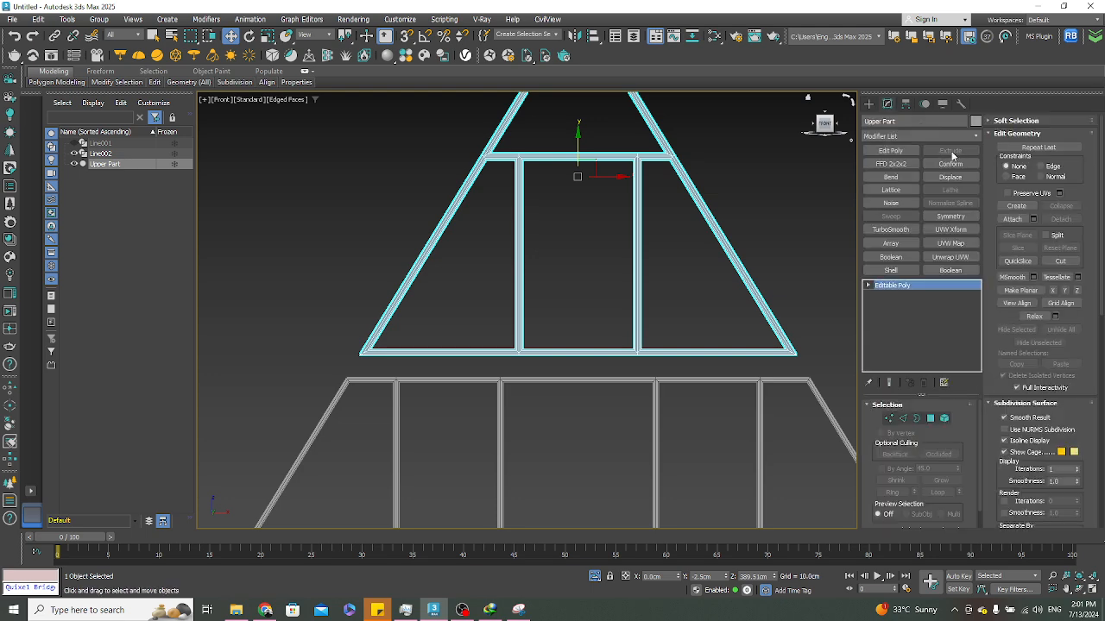
{"action": "left_click", "coordinate": [889, 418]}
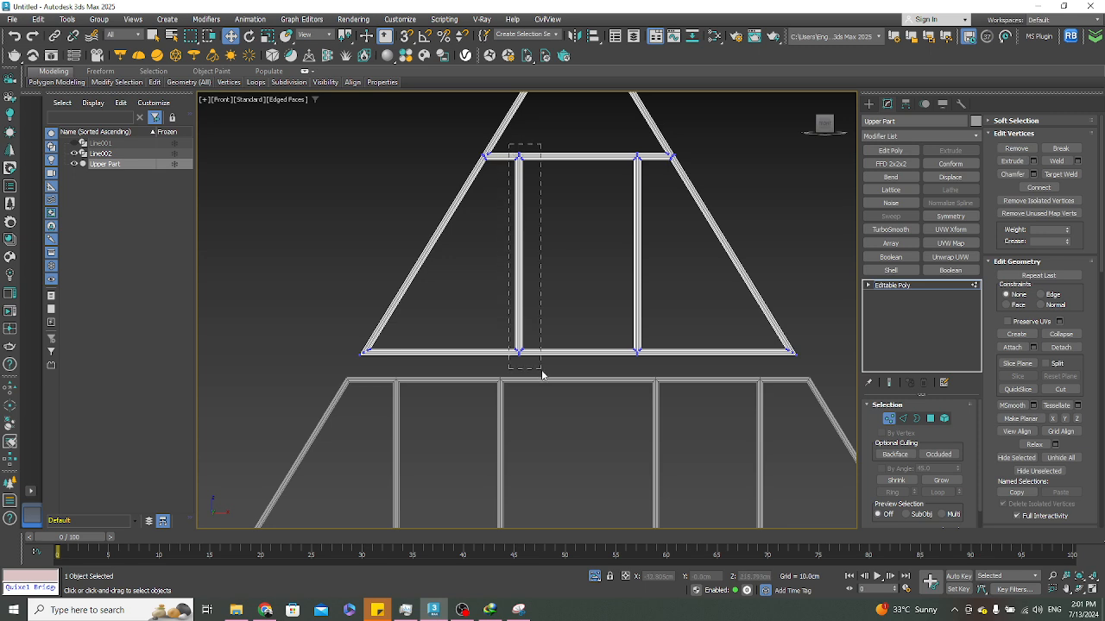
{"action": "left_click_drag", "start_coordinate": [542, 375], "coordinate": [541, 371]}
{"action": "scroll", "coordinate": [522, 350], "scroll_direction": "up", "scroll_amount": 3}
{"action": "scroll", "coordinate": [518, 373], "scroll_direction": "up", "scroll_amount": 5}
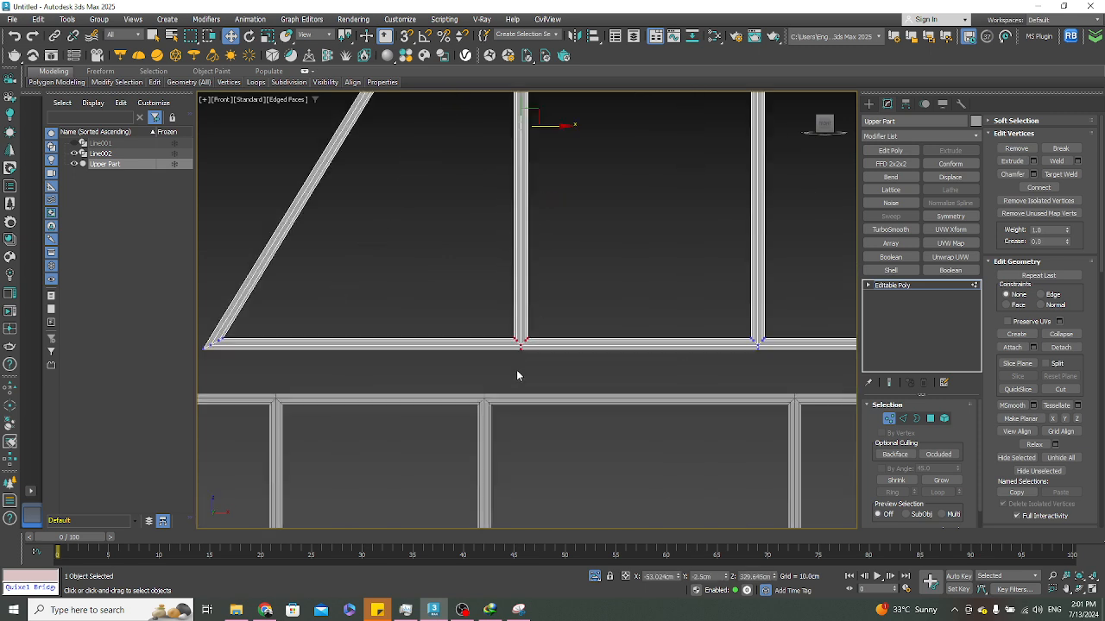
{"action": "key", "text": "s"}
{"action": "left_click_drag", "start_coordinate": [489, 394], "coordinate": [487, 392]}
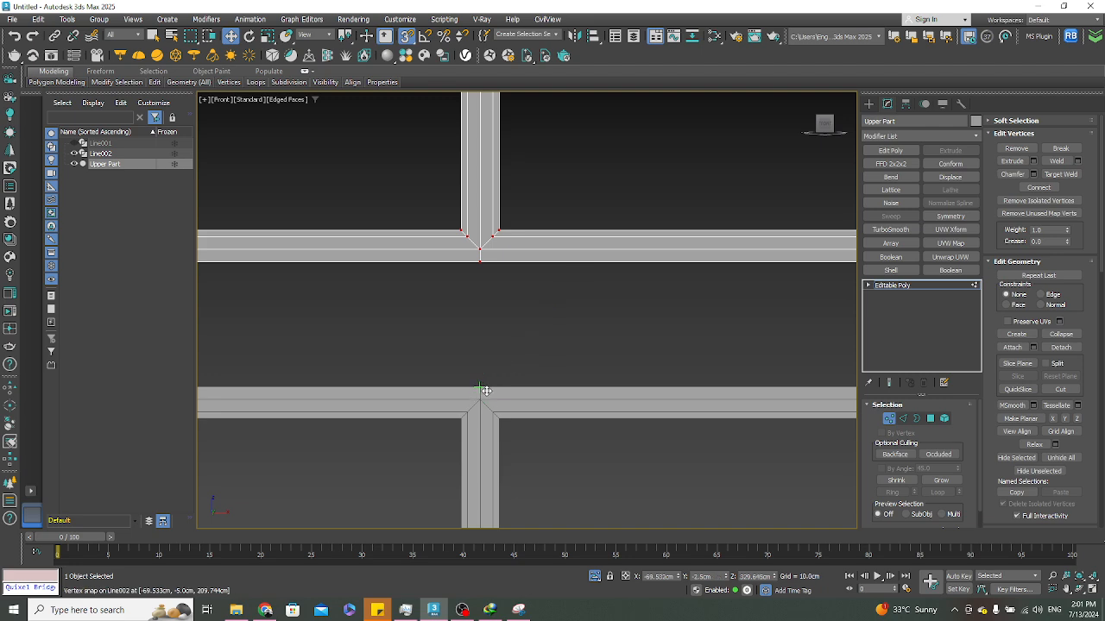
Snap the vertices of the Upper Part's right mullion horizontally into line with the lower frame's third mullion from the left
{"action": "scroll", "coordinate": [519, 426], "scroll_direction": "down", "scroll_amount": 5}
{"action": "scroll", "coordinate": [516, 200], "scroll_direction": "up", "scroll_amount": 5}
{"action": "scroll", "coordinate": [457, 183], "scroll_direction": "down", "scroll_amount": 6}
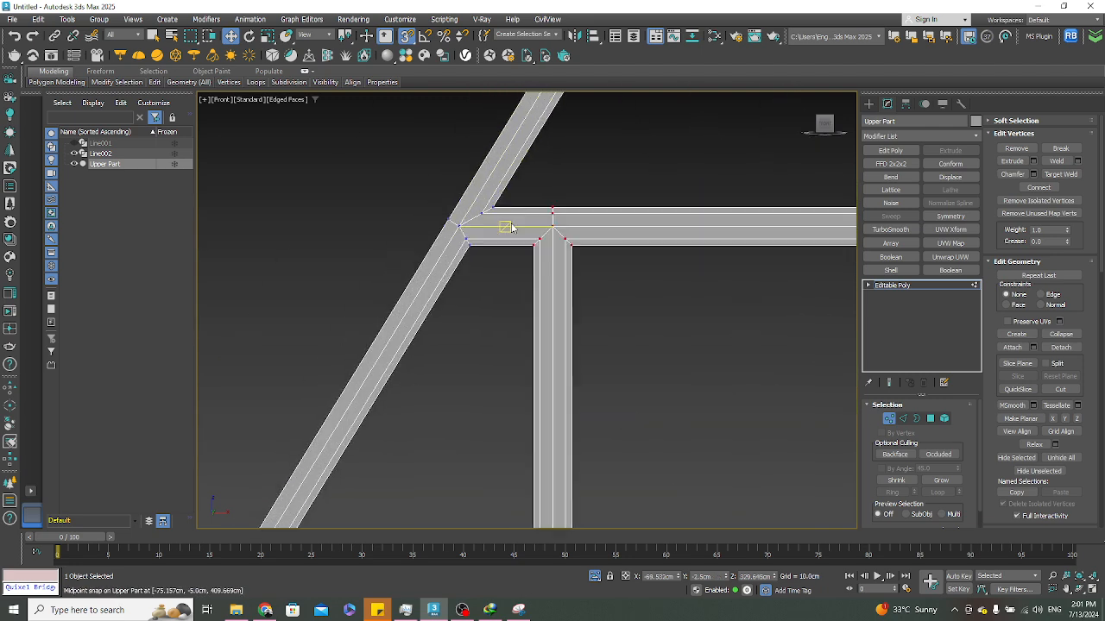
{"action": "middle_click_drag", "start_coordinate": [615, 247], "coordinate": [560, 242]}
{"action": "scroll", "coordinate": [568, 178], "scroll_direction": "down", "scroll_amount": 2}
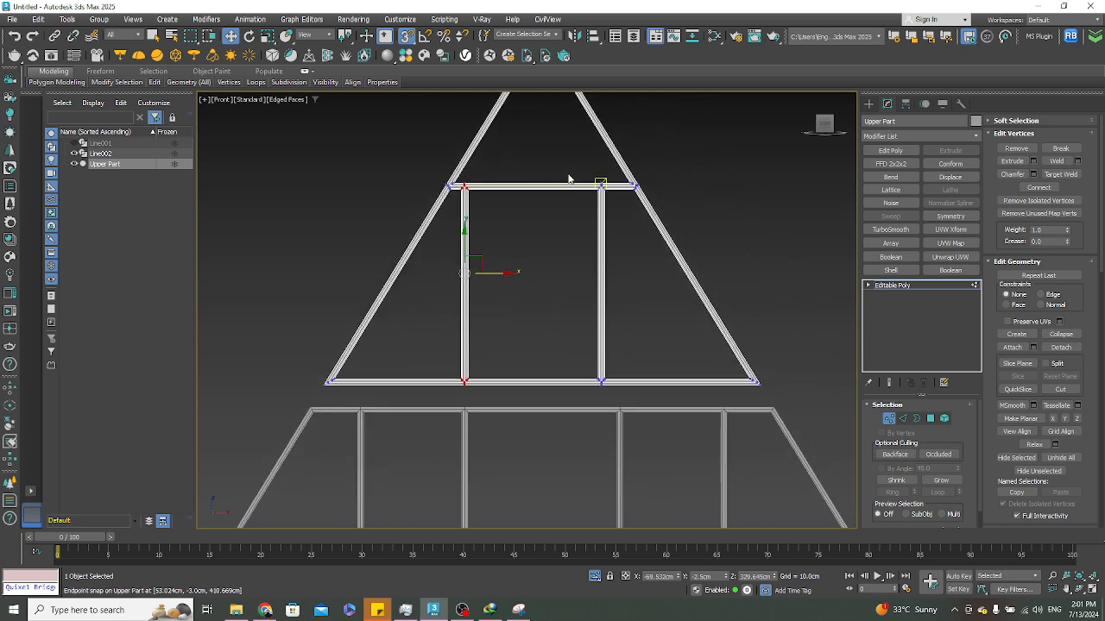
{"action": "left_click_drag", "start_coordinate": [576, 166], "coordinate": [611, 390]}
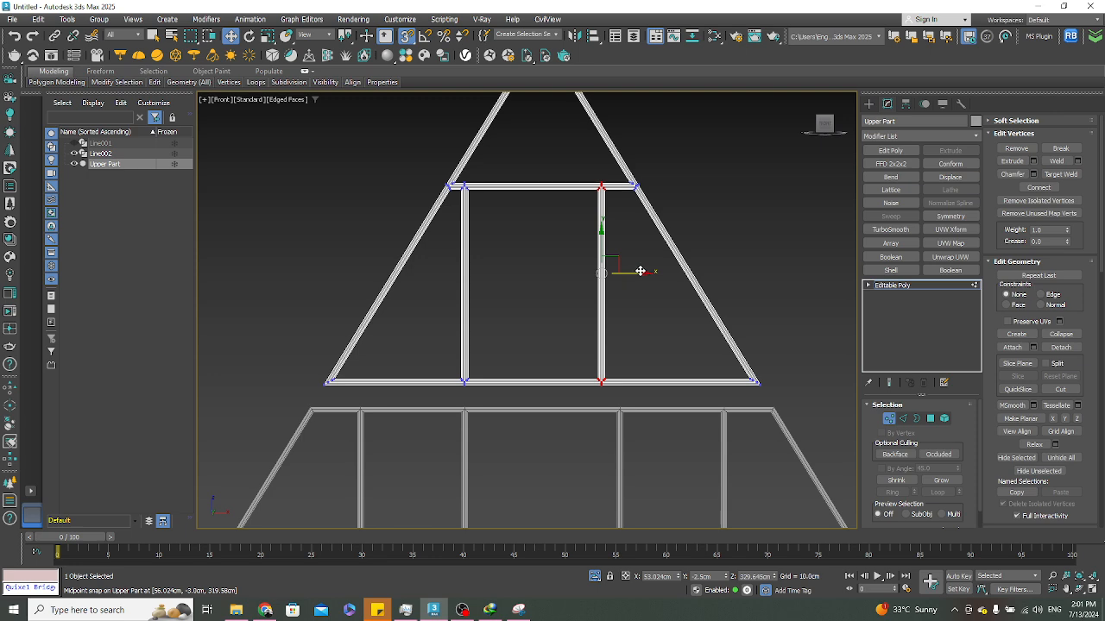
{"action": "left_click_drag", "start_coordinate": [615, 259], "coordinate": [599, 284]}
{"action": "middle_click_drag", "start_coordinate": [653, 353], "coordinate": [583, 246]}
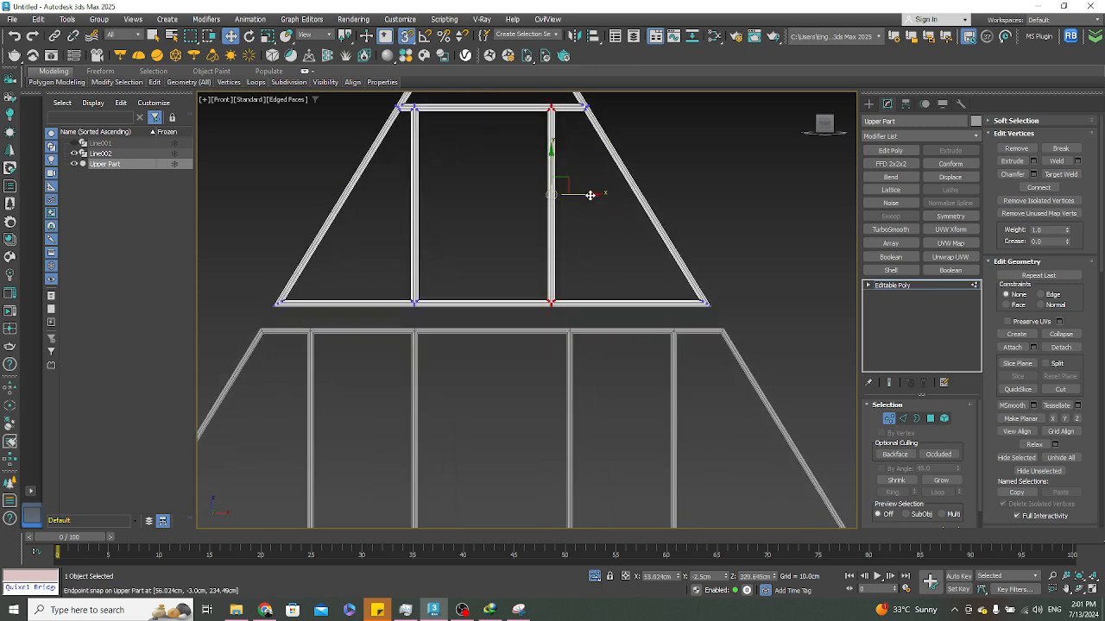
{"action": "scroll", "coordinate": [553, 297], "scroll_direction": "up", "scroll_amount": 6}
{"action": "left_click_drag", "start_coordinate": [501, 277], "coordinate": [571, 364]}
{"action": "scroll", "coordinate": [532, 369], "scroll_direction": "down", "scroll_amount": 8}
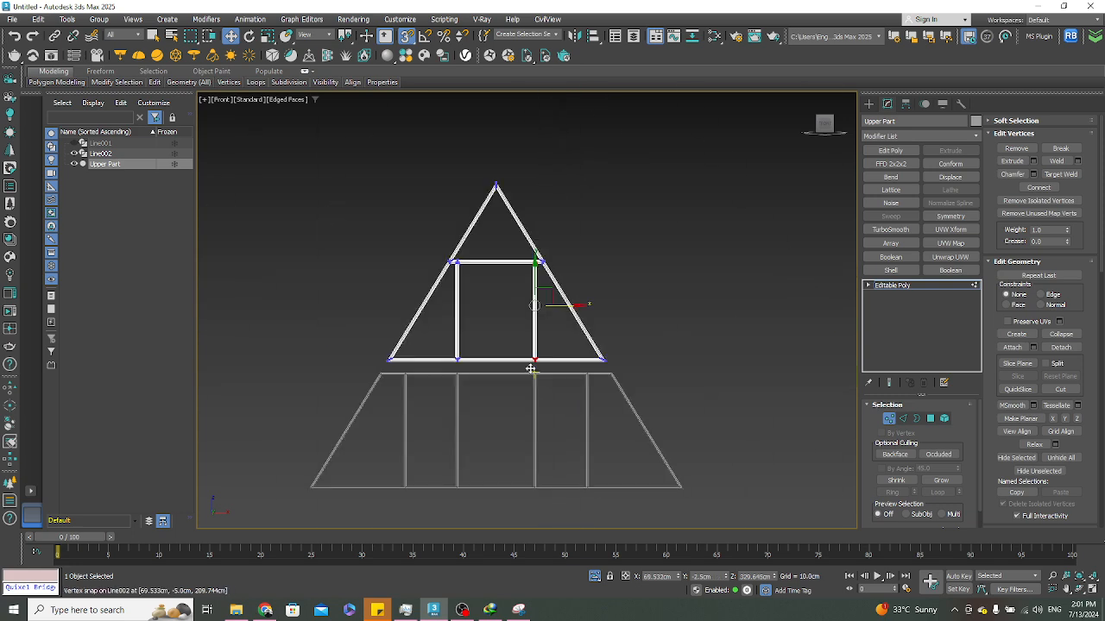
Leave vertex editing, deselect the Upper Part and turn off the edged-faces display
{"action": "middle_click_drag", "start_coordinate": [631, 327], "coordinate": [752, 301], "text": "alt"}
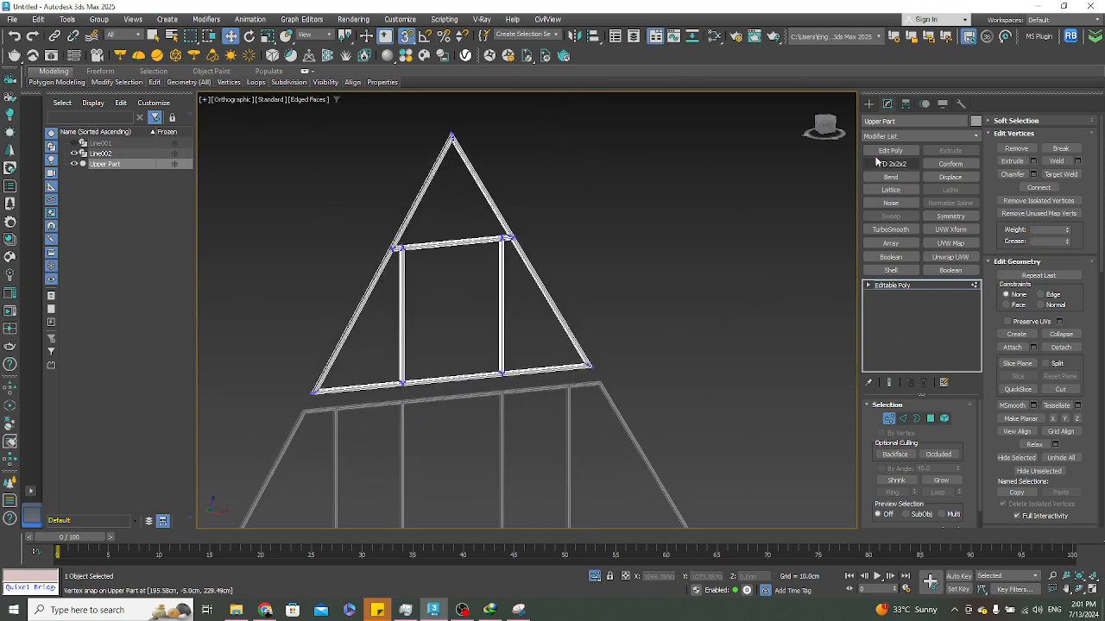
{"action": "left_click", "coordinate": [868, 103]}
{"action": "left_click", "coordinate": [685, 250]}
{"action": "key", "text": "F4"}
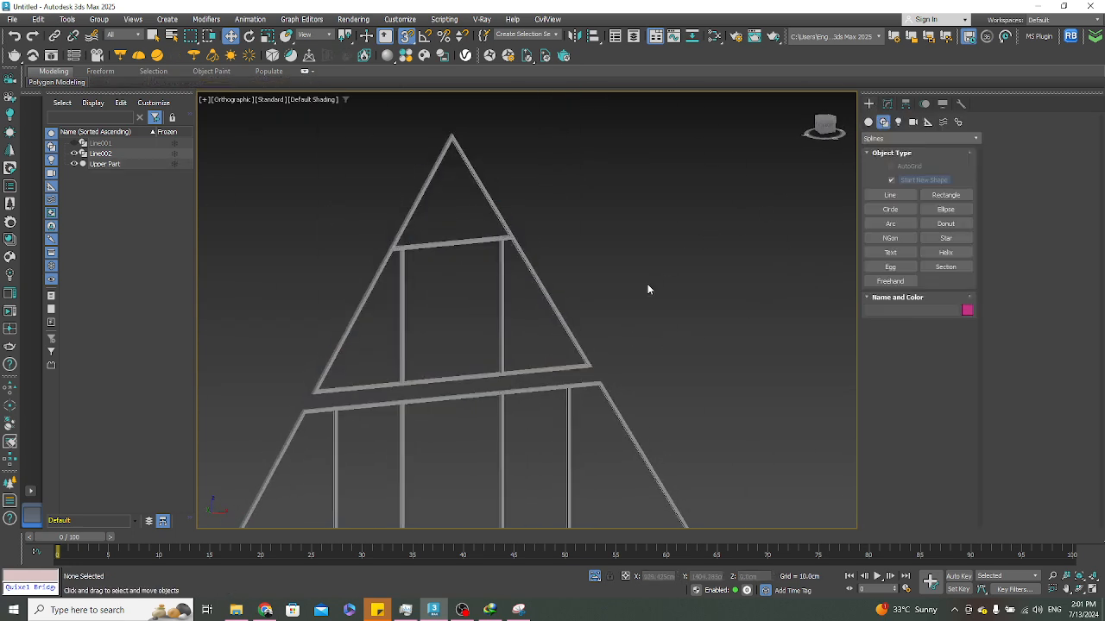
End the isolation to bring back the outer frame and fit the whole facade in the front view
{"action": "middle_click_drag", "start_coordinate": [682, 300], "coordinate": [716, 241]}
{"action": "scroll", "coordinate": [698, 318], "scroll_direction": "down", "scroll_amount": 4}
{"action": "middle_click_drag", "start_coordinate": [701, 357], "coordinate": [628, 403]}
{"action": "scroll", "coordinate": [636, 407], "scroll_direction": "down", "scroll_amount": 4}
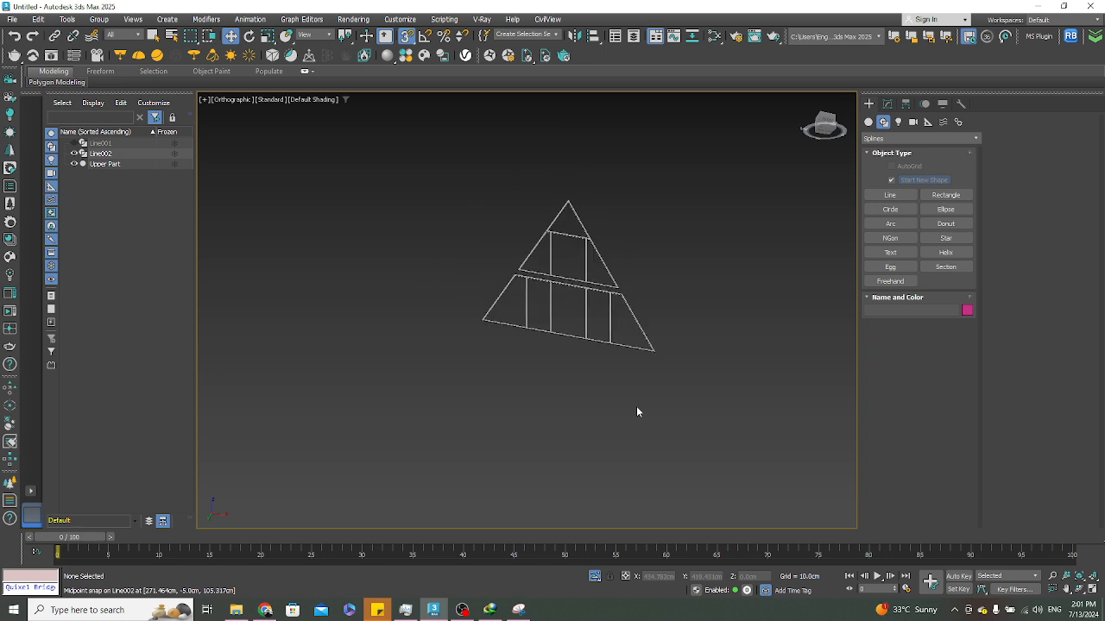
{"action": "left_click", "coordinate": [596, 573]}
{"action": "middle_click_drag", "start_coordinate": [658, 423], "coordinate": [623, 441], "text": "alt"}
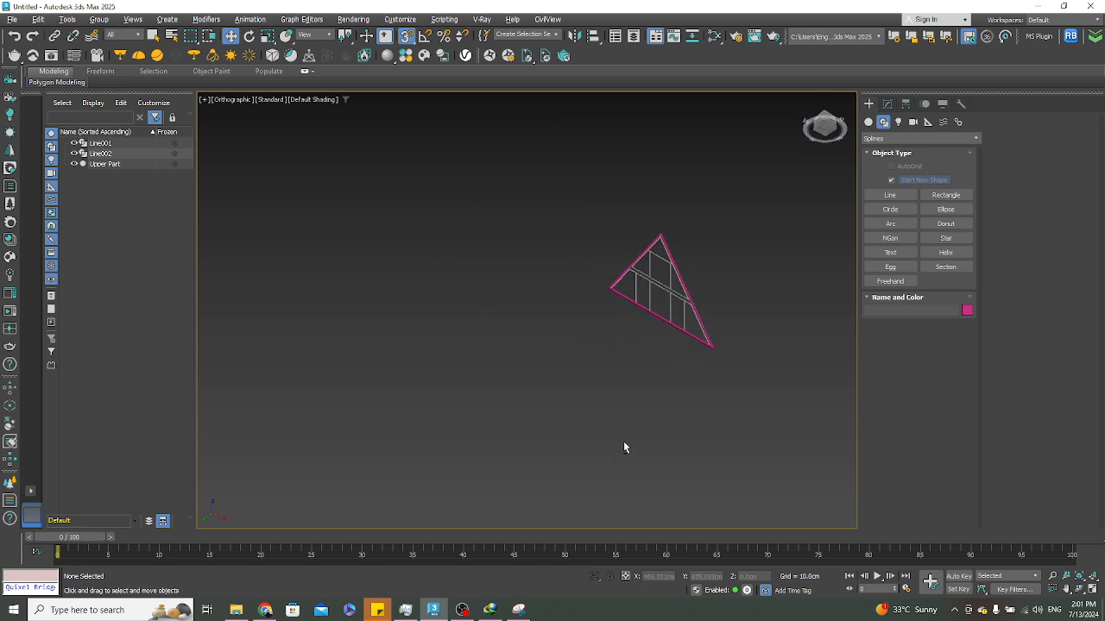
{"action": "key", "text": "f"}
{"action": "key", "text": "z"}
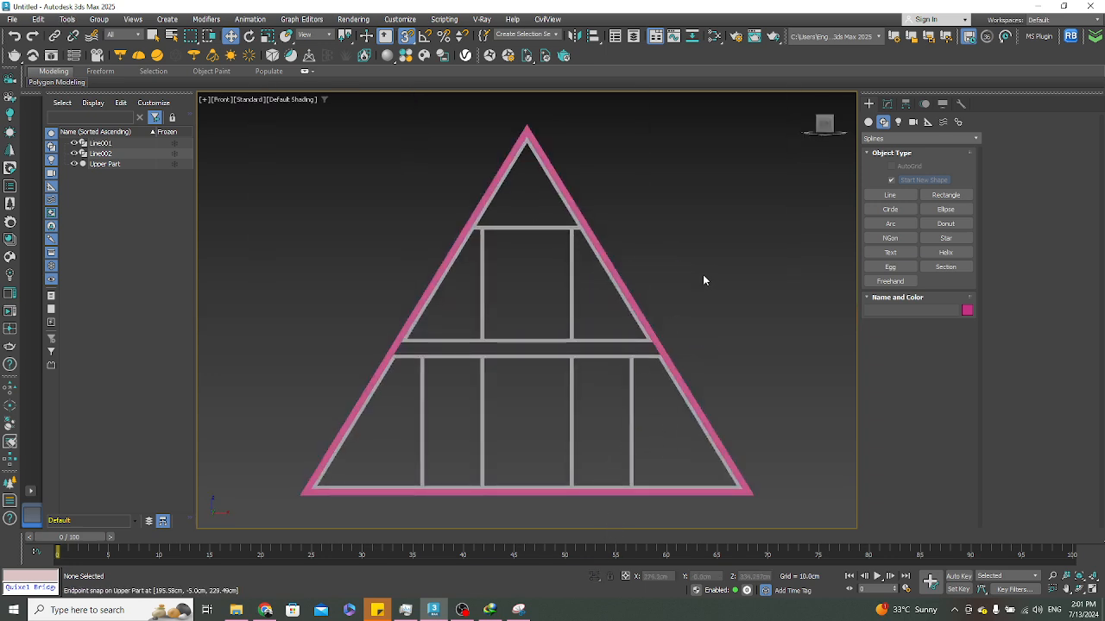
Inspect the facade's mullion alignment from the front and at an angle, and compare it with the reference photo
{"action": "scroll", "coordinate": [472, 336], "scroll_direction": "up", "scroll_amount": 3}
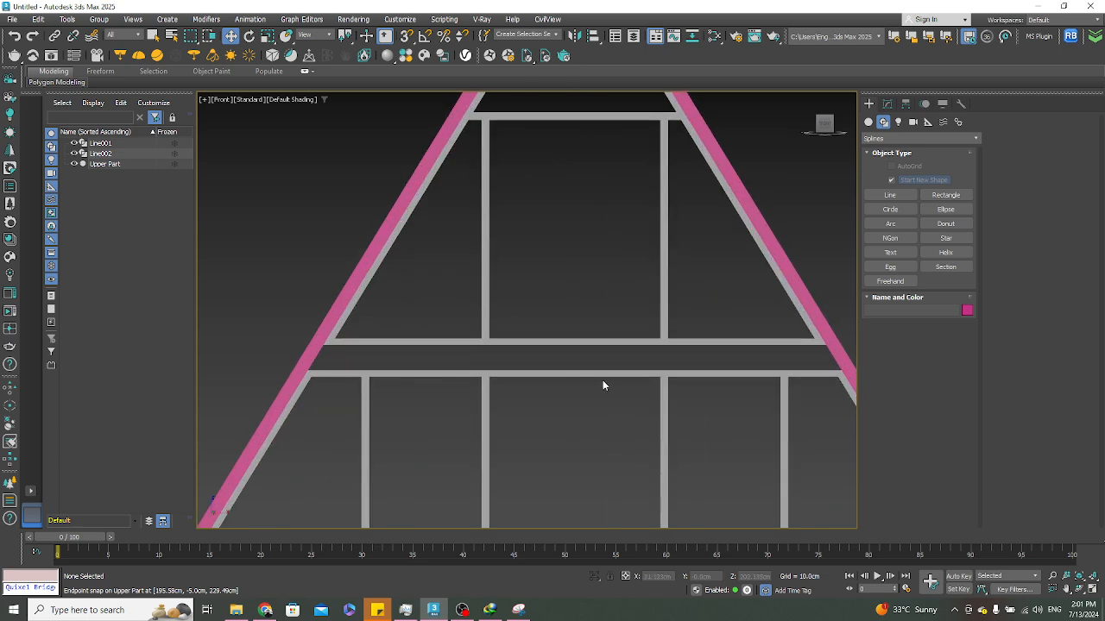
{"action": "scroll", "coordinate": [633, 398], "scroll_direction": "down", "scroll_amount": 5}
{"action": "scroll", "coordinate": [538, 364], "scroll_direction": "up", "scroll_amount": 2}
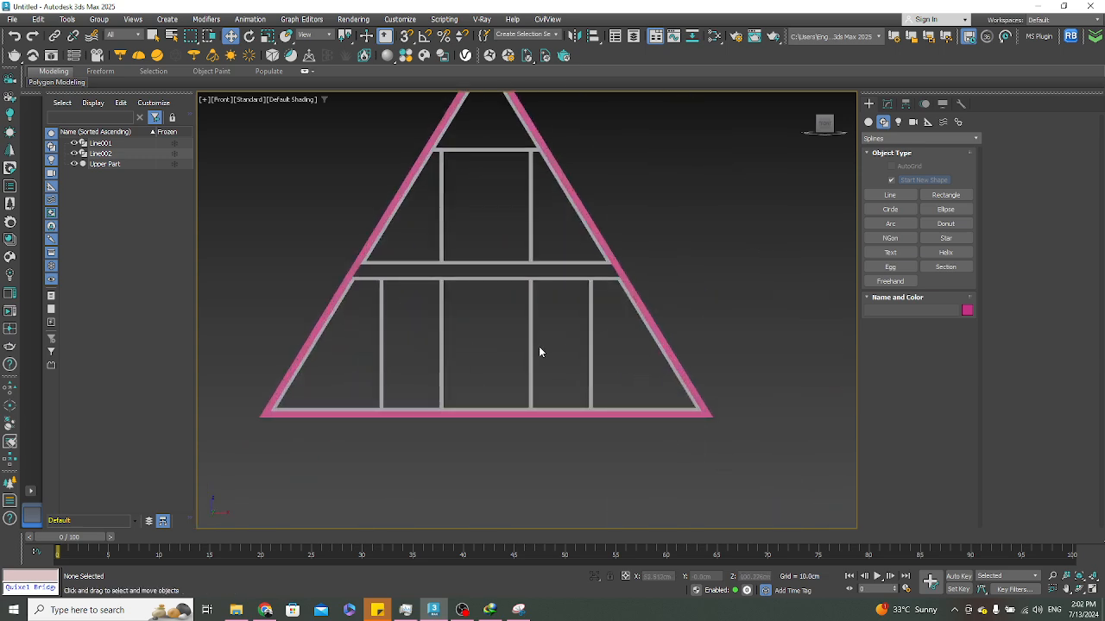
{"action": "scroll", "coordinate": [546, 347], "scroll_direction": "down", "scroll_amount": 2}
{"action": "middle_click_drag", "start_coordinate": [545, 347], "coordinate": [518, 406], "text": "alt"}
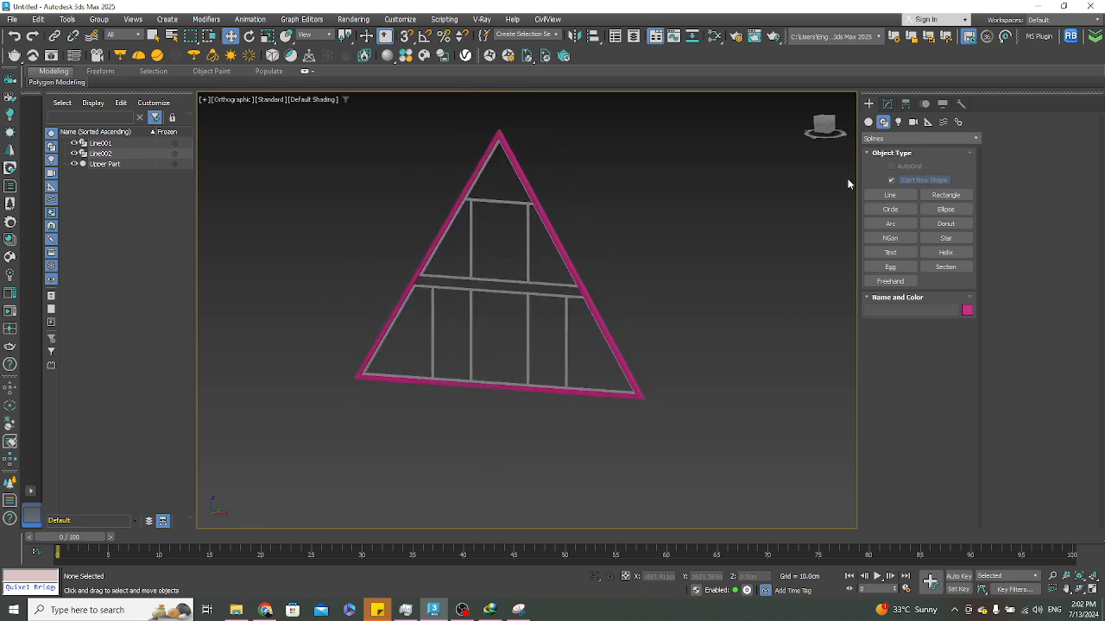
{"action": "key", "text": "f"}
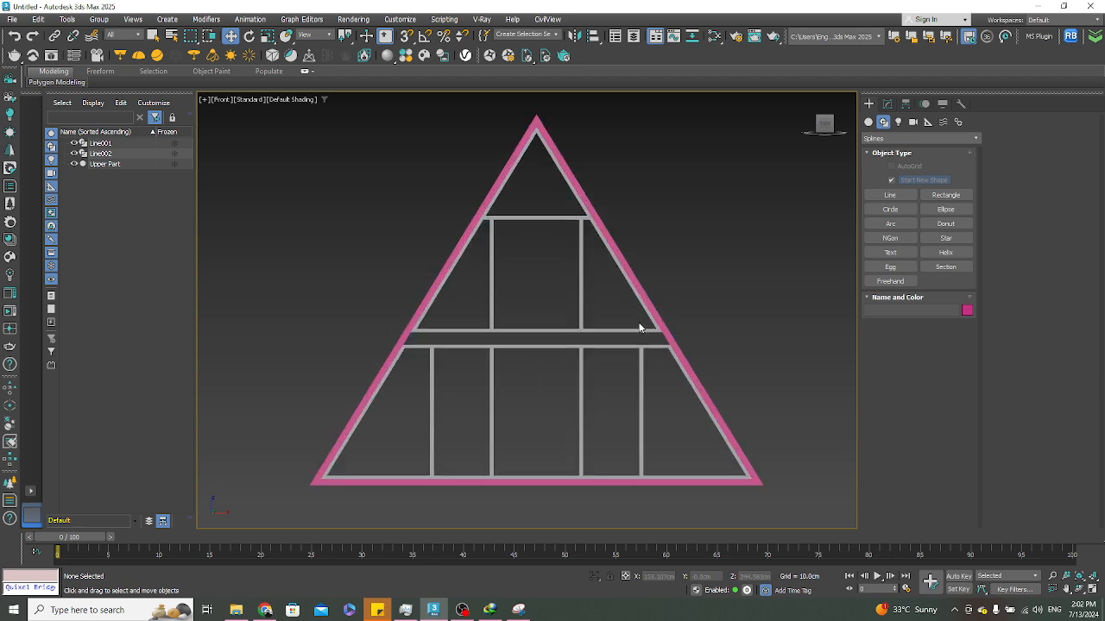
{"action": "left_click", "coordinate": [267, 610]}
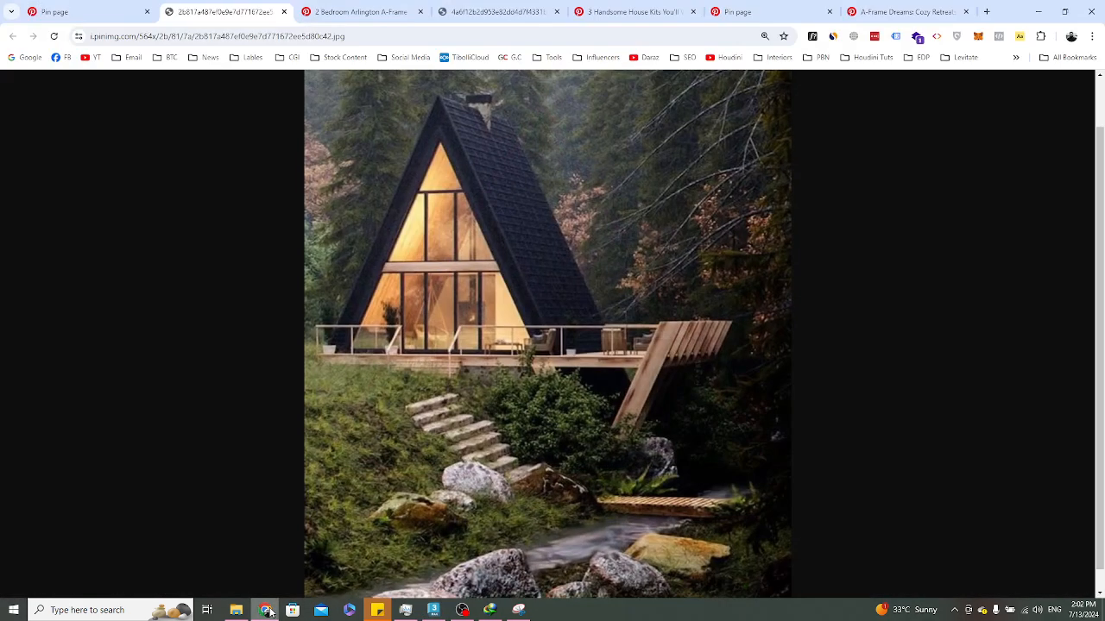
{"action": "left_click", "coordinate": [267, 610]}
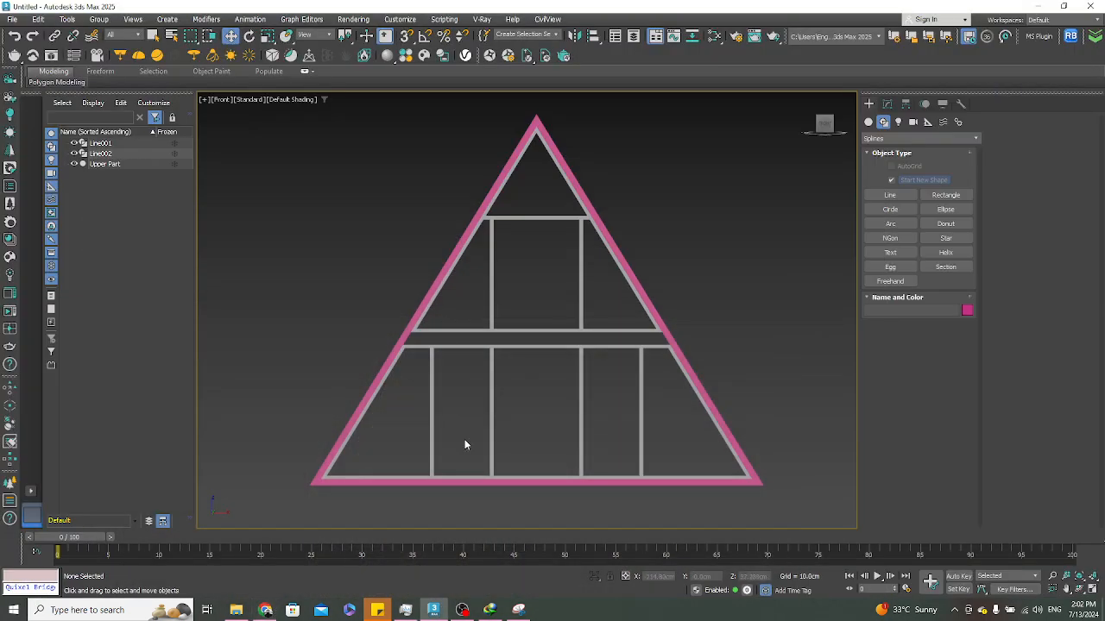
Select the outer frame and both window frames and group them under the name Front Wall Frame
{"action": "scroll", "coordinate": [398, 321], "scroll_direction": "down", "scroll_amount": 5}
{"action": "left_click_drag", "start_coordinate": [346, 180], "coordinate": [585, 411]}
{"action": "left_click", "coordinate": [100, 19]}
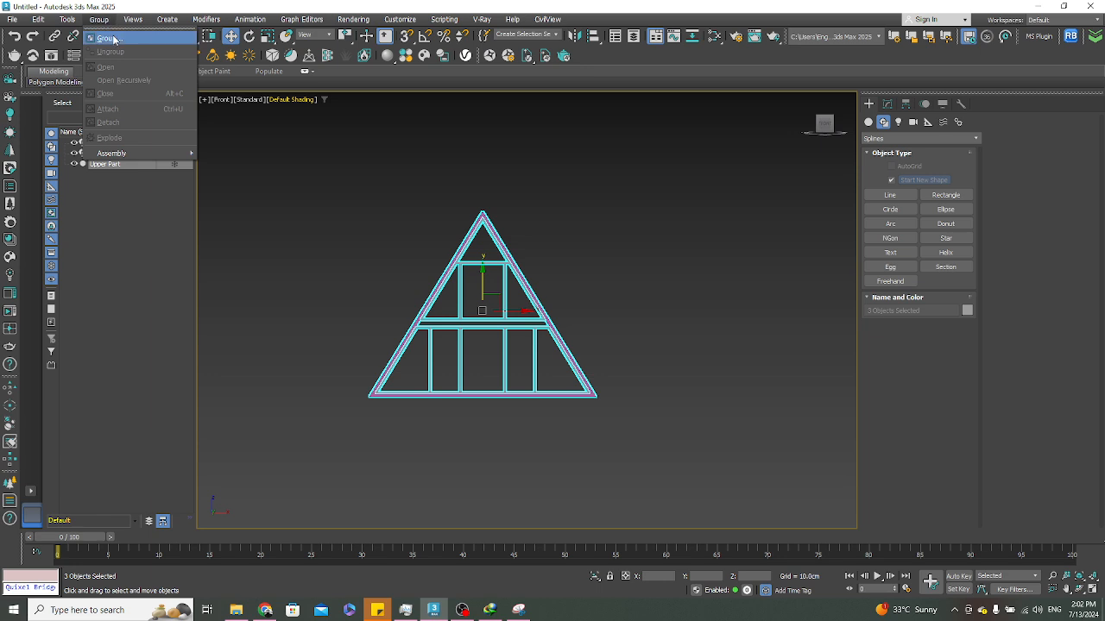
{"action": "left_click", "coordinate": [112, 38]}
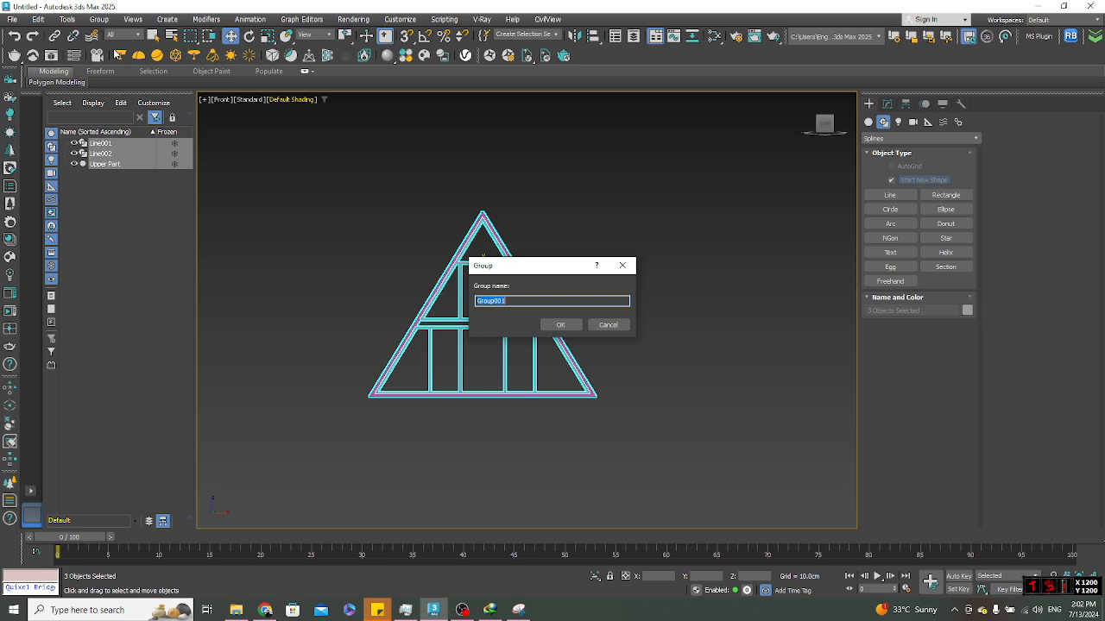
{"action": "type", "text": "Front Wal"}
{"action": "key", "text": "BackSpace"}
{"action": "type", "text": "l Frame"}
{"action": "key", "text": "Return"}
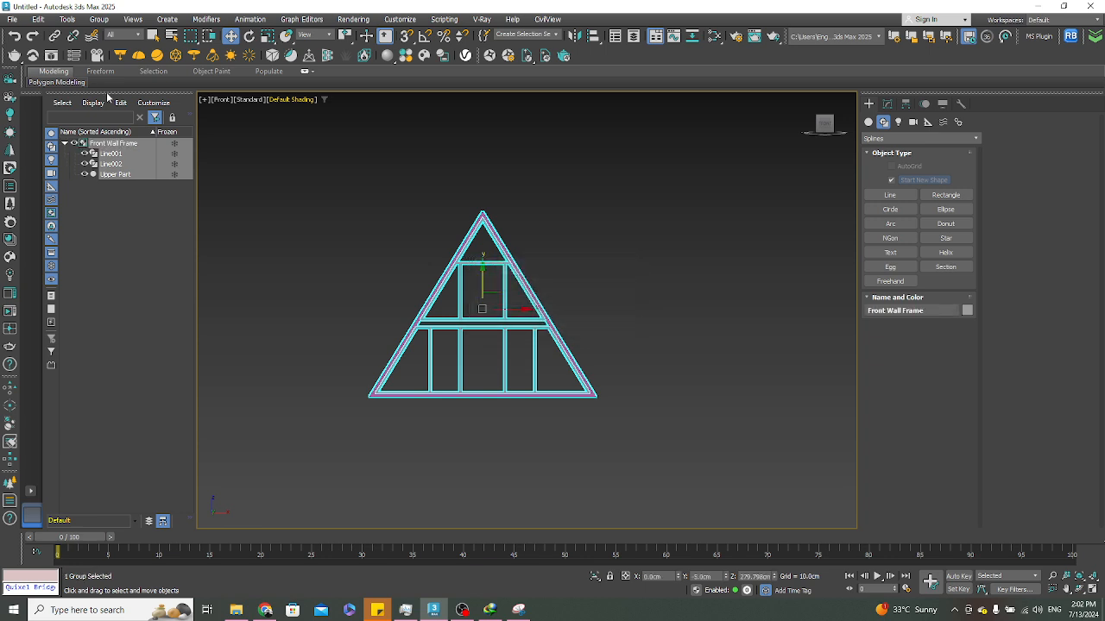
{"action": "left_click", "coordinate": [584, 289]}
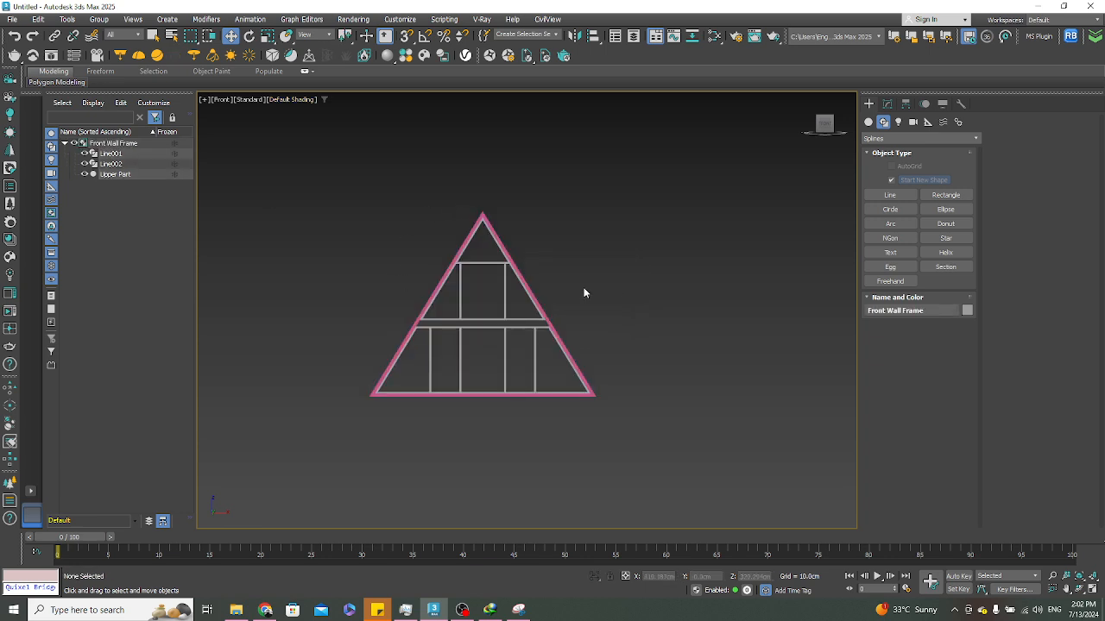
Examine the grouped frame at an angle and up close, and return to the front view around its upper window
{"action": "left_click", "coordinate": [537, 298]}
{"action": "middle_click_drag", "start_coordinate": [567, 301], "coordinate": [447, 300], "text": "alt"}
{"action": "scroll", "coordinate": [479, 302], "scroll_direction": "up", "scroll_amount": 5}
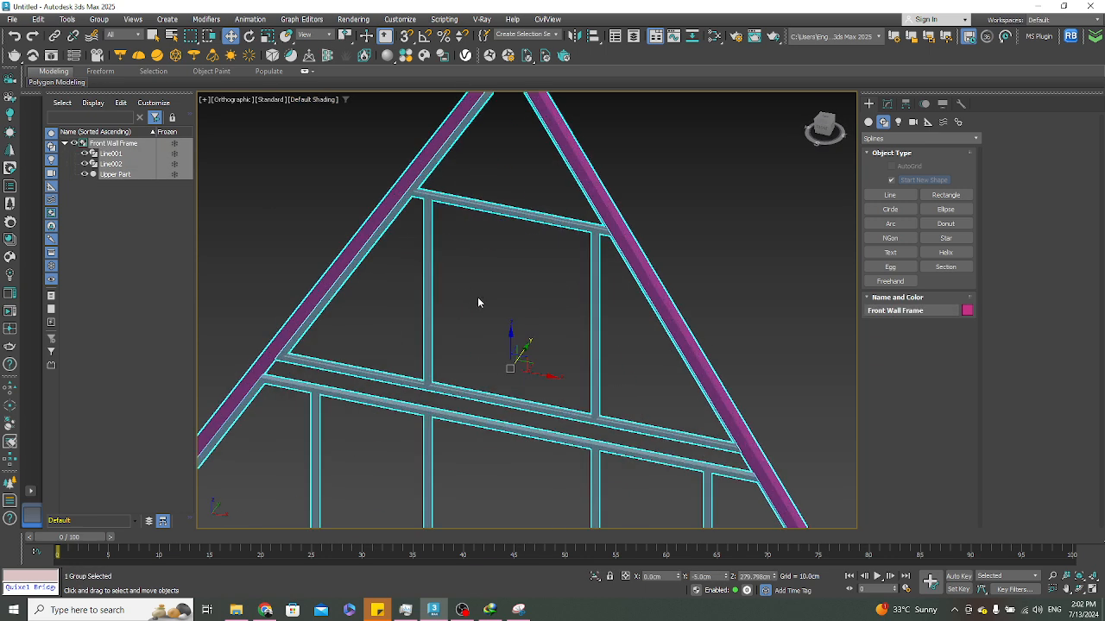
{"action": "scroll", "coordinate": [446, 306], "scroll_direction": "down", "scroll_amount": 4}
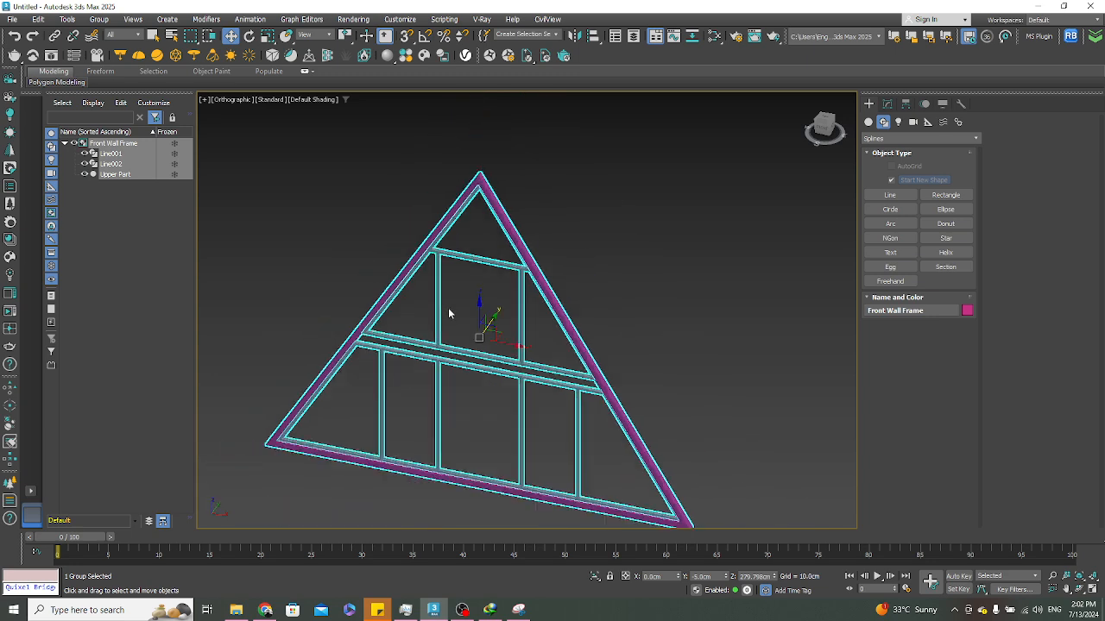
{"action": "middle_click_drag", "start_coordinate": [448, 307], "coordinate": [493, 294], "text": "alt"}
{"action": "left_click", "coordinate": [651, 293]}
{"action": "key", "text": "f"}
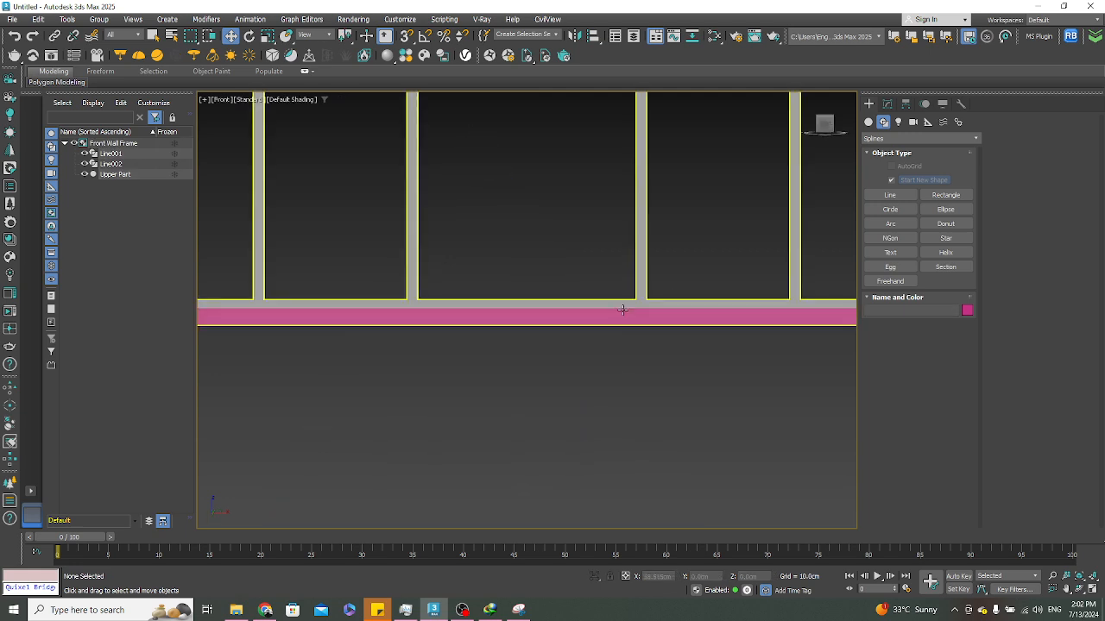
{"action": "key", "text": "z"}
{"action": "scroll", "coordinate": [534, 229], "scroll_direction": "up", "scroll_amount": 4}
Open the Front Wall Frame group and leave nothing selected
{"action": "left_click", "coordinate": [537, 231]}
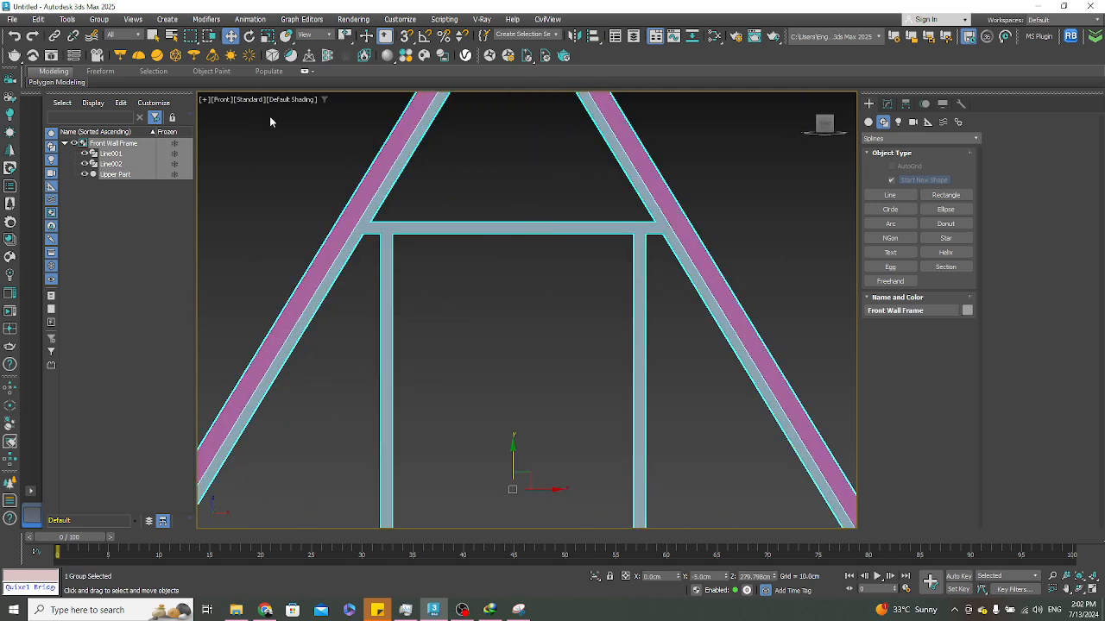
{"action": "left_click", "coordinate": [99, 19]}
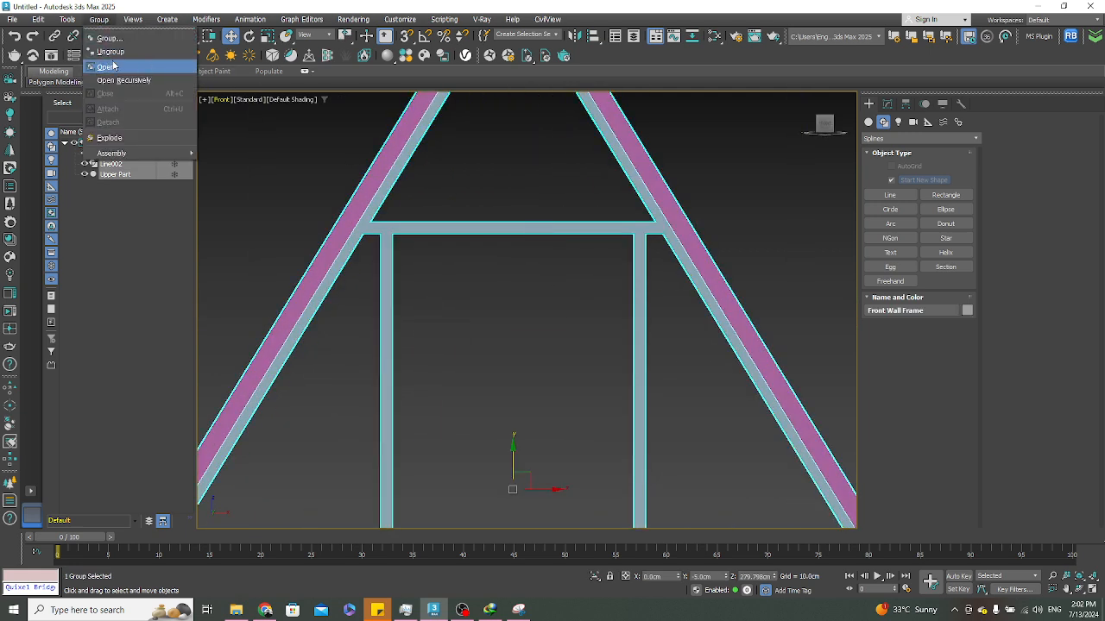
{"action": "left_click", "coordinate": [114, 66]}
{"action": "left_click", "coordinate": [490, 179]}
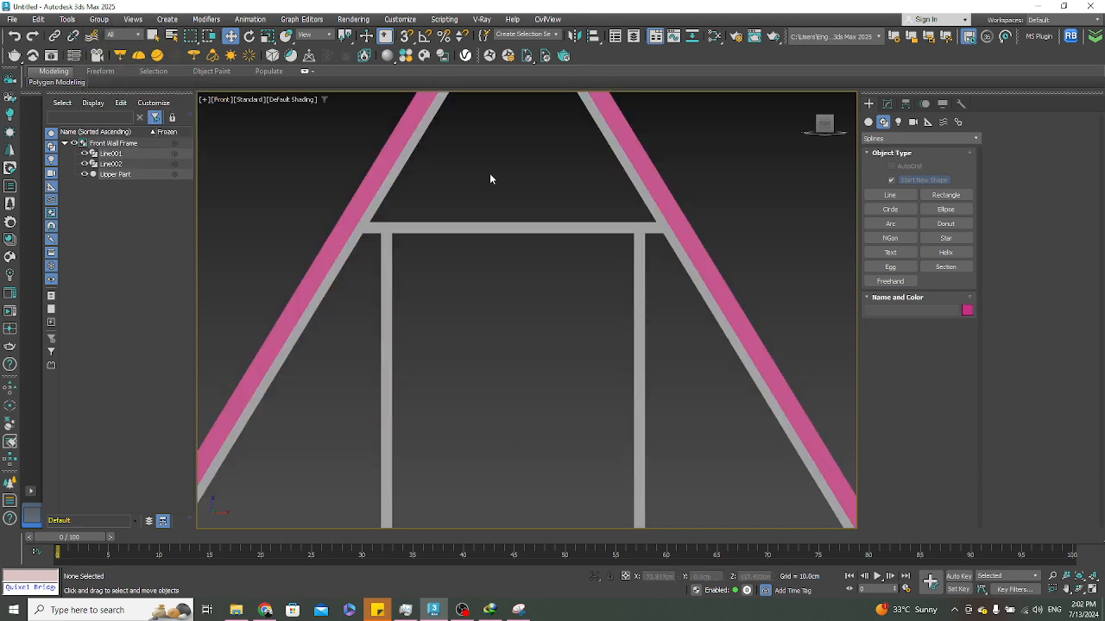
Start a vertex-snapped line at the upper window frame's inner apex and run it to the lower frame's inner left corner
{"action": "left_click", "coordinate": [868, 195]}
{"action": "middle_click_drag", "start_coordinate": [577, 181], "coordinate": [597, 298]}
{"action": "scroll", "coordinate": [536, 137], "scroll_direction": "up", "scroll_amount": 4}
{"action": "middle_click_drag", "start_coordinate": [545, 145], "coordinate": [580, 317]}
{"action": "key", "text": "s"}
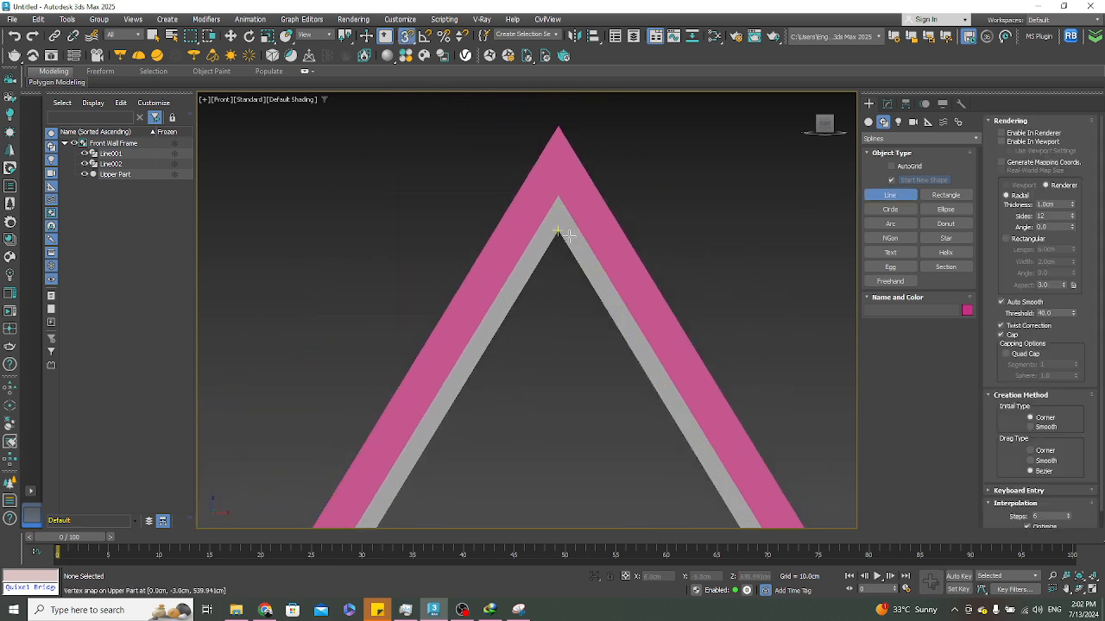
{"action": "left_click", "coordinate": [554, 229]}
{"action": "left_click", "coordinate": [555, 228]}
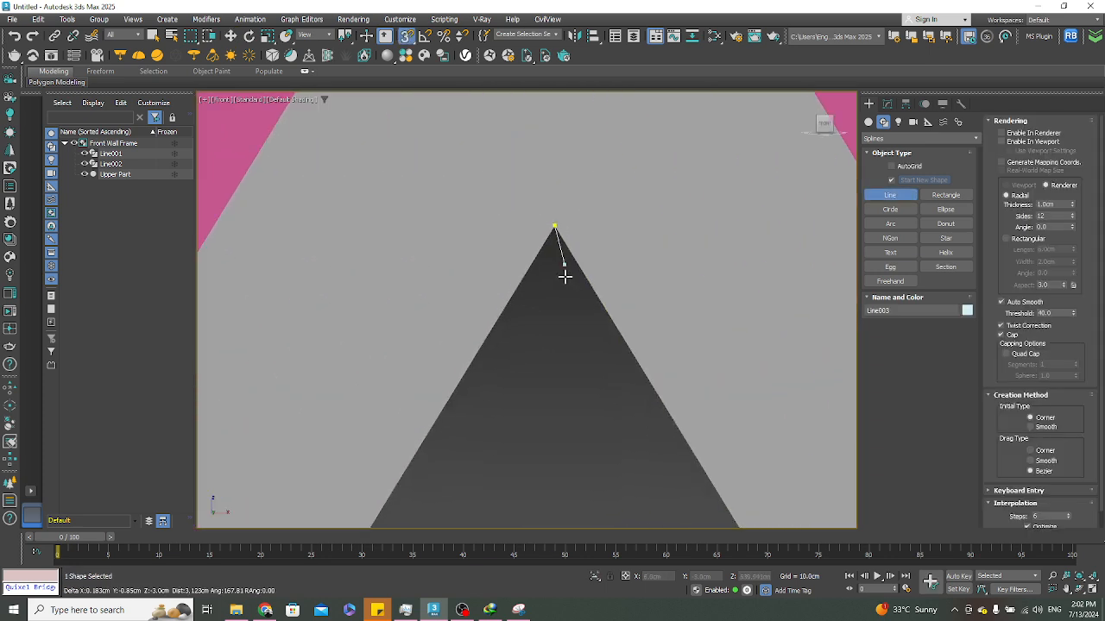
{"action": "scroll", "coordinate": [562, 239], "scroll_direction": "down", "scroll_amount": 6}
{"action": "scroll", "coordinate": [461, 350], "scroll_direction": "up", "scroll_amount": 5}
{"action": "scroll", "coordinate": [440, 350], "scroll_direction": "up", "scroll_amount": 6}
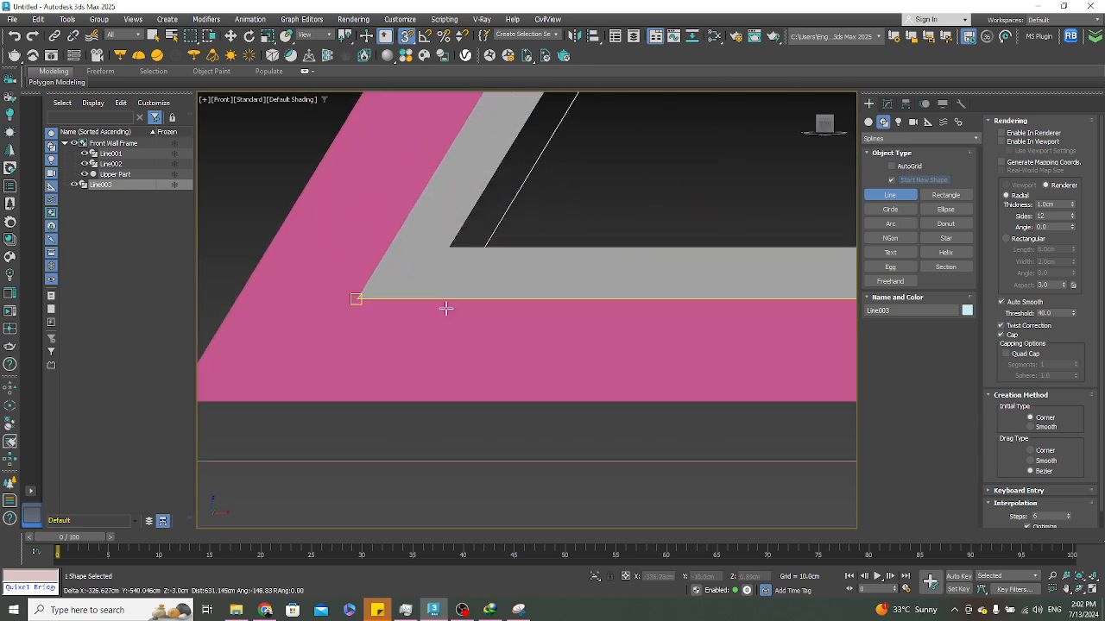
{"action": "left_click", "coordinate": [451, 247]}
Continue the line to the lower frame's inner right corner and close the spline at the apex
{"action": "scroll", "coordinate": [389, 319], "scroll_direction": "down", "scroll_amount": 4}
{"action": "middle_click_drag", "start_coordinate": [647, 304], "coordinate": [397, 348]}
{"action": "left_click", "coordinate": [839, 354]}
{"action": "scroll", "coordinate": [585, 256], "scroll_direction": "down", "scroll_amount": 6}
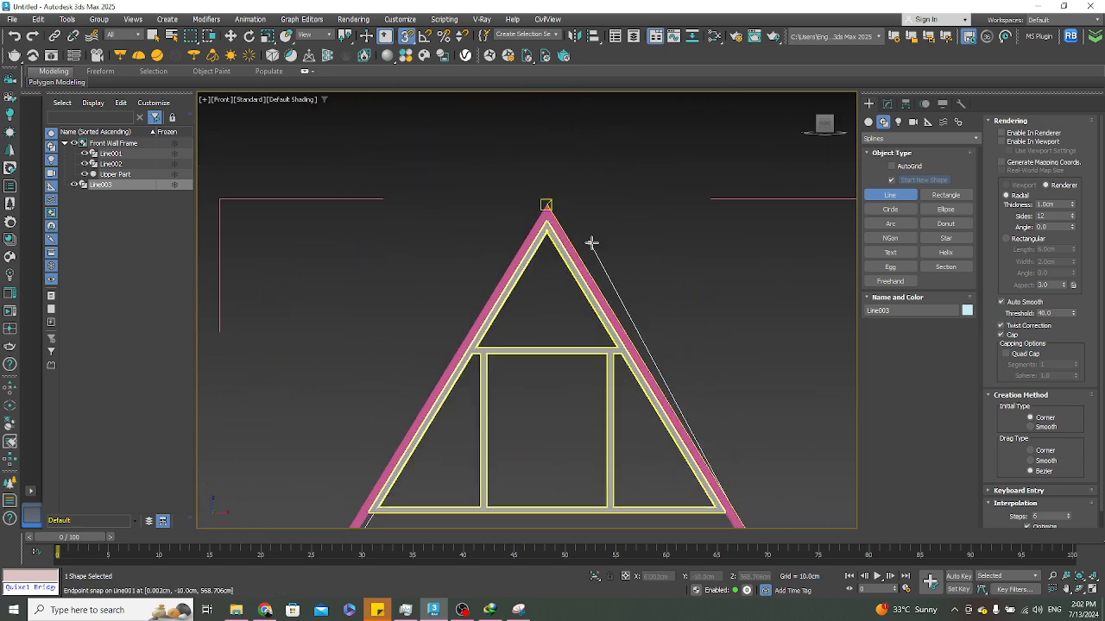
{"action": "scroll", "coordinate": [543, 225], "scroll_direction": "up", "scroll_amount": 8}
{"action": "left_click", "coordinate": [563, 279]}
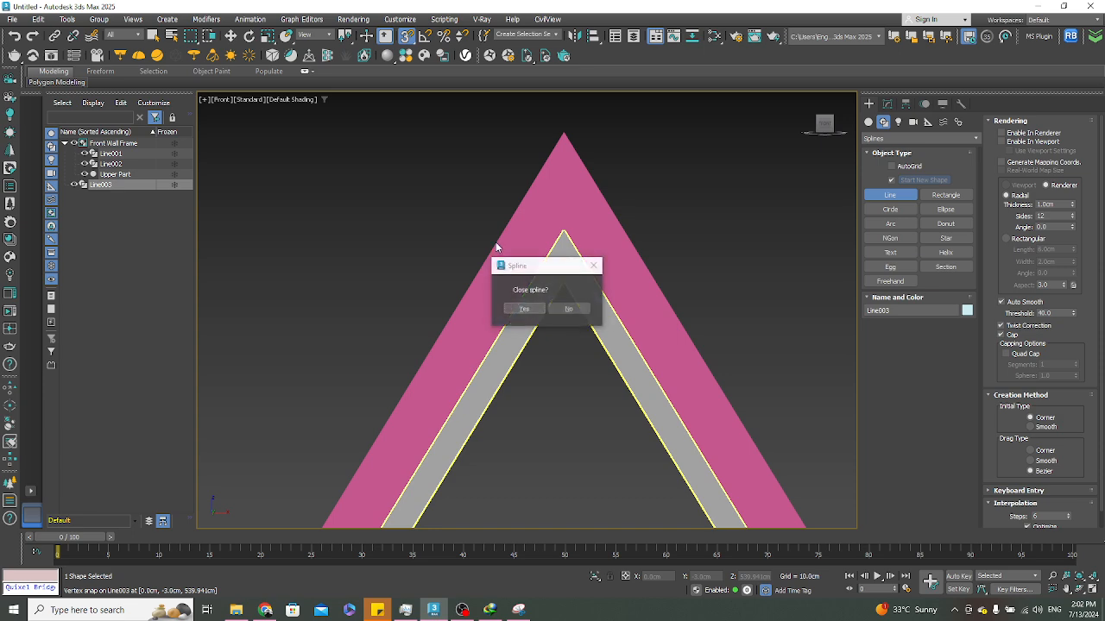
{"action": "left_click", "coordinate": [525, 308]}
{"action": "right_click", "coordinate": [424, 212]}
Turn off snapping, isolate the new triangular spline and check it from the top and at an angle
{"action": "scroll", "coordinate": [532, 222], "scroll_direction": "down", "scroll_amount": 5}
{"action": "middle_click_drag", "start_coordinate": [518, 259], "coordinate": [405, 323], "text": "alt"}
{"action": "key", "text": "s"}
{"action": "left_click", "coordinate": [595, 576]}
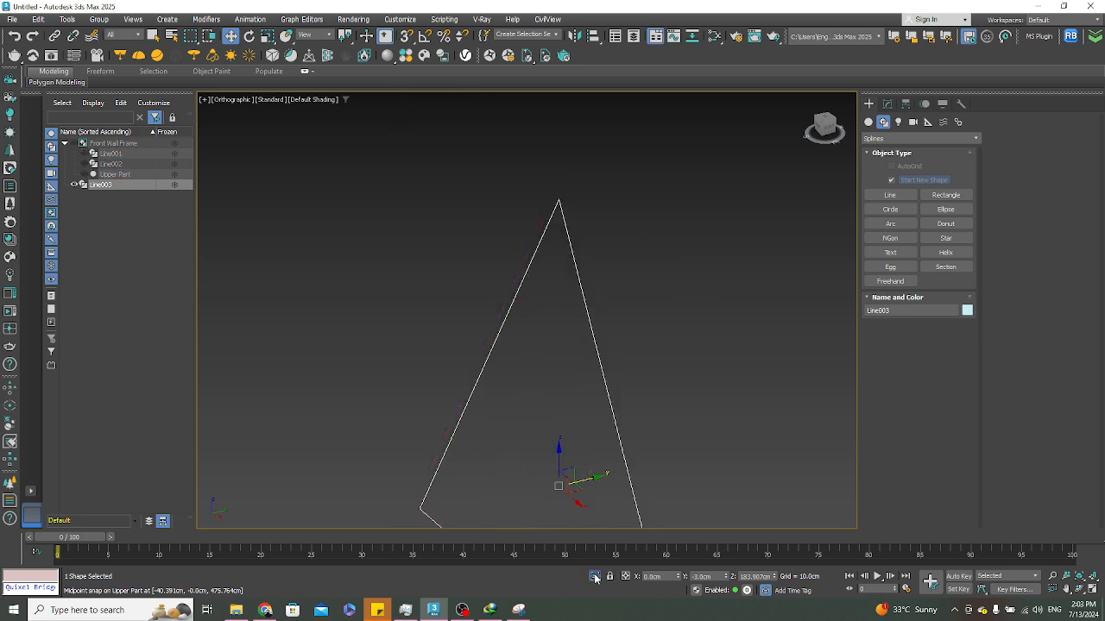
{"action": "middle_click_drag", "start_coordinate": [478, 202], "coordinate": [562, 316], "text": "alt"}
{"action": "key", "text": "t"}
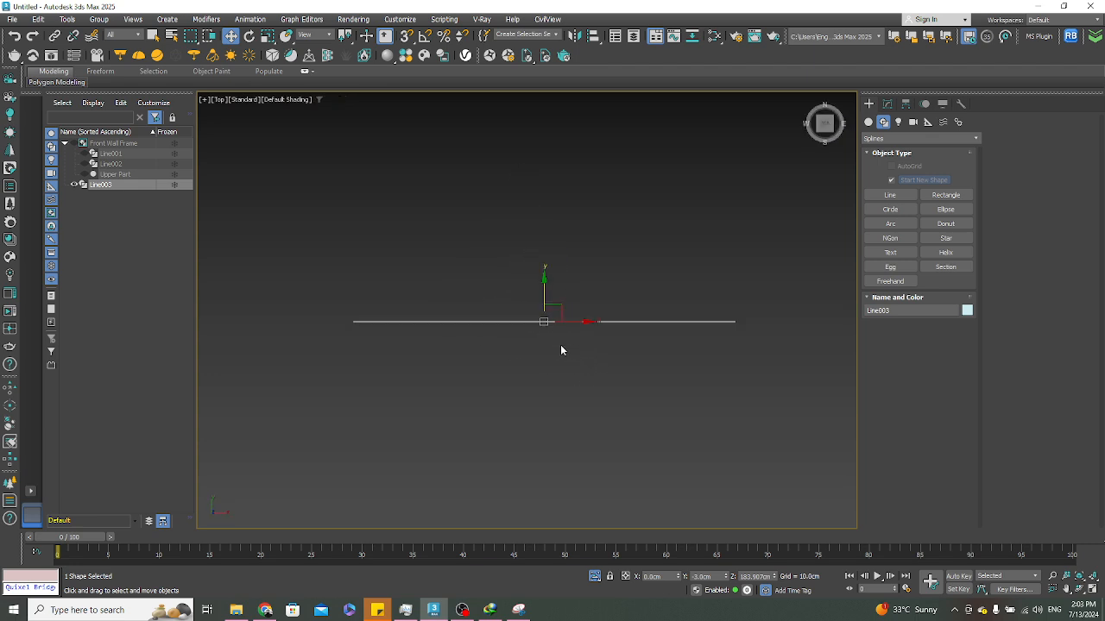
{"action": "scroll", "coordinate": [561, 350], "scroll_direction": "down", "scroll_amount": 2}
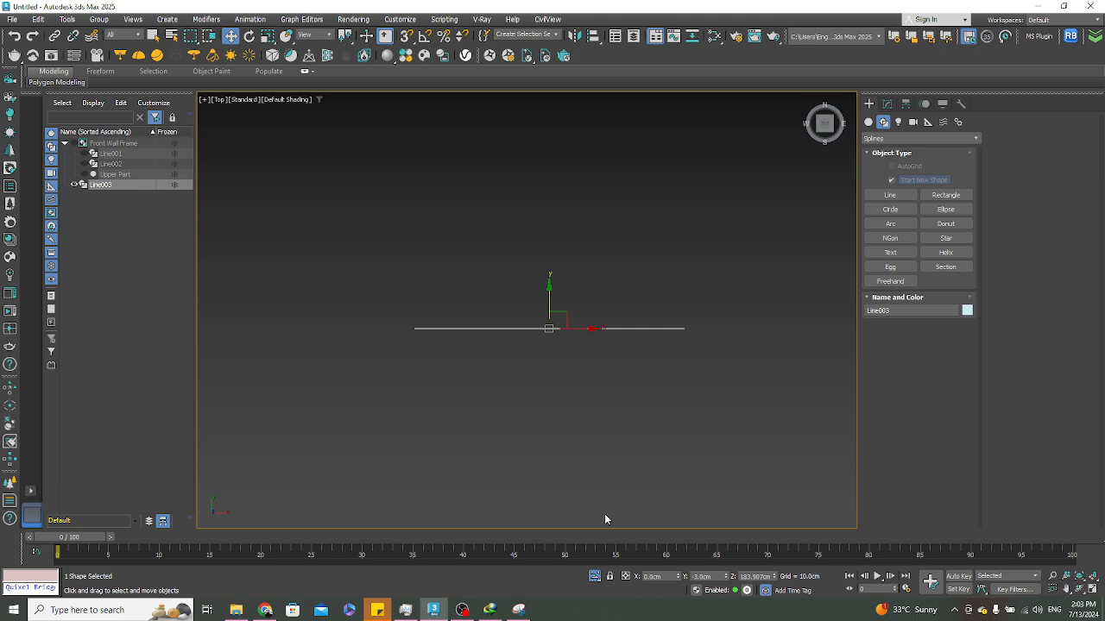
{"action": "middle_click_drag", "start_coordinate": [569, 510], "coordinate": [625, 353], "text": "alt"}
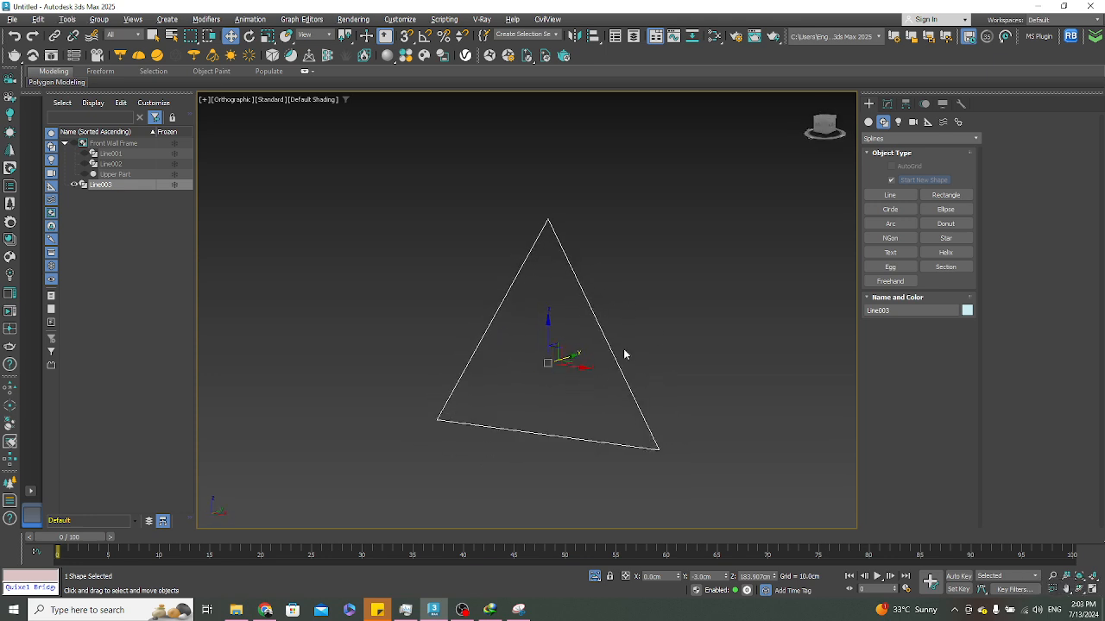
Extrude the triangular spline by 2 cm and end its isolation
{"action": "left_click", "coordinate": [887, 104]}
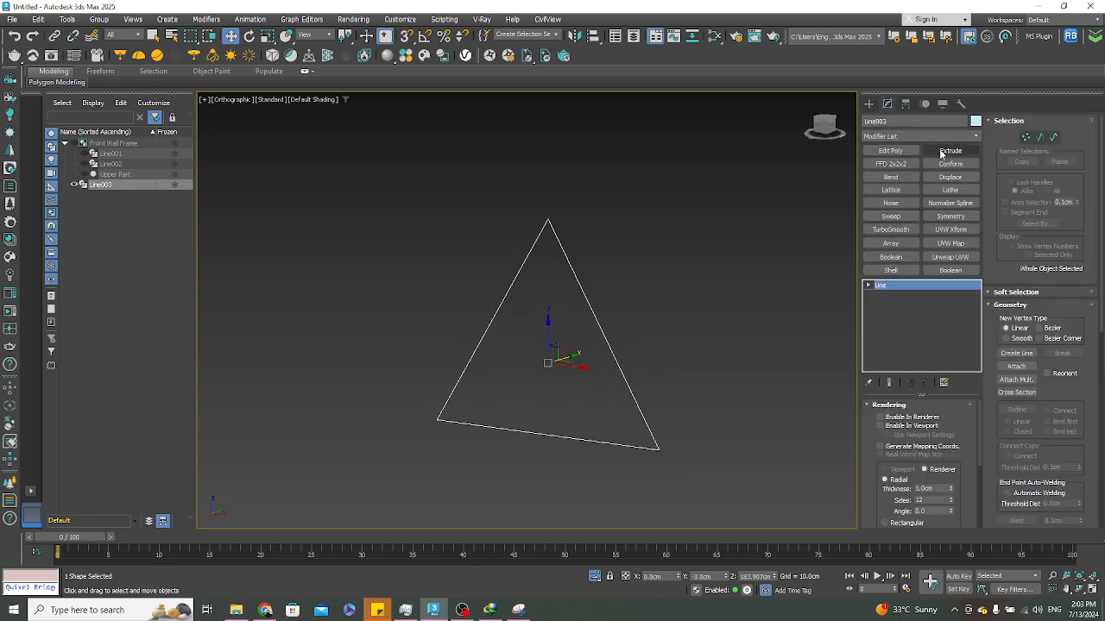
{"action": "left_click", "coordinate": [941, 153]}
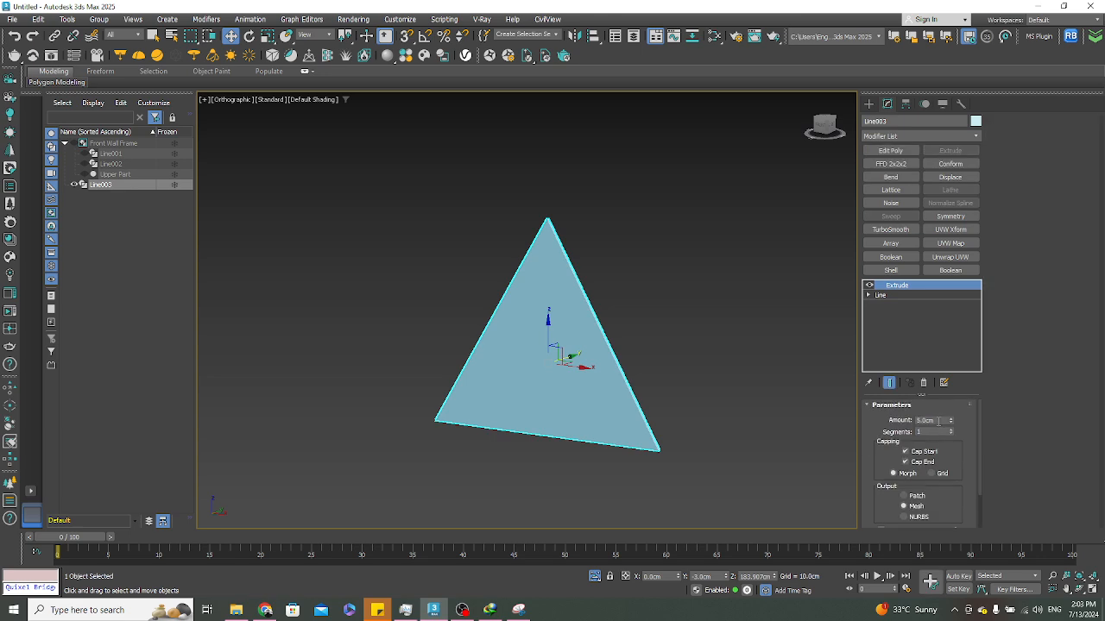
{"action": "double_click", "coordinate": [938, 421]}
{"action": "type", "text": "2"}
{"action": "key", "text": "Return"}
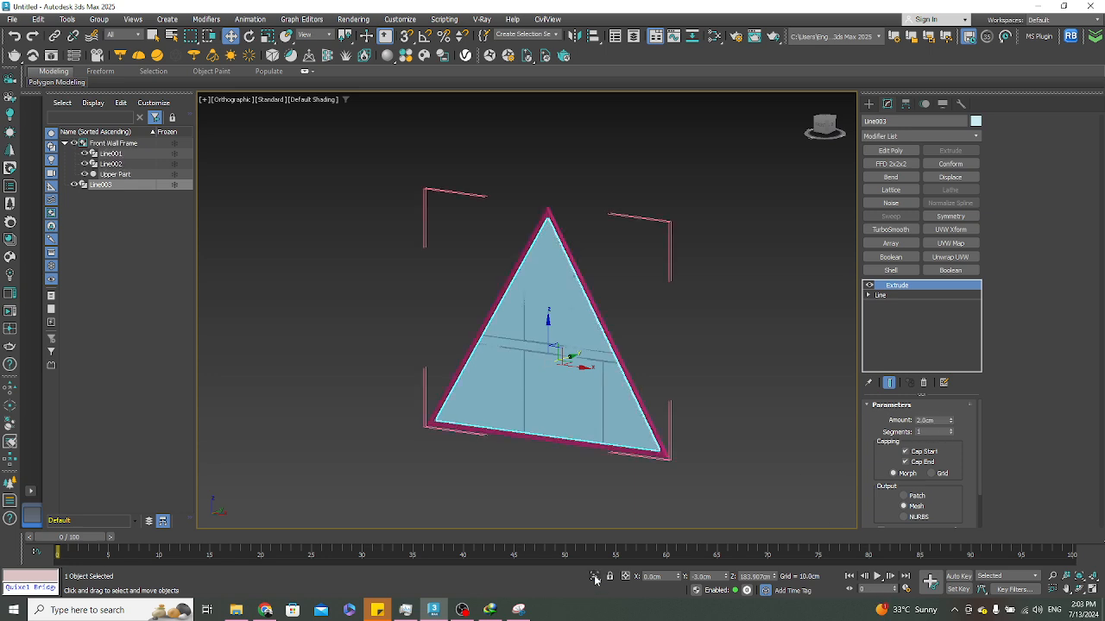
Centre the extruded panel within the window frames' depth at Y -1.5 cm in the wireframe top view, and restore shading
{"action": "key", "text": "t"}
{"action": "key", "text": "F3"}
{"action": "scroll", "coordinate": [278, 357], "scroll_direction": "up", "scroll_amount": 15}
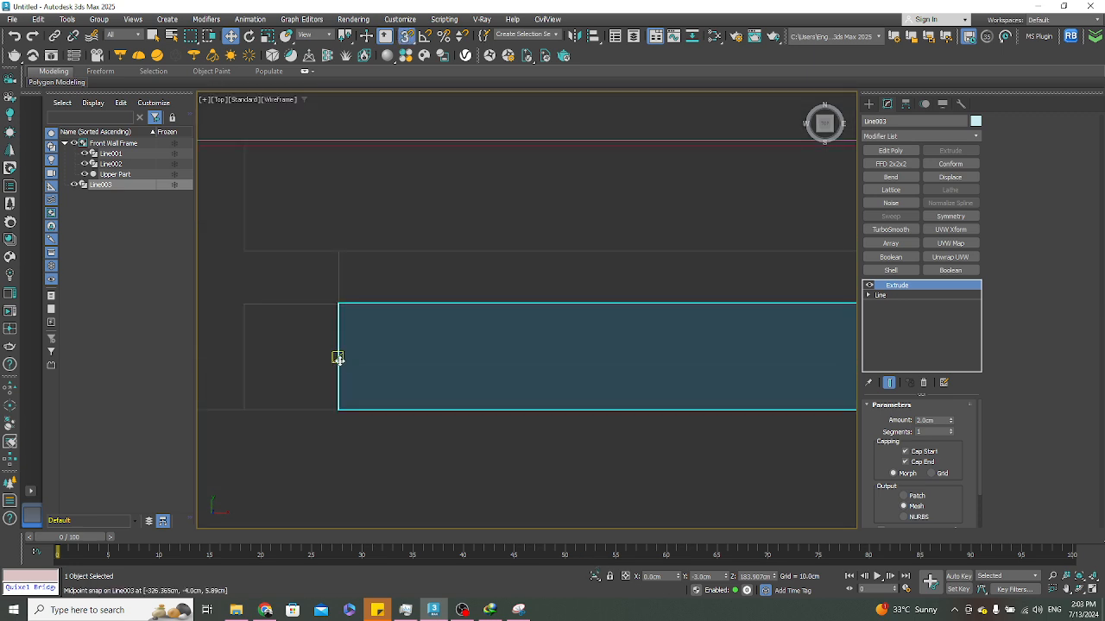
{"action": "scroll", "coordinate": [345, 305], "scroll_direction": "down", "scroll_amount": 5}
{"action": "scroll", "coordinate": [394, 367], "scroll_direction": "down", "scroll_amount": 10}
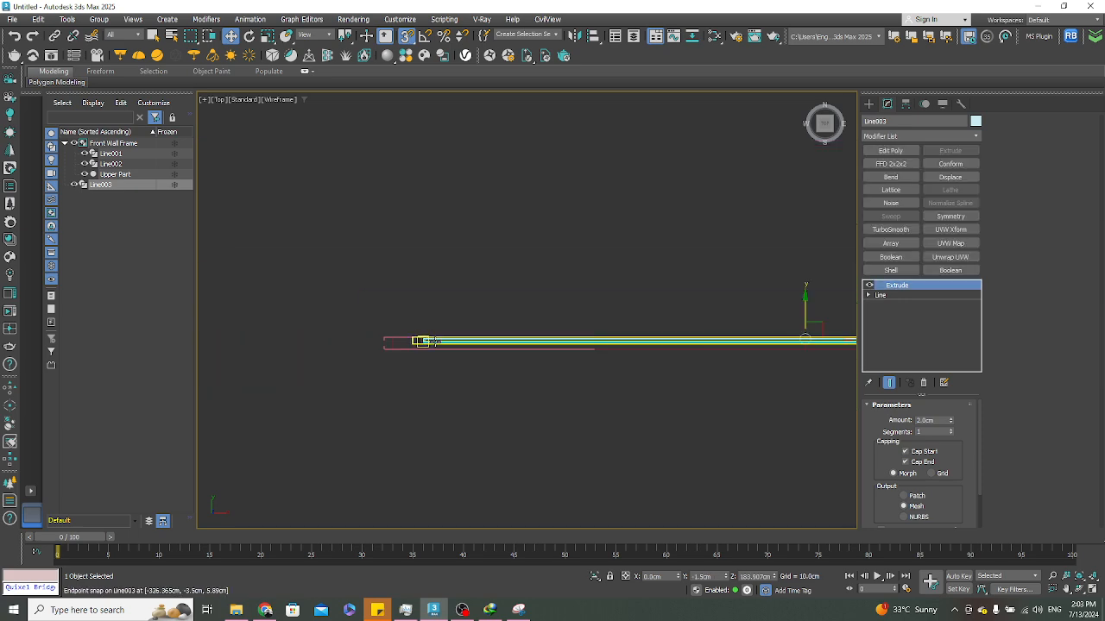
{"action": "mouse_move", "coordinate": [423, 348]}
{"action": "middle_mouse_down", "text": "alt"}
{"action": "mouse_move", "coordinate": [456, 338]}
{"action": "mouse_move", "coordinate": [416, 325]}
{"action": "middle_mouse_up", "text": "alt"}
{"action": "key", "text": "F3"}
{"action": "scroll", "coordinate": [496, 296], "scroll_direction": "down", "scroll_amount": 10}
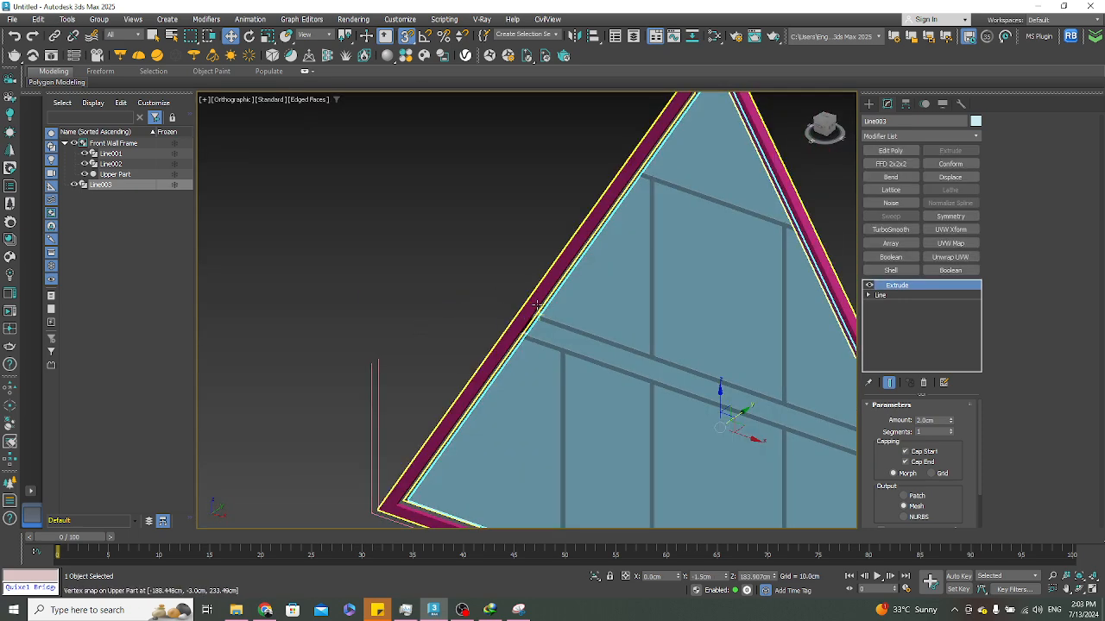
Deselect the panel and return to the spline creation tools
{"action": "key", "text": "F4"}
{"action": "left_click", "coordinate": [729, 212]}
{"action": "left_click", "coordinate": [868, 104]}
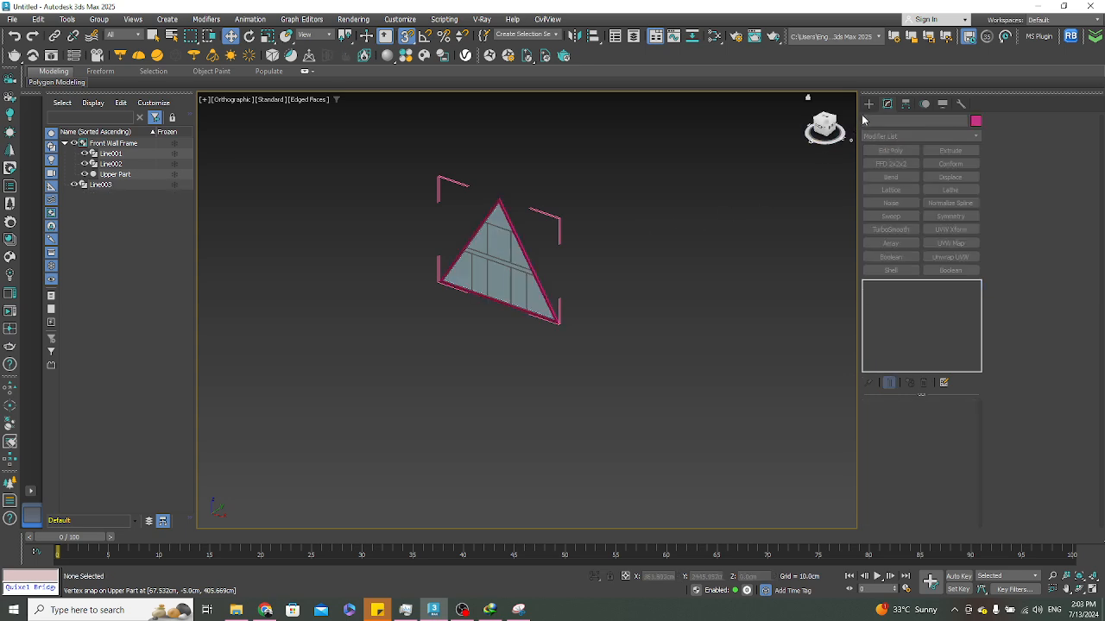
{"action": "left_click", "coordinate": [881, 122]}
{"action": "scroll", "coordinate": [457, 242], "scroll_direction": "up", "scroll_amount": 4}
Close the open Front Wall Frame group and clear the selection
{"action": "left_click", "coordinate": [549, 254]}
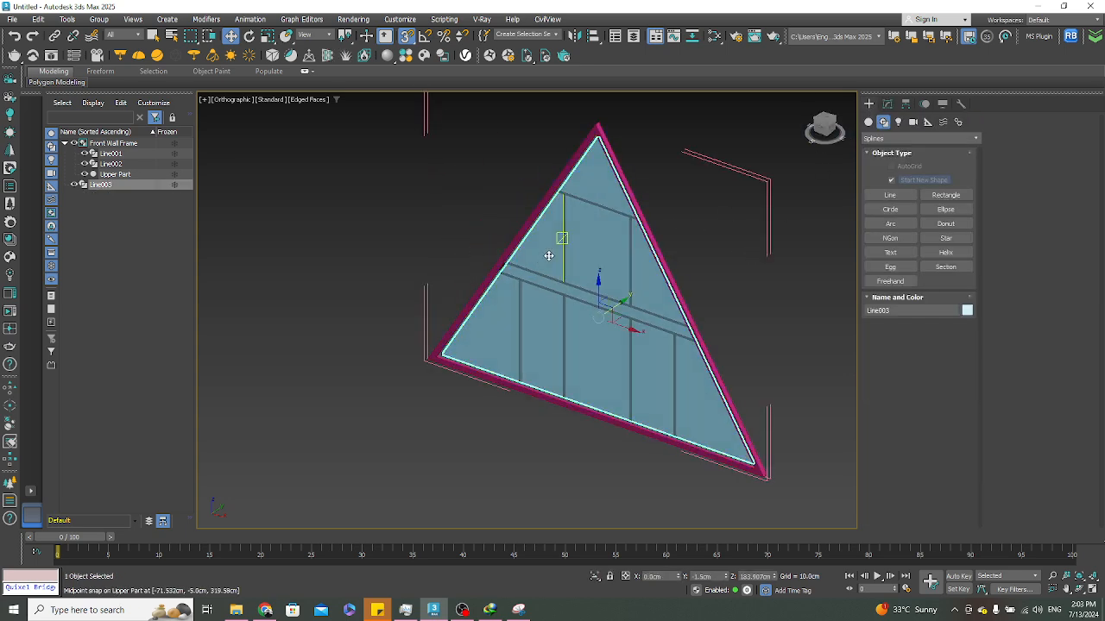
{"action": "middle_click_drag", "start_coordinate": [547, 257], "coordinate": [500, 274]}
{"action": "key", "text": "alt+c"}
{"action": "key", "text": "Escape"}
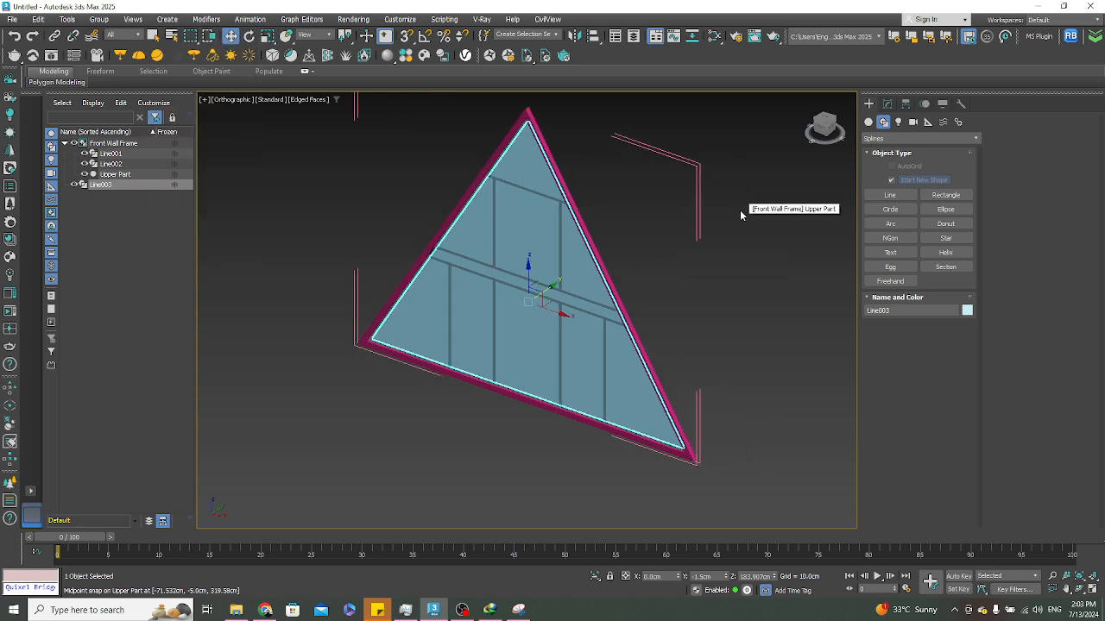
{"action": "left_click", "coordinate": [695, 191]}
{"action": "left_click", "coordinate": [734, 283]}
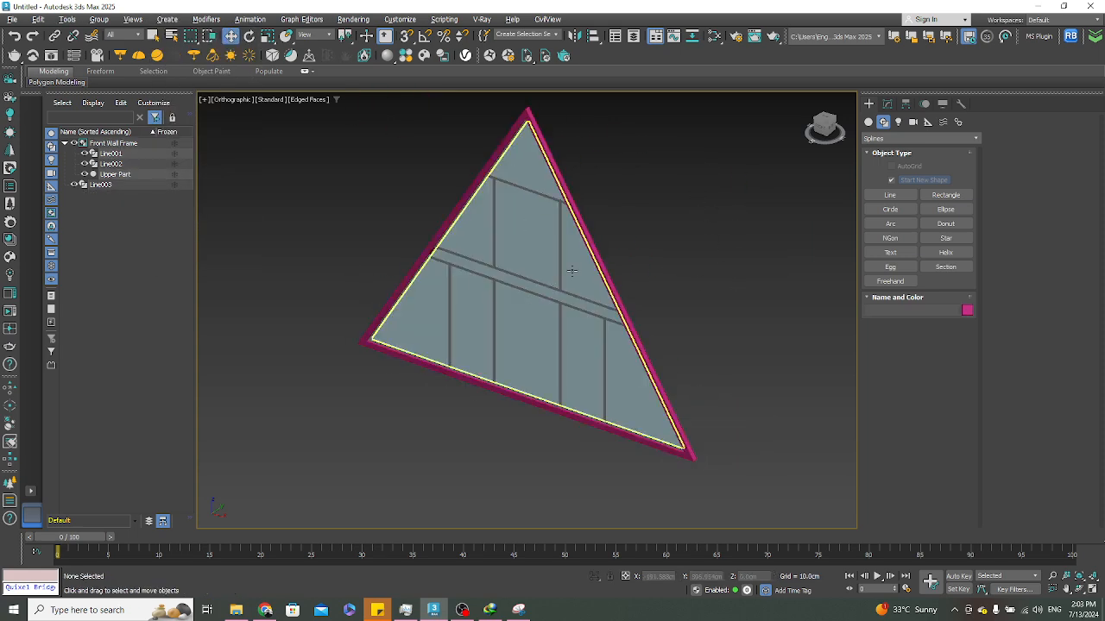
Attach the extruded triangular panel to the Front Wall Frame group
{"action": "left_click", "coordinate": [573, 273]}
{"action": "key", "text": "s"}
{"action": "scroll", "coordinate": [583, 264], "scroll_direction": "down", "scroll_amount": 4}
{"action": "middle_click_drag", "start_coordinate": [584, 263], "coordinate": [530, 265], "text": "alt"}
{"action": "scroll", "coordinate": [559, 263], "scroll_direction": "up", "scroll_amount": 5}
{"action": "scroll", "coordinate": [518, 317], "scroll_direction": "down", "scroll_amount": 3}
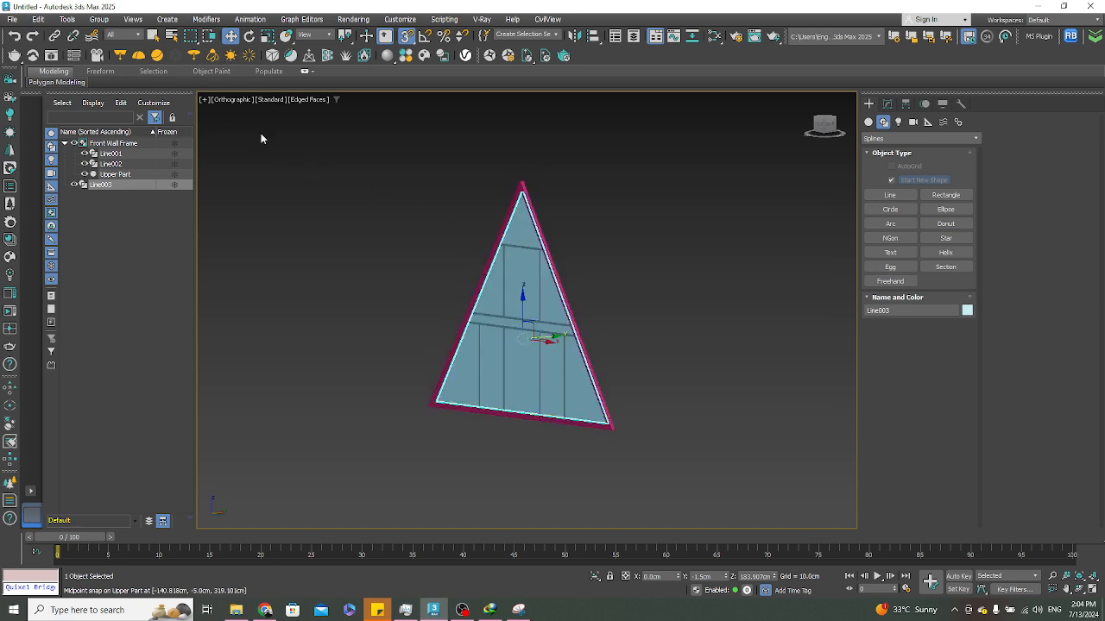
{"action": "left_click", "coordinate": [99, 19]}
{"action": "left_click", "coordinate": [115, 111]}
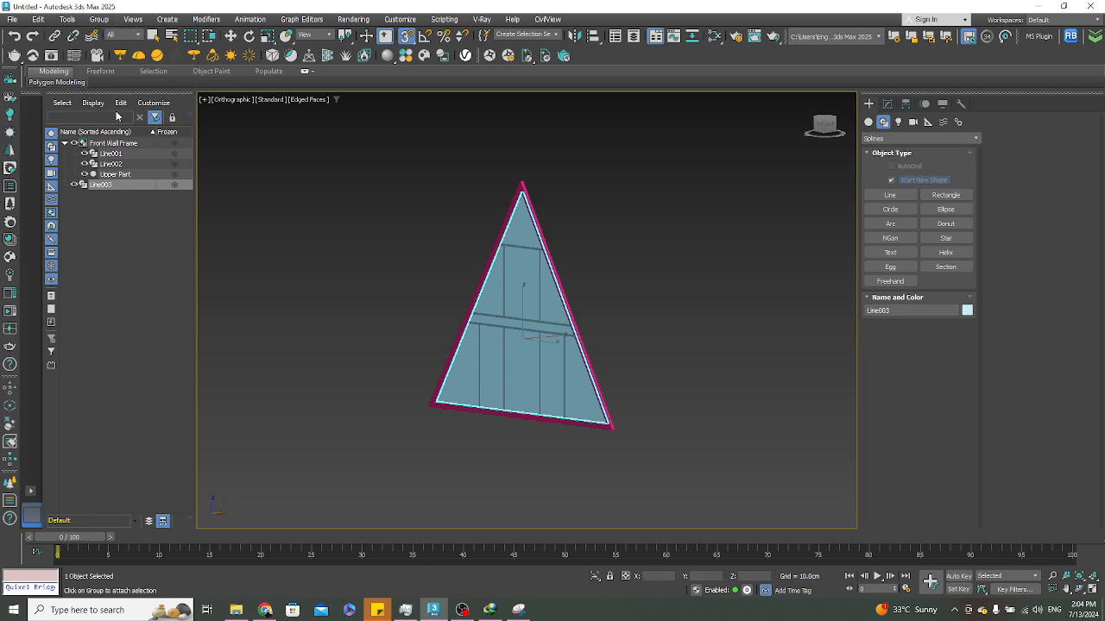
{"action": "left_click", "coordinate": [529, 198]}
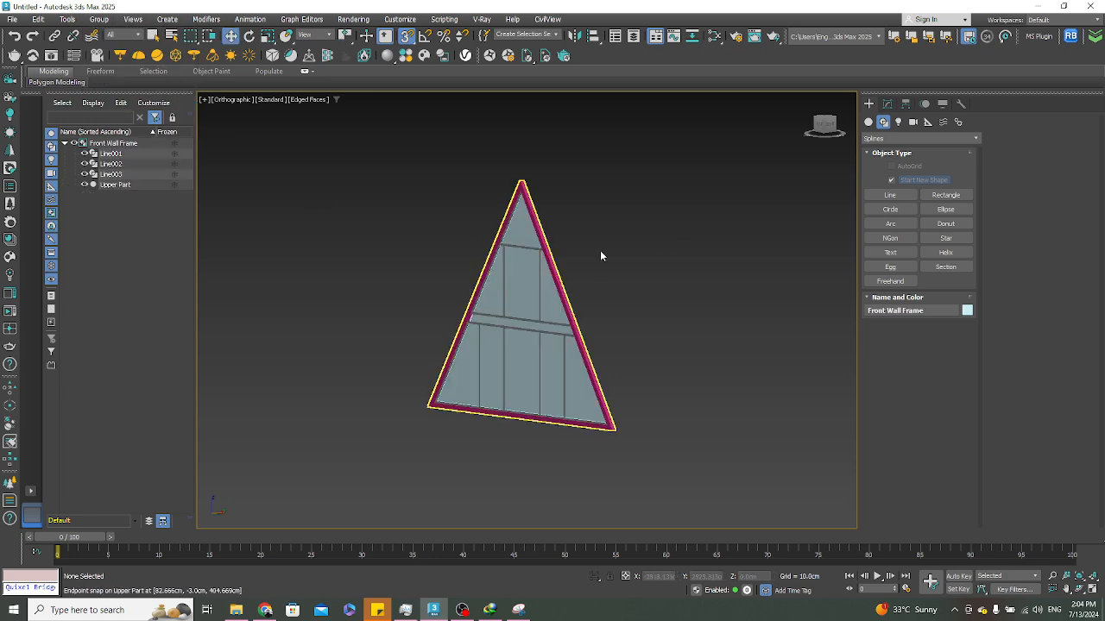
Select the Front Wall Frame group and view it from the top
{"action": "left_click", "coordinate": [559, 294]}
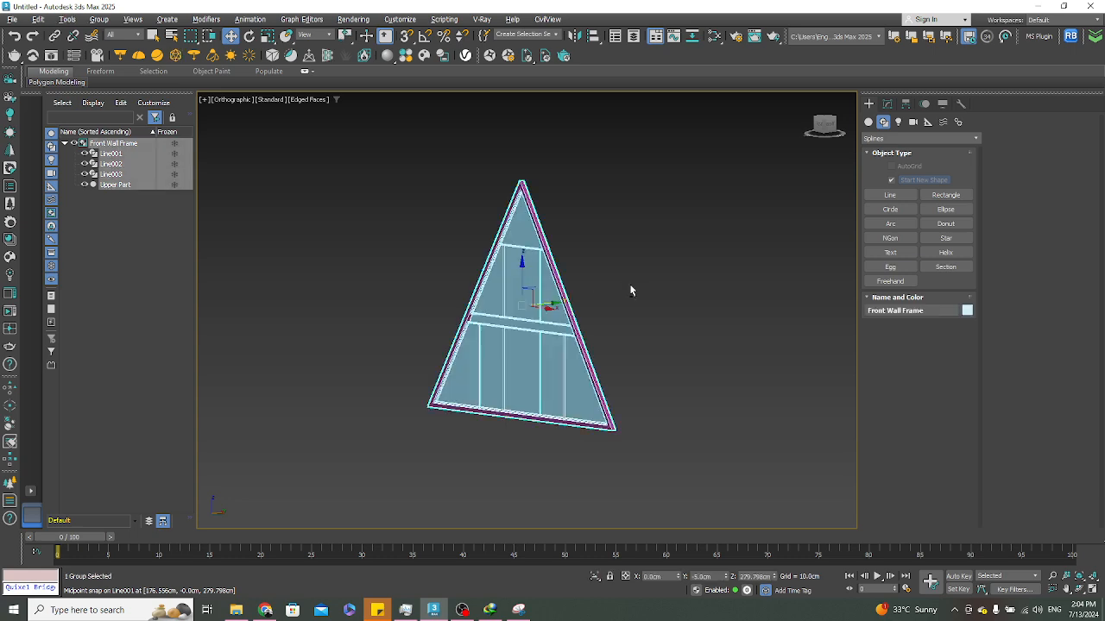
{"action": "middle_click_drag", "start_coordinate": [631, 291], "coordinate": [689, 326], "text": "alt"}
{"action": "key", "text": "t"}
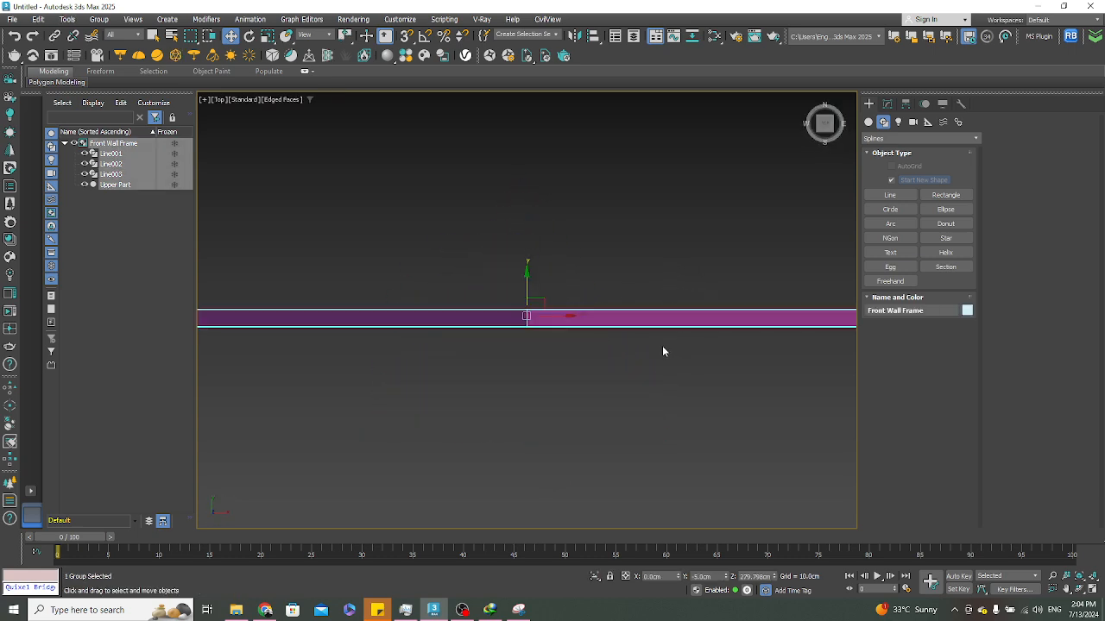
{"action": "key", "text": "shift+z"}
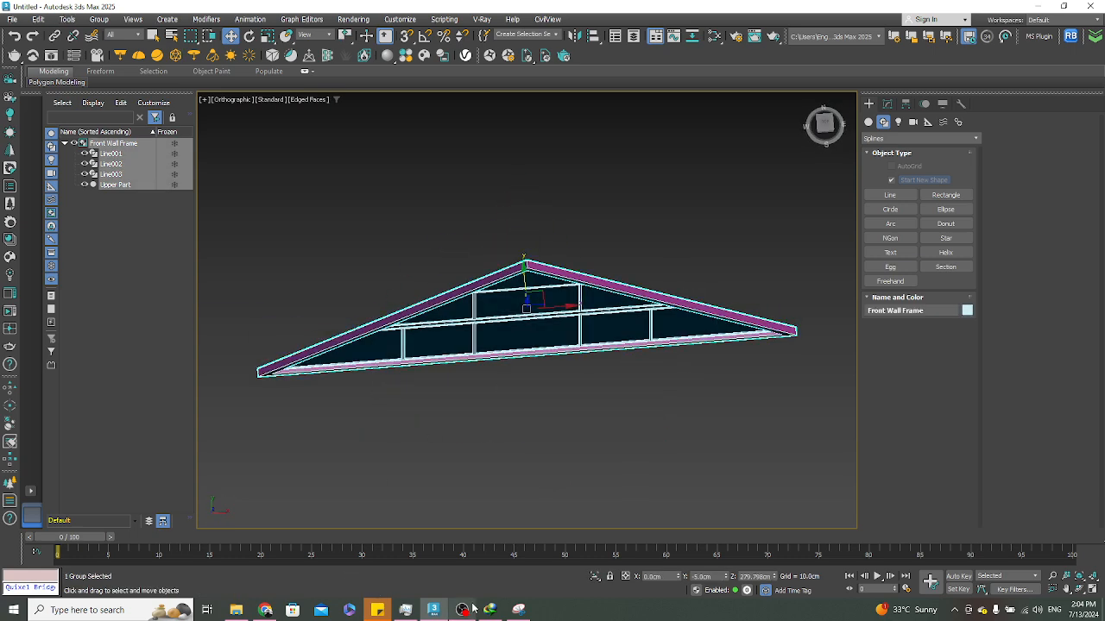
Check the cabin reference photo, return to 3ds Max and clone the Front Wall Frame group in place as a copy
{"action": "left_click", "coordinate": [264, 610]}
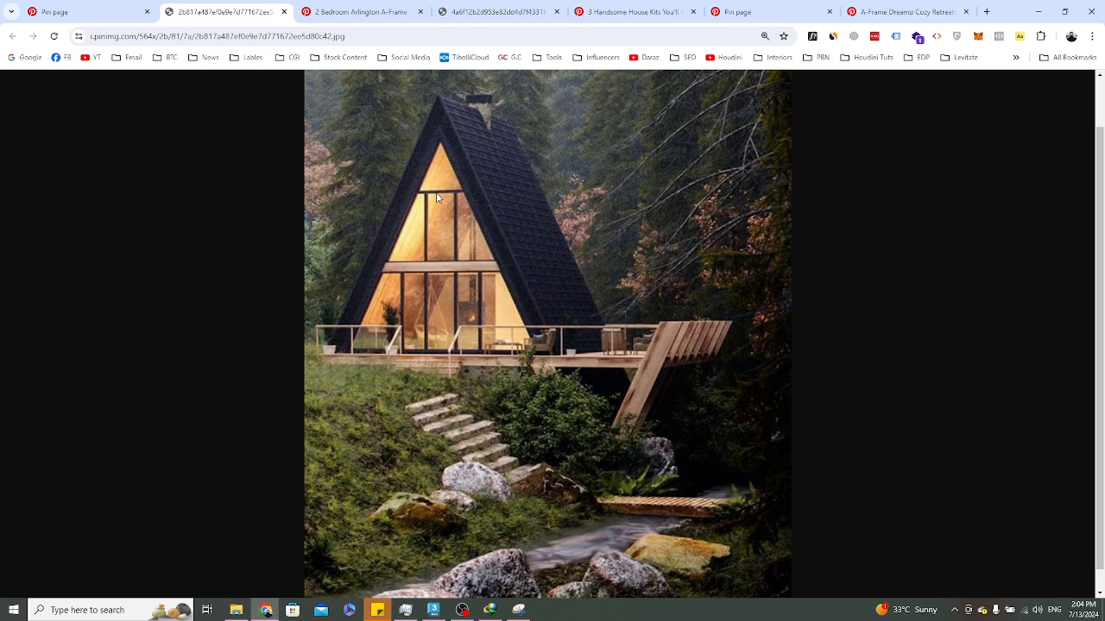
{"action": "left_click", "coordinate": [1039, 15]}
{"action": "key", "text": "t"}
{"action": "key", "text": "z"}
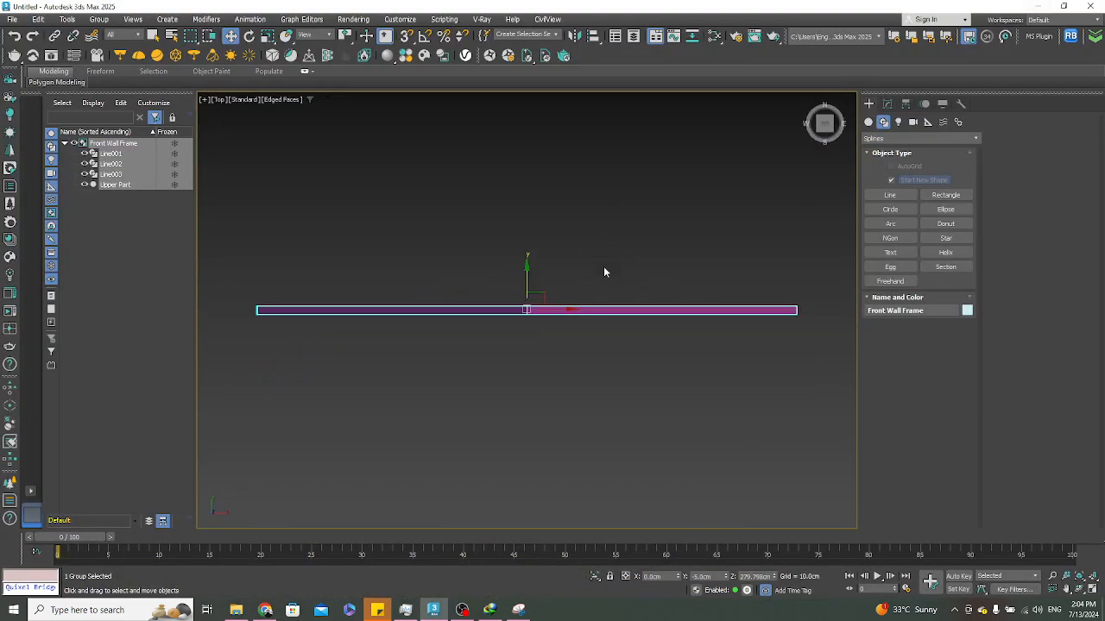
{"action": "scroll", "coordinate": [596, 298], "scroll_direction": "down", "scroll_amount": 4}
{"action": "middle_click_drag", "start_coordinate": [589, 323], "coordinate": [583, 414]}
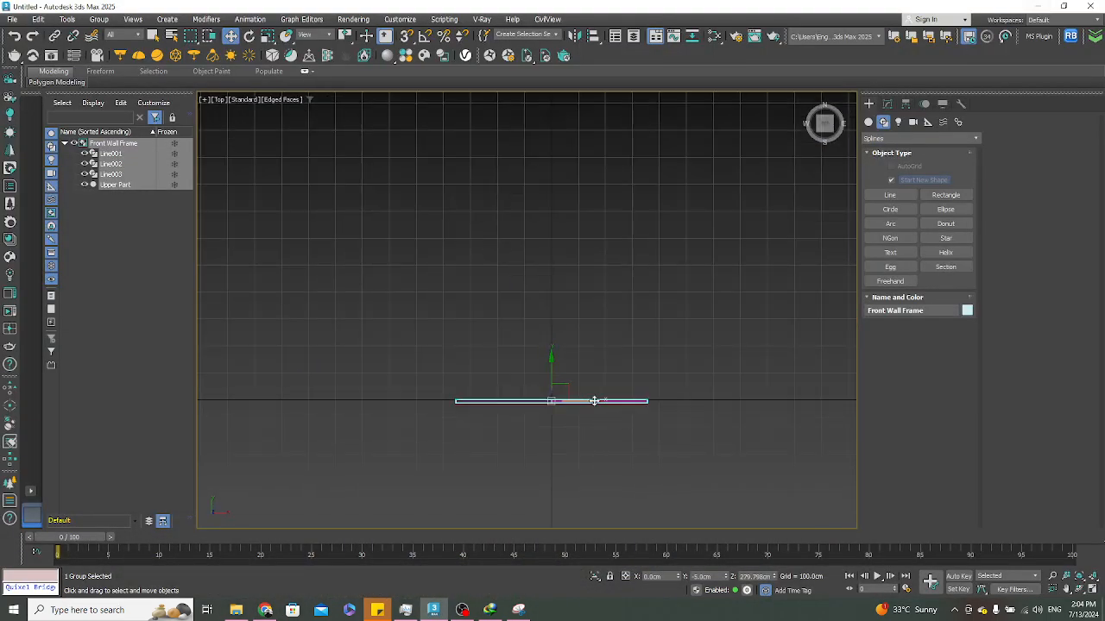
{"action": "right_click", "coordinate": [587, 403]}
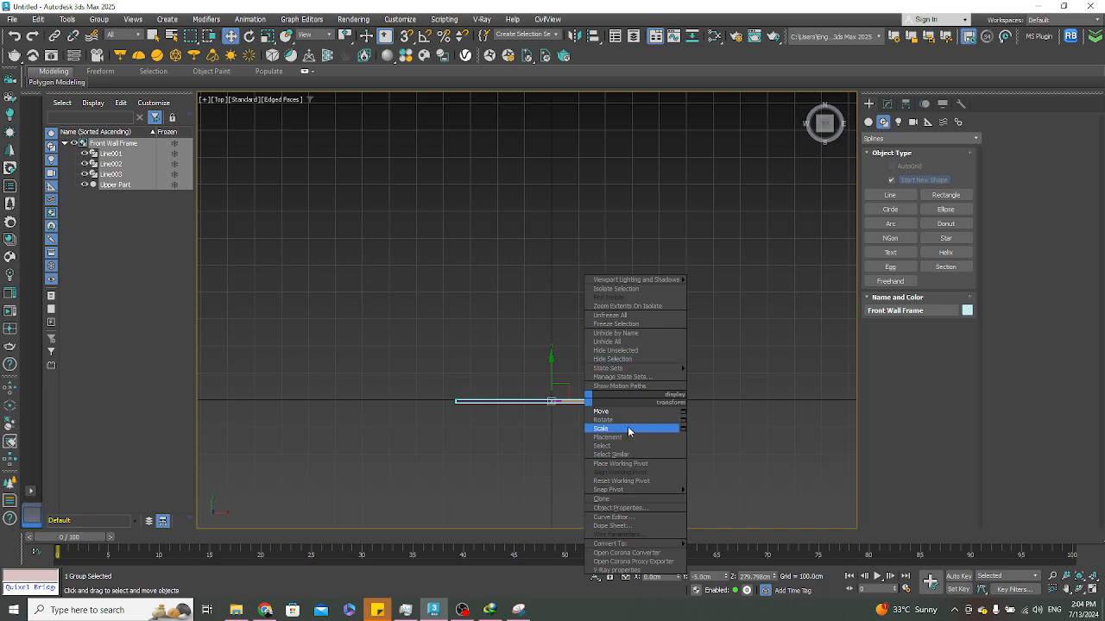
{"action": "left_click", "coordinate": [631, 501]}
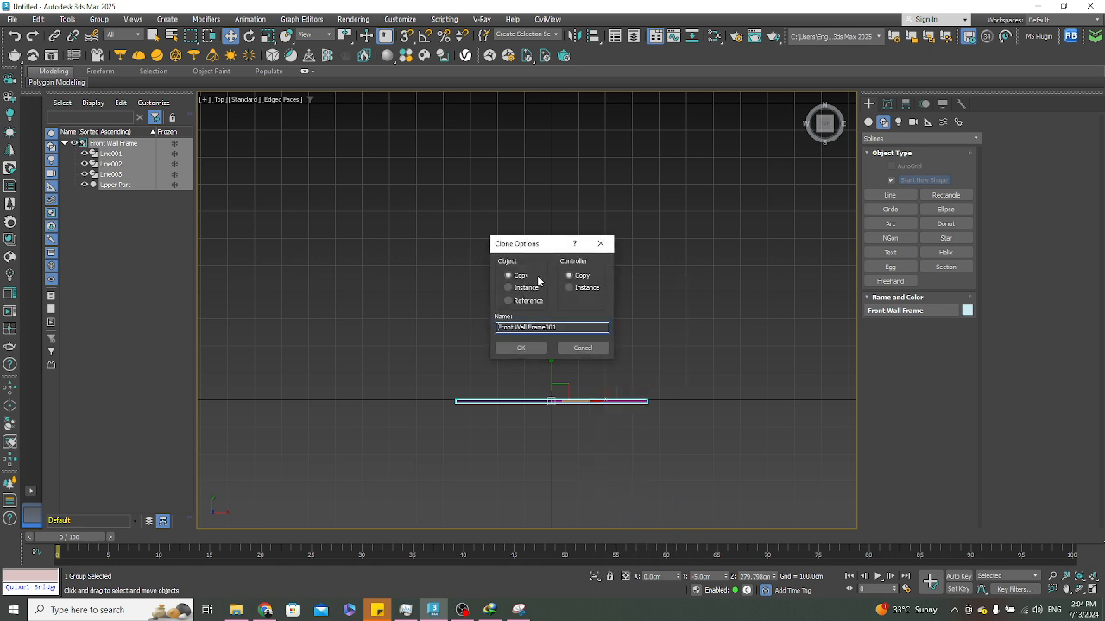
{"action": "left_click", "coordinate": [522, 347]}
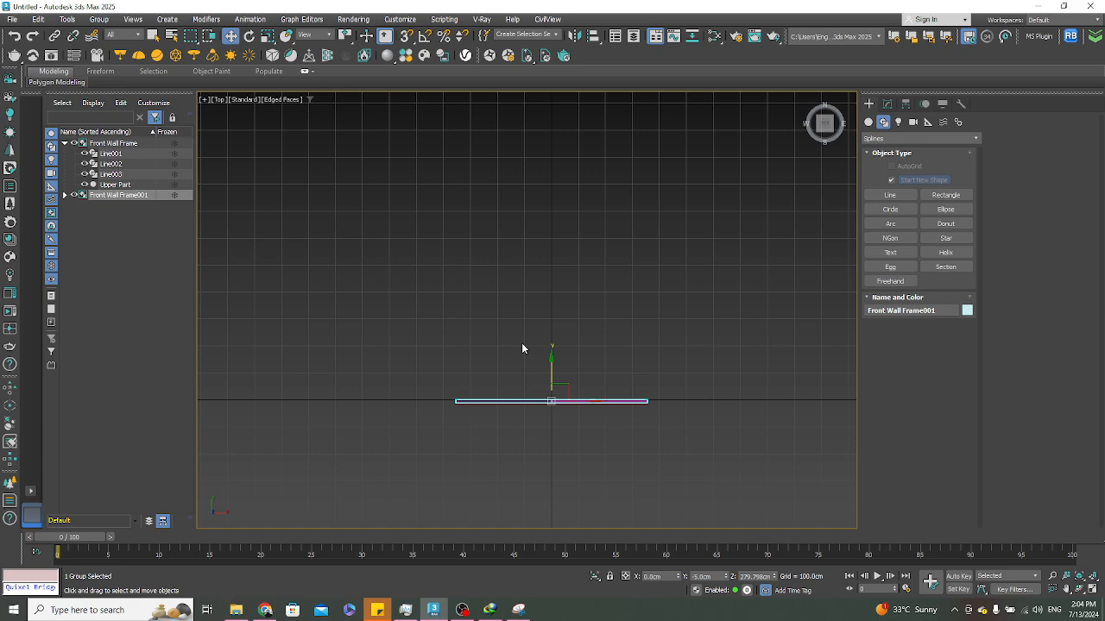
{"action": "middle_click_drag", "start_coordinate": [596, 335], "coordinate": [641, 341], "text": "alt"}
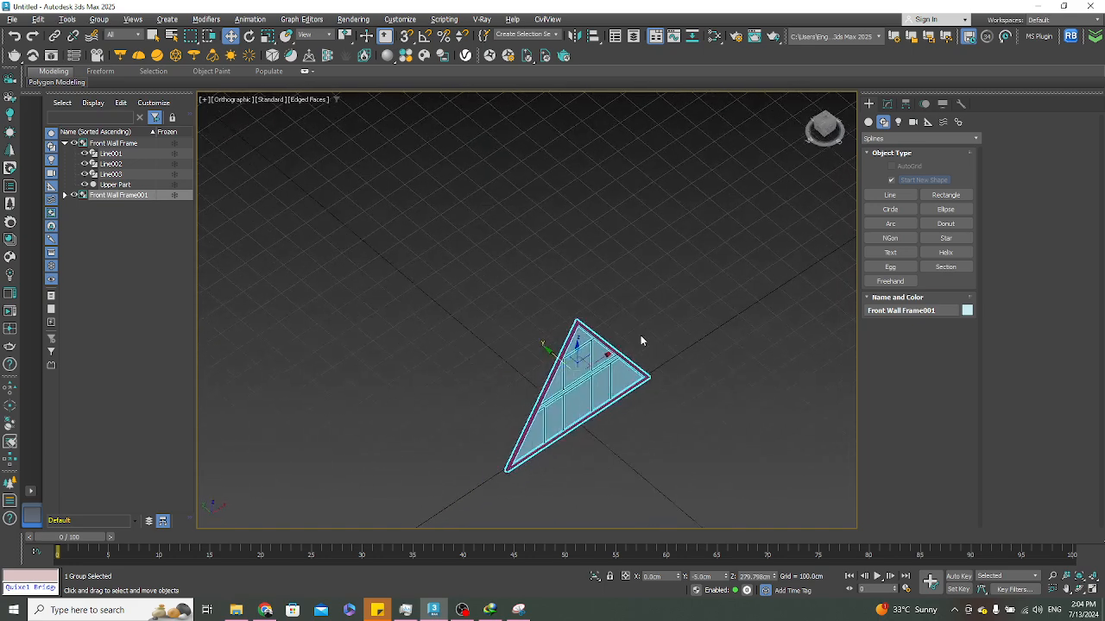
{"action": "scroll", "coordinate": [536, 356], "scroll_direction": "up", "scroll_amount": 3}
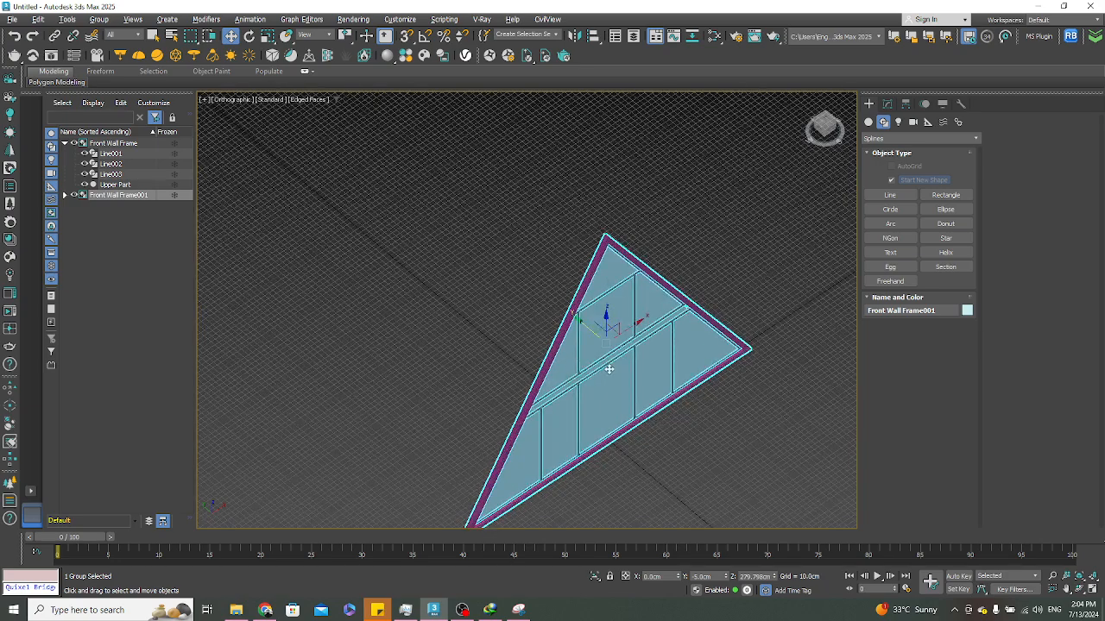
{"action": "left_click_drag", "start_coordinate": [589, 331], "coordinate": [504, 281], "text": "shift"}
{"action": "middle_click_drag", "start_coordinate": [517, 288], "coordinate": [564, 340], "text": "alt"}
{"action": "key", "text": "t"}
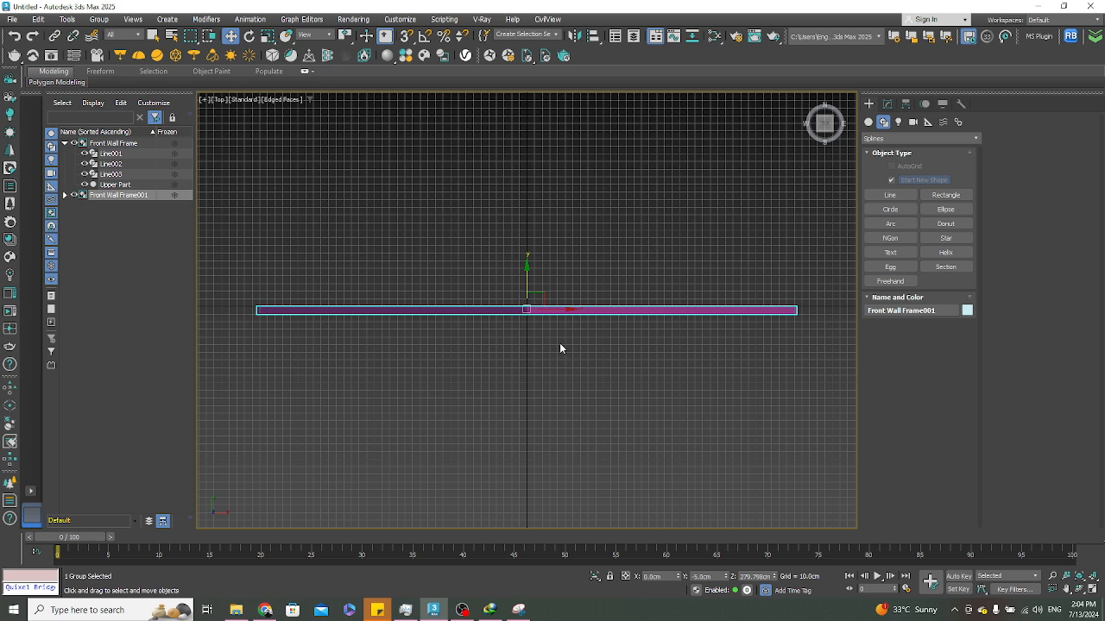
Offset the cloned Front Wall Frame group 40 feet along the Y axis, then deselect it and view both frames
{"action": "right_click", "coordinate": [615, 311]}
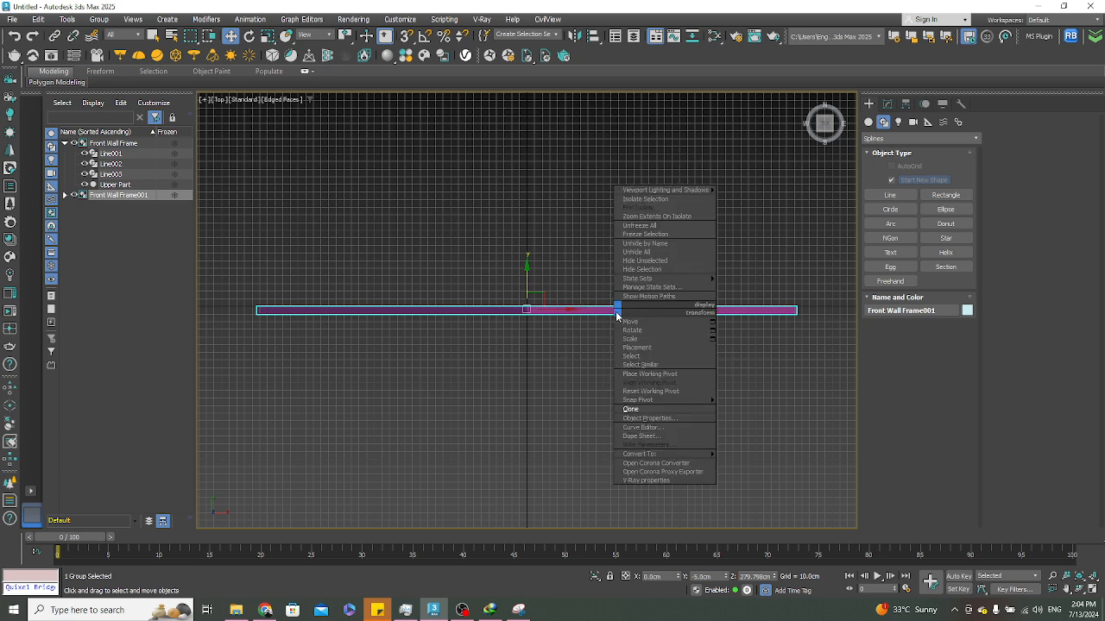
{"action": "left_click", "coordinate": [712, 322]}
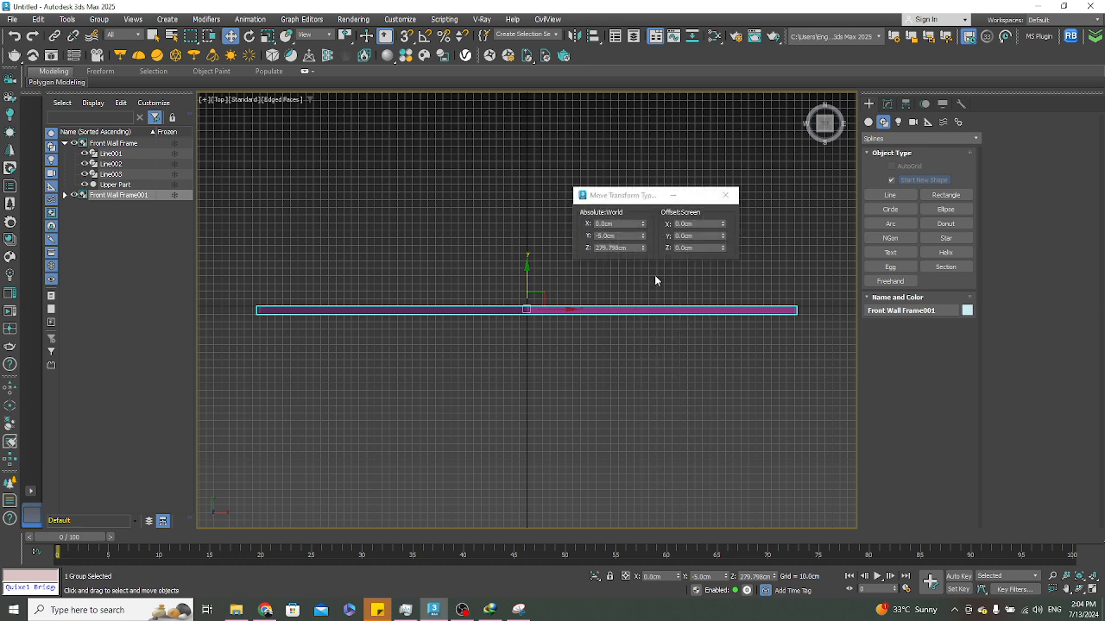
{"action": "double_click", "coordinate": [702, 236]}
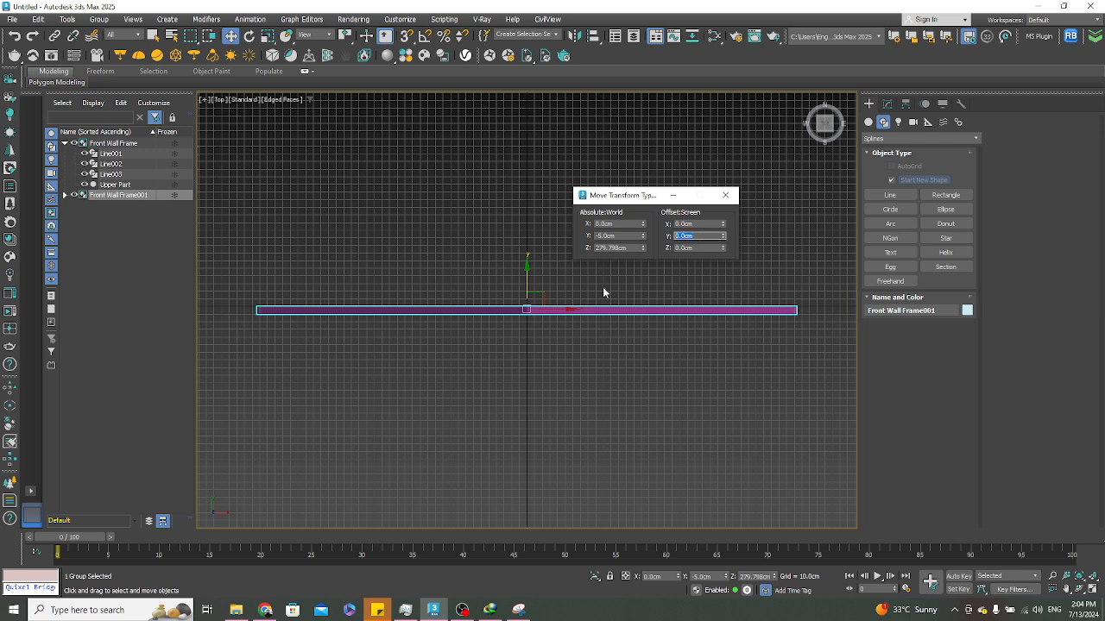
{"action": "type", "text": "40"}
{"action": "key", "text": "Return"}
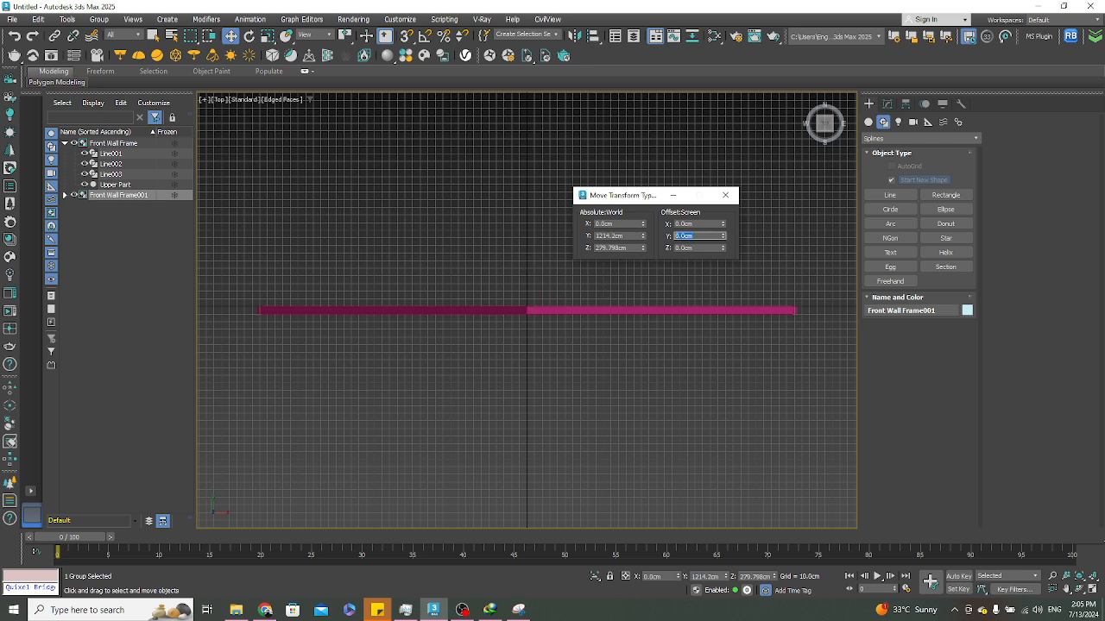
{"action": "left_click", "coordinate": [725, 195]}
{"action": "scroll", "coordinate": [541, 331], "scroll_direction": "down", "scroll_amount": 3}
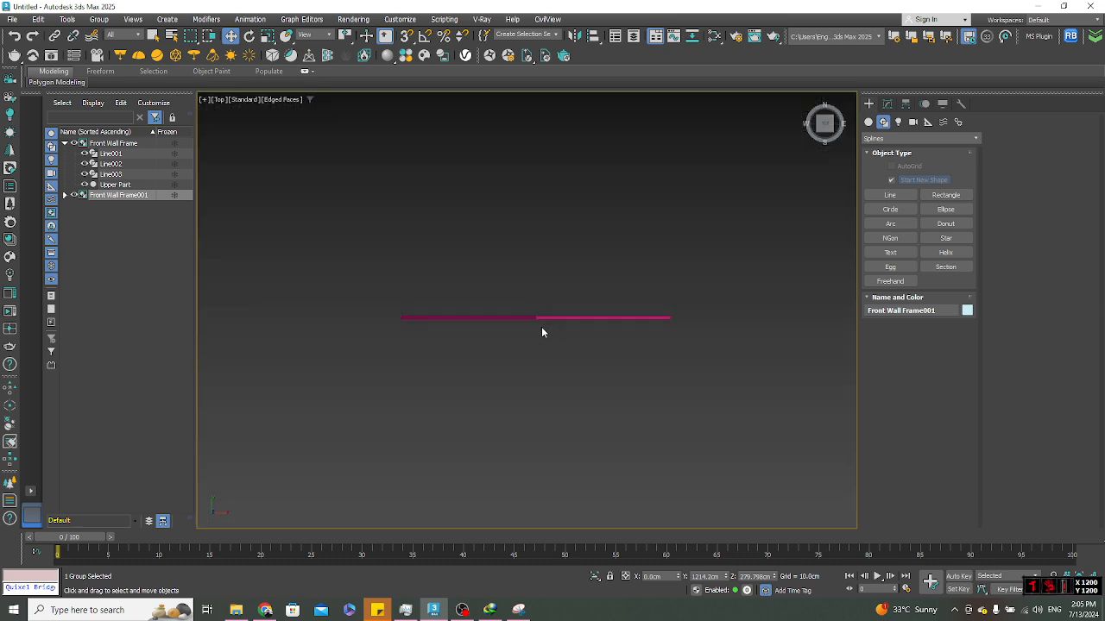
{"action": "middle_click_drag", "start_coordinate": [542, 332], "coordinate": [584, 394], "text": "alt"}
{"action": "left_click", "coordinate": [585, 399]}
{"action": "mouse_move", "coordinate": [656, 383]}
{"action": "middle_mouse_down", "text": "alt"}
{"action": "mouse_move", "coordinate": [636, 412]}
{"action": "mouse_move", "coordinate": [722, 339]}
{"action": "mouse_move", "coordinate": [750, 342]}
{"action": "mouse_move", "coordinate": [717, 374]}
{"action": "mouse_move", "coordinate": [624, 360]}
{"action": "mouse_move", "coordinate": [647, 363]}
{"action": "middle_mouse_up", "text": "alt"}
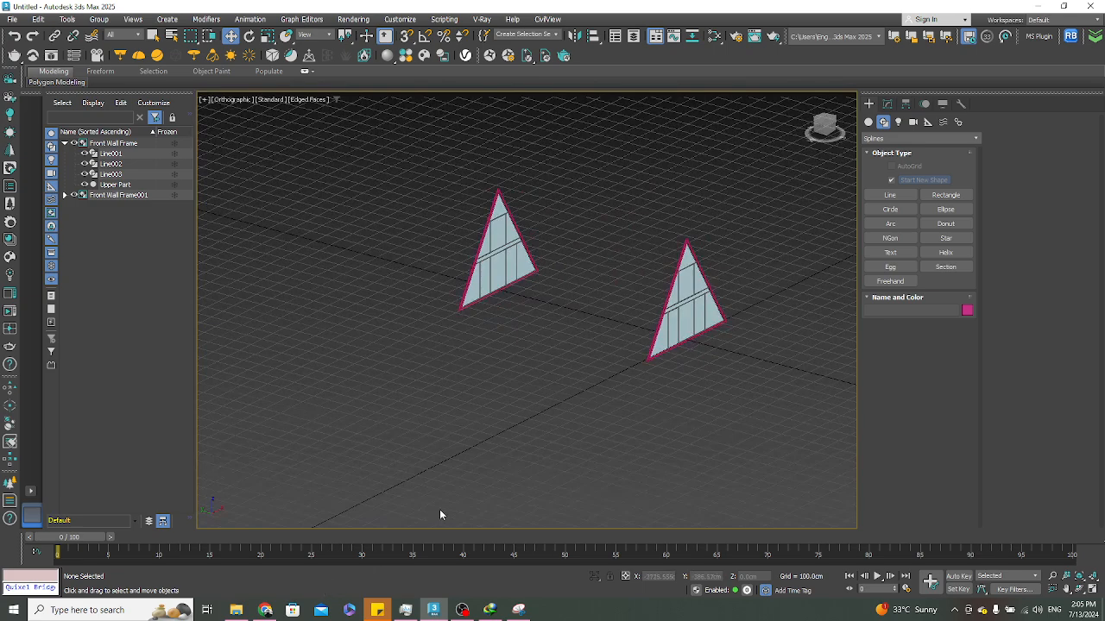
{"action": "middle_click_drag", "start_coordinate": [553, 414], "coordinate": [483, 446], "text": "alt"}
Examine the A-frame floor plan and the cabin reference photo in the browser to judge the house's depth, and return to 3ds Max
{"action": "left_click", "coordinate": [266, 610]}
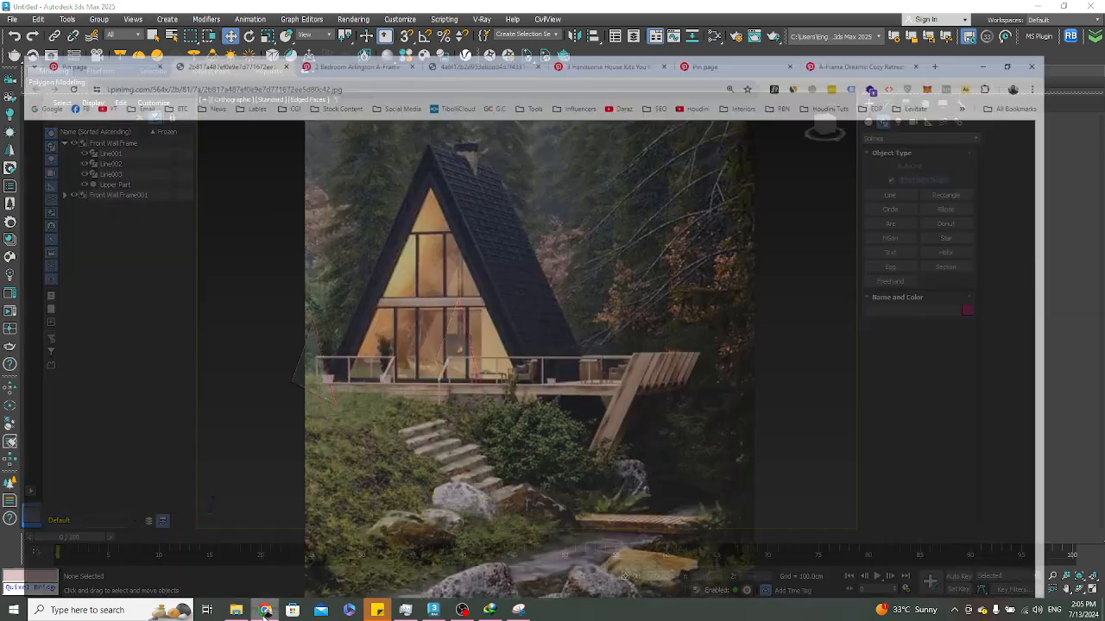
{"action": "left_click", "coordinate": [480, 11]}
{"action": "scroll", "coordinate": [533, 272], "scroll_direction": "up", "scroll_amount": 1}
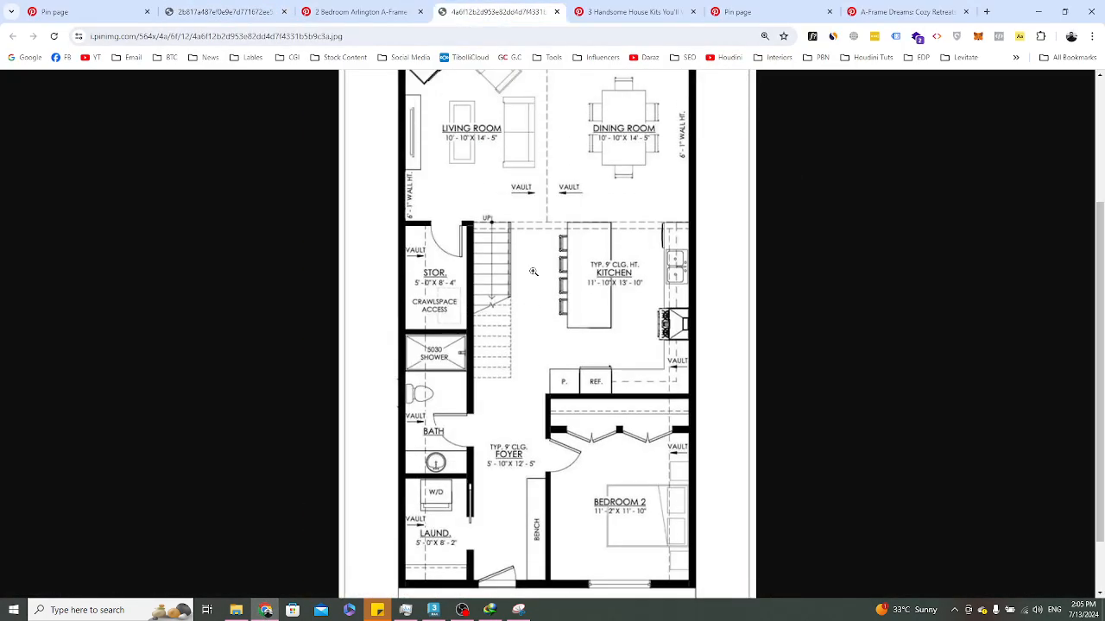
{"action": "left_click", "coordinate": [533, 272]}
{"action": "left_click", "coordinate": [354, 11]}
{"action": "left_click", "coordinate": [217, 11]}
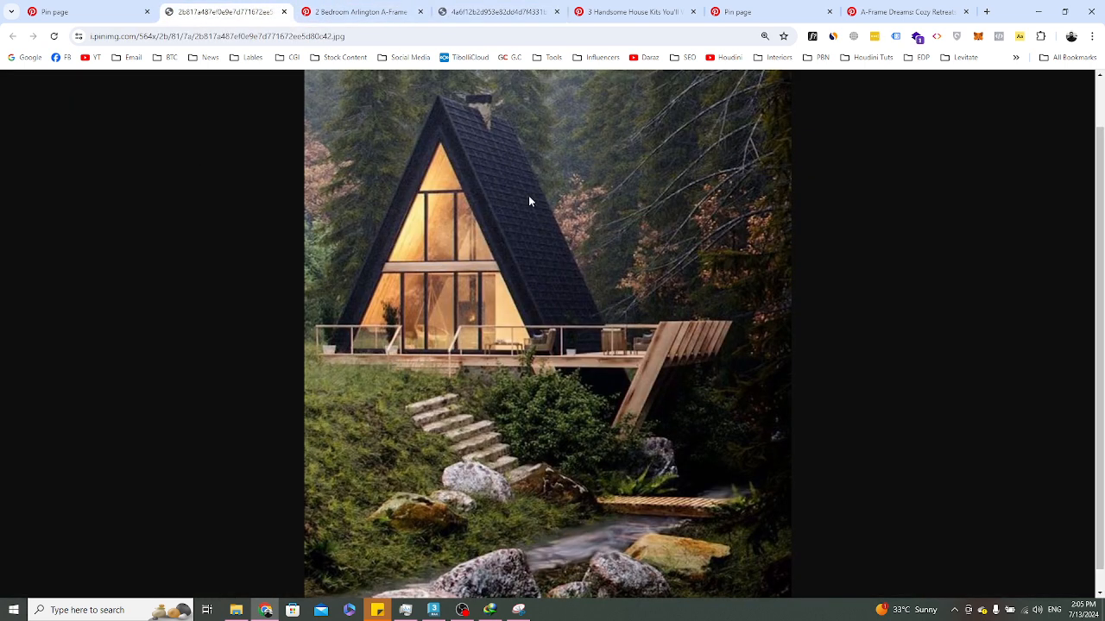
{"action": "left_click", "coordinate": [378, 12]}
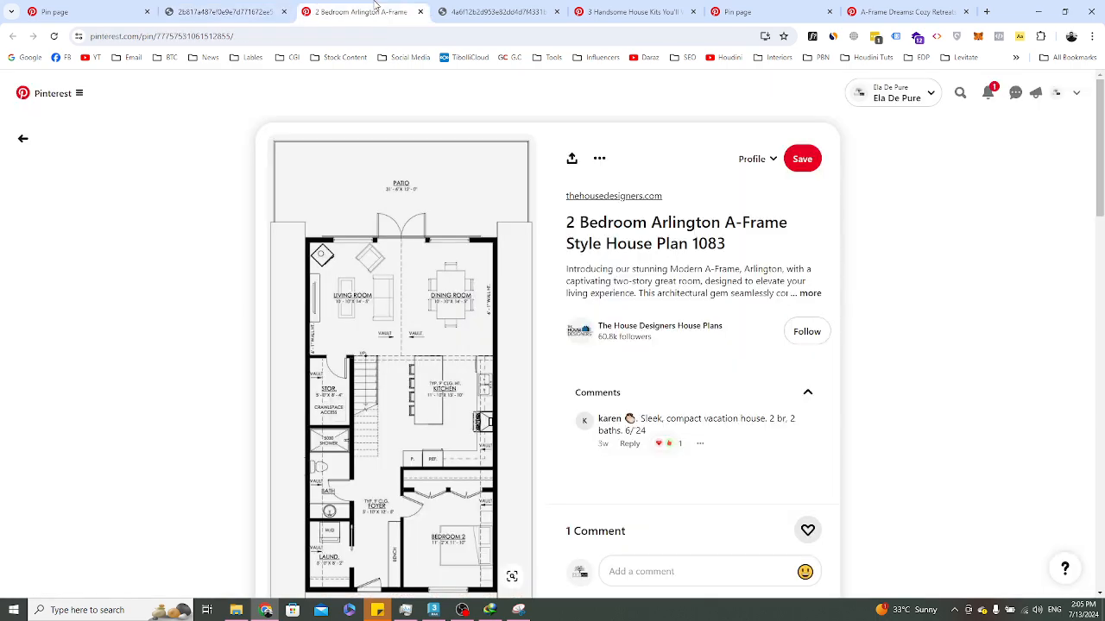
{"action": "scroll", "coordinate": [420, 257], "scroll_direction": "down", "scroll_amount": 2}
{"action": "scroll", "coordinate": [494, 309], "scroll_direction": "up", "scroll_amount": 1}
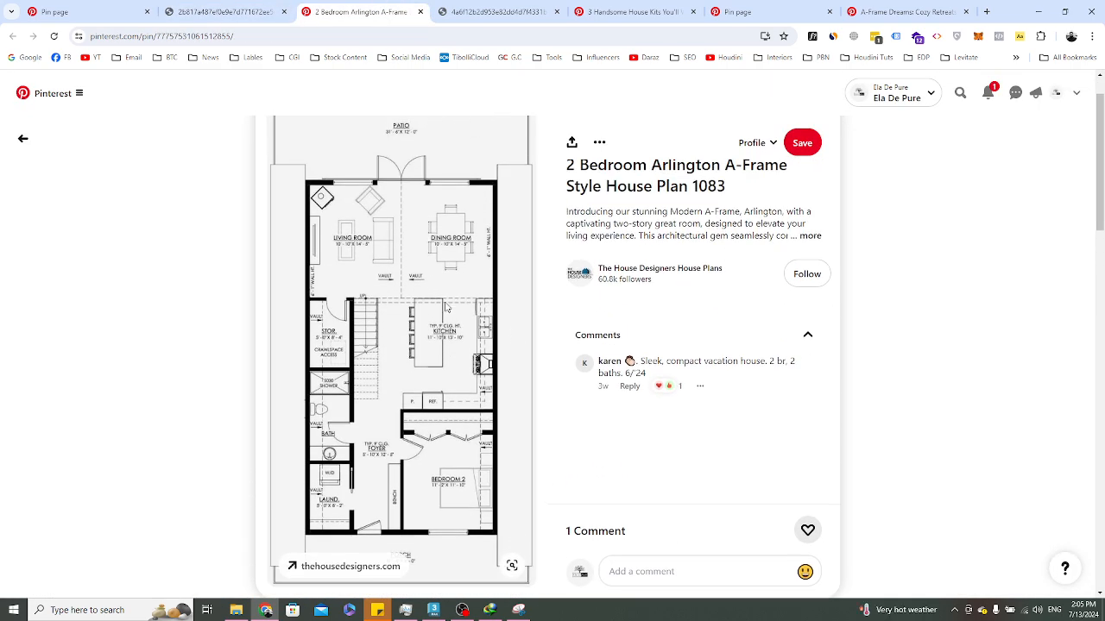
{"action": "left_click", "coordinate": [264, 11]}
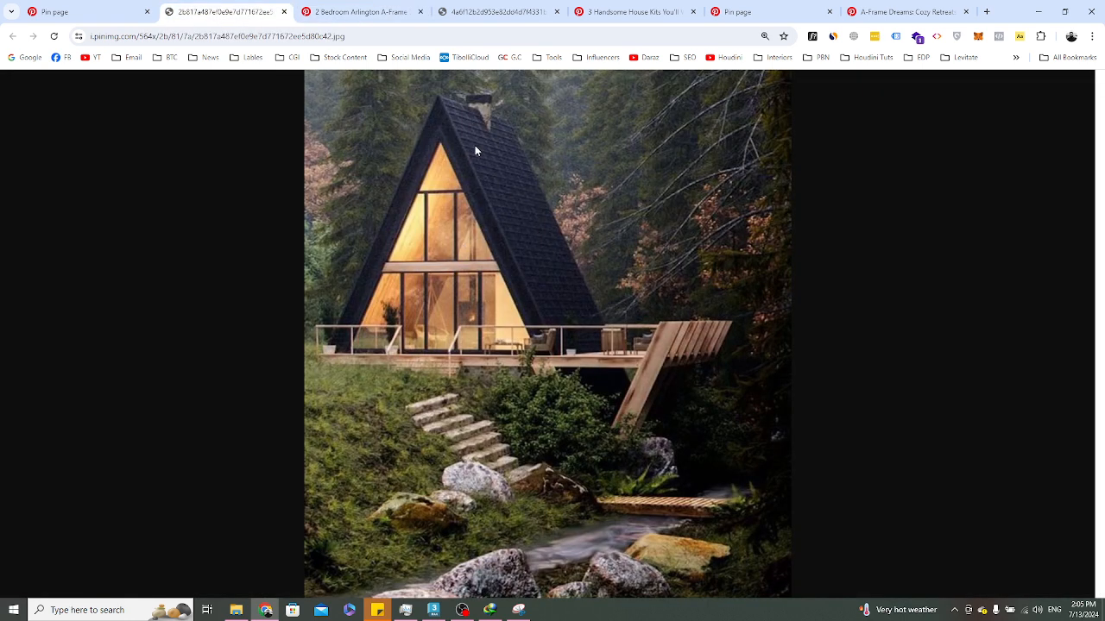
{"action": "left_click", "coordinate": [333, 10]}
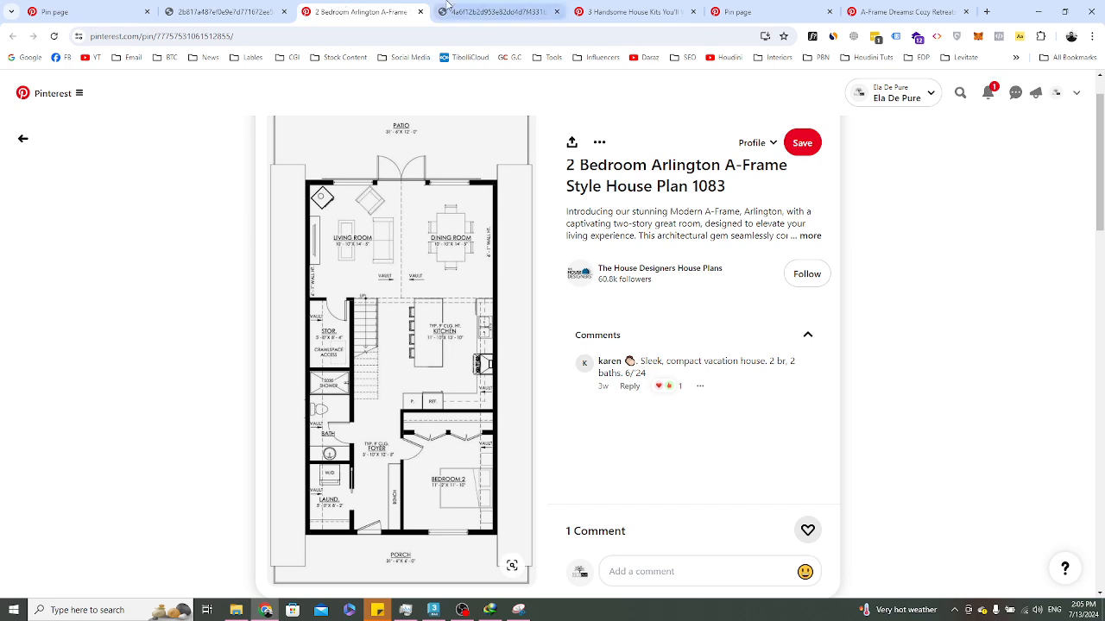
{"action": "left_click", "coordinate": [453, 9]}
{"action": "left_click", "coordinate": [274, 10]}
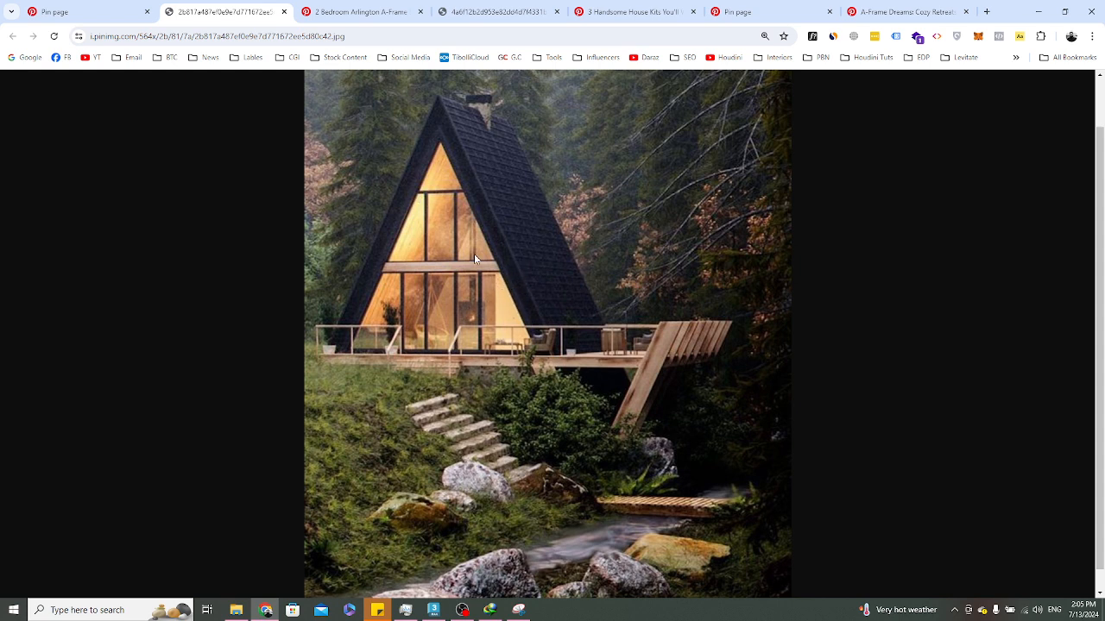
{"action": "left_click", "coordinate": [486, 7]}
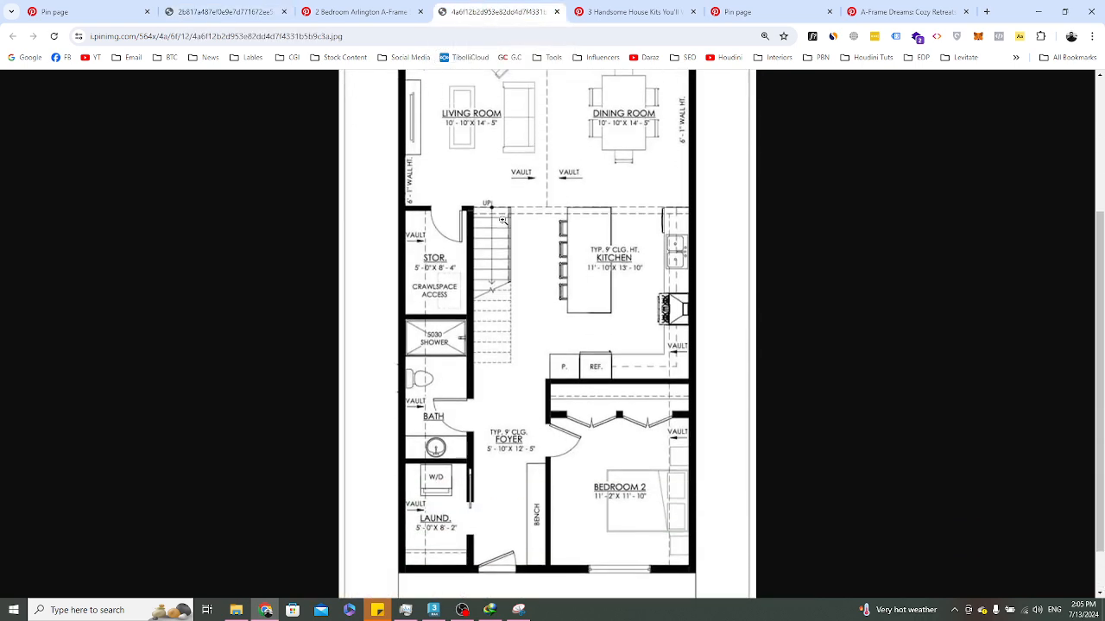
{"action": "left_click", "coordinate": [1028, 9]}
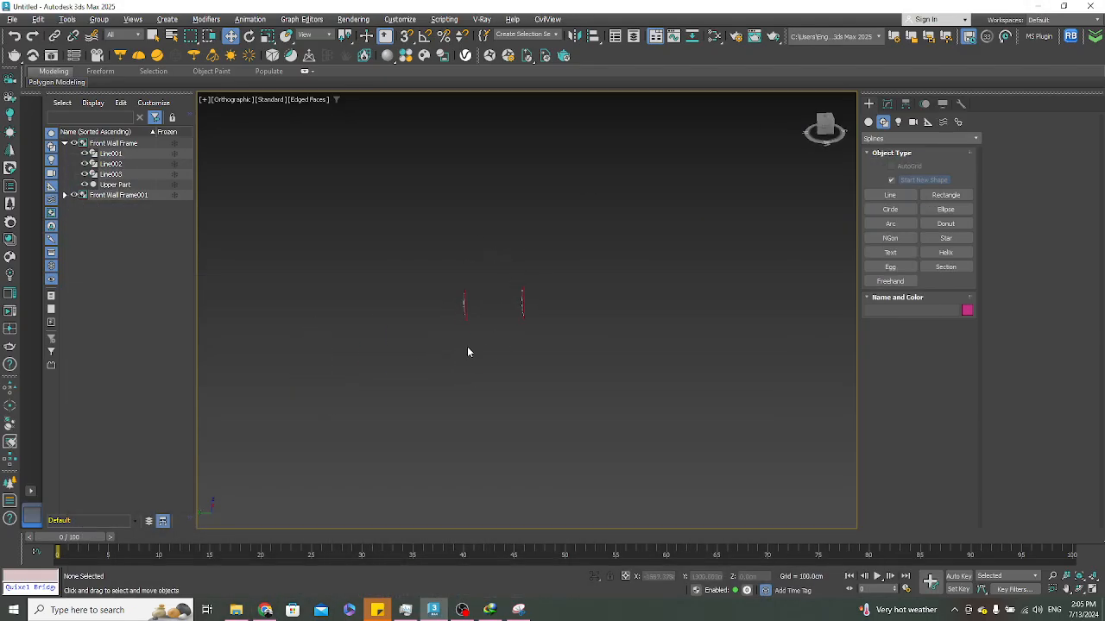
Offset the rear copy of the wall frame by -10 feet along the Y axis and deselect it
{"action": "scroll", "coordinate": [467, 346], "scroll_direction": "up", "scroll_amount": 8}
{"action": "left_click", "coordinate": [406, 214]}
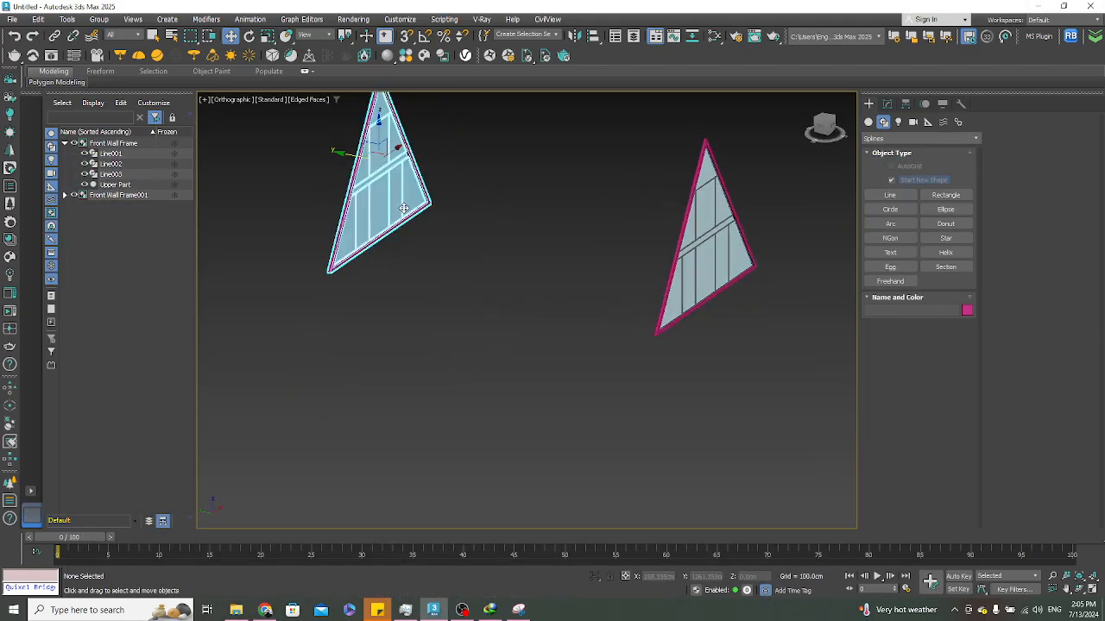
{"action": "middle_click_drag", "start_coordinate": [490, 253], "coordinate": [496, 304], "text": "alt"}
{"action": "key", "text": "t"}
{"action": "scroll", "coordinate": [520, 302], "scroll_direction": "down", "scroll_amount": 3}
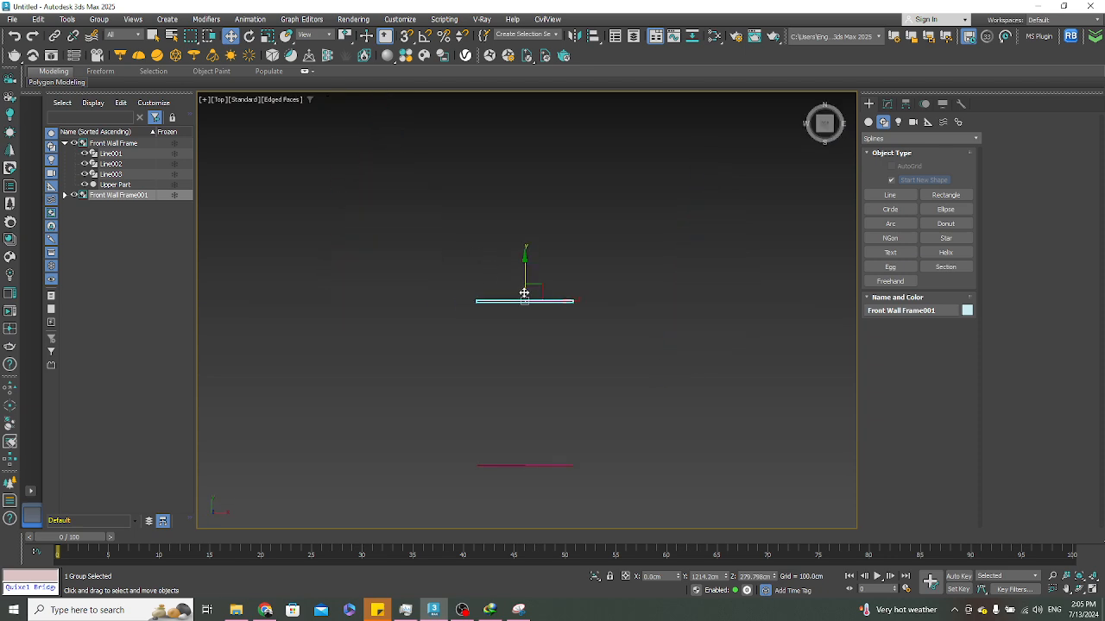
{"action": "scroll", "coordinate": [523, 300], "scroll_direction": "up", "scroll_amount": 1}
{"action": "right_click", "coordinate": [526, 300]}
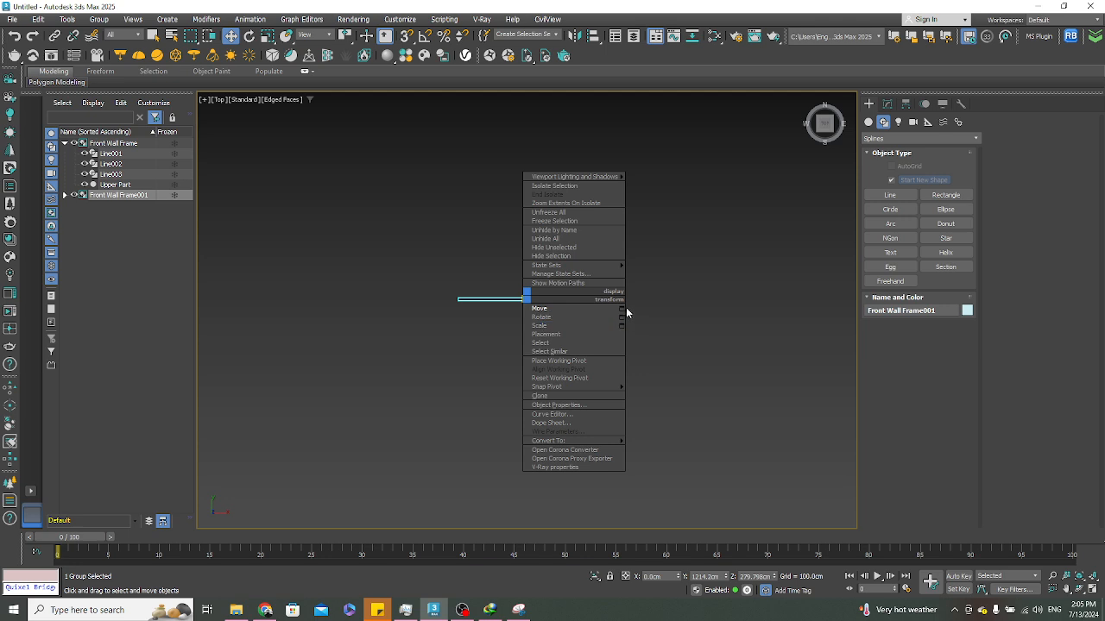
{"action": "left_click", "coordinate": [622, 308]}
{"action": "double_click", "coordinate": [702, 233]}
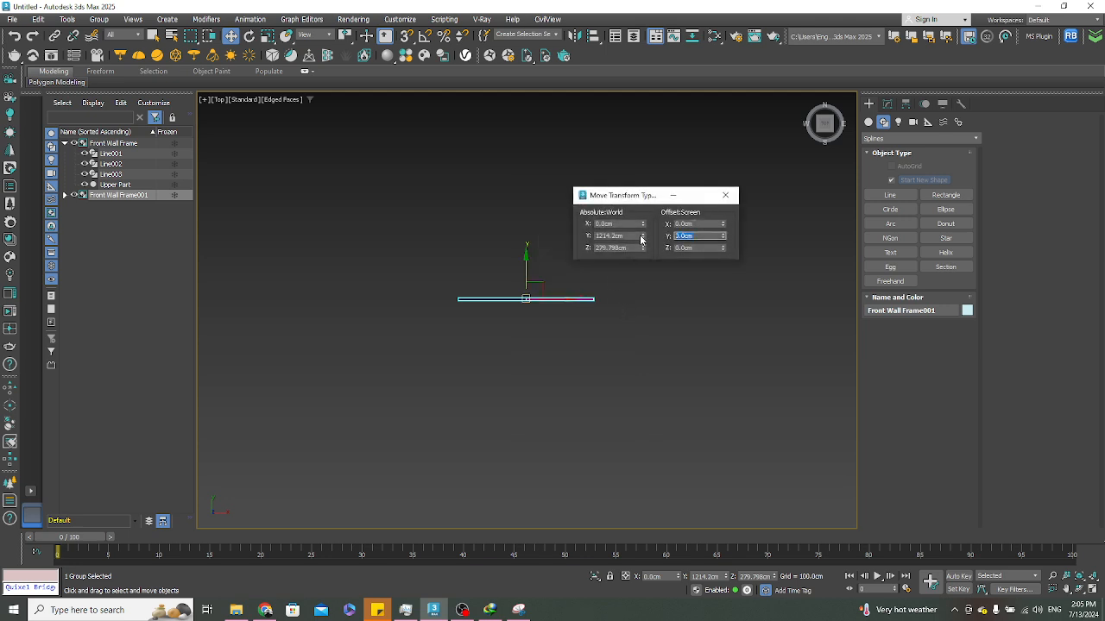
{"action": "type", "text": "-10'"}
{"action": "key", "text": "Return"}
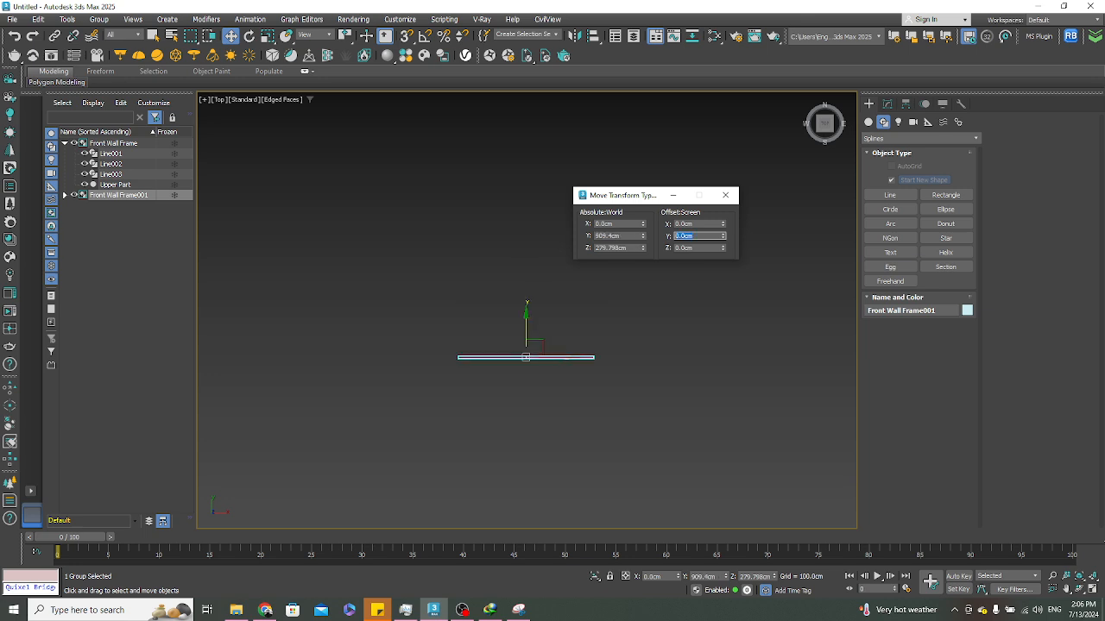
{"action": "left_click", "coordinate": [724, 195]}
{"action": "scroll", "coordinate": [648, 328], "scroll_direction": "down", "scroll_amount": 3}
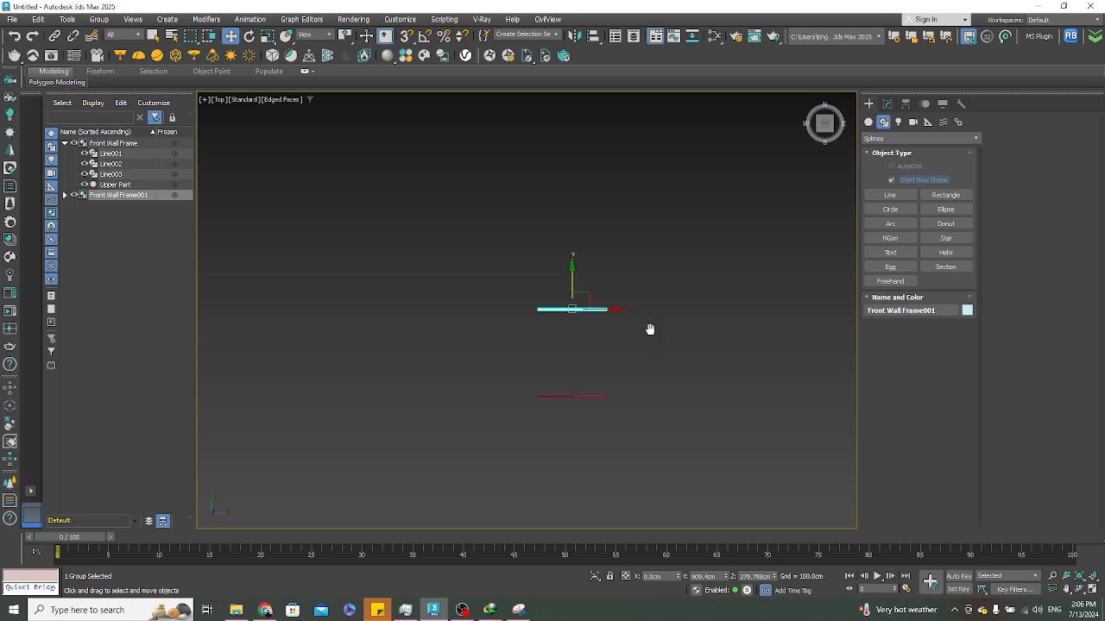
{"action": "middle_click_drag", "start_coordinate": [620, 354], "coordinate": [583, 366], "text": "alt"}
{"action": "left_click", "coordinate": [688, 293]}
Show the wall frames from the front with the grid hidden
{"action": "scroll", "coordinate": [637, 275], "scroll_direction": "up", "scroll_amount": 4}
{"action": "key", "text": "g"}
{"action": "key", "text": "f"}
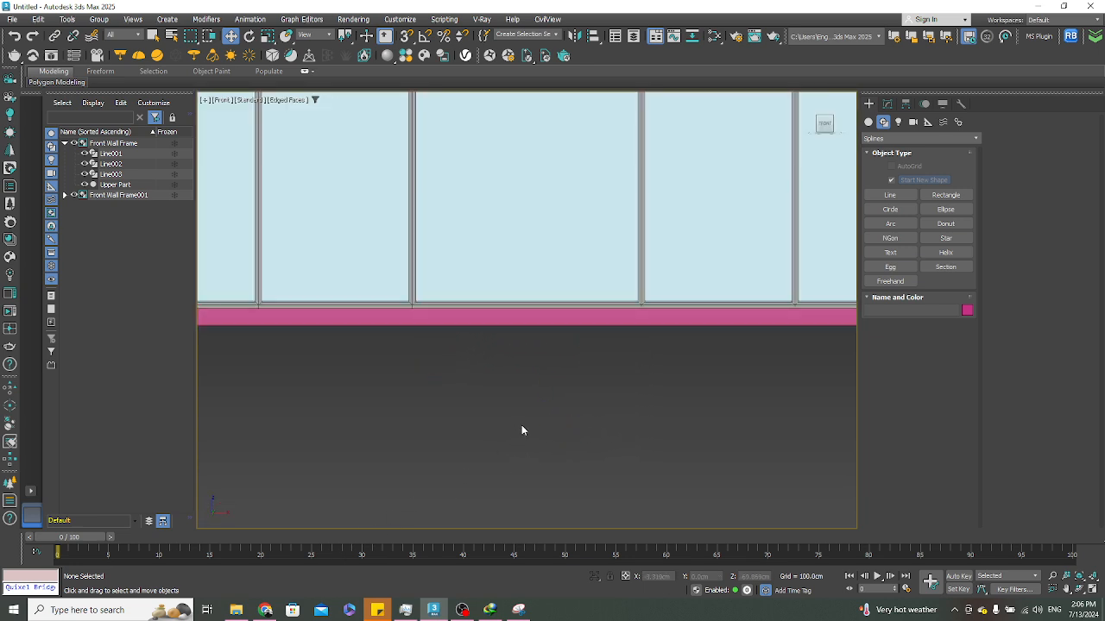
{"action": "key", "text": "z"}
{"action": "scroll", "coordinate": [535, 412], "scroll_direction": "down", "scroll_amount": 4}
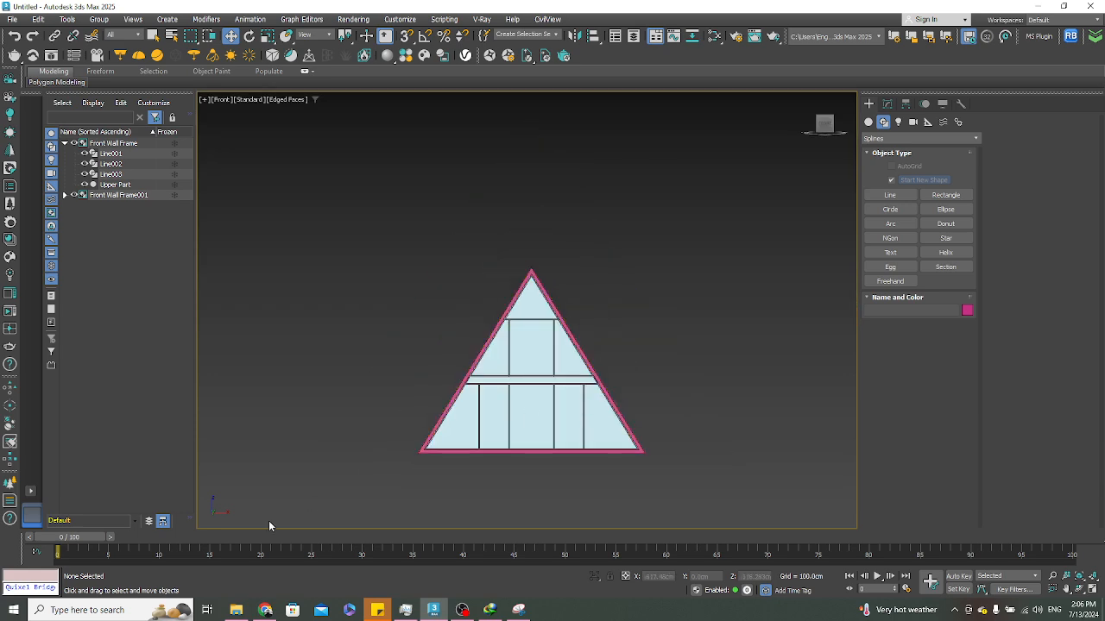
Review the floor plan and the cabin photo in the browser for the roof's shape
{"action": "left_click", "coordinate": [266, 610]}
{"action": "left_click", "coordinate": [358, 21]}
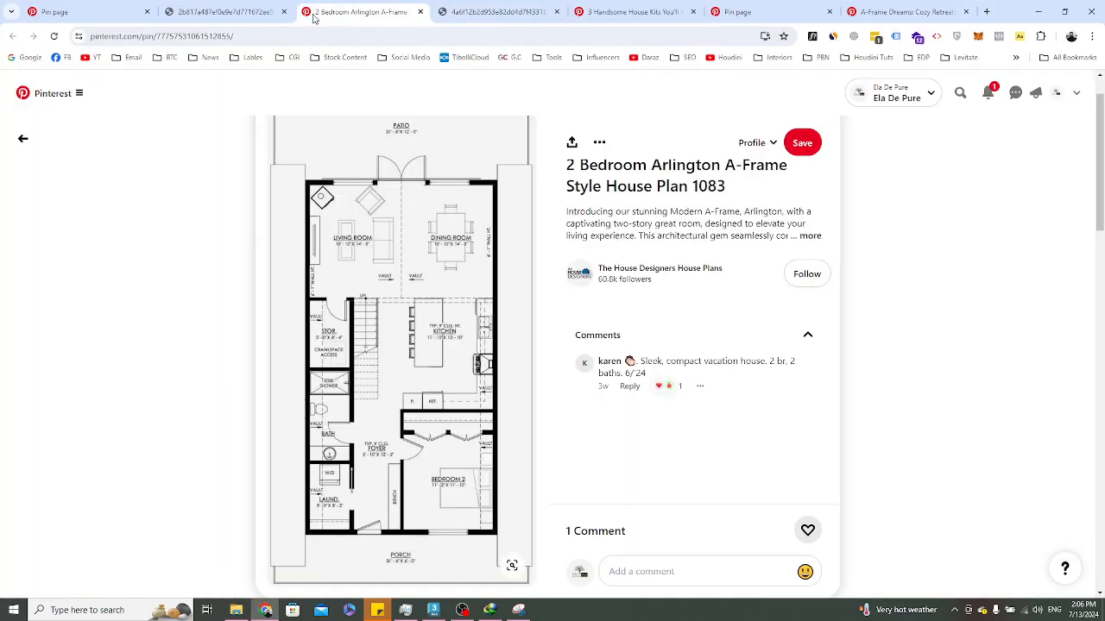
{"action": "left_click", "coordinate": [264, 17]}
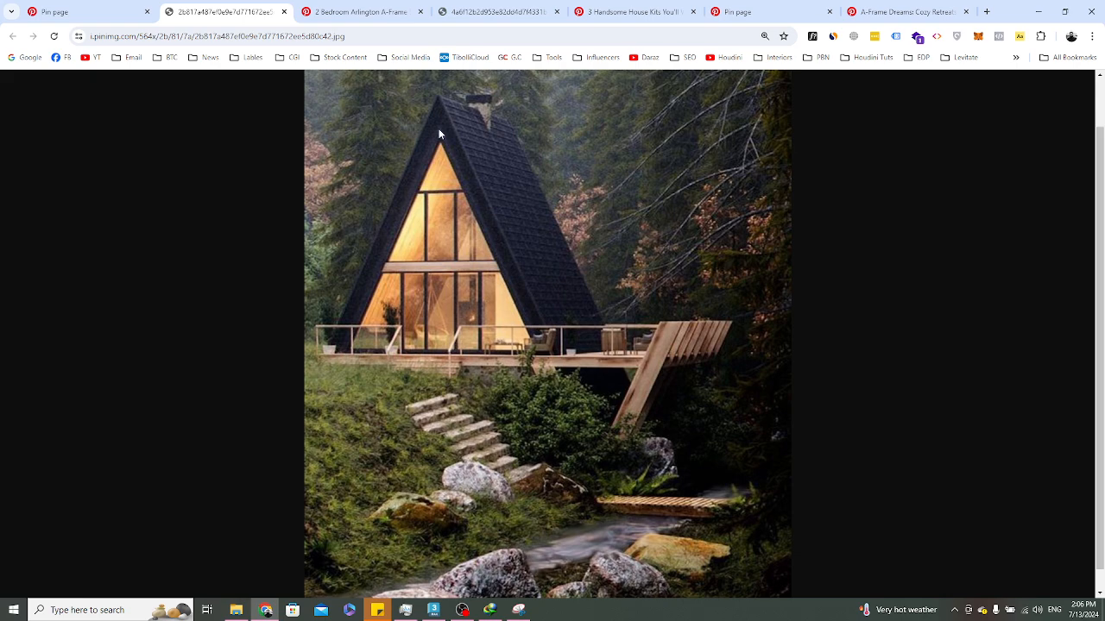
Return to 3ds Max and draw a snapped open line over the front wall frame, from its lower-left corner through the apex to the lower-right corner
{"action": "left_click", "coordinate": [1038, 11]}
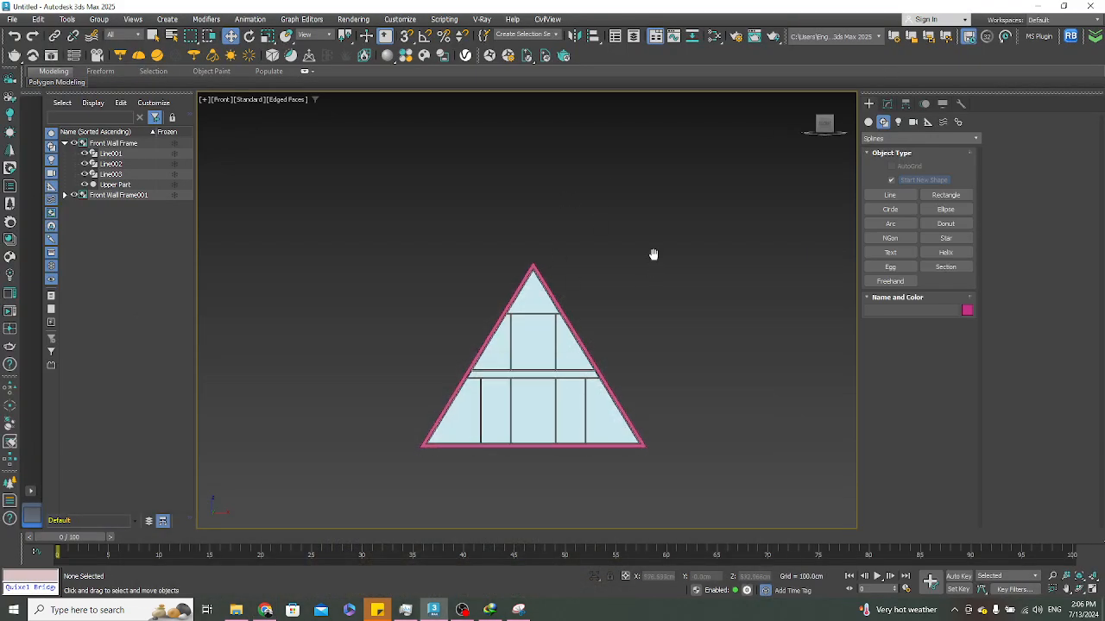
{"action": "middle_click_drag", "start_coordinate": [653, 254], "coordinate": [657, 236]}
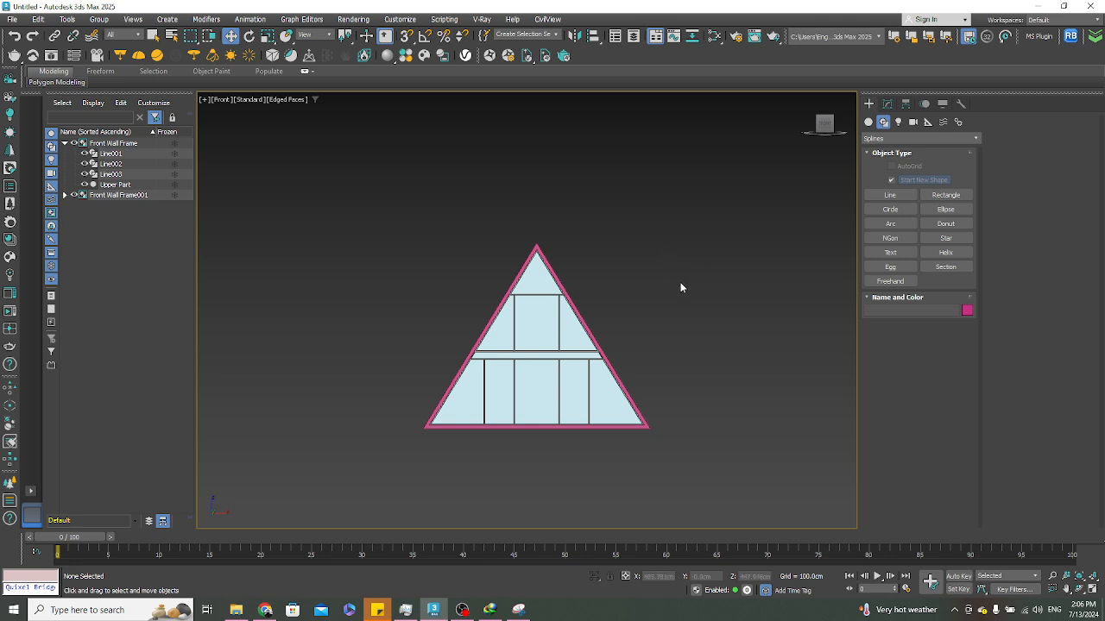
{"action": "left_click", "coordinate": [890, 195]}
{"action": "scroll", "coordinate": [458, 400], "scroll_direction": "up", "scroll_amount": 5}
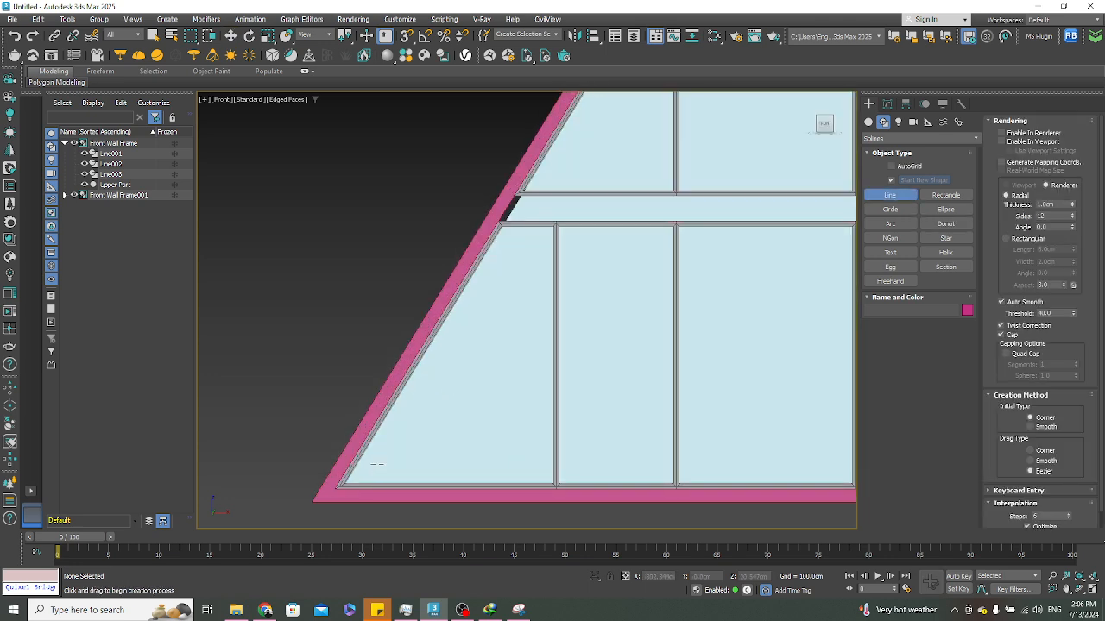
{"action": "scroll", "coordinate": [377, 465], "scroll_direction": "up", "scroll_amount": 3}
{"action": "left_click", "coordinate": [380, 421]}
{"action": "scroll", "coordinate": [346, 451], "scroll_direction": "down", "scroll_amount": 8}
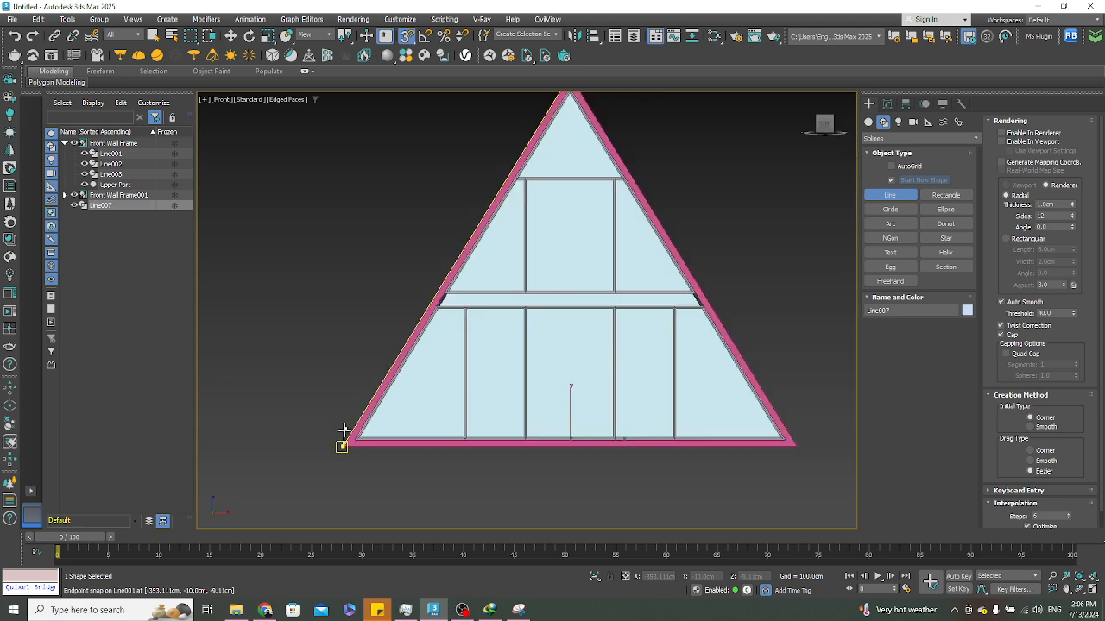
{"action": "scroll", "coordinate": [343, 430], "scroll_direction": "down", "scroll_amount": 2}
{"action": "scroll", "coordinate": [535, 178], "scroll_direction": "up", "scroll_amount": 5}
{"action": "left_click", "coordinate": [478, 208]}
{"action": "scroll", "coordinate": [604, 349], "scroll_direction": "down", "scroll_amount": 5}
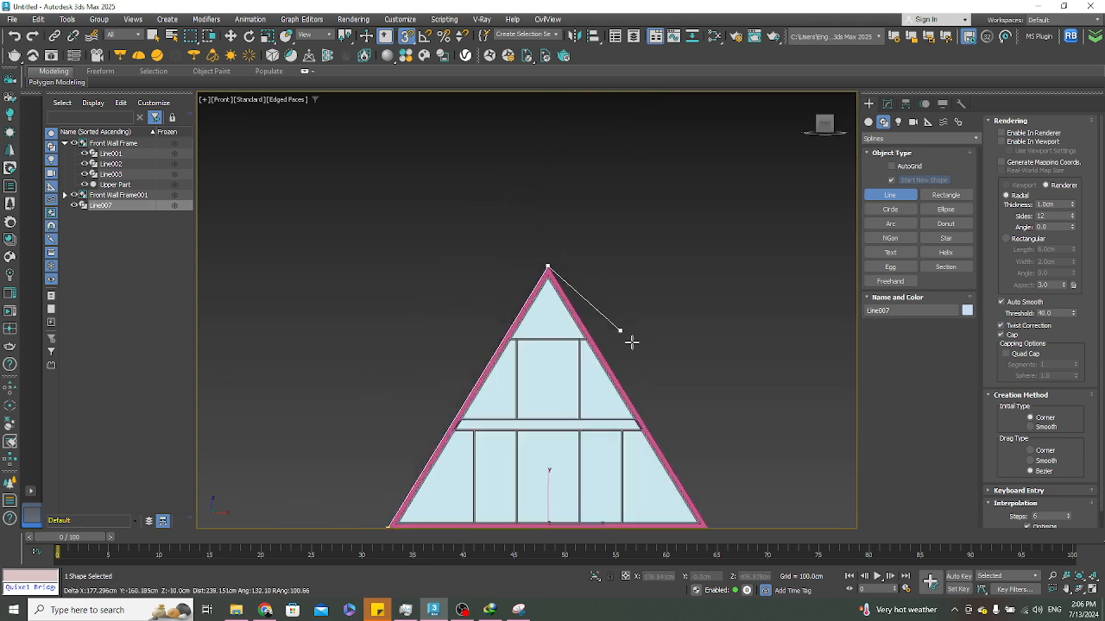
{"action": "middle_click_drag", "start_coordinate": [692, 492], "coordinate": [668, 412]}
{"action": "left_click", "coordinate": [653, 374]}
{"action": "right_click", "coordinate": [518, 377]}
{"action": "right_click", "coordinate": [668, 411]}
{"action": "key", "text": "f"}
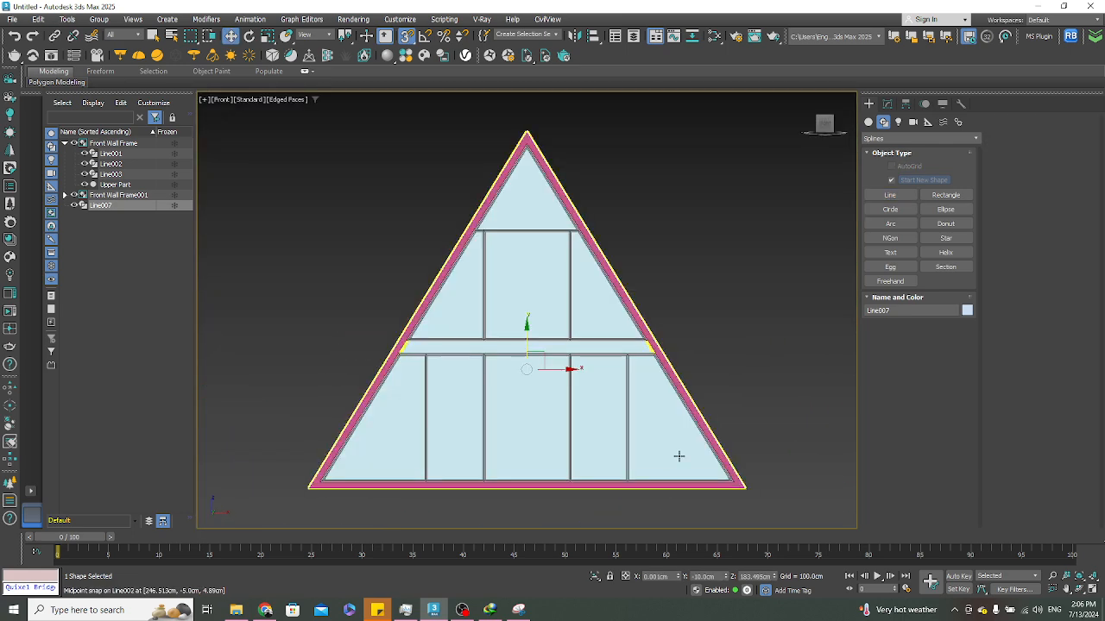
Isolate the new roof line to inspect its shape at an angle, and exit isolation
{"action": "left_click", "coordinate": [595, 578]}
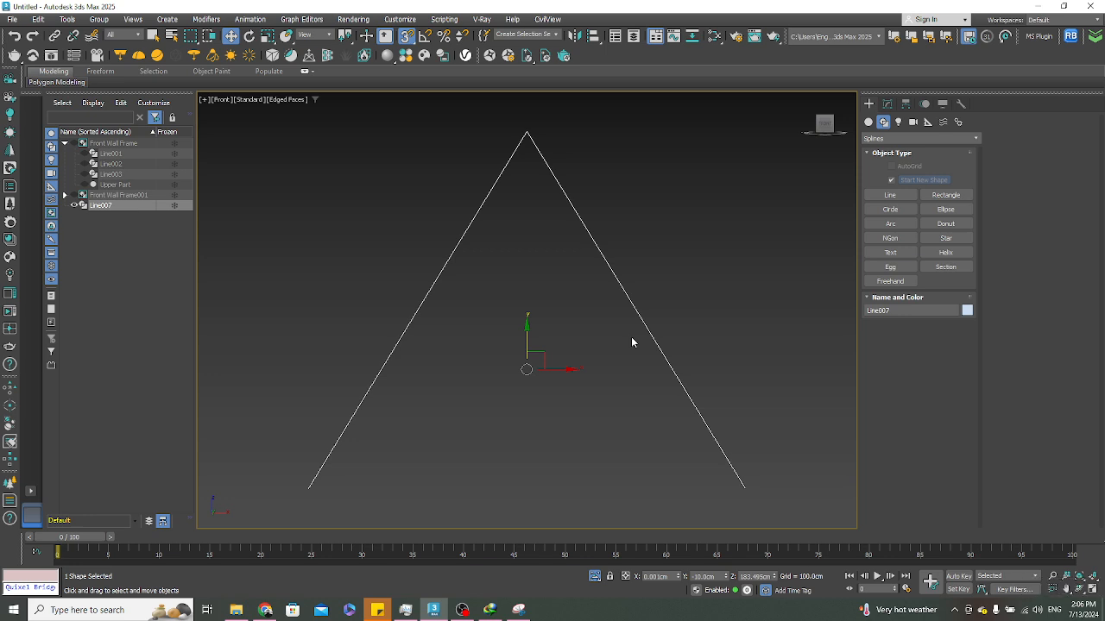
{"action": "scroll", "coordinate": [505, 419], "scroll_direction": "down", "scroll_amount": 2}
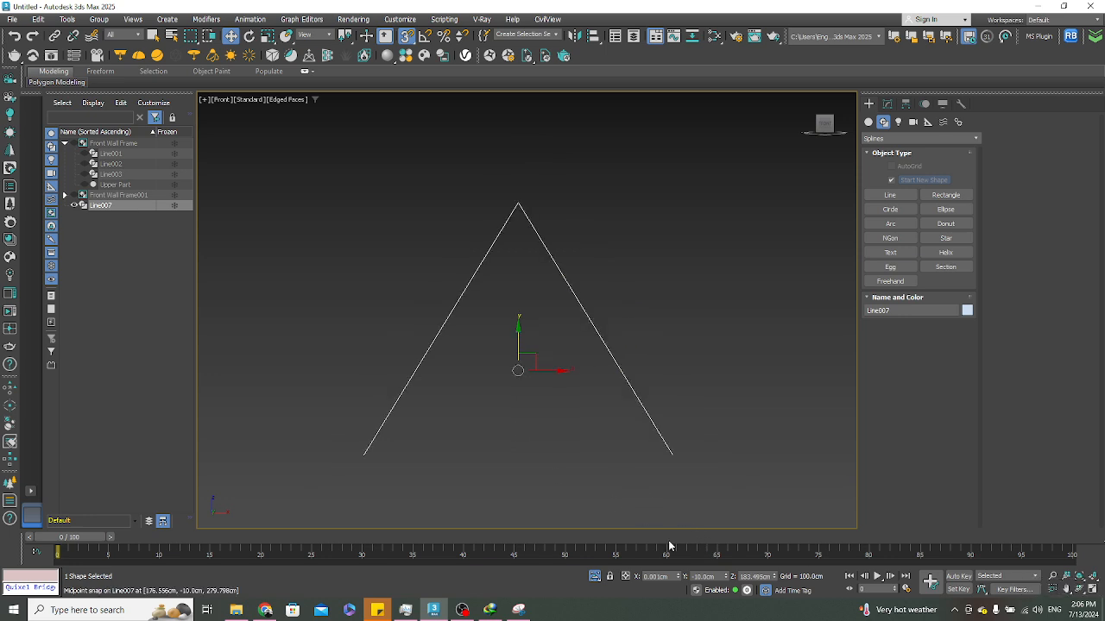
{"action": "middle_click_drag", "start_coordinate": [679, 311], "coordinate": [630, 313], "text": "alt"}
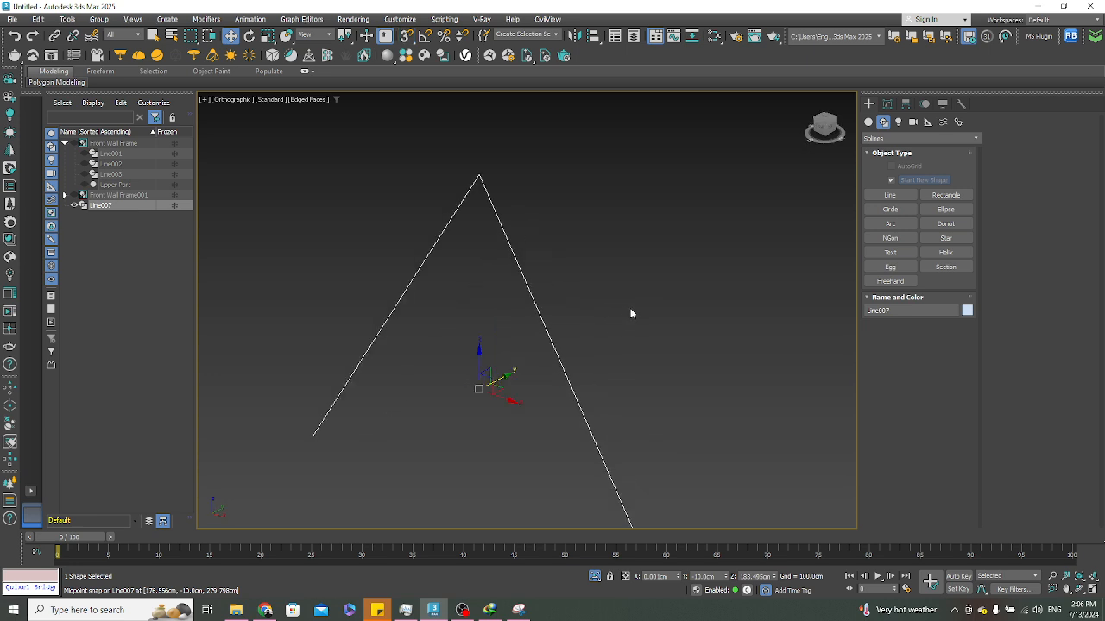
{"action": "left_click", "coordinate": [631, 313]}
{"action": "left_click", "coordinate": [518, 289]}
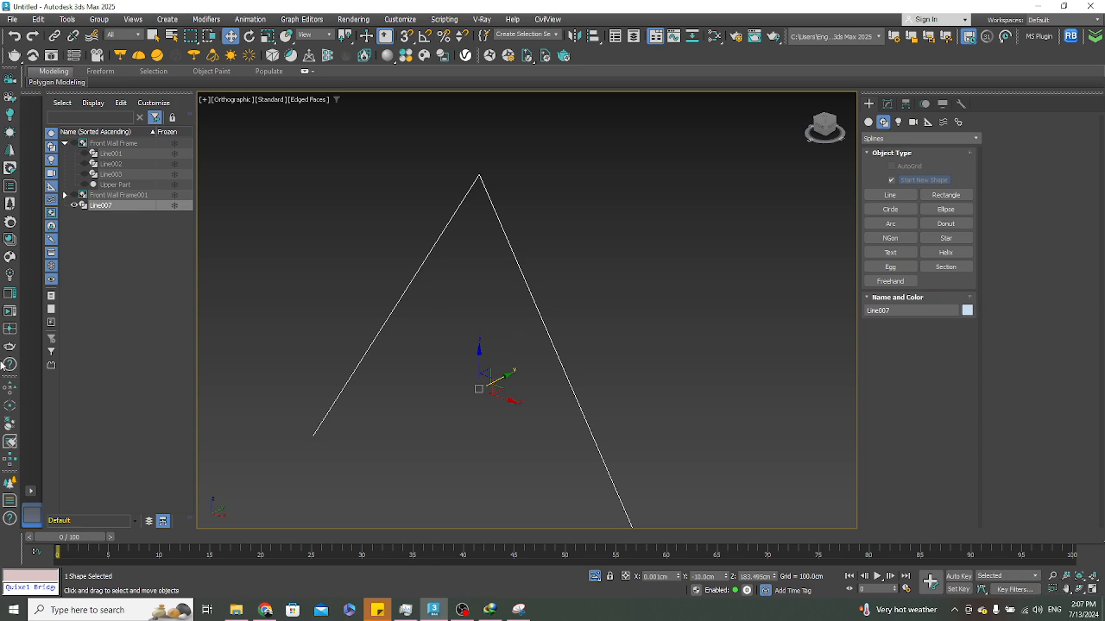
{"action": "left_click", "coordinate": [602, 576]}
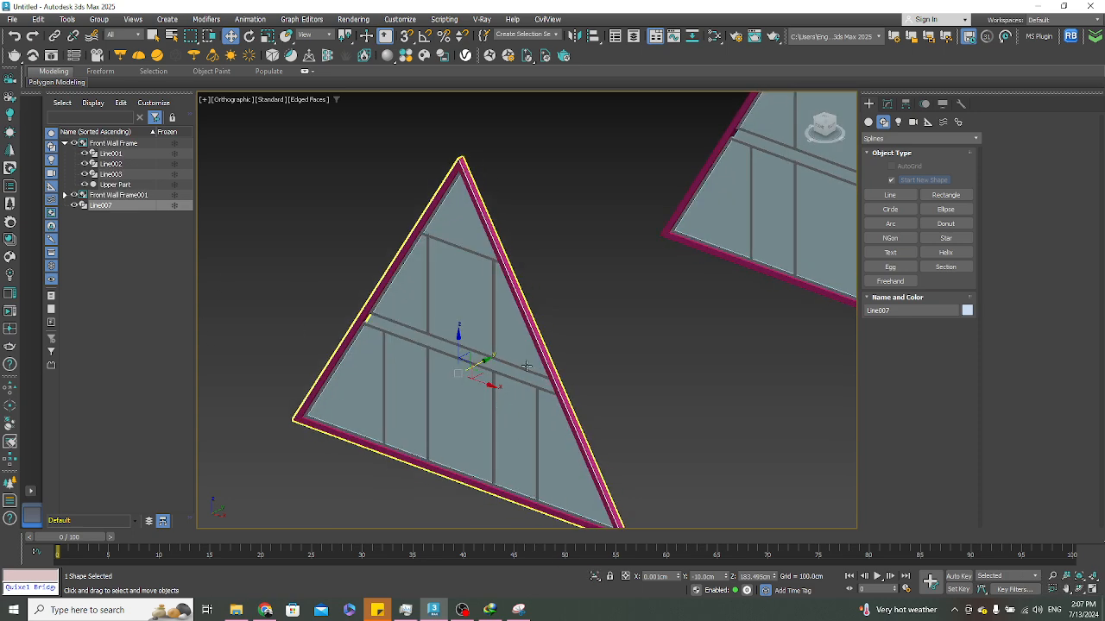
Open the roof line for spline-level editing and select its whole spline
{"action": "left_click", "coordinate": [887, 104]}
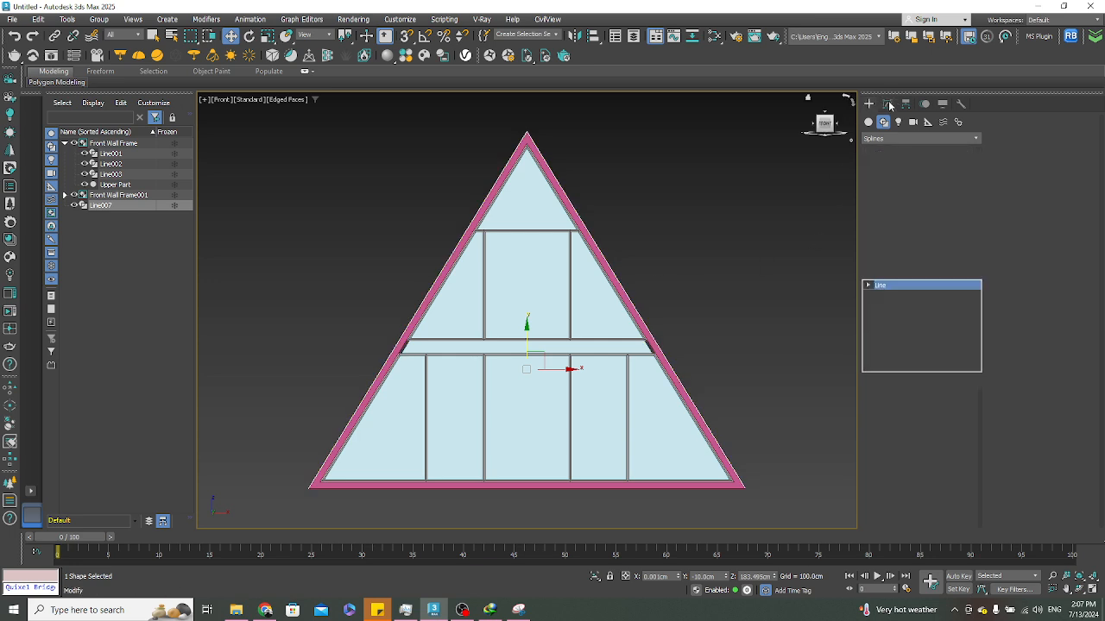
{"action": "left_click", "coordinate": [1053, 138]}
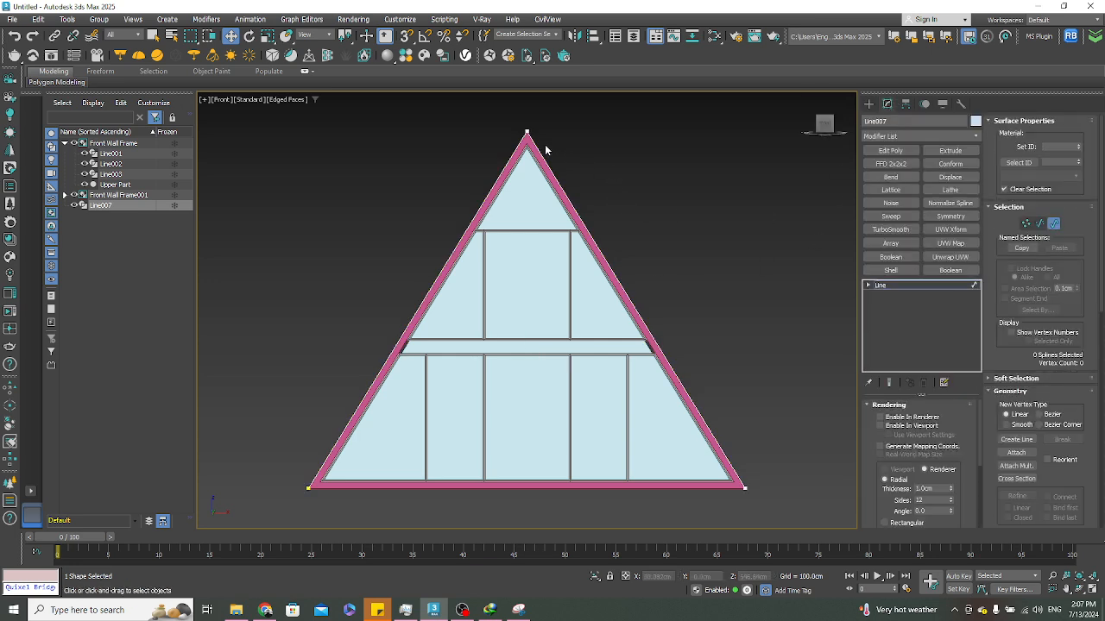
{"action": "left_click", "coordinate": [540, 148]}
Examine the cabin photo in the browser up close for the roof's thickness around the glazed front, and return to 3ds Max
{"action": "left_click", "coordinate": [265, 611]}
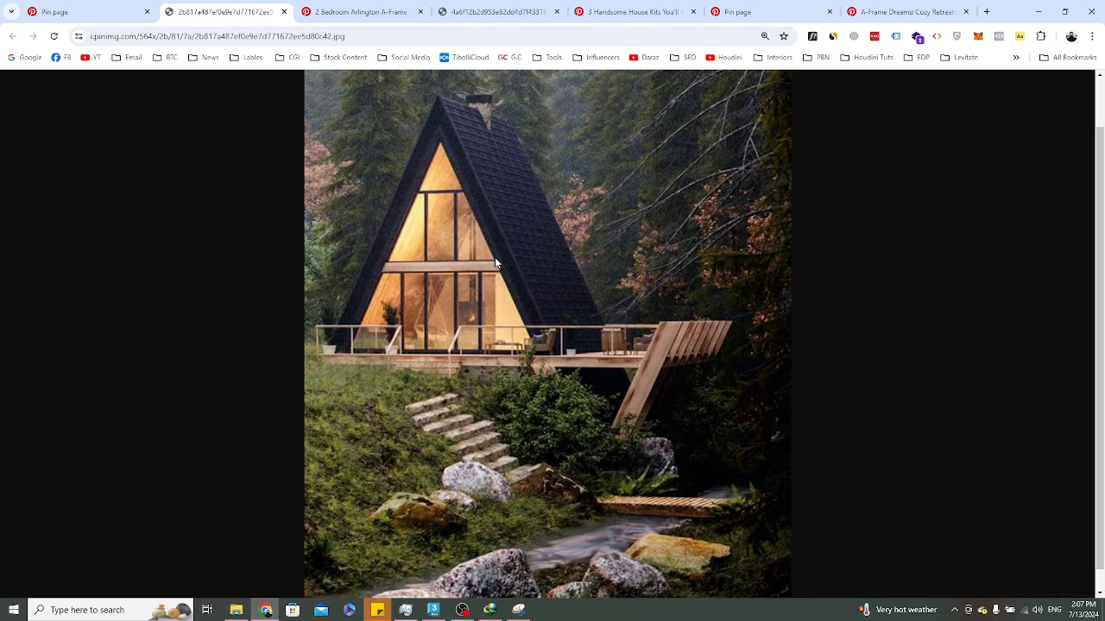
{"action": "left_click", "coordinate": [1038, 11]}
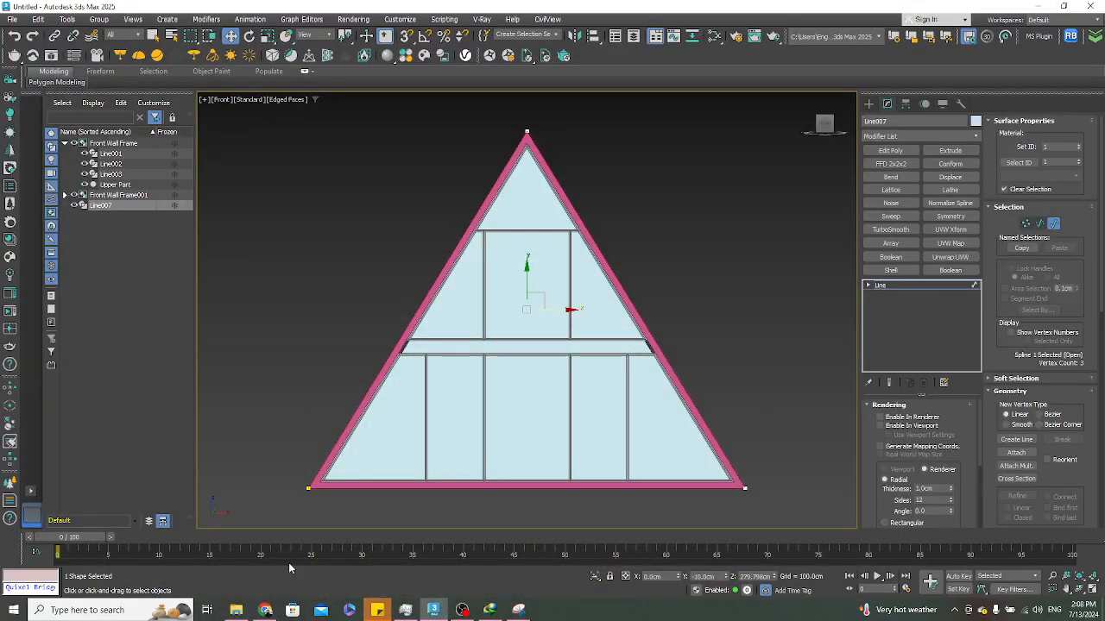
{"action": "left_click", "coordinate": [267, 611]}
{"action": "scroll", "coordinate": [487, 137], "scroll_direction": "up", "scroll_amount": 7, "text": "ctrl"}
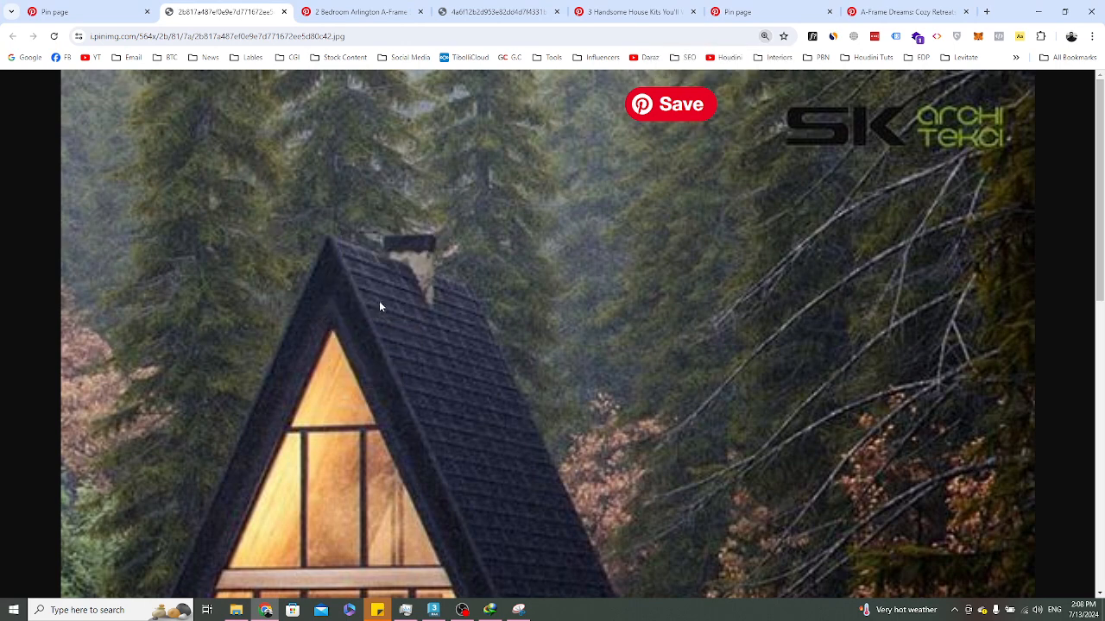
{"action": "scroll", "coordinate": [375, 302], "scroll_direction": "down", "scroll_amount": 3}
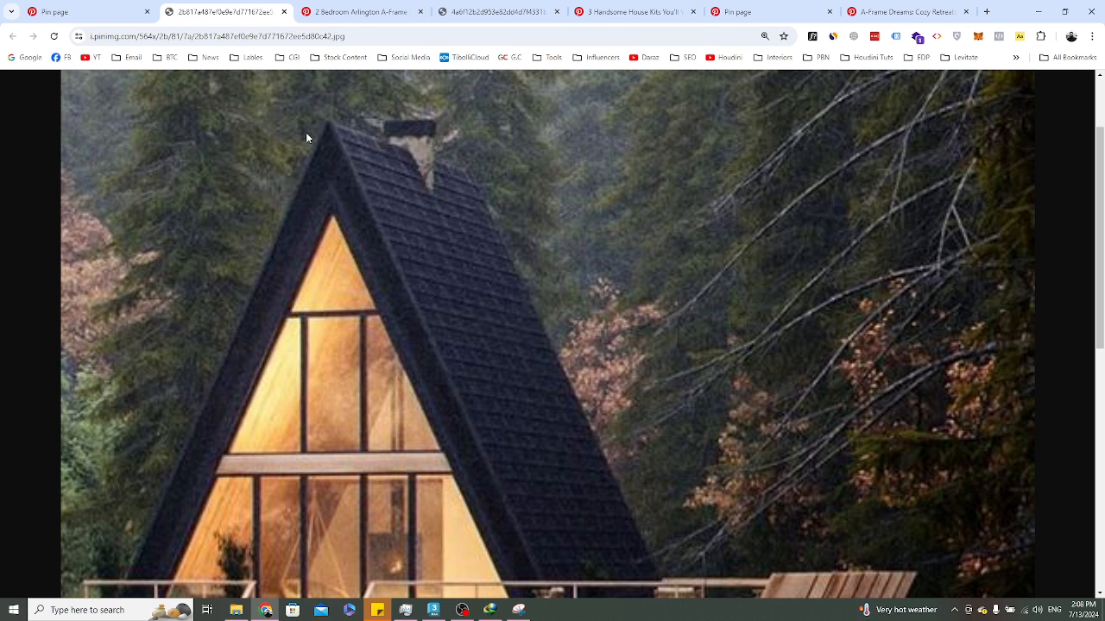
{"action": "scroll", "coordinate": [345, 180], "scroll_direction": "down", "scroll_amount": 1}
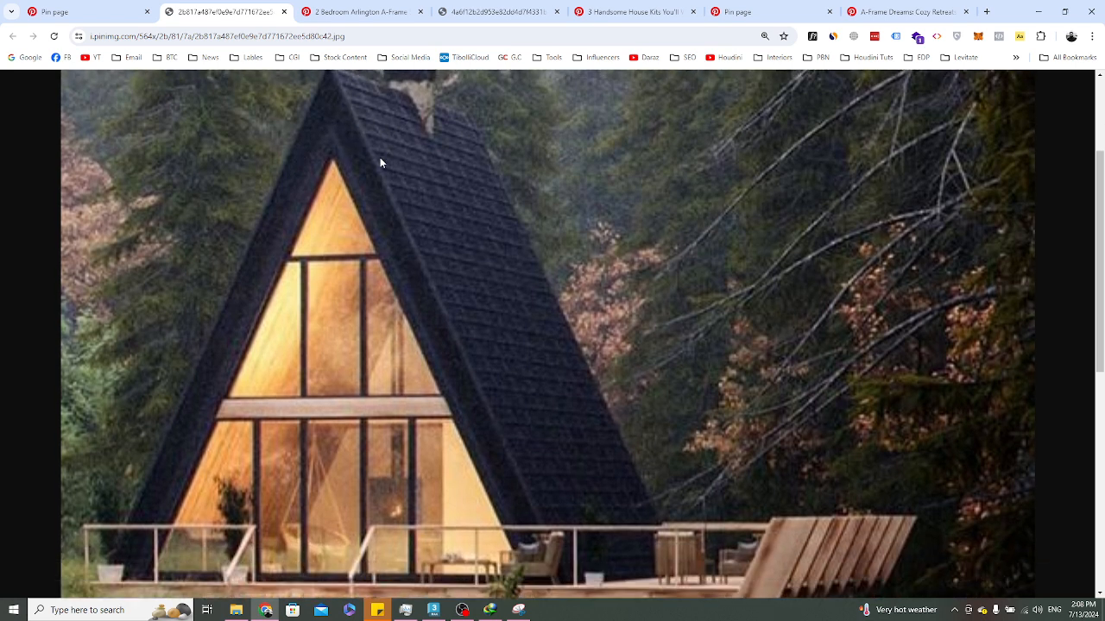
{"action": "left_click", "coordinate": [1038, 11]}
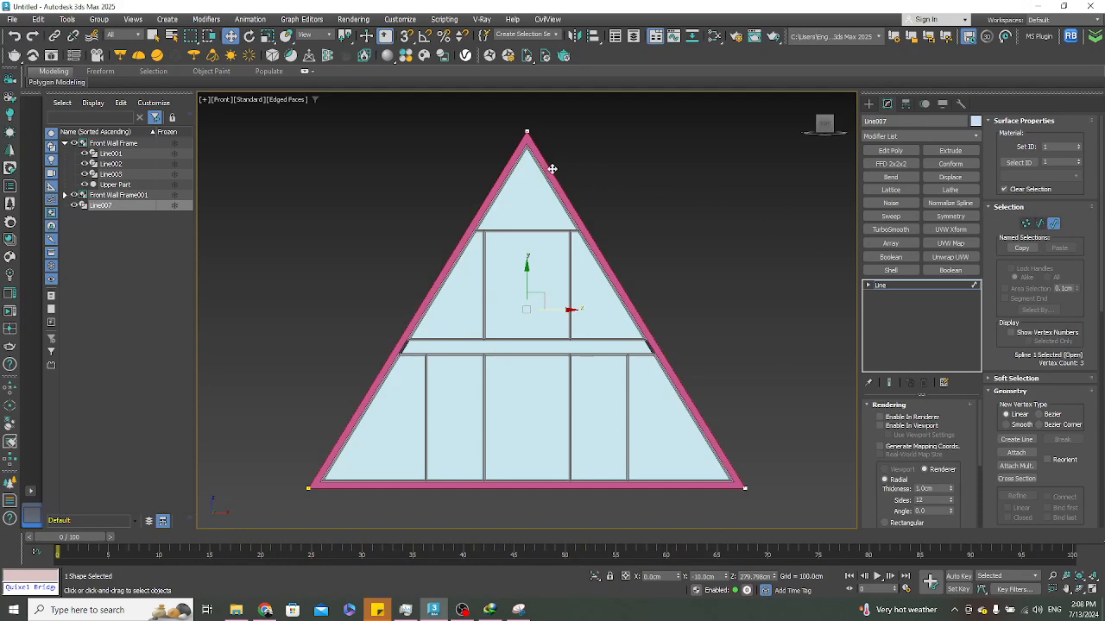
Outline the selected roof spline outward from the wall frame to form a closed roof-thickness profile, and show it from the front
{"action": "middle_click_drag", "start_coordinate": [592, 179], "coordinate": [527, 140], "text": "alt"}
{"action": "scroll", "coordinate": [518, 135], "scroll_direction": "up", "scroll_amount": 5}
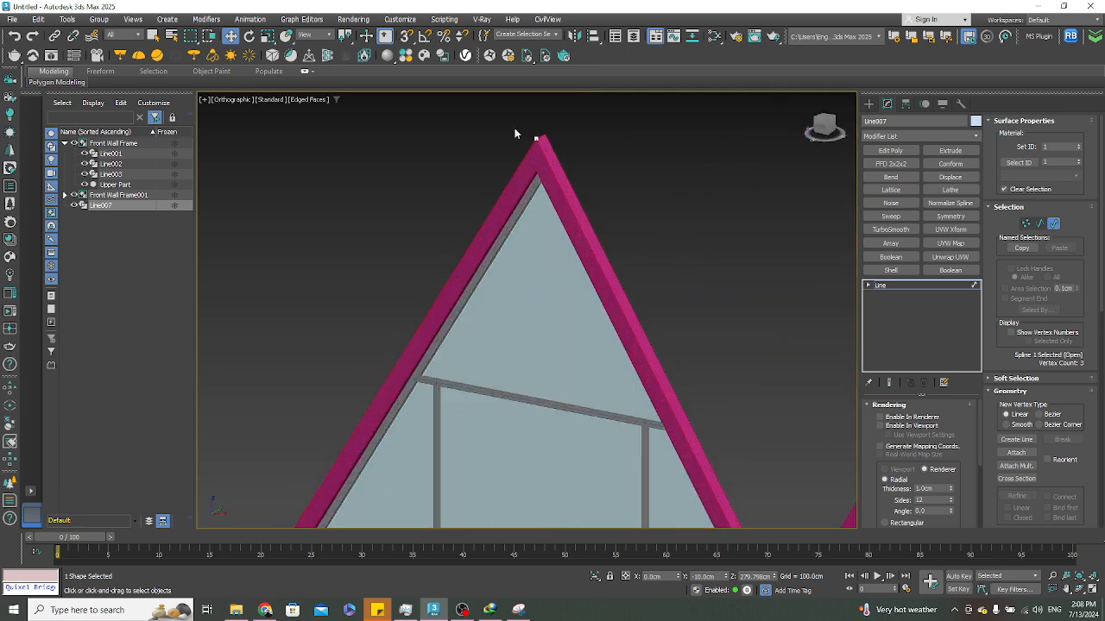
{"action": "scroll", "coordinate": [1002, 225], "scroll_direction": "down", "scroll_amount": 9}
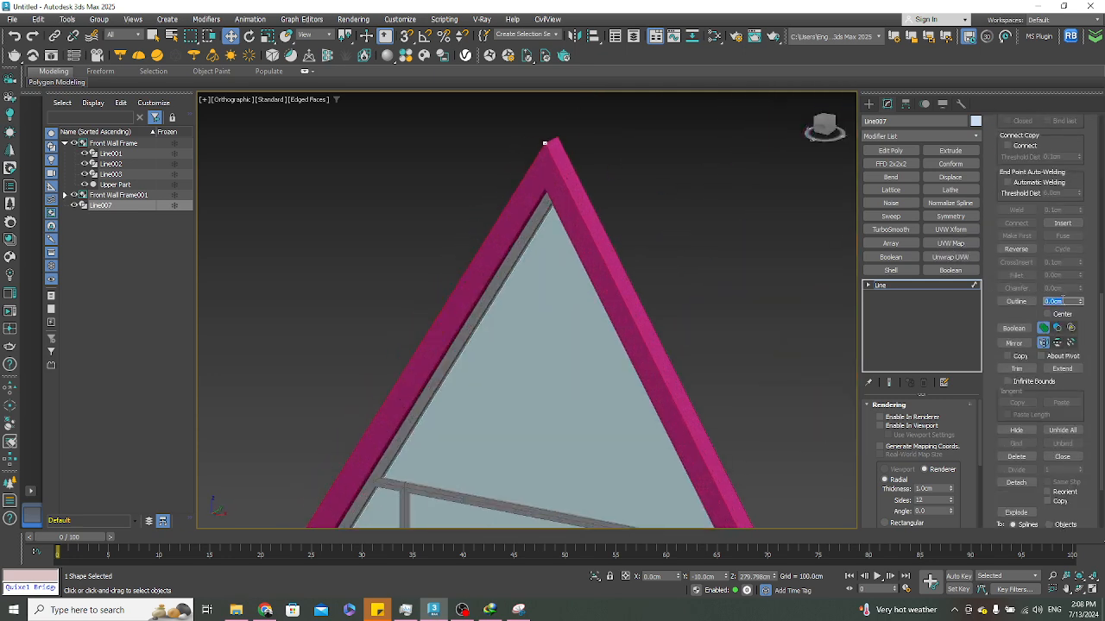
{"action": "left_click_drag", "start_coordinate": [1079, 301], "coordinate": [1080, 296]}
{"action": "scroll", "coordinate": [577, 259], "scroll_direction": "down", "scroll_amount": 5}
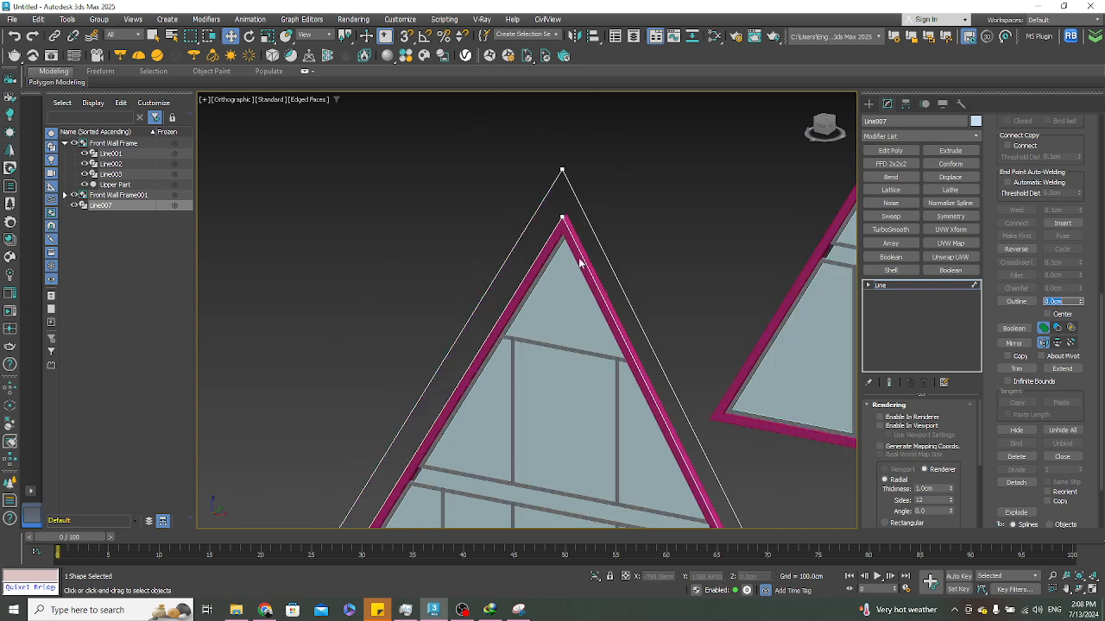
{"action": "middle_click_drag", "start_coordinate": [598, 253], "coordinate": [653, 222], "text": "alt"}
{"action": "key", "text": "f"}
{"action": "key", "text": "z"}
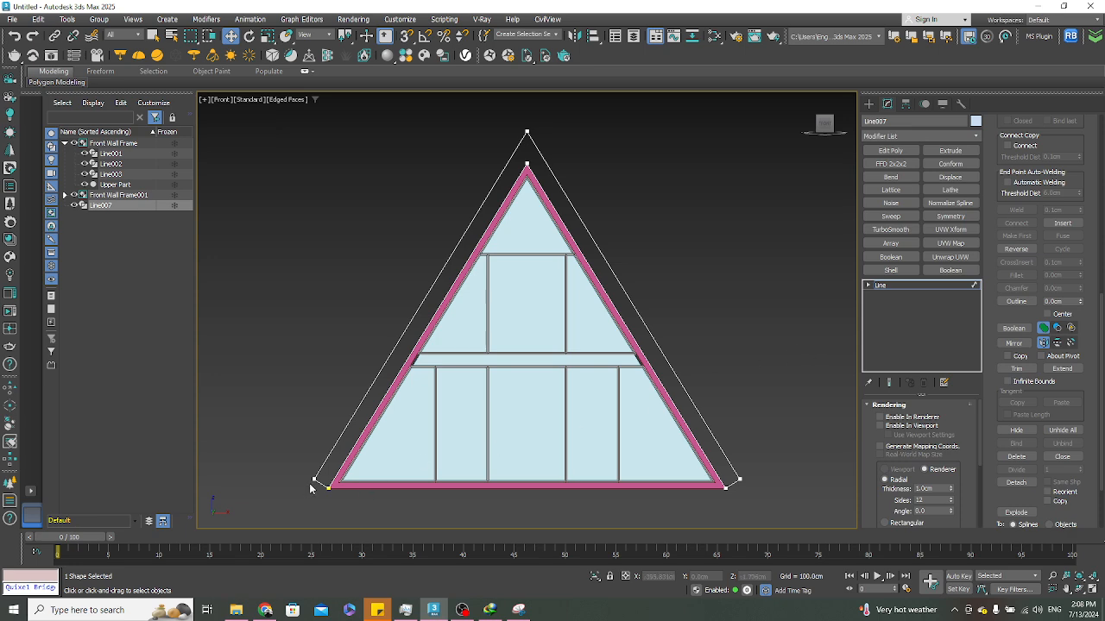
Switch the roof profile from spline-level to vertex-level editing for its slanted lower-left end
{"action": "scroll", "coordinate": [312, 486], "scroll_direction": "up", "scroll_amount": 5}
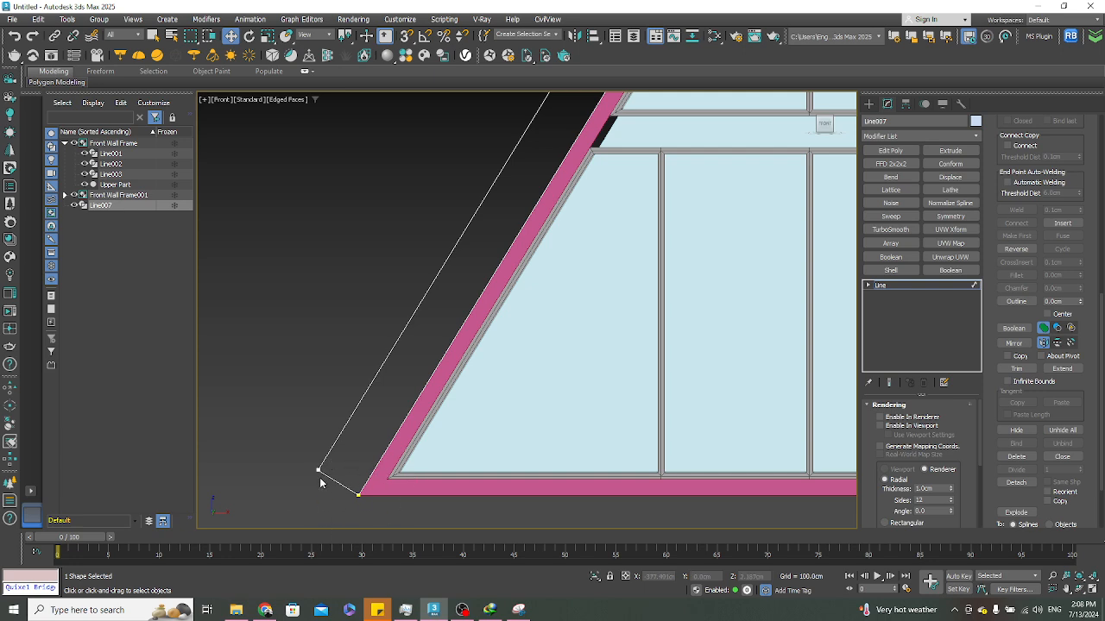
{"action": "scroll", "coordinate": [320, 482], "scroll_direction": "down", "scroll_amount": 6}
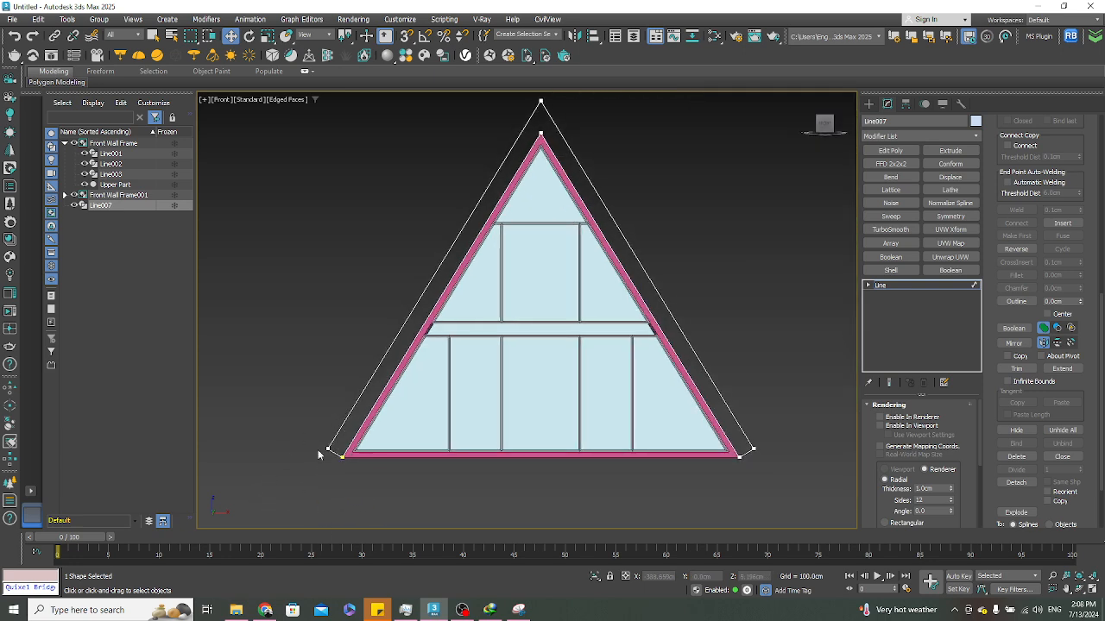
{"action": "scroll", "coordinate": [326, 451], "scroll_direction": "up", "scroll_amount": 4}
{"action": "scroll", "coordinate": [332, 445], "scroll_direction": "down", "scroll_amount": 3}
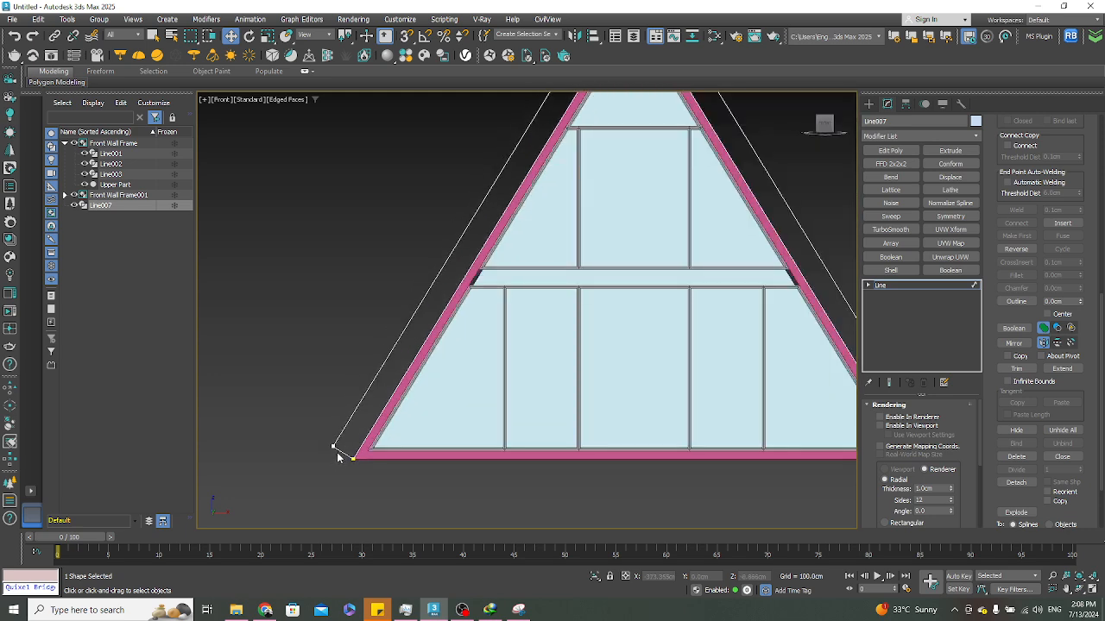
{"action": "scroll", "coordinate": [354, 461], "scroll_direction": "up", "scroll_amount": 2}
{"action": "scroll", "coordinate": [376, 469], "scroll_direction": "up", "scroll_amount": 3}
{"action": "left_click", "coordinate": [400, 466]}
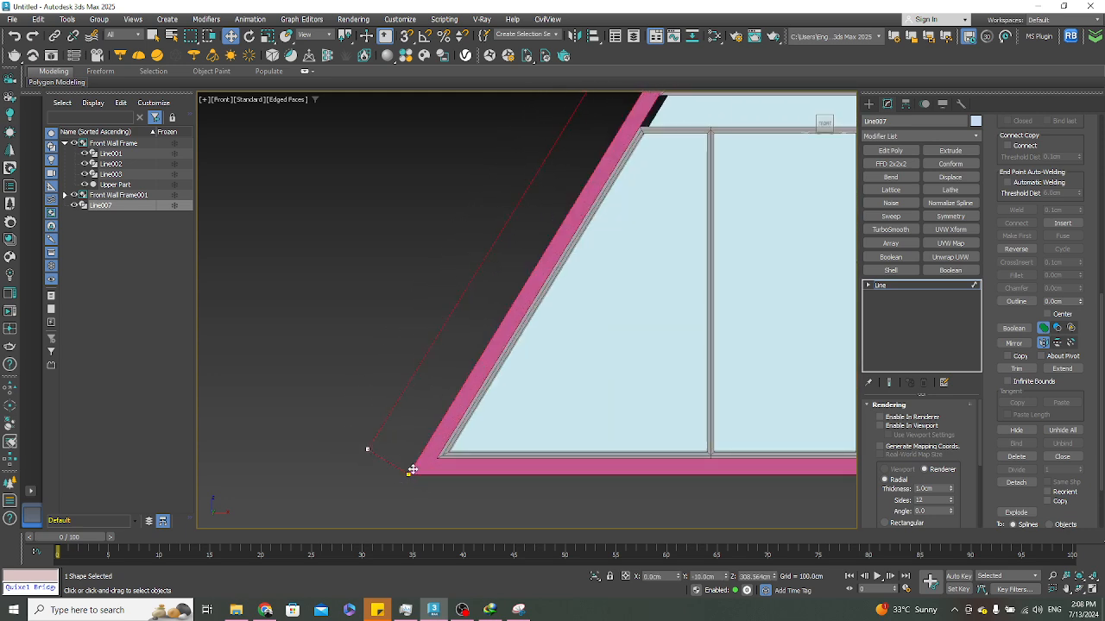
{"action": "scroll", "coordinate": [1011, 173], "scroll_direction": "up", "scroll_amount": 5}
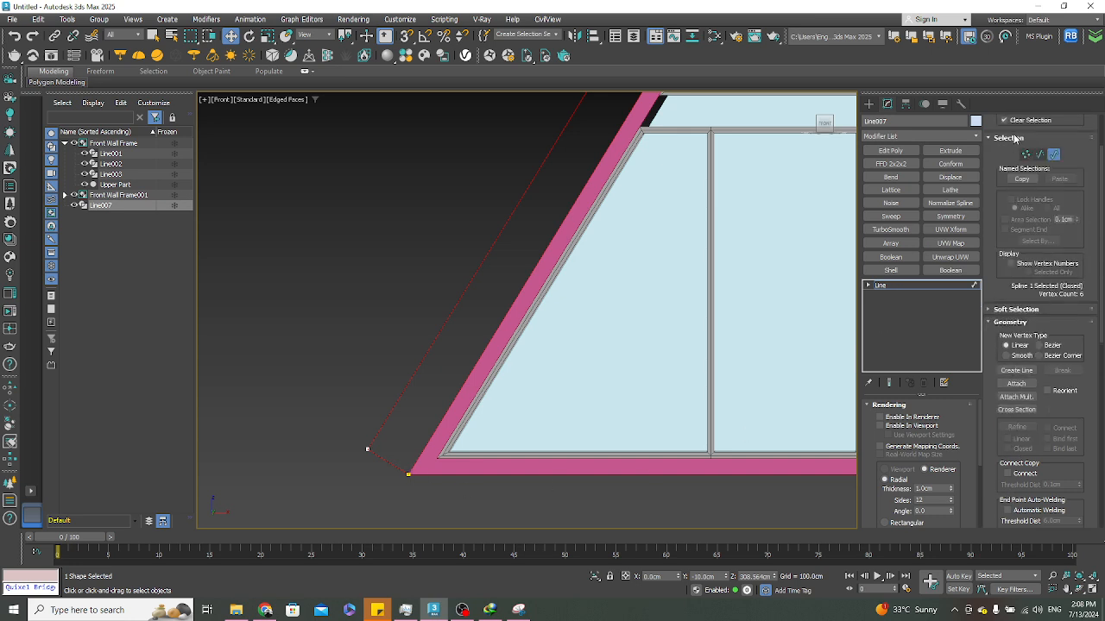
{"action": "left_click", "coordinate": [1025, 225]}
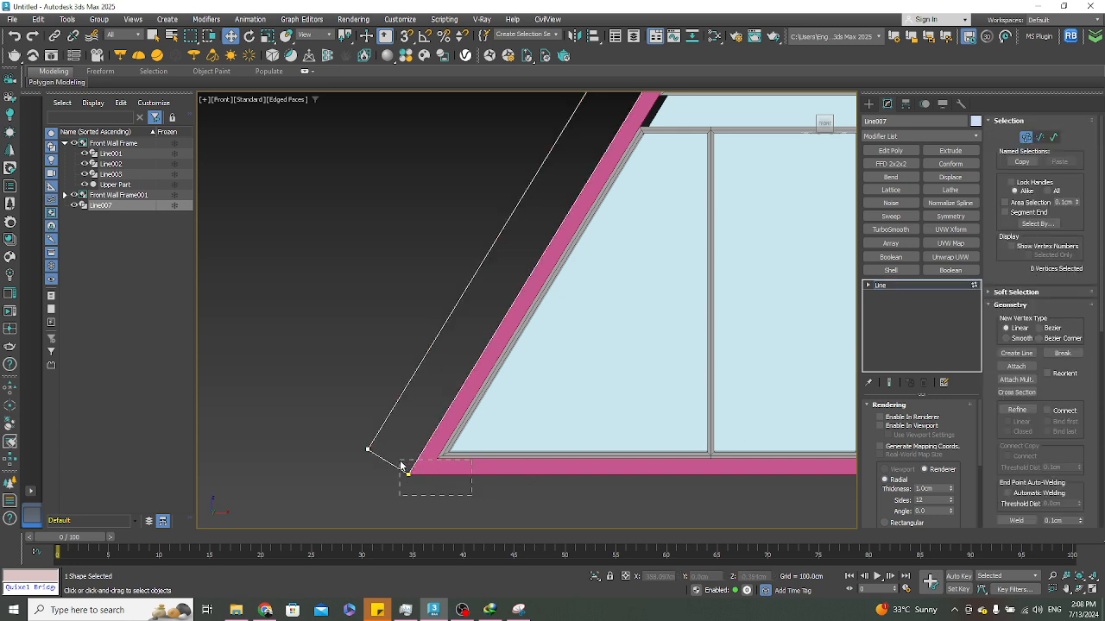
Try to raise the inner vertex of the roof profile's lower-left end freehand
{"action": "left_click_drag", "start_coordinate": [400, 466], "coordinate": [436, 430]}
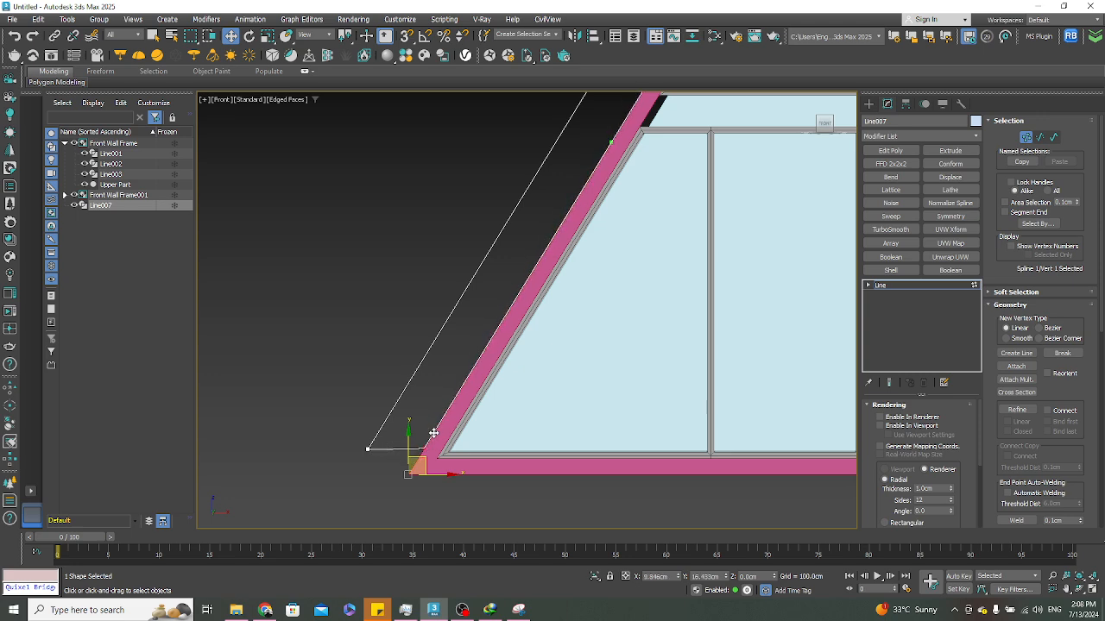
{"action": "left_click_drag", "start_coordinate": [434, 432], "coordinate": [429, 435]}
{"action": "key", "text": "ctrl+z"}
Raise the inner vertex of the roof profile's lower-left end level with its outer vertex using snapping
{"action": "left_click_drag", "start_coordinate": [337, 422], "coordinate": [352, 465]}
{"action": "scroll", "coordinate": [434, 485], "scroll_direction": "down", "scroll_amount": 5}
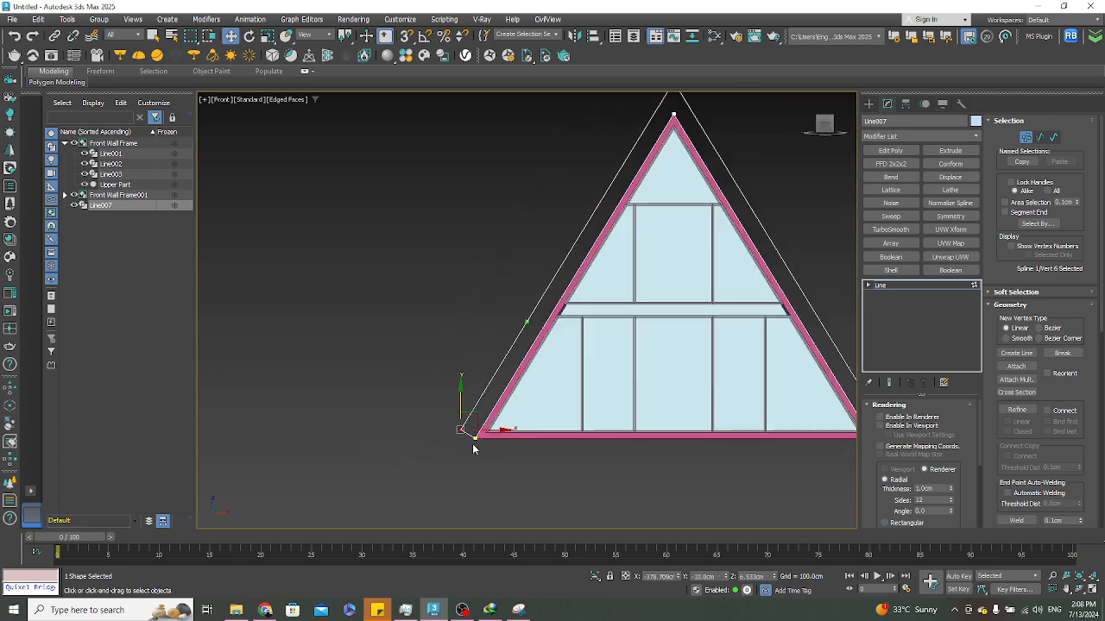
{"action": "scroll", "coordinate": [470, 443], "scroll_direction": "up", "scroll_amount": 4}
{"action": "scroll", "coordinate": [447, 435], "scroll_direction": "up", "scroll_amount": 3}
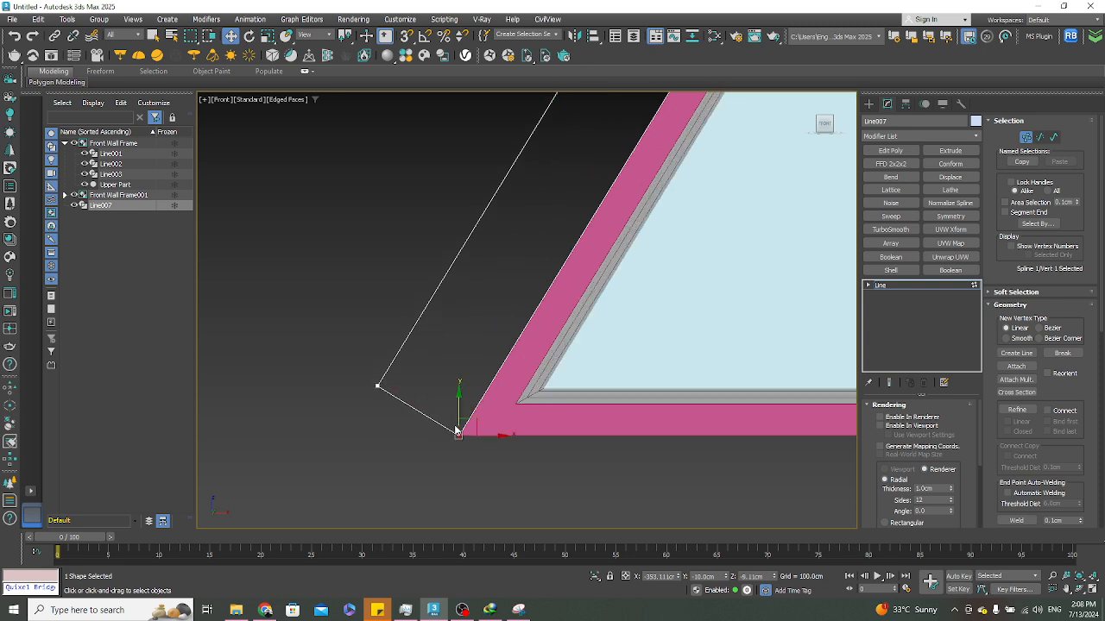
{"action": "left_click_drag", "start_coordinate": [457, 419], "coordinate": [380, 388]}
{"action": "key", "text": "s"}
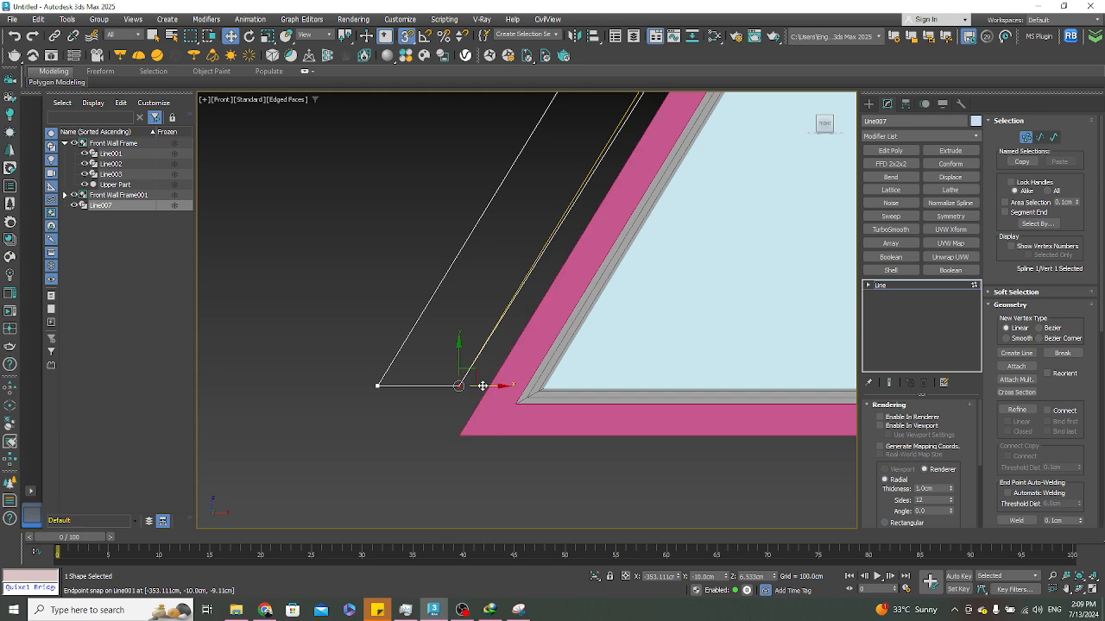
Shift the lower-left inner vertex horizontally until the roof profile's inner edge lies along the frame's slanted outer edge
{"action": "left_click_drag", "start_coordinate": [479, 386], "coordinate": [510, 383]}
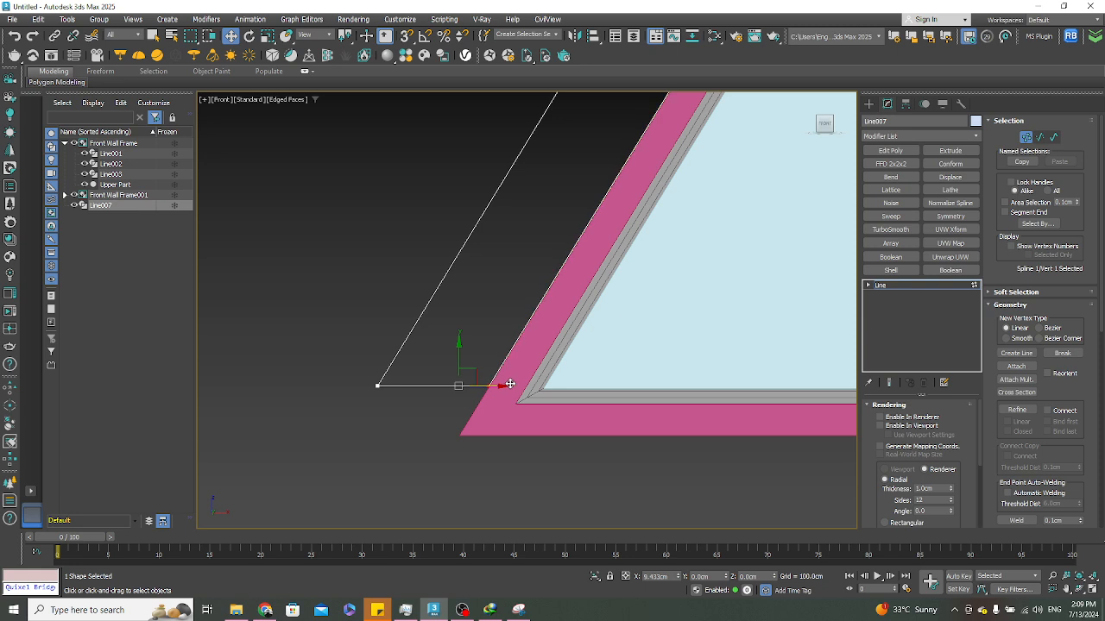
{"action": "scroll", "coordinate": [511, 383], "scroll_direction": "up", "scroll_amount": 5}
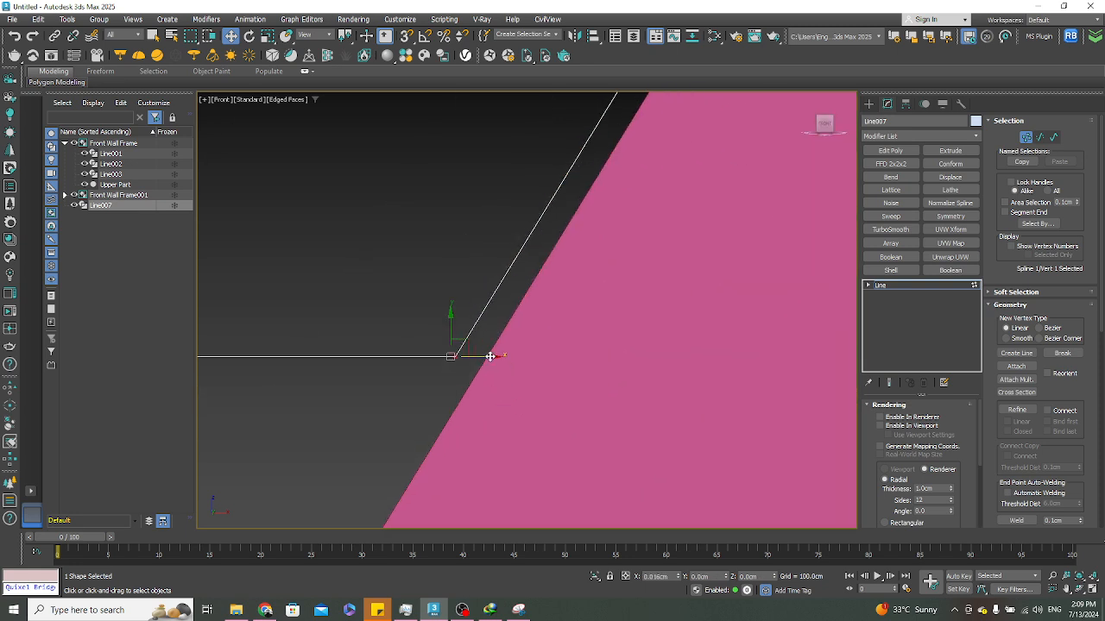
{"action": "left_click_drag", "start_coordinate": [490, 357], "coordinate": [531, 335]}
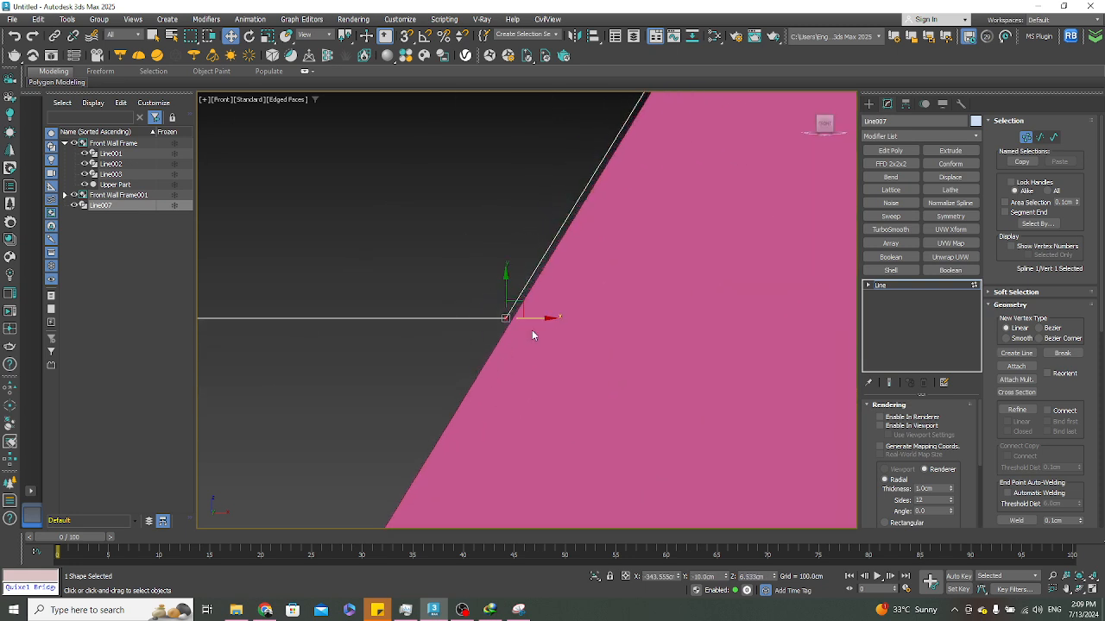
{"action": "scroll", "coordinate": [532, 335], "scroll_direction": "up", "scroll_amount": 7}
{"action": "left_click_drag", "start_coordinate": [463, 287], "coordinate": [493, 290]}
{"action": "scroll", "coordinate": [534, 378], "scroll_direction": "down", "scroll_amount": 8}
{"action": "scroll", "coordinate": [544, 359], "scroll_direction": "down", "scroll_amount": 5}
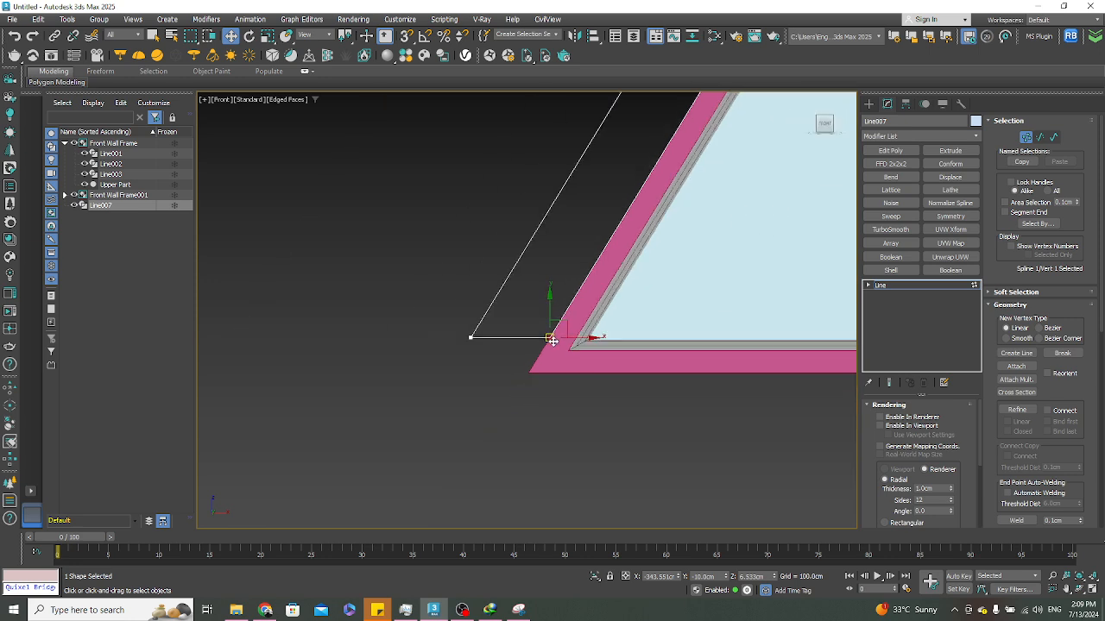
Select both vertices of the roof profile's lower-left end and snap them down to the wall frame's bottom corner
{"action": "left_click_drag", "start_coordinate": [531, 345], "coordinate": [547, 363]}
{"action": "scroll", "coordinate": [557, 347], "scroll_direction": "up", "scroll_amount": 4}
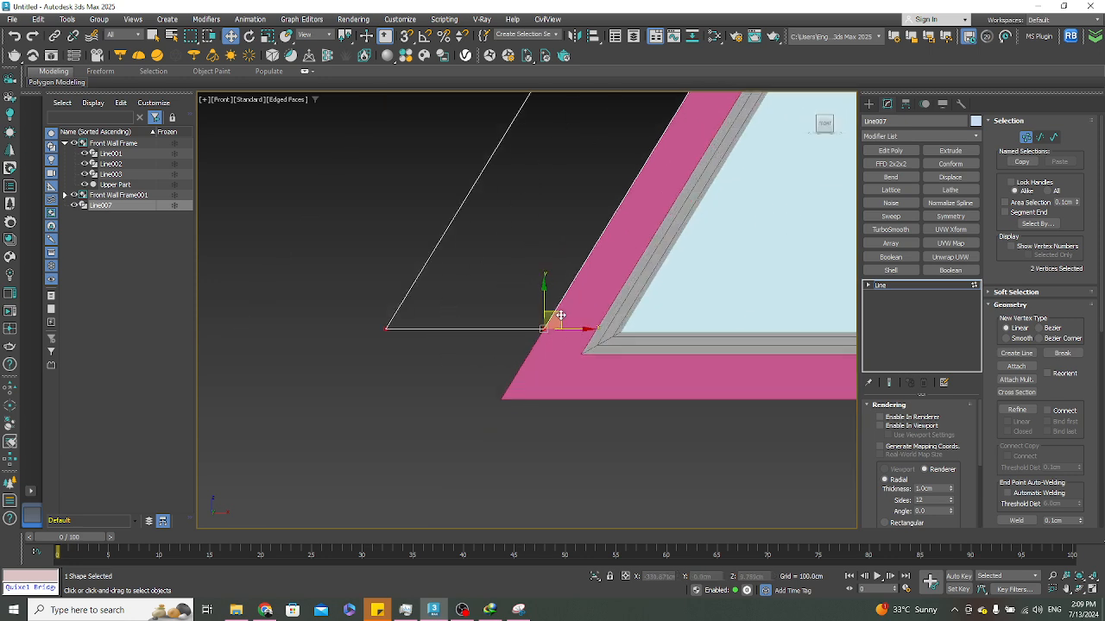
{"action": "left_click_drag", "start_coordinate": [560, 316], "coordinate": [631, 429]}
{"action": "scroll", "coordinate": [495, 397], "scroll_direction": "up", "scroll_amount": 8}
{"action": "key", "text": "s"}
{"action": "key", "text": "s"}
{"action": "scroll", "coordinate": [566, 399], "scroll_direction": "down", "scroll_amount": 12}
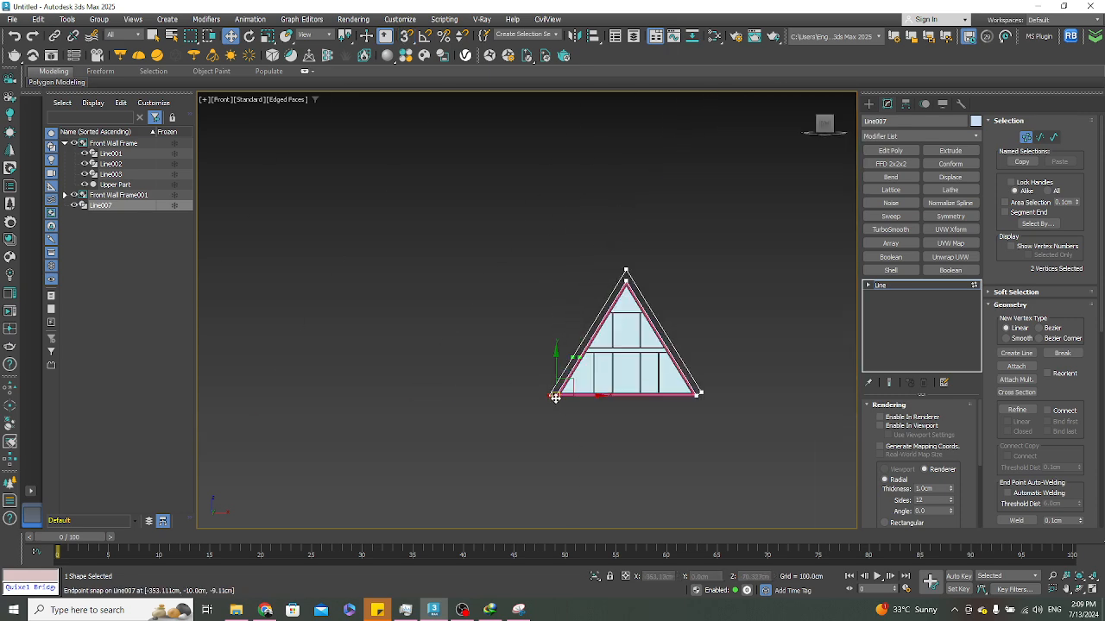
In the front view, raise the inner vertex of the roof profile's lower-right end level with its outer vertex
{"action": "left_click", "coordinate": [736, 397]}
{"action": "scroll", "coordinate": [723, 407], "scroll_direction": "up", "scroll_amount": 4}
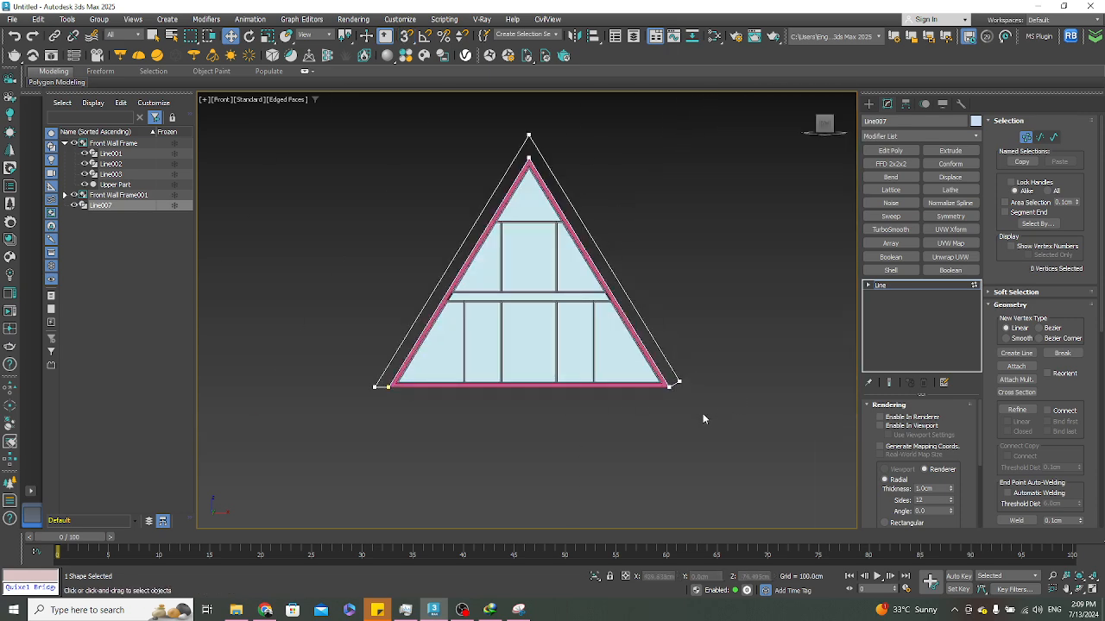
{"action": "middle_click_drag", "start_coordinate": [703, 413], "coordinate": [620, 440], "text": "alt"}
{"action": "key", "text": "f"}
{"action": "middle_click_drag", "start_coordinate": [722, 468], "coordinate": [653, 394]}
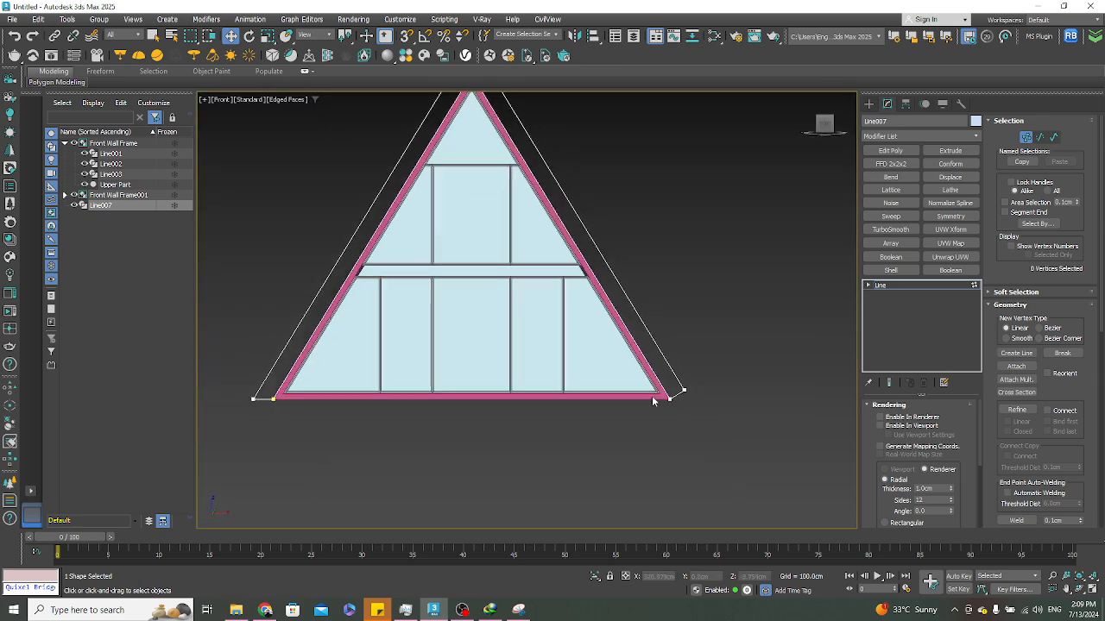
{"action": "scroll", "coordinate": [716, 394], "scroll_direction": "up", "scroll_amount": 2}
{"action": "scroll", "coordinate": [747, 411], "scroll_direction": "down", "scroll_amount": 2}
{"action": "middle_click_drag", "start_coordinate": [747, 412], "coordinate": [723, 426]}
{"action": "scroll", "coordinate": [740, 422], "scroll_direction": "up", "scroll_amount": 4}
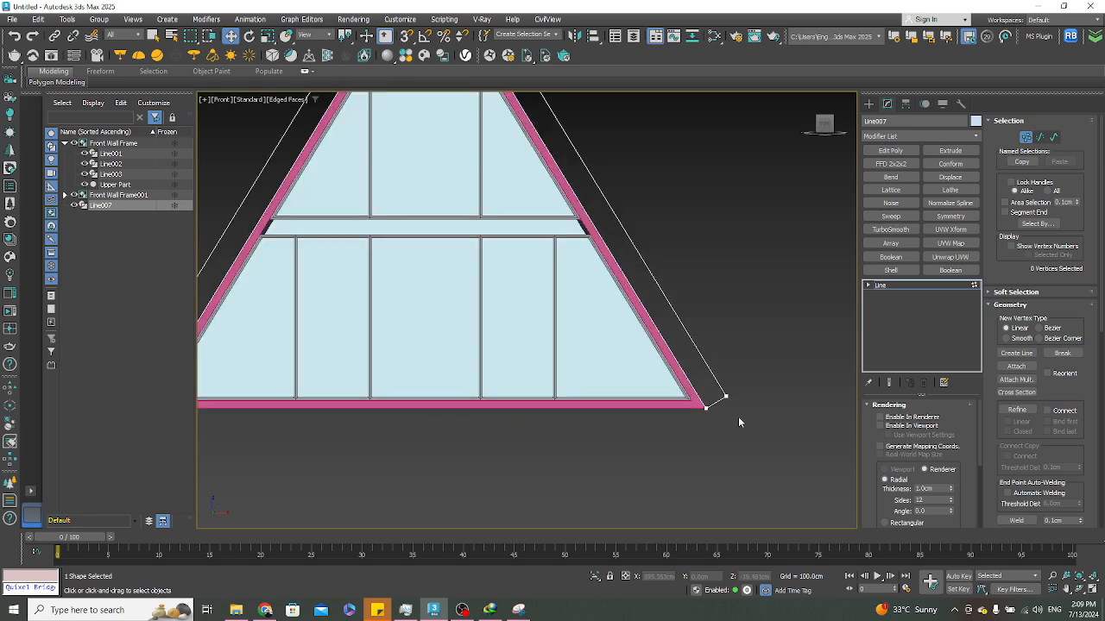
{"action": "left_click_drag", "start_coordinate": [723, 409], "coordinate": [710, 358]}
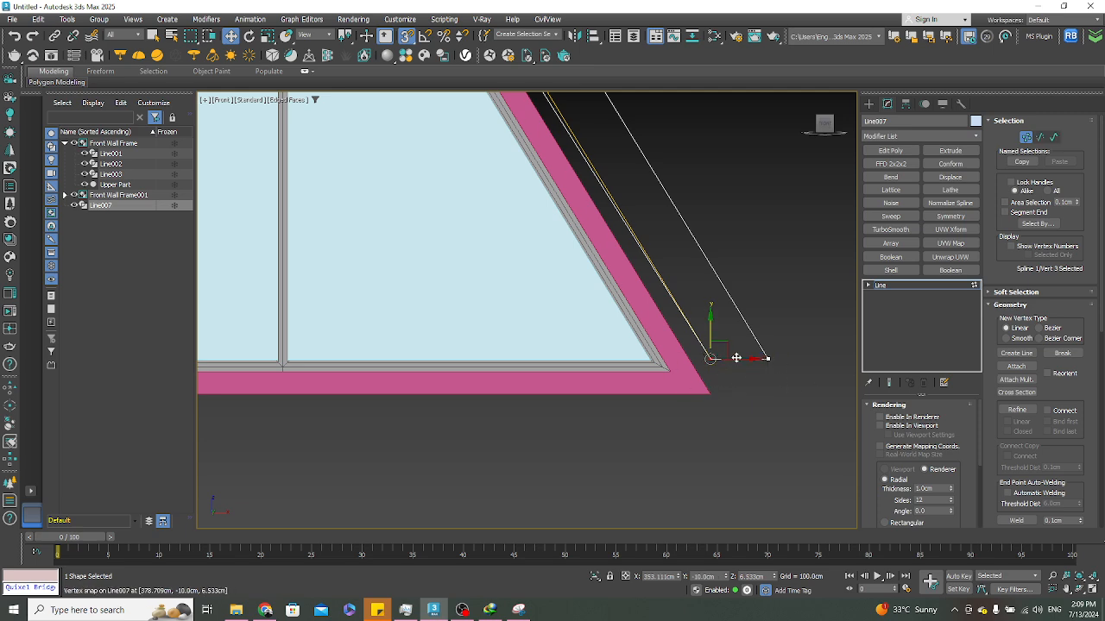
Shift the lower-right inner vertex horizontally until the profile's inner edge follows the frame's slanted outer edge
{"action": "scroll", "coordinate": [698, 368], "scroll_direction": "up", "scroll_amount": 8}
{"action": "middle_click_drag", "start_coordinate": [739, 358], "coordinate": [673, 369]}
{"action": "left_click_drag", "start_coordinate": [742, 355], "coordinate": [403, 359]}
{"action": "middle_click_drag", "start_coordinate": [372, 358], "coordinate": [494, 376]}
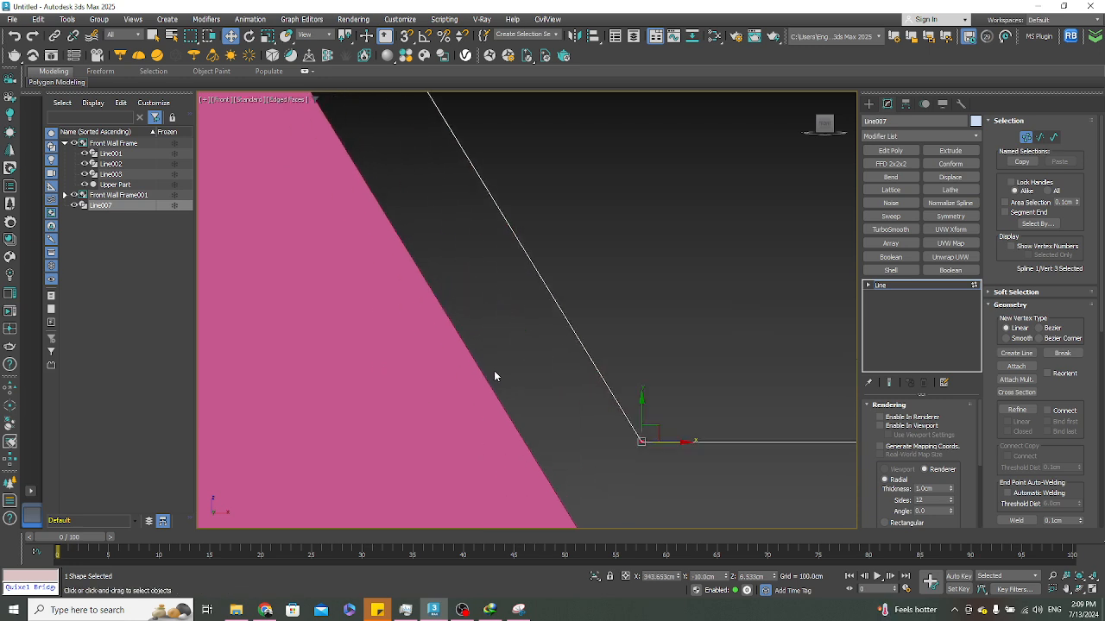
{"action": "left_click_drag", "start_coordinate": [663, 443], "coordinate": [560, 449]}
{"action": "middle_click_drag", "start_coordinate": [478, 437], "coordinate": [520, 444]}
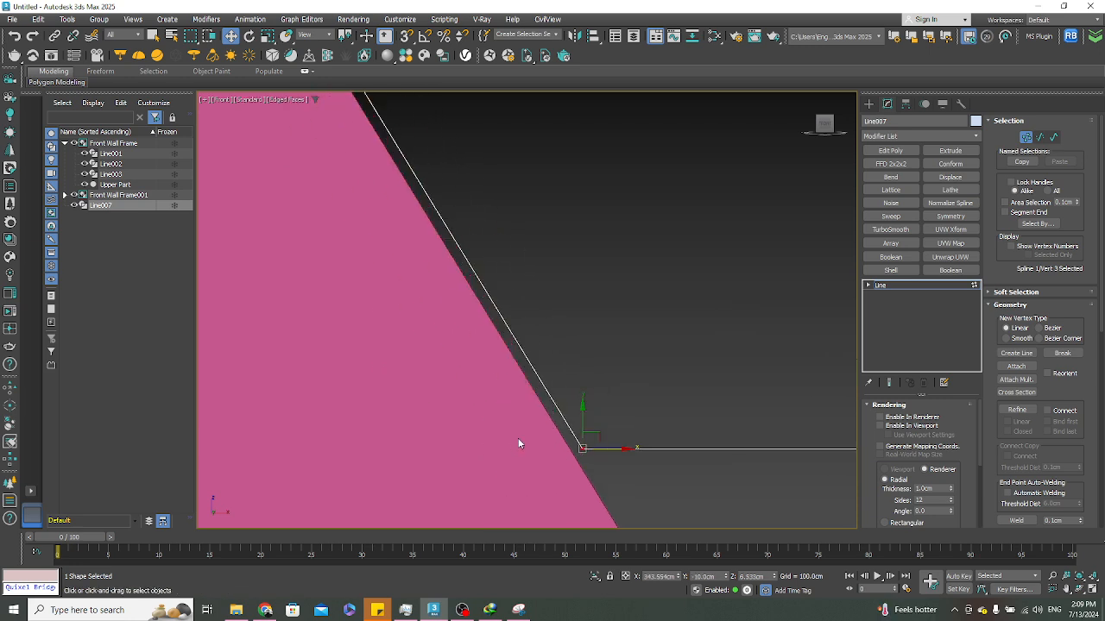
{"action": "scroll", "coordinate": [588, 443], "scroll_direction": "up", "scroll_amount": 4}
{"action": "left_click_drag", "start_coordinate": [606, 482], "coordinate": [500, 480]}
{"action": "middle_click_drag", "start_coordinate": [501, 480], "coordinate": [500, 361]}
{"action": "scroll", "coordinate": [502, 356], "scroll_direction": "down", "scroll_amount": 2}
{"action": "scroll", "coordinate": [502, 355], "scroll_direction": "down", "scroll_amount": 3}
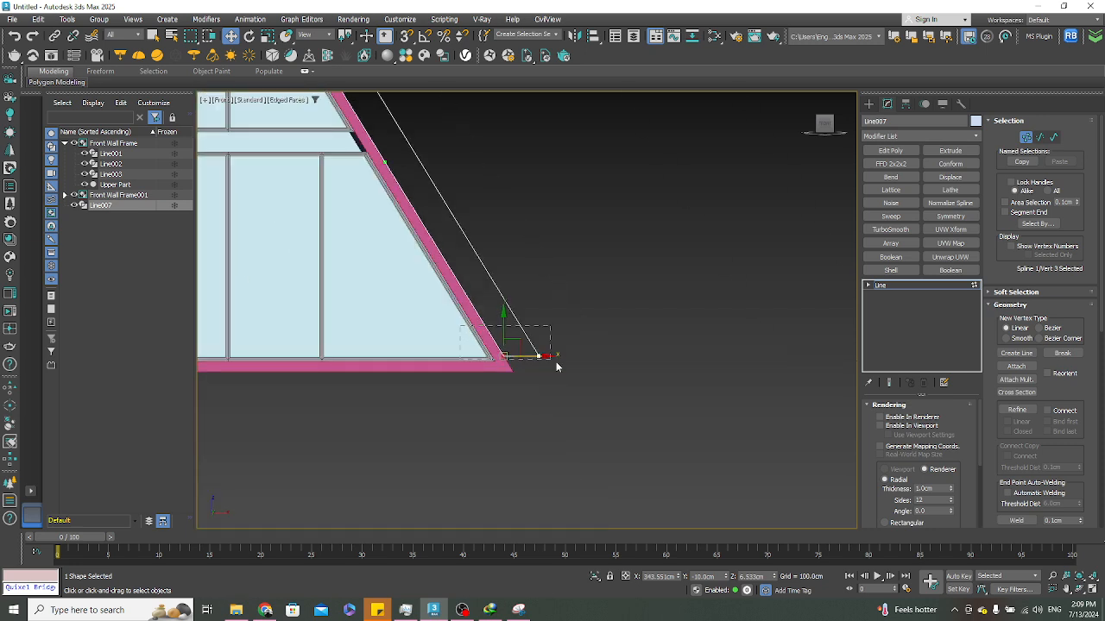
Select both vertices of the roof profile's lower-right end and snap them to the wall frame's bottom-right corner
{"action": "left_click_drag", "start_coordinate": [556, 361], "coordinate": [558, 363]}
{"action": "scroll", "coordinate": [516, 367], "scroll_direction": "up", "scroll_amount": 2}
{"action": "left_click_drag", "start_coordinate": [498, 324], "coordinate": [555, 394]}
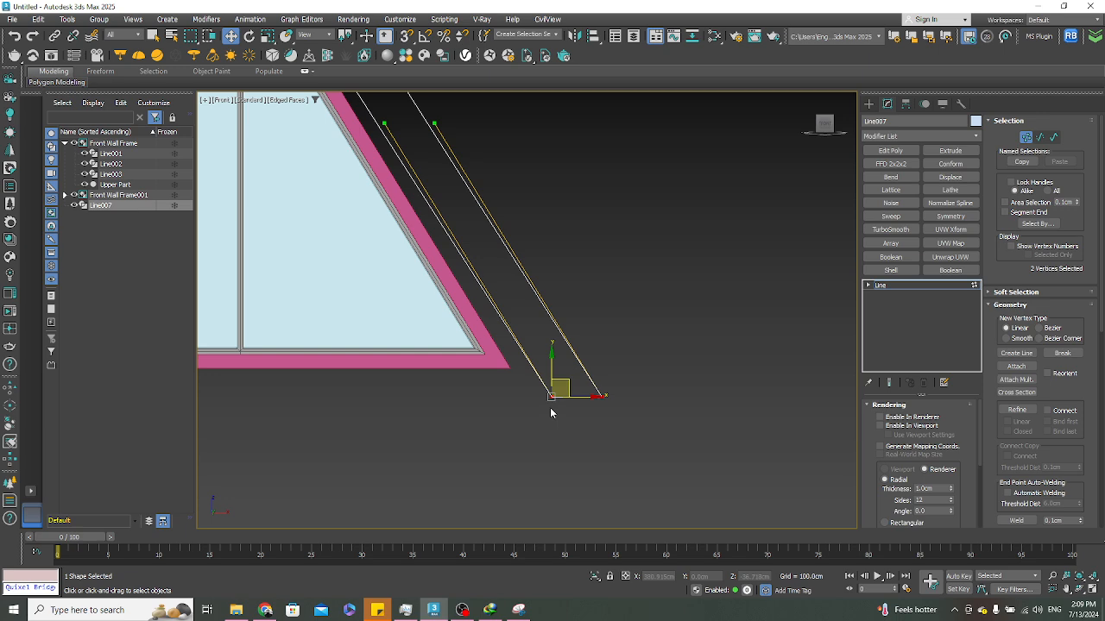
{"action": "key", "text": "s"}
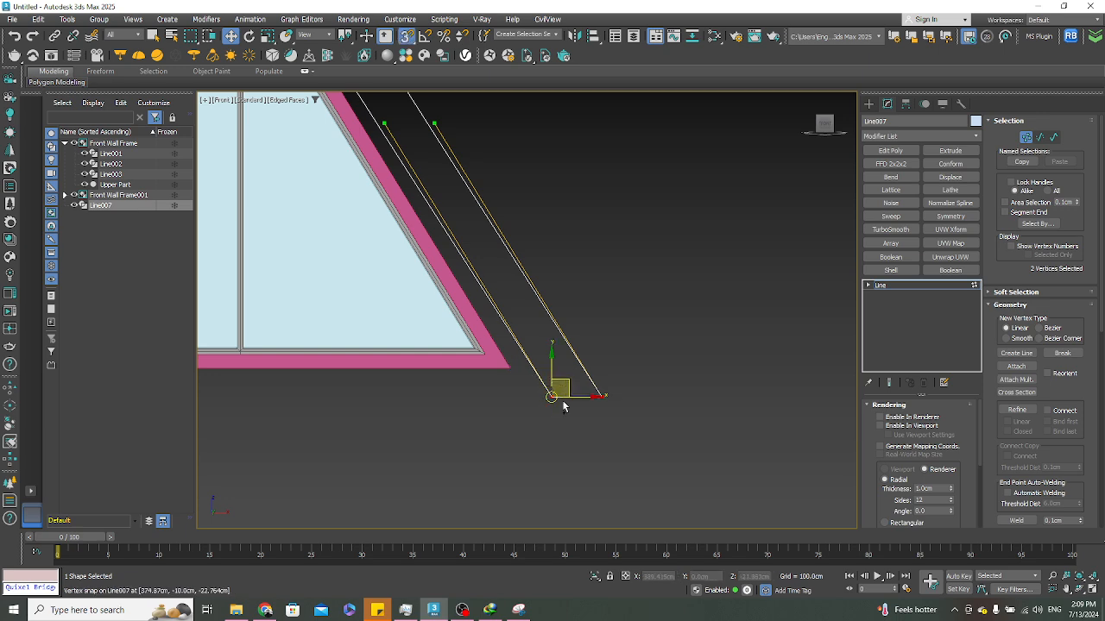
{"action": "left_click_drag", "start_coordinate": [552, 396], "coordinate": [511, 367]}
{"action": "left_click", "coordinate": [679, 389]}
{"action": "scroll", "coordinate": [651, 390], "scroll_direction": "down", "scroll_amount": 8}
{"action": "scroll", "coordinate": [621, 375], "scroll_direction": "up", "scroll_amount": 2}
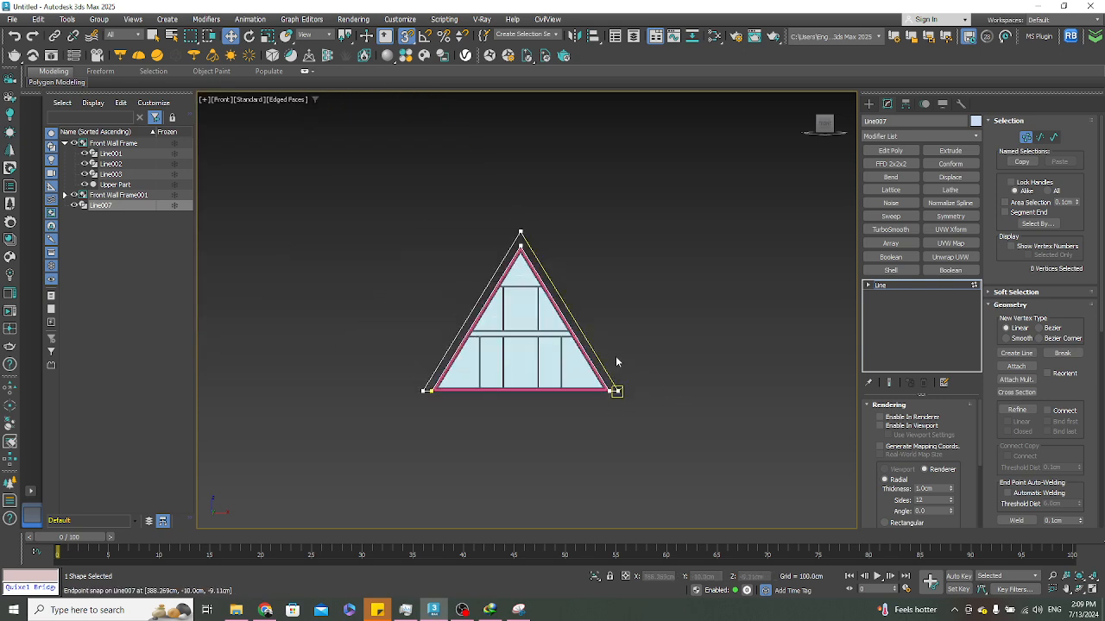
Check the roof's shape in the browser's cabin photo, return to 3ds Max, and extrude the roof profile 929.64 cm
{"action": "middle_click_drag", "start_coordinate": [654, 380], "coordinate": [675, 437], "text": "alt"}
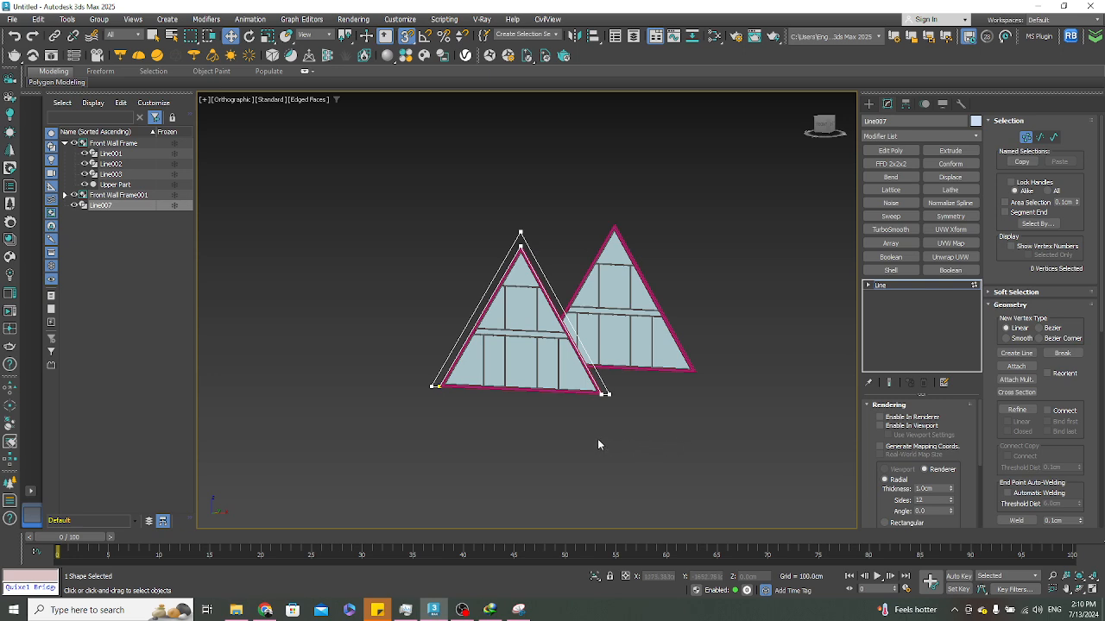
{"action": "left_click", "coordinate": [266, 610]}
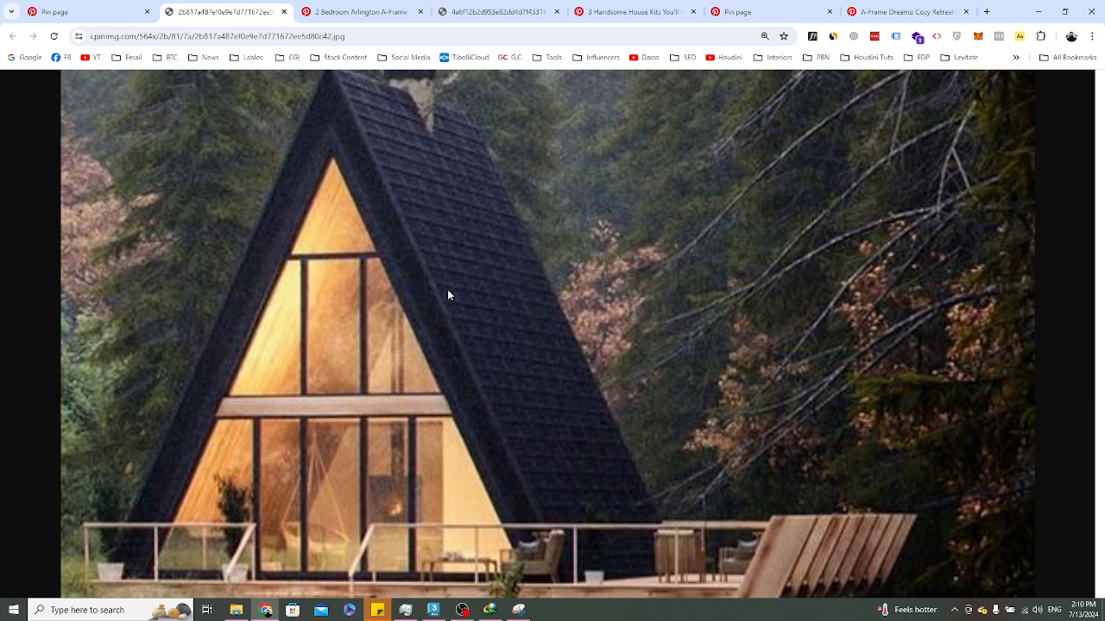
{"action": "scroll", "coordinate": [455, 303], "scroll_direction": "down", "scroll_amount": 1}
{"action": "scroll", "coordinate": [688, 268], "scroll_direction": "up", "scroll_amount": 1}
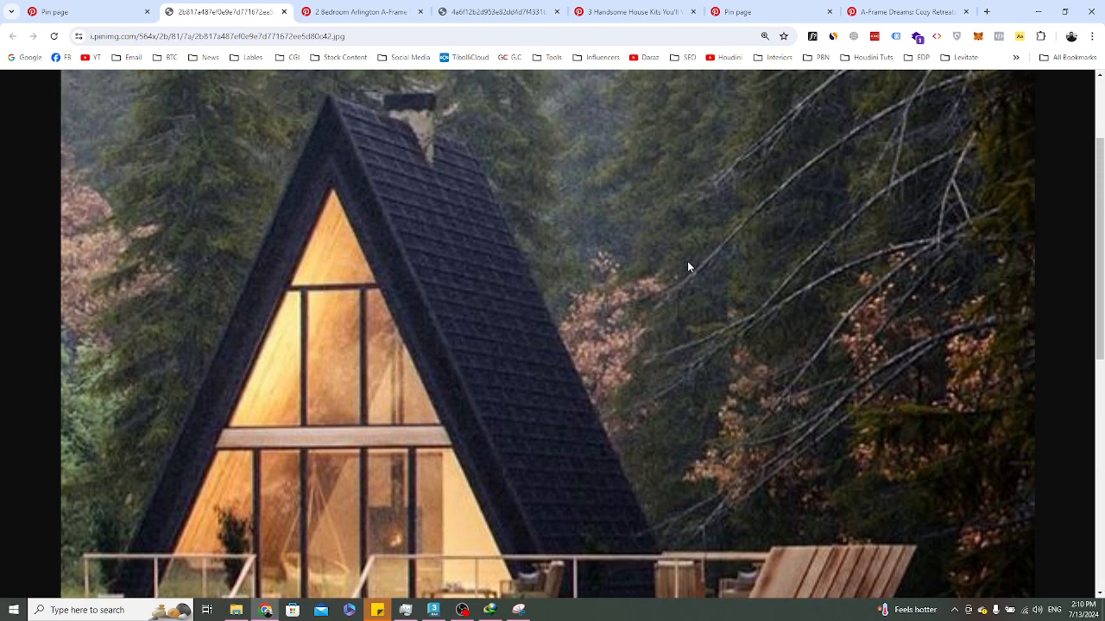
{"action": "scroll", "coordinate": [688, 267], "scroll_direction": "up", "scroll_amount": 1}
{"action": "key", "text": "alt+Tab"}
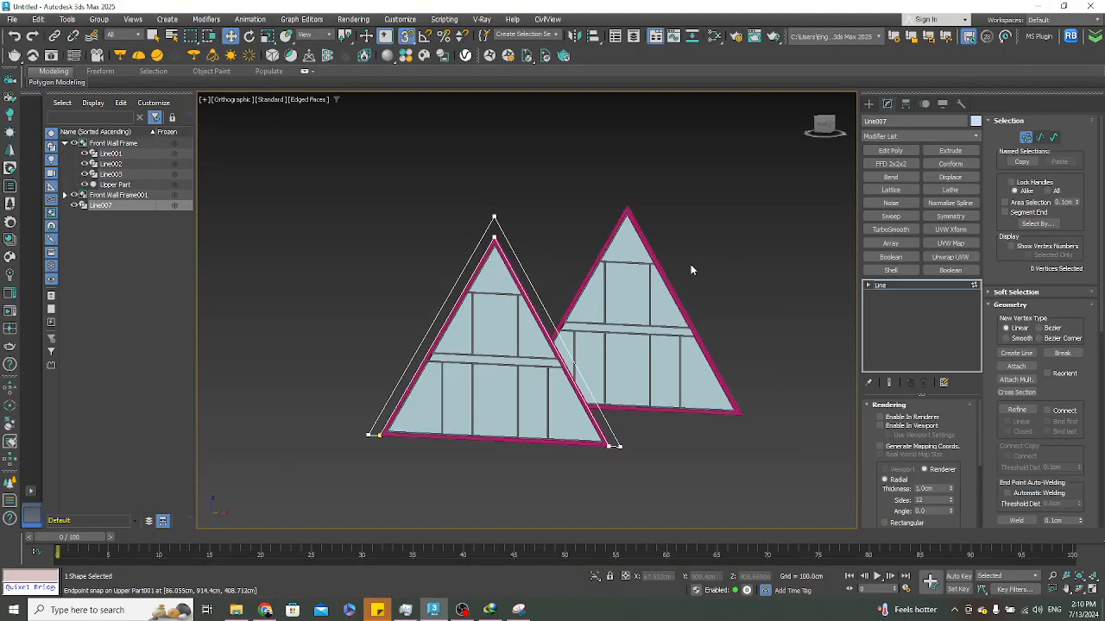
{"action": "left_click", "coordinate": [936, 151]}
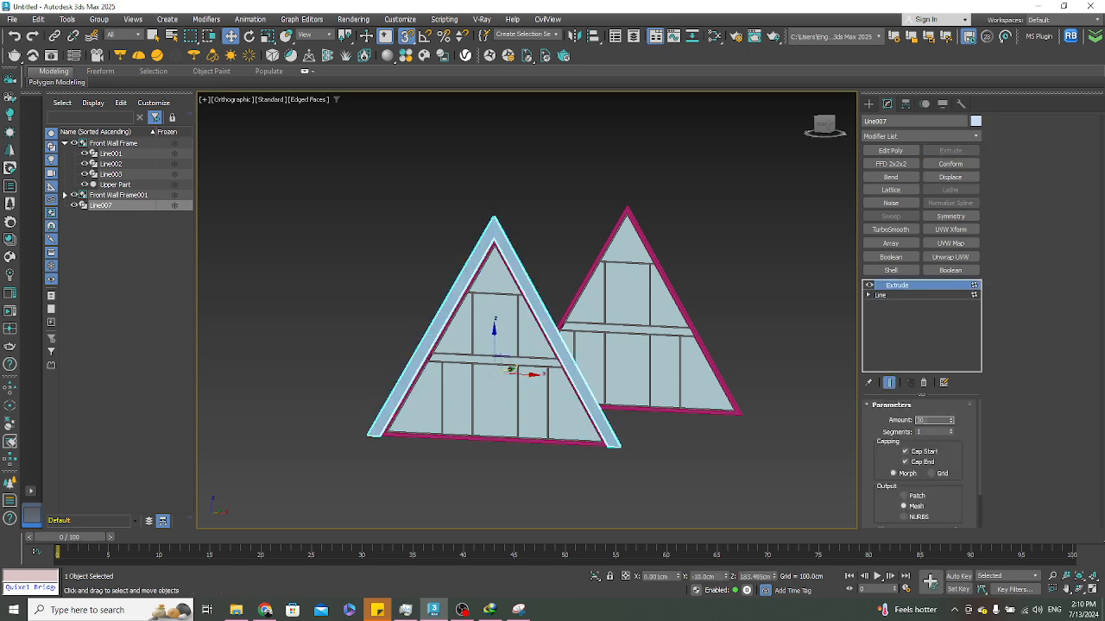
{"action": "type", "text": "30.5"}
{"action": "key", "text": "Return"}
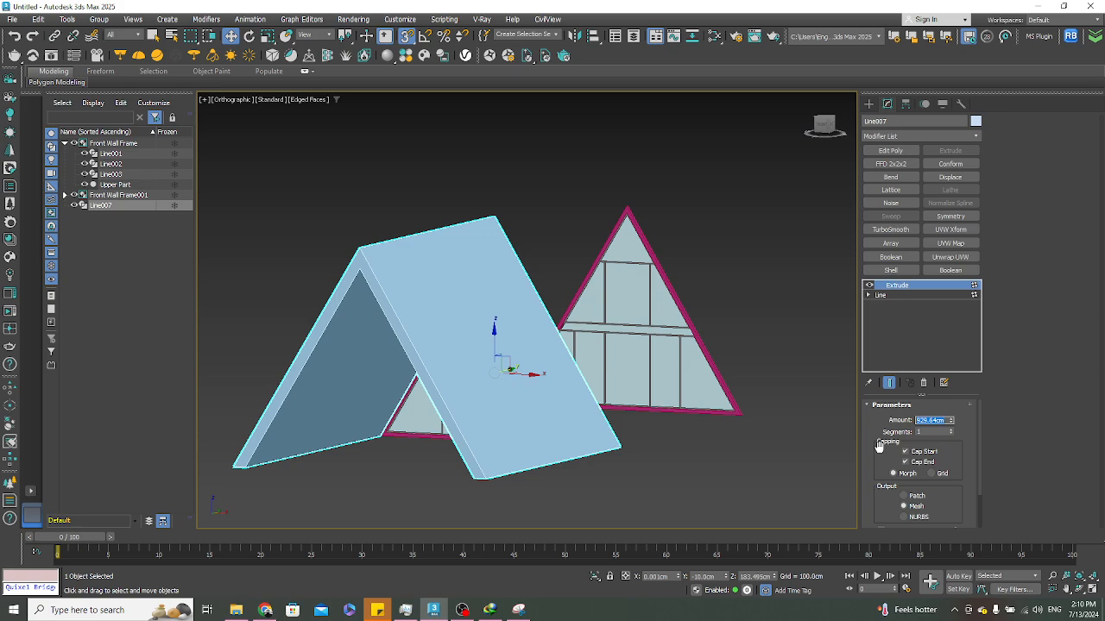
Glance at the cabin photo again, and in the top view move the roof back to about Y 914.4 cm, covering both wall frames
{"action": "left_click", "coordinate": [265, 609]}
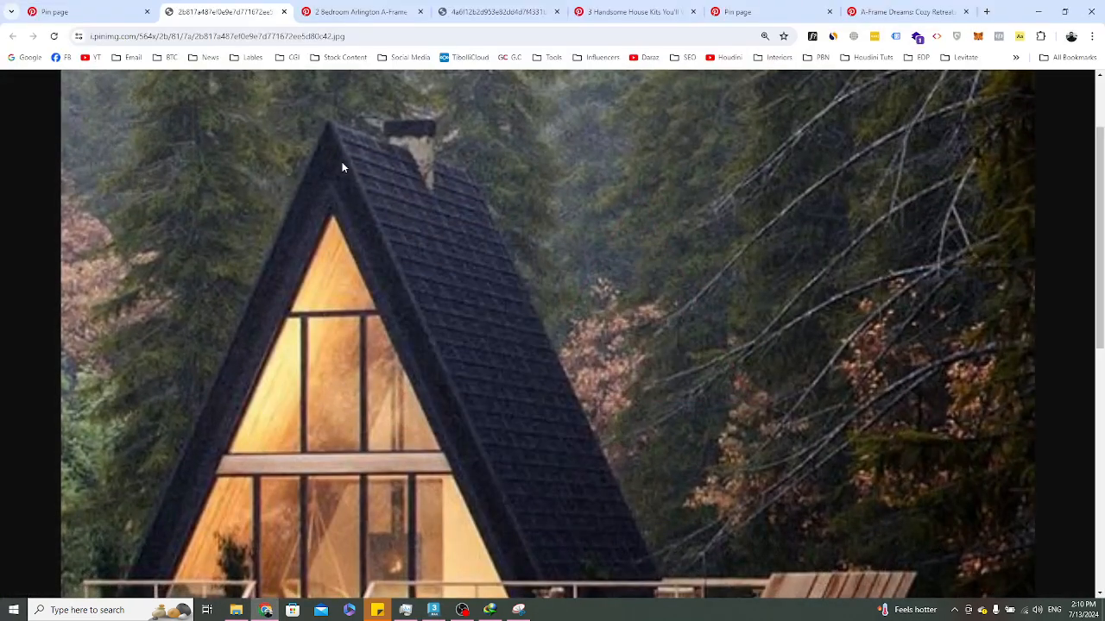
{"action": "left_click", "coordinate": [1039, 12]}
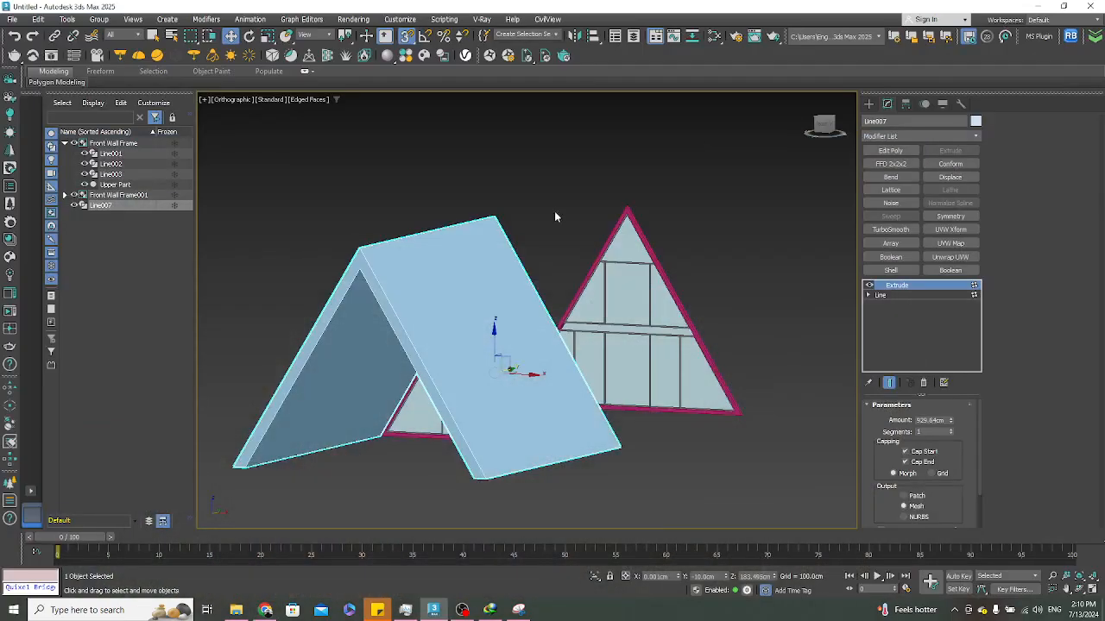
{"action": "scroll", "coordinate": [557, 218], "scroll_direction": "down", "scroll_amount": 3}
{"action": "middle_click_drag", "start_coordinate": [574, 285], "coordinate": [578, 321]}
{"action": "key", "text": "t"}
{"action": "scroll", "coordinate": [552, 271], "scroll_direction": "down", "scroll_amount": 4}
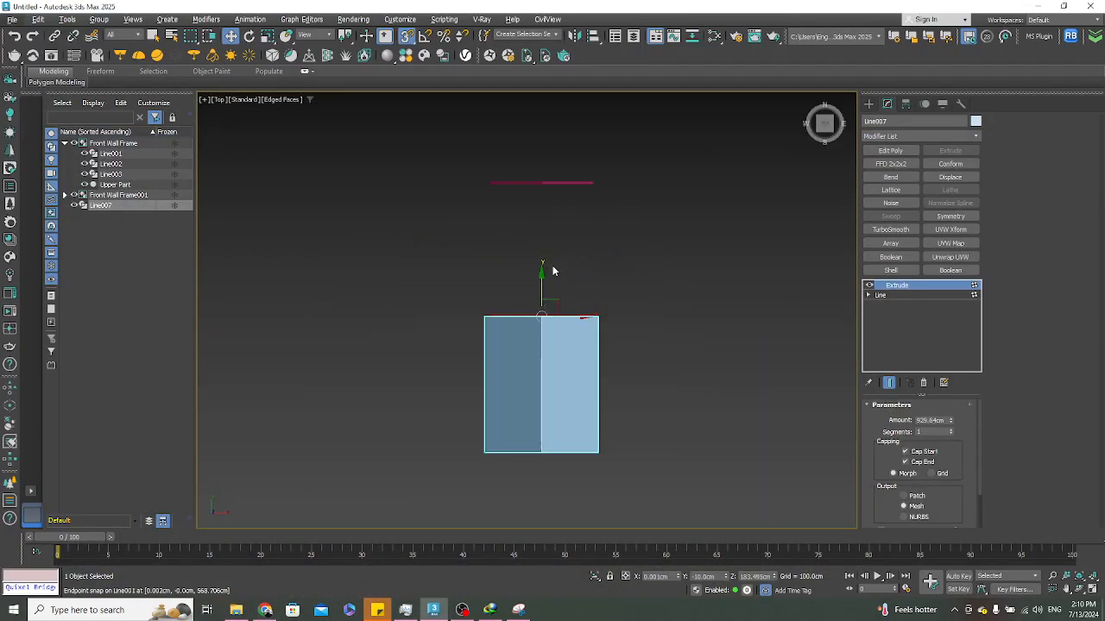
{"action": "left_click_drag", "start_coordinate": [544, 282], "coordinate": [486, 163]}
{"action": "scroll", "coordinate": [488, 164], "scroll_direction": "up", "scroll_amount": 5}
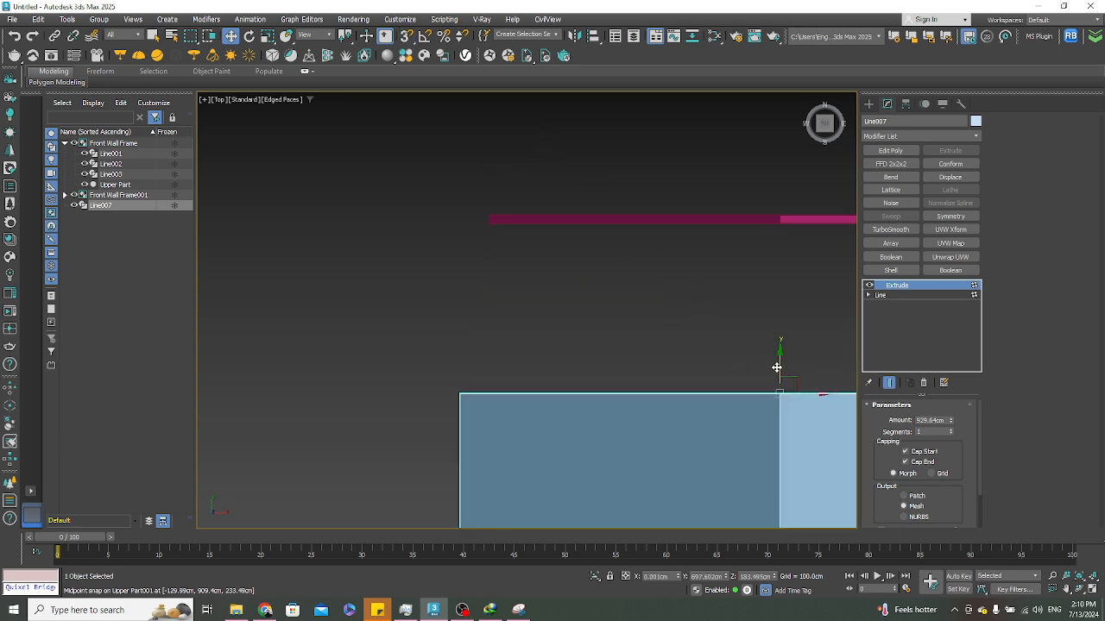
{"action": "left_click_drag", "start_coordinate": [777, 368], "coordinate": [779, 187]}
{"action": "scroll", "coordinate": [614, 241], "scroll_direction": "down", "scroll_amount": 5}
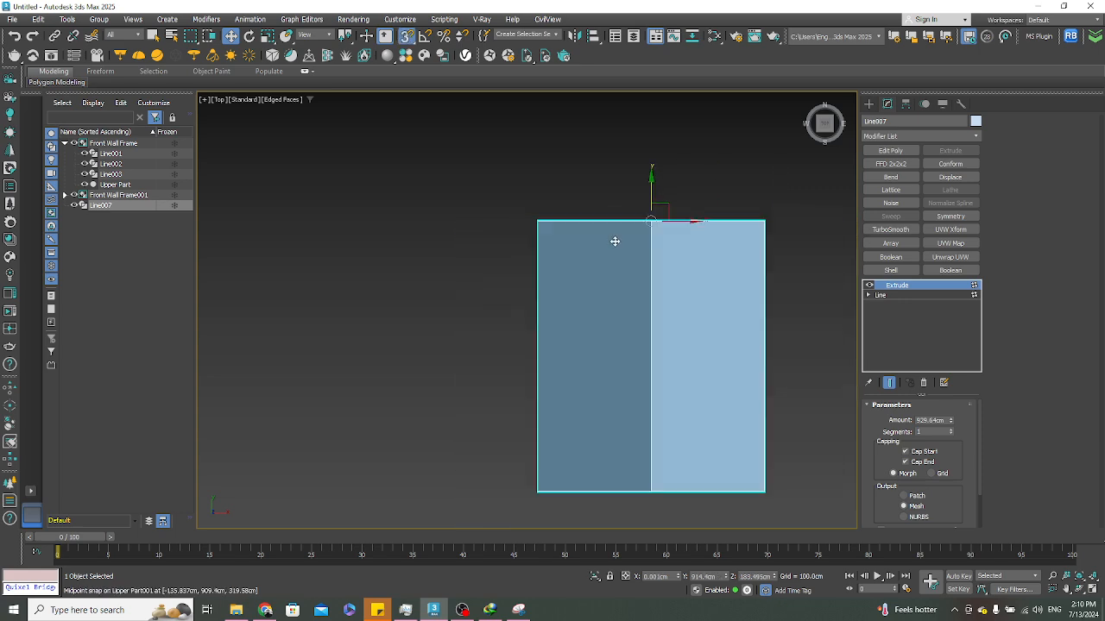
Examine the roof's fit around the wall frames in 3D, compare its front edge with the browser's cabin photo, and return to 3ds Max
{"action": "middle_click_drag", "start_coordinate": [614, 240], "coordinate": [717, 217], "text": "alt"}
{"action": "scroll", "coordinate": [717, 218], "scroll_direction": "up", "scroll_amount": 5}
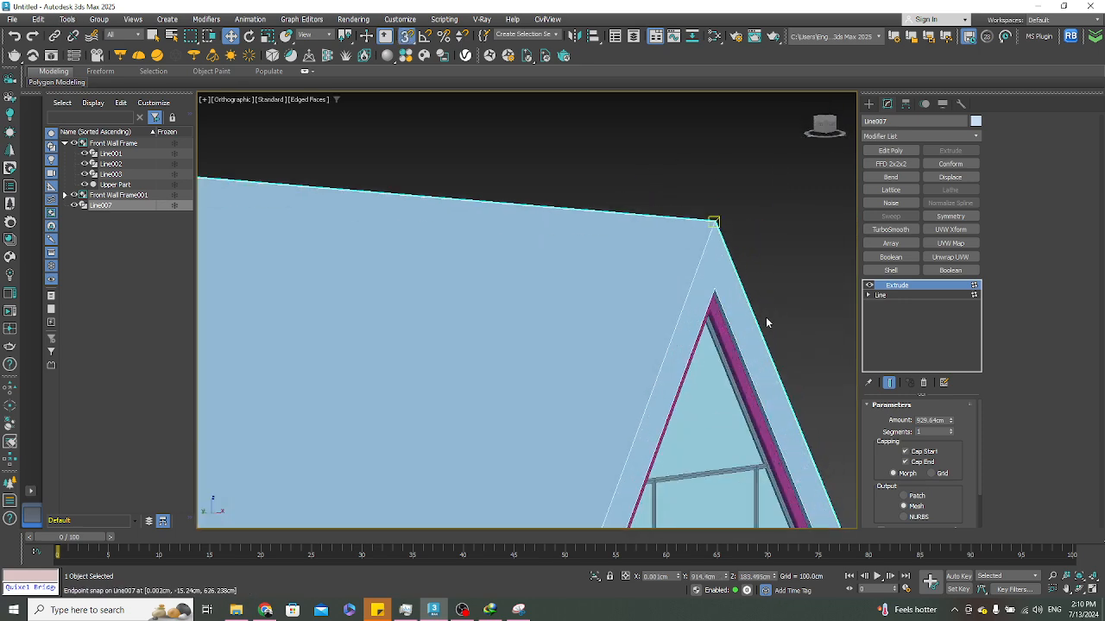
{"action": "middle_click_drag", "start_coordinate": [766, 317], "coordinate": [690, 239]}
{"action": "scroll", "coordinate": [749, 330], "scroll_direction": "down", "scroll_amount": 6}
{"action": "middle_click_drag", "start_coordinate": [749, 331], "coordinate": [647, 384], "text": "alt"}
{"action": "scroll", "coordinate": [741, 332], "scroll_direction": "up", "scroll_amount": 4}
{"action": "scroll", "coordinate": [751, 336], "scroll_direction": "down", "scroll_amount": 5}
{"action": "left_click", "coordinate": [265, 609]}
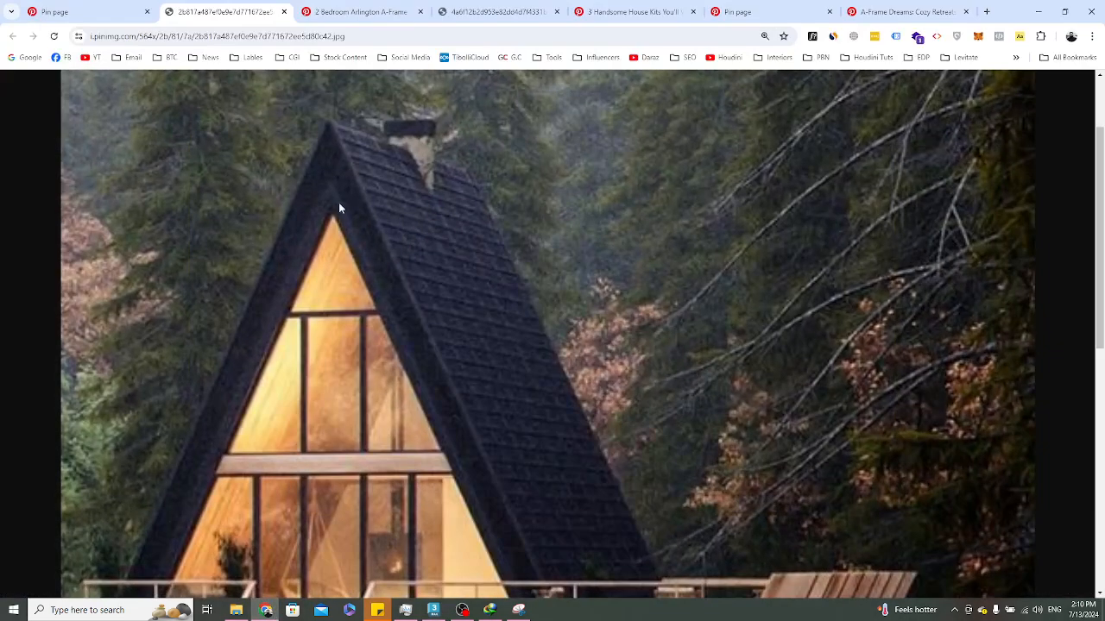
{"action": "scroll", "coordinate": [468, 321], "scroll_direction": "down", "scroll_amount": 2}
{"action": "scroll", "coordinate": [411, 299], "scroll_direction": "up", "scroll_amount": 2}
{"action": "left_click", "coordinate": [1038, 11]}
Inspect the roof's front edge around the wall frame's apex and add an Edit Poly modifier to the extruded roof
{"action": "scroll", "coordinate": [638, 259], "scroll_direction": "up", "scroll_amount": 5}
{"action": "scroll", "coordinate": [638, 271], "scroll_direction": "down", "scroll_amount": 4}
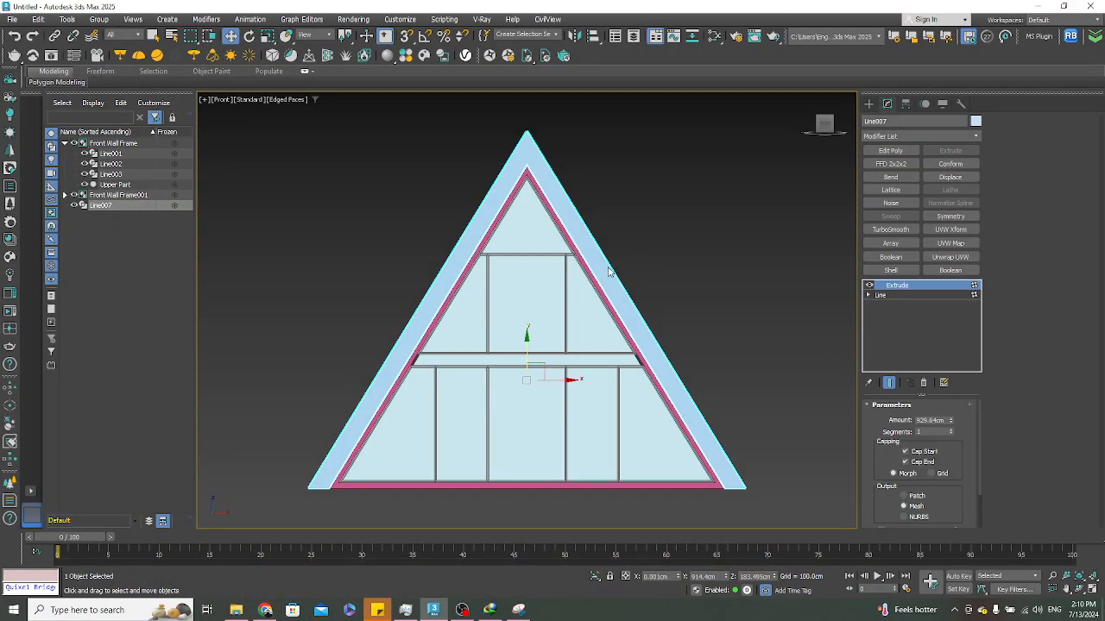
{"action": "scroll", "coordinate": [531, 181], "scroll_direction": "up", "scroll_amount": 6}
{"action": "middle_click_drag", "start_coordinate": [545, 209], "coordinate": [371, 173], "text": "alt"}
{"action": "scroll", "coordinate": [371, 172], "scroll_direction": "down", "scroll_amount": 3}
{"action": "scroll", "coordinate": [463, 202], "scroll_direction": "up", "scroll_amount": 4}
{"action": "scroll", "coordinate": [491, 217], "scroll_direction": "down", "scroll_amount": 5}
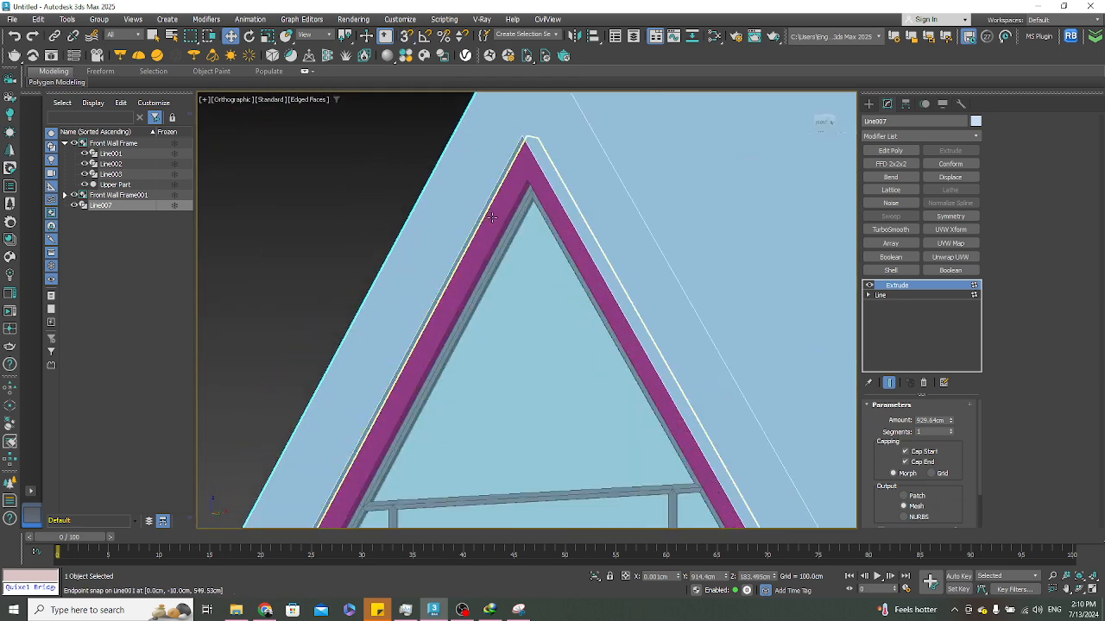
{"action": "left_click", "coordinate": [892, 152]}
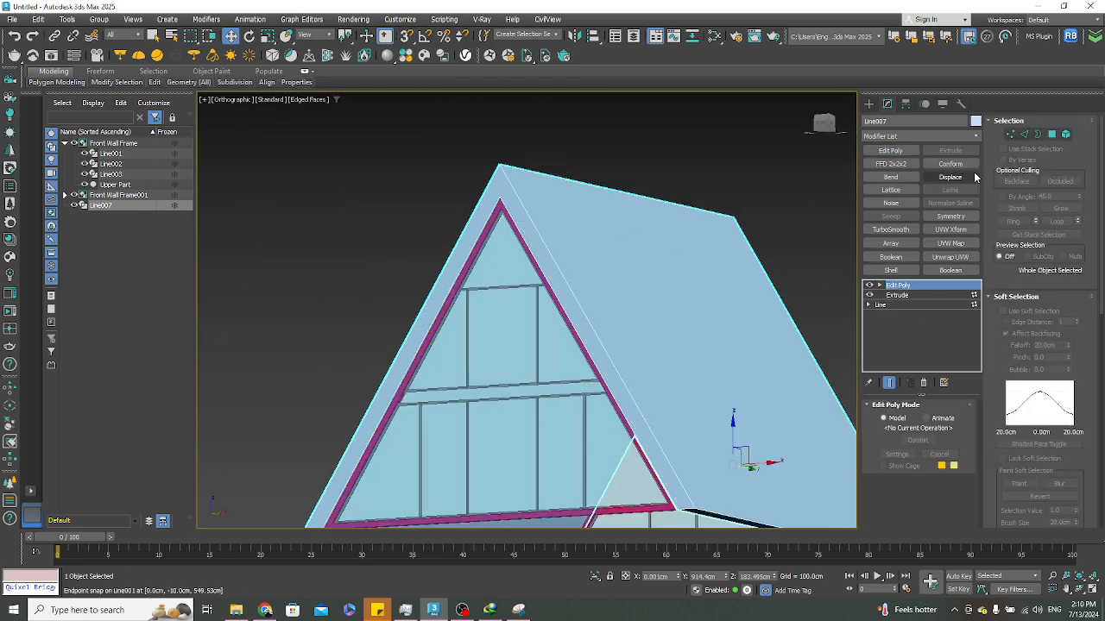
Select the front and rear end polygons of the roof in polygon sub-object mode
{"action": "left_click", "coordinate": [1052, 135]}
{"action": "scroll", "coordinate": [508, 197], "scroll_direction": "up", "scroll_amount": 1}
{"action": "left_click", "coordinate": [507, 197]}
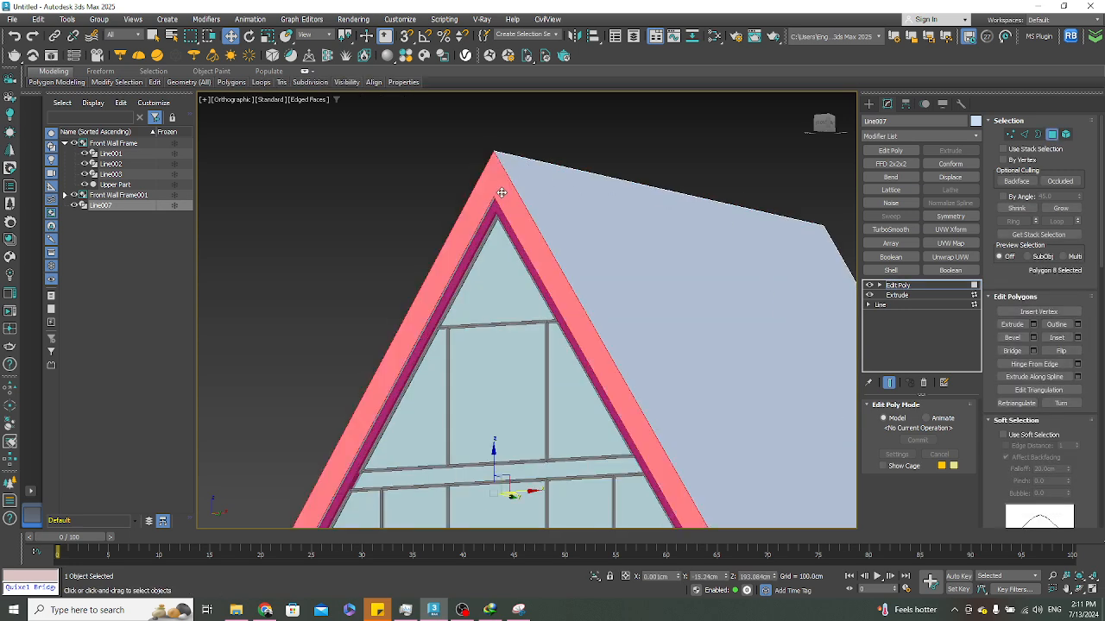
{"action": "scroll", "coordinate": [575, 242], "scroll_direction": "down", "scroll_amount": 4}
{"action": "middle_click_drag", "start_coordinate": [574, 242], "coordinate": [535, 259], "text": "alt"}
{"action": "scroll", "coordinate": [695, 216], "scroll_direction": "up", "scroll_amount": 5}
{"action": "left_click", "coordinate": [694, 216], "text": "ctrl"}
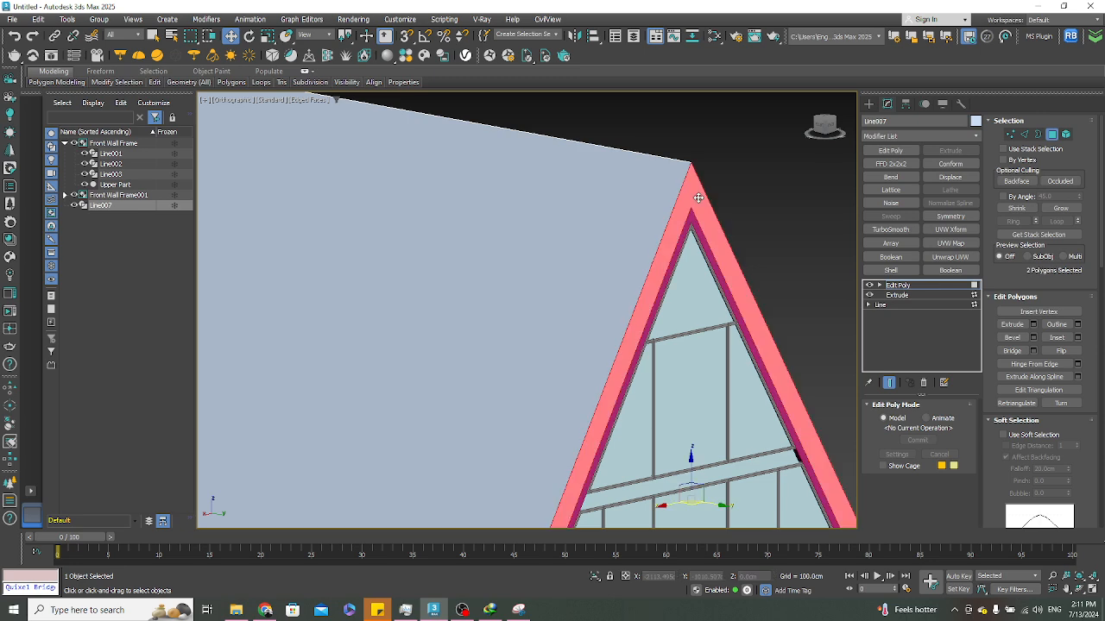
{"action": "scroll", "coordinate": [695, 215], "scroll_direction": "down", "scroll_amount": 4}
{"action": "middle_click_drag", "start_coordinate": [695, 216], "coordinate": [628, 210], "text": "alt"}
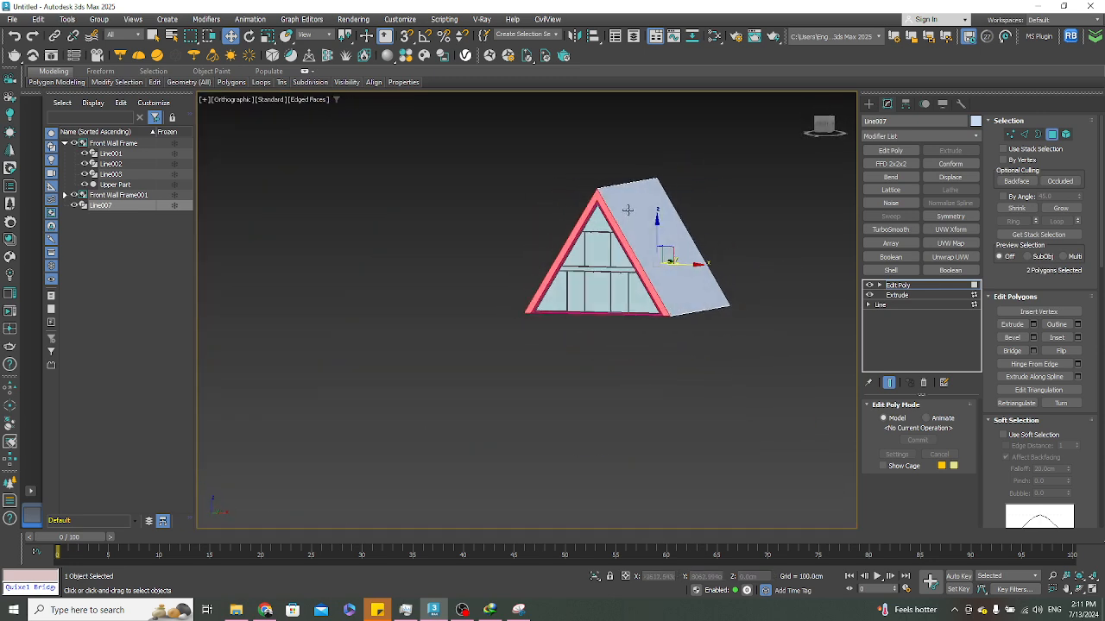
Inset the selected front and rear roof end polygons slightly, leaving a thin border along their edges
{"action": "scroll", "coordinate": [627, 216], "scroll_direction": "up", "scroll_amount": 6}
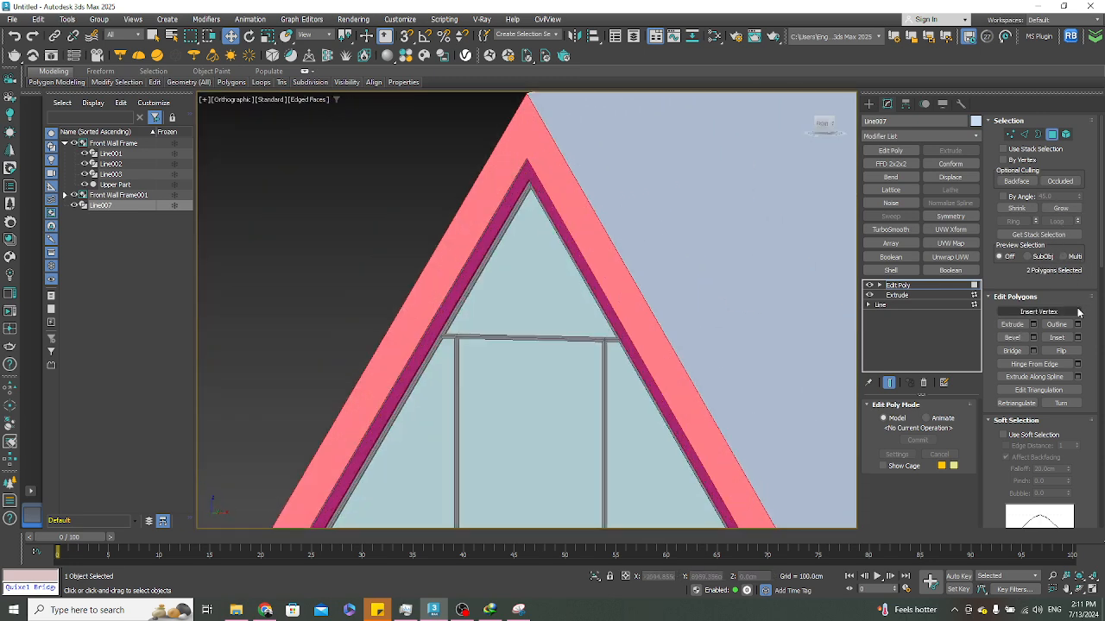
{"action": "left_click", "coordinate": [1056, 337]}
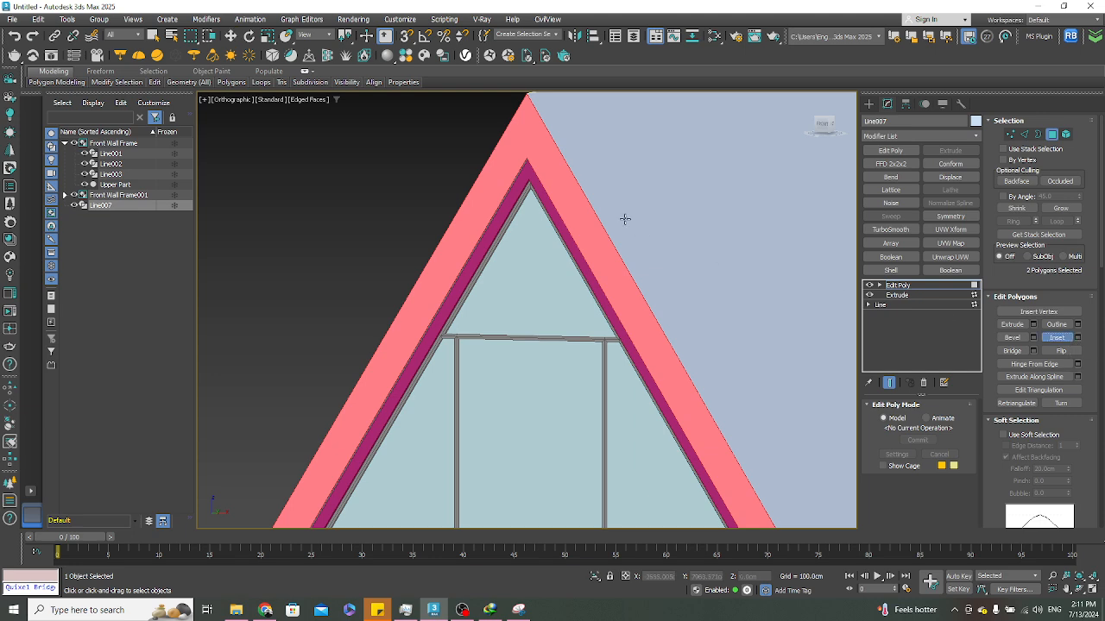
{"action": "scroll", "coordinate": [555, 217], "scroll_direction": "up", "scroll_amount": 5}
{"action": "scroll", "coordinate": [561, 159], "scroll_direction": "up", "scroll_amount": 2}
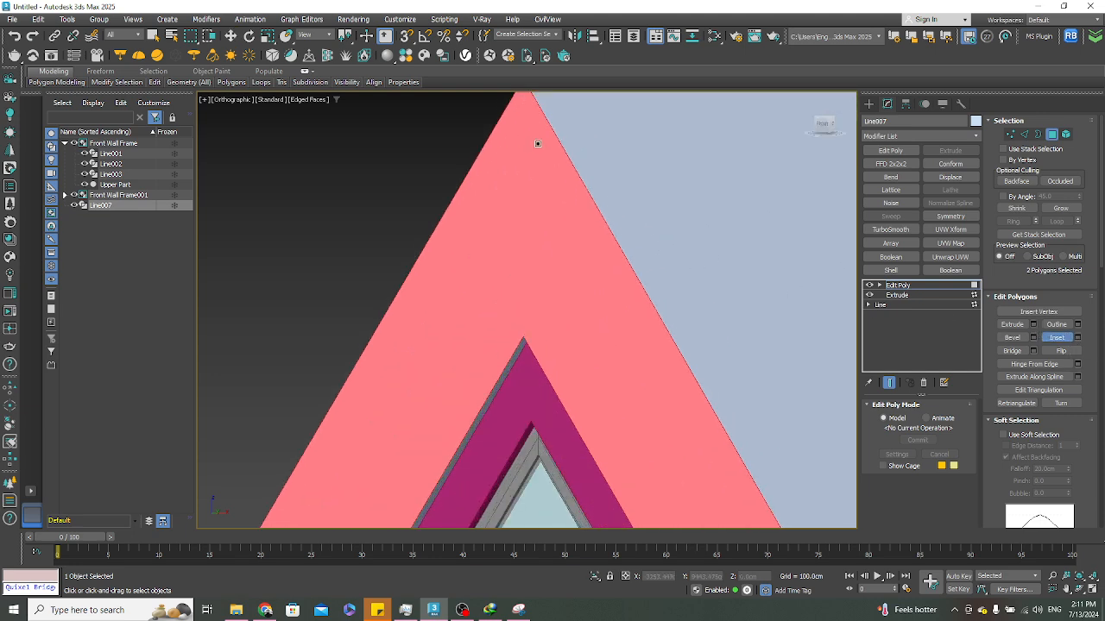
{"action": "scroll", "coordinate": [570, 198], "scroll_direction": "up", "scroll_amount": 3}
{"action": "left_click_drag", "start_coordinate": [595, 207], "coordinate": [606, 227]}
{"action": "scroll", "coordinate": [604, 227], "scroll_direction": "down", "scroll_amount": 6}
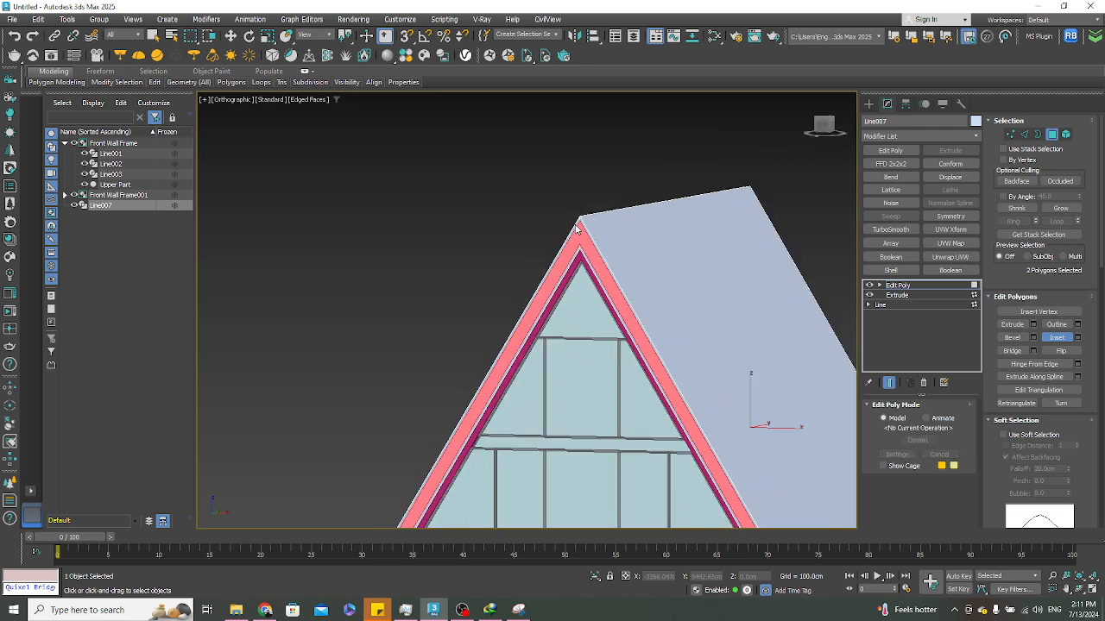
{"action": "middle_click_drag", "start_coordinate": [591, 236], "coordinate": [561, 284], "text": "alt"}
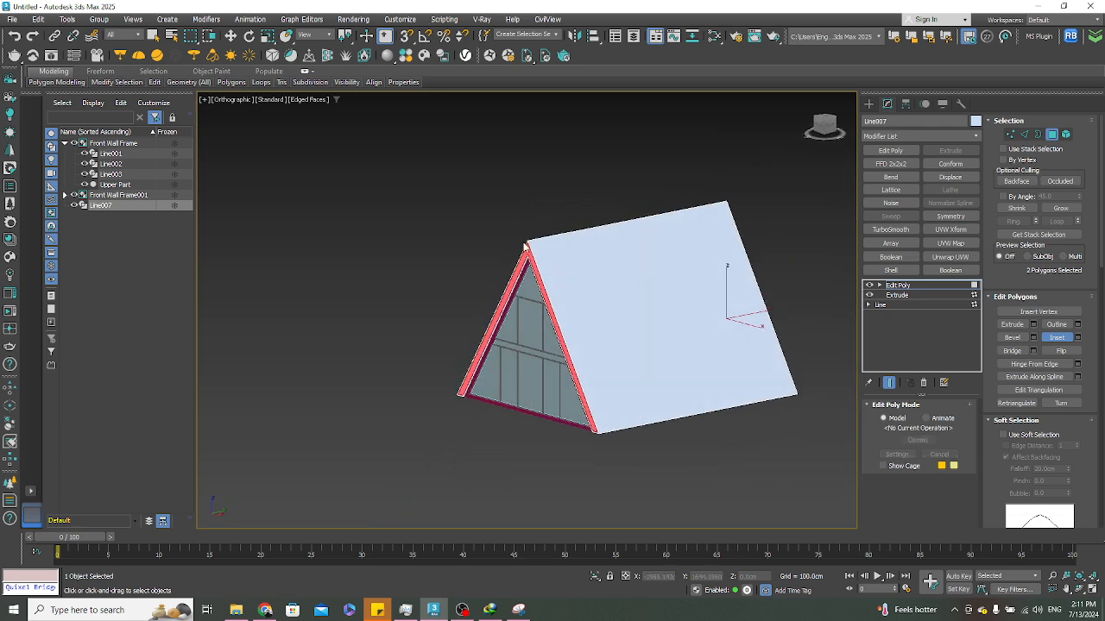
{"action": "scroll", "coordinate": [555, 290], "scroll_direction": "up", "scroll_amount": 6}
{"action": "mouse_move", "coordinate": [489, 229]}
{"action": "left_mouse_down"}
{"action": "mouse_move", "coordinate": [489, 187]}
{"action": "mouse_move", "coordinate": [497, 221]}
{"action": "left_mouse_up"}
{"action": "scroll", "coordinate": [553, 255], "scroll_direction": "down", "scroll_amount": 6}
{"action": "middle_click_drag", "start_coordinate": [612, 244], "coordinate": [581, 282], "text": "alt"}
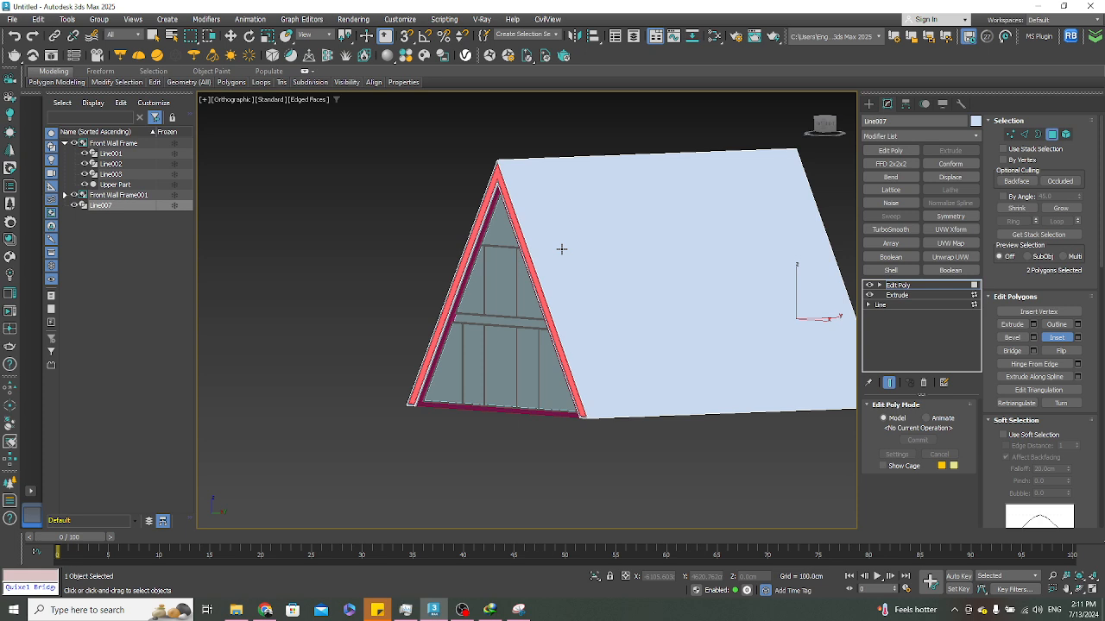
Open the Extrude Polygons settings for the inset faces at both ends of the roof
{"action": "scroll", "coordinate": [444, 164], "scroll_direction": "up", "scroll_amount": 3}
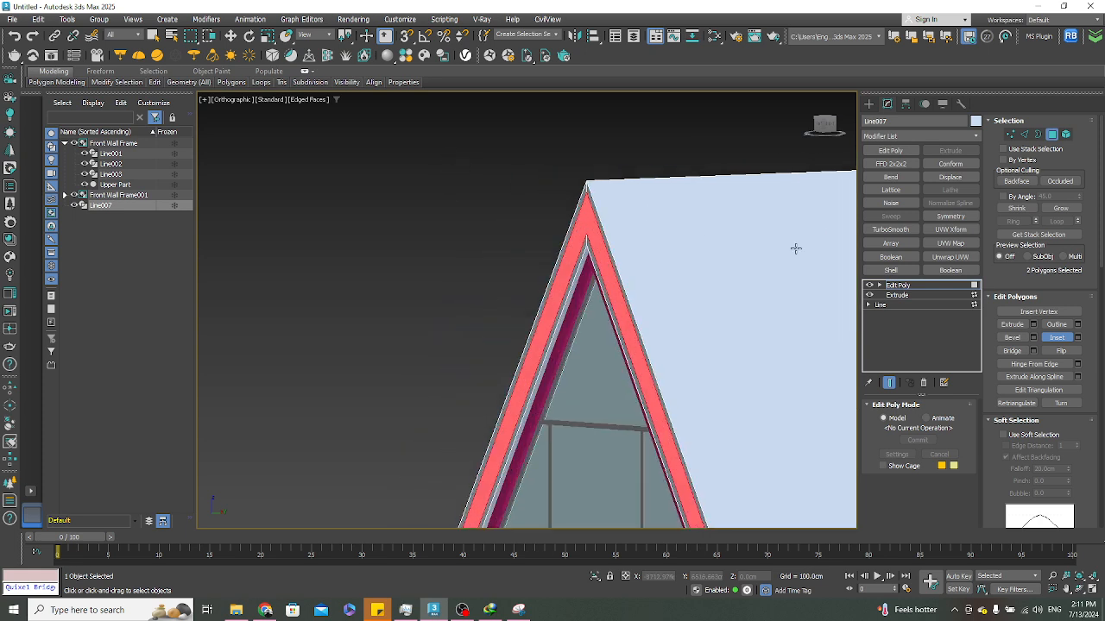
{"action": "left_click", "coordinate": [1033, 326]}
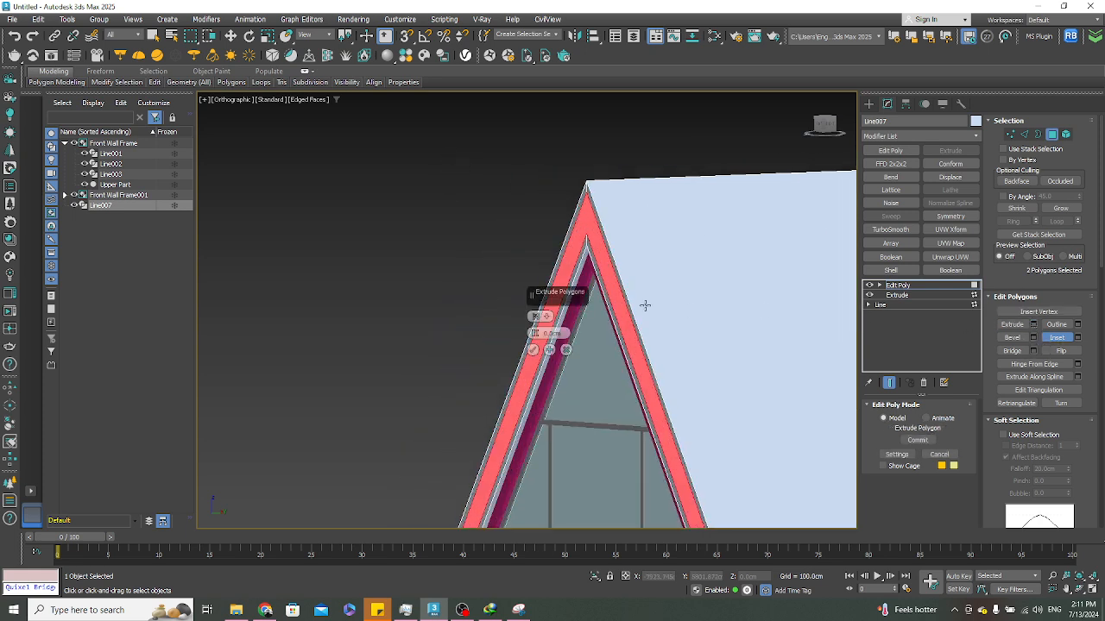
Extrude the two selected polygons on the roof's front edge by -10 cm and clear the polygon selection
{"action": "left_click", "coordinate": [556, 334]}
{"action": "type", "text": "-"}
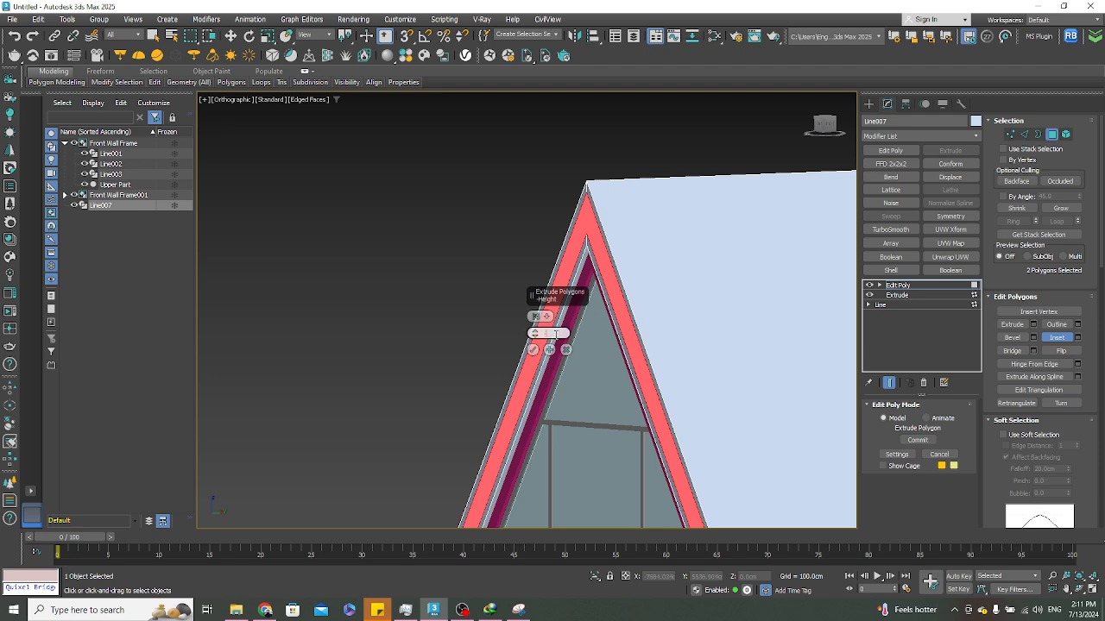
{"action": "type", "text": "10"}
{"action": "key", "text": "Return"}
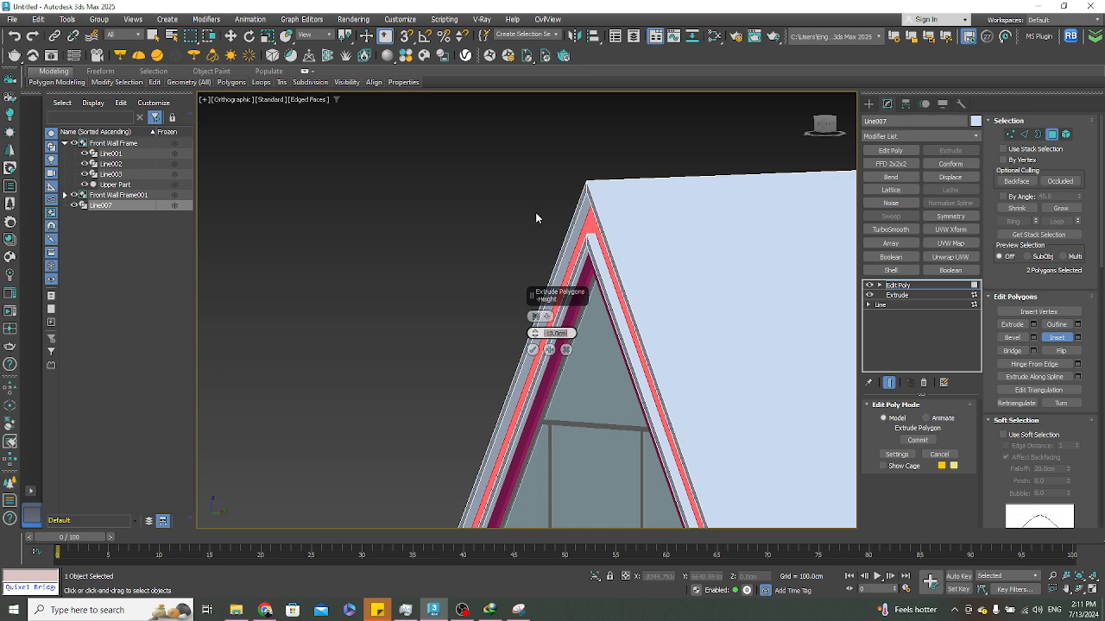
{"action": "scroll", "coordinate": [535, 218], "scroll_direction": "down", "scroll_amount": 3}
{"action": "middle_click_drag", "start_coordinate": [535, 218], "coordinate": [623, 325], "text": "alt"}
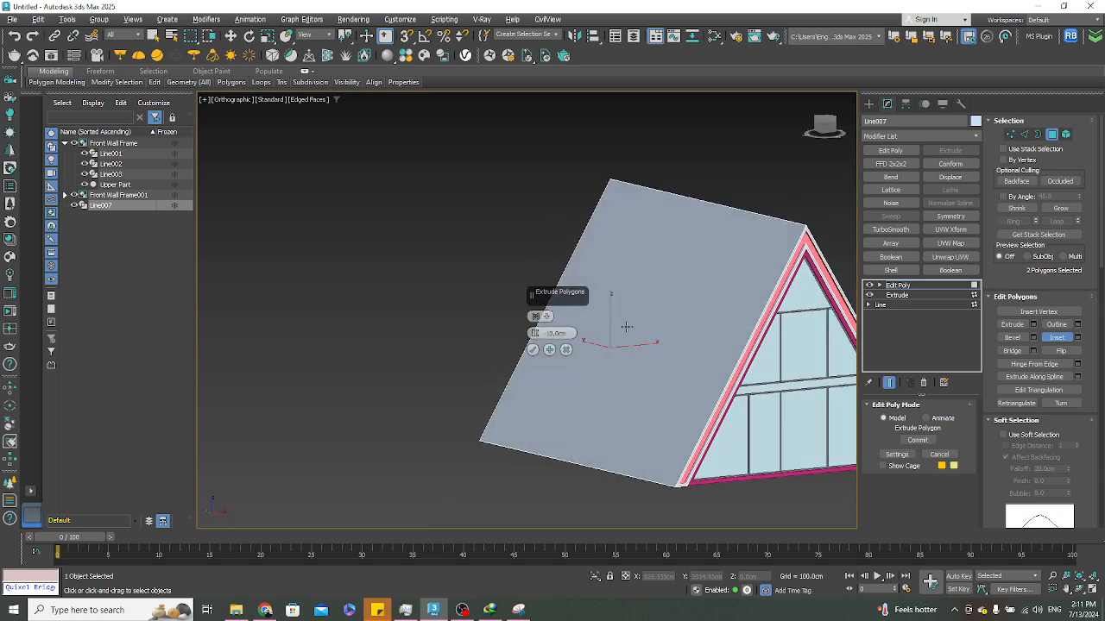
{"action": "left_click", "coordinate": [533, 350]}
{"action": "left_click", "coordinate": [410, 283]}
{"action": "middle_click_drag", "start_coordinate": [410, 283], "coordinate": [398, 273], "text": "alt"}
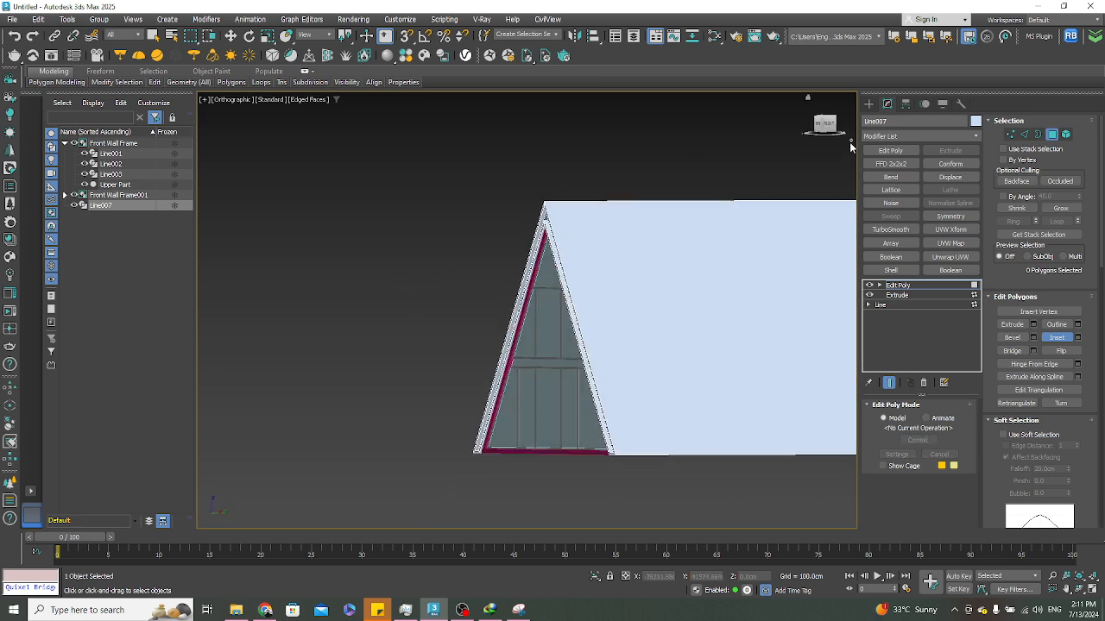
Select the vertices at the roof's front peak and nudge them slightly horizontally
{"action": "left_click", "coordinate": [1008, 134]}
{"action": "left_click_drag", "start_coordinate": [476, 136], "coordinate": [604, 271]}
{"action": "key", "text": "w"}
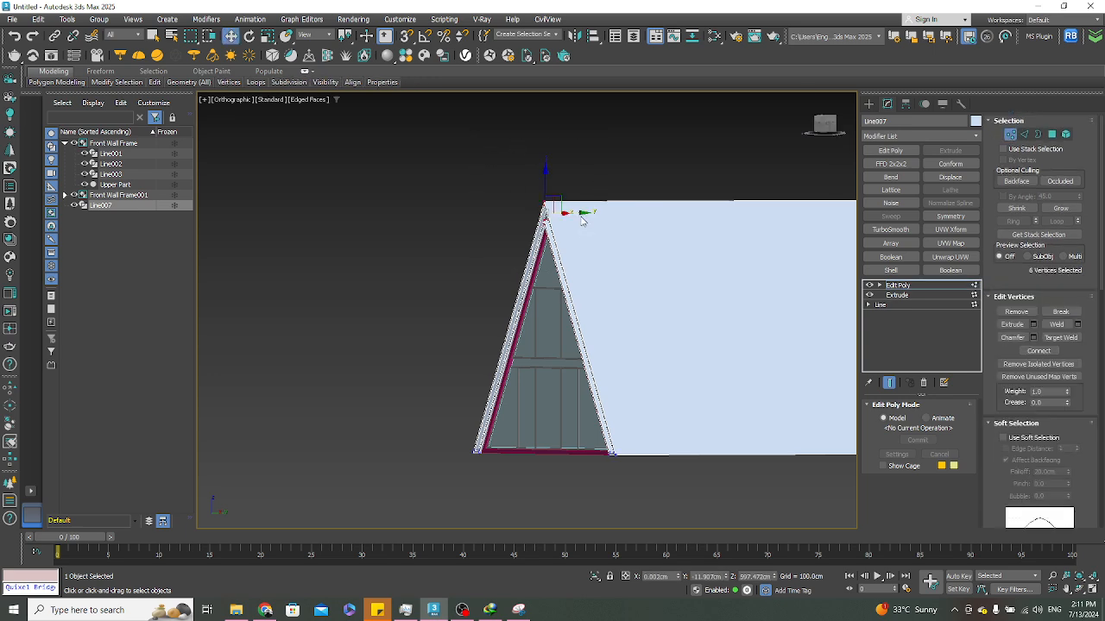
{"action": "left_click_drag", "start_coordinate": [565, 214], "coordinate": [556, 214]}
{"action": "middle_click_drag", "start_coordinate": [558, 216], "coordinate": [623, 378], "text": "alt"}
{"action": "left_click", "coordinate": [657, 387]}
{"action": "scroll", "coordinate": [660, 377], "scroll_direction": "down", "scroll_amount": 5}
{"action": "key", "text": "f"}
{"action": "key", "text": "z"}
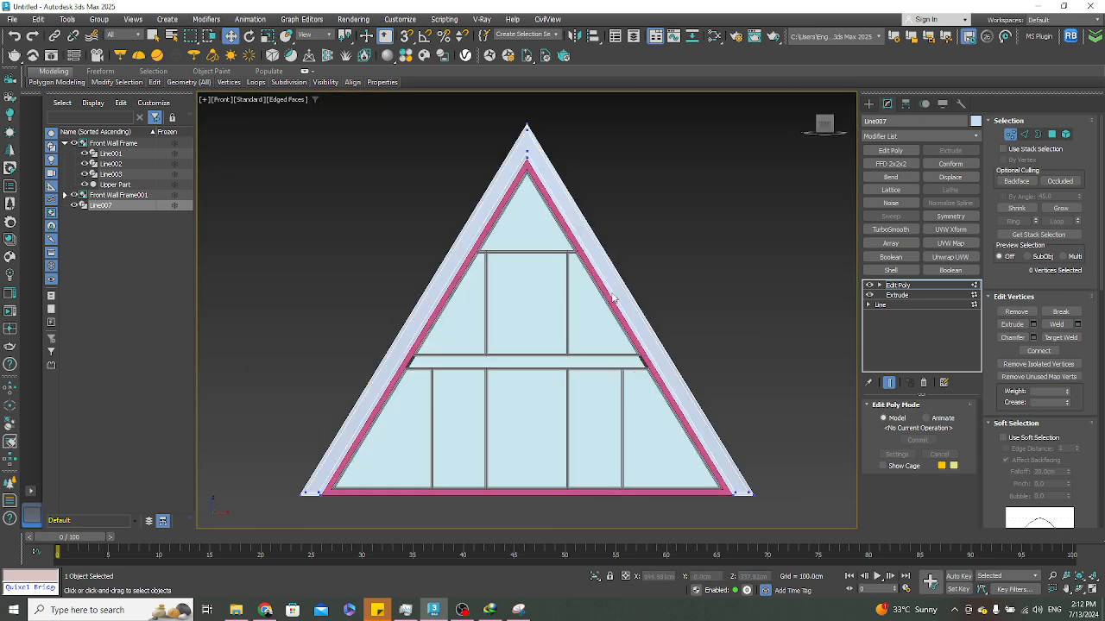
Leave vertex editing and isolate the front and rear wall frame groups, hiding the roof
{"action": "left_click", "coordinate": [869, 104]}
{"action": "left_click", "coordinate": [715, 253]}
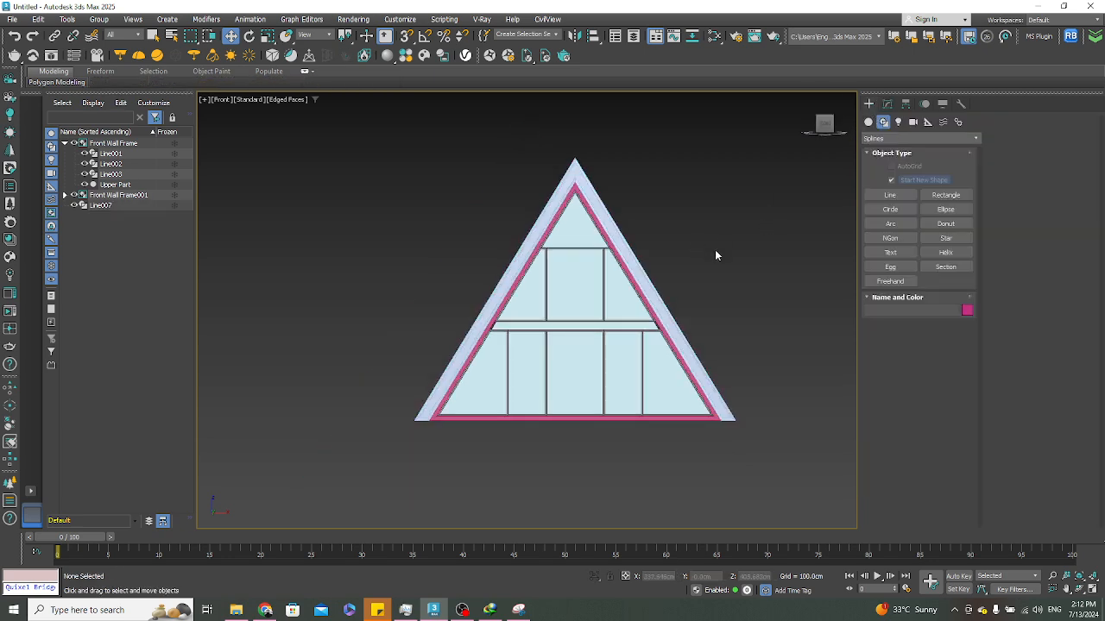
{"action": "middle_click_drag", "start_coordinate": [715, 254], "coordinate": [449, 345], "text": "alt"}
{"action": "left_click", "coordinate": [525, 339]}
{"action": "scroll", "coordinate": [524, 338], "scroll_direction": "down", "scroll_amount": 5}
{"action": "left_click", "coordinate": [675, 384], "text": "ctrl"}
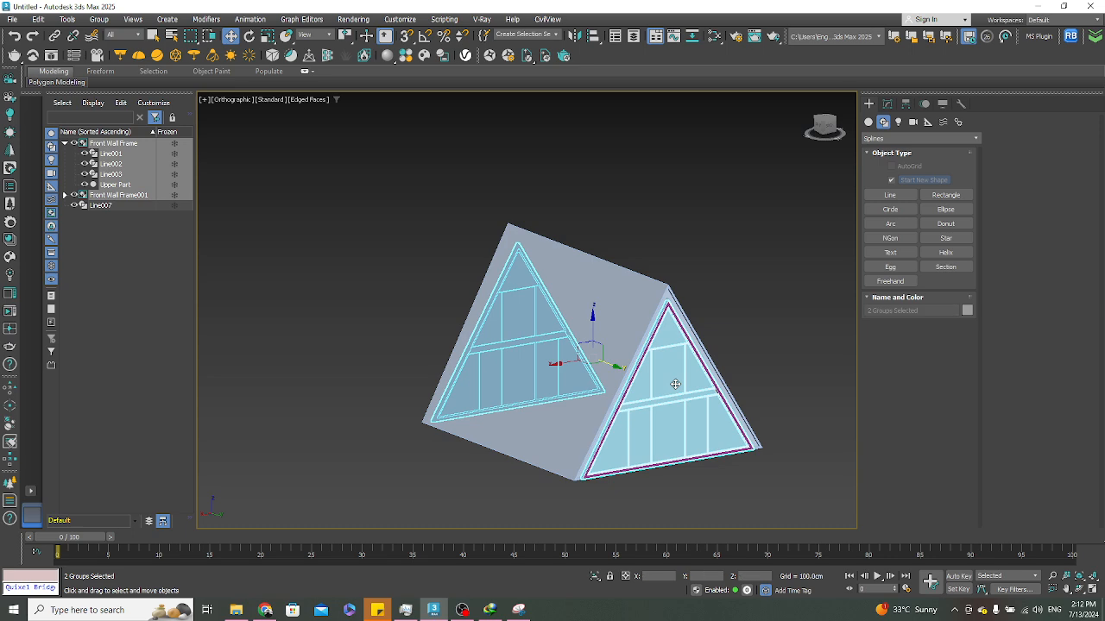
{"action": "left_click", "coordinate": [595, 577]}
{"action": "left_click", "coordinate": [774, 377]}
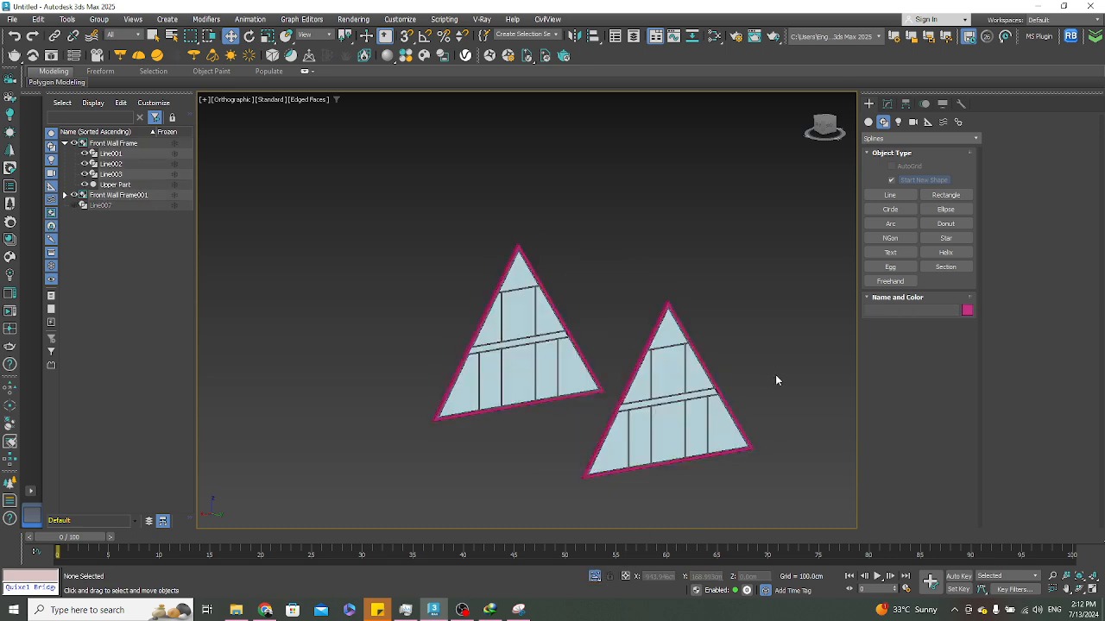
Create a box snapped into the gap between the front wall's upper and lower windows, about 403.2 cm wide, 19.7 cm long and -5 cm high
{"action": "key", "text": "f"}
{"action": "scroll", "coordinate": [670, 332], "scroll_direction": "up", "scroll_amount": 6}
{"action": "scroll", "coordinate": [605, 349], "scroll_direction": "up", "scroll_amount": 5}
{"action": "middle_click_drag", "start_coordinate": [456, 337], "coordinate": [698, 337]}
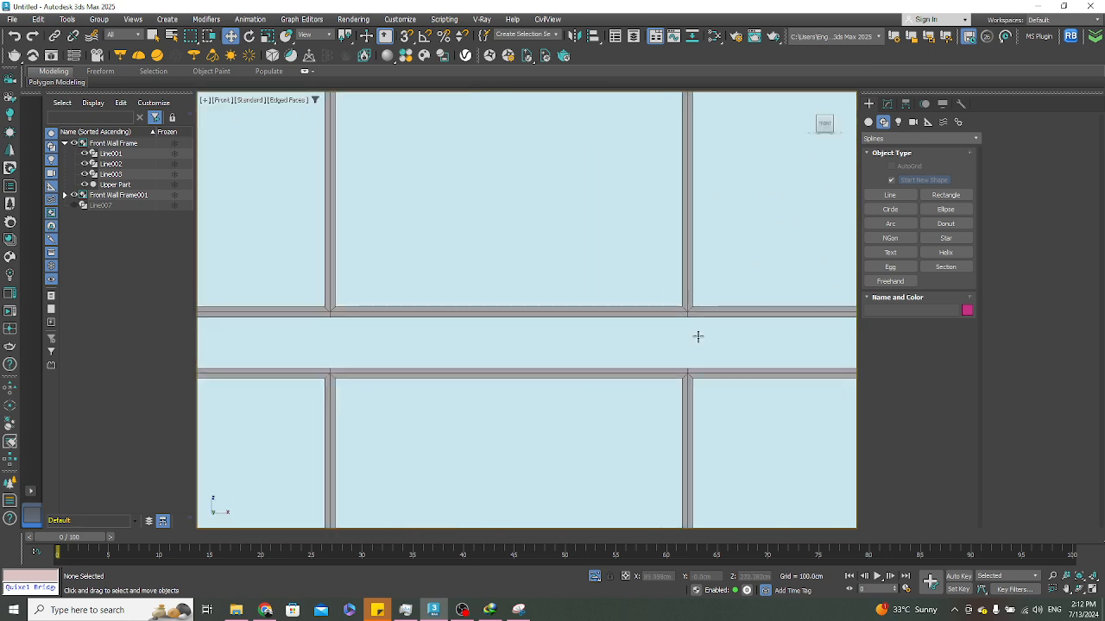
{"action": "middle_click_drag", "start_coordinate": [203, 324], "coordinate": [611, 321]}
{"action": "scroll", "coordinate": [455, 321], "scroll_direction": "up", "scroll_amount": 3}
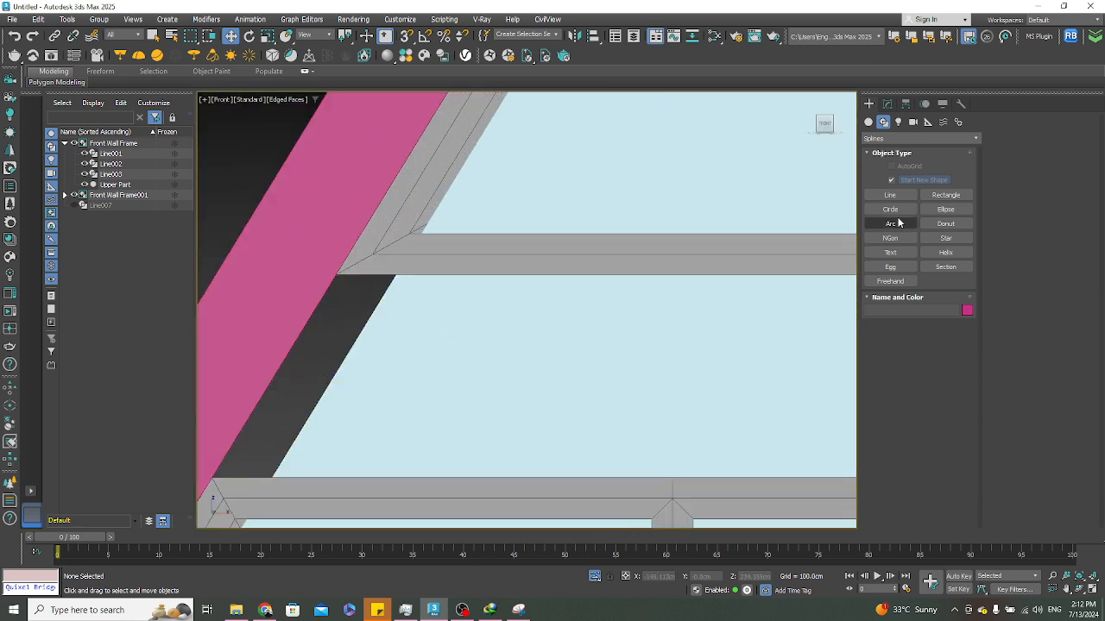
{"action": "left_click", "coordinate": [868, 122]}
{"action": "left_click", "coordinate": [890, 181]}
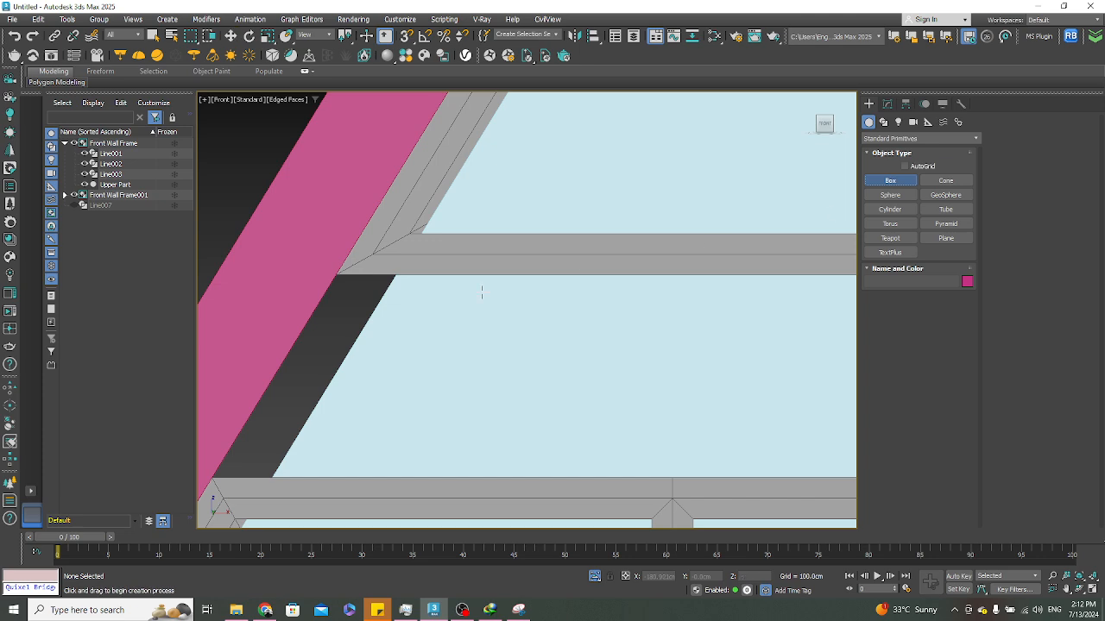
{"action": "middle_click_drag", "start_coordinate": [333, 328], "coordinate": [414, 304]}
{"action": "left_click_drag", "start_coordinate": [308, 455], "coordinate": [686, 229]}
{"action": "scroll", "coordinate": [485, 365], "scroll_direction": "down", "scroll_amount": 10}
{"action": "scroll", "coordinate": [733, 345], "scroll_direction": "up", "scroll_amount": 10}
{"action": "scroll", "coordinate": [686, 229], "scroll_direction": "down", "scroll_amount": 3}
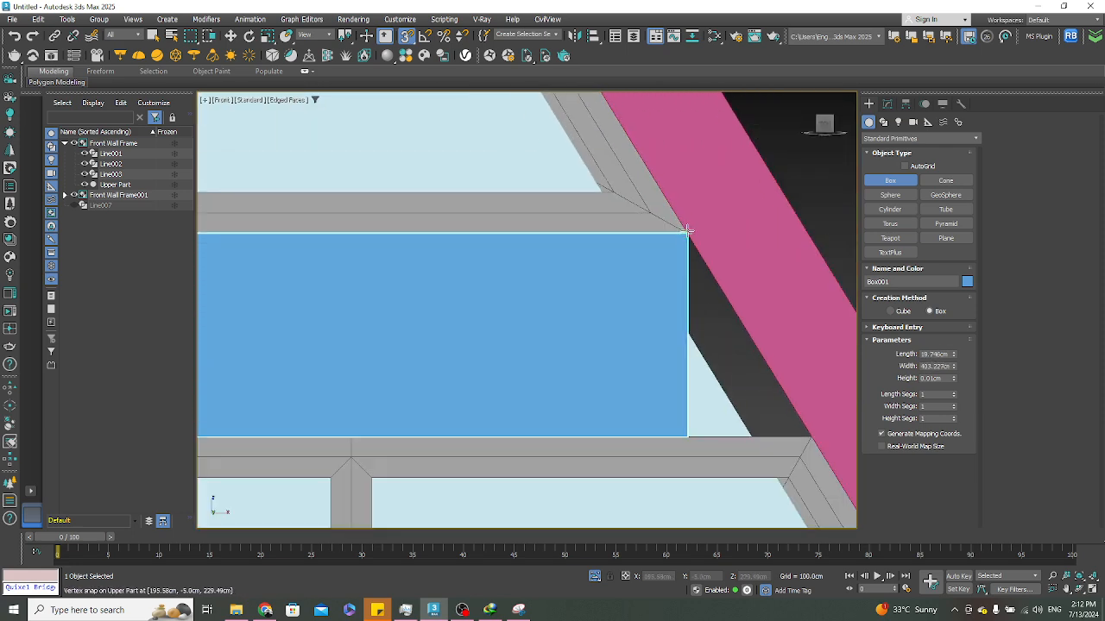
{"action": "left_click", "coordinate": [795, 434]}
{"action": "left_click", "coordinate": [794, 434]}
{"action": "scroll", "coordinate": [666, 325], "scroll_direction": "down", "scroll_amount": 6}
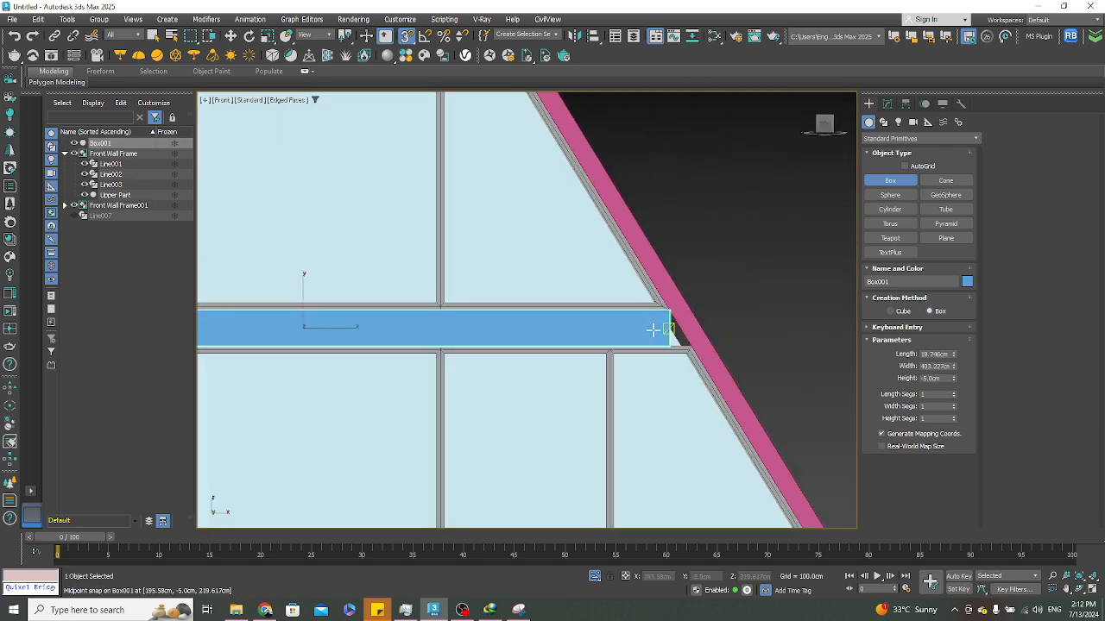
{"action": "middle_click_drag", "start_coordinate": [654, 328], "coordinate": [662, 378], "text": "alt"}
{"action": "key", "text": "w"}
{"action": "scroll", "coordinate": [606, 378], "scroll_direction": "down", "scroll_amount": 6}
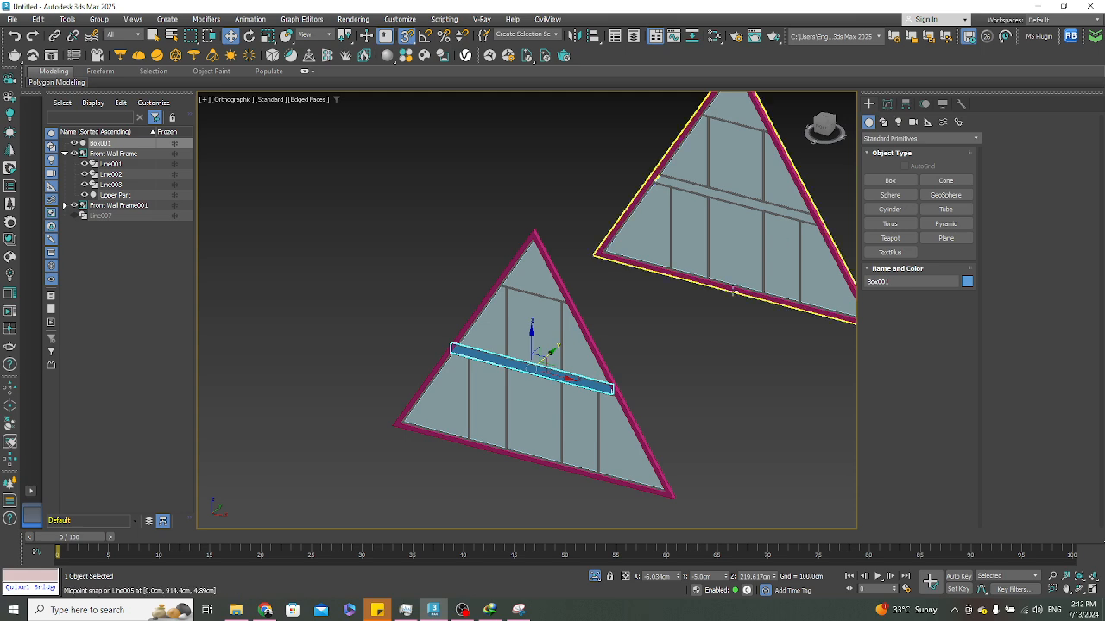
Add an Edit Poly modifier to the box and snap its lower right end vertices to the corner of the slanted frame
{"action": "key", "text": "f"}
{"action": "key", "text": "z"}
{"action": "scroll", "coordinate": [301, 310], "scroll_direction": "up", "scroll_amount": 4}
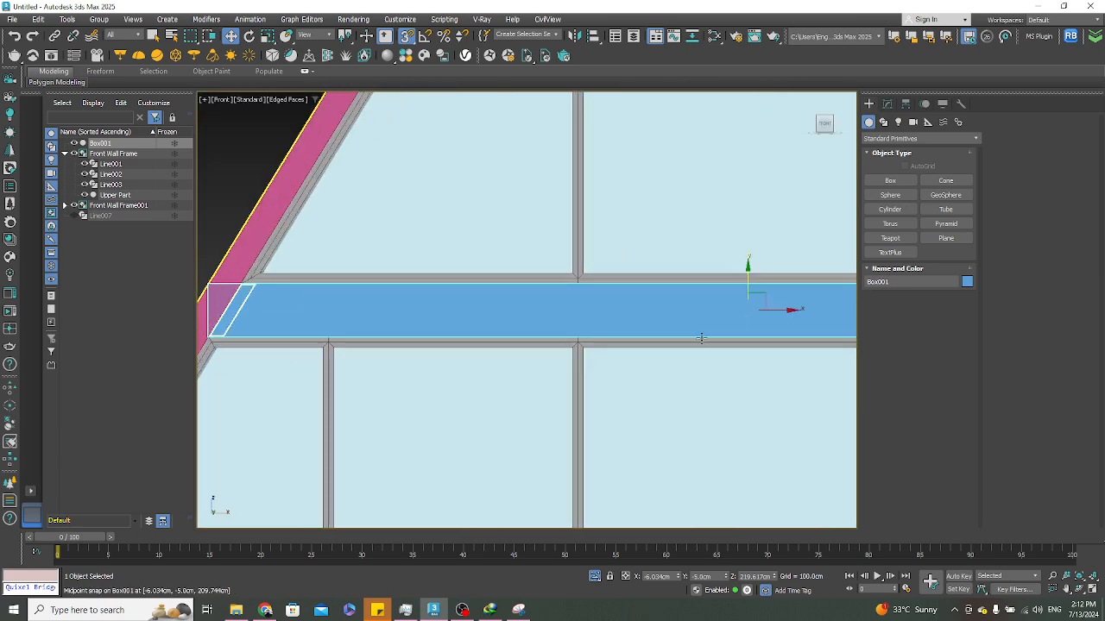
{"action": "middle_click_drag", "start_coordinate": [700, 338], "coordinate": [432, 311]}
{"action": "middle_click_drag", "start_coordinate": [785, 282], "coordinate": [489, 296]}
{"action": "left_click", "coordinate": [887, 103]}
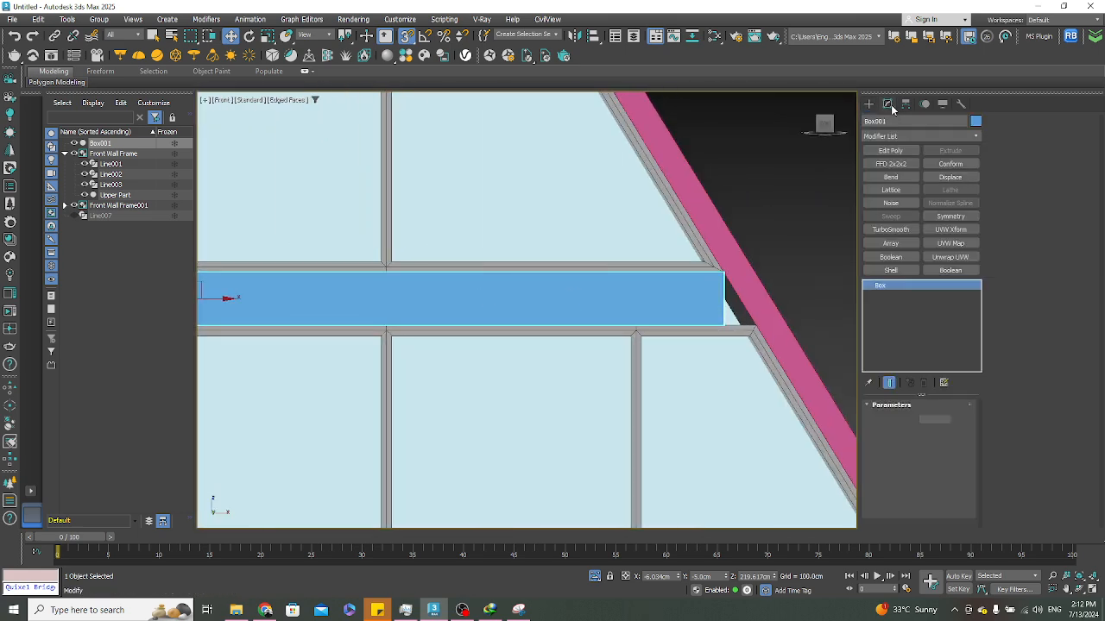
{"action": "left_click", "coordinate": [890, 150]}
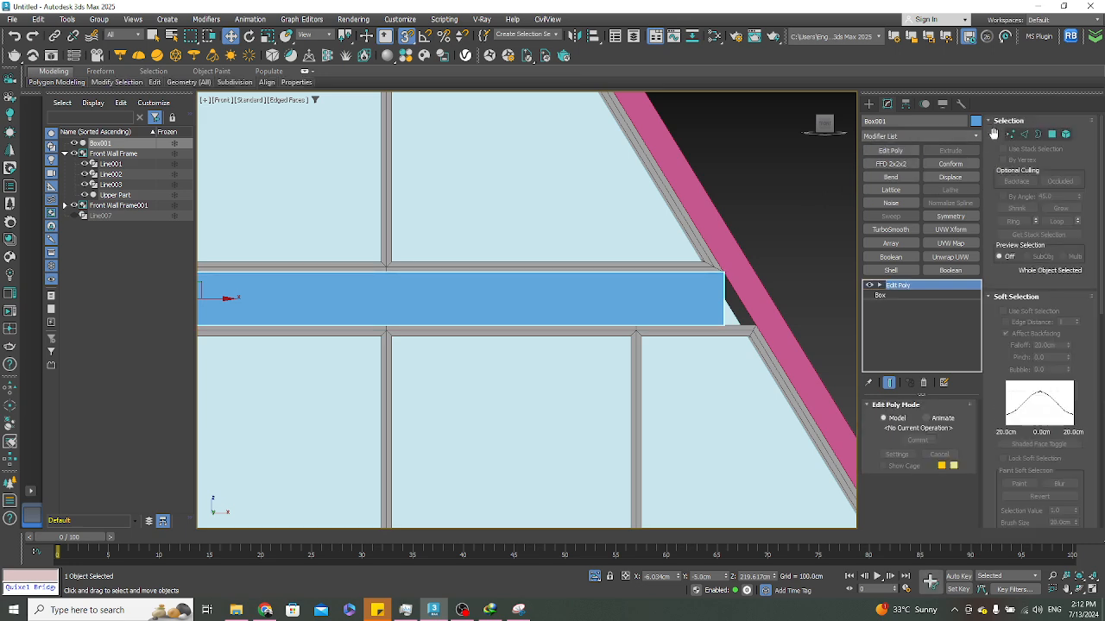
{"action": "left_click", "coordinate": [1010, 134]}
{"action": "scroll", "coordinate": [732, 312], "scroll_direction": "up", "scroll_amount": 3}
{"action": "left_click_drag", "start_coordinate": [715, 266], "coordinate": [745, 371]}
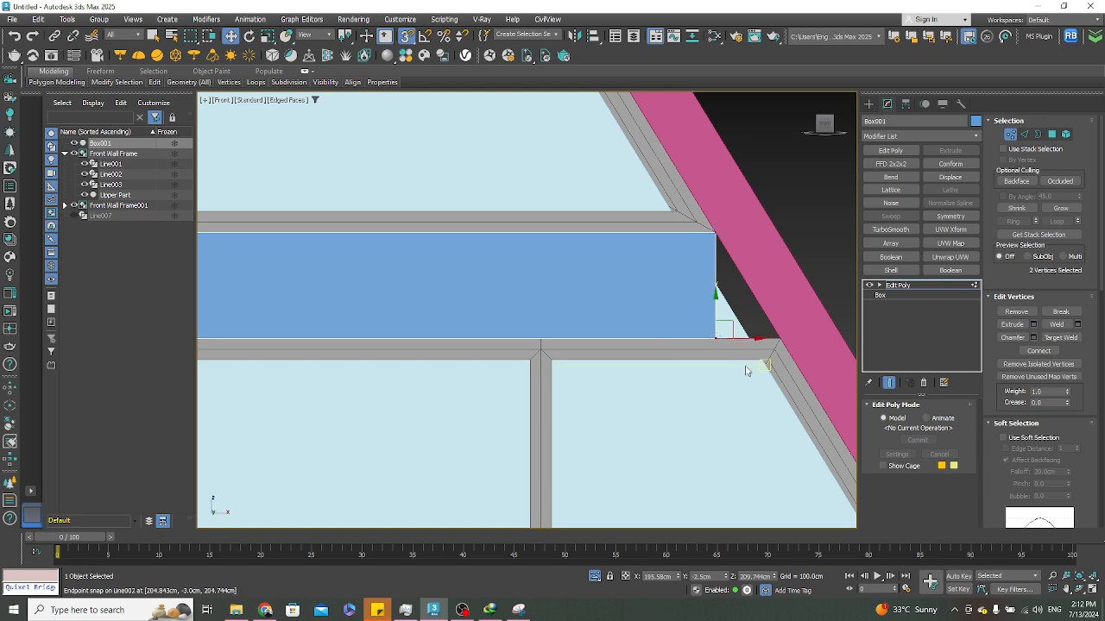
{"action": "middle_click_drag", "start_coordinate": [747, 371], "coordinate": [651, 376]}
{"action": "left_click_drag", "start_coordinate": [651, 343], "coordinate": [682, 344]}
{"action": "key", "text": "s"}
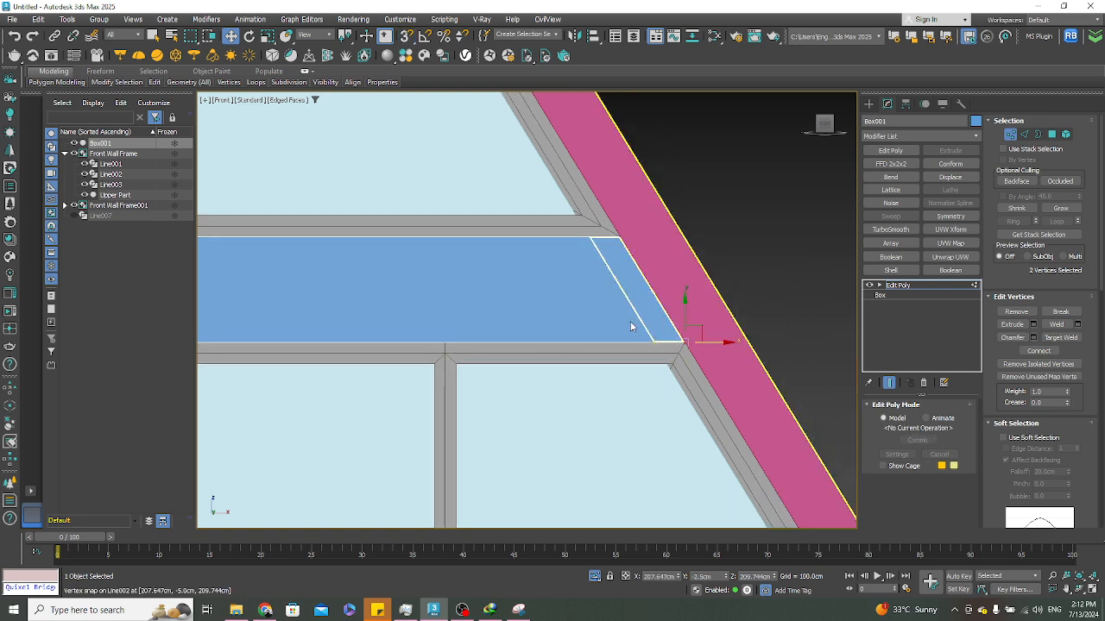
Snap the box's upper left end vertices to the window frame corner at X -195.58 cm so that end follows the slanted frame
{"action": "scroll", "coordinate": [759, 323], "scroll_direction": "down", "scroll_amount": 3}
{"action": "scroll", "coordinate": [538, 340], "scroll_direction": "down", "scroll_amount": 3}
{"action": "scroll", "coordinate": [499, 345], "scroll_direction": "up", "scroll_amount": 2}
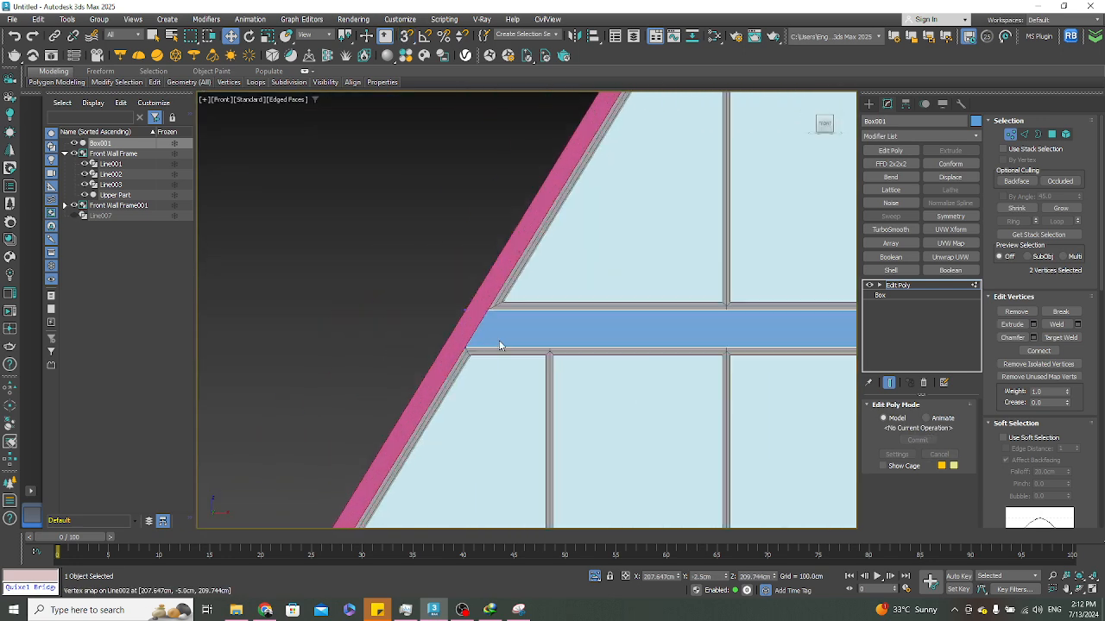
{"action": "scroll", "coordinate": [499, 345], "scroll_direction": "up", "scroll_amount": 5}
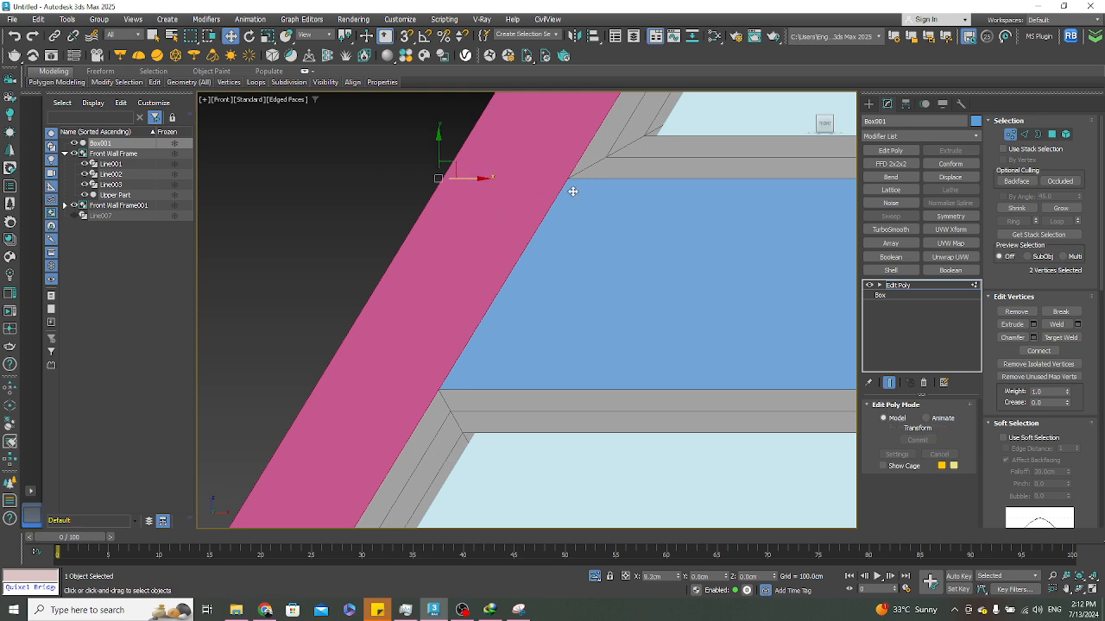
{"action": "middle_click_drag", "start_coordinate": [575, 178], "coordinate": [853, 123], "text": "alt"}
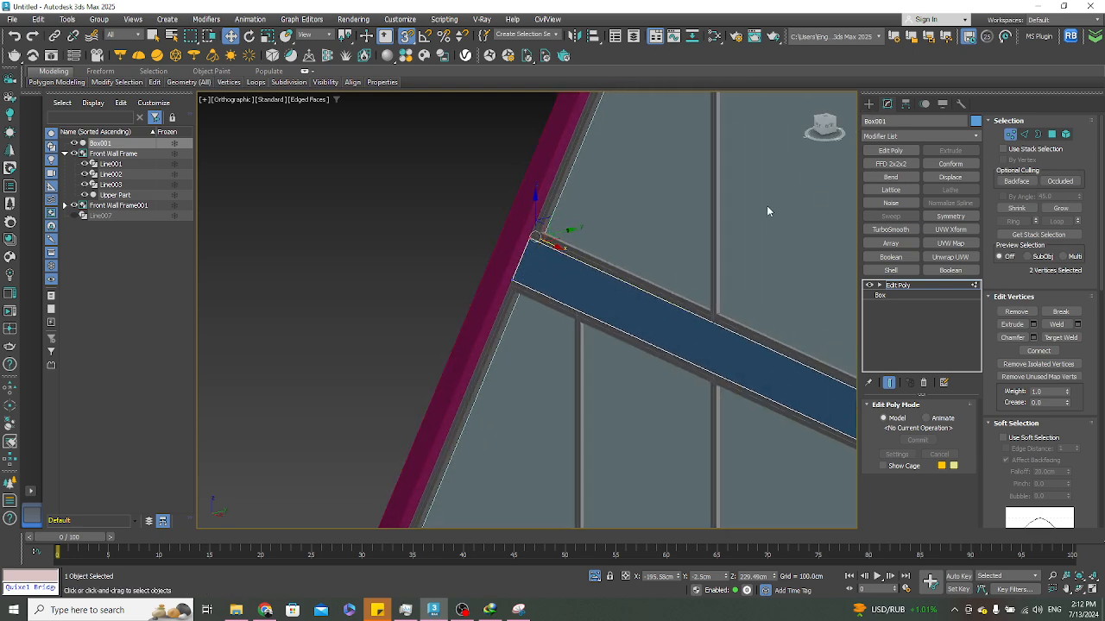
Select the box's four back-face vertices and pull them back from the front wall to about Y 255.5 cm
{"action": "key", "text": "t"}
{"action": "scroll", "coordinate": [641, 299], "scroll_direction": "down", "scroll_amount": 4}
{"action": "key", "text": "F3"}
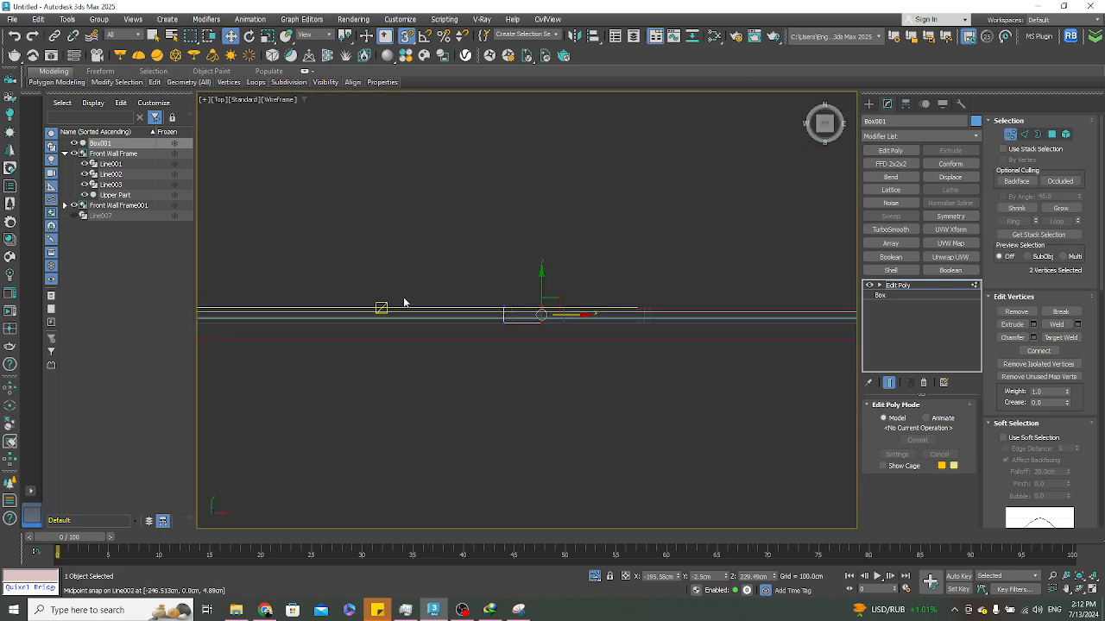
{"action": "scroll", "coordinate": [374, 298], "scroll_direction": "up", "scroll_amount": 6}
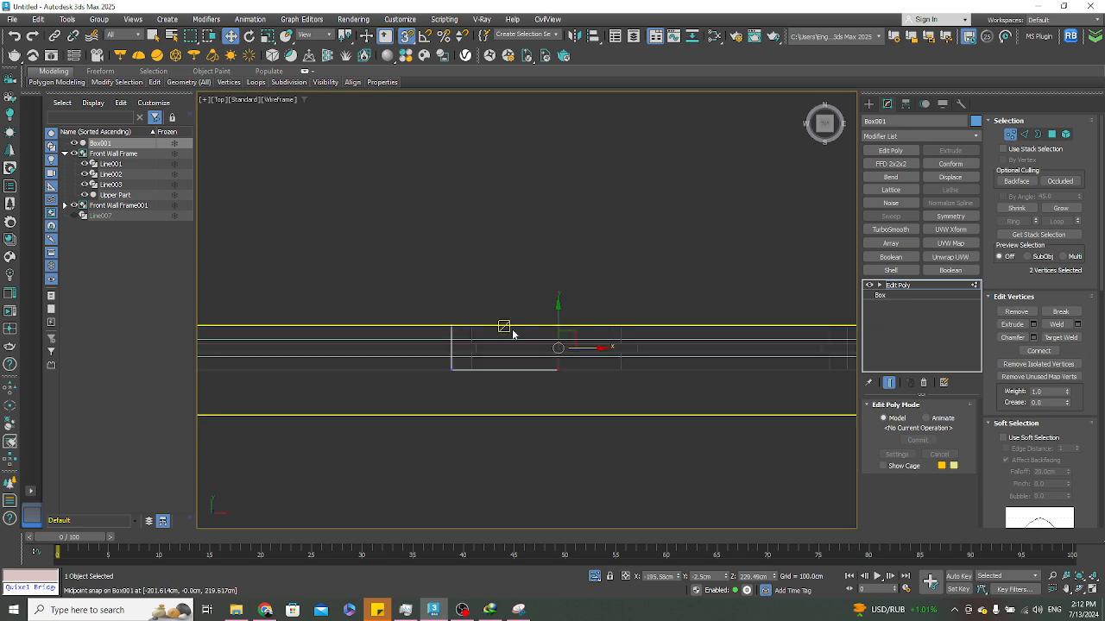
{"action": "left_click_drag", "start_coordinate": [400, 282], "coordinate": [617, 336]}
{"action": "scroll", "coordinate": [616, 335], "scroll_direction": "down", "scroll_amount": 3}
{"action": "middle_click_drag", "start_coordinate": [790, 332], "coordinate": [486, 343]}
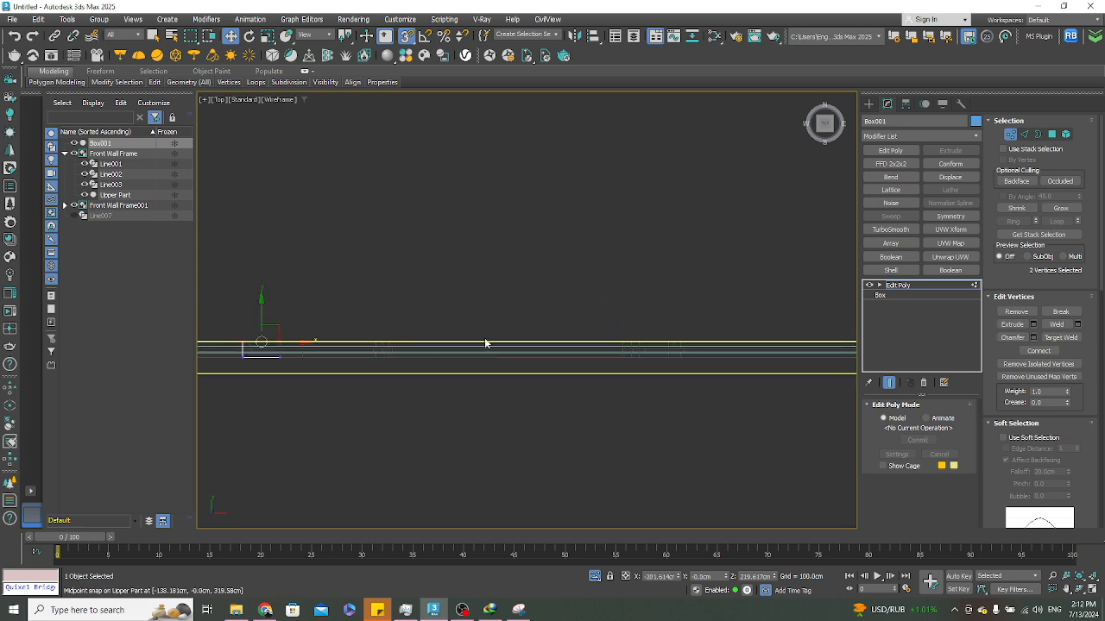
{"action": "scroll", "coordinate": [486, 344], "scroll_direction": "down", "scroll_amount": 2}
{"action": "middle_click_drag", "start_coordinate": [685, 353], "coordinate": [440, 356]}
{"action": "scroll", "coordinate": [798, 347], "scroll_direction": "up", "scroll_amount": 7}
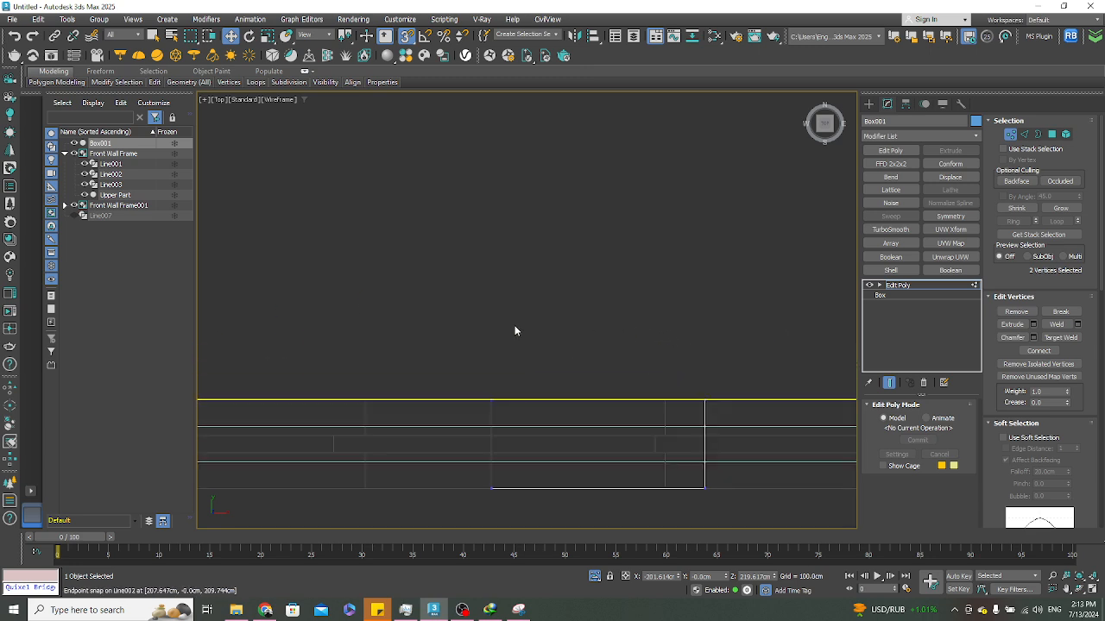
{"action": "left_click_drag", "start_coordinate": [715, 414], "coordinate": [711, 409]}
{"action": "scroll", "coordinate": [702, 362], "scroll_direction": "down", "scroll_amount": 5}
{"action": "middle_click_drag", "start_coordinate": [656, 314], "coordinate": [602, 319], "text": "alt"}
{"action": "scroll", "coordinate": [602, 319], "scroll_direction": "up", "scroll_amount": 3}
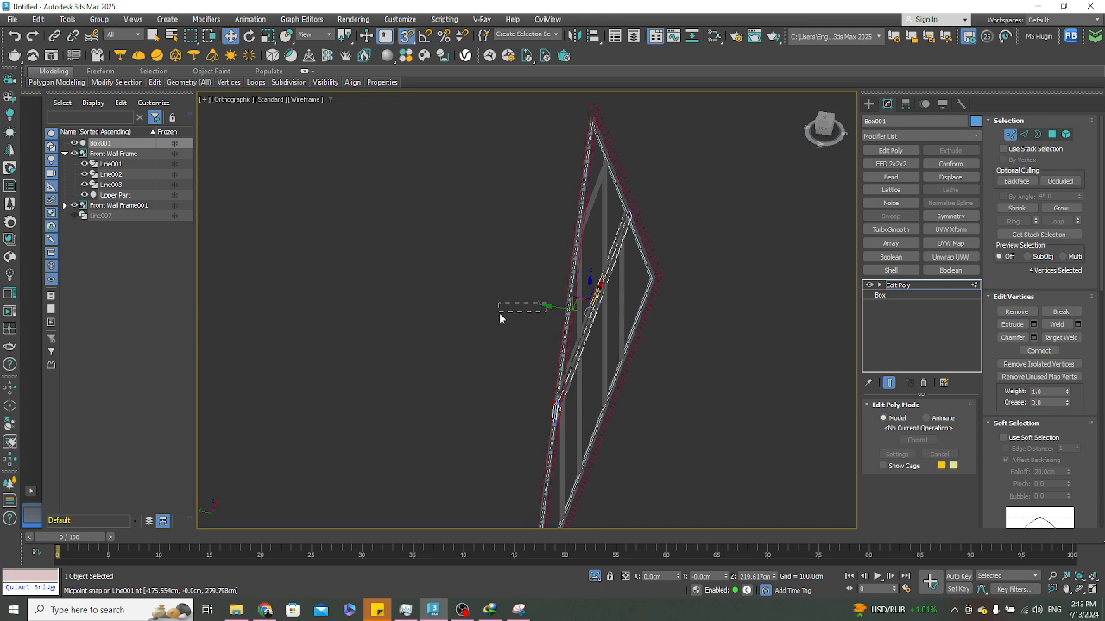
{"action": "left_click", "coordinate": [550, 315]}
{"action": "key", "text": "ctrl+z"}
{"action": "mouse_move", "coordinate": [550, 315]}
{"action": "middle_mouse_down", "text": "alt"}
{"action": "mouse_move", "coordinate": [432, 292]}
{"action": "mouse_move", "coordinate": [517, 302]}
{"action": "middle_mouse_up", "text": "alt"}
{"action": "key", "text": "F3"}
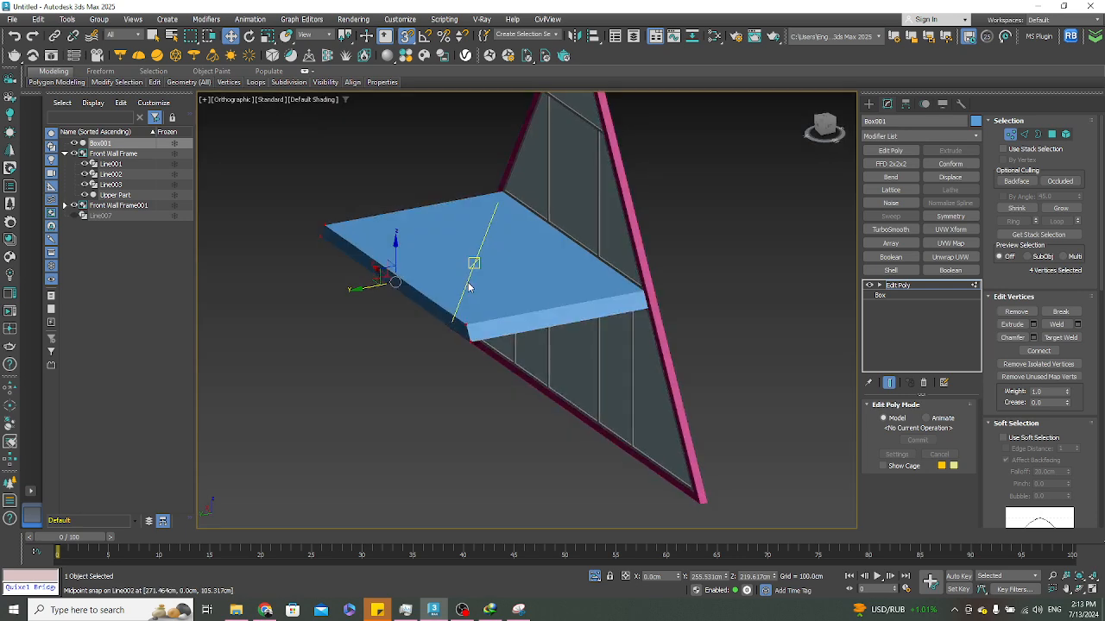
Extend the box's four back vertices to the opposite wall frame at Y 914.4 cm and turn off snapping
{"action": "scroll", "coordinate": [581, 292], "scroll_direction": "down", "scroll_amount": 3}
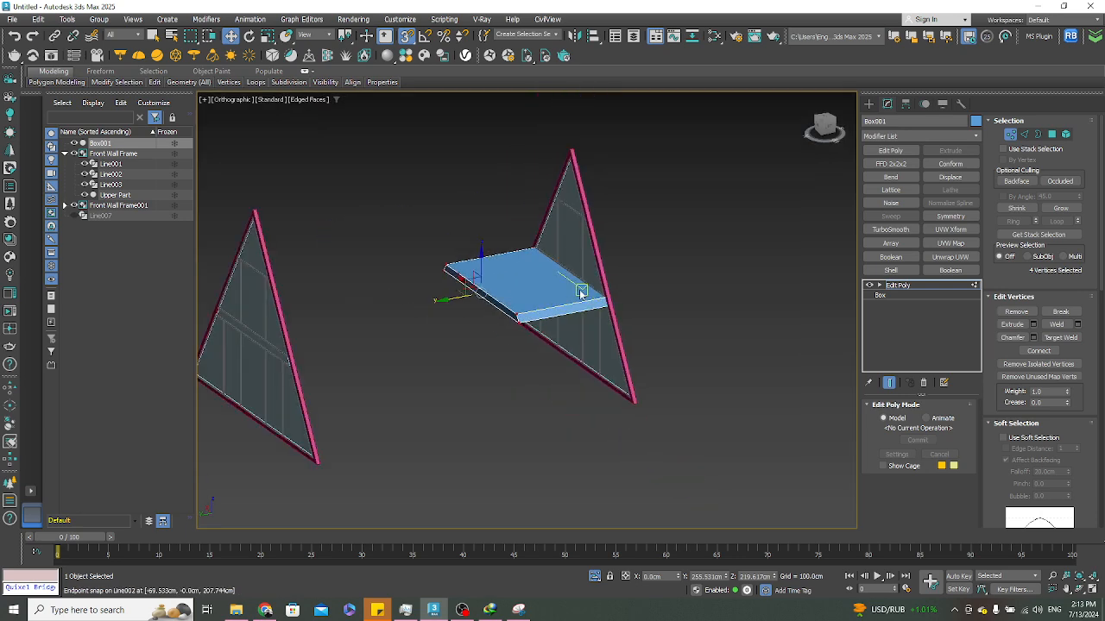
{"action": "key", "text": "t"}
{"action": "scroll", "coordinate": [544, 296], "scroll_direction": "down", "scroll_amount": 4}
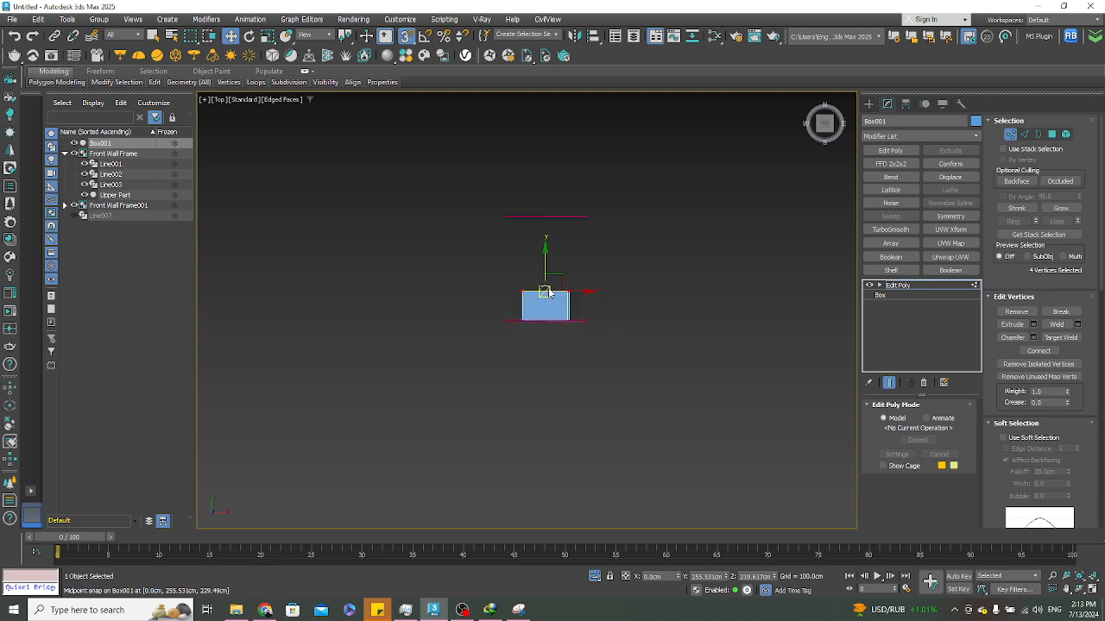
{"action": "middle_click_drag", "start_coordinate": [548, 276], "coordinate": [550, 330]}
{"action": "left_click_drag", "start_coordinate": [550, 330], "coordinate": [537, 270]}
{"action": "scroll", "coordinate": [523, 271], "scroll_direction": "up", "scroll_amount": 5}
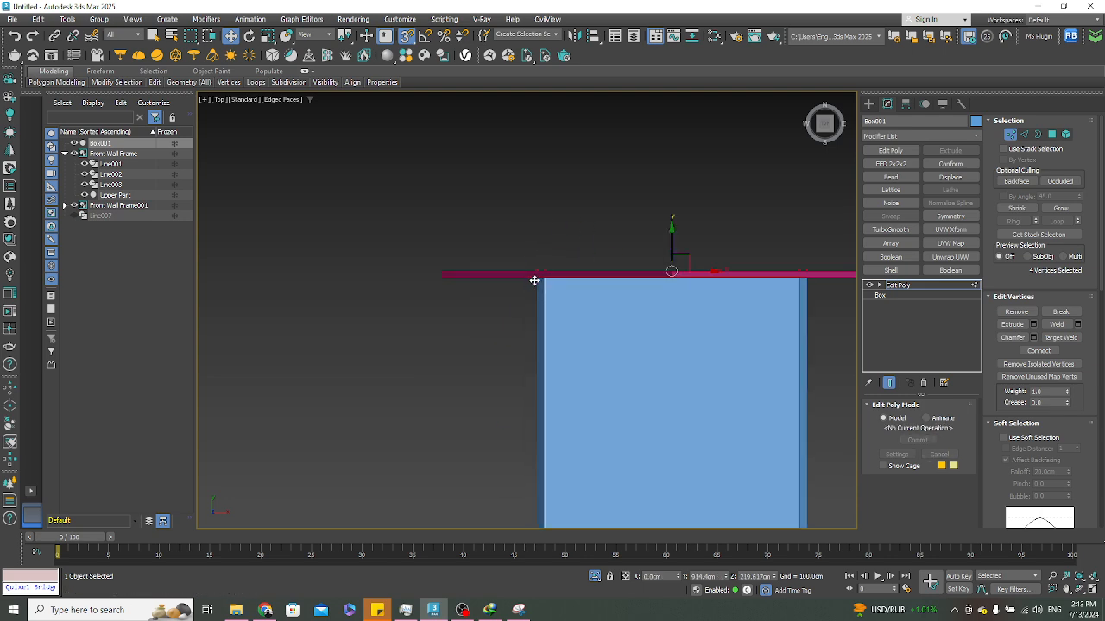
{"action": "middle_click_drag", "start_coordinate": [550, 276], "coordinate": [717, 236], "text": "alt"}
{"action": "scroll", "coordinate": [611, 271], "scroll_direction": "up", "scroll_amount": 6}
{"action": "scroll", "coordinate": [611, 273], "scroll_direction": "down", "scroll_amount": 6}
{"action": "key", "text": "s"}
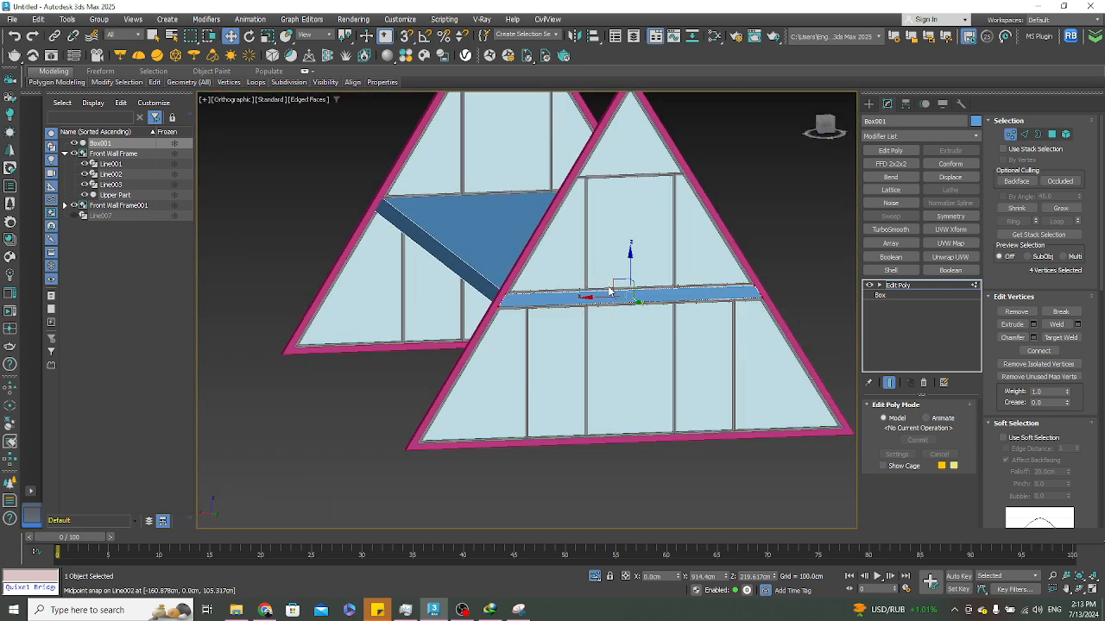
{"action": "scroll", "coordinate": [609, 291], "scroll_direction": "up", "scroll_amount": 5}
{"action": "scroll", "coordinate": [527, 310], "scroll_direction": "down", "scroll_amount": 3}
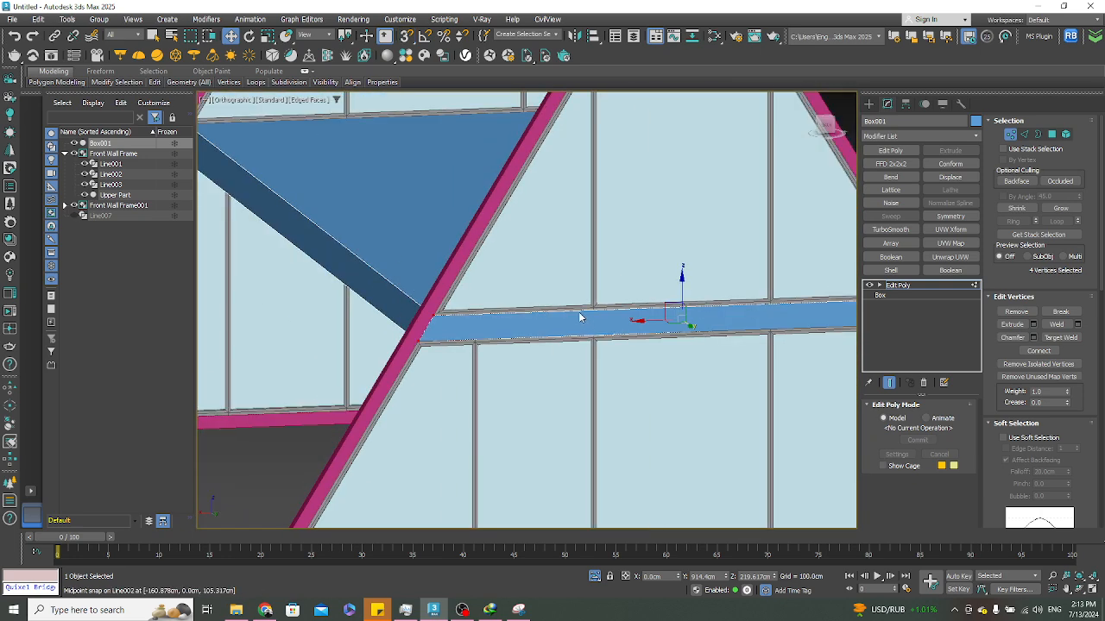
{"action": "scroll", "coordinate": [557, 316], "scroll_direction": "down", "scroll_amount": 8}
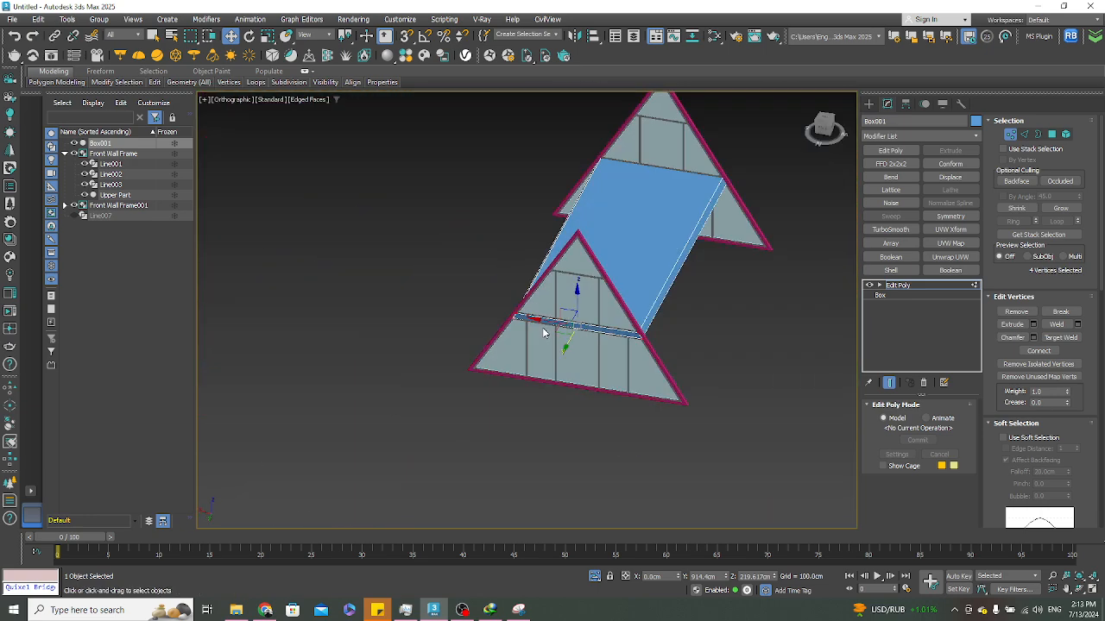
Finish editing the intermediate floor slab, deselect it, and end isolation so the roof is displayed with the rest of the house
{"action": "middle_click_drag", "start_coordinate": [488, 323], "coordinate": [550, 329], "text": "alt"}
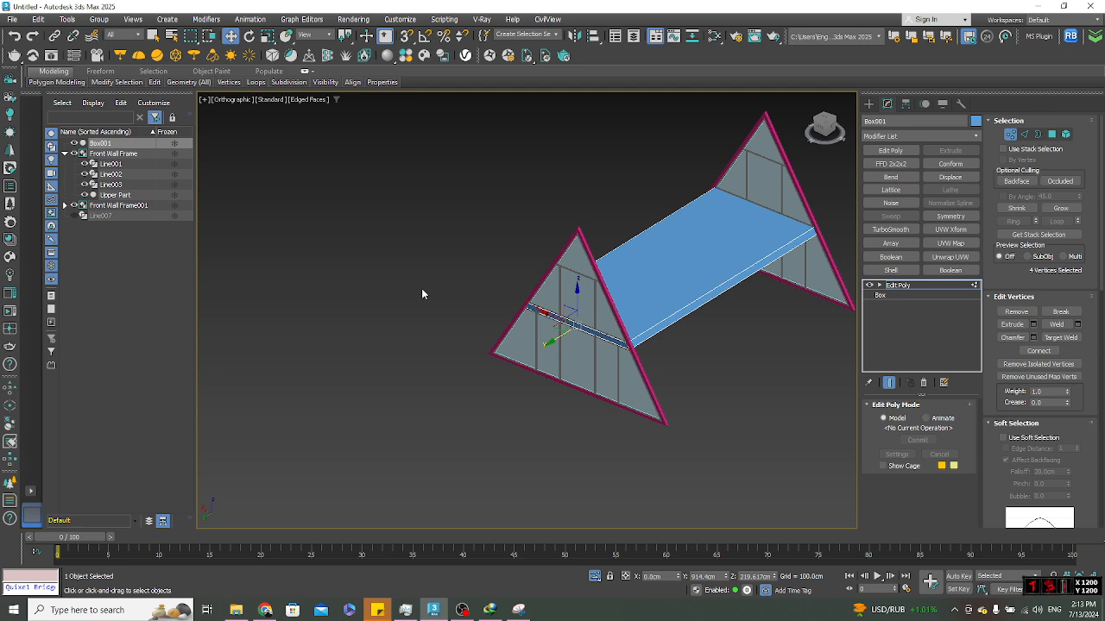
{"action": "left_click", "coordinate": [869, 104]}
{"action": "left_click", "coordinate": [617, 221]}
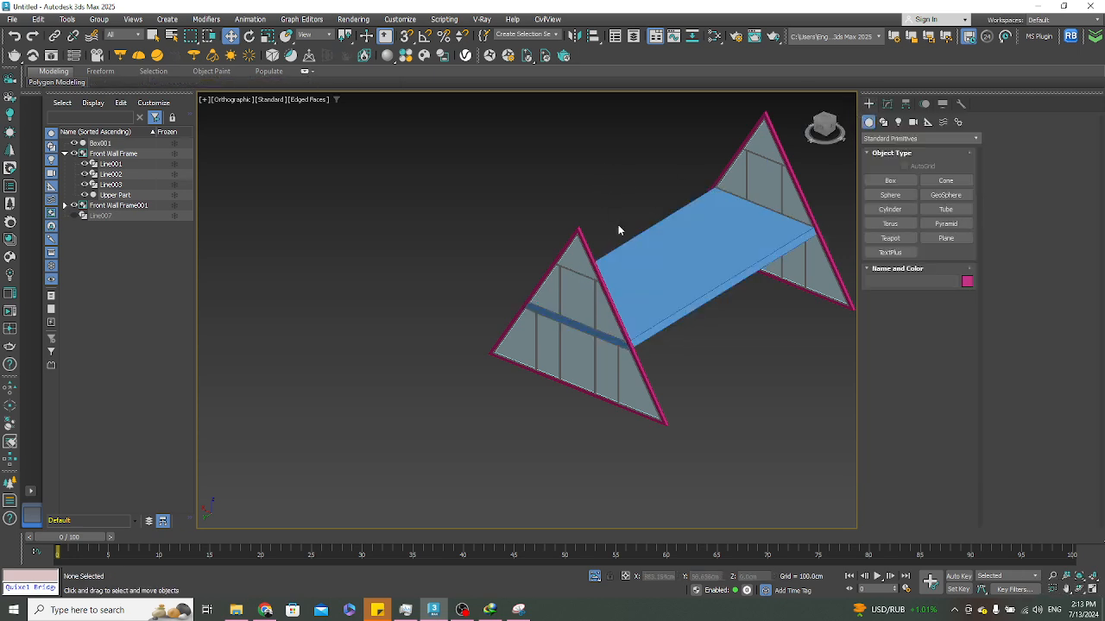
{"action": "middle_click_drag", "start_coordinate": [618, 228], "coordinate": [584, 273], "text": "alt"}
{"action": "middle_click_drag", "start_coordinate": [584, 273], "coordinate": [597, 337]}
{"action": "key", "text": "f"}
{"action": "key", "text": "z"}
{"action": "scroll", "coordinate": [615, 304], "scroll_direction": "down", "scroll_amount": 5}
{"action": "left_click", "coordinate": [595, 576]}
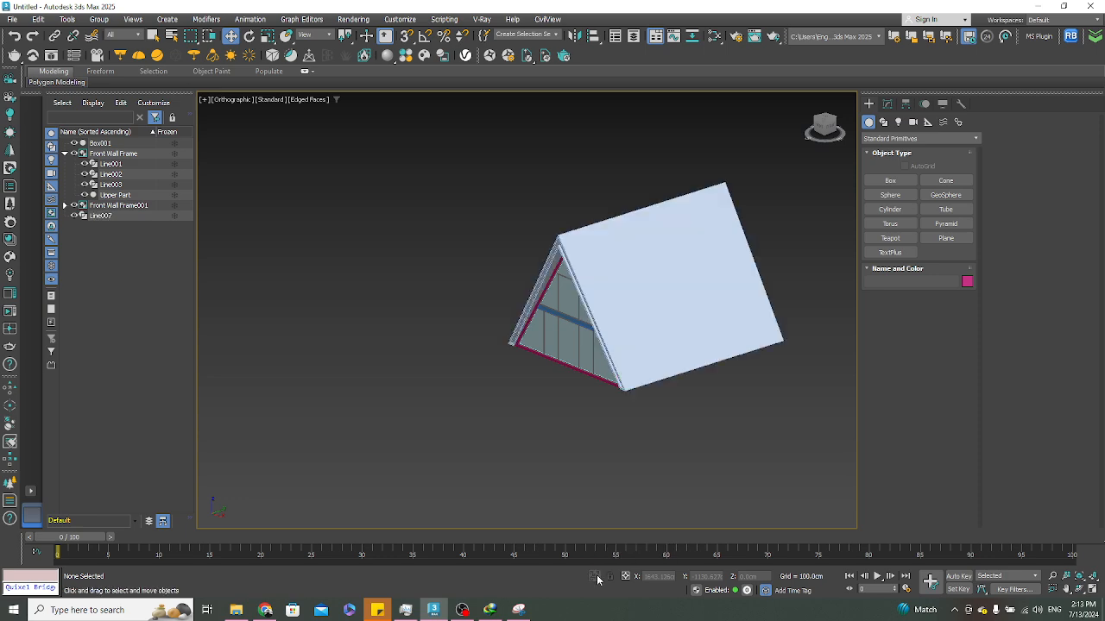
{"action": "middle_click_drag", "start_coordinate": [493, 366], "coordinate": [492, 395], "text": "alt"}
{"action": "key", "text": "t"}
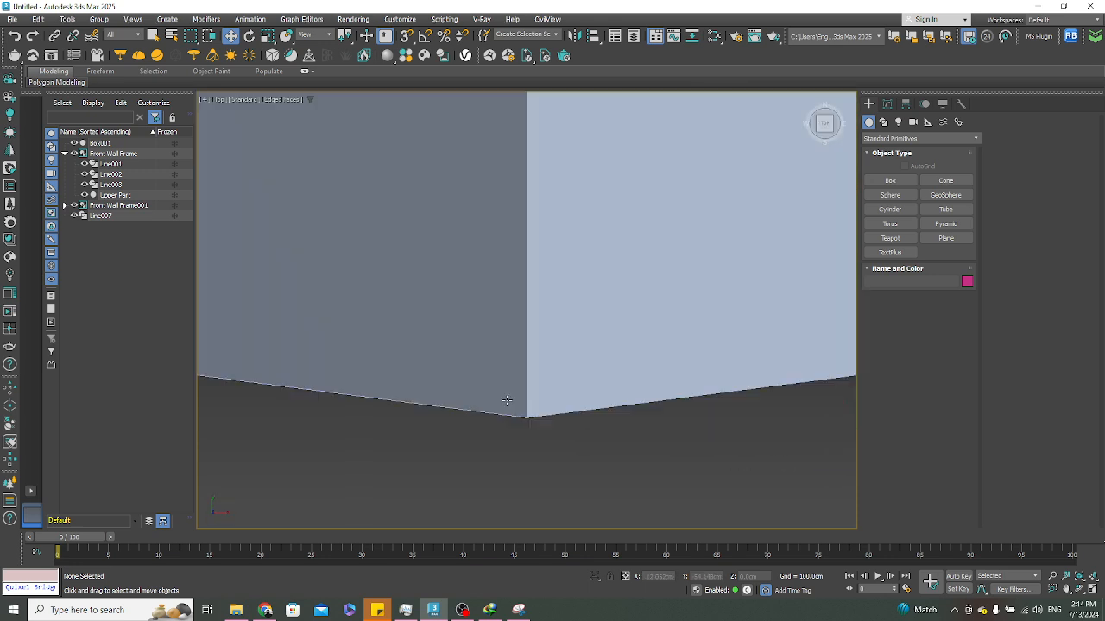
{"action": "scroll", "coordinate": [500, 338], "scroll_direction": "down", "scroll_amount": 3}
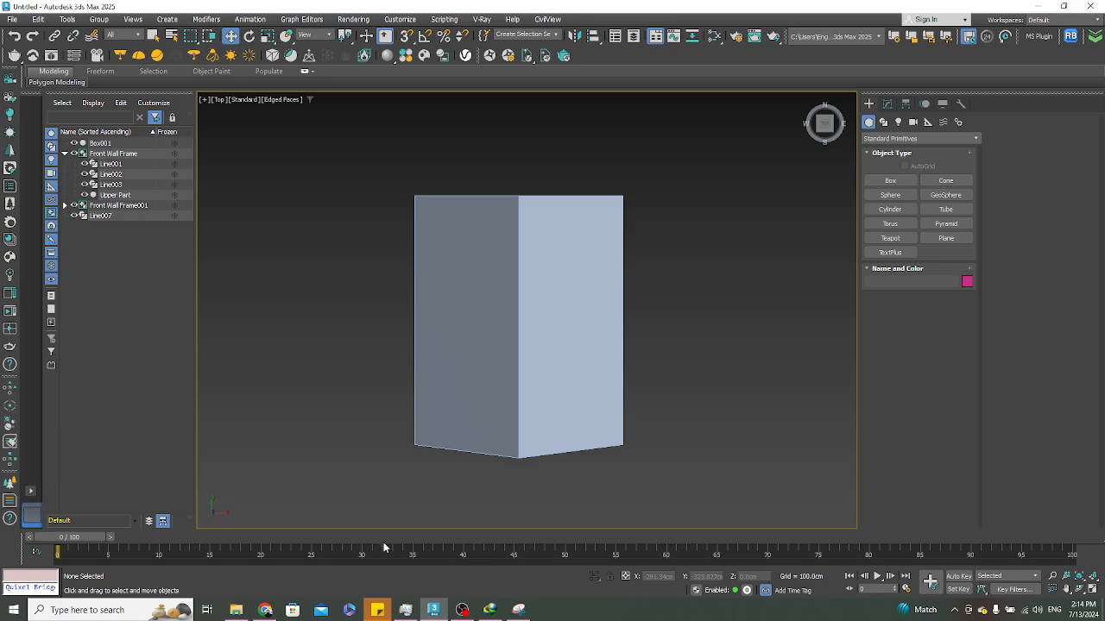
Switch to Chrome and examine the A-frame reference photo, particularly the timber deck, railings, slanted support and steps, then return to 3ds Max
{"action": "left_click", "coordinate": [265, 610]}
{"action": "left_click", "coordinate": [300, 562]}
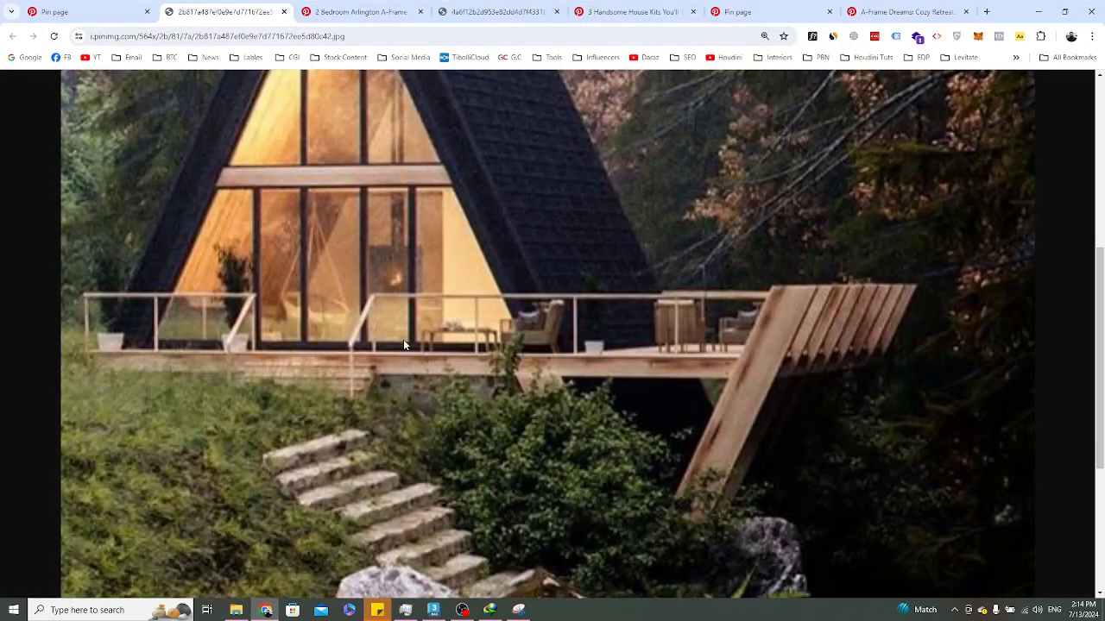
{"action": "scroll", "coordinate": [438, 313], "scroll_direction": "up", "scroll_amount": 2}
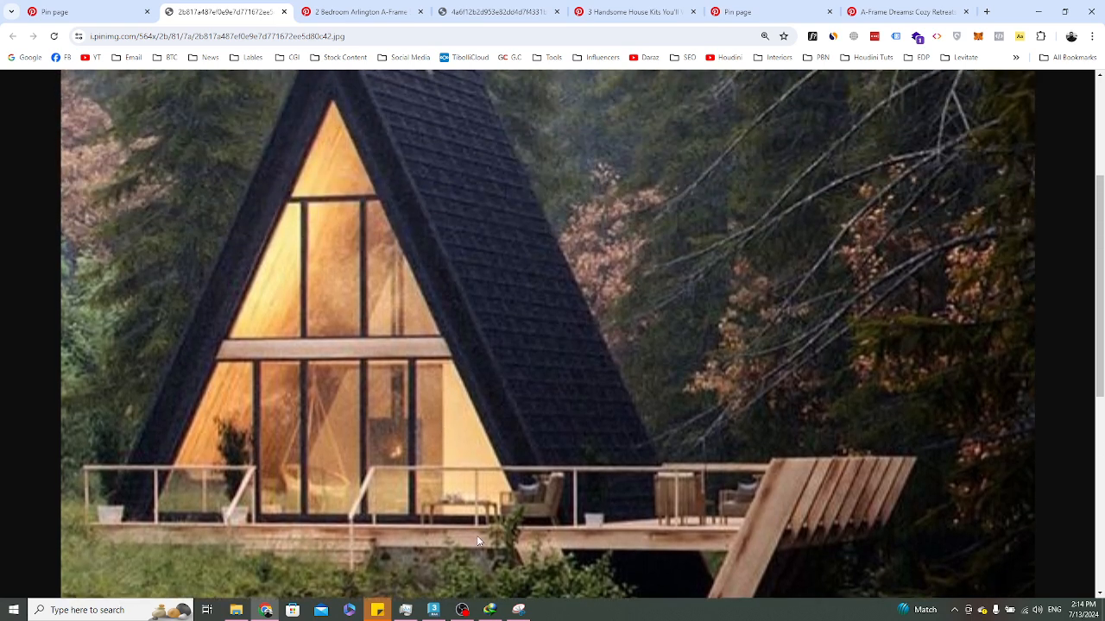
{"action": "scroll", "coordinate": [589, 478], "scroll_direction": "down", "scroll_amount": 3}
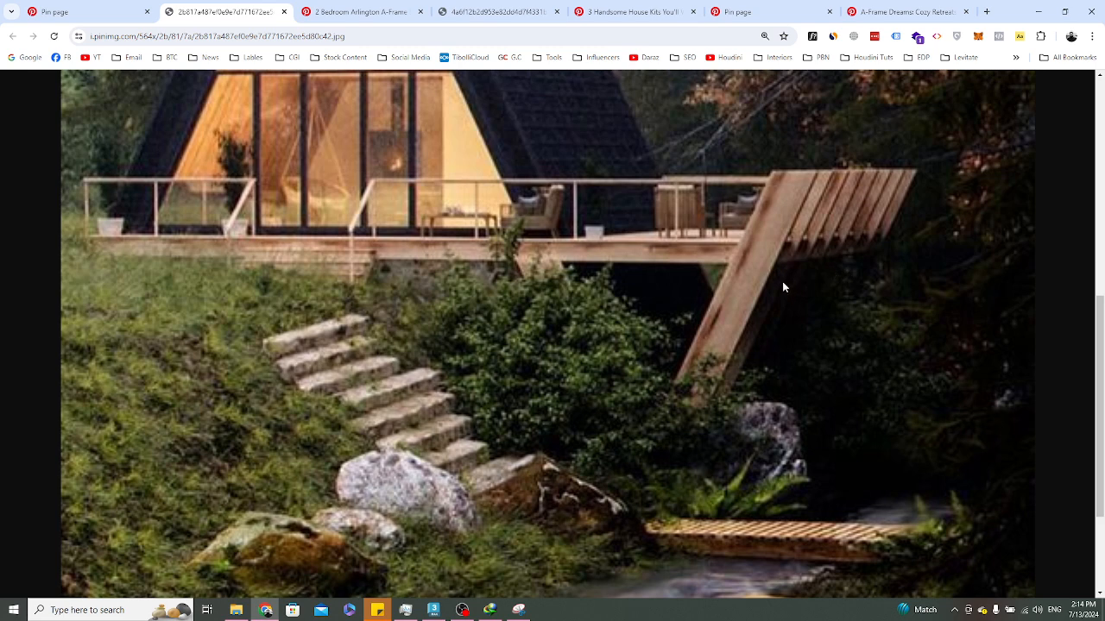
{"action": "scroll", "coordinate": [653, 330], "scroll_direction": "up", "scroll_amount": 1}
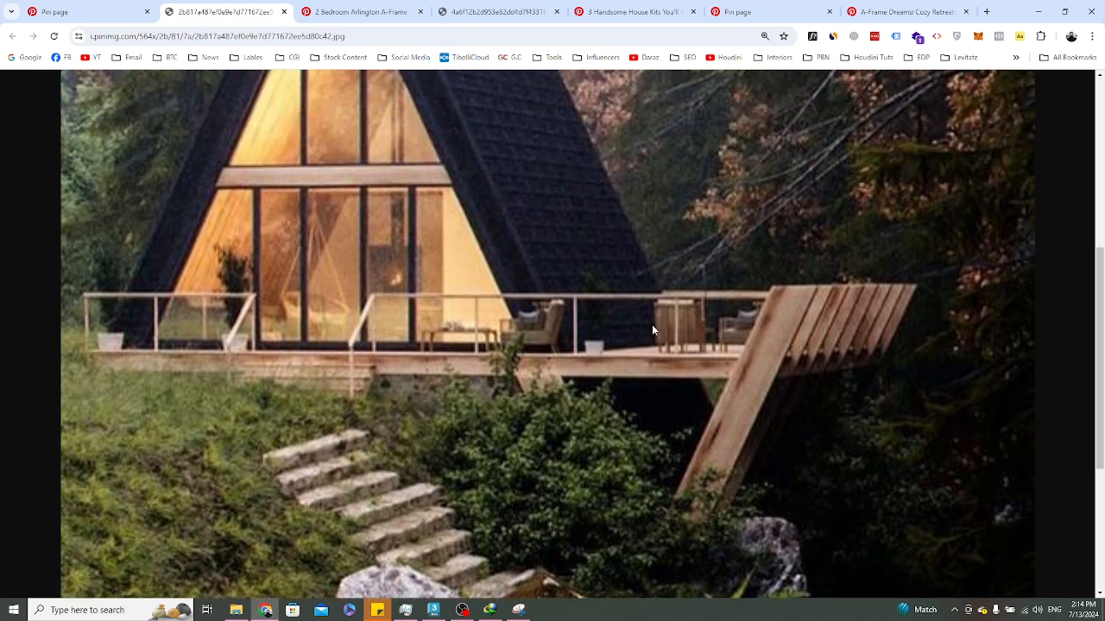
{"action": "scroll", "coordinate": [649, 326], "scroll_direction": "up", "scroll_amount": 1}
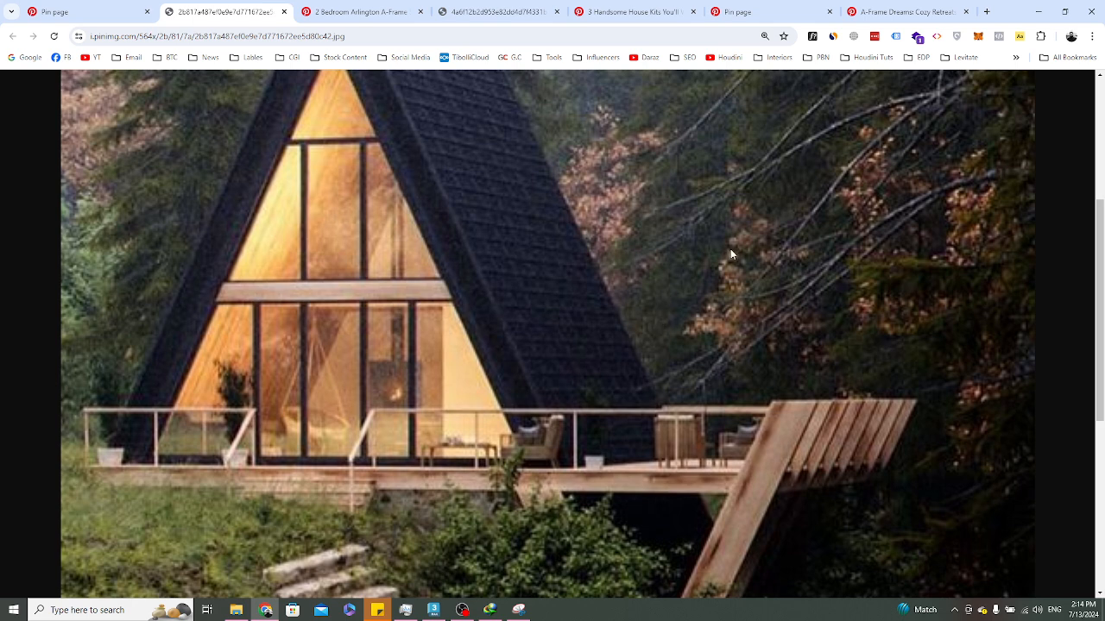
{"action": "scroll", "coordinate": [723, 285], "scroll_direction": "down", "scroll_amount": 1}
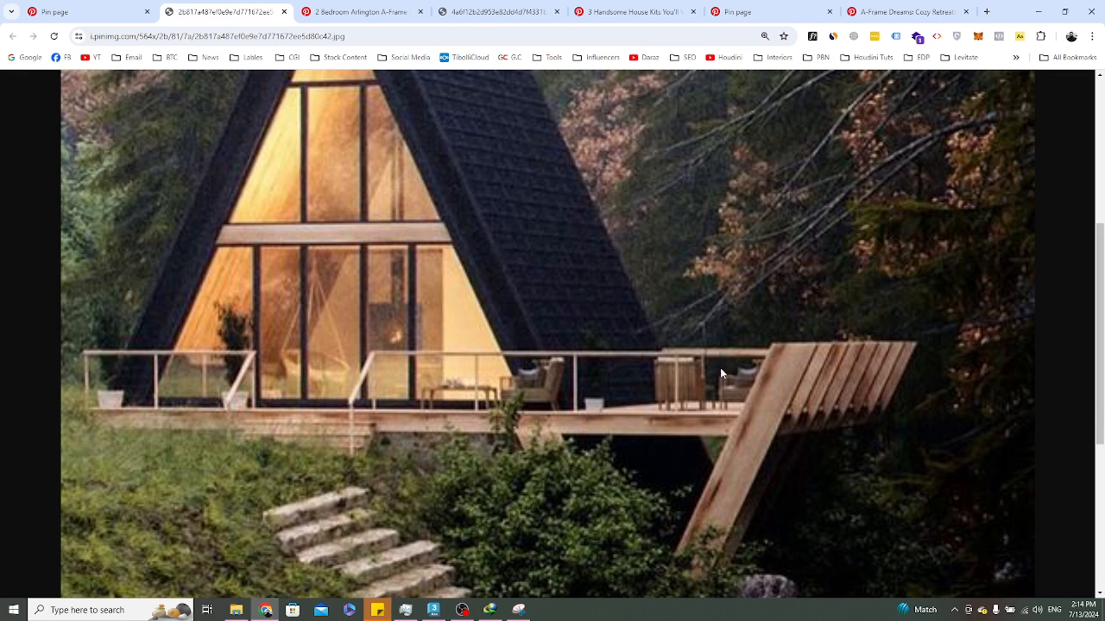
{"action": "scroll", "coordinate": [720, 368], "scroll_direction": "up", "scroll_amount": 1}
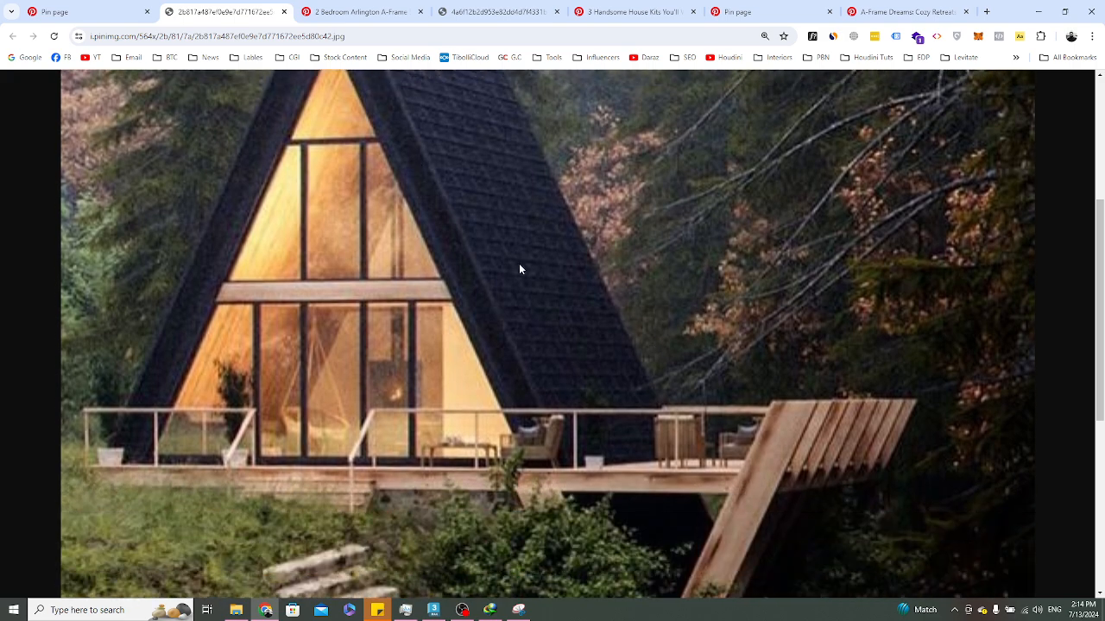
{"action": "scroll", "coordinate": [547, 281], "scroll_direction": "down", "scroll_amount": 2, "text": "ctrl"}
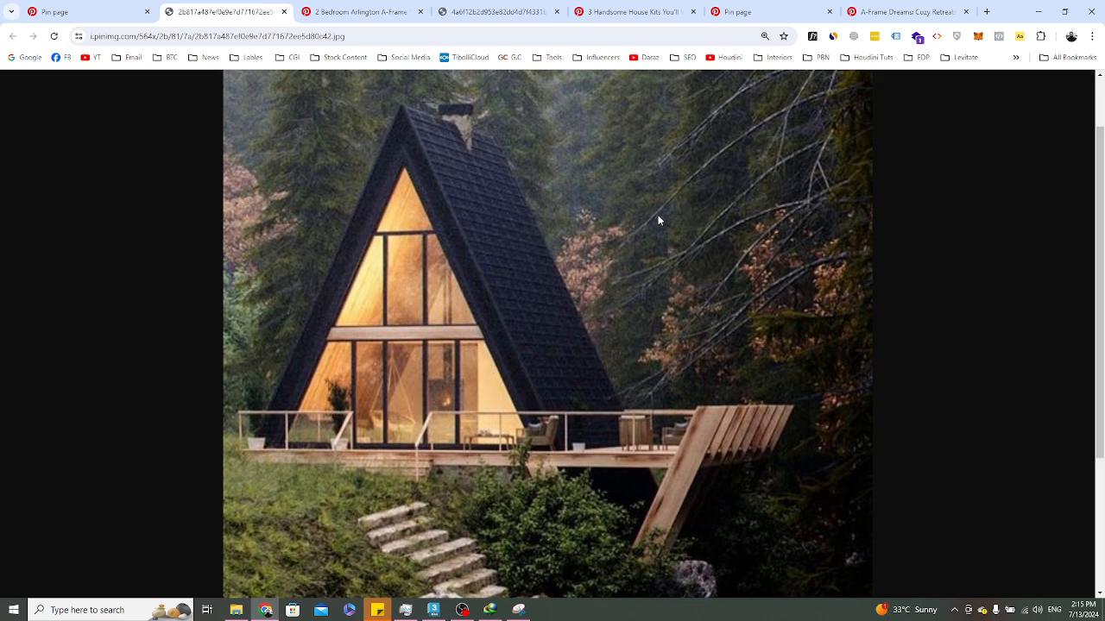
{"action": "scroll", "coordinate": [659, 217], "scroll_direction": "down", "scroll_amount": 2}
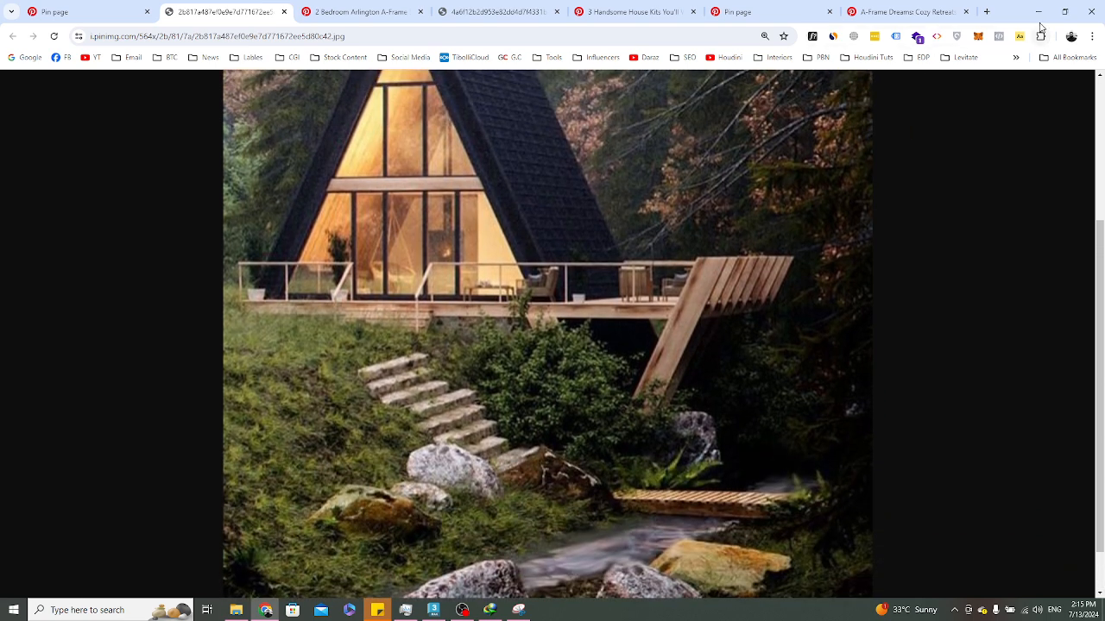
{"action": "left_click", "coordinate": [1038, 11]}
{"action": "middle_click_drag", "start_coordinate": [679, 285], "coordinate": [686, 274], "text": "alt"}
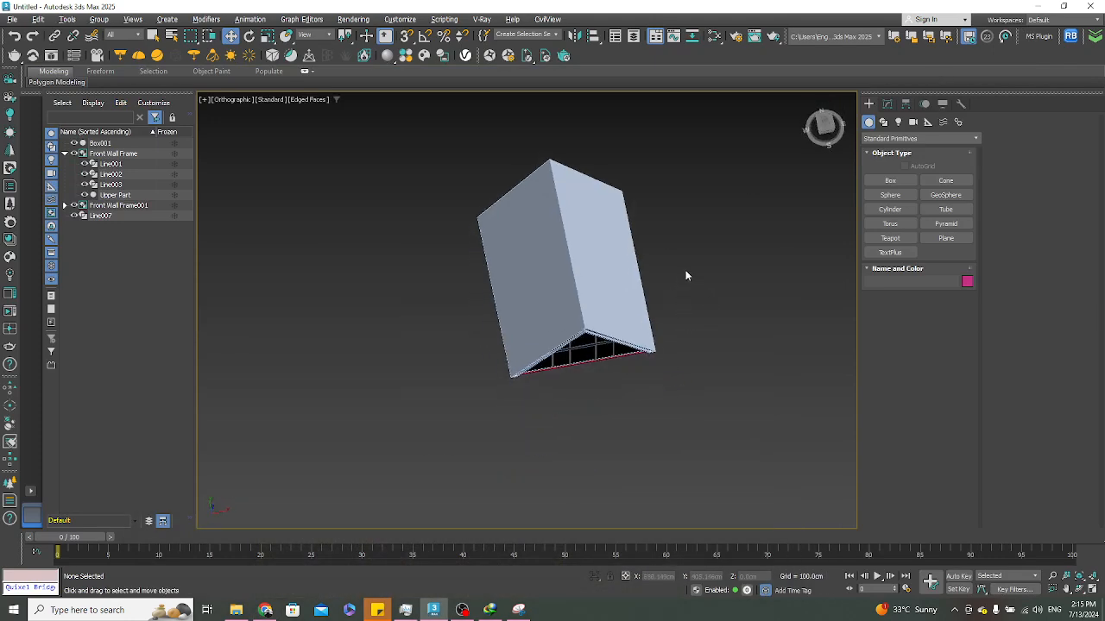
{"action": "key", "text": "t"}
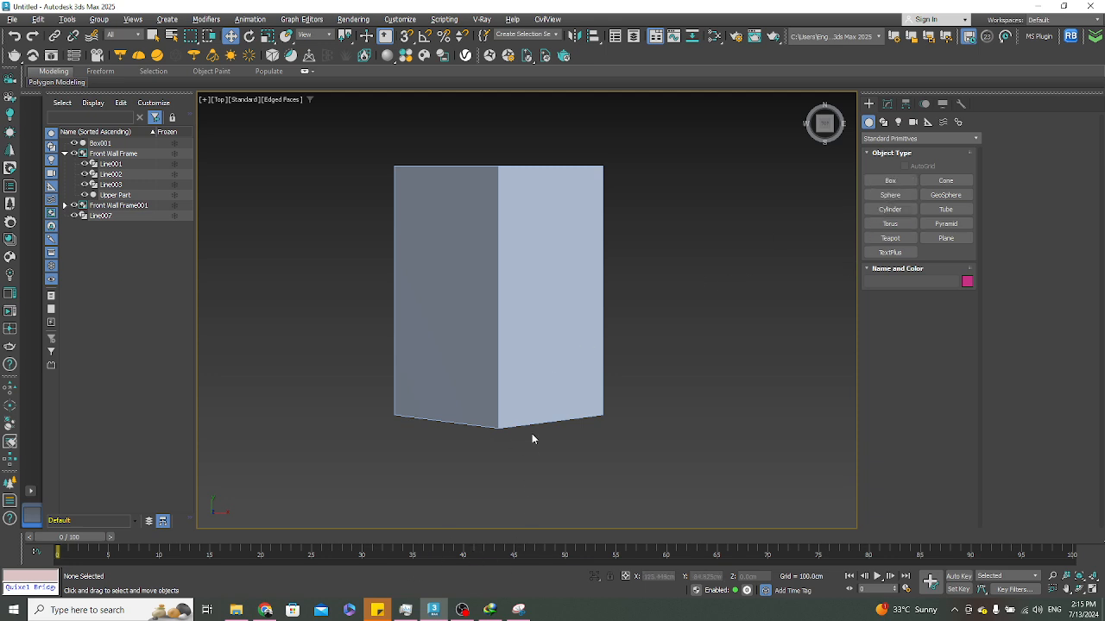
{"action": "middle_click_drag", "start_coordinate": [532, 433], "coordinate": [638, 375], "text": "alt"}
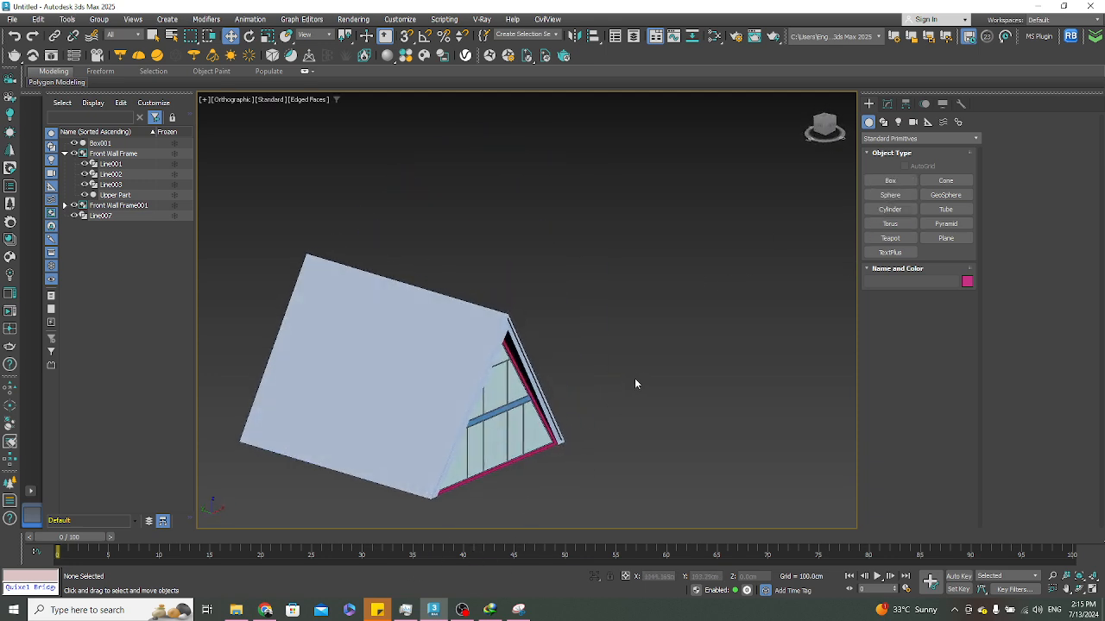
{"action": "left_click", "coordinate": [413, 367]}
{"action": "scroll", "coordinate": [440, 345], "scroll_direction": "up", "scroll_amount": 4}
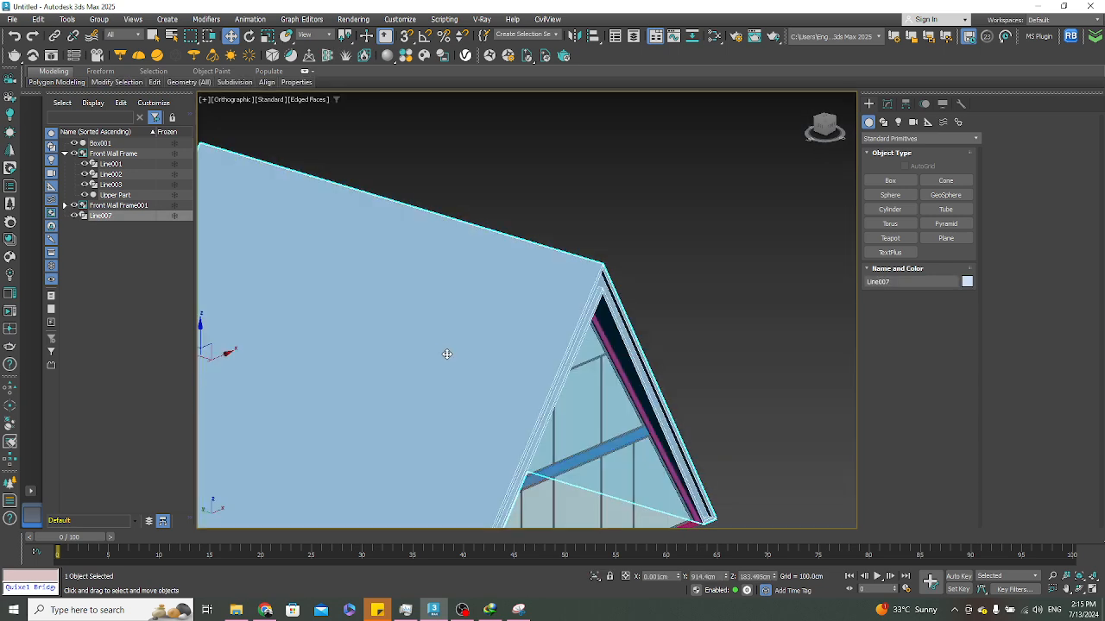
{"action": "scroll", "coordinate": [509, 341], "scroll_direction": "down", "scroll_amount": 5}
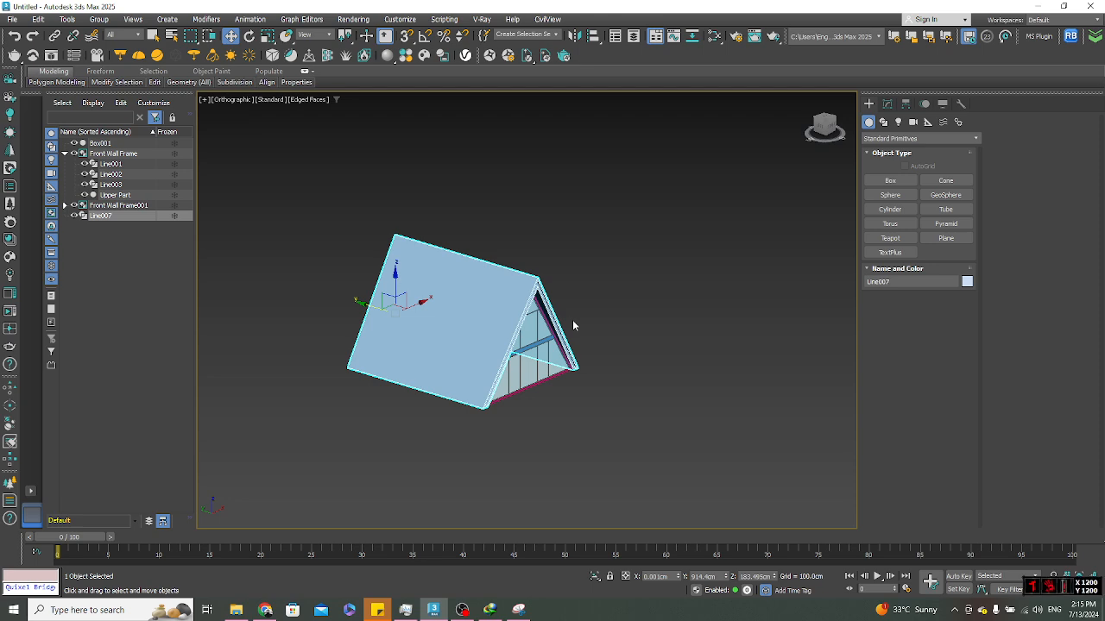
{"action": "middle_click_drag", "start_coordinate": [572, 325], "coordinate": [668, 364], "text": "alt"}
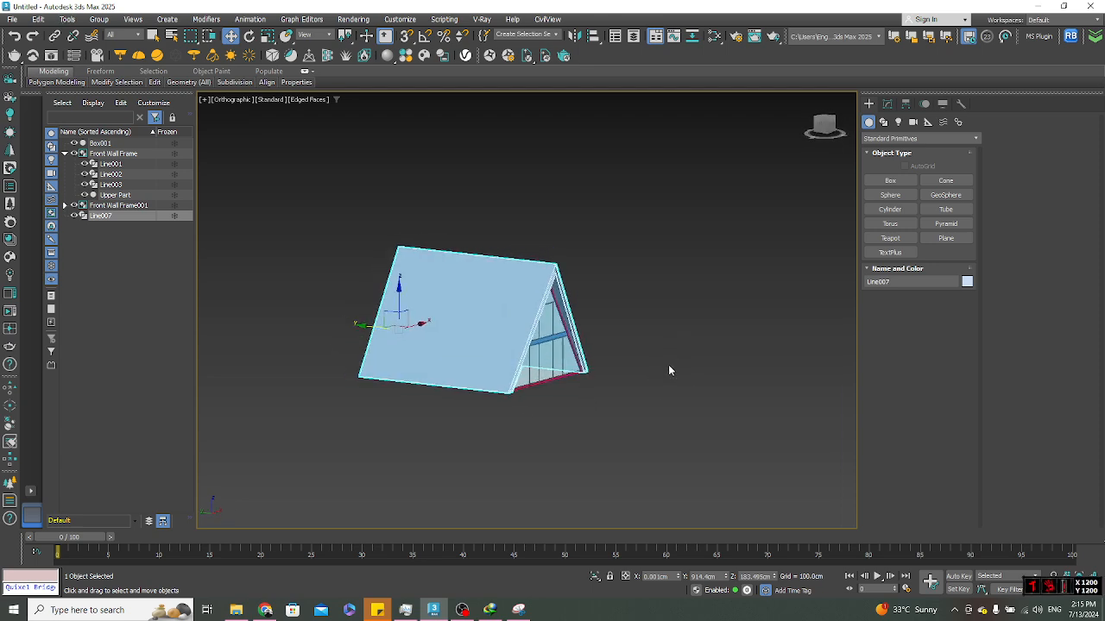
Create a Standard Primitives box around the house footprint in the top view, about 1288 cm long, 1519 cm wide and 142 cm high
{"action": "key", "text": "t"}
{"action": "left_click", "coordinate": [891, 181]}
{"action": "scroll", "coordinate": [599, 289], "scroll_direction": "down", "scroll_amount": 3}
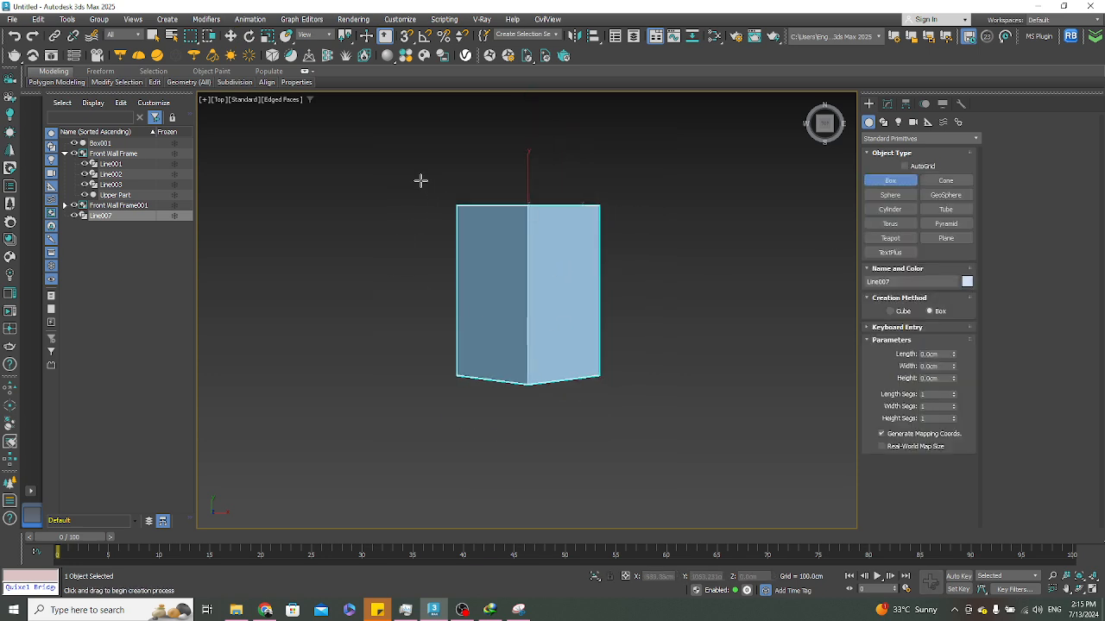
{"action": "left_click_drag", "start_coordinate": [413, 177], "coordinate": [692, 413]}
{"action": "left_click", "coordinate": [666, 388]}
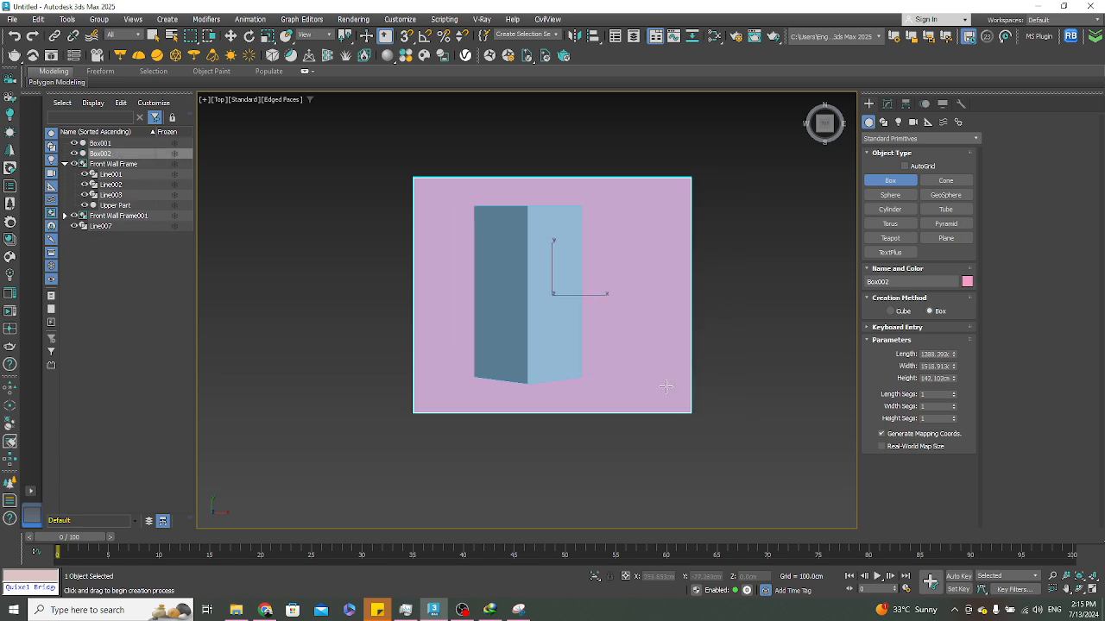
{"action": "key", "text": "w"}
Compare the platform box with the deck in the reference photo, then set its length to about 1404 cm and height to 6 inches
{"action": "middle_click_drag", "start_coordinate": [658, 471], "coordinate": [681, 414], "text": "alt"}
{"action": "key", "text": "f"}
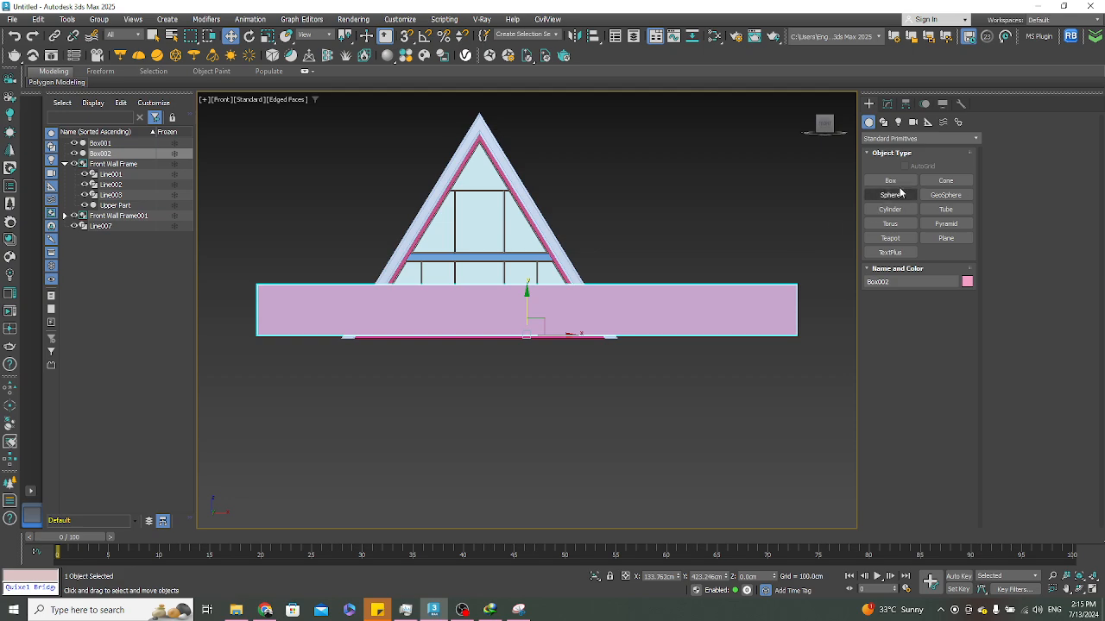
{"action": "left_click", "coordinate": [888, 103]}
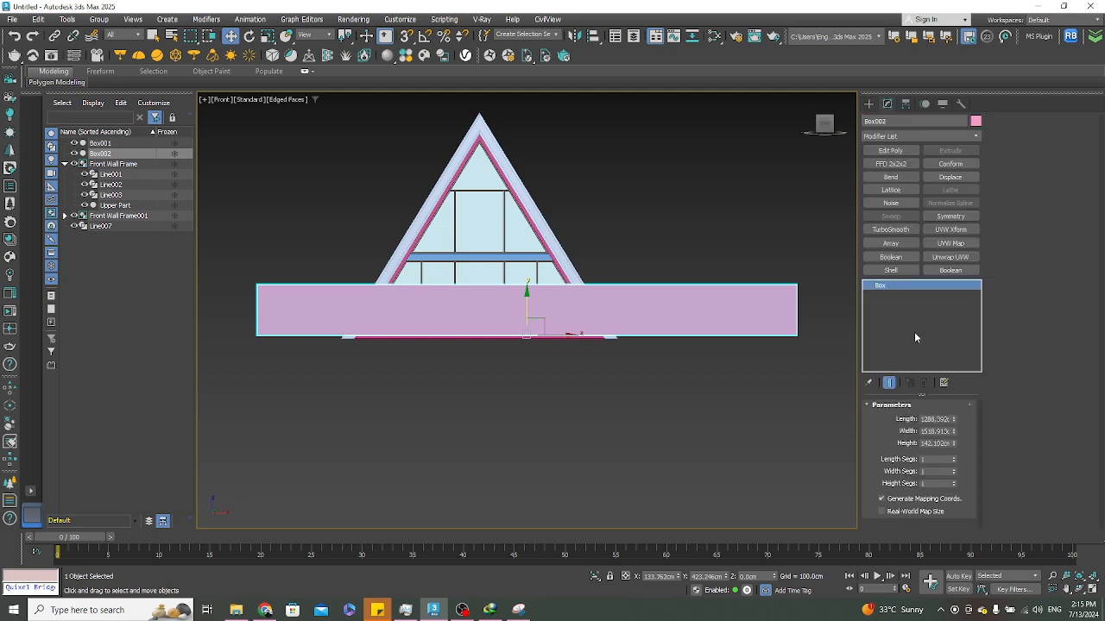
{"action": "left_click", "coordinate": [265, 610]}
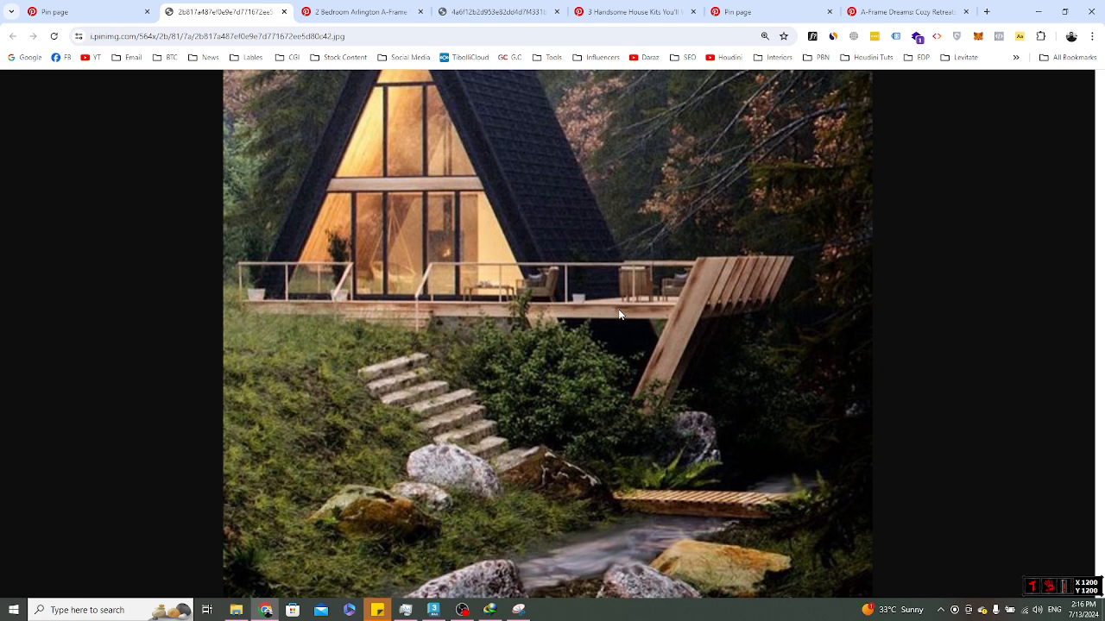
{"action": "left_click", "coordinate": [1038, 12]}
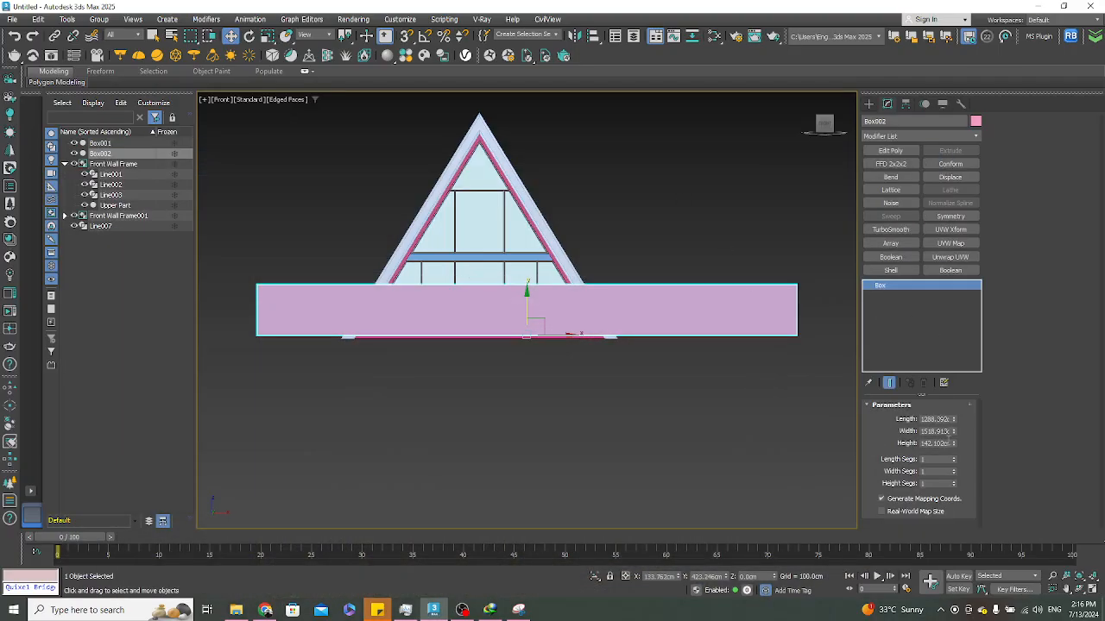
{"action": "left_click_drag", "start_coordinate": [952, 420], "coordinate": [953, 402]}
{"action": "left_click_drag", "start_coordinate": [954, 443], "coordinate": [953, 433]}
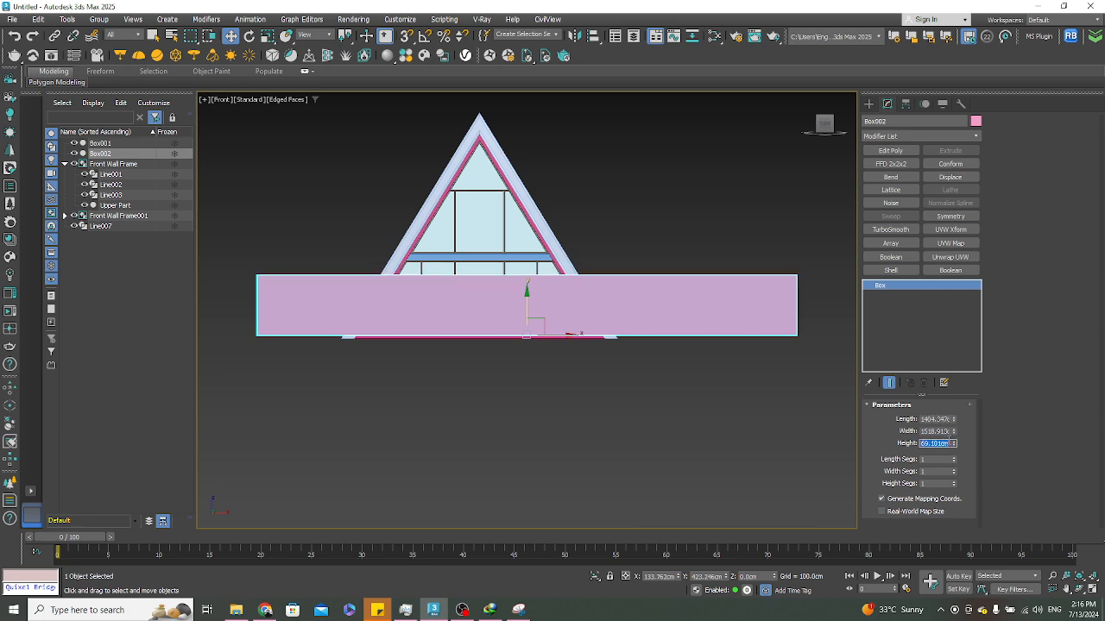
{"action": "key", "text": "Return"}
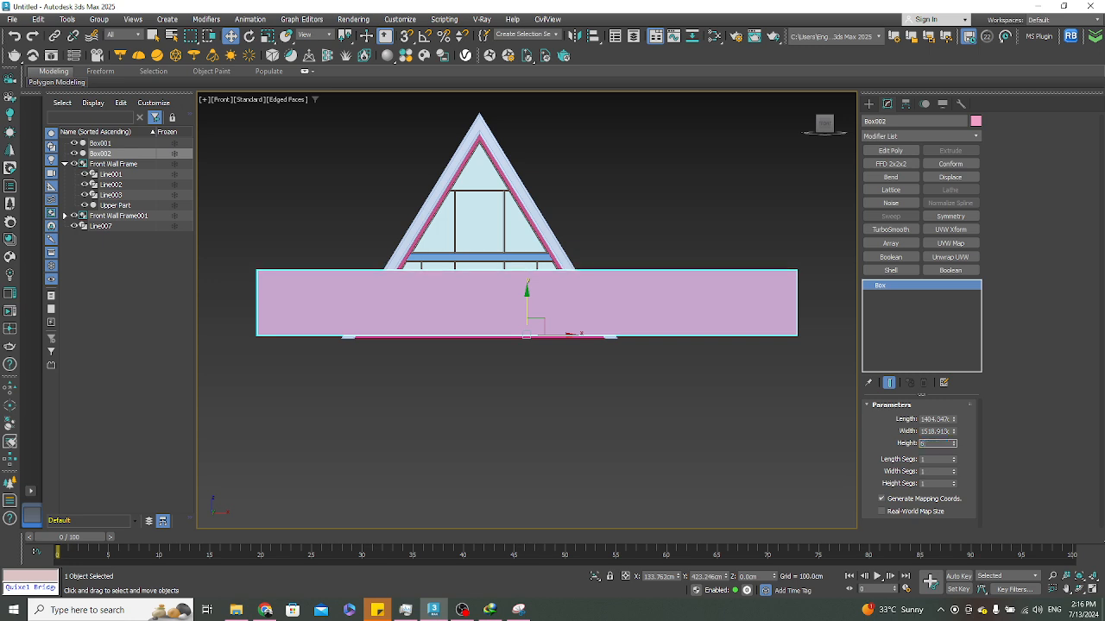
{"action": "type", "text": "6\""}
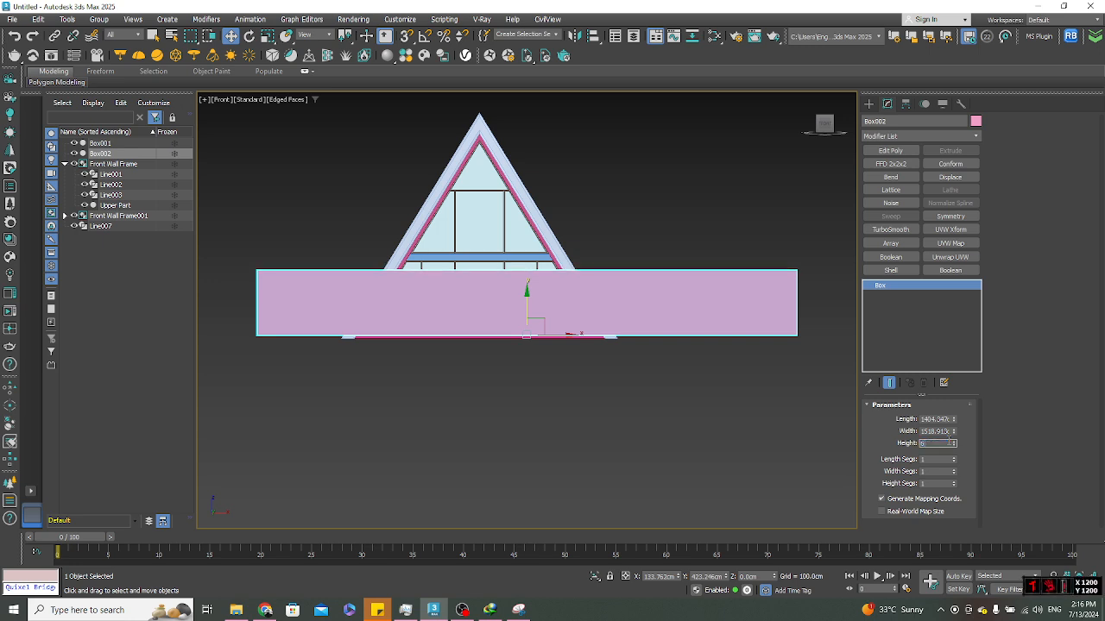
{"action": "key", "text": "Return"}
Lower the platform box in the front view to about Z -66 cm so it sits clear below the house
{"action": "scroll", "coordinate": [535, 352], "scroll_direction": "up", "scroll_amount": 5}
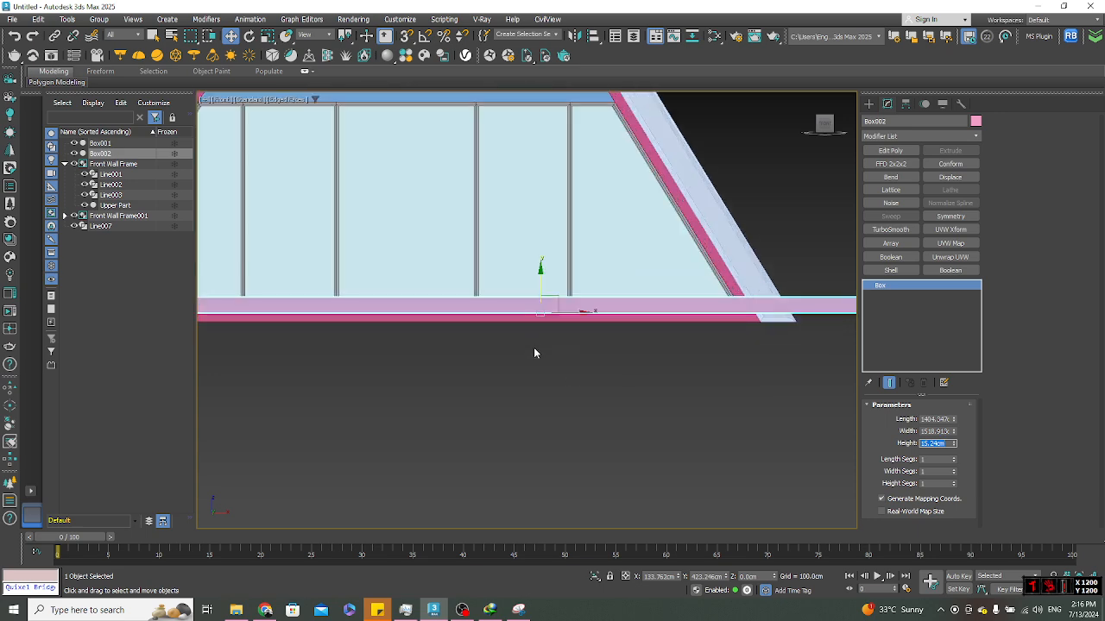
{"action": "scroll", "coordinate": [417, 358], "scroll_direction": "down", "scroll_amount": 4}
{"action": "left_click_drag", "start_coordinate": [576, 324], "coordinate": [577, 353]}
{"action": "scroll", "coordinate": [285, 402], "scroll_direction": "up", "scroll_amount": 5}
{"action": "scroll", "coordinate": [488, 426], "scroll_direction": "down", "scroll_amount": 4}
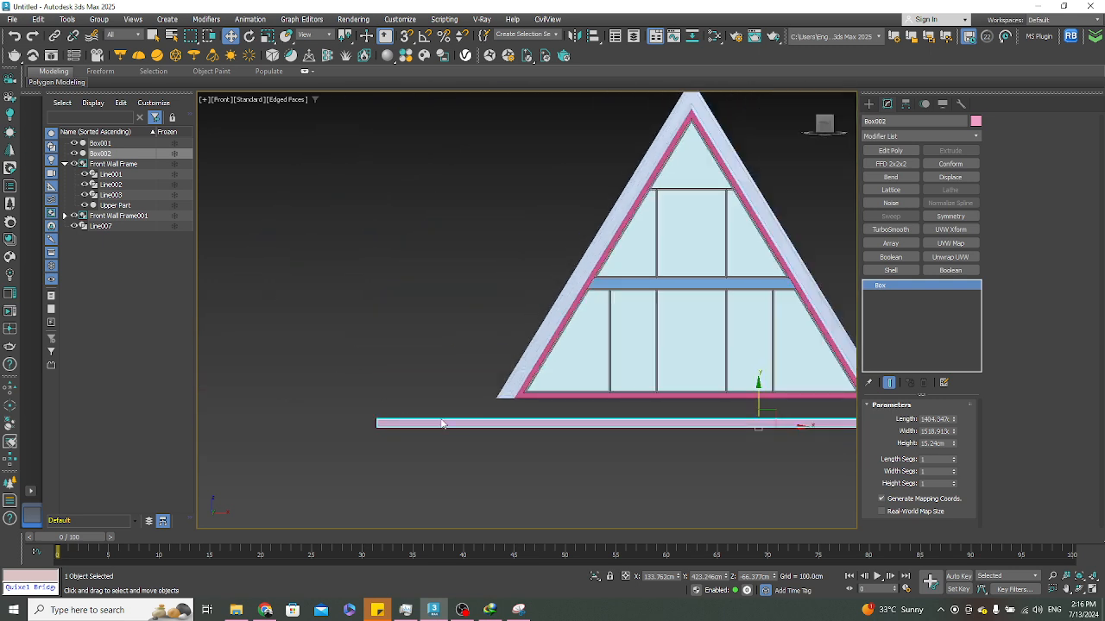
Snap the top of the platform box to the underside of the front wall frame, turn off snapping and deselect the box
{"action": "key", "text": "s"}
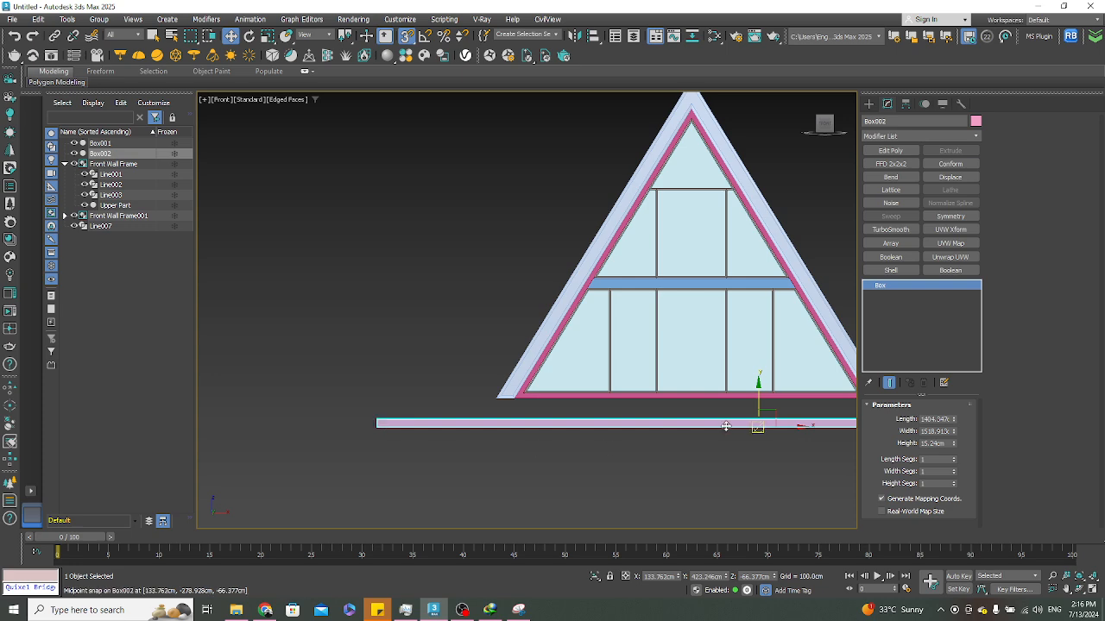
{"action": "scroll", "coordinate": [752, 423], "scroll_direction": "up", "scroll_amount": 5}
{"action": "left_click_drag", "start_coordinate": [747, 429], "coordinate": [493, 370]}
{"action": "right_click", "coordinate": [630, 443]}
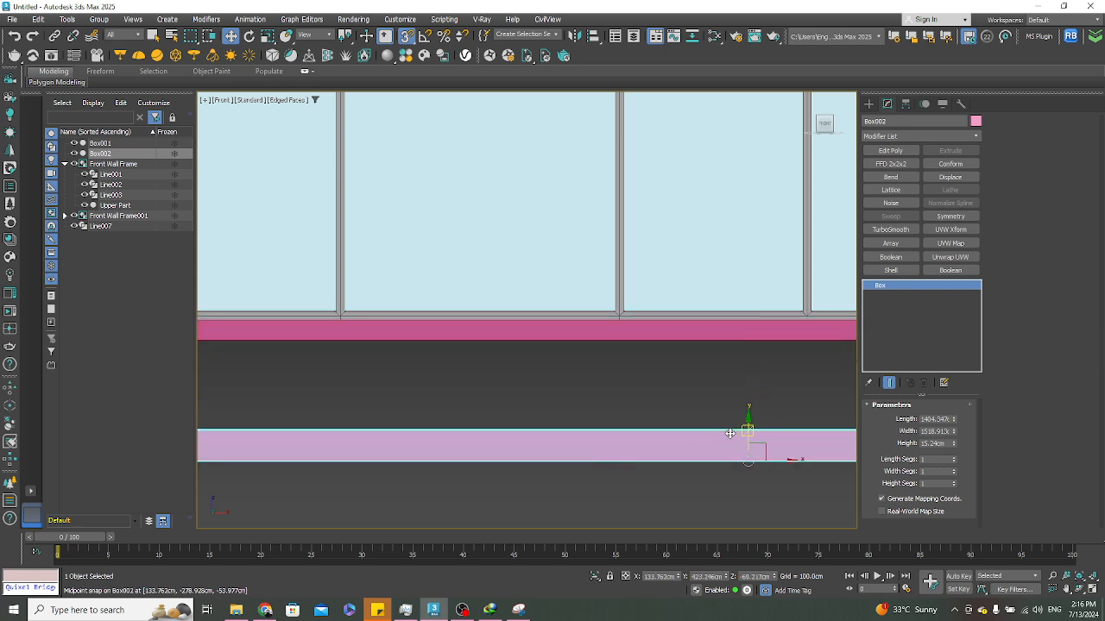
{"action": "left_click_drag", "start_coordinate": [730, 426], "coordinate": [508, 360]}
{"action": "scroll", "coordinate": [551, 360], "scroll_direction": "down", "scroll_amount": 9}
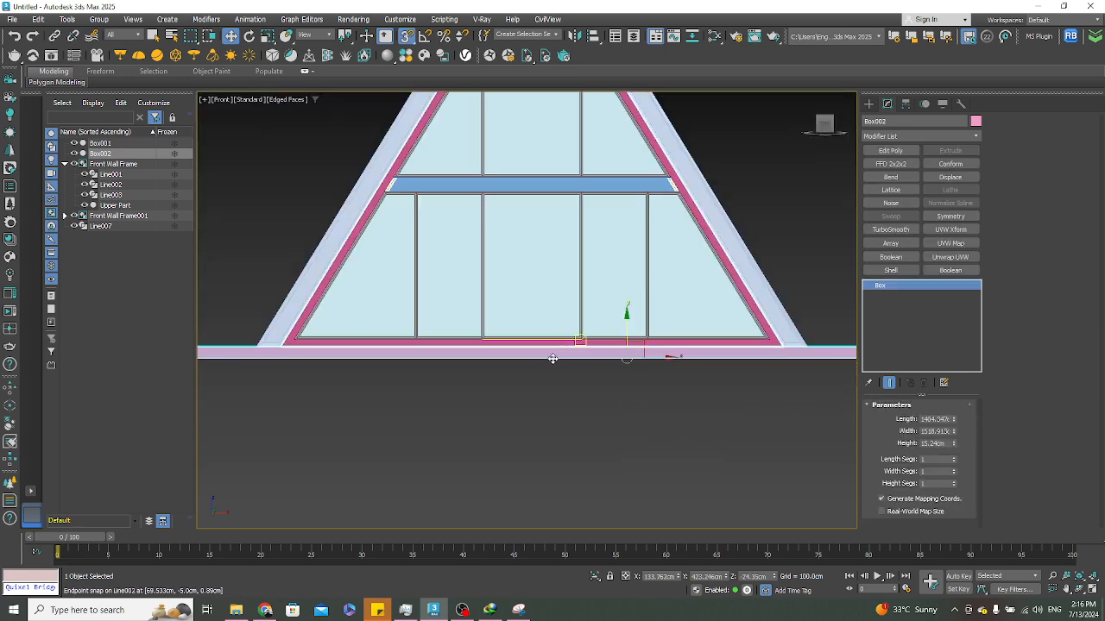
{"action": "key", "text": "s"}
{"action": "middle_click_drag", "start_coordinate": [569, 385], "coordinate": [718, 458], "text": "alt"}
{"action": "left_click", "coordinate": [717, 458]}
{"action": "scroll", "coordinate": [565, 431], "scroll_direction": "up", "scroll_amount": 4}
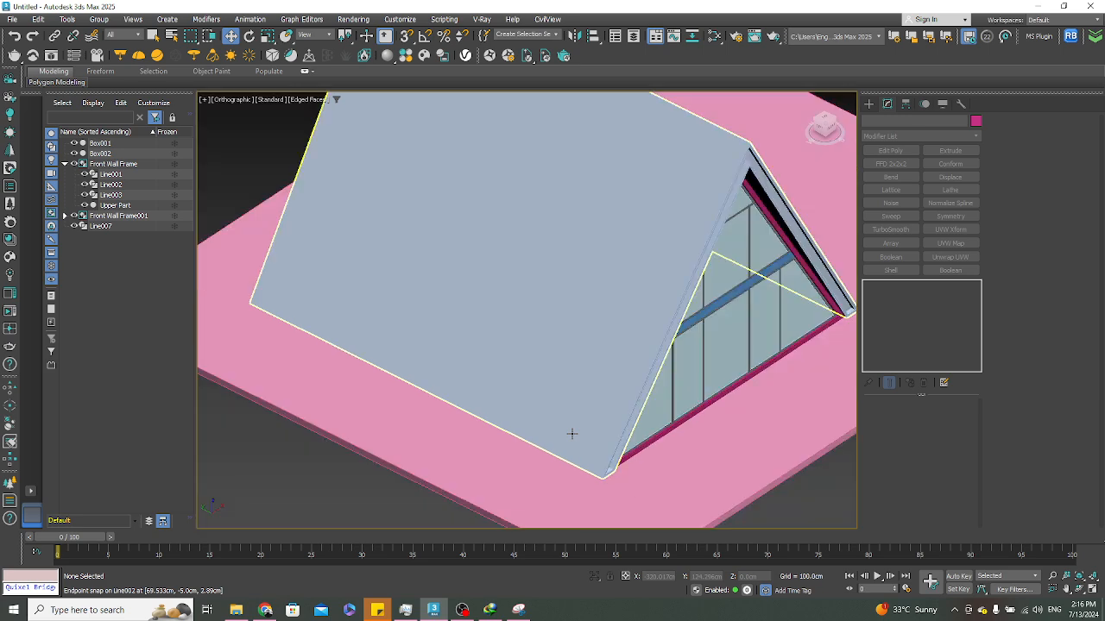
Select the platform box under the house and set its height to 20.32 cm (8 inches)
{"action": "scroll", "coordinate": [577, 431], "scroll_direction": "down", "scroll_amount": 2}
{"action": "key", "text": "s"}
{"action": "mouse_move", "coordinate": [654, 426]}
{"action": "middle_mouse_down", "text": "alt"}
{"action": "mouse_move", "coordinate": [656, 473]}
{"action": "mouse_move", "coordinate": [601, 437]}
{"action": "middle_mouse_up", "text": "alt"}
{"action": "key", "text": "t"}
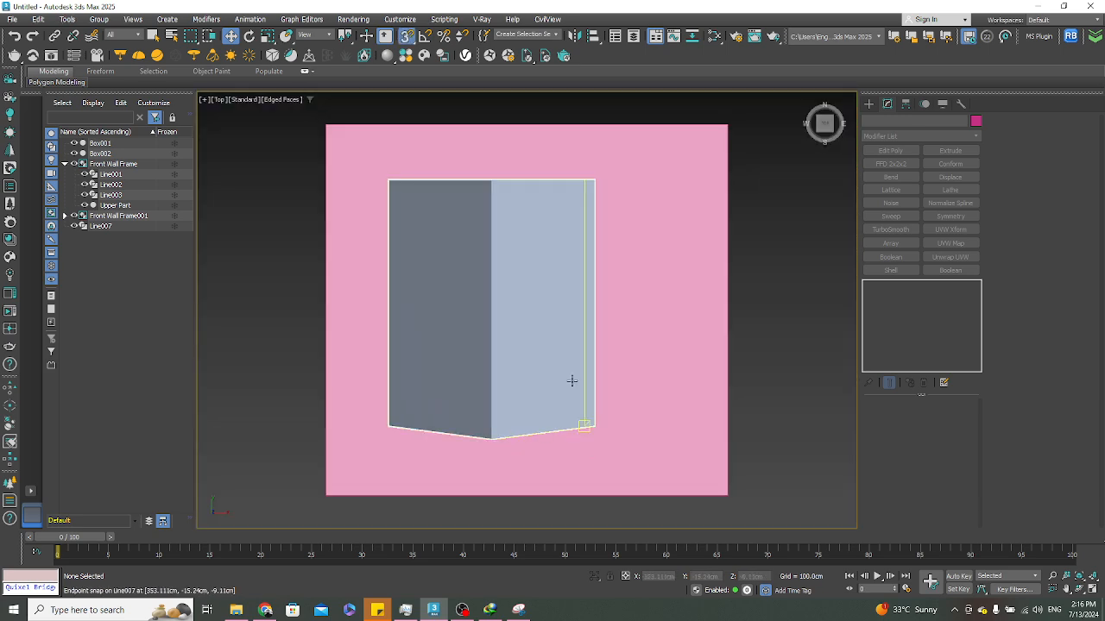
{"action": "scroll", "coordinate": [595, 354], "scroll_direction": "down", "scroll_amount": 5}
{"action": "left_click", "coordinate": [591, 341]}
{"action": "middle_click_drag", "start_coordinate": [587, 341], "coordinate": [604, 375], "text": "alt"}
{"action": "scroll", "coordinate": [553, 373], "scroll_direction": "up", "scroll_amount": 5}
{"action": "middle_click_drag", "start_coordinate": [535, 375], "coordinate": [505, 364], "text": "alt"}
{"action": "scroll", "coordinate": [550, 394], "scroll_direction": "down", "scroll_amount": 4}
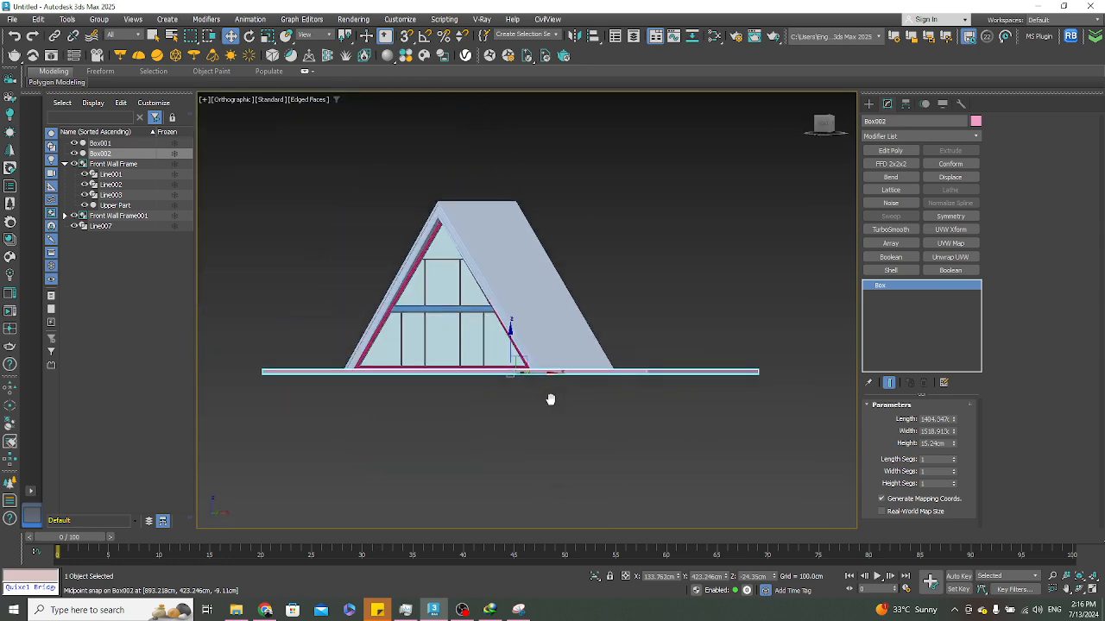
{"action": "middle_click_drag", "start_coordinate": [550, 395], "coordinate": [512, 436], "text": "alt"}
{"action": "scroll", "coordinate": [545, 415], "scroll_direction": "up", "scroll_amount": 5}
{"action": "scroll", "coordinate": [544, 414], "scroll_direction": "down", "scroll_amount": 5}
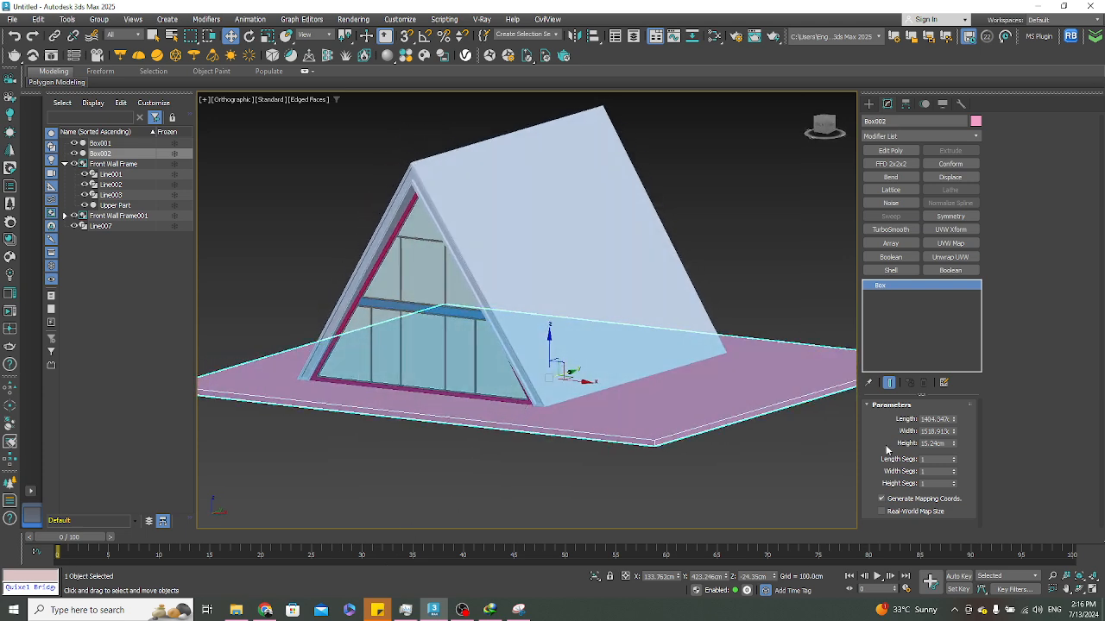
{"action": "double_click", "coordinate": [934, 443]}
{"action": "key", "text": "Return"}
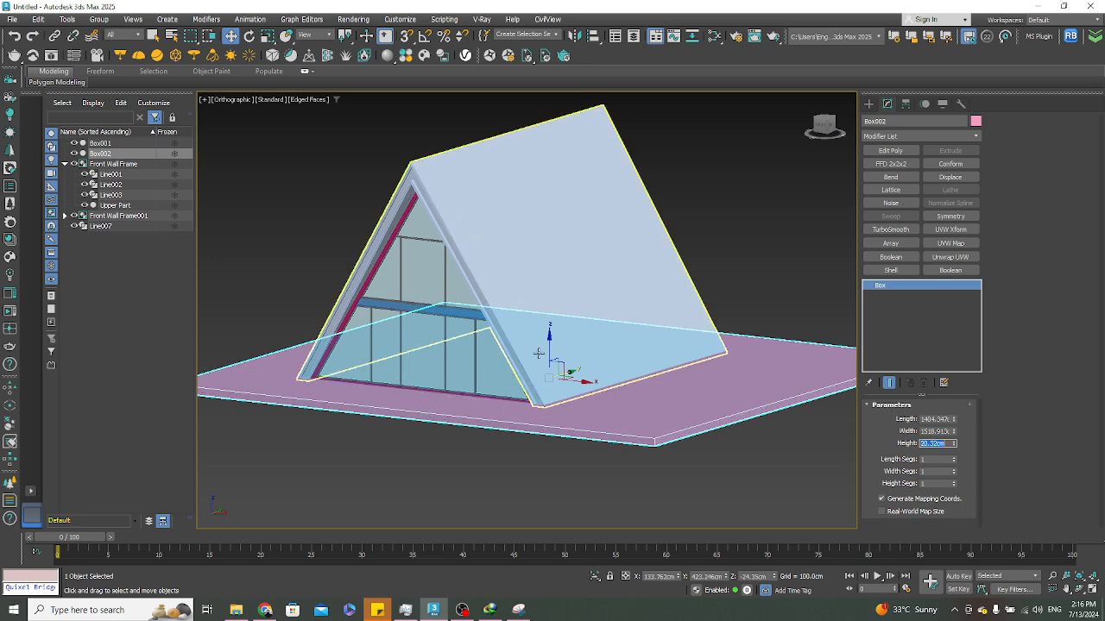
Lower the platform box in the front view, snap its top edge to the underside of the house walls, and deselect it
{"action": "key", "text": "f"}
{"action": "scroll", "coordinate": [503, 305], "scroll_direction": "up", "scroll_amount": 6}
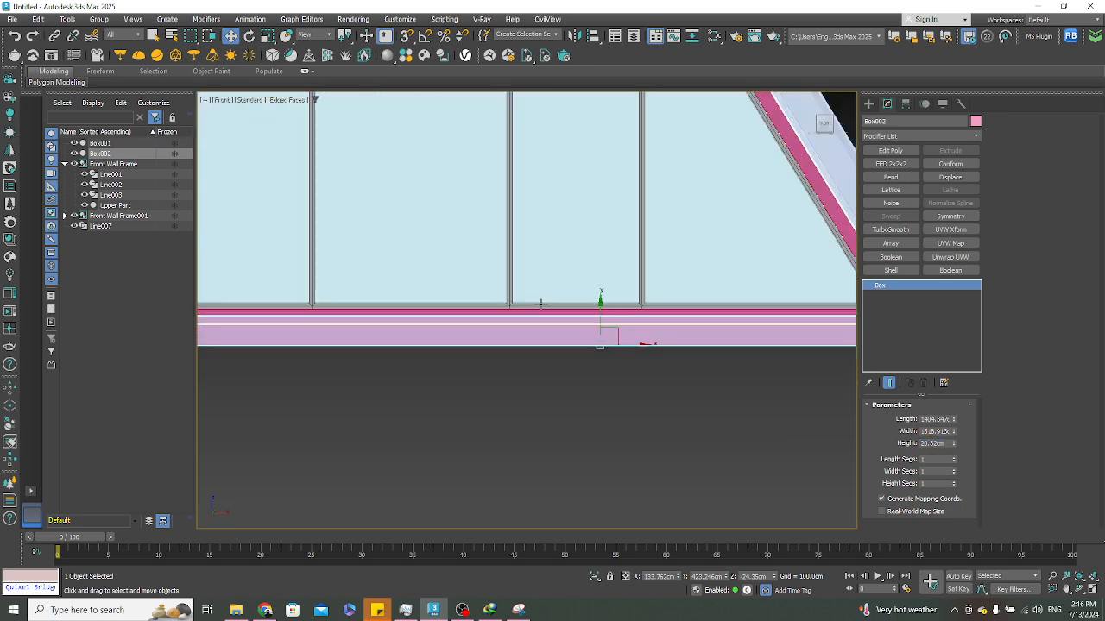
{"action": "left_click_drag", "start_coordinate": [599, 322], "coordinate": [600, 365]}
{"action": "middle_click_drag", "start_coordinate": [337, 368], "coordinate": [412, 386]}
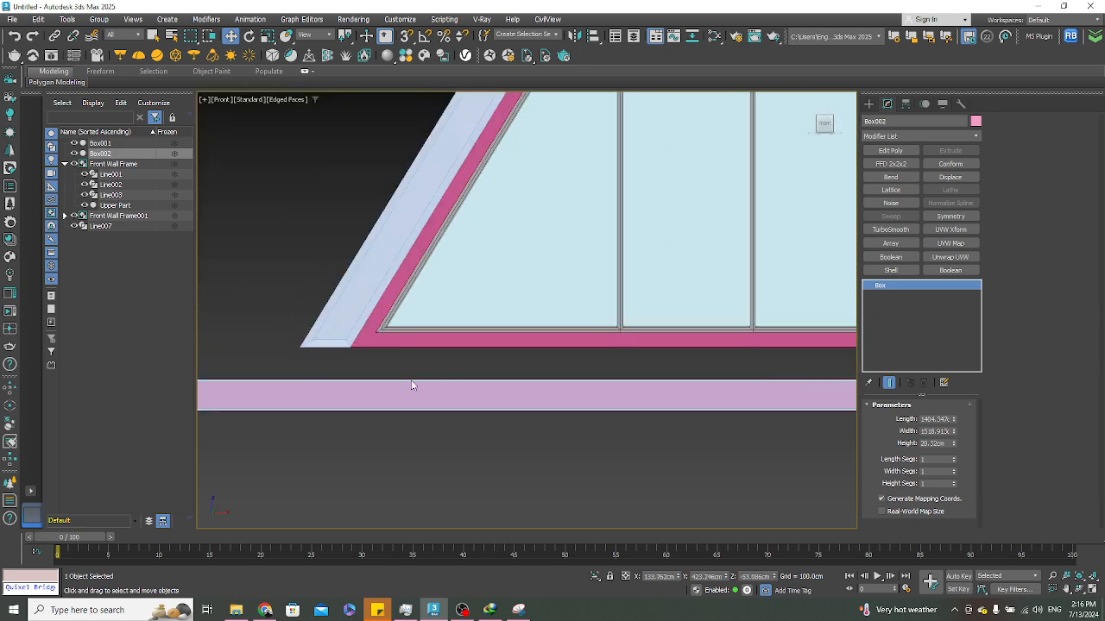
{"action": "scroll", "coordinate": [335, 385], "scroll_direction": "down", "scroll_amount": 5}
{"action": "middle_click_drag", "start_coordinate": [296, 400], "coordinate": [360, 424]}
{"action": "scroll", "coordinate": [309, 414], "scroll_direction": "up", "scroll_amount": 2}
{"action": "key", "text": "s"}
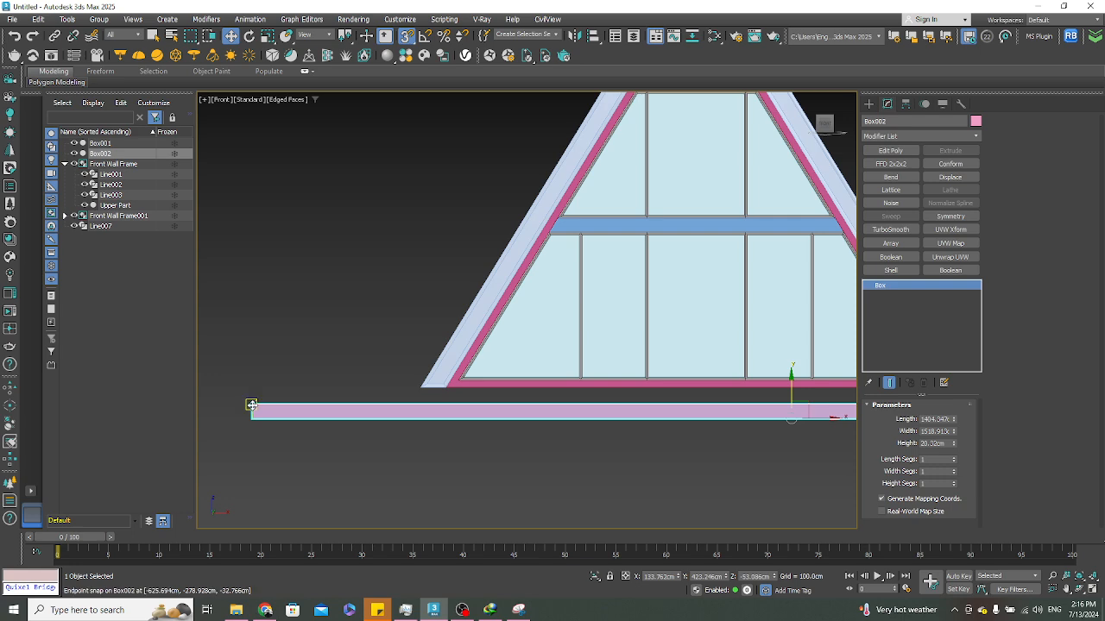
{"action": "left_click_drag", "start_coordinate": [251, 404], "coordinate": [420, 389]}
{"action": "middle_click_drag", "start_coordinate": [408, 376], "coordinate": [662, 436], "text": "alt"}
{"action": "left_click", "coordinate": [730, 475]}
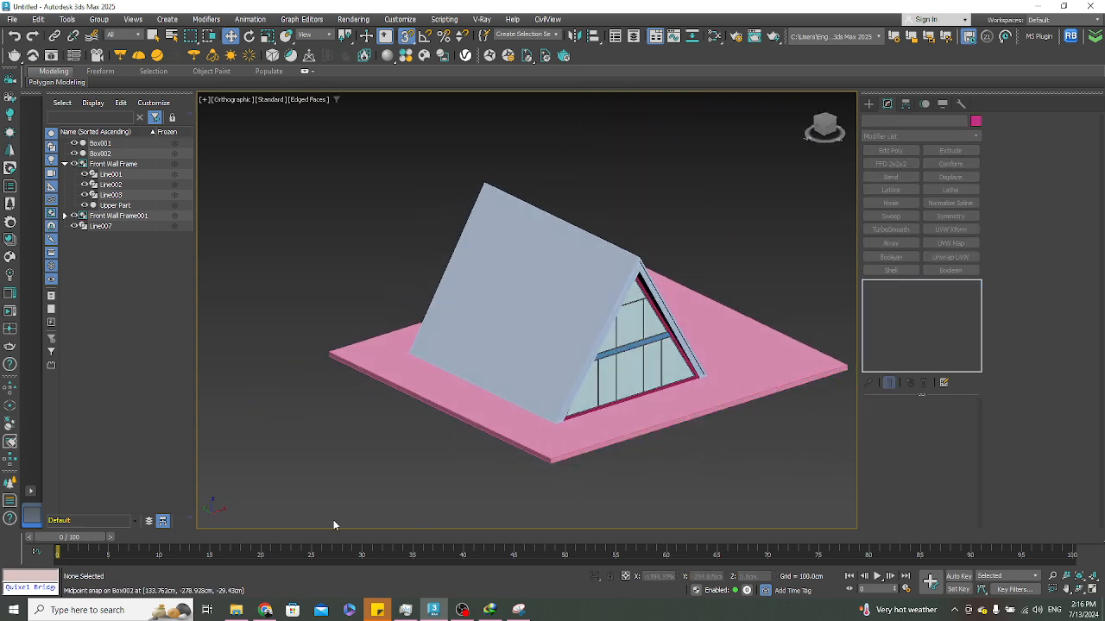
Compare the platform's edge and extent with the wooden deck in the reference photo in Chrome, returning to the 3ds Max model each time
{"action": "left_click", "coordinate": [266, 609]}
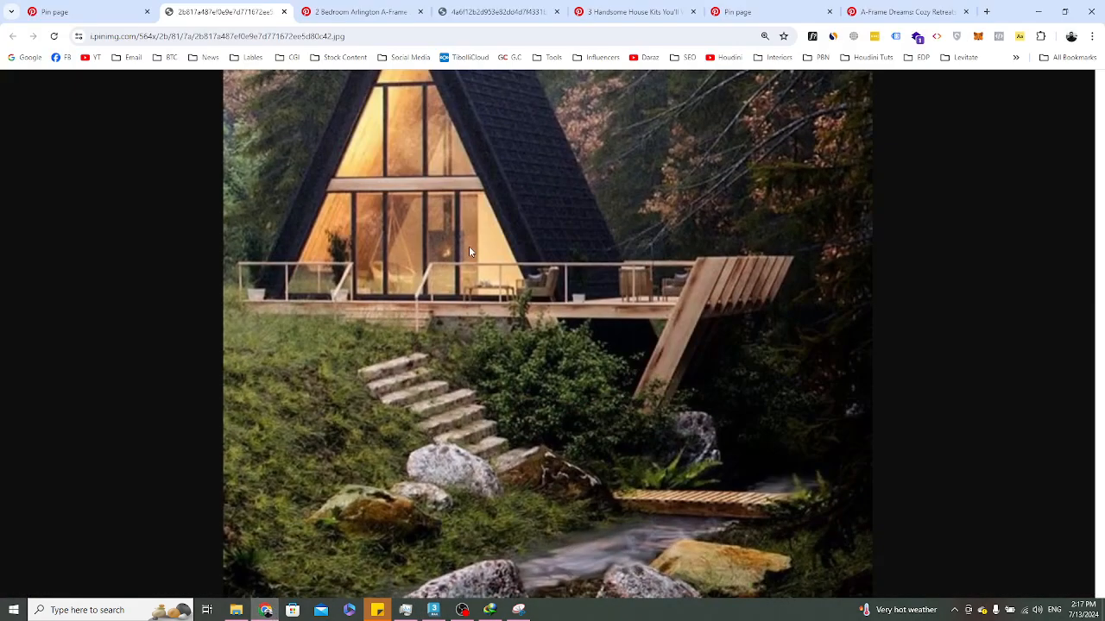
{"action": "left_click", "coordinate": [1038, 12]}
{"action": "middle_click_drag", "start_coordinate": [729, 274], "coordinate": [648, 263], "text": "alt"}
{"action": "key", "text": "t"}
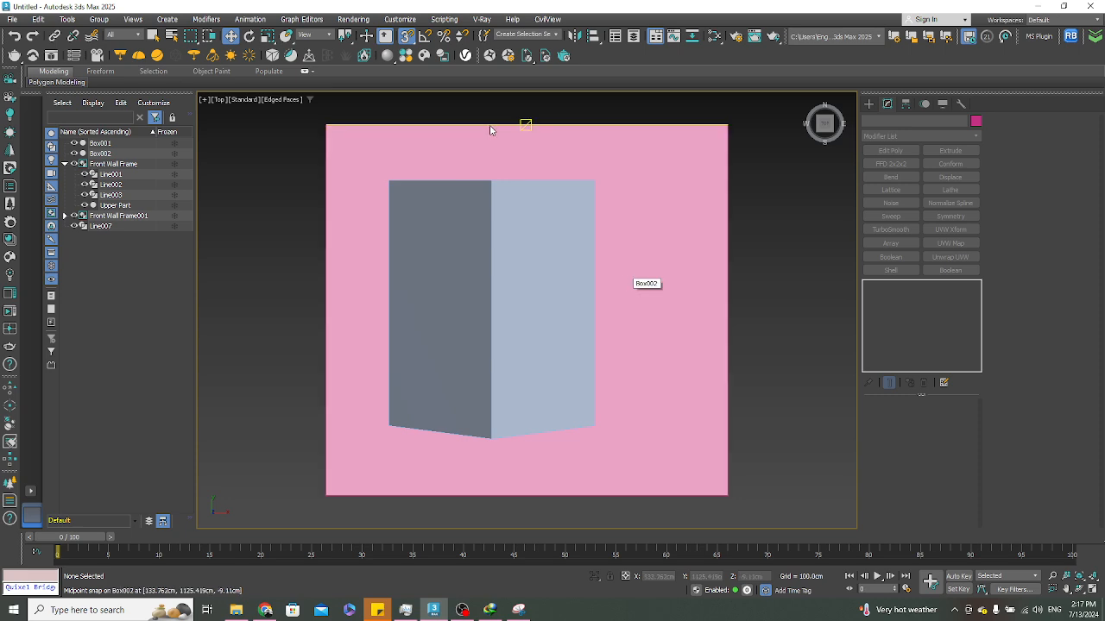
{"action": "scroll", "coordinate": [562, 284], "scroll_direction": "down", "scroll_amount": 2}
{"action": "middle_click_drag", "start_coordinate": [562, 284], "coordinate": [492, 143], "text": "alt"}
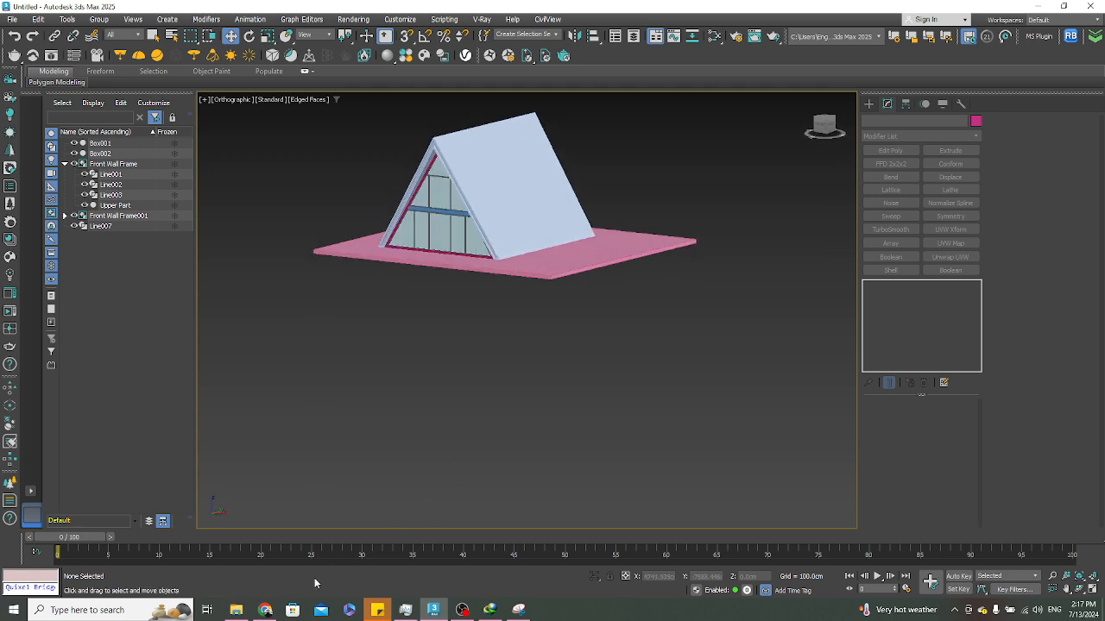
{"action": "left_click", "coordinate": [266, 610]}
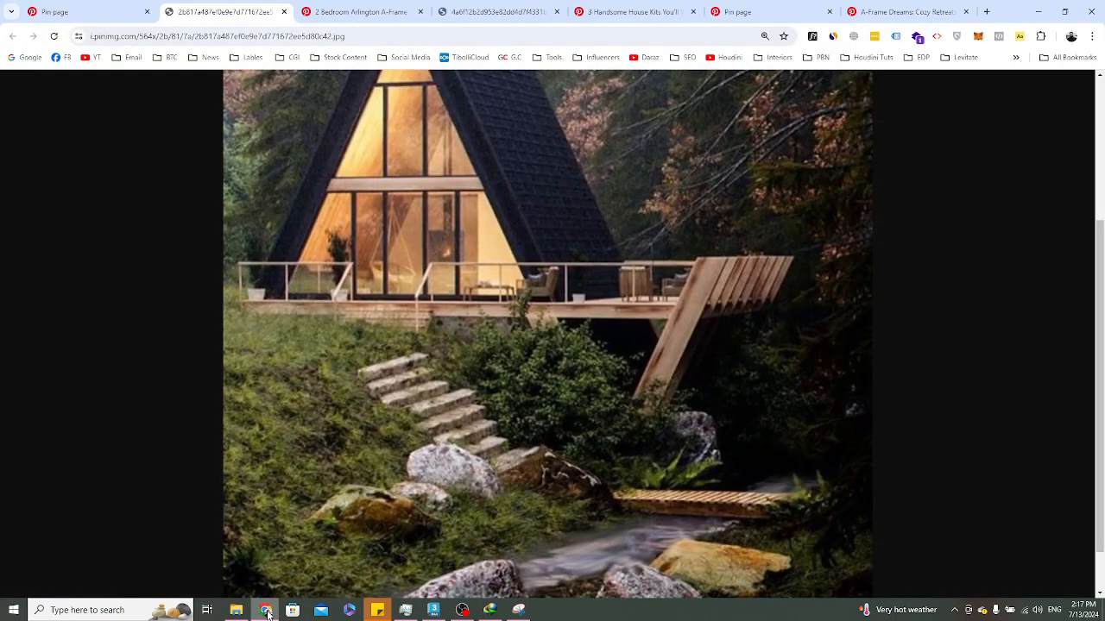
{"action": "left_click", "coordinate": [266, 610]}
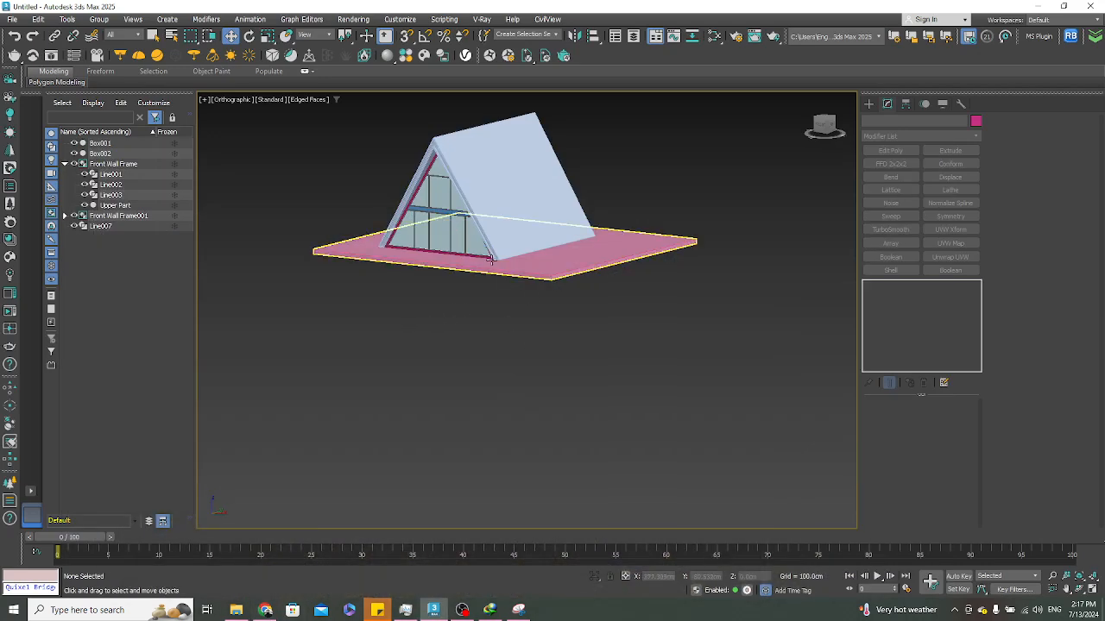
Add an Edit Poly modifier to the platform box and enter polygon editing
{"action": "scroll", "coordinate": [570, 272], "scroll_direction": "up", "scroll_amount": 5}
{"action": "left_click", "coordinate": [568, 281]}
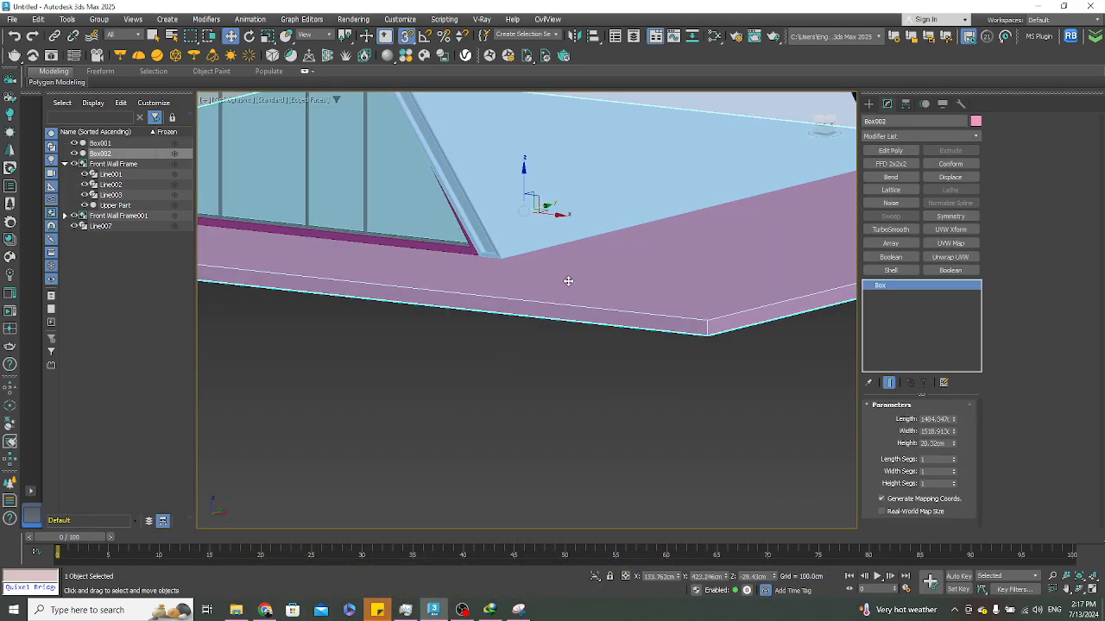
{"action": "left_click", "coordinate": [890, 150]}
{"action": "left_click", "coordinate": [1051, 134]}
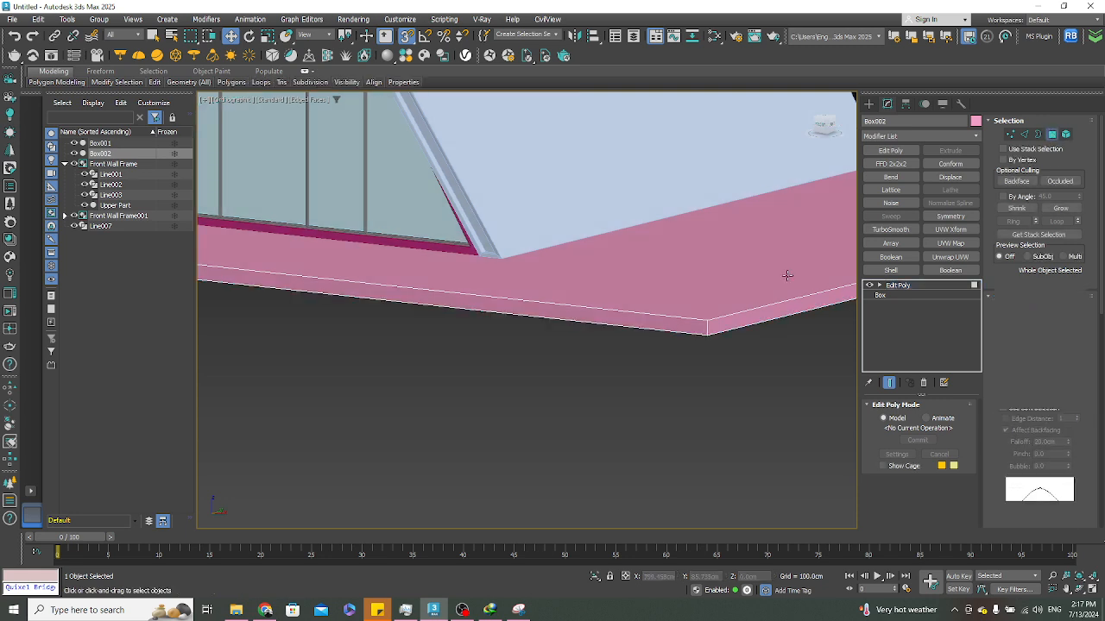
Select only the four side polygons around the platform's perimeter
{"action": "key", "text": "f"}
{"action": "scroll", "coordinate": [621, 294], "scroll_direction": "down", "scroll_amount": 2}
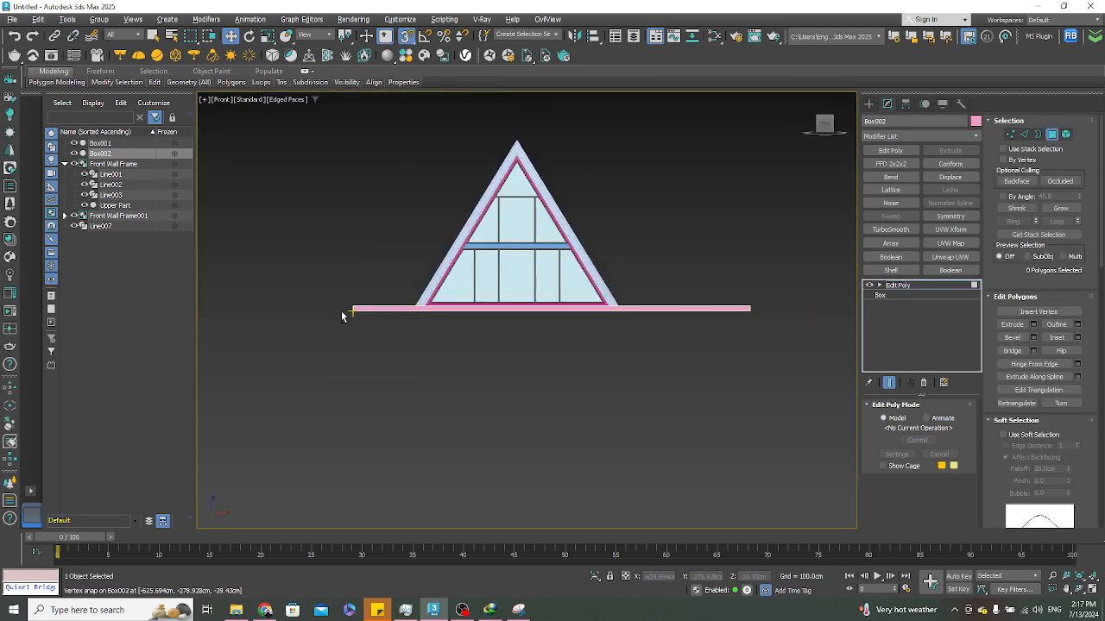
{"action": "left_click_drag", "start_coordinate": [369, 312], "coordinate": [768, 309]}
{"action": "middle_click_drag", "start_coordinate": [769, 309], "coordinate": [599, 340], "text": "alt"}
{"action": "scroll", "coordinate": [601, 341], "scroll_direction": "up", "scroll_amount": 4}
{"action": "middle_click_drag", "start_coordinate": [669, 419], "coordinate": [596, 382]}
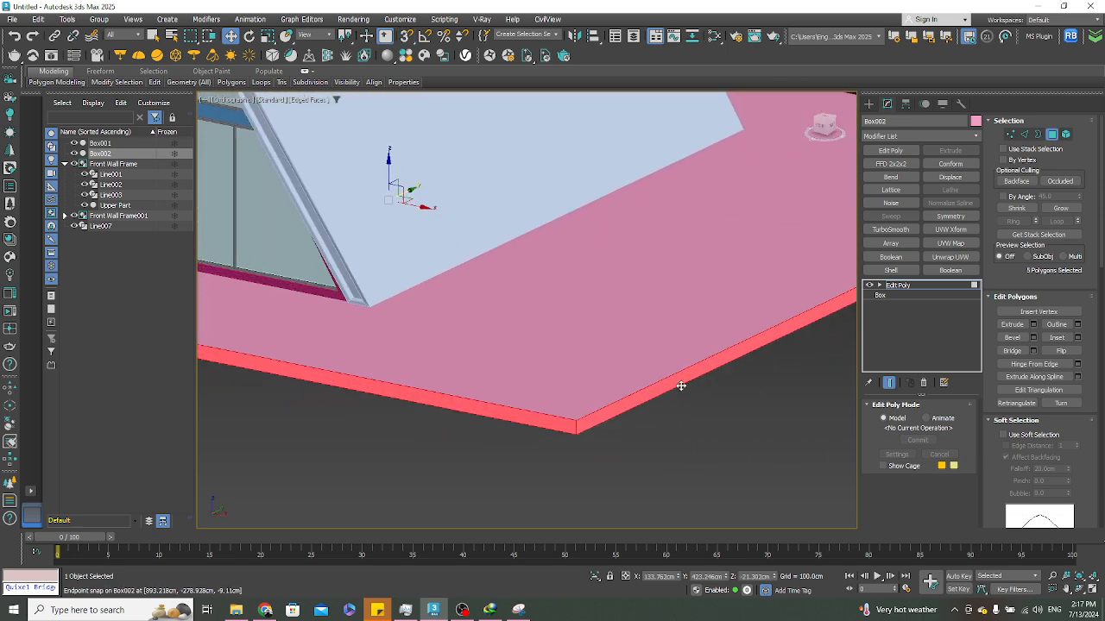
{"action": "middle_click_drag", "start_coordinate": [680, 386], "coordinate": [561, 281], "text": "alt"}
{"action": "scroll", "coordinate": [688, 343], "scroll_direction": "up", "scroll_amount": 5}
{"action": "middle_click_drag", "start_coordinate": [688, 343], "coordinate": [464, 395], "text": "alt"}
Inset the platform's selected side polygons by 3 cm and apply it
{"action": "left_click", "coordinate": [1077, 338]}
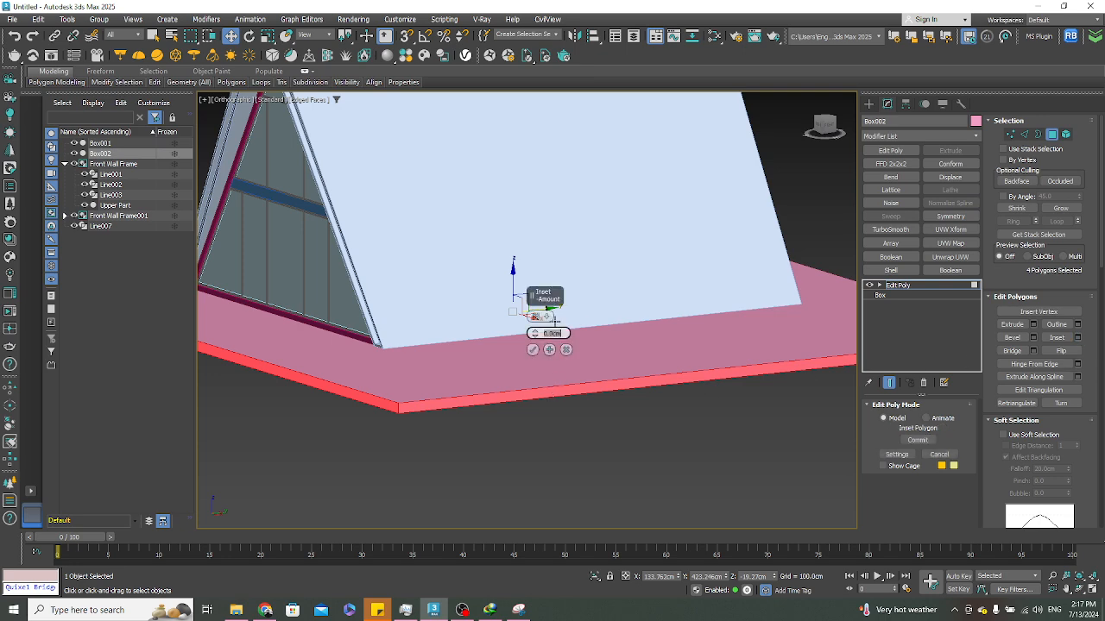
{"action": "type", "text": "2"}
{"action": "key", "text": "Return"}
{"action": "type", "text": "5"}
{"action": "key", "text": "Return"}
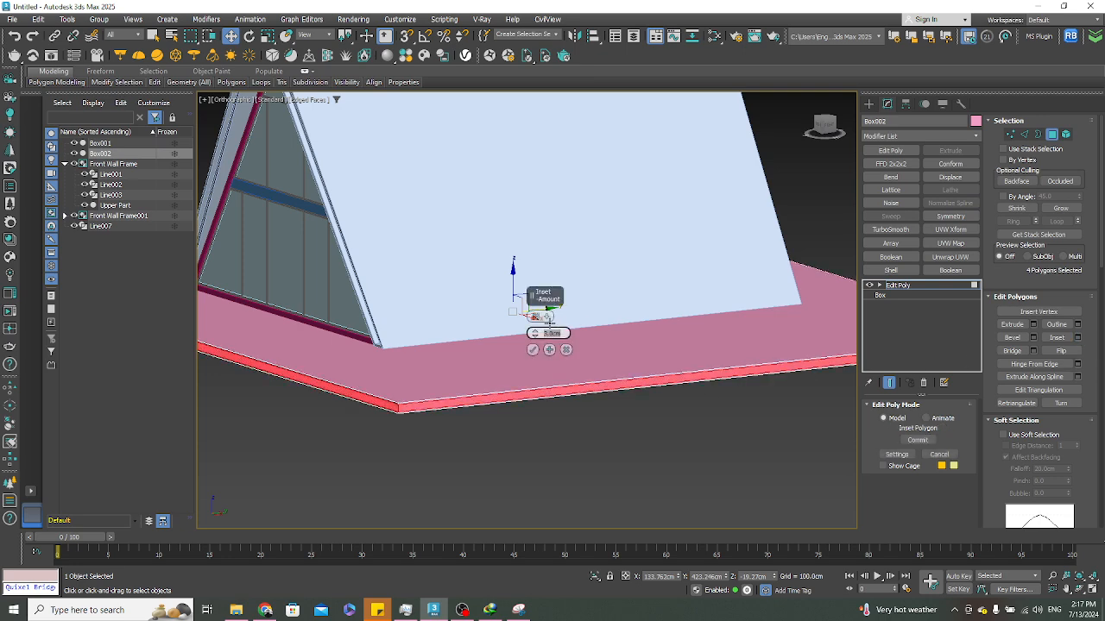
{"action": "scroll", "coordinate": [411, 434], "scroll_direction": "up", "scroll_amount": 5}
{"action": "scroll", "coordinate": [426, 255], "scroll_direction": "down", "scroll_amount": 5}
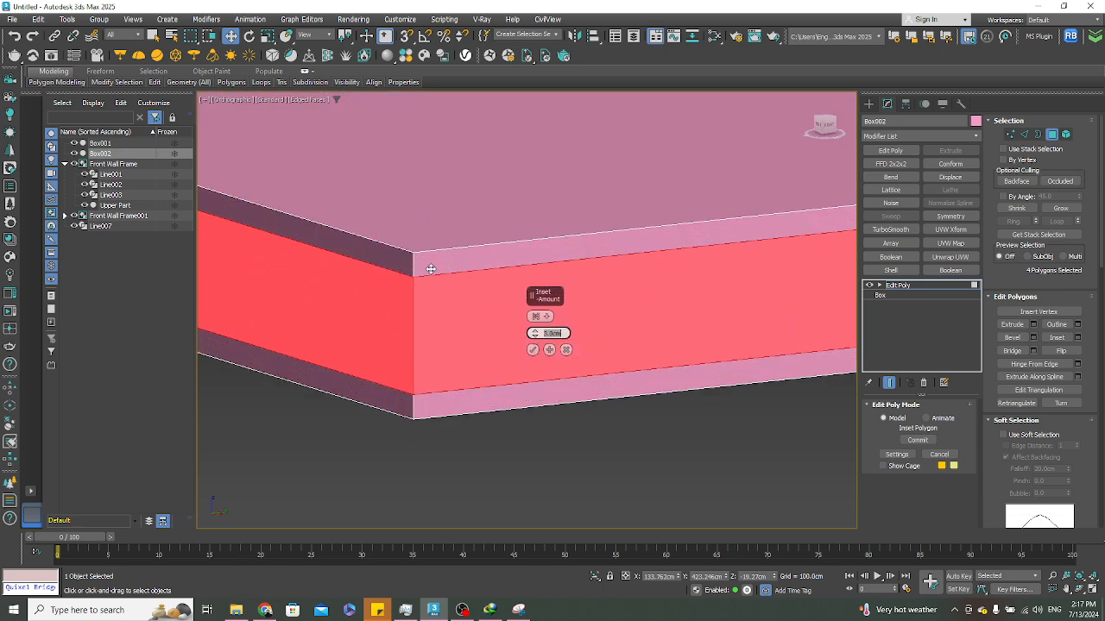
{"action": "left_click", "coordinate": [532, 349]}
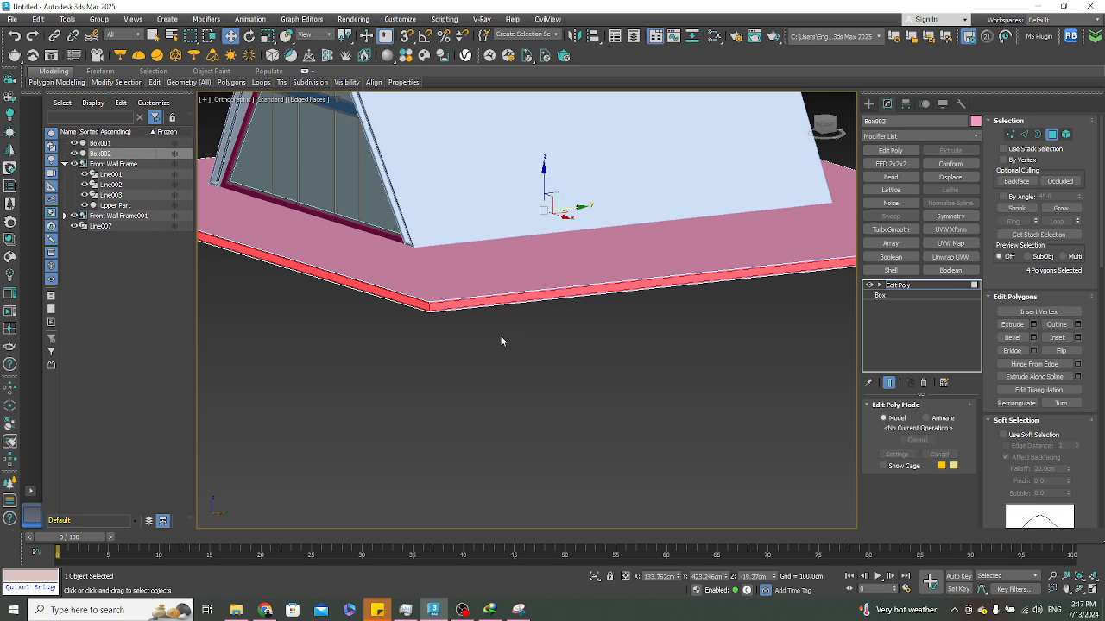
Extrude the inset side polygons of the platform inward with a height of -5 cm
{"action": "left_click", "coordinate": [1033, 323]}
{"action": "scroll", "coordinate": [549, 321], "scroll_direction": "up", "scroll_amount": 4}
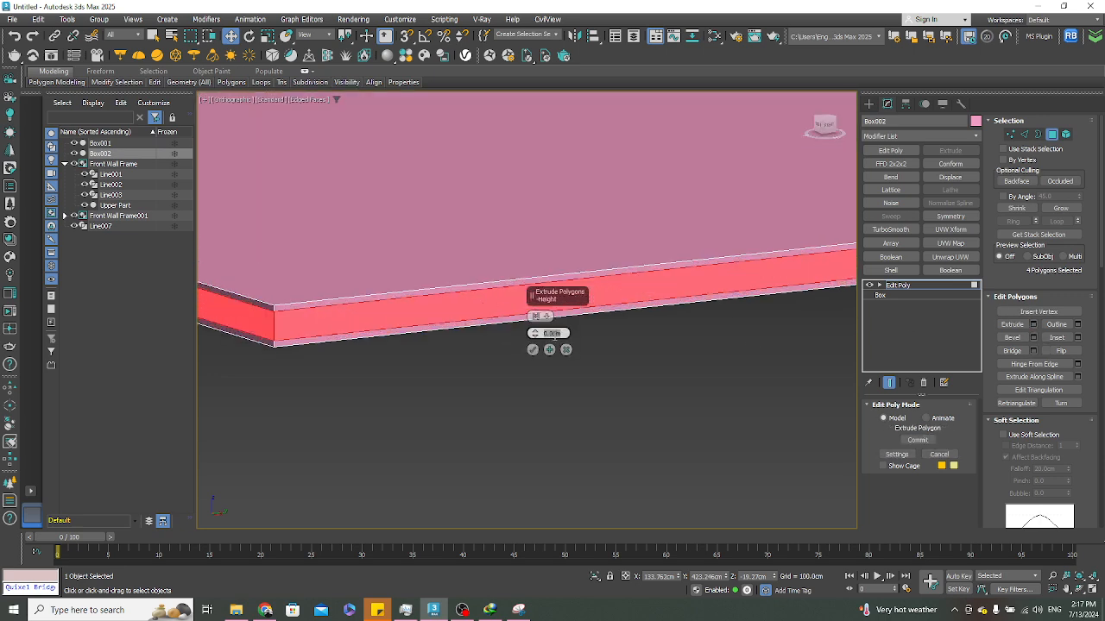
{"action": "left_click", "coordinate": [553, 334]}
{"action": "type", "text": "5"}
{"action": "key", "text": "Return"}
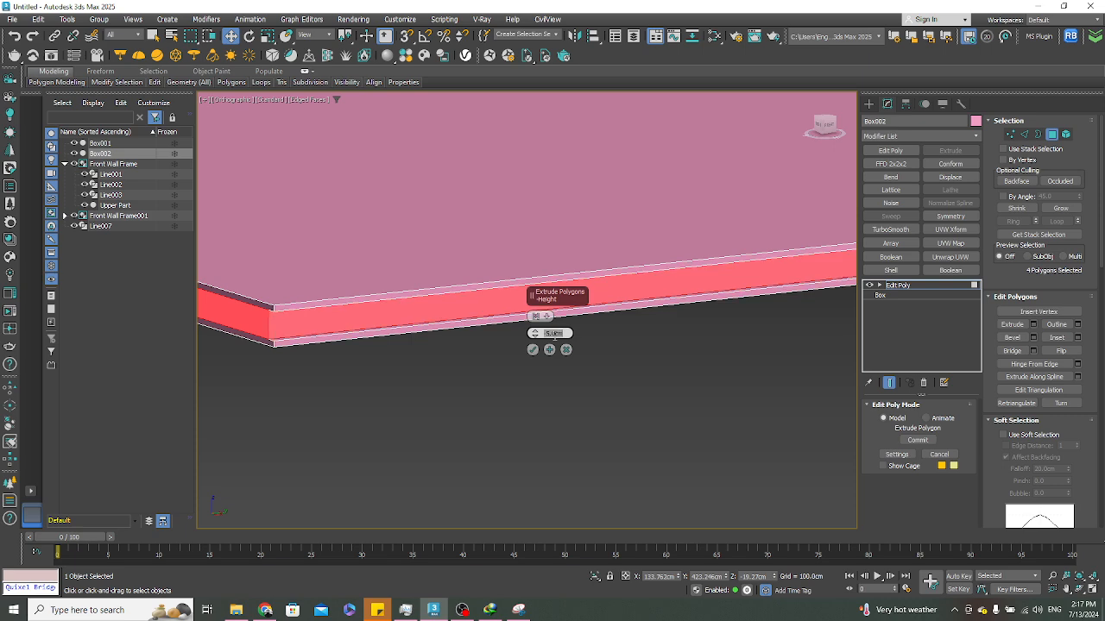
Examine the extruded groove at the platform's corners from several sides, checking how evenly it is recessed
{"action": "scroll", "coordinate": [345, 371], "scroll_direction": "down", "scroll_amount": 10}
{"action": "middle_click_drag", "start_coordinate": [345, 374], "coordinate": [280, 344], "text": "alt"}
{"action": "scroll", "coordinate": [448, 308], "scroll_direction": "up", "scroll_amount": 5}
{"action": "middle_click_drag", "start_coordinate": [449, 308], "coordinate": [346, 345], "text": "alt"}
{"action": "scroll", "coordinate": [346, 345], "scroll_direction": "down", "scroll_amount": 4}
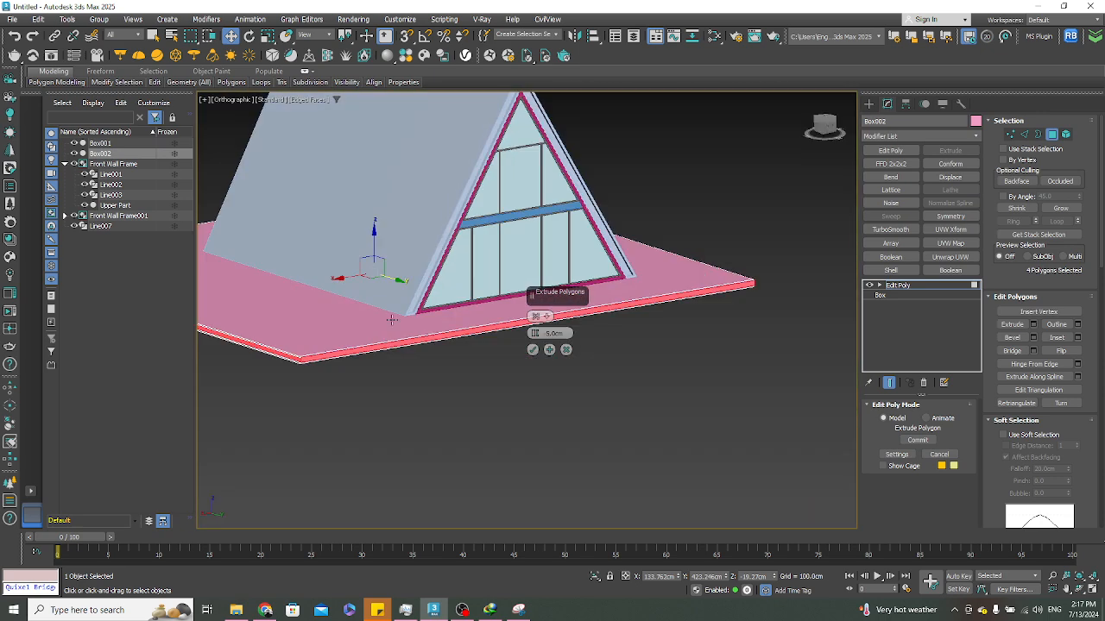
{"action": "scroll", "coordinate": [270, 368], "scroll_direction": "up", "scroll_amount": 6}
{"action": "scroll", "coordinate": [276, 362], "scroll_direction": "up", "scroll_amount": 4}
{"action": "scroll", "coordinate": [345, 371], "scroll_direction": "down", "scroll_amount": 2}
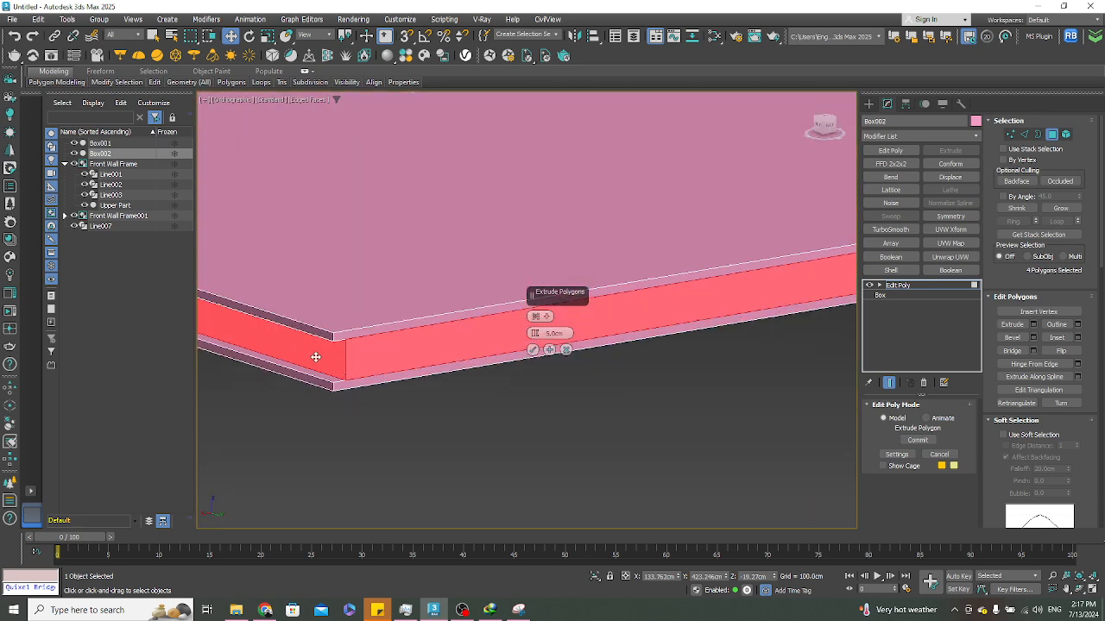
{"action": "scroll", "coordinate": [328, 357], "scroll_direction": "down", "scroll_amount": 2}
{"action": "scroll", "coordinate": [356, 361], "scroll_direction": "down", "scroll_amount": 4}
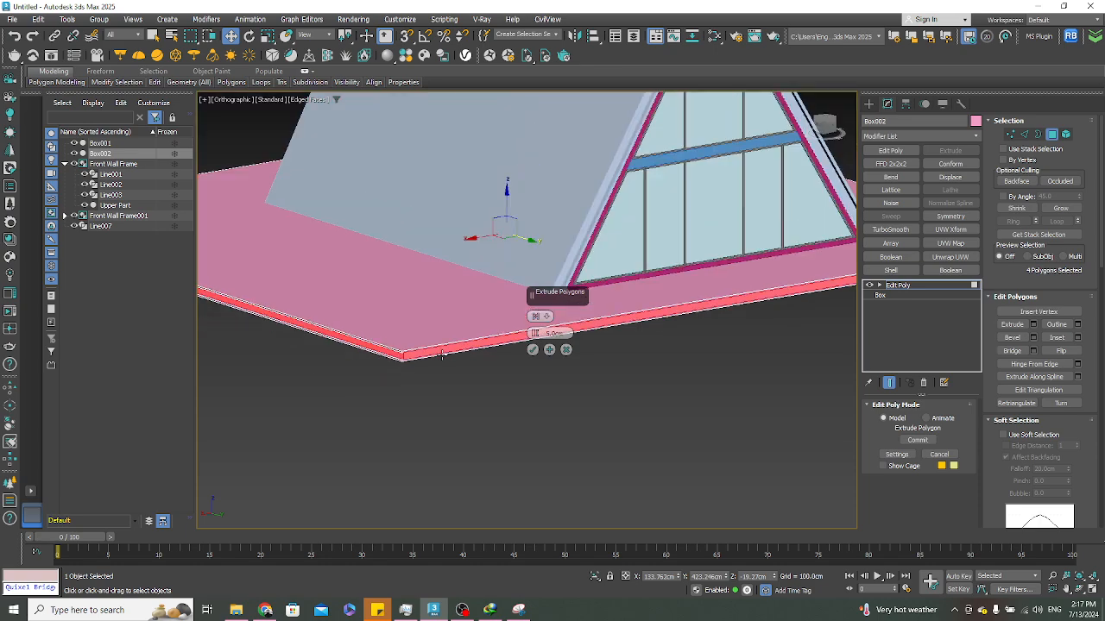
{"action": "middle_click_drag", "start_coordinate": [355, 361], "coordinate": [567, 378], "text": "alt"}
{"action": "scroll", "coordinate": [644, 432], "scroll_direction": "up", "scroll_amount": 6}
{"action": "middle_click_drag", "start_coordinate": [643, 431], "coordinate": [662, 369], "text": "alt"}
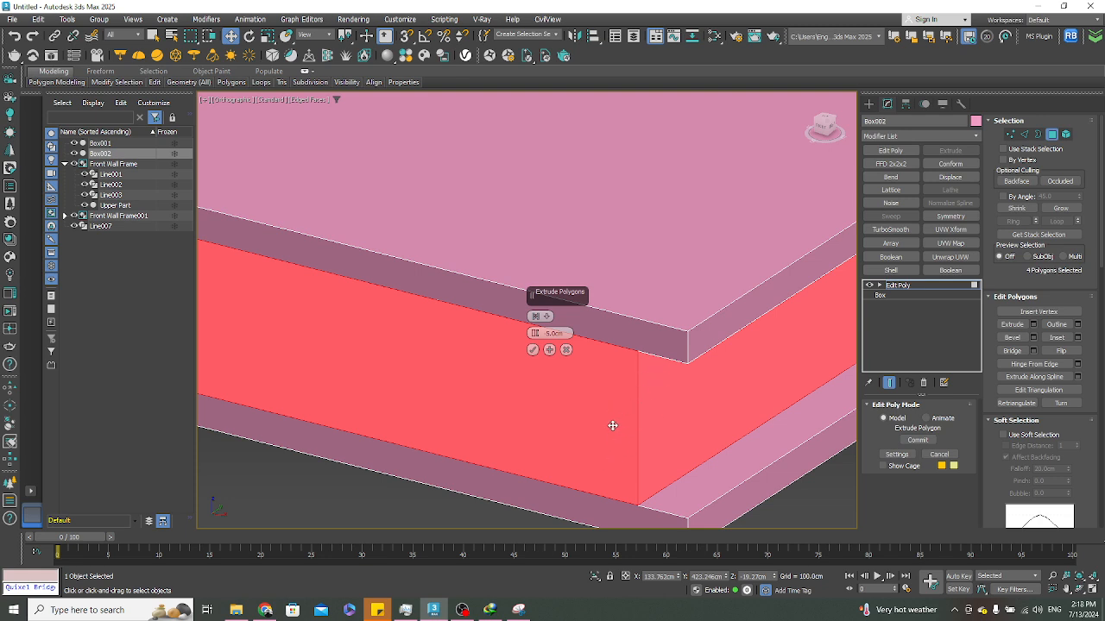
Switch the side polygon extrusion to Local Normals with a height of -5 cm and apply it
{"action": "mouse_move", "coordinate": [549, 317]}
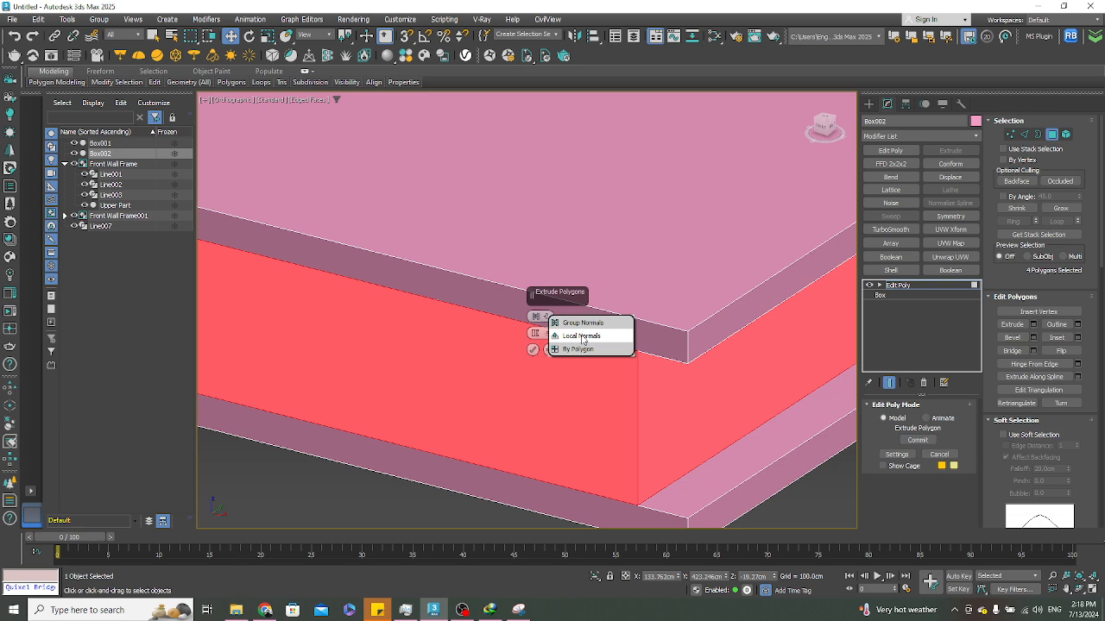
{"action": "left_click", "coordinate": [583, 336]}
{"action": "left_click", "coordinate": [552, 334]}
{"action": "type", "text": "5.0cm"}
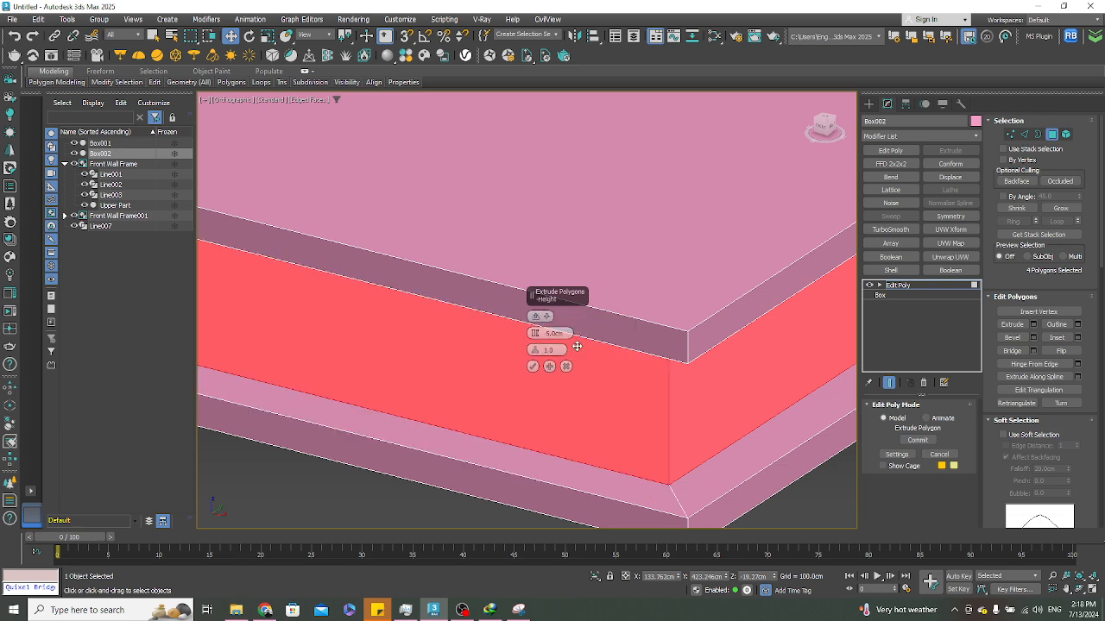
{"action": "key", "text": "Return"}
{"action": "scroll", "coordinate": [609, 371], "scroll_direction": "down", "scroll_amount": 5}
{"action": "scroll", "coordinate": [612, 370], "scroll_direction": "up", "scroll_amount": 10}
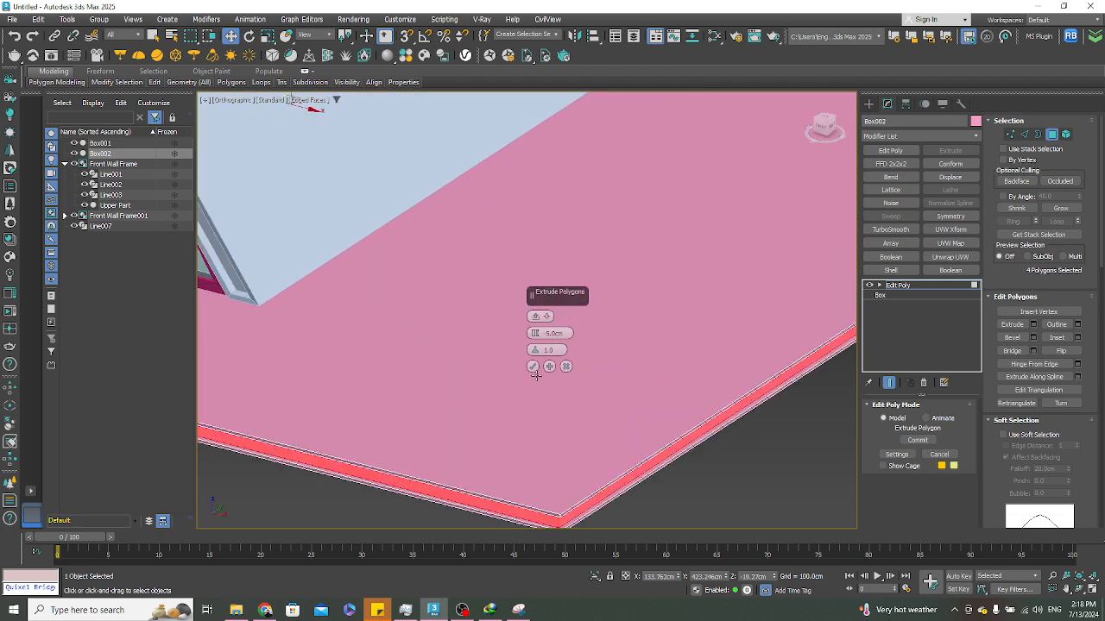
{"action": "left_click", "coordinate": [533, 368]}
{"action": "scroll", "coordinate": [509, 310], "scroll_direction": "down", "scroll_amount": 8}
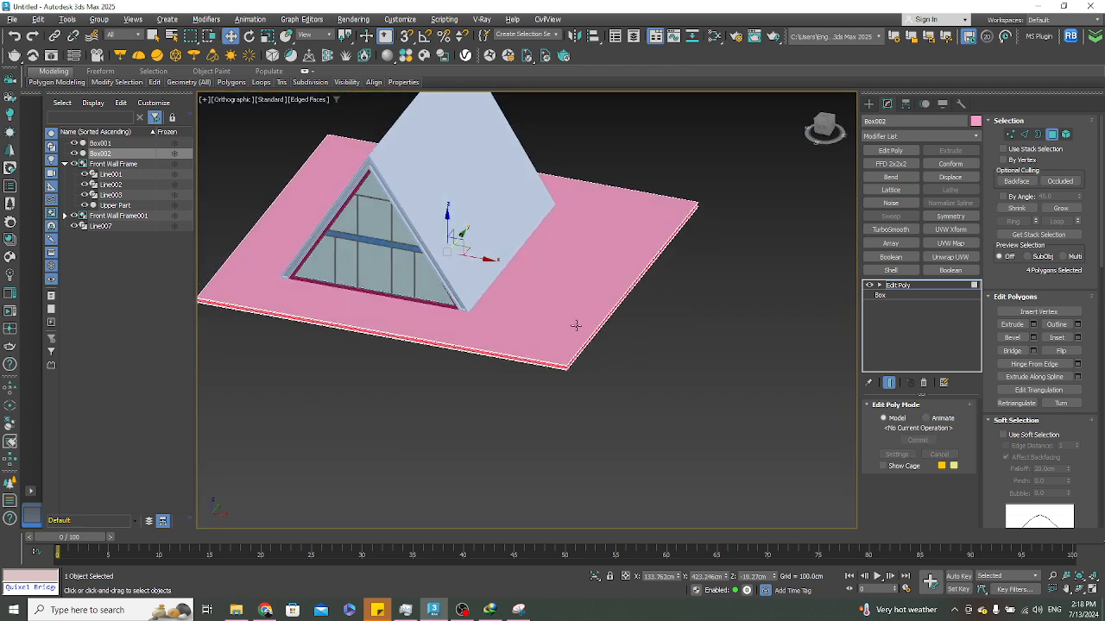
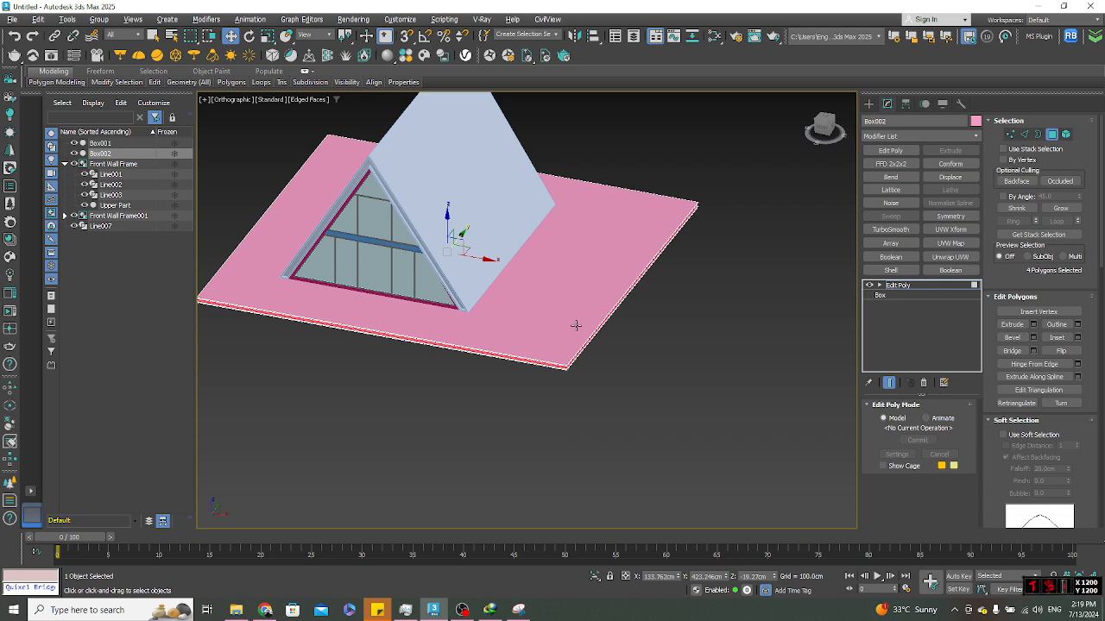
Leave polygon editing, bring up the Standard Primitives for creation, and deselect the grooved platform
{"action": "scroll", "coordinate": [527, 376], "scroll_direction": "up", "scroll_amount": 5}
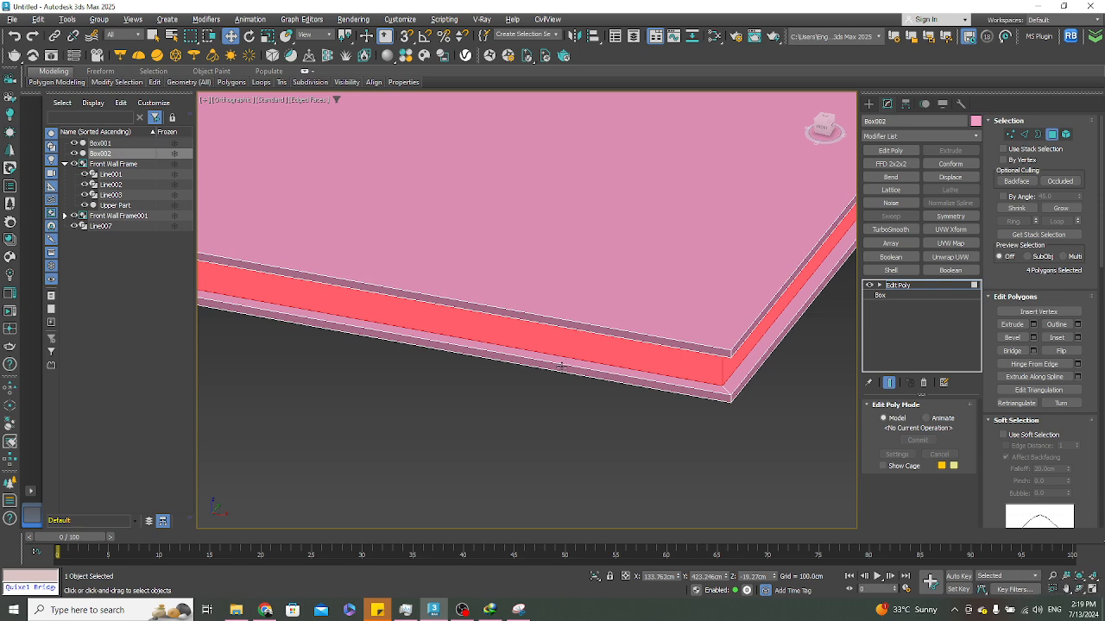
{"action": "left_click", "coordinate": [868, 103]}
{"action": "scroll", "coordinate": [686, 323], "scroll_direction": "down", "scroll_amount": 8}
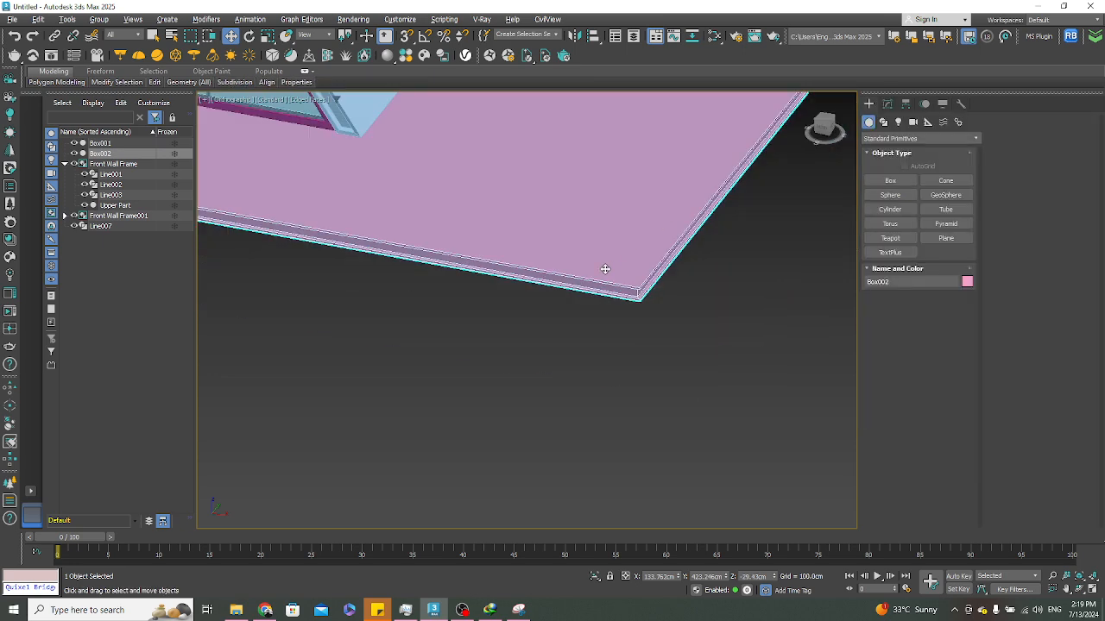
{"action": "middle_click_drag", "start_coordinate": [681, 311], "coordinate": [747, 337], "text": "alt"}
{"action": "left_click", "coordinate": [745, 338]}
{"action": "scroll", "coordinate": [703, 309], "scroll_direction": "up", "scroll_amount": 5}
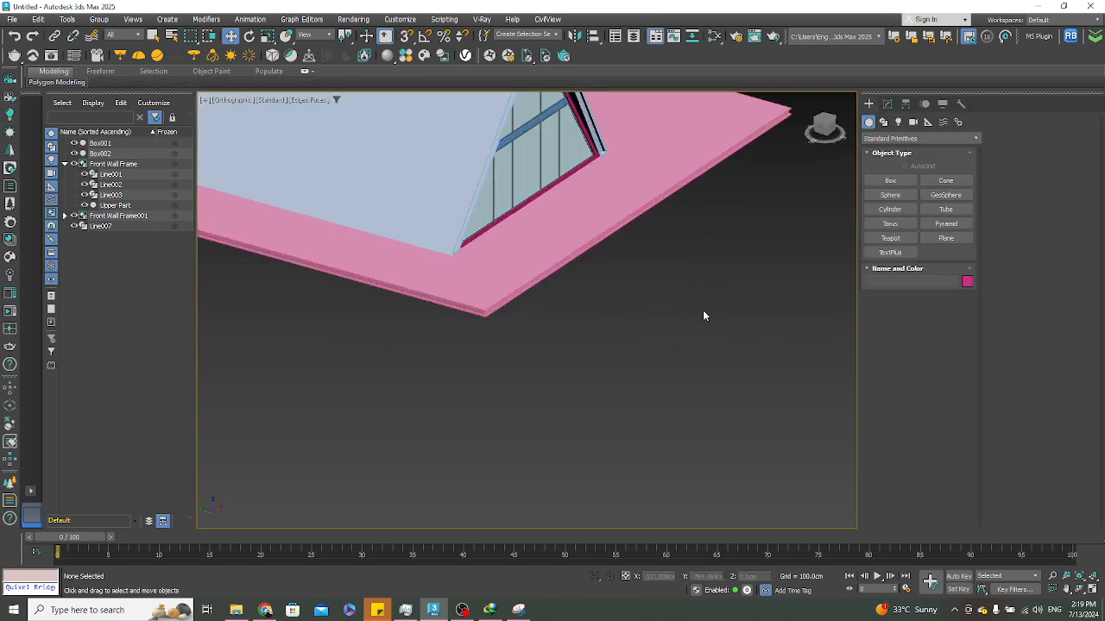
Switch to the browser and examine the deck edge and outdoor steps in the A-frame reference photo
{"action": "middle_click_drag", "start_coordinate": [614, 282], "coordinate": [623, 360]}
{"action": "scroll", "coordinate": [578, 330], "scroll_direction": "up", "scroll_amount": 6}
{"action": "scroll", "coordinate": [577, 331], "scroll_direction": "down", "scroll_amount": 8}
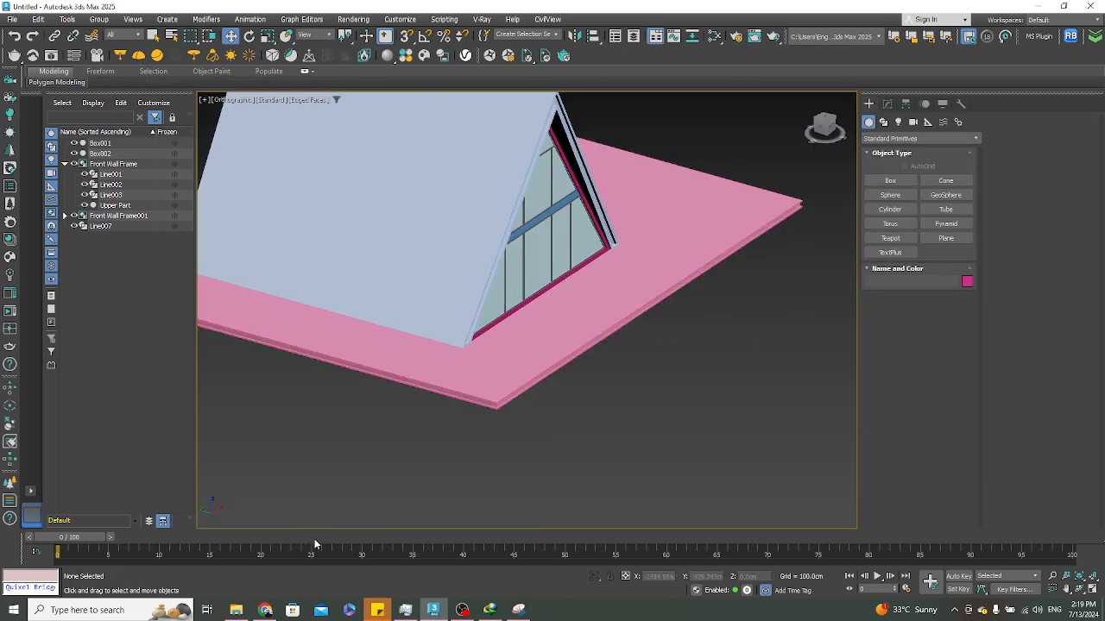
{"action": "left_click", "coordinate": [266, 610]}
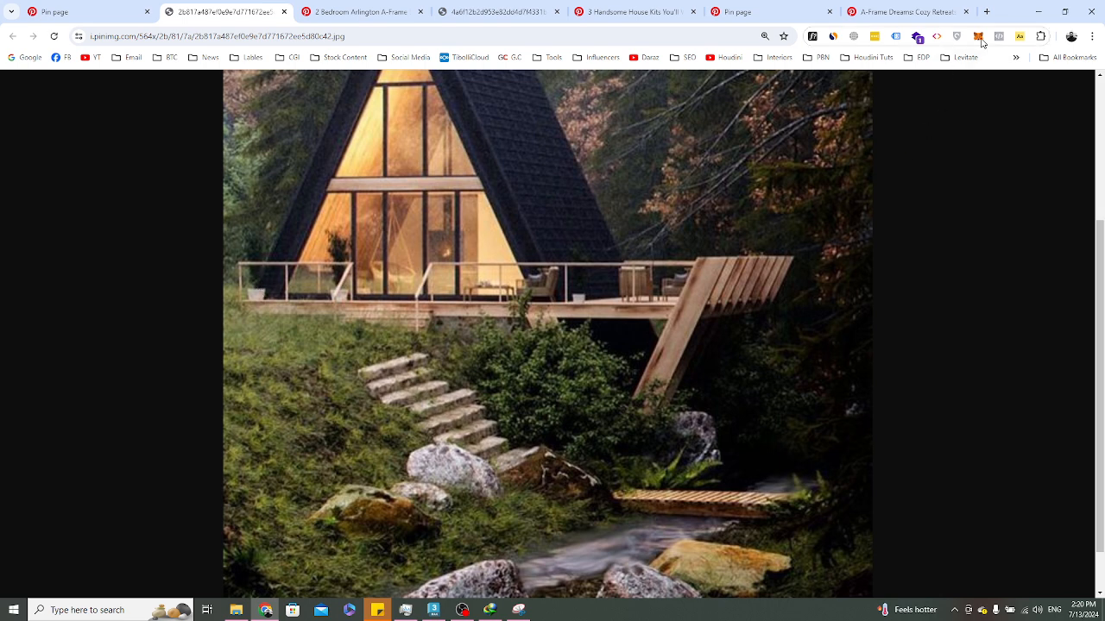
{"action": "left_click", "coordinate": [1038, 11]}
{"action": "middle_click_drag", "start_coordinate": [660, 329], "coordinate": [365, 510], "text": "alt"}
Search Google Images for stair dimensions in a new browser tab
{"action": "left_click", "coordinate": [266, 611]}
{"action": "left_click", "coordinate": [986, 13]}
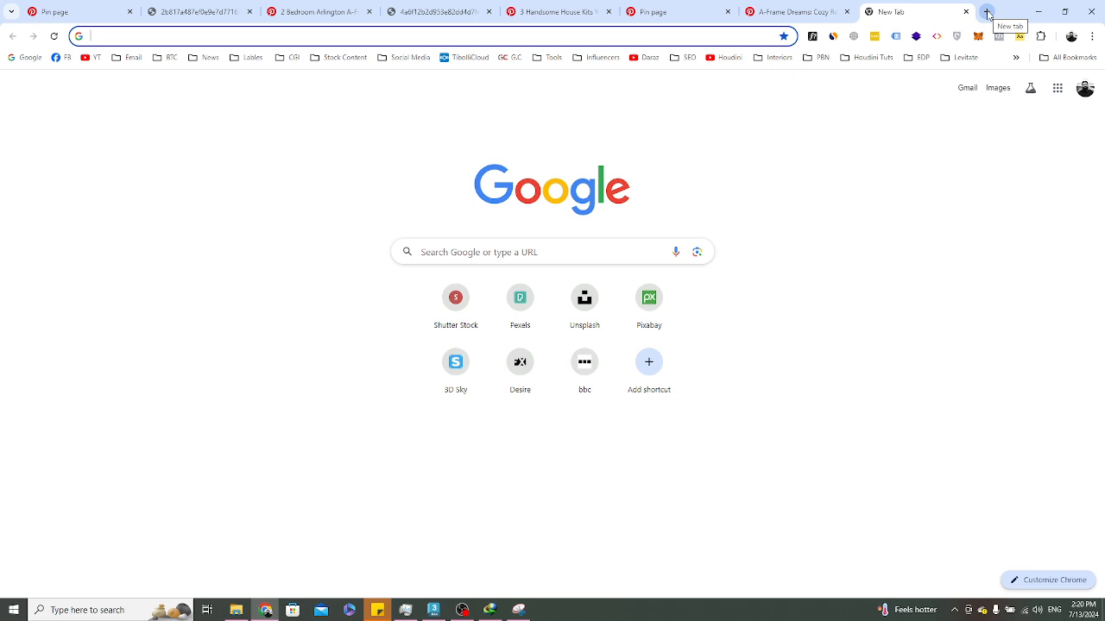
{"action": "type", "text": "stair diem"}
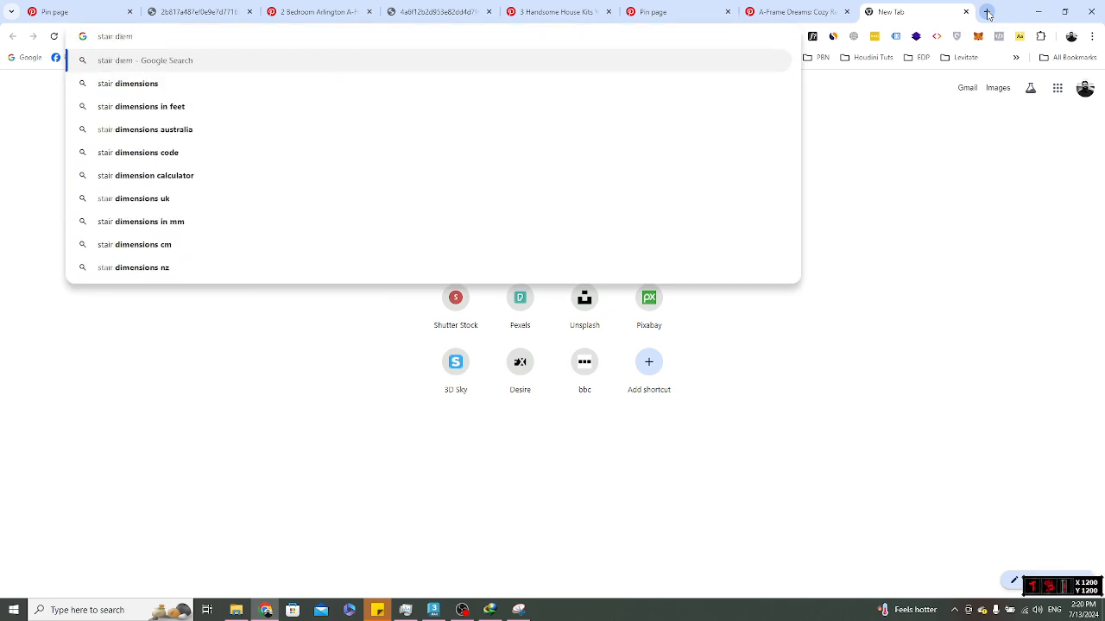
{"action": "key", "text": "Return"}
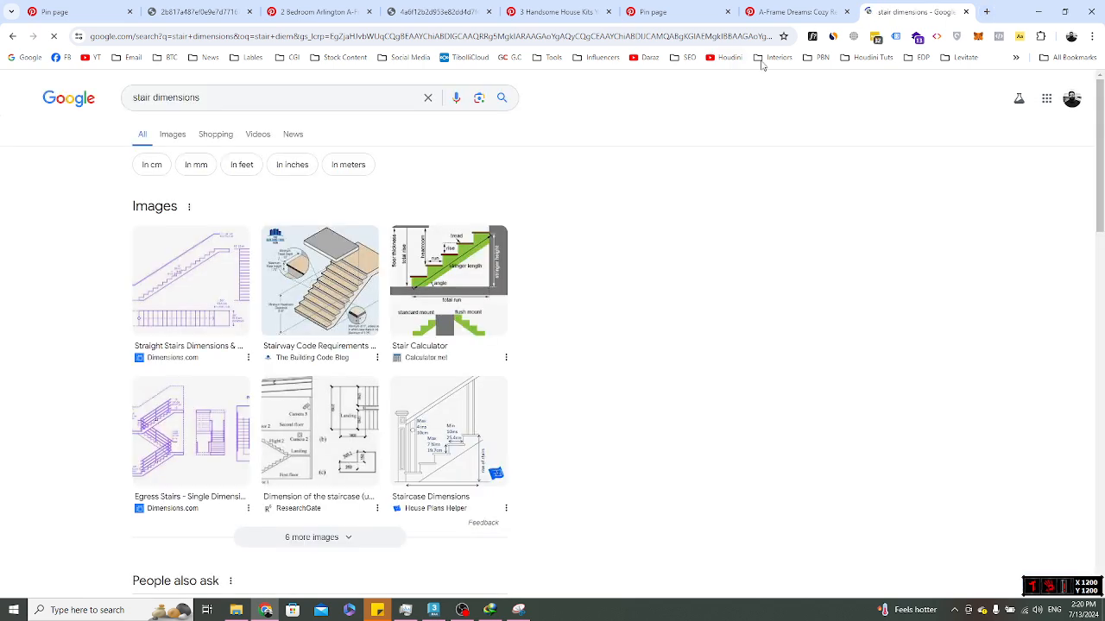
{"action": "left_click", "coordinate": [172, 137]}
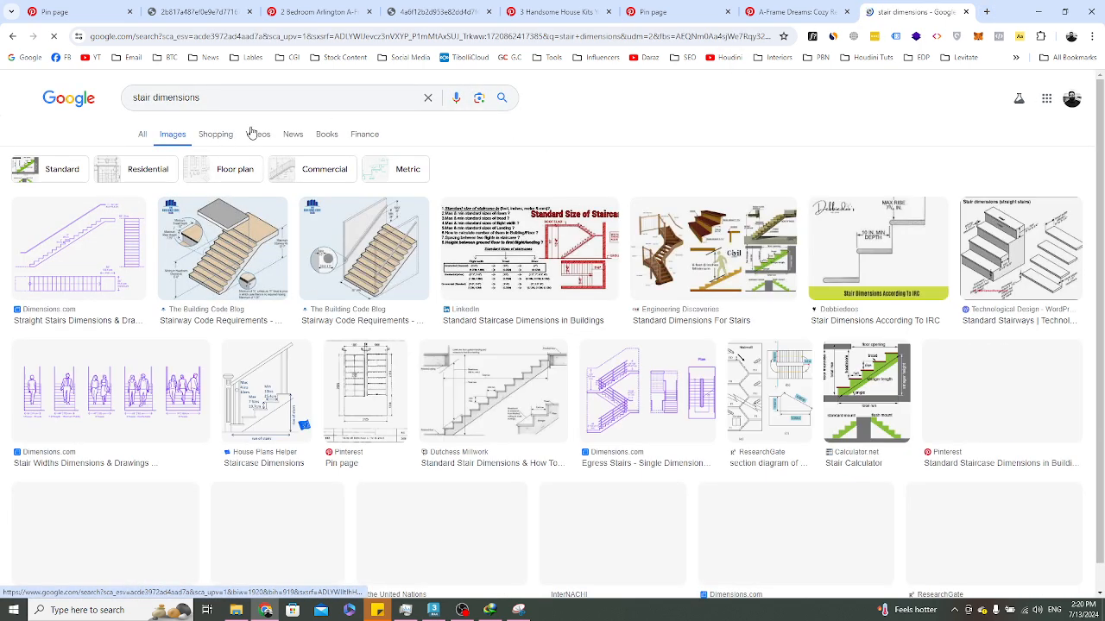
Examine the InterNACHI stairway drawing and its related diagrams for riser height and tread depth
{"action": "scroll", "coordinate": [303, 165], "scroll_direction": "down", "scroll_amount": 2}
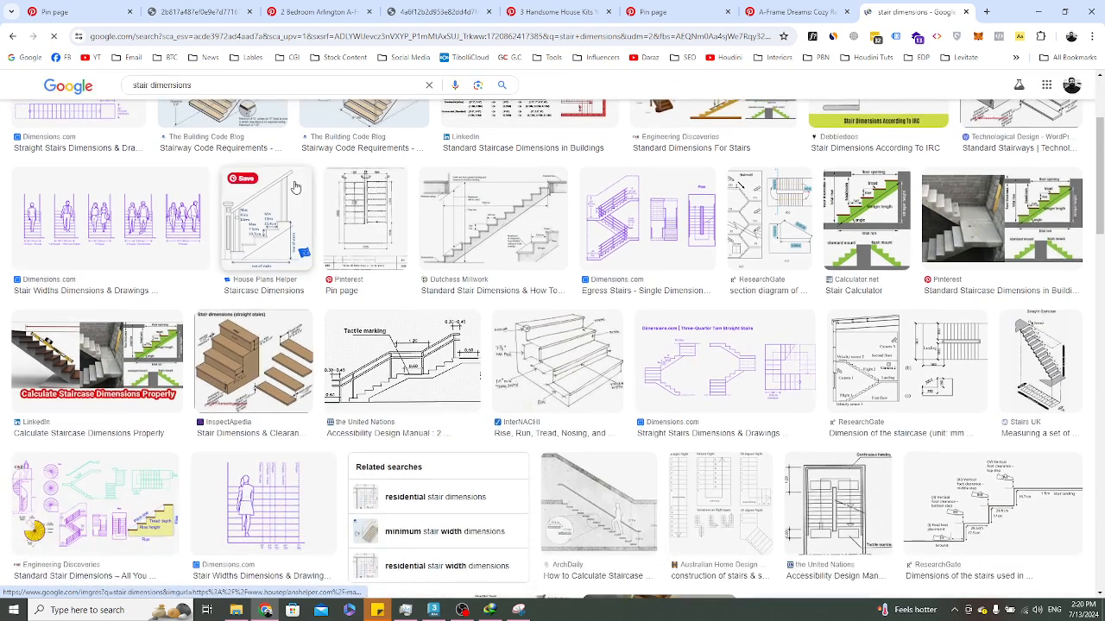
{"action": "scroll", "coordinate": [448, 259], "scroll_direction": "down", "scroll_amount": 1}
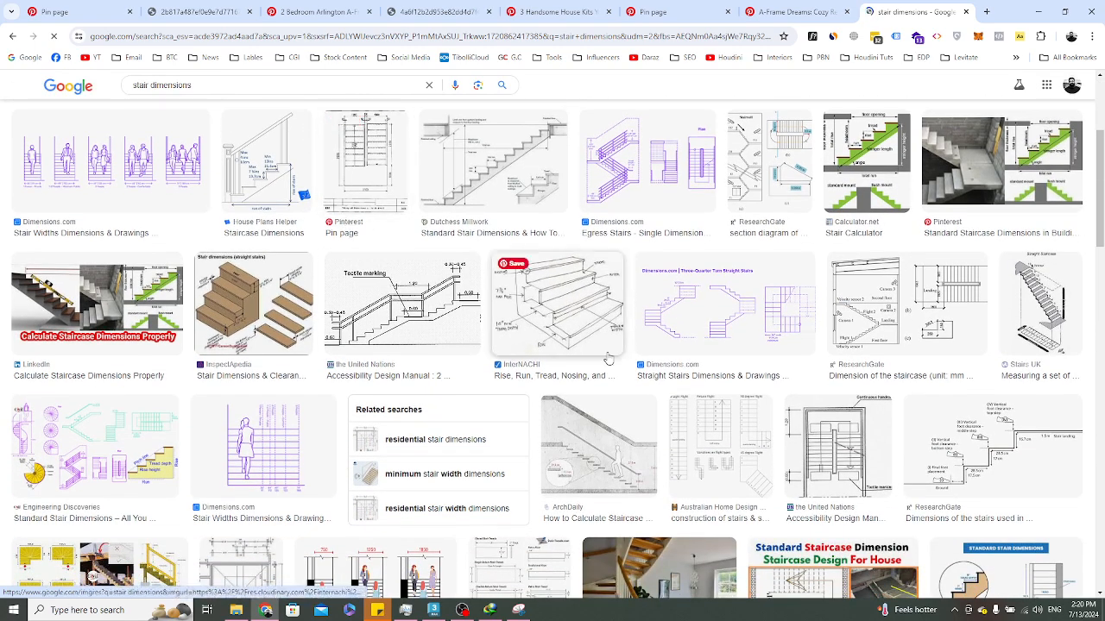
{"action": "left_click", "coordinate": [588, 315]}
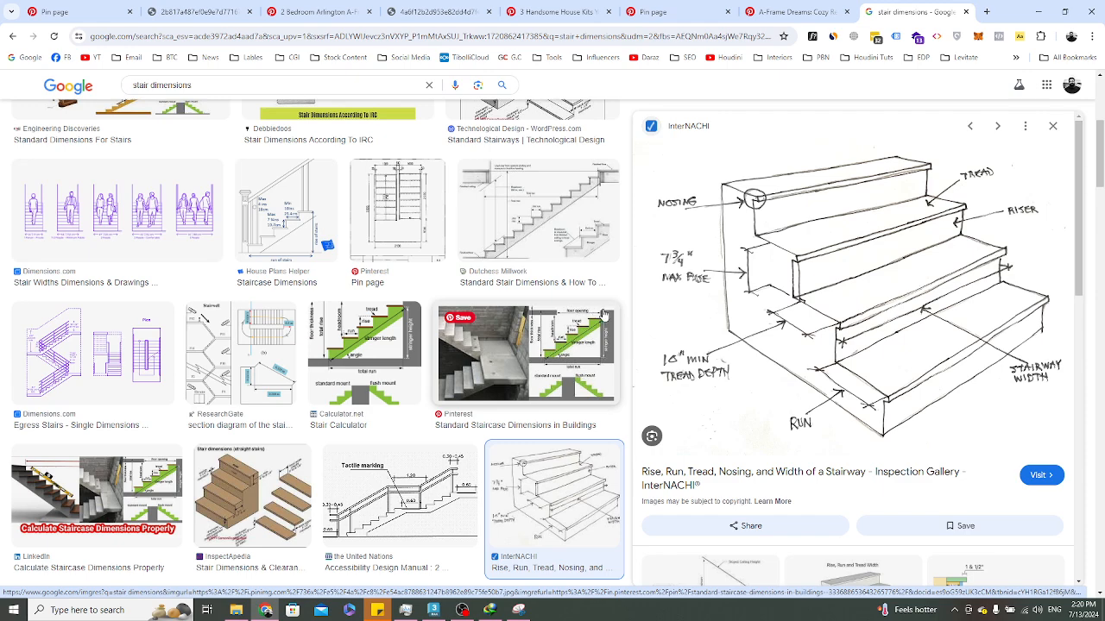
{"action": "scroll", "coordinate": [596, 311], "scroll_direction": "down", "scroll_amount": 3}
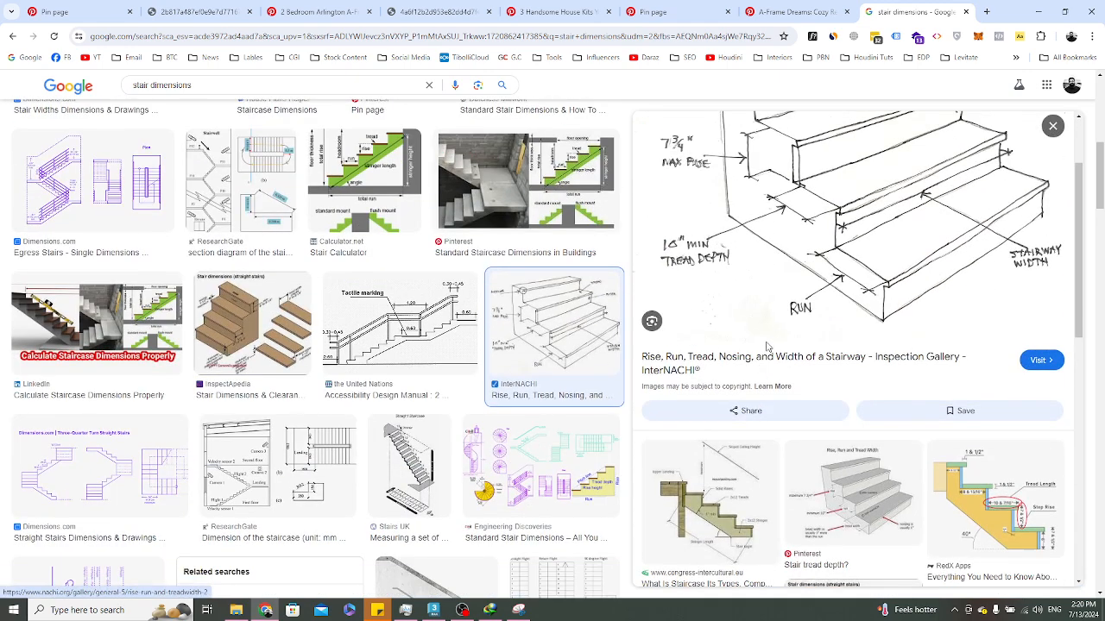
{"action": "scroll", "coordinate": [757, 344], "scroll_direction": "up", "scroll_amount": 2}
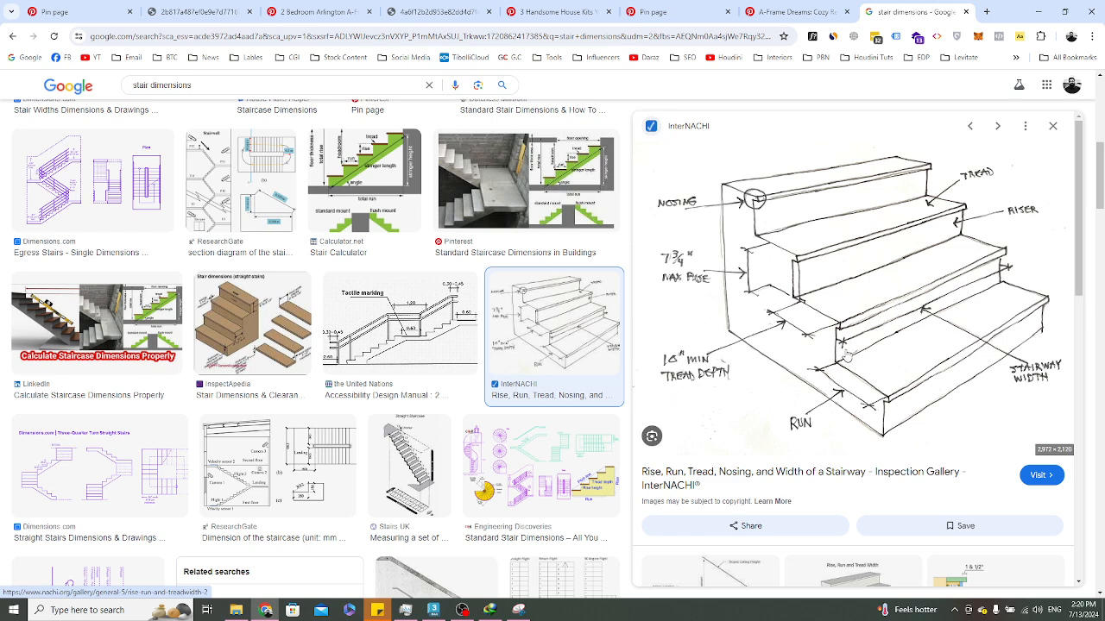
{"action": "scroll", "coordinate": [850, 361], "scroll_direction": "down", "scroll_amount": 3}
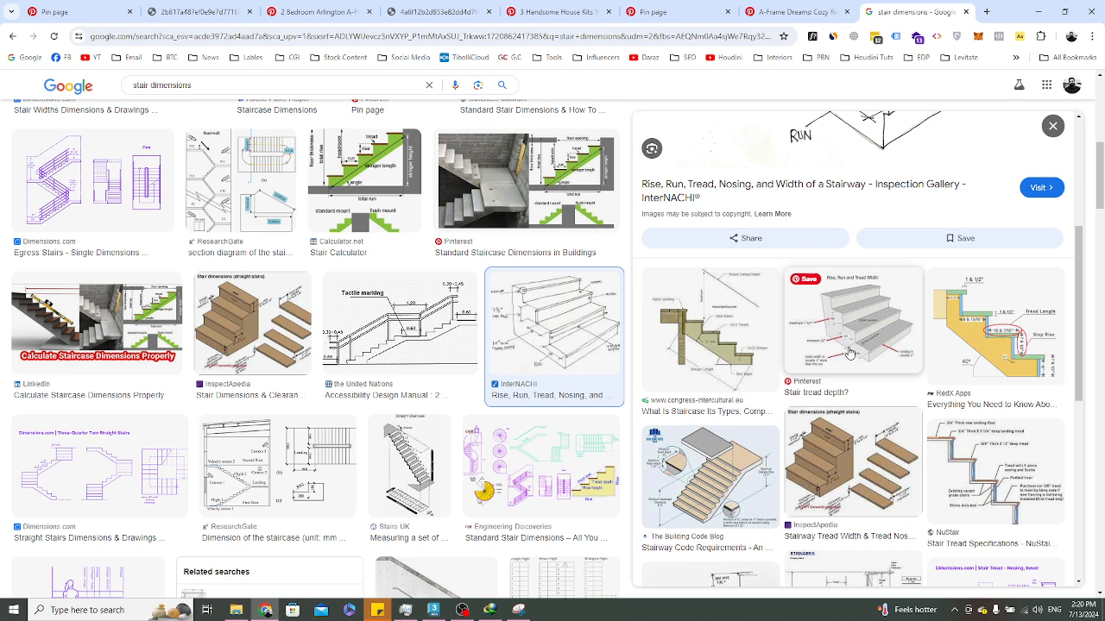
{"action": "scroll", "coordinate": [850, 354], "scroll_direction": "down", "scroll_amount": 1}
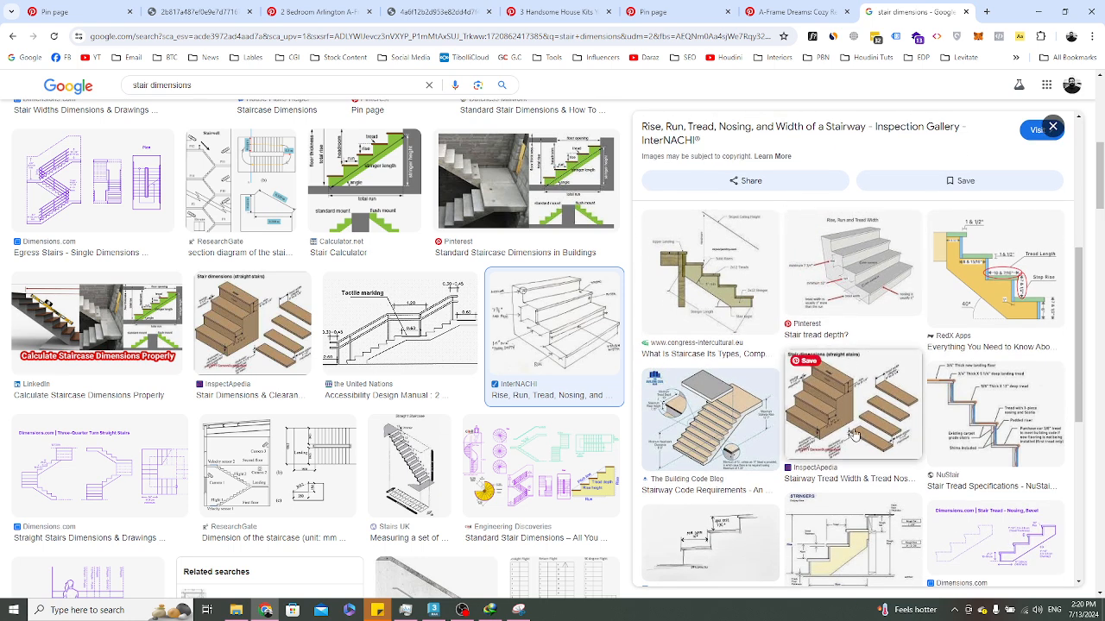
Compare the InspectApedia straight stairs diagram with The Building Code Blog's stairway code requirements image
{"action": "left_click", "coordinate": [255, 321]}
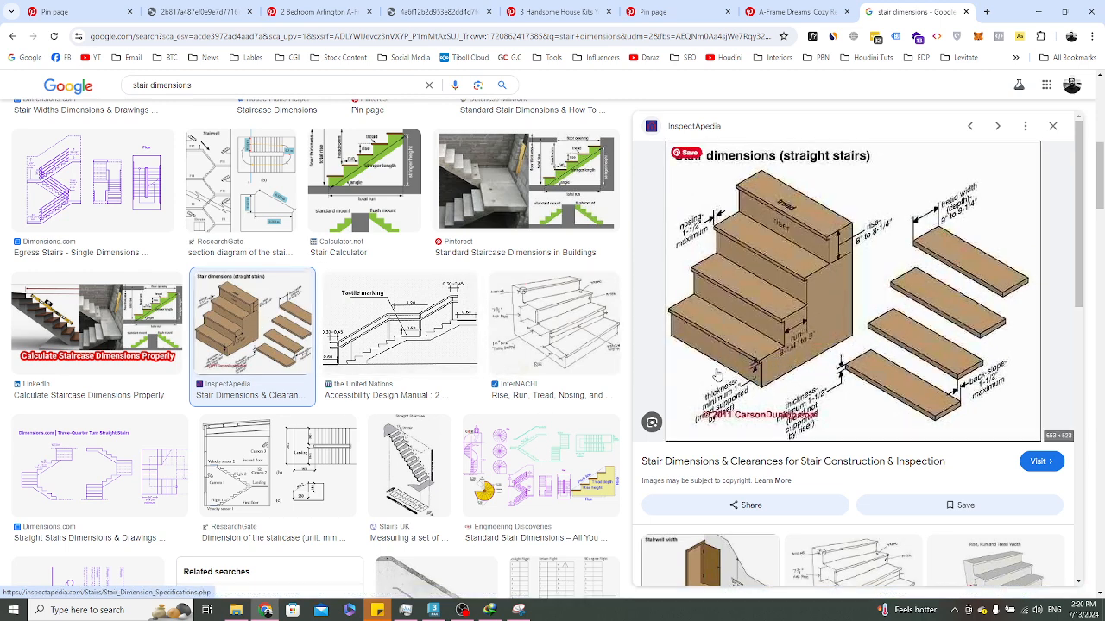
{"action": "scroll", "coordinate": [518, 293], "scroll_direction": "down", "scroll_amount": 4}
{"action": "scroll", "coordinate": [348, 288], "scroll_direction": "up", "scroll_amount": 5}
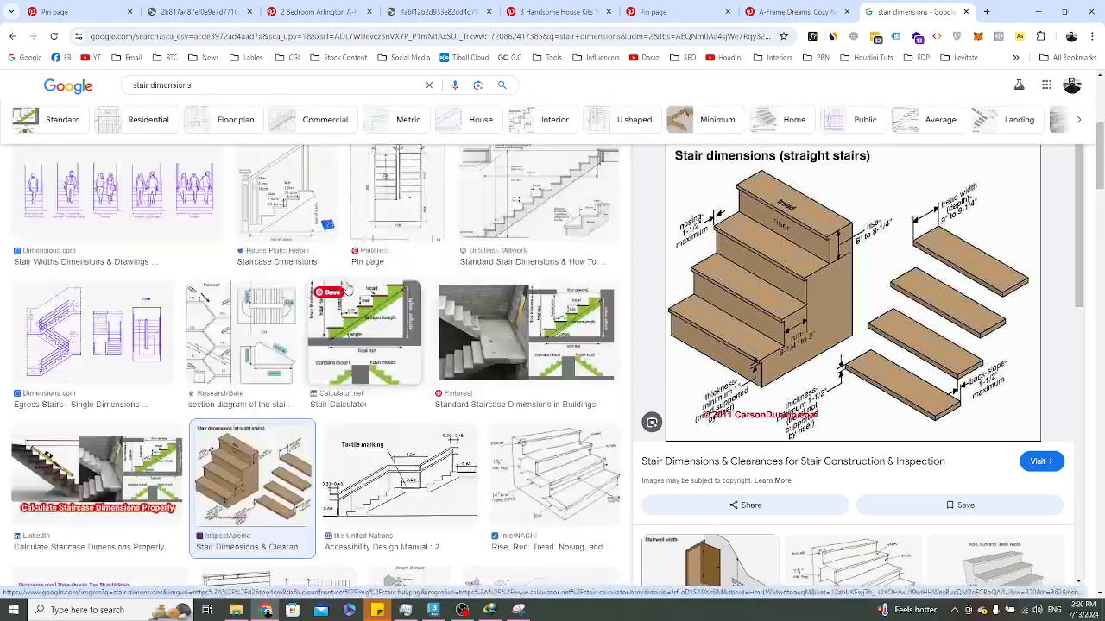
{"action": "scroll", "coordinate": [259, 289], "scroll_direction": "up", "scroll_amount": 2}
{"action": "scroll", "coordinate": [199, 319], "scroll_direction": "up", "scroll_amount": 3}
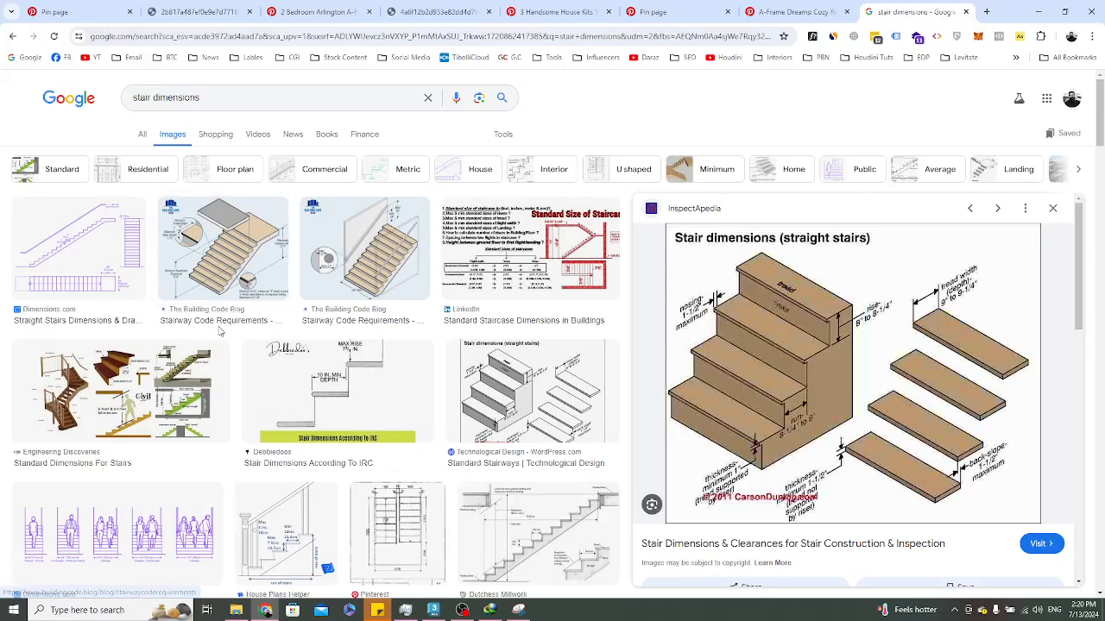
{"action": "left_click", "coordinate": [243, 259]}
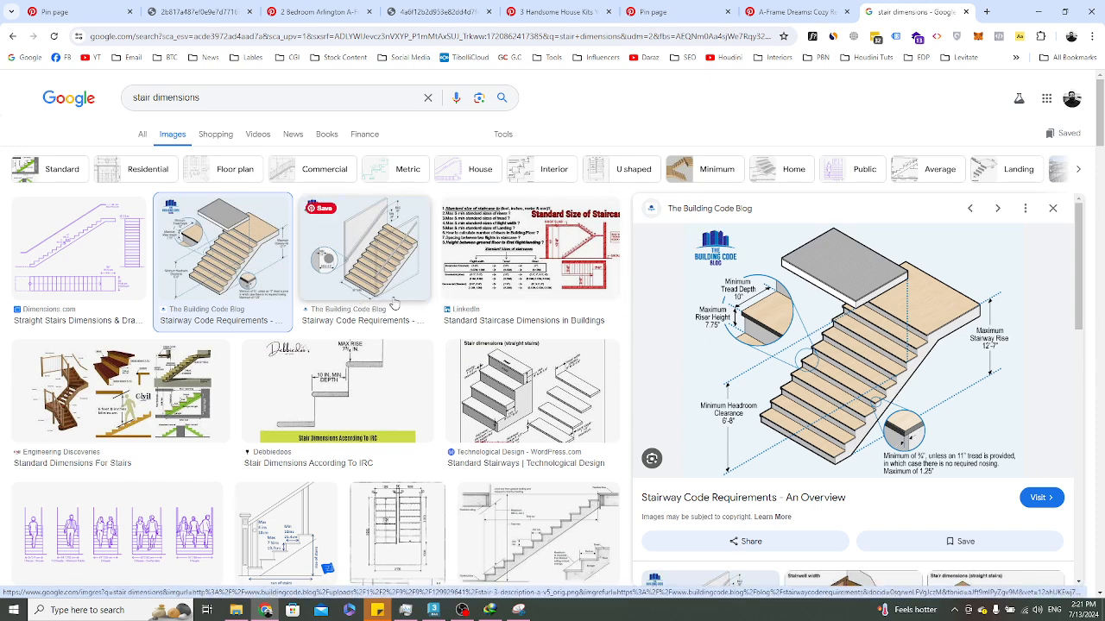
Bring the A-frame reference photo back up, review its stone steps, and return to 3ds Max
{"action": "left_click", "coordinate": [1041, 18]}
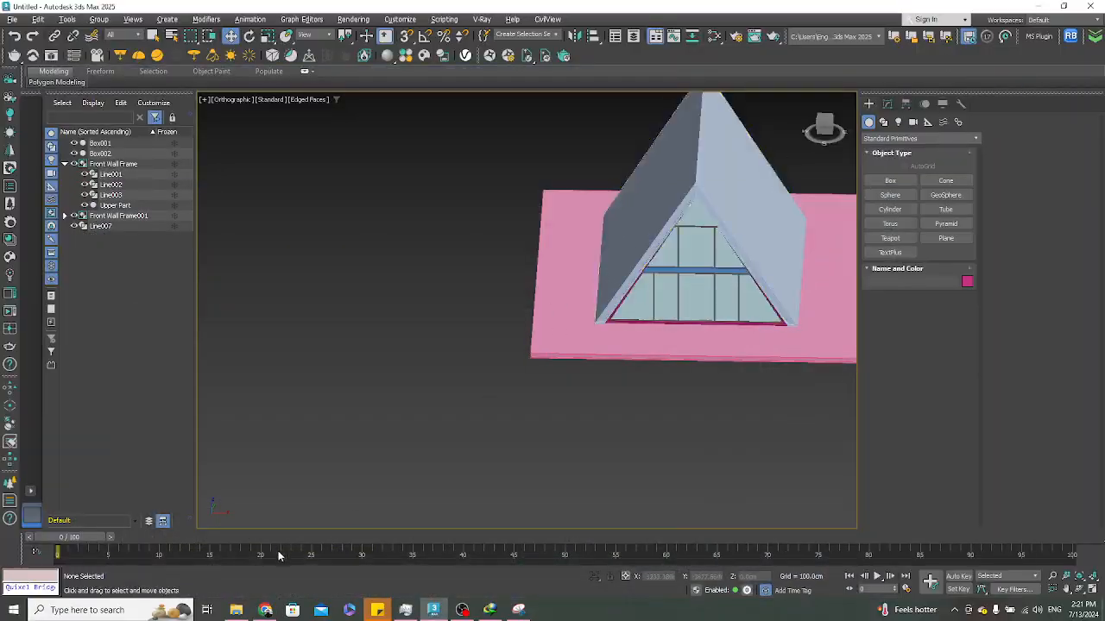
{"action": "left_click", "coordinate": [265, 610]}
{"action": "left_click", "coordinate": [450, 11]}
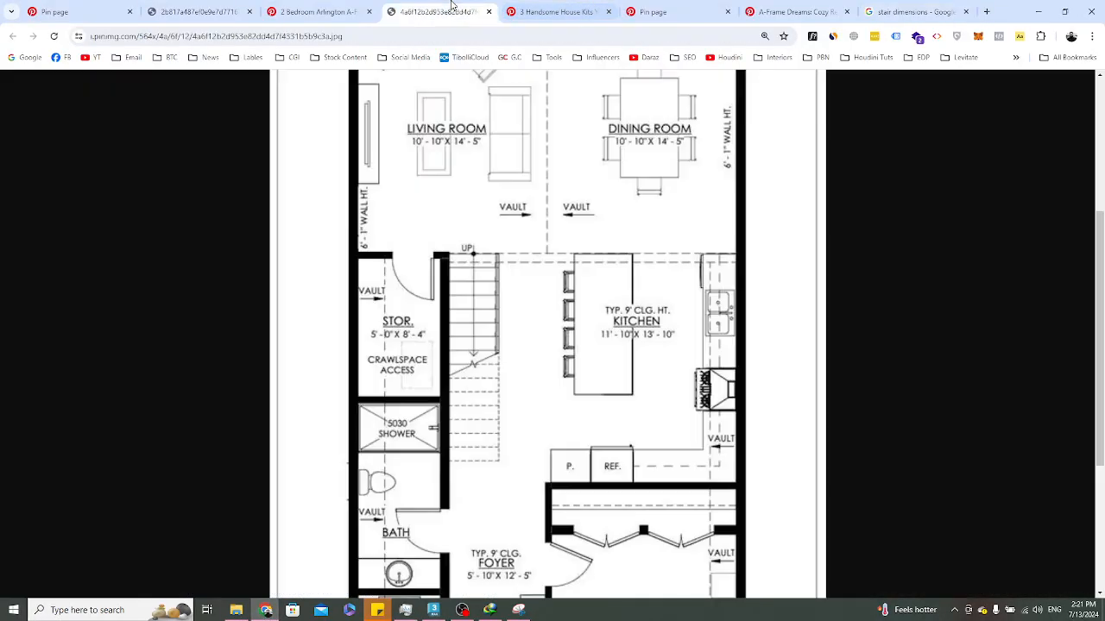
{"action": "left_click", "coordinate": [315, 12]}
{"action": "left_click", "coordinate": [200, 11]}
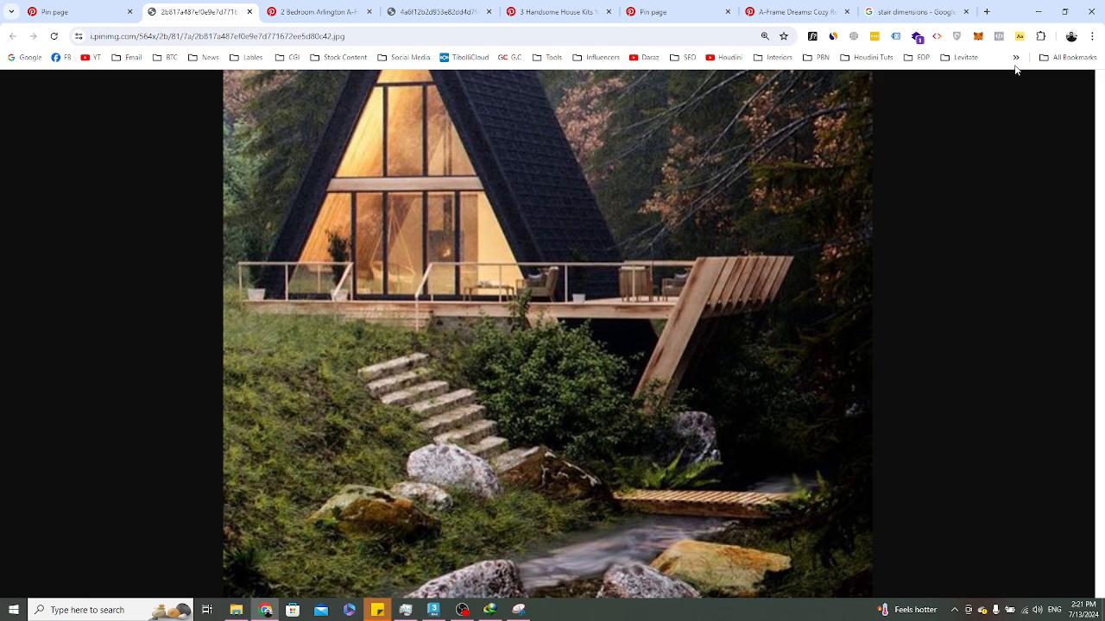
{"action": "left_click", "coordinate": [1038, 11]}
In the Top view, create a box about 232 cm wide and 34 cm high just outside the platform's front edge
{"action": "key", "text": "t"}
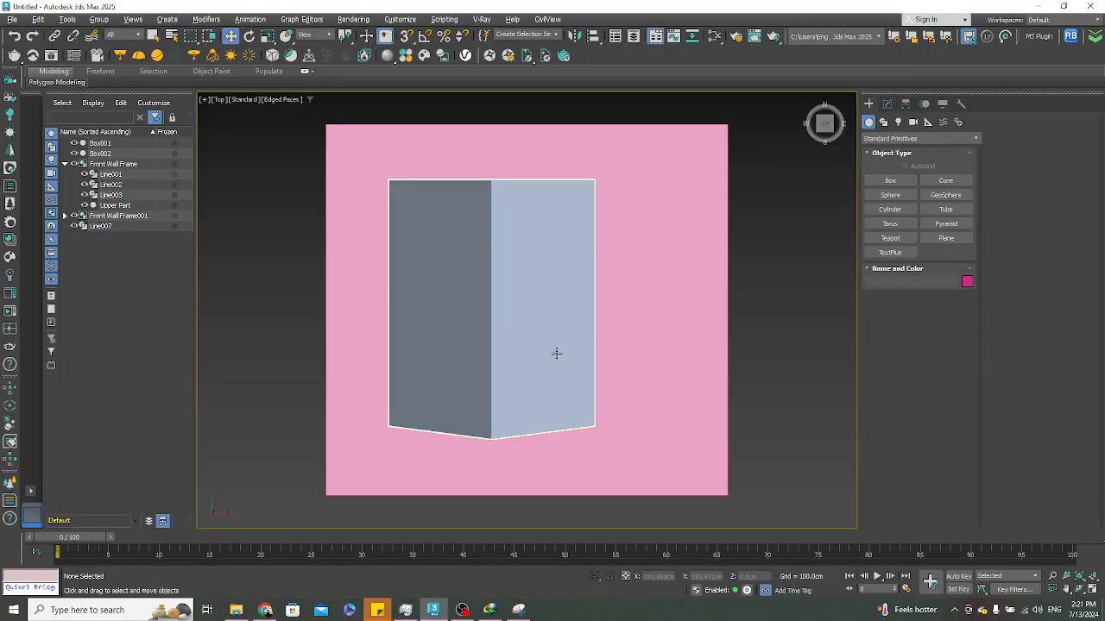
{"action": "middle_click_drag", "start_coordinate": [595, 384], "coordinate": [588, 277]}
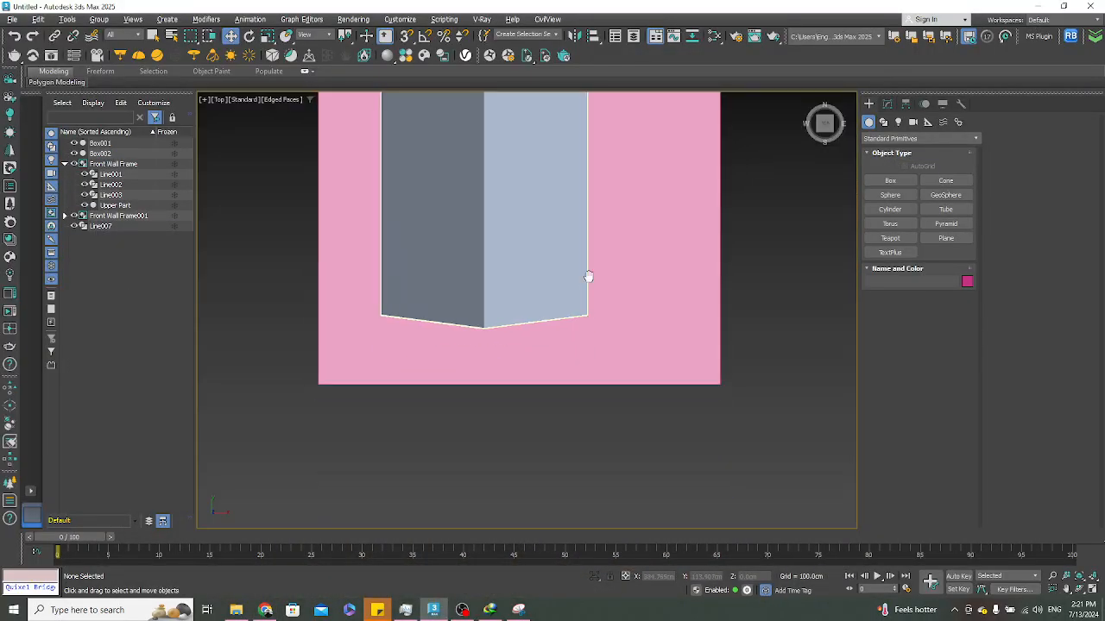
{"action": "left_click", "coordinate": [890, 181]}
{"action": "scroll", "coordinate": [447, 396], "scroll_direction": "up", "scroll_amount": 5}
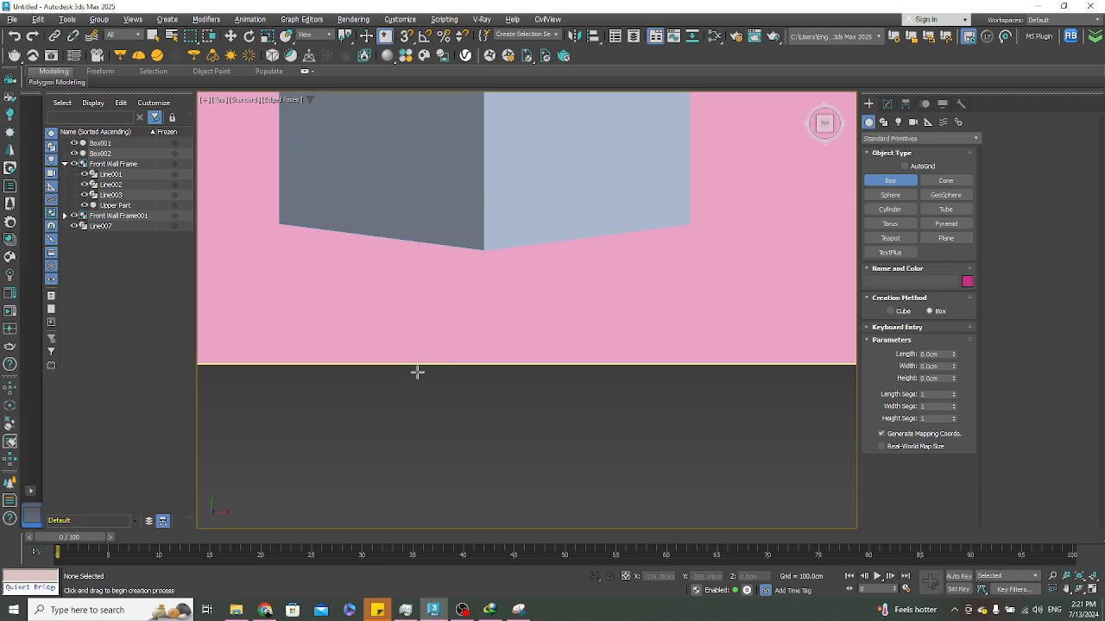
{"action": "left_click_drag", "start_coordinate": [413, 374], "coordinate": [538, 396]}
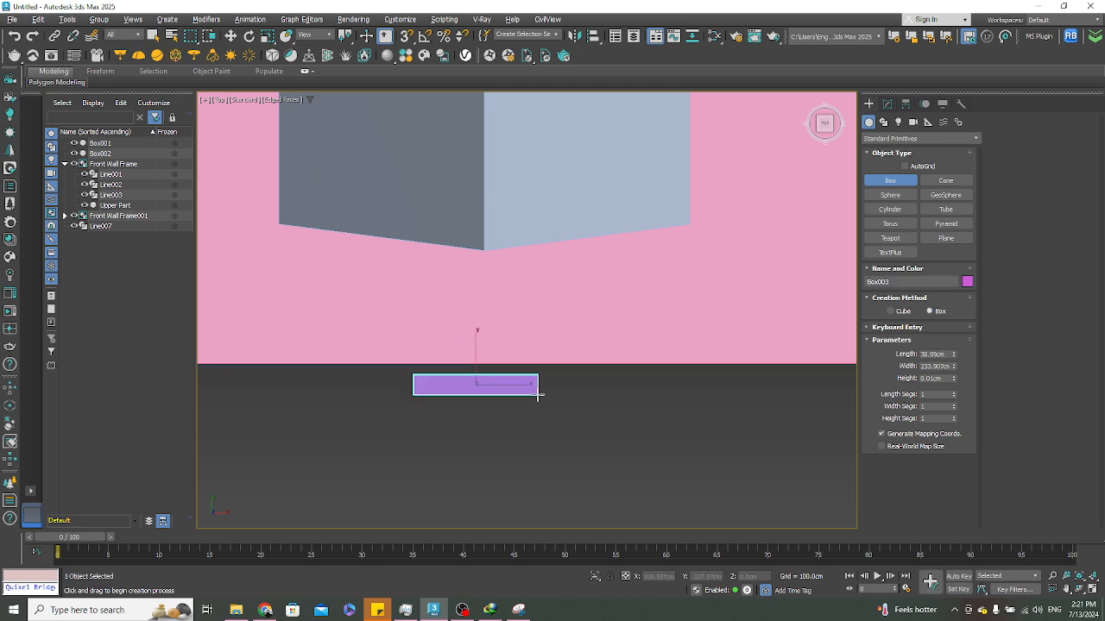
{"action": "left_click", "coordinate": [538, 390]}
{"action": "key", "text": "w"}
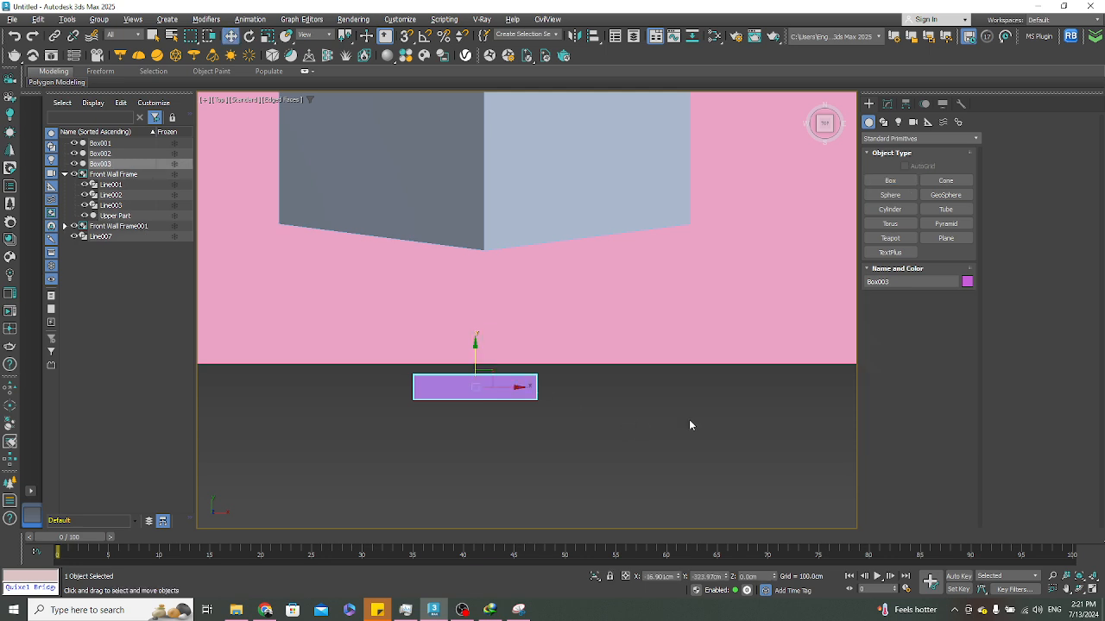
Set the new step box's length to 10 inches (25.4 cm)
{"action": "left_click", "coordinate": [887, 103]}
{"action": "left_click_drag", "start_coordinate": [954, 418], "coordinate": [953, 412]}
{"action": "double_click", "coordinate": [937, 419]}
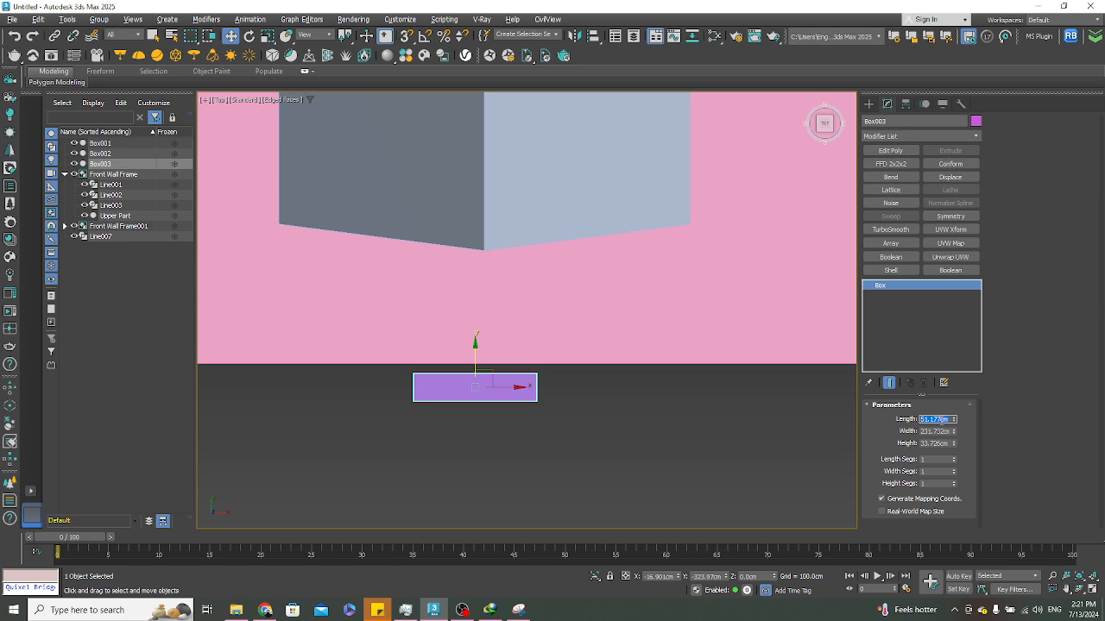
{"action": "type", "text": "10'"}
{"action": "key", "text": "Return"}
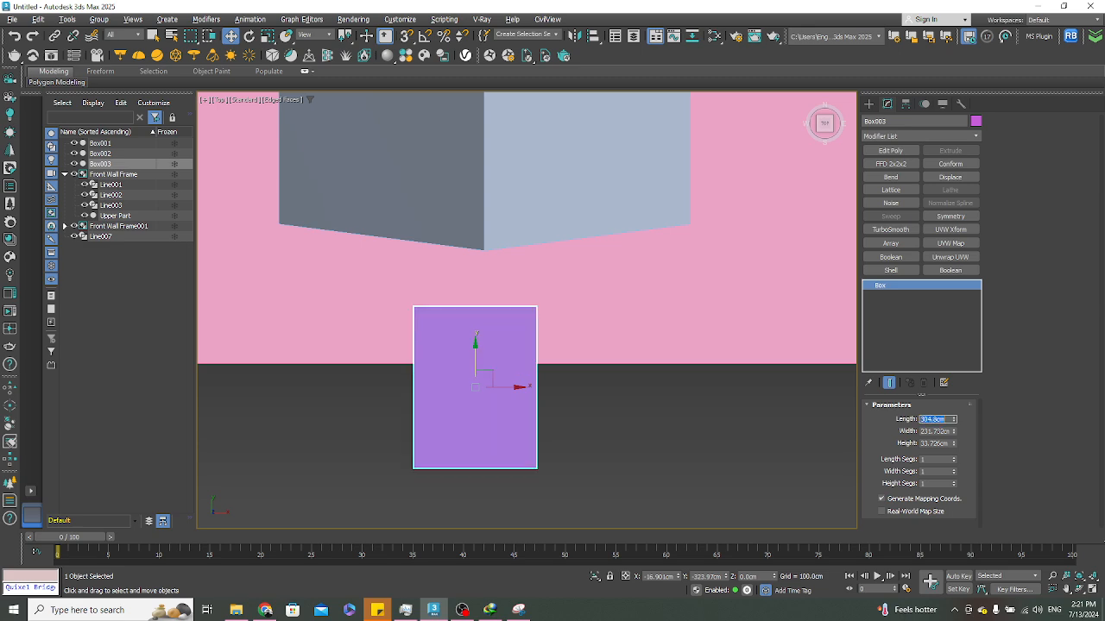
{"action": "key", "text": "Return"}
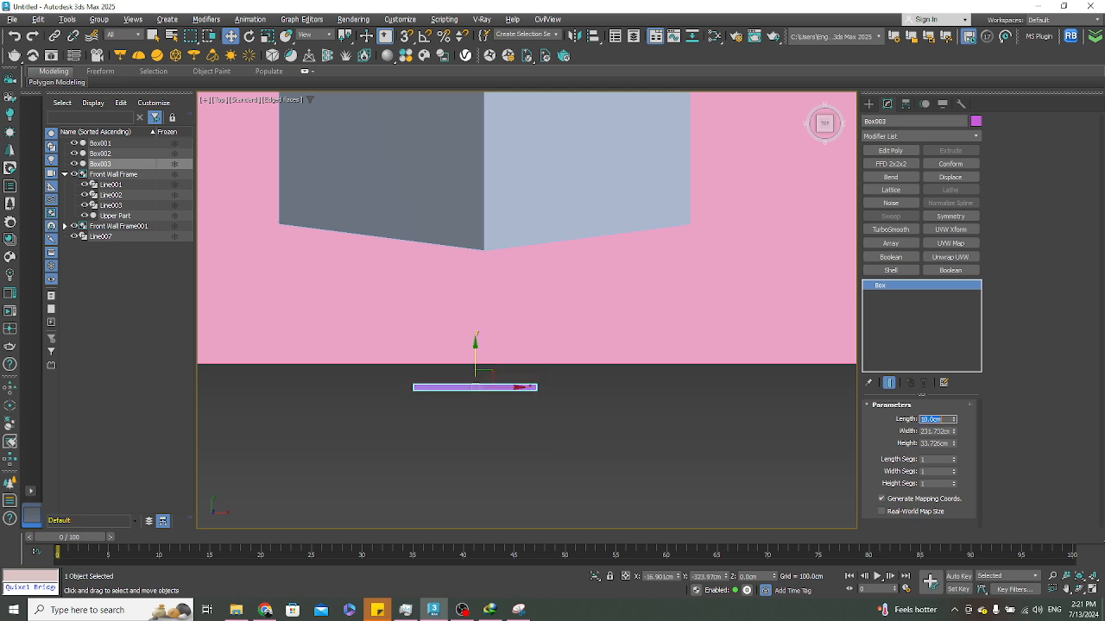
{"action": "type", "text": "10\""}
{"action": "key", "text": "Return"}
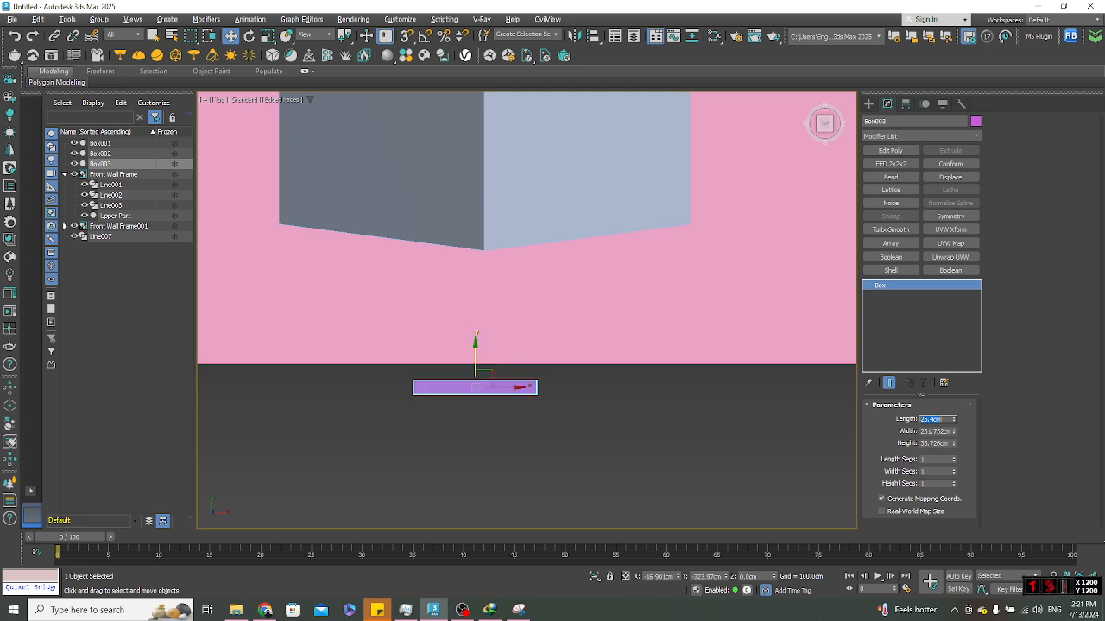
Set the step box's width to 4.5 feet (137.16 cm)
{"action": "key", "text": "Tab"}
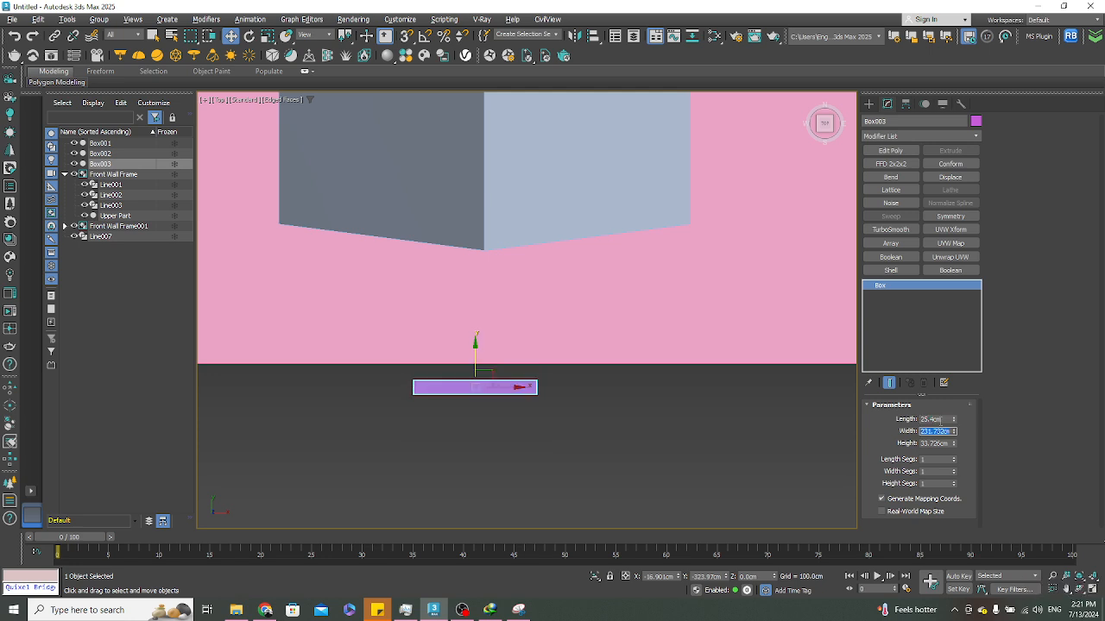
{"action": "mouse_move", "coordinate": [954, 433]}
{"action": "left_mouse_down"}
{"action": "mouse_move", "coordinate": [948, 403]}
{"action": "mouse_move", "coordinate": [953, 430]}
{"action": "left_mouse_up"}
{"action": "double_click", "coordinate": [945, 432]}
{"action": "type", "text": "4.5"}
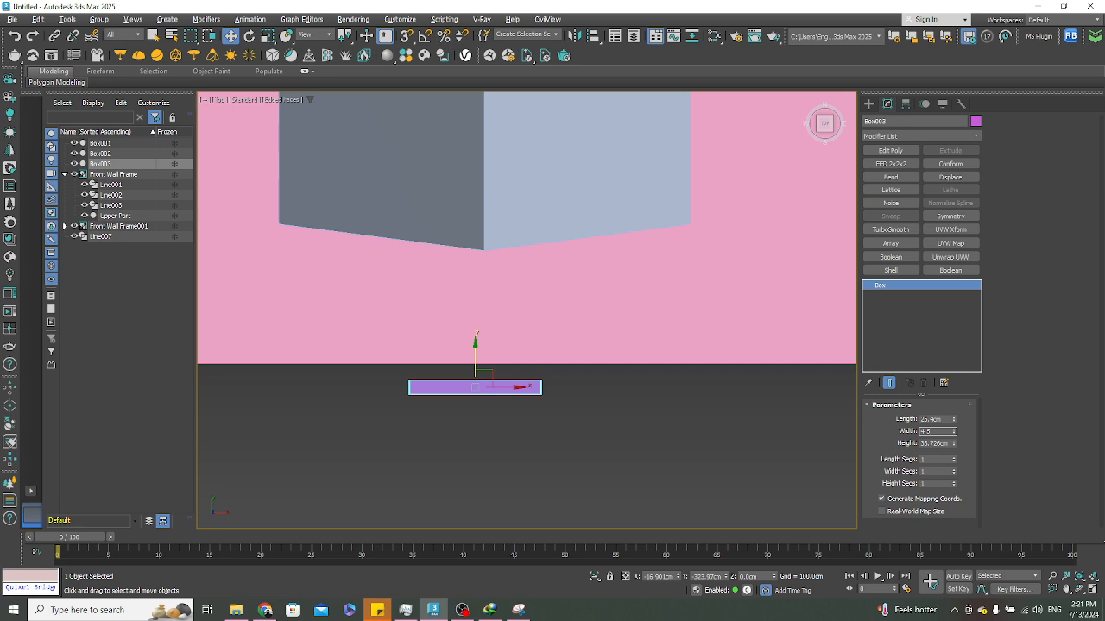
{"action": "key", "text": "Return"}
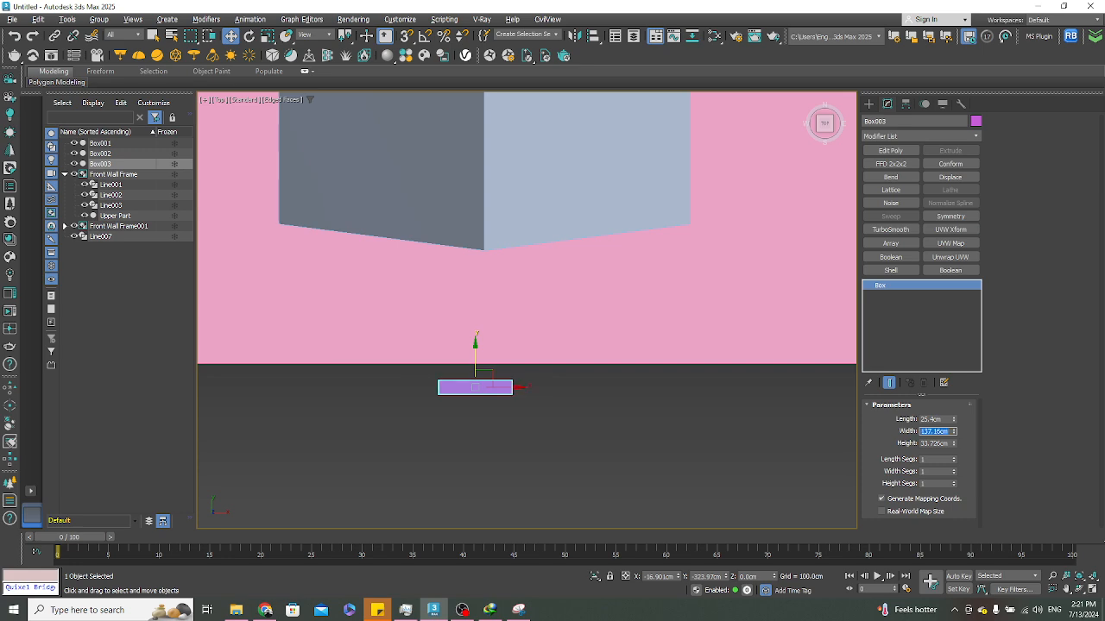
Set the step box's height to 10 inches (25.4 cm)
{"action": "middle_click_drag", "start_coordinate": [641, 470], "coordinate": [719, 399], "text": "alt"}
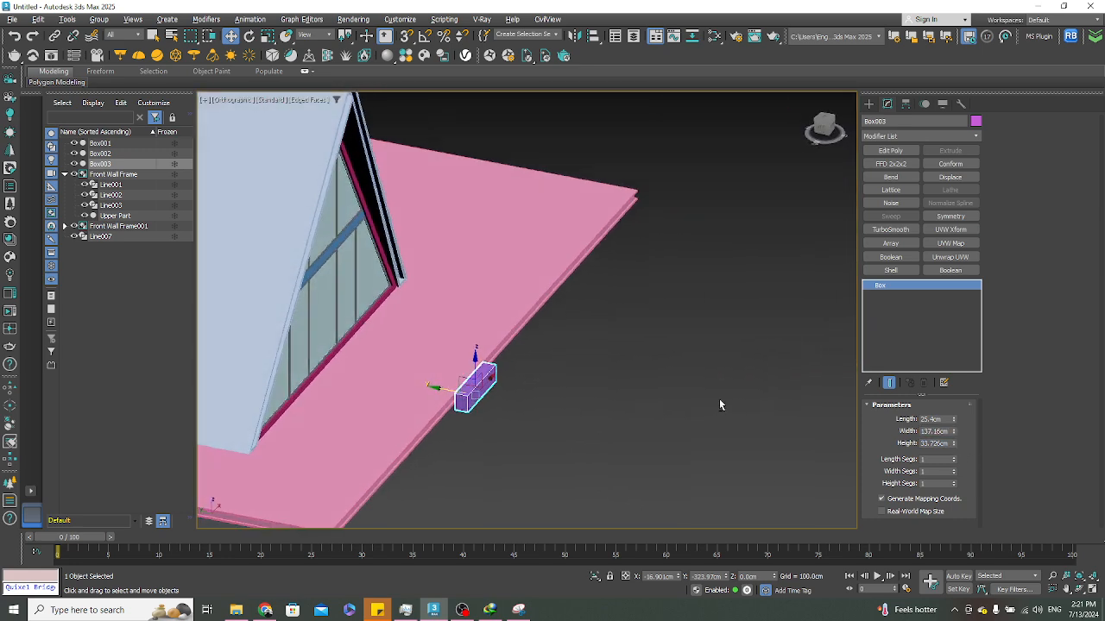
{"action": "double_click", "coordinate": [933, 442]}
{"action": "type", "text": "10'"}
{"action": "key", "text": "Return"}
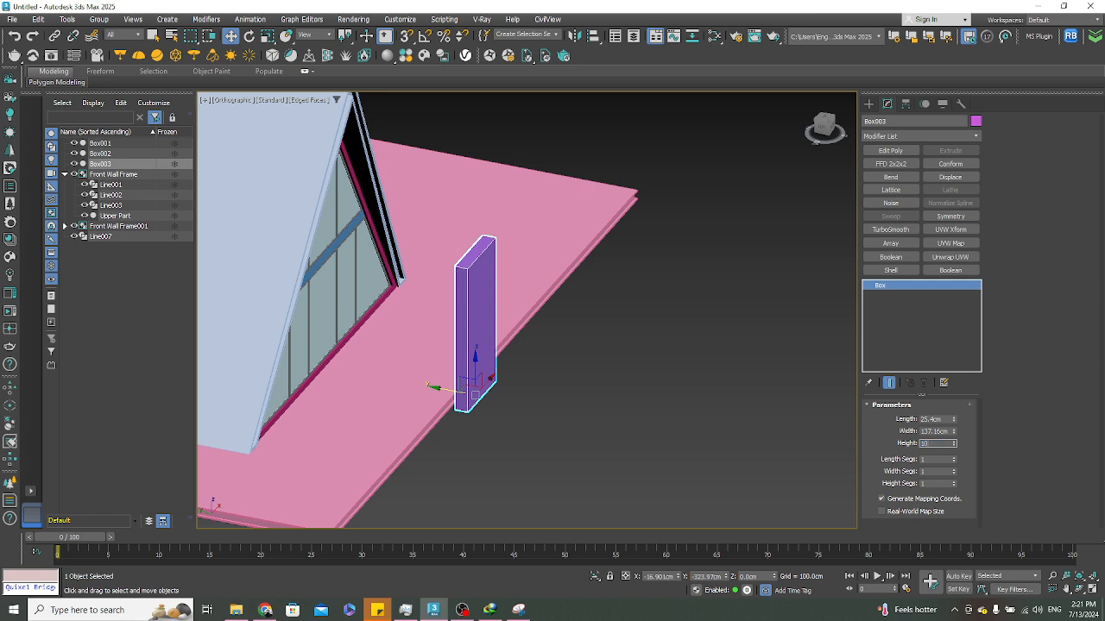
{"action": "type", "text": "10\""}
{"action": "key", "text": "Return"}
{"action": "scroll", "coordinate": [559, 424], "scroll_direction": "up", "scroll_amount": 5}
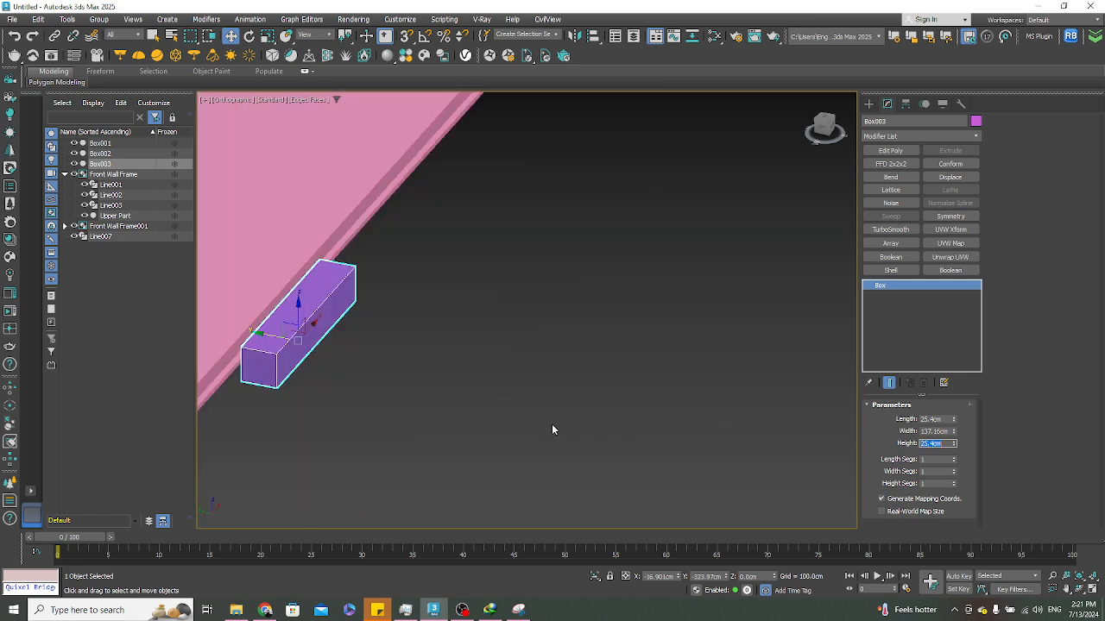
In the Left view, move the step box with snapping so its upper inner corner meets the platform's top front corner
{"action": "middle_click_drag", "start_coordinate": [552, 424], "coordinate": [559, 388], "text": "alt"}
{"action": "left_click", "coordinate": [825, 128]}
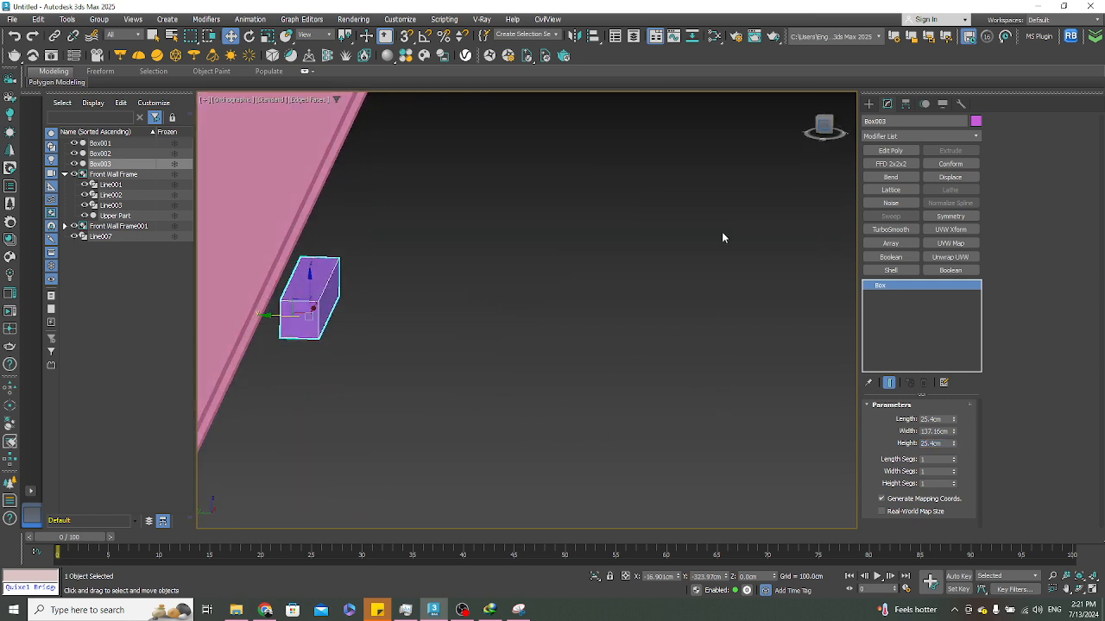
{"action": "scroll", "coordinate": [316, 257], "scroll_direction": "up", "scroll_amount": 3}
{"action": "middle_click_drag", "start_coordinate": [423, 331], "coordinate": [527, 294]}
{"action": "left_click_drag", "start_coordinate": [466, 236], "coordinate": [381, 340]}
{"action": "scroll", "coordinate": [328, 285], "scroll_direction": "up", "scroll_amount": 5}
{"action": "key", "text": "s"}
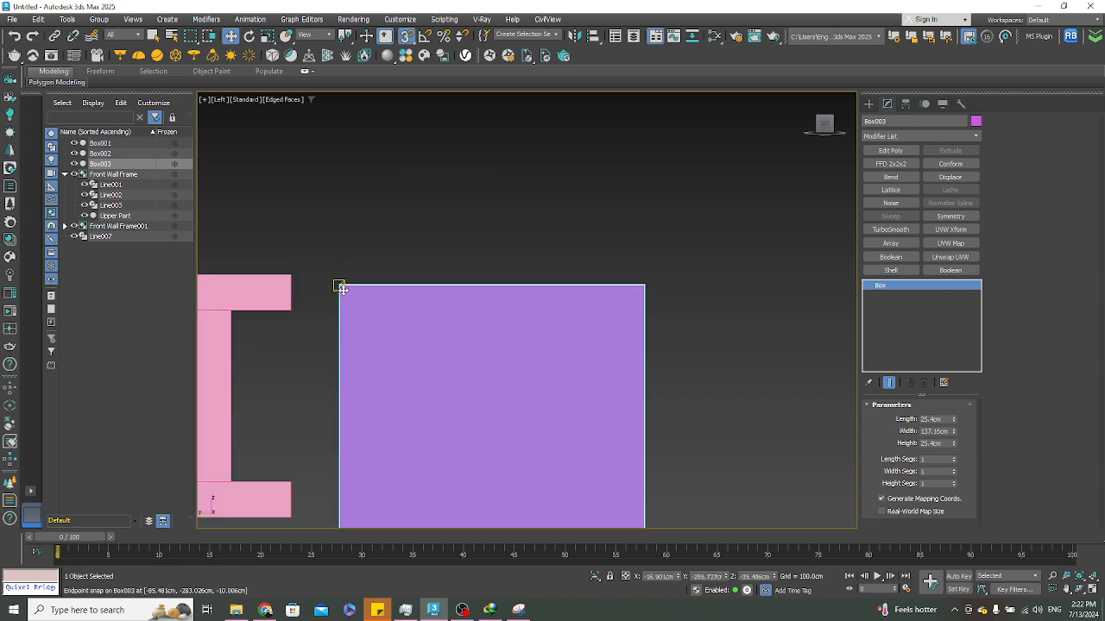
{"action": "left_click_drag", "start_coordinate": [338, 285], "coordinate": [291, 274]}
{"action": "scroll", "coordinate": [570, 293], "scroll_direction": "down", "scroll_amount": 3}
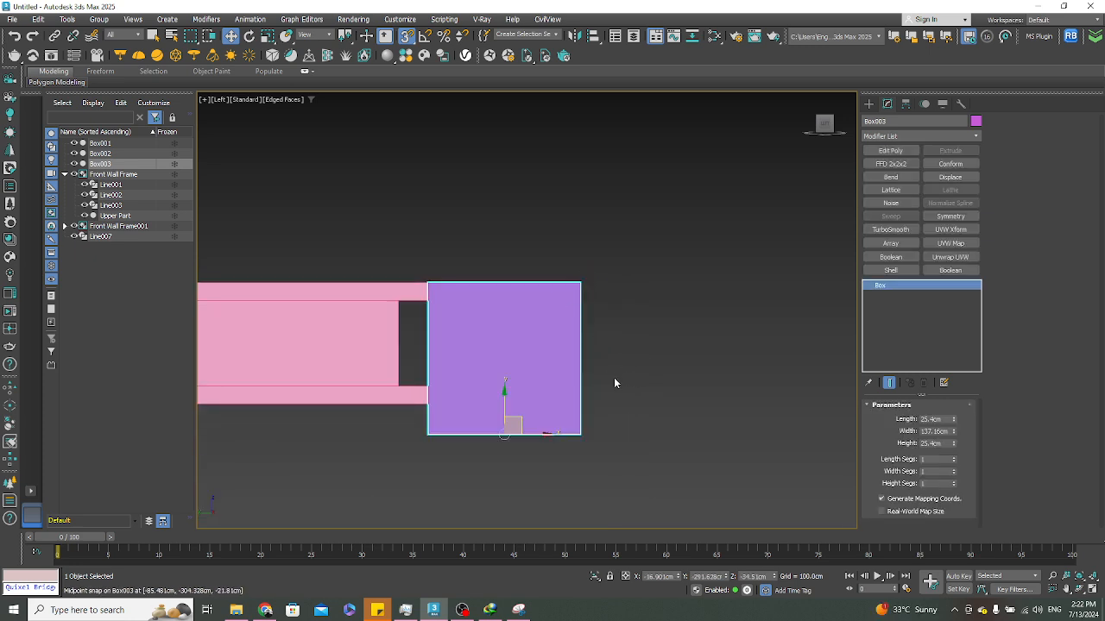
Compare the step box against the stairs in the reference photo, checking it from the front and at an angle
{"action": "middle_click_drag", "start_coordinate": [618, 352], "coordinate": [521, 441], "text": "alt"}
{"action": "left_click", "coordinate": [265, 610]}
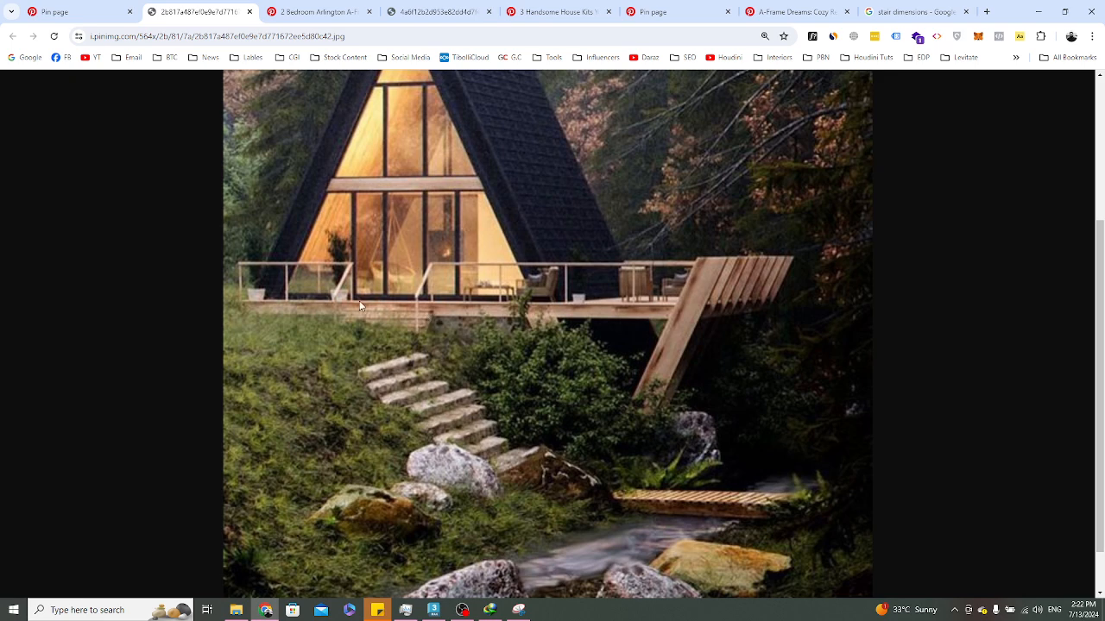
{"action": "left_click", "coordinate": [1040, 11]}
{"action": "key", "text": "f"}
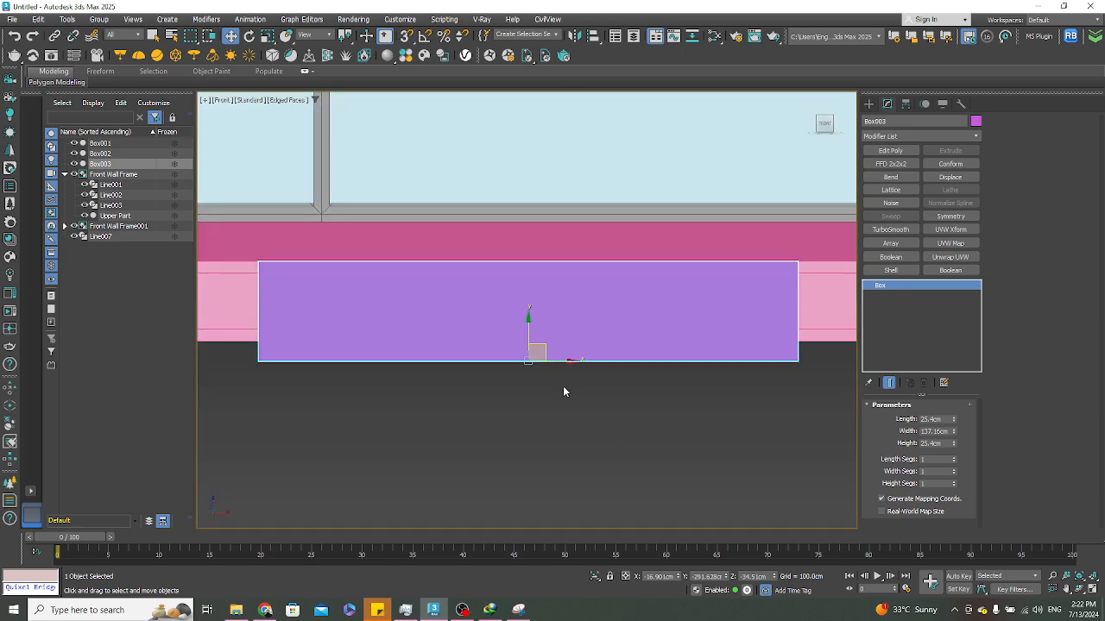
{"action": "scroll", "coordinate": [444, 413], "scroll_direction": "down", "scroll_amount": 2}
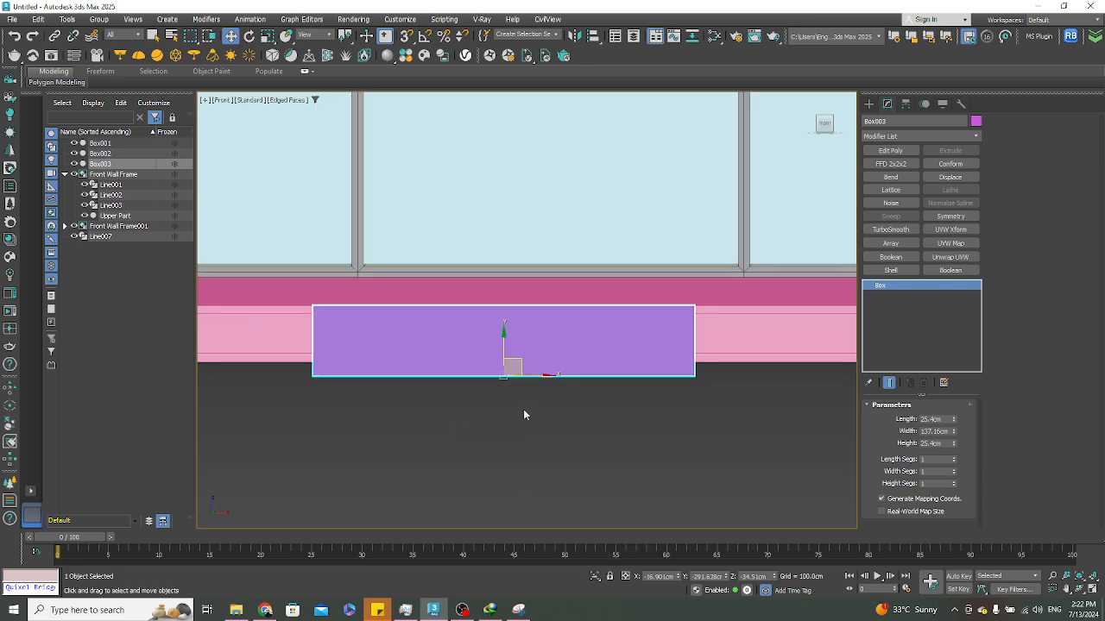
{"action": "middle_click_drag", "start_coordinate": [546, 397], "coordinate": [622, 423], "text": "alt"}
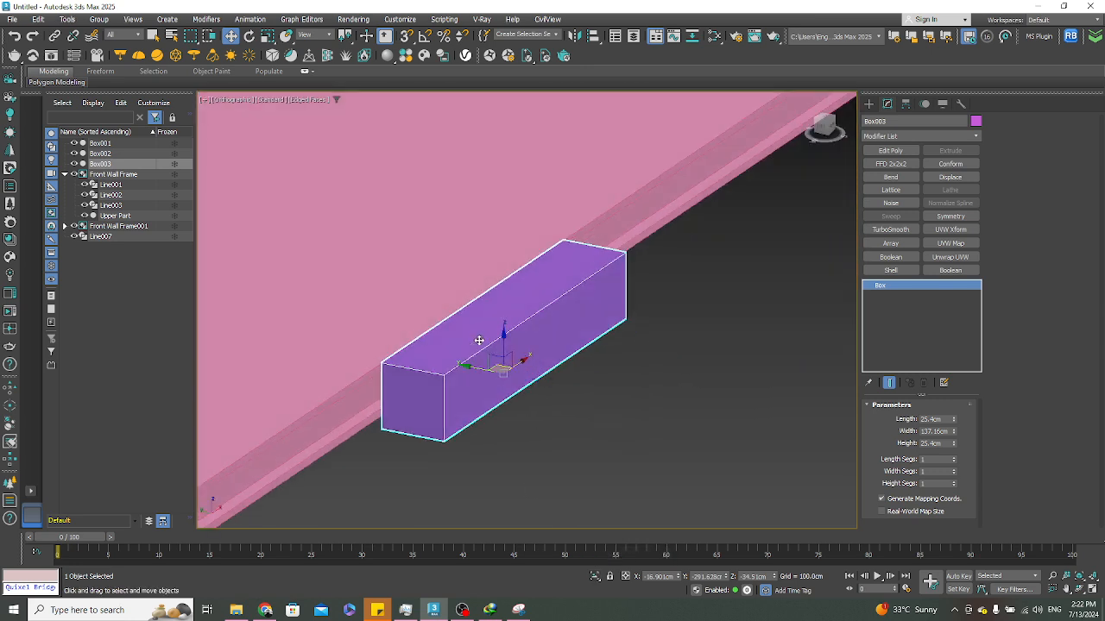
{"action": "middle_click_drag", "start_coordinate": [543, 381], "coordinate": [812, 159], "text": "alt"}
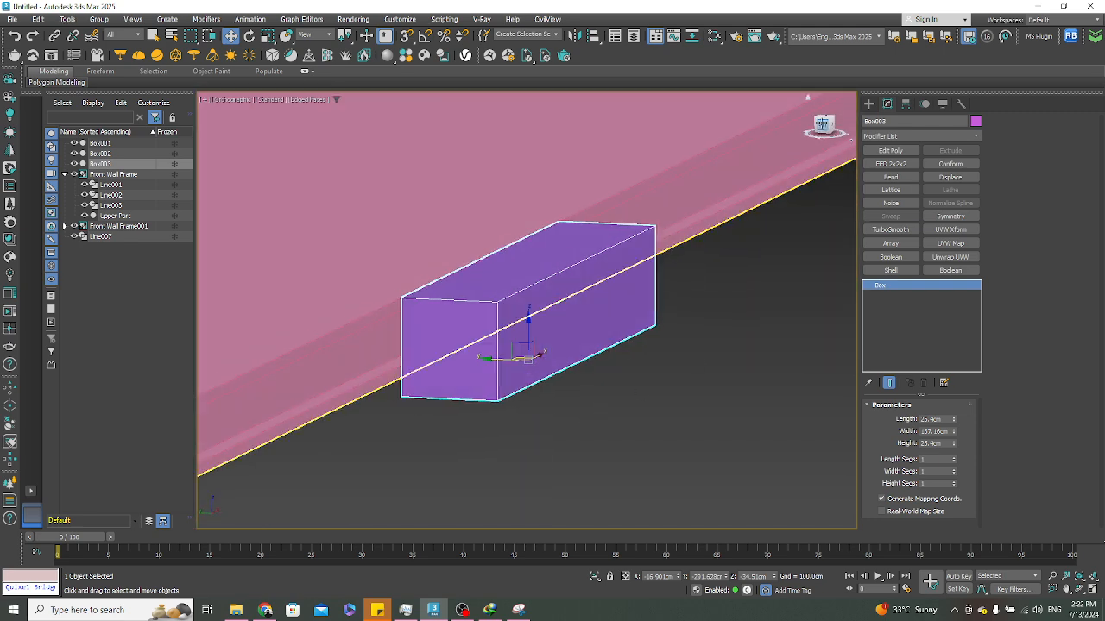
Set both the height and the length of the step box to 8.5 inches (21.59 cm)
{"action": "left_click", "coordinate": [819, 126]}
{"action": "scroll", "coordinate": [590, 313], "scroll_direction": "up", "scroll_amount": 3}
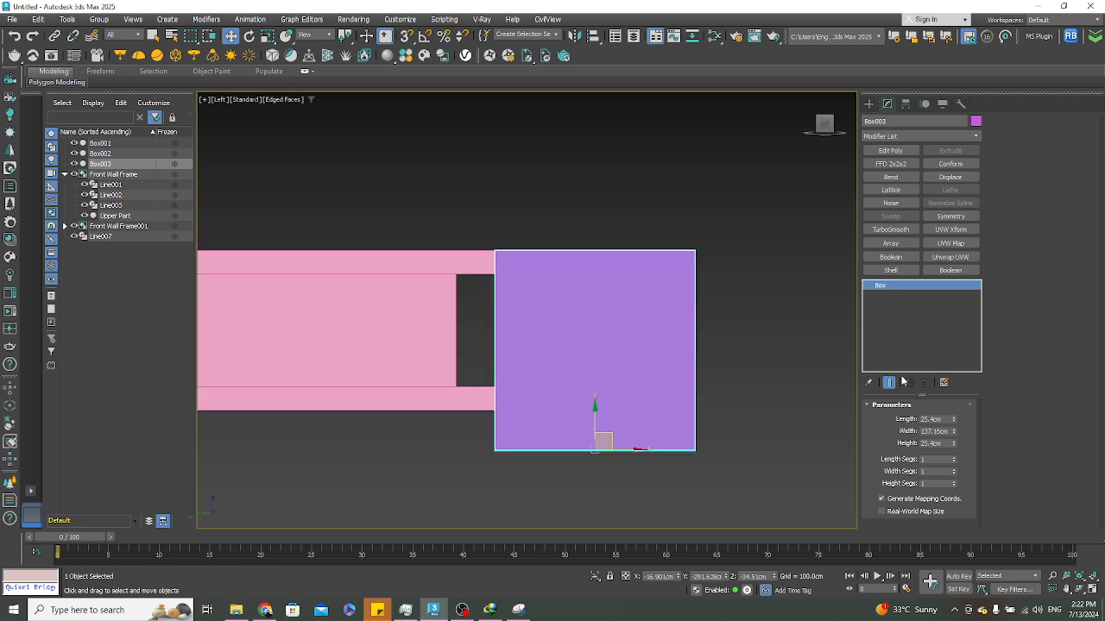
{"action": "left_click_drag", "start_coordinate": [952, 441], "coordinate": [953, 449]}
{"action": "double_click", "coordinate": [944, 443]}
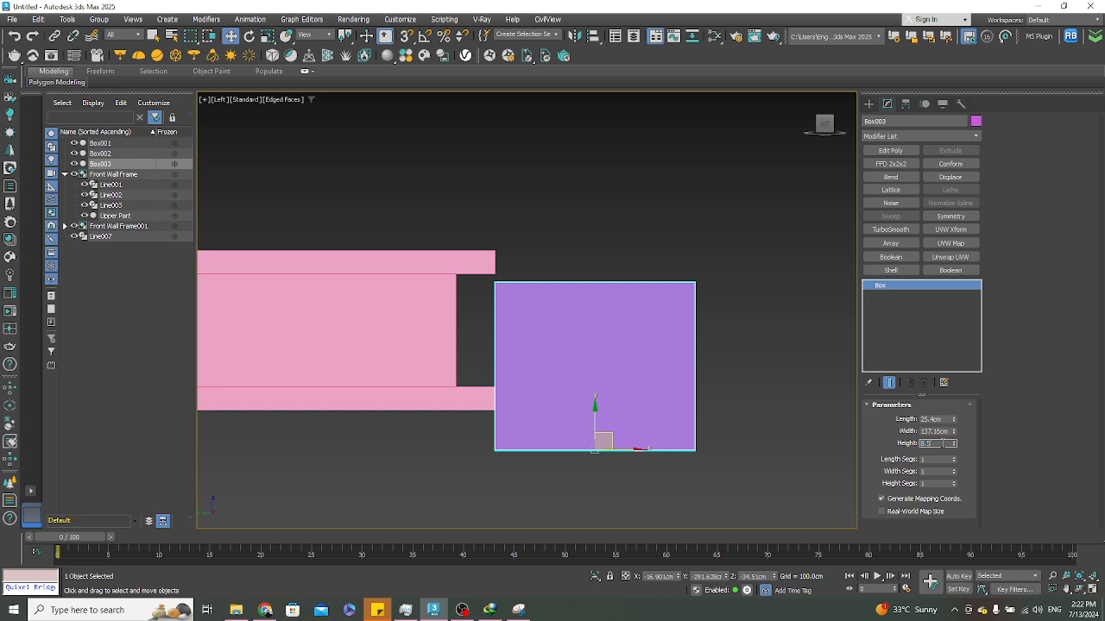
{"action": "key", "text": "Return"}
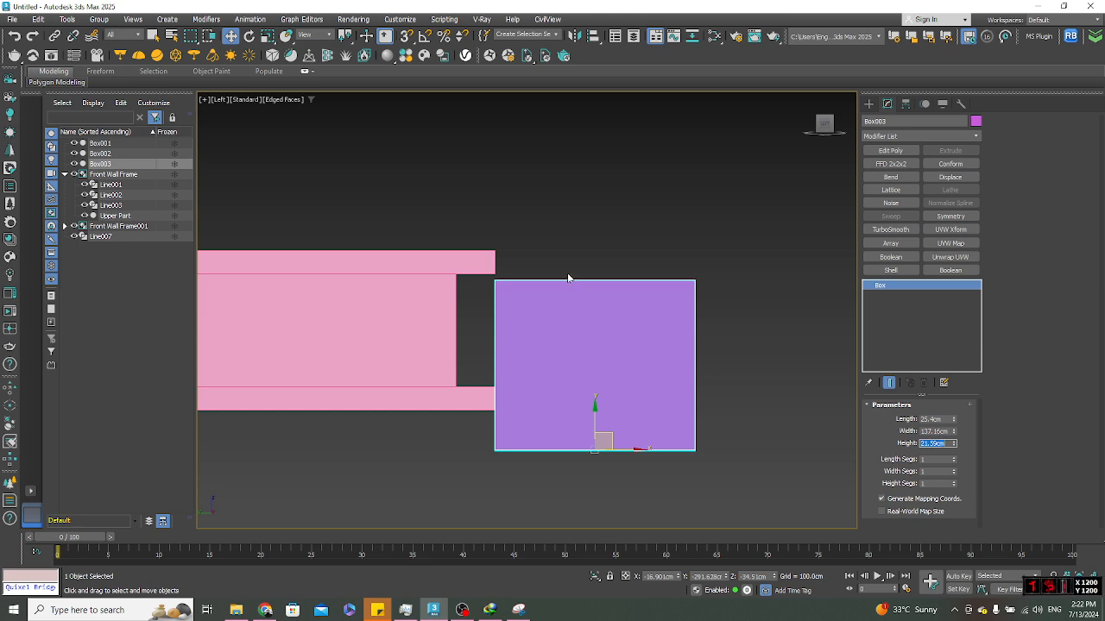
{"action": "scroll", "coordinate": [528, 412], "scroll_direction": "up", "scroll_amount": 2}
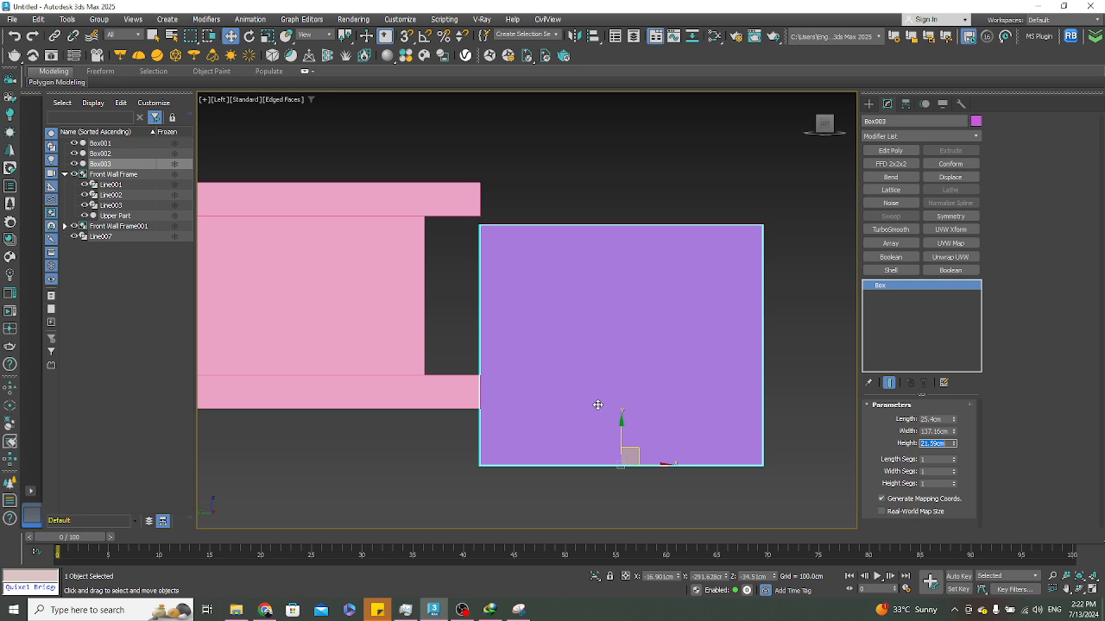
{"action": "left_click", "coordinate": [938, 420]}
{"action": "key", "text": "Return"}
Snap the resized step box back against the platform's front edge and copy it directly on top of itself
{"action": "key", "text": "s"}
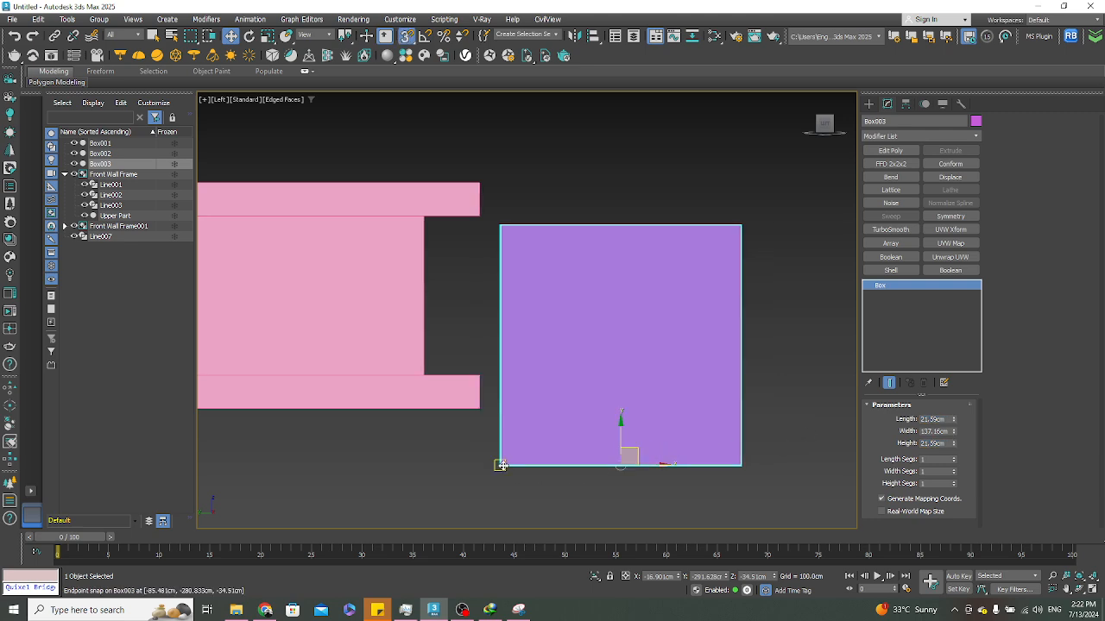
{"action": "mouse_move", "coordinate": [504, 466]}
{"action": "left_mouse_down"}
{"action": "mouse_move", "coordinate": [487, 424]}
{"action": "mouse_move", "coordinate": [502, 464]}
{"action": "left_mouse_up"}
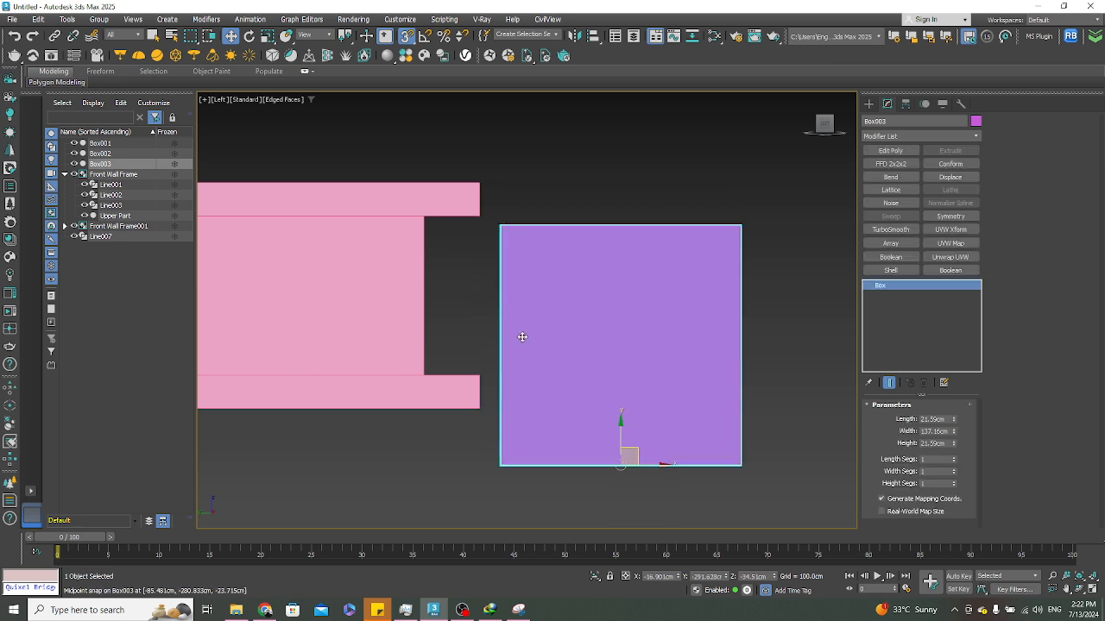
{"action": "left_click_drag", "start_coordinate": [650, 465], "coordinate": [602, 481]}
{"action": "left_click_drag", "start_coordinate": [486, 469], "coordinate": [470, 322]}
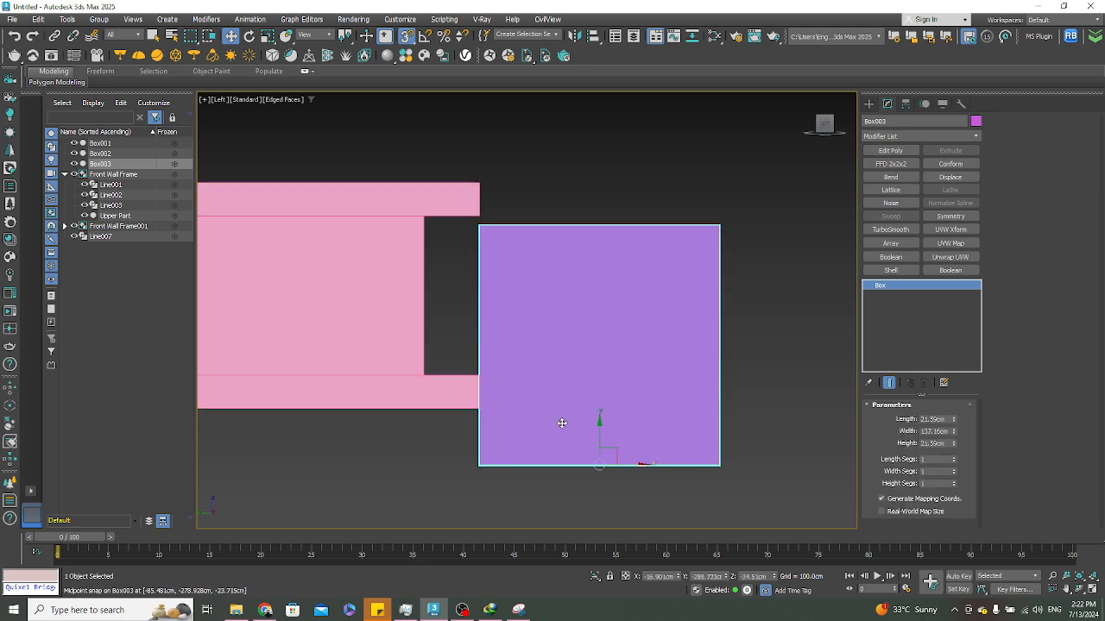
{"action": "mouse_move", "coordinate": [599, 440]}
{"action": "left_mouse_down", "text": "shift"}
{"action": "mouse_move", "coordinate": [569, 207]}
{"action": "mouse_move", "coordinate": [598, 224]}
{"action": "left_mouse_up", "text": "shift"}
{"action": "left_click", "coordinate": [554, 354]}
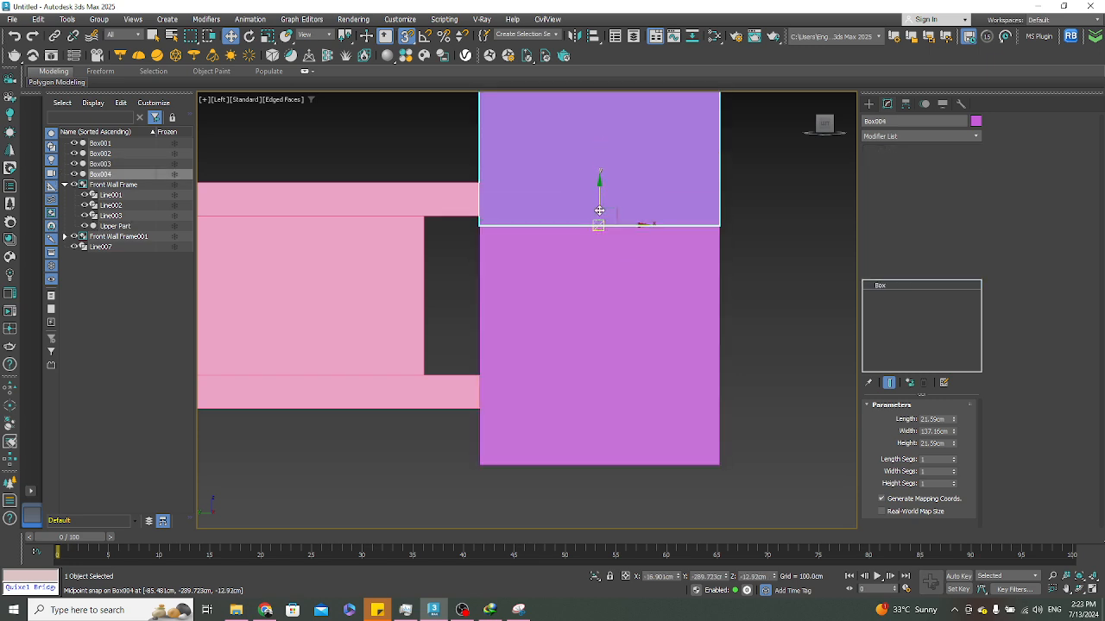
Turn the upper copy into a thin tread by setting its height to 1.5 inches (3.81 cm)
{"action": "middle_click_drag", "start_coordinate": [650, 271], "coordinate": [628, 289]}
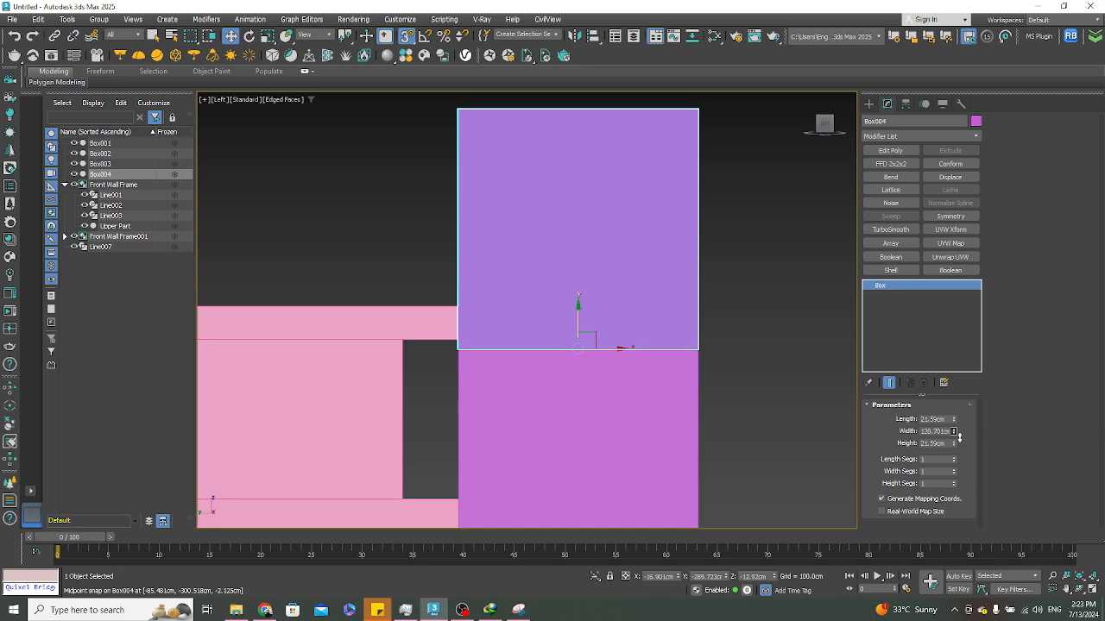
{"action": "left_click", "coordinate": [954, 417]}
{"action": "left_click_drag", "start_coordinate": [954, 420], "coordinate": [951, 485]}
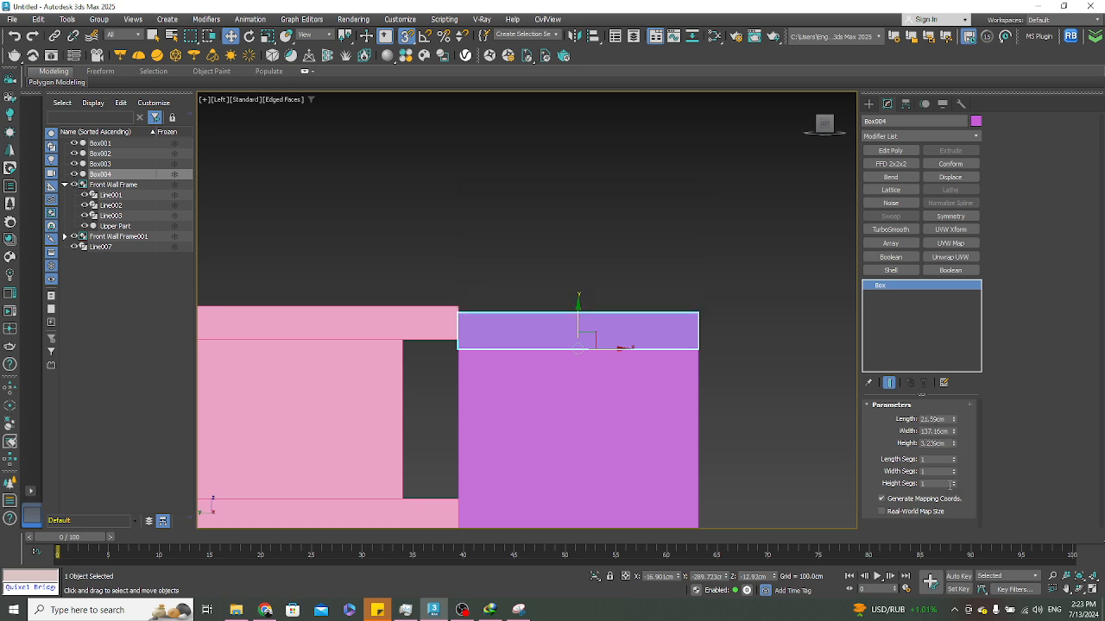
{"action": "double_click", "coordinate": [934, 443]}
{"action": "type", "text": "1.5'"}
{"action": "key", "text": "Return"}
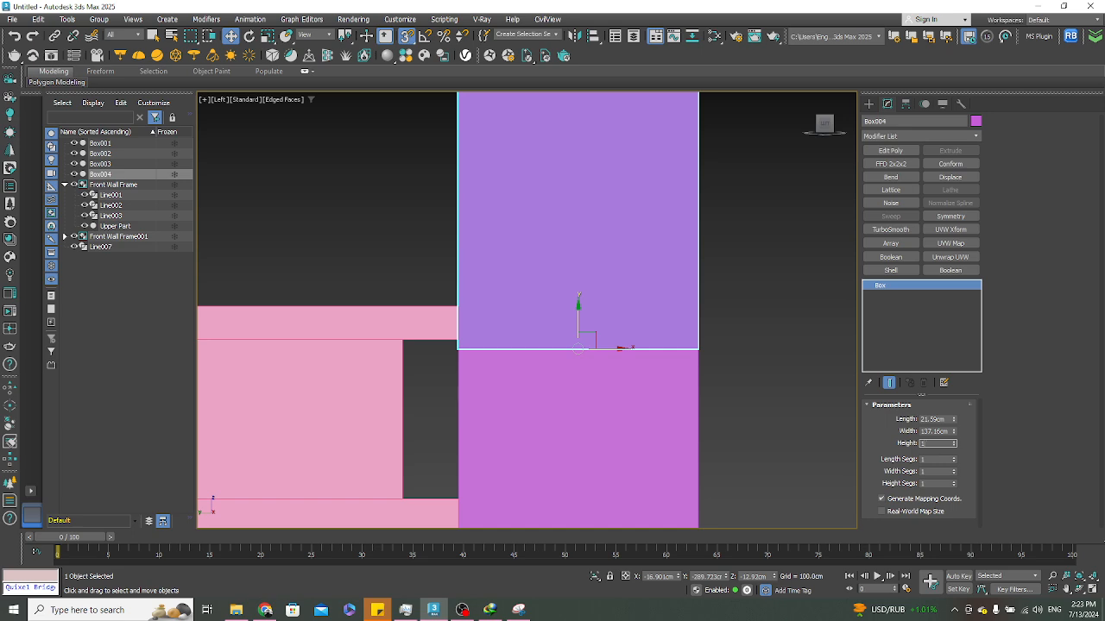
{"action": "type", "text": "1.5"}
{"action": "key", "text": "Return"}
Set the tread's length to 10 inches (25.4 cm)
{"action": "key", "text": "shift+Tab"}
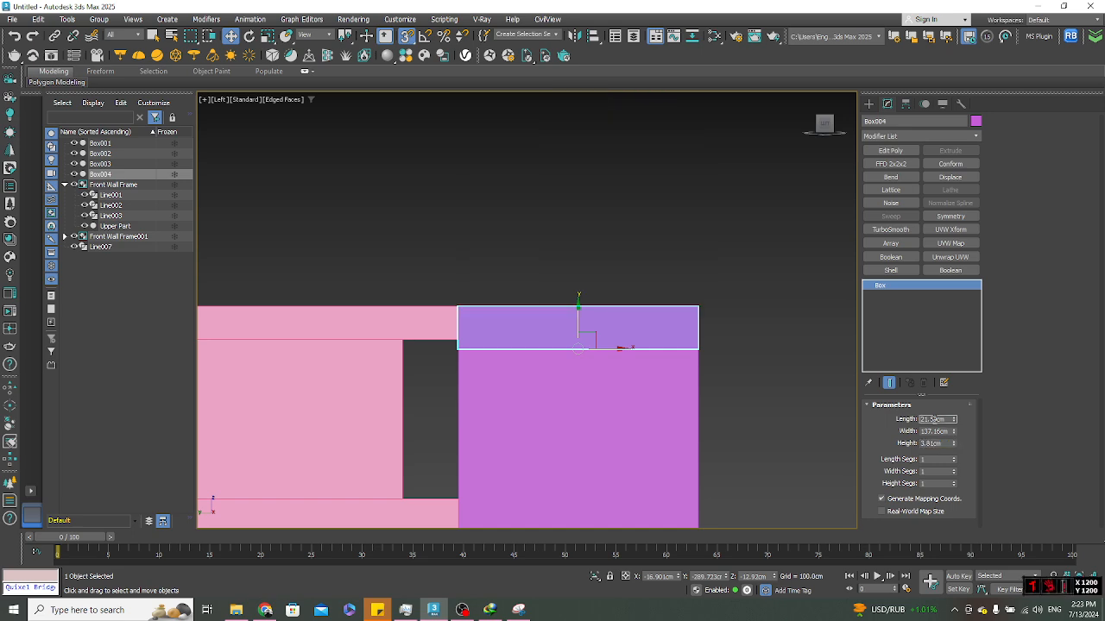
{"action": "type", "text": "10"}
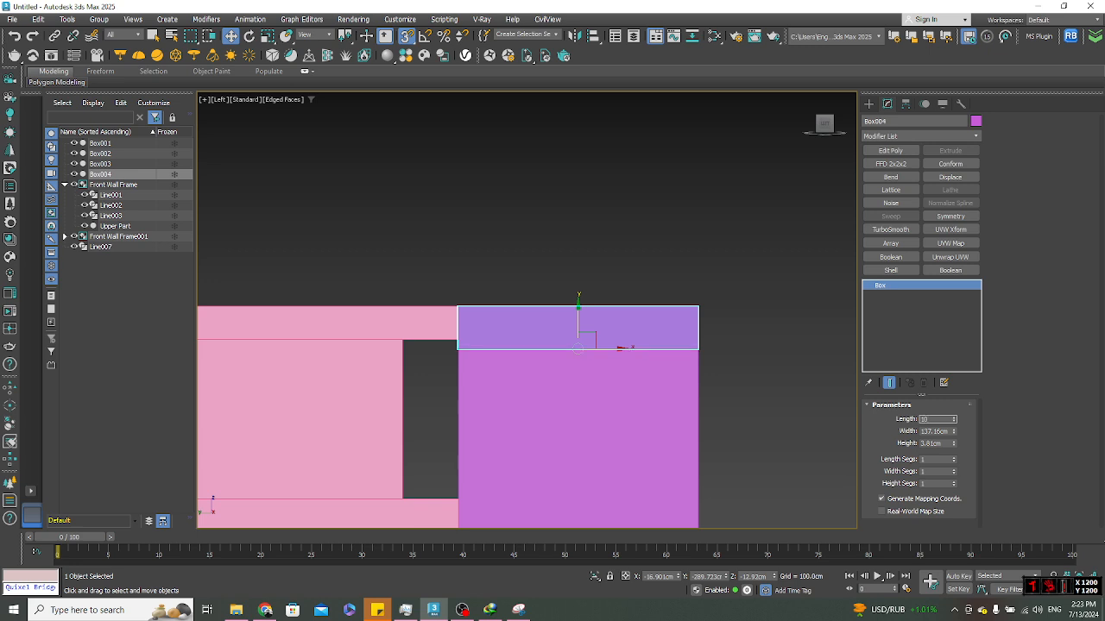
{"action": "type", "text": "\""}
{"action": "key", "text": "Return"}
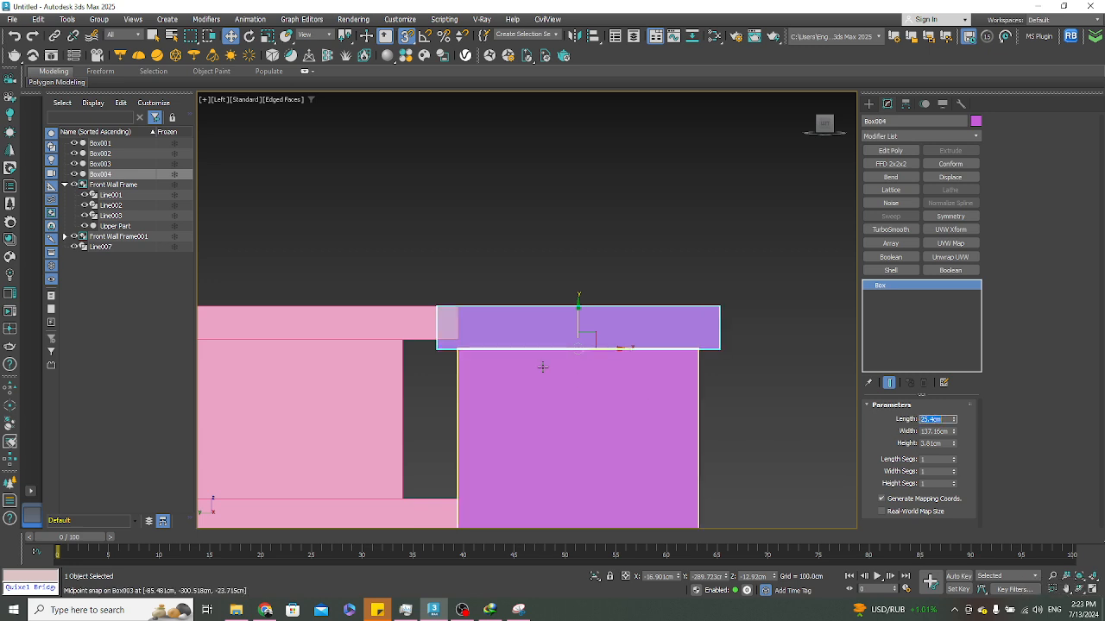
Snap the tread outward so its back edge lines up with the platform's front edge and overhangs the riser in front
{"action": "scroll", "coordinate": [467, 361], "scroll_direction": "up", "scroll_amount": 2}
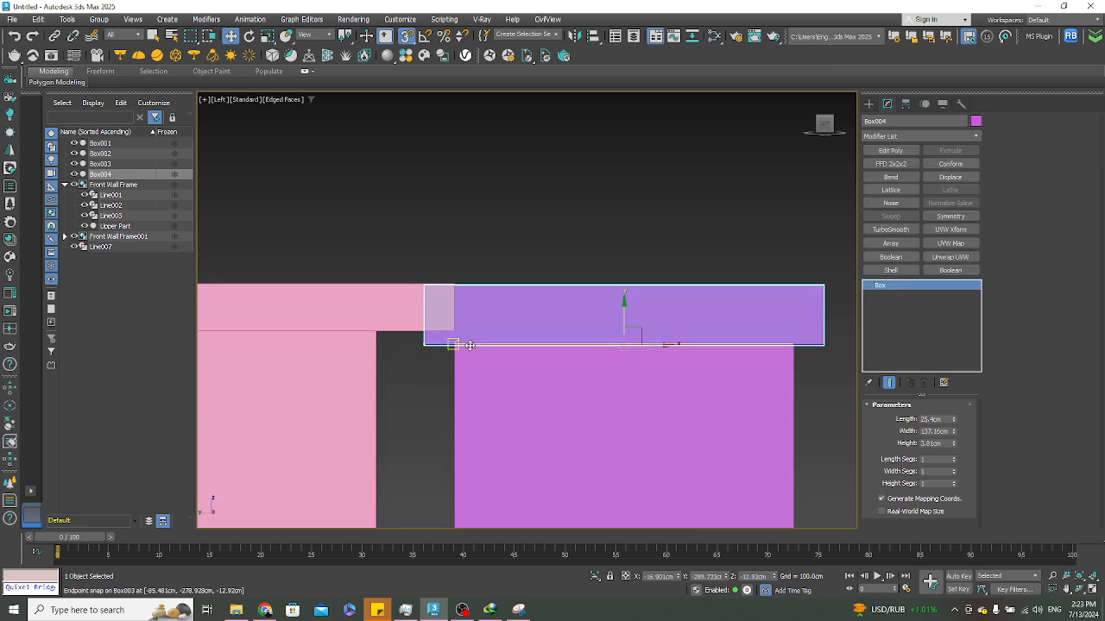
{"action": "left_click_drag", "start_coordinate": [653, 343], "coordinate": [454, 343]}
{"action": "scroll", "coordinate": [449, 342], "scroll_direction": "down", "scroll_amount": 6}
{"action": "key", "text": "s"}
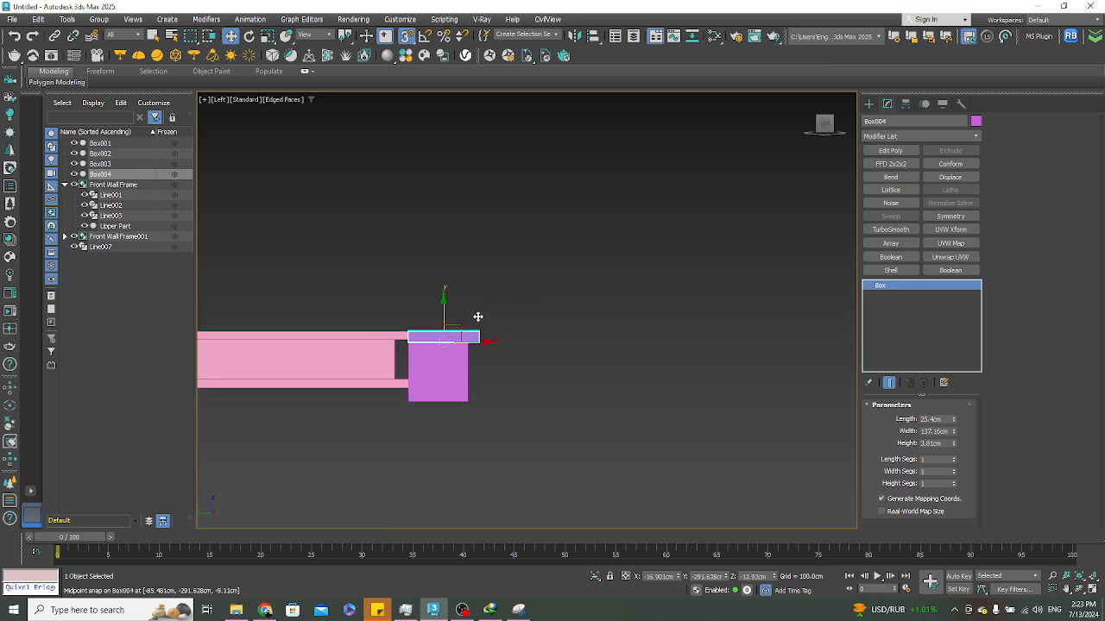
Examine the tread and riser against the platform and house, both at an angle and from the side
{"action": "middle_click_drag", "start_coordinate": [535, 320], "coordinate": [516, 373], "text": "alt"}
{"action": "left_click", "coordinate": [620, 393]}
{"action": "scroll", "coordinate": [597, 403], "scroll_direction": "down", "scroll_amount": 4}
{"action": "middle_click_drag", "start_coordinate": [576, 412], "coordinate": [717, 345], "text": "alt"}
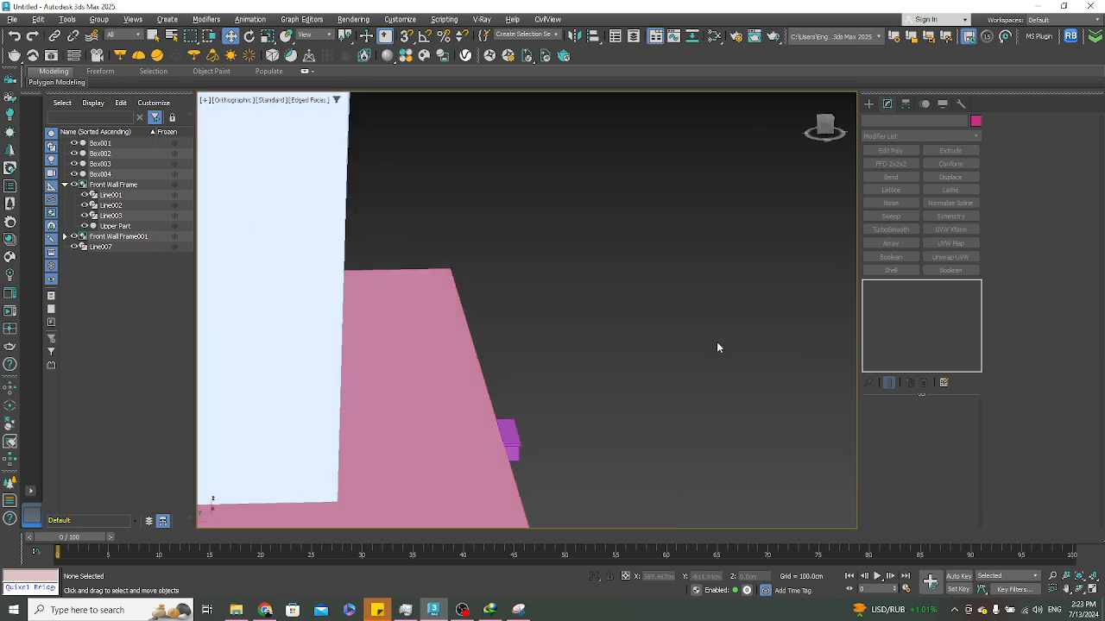
{"action": "left_click", "coordinate": [823, 138]}
{"action": "scroll", "coordinate": [531, 409], "scroll_direction": "up", "scroll_amount": 3}
{"action": "scroll", "coordinate": [647, 393], "scroll_direction": "down", "scroll_amount": 4}
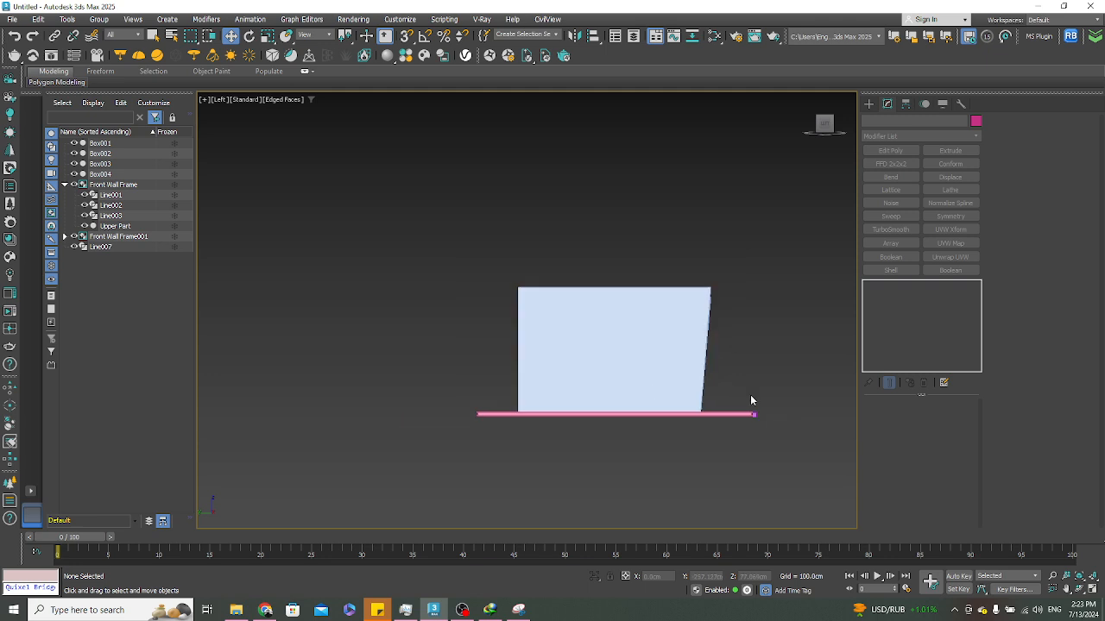
{"action": "scroll", "coordinate": [751, 483], "scroll_direction": "up", "scroll_amount": 5}
{"action": "middle_click_drag", "start_coordinate": [752, 492], "coordinate": [563, 390]}
{"action": "scroll", "coordinate": [518, 380], "scroll_direction": "up", "scroll_amount": 3}
Add an Edit Poly modifier to the tread, enter edge editing and isolate the tread
{"action": "key", "text": "s"}
{"action": "left_click", "coordinate": [506, 370]}
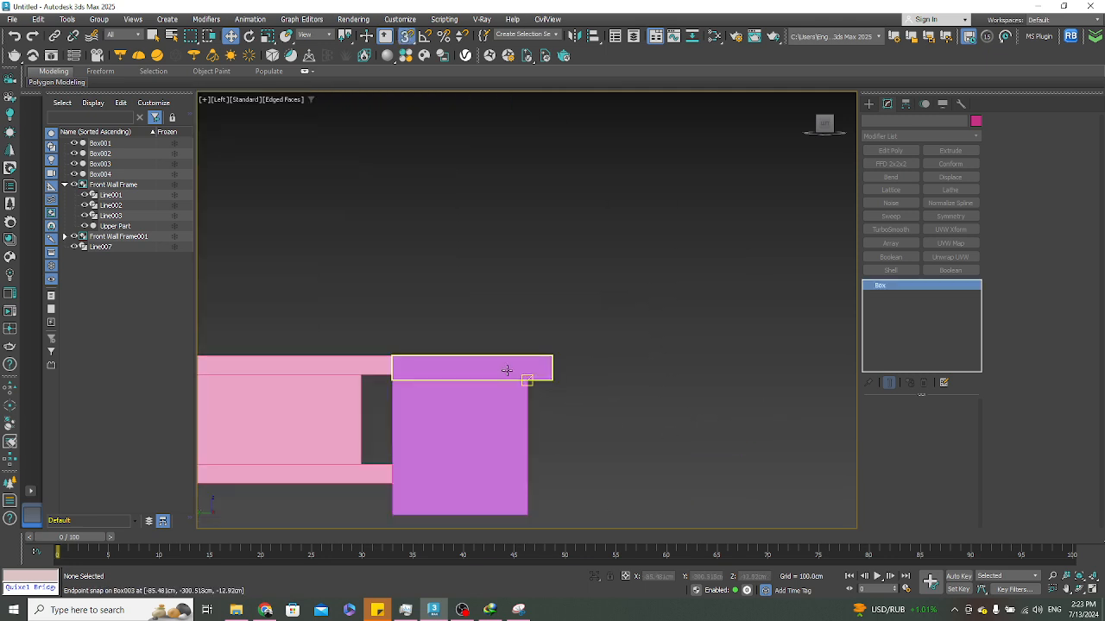
{"action": "middle_click_drag", "start_coordinate": [608, 321], "coordinate": [569, 372], "text": "alt"}
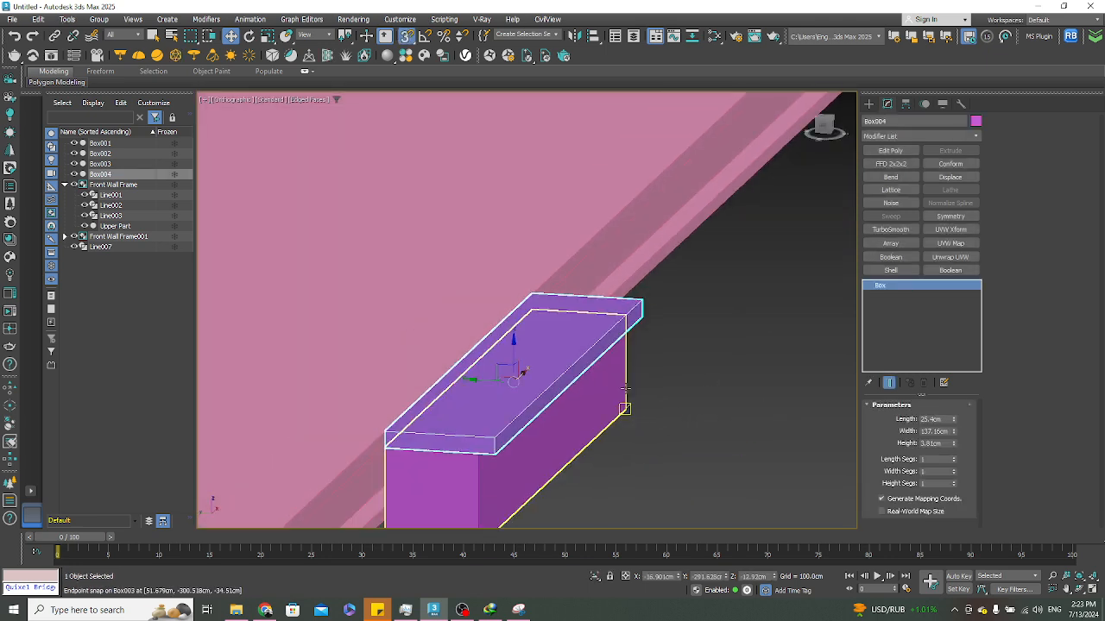
{"action": "left_click", "coordinate": [890, 151]}
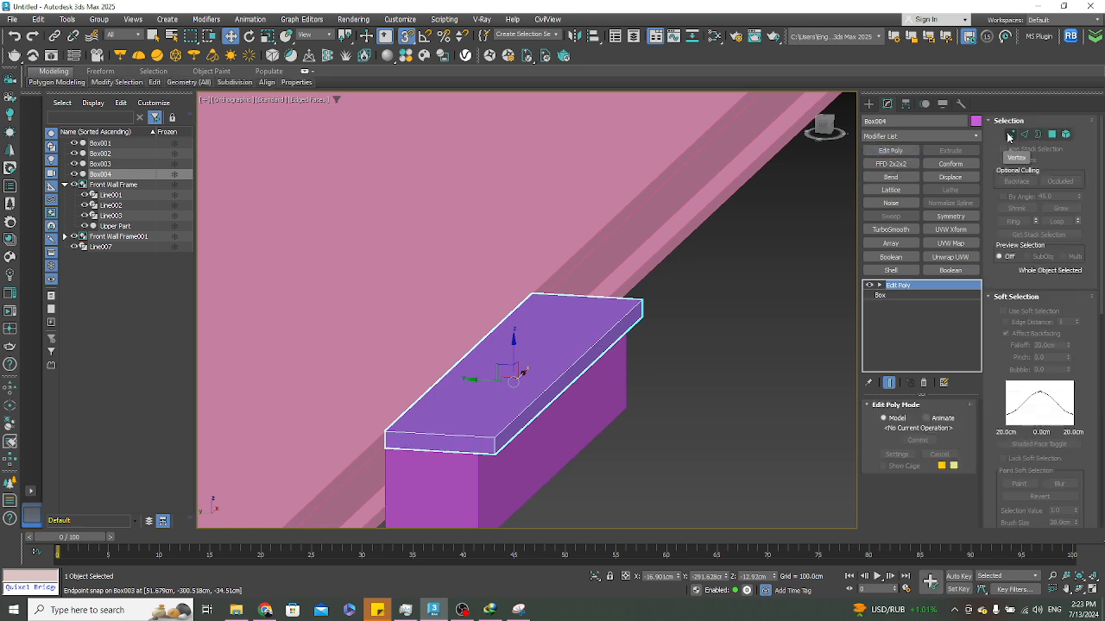
{"action": "key", "text": "2"}
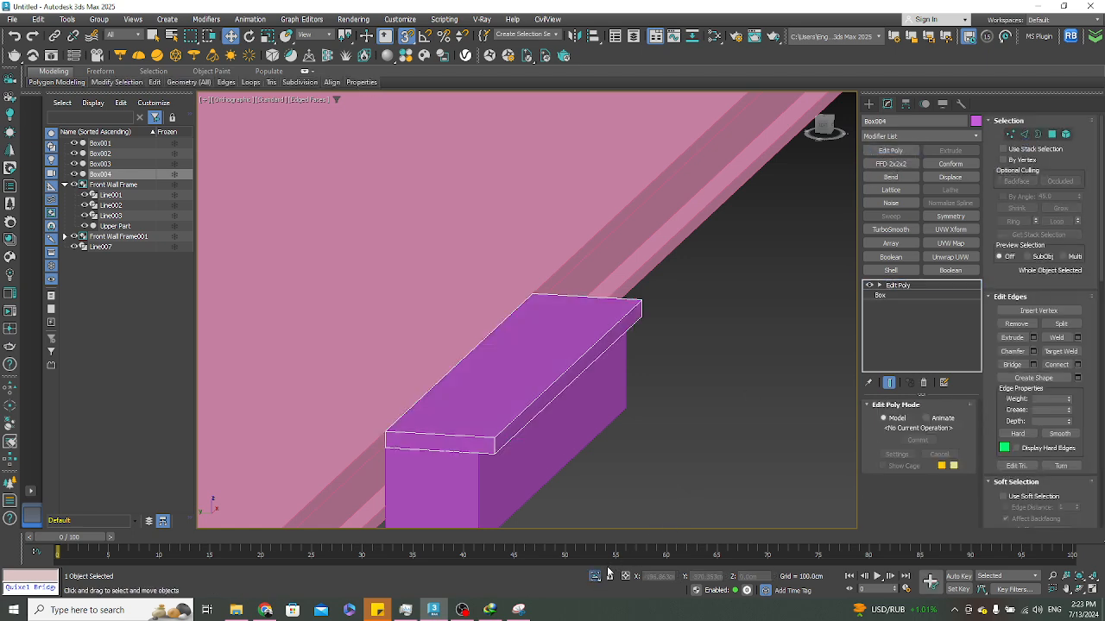
{"action": "left_click", "coordinate": [594, 577]}
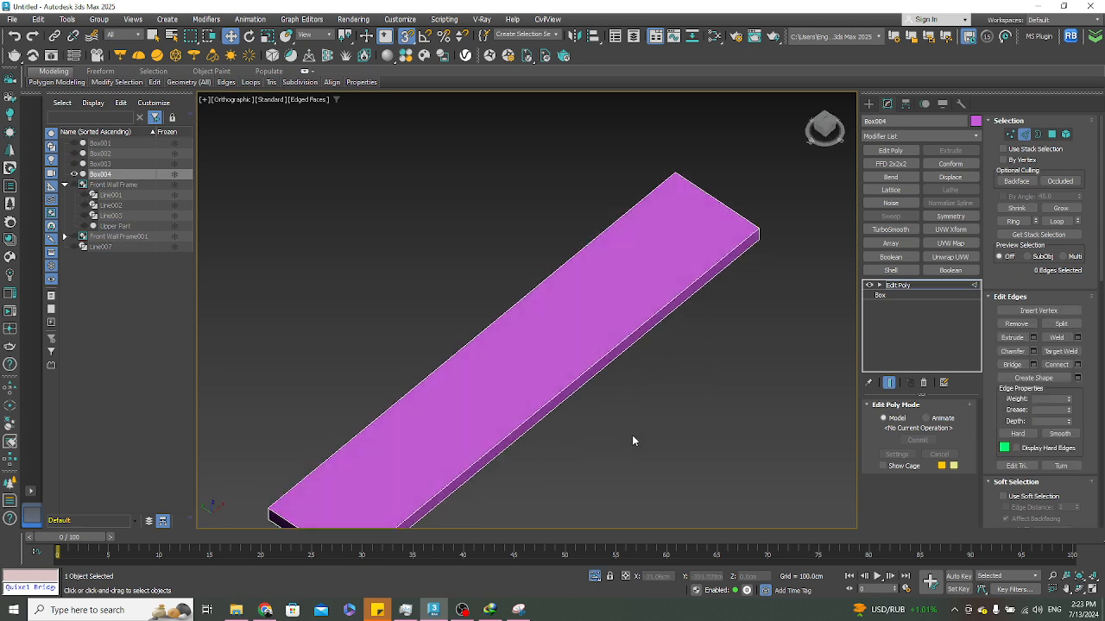
Change the tread's object color to grey
{"action": "left_click", "coordinate": [976, 121]}
{"action": "left_click", "coordinate": [447, 255]}
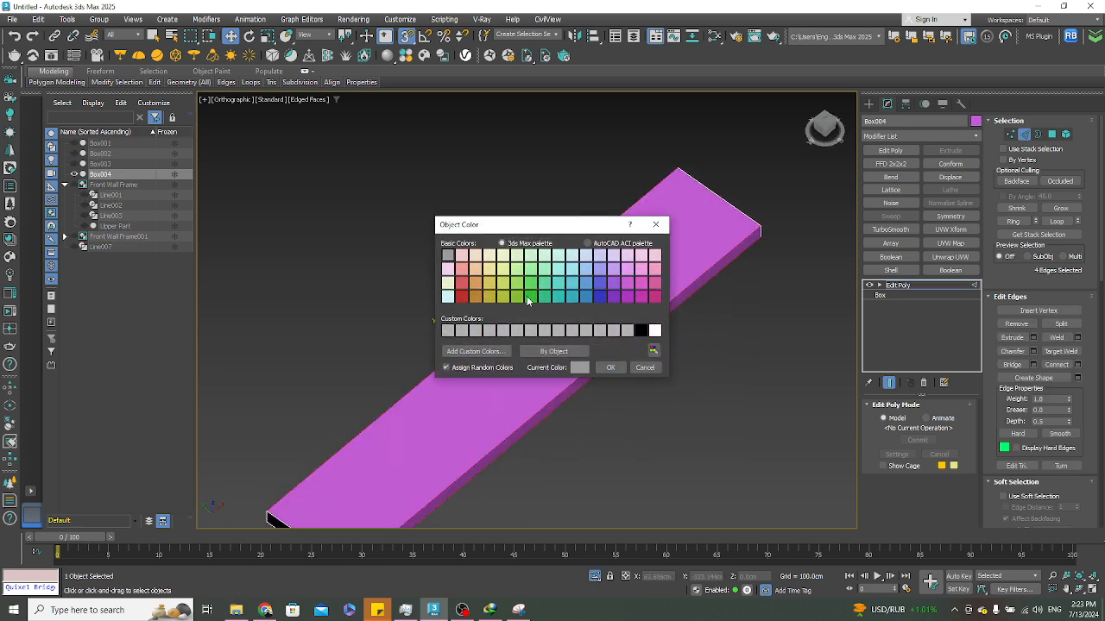
{"action": "left_click", "coordinate": [609, 369]}
Chamfer the tread's four selected edges using the standard chamfer type with one segment and an amount of 0.65 cm
{"action": "middle_click_drag", "start_coordinate": [571, 354], "coordinate": [637, 308], "text": "alt"}
{"action": "middle_click_drag", "start_coordinate": [503, 425], "coordinate": [518, 323]}
{"action": "scroll", "coordinate": [470, 416], "scroll_direction": "up", "scroll_amount": 5}
{"action": "key", "text": "s"}
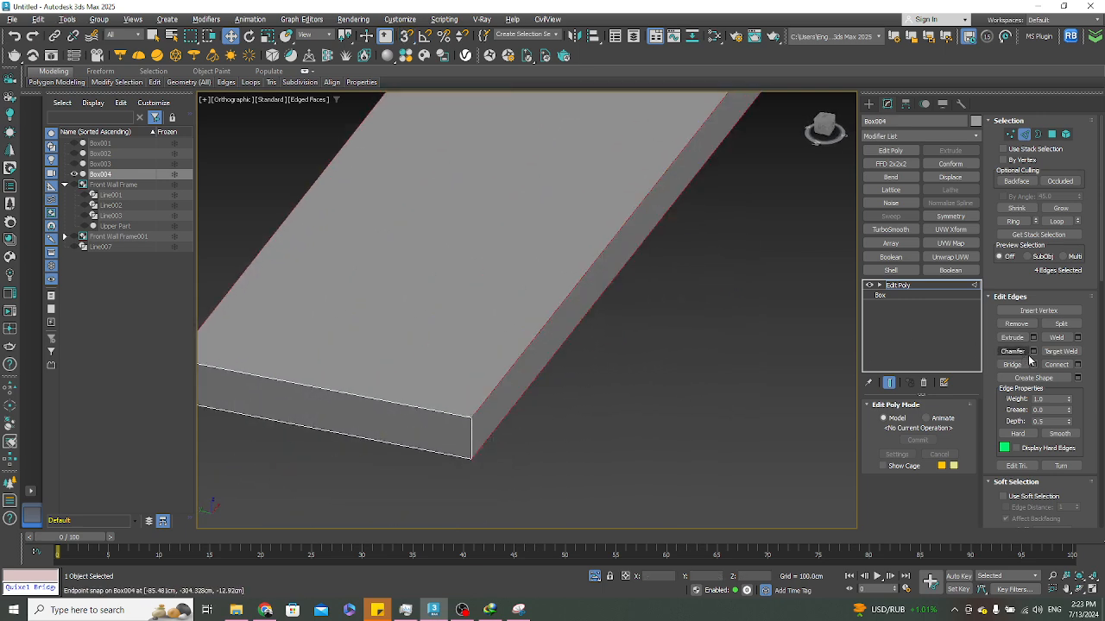
{"action": "left_click", "coordinate": [1033, 352]}
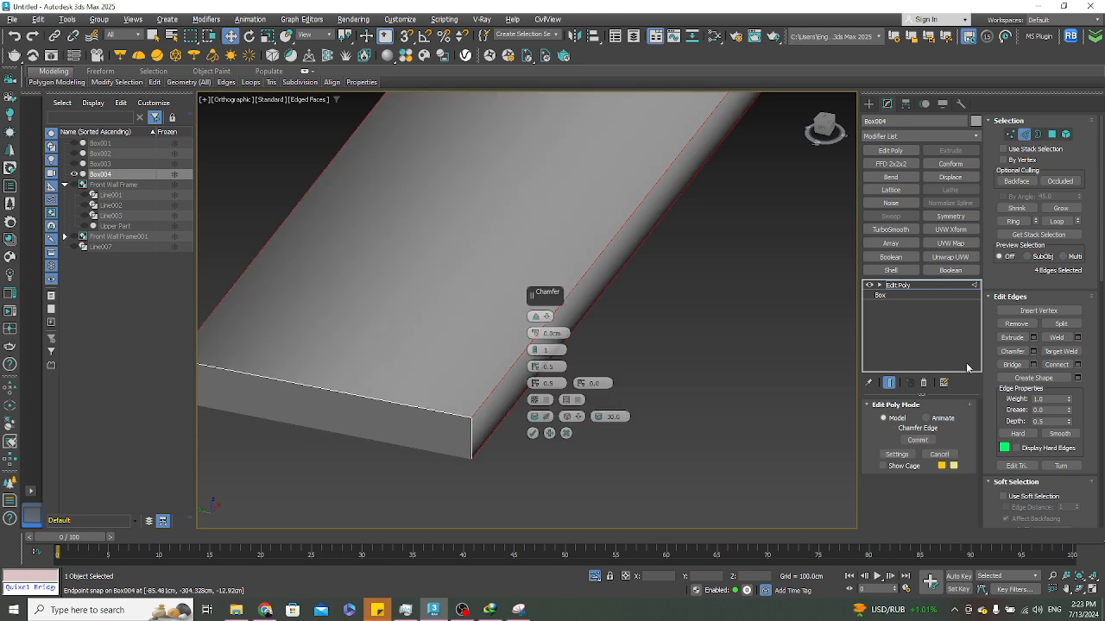
{"action": "left_click", "coordinate": [539, 316]}
{"action": "left_click", "coordinate": [563, 337]}
{"action": "mouse_move", "coordinate": [534, 333]}
{"action": "left_mouse_down"}
{"action": "mouse_move", "coordinate": [533, 317]}
{"action": "mouse_move", "coordinate": [534, 330]}
{"action": "left_mouse_up"}
{"action": "double_click", "coordinate": [561, 332]}
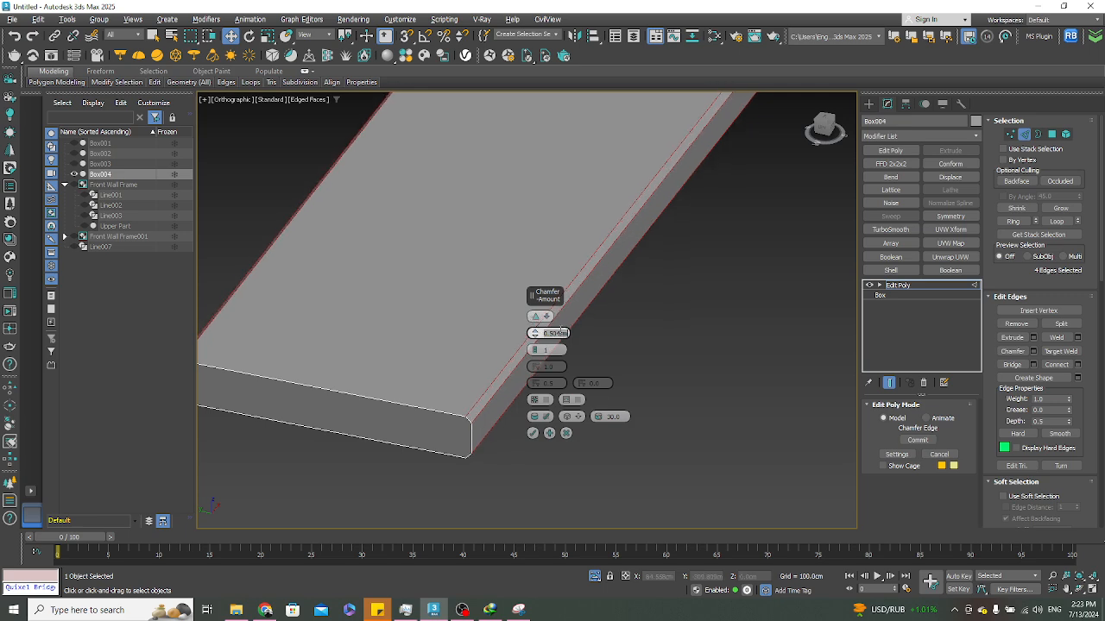
{"action": "type", "text": "25"}
{"action": "key", "text": "Return"}
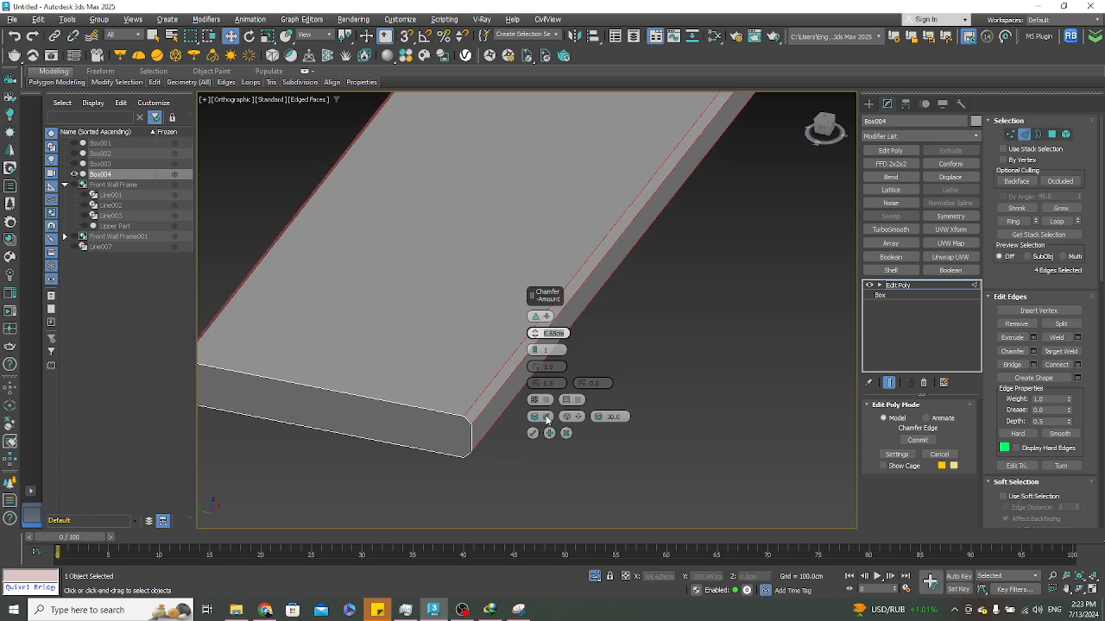
{"action": "left_click", "coordinate": [532, 433]}
{"action": "scroll", "coordinate": [703, 371], "scroll_direction": "down", "scroll_amount": 6}
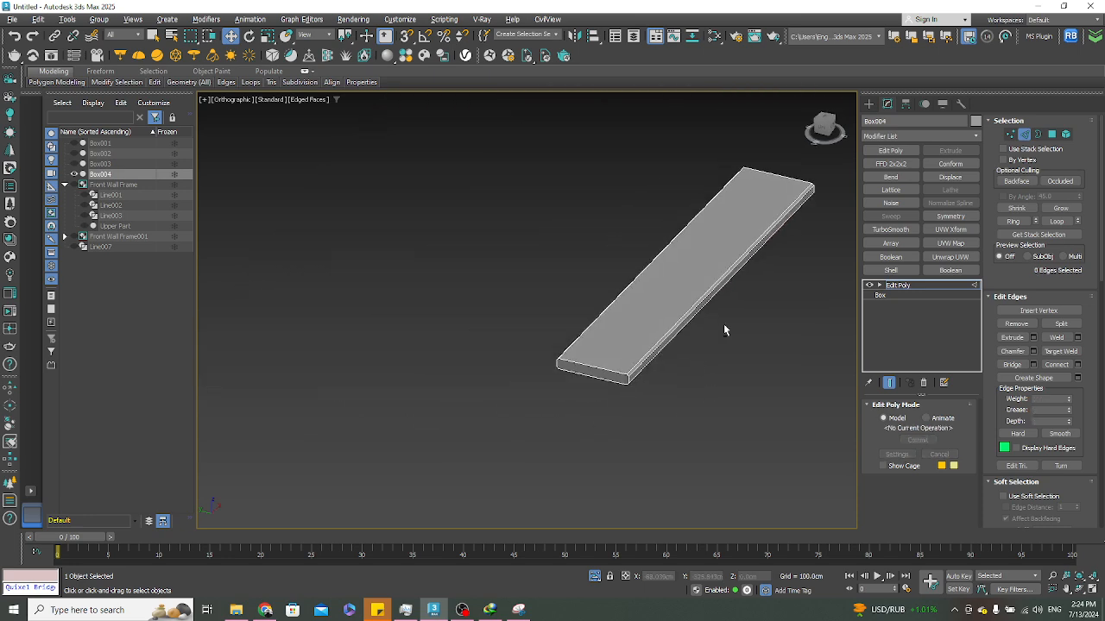
End the tread's isolation and show it with the riser and platform in the left view
{"action": "middle_click_drag", "start_coordinate": [724, 326], "coordinate": [727, 351], "text": "alt"}
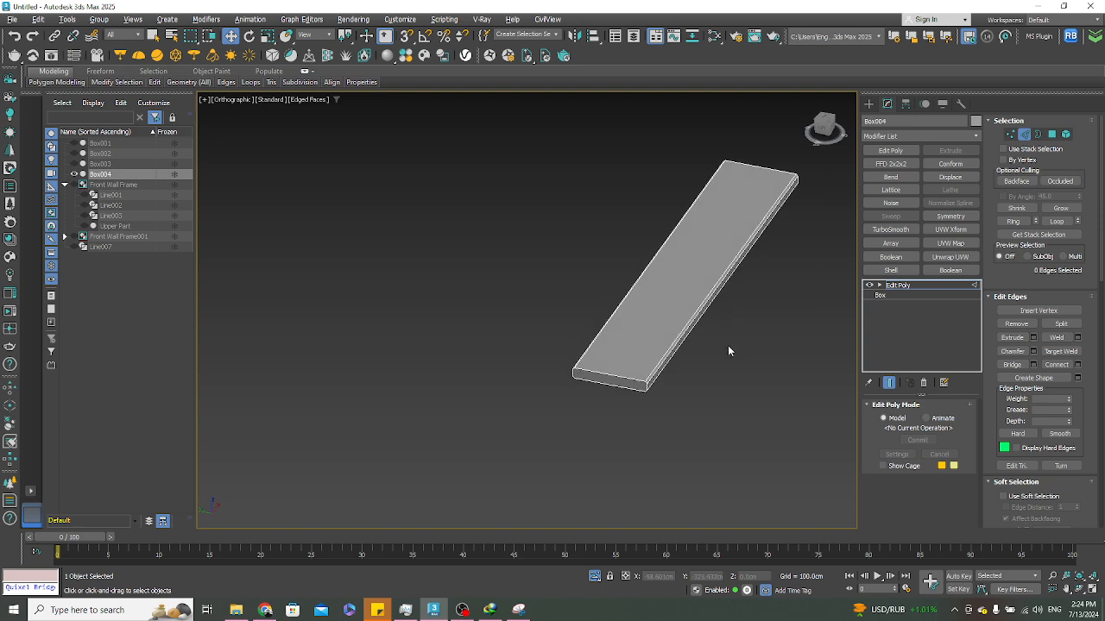
{"action": "left_click", "coordinate": [811, 137]}
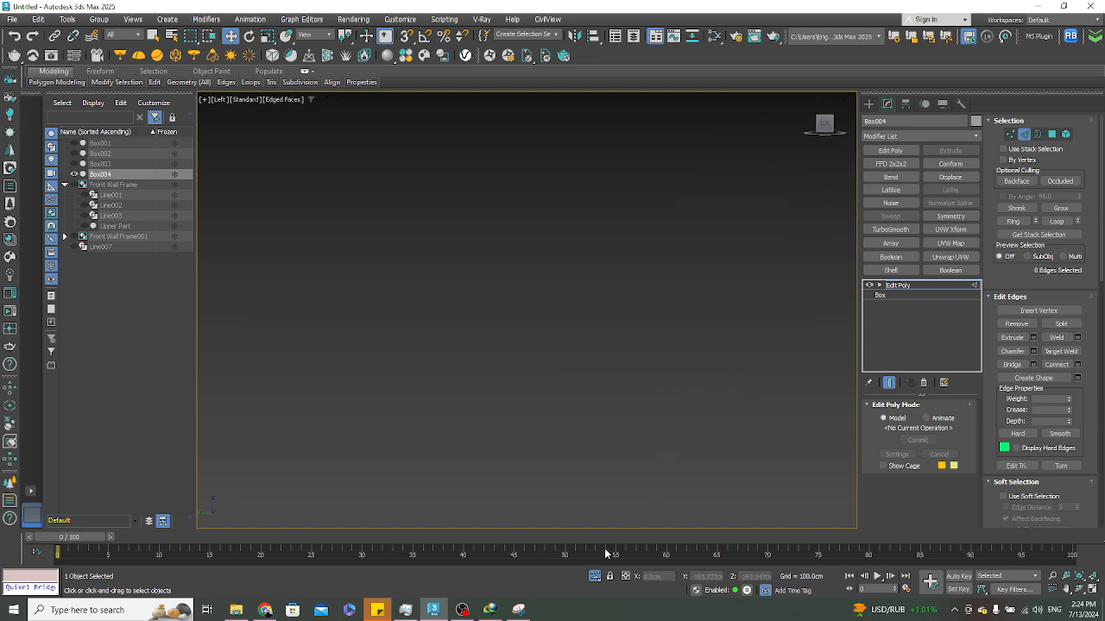
{"action": "left_click", "coordinate": [595, 578]}
{"action": "scroll", "coordinate": [569, 319], "scroll_direction": "down", "scroll_amount": 5}
{"action": "scroll", "coordinate": [587, 327], "scroll_direction": "up", "scroll_amount": 3}
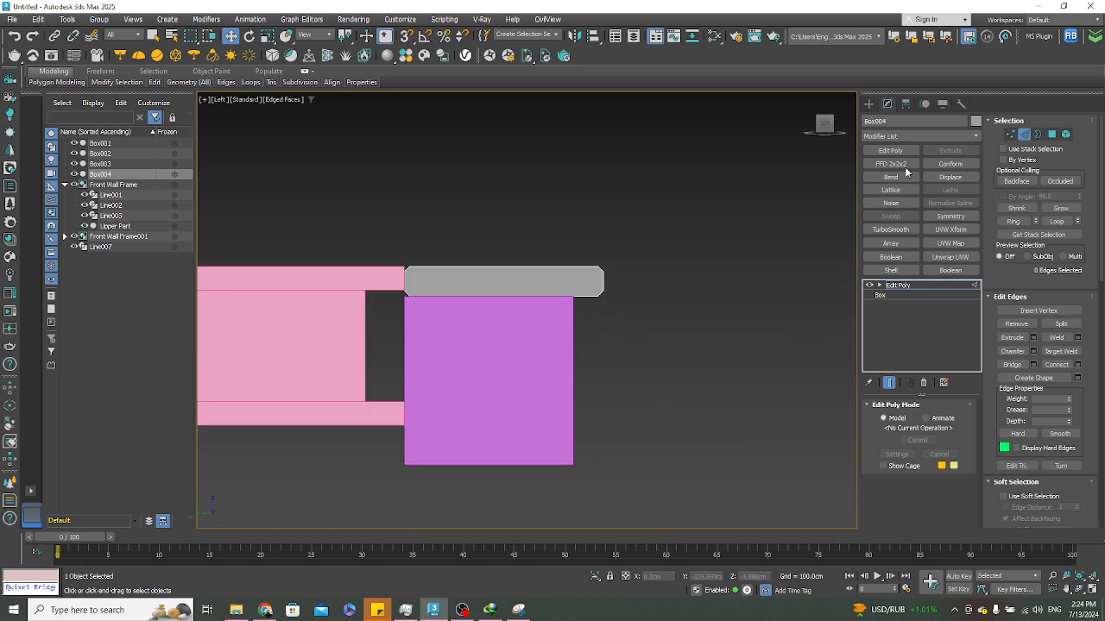
Group the tread and riser as "Step of Stair" and turn on snapping
{"action": "left_click", "coordinate": [870, 104]}
{"action": "left_click", "coordinate": [552, 414], "text": "ctrl"}
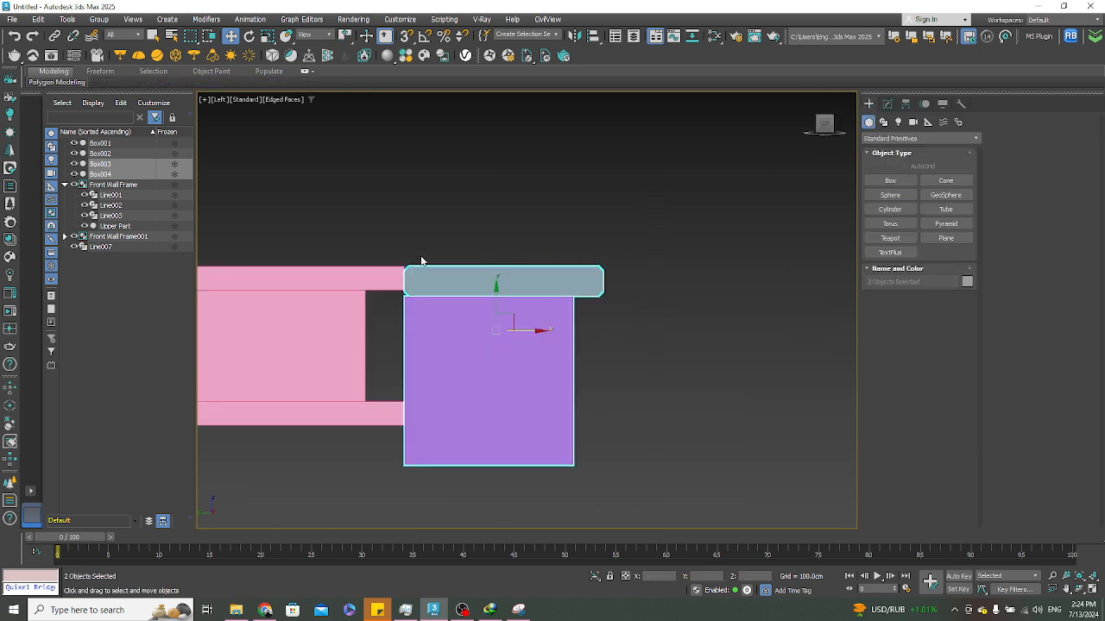
{"action": "left_click", "coordinate": [100, 19]}
{"action": "left_click", "coordinate": [114, 40]}
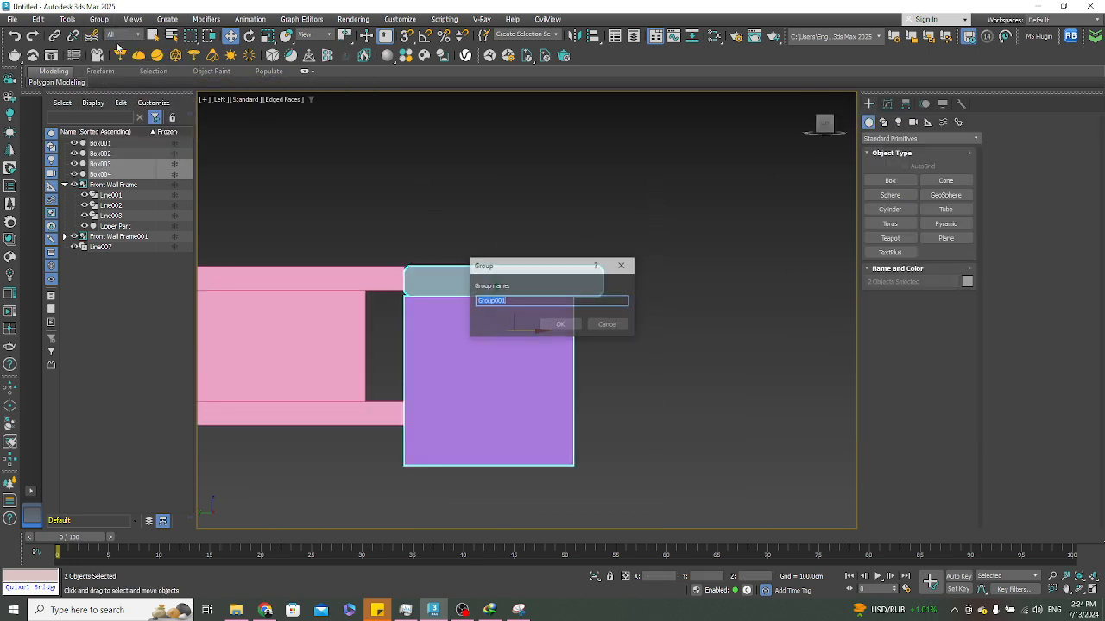
{"action": "type", "text": "Step o"}
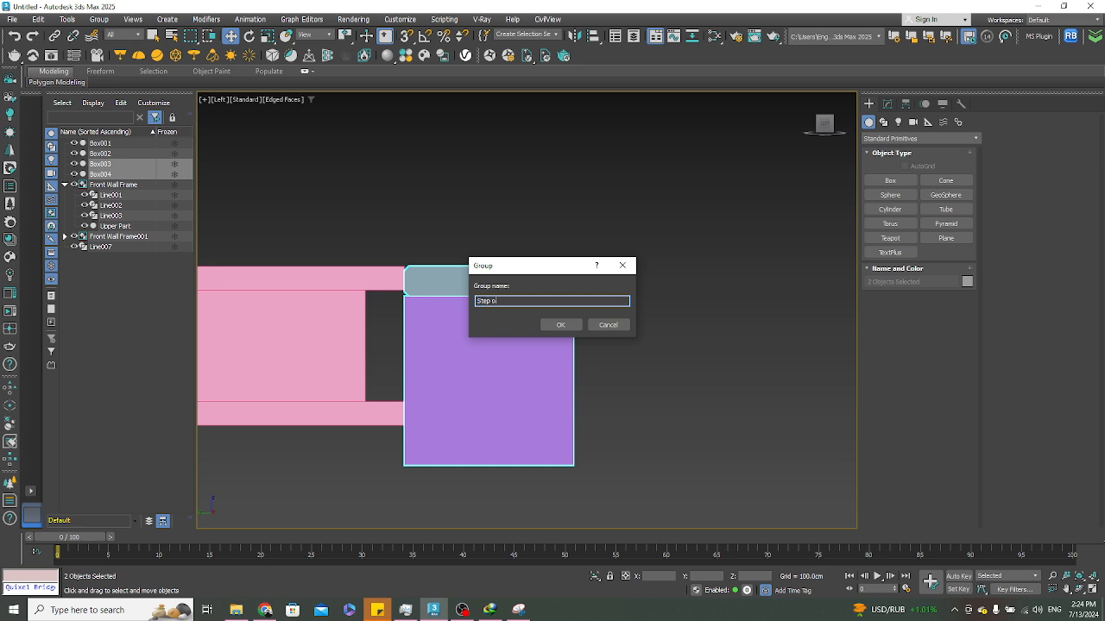
{"action": "type", "text": "f Stair"}
{"action": "key", "text": "Return"}
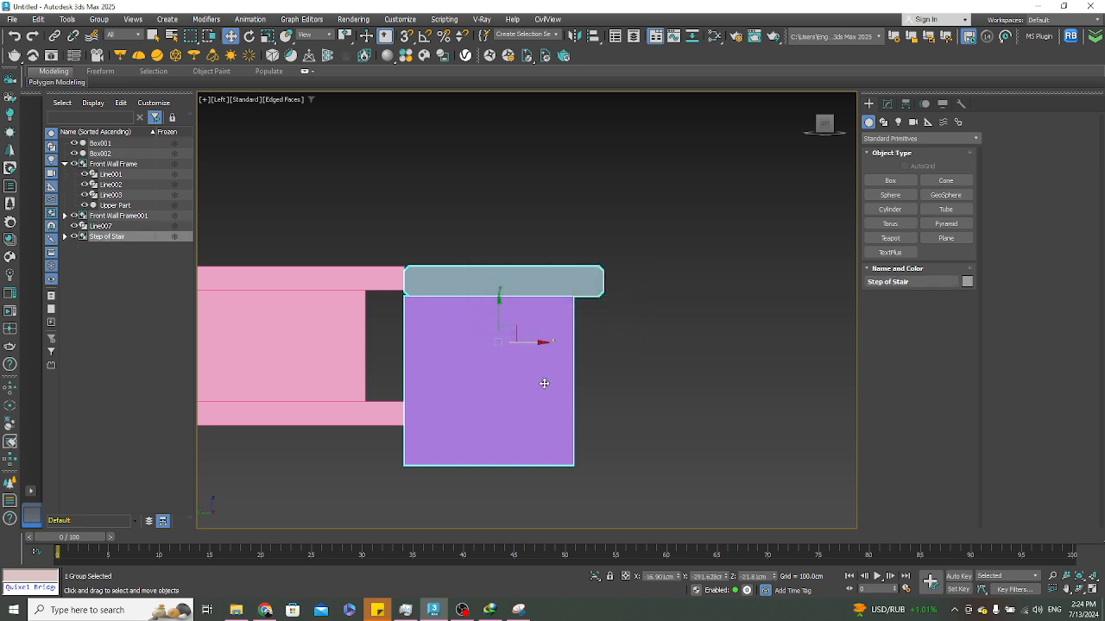
{"action": "middle_click_drag", "start_coordinate": [506, 377], "coordinate": [509, 367]}
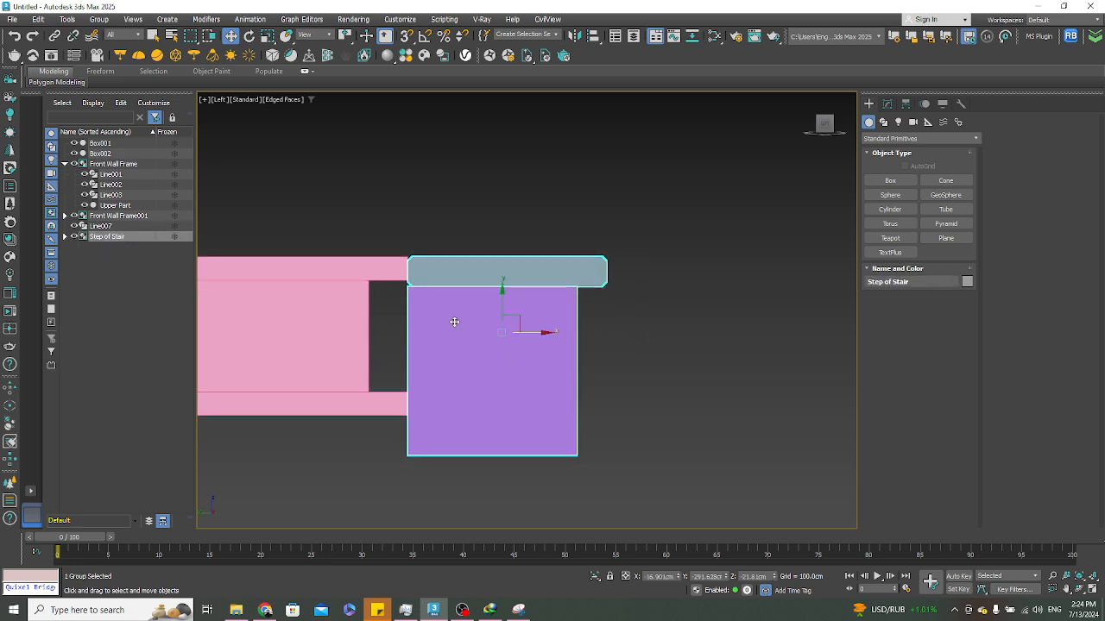
{"action": "key", "text": "s"}
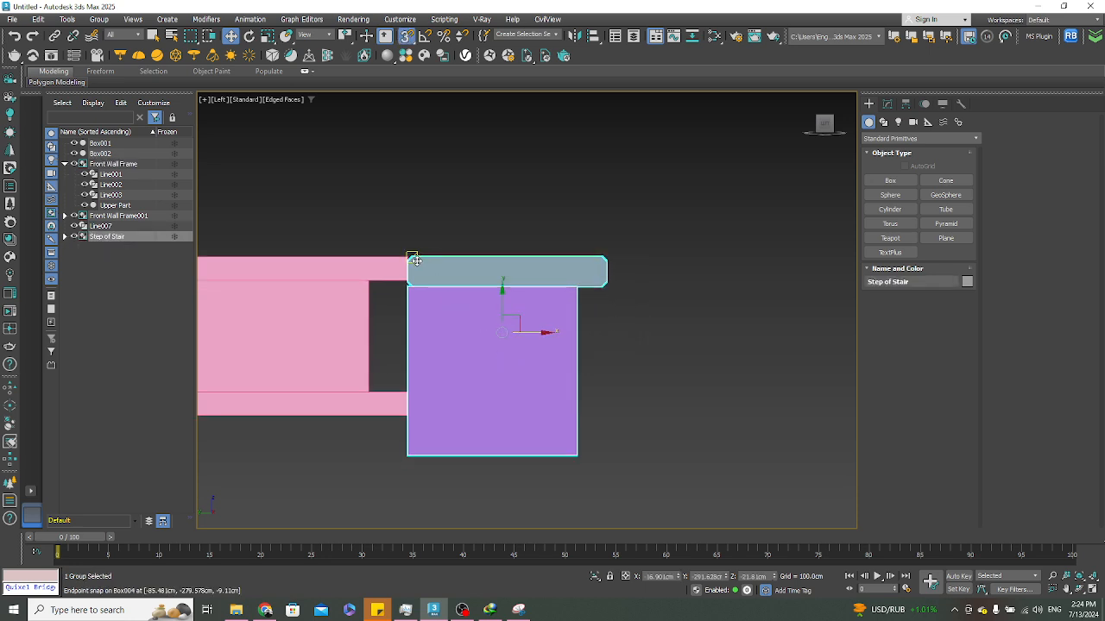
{"action": "scroll", "coordinate": [411, 260], "scroll_direction": "up", "scroll_amount": 4}
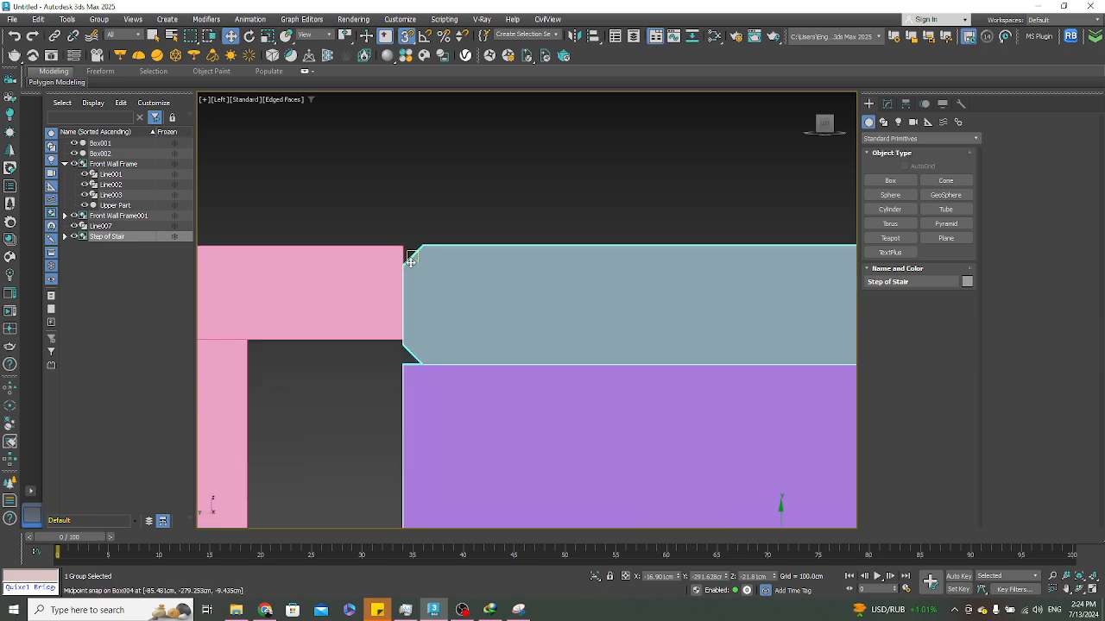
{"action": "mouse_move", "coordinate": [411, 261]}
{"action": "left_mouse_down", "text": "shift"}
{"action": "mouse_move", "coordinate": [562, 259]}
{"action": "mouse_move", "coordinate": [545, 299]}
{"action": "mouse_move", "coordinate": [634, 326]}
{"action": "left_mouse_up", "text": "shift"}
{"action": "scroll", "coordinate": [562, 258], "scroll_direction": "down", "scroll_amount": 4, "text": "shift"}
{"action": "left_click", "coordinate": [604, 359]}
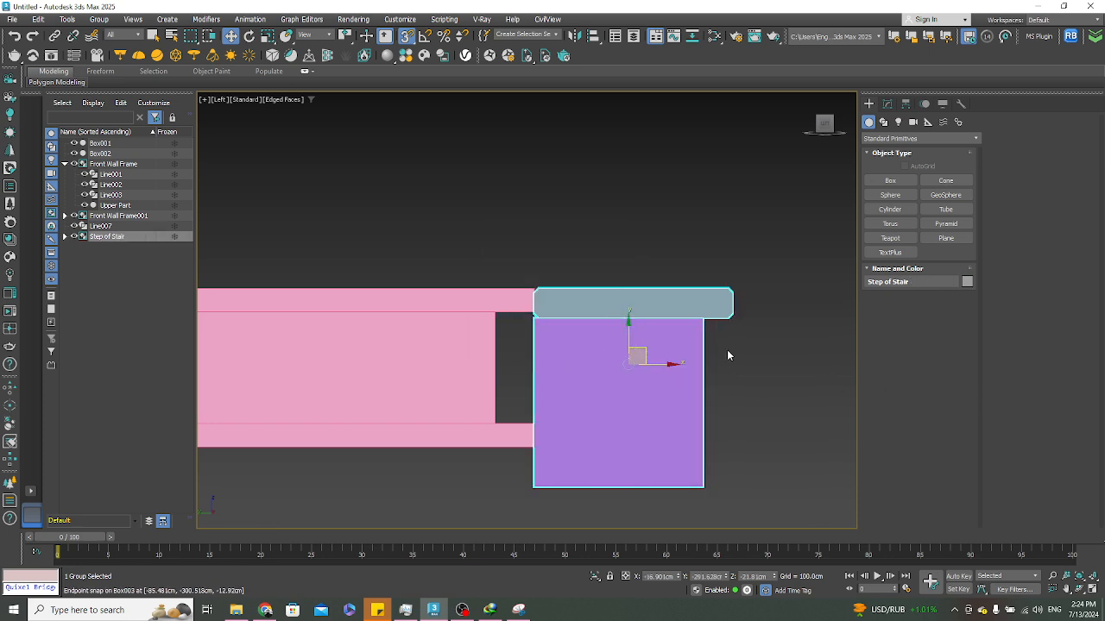
Clone the Step of Stair group as seven instances, snapping the tread's back edge to the riser's lower front corner
{"action": "scroll", "coordinate": [537, 294], "scroll_direction": "up", "scroll_amount": 2}
{"action": "middle_click_drag", "start_coordinate": [537, 295], "coordinate": [450, 199]}
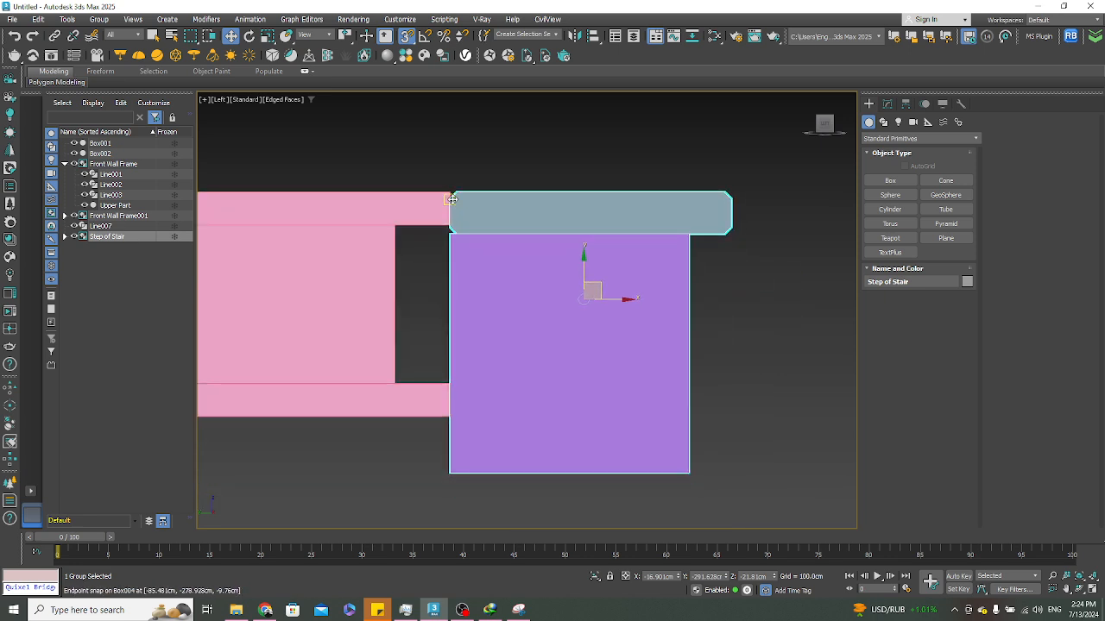
{"action": "mouse_move", "coordinate": [450, 200]}
{"action": "left_mouse_down", "text": "shift"}
{"action": "mouse_move", "coordinate": [668, 341]}
{"action": "mouse_move", "coordinate": [687, 468]}
{"action": "mouse_move", "coordinate": [665, 474]}
{"action": "mouse_move", "coordinate": [683, 480]}
{"action": "left_mouse_up", "text": "shift"}
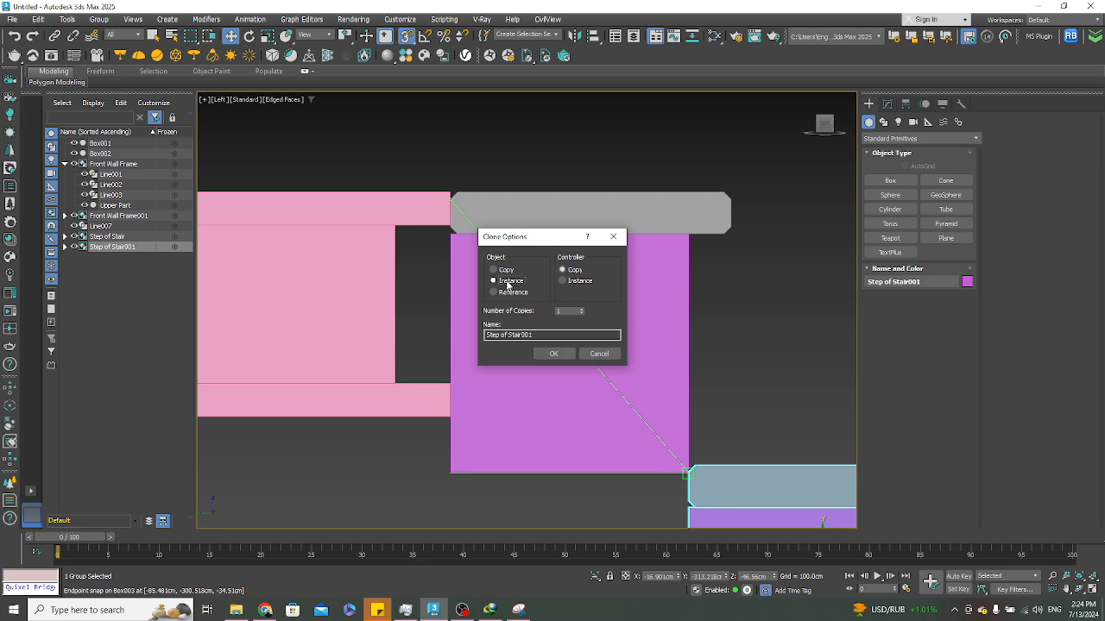
{"action": "left_click", "coordinate": [585, 309]}
{"action": "left_click", "coordinate": [585, 309]}
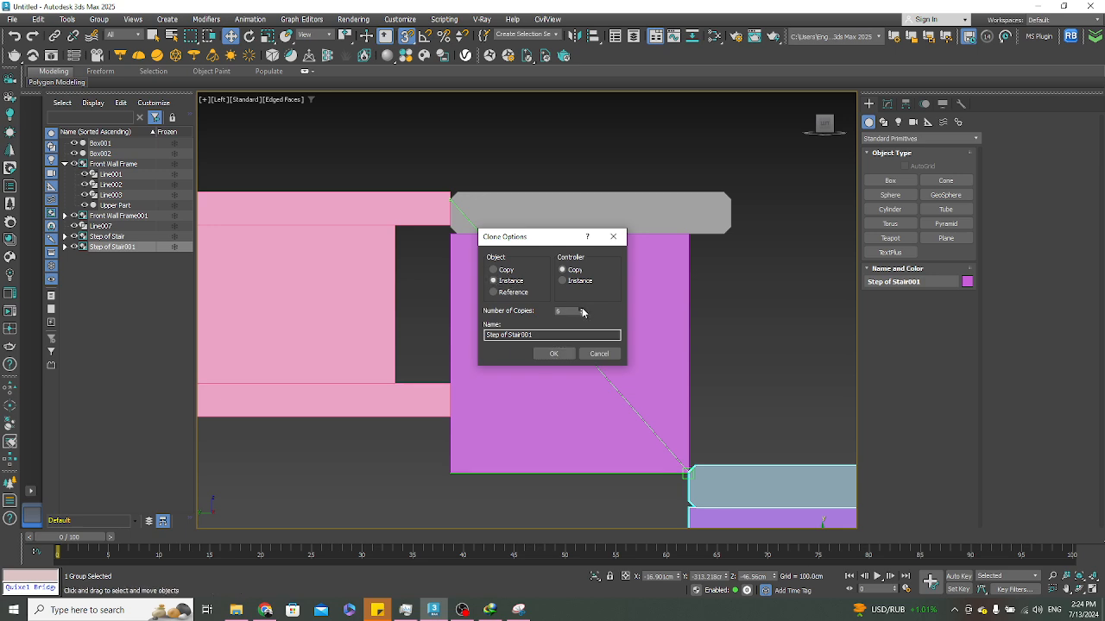
{"action": "left_click", "coordinate": [585, 309]}
{"action": "left_click", "coordinate": [585, 309]}
{"action": "left_click", "coordinate": [585, 309]}
{"action": "left_click", "coordinate": [554, 353]}
Examine the flight of stairs against the platform and house from the side and from several angles
{"action": "scroll", "coordinate": [643, 301], "scroll_direction": "down", "scroll_amount": 5}
{"action": "mouse_move", "coordinate": [643, 301]}
{"action": "middle_mouse_down", "text": "alt"}
{"action": "mouse_move", "coordinate": [591, 356]}
{"action": "mouse_move", "coordinate": [754, 328]}
{"action": "middle_mouse_up", "text": "alt"}
{"action": "scroll", "coordinate": [723, 323], "scroll_direction": "up", "scroll_amount": 2}
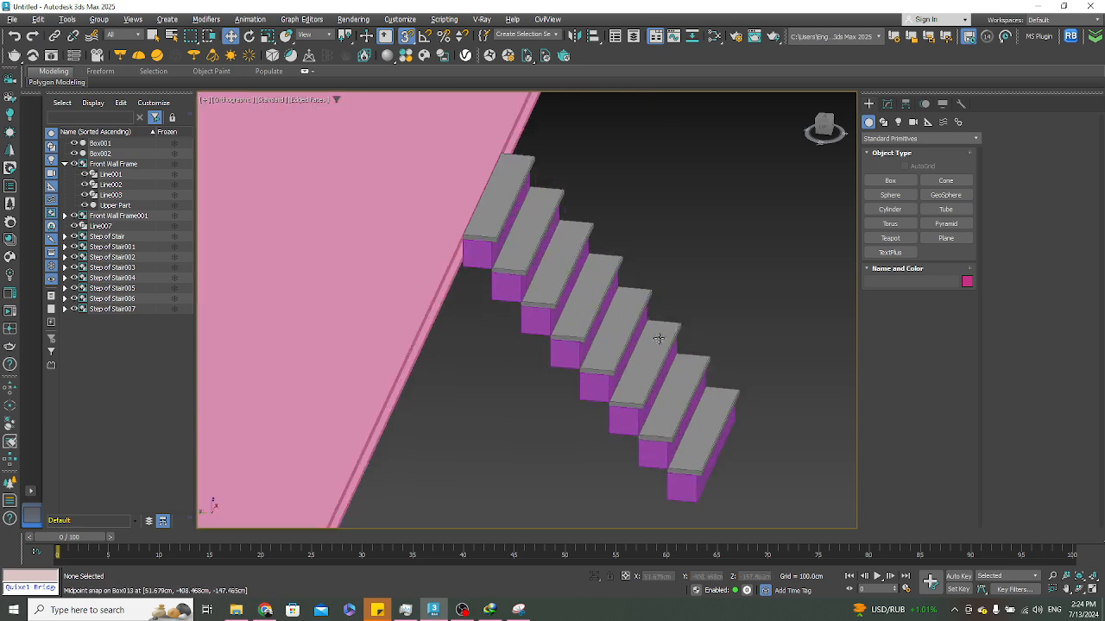
{"action": "scroll", "coordinate": [622, 399], "scroll_direction": "down", "scroll_amount": 2}
{"action": "middle_click_drag", "start_coordinate": [612, 401], "coordinate": [649, 423], "text": "alt"}
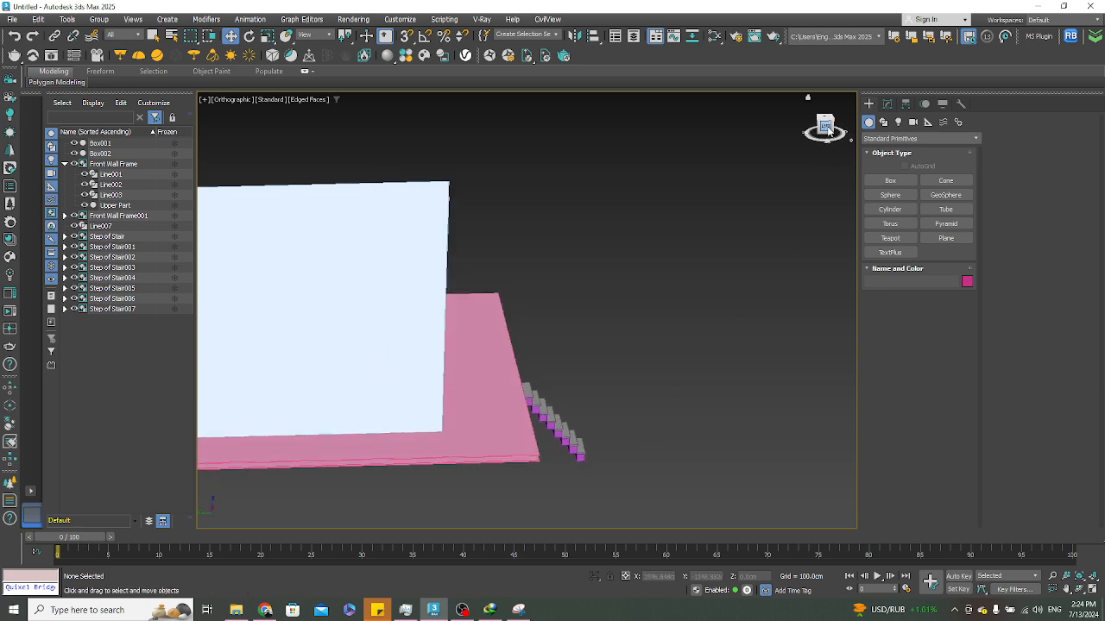
{"action": "left_click", "coordinate": [828, 130]}
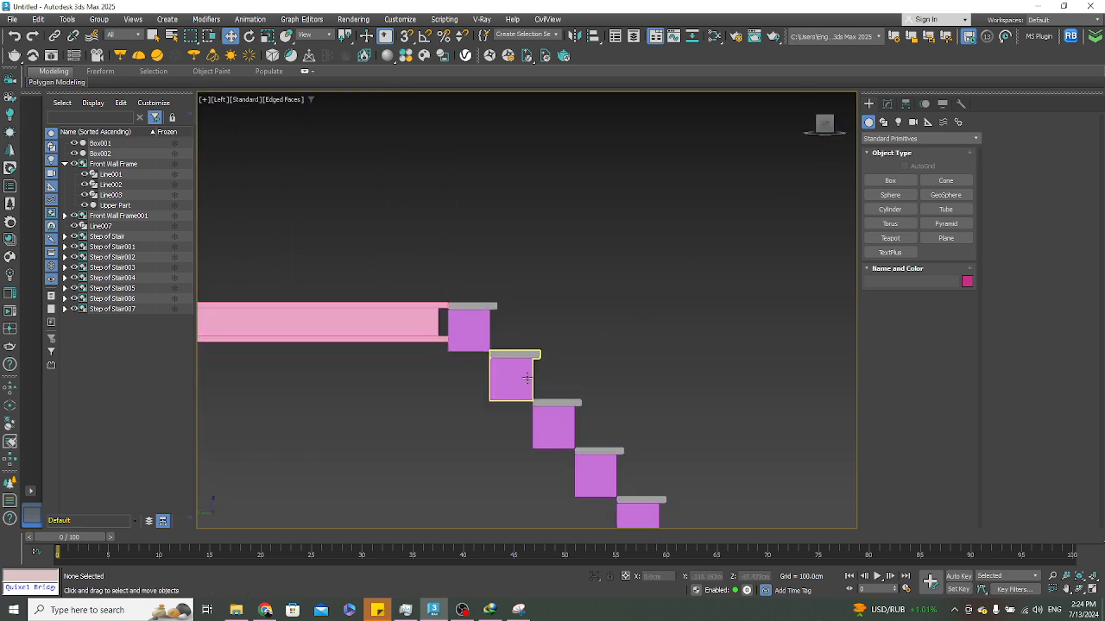
{"action": "middle_click_drag", "start_coordinate": [526, 377], "coordinate": [489, 406], "text": "alt"}
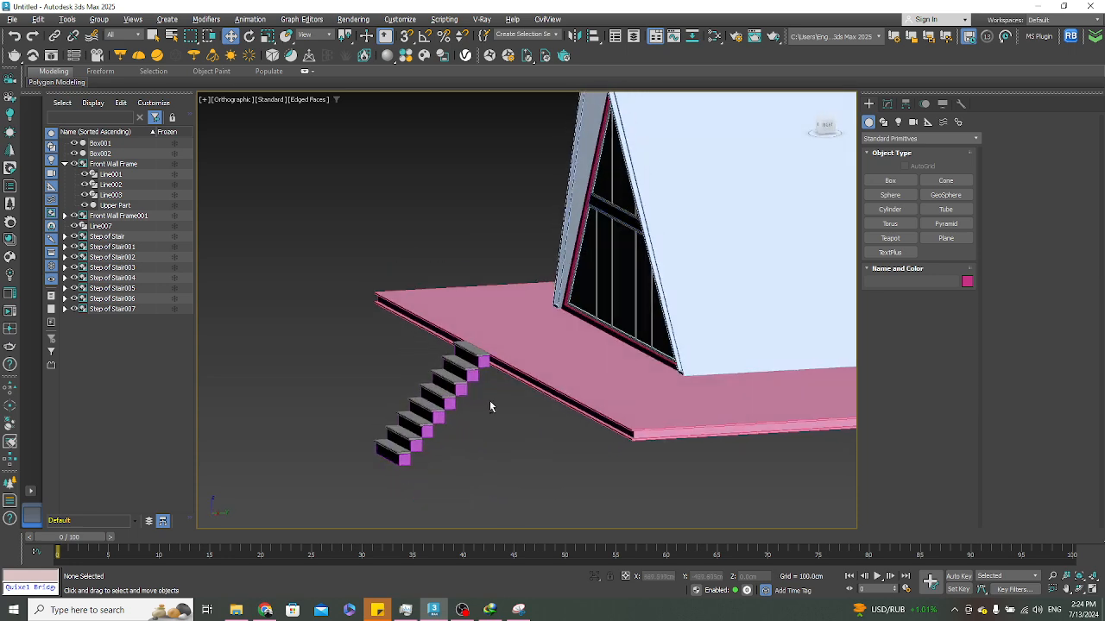
{"action": "scroll", "coordinate": [489, 401], "scroll_direction": "up", "scroll_amount": 5}
{"action": "scroll", "coordinate": [483, 342], "scroll_direction": "down", "scroll_amount": 5}
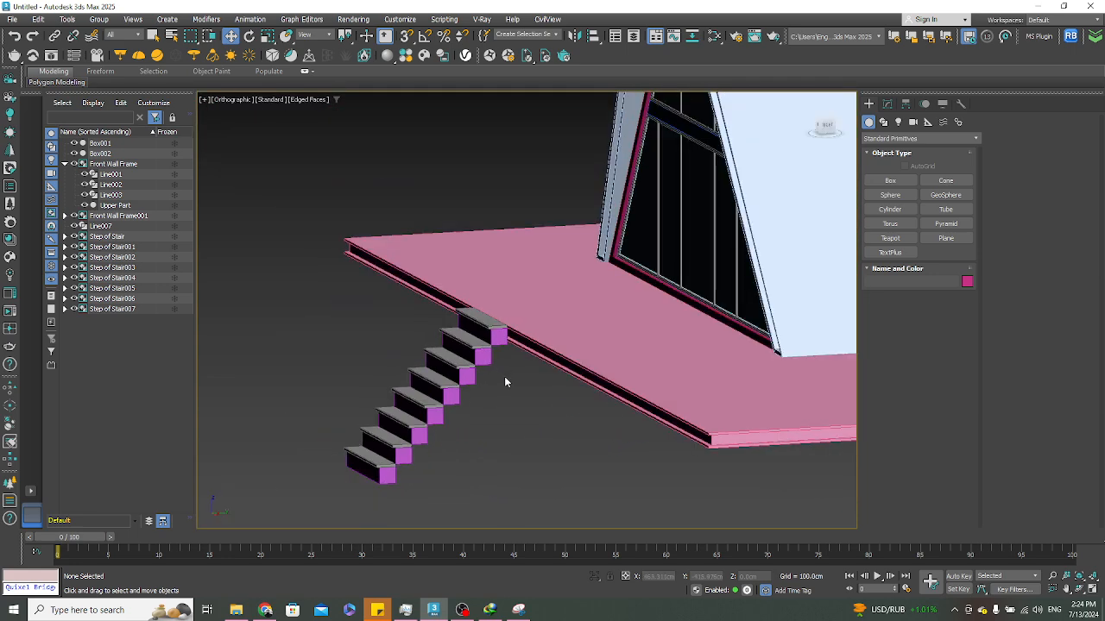
{"action": "middle_click_drag", "start_coordinate": [503, 399], "coordinate": [677, 402], "text": "alt"}
{"action": "scroll", "coordinate": [636, 364], "scroll_direction": "down", "scroll_amount": 5}
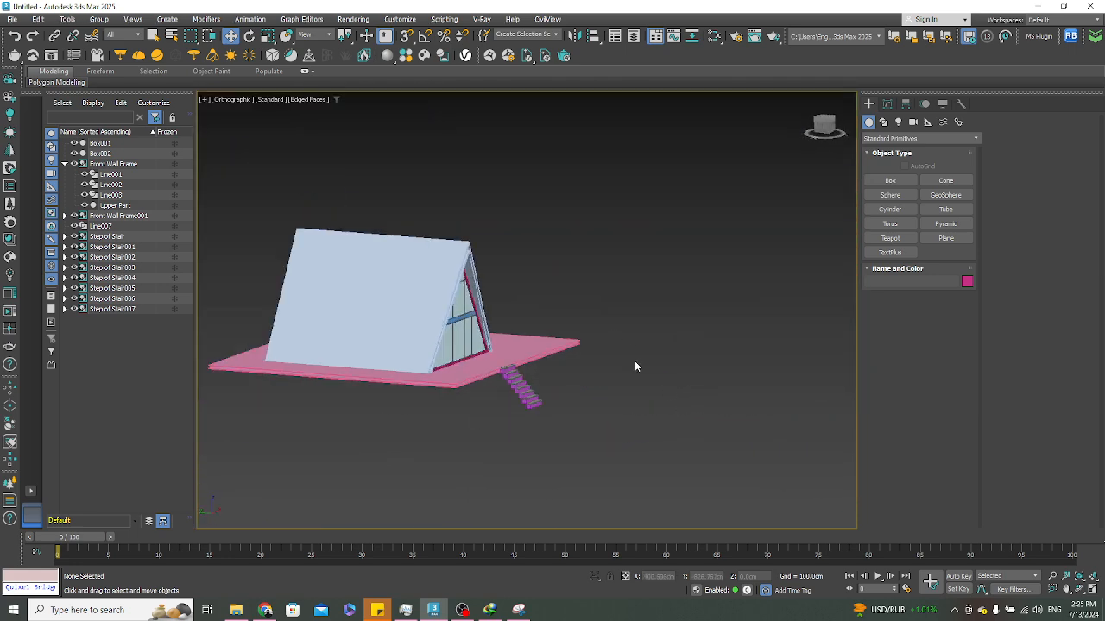
{"action": "middle_click_drag", "start_coordinate": [636, 364], "coordinate": [682, 375], "text": "alt"}
{"action": "scroll", "coordinate": [577, 349], "scroll_direction": "up", "scroll_amount": 6}
{"action": "scroll", "coordinate": [595, 371], "scroll_direction": "down", "scroll_amount": 6}
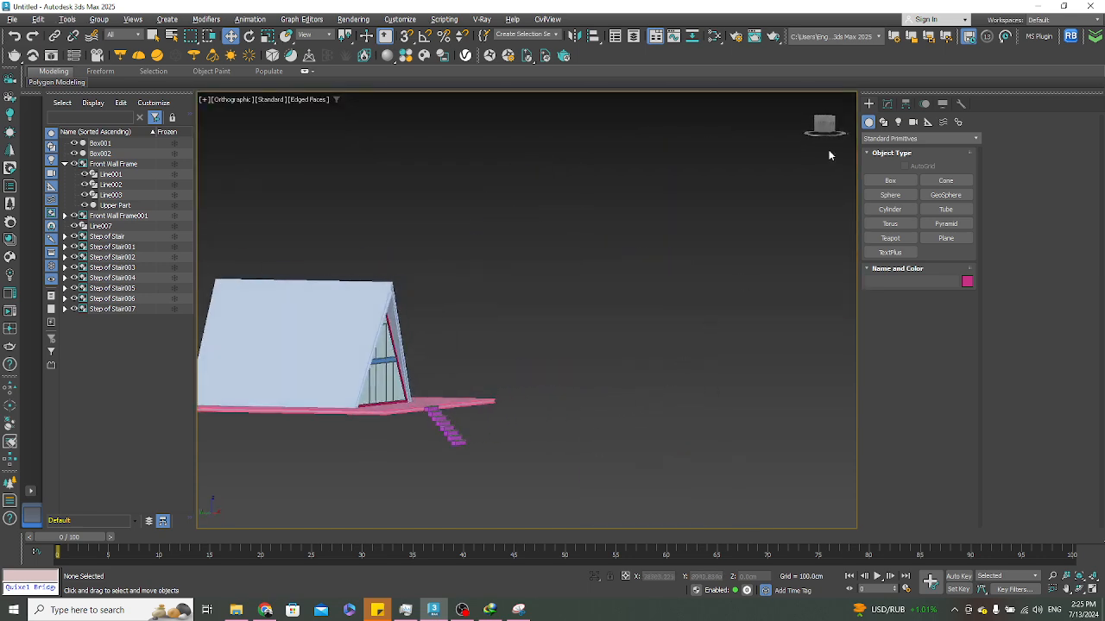
Delete the seven cloned steps below the original Step of Stair group
{"action": "left_click", "coordinate": [824, 127]}
{"action": "scroll", "coordinate": [445, 415], "scroll_direction": "up", "scroll_amount": 5}
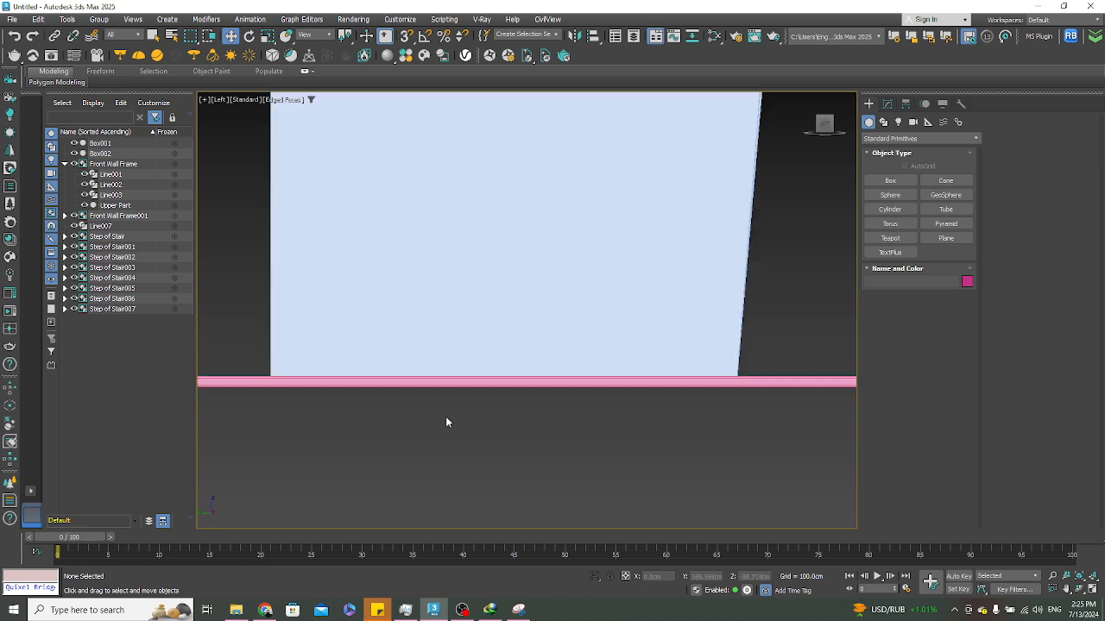
{"action": "middle_click_drag", "start_coordinate": [445, 416], "coordinate": [273, 314]}
{"action": "scroll", "coordinate": [715, 436], "scroll_direction": "up", "scroll_amount": 4}
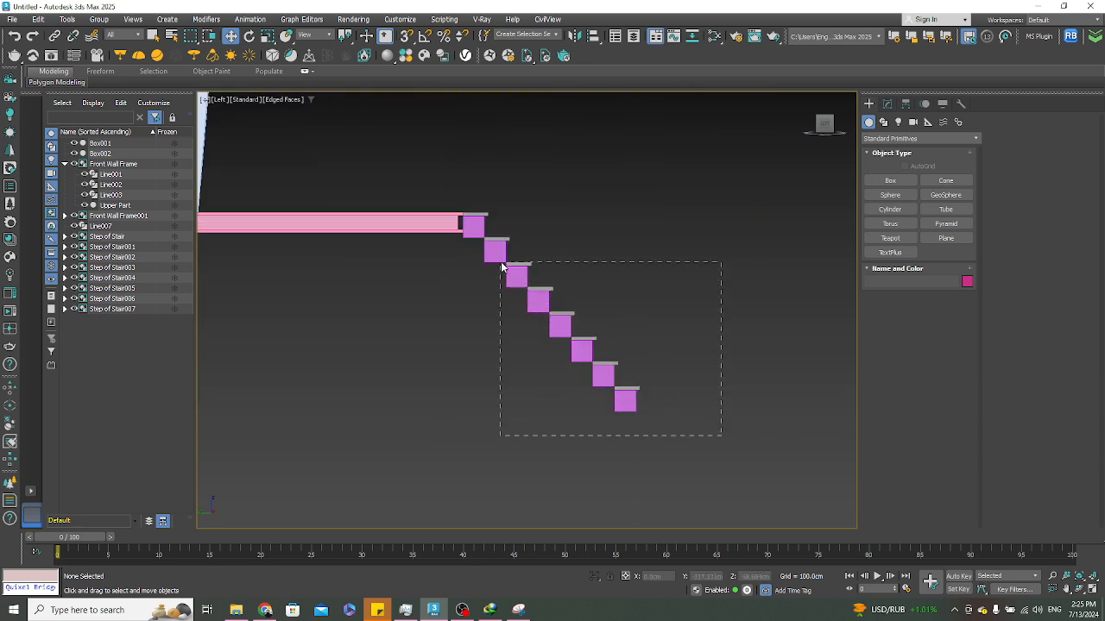
{"action": "left_click_drag", "start_coordinate": [501, 266], "coordinate": [497, 260]}
{"action": "key", "text": "Delete"}
Open the Step of Stair group so its parts can be edited individually
{"action": "scroll", "coordinate": [477, 216], "scroll_direction": "up", "scroll_amount": 8}
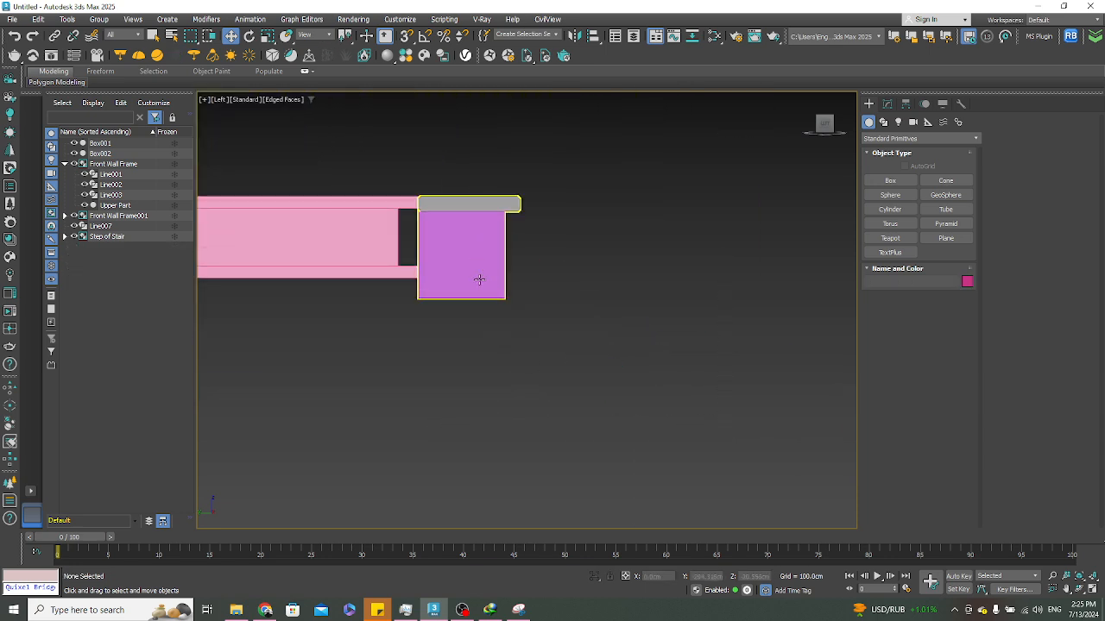
{"action": "left_click", "coordinate": [478, 276]}
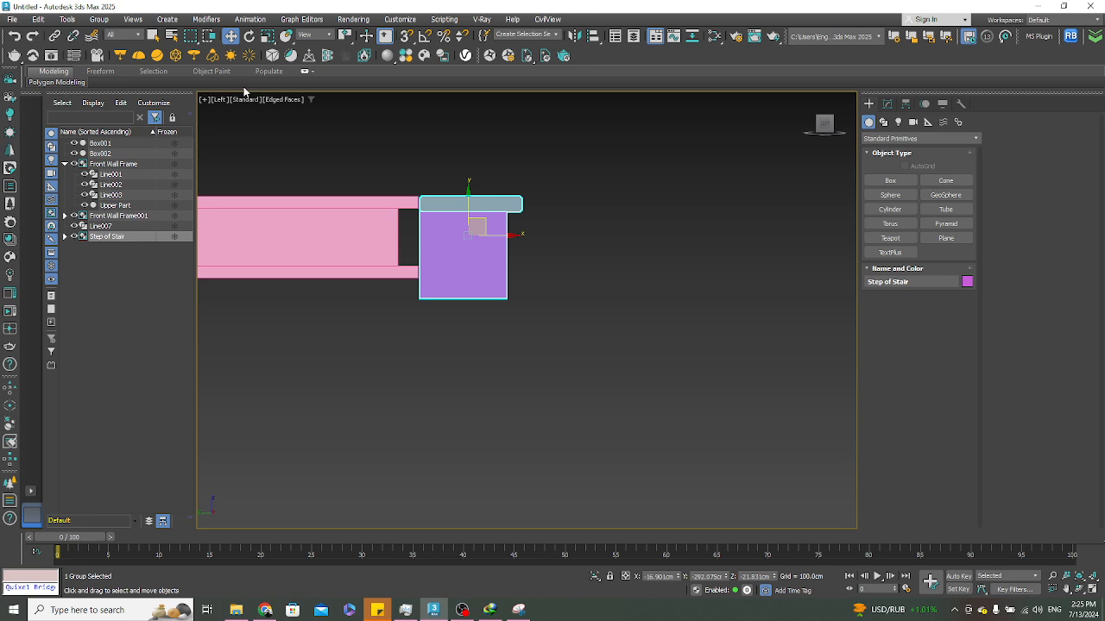
{"action": "left_click", "coordinate": [99, 19]}
{"action": "left_click", "coordinate": [107, 68]}
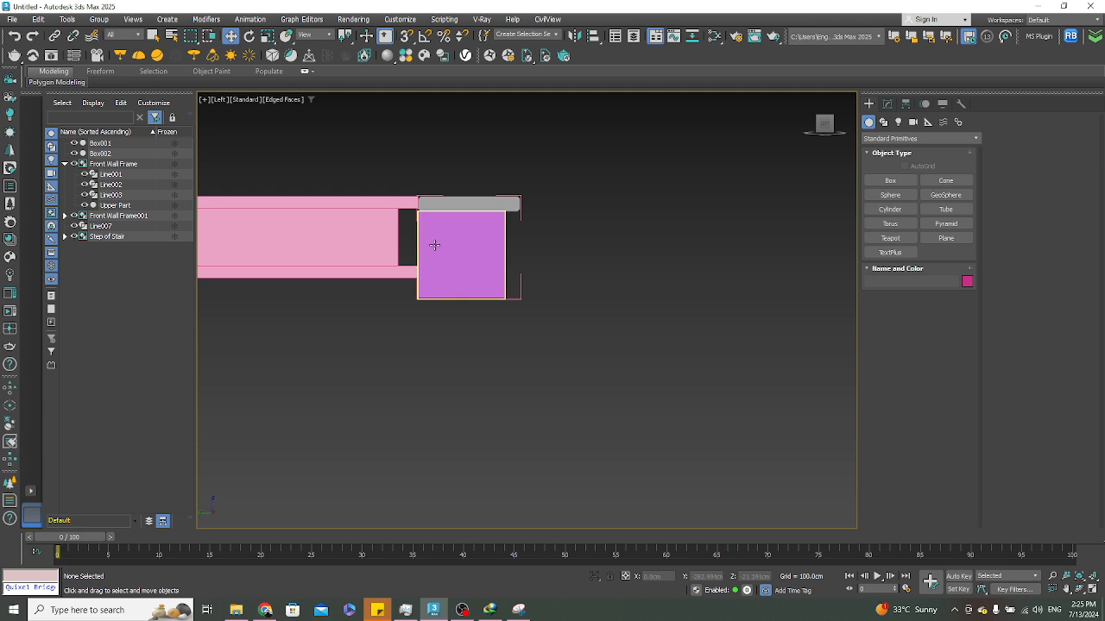
Add an Edit Poly modifier to the riser and snap its four bottom vertices up level with the platform's underside
{"action": "left_click", "coordinate": [432, 245]}
{"action": "left_click", "coordinate": [886, 104]}
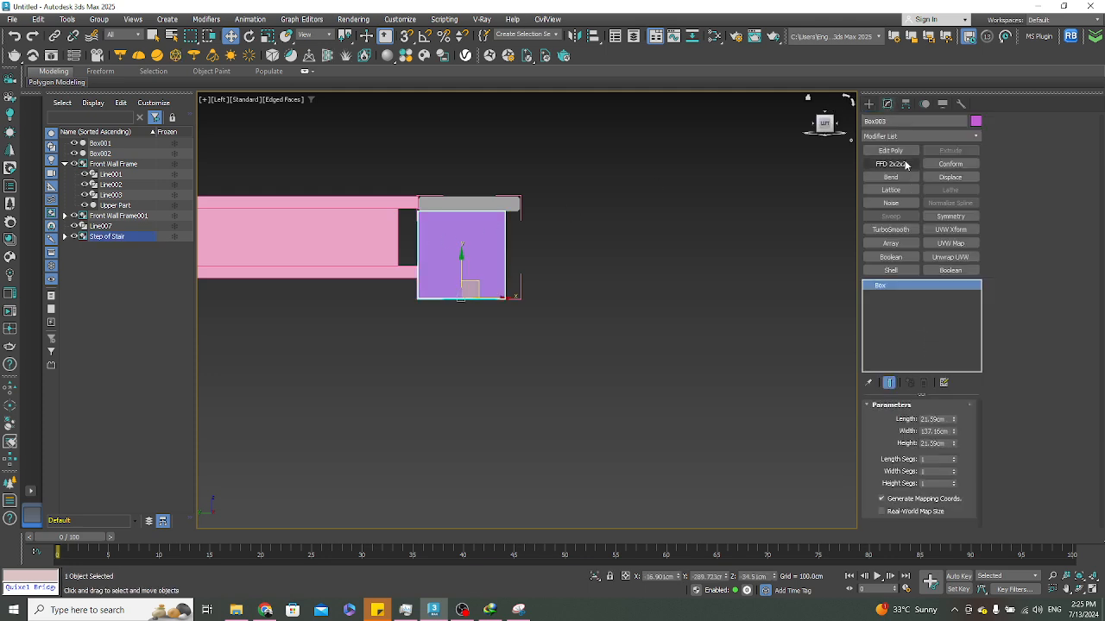
{"action": "left_click", "coordinate": [1010, 134]}
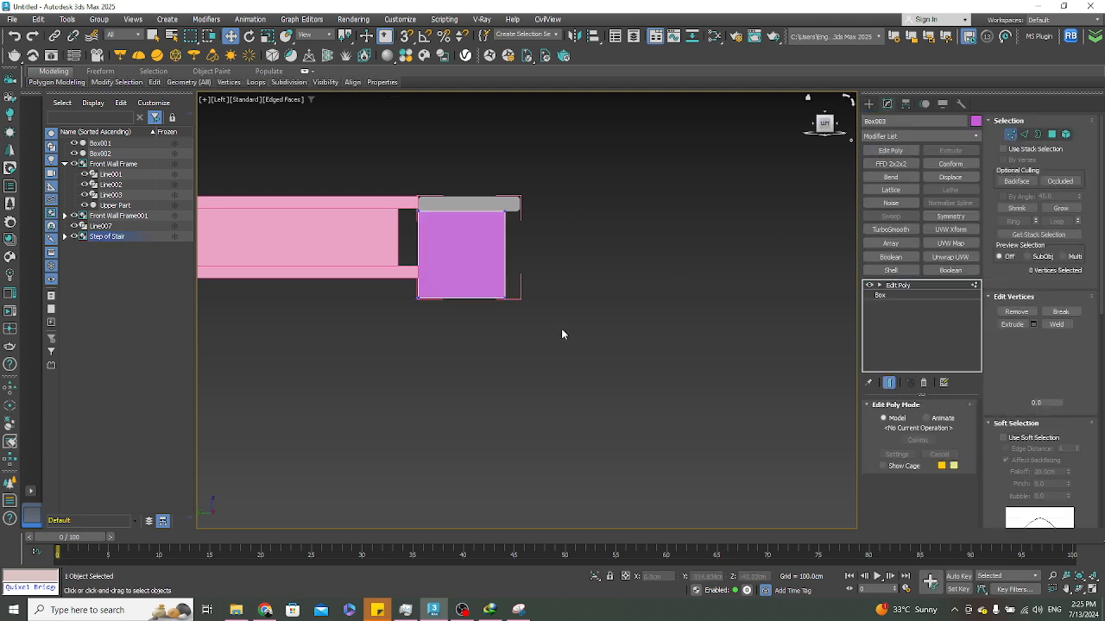
{"action": "left_click_drag", "start_coordinate": [460, 273], "coordinate": [419, 277]}
Examine the riser's lower edge against the platform in the front and left views
{"action": "middle_click_drag", "start_coordinate": [681, 265], "coordinate": [672, 321], "text": "alt"}
{"action": "scroll", "coordinate": [619, 314], "scroll_direction": "down", "scroll_amount": 5}
{"action": "key", "text": "f"}
{"action": "key", "text": "z"}
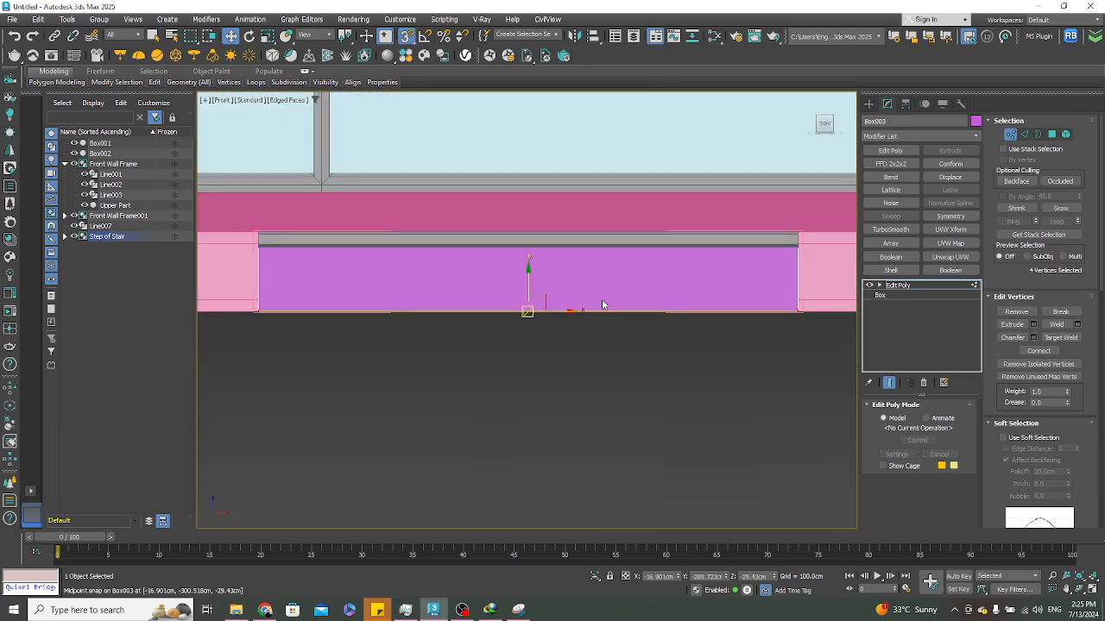
{"action": "key", "text": "l"}
{"action": "key", "text": "z"}
{"action": "scroll", "coordinate": [577, 314], "scroll_direction": "down", "scroll_amount": 10}
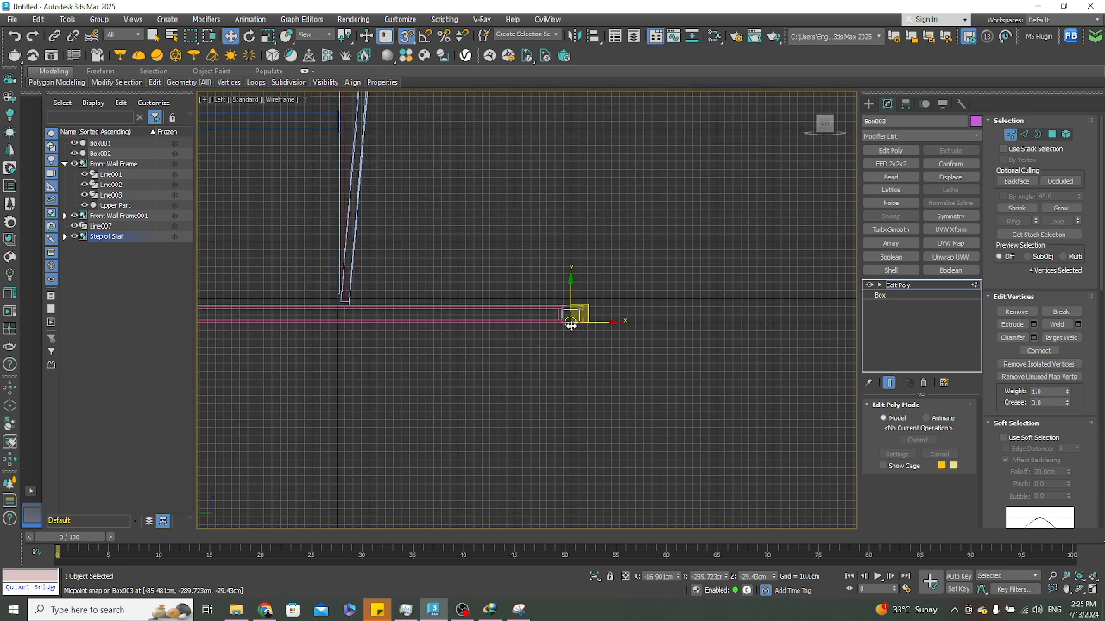
Check the stairs in the reference photo and snap the riser's four bottom vertices up level with the lower edge of the platform's recess
{"action": "key", "text": "g"}
{"action": "key", "text": "F3"}
{"action": "scroll", "coordinate": [561, 272], "scroll_direction": "up", "scroll_amount": 5}
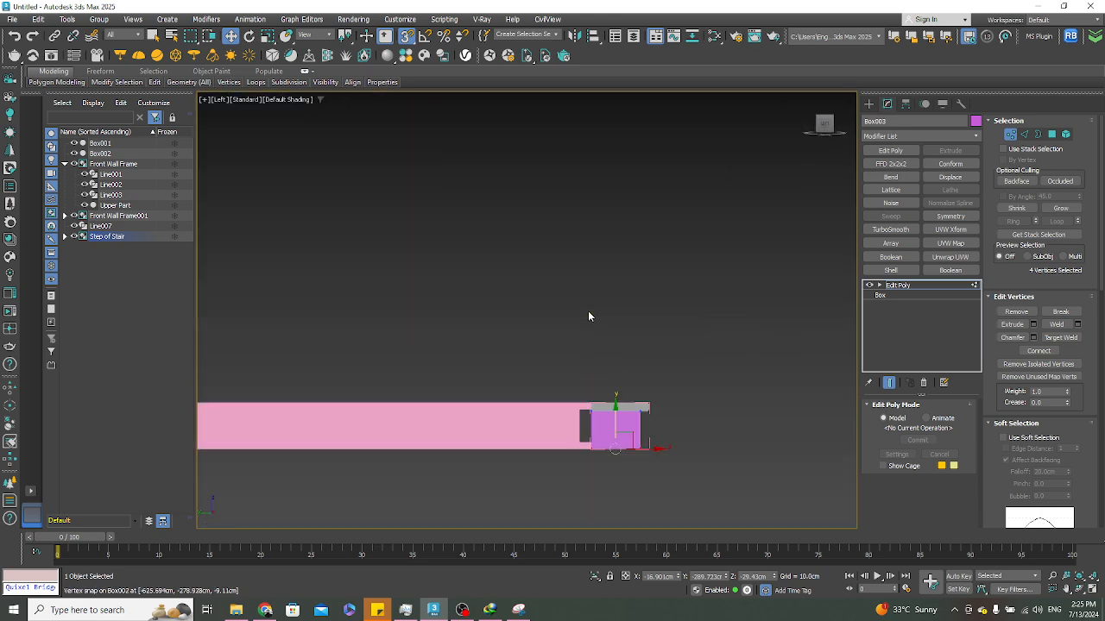
{"action": "scroll", "coordinate": [616, 410], "scroll_direction": "up", "scroll_amount": 4}
{"action": "middle_click_drag", "start_coordinate": [619, 417], "coordinate": [624, 311]}
{"action": "scroll", "coordinate": [614, 384], "scroll_direction": "up", "scroll_amount": 2}
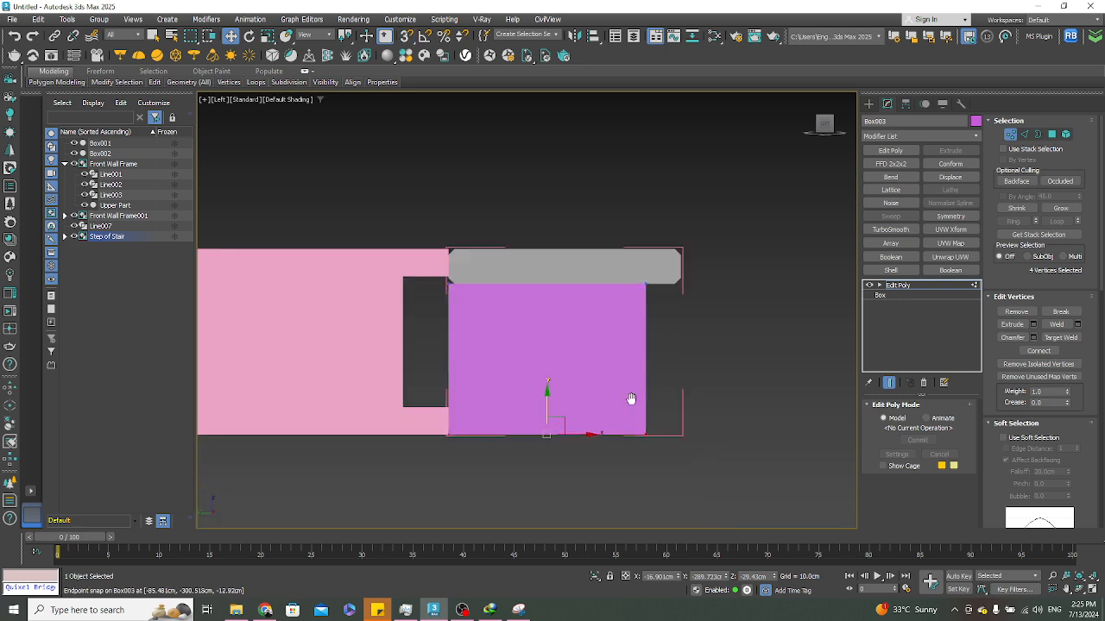
{"action": "middle_click_drag", "start_coordinate": [629, 400], "coordinate": [617, 365]}
{"action": "left_click", "coordinate": [265, 610]}
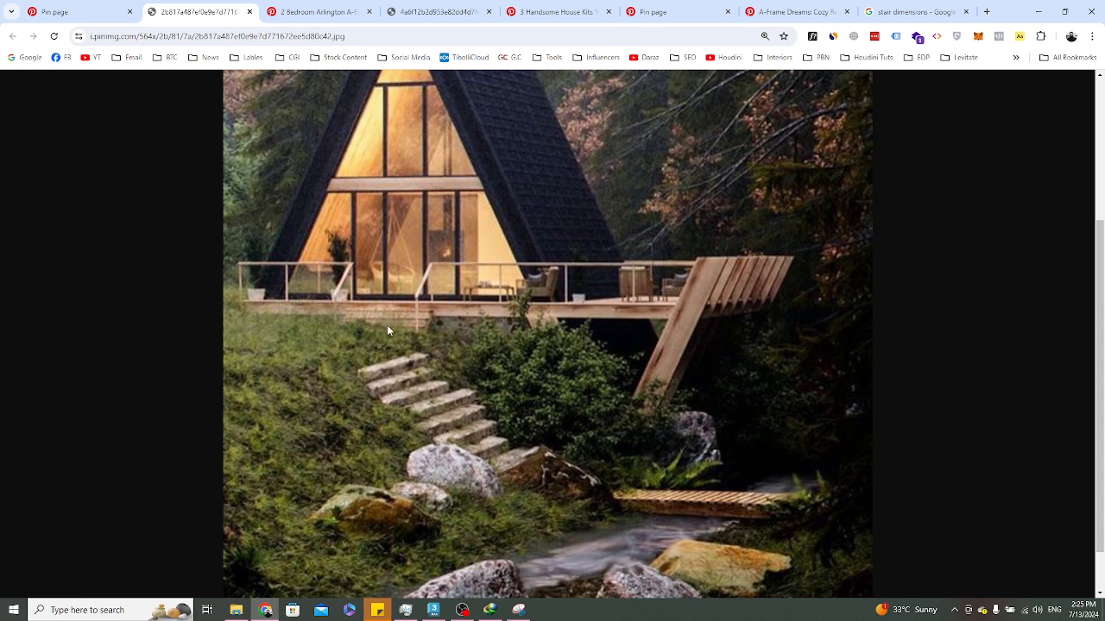
{"action": "left_click", "coordinate": [1040, 11]}
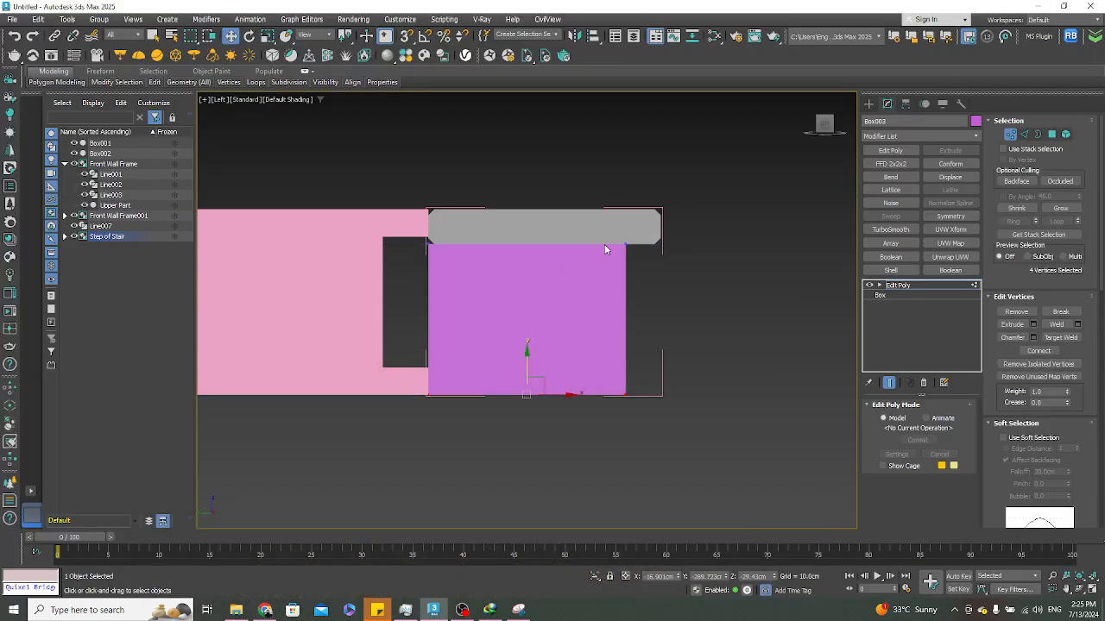
{"action": "left_click_drag", "start_coordinate": [529, 368], "coordinate": [427, 367]}
{"action": "key", "text": "s"}
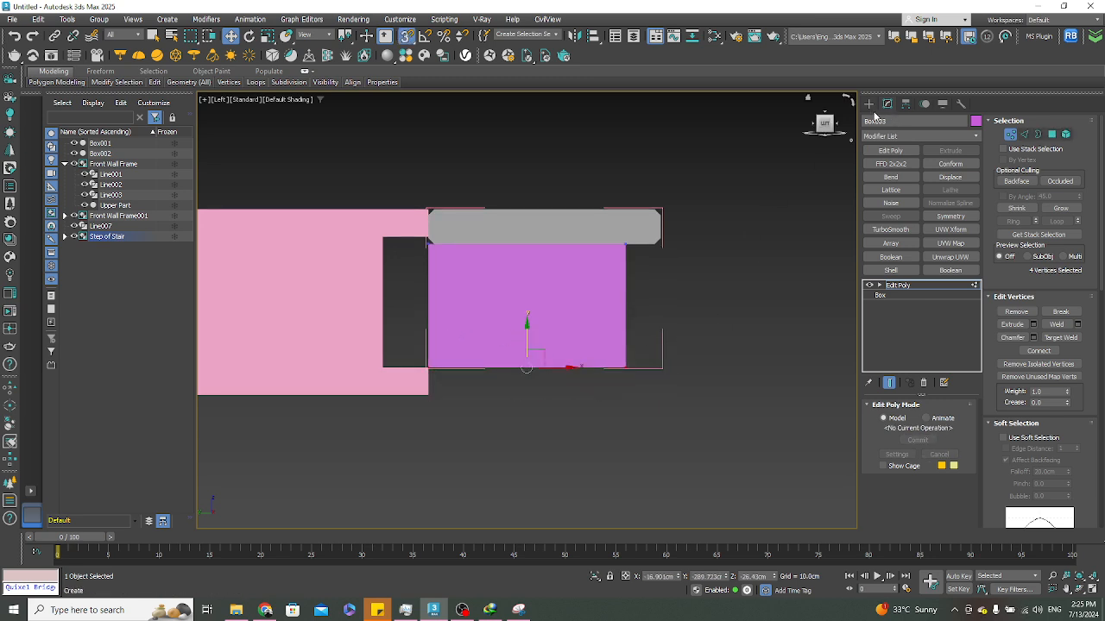
Clone the Step of Stair group as ten instances descending diagonally, snapping each tread's upper back corner to the preceding riser's lower front corner
{"action": "left_click", "coordinate": [869, 105]}
{"action": "left_click", "coordinate": [561, 315]}
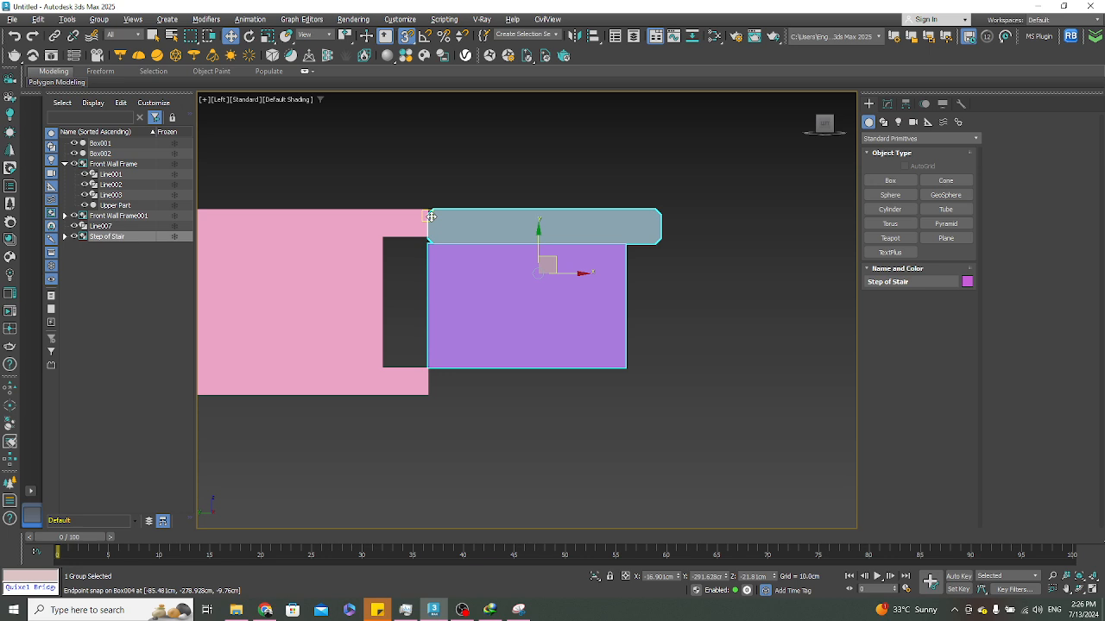
{"action": "mouse_move", "coordinate": [430, 214]}
{"action": "left_mouse_down", "text": "shift"}
{"action": "mouse_move", "coordinate": [634, 348]}
{"action": "mouse_move", "coordinate": [626, 366]}
{"action": "left_mouse_up", "text": "shift"}
{"action": "left_click", "coordinate": [502, 285]}
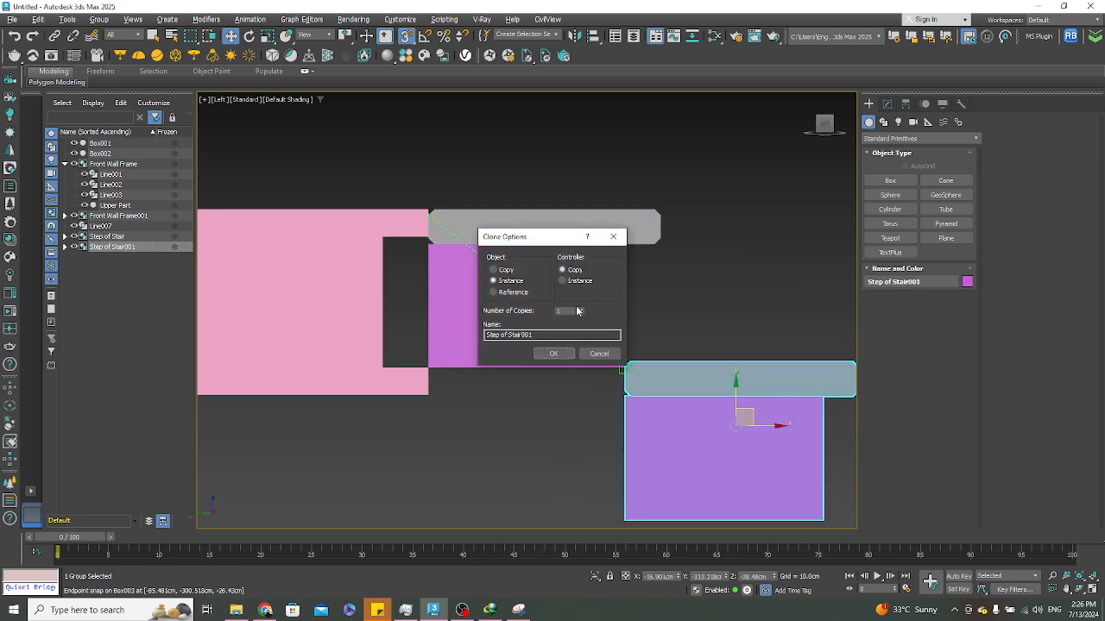
{"action": "left_click", "coordinate": [562, 353]}
Delete the two lowest cloned steps at the foot of the staircase
{"action": "scroll", "coordinate": [561, 353], "scroll_direction": "down", "scroll_amount": 5}
{"action": "mouse_move", "coordinate": [619, 316]}
{"action": "middle_mouse_down", "text": "alt"}
{"action": "mouse_move", "coordinate": [579, 319]}
{"action": "mouse_move", "coordinate": [657, 354]}
{"action": "middle_mouse_up", "text": "alt"}
{"action": "left_click", "coordinate": [670, 358]}
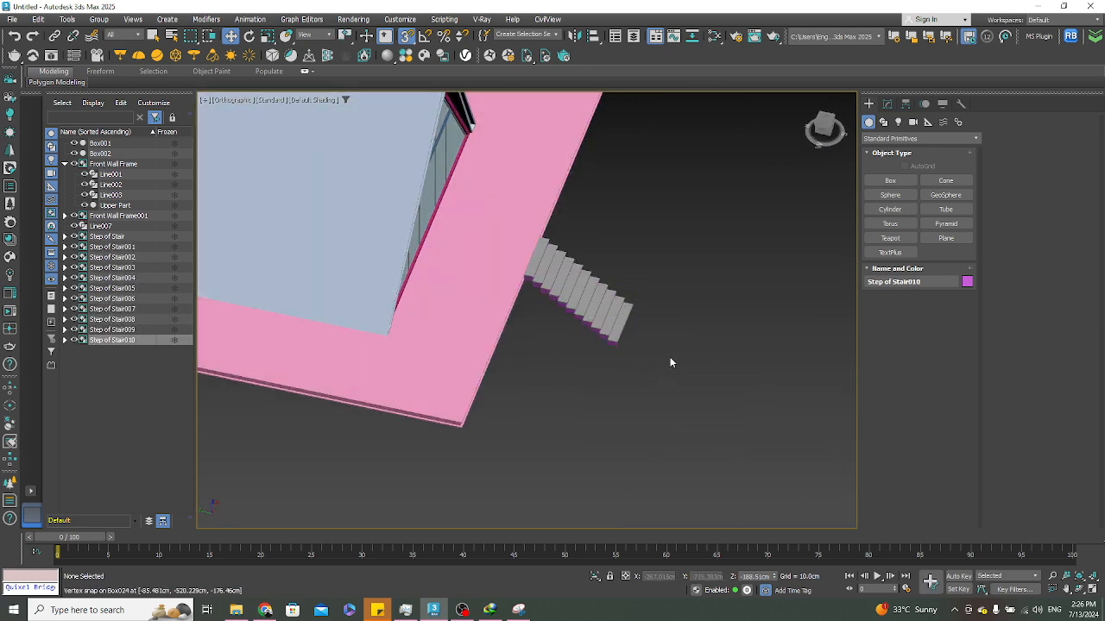
{"action": "scroll", "coordinate": [617, 315], "scroll_direction": "up", "scroll_amount": 5}
{"action": "left_click_drag", "start_coordinate": [651, 319], "coordinate": [649, 321]}
{"action": "key", "text": "Delete"}
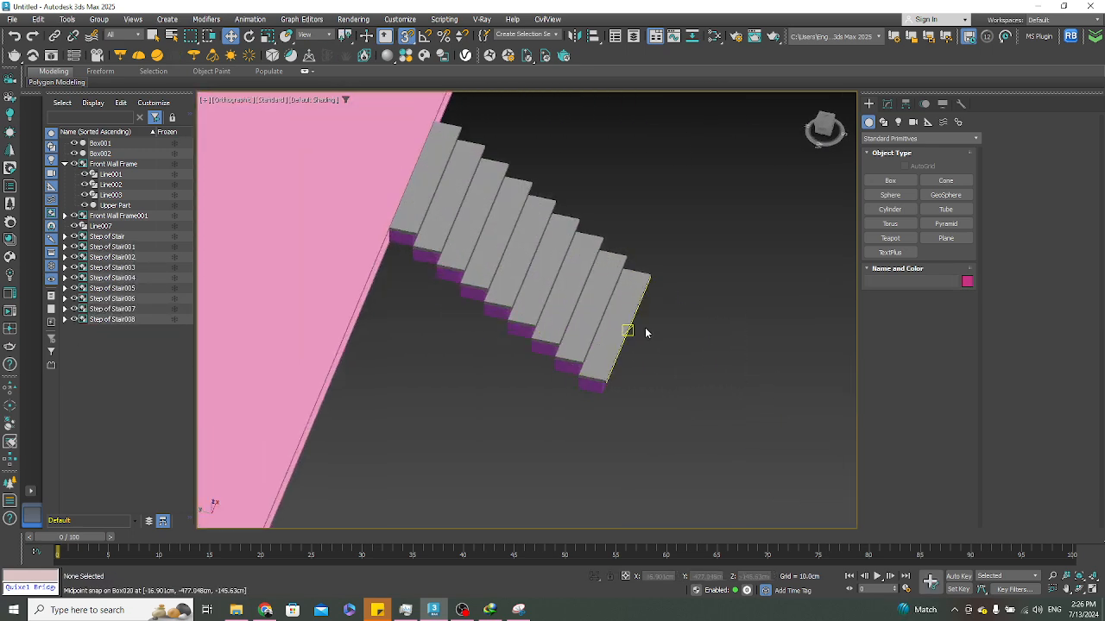
Select all nine step groups and group them under the name Stairs
{"action": "scroll", "coordinate": [656, 337], "scroll_direction": "down", "scroll_amount": 5}
{"action": "middle_click_drag", "start_coordinate": [685, 364], "coordinate": [561, 393], "text": "alt"}
{"action": "middle_click_drag", "start_coordinate": [730, 403], "coordinate": [544, 434]}
{"action": "scroll", "coordinate": [608, 391], "scroll_direction": "down", "scroll_amount": 5}
{"action": "scroll", "coordinate": [569, 430], "scroll_direction": "up", "scroll_amount": 5}
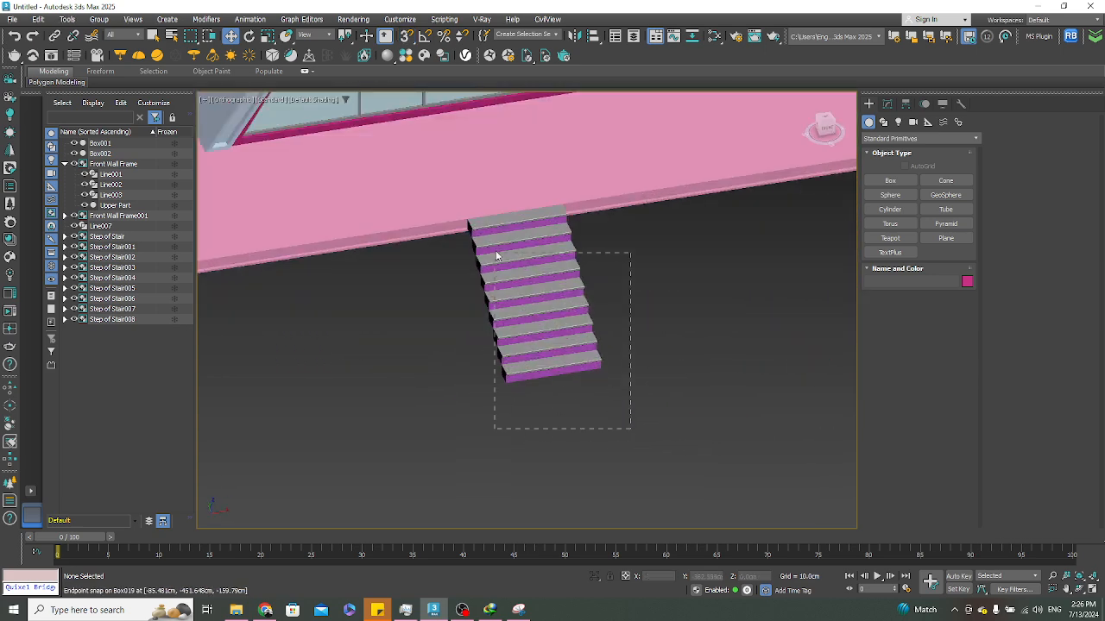
{"action": "left_click_drag", "start_coordinate": [496, 231], "coordinate": [500, 228]}
{"action": "left_click", "coordinate": [339, 224], "text": "alt"}
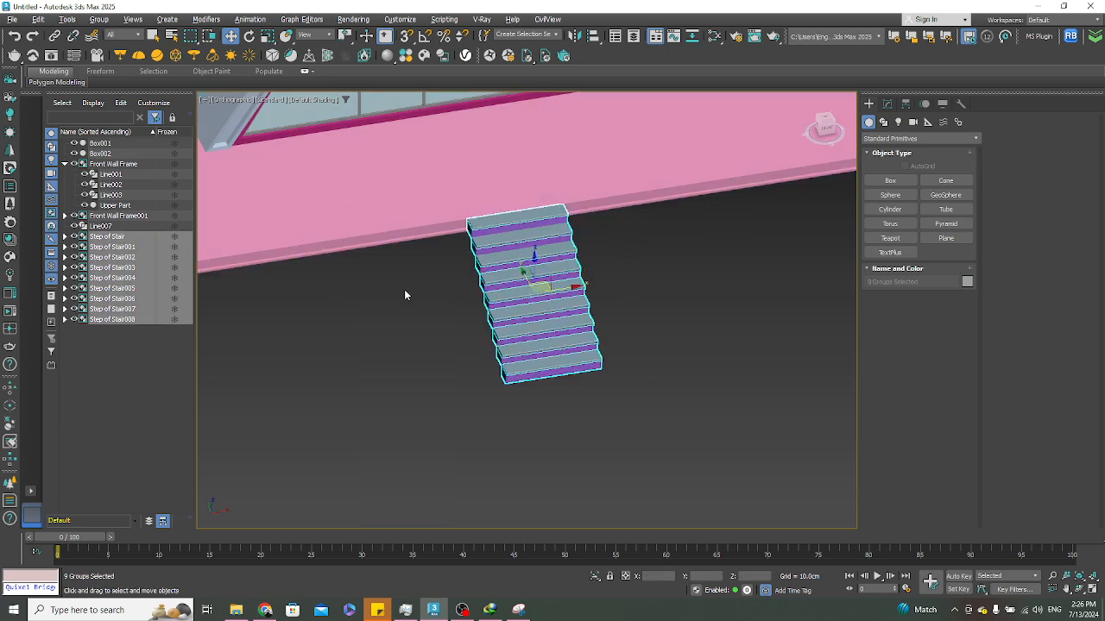
{"action": "scroll", "coordinate": [404, 291], "scroll_direction": "down", "scroll_amount": 5}
{"action": "middle_click_drag", "start_coordinate": [404, 291], "coordinate": [487, 283], "text": "alt"}
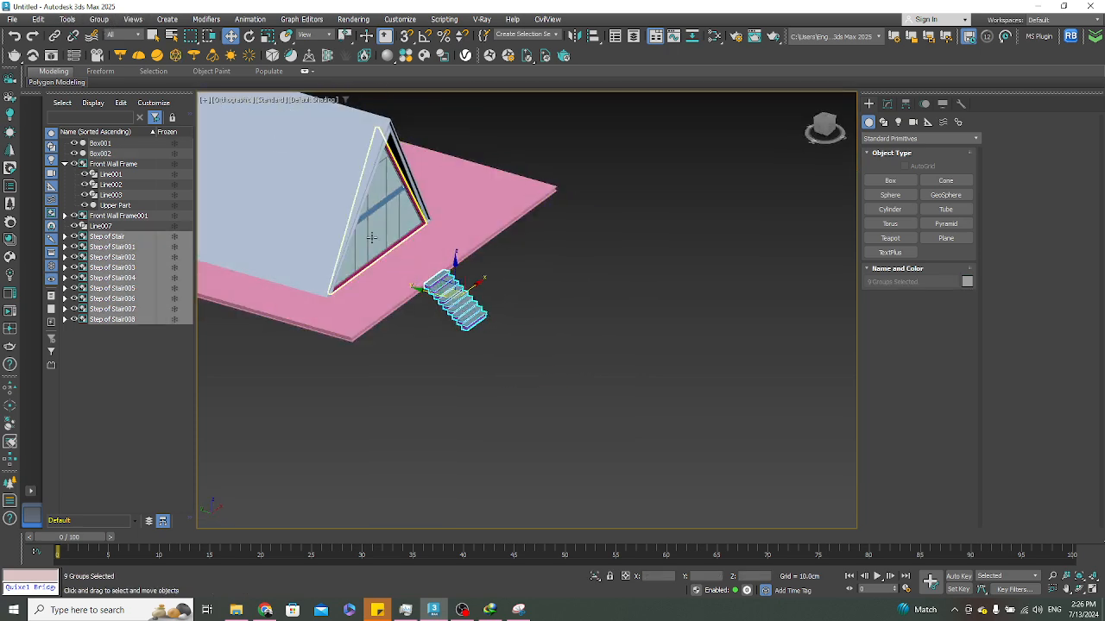
{"action": "left_click", "coordinate": [99, 19]}
{"action": "left_click", "coordinate": [112, 33]}
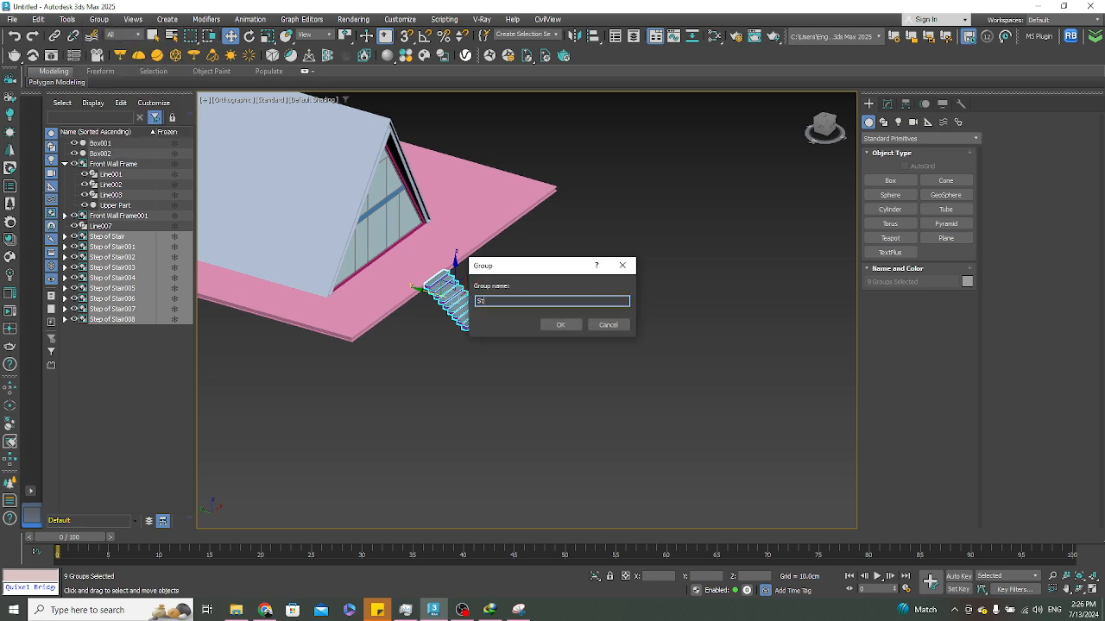
{"action": "key", "text": "Return"}
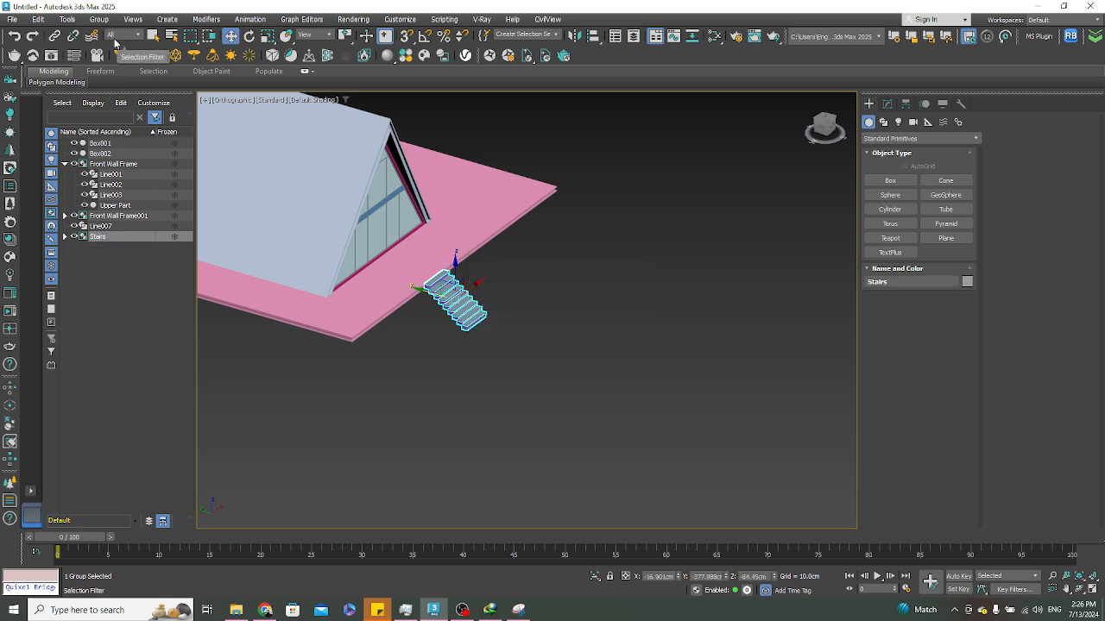
View the model from the top and examine the deck, railing and stair layout in the reference photo
{"action": "left_click", "coordinate": [653, 287]}
{"action": "scroll", "coordinate": [655, 289], "scroll_direction": "down", "scroll_amount": 4}
{"action": "middle_click_drag", "start_coordinate": [653, 289], "coordinate": [602, 387], "text": "alt"}
{"action": "key", "text": "t"}
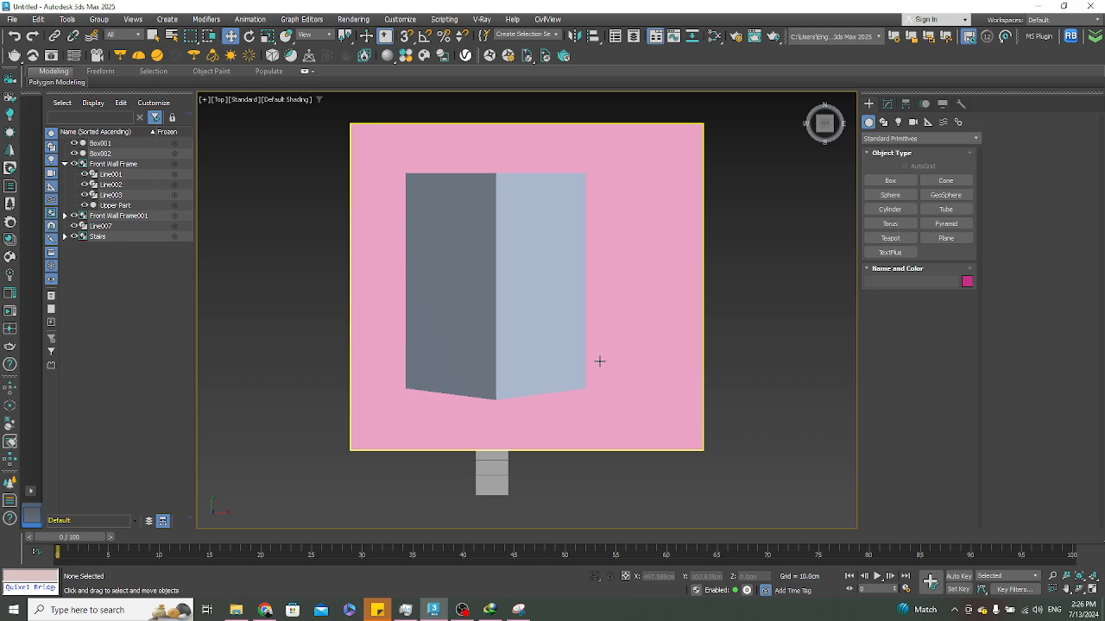
{"action": "left_click", "coordinate": [266, 610]}
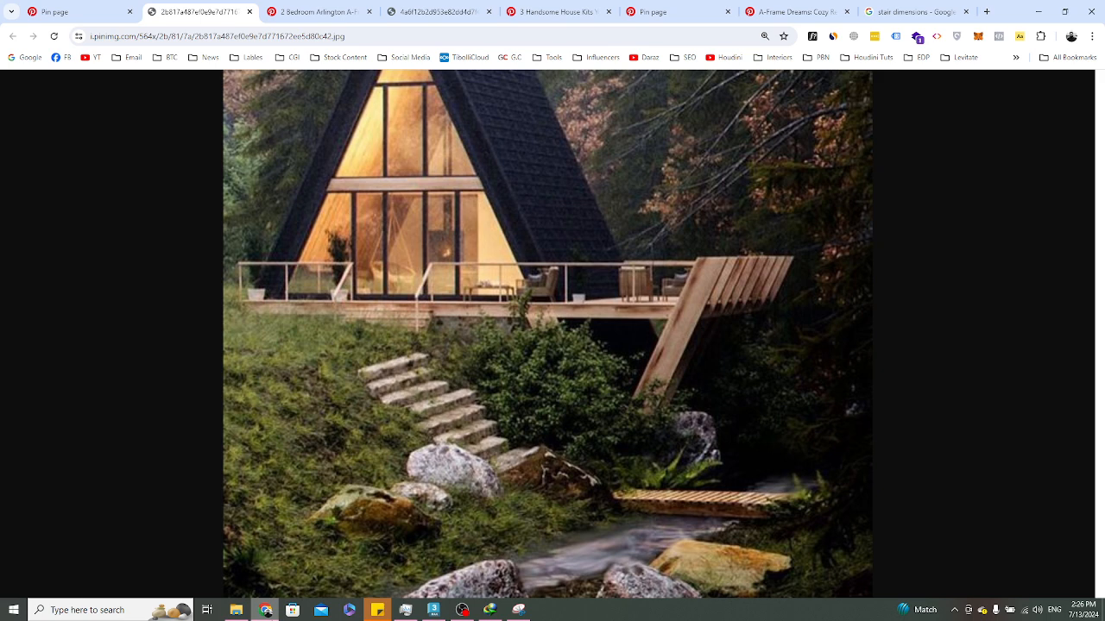
{"action": "scroll", "coordinate": [328, 518], "scroll_direction": "up", "scroll_amount": 3}
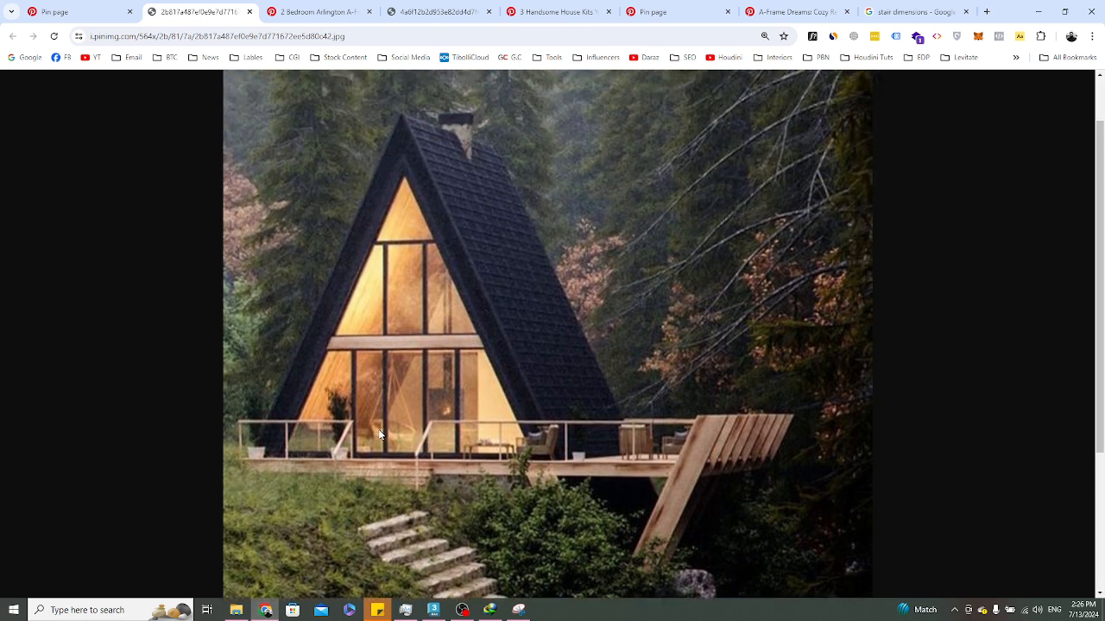
{"action": "scroll", "coordinate": [381, 444], "scroll_direction": "down", "scroll_amount": 2}
{"action": "scroll", "coordinate": [366, 488], "scroll_direction": "up", "scroll_amount": 3}
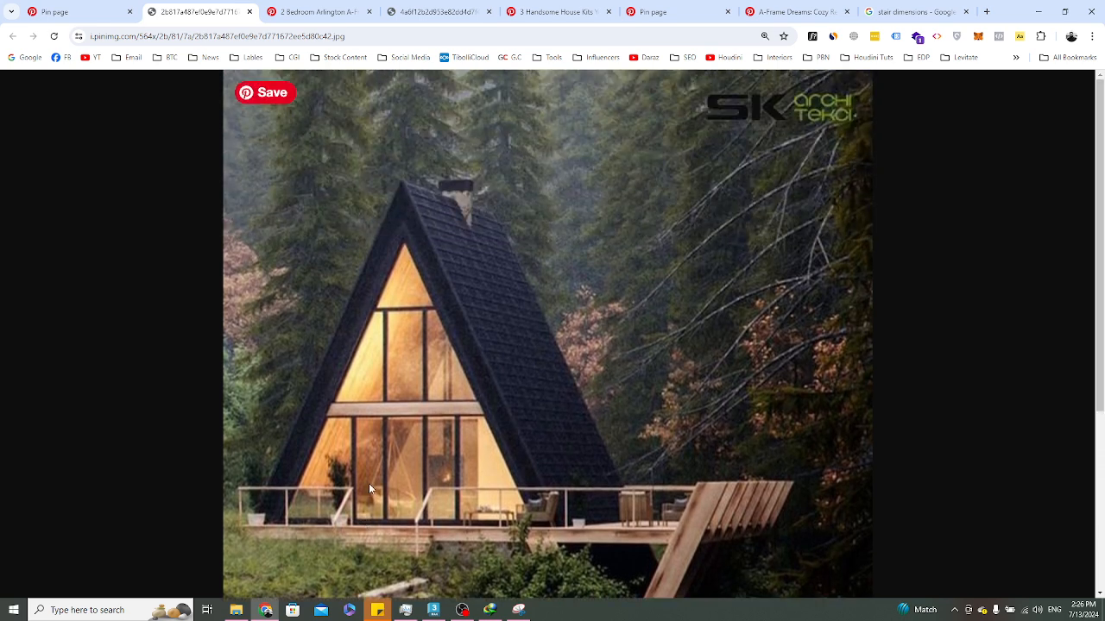
{"action": "scroll", "coordinate": [369, 483], "scroll_direction": "down", "scroll_amount": 1}
{"action": "scroll", "coordinate": [510, 375], "scroll_direction": "down", "scroll_amount": 2}
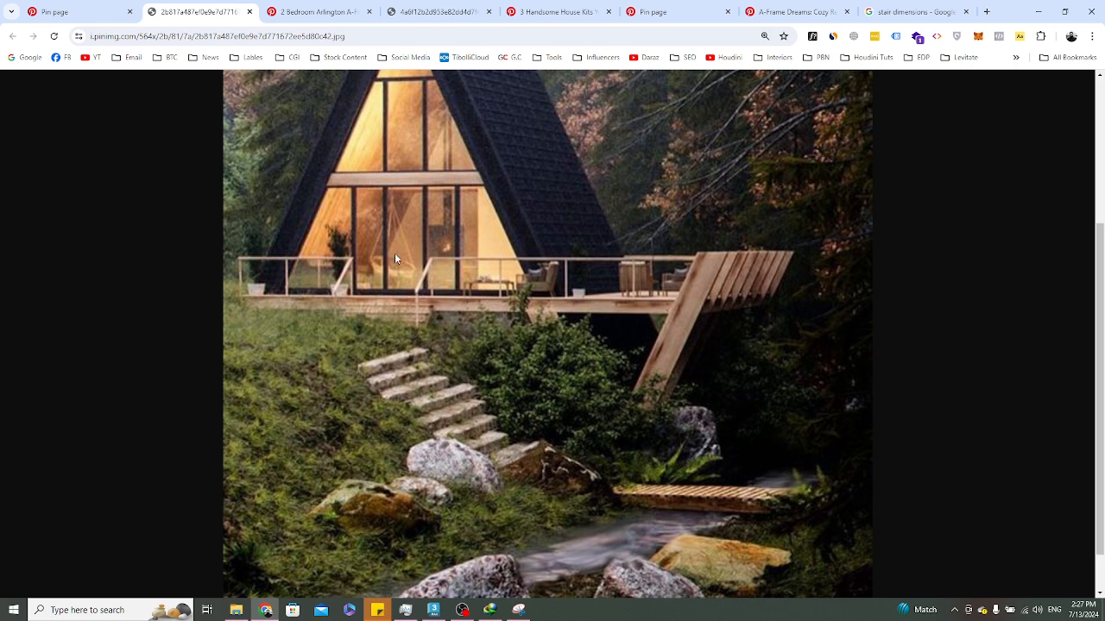
{"action": "left_click", "coordinate": [1037, 14]}
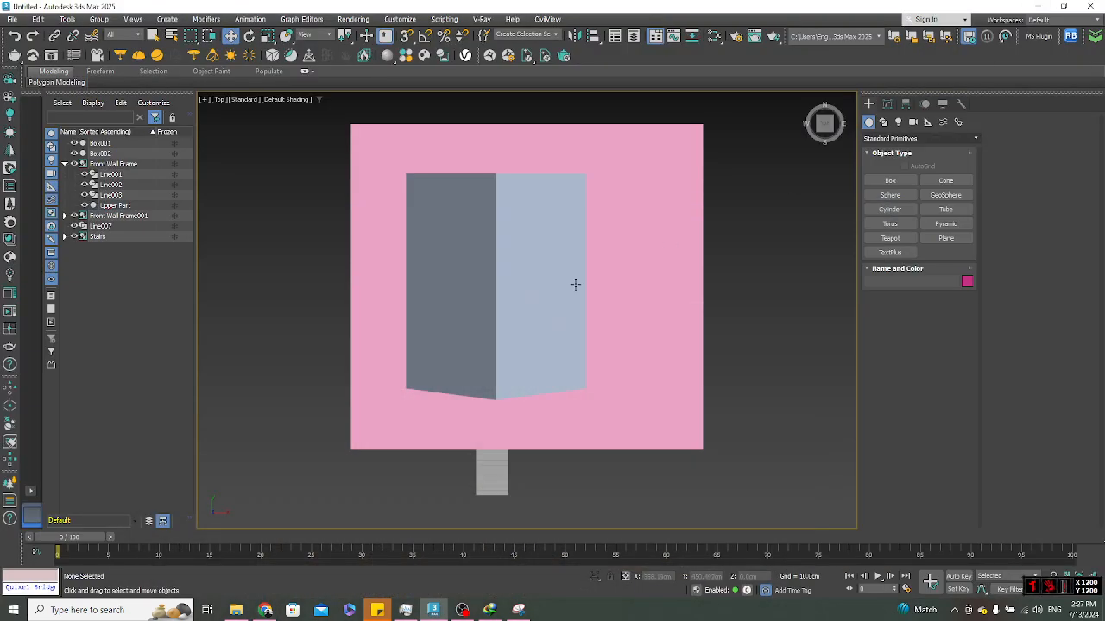
In the top view, start a Line spline just inside the platform's back-left corner and draw a straight segment about 1259 cm long towards the front
{"action": "left_click", "coordinate": [657, 337]}
{"action": "scroll", "coordinate": [657, 337], "scroll_direction": "up", "scroll_amount": 3}
{"action": "left_click", "coordinate": [884, 123]}
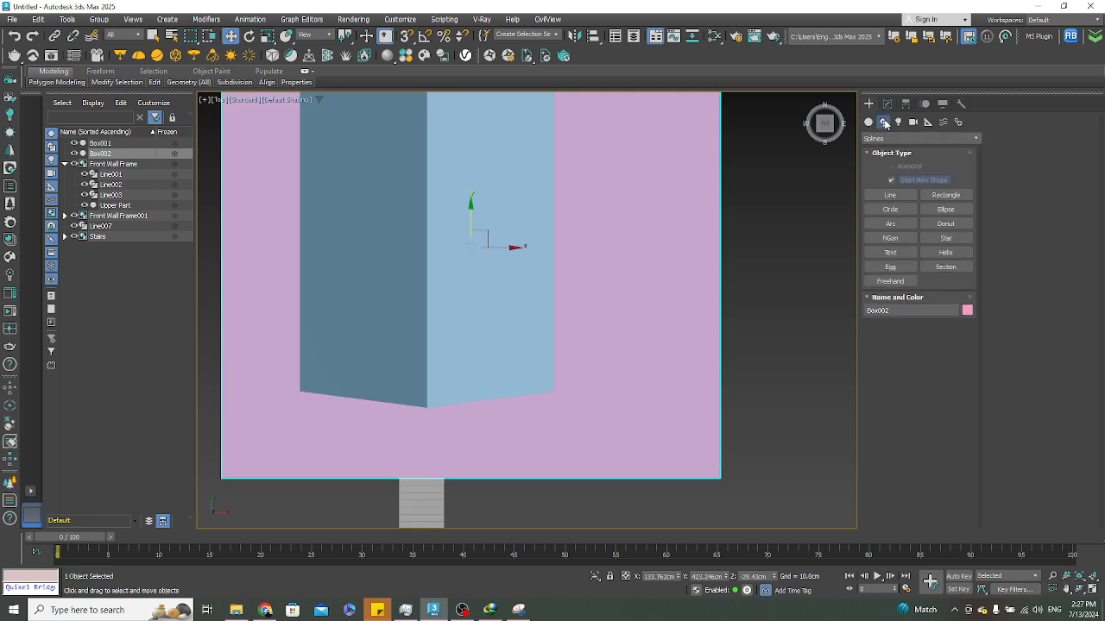
{"action": "left_click", "coordinate": [890, 195]}
{"action": "middle_click_drag", "start_coordinate": [349, 323], "coordinate": [503, 353]}
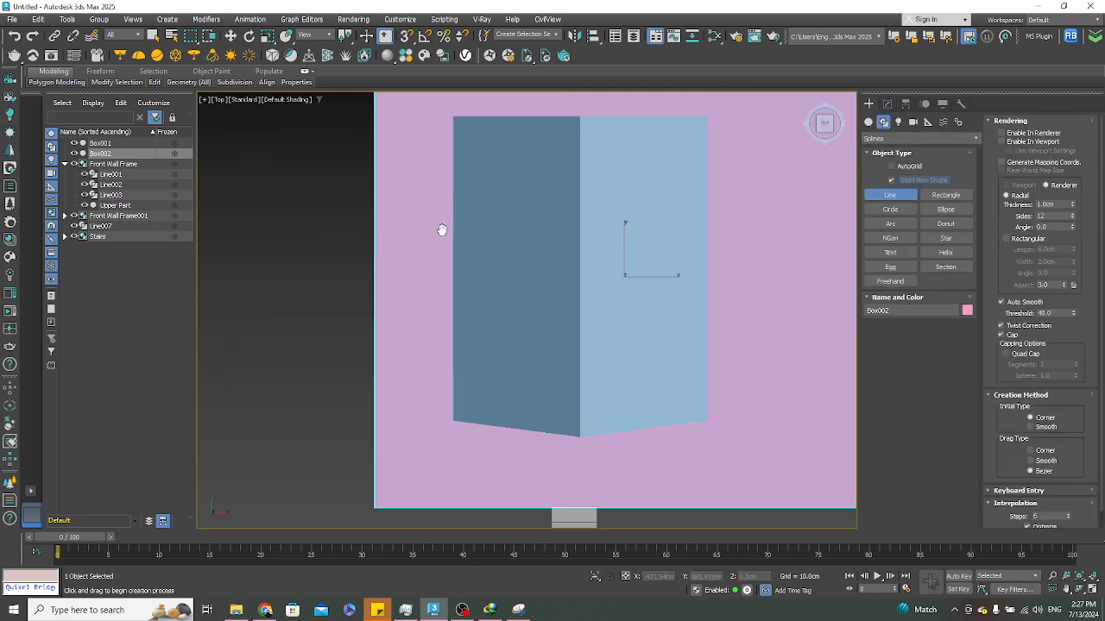
{"action": "middle_click_drag", "start_coordinate": [441, 230], "coordinate": [408, 246]}
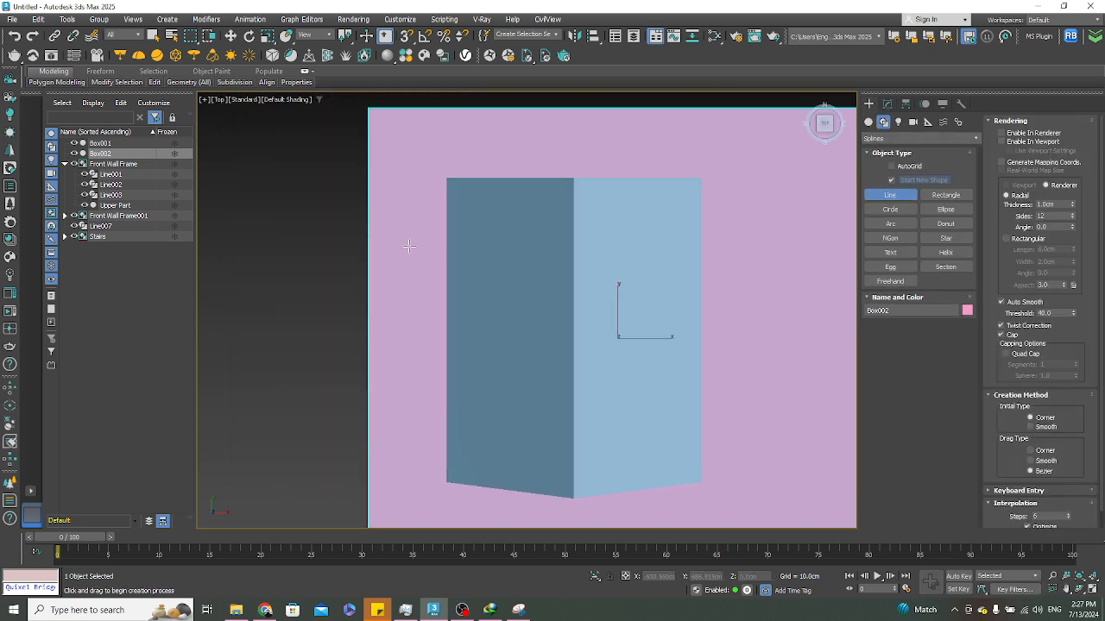
{"action": "left_click", "coordinate": [390, 136]}
{"action": "scroll", "coordinate": [405, 363], "scroll_direction": "down", "scroll_amount": 3}
{"action": "scroll", "coordinate": [417, 301], "scroll_direction": "up", "scroll_amount": 1}
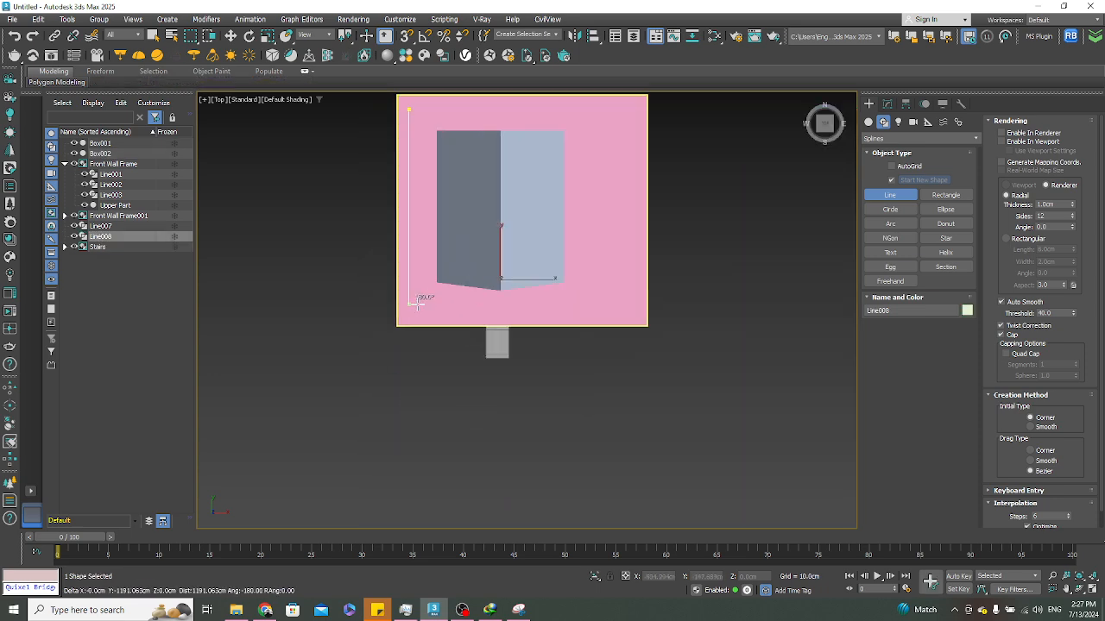
{"action": "scroll", "coordinate": [417, 301], "scroll_direction": "up", "scroll_amount": 4}
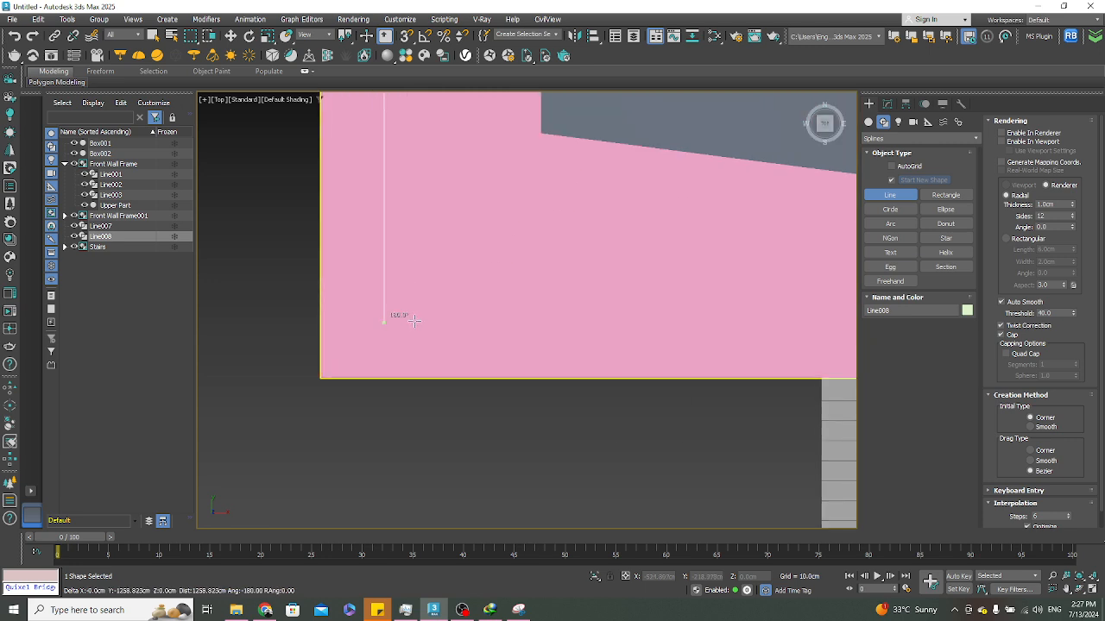
{"action": "left_click", "coordinate": [414, 319]}
Continue the spline parallel to the platform's front, right and back edges, ending it beside its starting point
{"action": "scroll", "coordinate": [420, 318], "scroll_direction": "down", "scroll_amount": 2}
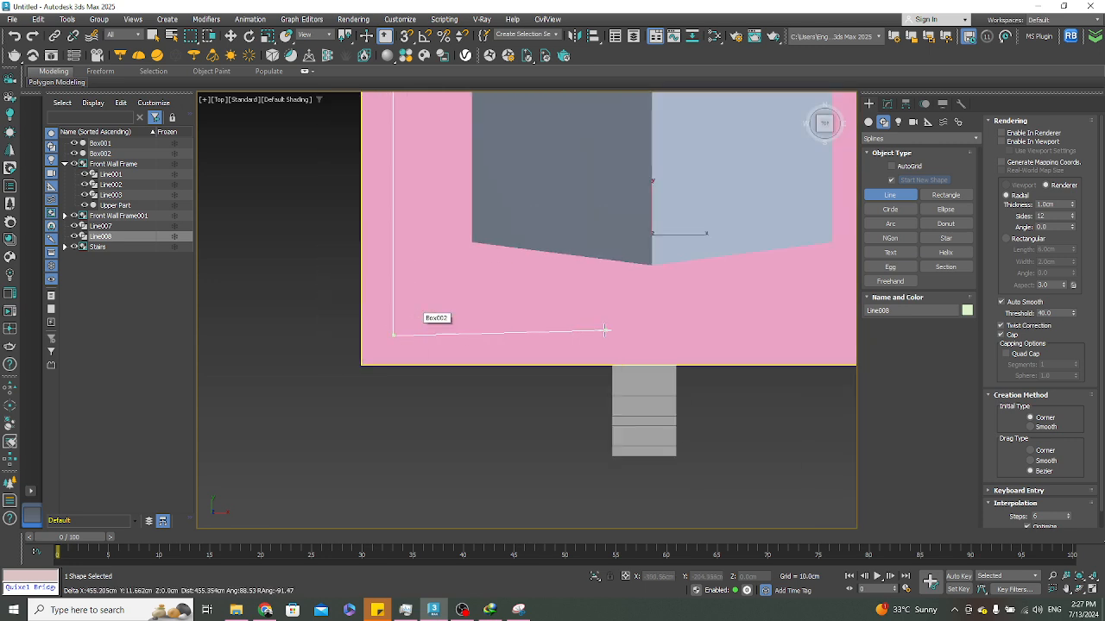
{"action": "middle_click_drag", "start_coordinate": [604, 331], "coordinate": [350, 332]}
{"action": "scroll", "coordinate": [634, 353], "scroll_direction": "down", "scroll_amount": 2}
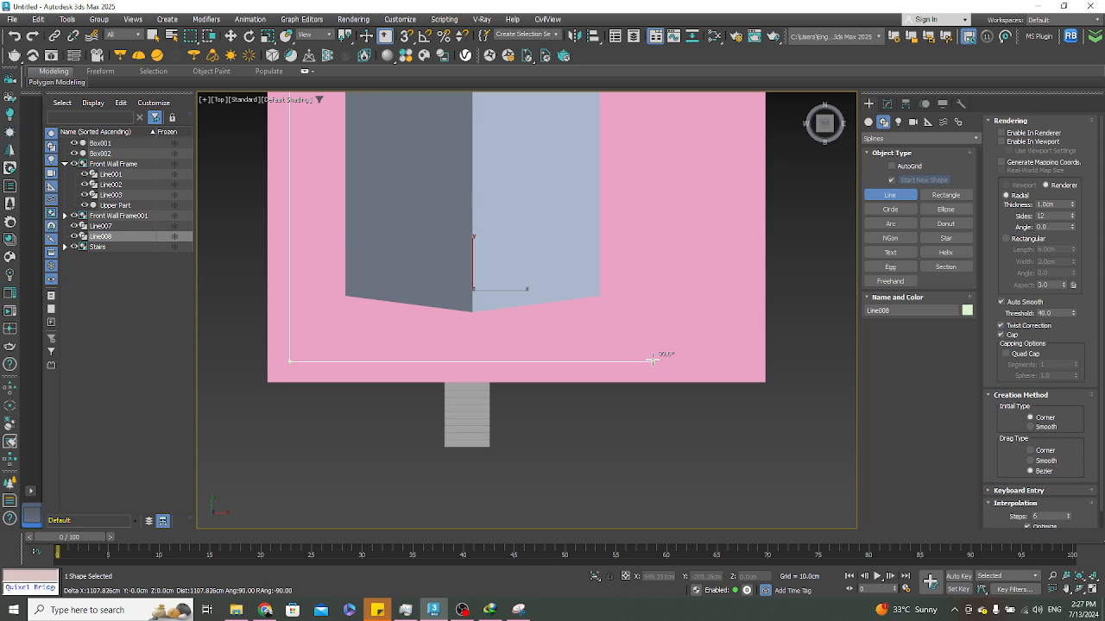
{"action": "left_click", "coordinate": [738, 356]}
{"action": "middle_click_drag", "start_coordinate": [709, 261], "coordinate": [731, 438]}
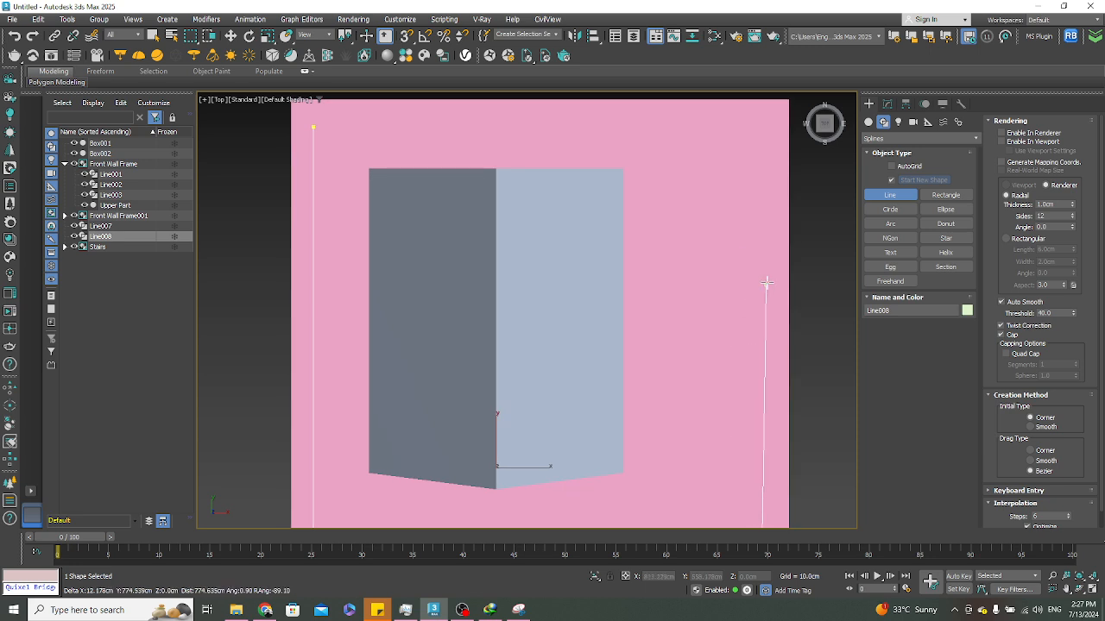
{"action": "left_click", "coordinate": [760, 122]}
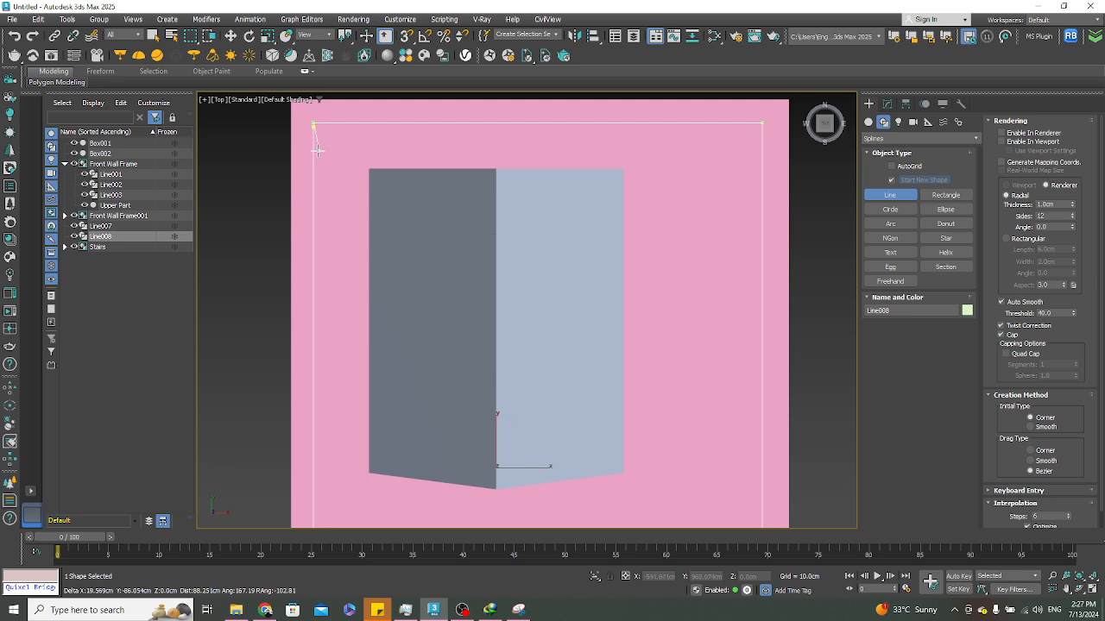
{"action": "left_click", "coordinate": [313, 123]}
{"action": "right_click", "coordinate": [314, 123]}
Snap the spline's last vertex onto its first vertex at the back-left corner and close the spline
{"action": "left_click", "coordinate": [887, 103]}
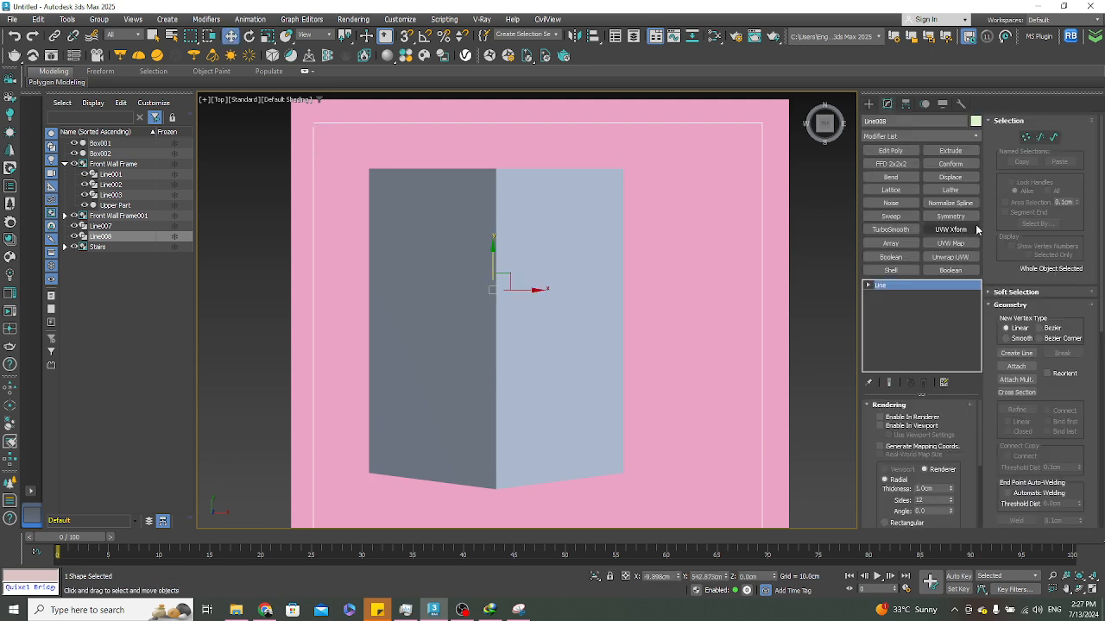
{"action": "middle_click_drag", "start_coordinate": [378, 147], "coordinate": [274, 177]}
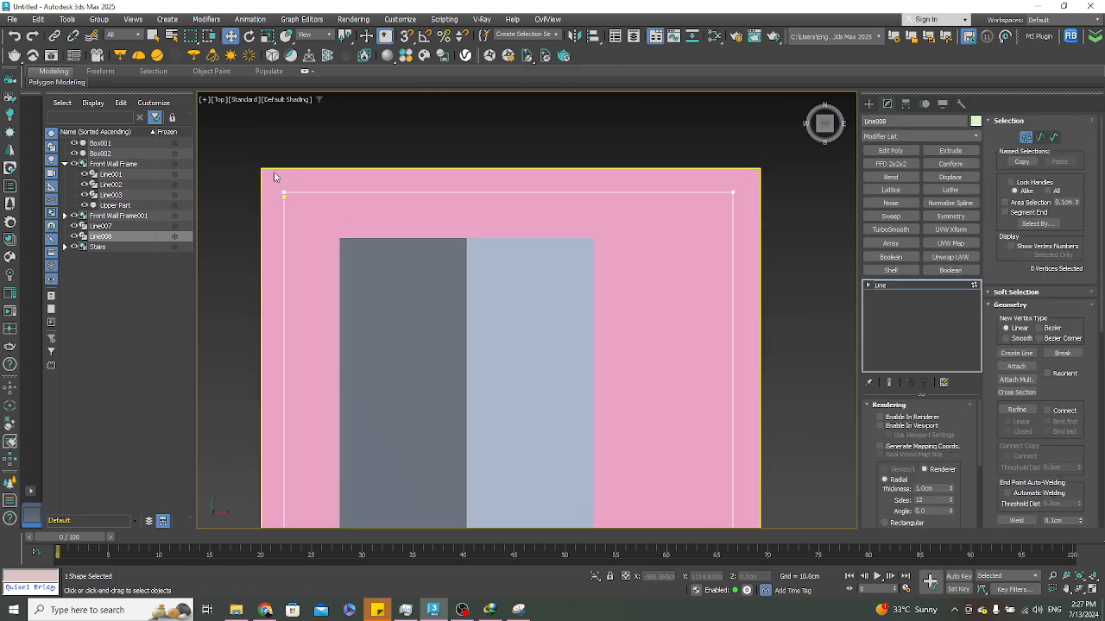
{"action": "left_click_drag", "start_coordinate": [799, 199], "coordinate": [797, 195]}
{"action": "scroll", "coordinate": [291, 217], "scroll_direction": "up", "scroll_amount": 5}
{"action": "left_click_drag", "start_coordinate": [203, 184], "coordinate": [207, 198]}
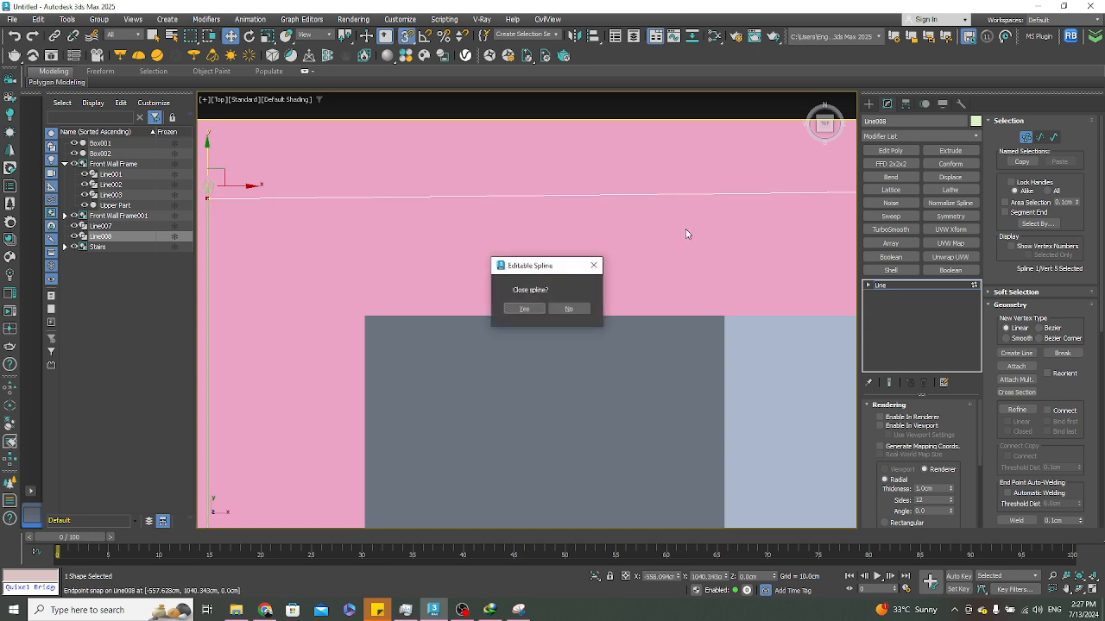
{"action": "left_click", "coordinate": [537, 309]}
Move the outline's back-right vertex along Y level with the back-left vertex to straighten the back segment
{"action": "scroll", "coordinate": [543, 285], "scroll_direction": "down", "scroll_amount": 4}
{"action": "middle_click_drag", "start_coordinate": [731, 246], "coordinate": [616, 222]}
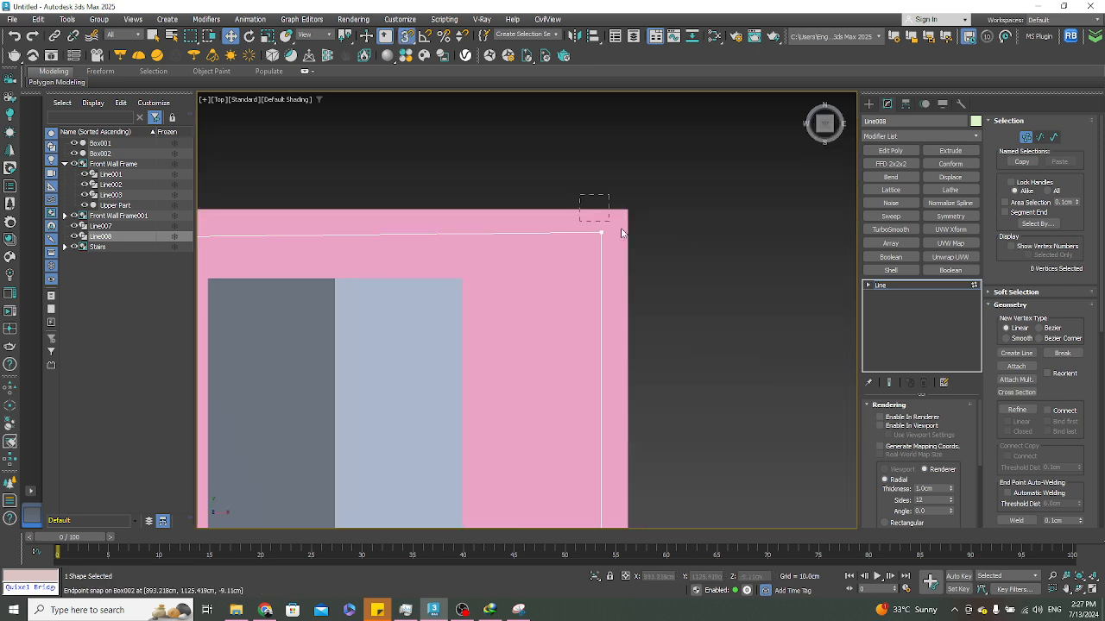
{"action": "scroll", "coordinate": [616, 223], "scroll_direction": "down", "scroll_amount": 3}
{"action": "left_click", "coordinate": [619, 234]}
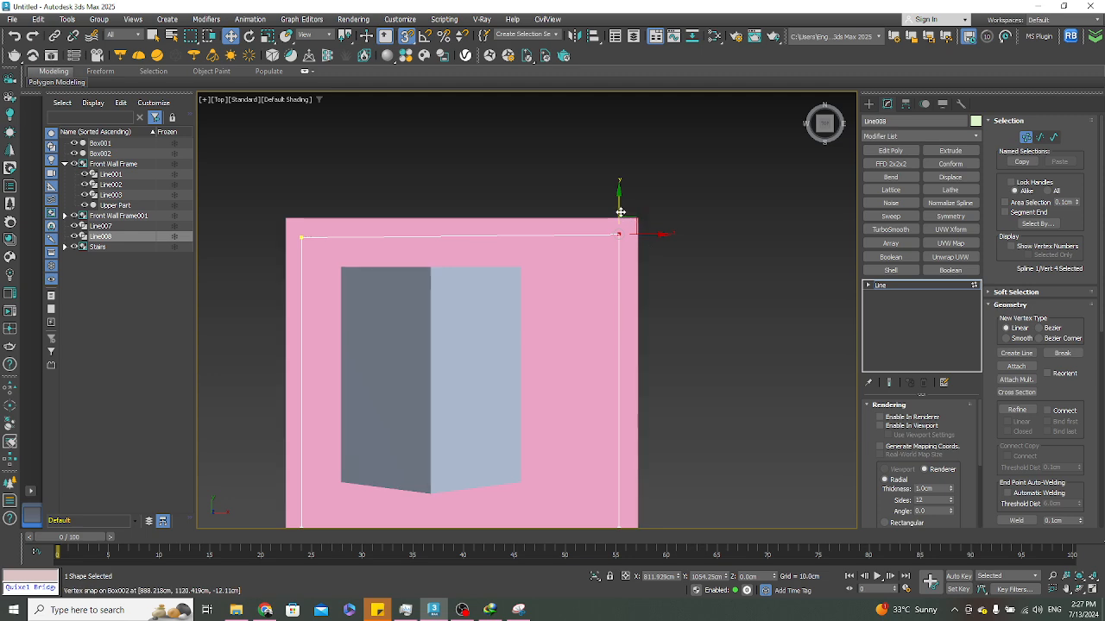
{"action": "left_click_drag", "start_coordinate": [620, 211], "coordinate": [620, 215]}
{"action": "left_click", "coordinate": [665, 253]}
{"action": "scroll", "coordinate": [668, 259], "scroll_direction": "down", "scroll_amount": 4}
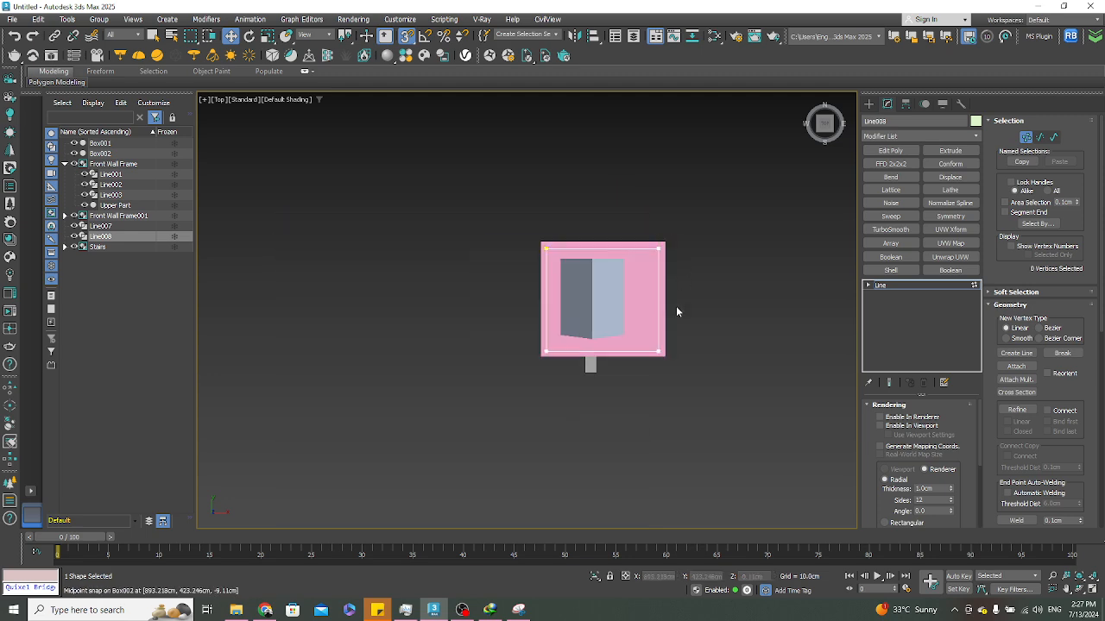
Refine the outline's front segment with two new vertices, one on each side of the stairs and slightly beyond their width
{"action": "middle_click_drag", "start_coordinate": [676, 311], "coordinate": [732, 318], "text": "alt"}
{"action": "scroll", "coordinate": [732, 319], "scroll_direction": "up", "scroll_amount": 5}
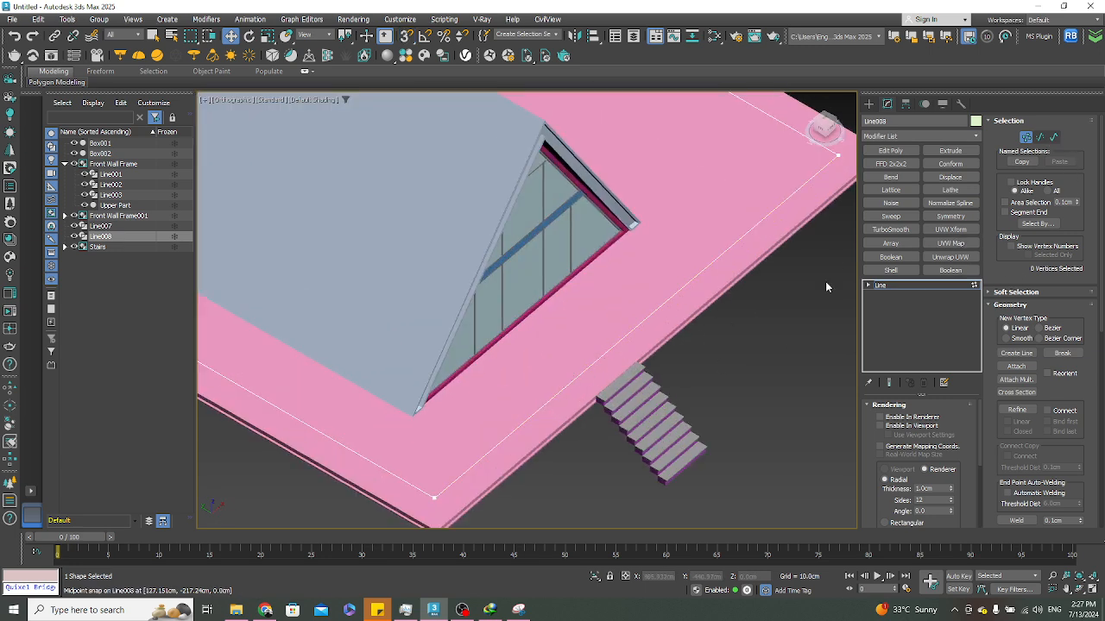
{"action": "scroll", "coordinate": [1001, 380], "scroll_direction": "down", "scroll_amount": 4}
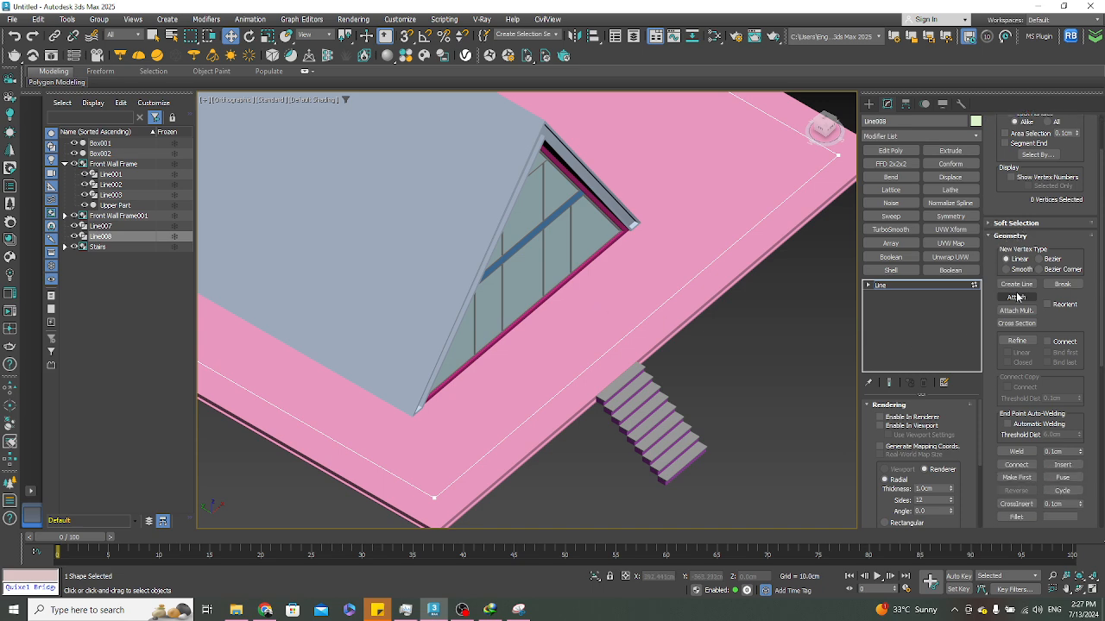
{"action": "scroll", "coordinate": [1001, 386], "scroll_direction": "down", "scroll_amount": 1}
{"action": "scroll", "coordinate": [1001, 386], "scroll_direction": "down", "scroll_amount": 3}
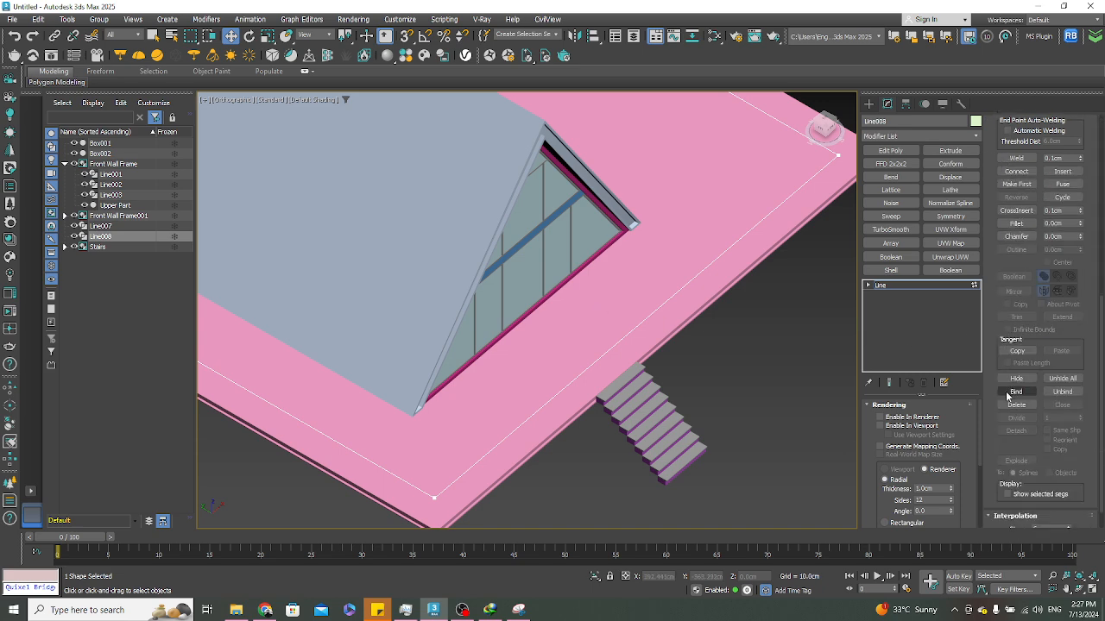
{"action": "scroll", "coordinate": [1008, 309], "scroll_direction": "up", "scroll_amount": 3}
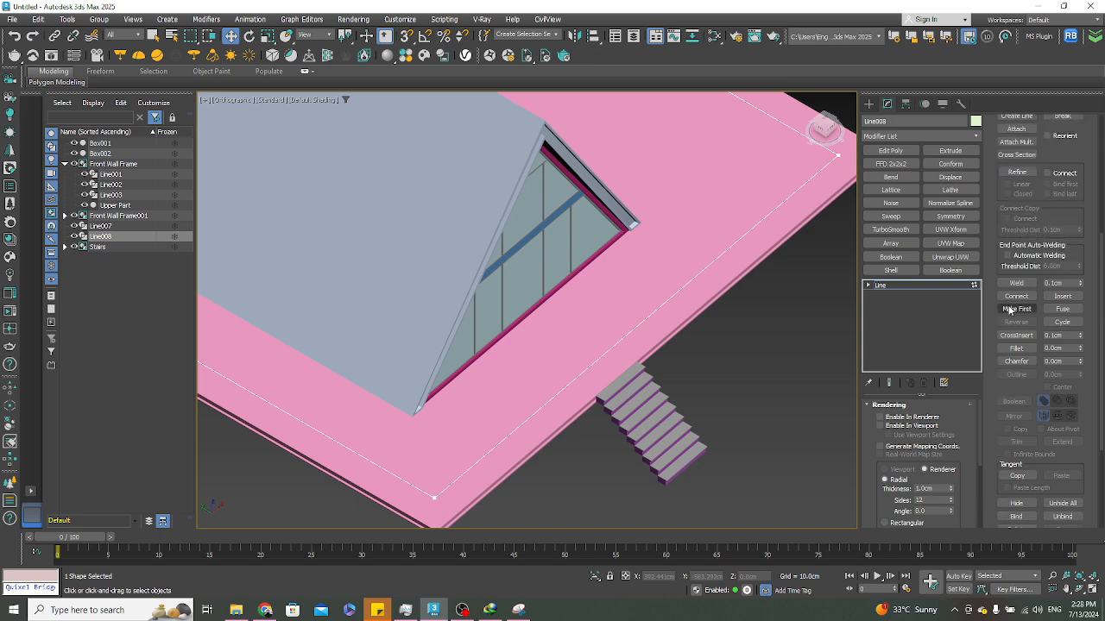
{"action": "scroll", "coordinate": [1006, 333], "scroll_direction": "up", "scroll_amount": 10}
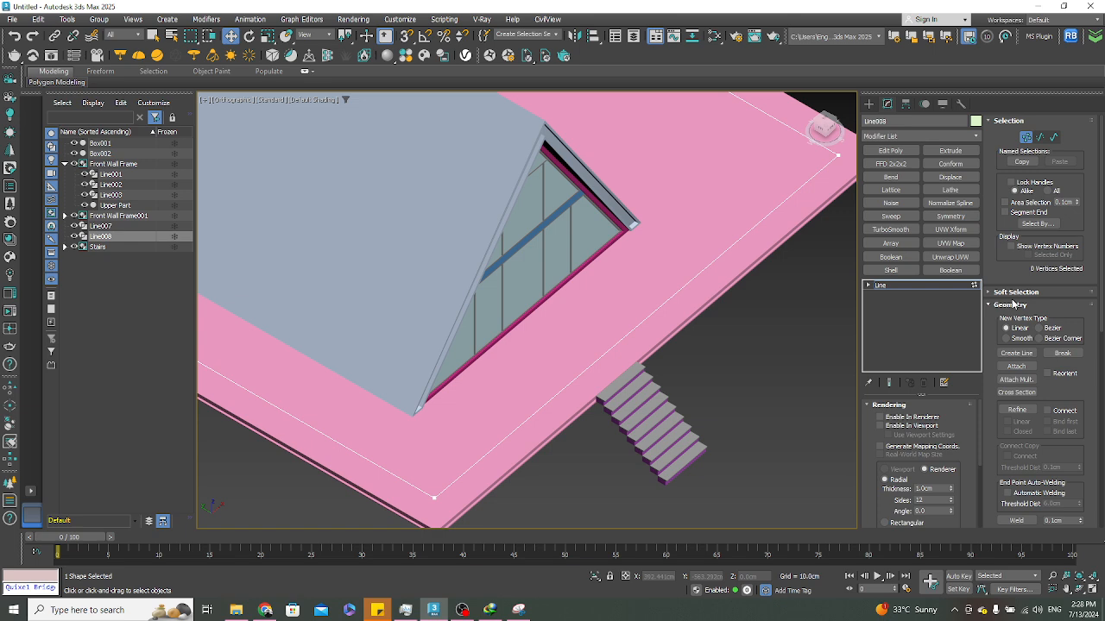
{"action": "scroll", "coordinate": [1014, 305], "scroll_direction": "down", "scroll_amount": 8}
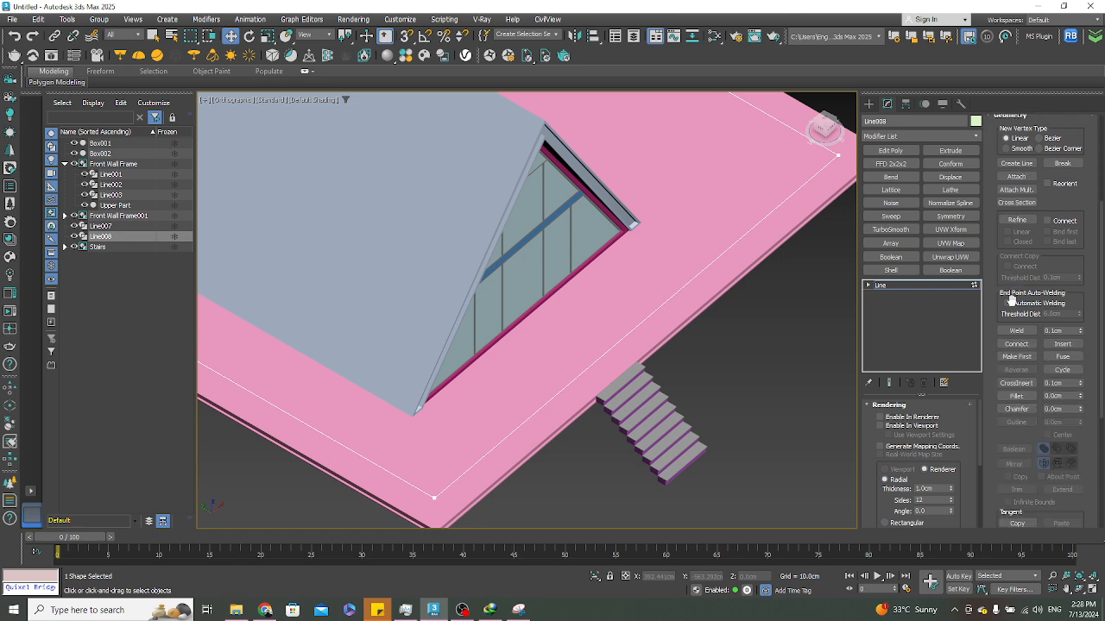
{"action": "scroll", "coordinate": [1015, 327], "scroll_direction": "up", "scroll_amount": 3}
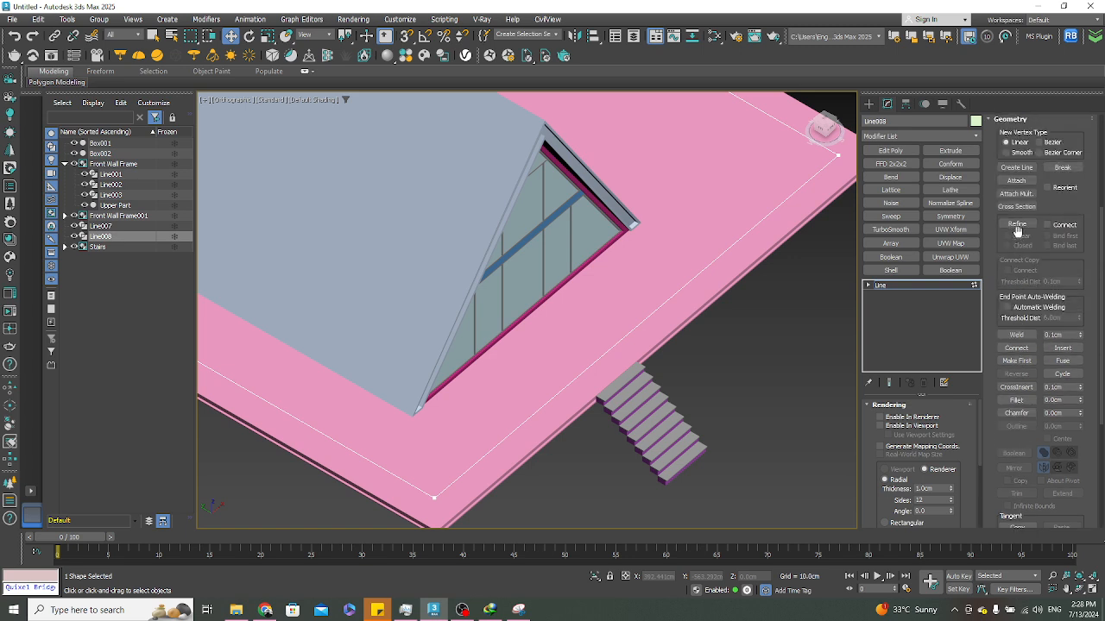
{"action": "left_click", "coordinate": [1015, 223]}
{"action": "scroll", "coordinate": [586, 337], "scroll_direction": "up", "scroll_amount": 2}
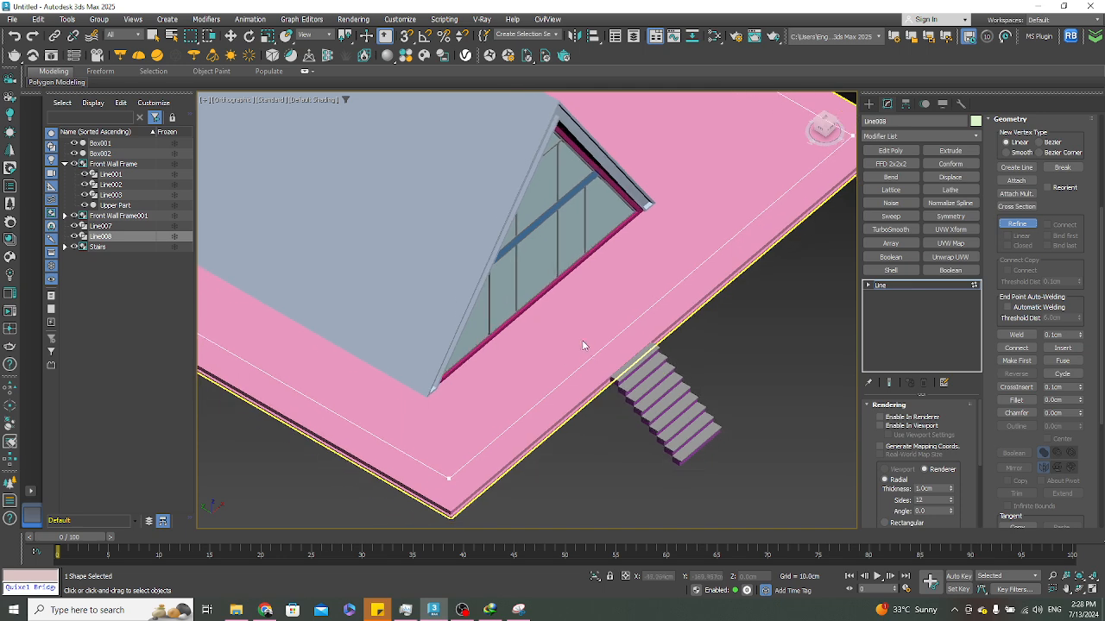
{"action": "key", "text": "t"}
{"action": "scroll", "coordinate": [586, 336], "scroll_direction": "down", "scroll_amount": 4}
{"action": "scroll", "coordinate": [498, 426], "scroll_direction": "up", "scroll_amount": 3}
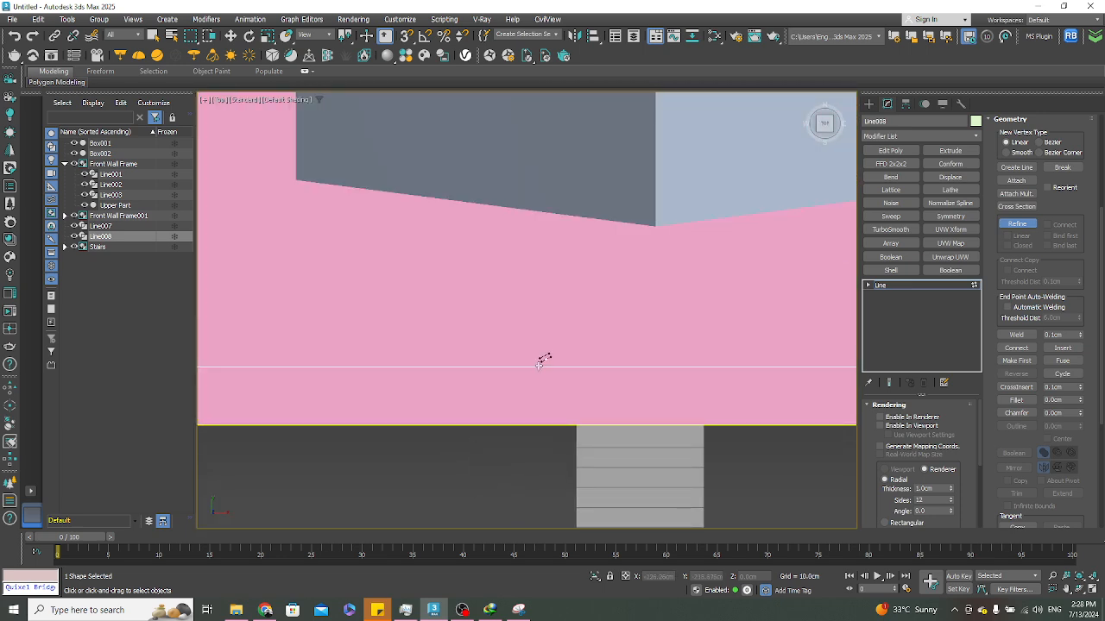
{"action": "middle_click_drag", "start_coordinate": [763, 363], "coordinate": [626, 349]}
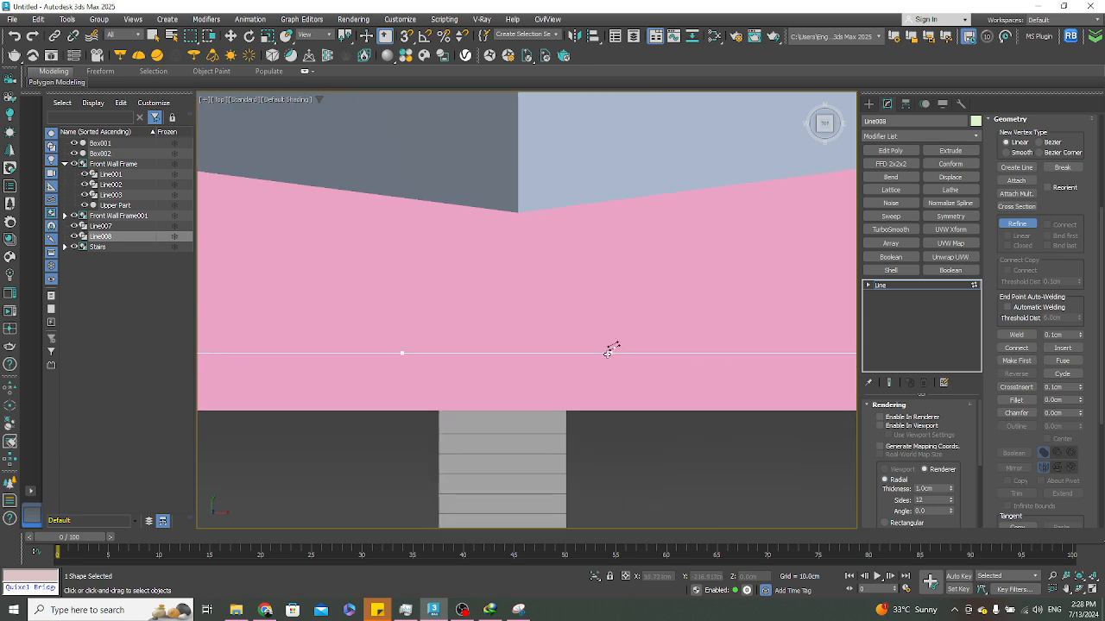
{"action": "left_click", "coordinate": [610, 352]}
{"action": "right_click", "coordinate": [551, 375]}
Delete the outline segment between the two new vertices to open a gap at the stairs, and deselect the spline
{"action": "scroll", "coordinate": [999, 172], "scroll_direction": "up", "scroll_amount": 6}
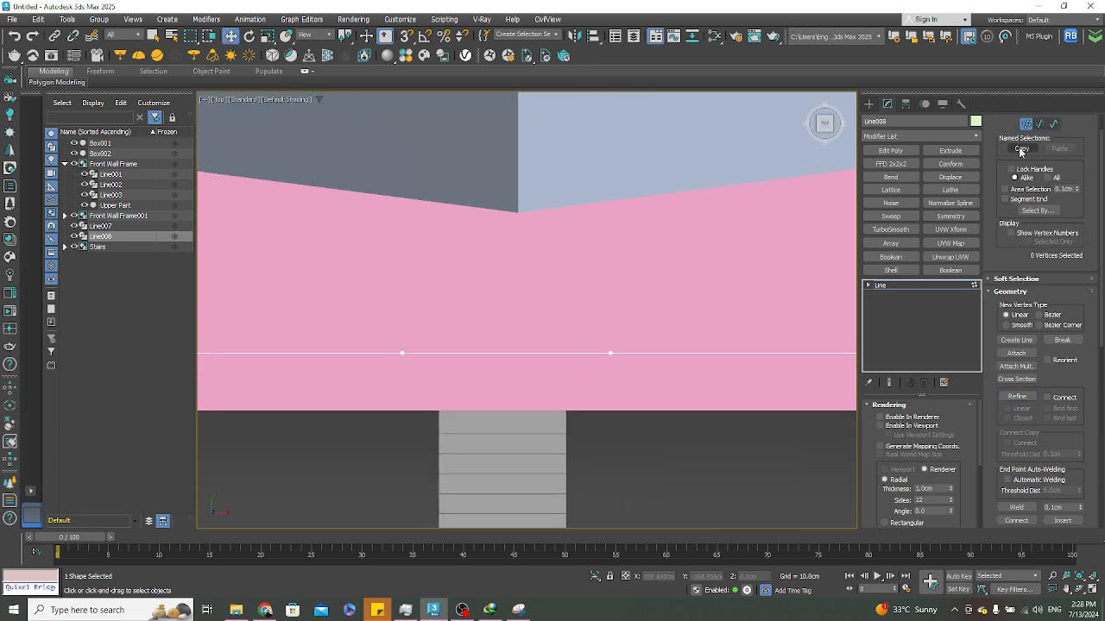
{"action": "left_click", "coordinate": [1039, 137]}
{"action": "left_click", "coordinate": [538, 352]}
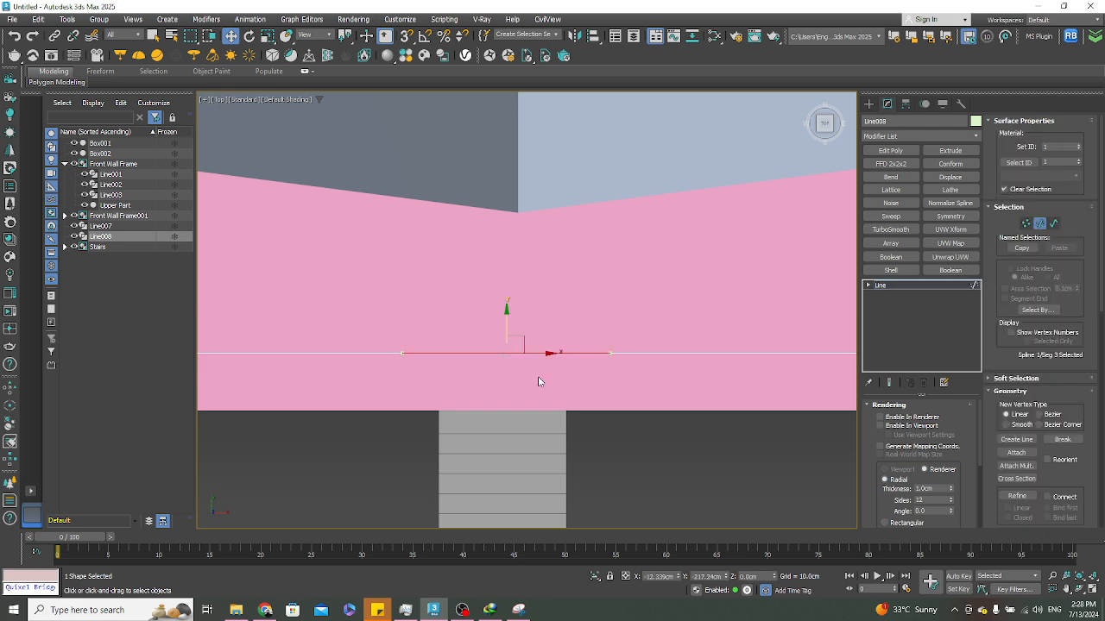
{"action": "key", "text": "Delete"}
{"action": "scroll", "coordinate": [499, 365], "scroll_direction": "down", "scroll_amount": 3}
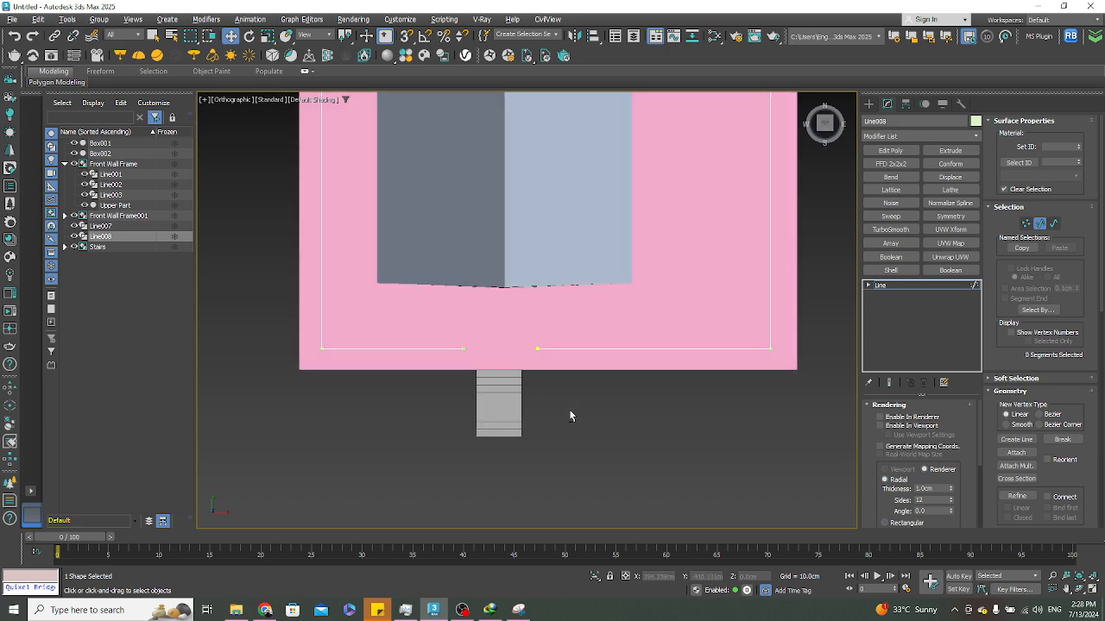
{"action": "middle_click_drag", "start_coordinate": [568, 411], "coordinate": [733, 388], "text": "alt"}
{"action": "left_click", "coordinate": [868, 104]}
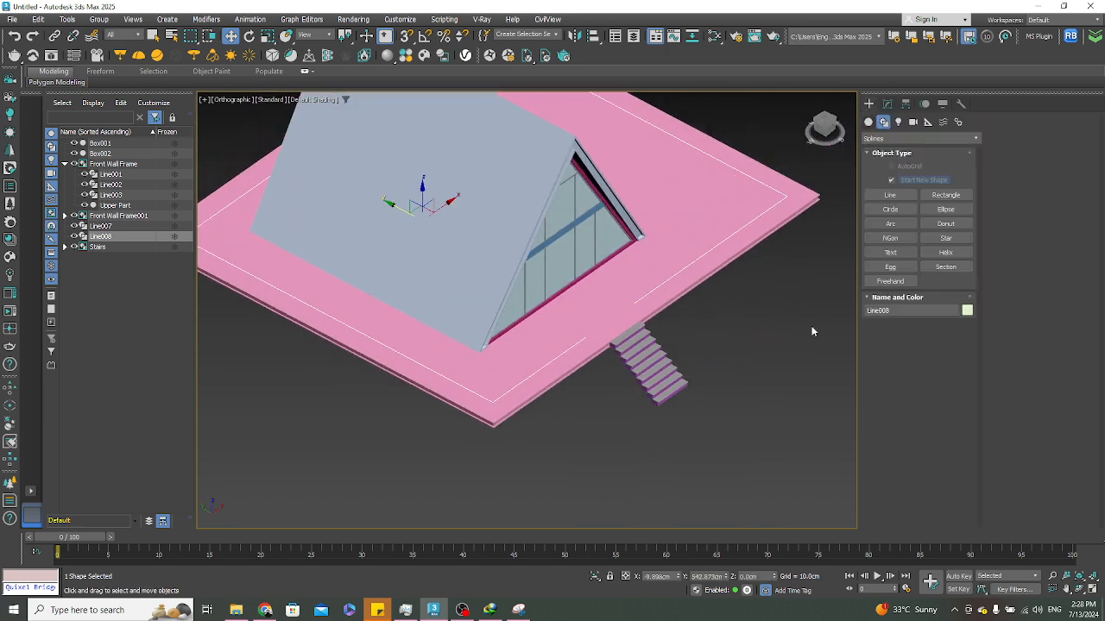
{"action": "left_click", "coordinate": [814, 328]}
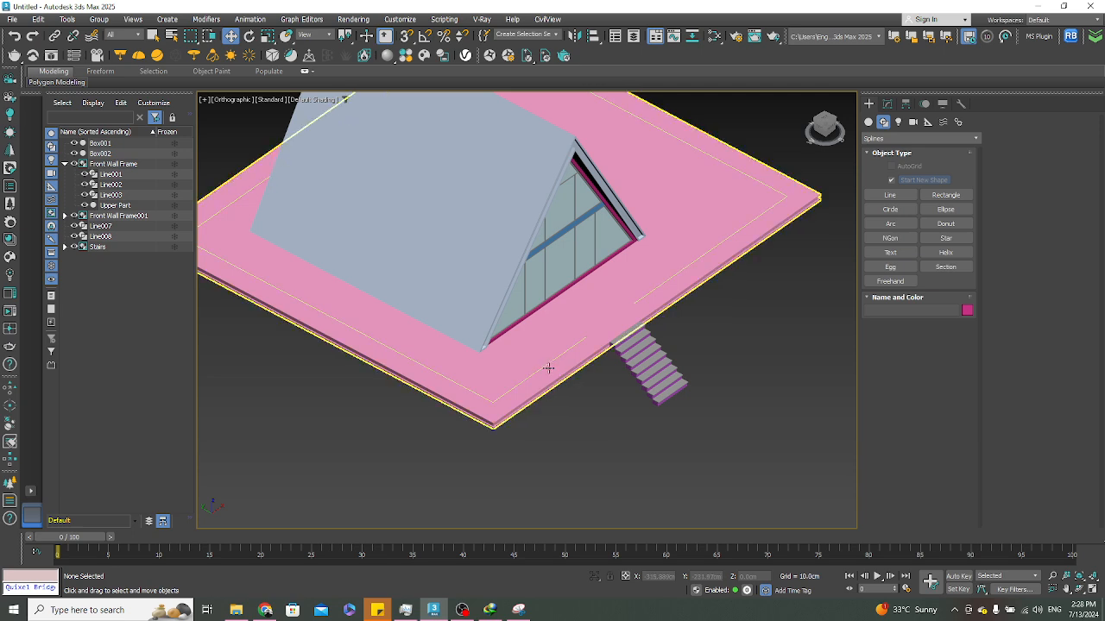
In the top view, create a cylinder of about 3.9 cm radius and 3.1 cm height beside the outline's front-left corner
{"action": "key", "text": "t"}
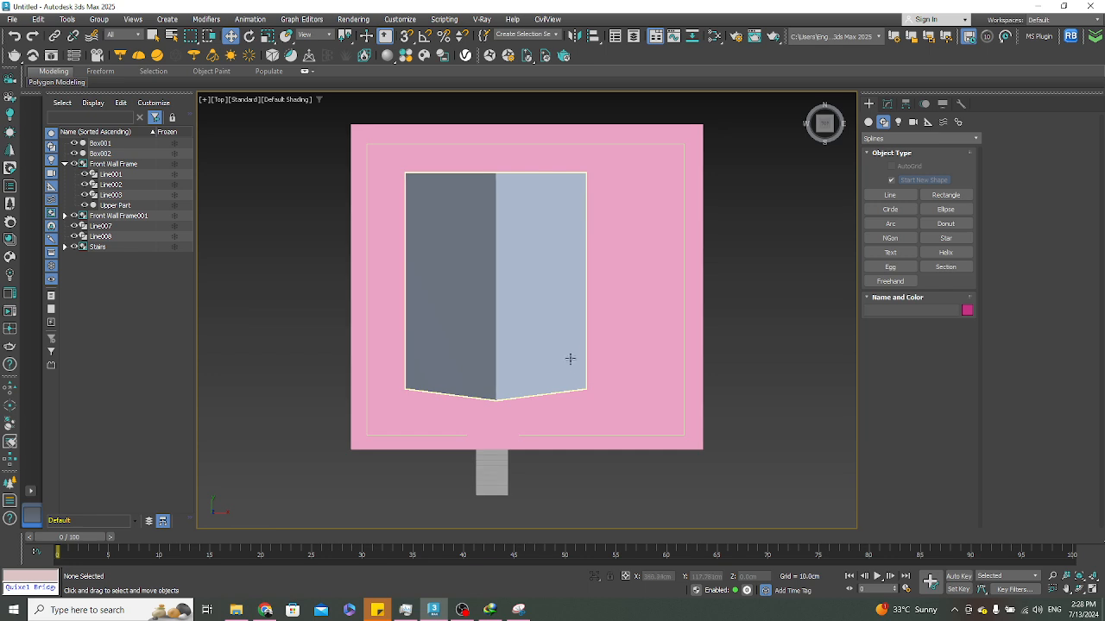
{"action": "left_click", "coordinate": [868, 121]}
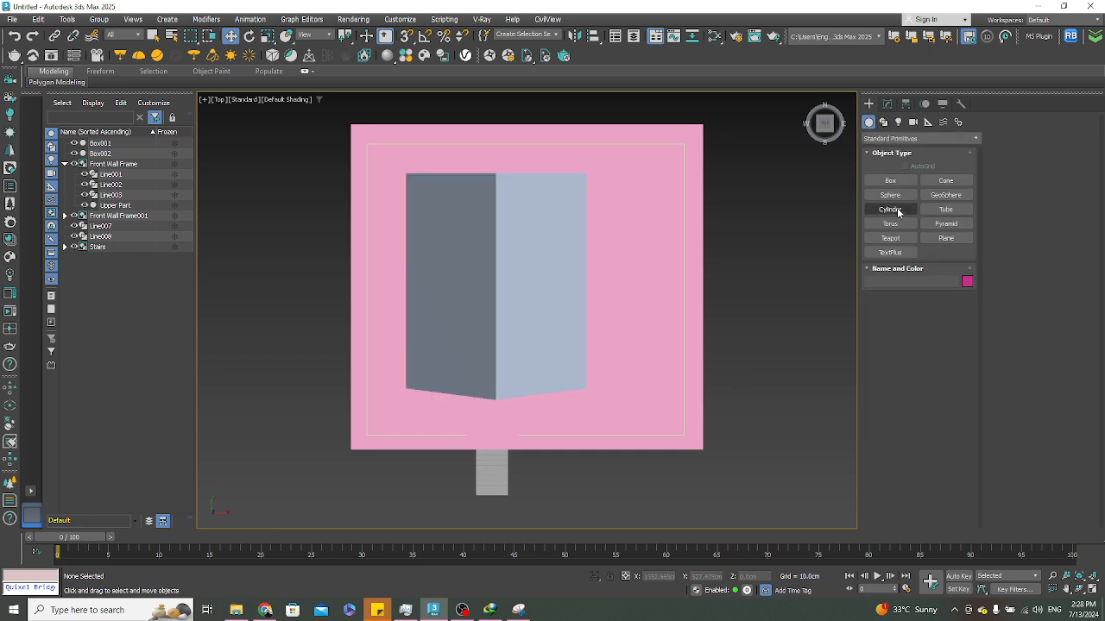
{"action": "left_click", "coordinate": [889, 210]}
{"action": "scroll", "coordinate": [331, 458], "scroll_direction": "up", "scroll_amount": 6}
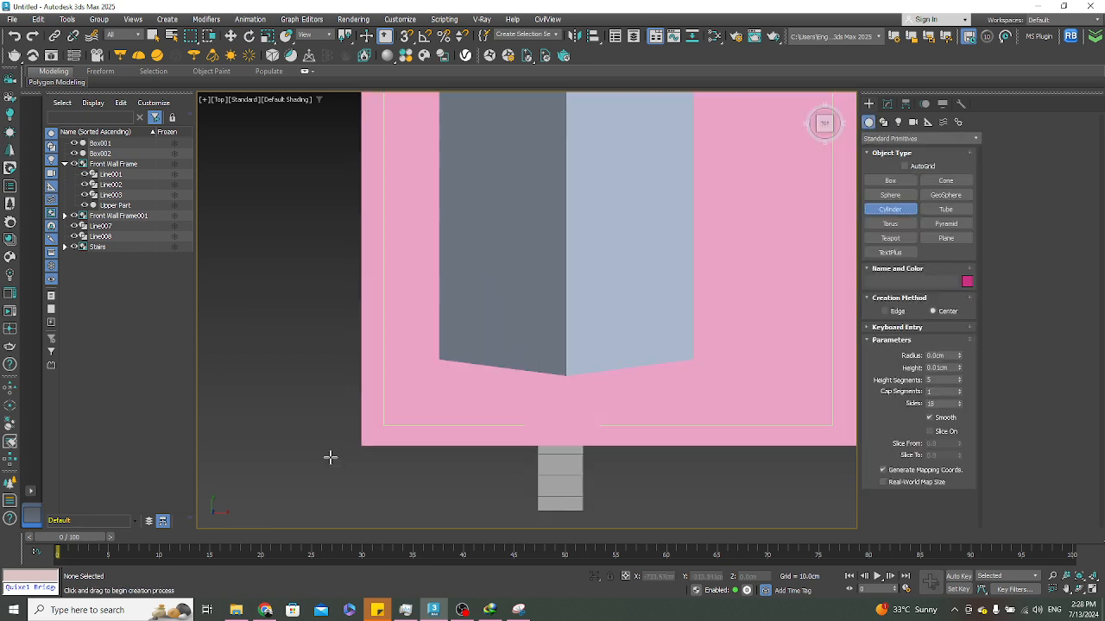
{"action": "left_click_drag", "start_coordinate": [339, 339], "coordinate": [354, 346]}
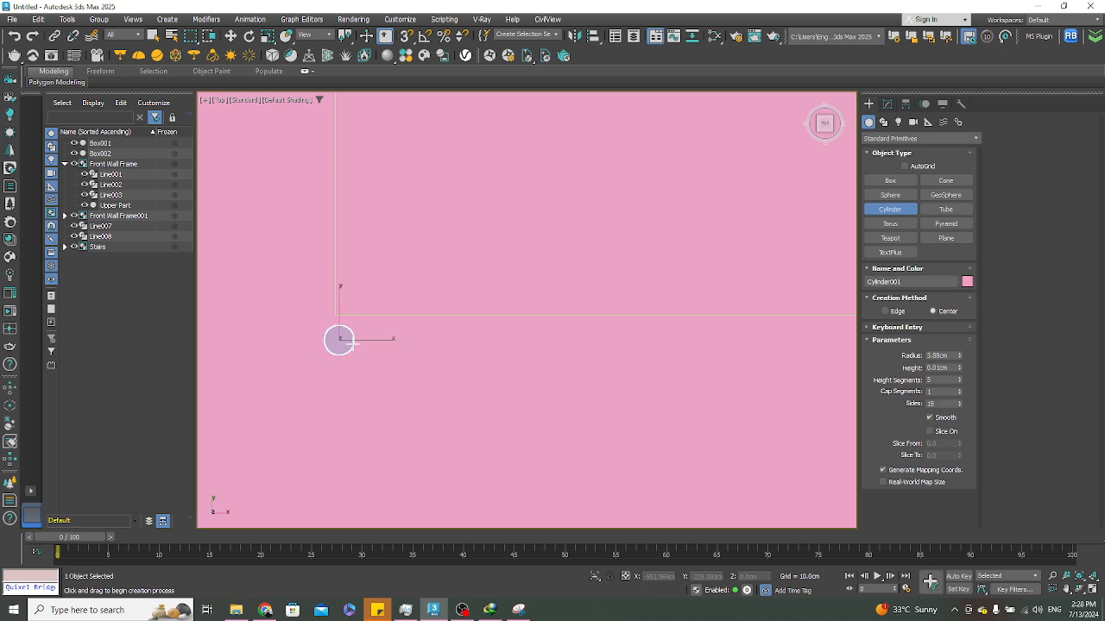
{"action": "left_click", "coordinate": [431, 361]}
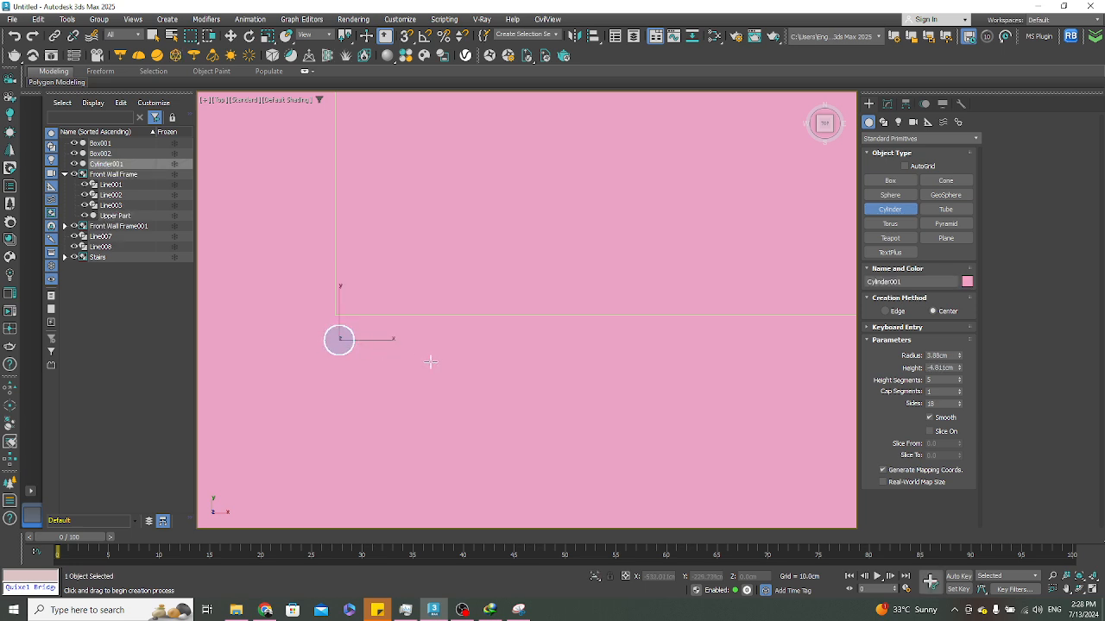
{"action": "left_click", "coordinate": [486, 333]}
Set the cylinder's radius to 5.08 cm and its height to 91.44 cm, and deselect it
{"action": "left_click", "coordinate": [887, 106]}
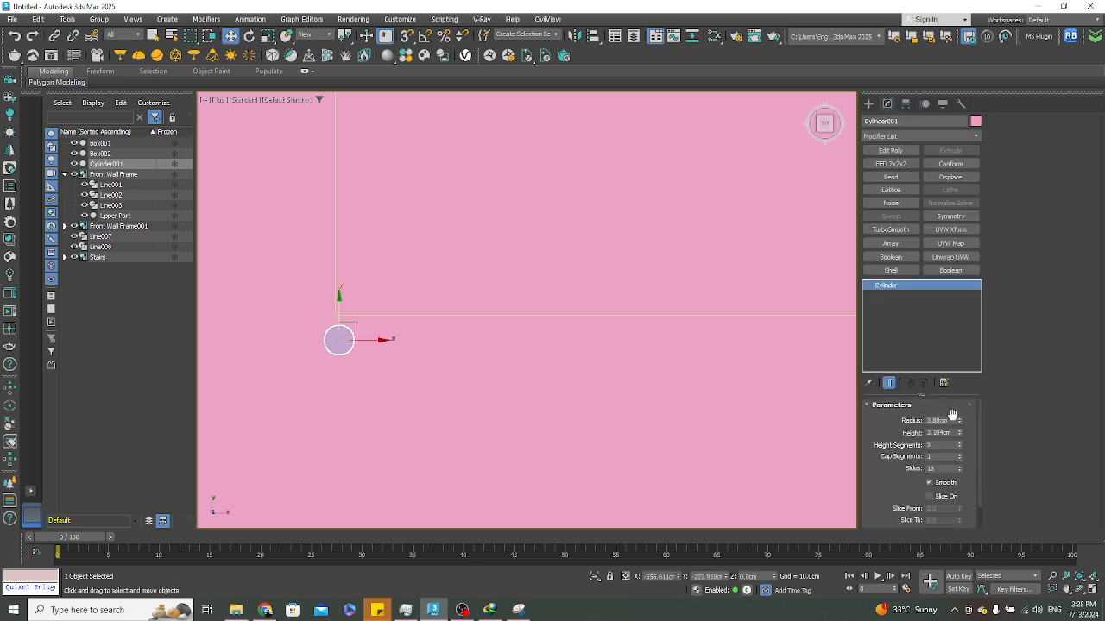
{"action": "left_click_drag", "start_coordinate": [960, 421], "coordinate": [958, 404]}
{"action": "double_click", "coordinate": [946, 420]}
{"action": "type", "text": "5"}
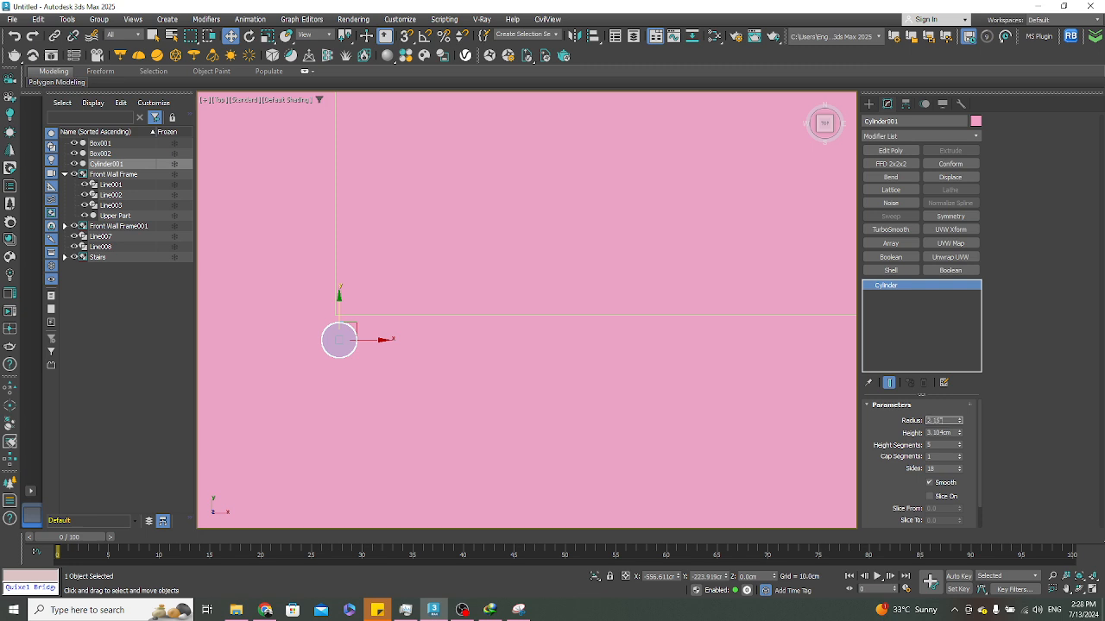
{"action": "type", "text": ".46"}
{"action": "key", "text": "Return"}
{"action": "type", "text": "5.08"}
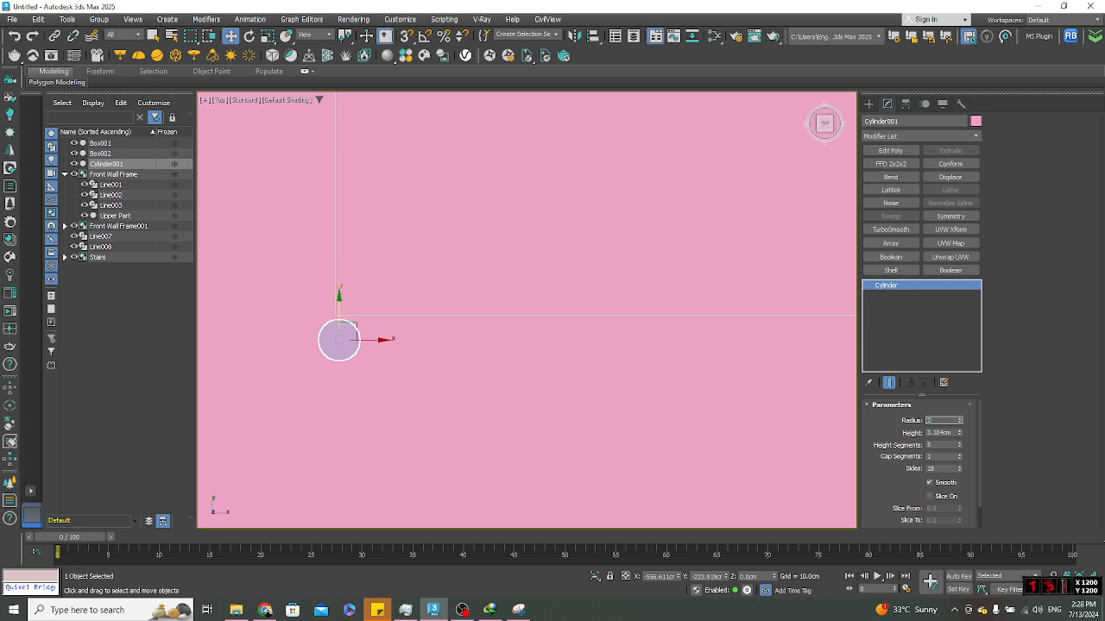
{"action": "key", "text": "Return"}
{"action": "key", "text": "Tab"}
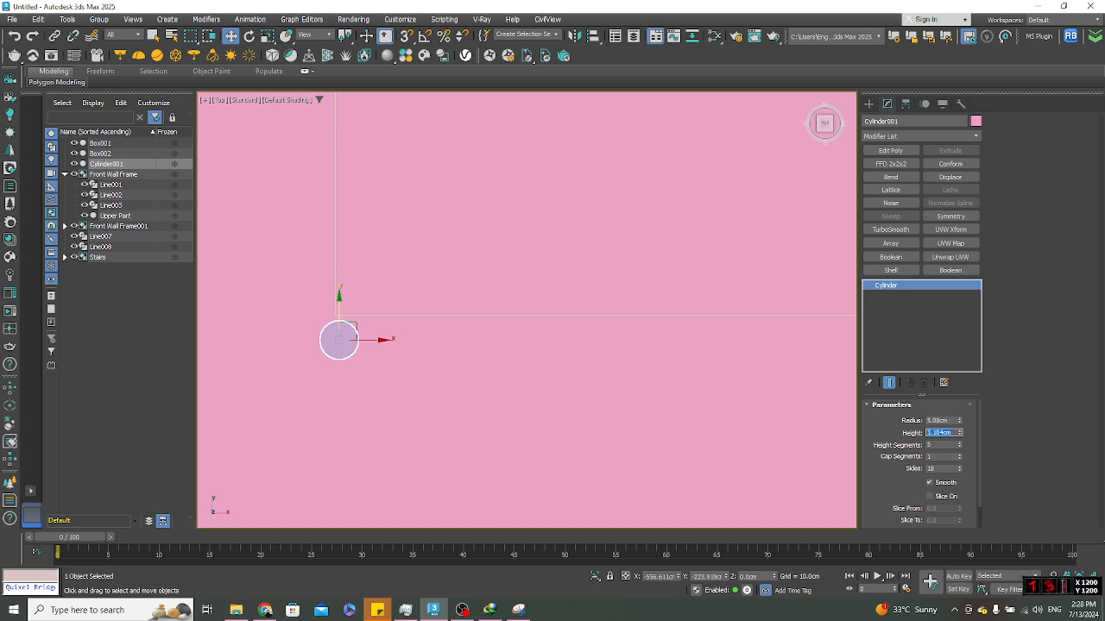
{"action": "type", "text": "3"}
{"action": "middle_click_drag", "start_coordinate": [679, 373], "coordinate": [567, 346], "text": "alt"}
{"action": "left_click", "coordinate": [613, 469]}
{"action": "middle_click_drag", "start_coordinate": [613, 470], "coordinate": [581, 469], "text": "alt"}
{"action": "scroll", "coordinate": [602, 427], "scroll_direction": "up", "scroll_amount": 6}
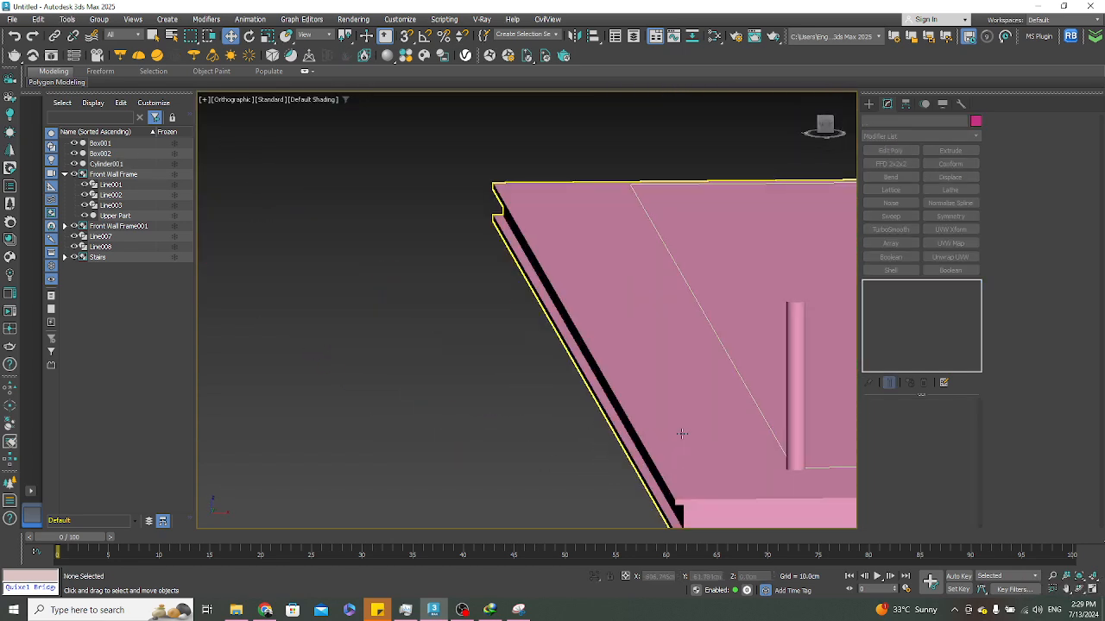
Move the cylinder with snapping in the top view so its centre sits on the outline's front-left corner vertex, and deselect it
{"action": "left_click", "coordinate": [794, 421]}
{"action": "key", "text": "t"}
{"action": "key", "text": "z"}
{"action": "scroll", "coordinate": [551, 399], "scroll_direction": "down", "scroll_amount": 12}
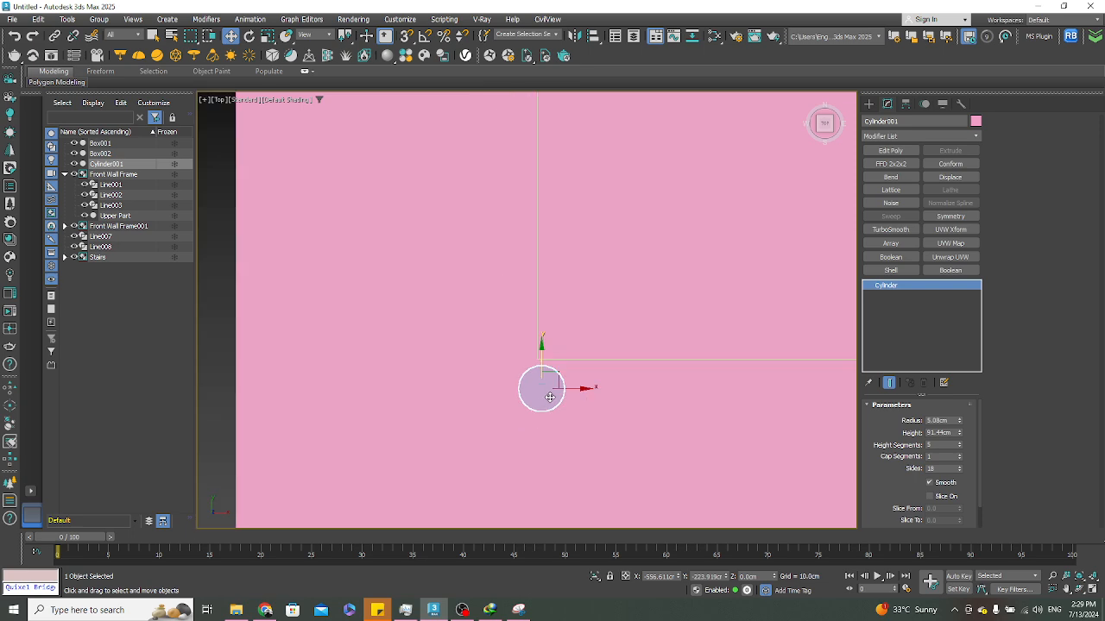
{"action": "scroll", "coordinate": [550, 397], "scroll_direction": "up", "scroll_amount": 4}
{"action": "key", "text": "s"}
{"action": "left_click_drag", "start_coordinate": [553, 388], "coordinate": [545, 364]}
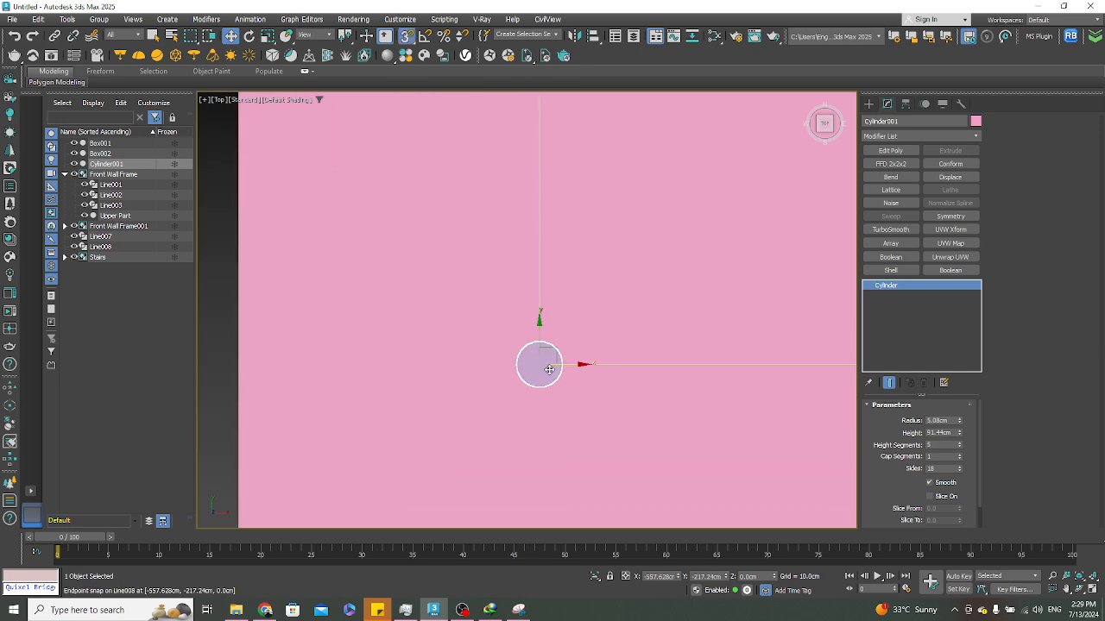
{"action": "scroll", "coordinate": [539, 410], "scroll_direction": "down", "scroll_amount": 12}
{"action": "middle_click_drag", "start_coordinate": [557, 423], "coordinate": [623, 472], "text": "alt"}
{"action": "left_click", "coordinate": [623, 475]}
{"action": "scroll", "coordinate": [532, 440], "scroll_direction": "up", "scroll_amount": 8}
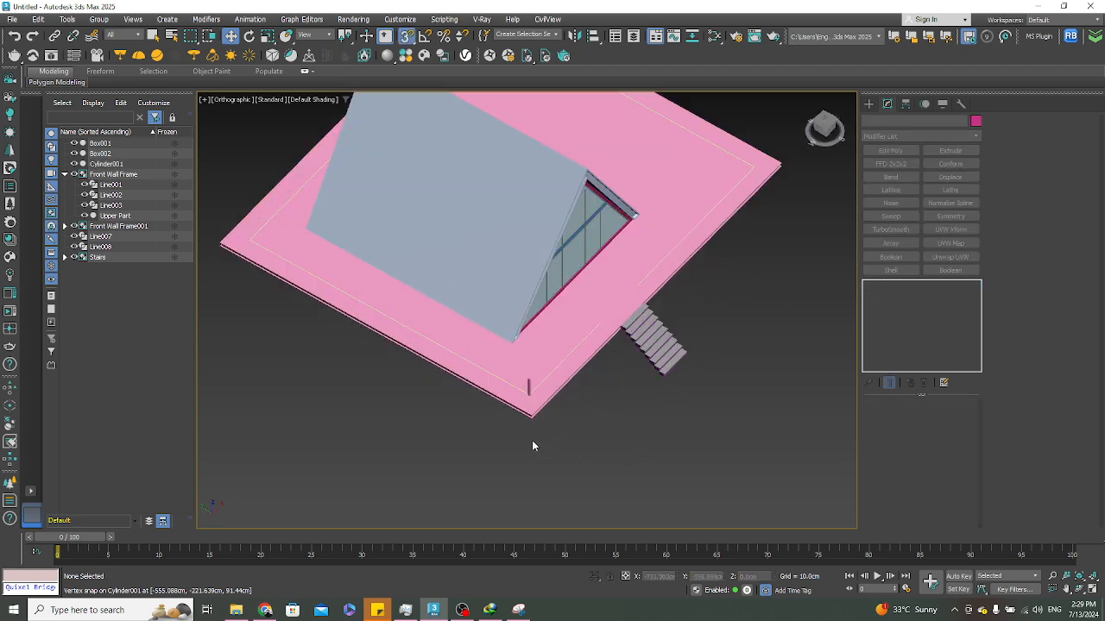
{"action": "left_click", "coordinate": [636, 395]}
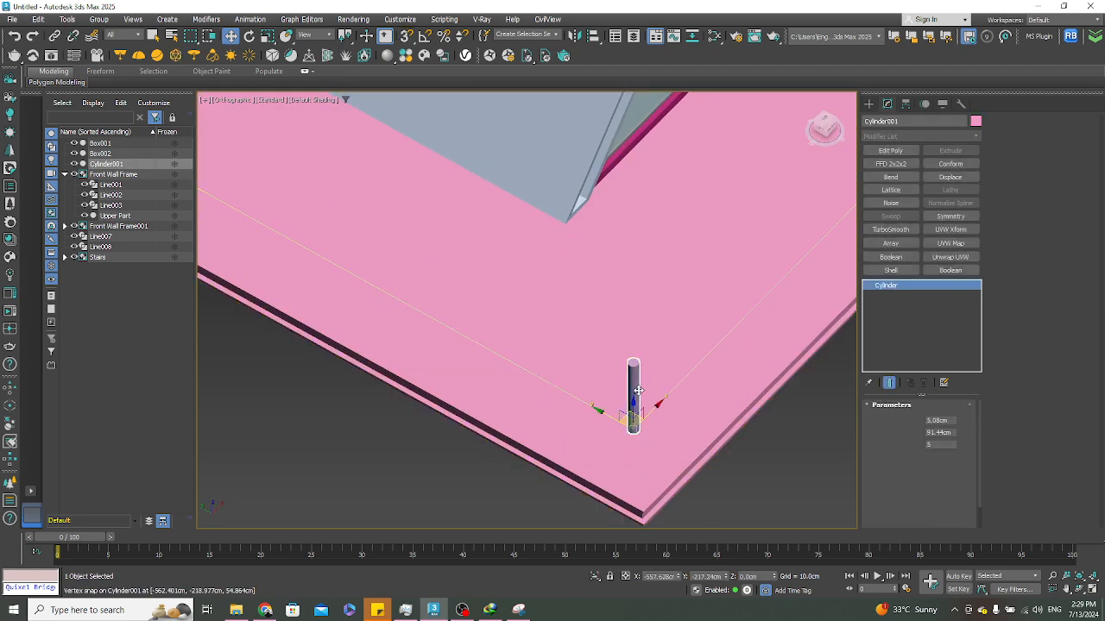
{"action": "middle_click_drag", "start_coordinate": [498, 268], "coordinate": [520, 320]}
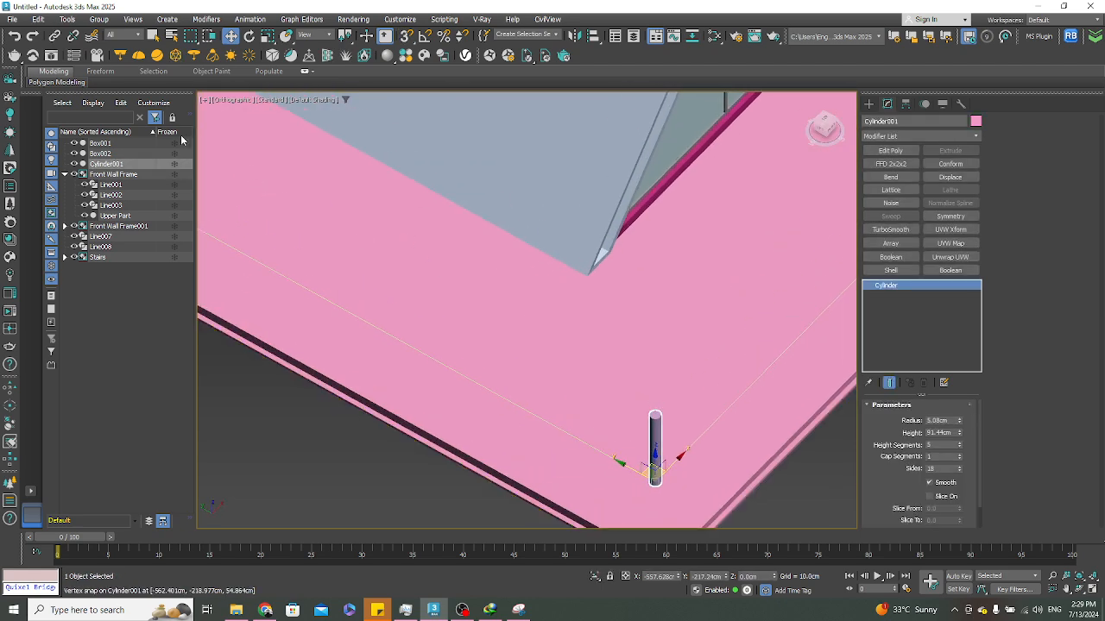
{"action": "left_click", "coordinate": [69, 19]}
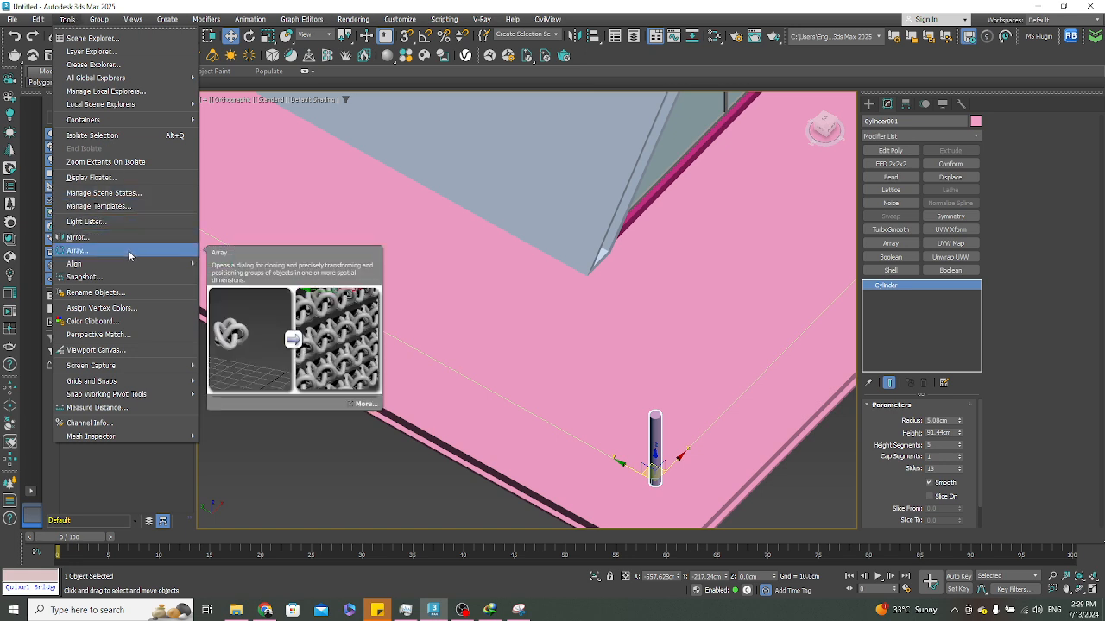
{"action": "mouse_move", "coordinate": [129, 266]}
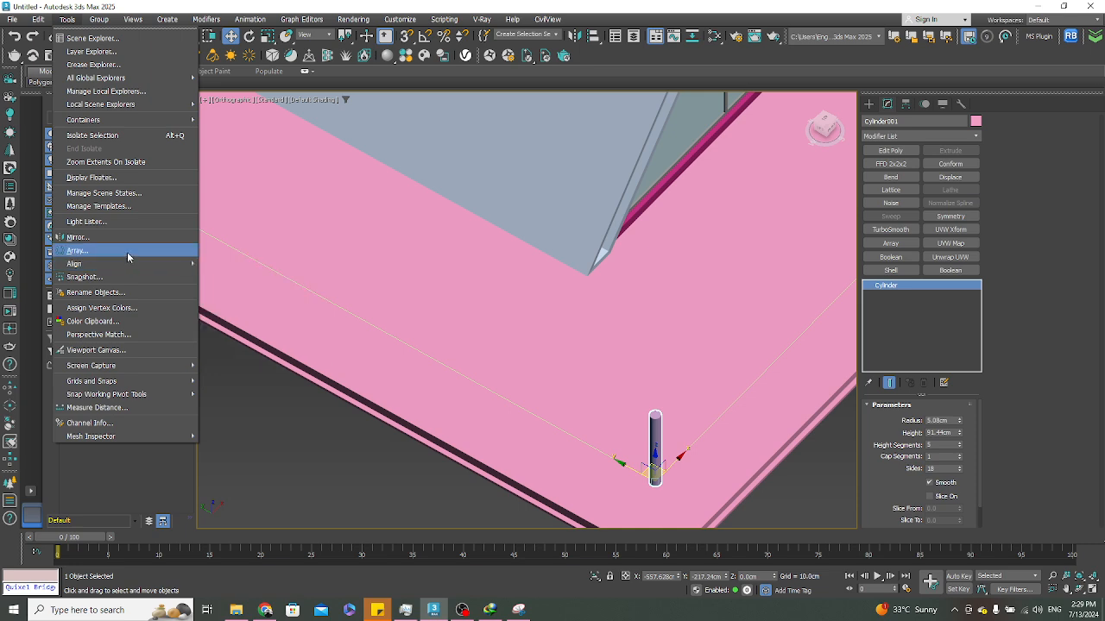
{"action": "left_click", "coordinate": [126, 251]}
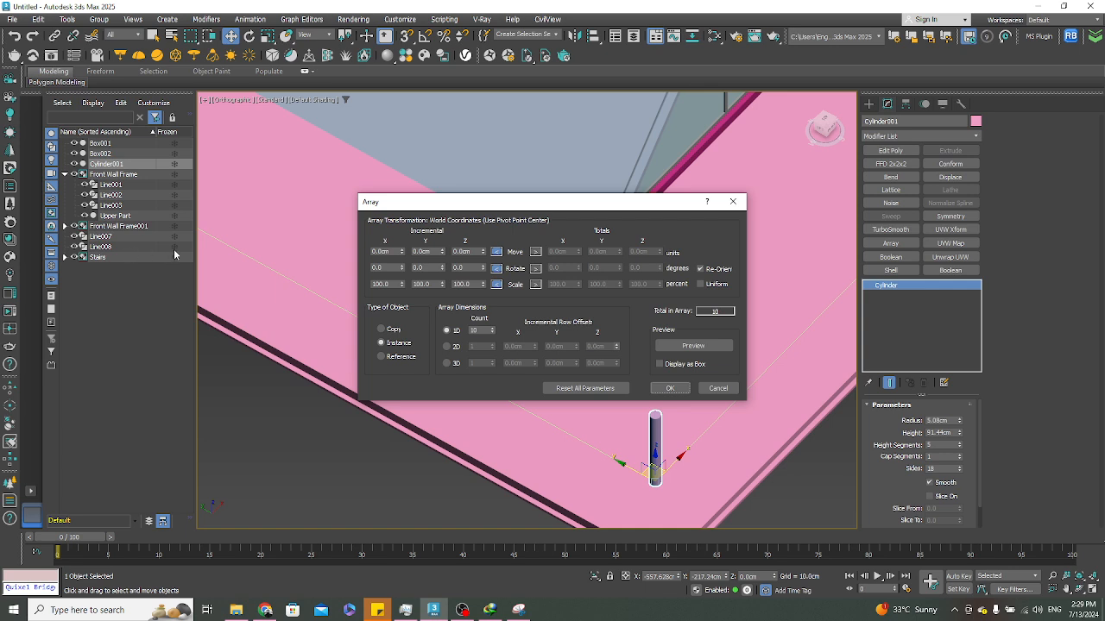
{"action": "left_click", "coordinate": [723, 208]}
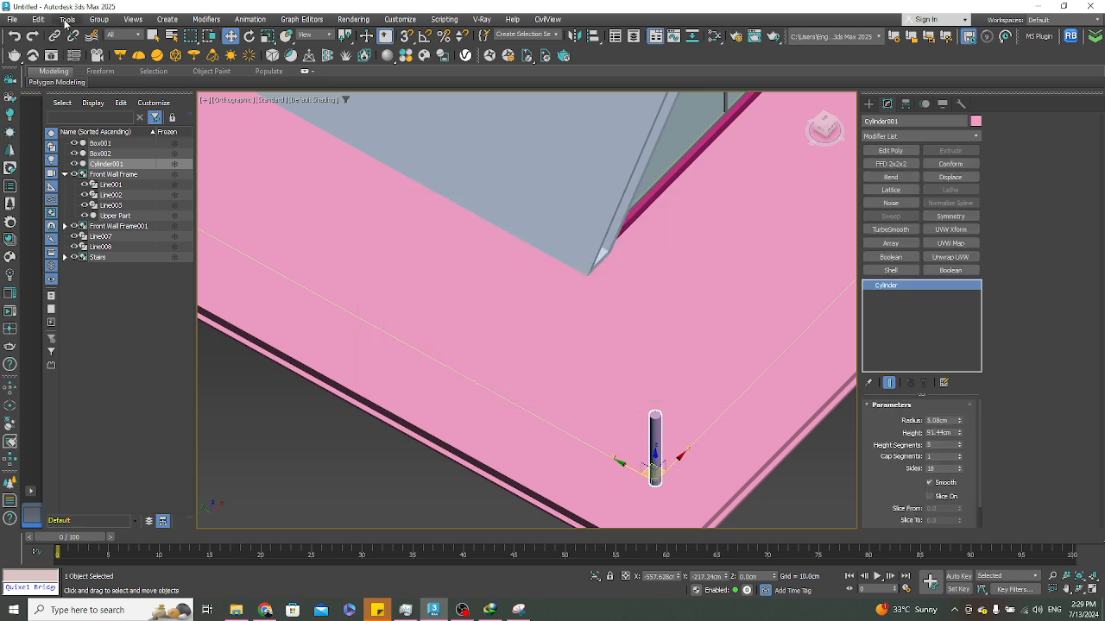
Start the Spacing Tool for the corner cylinder and pick the deck outline spline as its path
{"action": "left_click", "coordinate": [68, 19]}
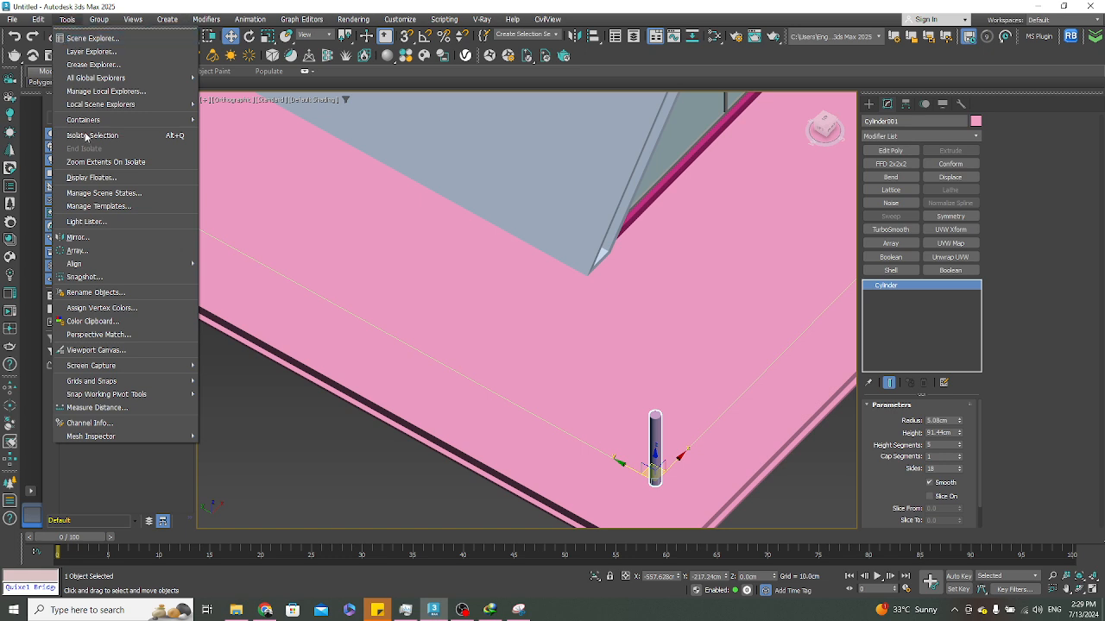
{"action": "mouse_move", "coordinate": [155, 265]}
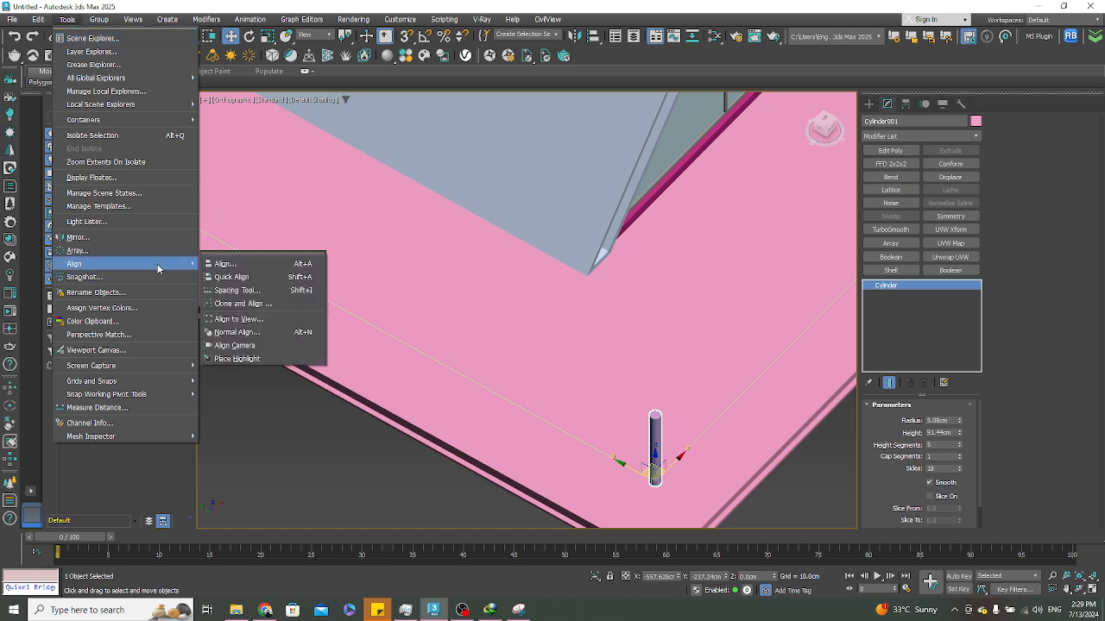
{"action": "left_click", "coordinate": [264, 291]}
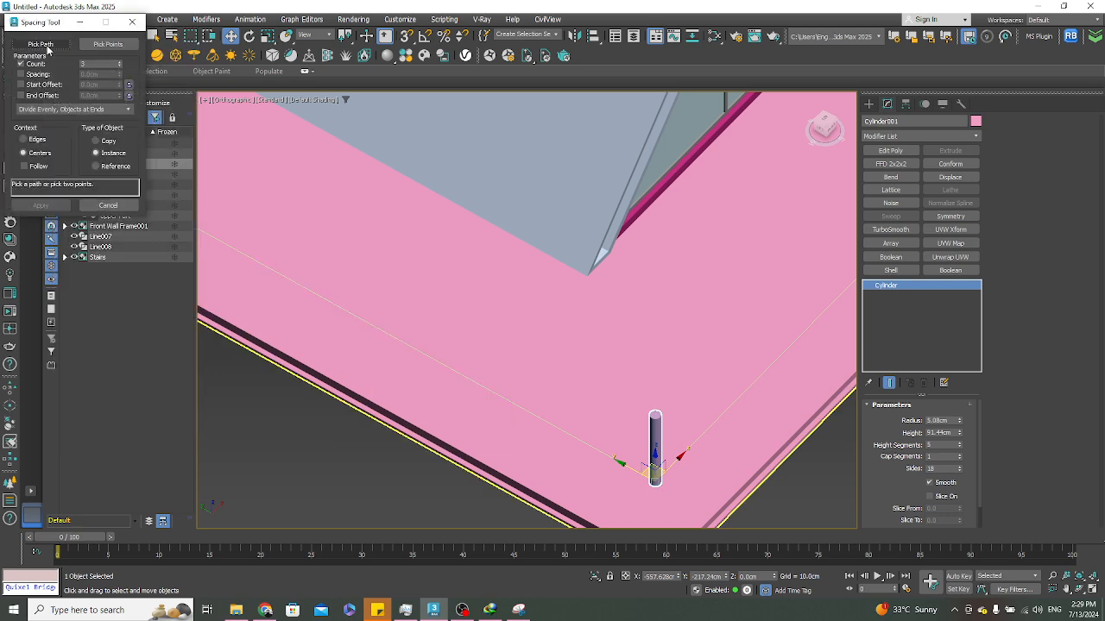
{"action": "scroll", "coordinate": [607, 319], "scroll_direction": "down", "scroll_amount": 3}
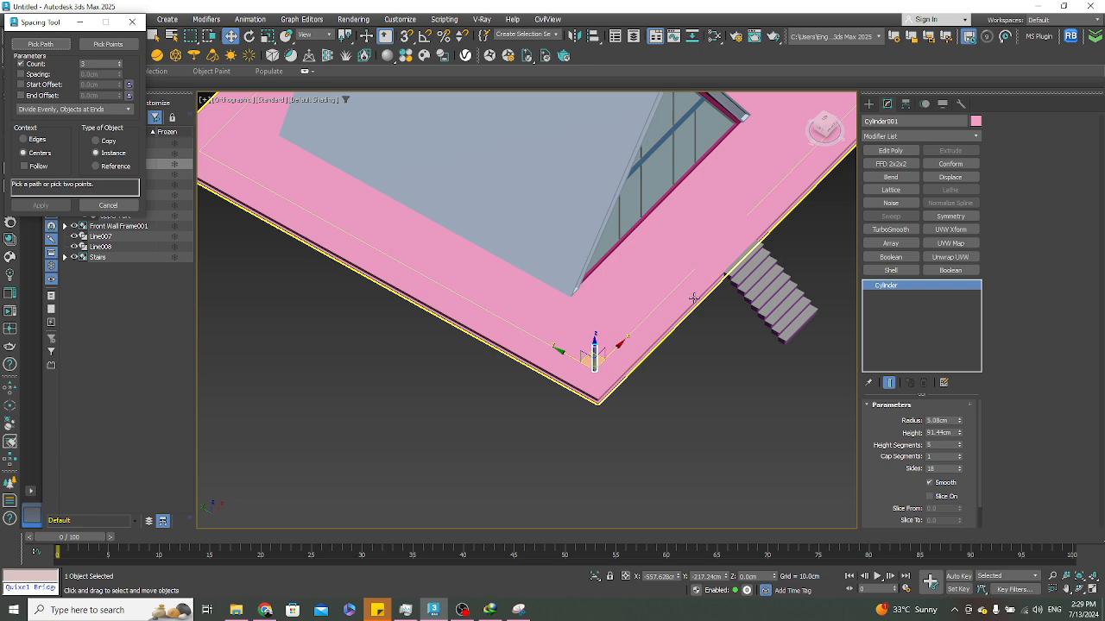
{"action": "left_click", "coordinate": [40, 44]}
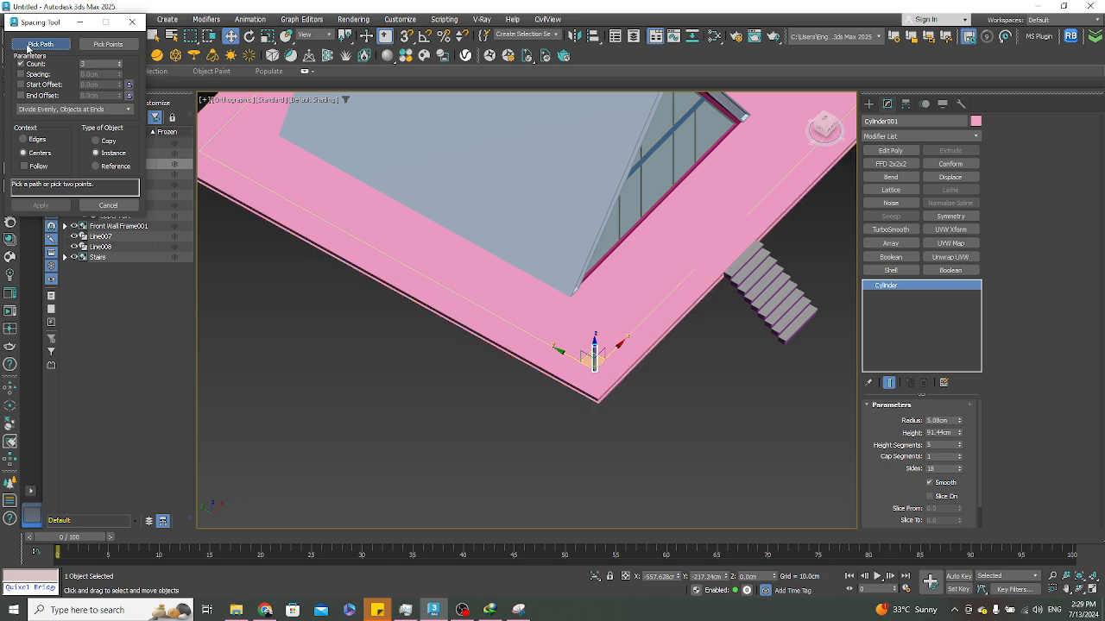
{"action": "left_click", "coordinate": [396, 256]}
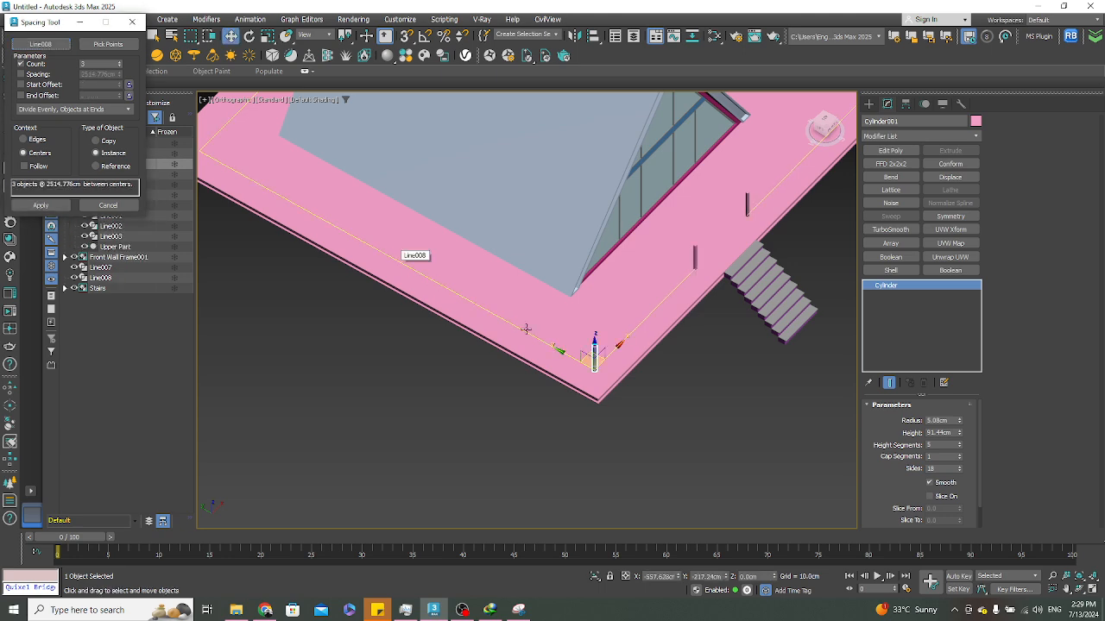
{"action": "scroll", "coordinate": [524, 327], "scroll_direction": "down", "scroll_amount": 3}
{"action": "scroll", "coordinate": [576, 296], "scroll_direction": "up", "scroll_amount": 4}
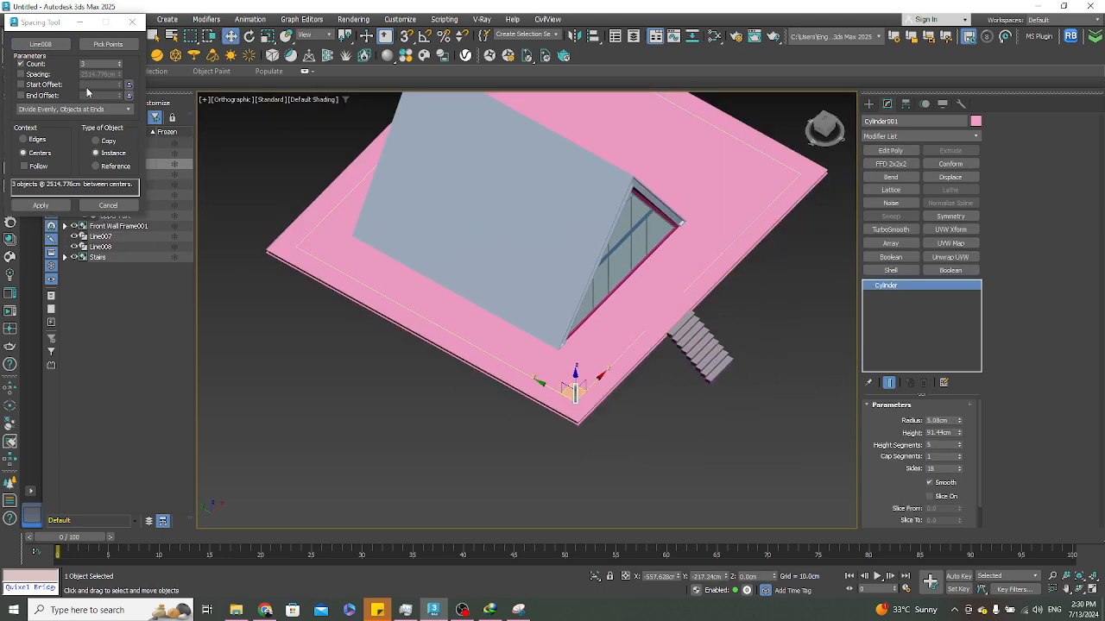
Set the spacing count to 23 posts along the deck outline
{"action": "left_click", "coordinate": [118, 63]}
{"action": "left_click", "coordinate": [119, 63]}
{"action": "left_click", "coordinate": [119, 63]}
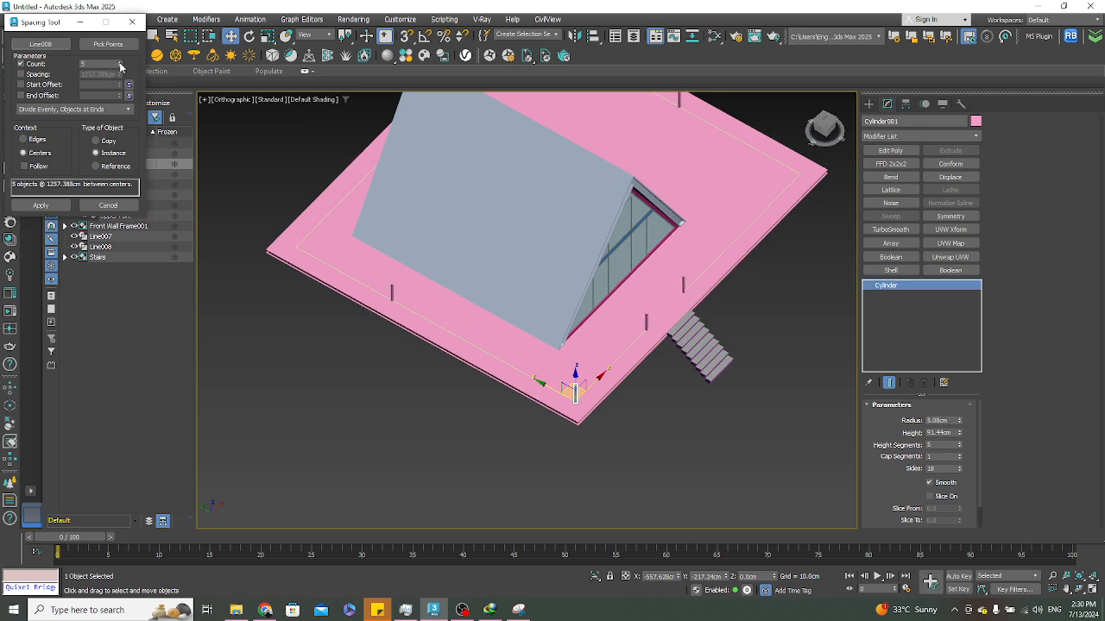
{"action": "left_click", "coordinate": [119, 63]}
{"action": "left_click", "coordinate": [120, 63]}
{"action": "left_click", "coordinate": [119, 63]}
{"action": "left_click", "coordinate": [119, 63]}
{"action": "left_click", "coordinate": [119, 63]}
{"action": "left_click", "coordinate": [119, 63]}
{"action": "left_click", "coordinate": [119, 63]}
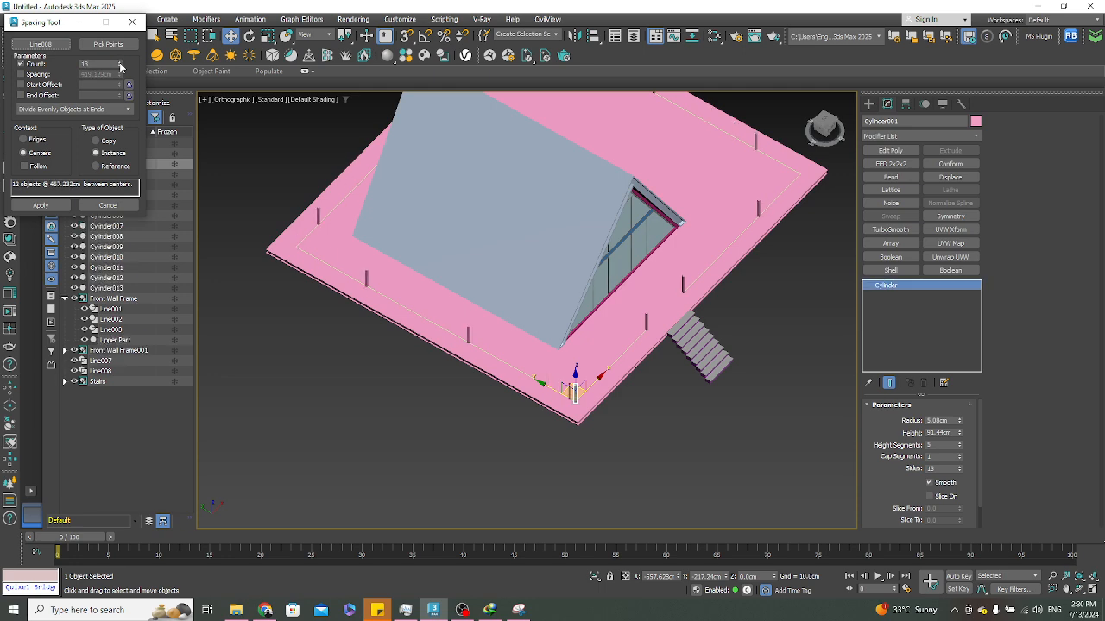
{"action": "left_click", "coordinate": [120, 63]}
{"action": "left_click", "coordinate": [119, 63]}
{"action": "left_click", "coordinate": [120, 63]}
{"action": "left_click", "coordinate": [119, 63]}
{"action": "left_click", "coordinate": [120, 63]}
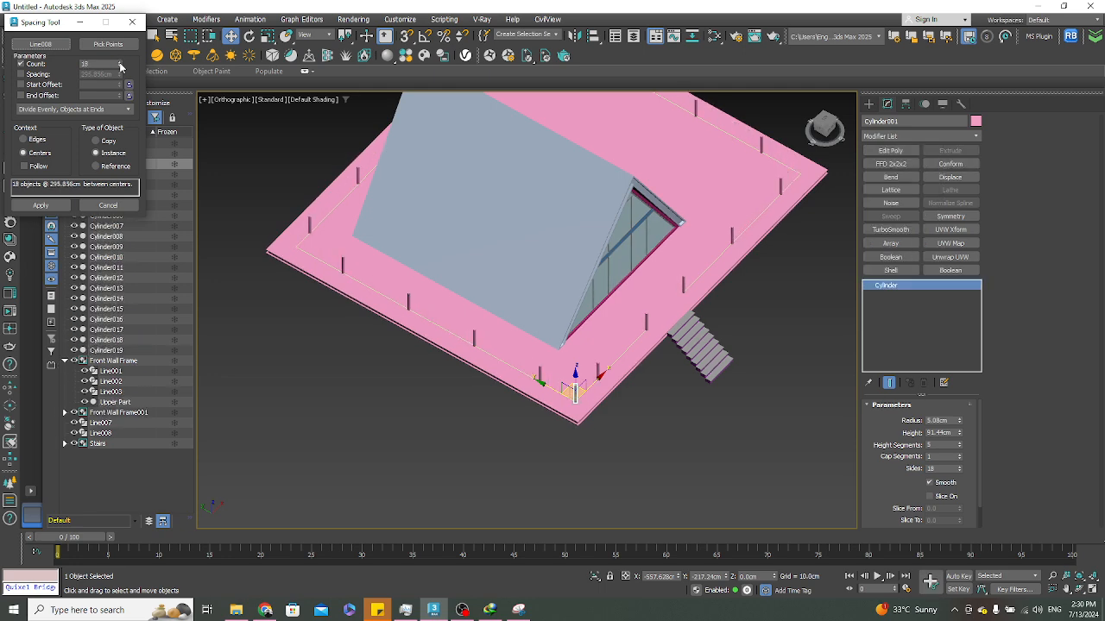
{"action": "left_click", "coordinate": [119, 63]}
{"action": "left_click", "coordinate": [119, 63]}
{"action": "left_click", "coordinate": [119, 63]}
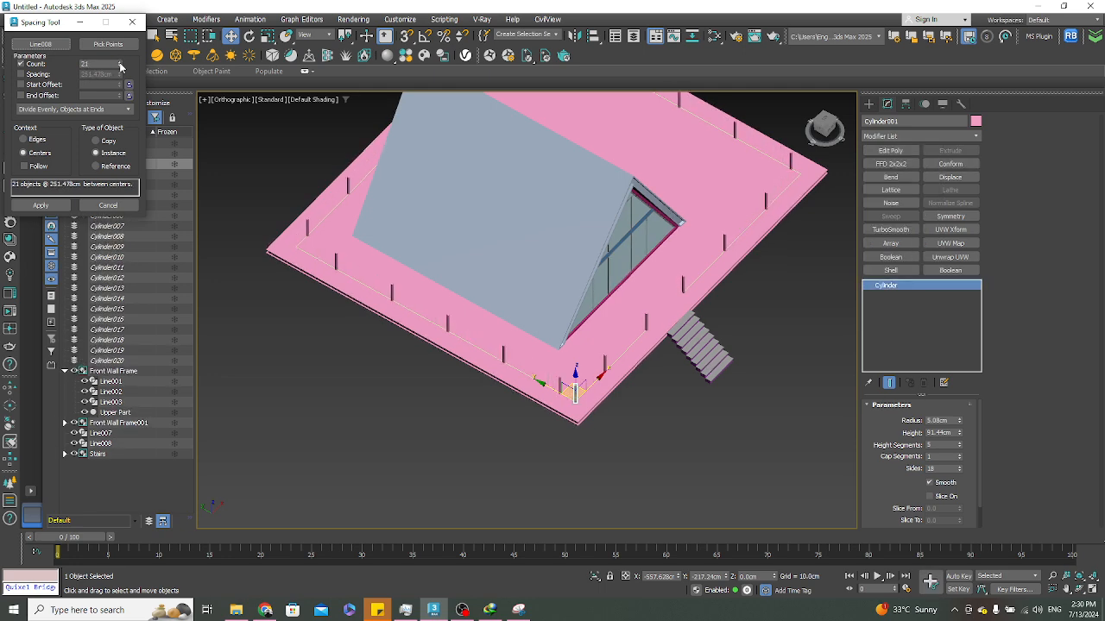
{"action": "left_click", "coordinate": [119, 63]}
{"action": "middle_click_drag", "start_coordinate": [532, 350], "coordinate": [535, 414]}
{"action": "scroll", "coordinate": [440, 426], "scroll_direction": "down", "scroll_amount": 2}
{"action": "middle_click_drag", "start_coordinate": [441, 428], "coordinate": [439, 443]}
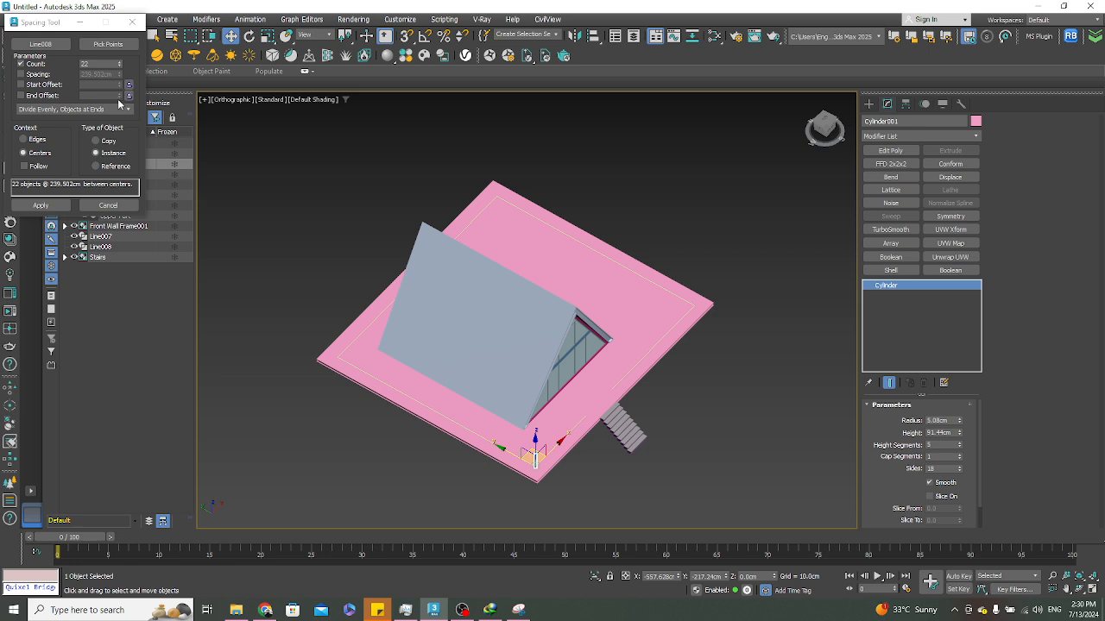
{"action": "left_click", "coordinate": [119, 63]}
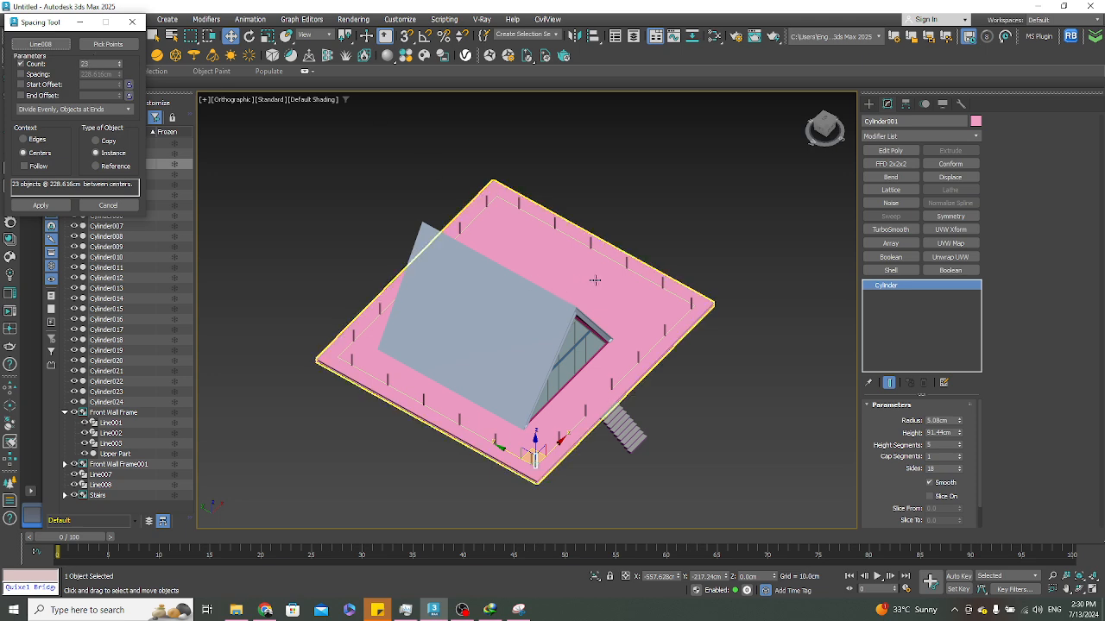
Inspect the post layout, try counts of 24 and 22, and return the spacing count to 23
{"action": "scroll", "coordinate": [661, 361], "scroll_direction": "up", "scroll_amount": 3}
{"action": "scroll", "coordinate": [654, 349], "scroll_direction": "down", "scroll_amount": 5}
{"action": "scroll", "coordinate": [666, 390], "scroll_direction": "up", "scroll_amount": 5}
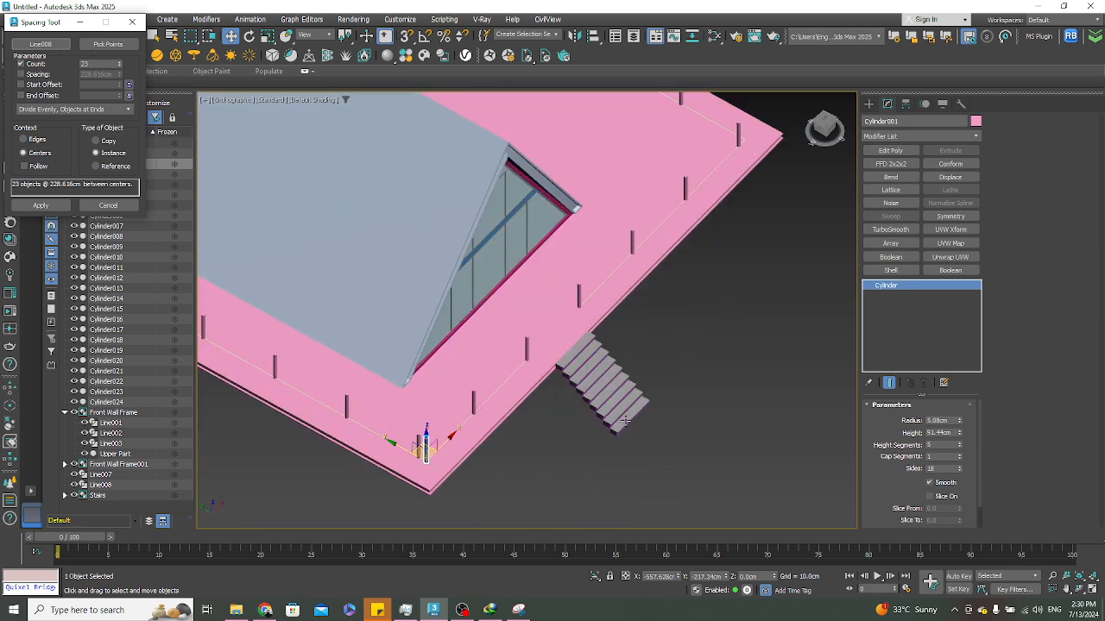
{"action": "mouse_move", "coordinate": [567, 335]}
{"action": "middle_mouse_down", "text": "alt"}
{"action": "mouse_move", "coordinate": [518, 278]}
{"action": "mouse_move", "coordinate": [576, 323]}
{"action": "middle_mouse_up", "text": "alt"}
{"action": "scroll", "coordinate": [564, 350], "scroll_direction": "down", "scroll_amount": 3}
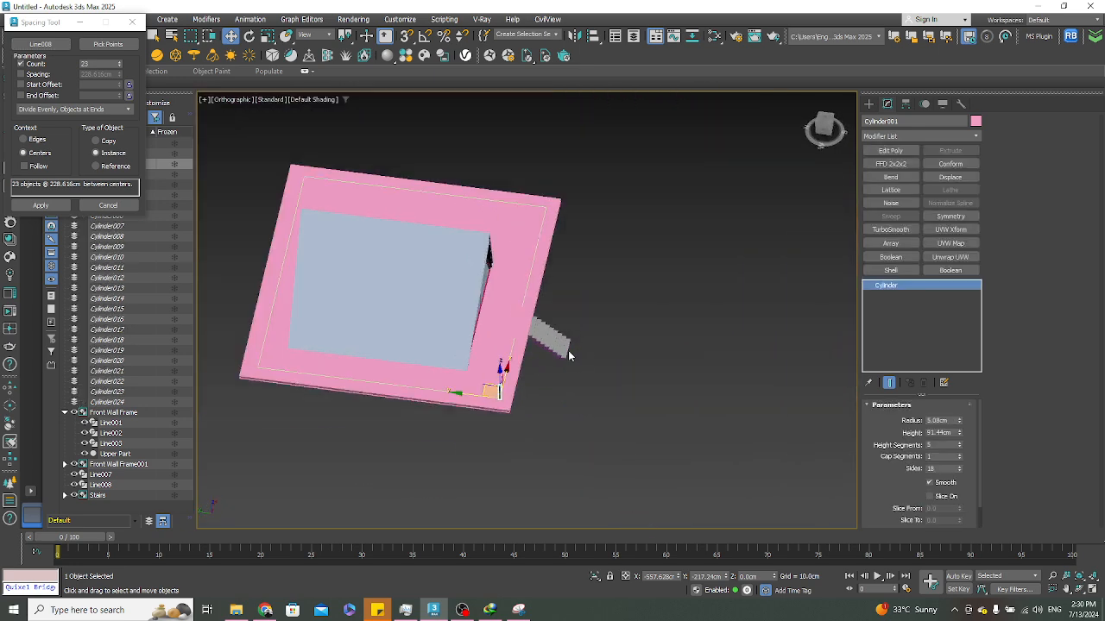
{"action": "scroll", "coordinate": [503, 337], "scroll_direction": "up", "scroll_amount": 5}
{"action": "left_click", "coordinate": [119, 62]}
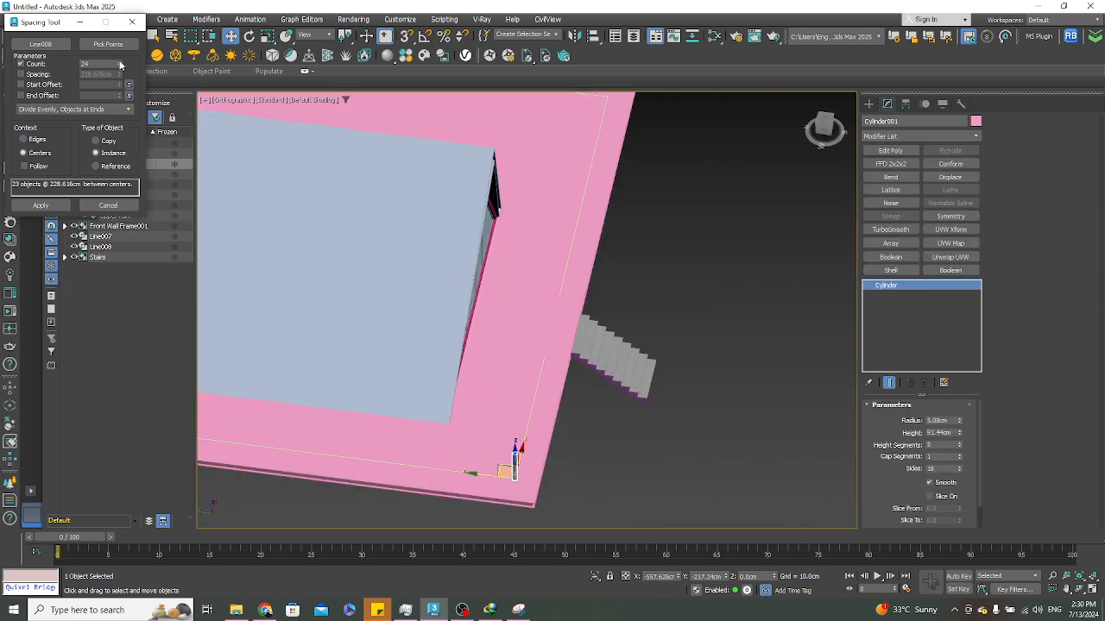
{"action": "scroll", "coordinate": [555, 337], "scroll_direction": "down", "scroll_amount": 4}
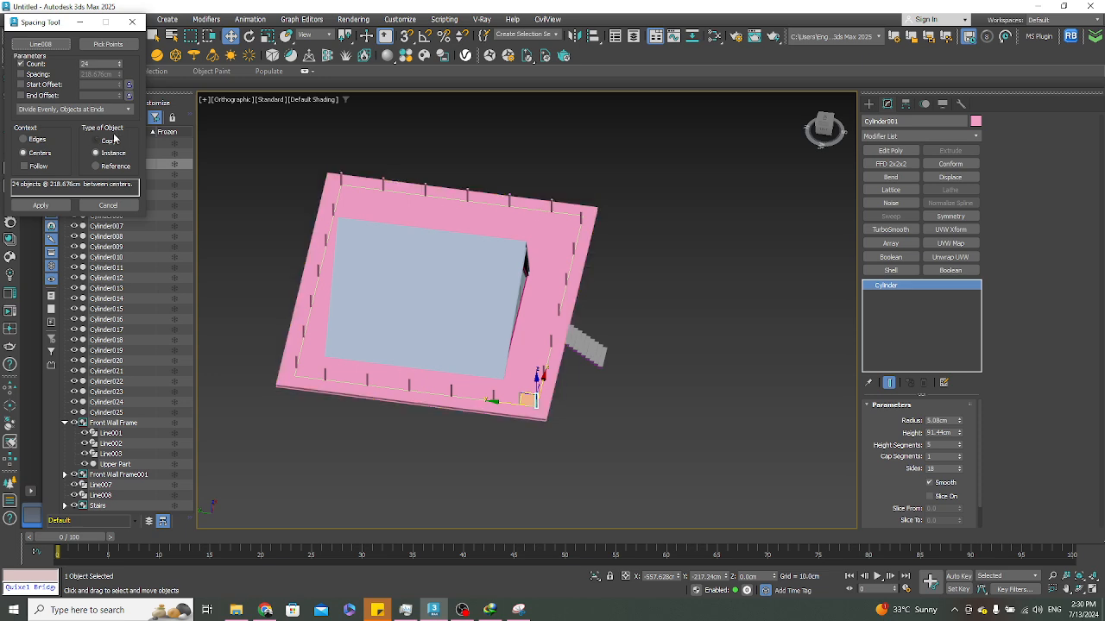
{"action": "left_click", "coordinate": [120, 66]}
{"action": "left_click", "coordinate": [120, 66]}
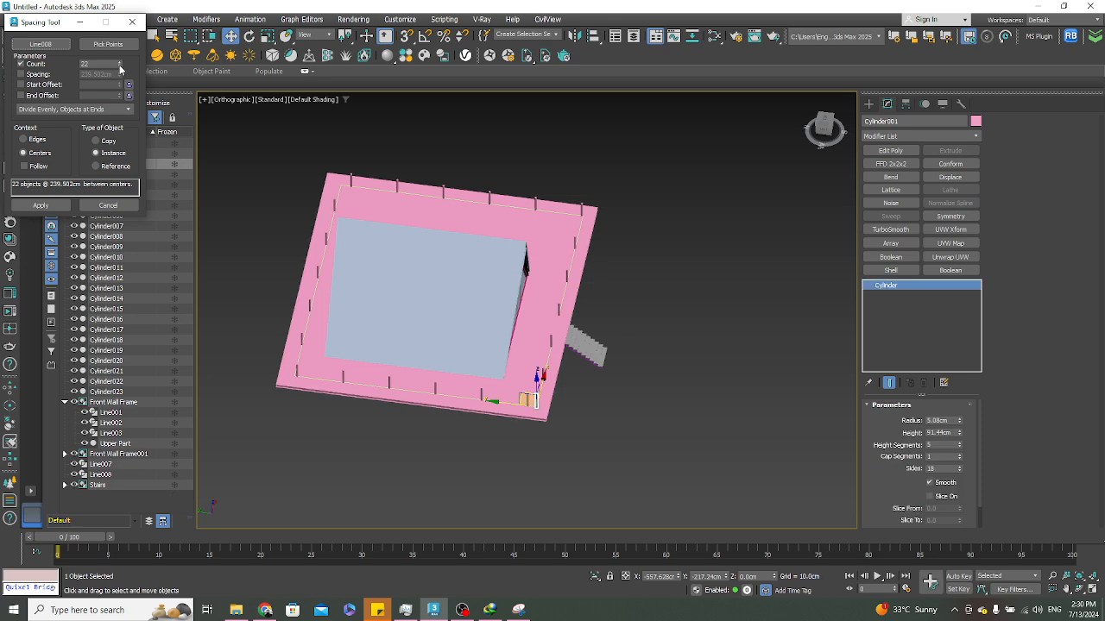
{"action": "left_click", "coordinate": [120, 63]}
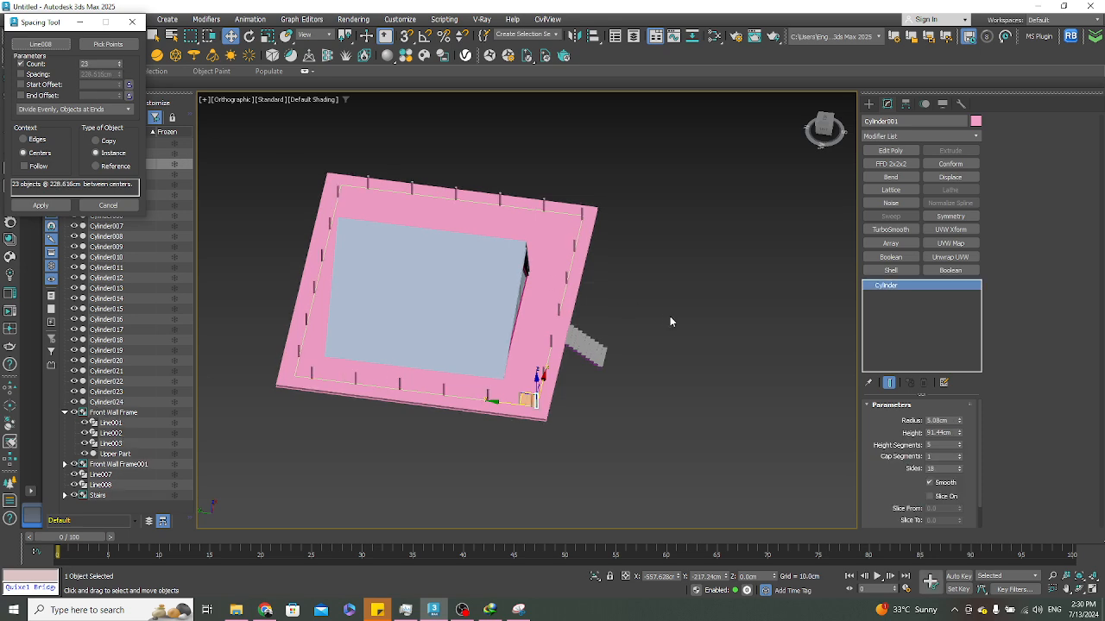
Apply the spacing to create the 23 instanced posts along the outline, close the Spacing Tool and deselect the cylinder
{"action": "middle_click_drag", "start_coordinate": [653, 331], "coordinate": [588, 349], "text": "alt"}
{"action": "scroll", "coordinate": [588, 348], "scroll_direction": "up", "scroll_amount": 2}
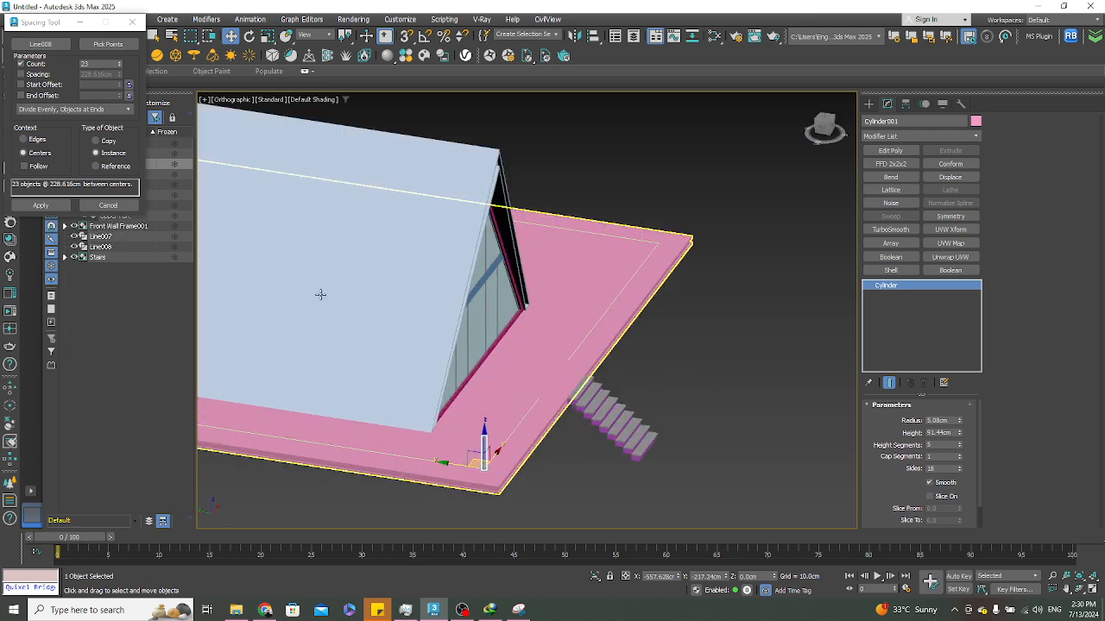
{"action": "left_click", "coordinate": [56, 206]}
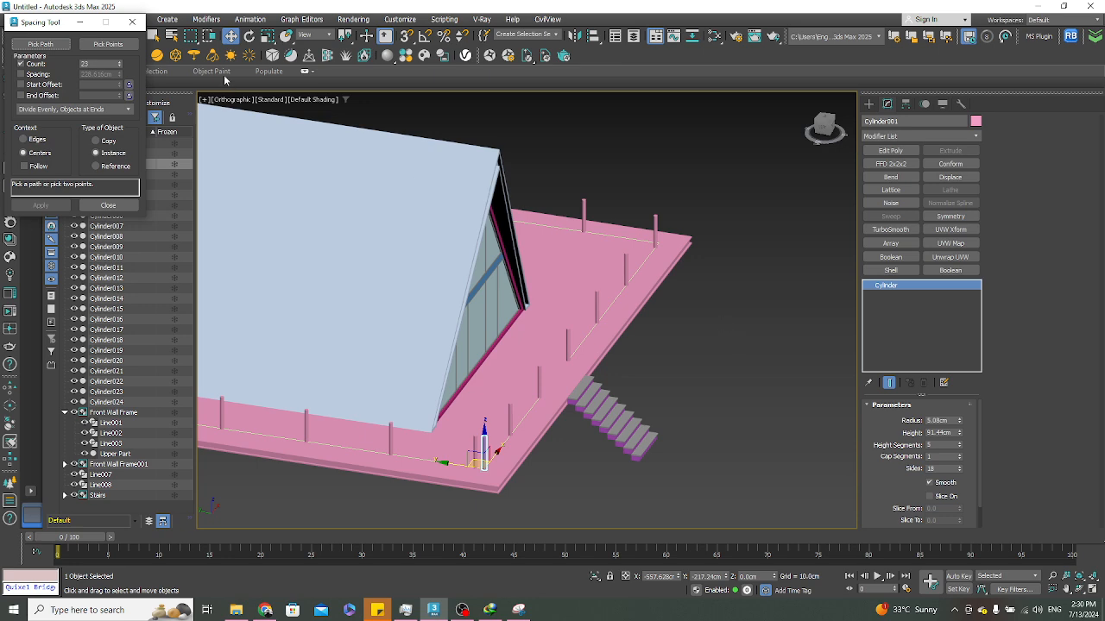
{"action": "left_click", "coordinate": [131, 22]}
{"action": "left_click", "coordinate": [699, 277]}
Delete the surplus post standing right beside the original cylinder at the deck's front-left corner
{"action": "scroll", "coordinate": [724, 285], "scroll_direction": "down", "scroll_amount": 5}
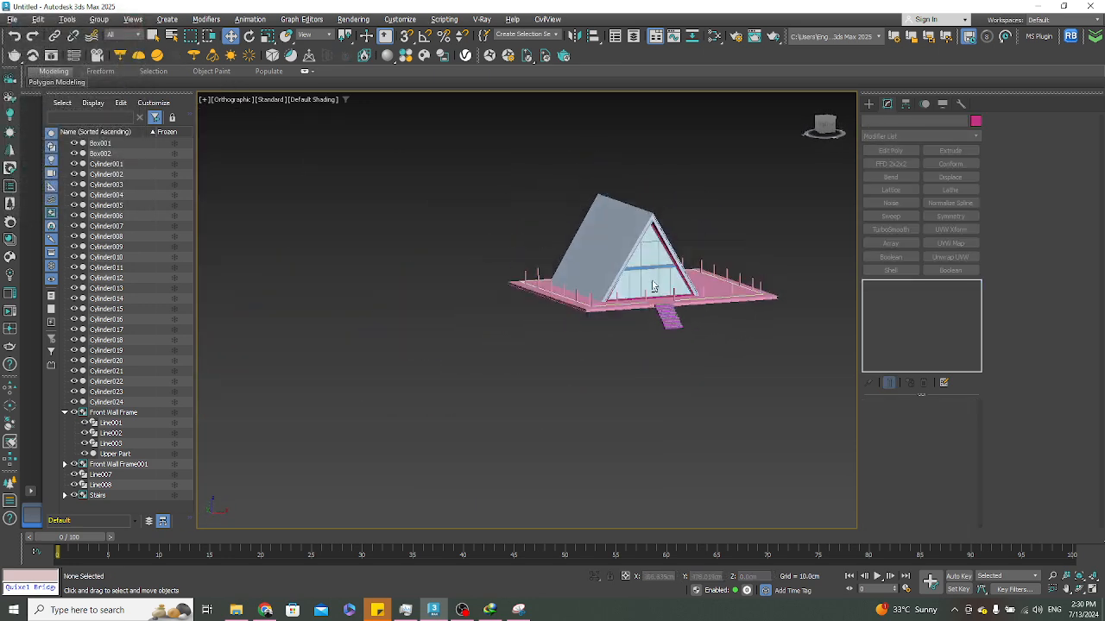
{"action": "scroll", "coordinate": [653, 287], "scroll_direction": "up", "scroll_amount": 8}
{"action": "left_click", "coordinate": [643, 305]}
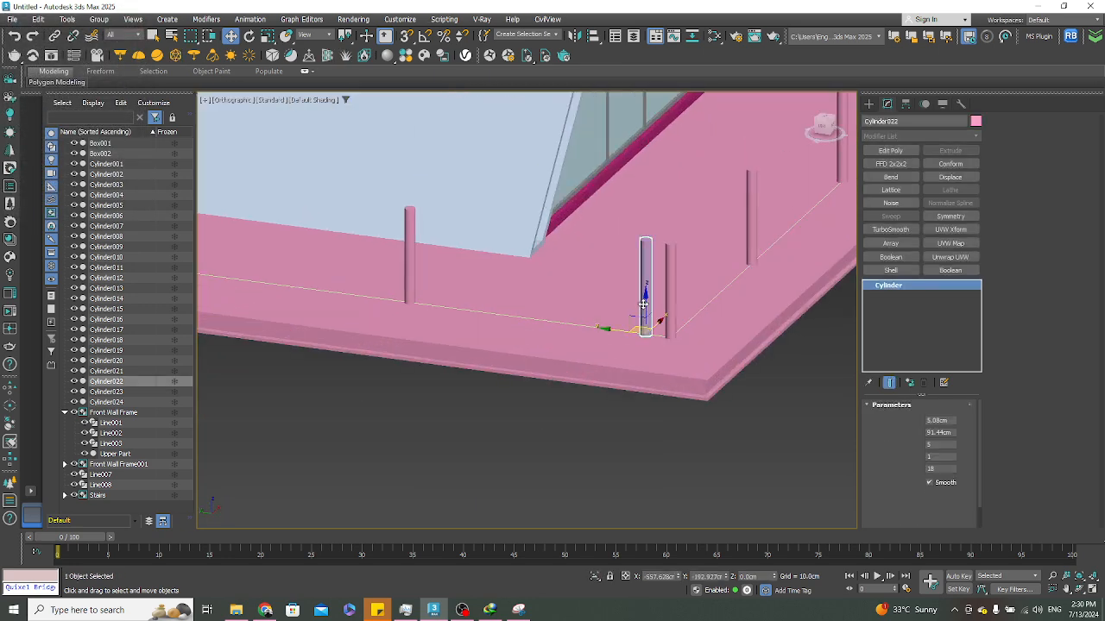
{"action": "scroll", "coordinate": [604, 362], "scroll_direction": "down", "scroll_amount": 10}
{"action": "key", "text": "Delete"}
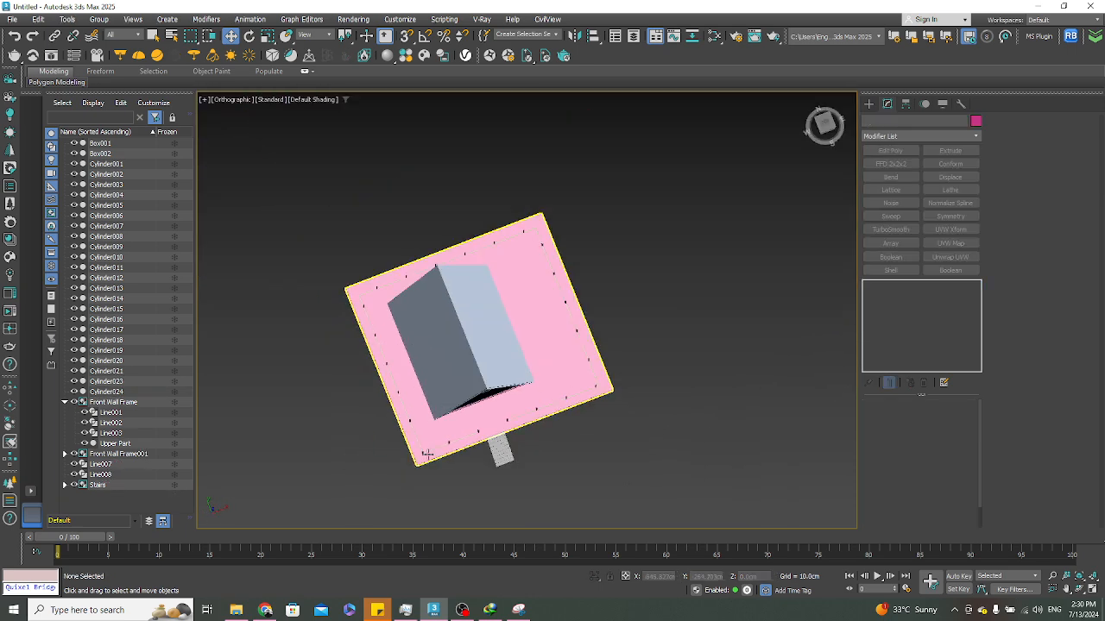
Move the post near the front-right corner onto the outline's corner vertex in the top view with snapping
{"action": "middle_click_drag", "start_coordinate": [500, 371], "coordinate": [578, 351], "text": "alt"}
{"action": "scroll", "coordinate": [578, 351], "scroll_direction": "up", "scroll_amount": 6}
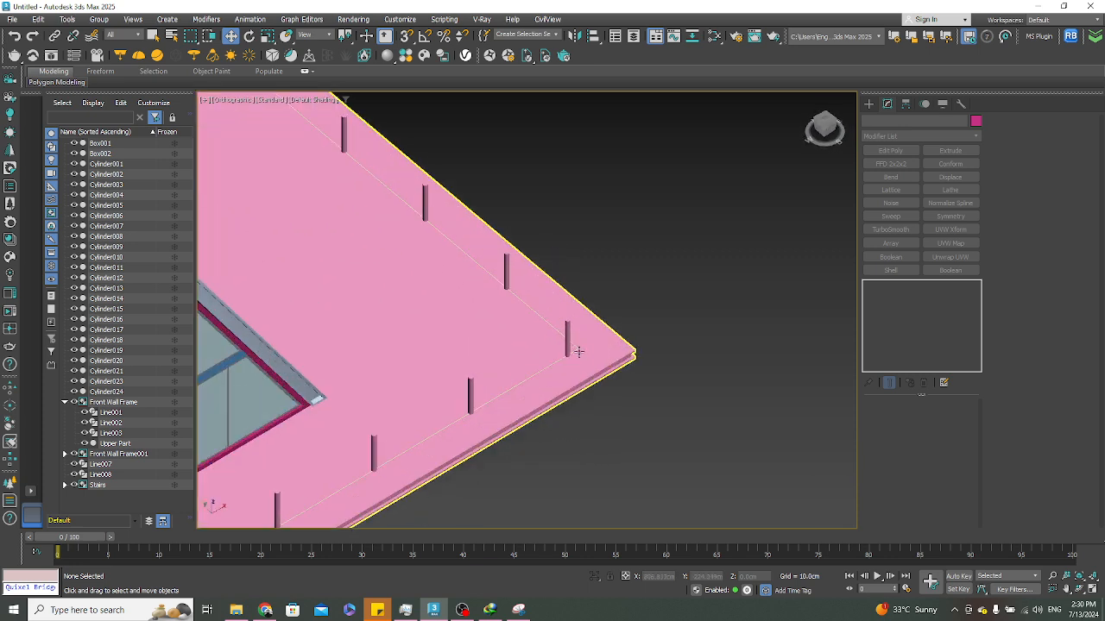
{"action": "left_click", "coordinate": [567, 340]}
{"action": "key", "text": "t"}
{"action": "key", "text": "z"}
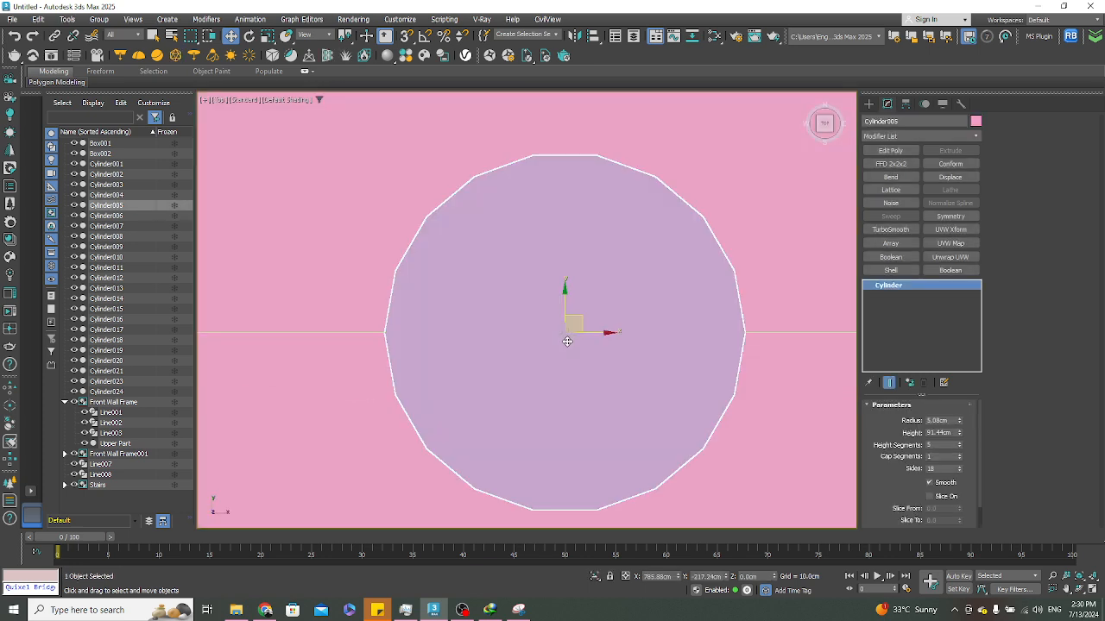
{"action": "scroll", "coordinate": [567, 341], "scroll_direction": "down", "scroll_amount": 6}
{"action": "key", "text": "s"}
{"action": "left_click_drag", "start_coordinate": [570, 347], "coordinate": [683, 352]}
Inspect how the posts sit around the remaining corners of the deck outline
{"action": "scroll", "coordinate": [682, 352], "scroll_direction": "down", "scroll_amount": 5}
{"action": "middle_click_drag", "start_coordinate": [371, 374], "coordinate": [414, 457]}
{"action": "scroll", "coordinate": [562, 152], "scroll_direction": "up", "scroll_amount": 5}
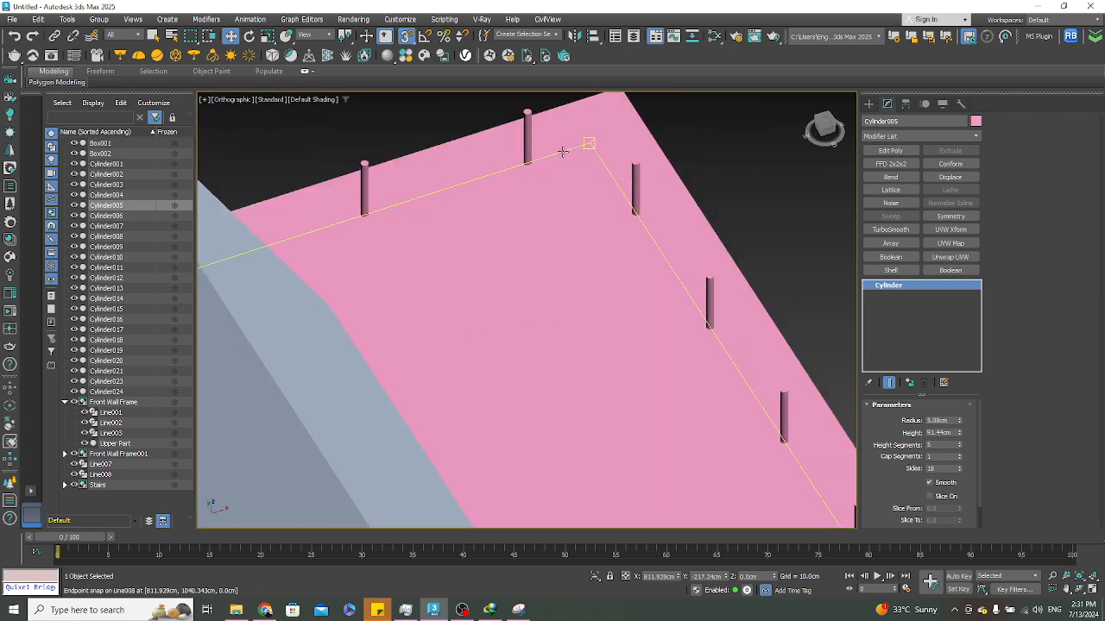
{"action": "middle_click_drag", "start_coordinate": [562, 152], "coordinate": [570, 190]}
{"action": "key", "text": "t"}
{"action": "scroll", "coordinate": [570, 311], "scroll_direction": "down", "scroll_amount": 6}
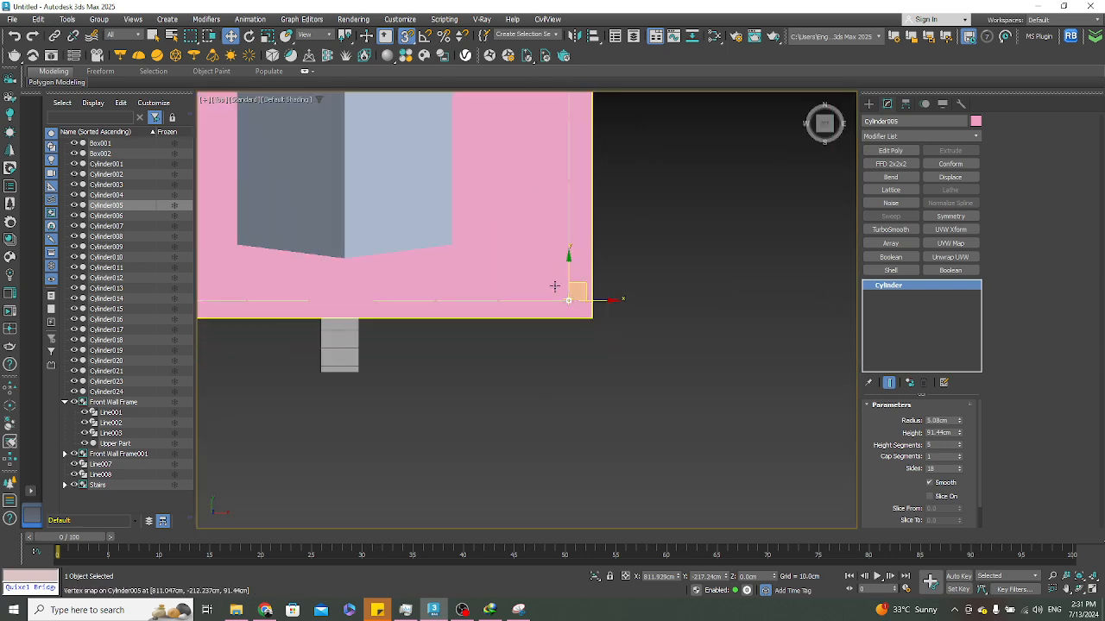
{"action": "scroll", "coordinate": [579, 451], "scroll_direction": "down", "scroll_amount": 3}
{"action": "middle_click_drag", "start_coordinate": [579, 452], "coordinate": [586, 380], "text": "alt"}
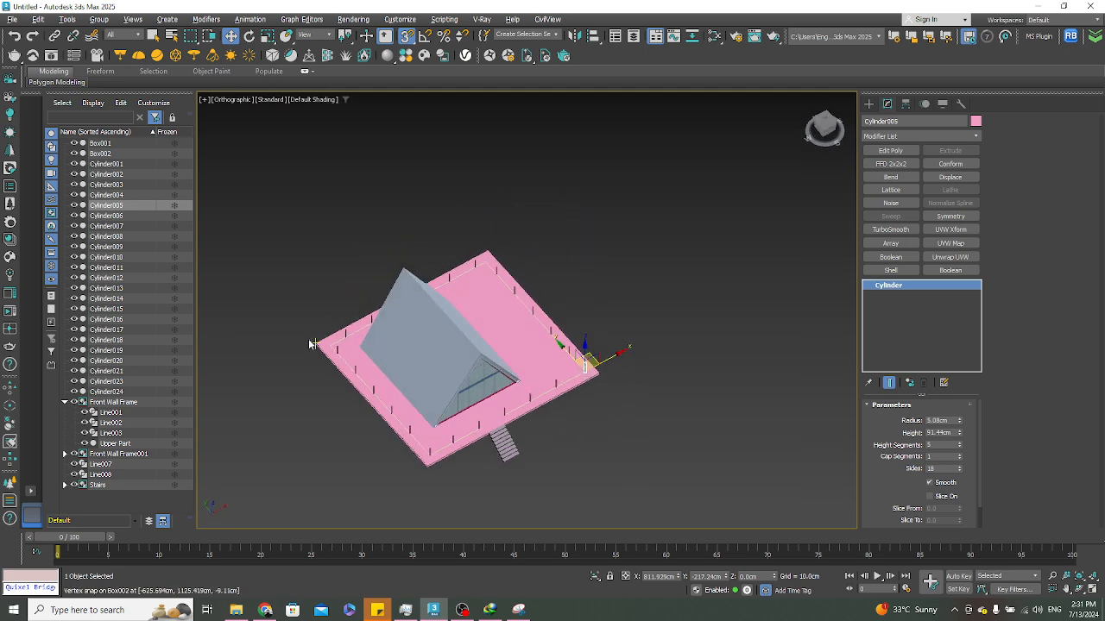
Clone the post nearest the outline's back-left corner as one instance, snapping it along Y to the corner in the top view
{"action": "scroll", "coordinate": [298, 339], "scroll_direction": "up", "scroll_amount": 8}
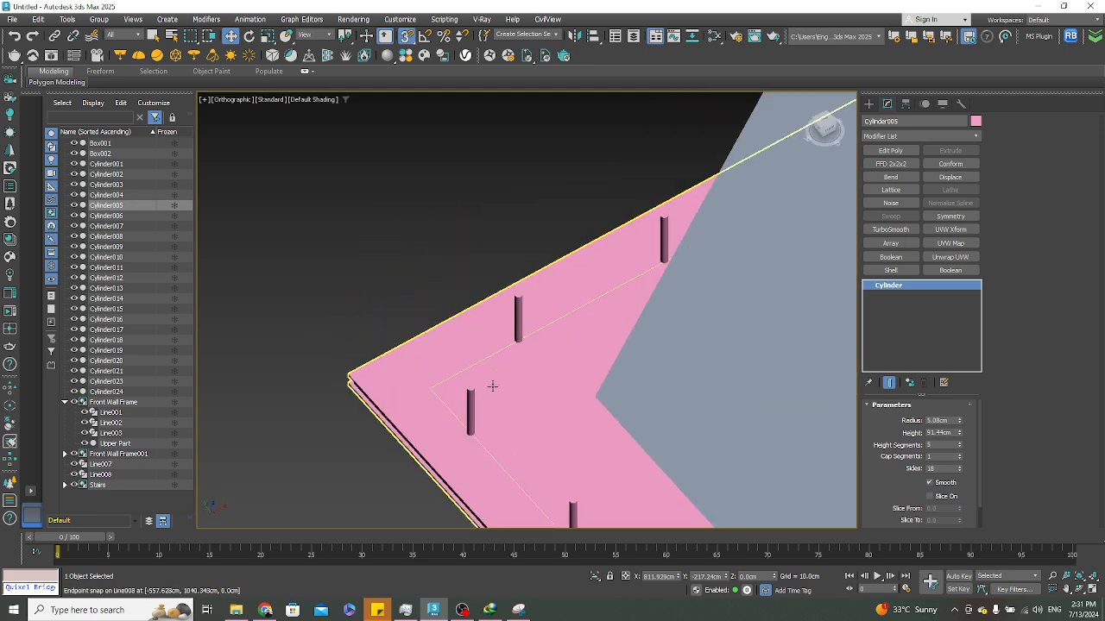
{"action": "left_click", "coordinate": [470, 412]}
{"action": "key", "text": "t"}
{"action": "key", "text": "z"}
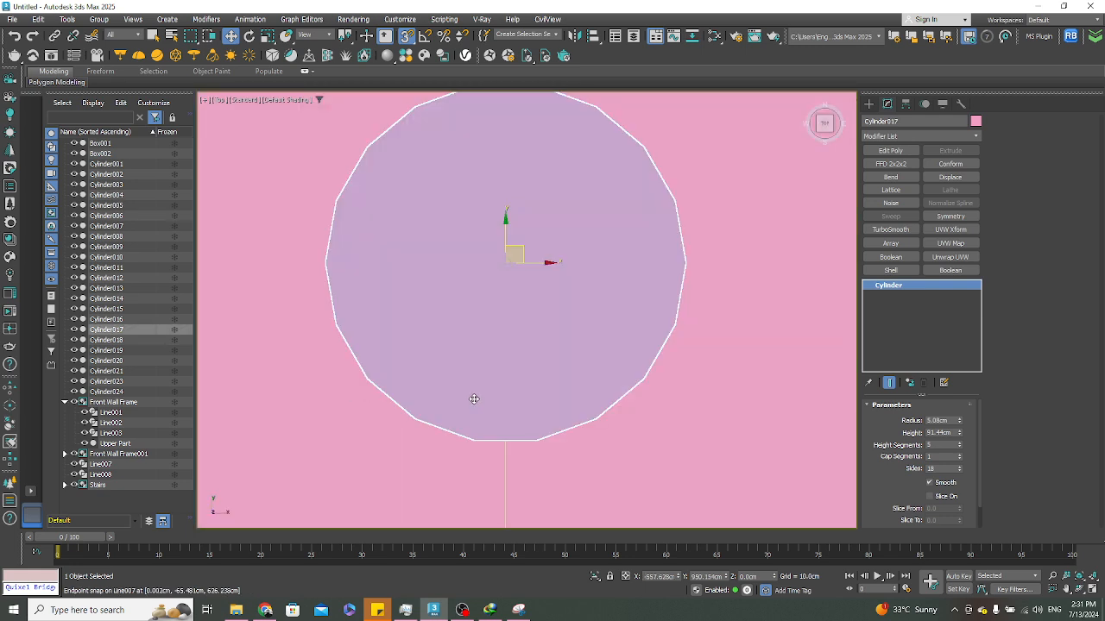
{"action": "scroll", "coordinate": [470, 389], "scroll_direction": "down", "scroll_amount": 6}
{"action": "scroll", "coordinate": [483, 372], "scroll_direction": "up", "scroll_amount": 3}
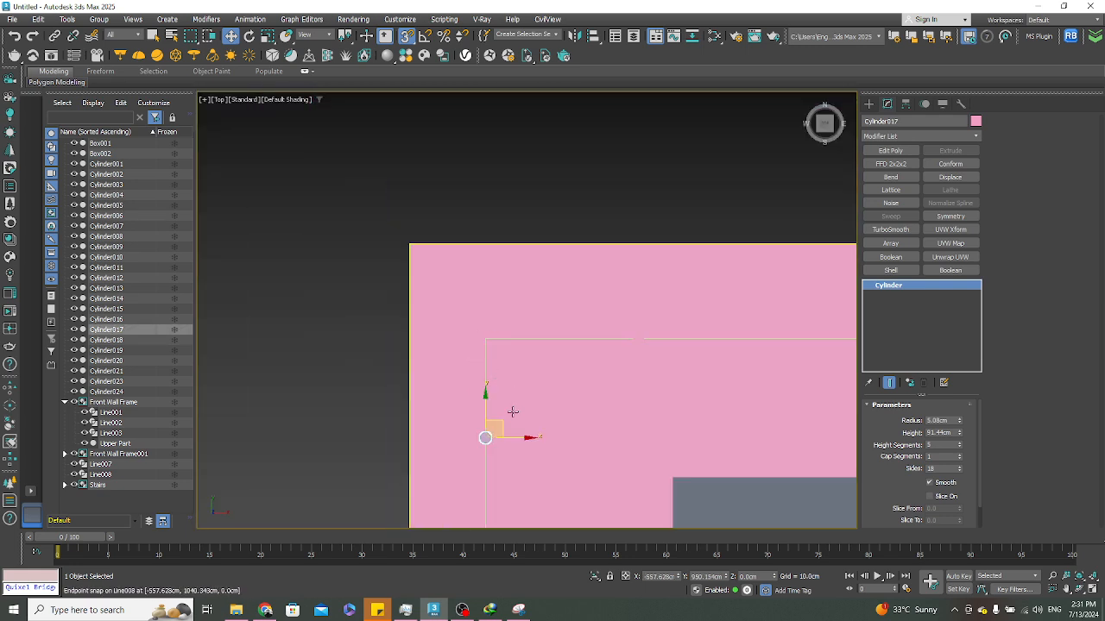
{"action": "left_click_drag", "start_coordinate": [513, 411], "coordinate": [515, 309], "text": "shift"}
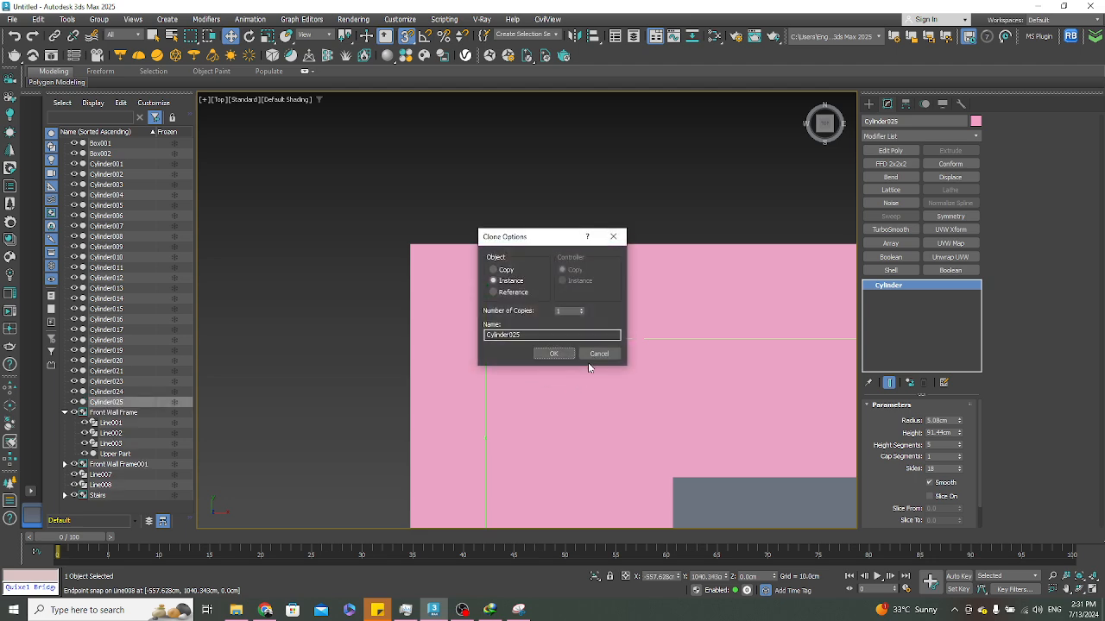
{"action": "left_click", "coordinate": [554, 354]}
Try to select the post beside the outline's back-right corner in the top view
{"action": "scroll", "coordinate": [618, 362], "scroll_direction": "down", "scroll_amount": 2}
{"action": "middle_click_drag", "start_coordinate": [619, 362], "coordinate": [569, 347]}
{"action": "scroll", "coordinate": [351, 325], "scroll_direction": "up", "scroll_amount": 3}
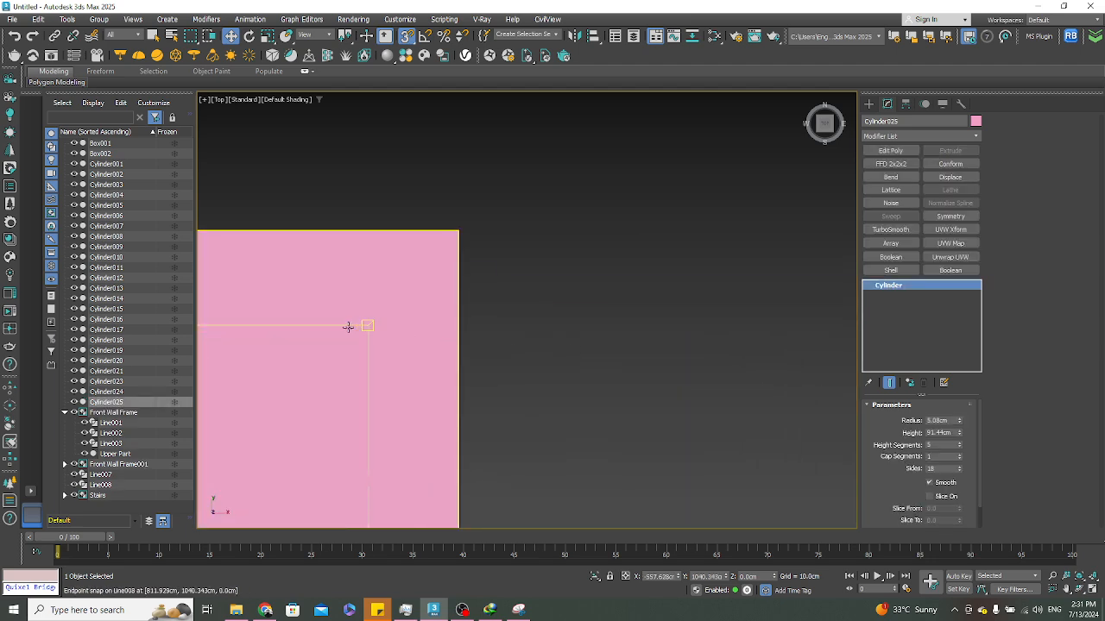
{"action": "left_click", "coordinate": [285, 324]}
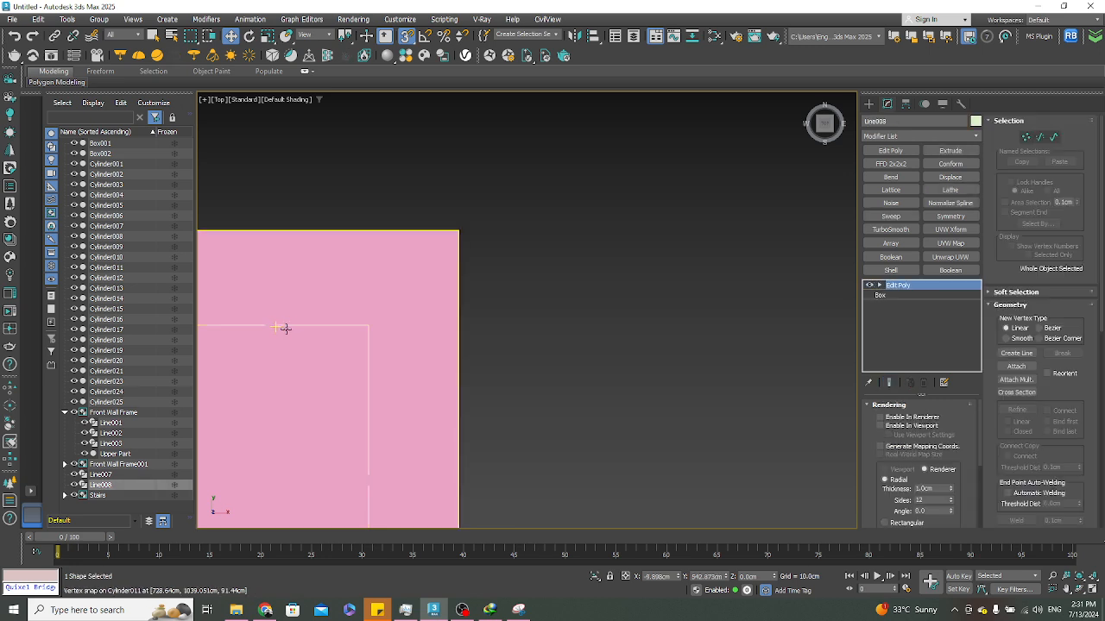
Clone a cylinder post along the deck's railing line and snap the copy onto the line's back corner endpoint
{"action": "scroll", "coordinate": [285, 329], "scroll_direction": "up", "scroll_amount": 4}
{"action": "key", "text": "F3"}
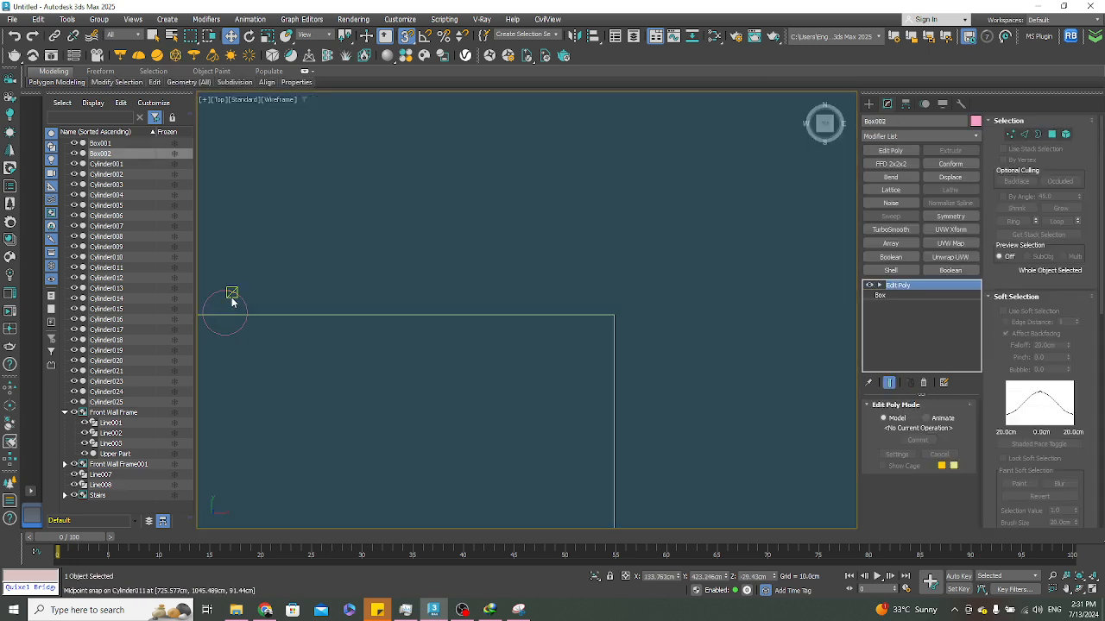
{"action": "left_click", "coordinate": [231, 293]}
{"action": "left_click_drag", "start_coordinate": [294, 320], "coordinate": [362, 320], "text": "shift"}
{"action": "left_click", "coordinate": [553, 354]}
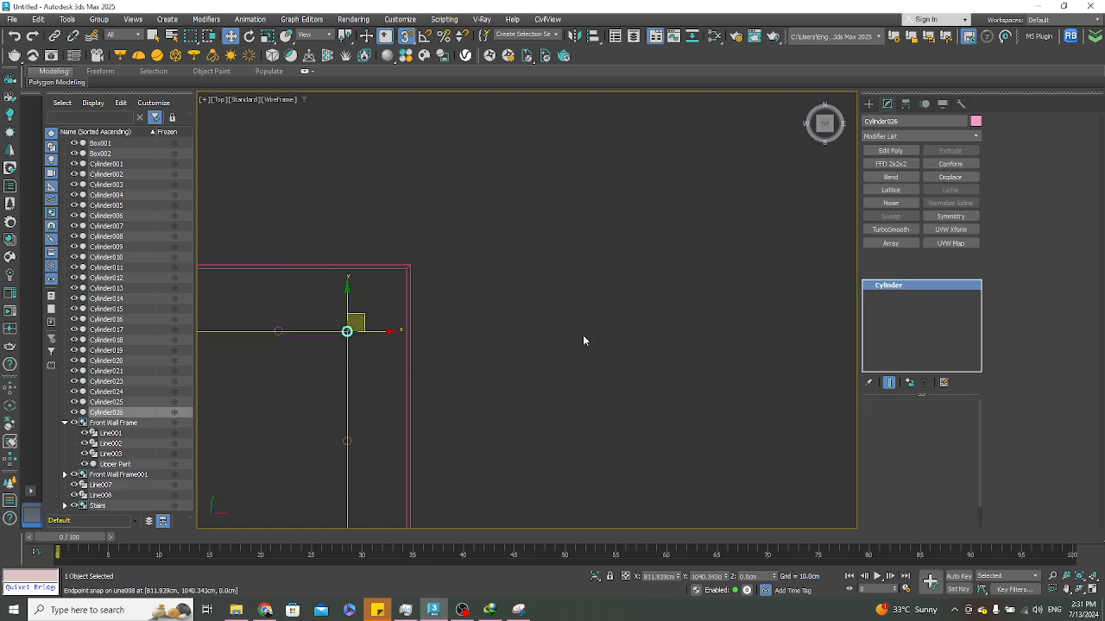
{"action": "left_click", "coordinate": [584, 338]}
{"action": "mouse_move", "coordinate": [584, 338]}
{"action": "middle_mouse_down", "text": "alt"}
{"action": "mouse_move", "coordinate": [604, 333]}
{"action": "mouse_move", "coordinate": [636, 365]}
{"action": "mouse_move", "coordinate": [660, 299]}
{"action": "middle_mouse_up", "text": "alt"}
{"action": "key", "text": "F3"}
{"action": "scroll", "coordinate": [660, 299], "scroll_direction": "down", "scroll_amount": 2}
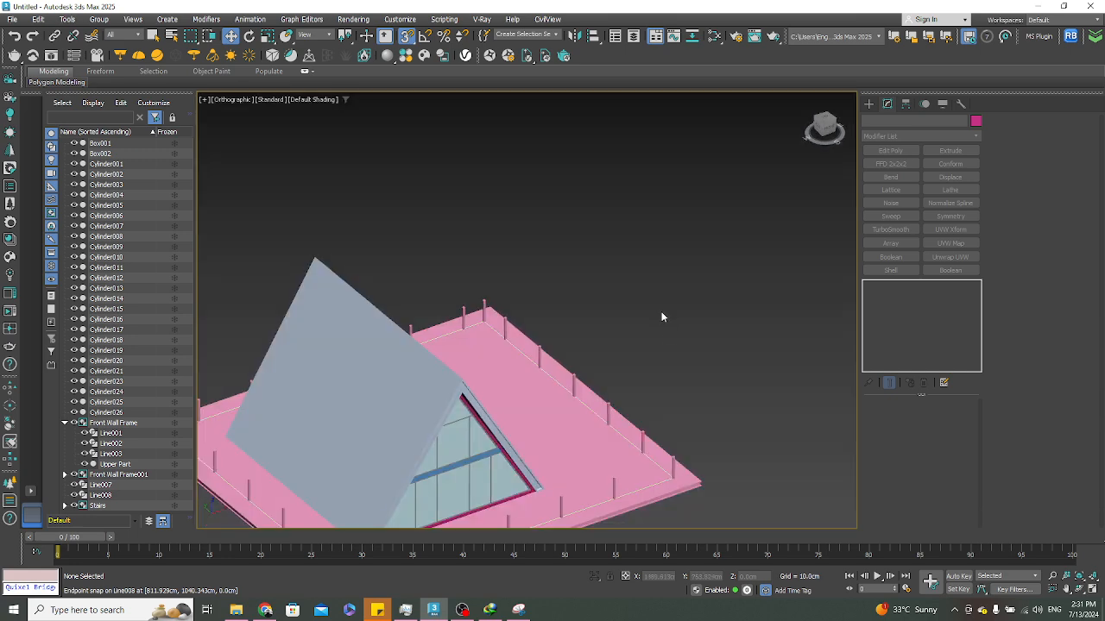
{"action": "scroll", "coordinate": [677, 349], "scroll_direction": "down", "scroll_amount": 2}
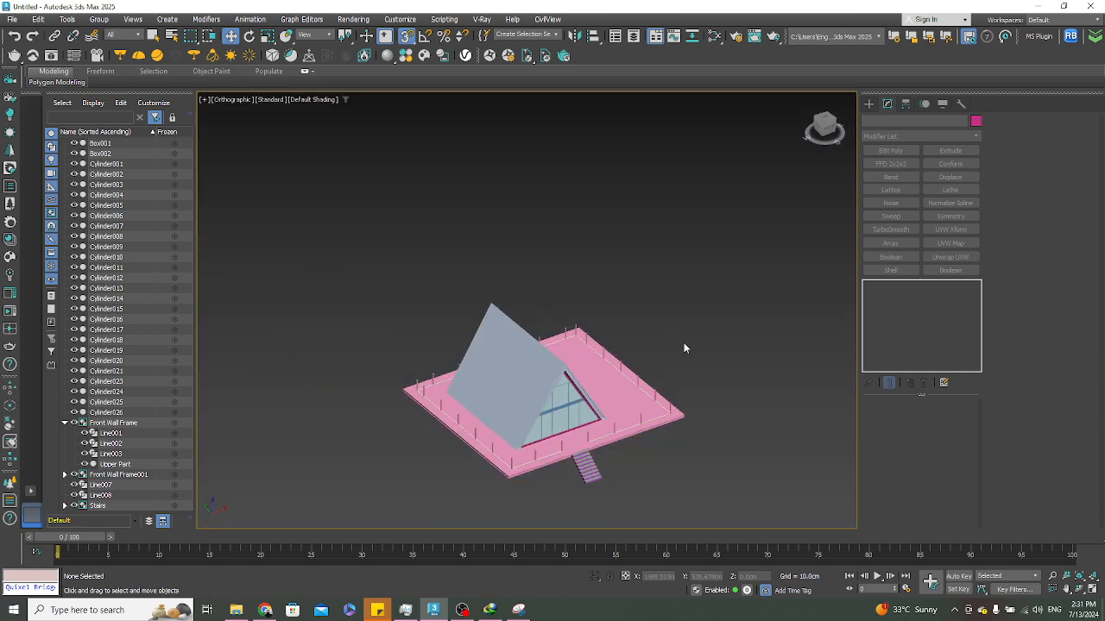
Clone the deck's railing line upward as two instances spaced about 28 cm apart
{"action": "left_click", "coordinate": [868, 103]}
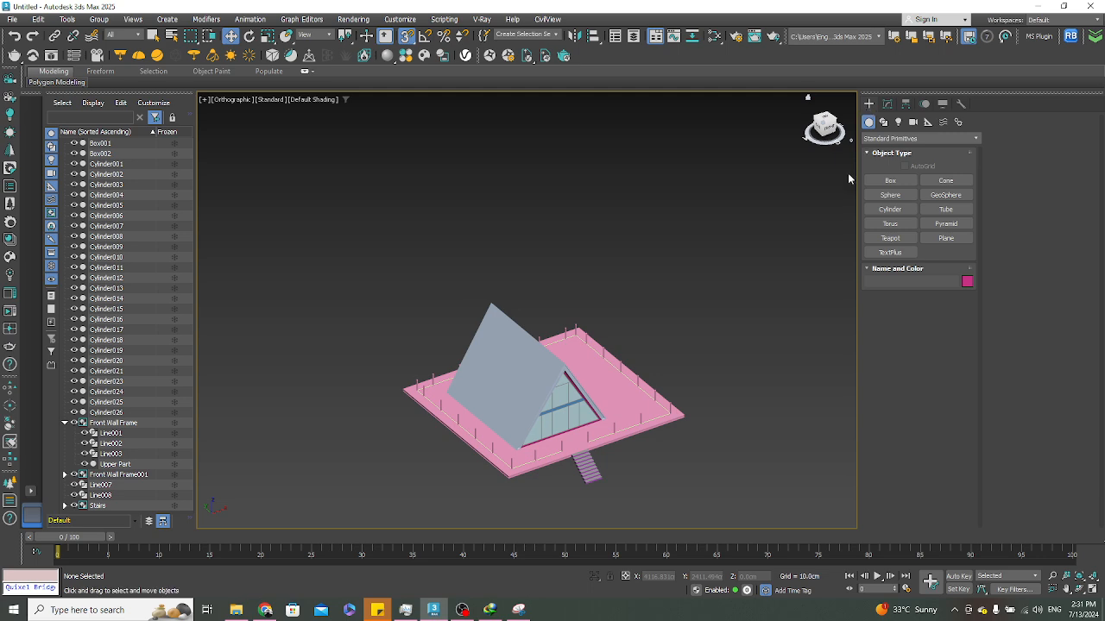
{"action": "scroll", "coordinate": [669, 420], "scroll_direction": "up", "scroll_amount": 4}
{"action": "scroll", "coordinate": [666, 421], "scroll_direction": "up", "scroll_amount": 4}
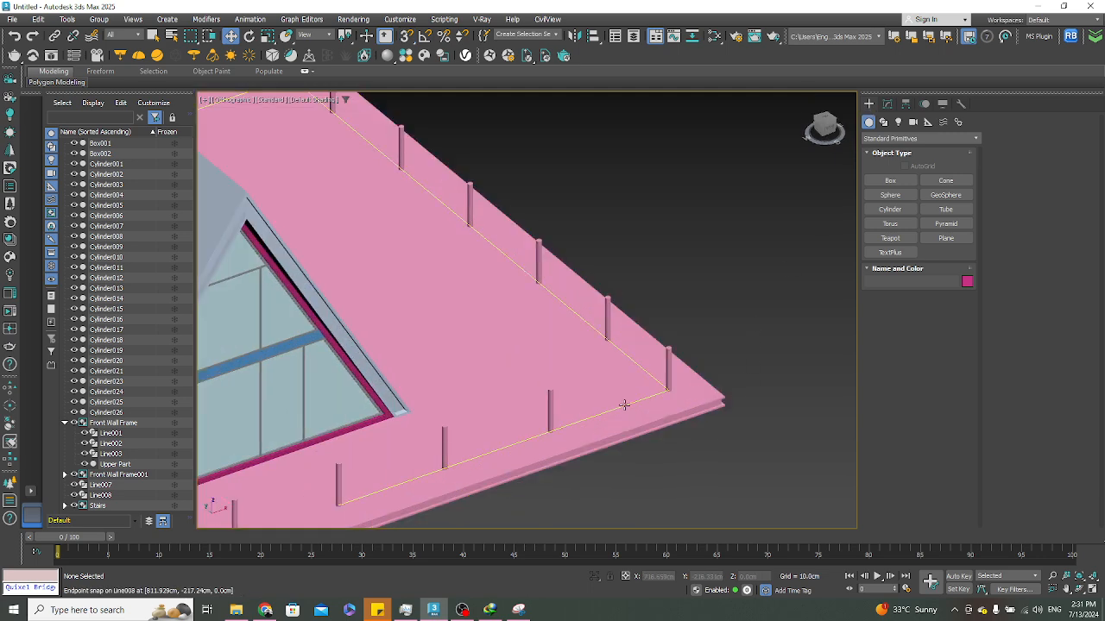
{"action": "left_click", "coordinate": [625, 404]}
{"action": "key", "text": "f"}
{"action": "scroll", "coordinate": [604, 328], "scroll_direction": "down", "scroll_amount": 4}
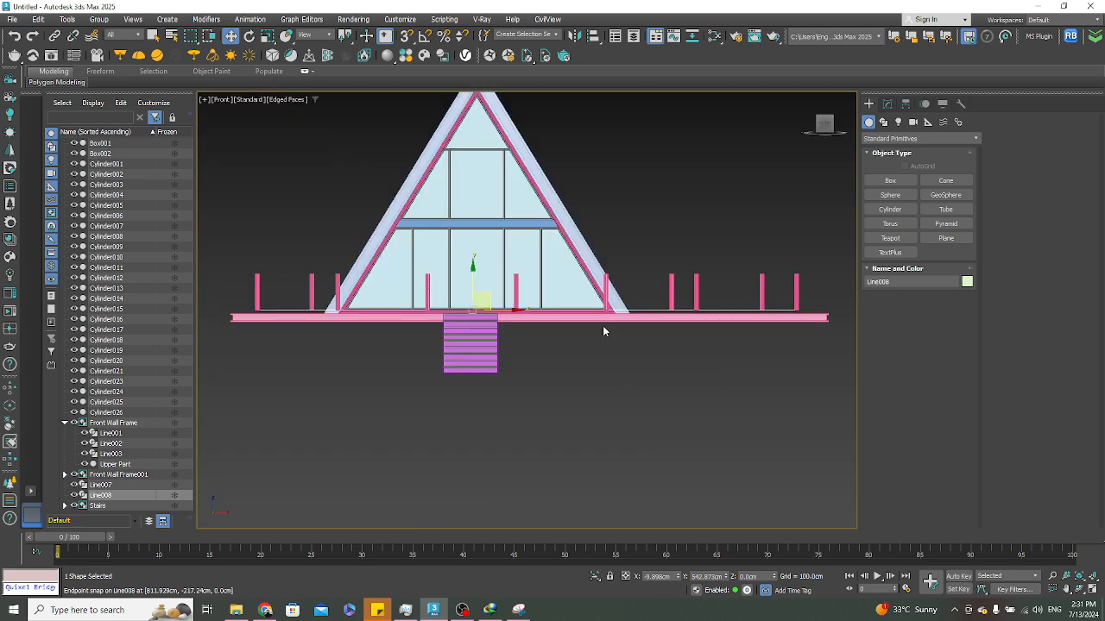
{"action": "scroll", "coordinate": [613, 328], "scroll_direction": "up", "scroll_amount": 5}
{"action": "middle_click_drag", "start_coordinate": [629, 333], "coordinate": [630, 361]}
{"action": "left_click_drag", "start_coordinate": [607, 319], "coordinate": [606, 275], "text": "shift"}
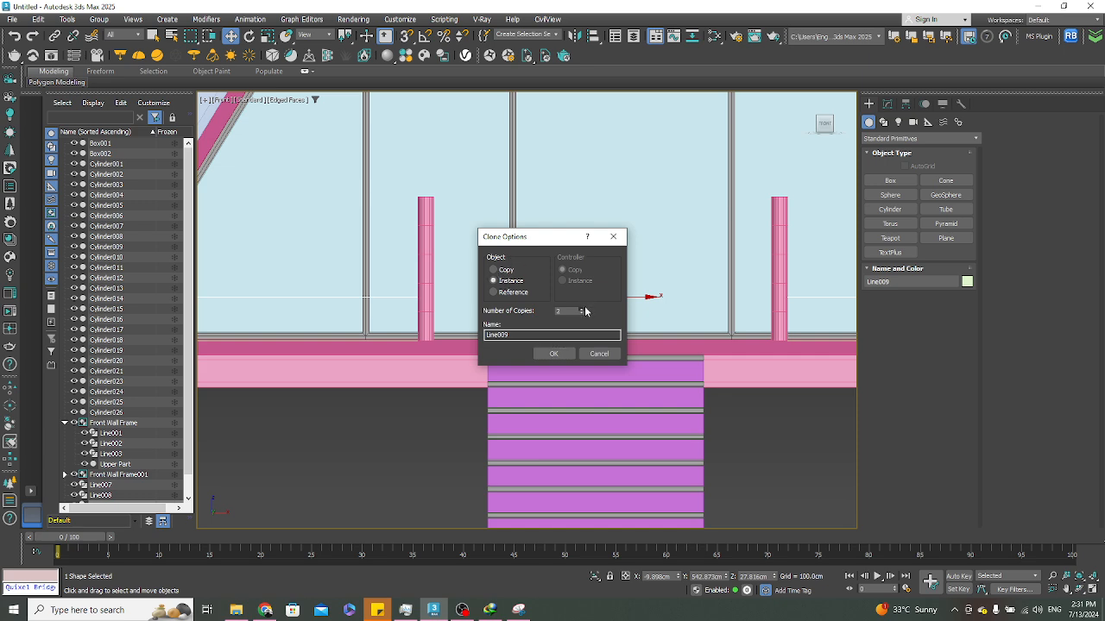
{"action": "left_click", "coordinate": [570, 352]}
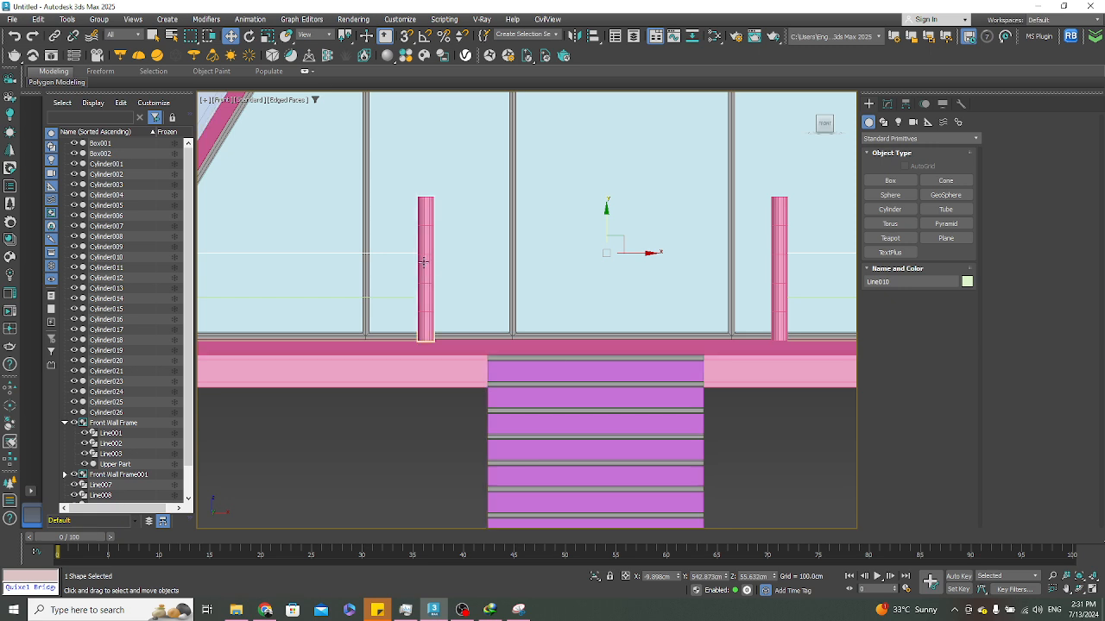
Clone the upper railing line once more as an instance, about 28 cm higher near the post tops
{"action": "left_click_drag", "start_coordinate": [598, 231], "coordinate": [600, 182], "text": "shift"}
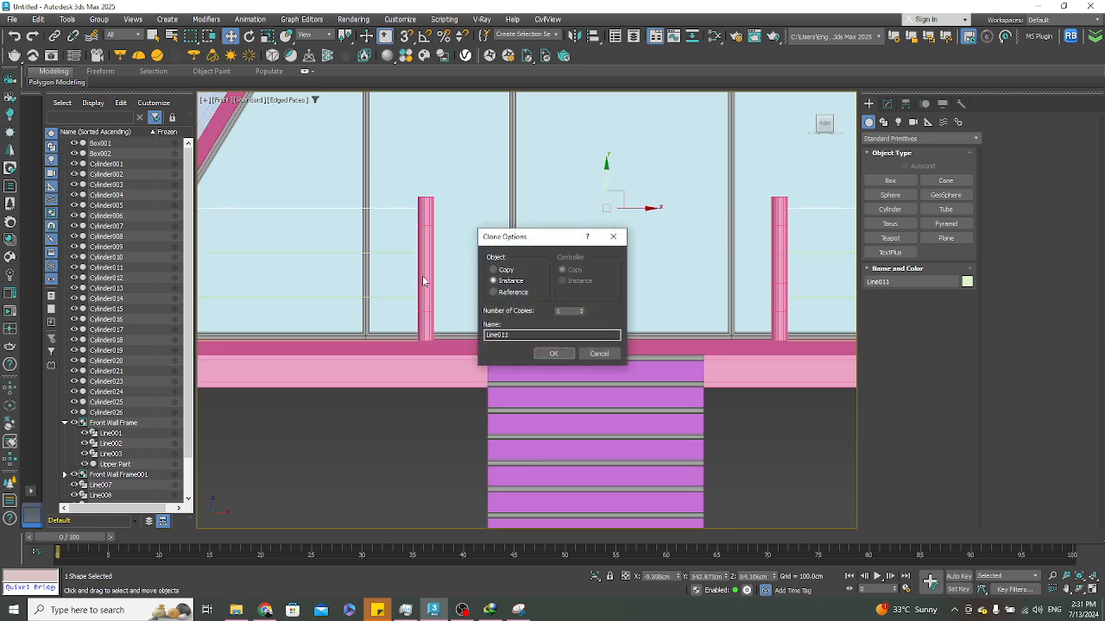
{"action": "left_click", "coordinate": [498, 270]}
{"action": "left_click", "coordinate": [553, 353]}
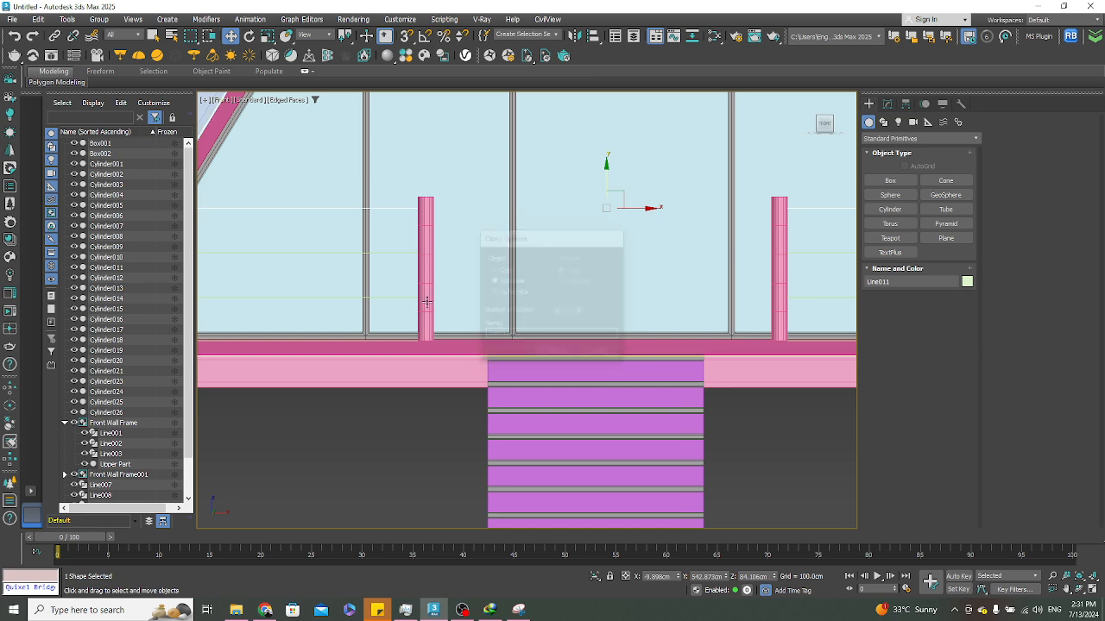
Make the railing lines renderable in the renderer and viewport, with a radial thickness of 3 cm
{"action": "left_click", "coordinate": [888, 104]}
{"action": "scroll", "coordinate": [649, 327], "scroll_direction": "down", "scroll_amount": 8}
{"action": "middle_click_drag", "start_coordinate": [649, 327], "coordinate": [775, 340], "text": "alt"}
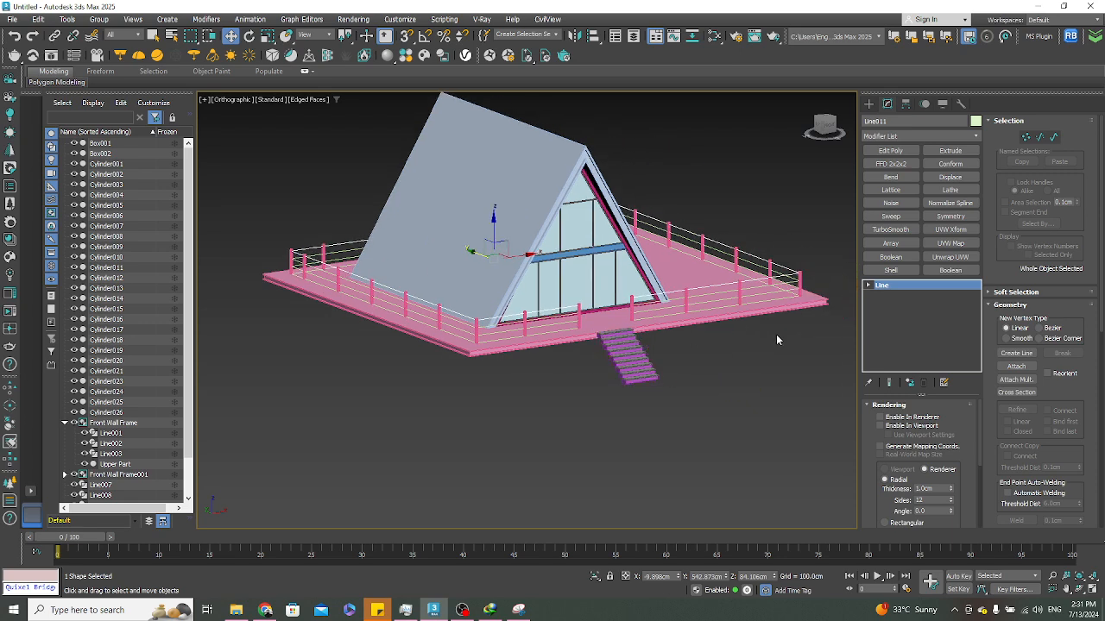
{"action": "left_click", "coordinate": [880, 426]}
{"action": "scroll", "coordinate": [669, 255], "scroll_direction": "up", "scroll_amount": 10}
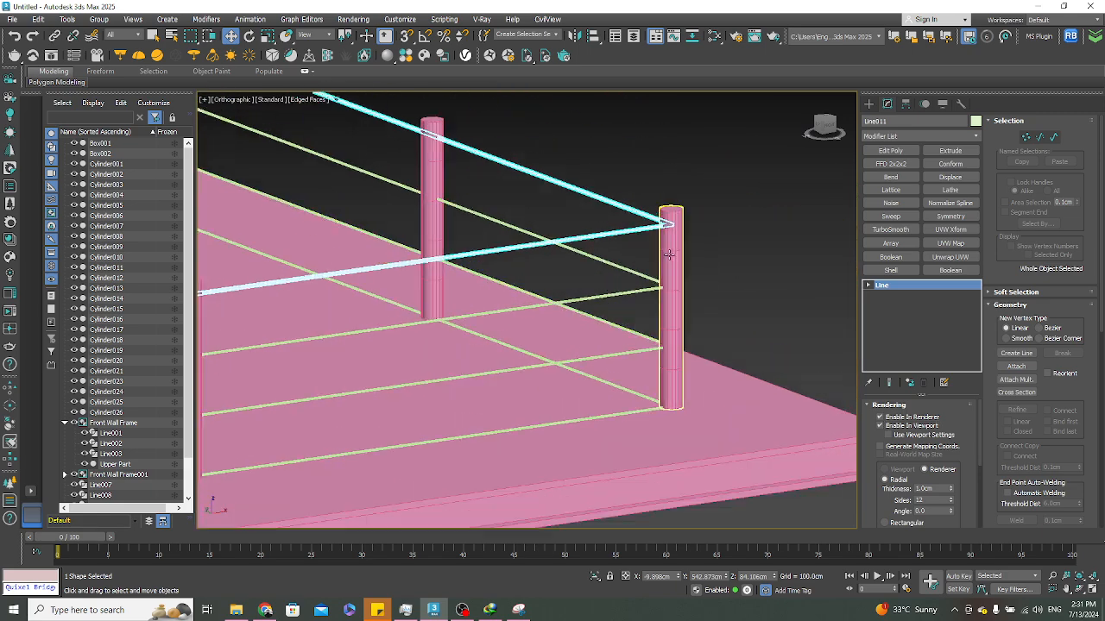
{"action": "scroll", "coordinate": [668, 255], "scroll_direction": "up", "scroll_amount": 5}
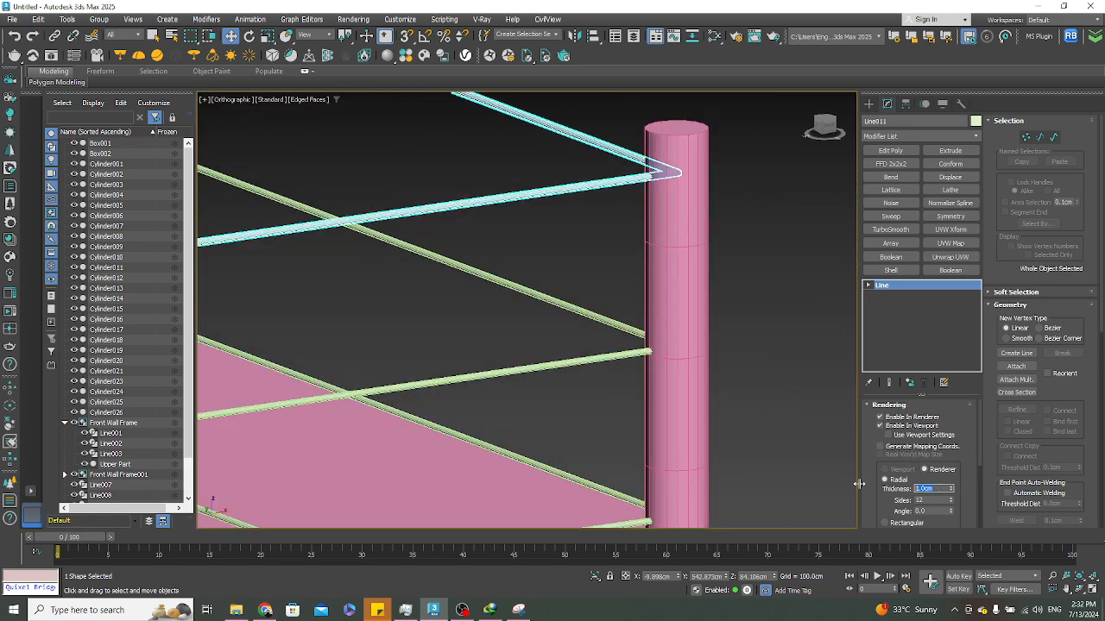
{"action": "key", "text": "Return"}
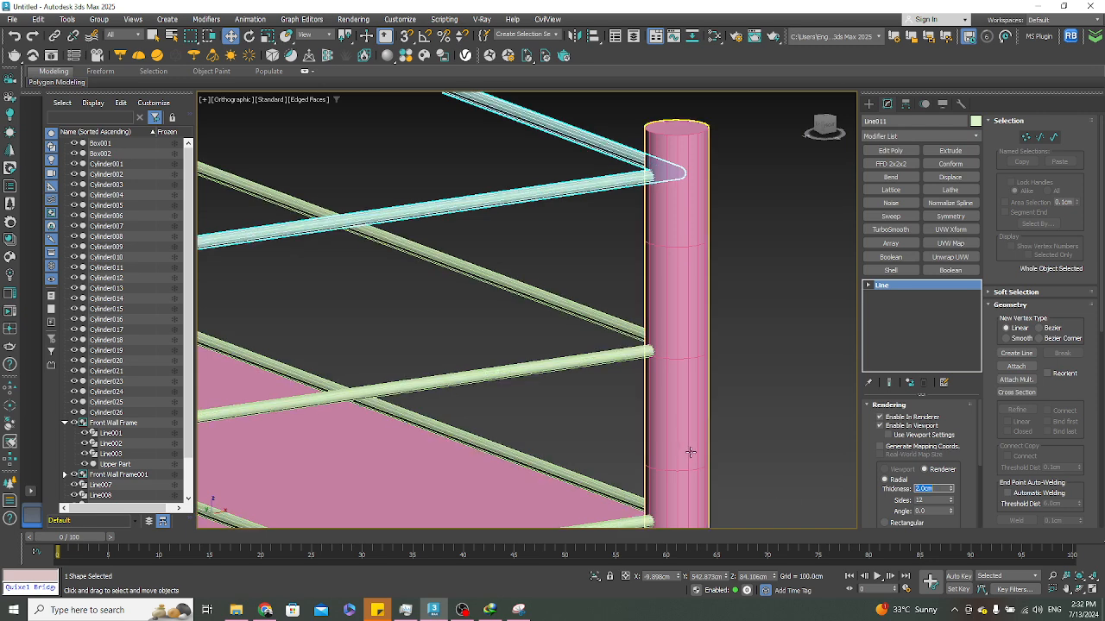
{"action": "type", "text": "3"}
{"action": "key", "text": "Return"}
{"action": "scroll", "coordinate": [685, 402], "scroll_direction": "down", "scroll_amount": 10}
{"action": "left_click", "coordinate": [670, 275]}
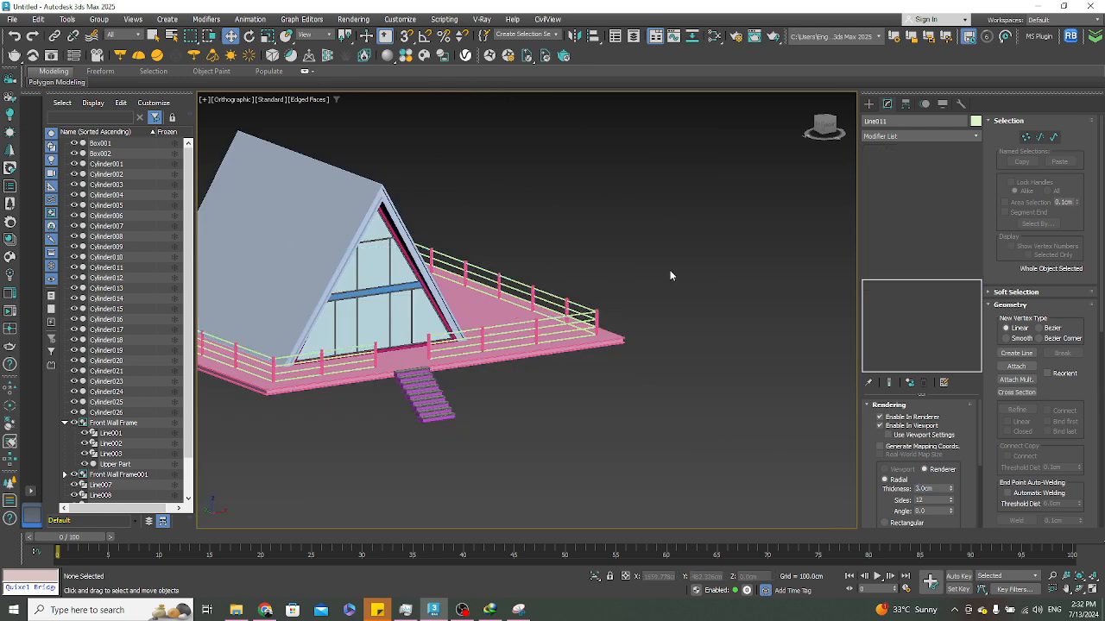
Delete the two middle rails, keeping only the top and bottom rails between the posts
{"action": "middle_click_drag", "start_coordinate": [669, 274], "coordinate": [683, 320], "text": "alt"}
{"action": "scroll", "coordinate": [618, 353], "scroll_direction": "up", "scroll_amount": 7}
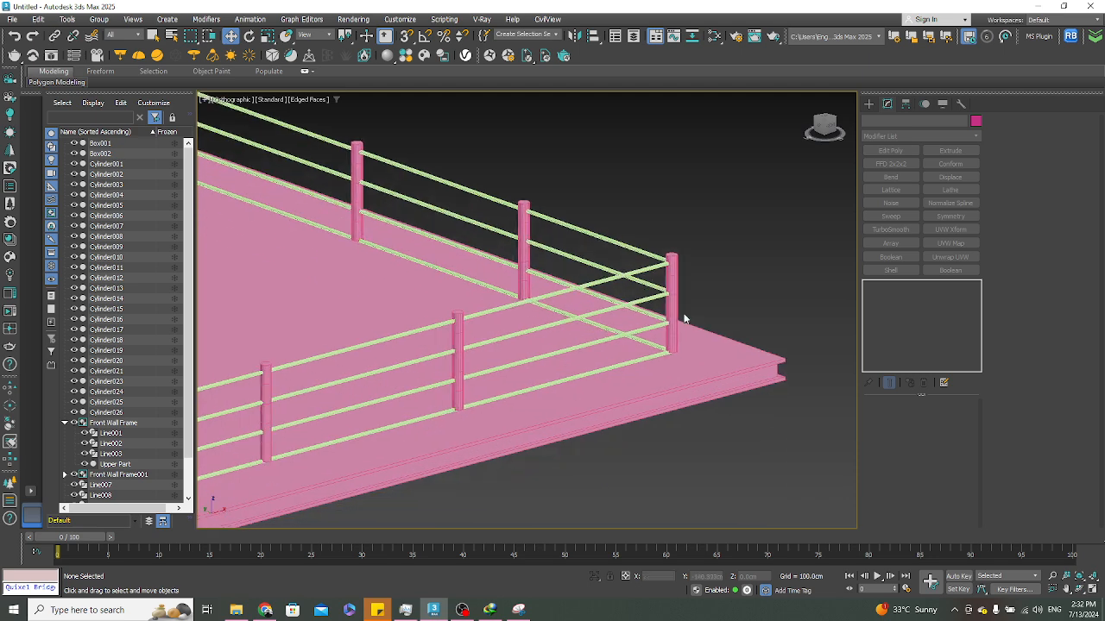
{"action": "key", "text": "s"}
{"action": "left_click", "coordinate": [666, 322]}
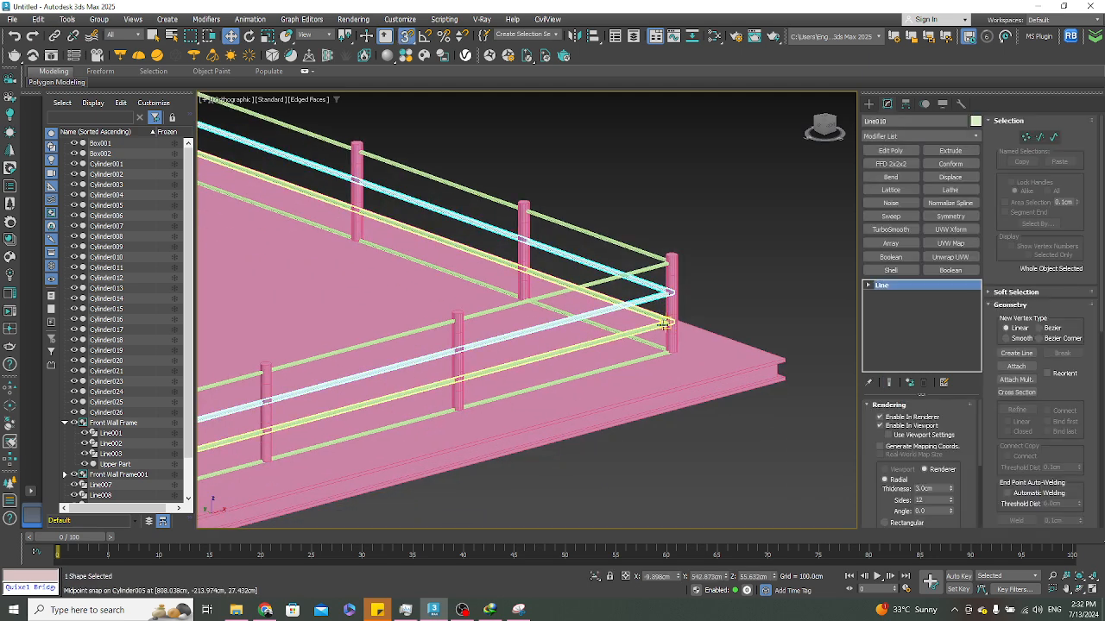
{"action": "key", "text": "Delete"}
{"action": "left_click", "coordinate": [654, 326]}
{"action": "key", "text": "Delete"}
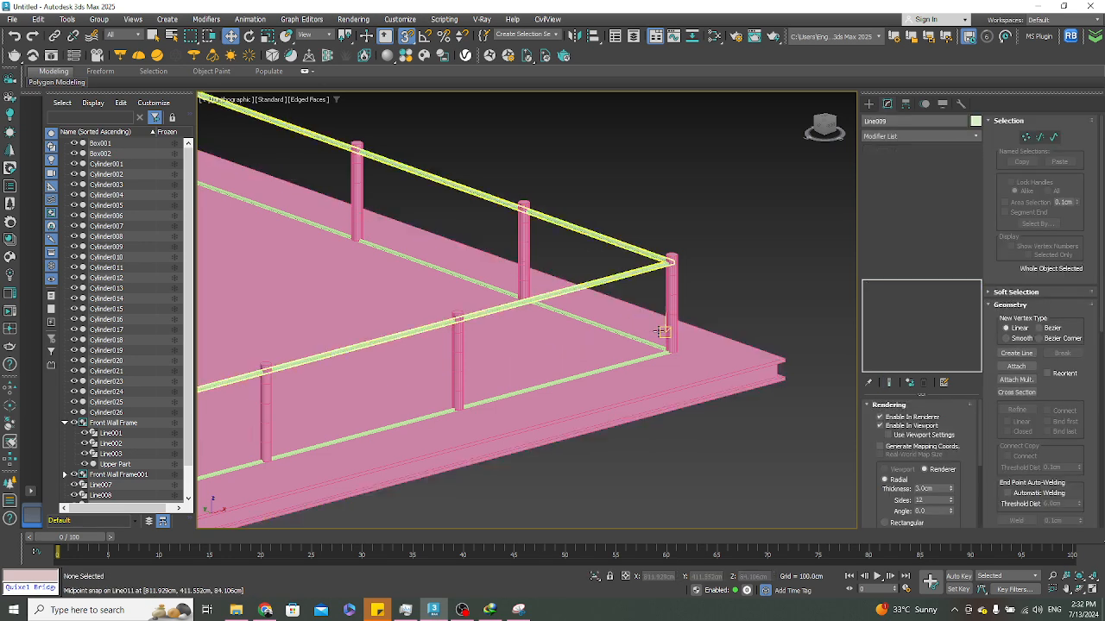
{"action": "scroll", "coordinate": [660, 332], "scroll_direction": "down", "scroll_amount": 5}
{"action": "scroll", "coordinate": [621, 317], "scroll_direction": "up", "scroll_amount": 5}
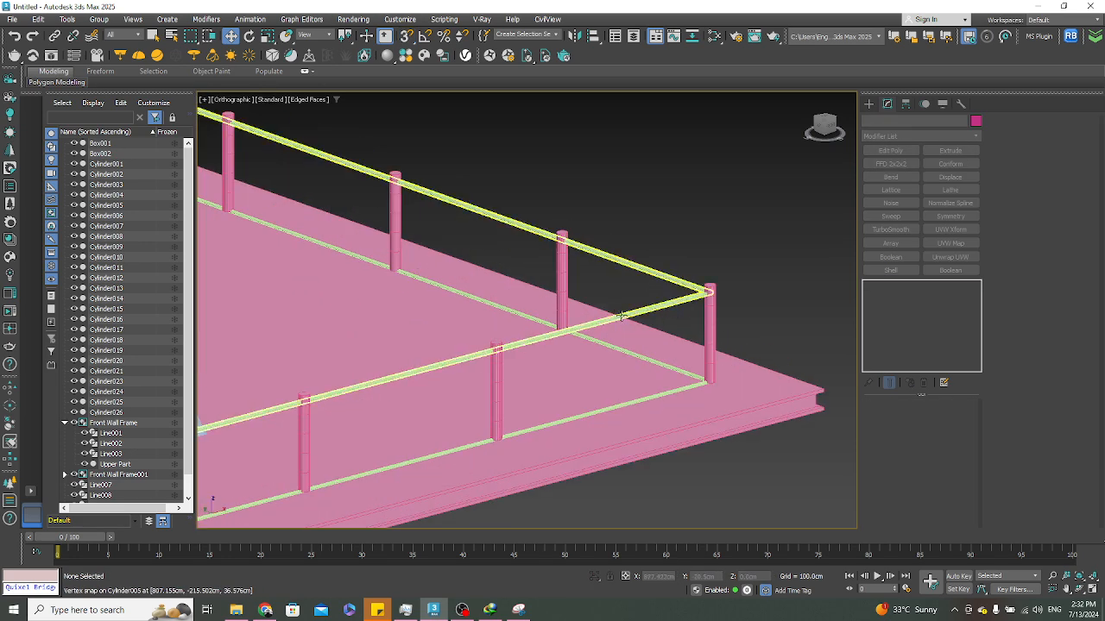
Raise the top rail about 4 cm in the front view so it runs along the tops of the posts
{"action": "left_click", "coordinate": [621, 317]}
{"action": "key", "text": "f"}
{"action": "scroll", "coordinate": [506, 296], "scroll_direction": "down", "scroll_amount": 4}
{"action": "scroll", "coordinate": [493, 296], "scroll_direction": "up", "scroll_amount": 2}
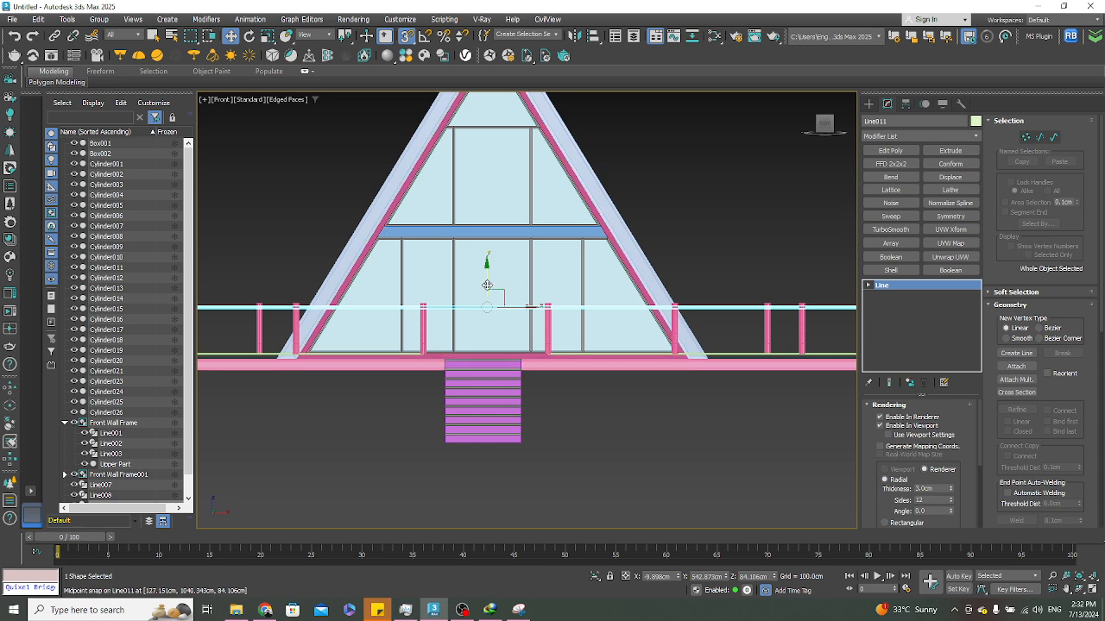
{"action": "left_click_drag", "start_coordinate": [486, 285], "coordinate": [536, 280]}
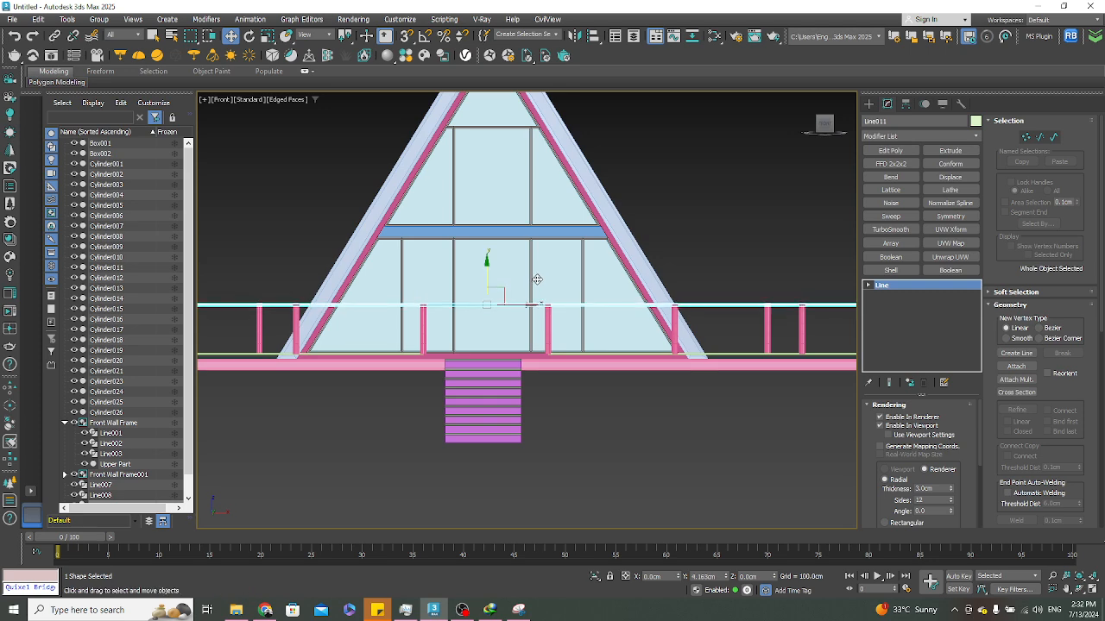
{"action": "scroll", "coordinate": [528, 291], "scroll_direction": "down", "scroll_amount": 5}
{"action": "middle_click_drag", "start_coordinate": [527, 291], "coordinate": [637, 331], "text": "alt"}
{"action": "left_click", "coordinate": [733, 337]}
{"action": "scroll", "coordinate": [733, 336], "scroll_direction": "up", "scroll_amount": 3}
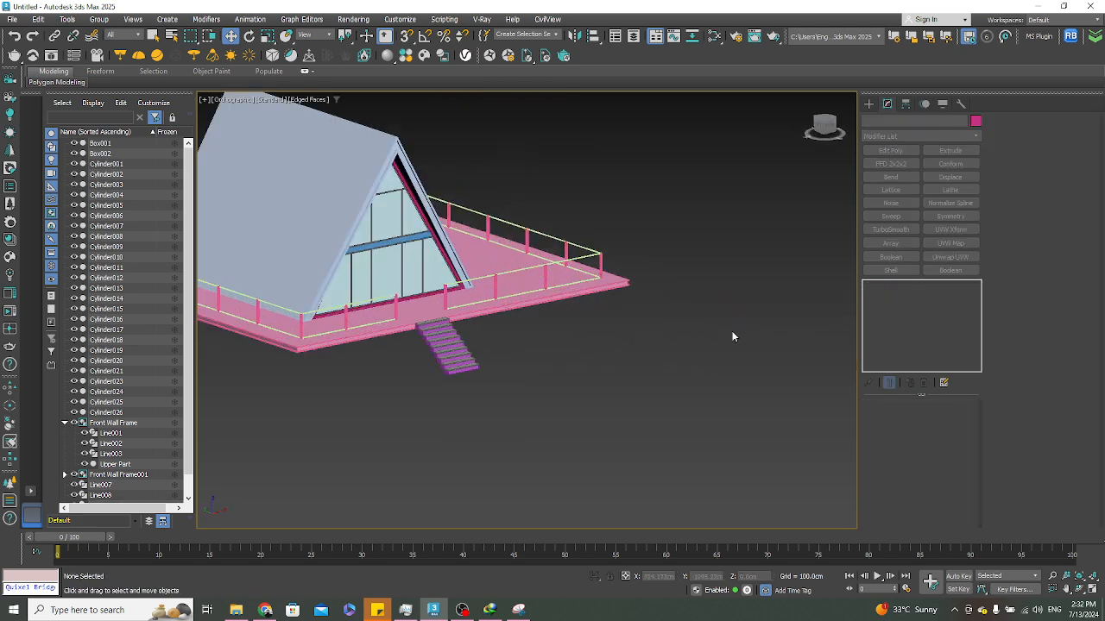
Compare the modelled deck railing with the A-frame cabin reference photo in the browser
{"action": "middle_click_drag", "start_coordinate": [732, 335], "coordinate": [625, 336], "text": "alt"}
{"action": "scroll", "coordinate": [563, 365], "scroll_direction": "down", "scroll_amount": 3}
{"action": "middle_click_drag", "start_coordinate": [705, 371], "coordinate": [576, 419]}
{"action": "middle_click_drag", "start_coordinate": [682, 367], "coordinate": [631, 439]}
{"action": "middle_click_drag", "start_coordinate": [631, 439], "coordinate": [635, 414], "text": "alt"}
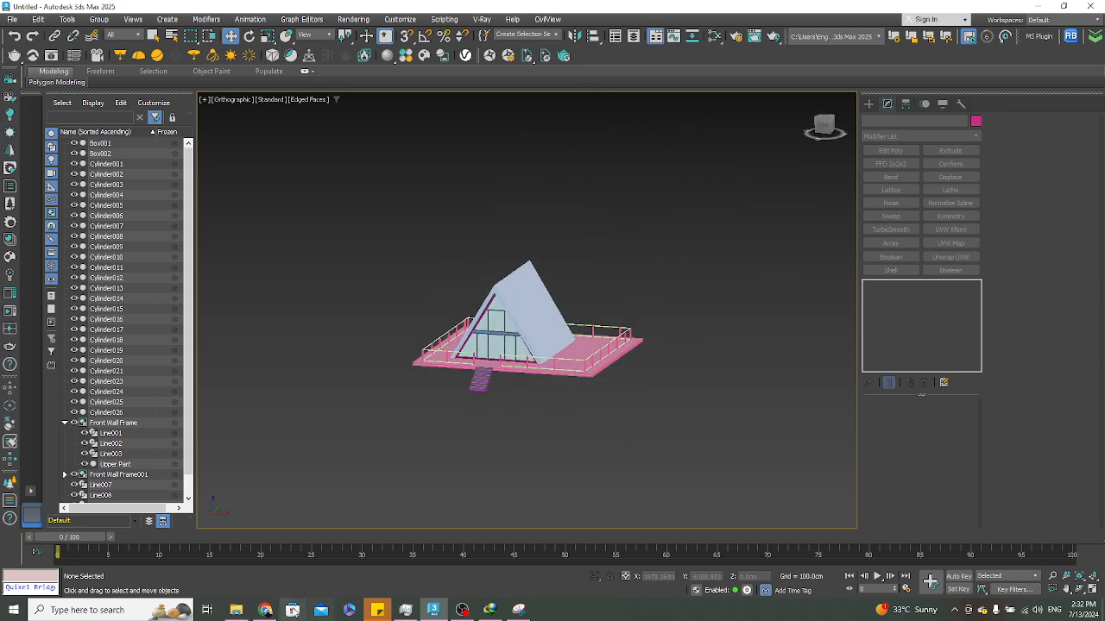
{"action": "left_click", "coordinate": [266, 610]}
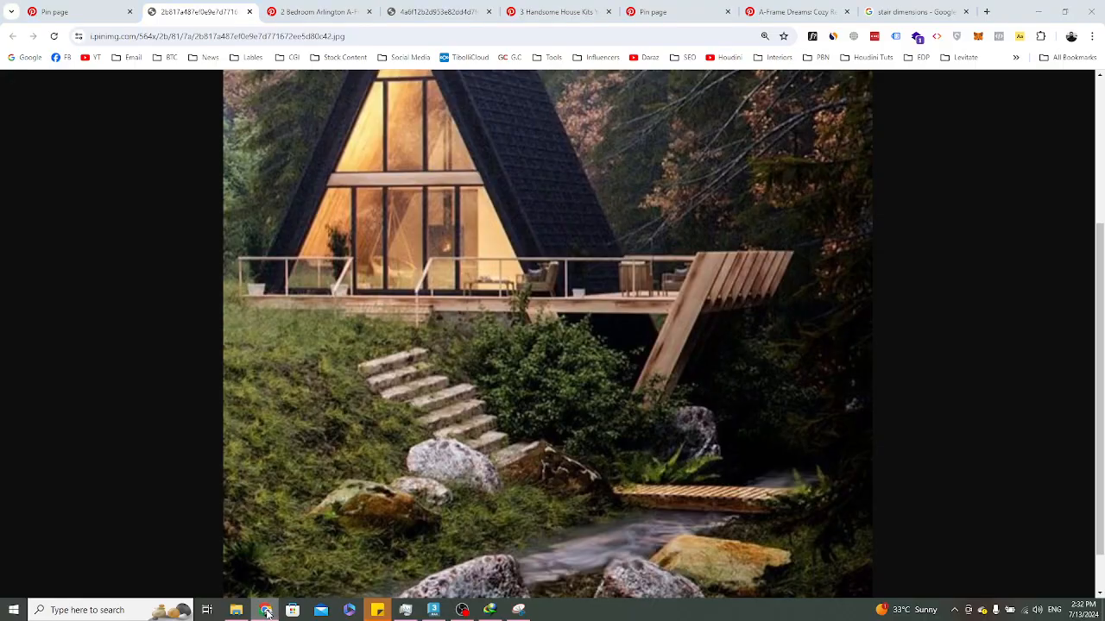
{"action": "left_click", "coordinate": [266, 610]}
{"action": "middle_click_drag", "start_coordinate": [552, 385], "coordinate": [524, 396], "text": "alt"}
{"action": "scroll", "coordinate": [666, 413], "scroll_direction": "up", "scroll_amount": 3}
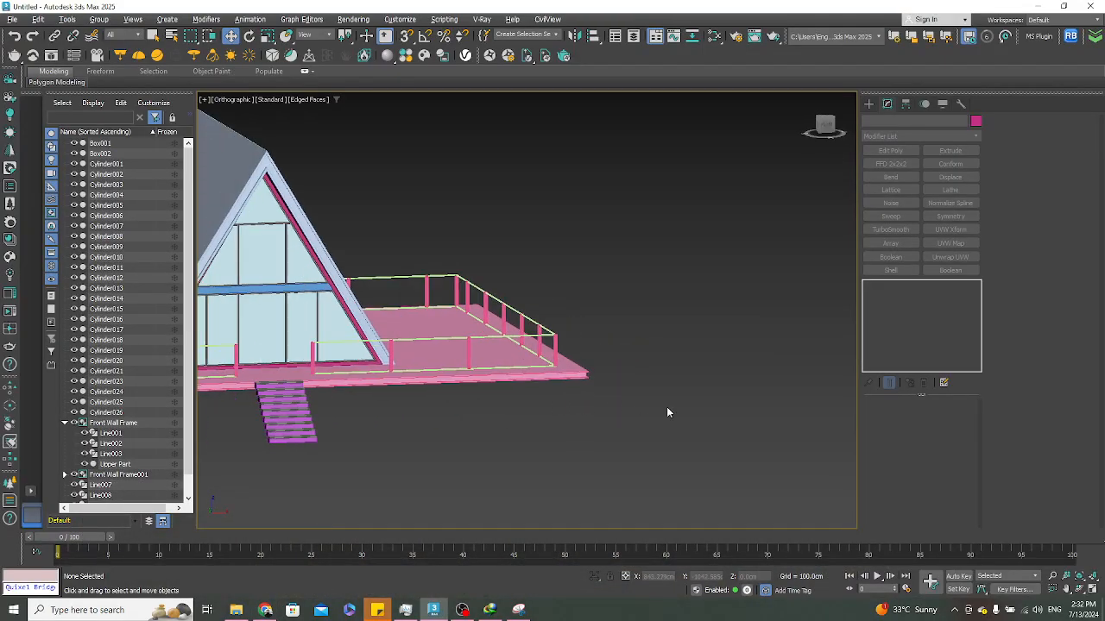
Clone the bottom rail as one instance about 46 cm higher, as a middle rail between the posts
{"action": "key", "text": "f"}
{"action": "scroll", "coordinate": [734, 383], "scroll_direction": "up", "scroll_amount": 5}
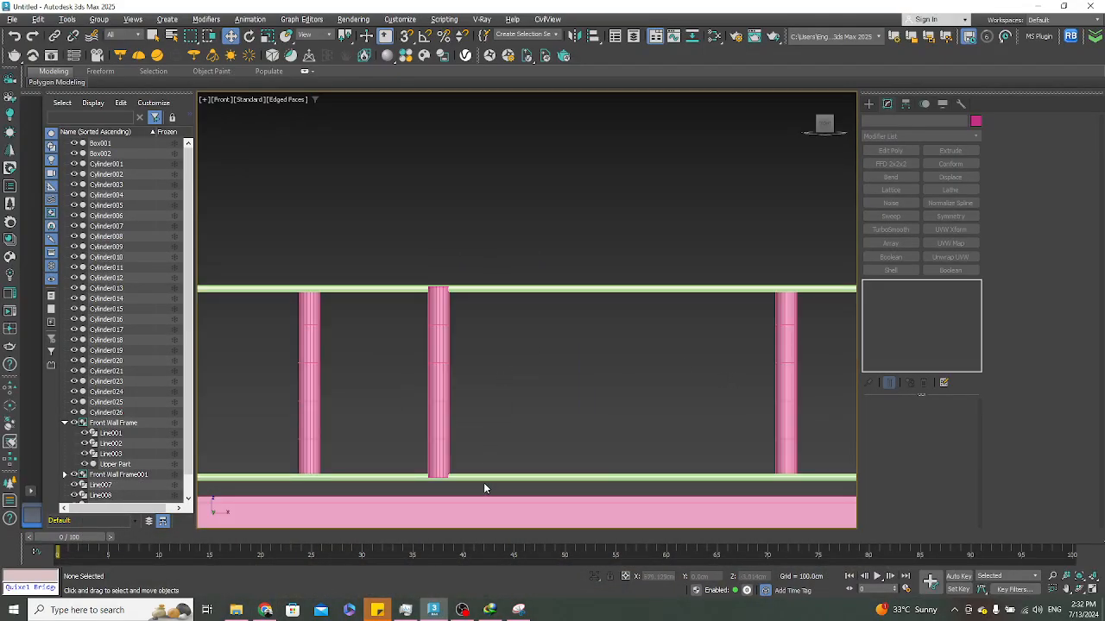
{"action": "scroll", "coordinate": [528, 391], "scroll_direction": "down", "scroll_amount": 3}
{"action": "middle_click_drag", "start_coordinate": [581, 383], "coordinate": [715, 368]}
{"action": "scroll", "coordinate": [577, 378], "scroll_direction": "up", "scroll_amount": 2}
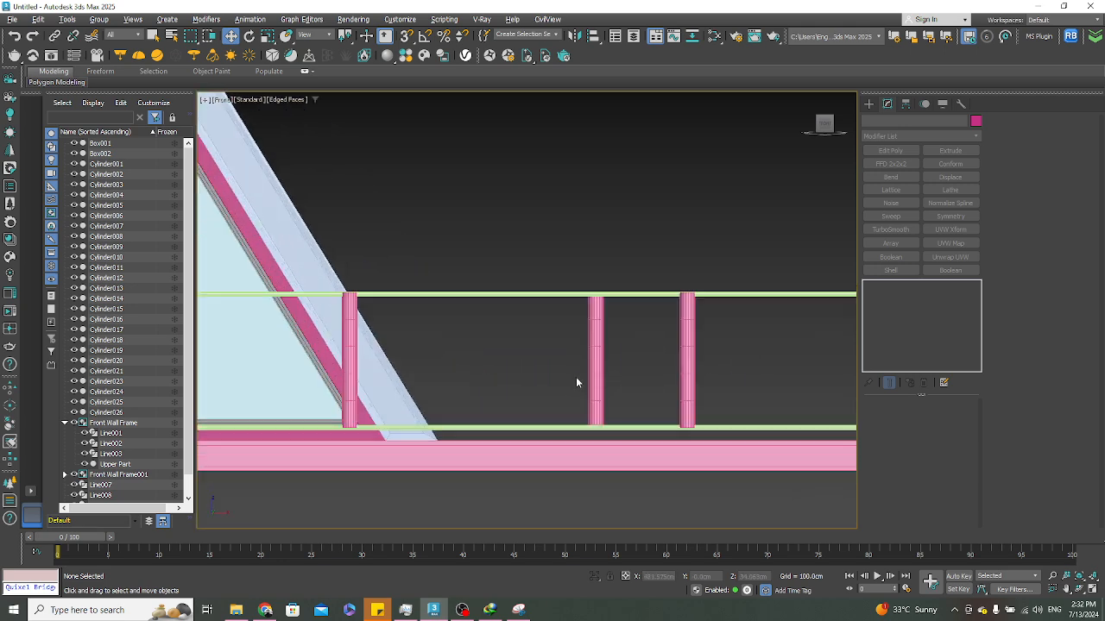
{"action": "scroll", "coordinate": [577, 382], "scroll_direction": "up", "scroll_amount": 2}
{"action": "left_click", "coordinate": [574, 449]}
{"action": "scroll", "coordinate": [557, 436], "scroll_direction": "down", "scroll_amount": 5}
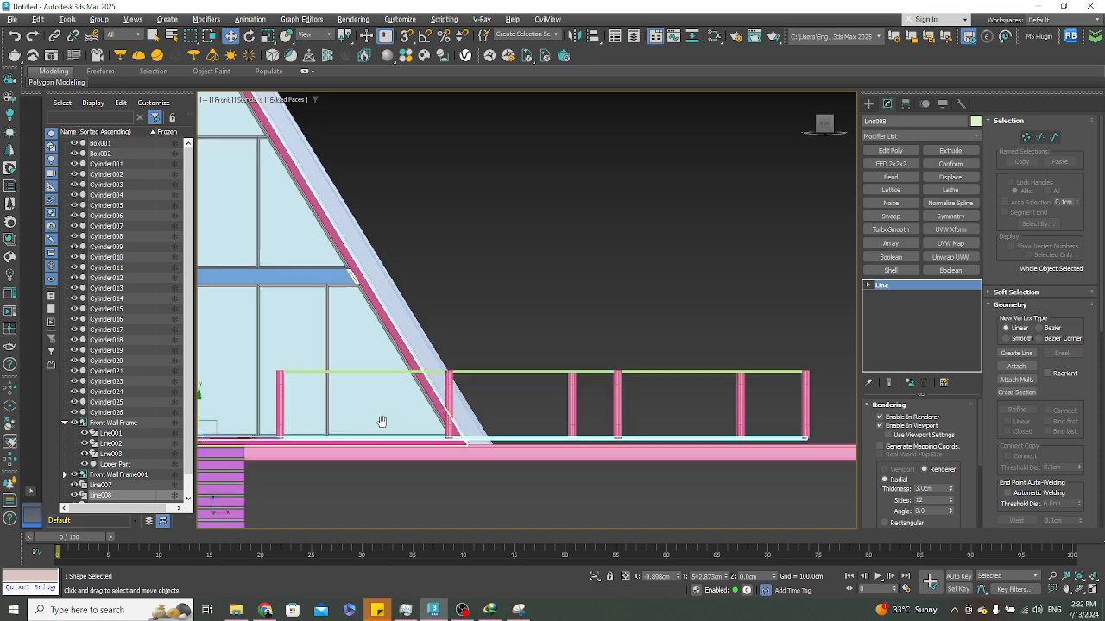
{"action": "scroll", "coordinate": [382, 421], "scroll_direction": "down", "scroll_amount": 5}
{"action": "scroll", "coordinate": [587, 412], "scroll_direction": "up", "scroll_amount": 6}
{"action": "left_click_drag", "start_coordinate": [673, 403], "coordinate": [666, 352], "text": "shift"}
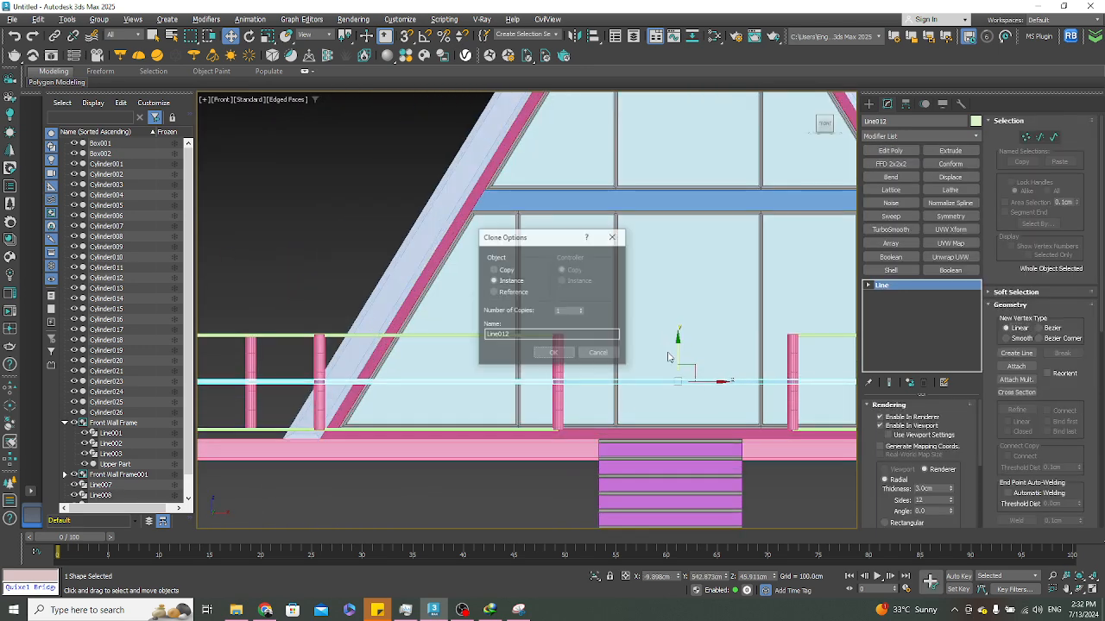
{"action": "left_click", "coordinate": [553, 352]}
{"action": "scroll", "coordinate": [556, 344], "scroll_direction": "down", "scroll_amount": 2}
{"action": "scroll", "coordinate": [557, 345], "scroll_direction": "down", "scroll_amount": 5}
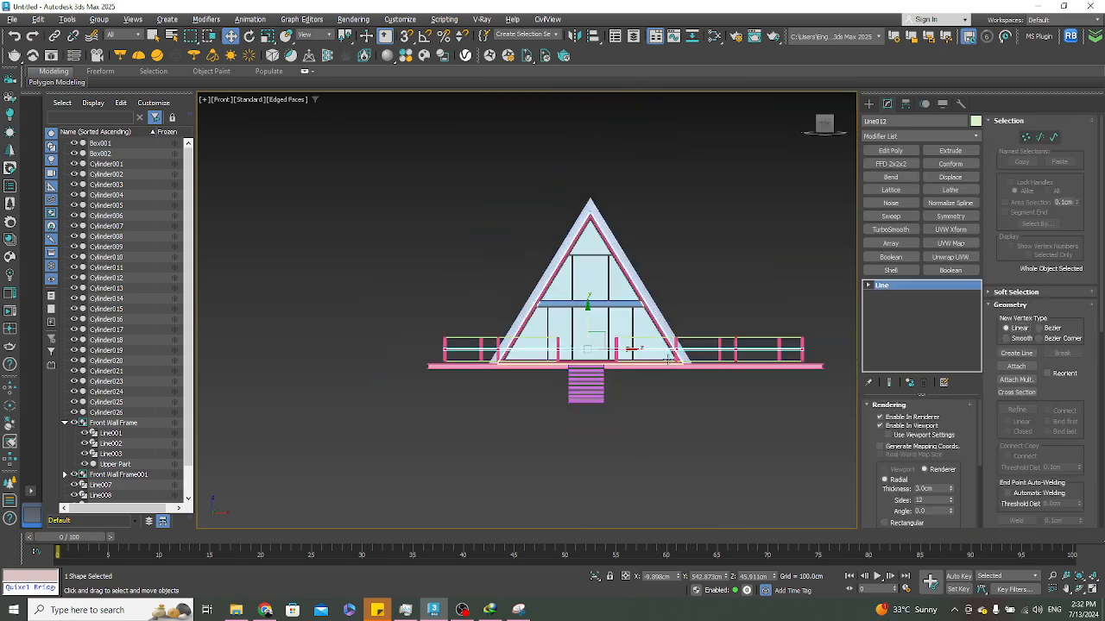
Select the A-frame roof with its front wall parts and move them up and sideways off their place on the deck
{"action": "middle_click_drag", "start_coordinate": [633, 348], "coordinate": [589, 367], "text": "alt"}
{"action": "scroll", "coordinate": [769, 390], "scroll_direction": "up", "scroll_amount": 8}
{"action": "scroll", "coordinate": [654, 398], "scroll_direction": "up", "scroll_amount": 2}
{"action": "key", "text": "f"}
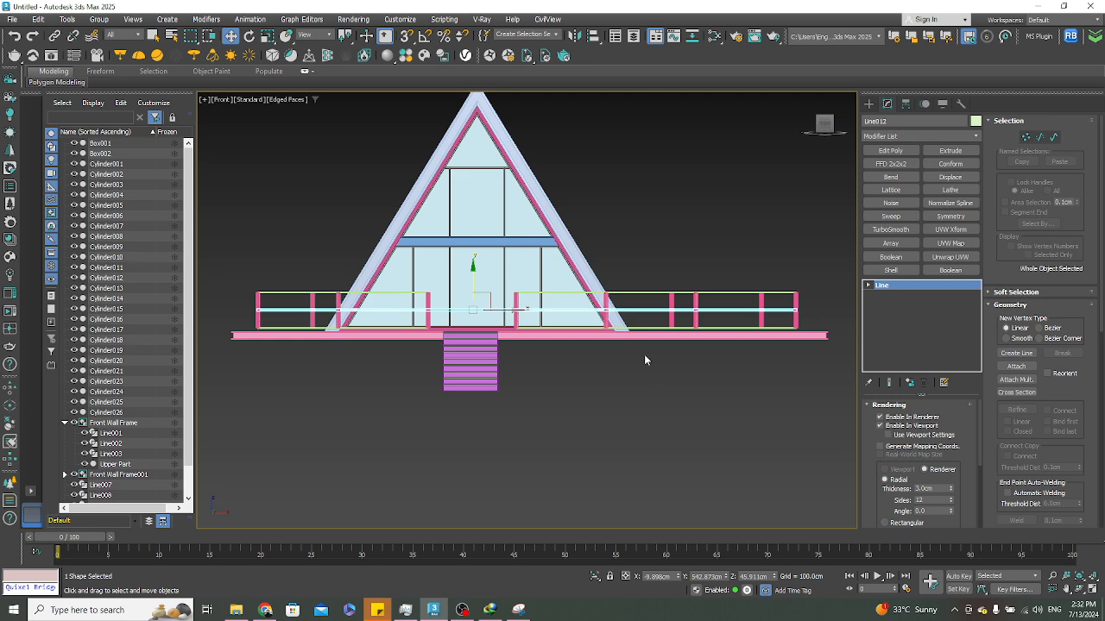
{"action": "scroll", "coordinate": [646, 358], "scroll_direction": "up", "scroll_amount": 6}
{"action": "scroll", "coordinate": [612, 345], "scroll_direction": "down", "scroll_amount": 6}
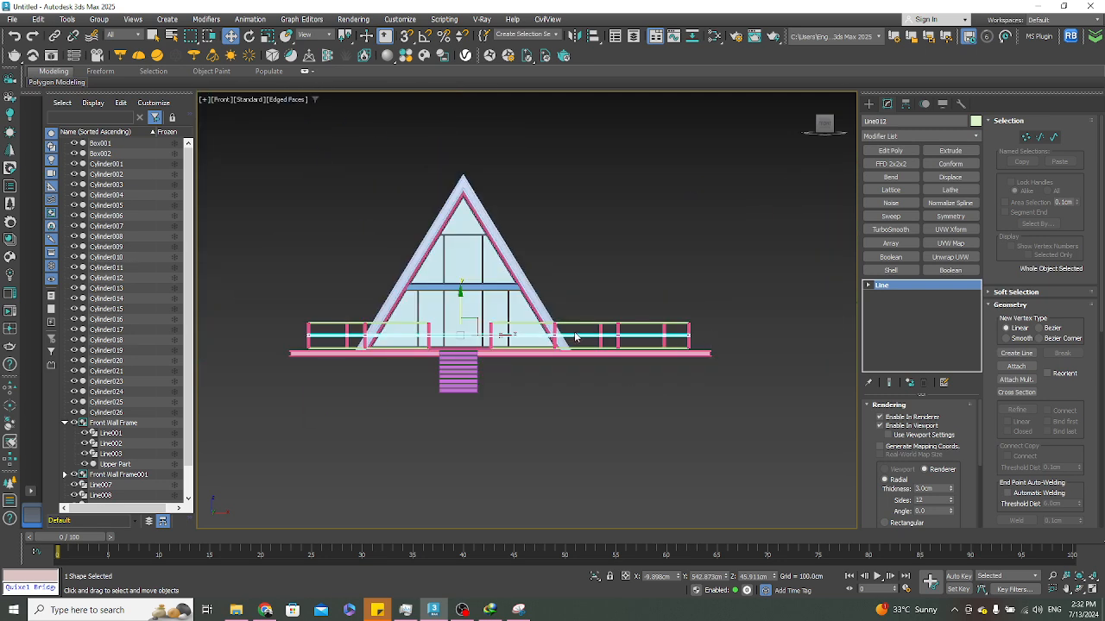
{"action": "left_click_drag", "start_coordinate": [582, 283], "coordinate": [564, 283]}
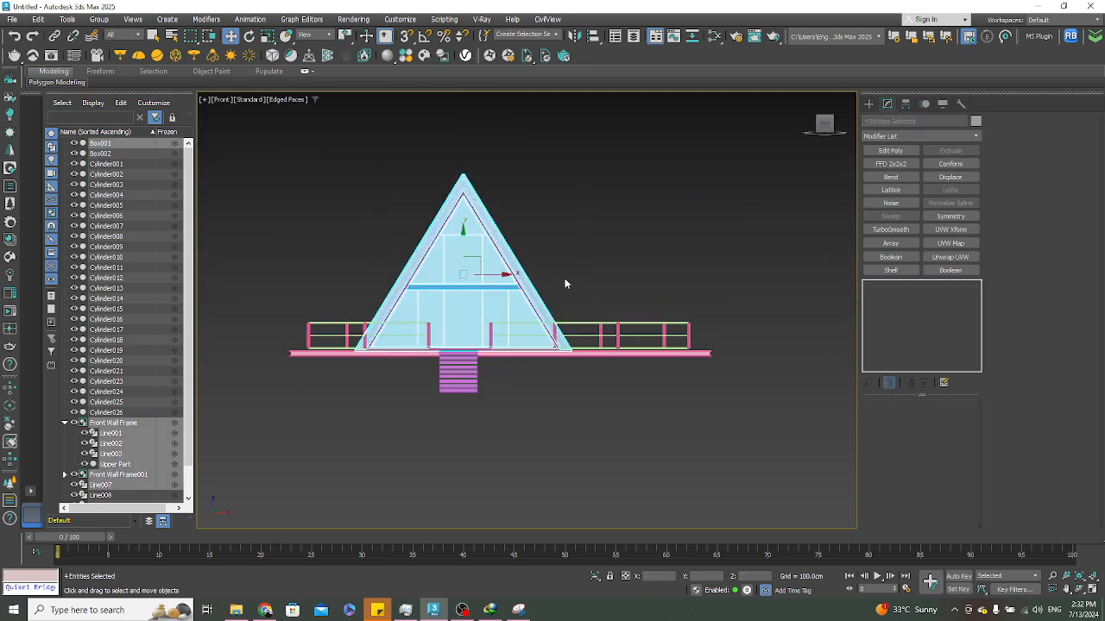
{"action": "left_click_drag", "start_coordinate": [479, 252], "coordinate": [590, 180]}
{"action": "middle_click_drag", "start_coordinate": [581, 236], "coordinate": [639, 289], "text": "alt"}
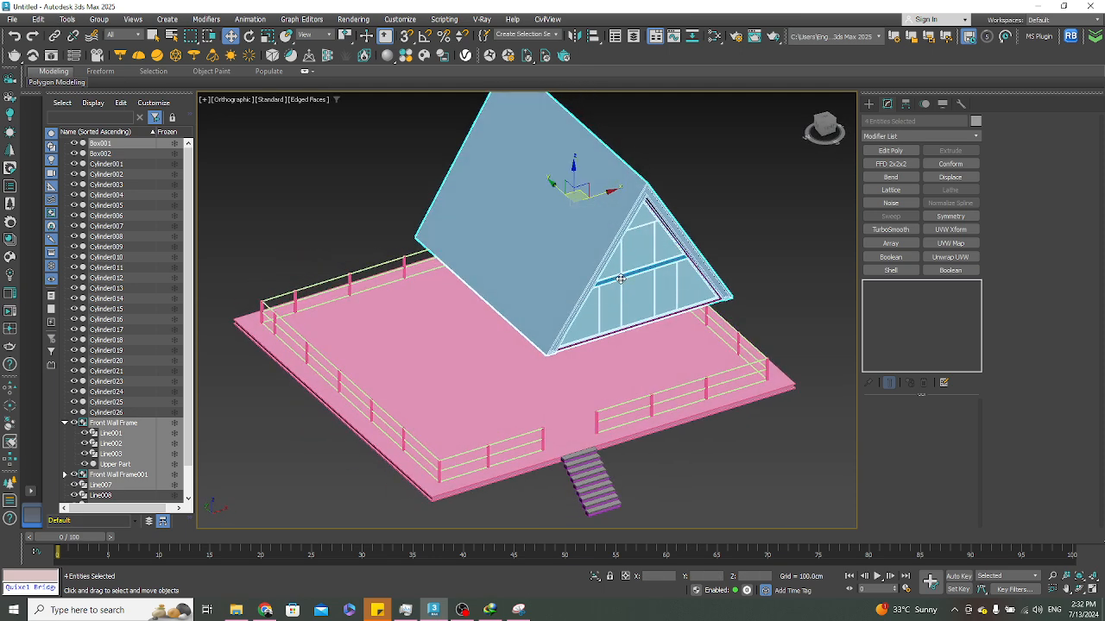
Undo the last move of the A-frame and group its roof and front wall parts as Hut
{"action": "key", "text": "ctrl+z"}
{"action": "left_click", "coordinate": [107, 23]}
{"action": "left_click", "coordinate": [113, 35]}
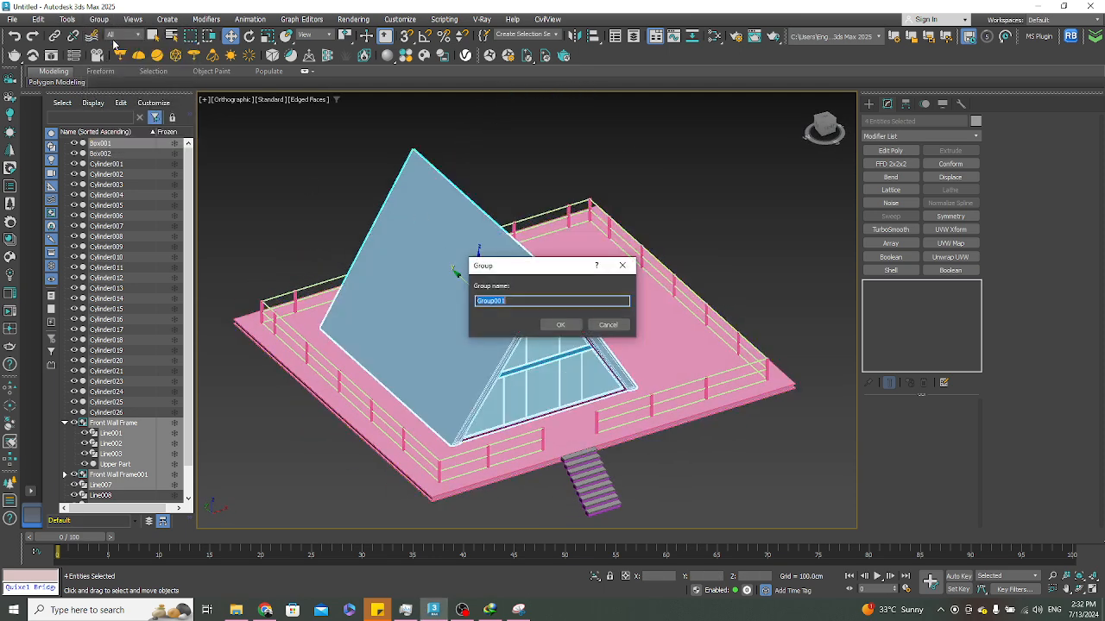
{"action": "type", "text": "Hut"}
{"action": "key", "text": "Return"}
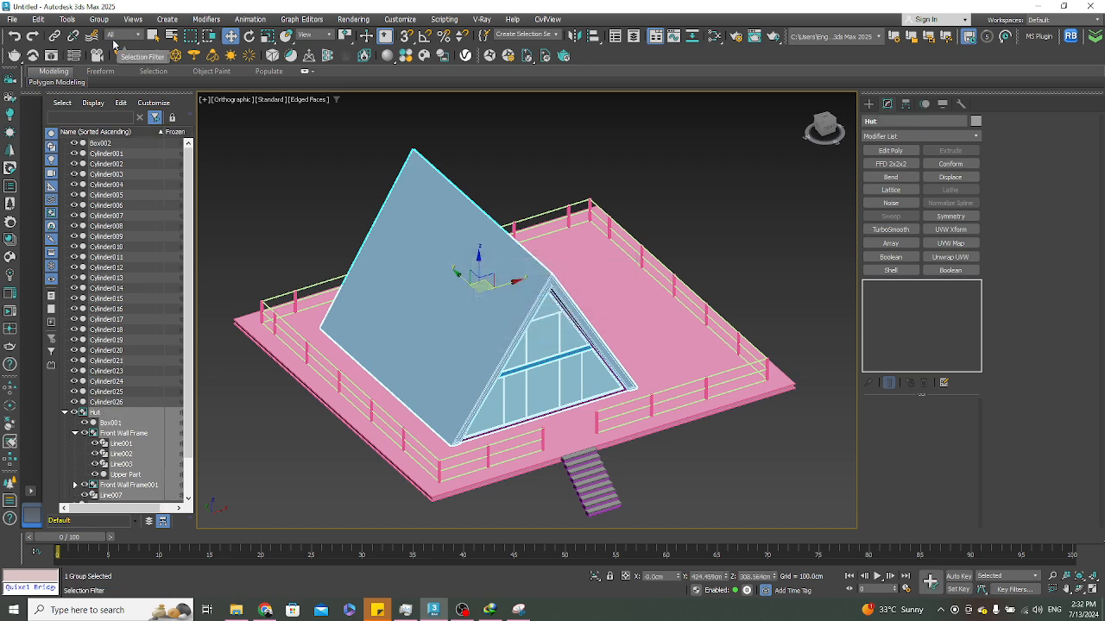
Select all the railing posts and rails together, leaving out the hut, the deck slab and the stairs
{"action": "left_click", "coordinate": [669, 321]}
{"action": "key", "text": "f"}
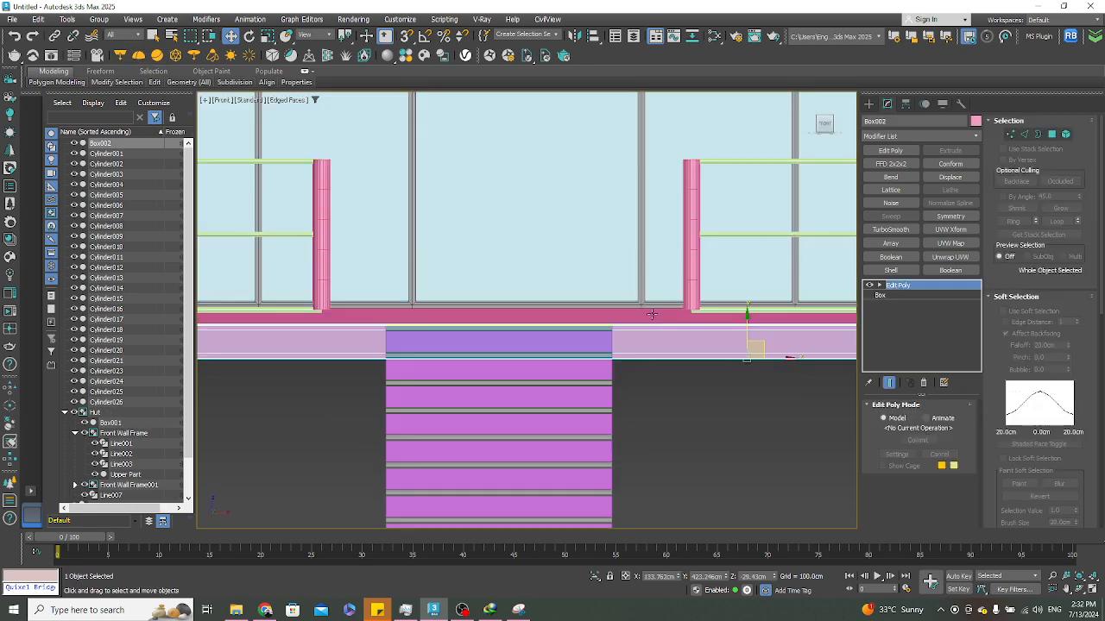
{"action": "scroll", "coordinate": [399, 283], "scroll_direction": "down", "scroll_amount": 5}
{"action": "scroll", "coordinate": [399, 283], "scroll_direction": "up", "scroll_amount": 3}
{"action": "scroll", "coordinate": [353, 244], "scroll_direction": "down", "scroll_amount": 3}
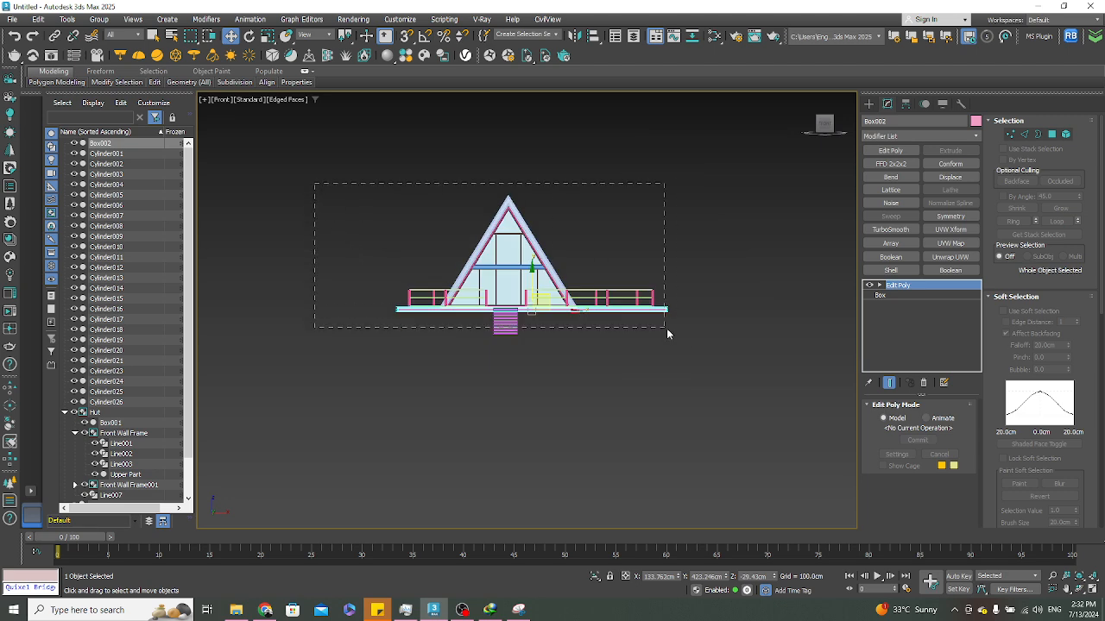
{"action": "left_click_drag", "start_coordinate": [723, 322], "coordinate": [724, 321]}
{"action": "left_click_drag", "start_coordinate": [526, 336], "coordinate": [403, 321], "text": "alt"}
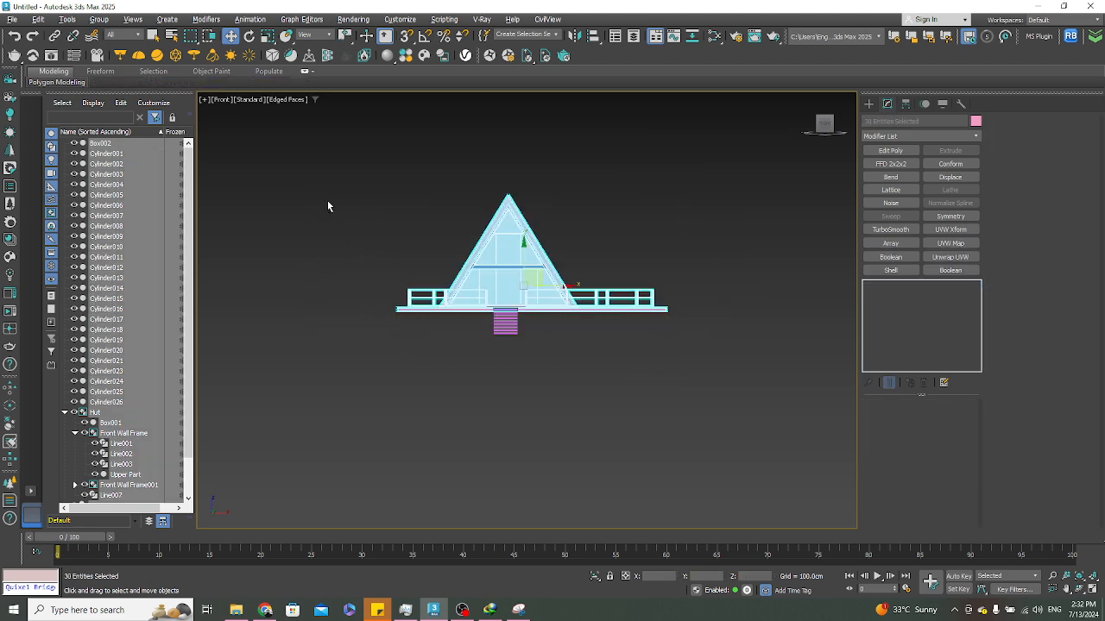
{"action": "left_click_drag", "start_coordinate": [655, 257], "coordinate": [682, 256], "text": "alt"}
{"action": "middle_click_drag", "start_coordinate": [720, 255], "coordinate": [515, 277], "text": "alt"}
{"action": "left_click_drag", "start_coordinate": [515, 269], "coordinate": [517, 164]}
{"action": "key", "text": "ctrl+z"}
{"action": "left_click", "coordinate": [609, 284], "text": "alt"}
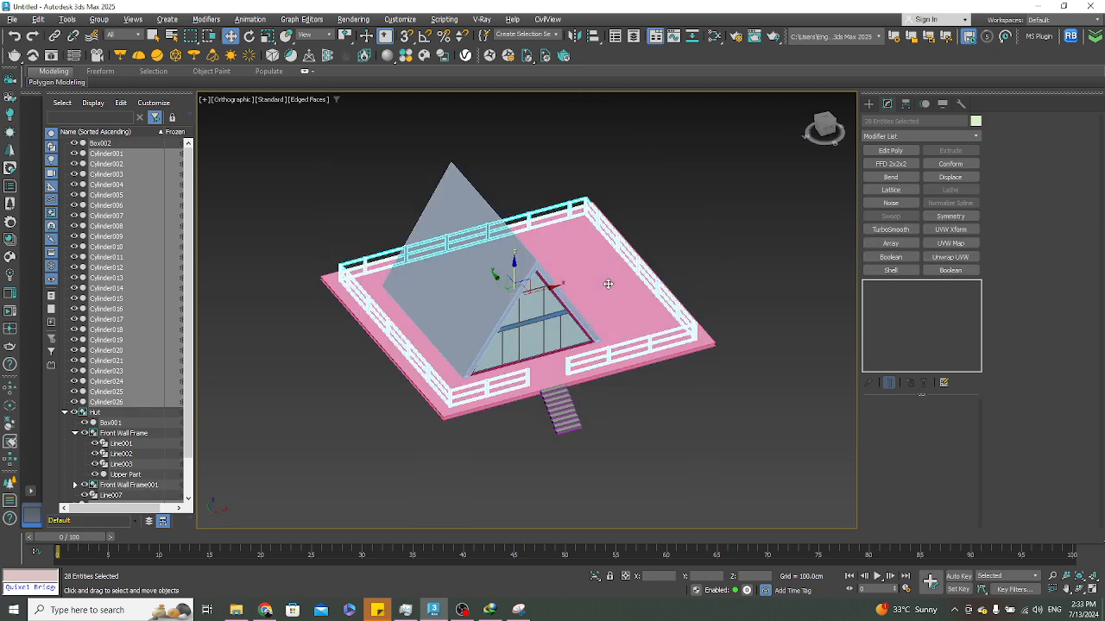
Test the railing selection by lifting it, undo the lift, and group the posts and rails as Railing
{"action": "left_click_drag", "start_coordinate": [514, 268], "coordinate": [518, 117]}
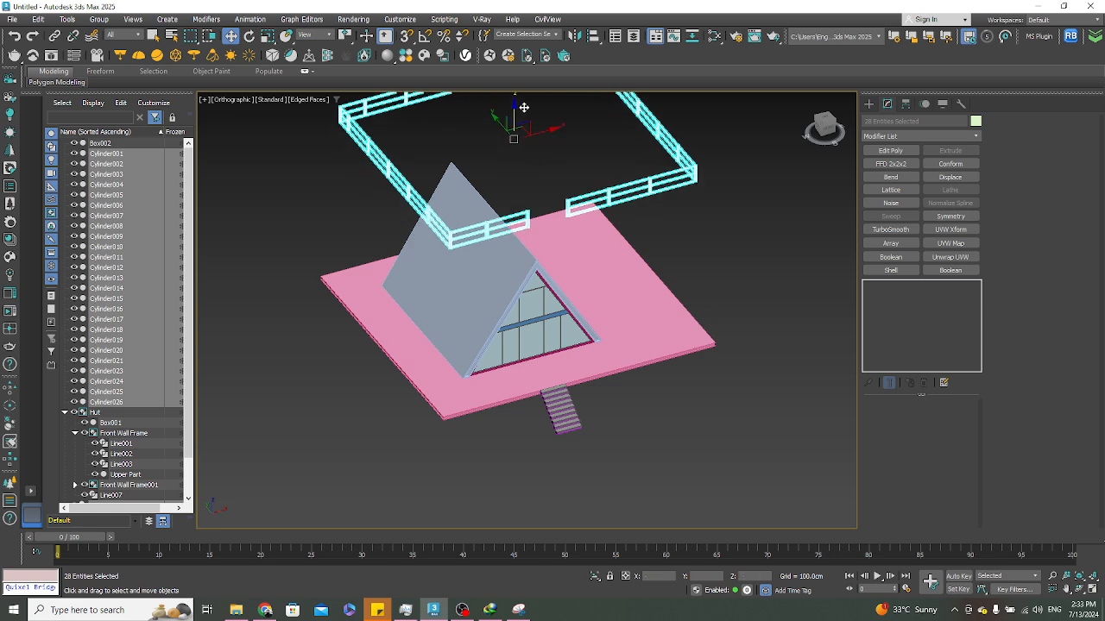
{"action": "key", "text": "ctrl+z"}
{"action": "left_click", "coordinate": [99, 19]}
{"action": "left_click", "coordinate": [112, 36]}
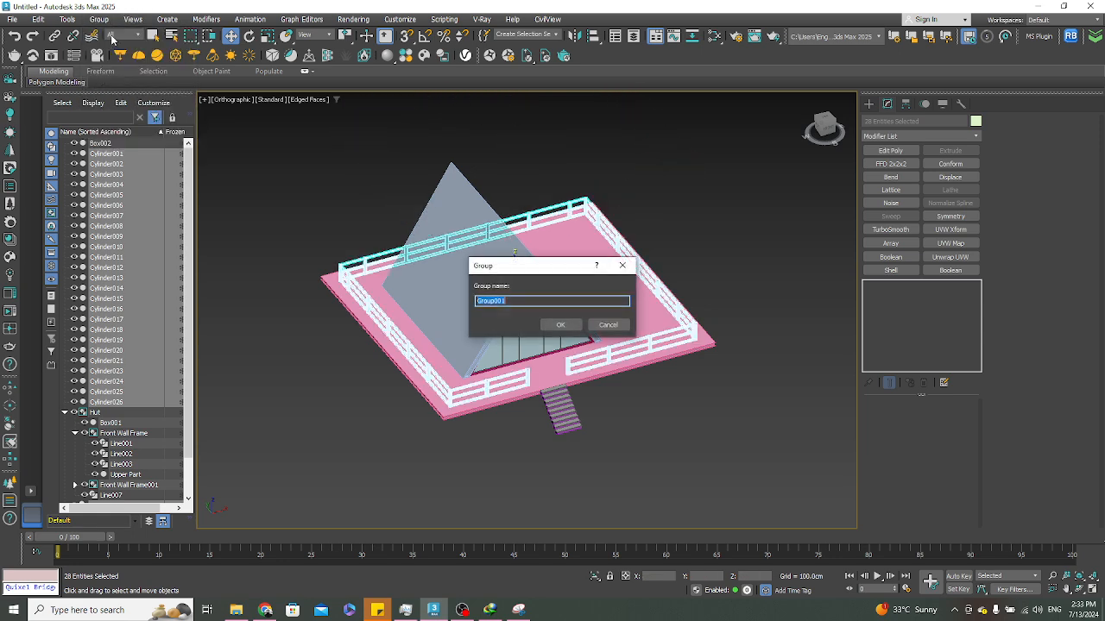
{"action": "key", "text": "Return"}
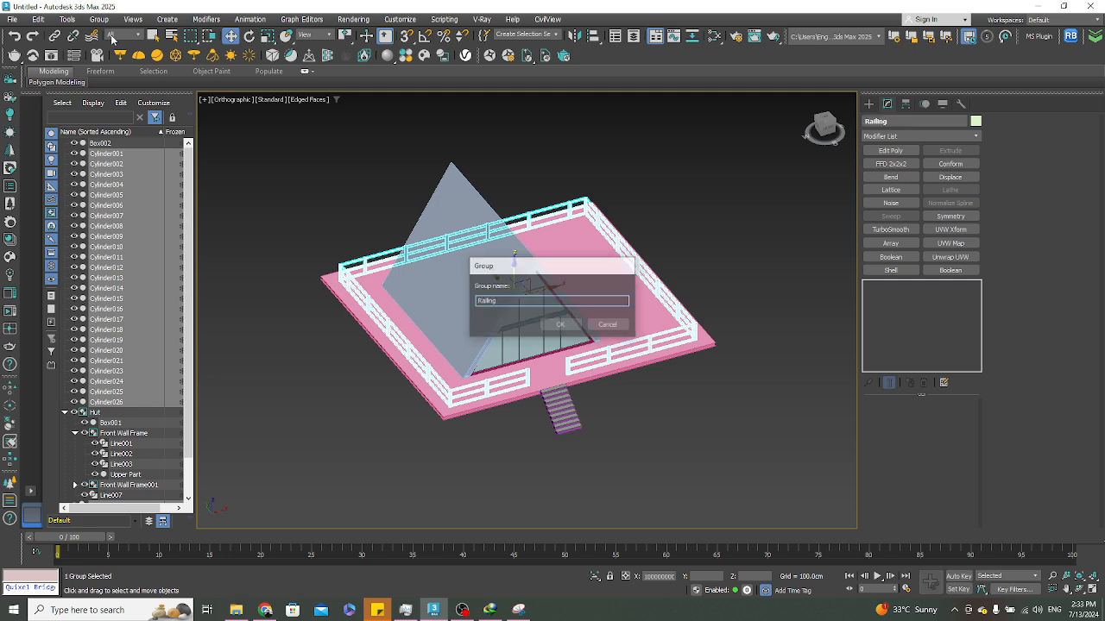
{"action": "left_click", "coordinate": [773, 253]}
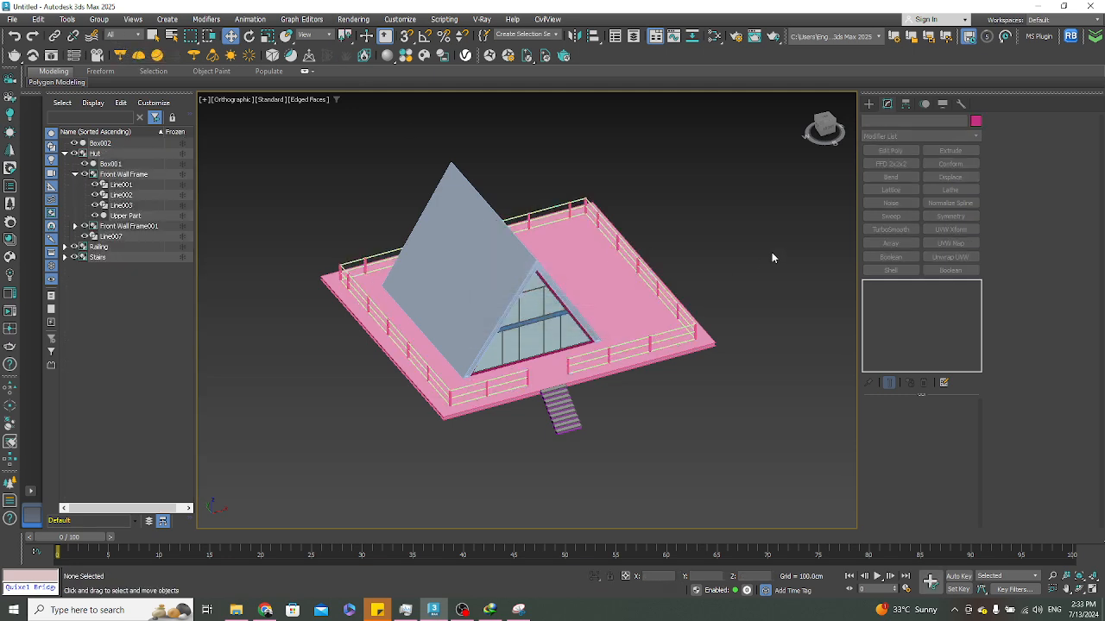
Lower the Railing group about 10 cm in the front view, towards the deck surface
{"action": "key", "text": "f"}
{"action": "scroll", "coordinate": [699, 345], "scroll_direction": "up", "scroll_amount": 3}
{"action": "left_click", "coordinate": [679, 374]}
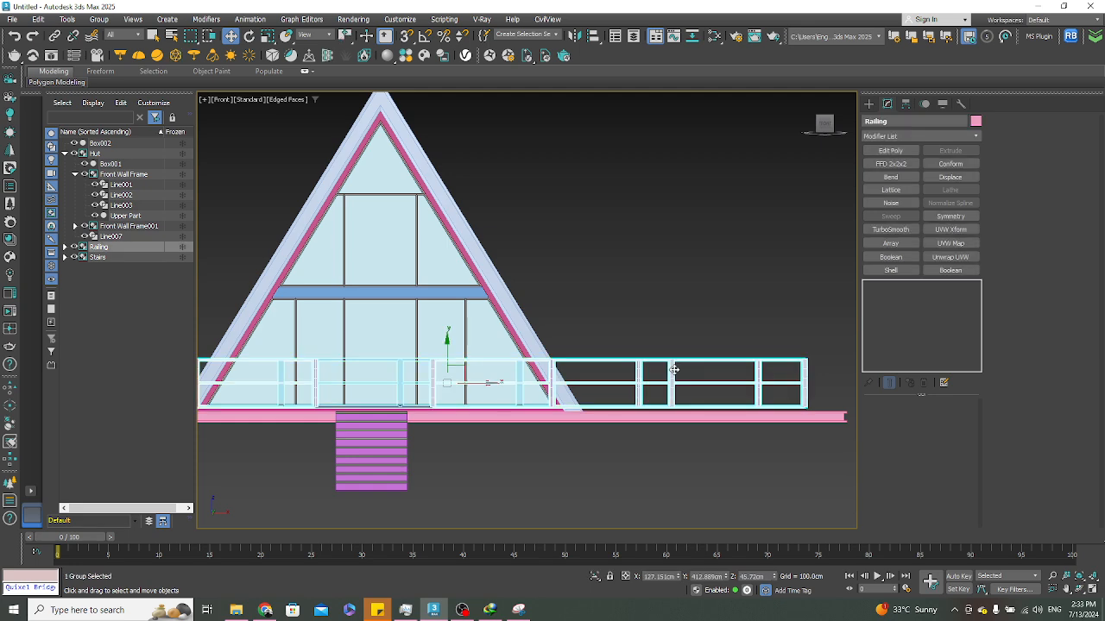
{"action": "scroll", "coordinate": [558, 409], "scroll_direction": "up", "scroll_amount": 6}
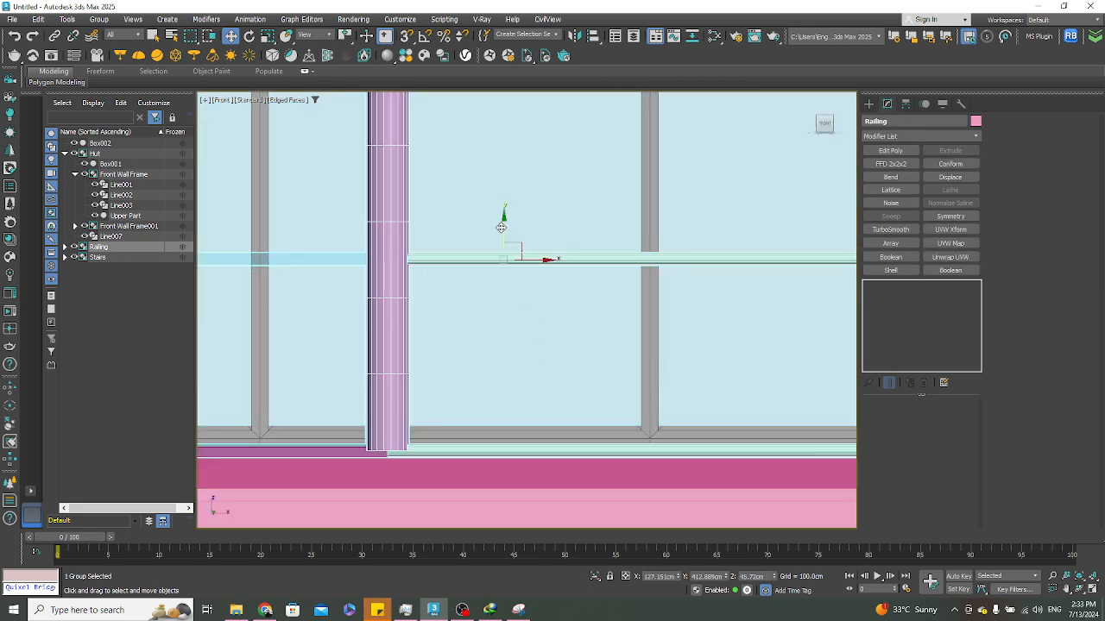
{"action": "left_click_drag", "start_coordinate": [500, 227], "coordinate": [511, 266]}
{"action": "scroll", "coordinate": [511, 268], "scroll_direction": "down", "scroll_amount": 6}
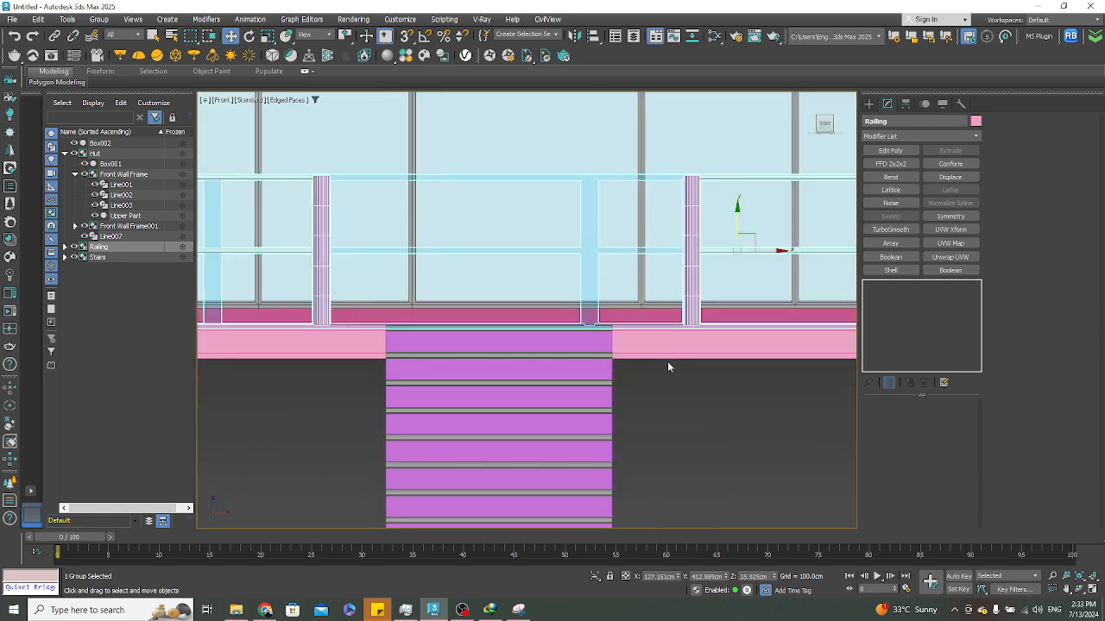
Check the post bases up close and lower the Railing group about 1 cm further onto the deck
{"action": "scroll", "coordinate": [667, 361], "scroll_direction": "down", "scroll_amount": 5}
{"action": "scroll", "coordinate": [732, 291], "scroll_direction": "up", "scroll_amount": 10}
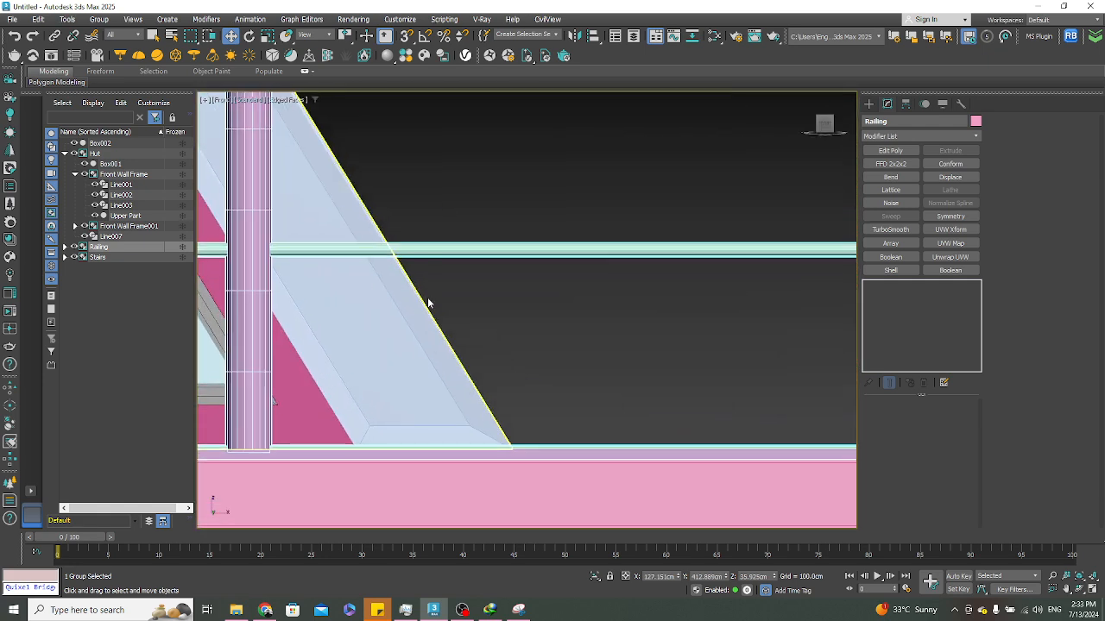
{"action": "scroll", "coordinate": [620, 288], "scroll_direction": "down", "scroll_amount": 5}
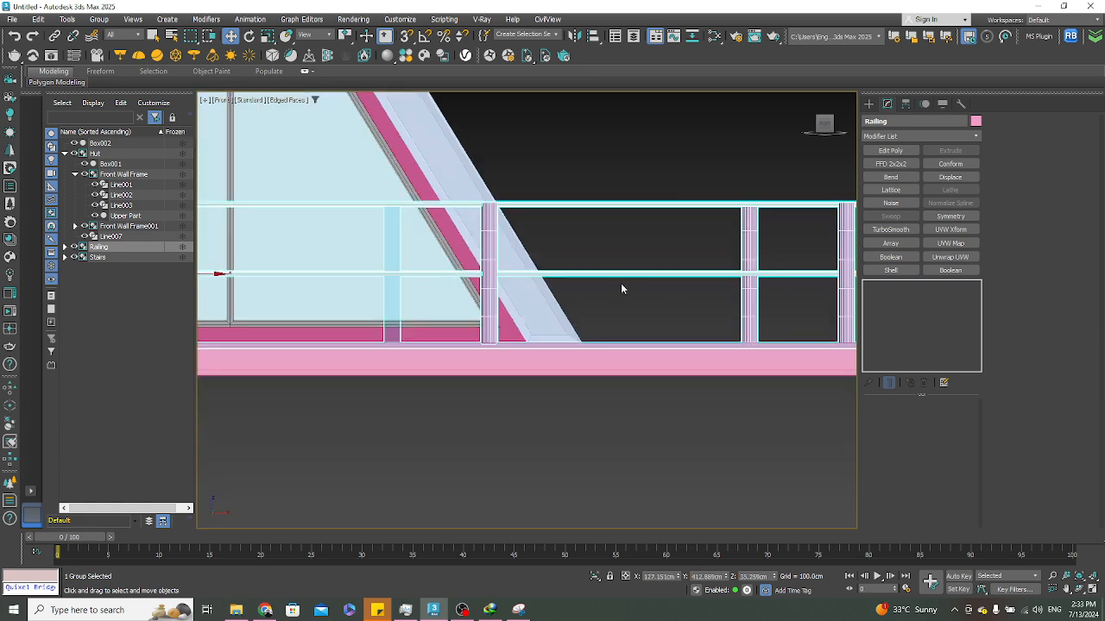
{"action": "scroll", "coordinate": [620, 289], "scroll_direction": "up", "scroll_amount": 5}
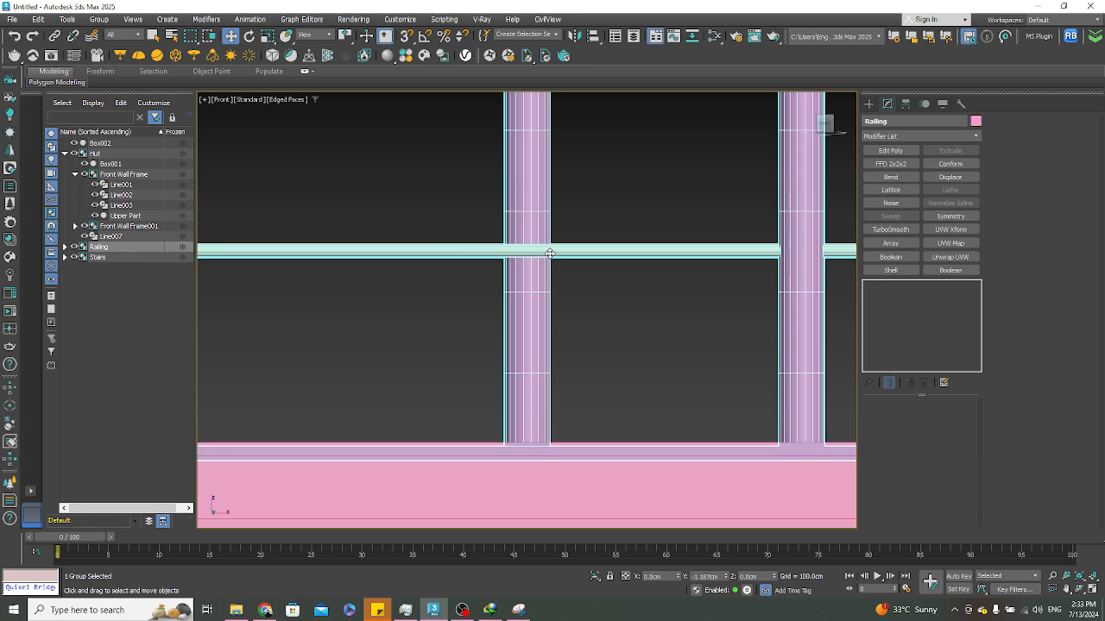
{"action": "scroll", "coordinate": [549, 248], "scroll_direction": "down", "scroll_amount": 8}
{"action": "left_click", "coordinate": [678, 340]}
Check the railing at a deck corner in 3D and isolate the Railing group
{"action": "middle_click_drag", "start_coordinate": [678, 340], "coordinate": [712, 375], "text": "alt"}
{"action": "scroll", "coordinate": [610, 284], "scroll_direction": "up", "scroll_amount": 4}
{"action": "scroll", "coordinate": [621, 289], "scroll_direction": "down", "scroll_amount": 3}
{"action": "mouse_move", "coordinate": [718, 322]}
{"action": "middle_mouse_down", "text": "alt"}
{"action": "mouse_move", "coordinate": [661, 316]}
{"action": "mouse_move", "coordinate": [704, 308]}
{"action": "mouse_move", "coordinate": [701, 323]}
{"action": "middle_mouse_up", "text": "alt"}
{"action": "scroll", "coordinate": [583, 263], "scroll_direction": "up", "scroll_amount": 5}
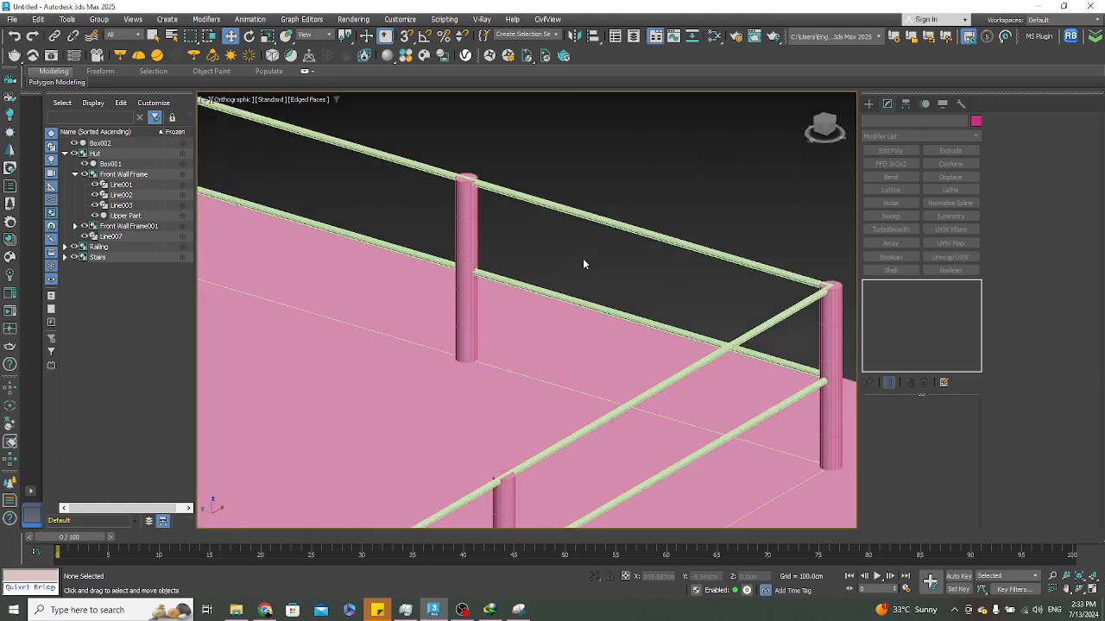
{"action": "left_click", "coordinate": [473, 276]}
{"action": "left_click", "coordinate": [594, 575]}
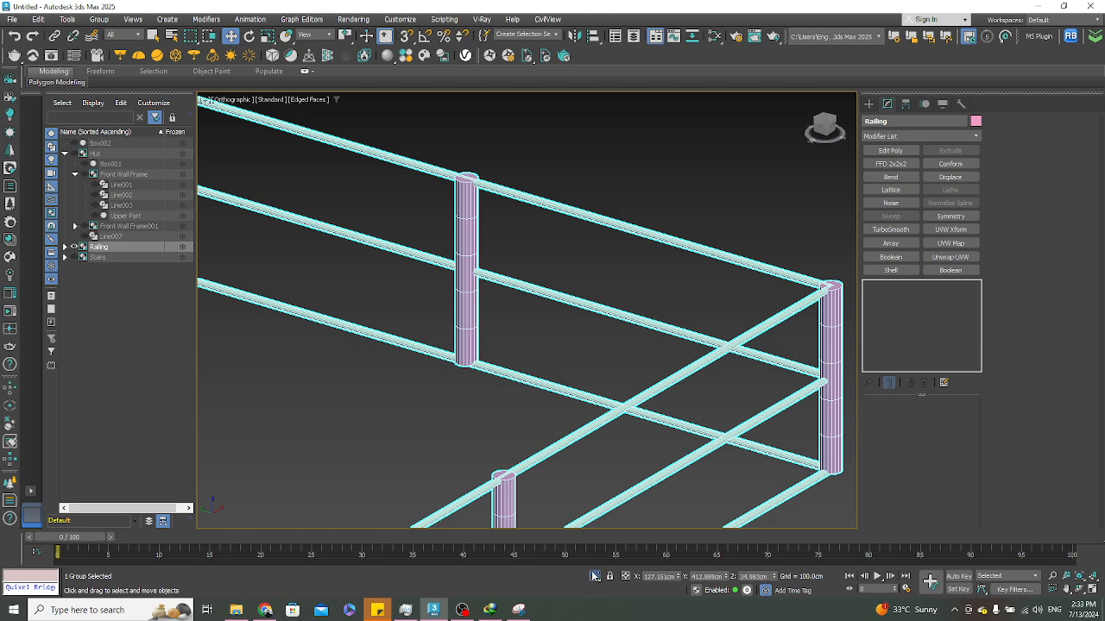
Open the Railing group for editing and select the bottom rail inside it
{"action": "key", "text": "f"}
{"action": "scroll", "coordinate": [754, 335], "scroll_direction": "up", "scroll_amount": 3}
{"action": "left_click", "coordinate": [613, 308]}
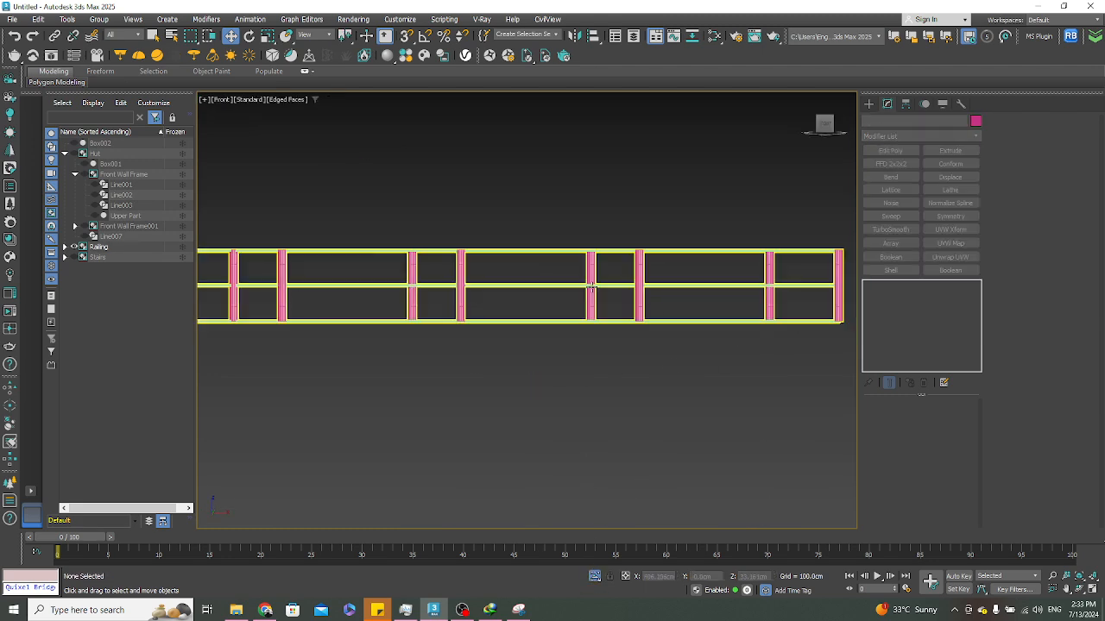
{"action": "left_click", "coordinate": [591, 302]}
{"action": "left_click", "coordinate": [97, 20]}
{"action": "left_click", "coordinate": [116, 66]}
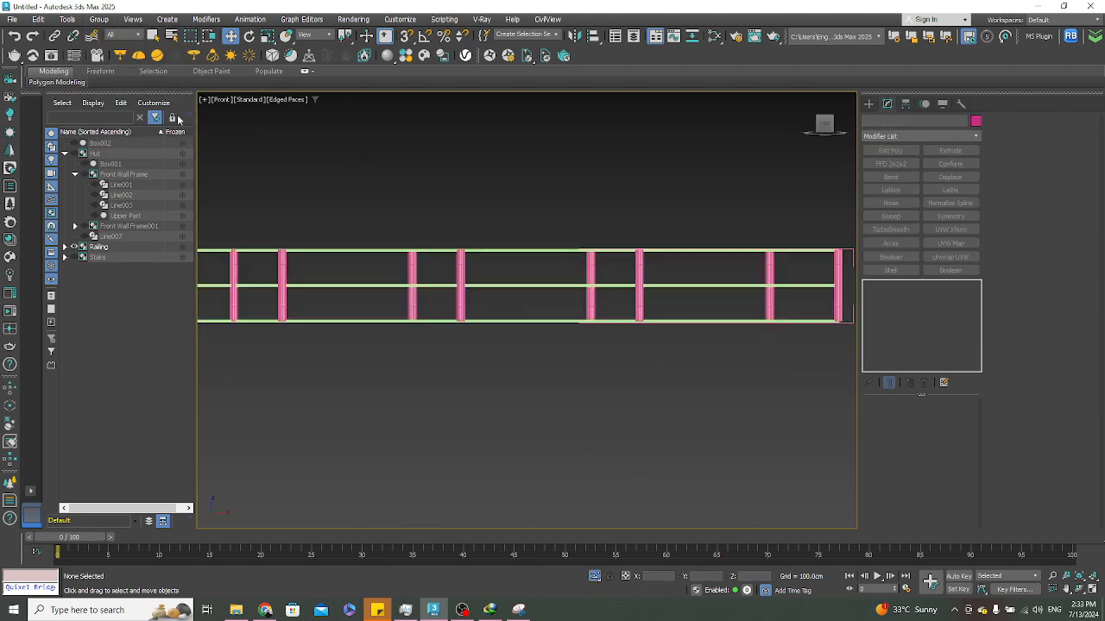
{"action": "left_click", "coordinate": [510, 320]}
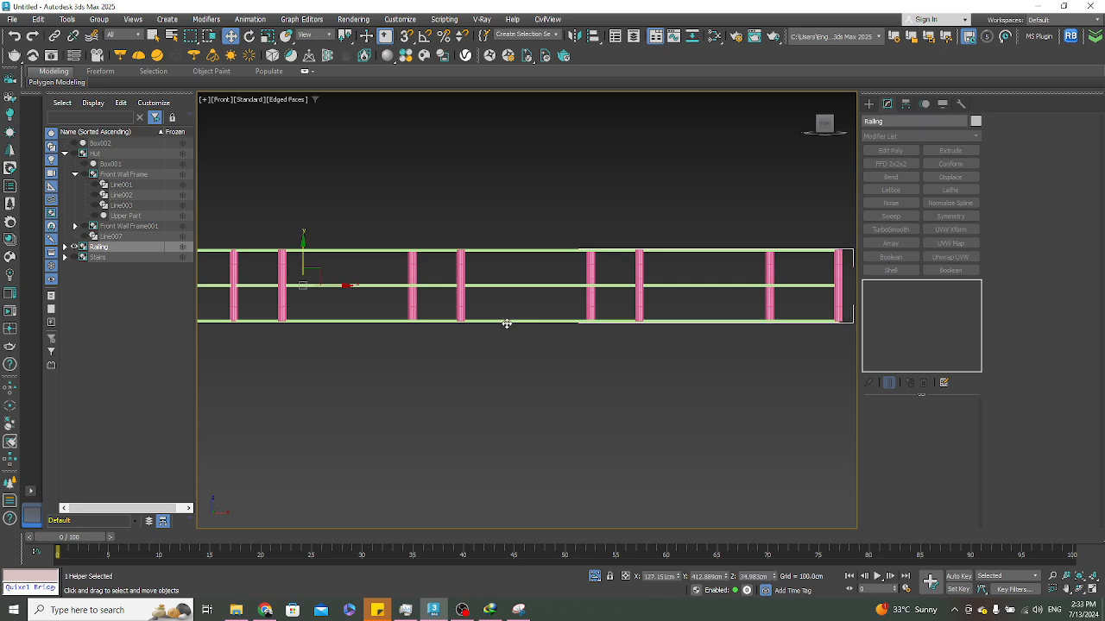
{"action": "scroll", "coordinate": [391, 324], "scroll_direction": "down", "scroll_amount": 3}
{"action": "middle_click_drag", "start_coordinate": [391, 324], "coordinate": [371, 284], "text": "alt"}
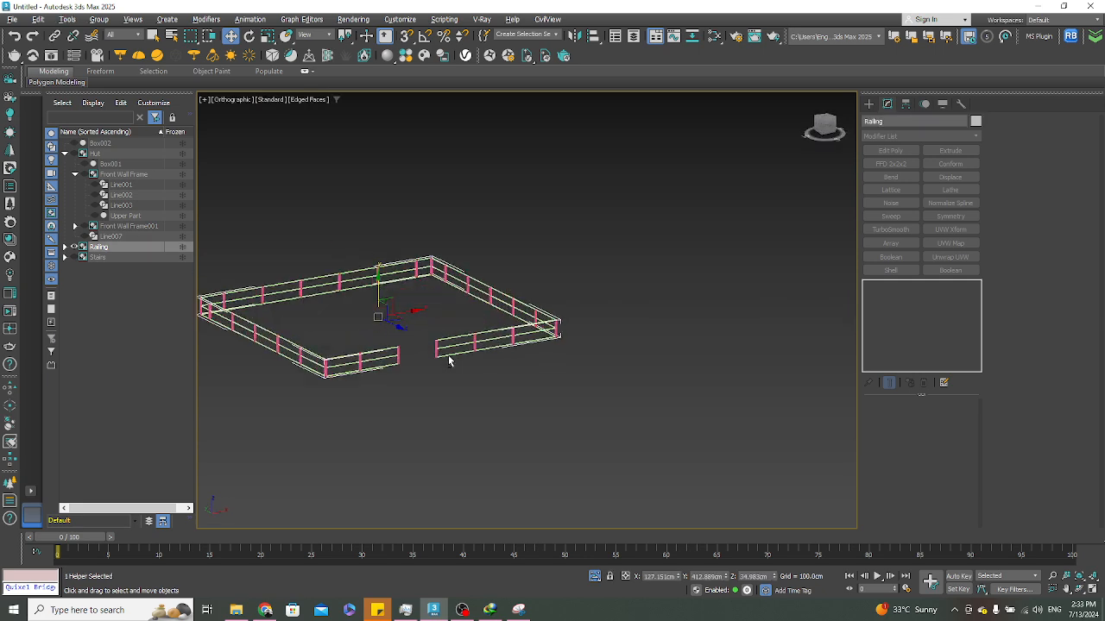
{"action": "scroll", "coordinate": [333, 256], "scroll_direction": "up", "scroll_amount": 6}
{"action": "left_click", "coordinate": [347, 352]}
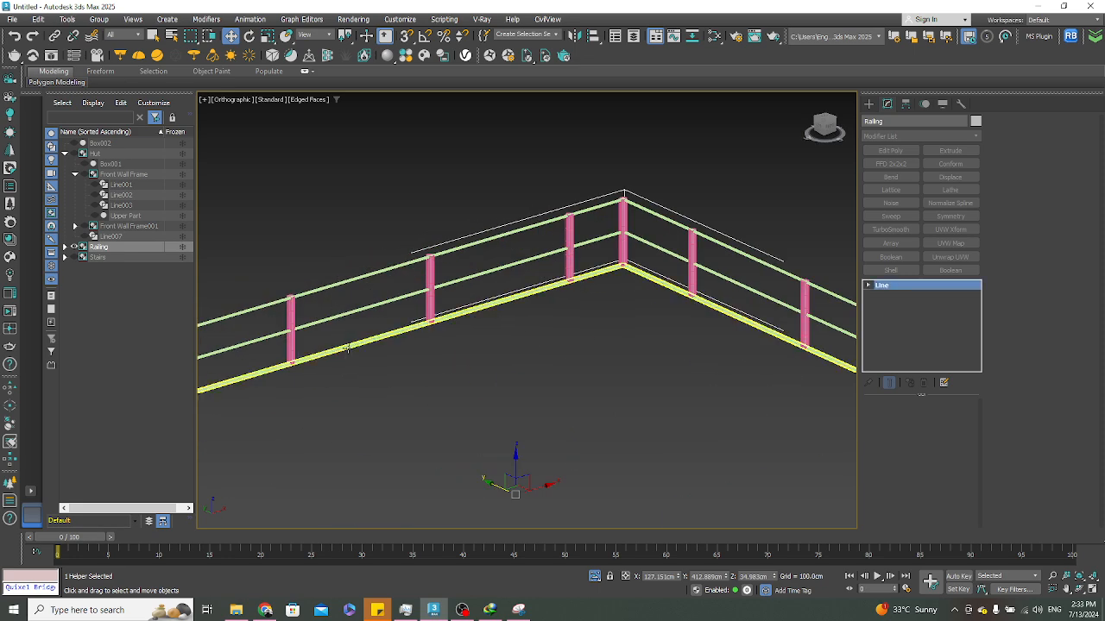
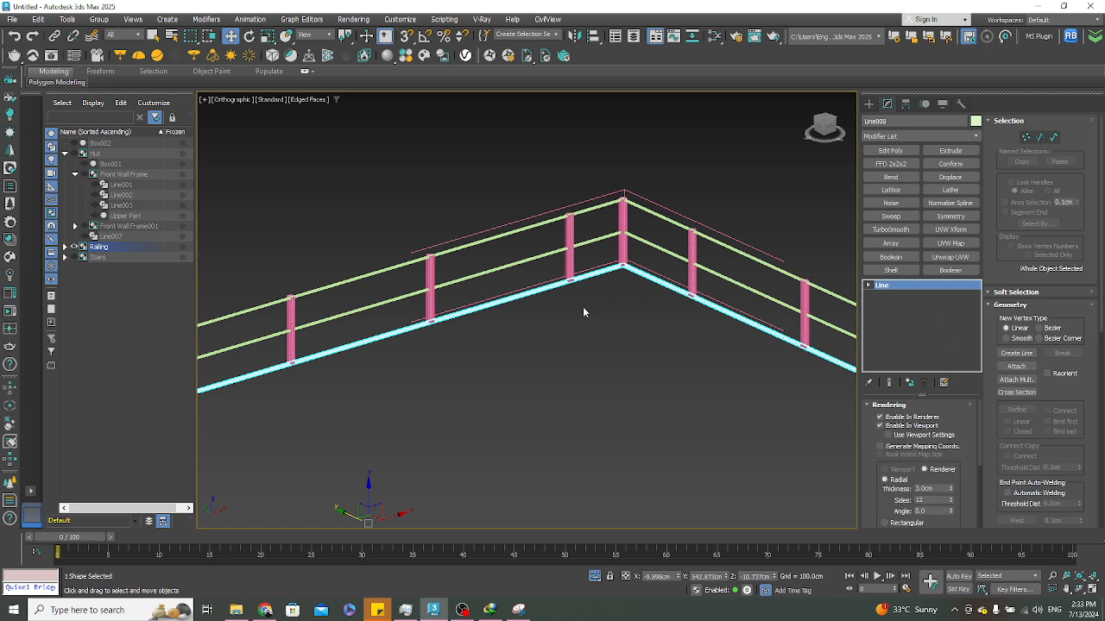
Make the bottom rail unique from its instances and switch its rendered cross-section to Rectangular
{"action": "scroll", "coordinate": [584, 311], "scroll_direction": "up", "scroll_amount": 8}
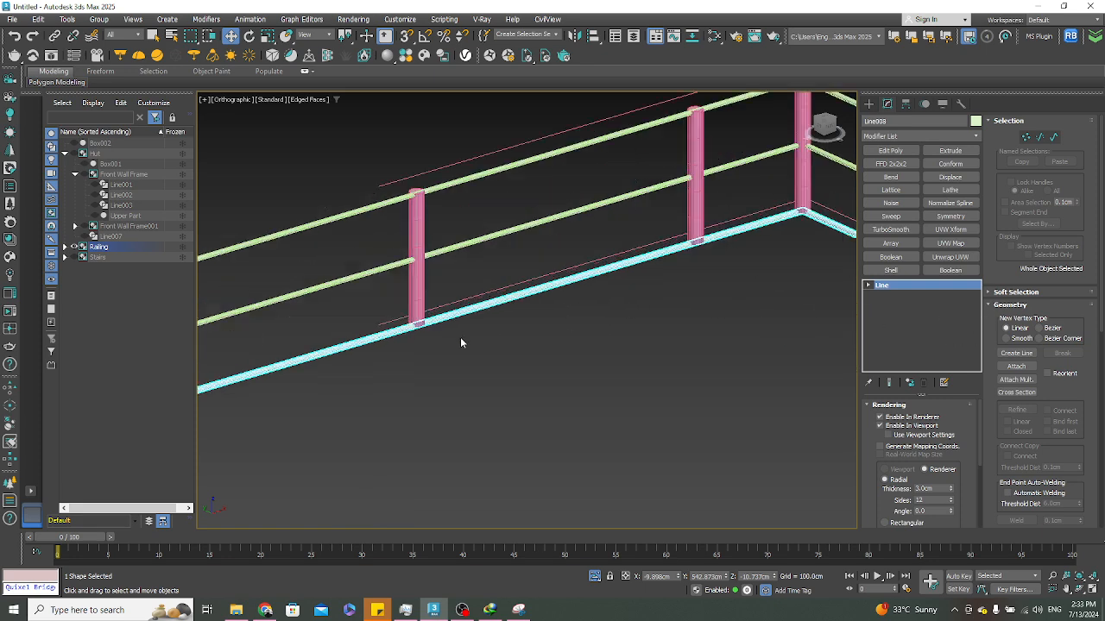
{"action": "left_click", "coordinate": [880, 426]}
{"action": "left_click", "coordinate": [880, 426]}
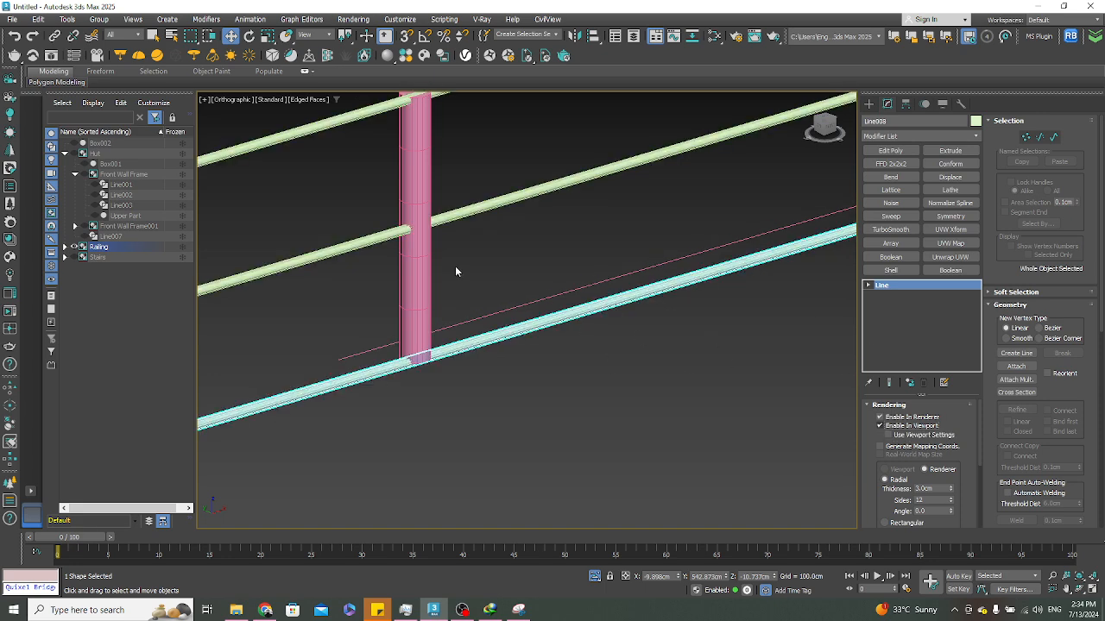
{"action": "left_click", "coordinate": [909, 385]}
{"action": "scroll", "coordinate": [897, 436], "scroll_direction": "down", "scroll_amount": 3}
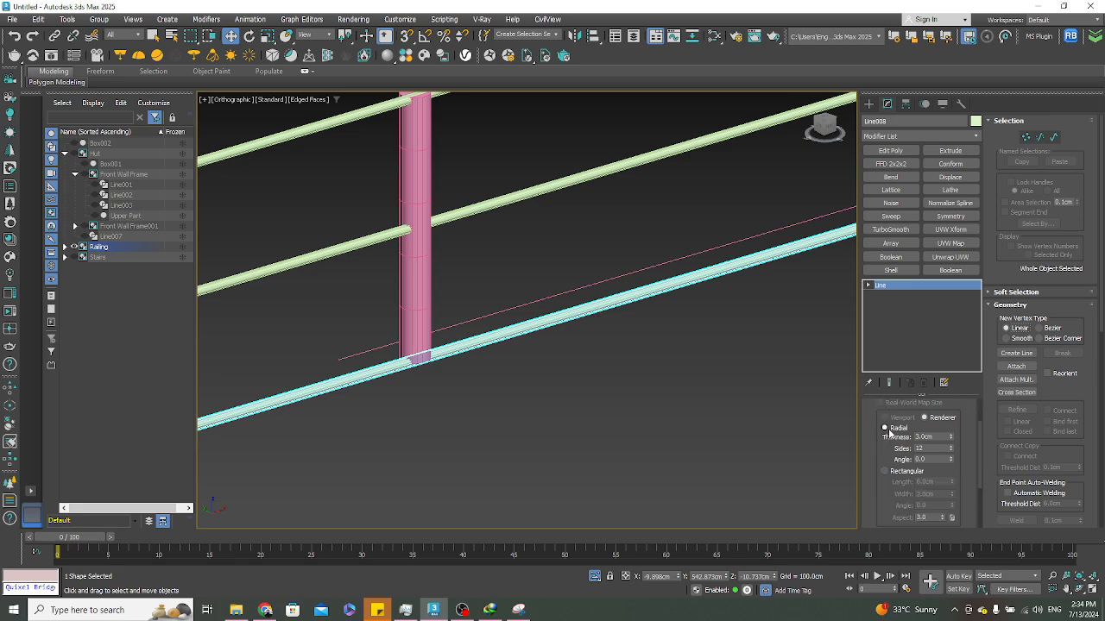
{"action": "left_click", "coordinate": [885, 471]}
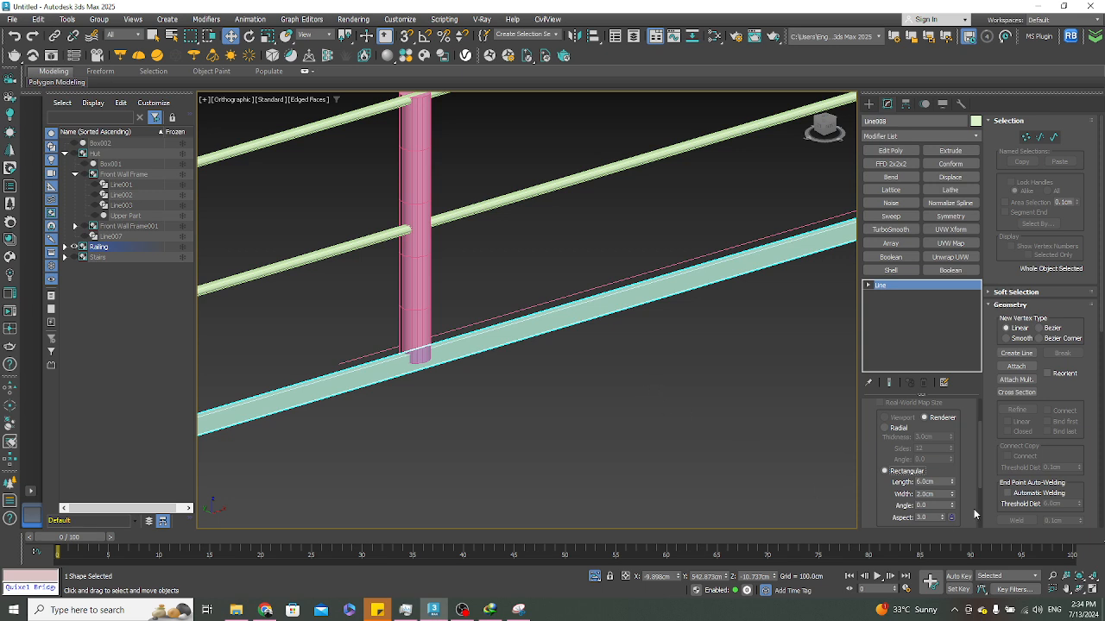
Set the bottom rail's rectangular width to 1 cm and increase its length to about 115 cm to form a panel
{"action": "left_click_drag", "start_coordinate": [951, 483], "coordinate": [965, 338]}
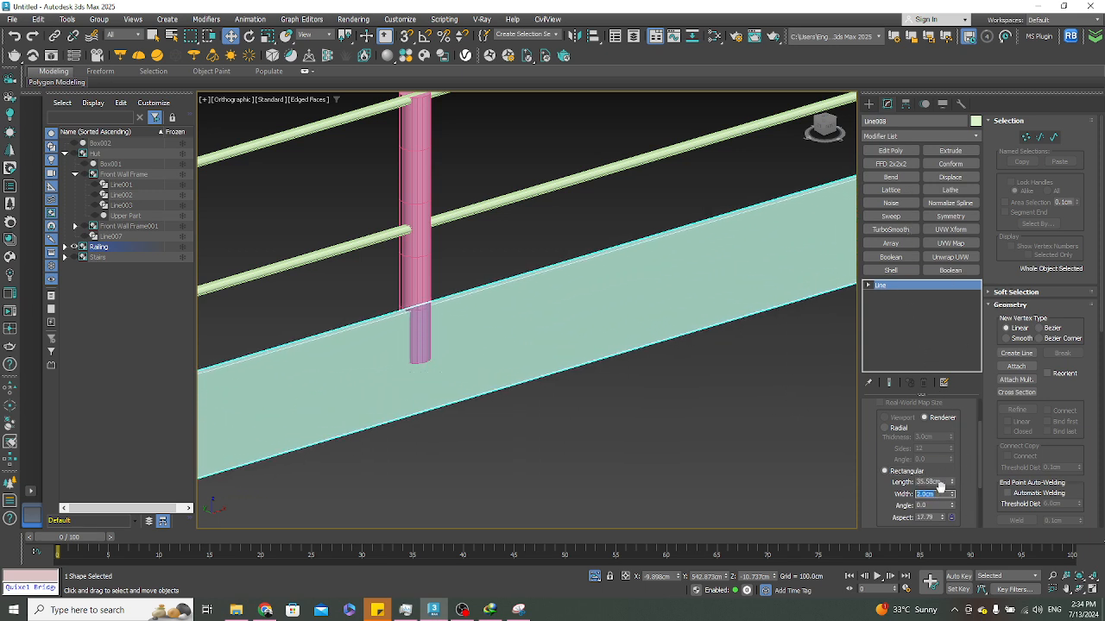
{"action": "type", "text": "1"}
{"action": "key", "text": "Return"}
{"action": "left_click_drag", "start_coordinate": [951, 482], "coordinate": [890, 397]}
Raise the panel about 59 cm in the front view so its lower edge meets the post bases
{"action": "key", "text": "f"}
{"action": "key", "text": "z"}
{"action": "scroll", "coordinate": [548, 332], "scroll_direction": "up", "scroll_amount": 3}
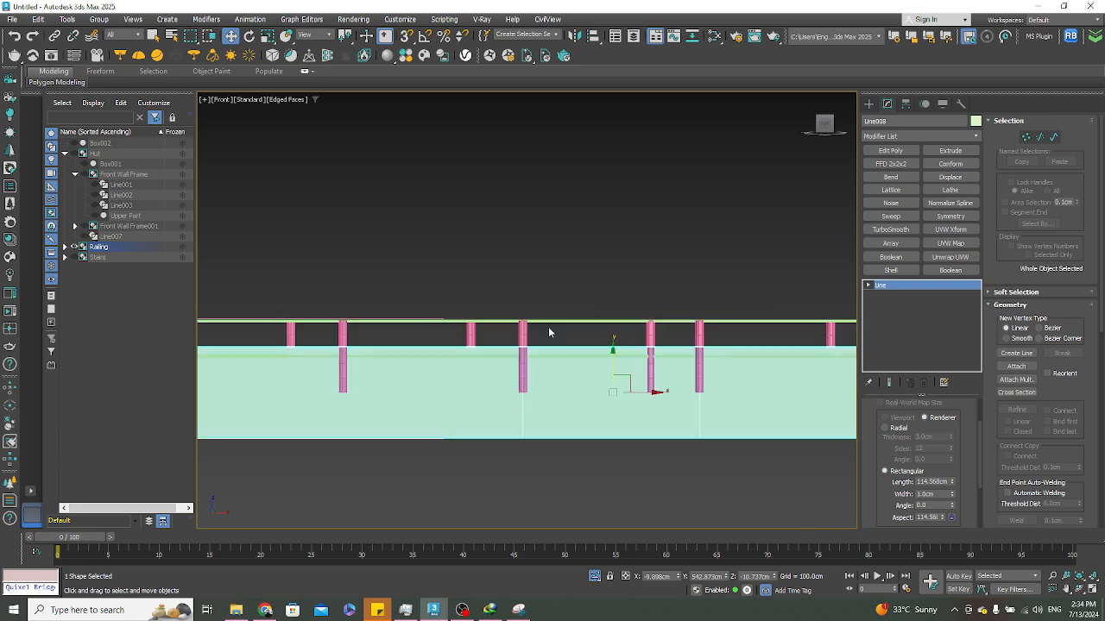
{"action": "left_click_drag", "start_coordinate": [614, 364], "coordinate": [614, 317]}
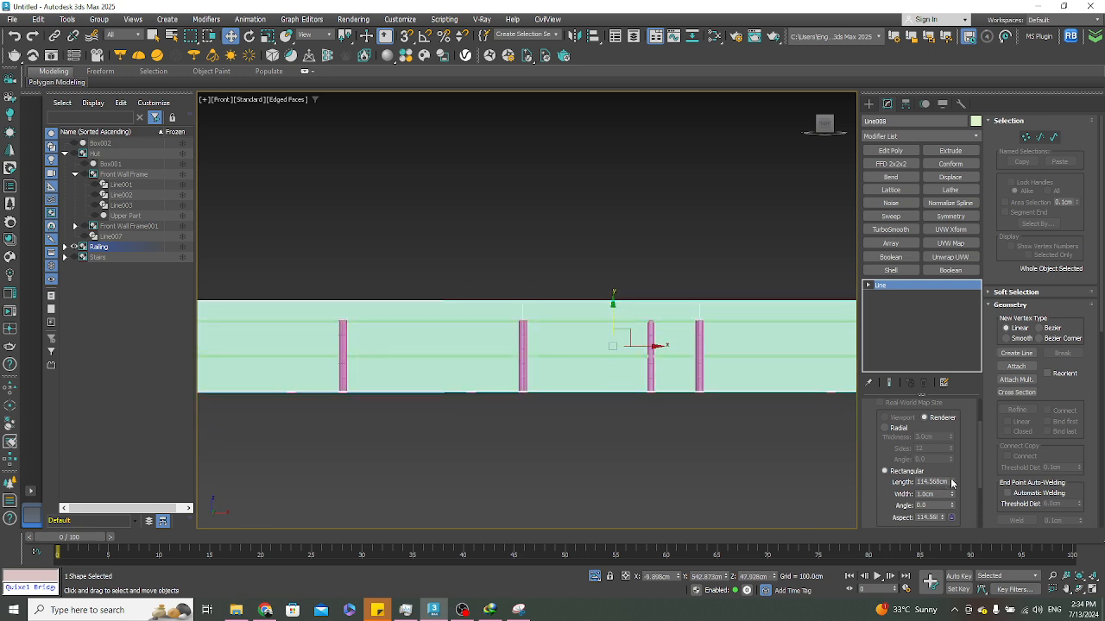
Reduce the panel's length to about 76 cm and lower it about 14 cm, leaving gaps below the top rail and above the post bases
{"action": "left_click_drag", "start_coordinate": [951, 482], "coordinate": [953, 488]}
{"action": "scroll", "coordinate": [666, 394], "scroll_direction": "up", "scroll_amount": 4}
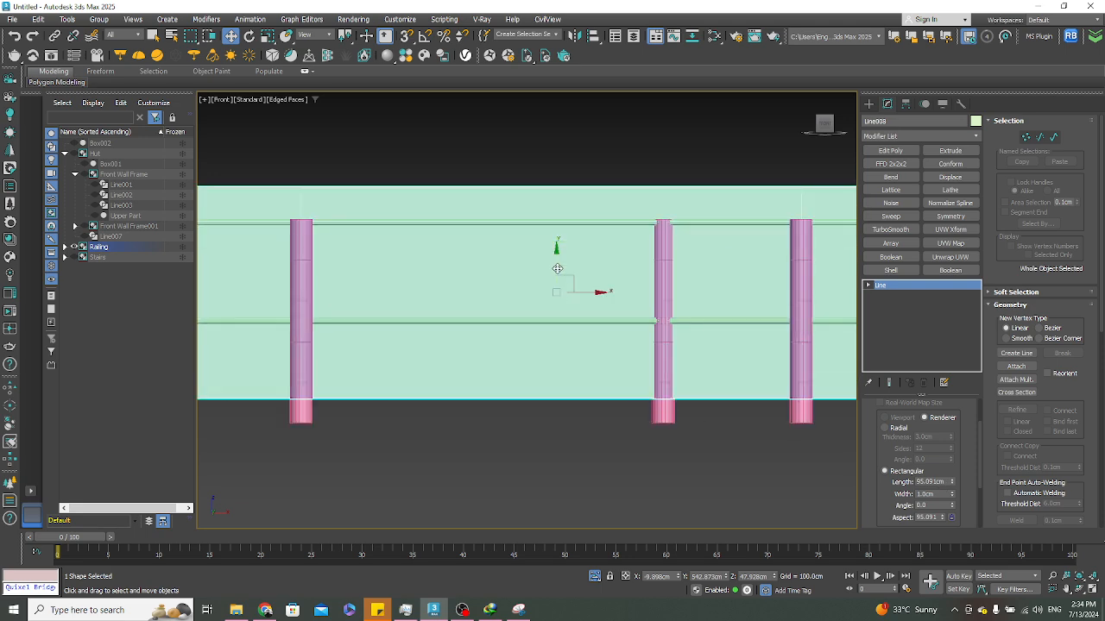
{"action": "left_click_drag", "start_coordinate": [556, 275], "coordinate": [556, 302]}
{"action": "left_click_drag", "start_coordinate": [951, 482], "coordinate": [952, 493]}
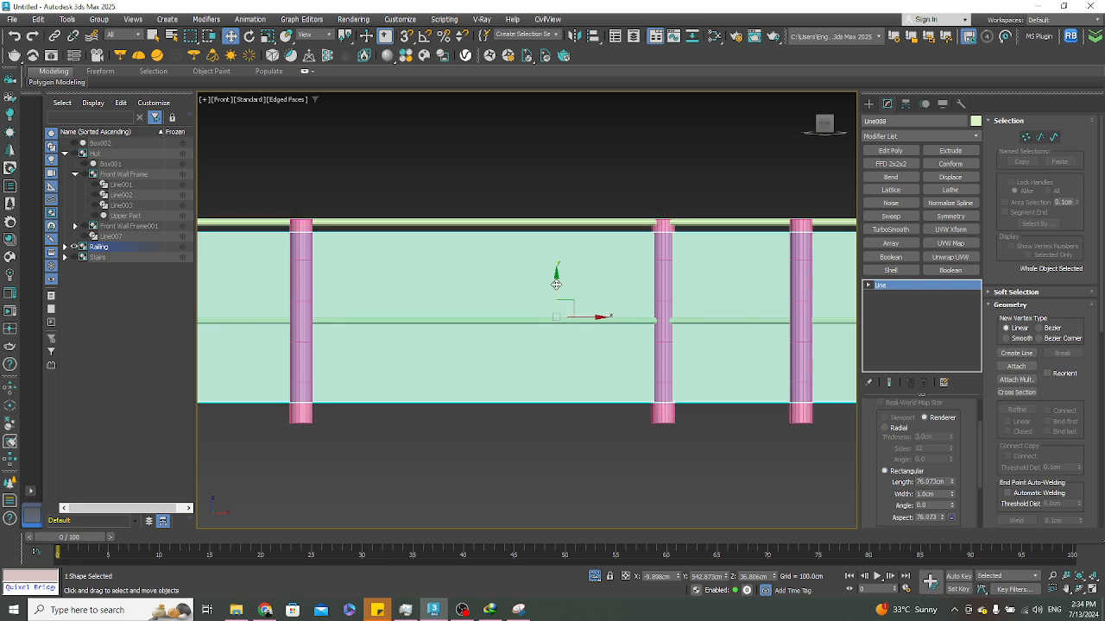
{"action": "left_click_drag", "start_coordinate": [555, 285], "coordinate": [555, 291]}
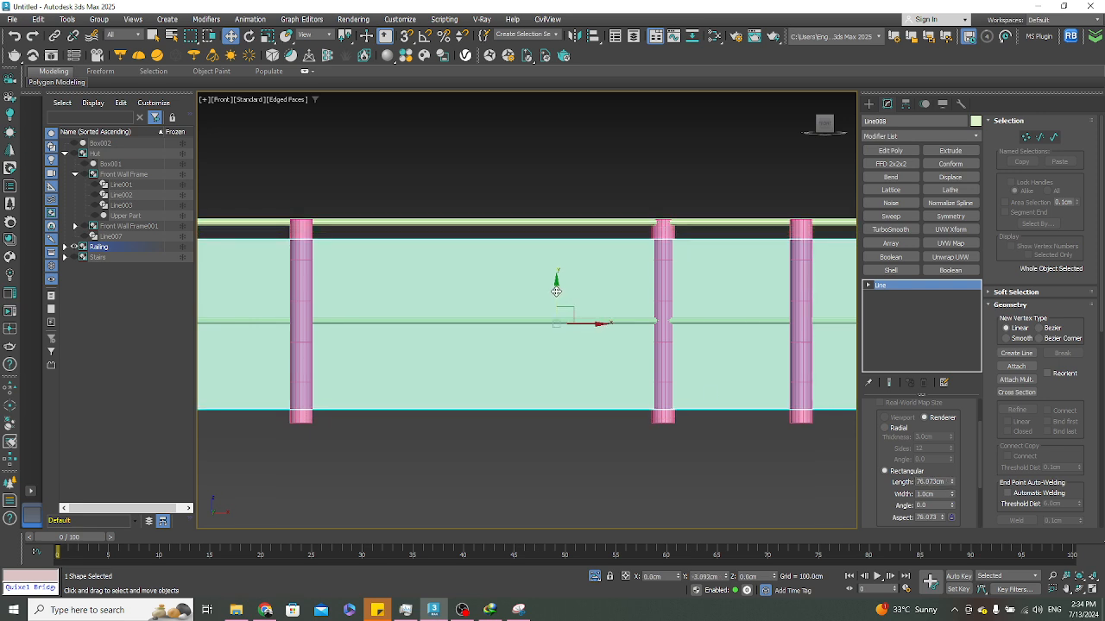
{"action": "middle_click_drag", "start_coordinate": [556, 291], "coordinate": [532, 308], "text": "alt"}
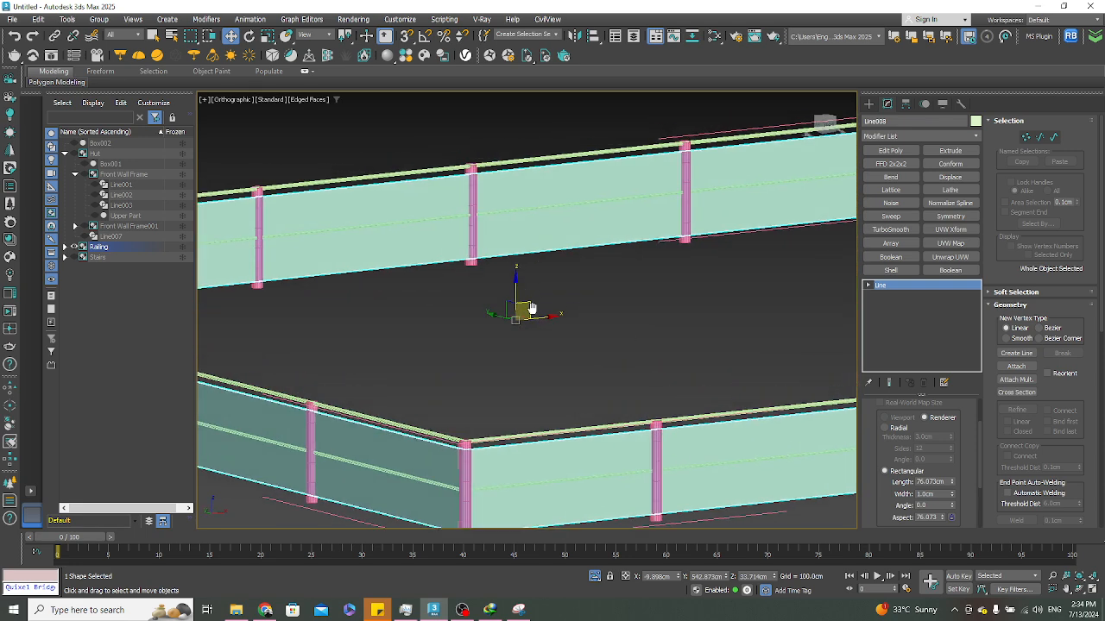
Set the infill panel's length to 72 cm and raise it about 1 cm between the top rail and the post bases
{"action": "key", "text": "f"}
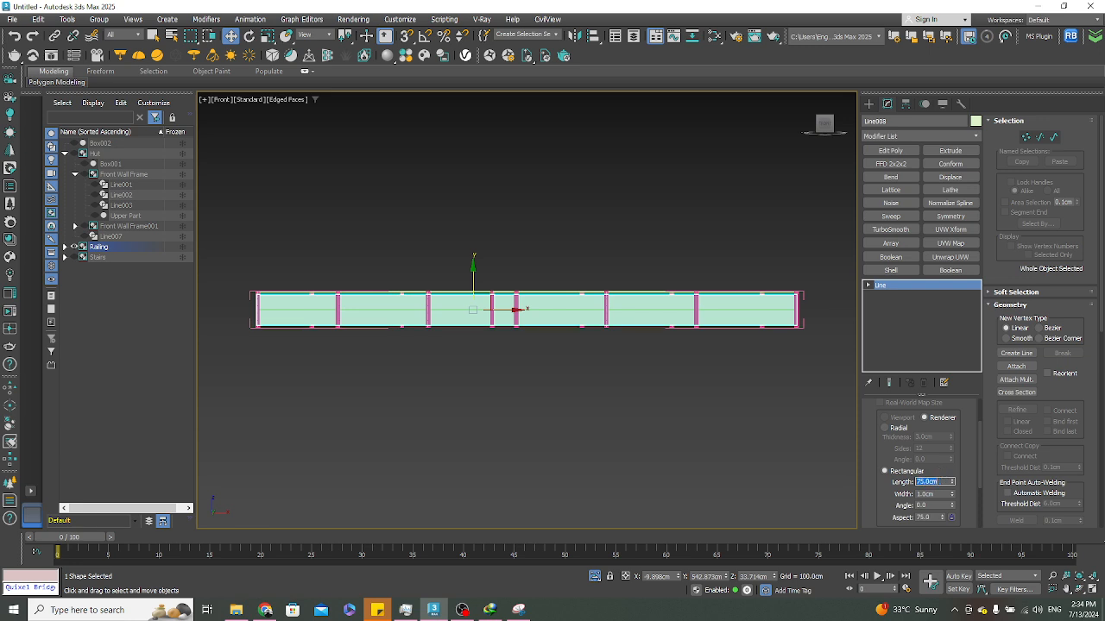
{"action": "type", "text": "72"}
{"action": "key", "text": "Return"}
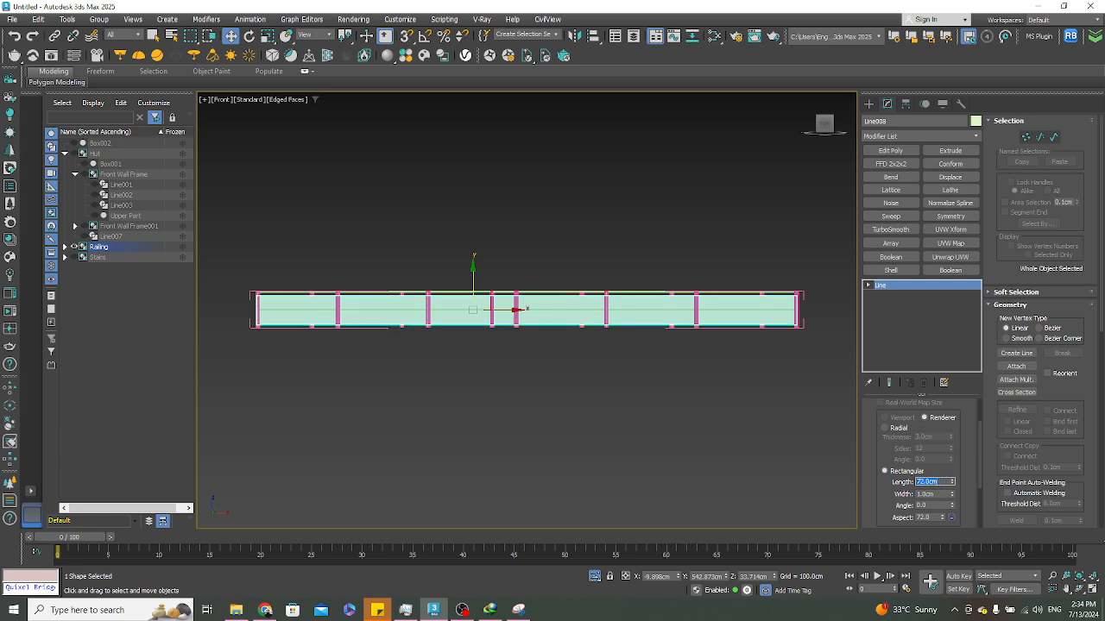
{"action": "scroll", "coordinate": [537, 331], "scroll_direction": "up", "scroll_amount": 3}
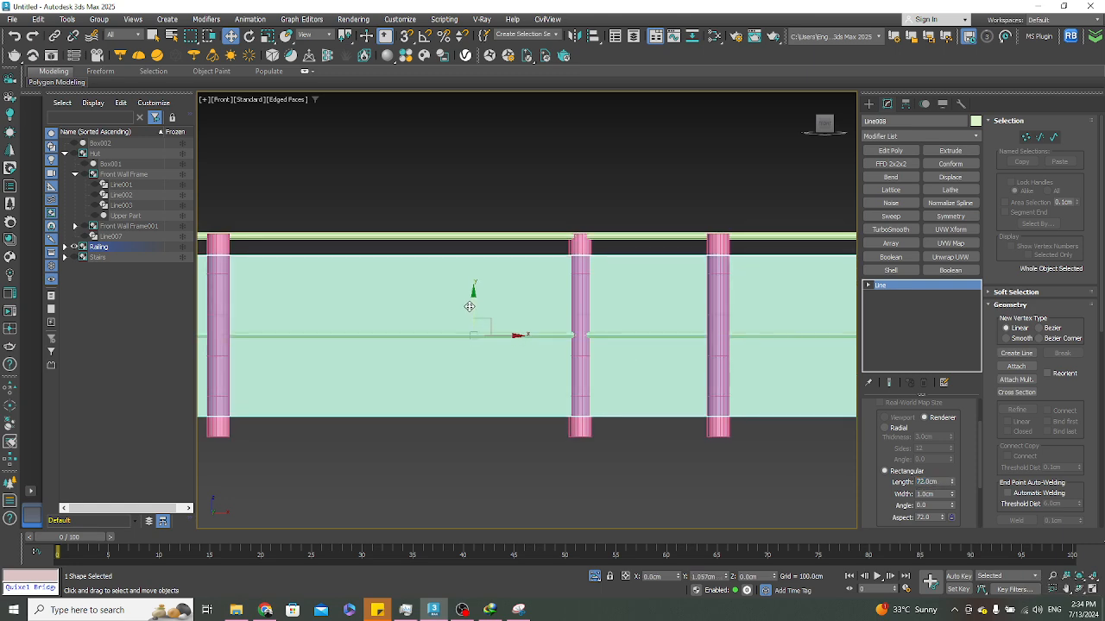
Examine the infill panel against the posts and rails from several angles around the whole railing
{"action": "scroll", "coordinate": [469, 306], "scroll_direction": "down", "scroll_amount": 6}
{"action": "middle_click_drag", "start_coordinate": [524, 299], "coordinate": [550, 322], "text": "alt"}
{"action": "scroll", "coordinate": [430, 239], "scroll_direction": "up", "scroll_amount": 5}
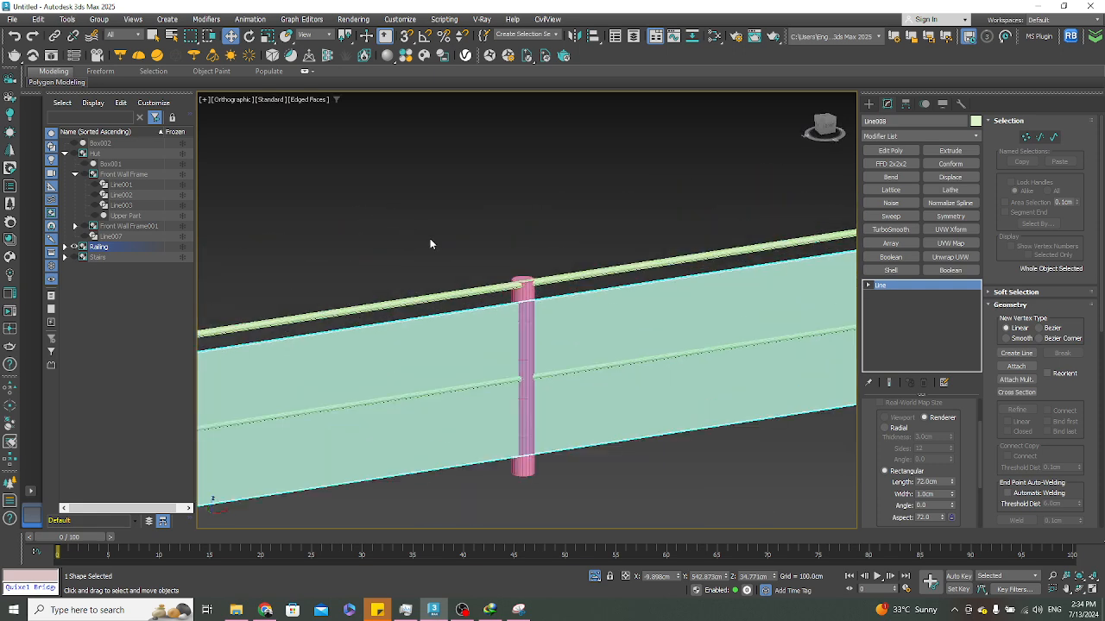
{"action": "scroll", "coordinate": [516, 265], "scroll_direction": "up", "scroll_amount": 4}
{"action": "scroll", "coordinate": [516, 265], "scroll_direction": "down", "scroll_amount": 6}
{"action": "middle_click_drag", "start_coordinate": [526, 284], "coordinate": [621, 328], "text": "alt"}
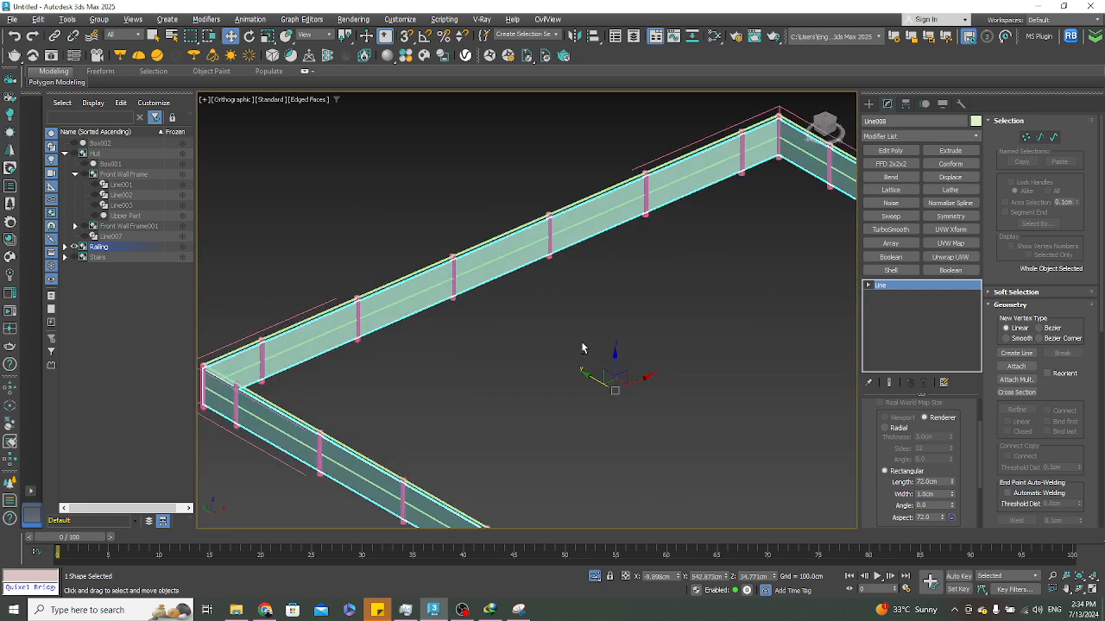
{"action": "scroll", "coordinate": [646, 335], "scroll_direction": "up", "scroll_amount": 3}
{"action": "scroll", "coordinate": [365, 370], "scroll_direction": "up", "scroll_amount": 5}
{"action": "scroll", "coordinate": [363, 373], "scroll_direction": "down", "scroll_amount": 5}
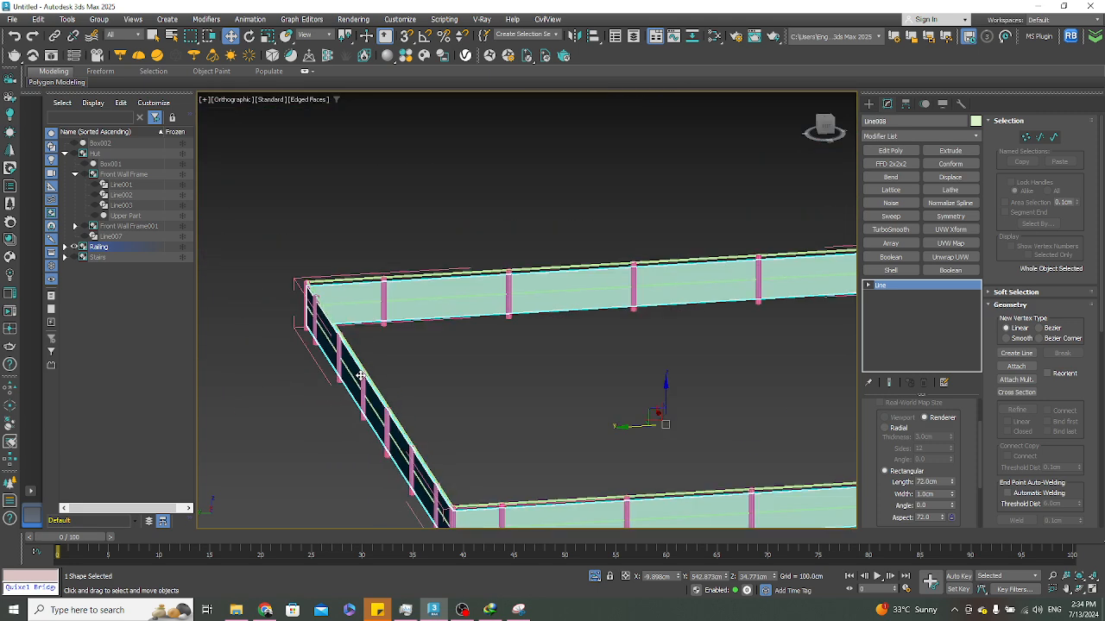
{"action": "middle_click_drag", "start_coordinate": [363, 373], "coordinate": [339, 379], "text": "alt"}
Deselect the infill panel and exit isolation mode to bring back the rest of the cabin
{"action": "left_click", "coordinate": [567, 345]}
{"action": "scroll", "coordinate": [567, 345], "scroll_direction": "down", "scroll_amount": 3}
{"action": "middle_click_drag", "start_coordinate": [567, 345], "coordinate": [457, 328]}
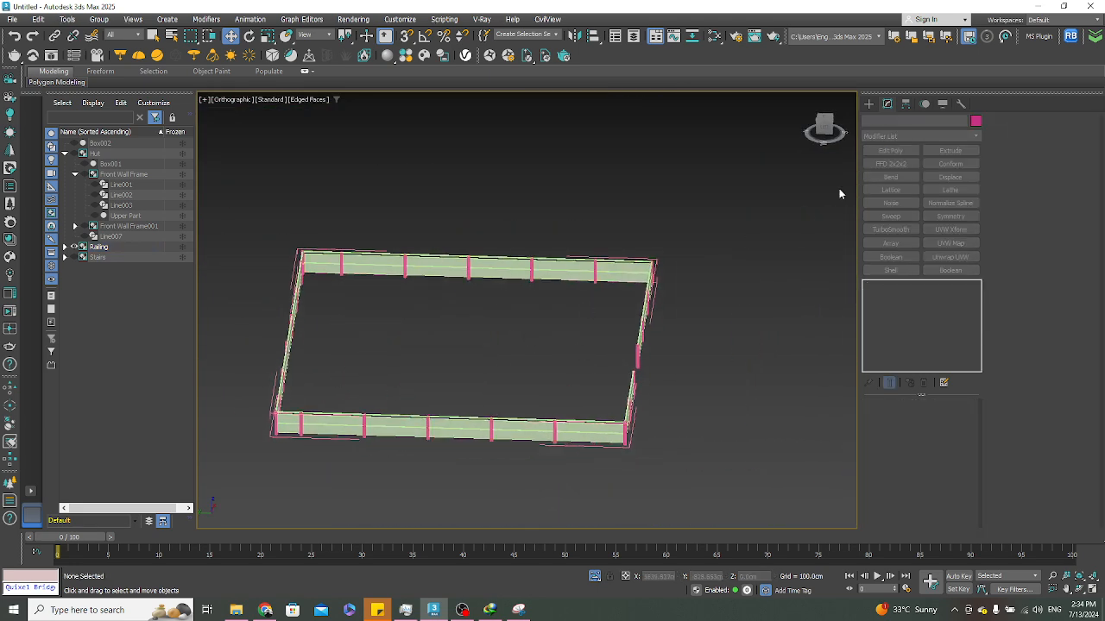
{"action": "left_click", "coordinate": [869, 108]}
{"action": "middle_click_drag", "start_coordinate": [730, 399], "coordinate": [764, 376], "text": "alt"}
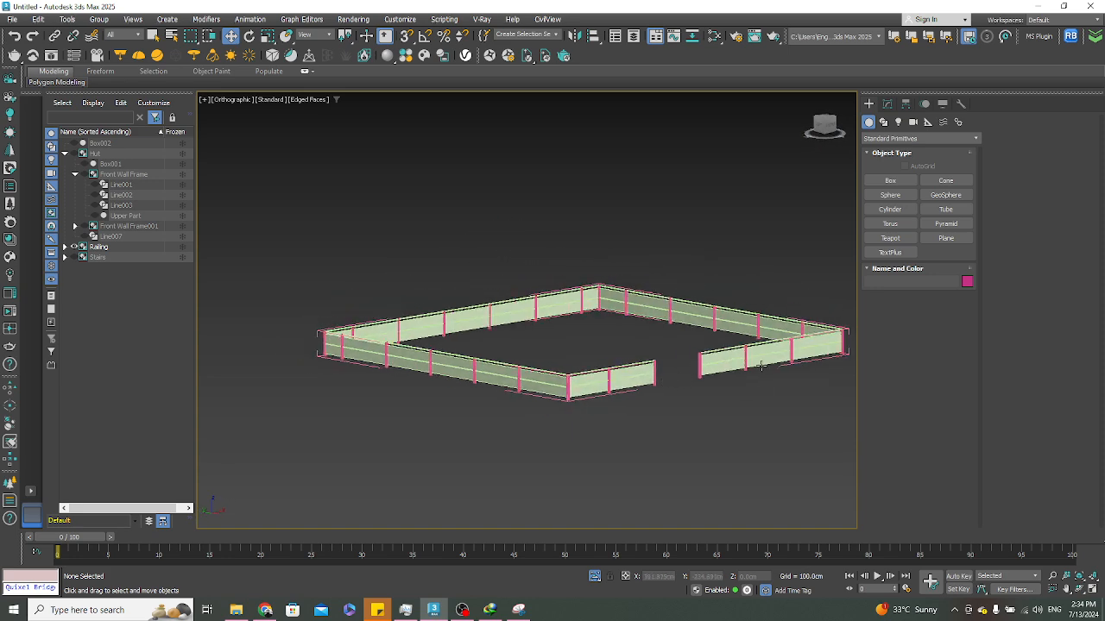
{"action": "left_click", "coordinate": [758, 360]}
{"action": "left_click", "coordinate": [722, 518]}
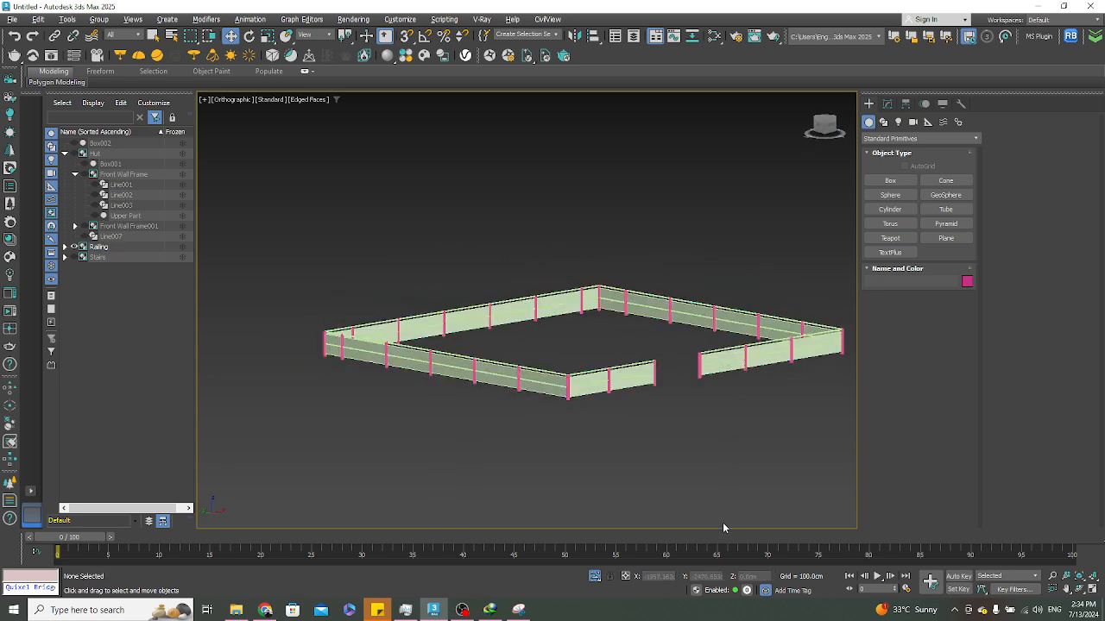
{"action": "left_click", "coordinate": [594, 576]}
Examine the complete cabin with its railing, deck and stairs from the front and at an angle
{"action": "scroll", "coordinate": [555, 423], "scroll_direction": "down", "scroll_amount": 4}
{"action": "middle_click_drag", "start_coordinate": [556, 424], "coordinate": [530, 435], "text": "alt"}
{"action": "key", "text": "f"}
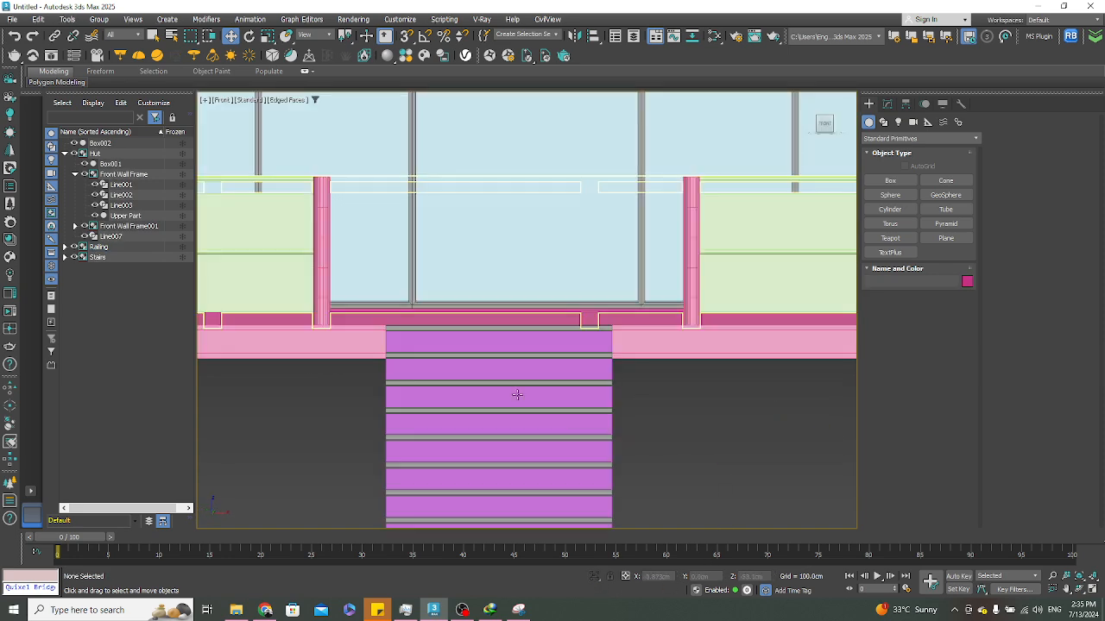
{"action": "key", "text": "z"}
{"action": "scroll", "coordinate": [226, 385], "scroll_direction": "up", "scroll_amount": 6}
{"action": "scroll", "coordinate": [259, 384], "scroll_direction": "down", "scroll_amount": 6}
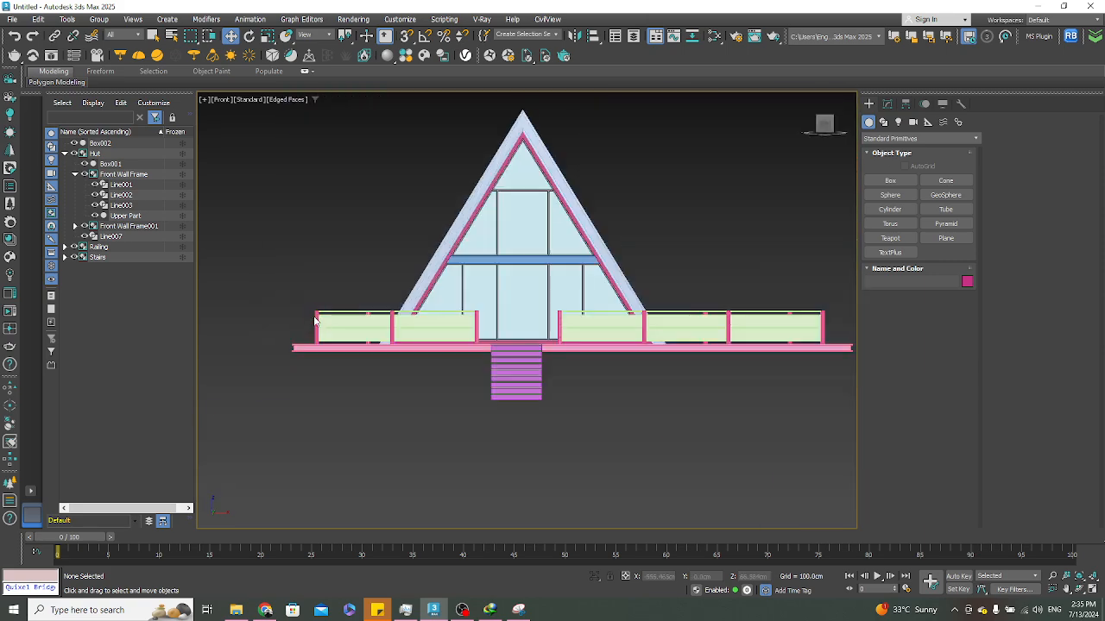
{"action": "middle_click_drag", "start_coordinate": [363, 371], "coordinate": [428, 376], "text": "alt"}
{"action": "scroll", "coordinate": [579, 452], "scroll_direction": "down", "scroll_amount": 4}
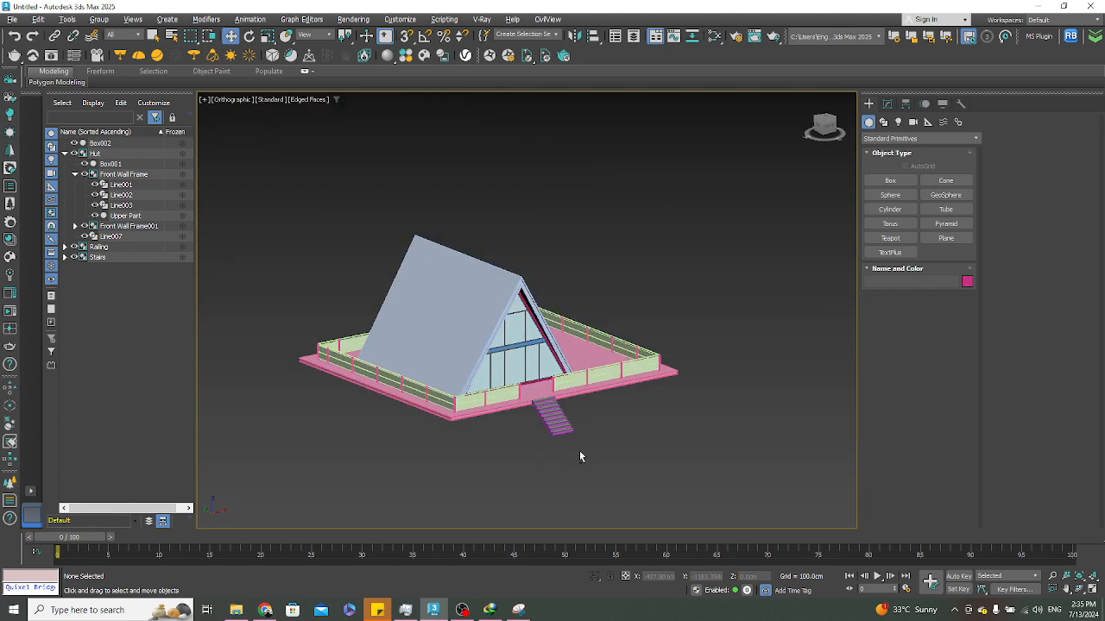
{"action": "middle_click_drag", "start_coordinate": [579, 453], "coordinate": [595, 348], "text": "alt"}
{"action": "scroll", "coordinate": [615, 422], "scroll_direction": "down", "scroll_amount": 5}
{"action": "key", "text": "f"}
{"action": "key", "text": "z"}
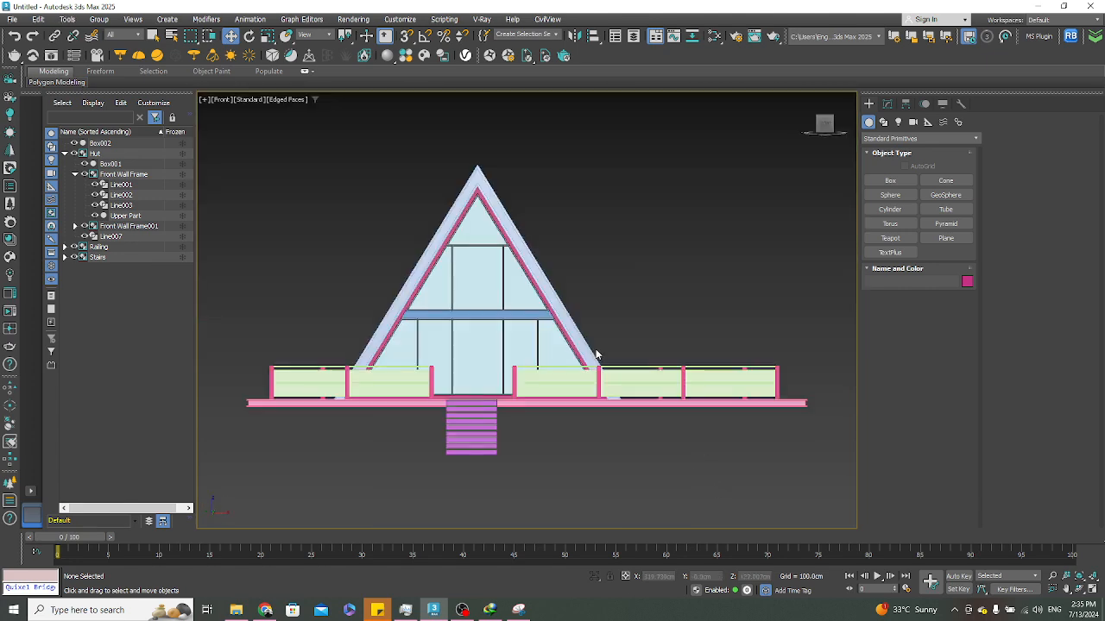
Save the scene as "A Frame 2024" in a new "A Frame 2024" folder under Huts, within Arch Exteriors on the D drive
{"action": "key", "text": "ctrl+s"}
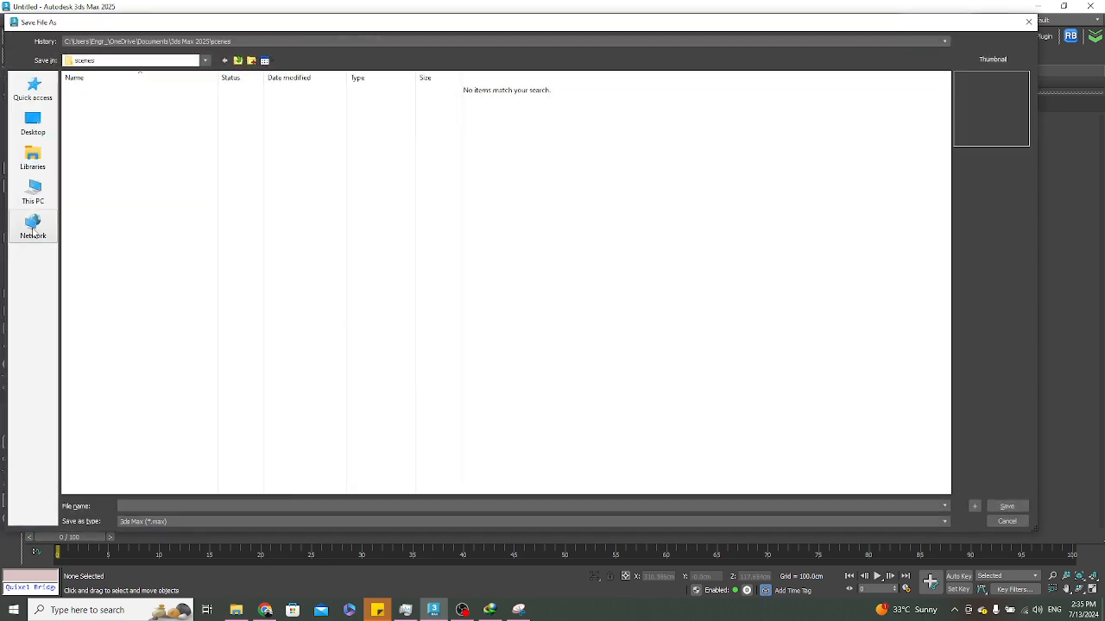
{"action": "left_click", "coordinate": [48, 198]}
{"action": "double_click", "coordinate": [315, 185]}
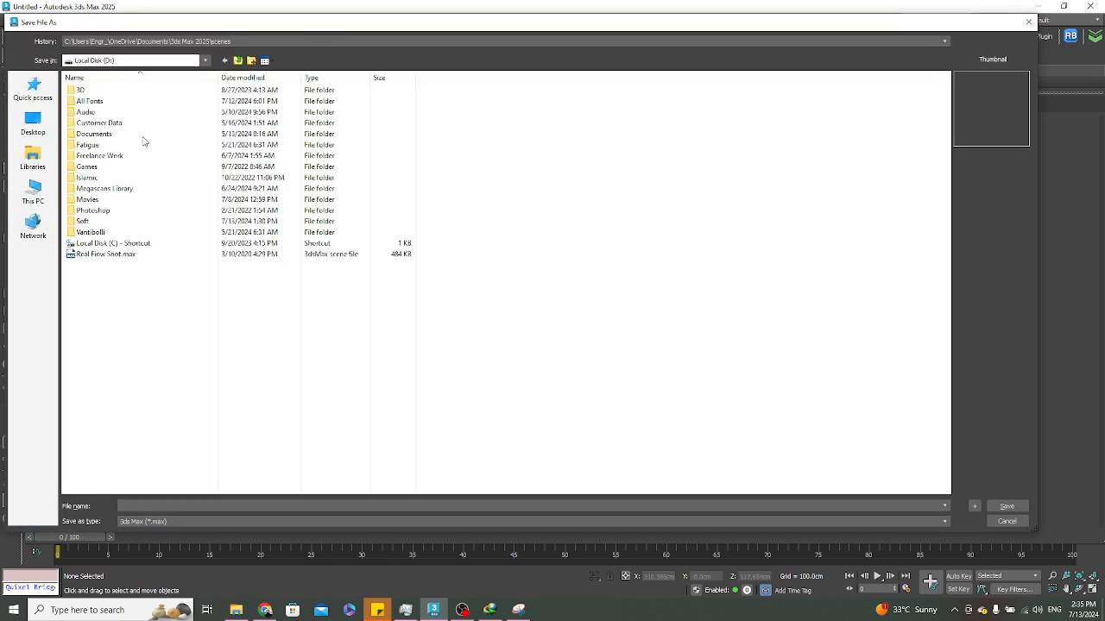
{"action": "double_click", "coordinate": [99, 89]}
{"action": "double_click", "coordinate": [99, 90]}
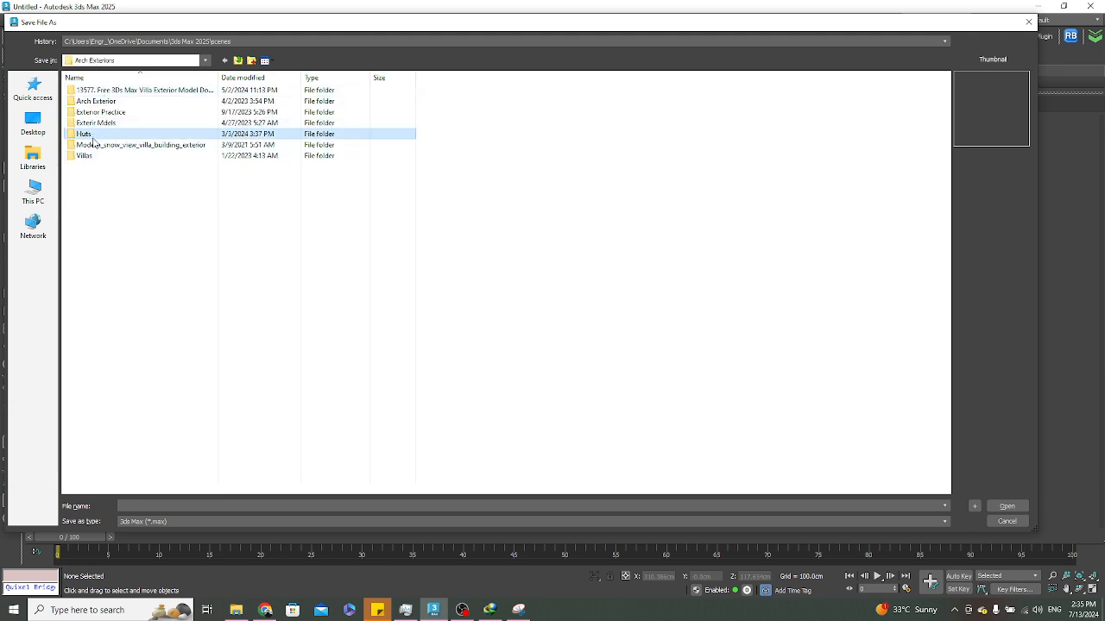
{"action": "double_click", "coordinate": [91, 134]}
{"action": "left_click", "coordinate": [252, 60]}
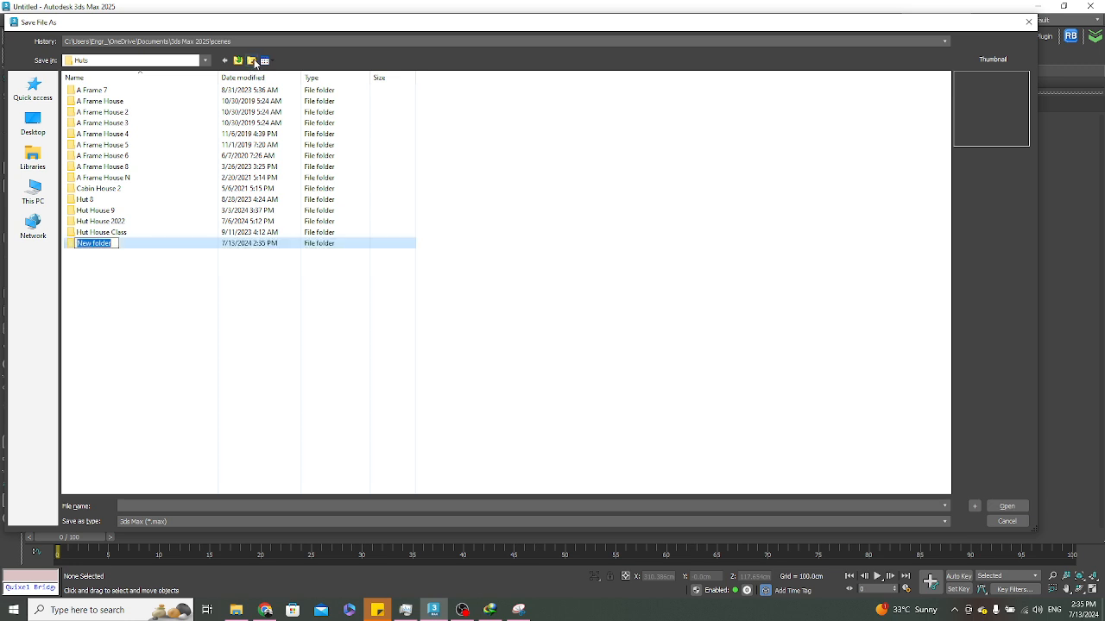
{"action": "type", "text": "A Frame 2024"}
{"action": "key", "text": "Return"}
{"action": "key", "text": "Return"}
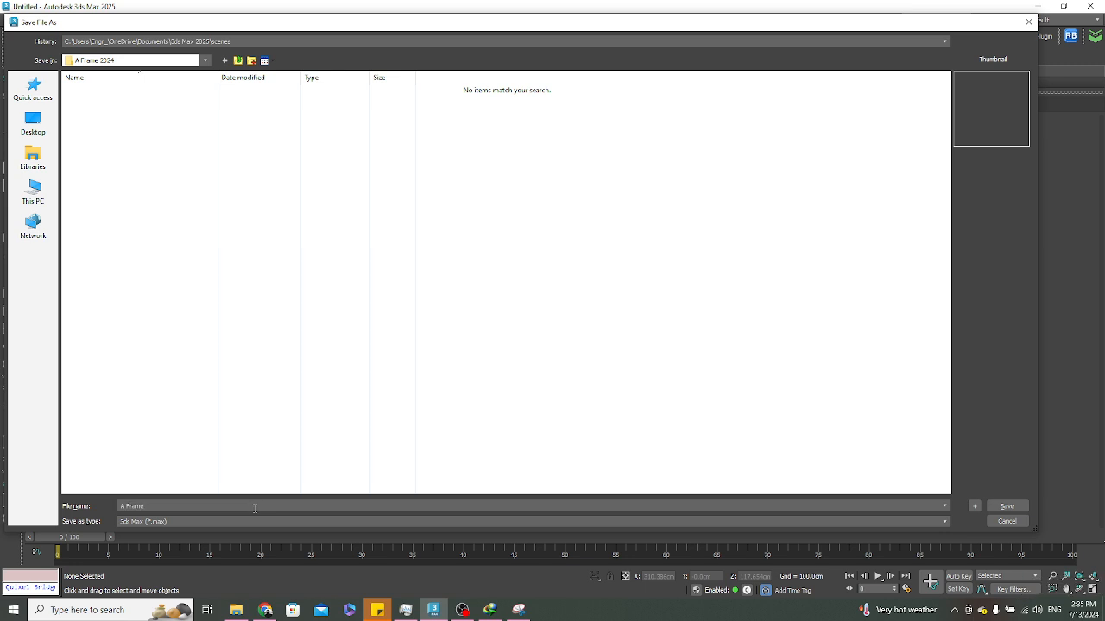
{"action": "type", "text": "A Frame 2024"}
{"action": "key", "text": "Return"}
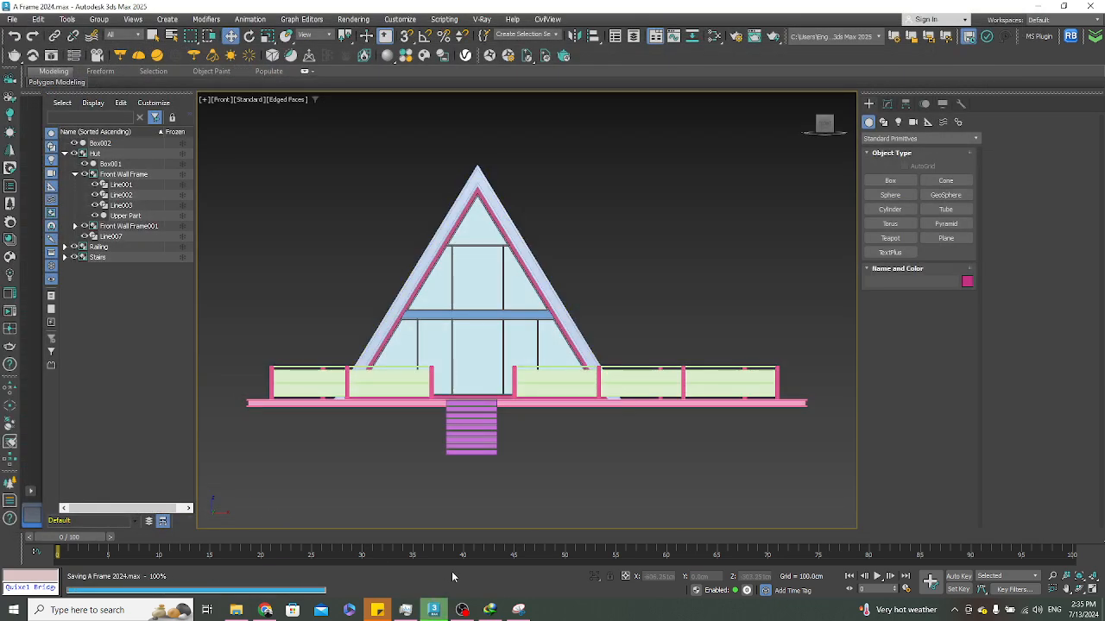
Switch to Chrome and examine the deck edge and its slanted timber supports in the cabin reference image
{"action": "left_click", "coordinate": [265, 610]}
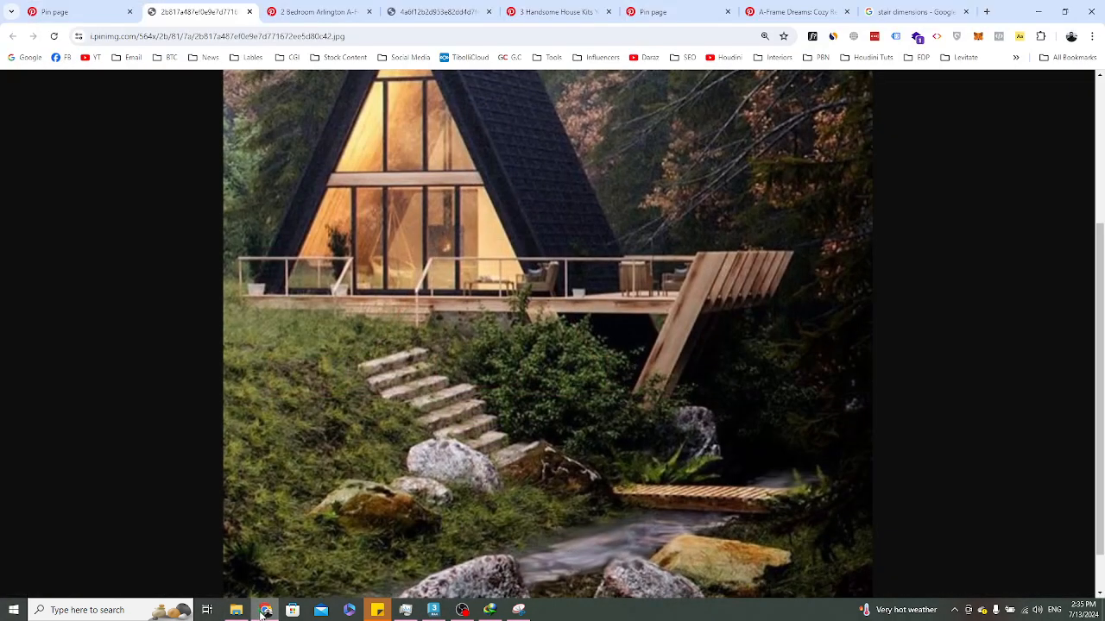
{"action": "scroll", "coordinate": [483, 358], "scroll_direction": "up", "scroll_amount": 2}
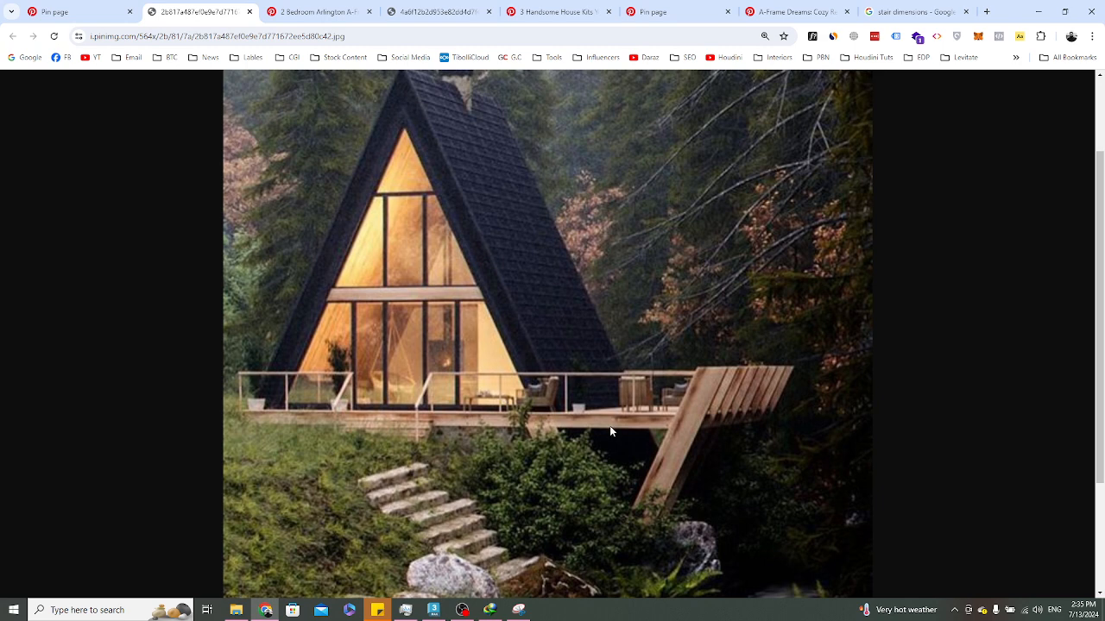
{"action": "scroll", "coordinate": [605, 422], "scroll_direction": "up", "scroll_amount": 1}
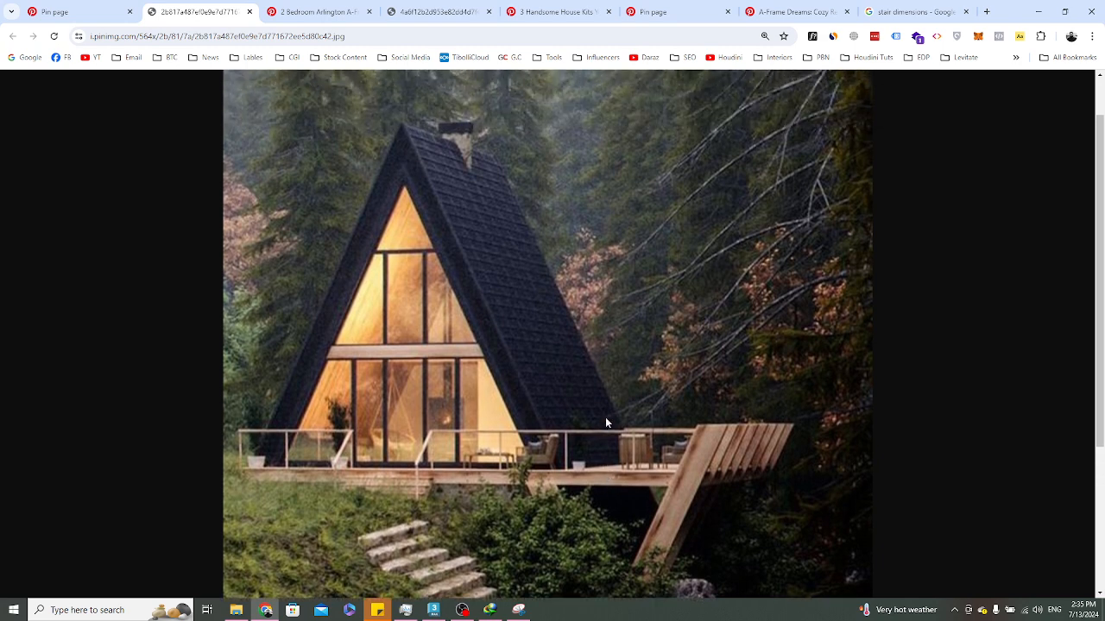
{"action": "scroll", "coordinate": [605, 420], "scroll_direction": "down", "scroll_amount": 3}
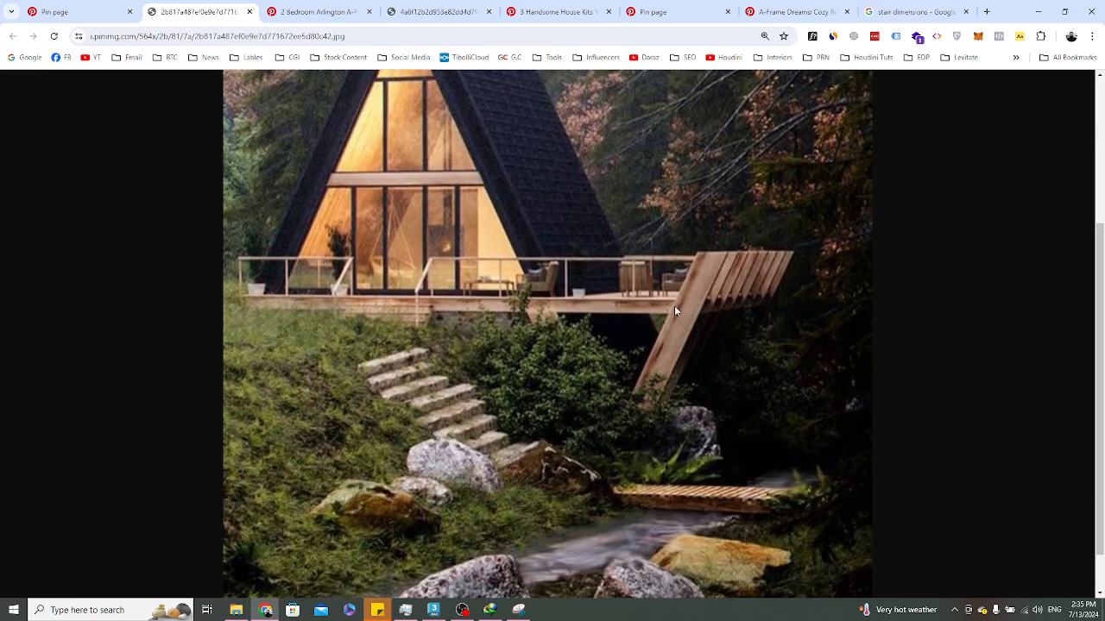
{"action": "left_click", "coordinate": [1039, 11]}
In the front view, create a snapped plane about 23 cm wide and 20 cm long against the deck's outer edge
{"action": "mouse_move", "coordinate": [675, 283]}
{"action": "middle_mouse_down"}
{"action": "mouse_move", "coordinate": [580, 300]}
{"action": "mouse_move", "coordinate": [723, 374]}
{"action": "mouse_move", "coordinate": [662, 295]}
{"action": "middle_mouse_up"}
{"action": "scroll", "coordinate": [662, 338], "scroll_direction": "down", "scroll_amount": 5}
{"action": "middle_click_drag", "start_coordinate": [699, 380], "coordinate": [642, 388]}
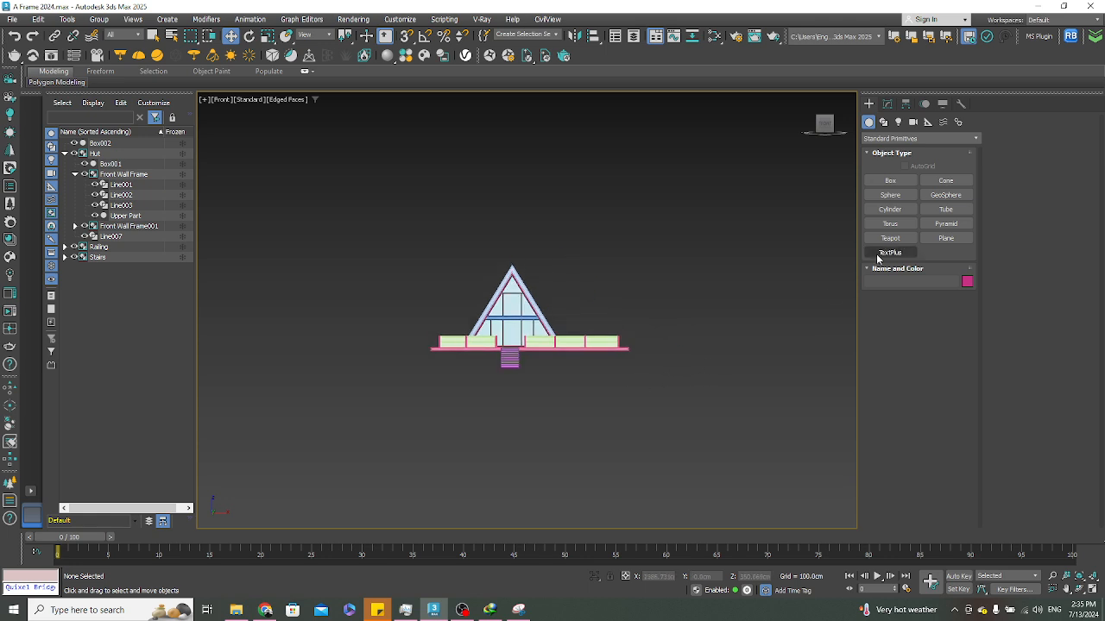
{"action": "left_click", "coordinate": [946, 238]}
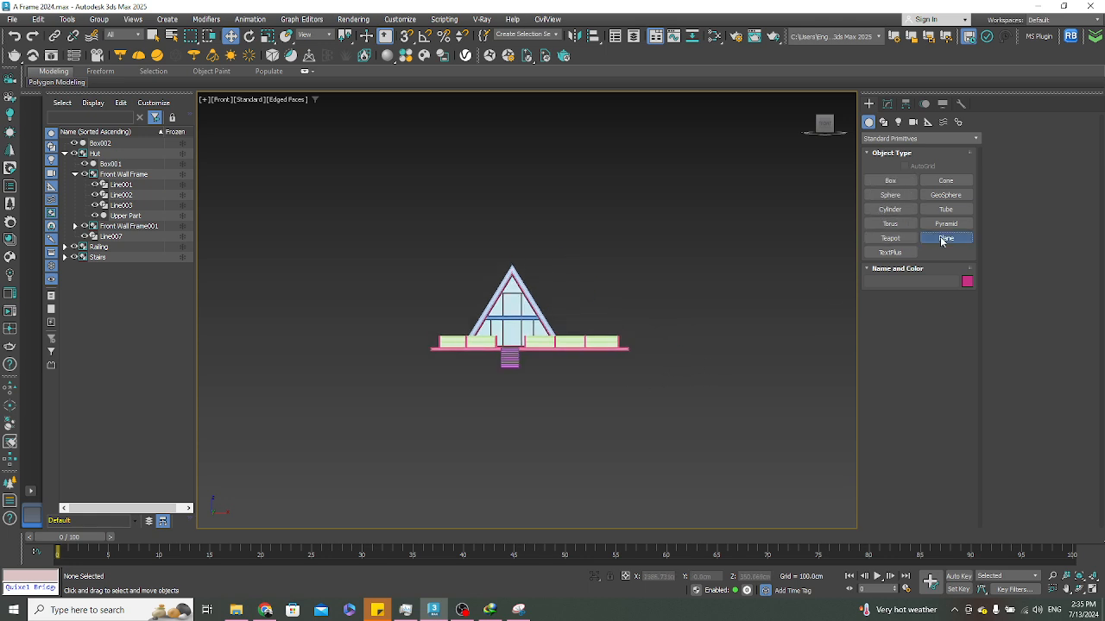
{"action": "scroll", "coordinate": [624, 352], "scroll_direction": "up", "scroll_amount": 5}
{"action": "middle_click_drag", "start_coordinate": [618, 366], "coordinate": [604, 373]}
{"action": "scroll", "coordinate": [596, 367], "scroll_direction": "up", "scroll_amount": 6}
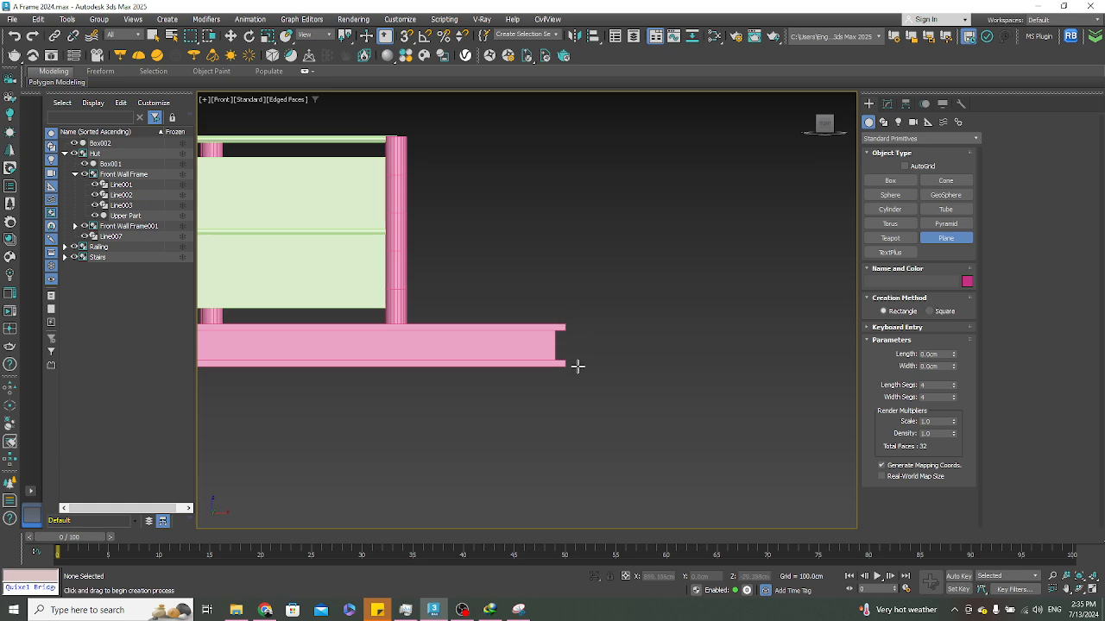
{"action": "middle_click_drag", "start_coordinate": [576, 367], "coordinate": [484, 395]}
{"action": "scroll", "coordinate": [496, 390], "scroll_direction": "up", "scroll_amount": 3}
{"action": "key", "text": "s"}
{"action": "left_click_drag", "start_coordinate": [495, 388], "coordinate": [592, 300]}
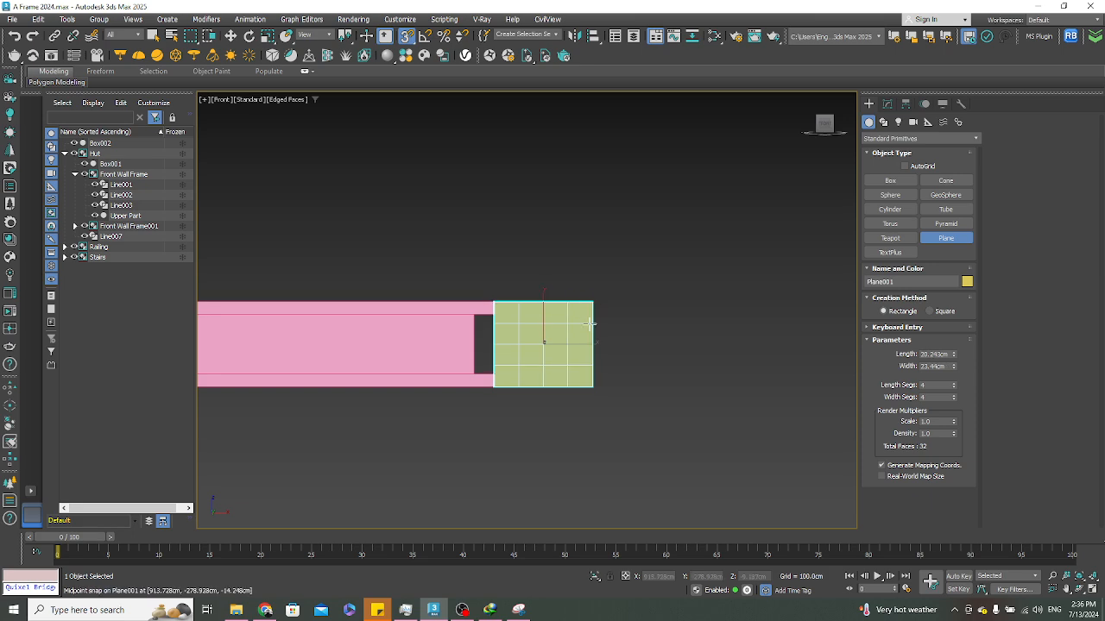
Reduce the new plane's length and width segments to 1 each and activate the Move tool
{"action": "right_click", "coordinate": [950, 386]}
{"action": "right_click", "coordinate": [954, 397]}
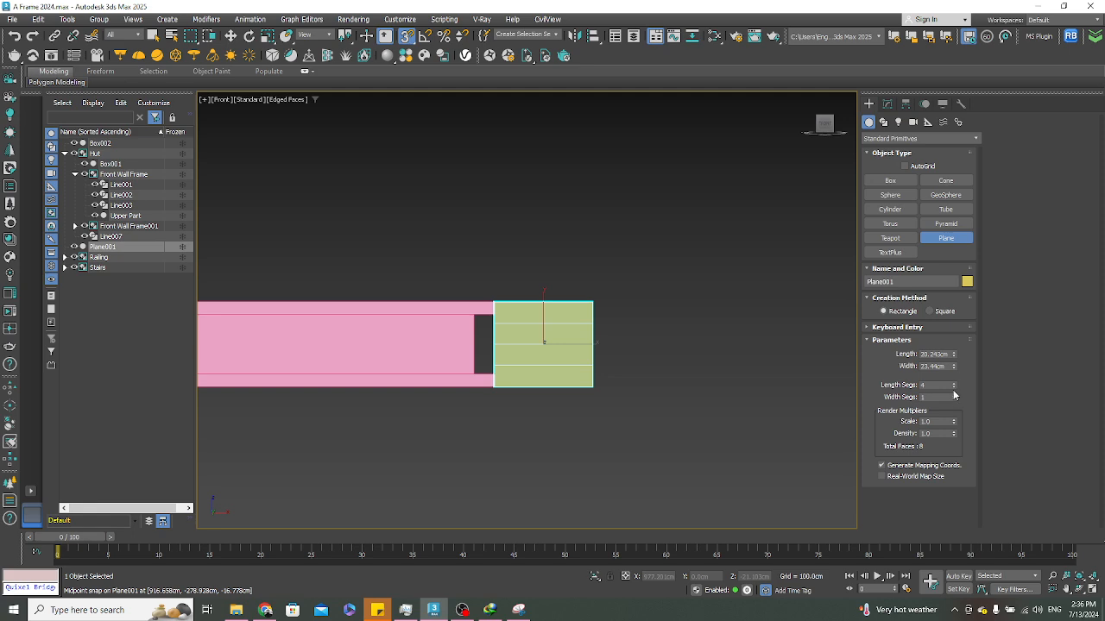
{"action": "right_click", "coordinate": [953, 386]}
{"action": "key", "text": "w"}
Open the length value of the plane at the deck's edge for editing
{"action": "scroll", "coordinate": [690, 314], "scroll_direction": "down", "scroll_amount": 5}
{"action": "middle_click_drag", "start_coordinate": [688, 312], "coordinate": [645, 377], "text": "alt"}
{"action": "scroll", "coordinate": [671, 388], "scroll_direction": "down", "scroll_amount": 5}
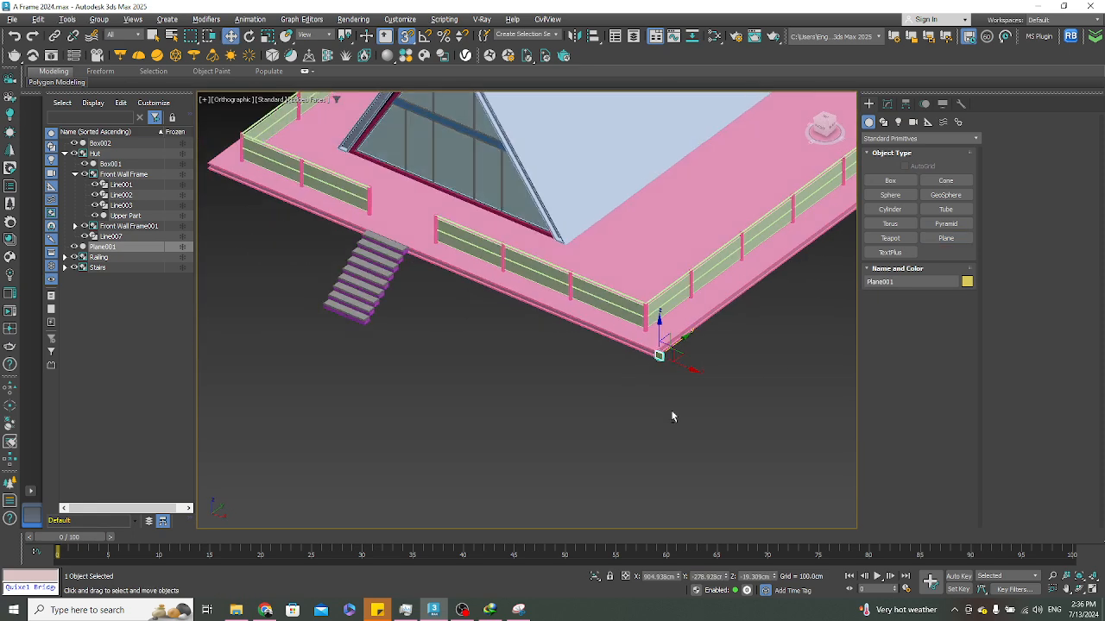
{"action": "middle_click_drag", "start_coordinate": [671, 413], "coordinate": [711, 377], "text": "alt"}
{"action": "key", "text": "f"}
{"action": "key", "text": "z"}
{"action": "scroll", "coordinate": [570, 371], "scroll_direction": "down", "scroll_amount": 8}
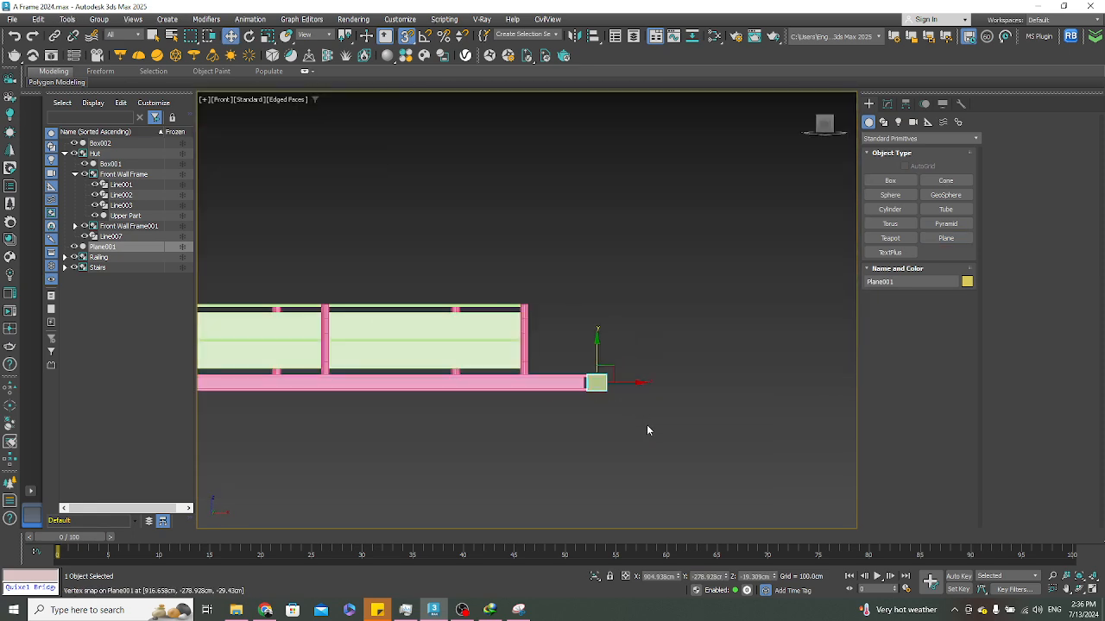
{"action": "middle_click_drag", "start_coordinate": [646, 425], "coordinate": [643, 351]}
{"action": "scroll", "coordinate": [592, 303], "scroll_direction": "up", "scroll_amount": 4}
{"action": "left_click", "coordinate": [887, 103]}
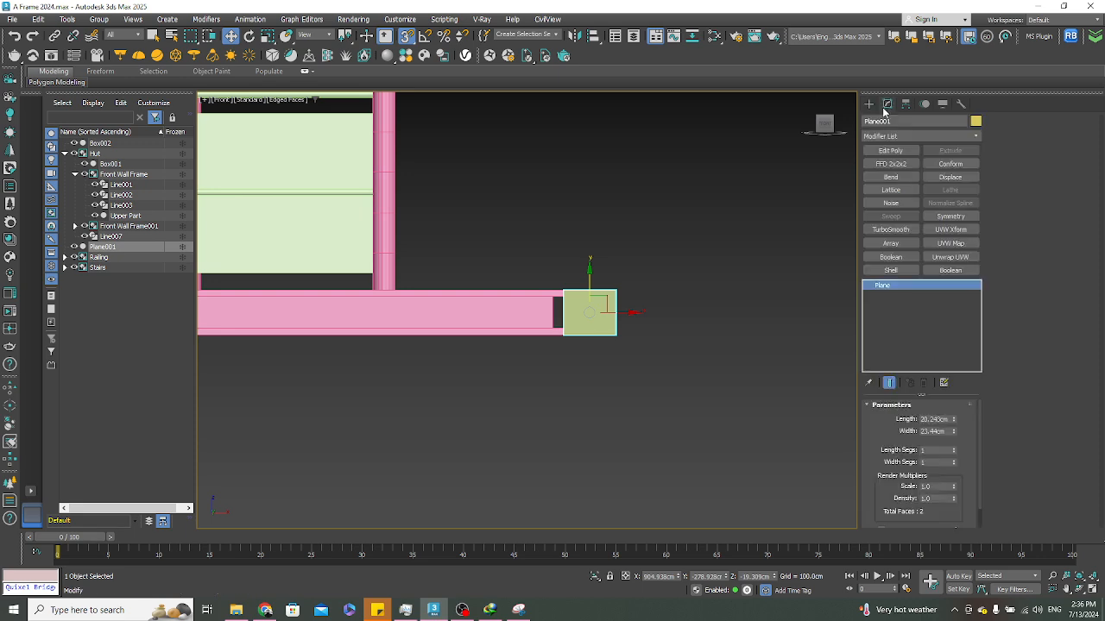
{"action": "double_click", "coordinate": [936, 418]}
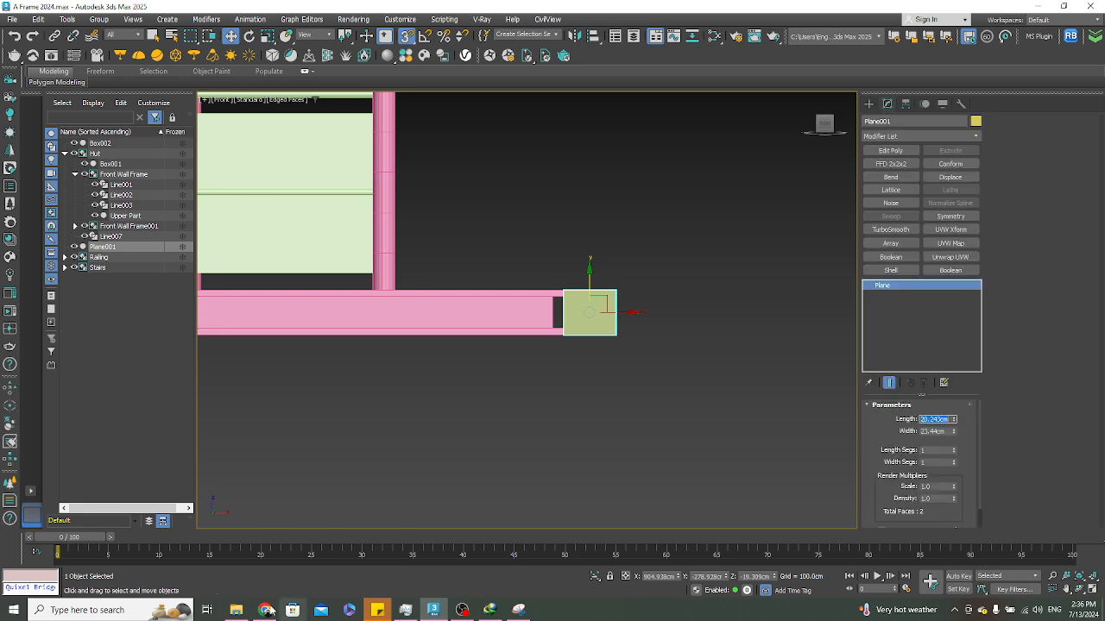
Check the slanted supports in the Chrome reference image and set the width of the plane at the deck's edge to 1.25'
{"action": "left_click", "coordinate": [266, 610]}
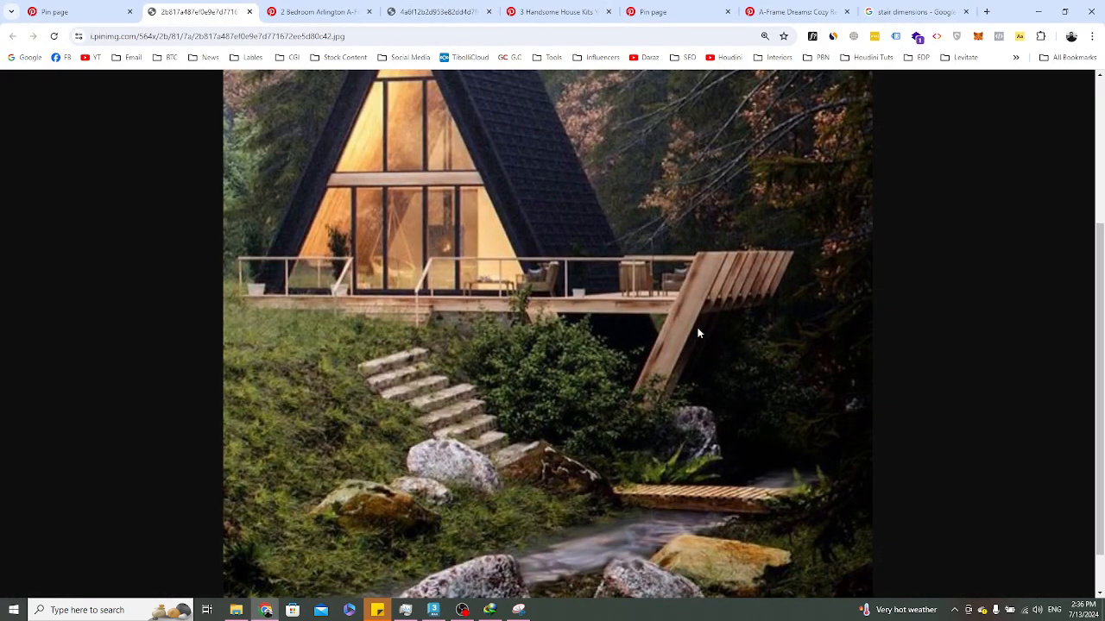
{"action": "scroll", "coordinate": [683, 345], "scroll_direction": "up", "scroll_amount": 2}
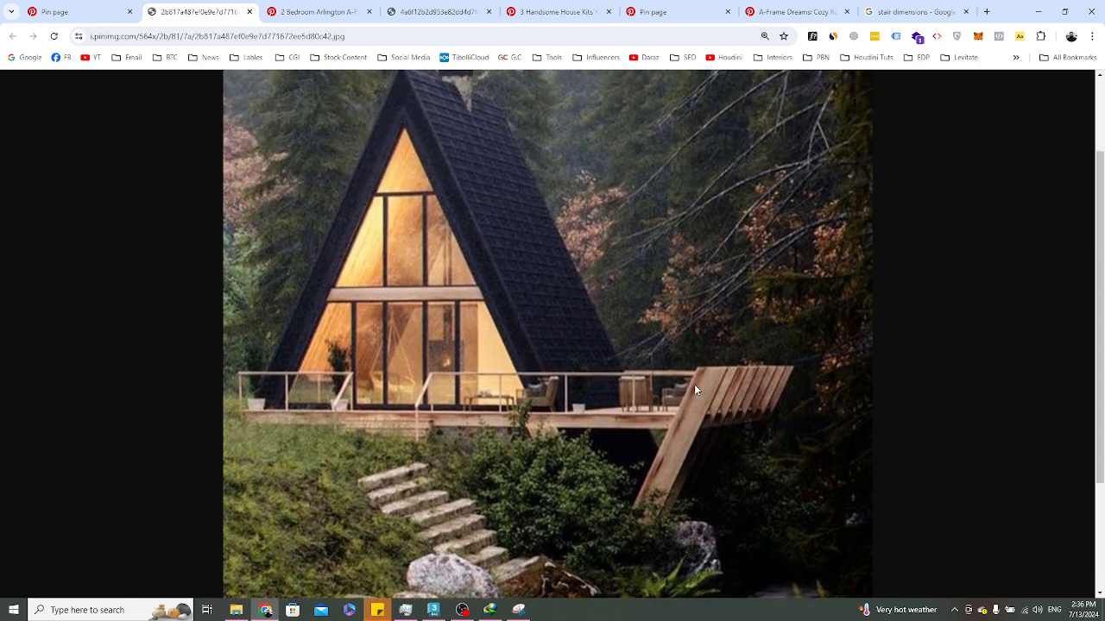
{"action": "scroll", "coordinate": [696, 397], "scroll_direction": "down", "scroll_amount": 1}
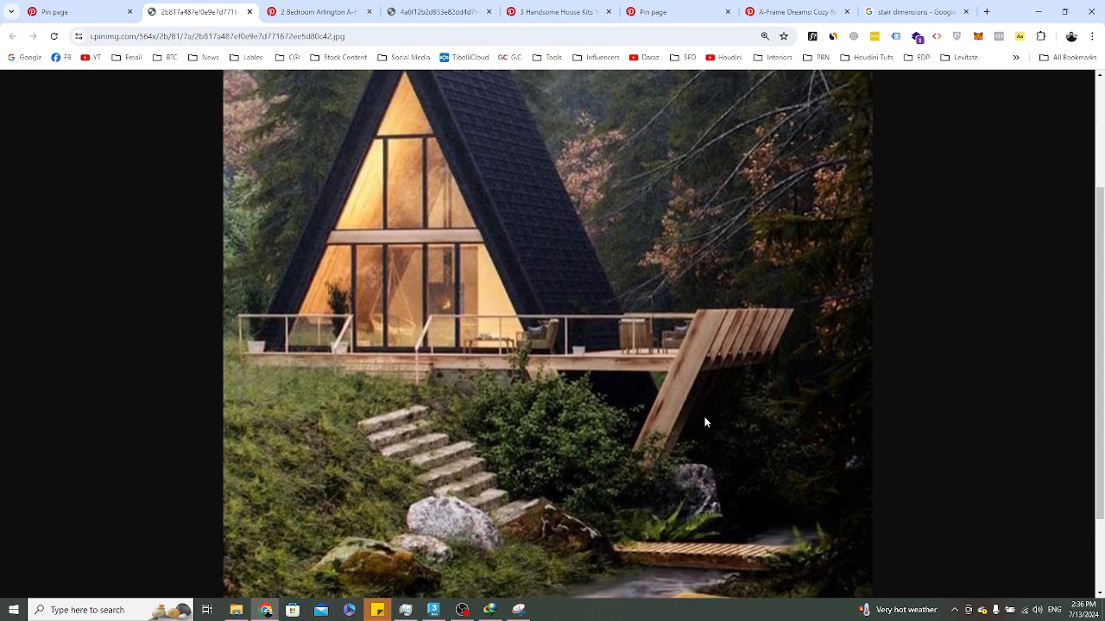
{"action": "left_click", "coordinate": [1039, 14]}
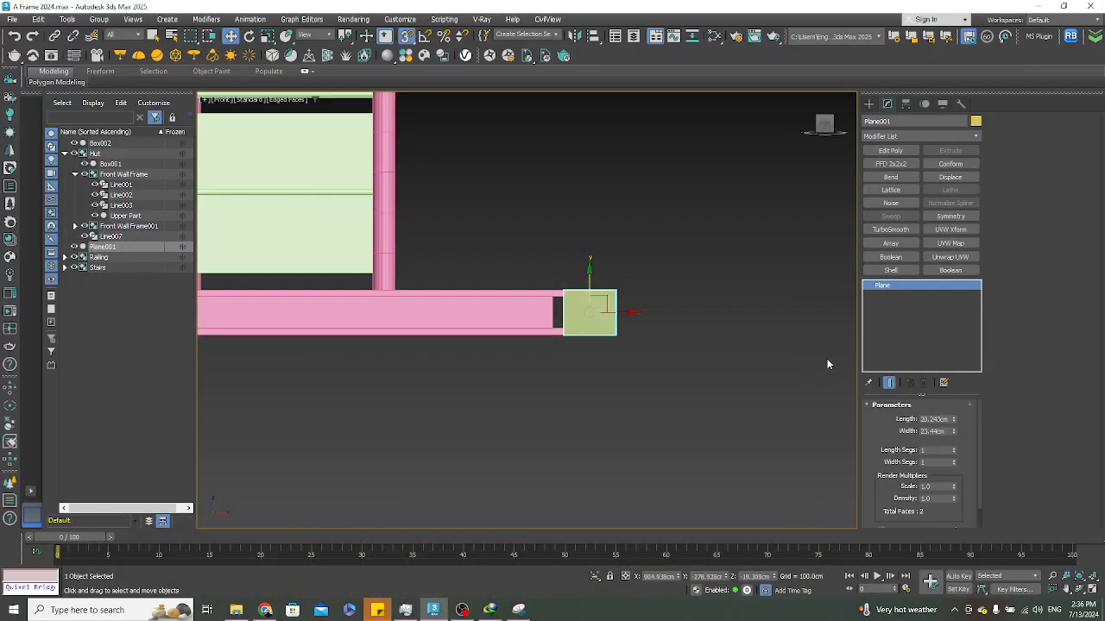
{"action": "left_click_drag", "start_coordinate": [953, 420], "coordinate": [944, 434]}
{"action": "left_click", "coordinate": [944, 431]}
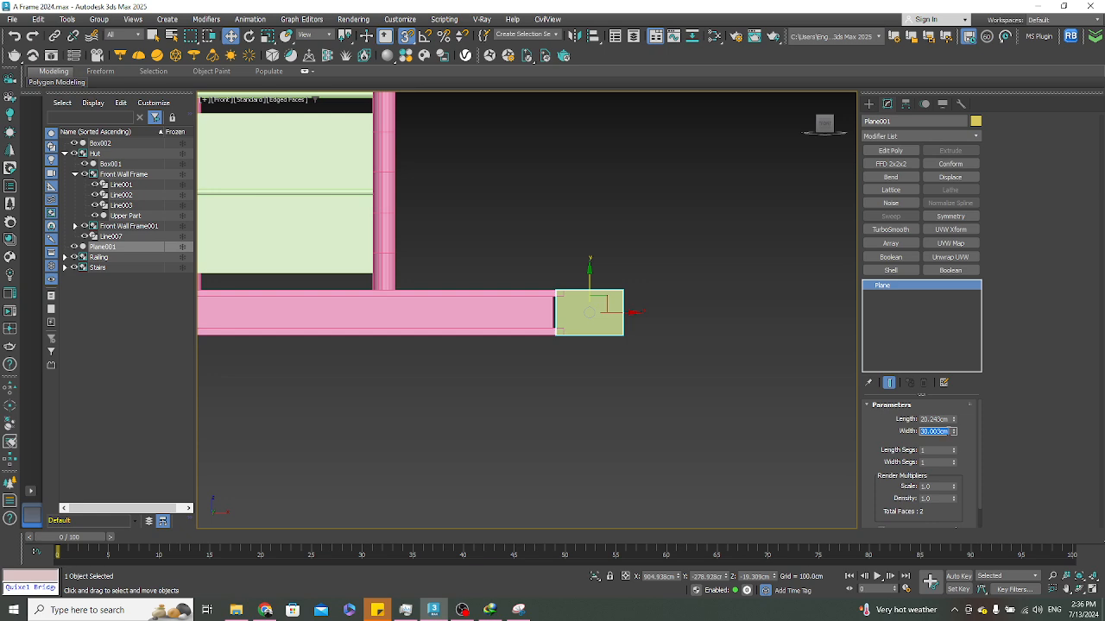
{"action": "type", "text": "1.5'"}
{"action": "key", "text": "Return"}
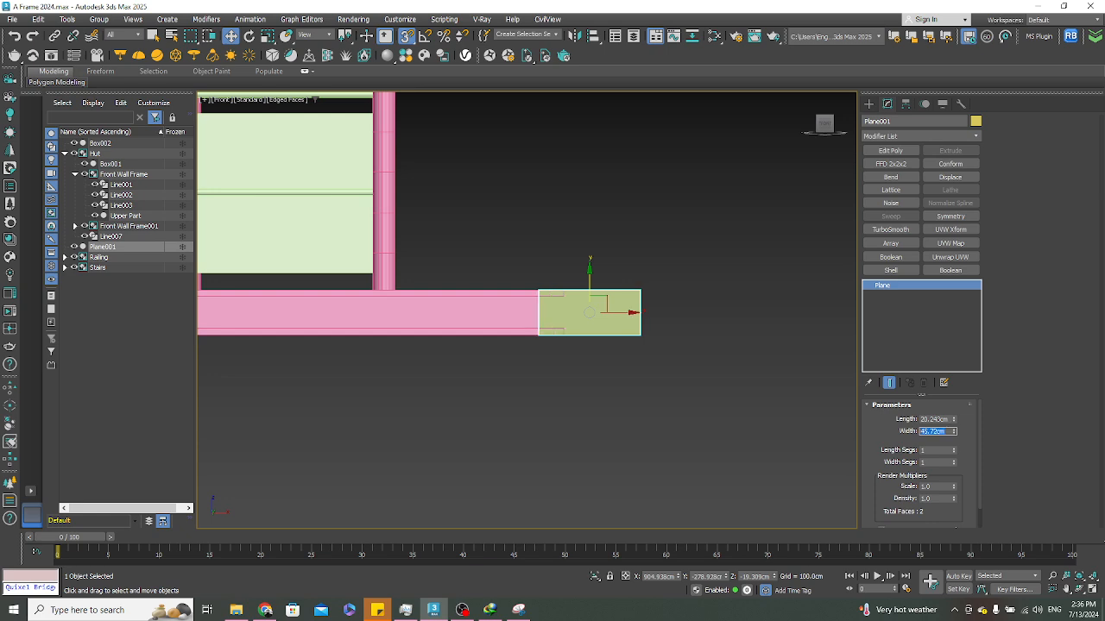
{"action": "type", "text": "1.25'"}
{"action": "key", "text": "Return"}
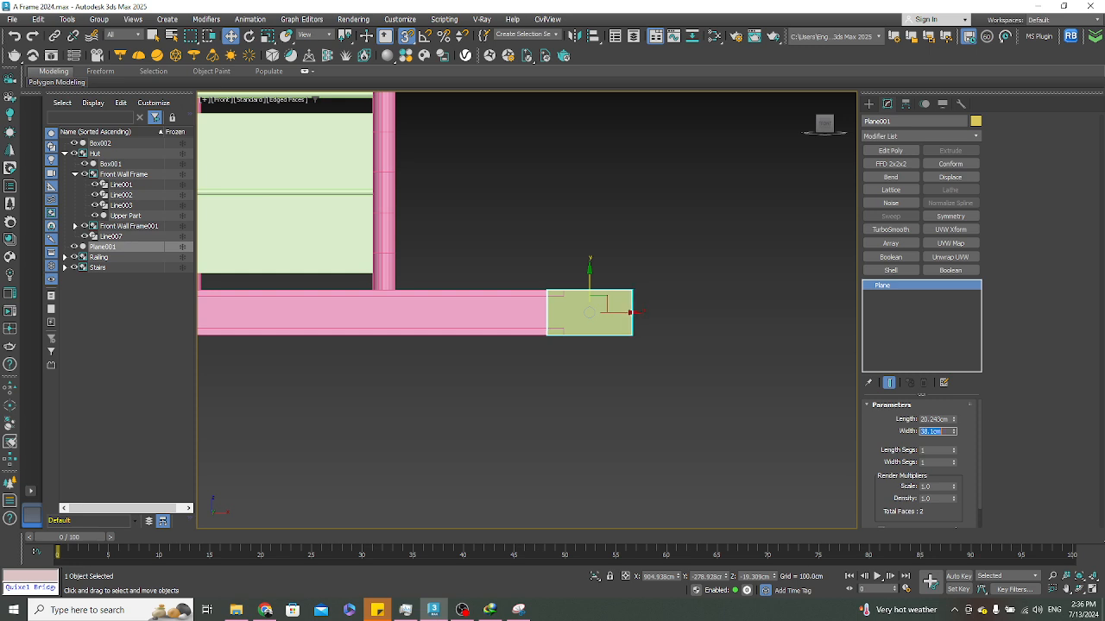
Move the plane outward along X to about 912 cm so that it butts against the deck's outer end
{"action": "scroll", "coordinate": [618, 328], "scroll_direction": "up", "scroll_amount": 3}
{"action": "left_click_drag", "start_coordinate": [480, 342], "coordinate": [514, 346]}
{"action": "scroll", "coordinate": [534, 359], "scroll_direction": "down", "scroll_amount": 4}
{"action": "scroll", "coordinate": [552, 352], "scroll_direction": "down", "scroll_amount": 3}
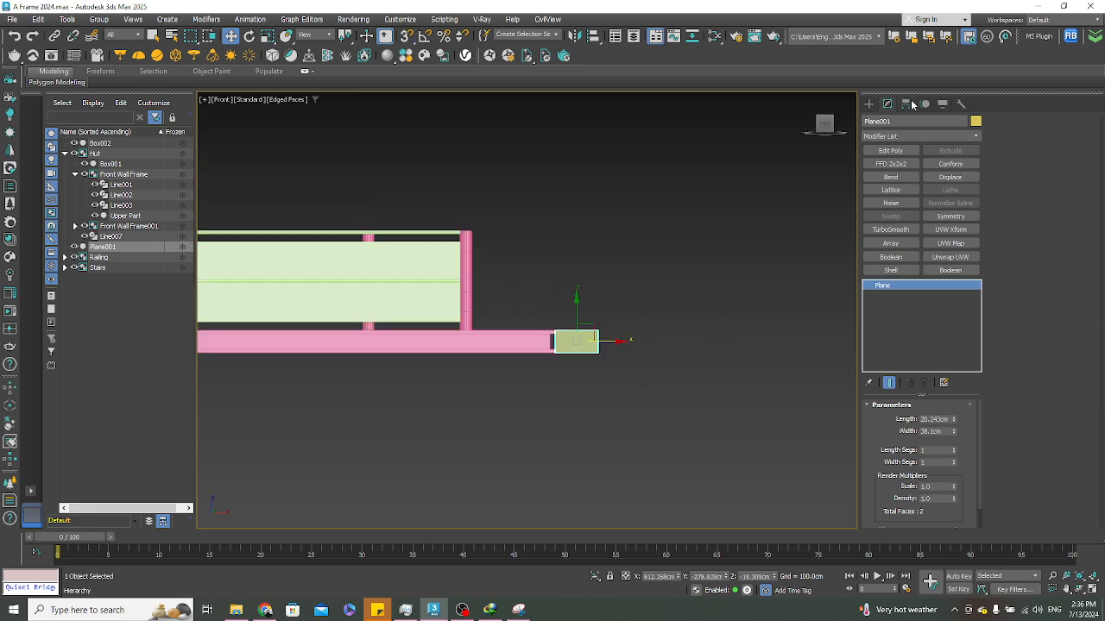
{"action": "scroll", "coordinate": [697, 300], "scroll_direction": "down", "scroll_amount": 2}
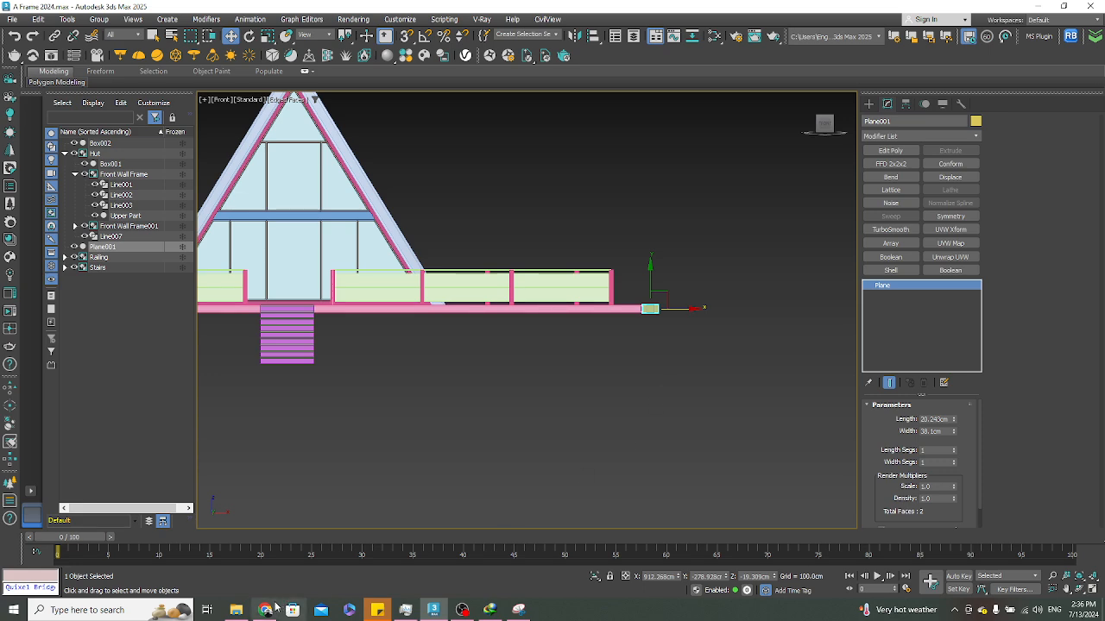
Add Edit Poly to the plane and move its two lower vertices down and inward to about X 738, Z -313 cm, forming a slanted support
{"action": "left_click", "coordinate": [266, 610]}
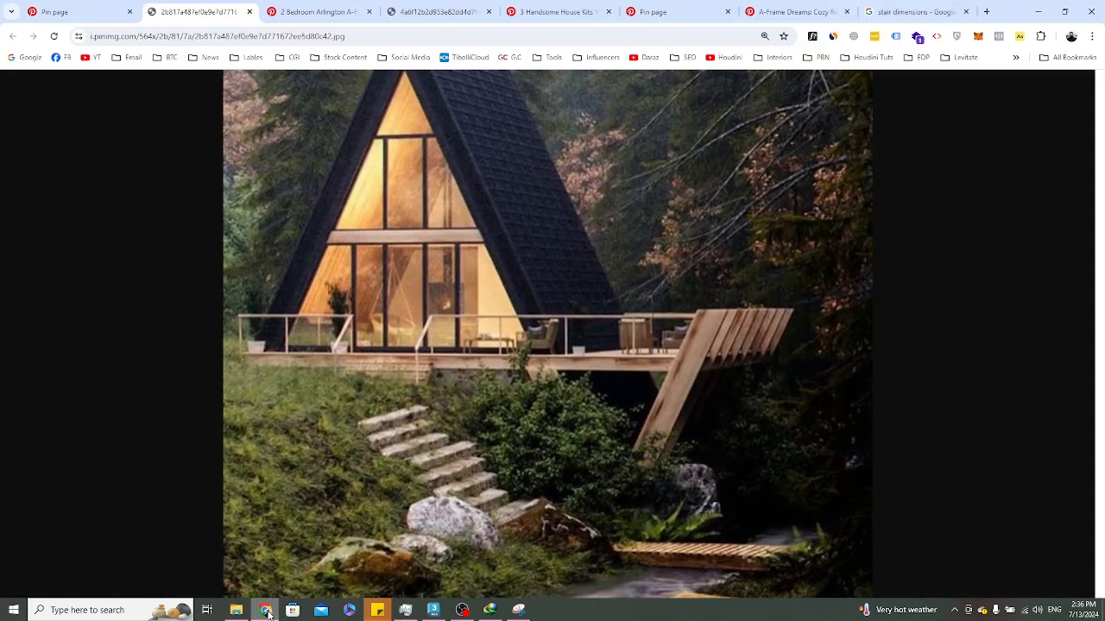
{"action": "left_click", "coordinate": [266, 610]}
{"action": "left_click", "coordinate": [903, 150]}
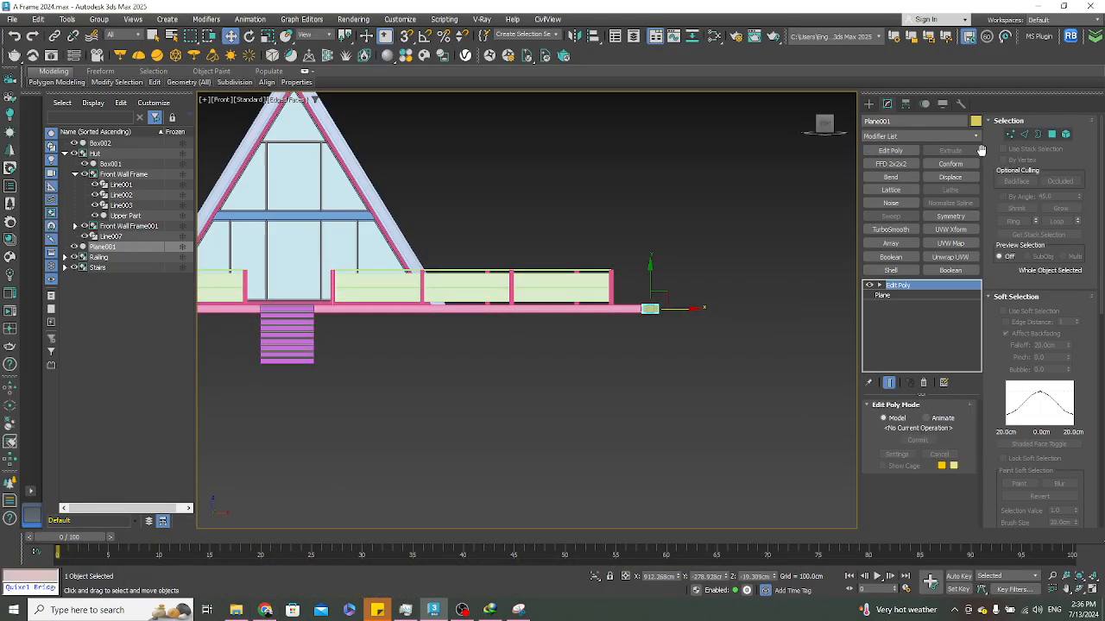
{"action": "left_click", "coordinate": [1010, 134]}
{"action": "scroll", "coordinate": [584, 310], "scroll_direction": "up", "scroll_amount": 4}
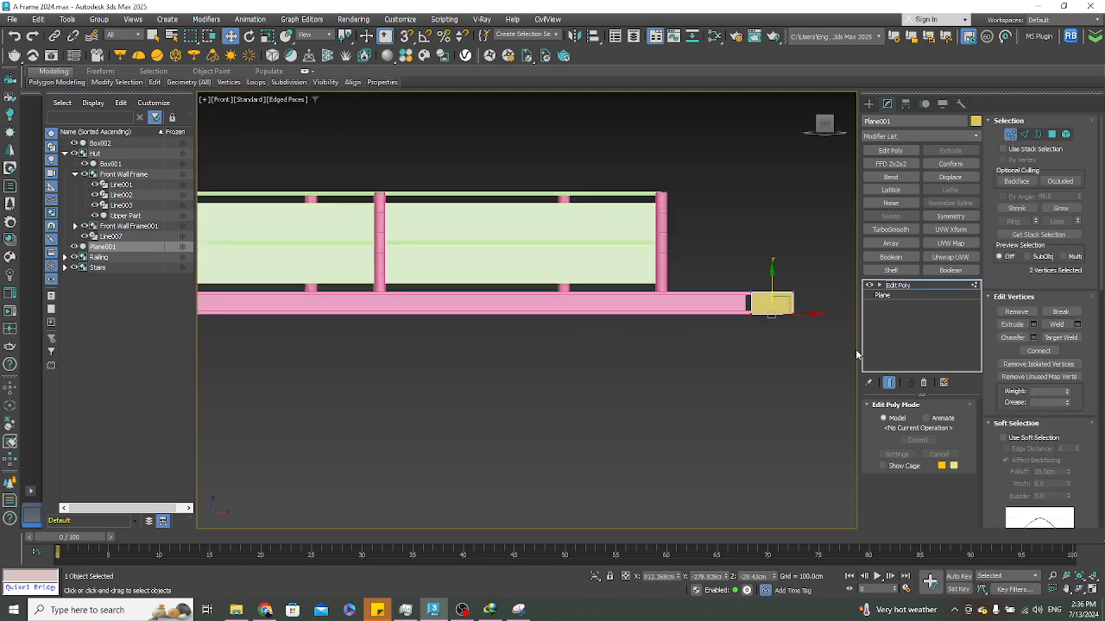
{"action": "middle_click_drag", "start_coordinate": [857, 354], "coordinate": [661, 318]}
{"action": "scroll", "coordinate": [660, 319], "scroll_direction": "down", "scroll_amount": 2}
{"action": "left_click_drag", "start_coordinate": [641, 278], "coordinate": [489, 500]}
{"action": "scroll", "coordinate": [605, 366], "scroll_direction": "down", "scroll_amount": 3}
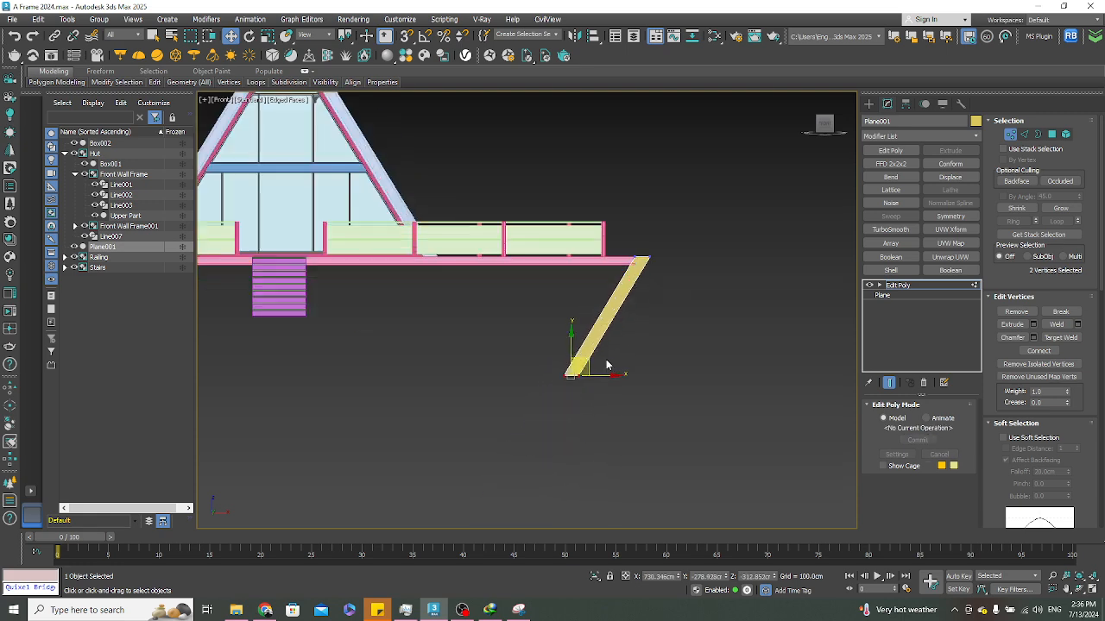
Compare the slant with the Chrome reference image and lower the support's bottom vertices to about X 704, Z -363 cm
{"action": "left_click", "coordinate": [266, 611]}
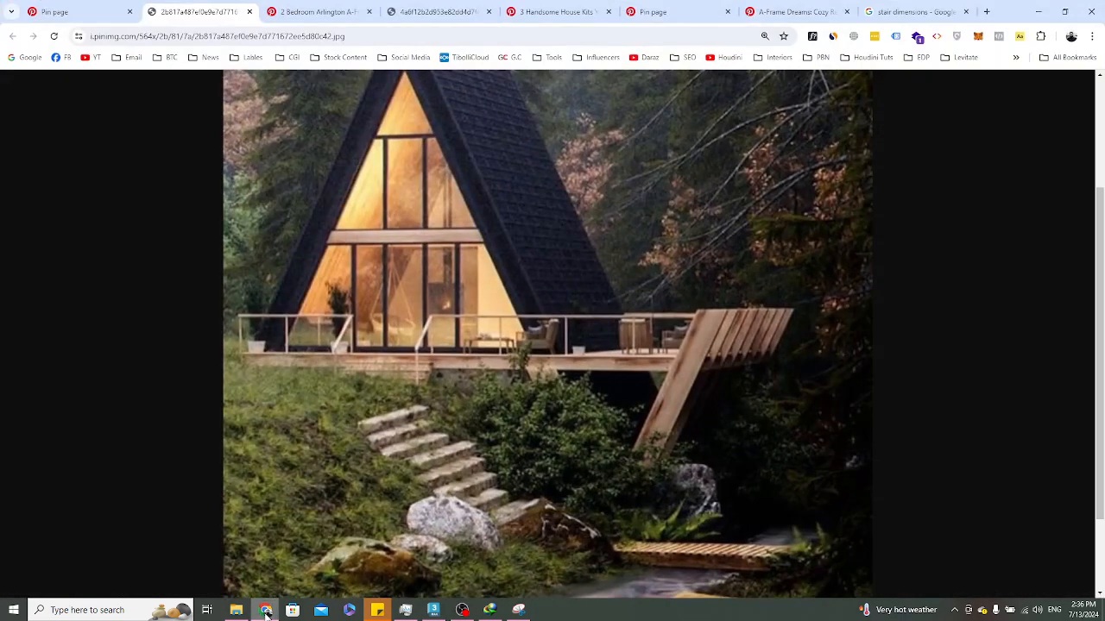
{"action": "left_click", "coordinate": [266, 611]}
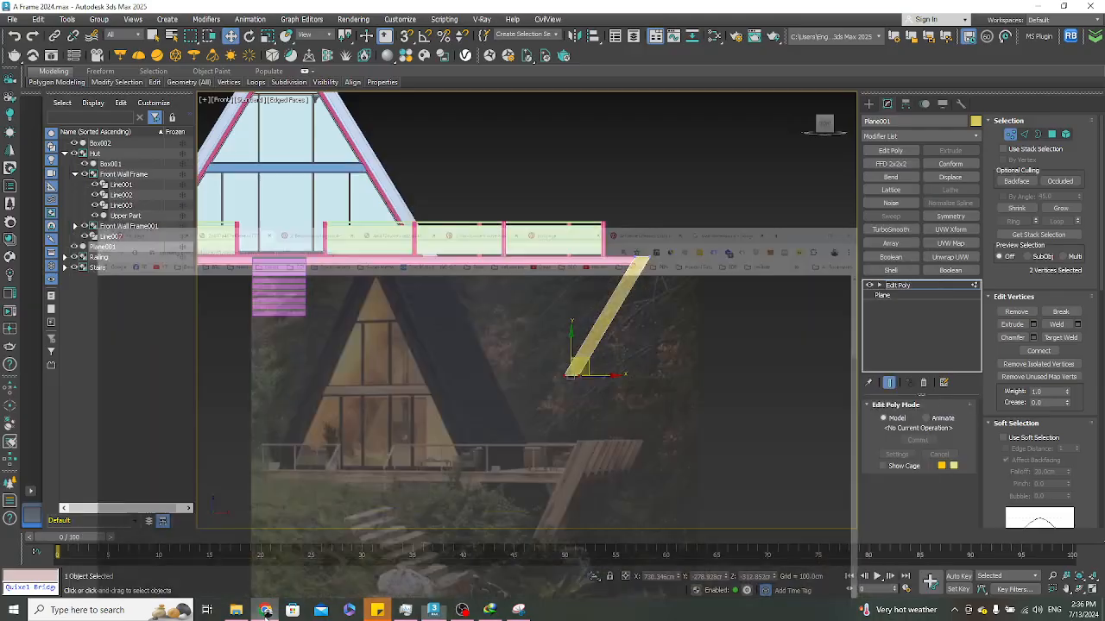
{"action": "left_click", "coordinate": [266, 611]}
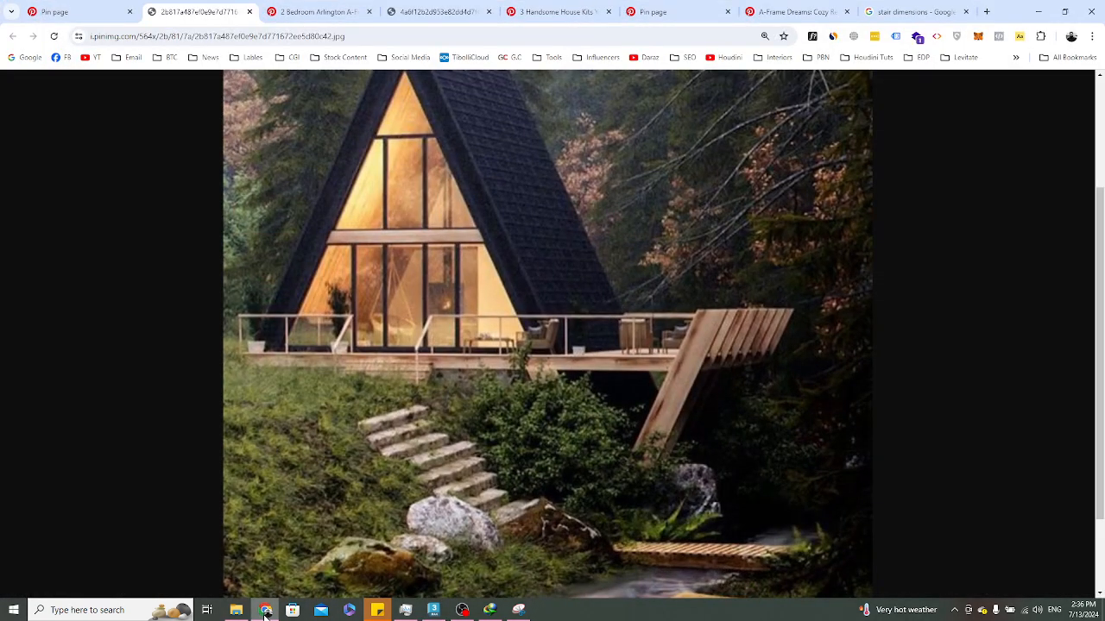
{"action": "left_click", "coordinate": [266, 610]}
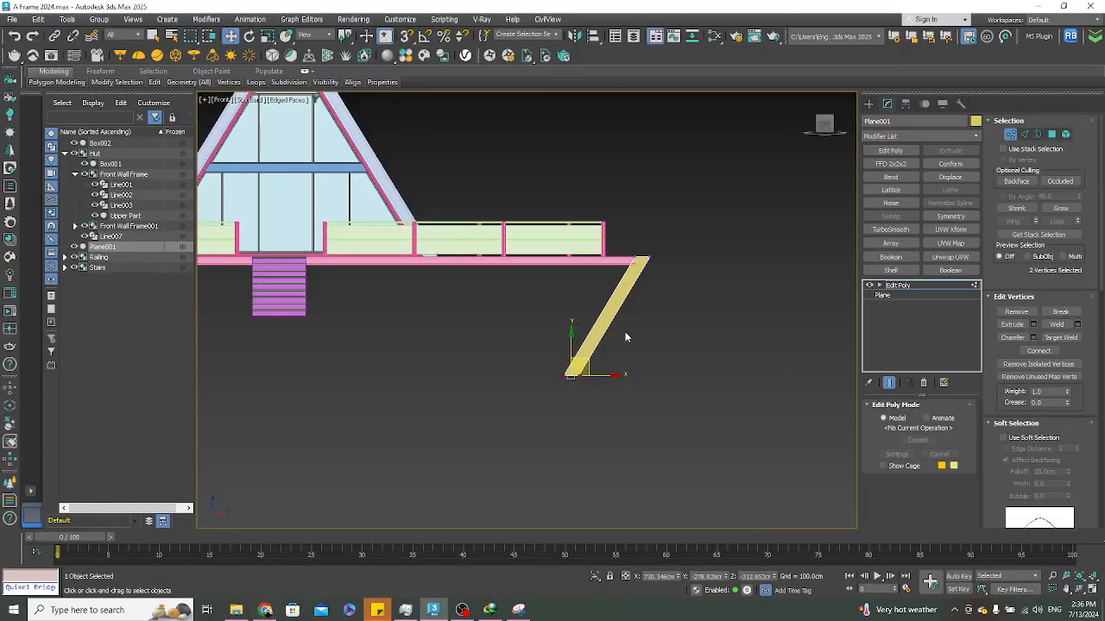
{"action": "left_click_drag", "start_coordinate": [583, 376], "coordinate": [584, 376]}
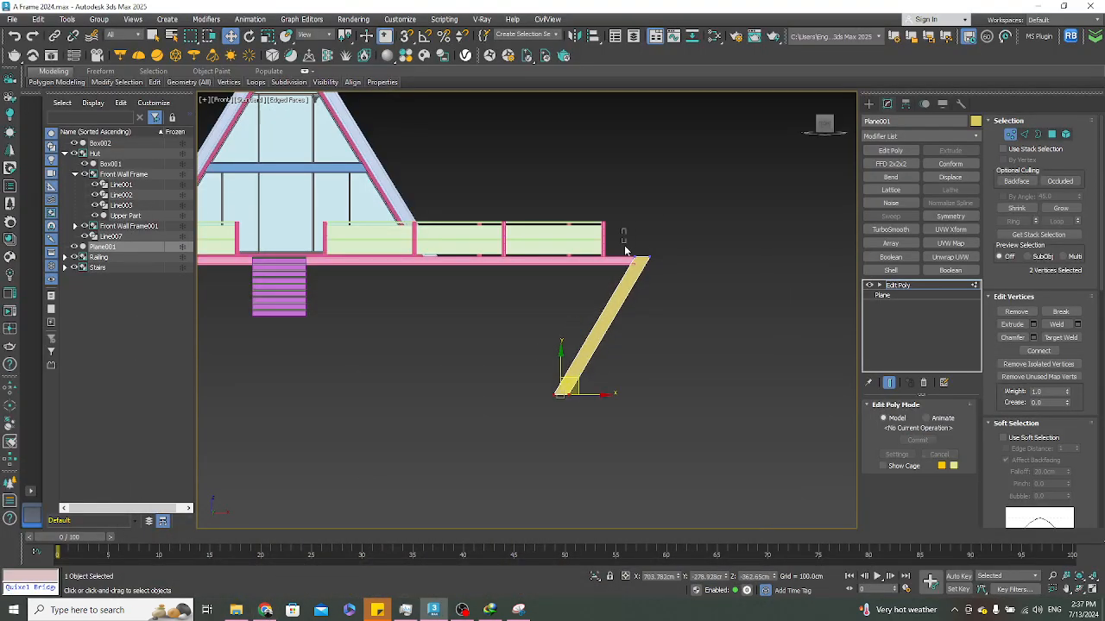
Raise the support's two top vertices above the railing along the slant, to about X 962, Z 88 cm, checking the Chrome reference image
{"action": "scroll", "coordinate": [663, 240], "scroll_direction": "up", "scroll_amount": 3}
{"action": "left_click_drag", "start_coordinate": [622, 241], "coordinate": [646, 212]}
{"action": "left_click", "coordinate": [266, 611]}
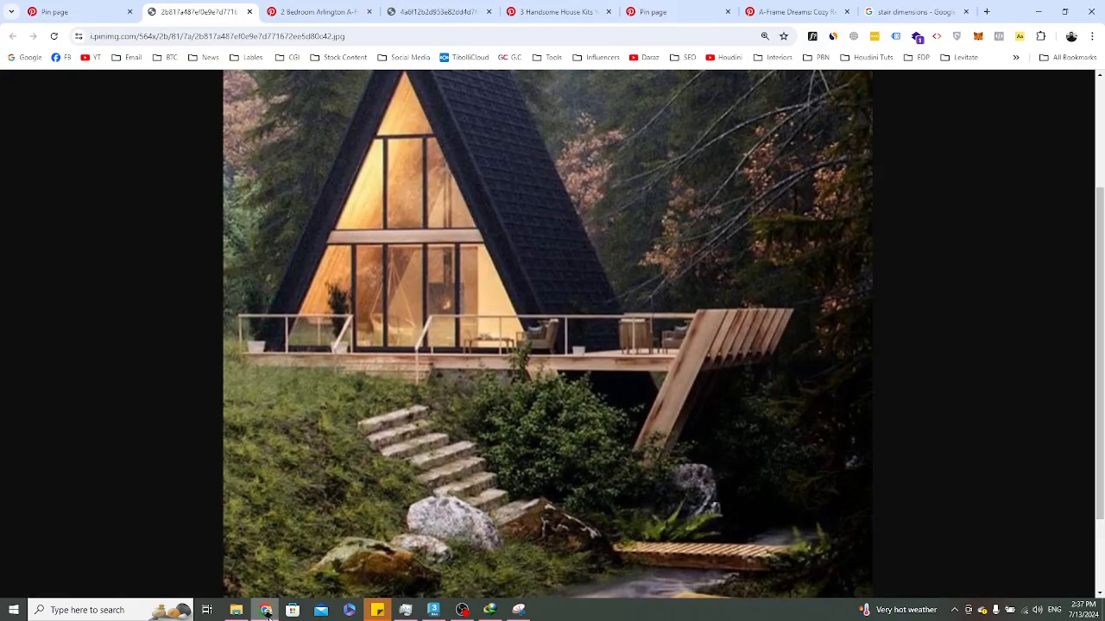
{"action": "left_click", "coordinate": [267, 611]}
{"action": "left_click_drag", "start_coordinate": [648, 210], "coordinate": [671, 164]}
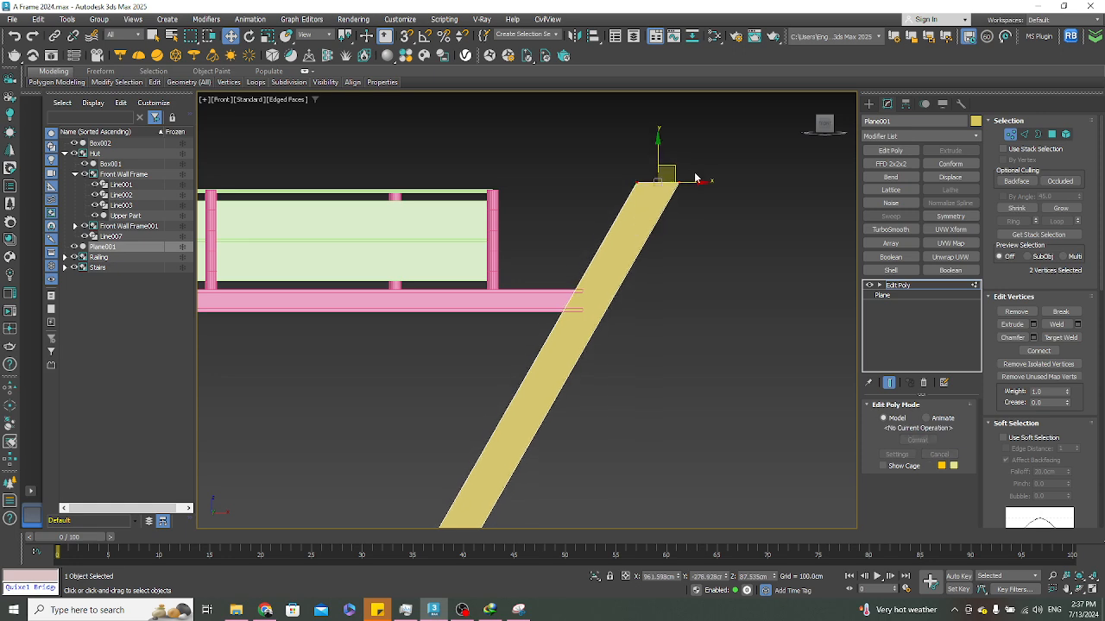
In the front view, extend the support's two bottom vertices slightly further down the slant to about X 700, Z -373 cm
{"action": "middle_click_drag", "start_coordinate": [698, 178], "coordinate": [697, 246], "text": "alt"}
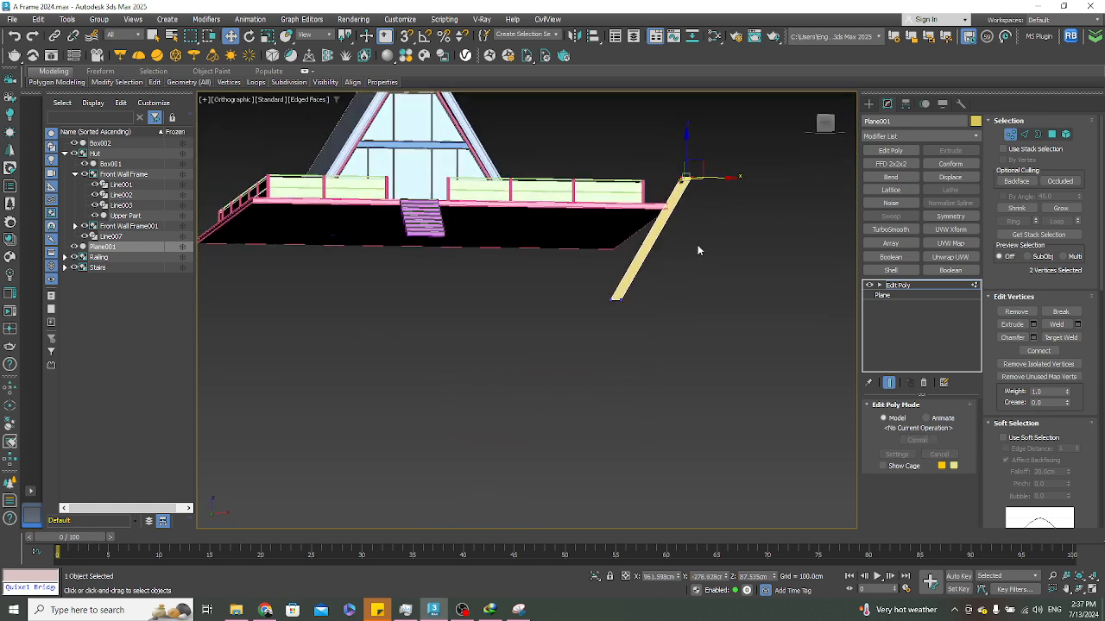
{"action": "key", "text": "f"}
{"action": "key", "text": "z"}
{"action": "scroll", "coordinate": [584, 293], "scroll_direction": "down", "scroll_amount": 12}
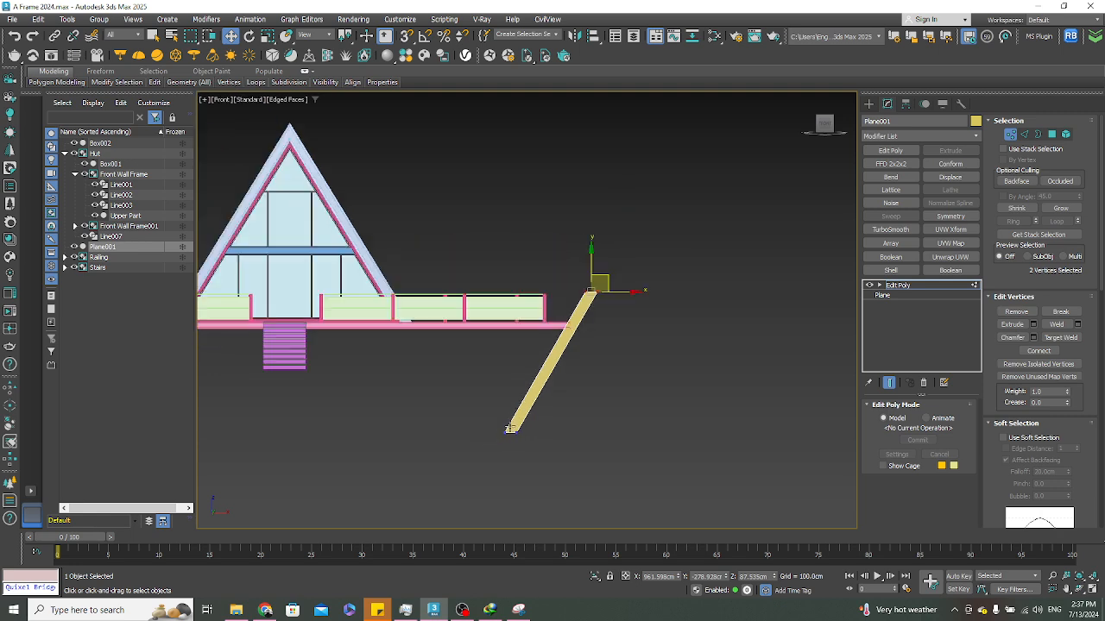
{"action": "left_click_drag", "start_coordinate": [491, 414], "coordinate": [548, 463]}
{"action": "scroll", "coordinate": [540, 417], "scroll_direction": "up", "scroll_amount": 5}
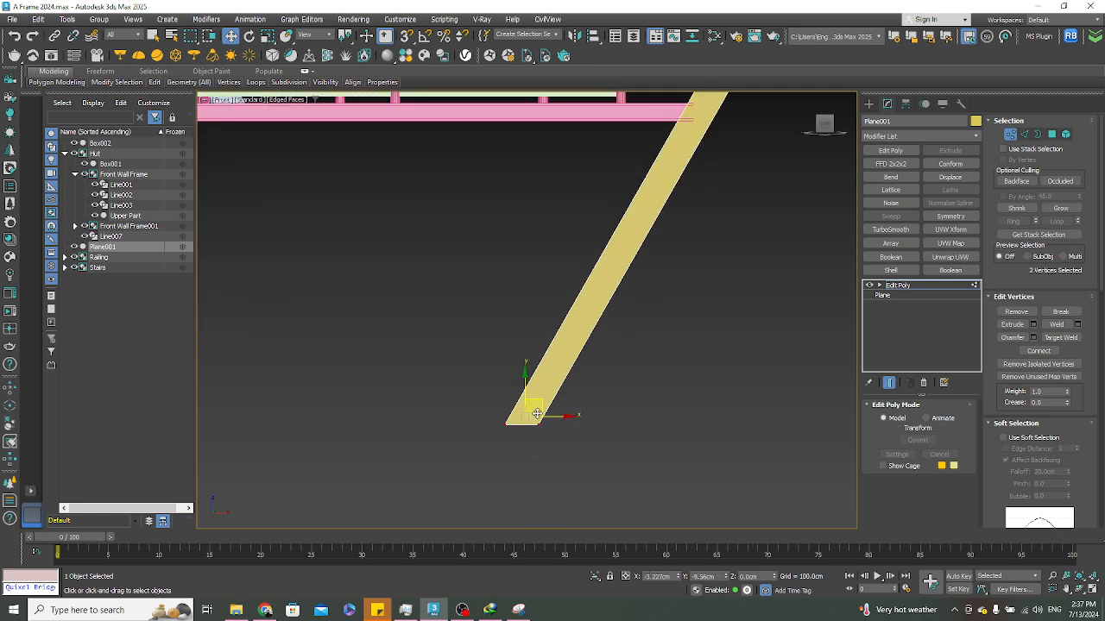
Add a Shell modifier to the slanted support and set its outer amount to 12.7 cm
{"action": "middle_click_drag", "start_coordinate": [526, 404], "coordinate": [630, 298], "text": "alt"}
{"action": "scroll", "coordinate": [663, 249], "scroll_direction": "up", "scroll_amount": 4}
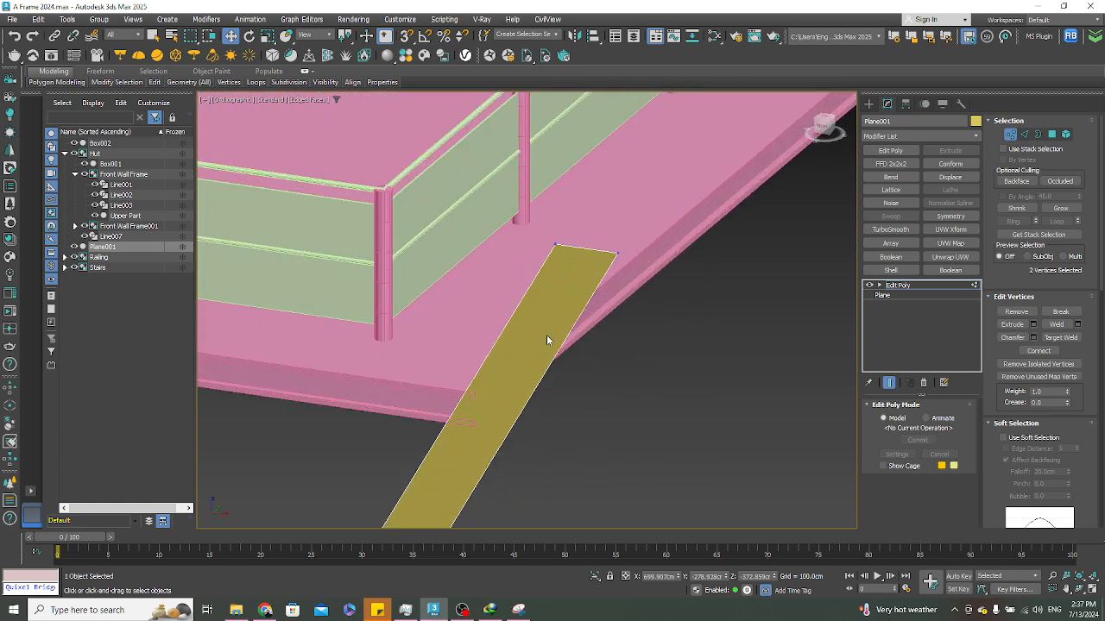
{"action": "scroll", "coordinate": [535, 336], "scroll_direction": "down", "scroll_amount": 1}
{"action": "scroll", "coordinate": [514, 337], "scroll_direction": "down", "scroll_amount": 3}
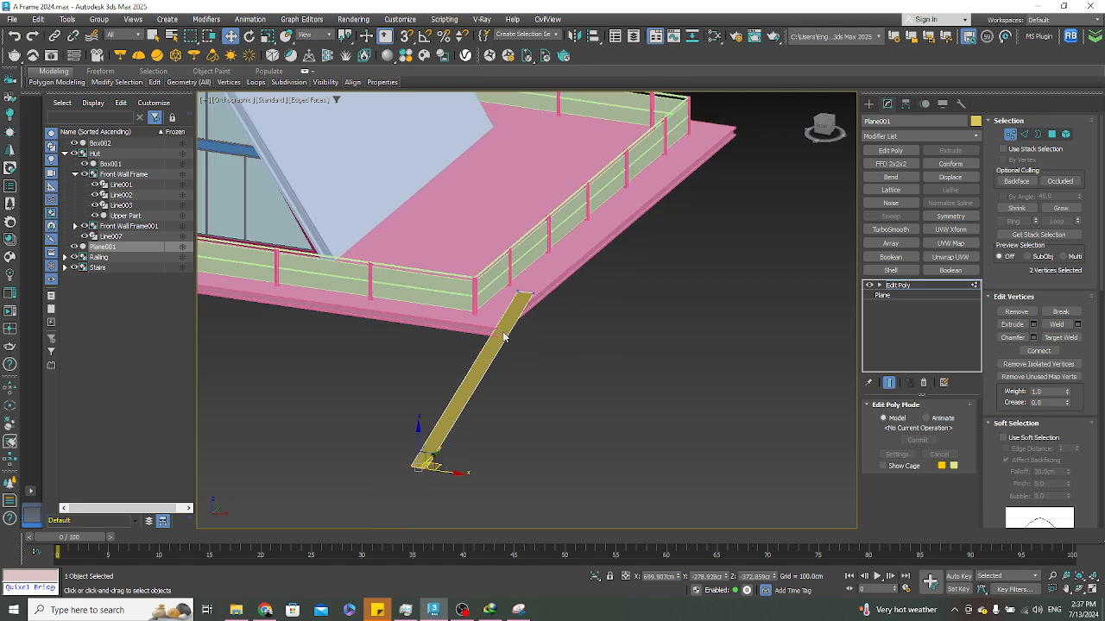
{"action": "middle_click_drag", "start_coordinate": [504, 336], "coordinate": [531, 371], "text": "alt"}
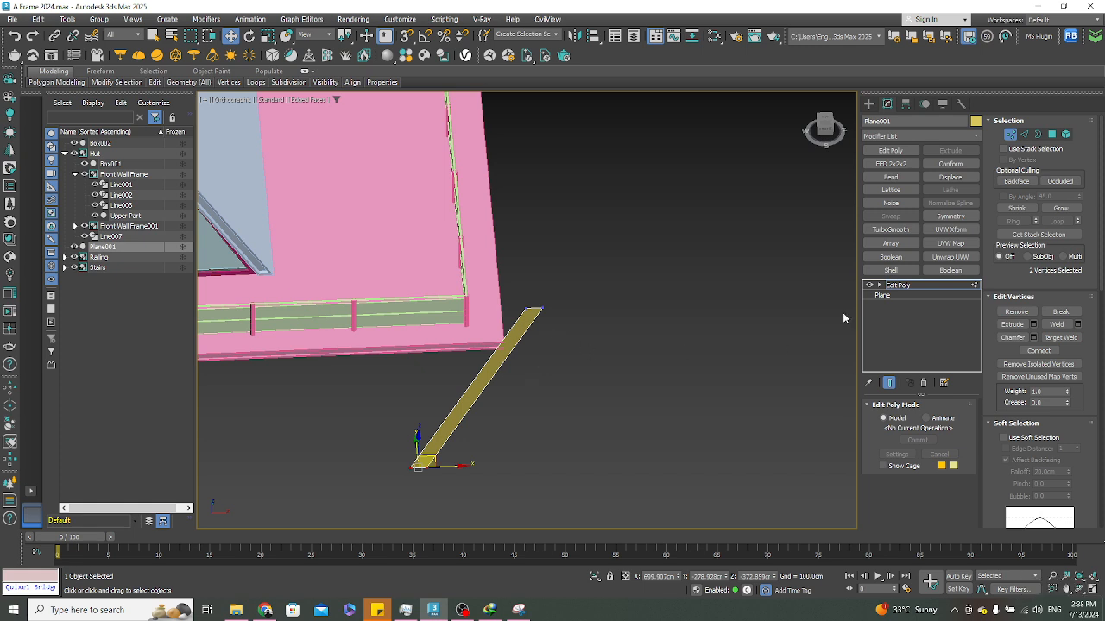
{"action": "left_click", "coordinate": [890, 270]}
{"action": "scroll", "coordinate": [518, 298], "scroll_direction": "up", "scroll_amount": 6}
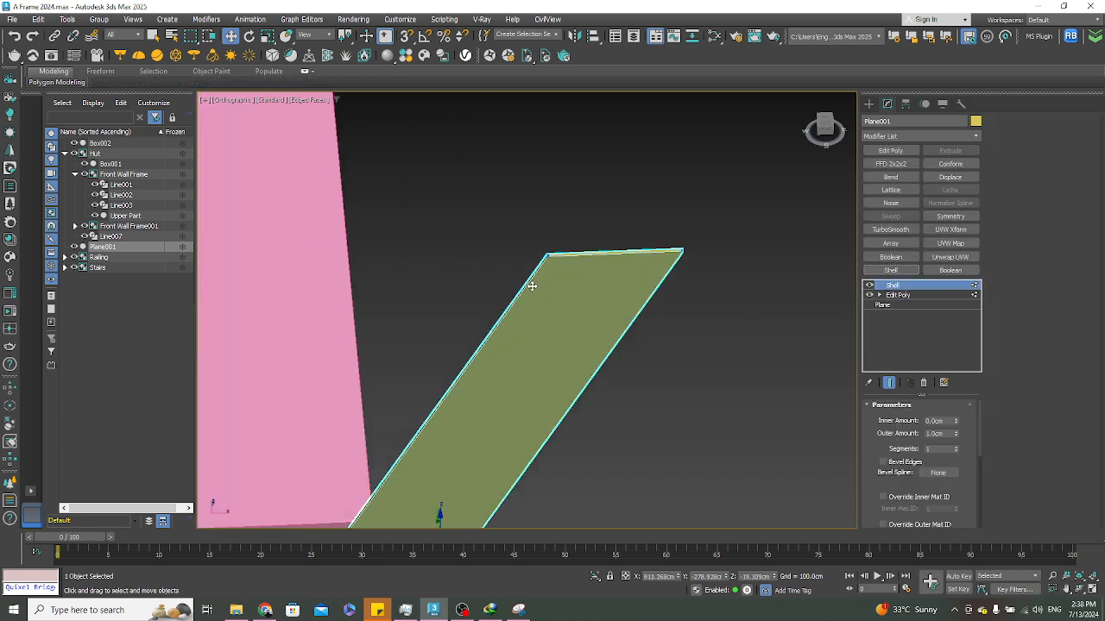
{"action": "double_click", "coordinate": [937, 434]}
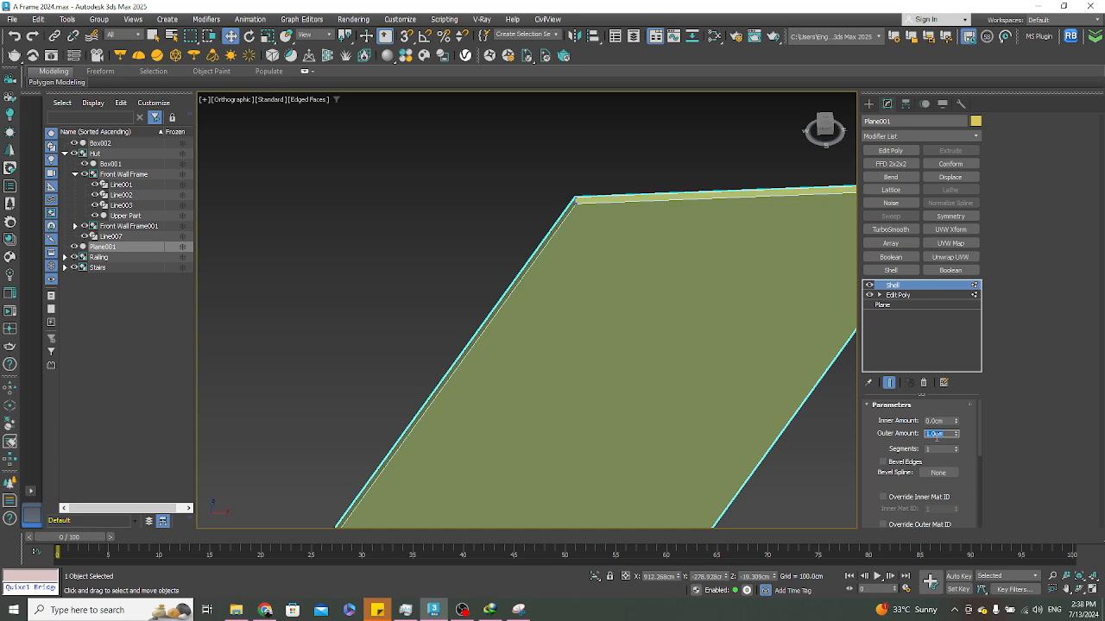
{"action": "type", "text": "5'"}
{"action": "key", "text": "Return"}
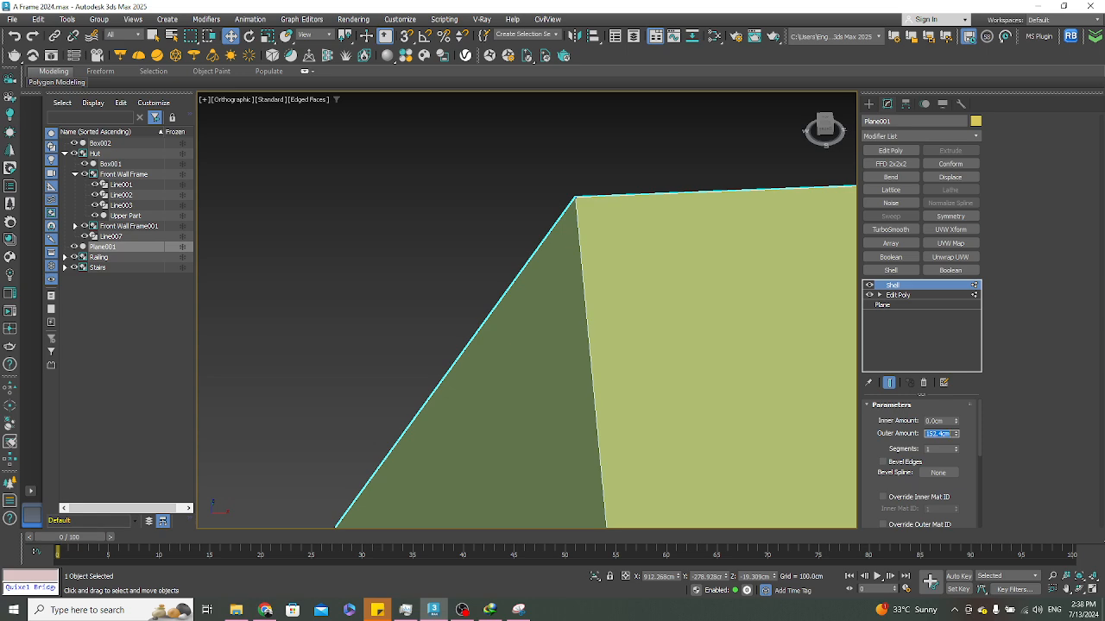
{"action": "key", "text": "Return"}
{"action": "scroll", "coordinate": [624, 245], "scroll_direction": "down", "scroll_amount": 8}
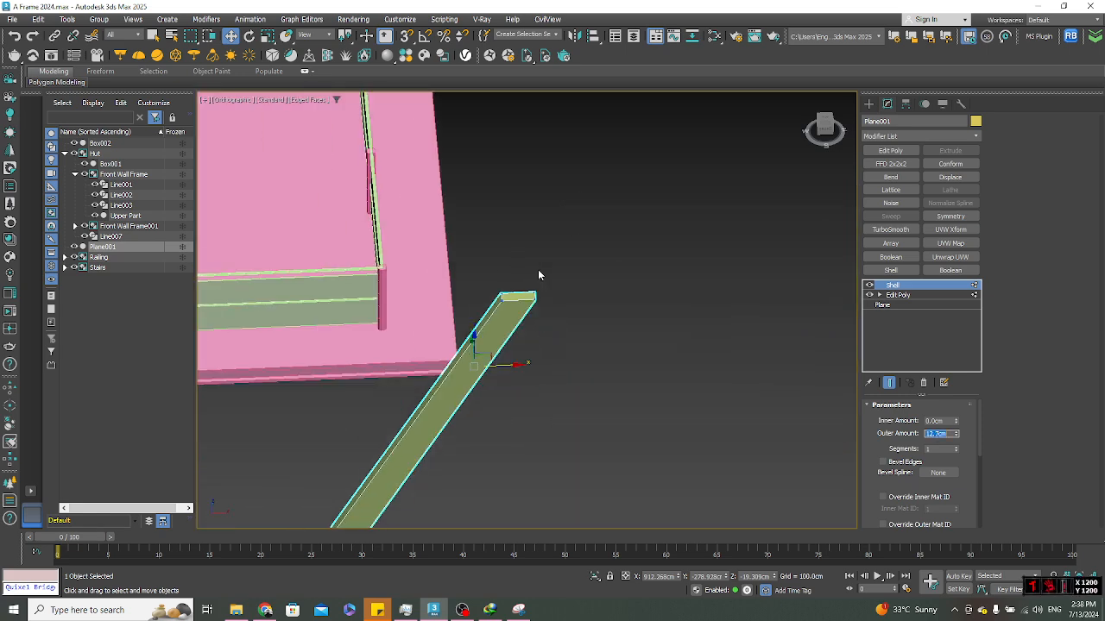
In the top view, move the slanted support inward from the deck's front corner along its side edge, to about Y -214 cm
{"action": "middle_click_drag", "start_coordinate": [509, 343], "coordinate": [449, 321], "text": "alt"}
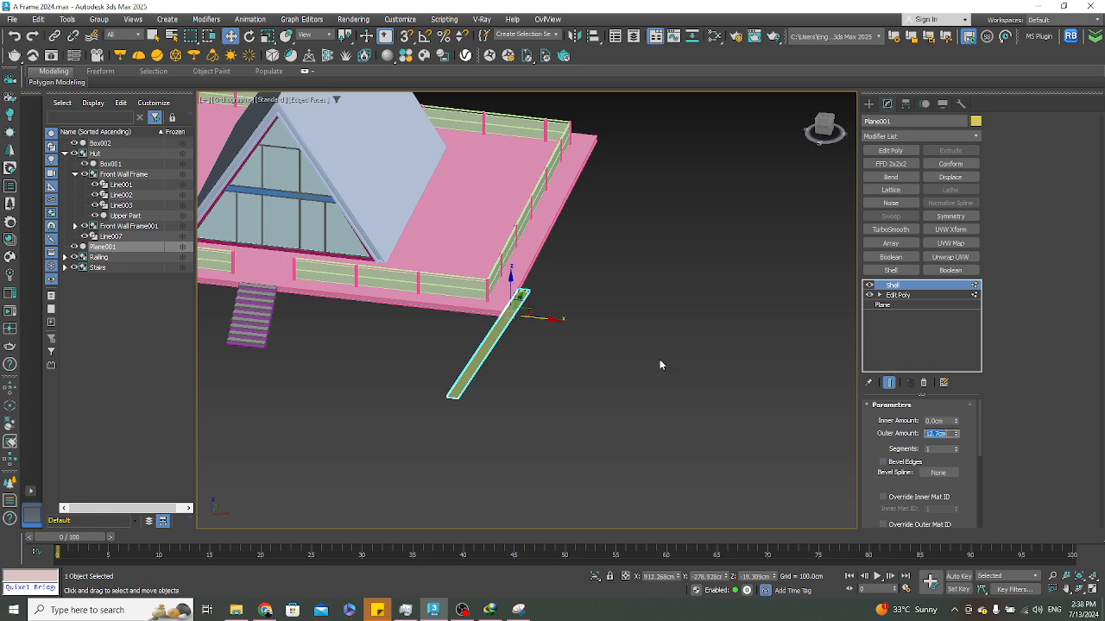
{"action": "middle_click_drag", "start_coordinate": [659, 359], "coordinate": [535, 320], "text": "alt"}
{"action": "scroll", "coordinate": [631, 384], "scroll_direction": "up", "scroll_amount": 5}
{"action": "left_click", "coordinate": [868, 104]}
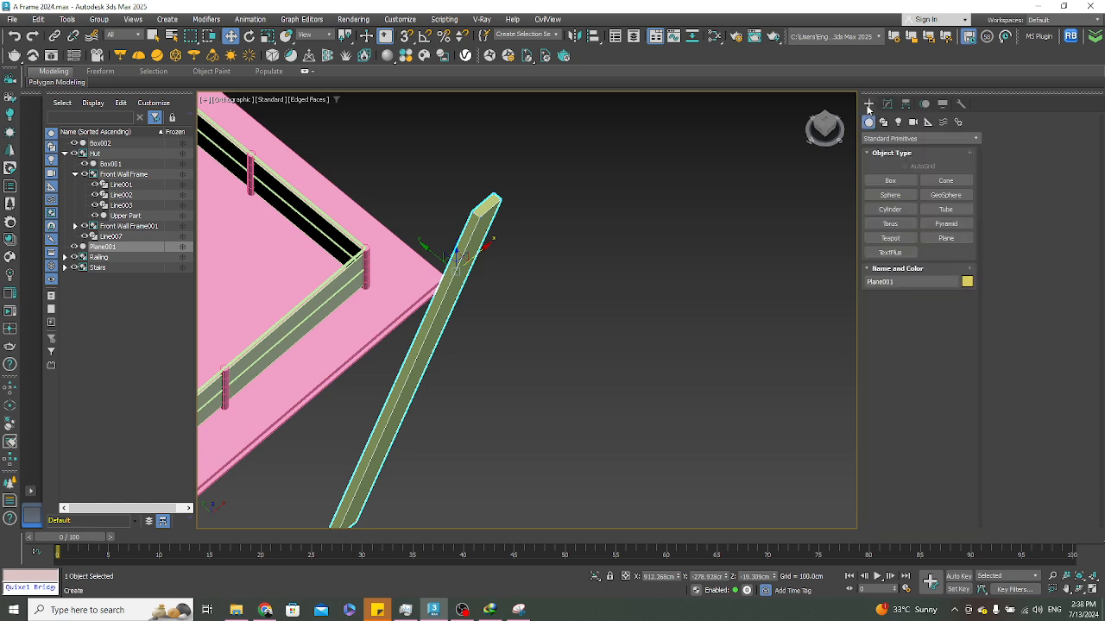
{"action": "key", "text": "t"}
{"action": "scroll", "coordinate": [670, 313], "scroll_direction": "up", "scroll_amount": 5}
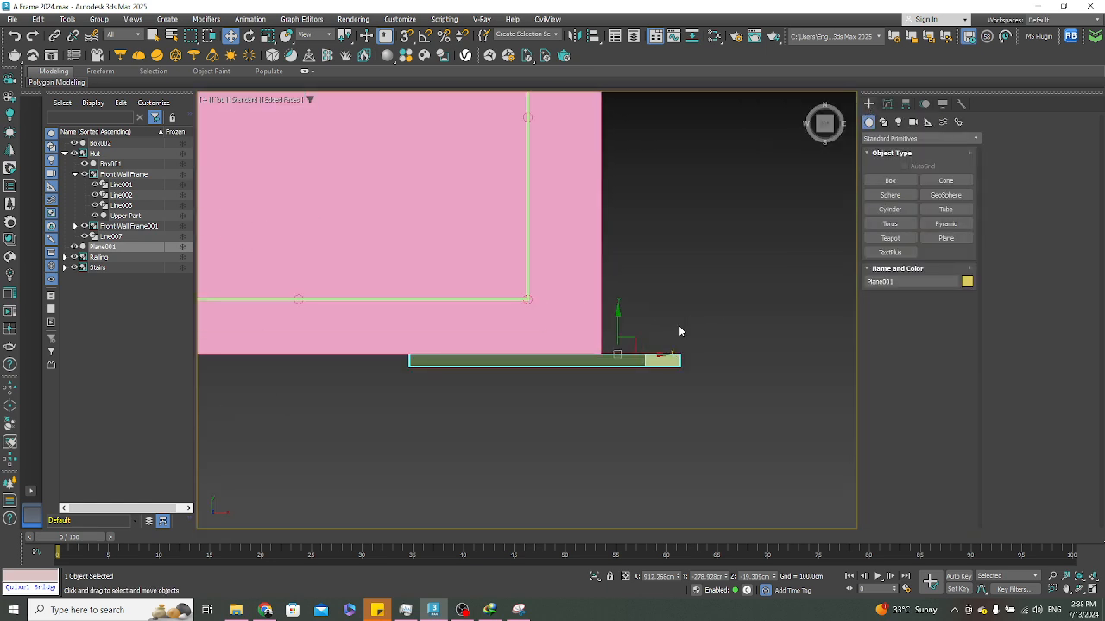
{"action": "middle_click_drag", "start_coordinate": [680, 331], "coordinate": [665, 348]}
{"action": "left_click", "coordinate": [715, 283]}
Examine the support's placement against the deck and railing from the top, front and an angled view, and select the support
{"action": "scroll", "coordinate": [617, 288], "scroll_direction": "up", "scroll_amount": 5}
{"action": "mouse_move", "coordinate": [682, 301]}
{"action": "middle_mouse_down"}
{"action": "mouse_move", "coordinate": [620, 351]}
{"action": "mouse_move", "coordinate": [660, 369]}
{"action": "mouse_move", "coordinate": [670, 317]}
{"action": "middle_mouse_up"}
{"action": "scroll", "coordinate": [623, 338], "scroll_direction": "up", "scroll_amount": 2}
{"action": "key", "text": "f"}
{"action": "scroll", "coordinate": [622, 336], "scroll_direction": "down", "scroll_amount": 8}
{"action": "scroll", "coordinate": [659, 367], "scroll_direction": "up", "scroll_amount": 4}
{"action": "scroll", "coordinate": [670, 317], "scroll_direction": "up", "scroll_amount": 4}
{"action": "middle_click_drag", "start_coordinate": [752, 352], "coordinate": [722, 371]}
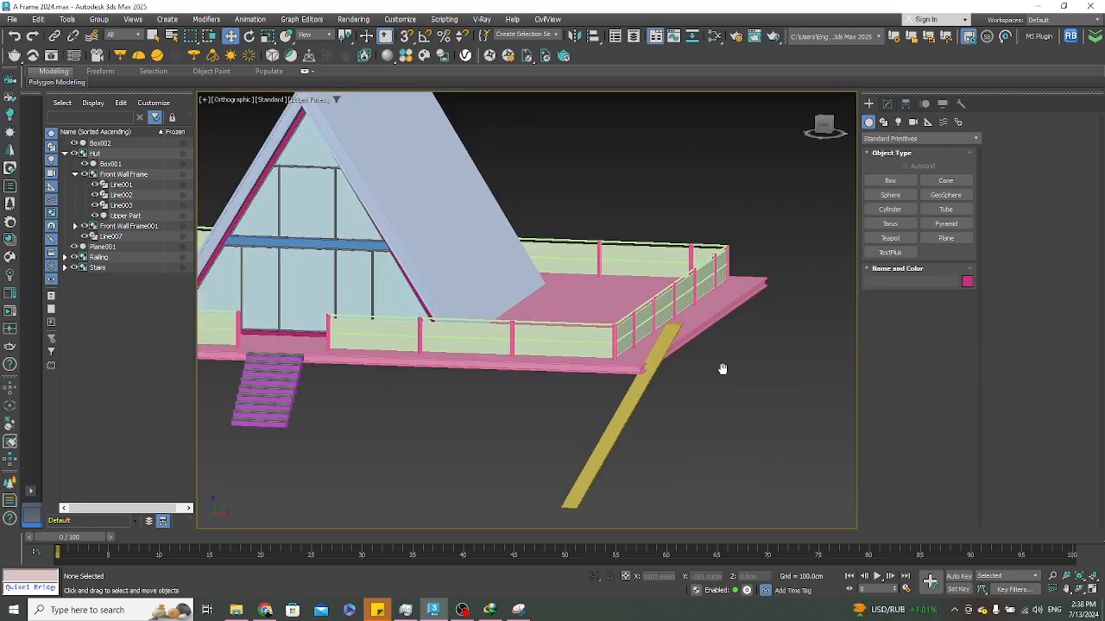
{"action": "left_click", "coordinate": [661, 337]}
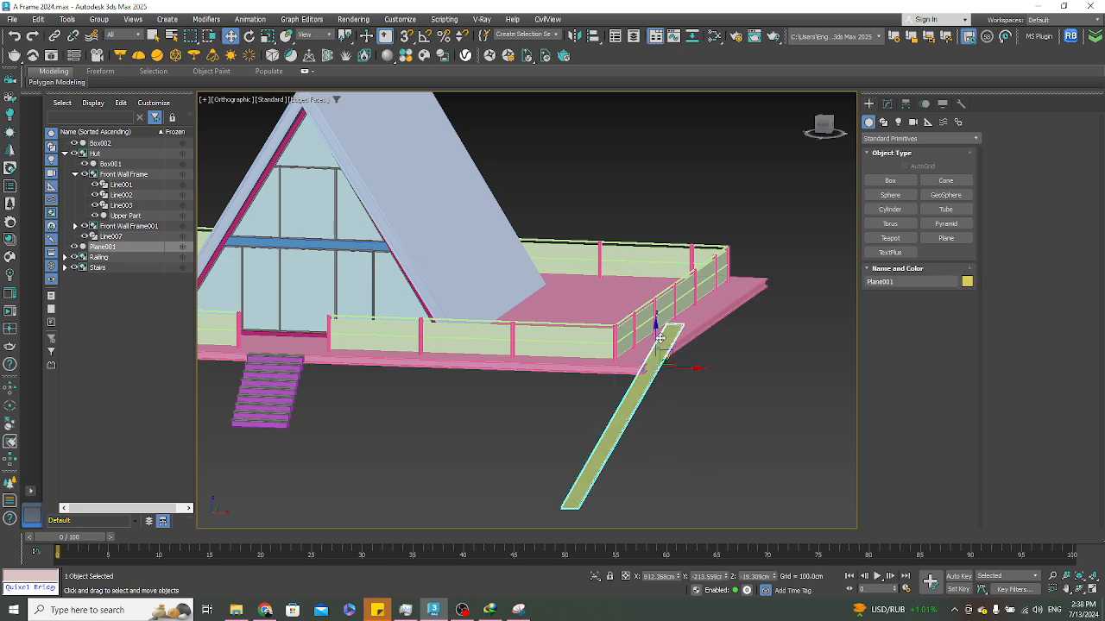
In the top view, clone the slanted support as eight instances along the deck's side edge, spaced about 142 cm apart
{"action": "key", "text": "t"}
{"action": "key", "text": "z"}
{"action": "scroll", "coordinate": [604, 389], "scroll_direction": "down", "scroll_amount": 4}
{"action": "middle_click_drag", "start_coordinate": [617, 418], "coordinate": [621, 462]}
{"action": "scroll", "coordinate": [623, 456], "scroll_direction": "down", "scroll_amount": 3}
{"action": "left_click_drag", "start_coordinate": [613, 446], "coordinate": [599, 397], "text": "shift"}
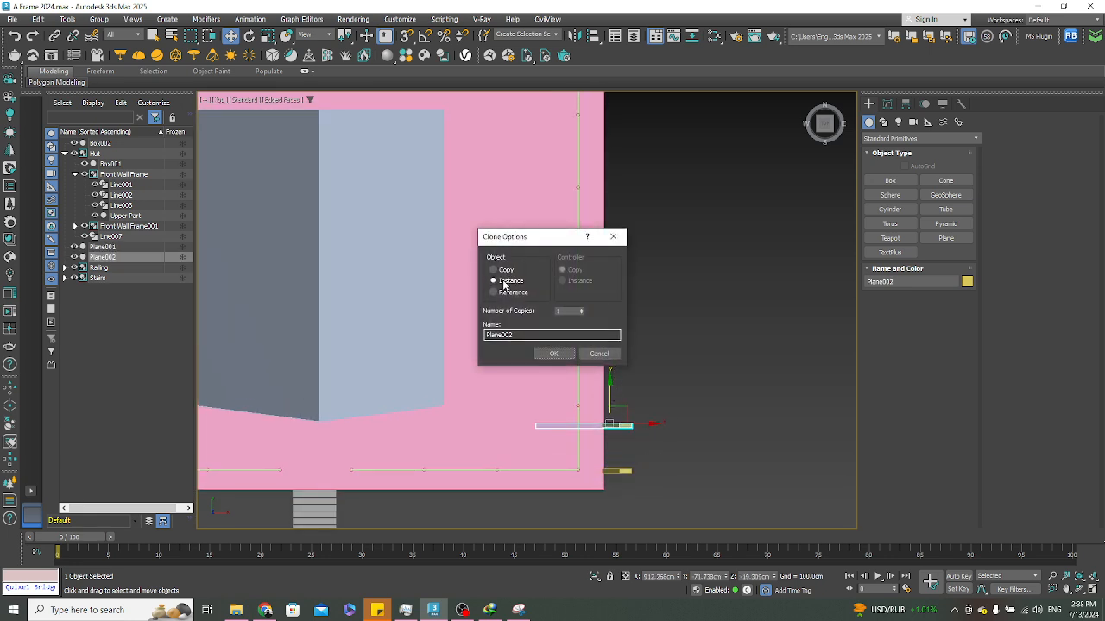
{"action": "left_click", "coordinate": [581, 309]}
{"action": "left_click", "coordinate": [553, 352]}
Examine the row of slanted supports along the deck's edge from angled and low side views
{"action": "scroll", "coordinate": [634, 359], "scroll_direction": "down", "scroll_amount": 2}
{"action": "mouse_move", "coordinate": [634, 359]}
{"action": "middle_mouse_down", "text": "alt"}
{"action": "mouse_move", "coordinate": [680, 272]}
{"action": "mouse_move", "coordinate": [703, 277]}
{"action": "mouse_move", "coordinate": [677, 274]}
{"action": "middle_mouse_up", "text": "alt"}
{"action": "left_click", "coordinate": [704, 283]}
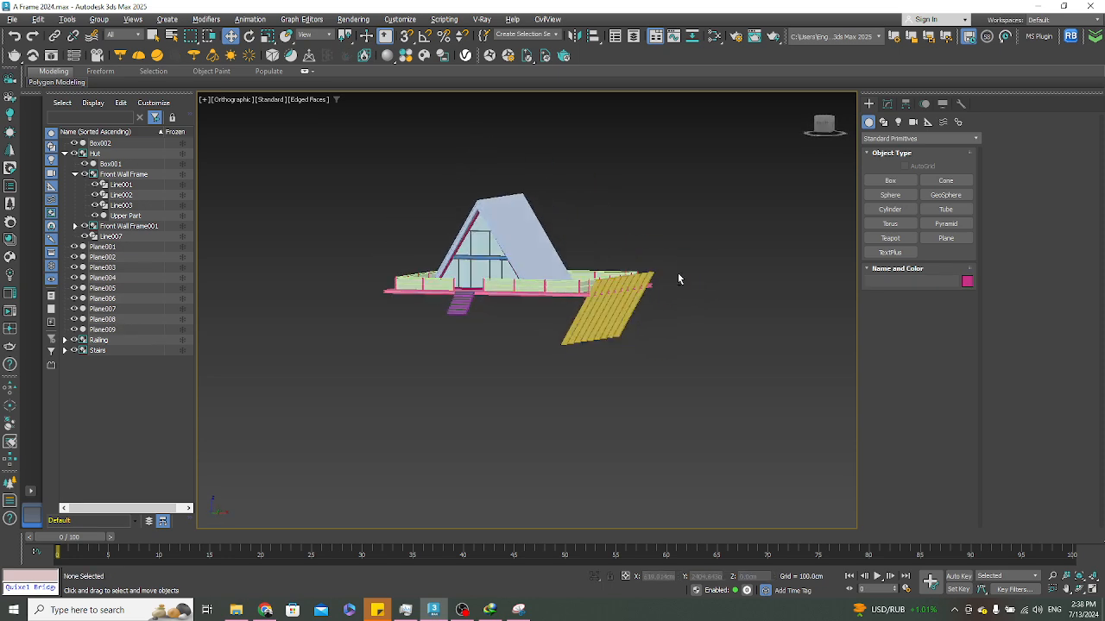
{"action": "scroll", "coordinate": [584, 266], "scroll_direction": "up", "scroll_amount": 3}
{"action": "middle_click_drag", "start_coordinate": [584, 265], "coordinate": [599, 264], "text": "alt"}
{"action": "scroll", "coordinate": [599, 264], "scroll_direction": "down", "scroll_amount": 3}
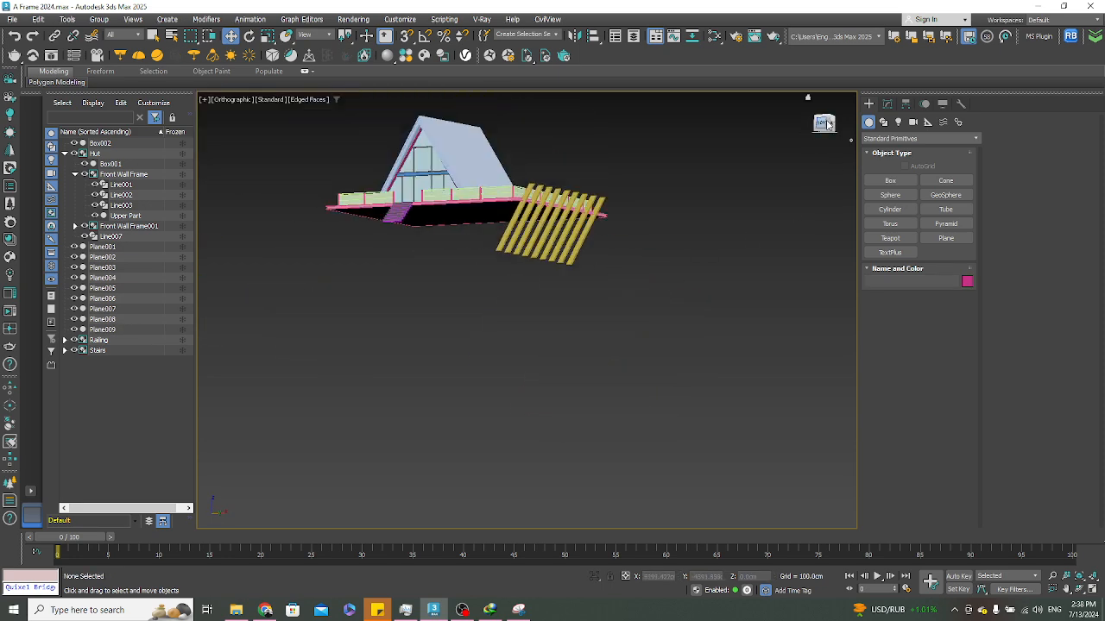
{"action": "left_click", "coordinate": [829, 123]}
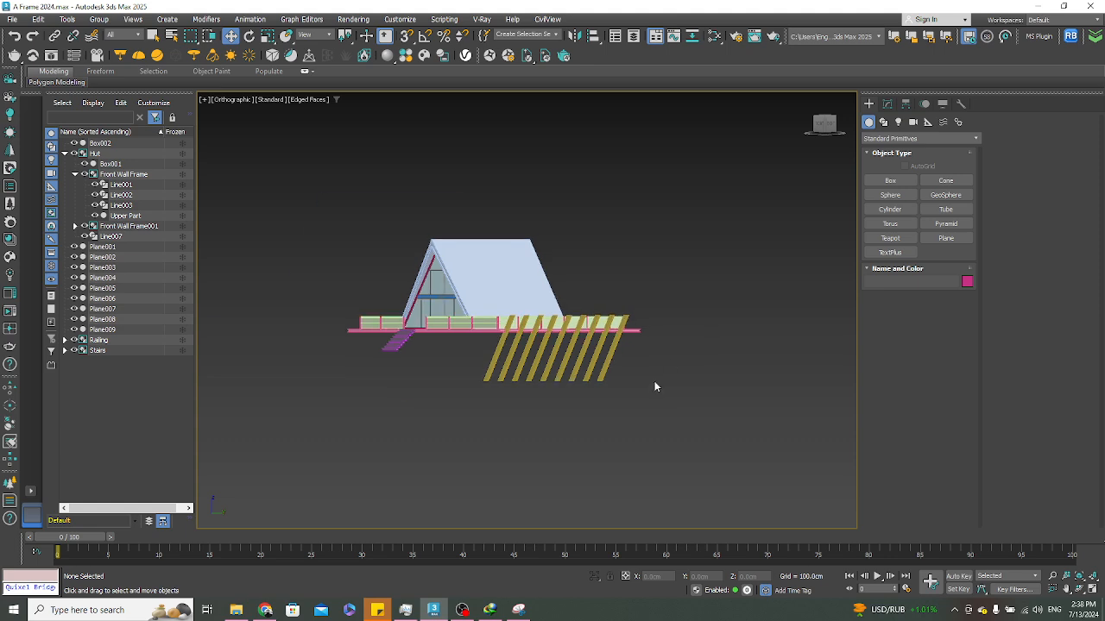
{"action": "scroll", "coordinate": [565, 388], "scroll_direction": "up", "scroll_amount": 3}
In the top view, clone the rearmost support as one more instance in line with the deck's rear railing
{"action": "key", "text": "t"}
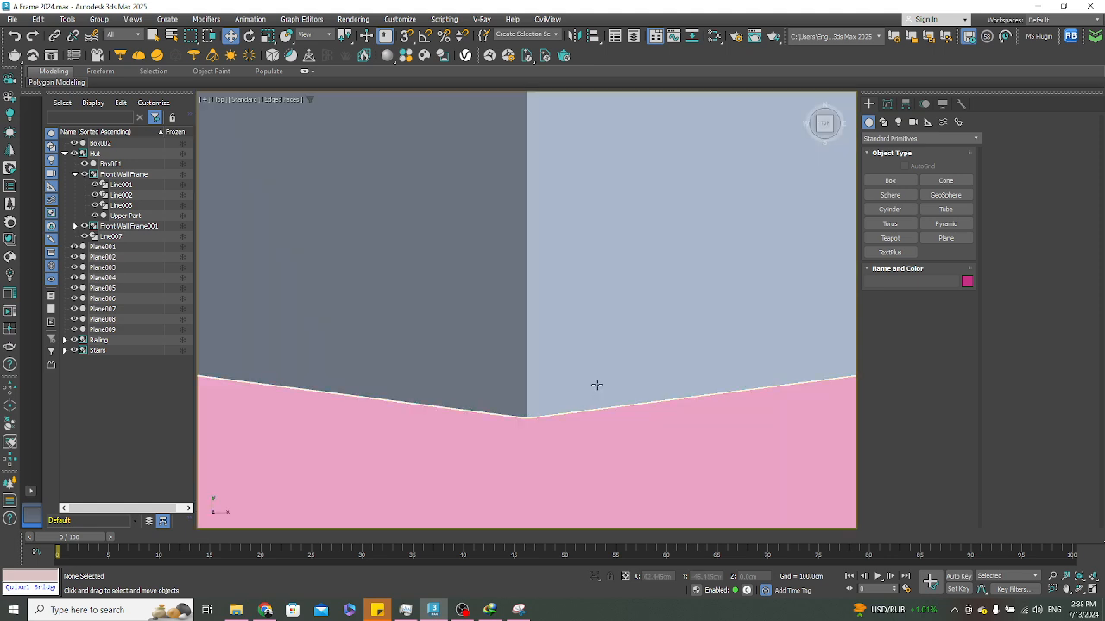
{"action": "scroll", "coordinate": [597, 384], "scroll_direction": "down", "scroll_amount": 5}
{"action": "scroll", "coordinate": [659, 249], "scroll_direction": "up", "scroll_amount": 3}
{"action": "left_click", "coordinate": [625, 347]}
{"action": "scroll", "coordinate": [618, 335], "scroll_direction": "up", "scroll_amount": 4}
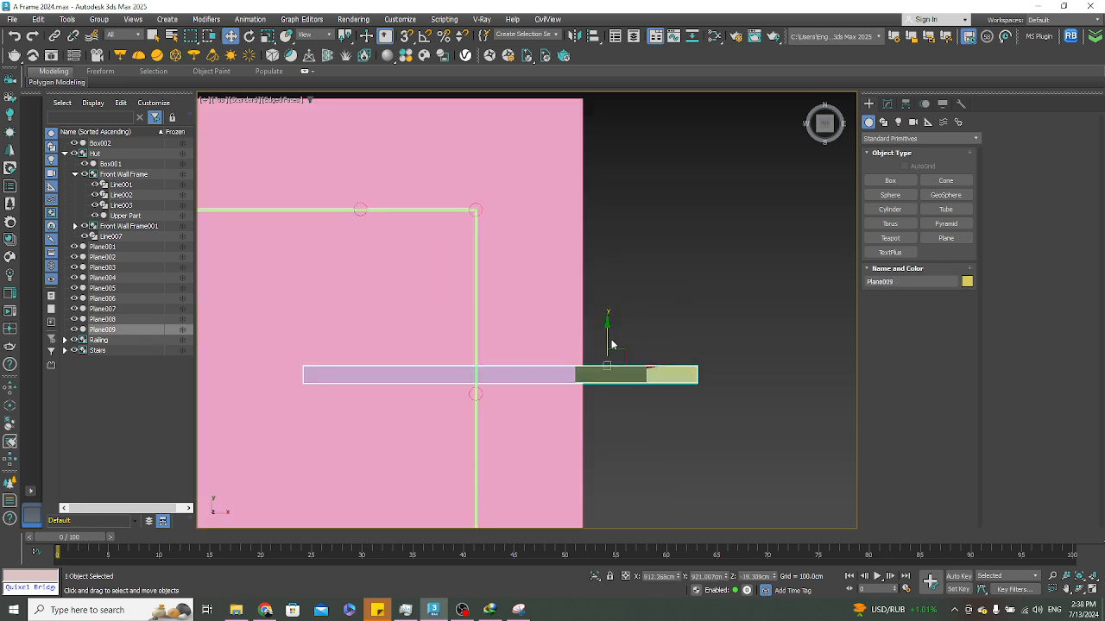
{"action": "left_click_drag", "start_coordinate": [604, 335], "coordinate": [601, 176], "text": "shift"}
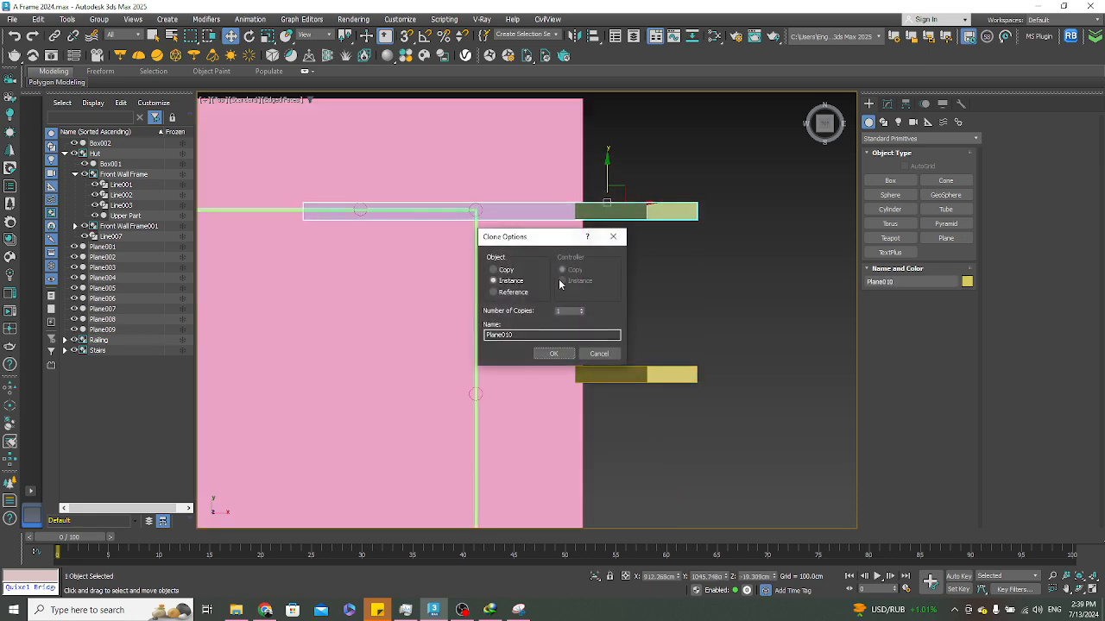
{"action": "left_click", "coordinate": [547, 355]}
{"action": "left_click", "coordinate": [737, 313]}
{"action": "scroll", "coordinate": [679, 226], "scroll_direction": "down", "scroll_amount": 3}
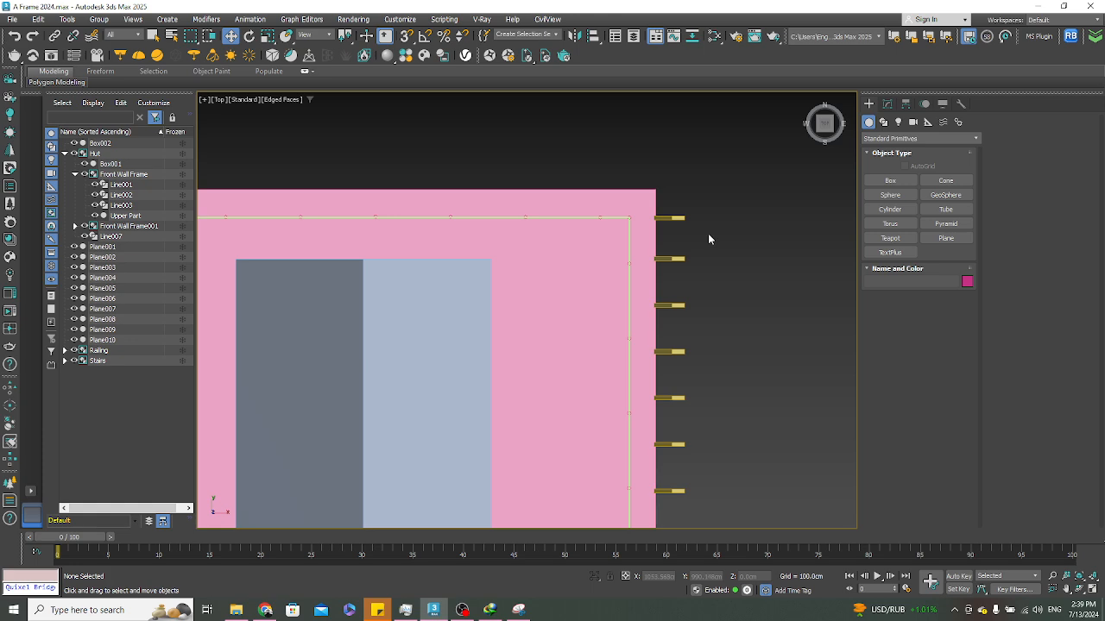
Examine the completed row of supports from angled and front views and compare it with the cabin reference photo in the browser
{"action": "scroll", "coordinate": [709, 239], "scroll_direction": "down", "scroll_amount": 3}
{"action": "middle_click_drag", "start_coordinate": [734, 313], "coordinate": [742, 269], "text": "alt"}
{"action": "scroll", "coordinate": [728, 342], "scroll_direction": "up", "scroll_amount": 3}
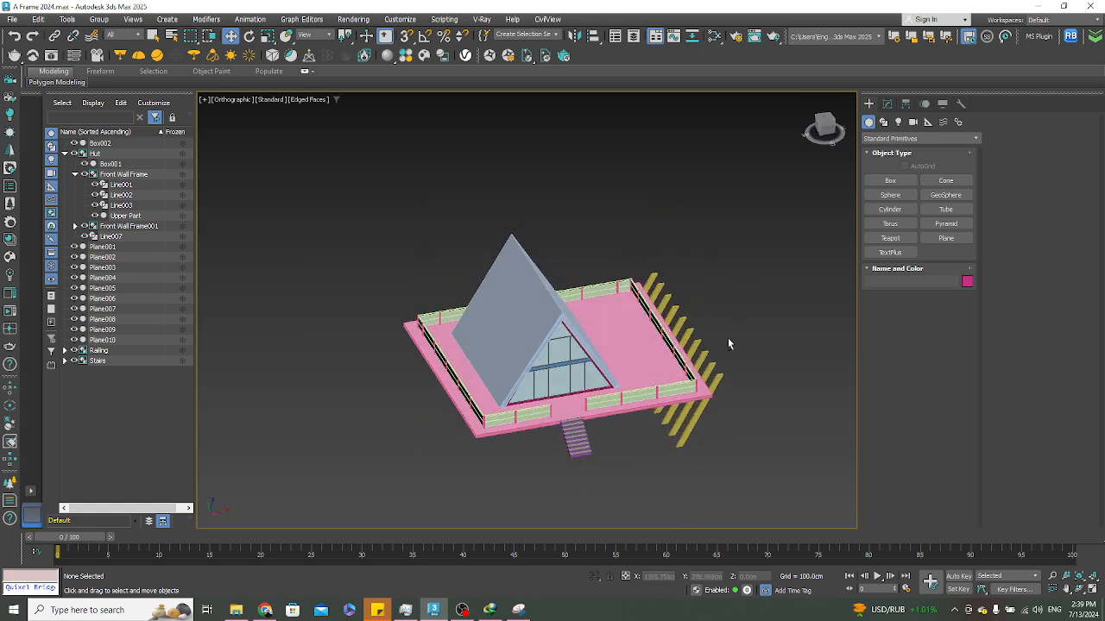
{"action": "middle_click_drag", "start_coordinate": [727, 339], "coordinate": [713, 306], "text": "alt"}
{"action": "key", "text": "f"}
{"action": "scroll", "coordinate": [672, 308], "scroll_direction": "down", "scroll_amount": 7}
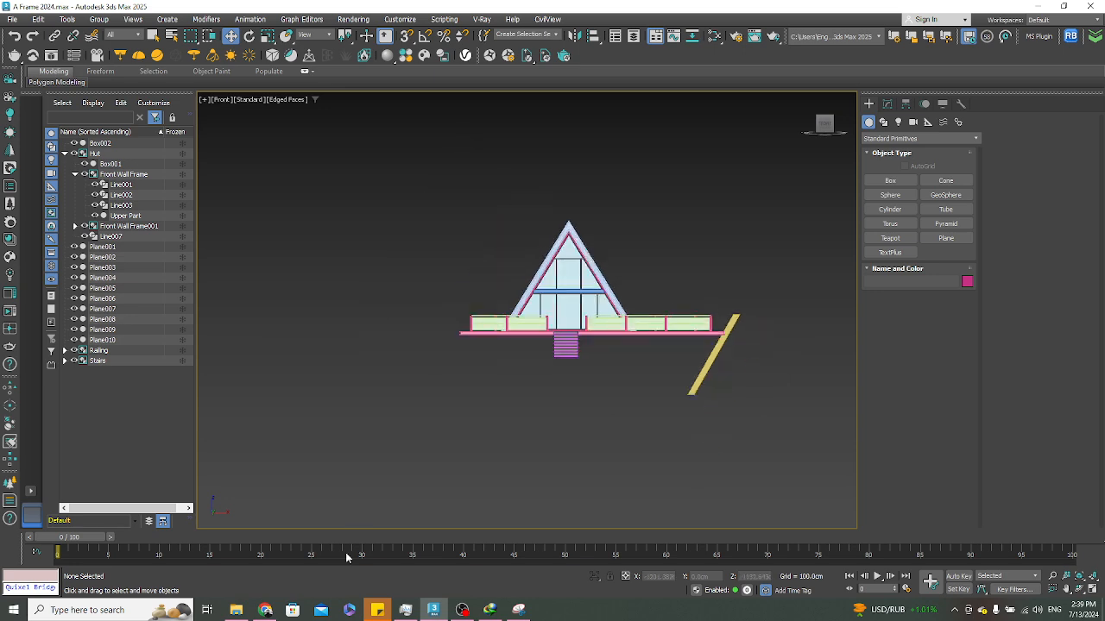
{"action": "left_click", "coordinate": [266, 610]}
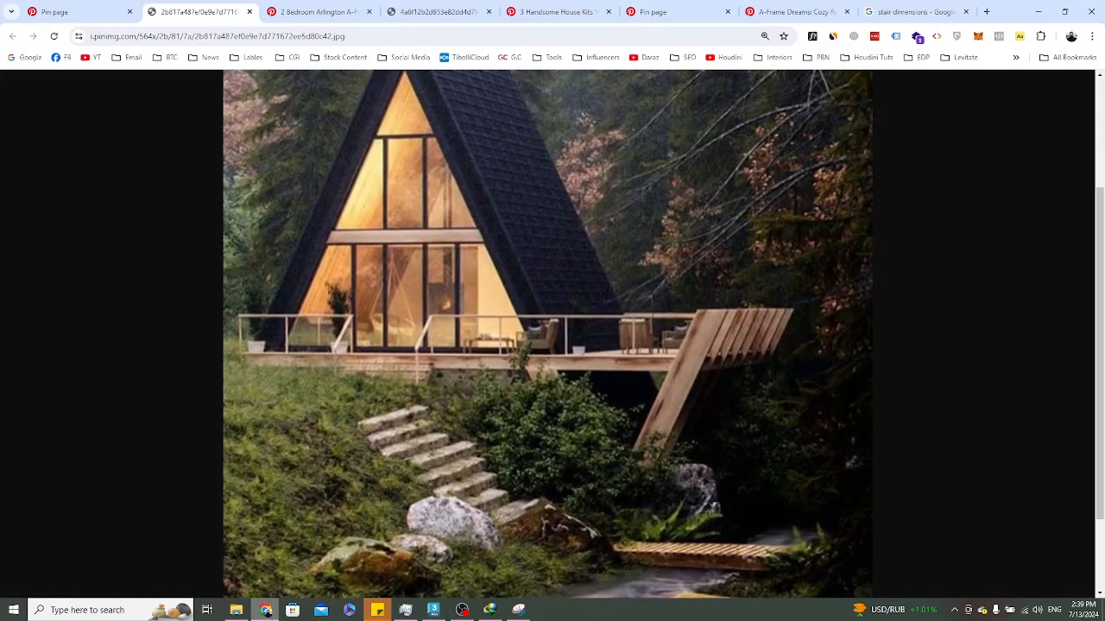
{"action": "left_click", "coordinate": [266, 610]}
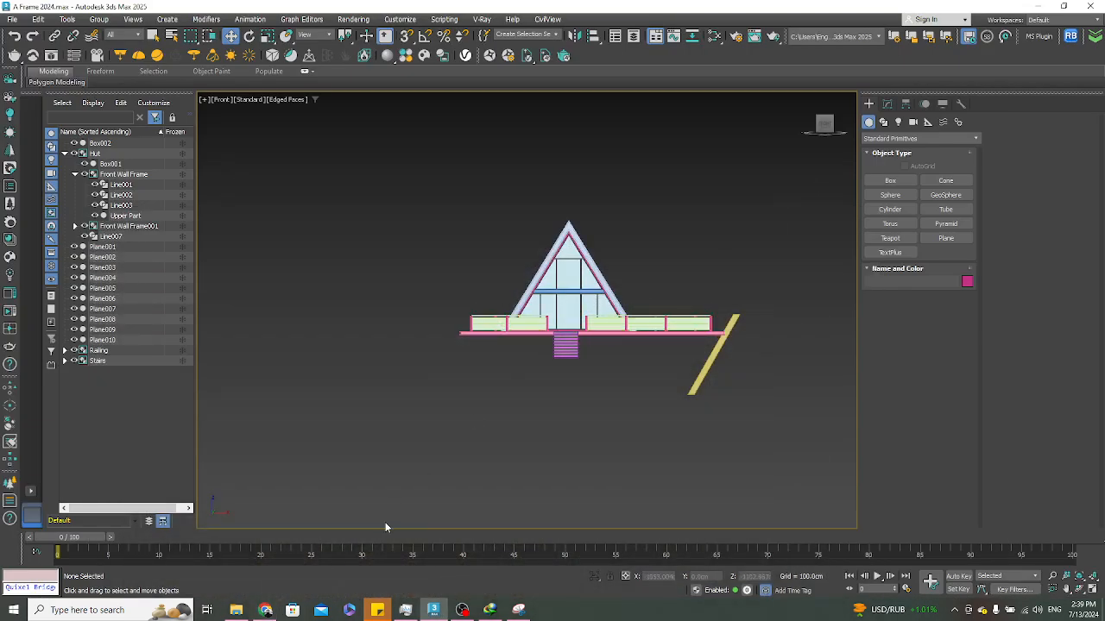
{"action": "left_click", "coordinate": [267, 610]}
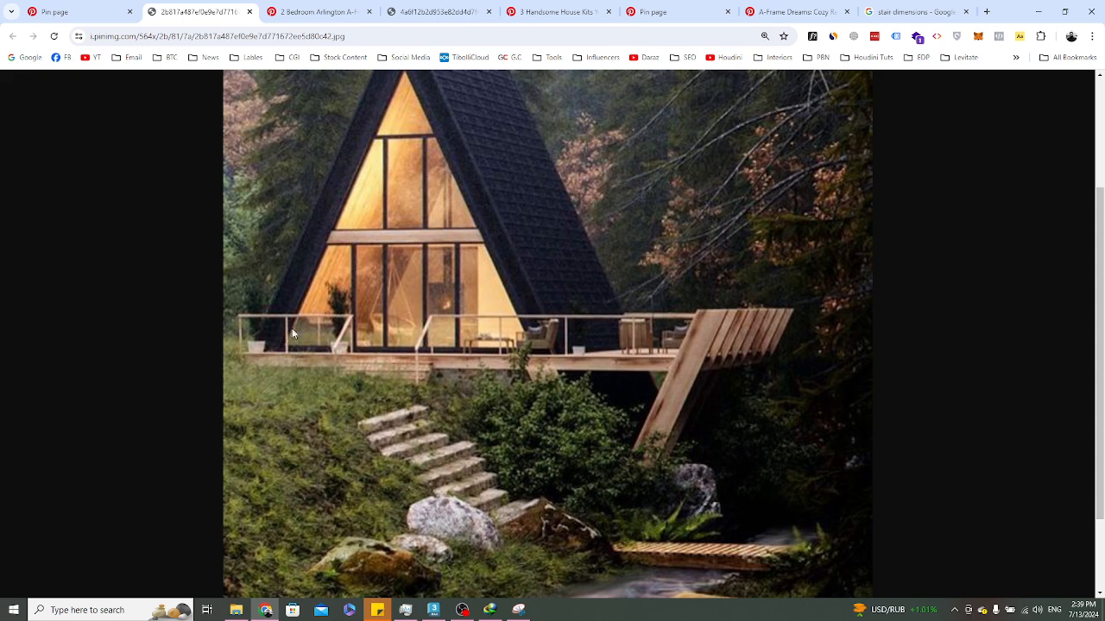
{"action": "left_click", "coordinate": [1039, 11]}
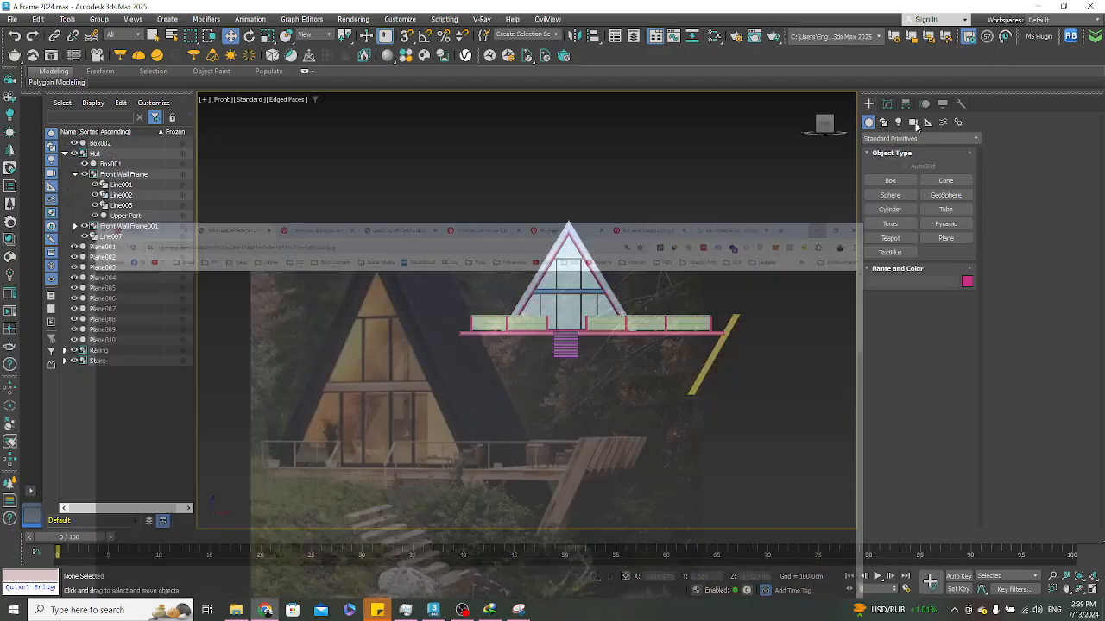
In the top view, create a ground plane of about 8354 by 9014 cm around the cabin
{"action": "key", "text": "t"}
{"action": "key", "text": "z"}
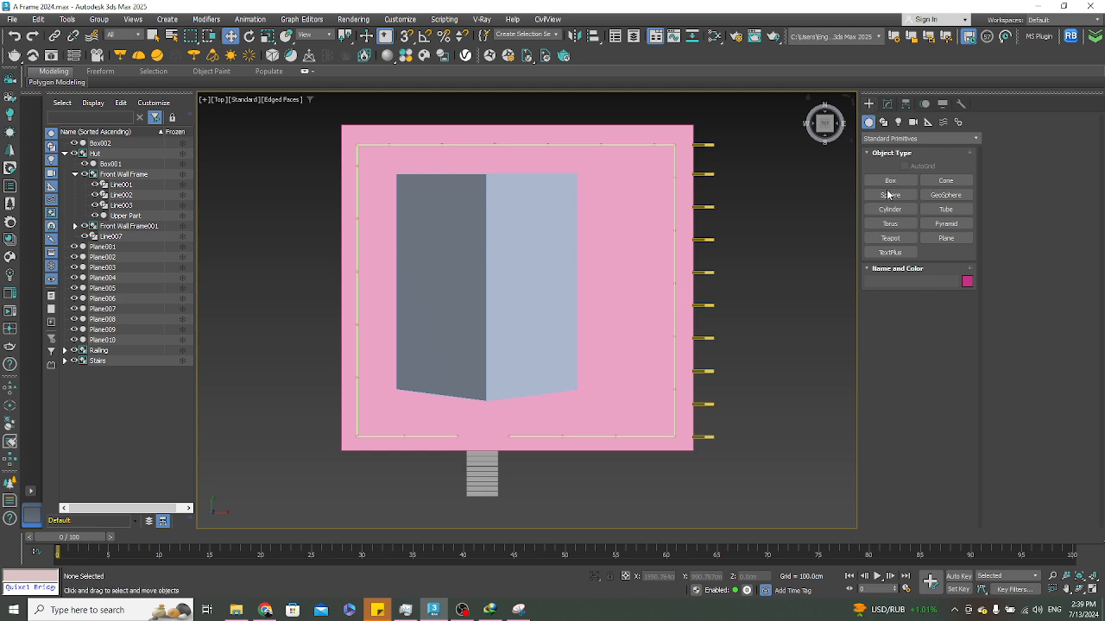
{"action": "left_click", "coordinate": [945, 240]}
{"action": "scroll", "coordinate": [669, 266], "scroll_direction": "down", "scroll_amount": 5}
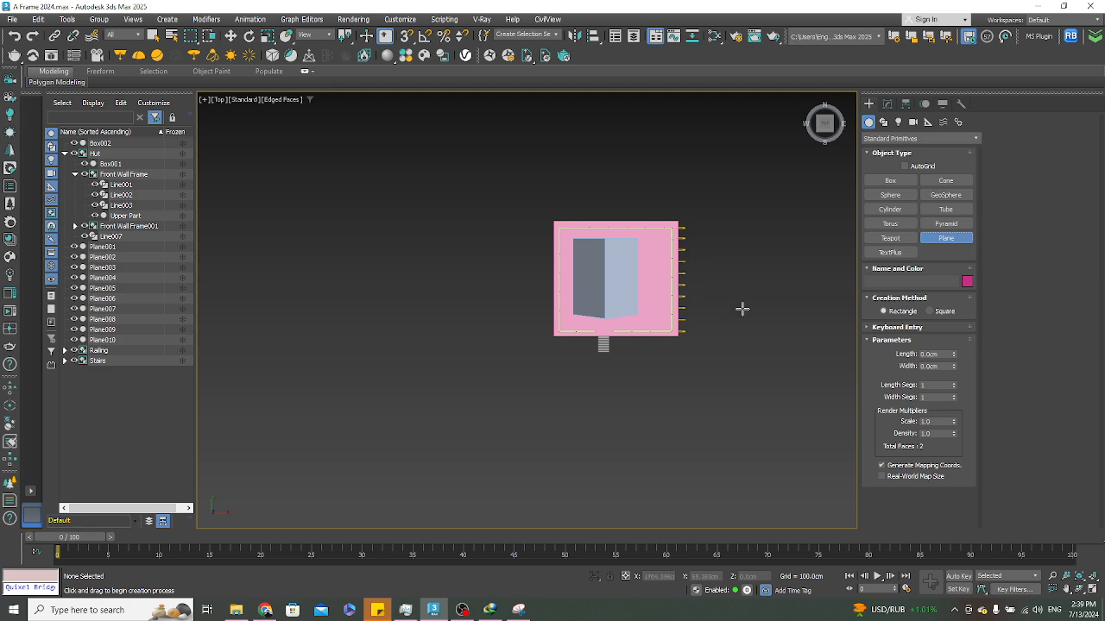
{"action": "scroll", "coordinate": [583, 301], "scroll_direction": "down", "scroll_amount": 2}
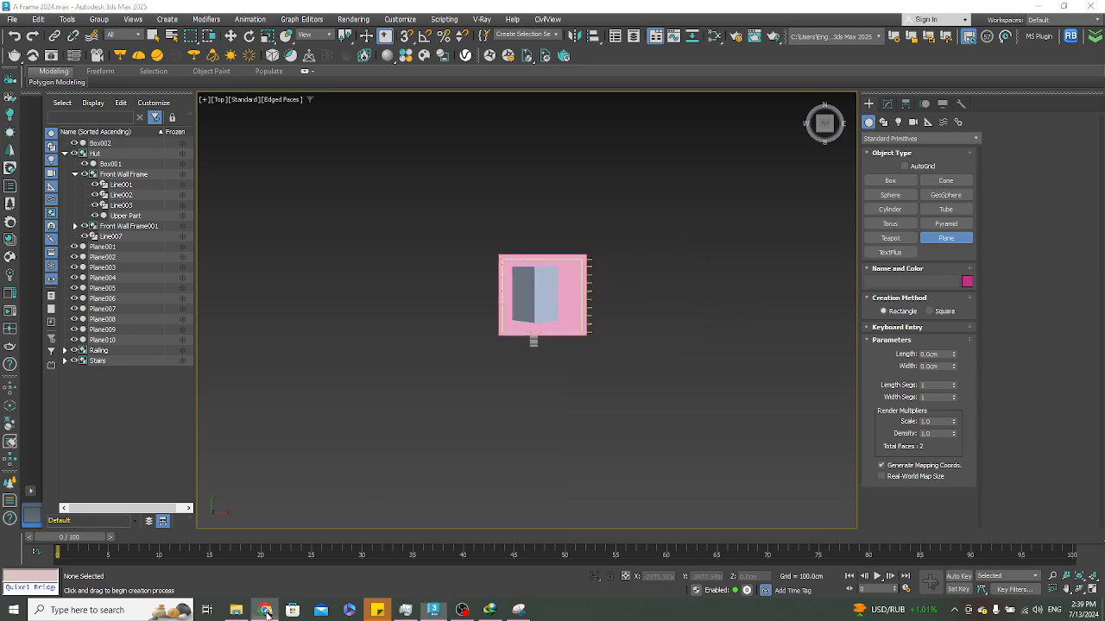
{"action": "left_click", "coordinate": [266, 612]}
{"action": "left_click", "coordinate": [267, 612]}
{"action": "scroll", "coordinate": [466, 441], "scroll_direction": "down", "scroll_amount": 2}
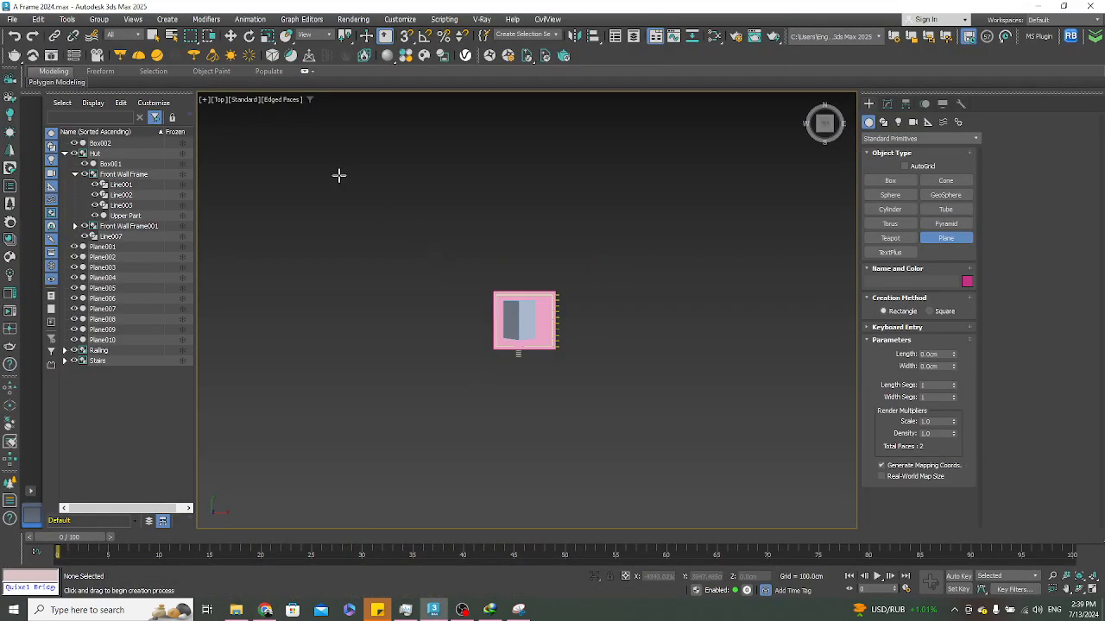
{"action": "left_click_drag", "start_coordinate": [339, 175], "coordinate": [708, 519]}
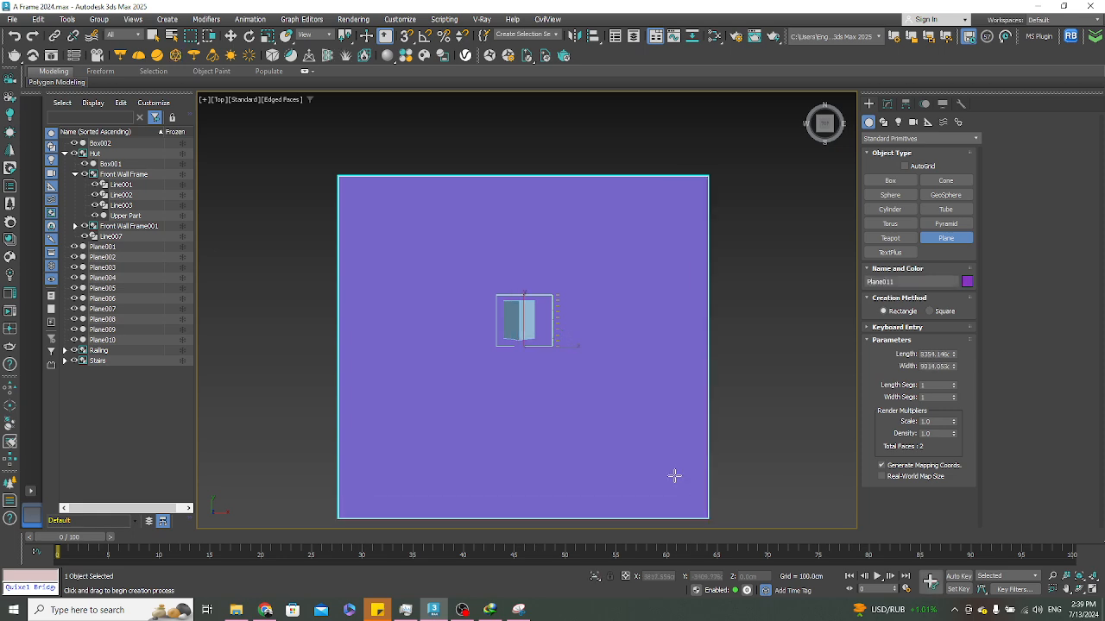
In the front view, move the ground plane straight down, well below the lower ends of the slanted supports
{"action": "key", "text": "w"}
{"action": "key", "text": "f"}
{"action": "key", "text": "z"}
{"action": "scroll", "coordinate": [523, 313], "scroll_direction": "up", "scroll_amount": 6}
{"action": "scroll", "coordinate": [565, 337], "scroll_direction": "down", "scroll_amount": 3}
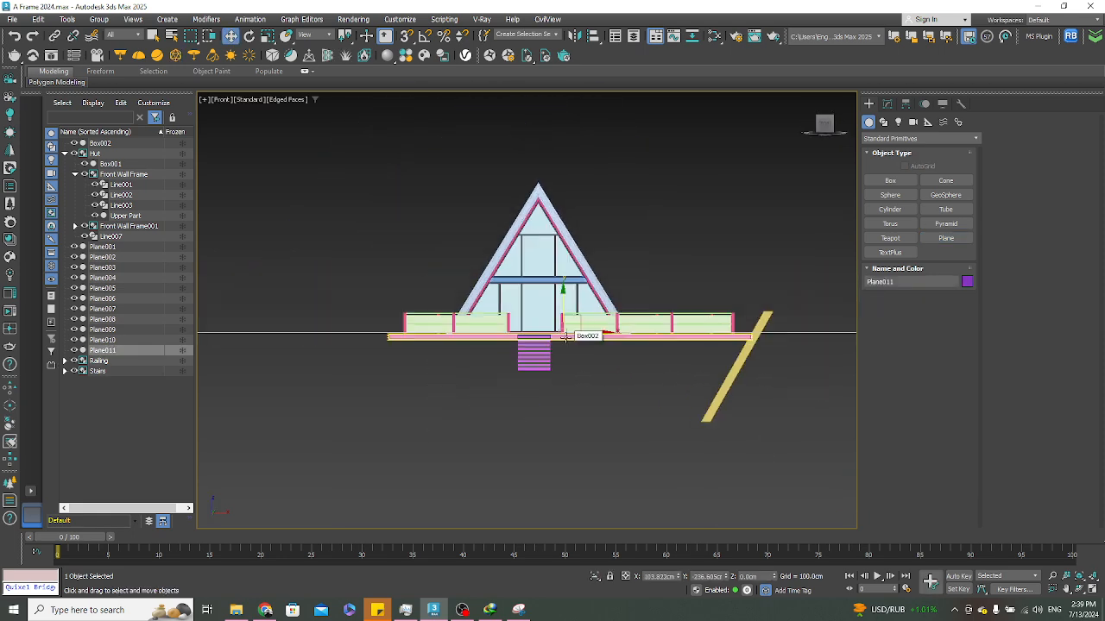
{"action": "left_click_drag", "start_coordinate": [565, 337], "coordinate": [562, 495]}
Select all cabin, deck, railing, stairs and support objects without the ground plane and group them as "Hut House"
{"action": "left_click_drag", "start_coordinate": [782, 428], "coordinate": [782, 427]}
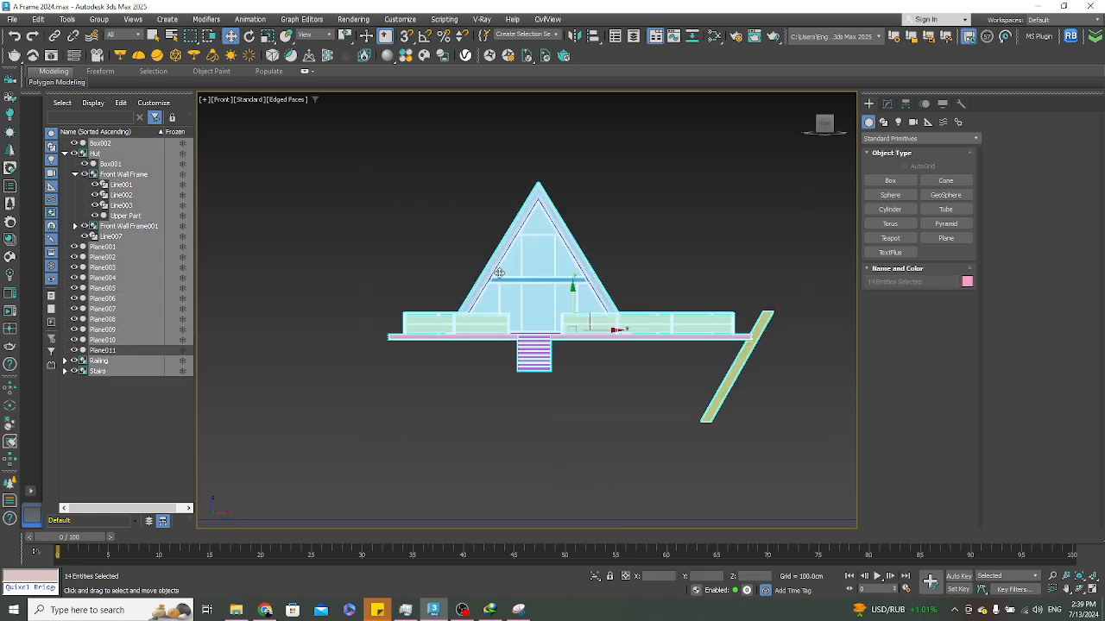
{"action": "left_click", "coordinate": [99, 19]}
{"action": "left_click", "coordinate": [109, 35]}
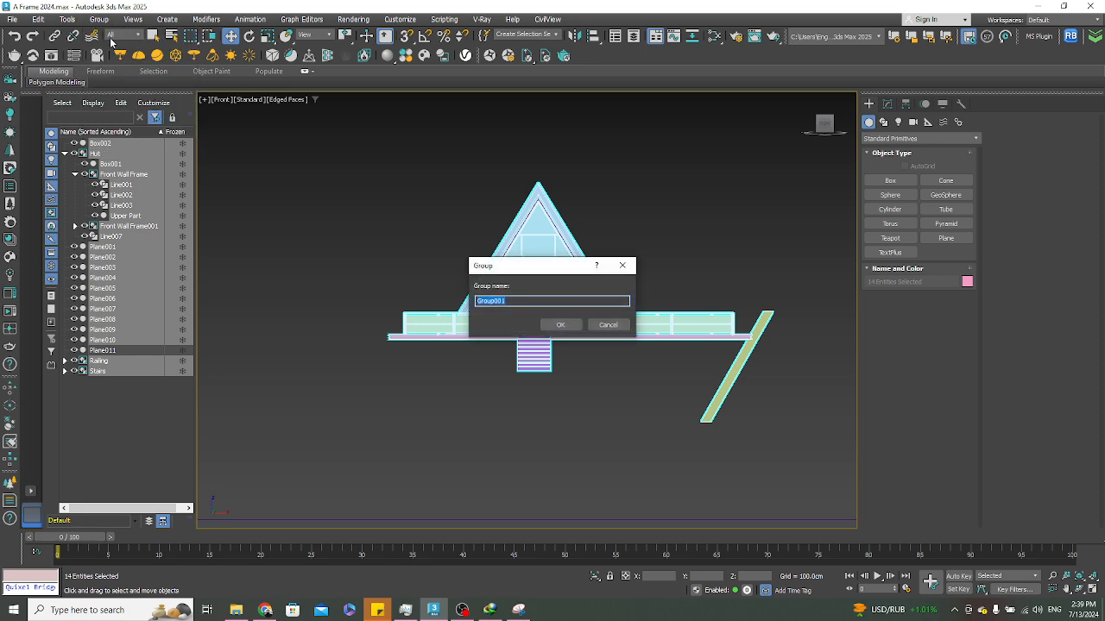
{"action": "type", "text": "Hut"}
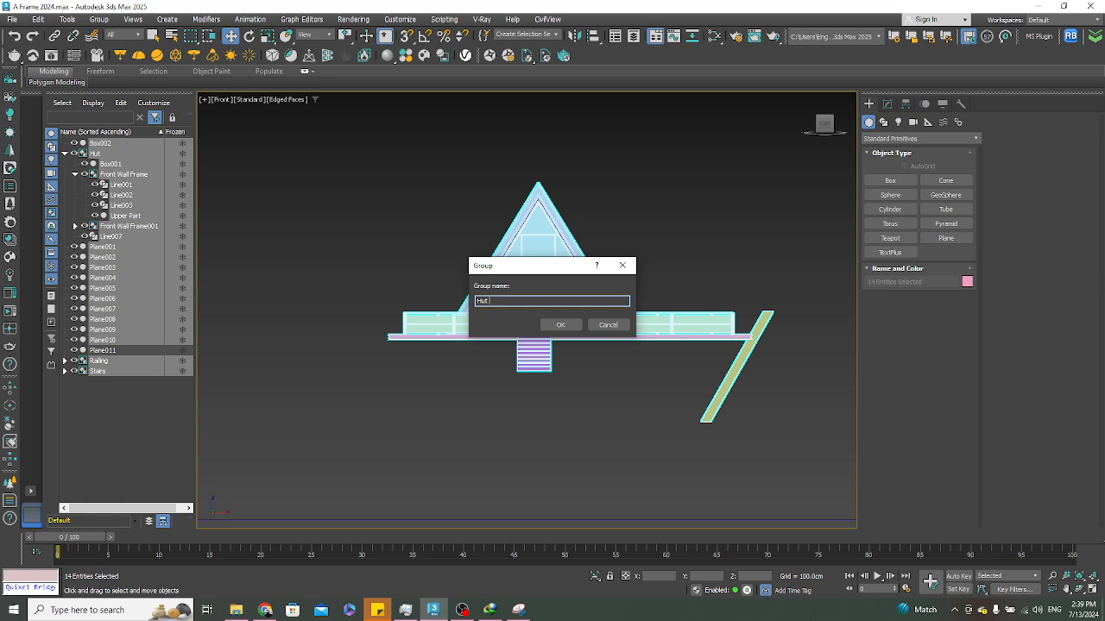
{"action": "type", "text": " House"}
{"action": "key", "text": "Return"}
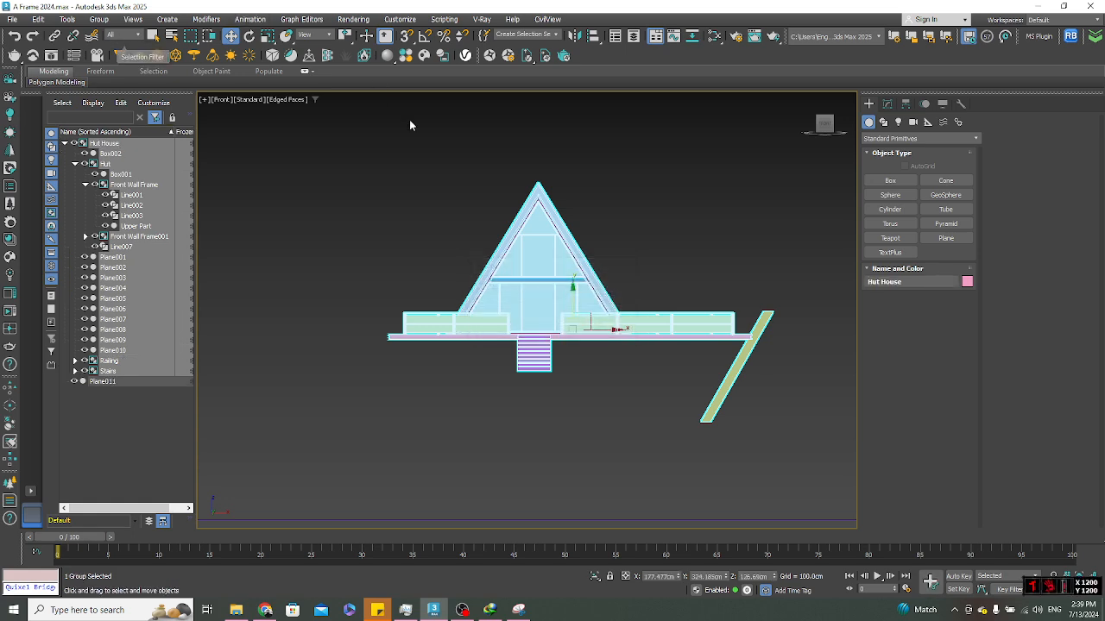
In the front view, raise the Hut House group to about Z 156 cm so the deck's underside meets the grid's zero line
{"action": "scroll", "coordinate": [585, 333], "scroll_direction": "up", "scroll_amount": 5}
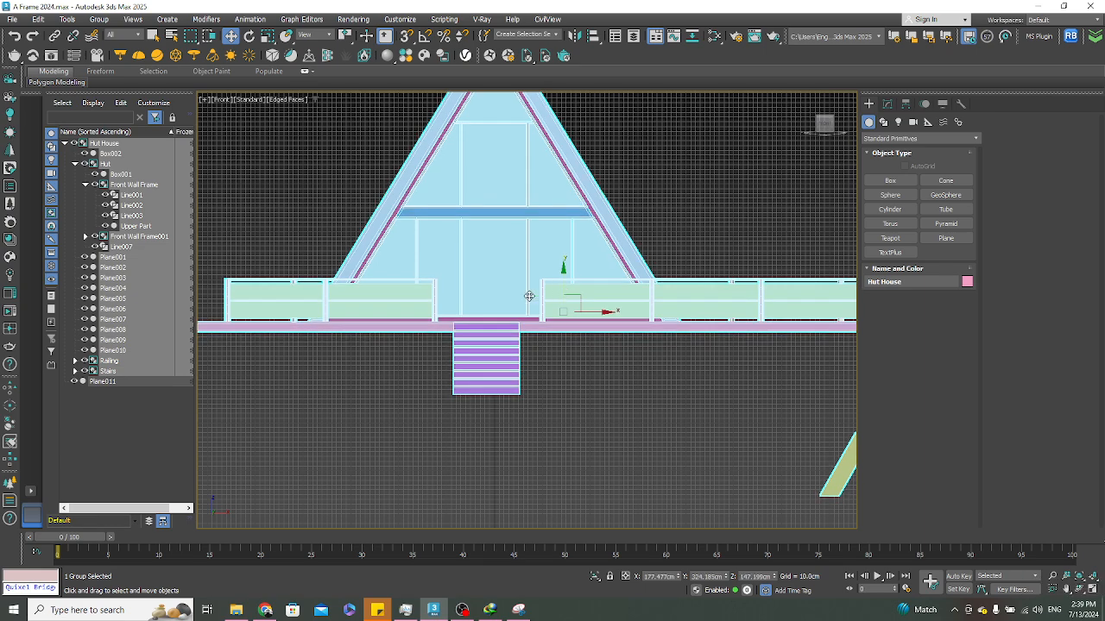
{"action": "middle_click_drag", "start_coordinate": [349, 320], "coordinate": [653, 326]}
{"action": "scroll", "coordinate": [501, 333], "scroll_direction": "up", "scroll_amount": 4}
{"action": "mouse_move", "coordinate": [522, 336]}
{"action": "left_mouse_down"}
{"action": "mouse_move", "coordinate": [524, 316]}
{"action": "mouse_move", "coordinate": [532, 332]}
{"action": "left_mouse_up"}
{"action": "scroll", "coordinate": [478, 341], "scroll_direction": "up", "scroll_amount": 6}
{"action": "scroll", "coordinate": [535, 327], "scroll_direction": "down", "scroll_amount": 8}
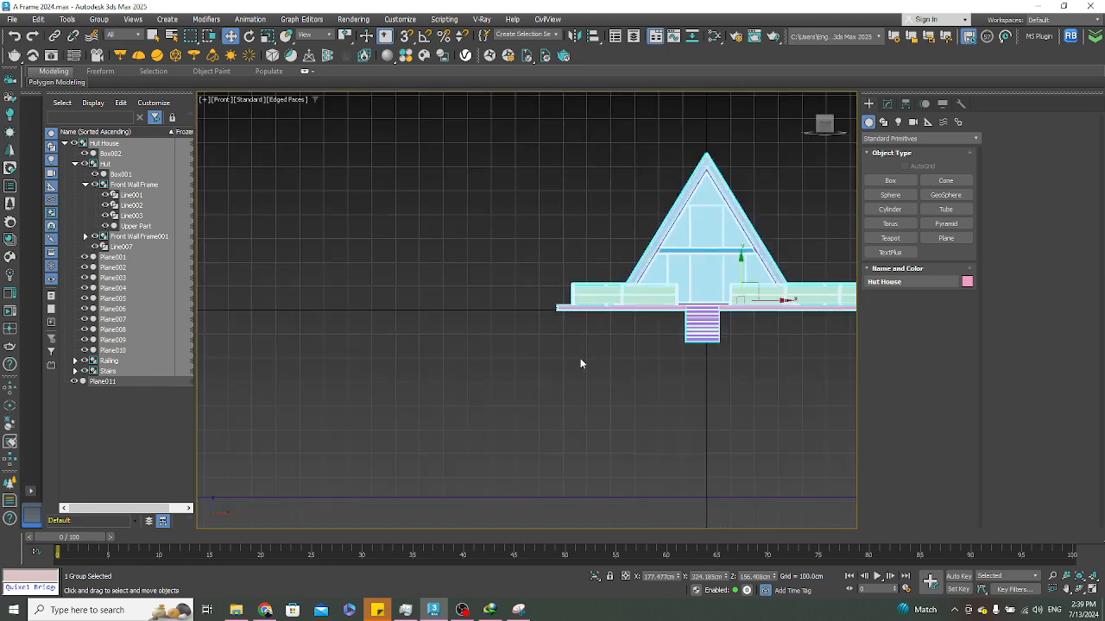
Raise the ground plane to just below the deck, at about Z -6 cm, and hide the grid
{"action": "left_click", "coordinate": [639, 501]}
{"action": "left_click", "coordinate": [655, 499]}
{"action": "left_click_drag", "start_coordinate": [732, 479], "coordinate": [710, 294]}
{"action": "scroll", "coordinate": [710, 294], "scroll_direction": "down", "scroll_amount": 6}
{"action": "mouse_move", "coordinate": [710, 295]}
{"action": "middle_mouse_down"}
{"action": "mouse_move", "coordinate": [637, 334]}
{"action": "mouse_move", "coordinate": [626, 388]}
{"action": "mouse_move", "coordinate": [601, 387]}
{"action": "mouse_move", "coordinate": [591, 367]}
{"action": "middle_mouse_up"}
{"action": "key", "text": "g"}
{"action": "key", "text": "F3"}
{"action": "key", "text": "F3"}
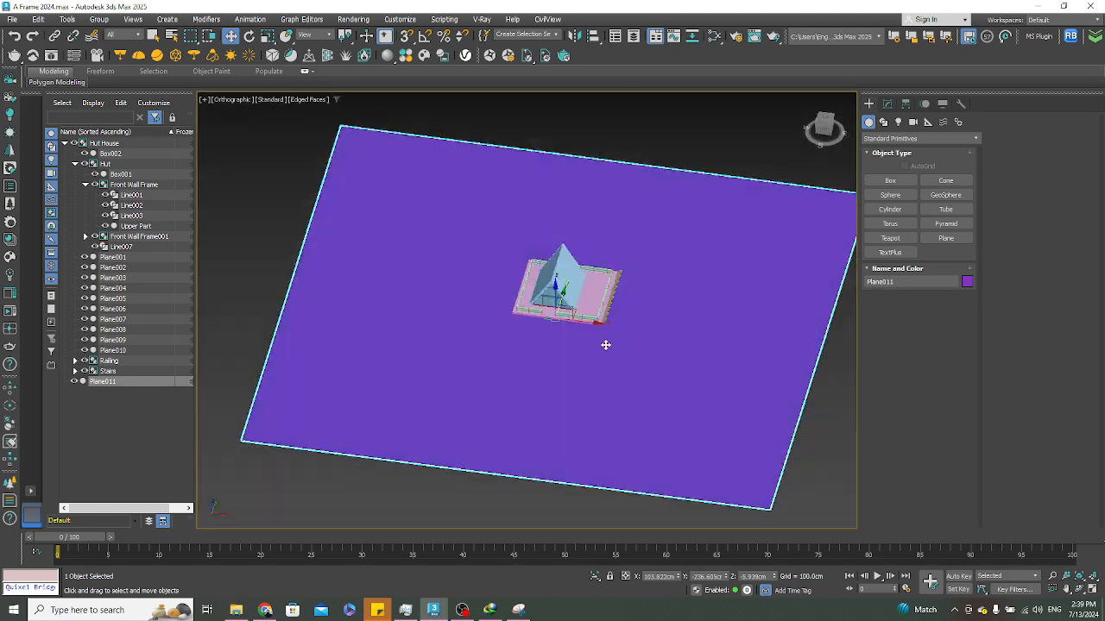
Check the cabin reference photo in the browser, and change the ground plane's object color to grey
{"action": "key", "text": "F4"}
{"action": "key", "text": "t"}
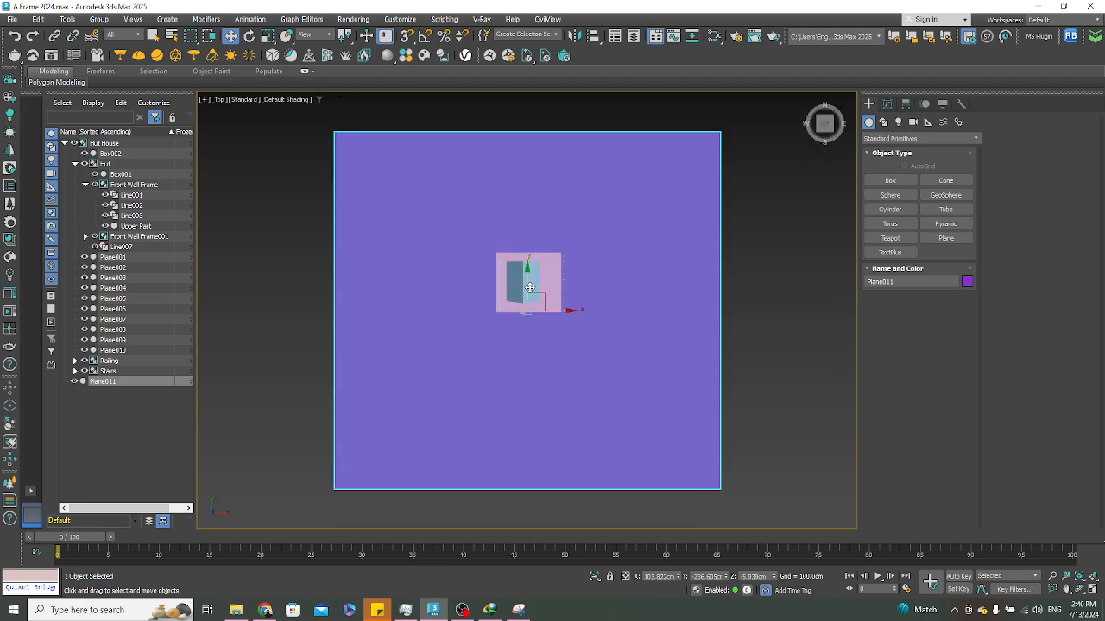
{"action": "left_click", "coordinate": [266, 610]}
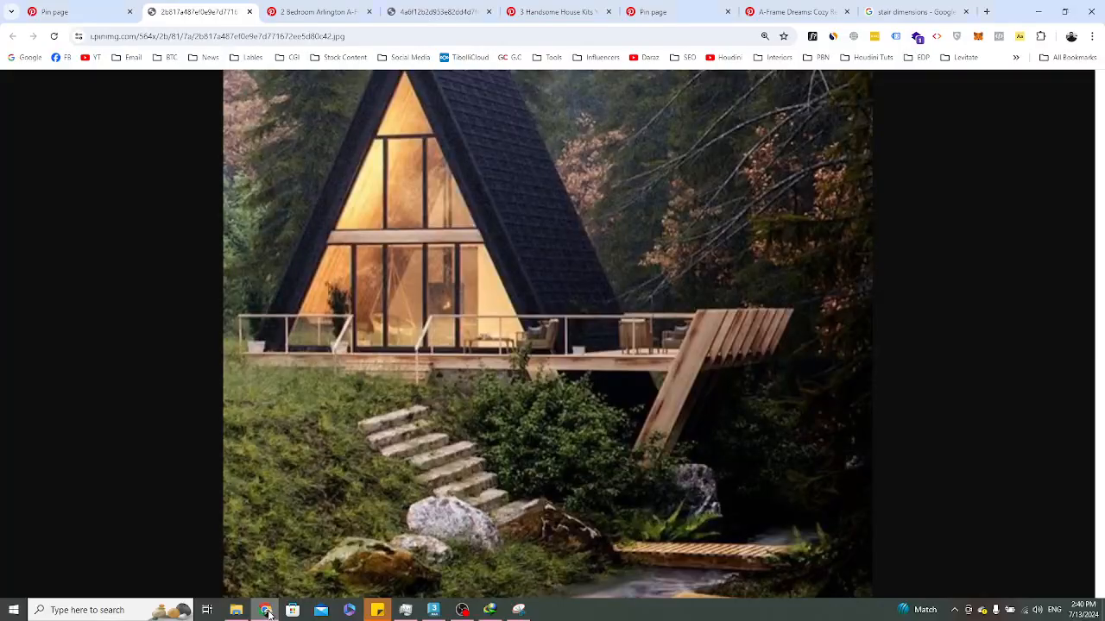
{"action": "left_click", "coordinate": [267, 611]}
{"action": "left_click", "coordinate": [888, 105]}
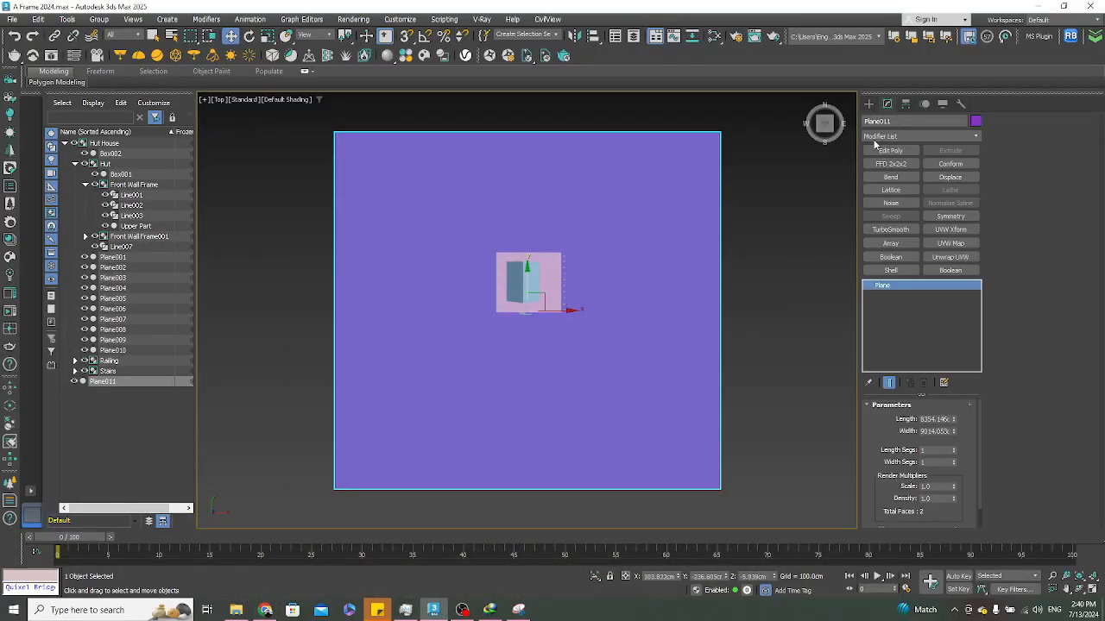
{"action": "left_click", "coordinate": [975, 121]}
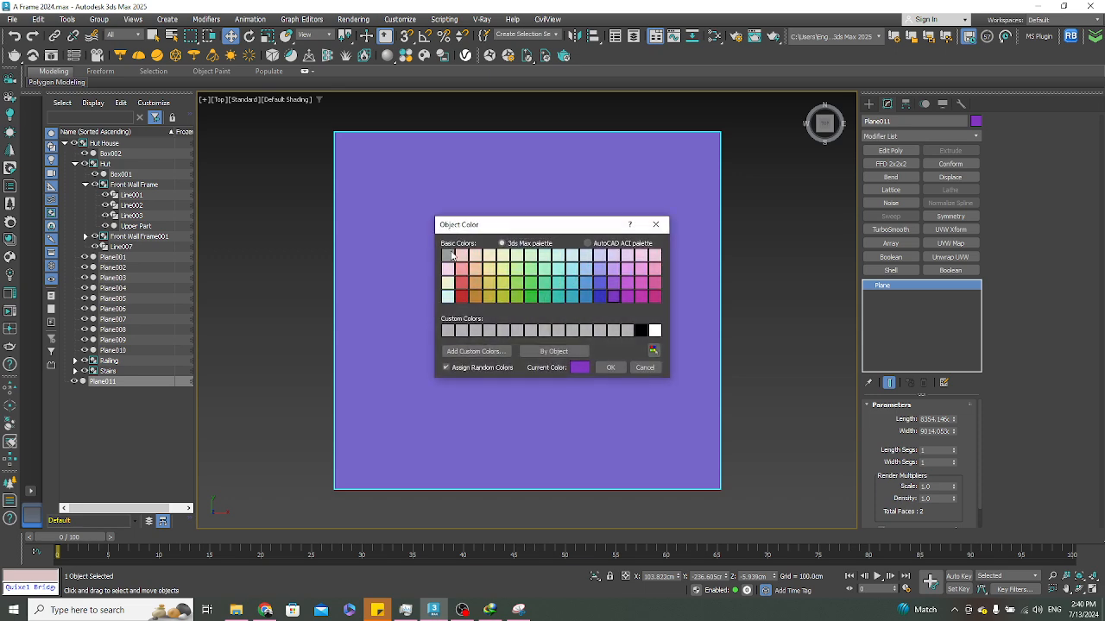
{"action": "left_click", "coordinate": [452, 255]}
{"action": "left_click", "coordinate": [604, 369]}
Turn on edged faces and examine how the cabin sits on the ground plane from an angled view
{"action": "middle_click_drag", "start_coordinate": [584, 369], "coordinate": [621, 304], "text": "alt"}
{"action": "scroll", "coordinate": [532, 315], "scroll_direction": "up", "scroll_amount": 6}
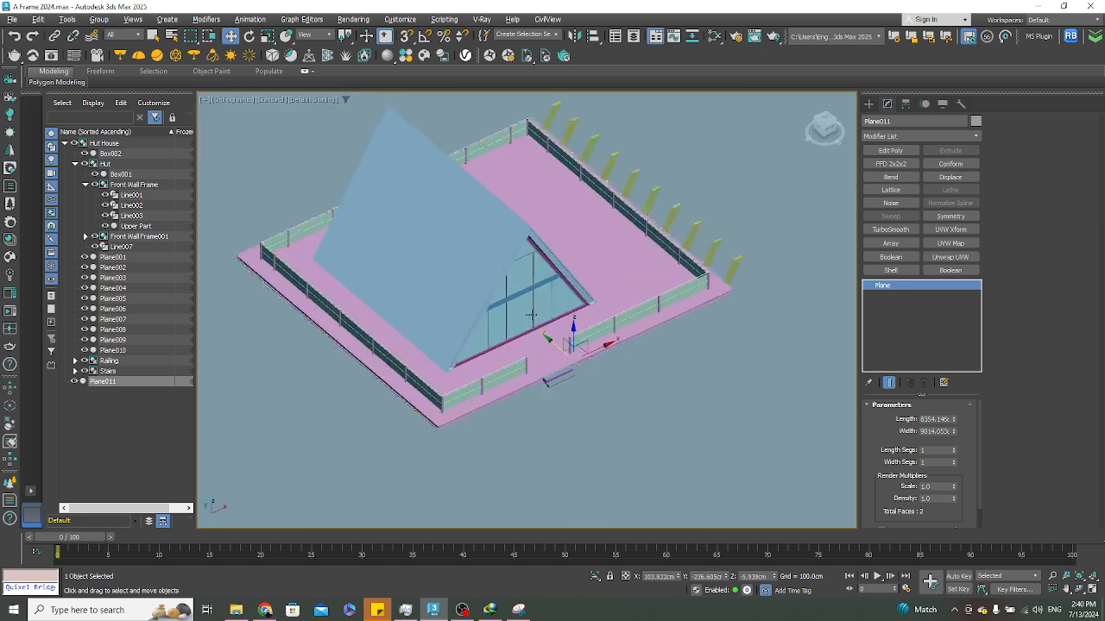
{"action": "key", "text": "F3"}
{"action": "key", "text": "F3"}
{"action": "key", "text": "F4"}
{"action": "scroll", "coordinate": [691, 319], "scroll_direction": "down", "scroll_amount": 4}
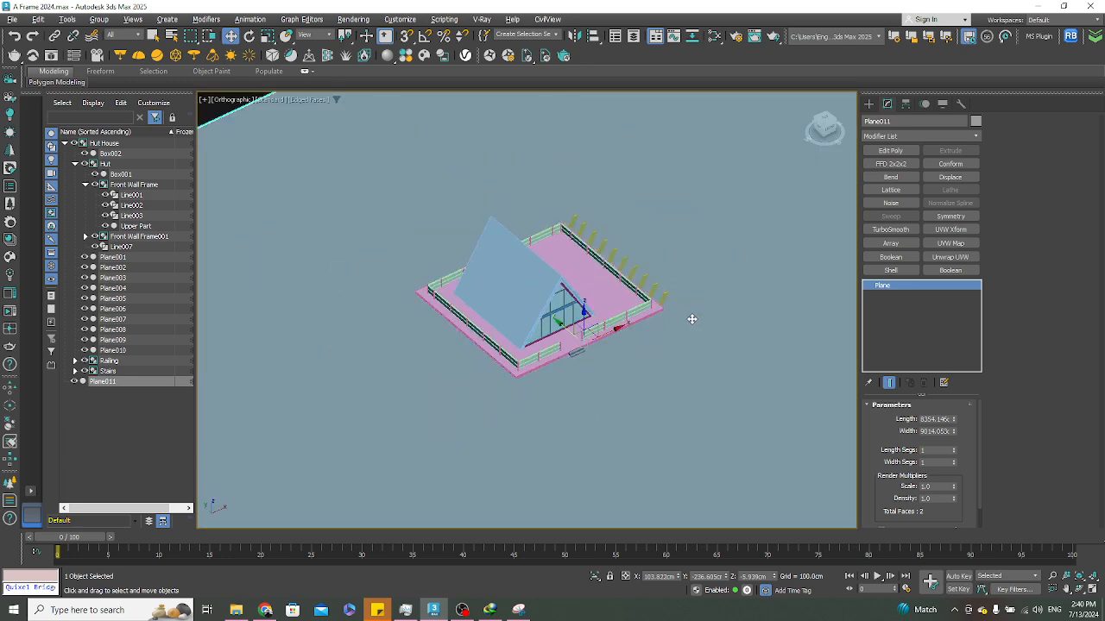
{"action": "middle_click_drag", "start_coordinate": [650, 336], "coordinate": [603, 372]}
{"action": "scroll", "coordinate": [614, 380], "scroll_direction": "down", "scroll_amount": 4}
{"action": "scroll", "coordinate": [604, 385], "scroll_direction": "up", "scroll_amount": 7}
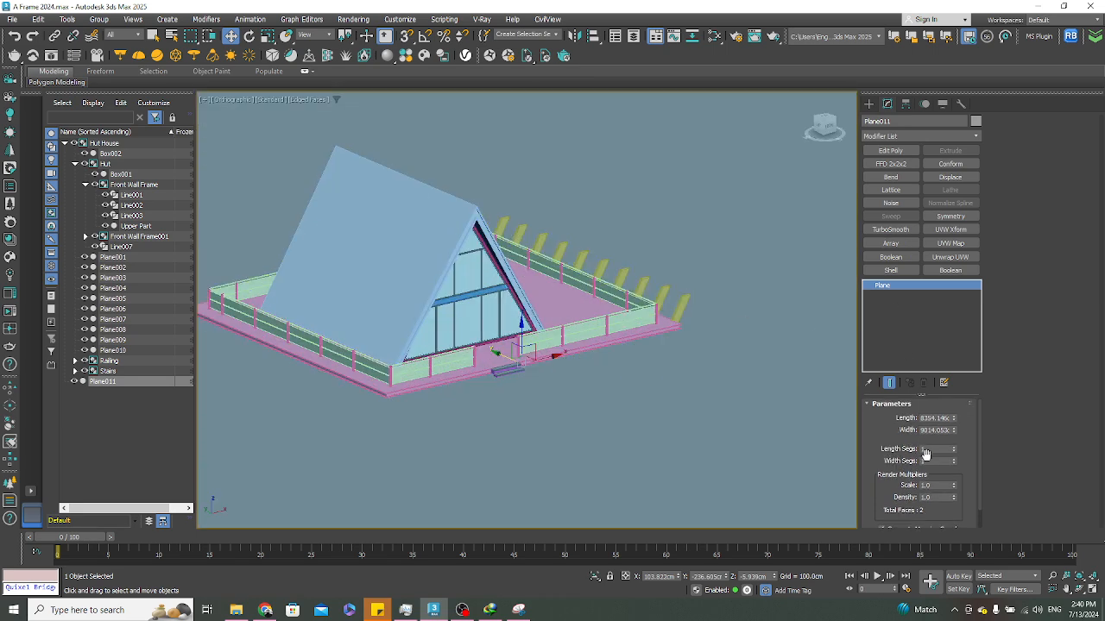
Set the ground plane's length and width segments to 250 each and inspect the mesh density near the deck
{"action": "left_click_drag", "start_coordinate": [950, 449], "coordinate": [871, 446]}
{"action": "type", "text": "250"}
{"action": "key", "text": "Tab"}
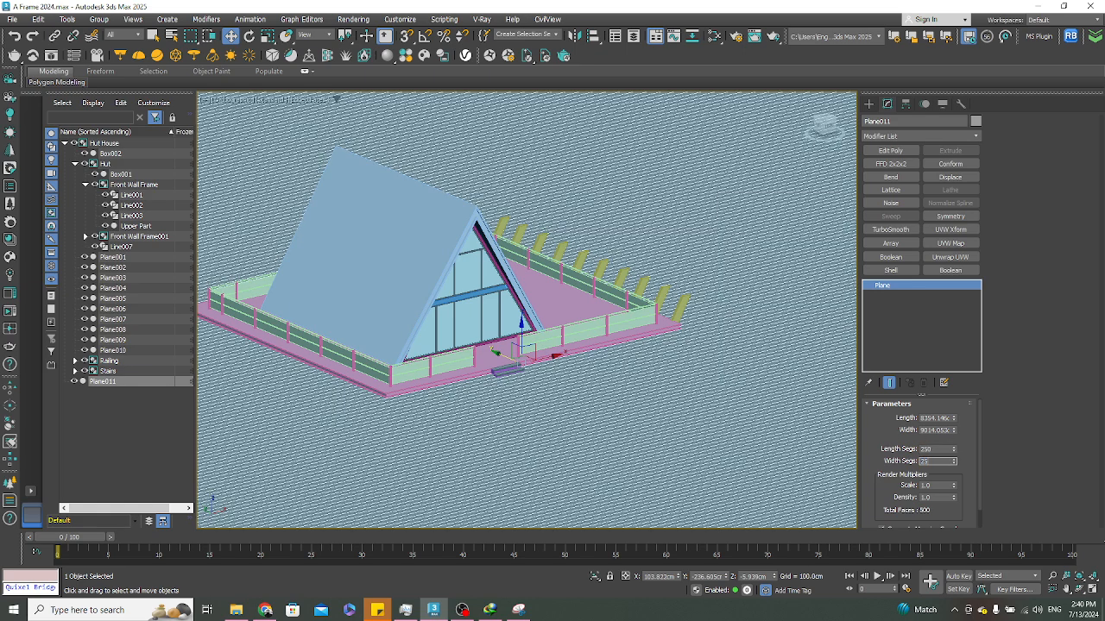
{"action": "key", "text": "Return"}
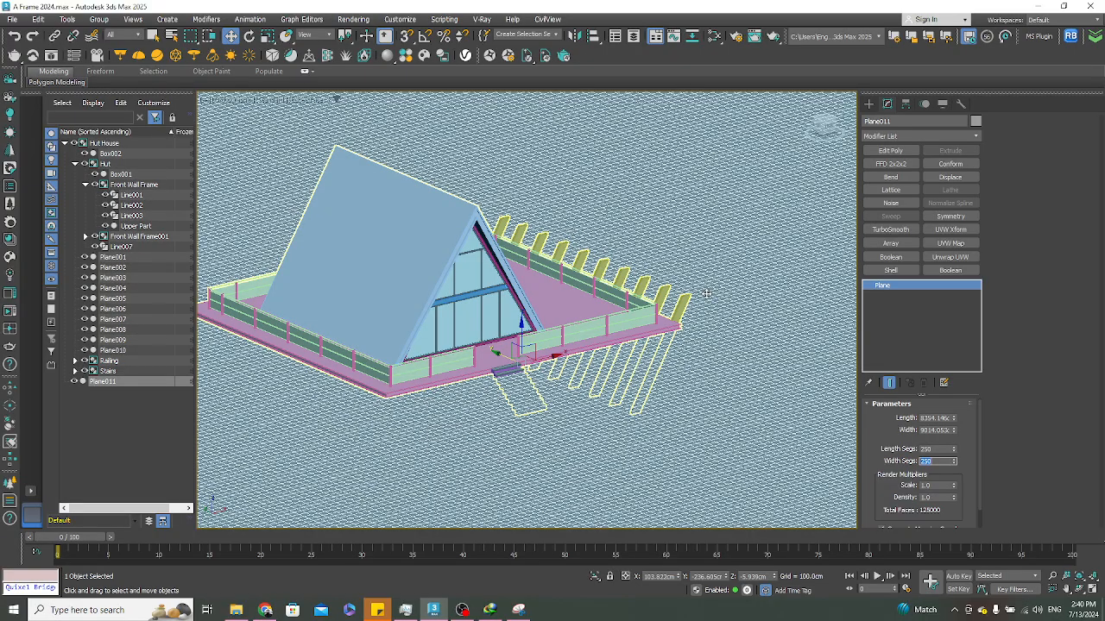
{"action": "scroll", "coordinate": [602, 383], "scroll_direction": "up", "scroll_amount": 5}
{"action": "middle_click_drag", "start_coordinate": [554, 309], "coordinate": [476, 351]}
{"action": "scroll", "coordinate": [476, 352], "scroll_direction": "down", "scroll_amount": 7}
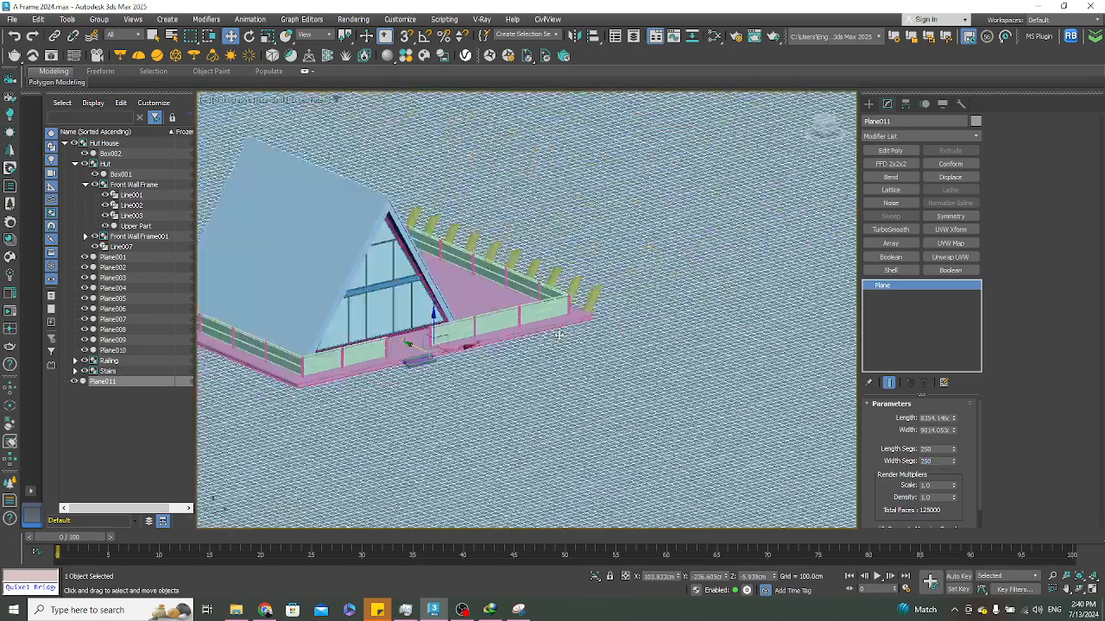
{"action": "scroll", "coordinate": [528, 317], "scroll_direction": "up", "scroll_amount": 7}
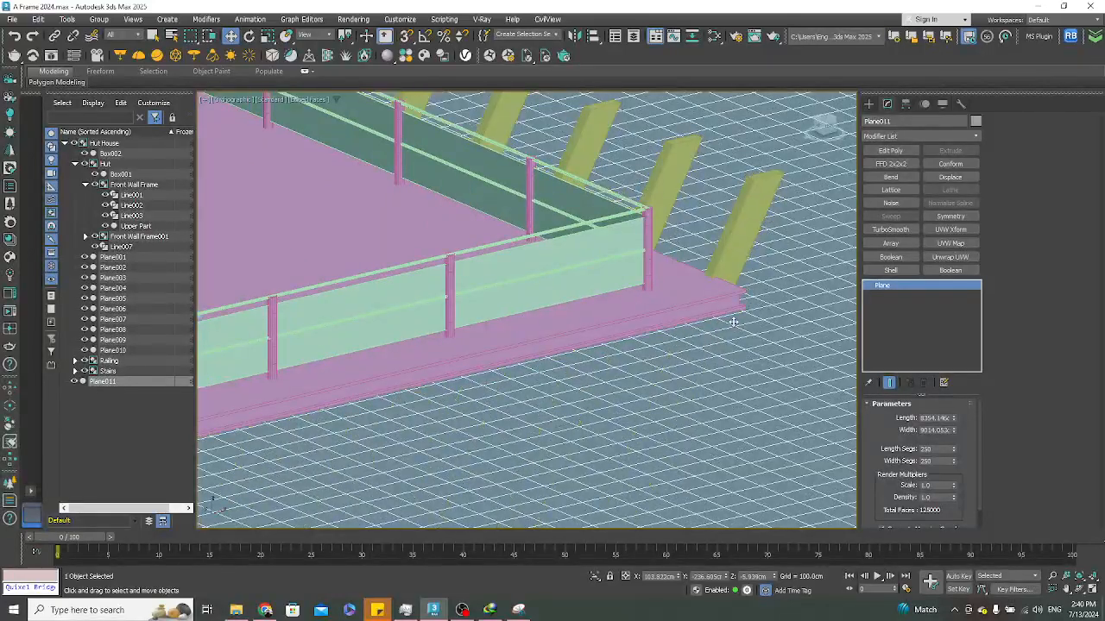
{"action": "middle_click_drag", "start_coordinate": [732, 320], "coordinate": [351, 412]}
{"action": "scroll", "coordinate": [495, 202], "scroll_direction": "up", "scroll_amount": 4}
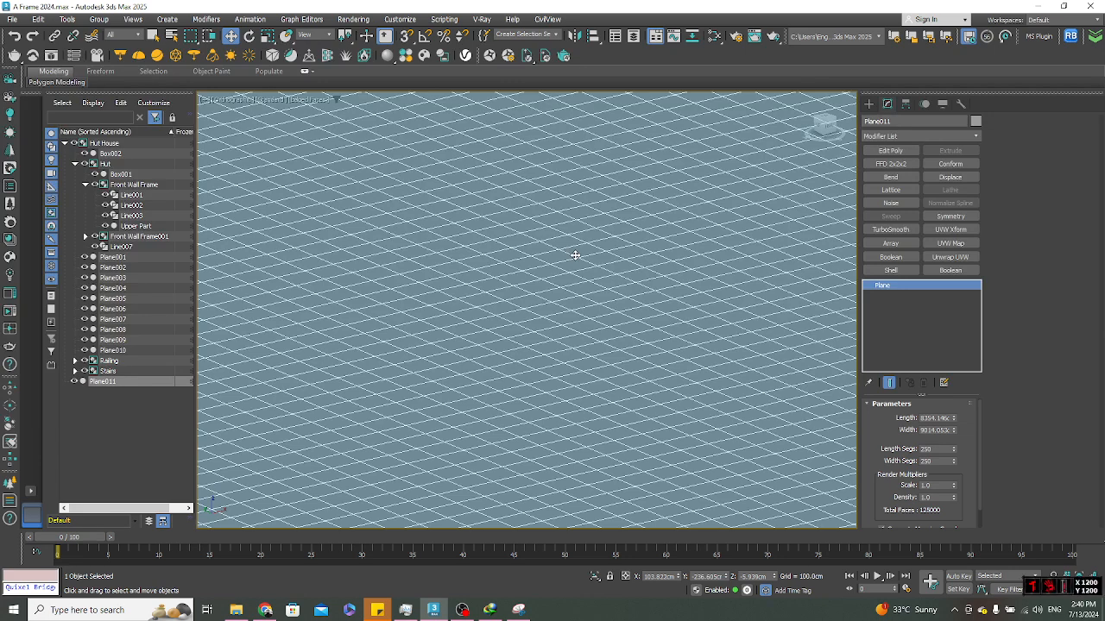
Turn off edged faces and examine the whole ground plane around the cabin from an angled view
{"action": "key", "text": "F4"}
{"action": "key", "text": "F4"}
{"action": "key", "text": "F4"}
{"action": "key", "text": "F4"}
{"action": "key", "text": "F4"}
{"action": "key", "text": "F4"}
{"action": "key", "text": "z"}
{"action": "key", "text": "F4"}
{"action": "scroll", "coordinate": [598, 340], "scroll_direction": "up", "scroll_amount": 3}
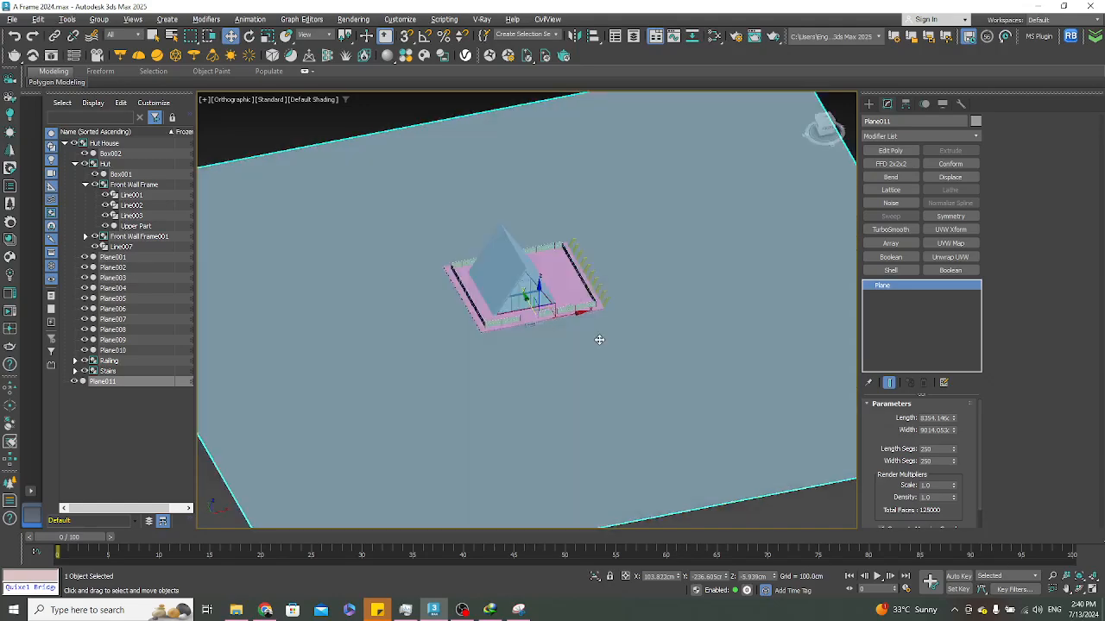
{"action": "middle_click_drag", "start_coordinate": [599, 339], "coordinate": [661, 325], "text": "alt"}
{"action": "scroll", "coordinate": [599, 319], "scroll_direction": "up", "scroll_amount": 5}
{"action": "scroll", "coordinate": [576, 295], "scroll_direction": "down", "scroll_amount": 4}
{"action": "scroll", "coordinate": [567, 264], "scroll_direction": "down", "scroll_amount": 5}
{"action": "scroll", "coordinate": [661, 325], "scroll_direction": "up", "scroll_amount": 4}
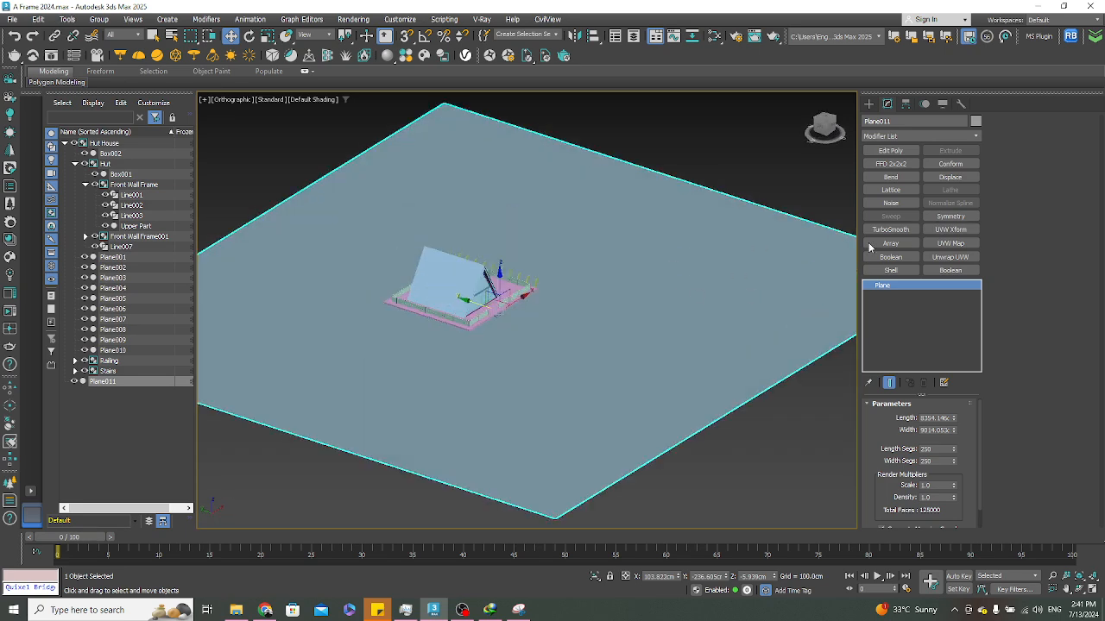
Add a Noise modifier to the ground plane with a scale of 800 and a Z strength of 120 cm
{"action": "left_click", "coordinate": [891, 204]}
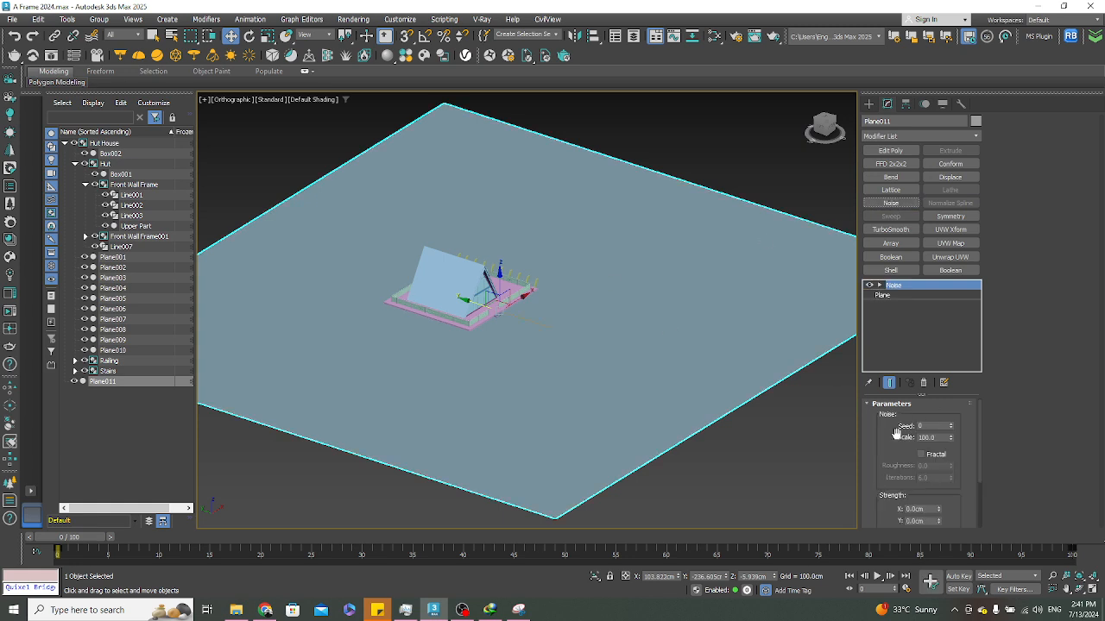
{"action": "double_click", "coordinate": [936, 437]}
{"action": "scroll", "coordinate": [920, 509], "scroll_direction": "down", "scroll_amount": 2}
{"action": "double_click", "coordinate": [922, 499]}
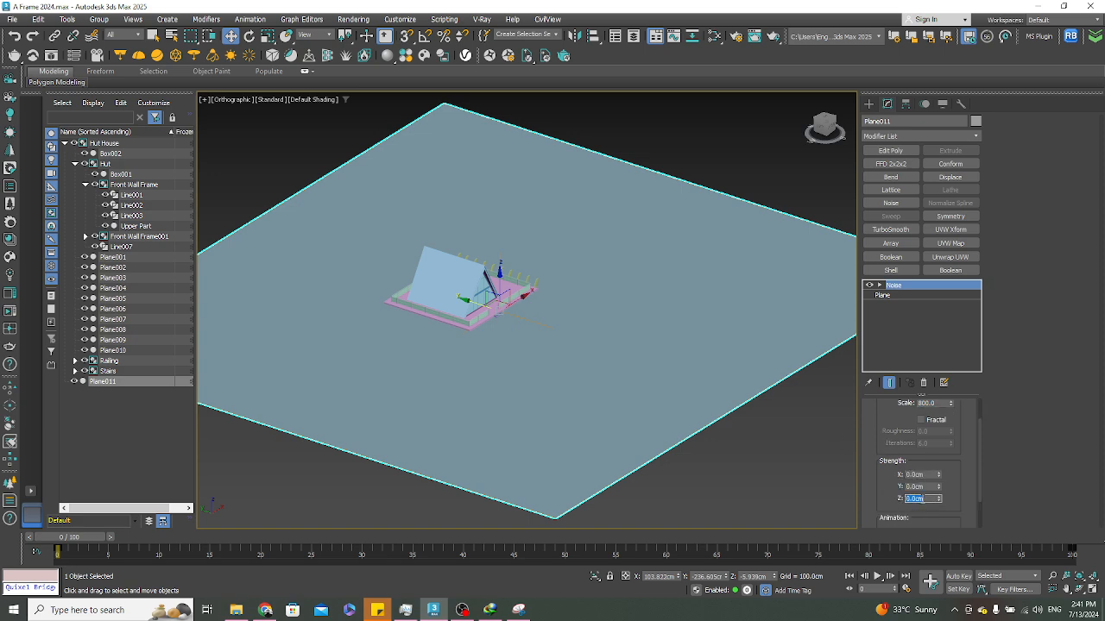
{"action": "type", "text": "15"}
{"action": "key", "text": "Return"}
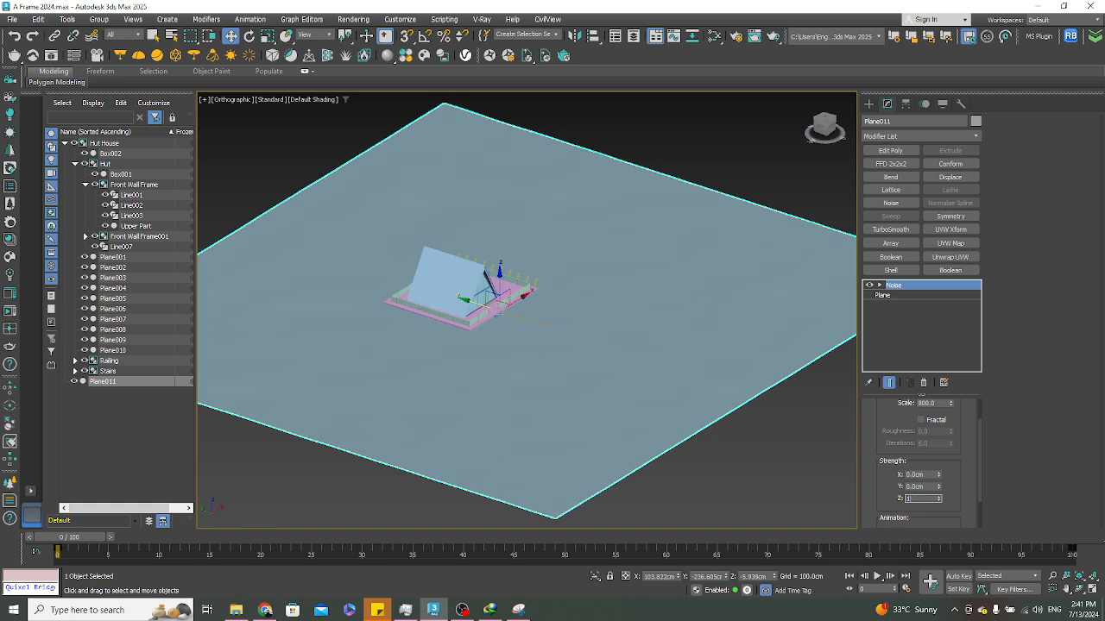
{"action": "key", "text": "Return"}
{"action": "type", "text": "12"}
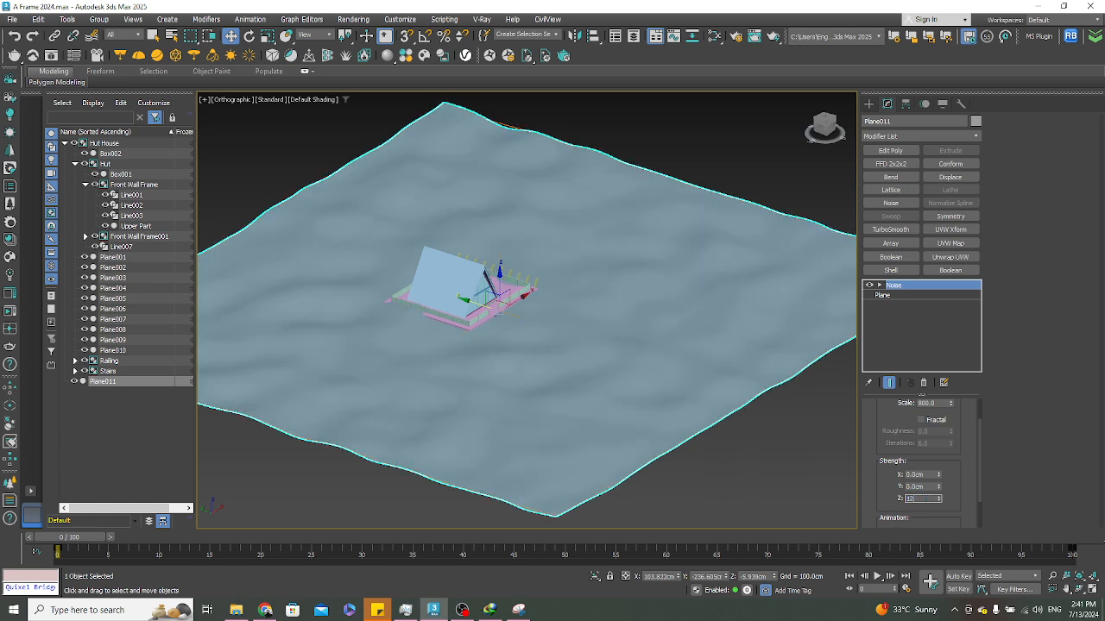
{"action": "type", "text": "0"}
{"action": "key", "text": "Return"}
Reduce the noise's Z strength to 60 cm and check the terrain around the deck
{"action": "mouse_move", "coordinate": [558, 308]}
{"action": "middle_mouse_down", "text": "alt"}
{"action": "mouse_move", "coordinate": [518, 353]}
{"action": "mouse_move", "coordinate": [495, 355]}
{"action": "middle_mouse_up", "text": "alt"}
{"action": "scroll", "coordinate": [518, 353], "scroll_direction": "up", "scroll_amount": 5}
{"action": "scroll", "coordinate": [517, 354], "scroll_direction": "down", "scroll_amount": 5}
{"action": "scroll", "coordinate": [495, 355], "scroll_direction": "up", "scroll_amount": 4}
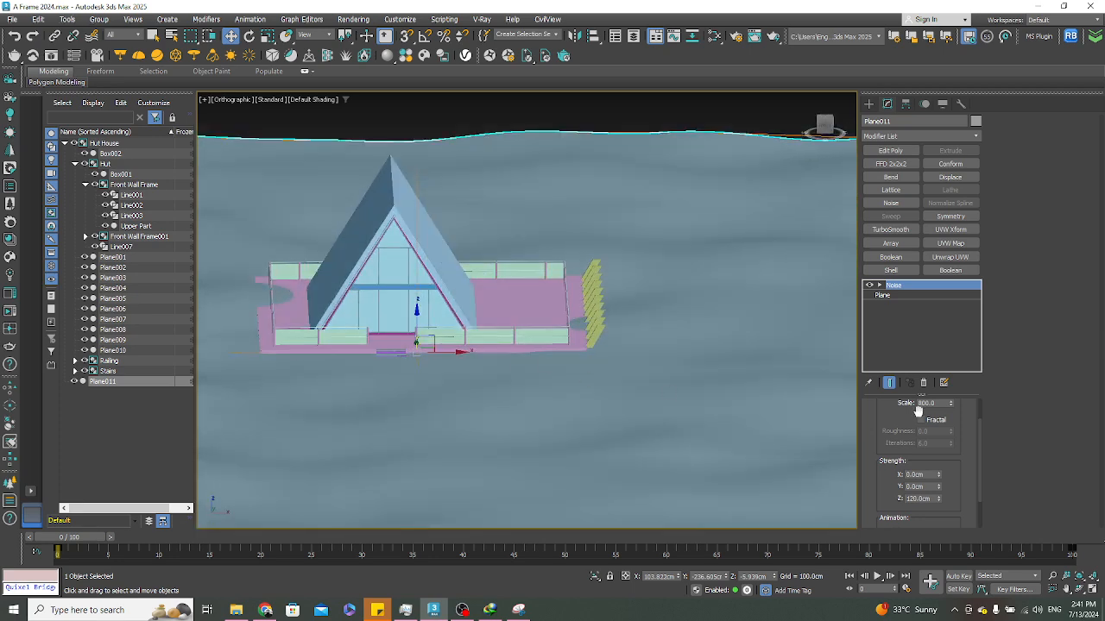
{"action": "double_click", "coordinate": [934, 498]}
{"action": "type", "text": "60"}
{"action": "key", "text": "Return"}
{"action": "middle_click_drag", "start_coordinate": [668, 368], "coordinate": [641, 387], "text": "alt"}
{"action": "scroll", "coordinate": [386, 300], "scroll_direction": "up", "scroll_amount": 3}
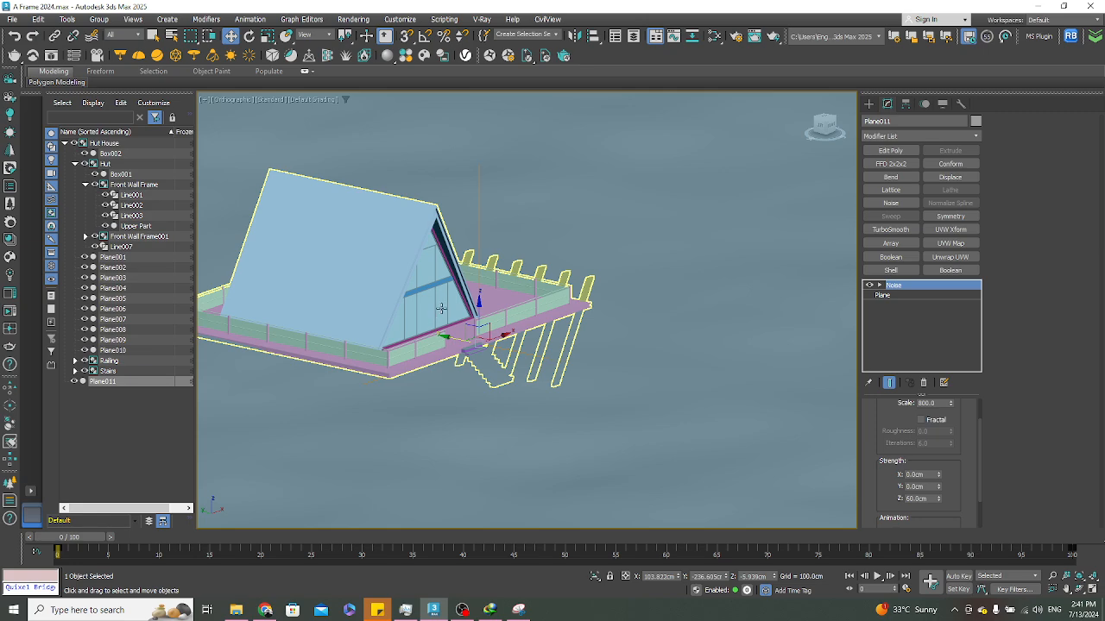
{"action": "scroll", "coordinate": [440, 309], "scroll_direction": "down", "scroll_amount": 3}
{"action": "middle_click_drag", "start_coordinate": [441, 310], "coordinate": [454, 390], "text": "alt"}
{"action": "middle_click_drag", "start_coordinate": [483, 334], "coordinate": [584, 284], "text": "alt"}
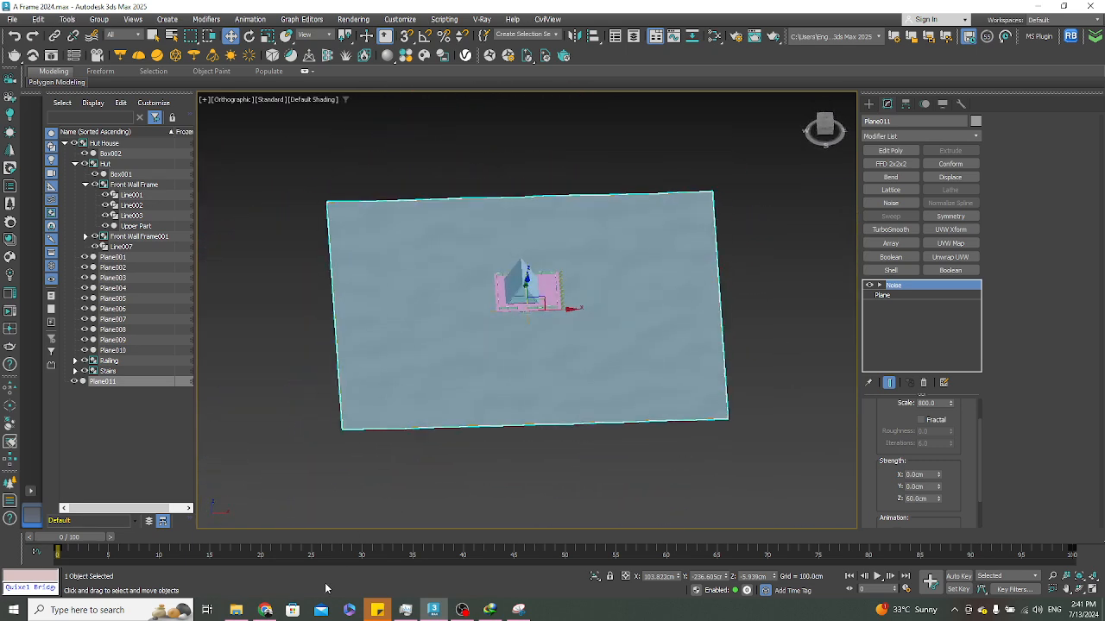
Check the slope, steps and stream below the cabin in the browser's reference photo, and return to 3ds Max
{"action": "left_click", "coordinate": [265, 610]}
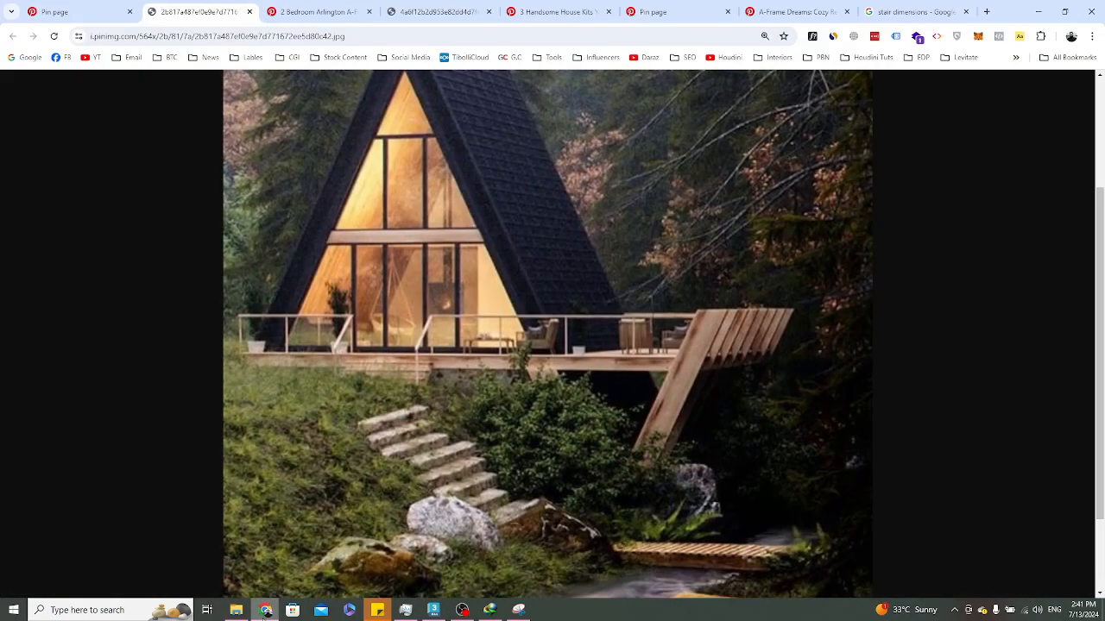
{"action": "left_click", "coordinate": [265, 610]}
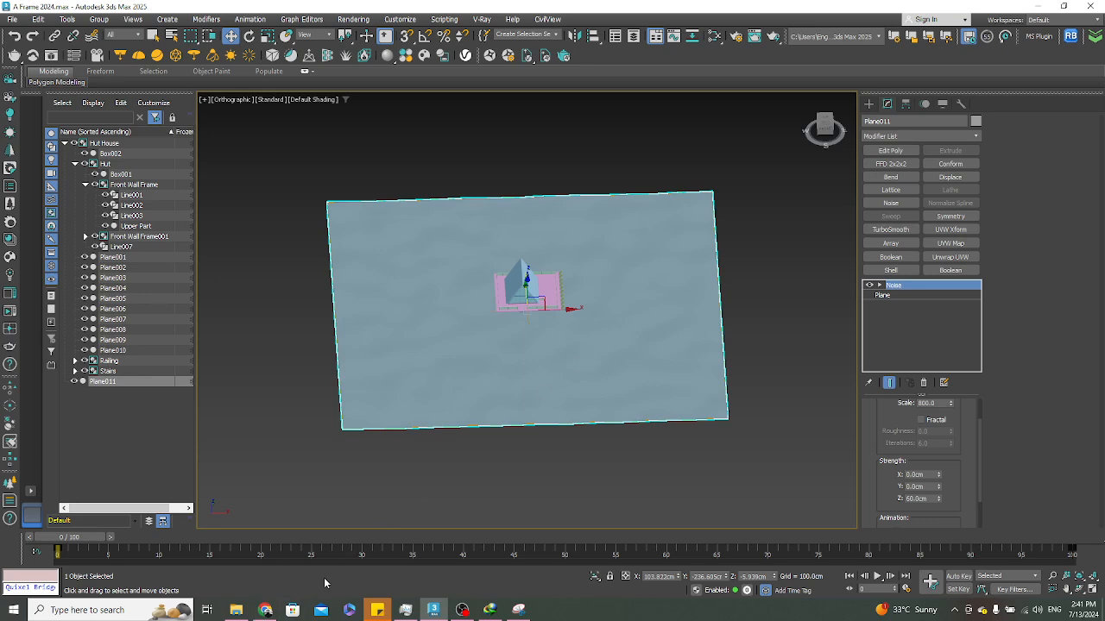
{"action": "left_click", "coordinate": [266, 611]}
{"action": "scroll", "coordinate": [444, 419], "scroll_direction": "down", "scroll_amount": 2}
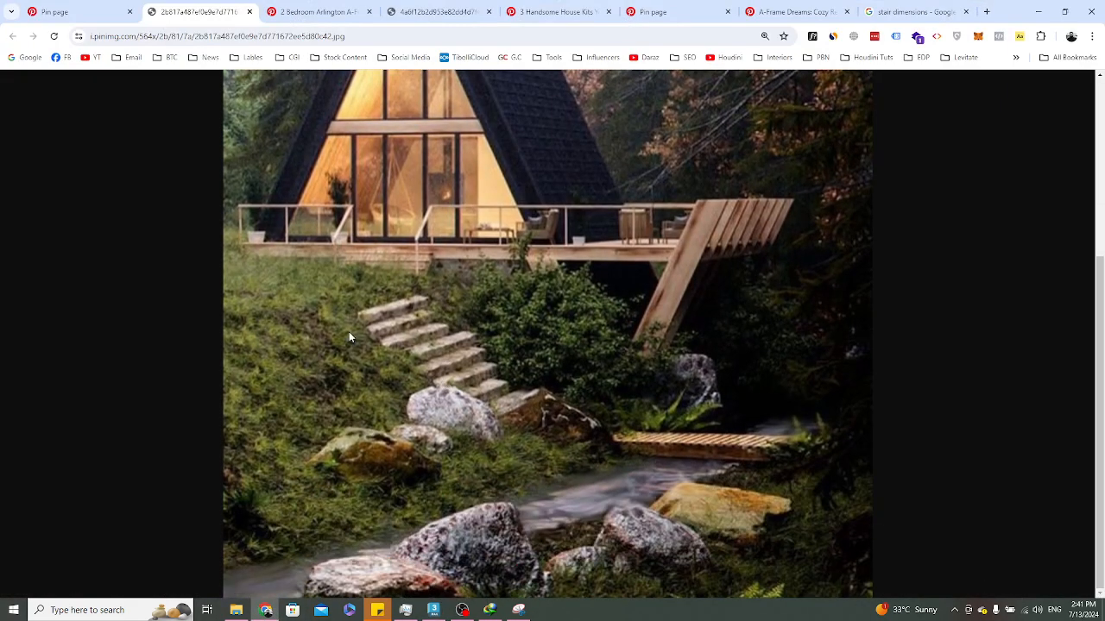
{"action": "left_click", "coordinate": [1038, 11]}
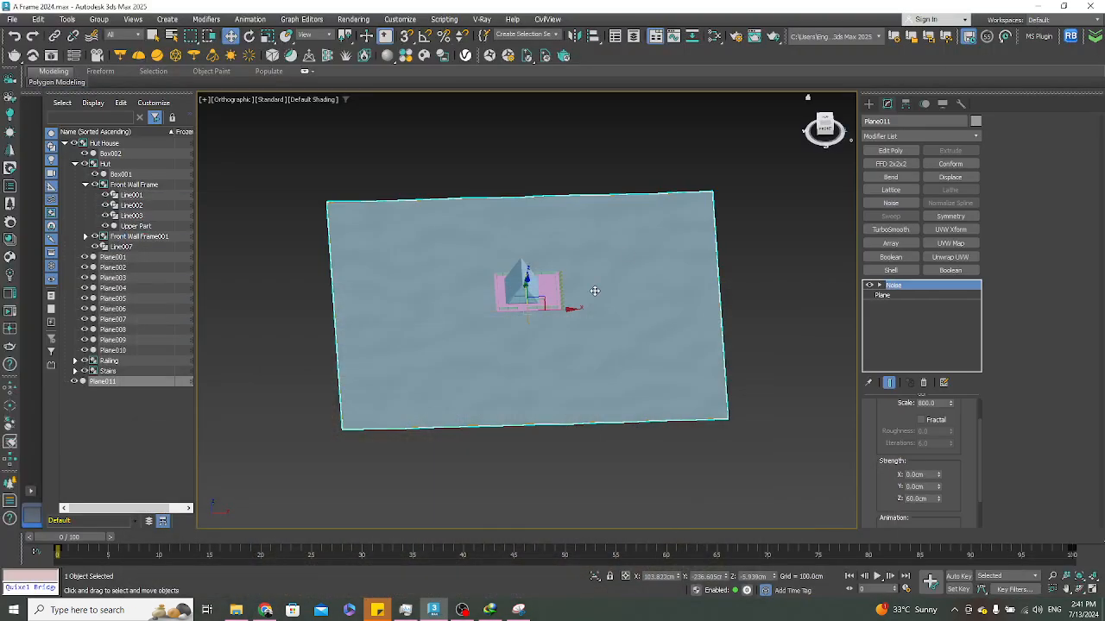
In the top view, add an Edit Poly modifier above the ground plane's noise and enter vertex editing
{"action": "key", "text": "t"}
{"action": "key", "text": "z"}
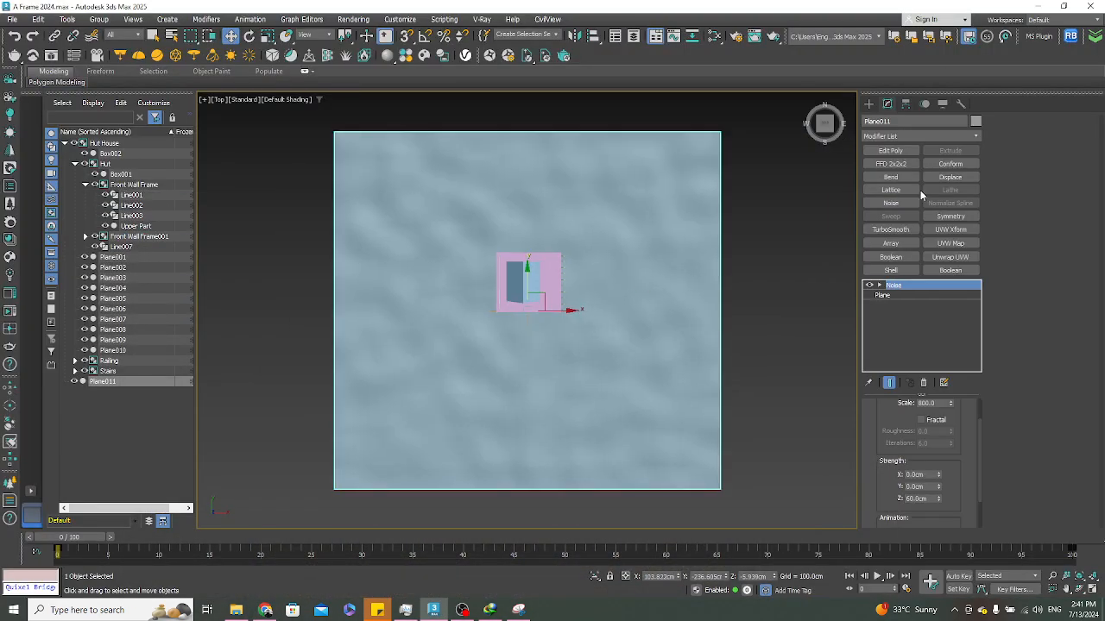
{"action": "left_click", "coordinate": [896, 152]}
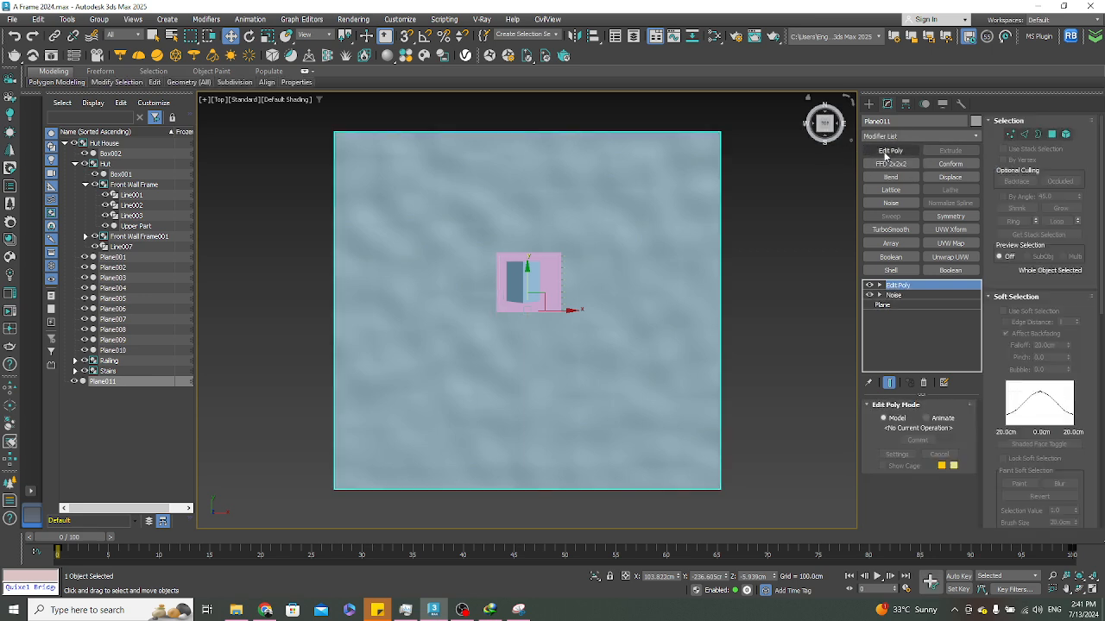
{"action": "left_click", "coordinate": [1012, 135]}
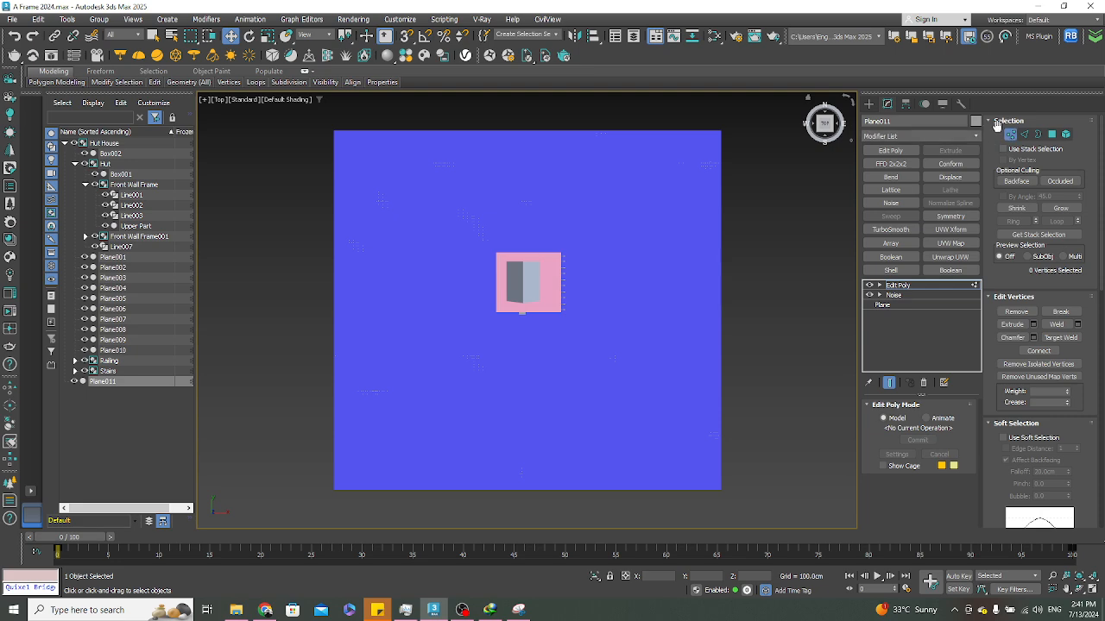
Select the strip of vertices along the ground plane's outer edge on the slanted-support side, and show edged faces in an angled view
{"action": "scroll", "coordinate": [624, 248], "scroll_direction": "down", "scroll_amount": 2}
{"action": "middle_click_drag", "start_coordinate": [732, 174], "coordinate": [637, 166]}
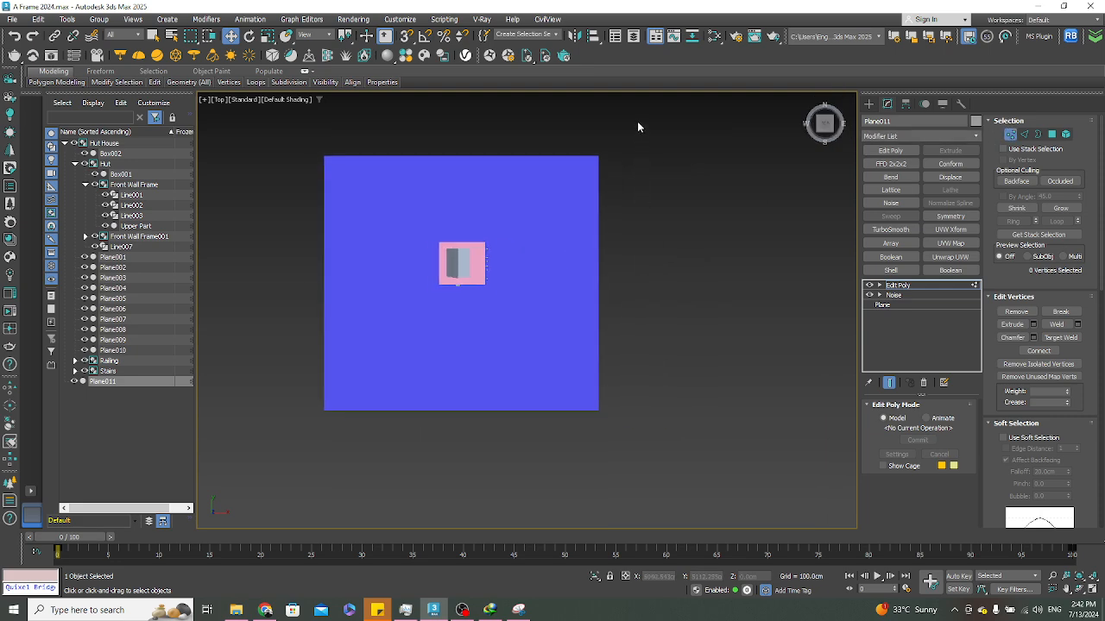
{"action": "left_click_drag", "start_coordinate": [602, 326], "coordinate": [578, 459]}
{"action": "scroll", "coordinate": [502, 299], "scroll_direction": "up", "scroll_amount": 6}
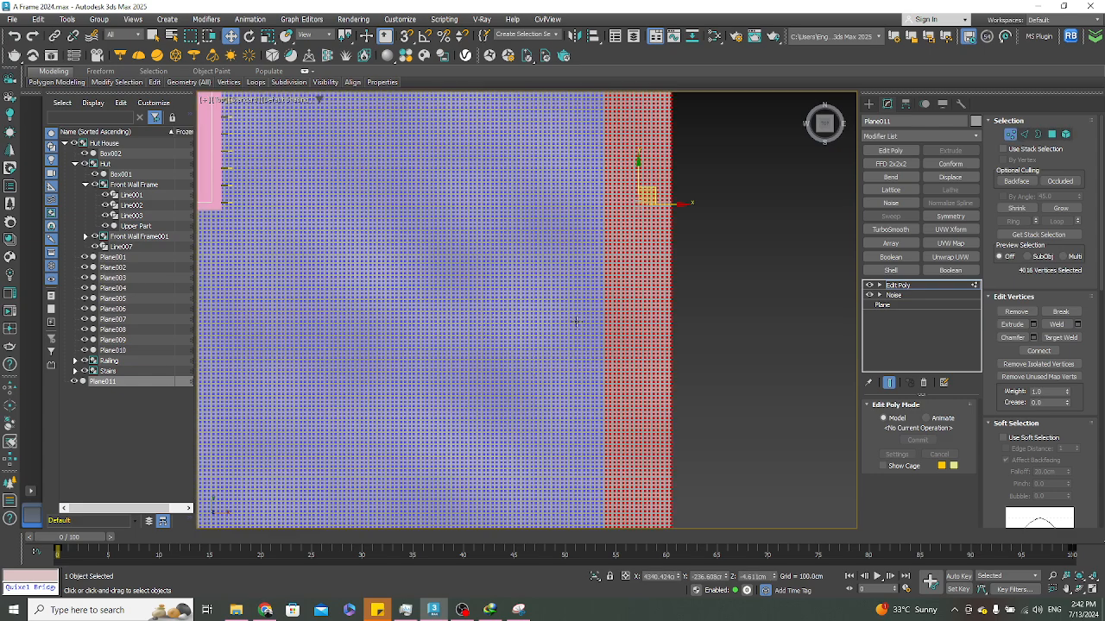
{"action": "scroll", "coordinate": [579, 350], "scroll_direction": "down", "scroll_amount": 4}
{"action": "middle_click_drag", "start_coordinate": [580, 350], "coordinate": [587, 279], "text": "alt"}
{"action": "scroll", "coordinate": [587, 280], "scroll_direction": "up", "scroll_amount": 5}
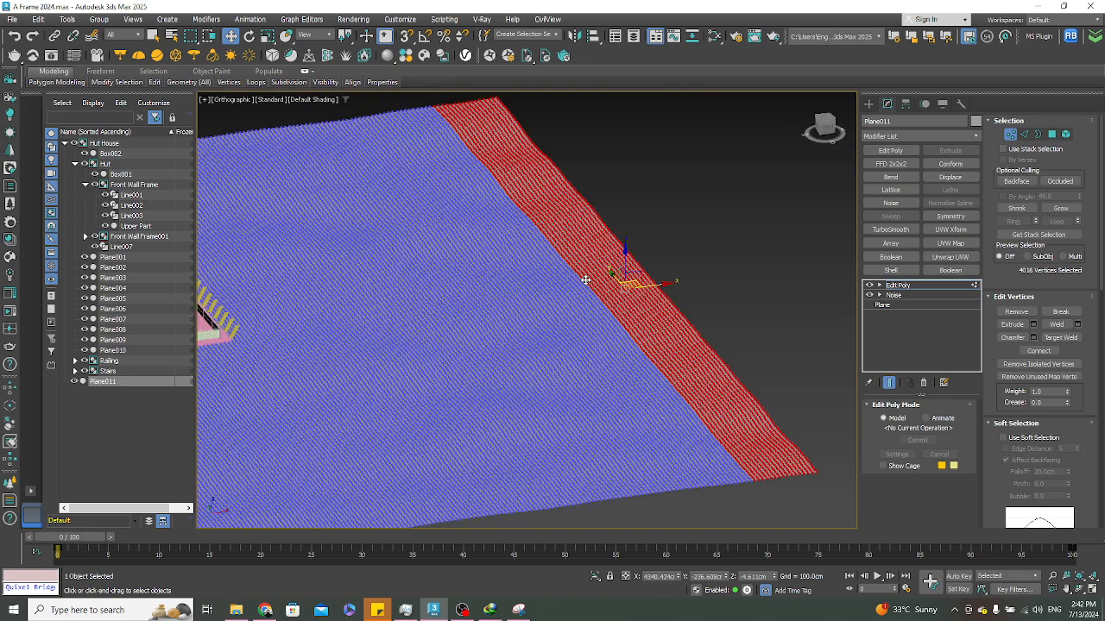
{"action": "key", "text": "F3"}
{"action": "scroll", "coordinate": [587, 280], "scroll_direction": "down", "scroll_amount": 4}
{"action": "key", "text": "F4"}
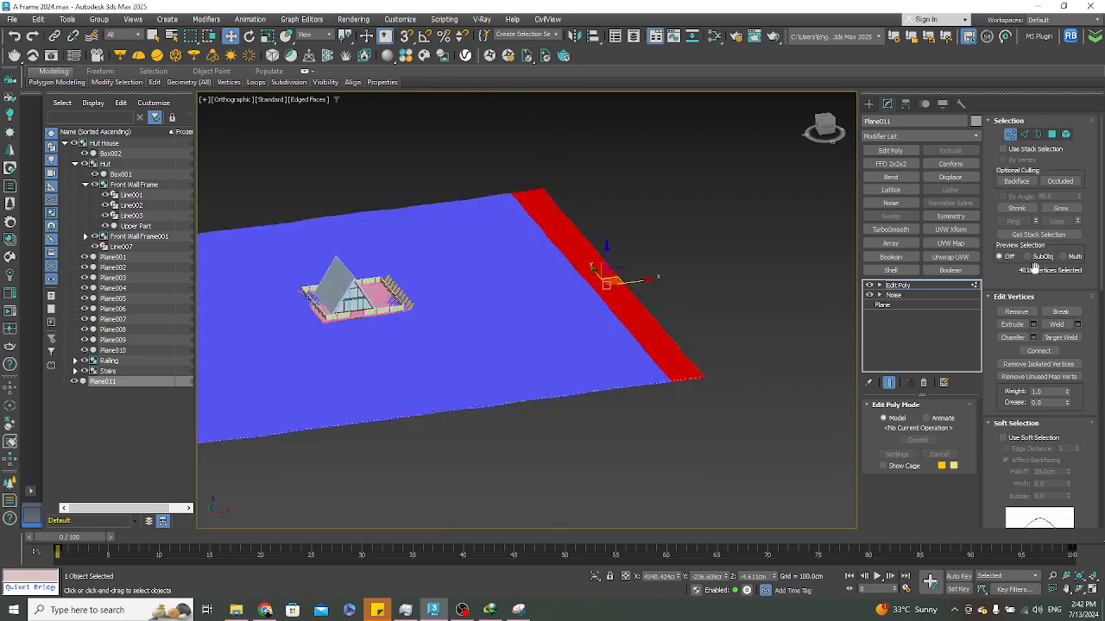
Enable soft selection for the edge vertices with a falloff of 250 cm
{"action": "scroll", "coordinate": [1009, 273], "scroll_direction": "down", "scroll_amount": 5}
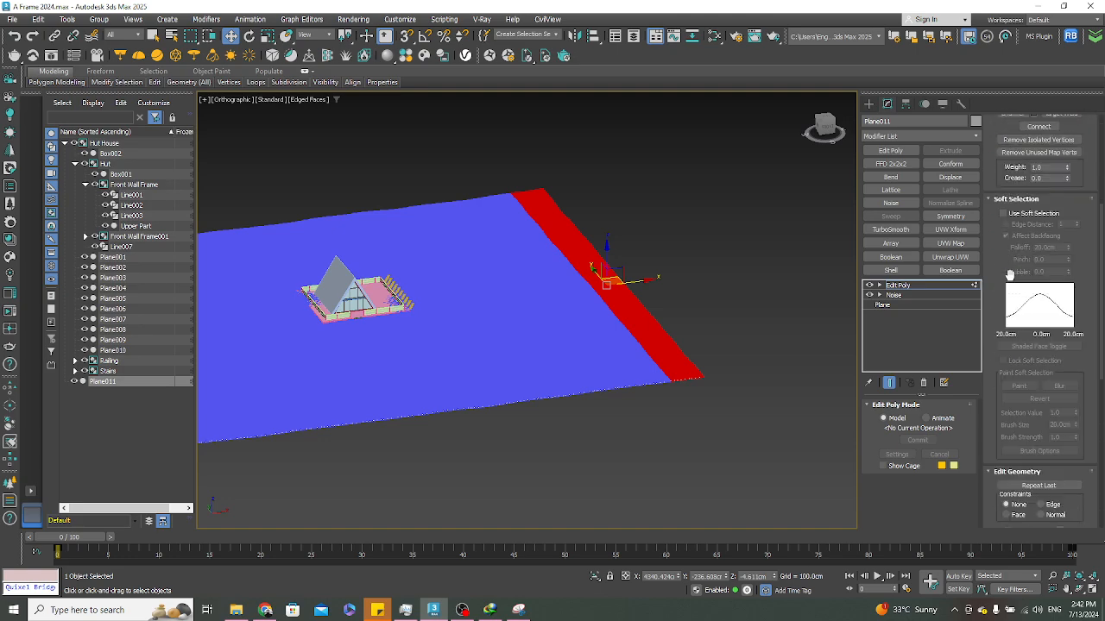
{"action": "left_click", "coordinate": [1003, 214]}
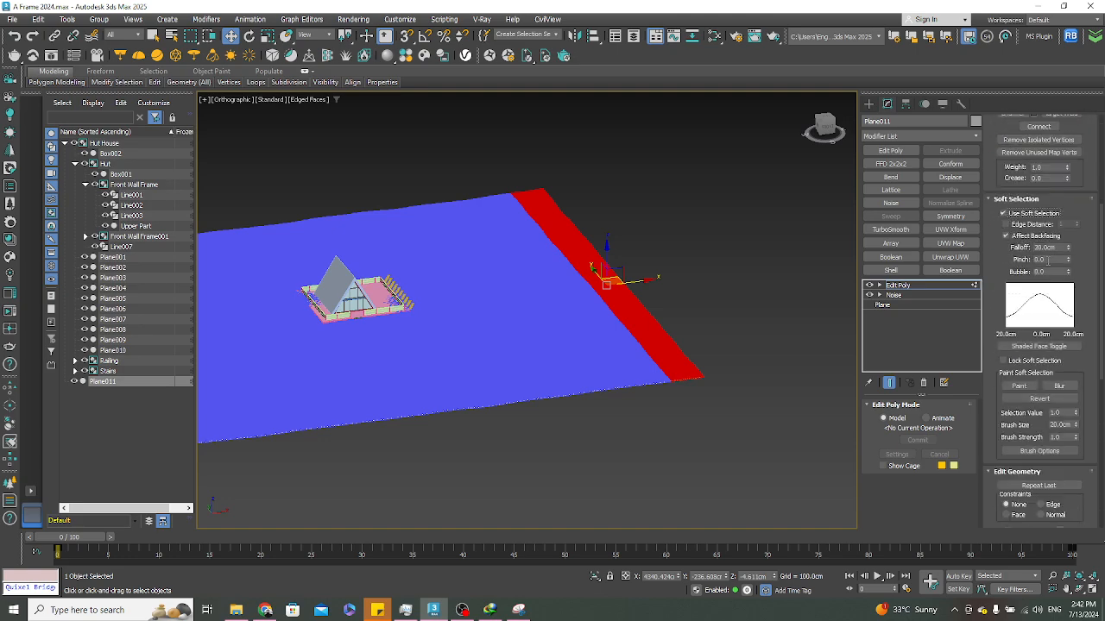
{"action": "scroll", "coordinate": [686, 380], "scroll_direction": "up", "scroll_amount": 5}
{"action": "scroll", "coordinate": [621, 370], "scroll_direction": "down", "scroll_amount": 5}
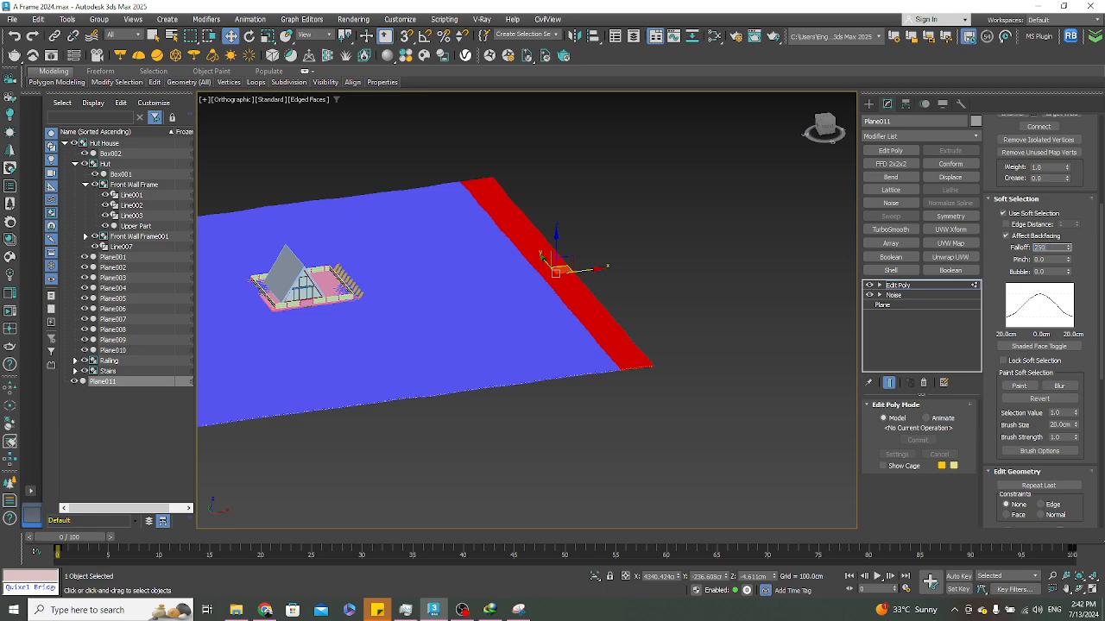
{"action": "key", "text": "Return"}
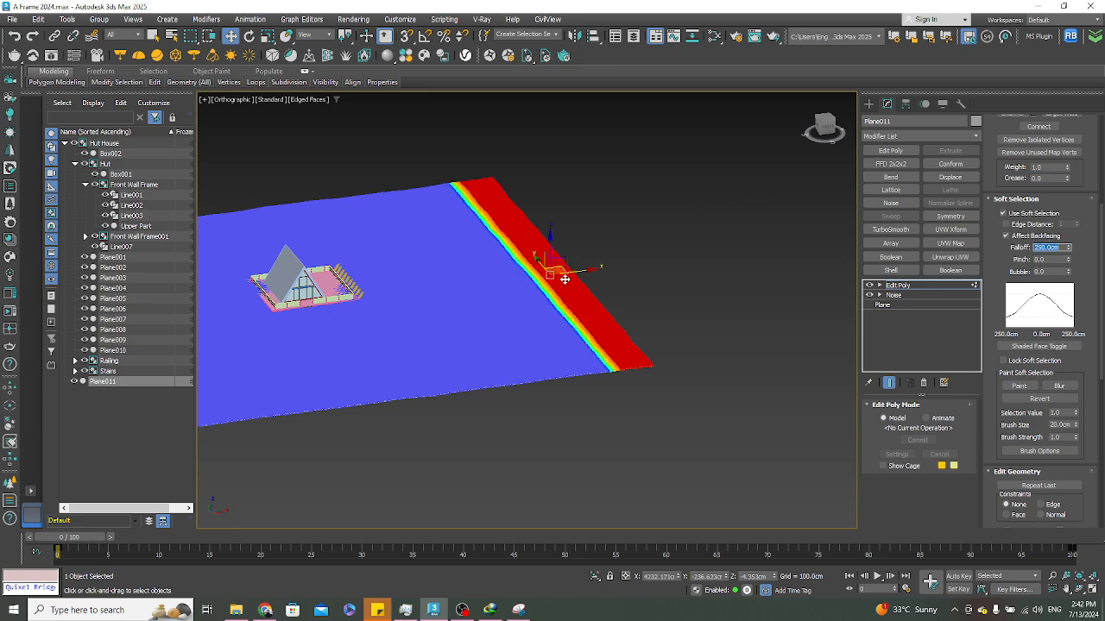
Widen the soft selection falloff to 600 cm and inspect the transition along the vertex strip up close
{"action": "scroll", "coordinate": [565, 278], "scroll_direction": "up", "scroll_amount": 5}
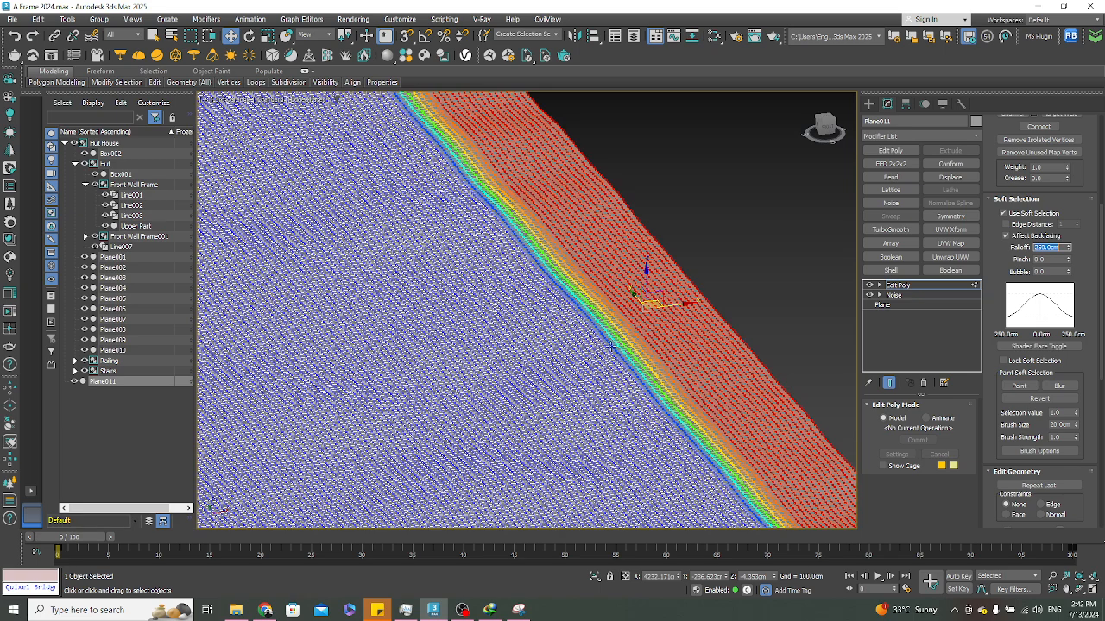
{"action": "scroll", "coordinate": [611, 345], "scroll_direction": "down", "scroll_amount": 6}
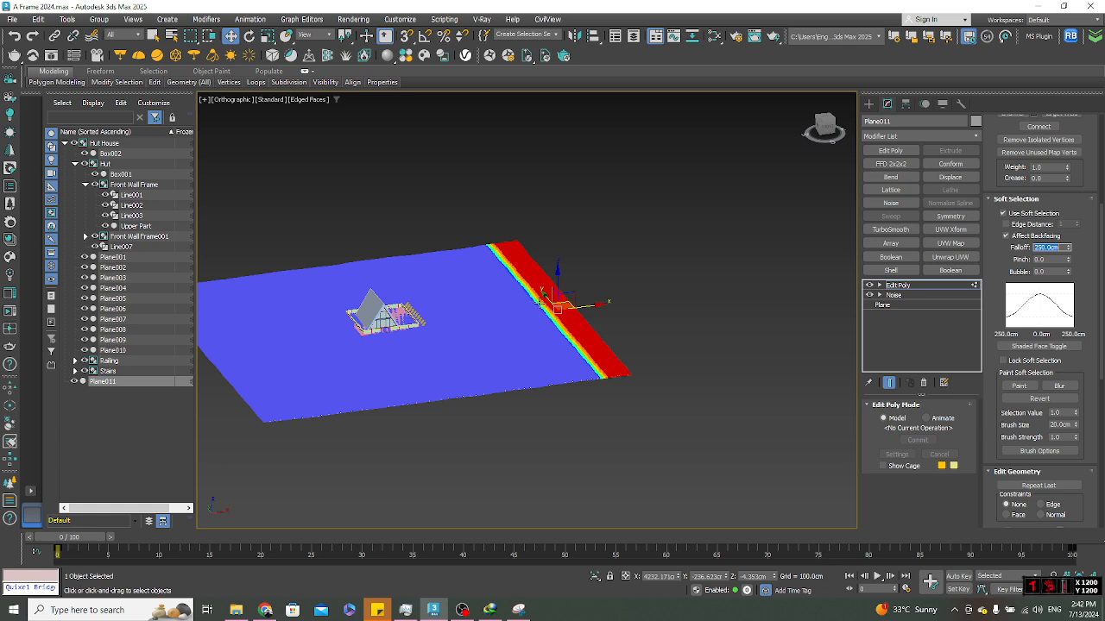
{"action": "key", "text": "Return"}
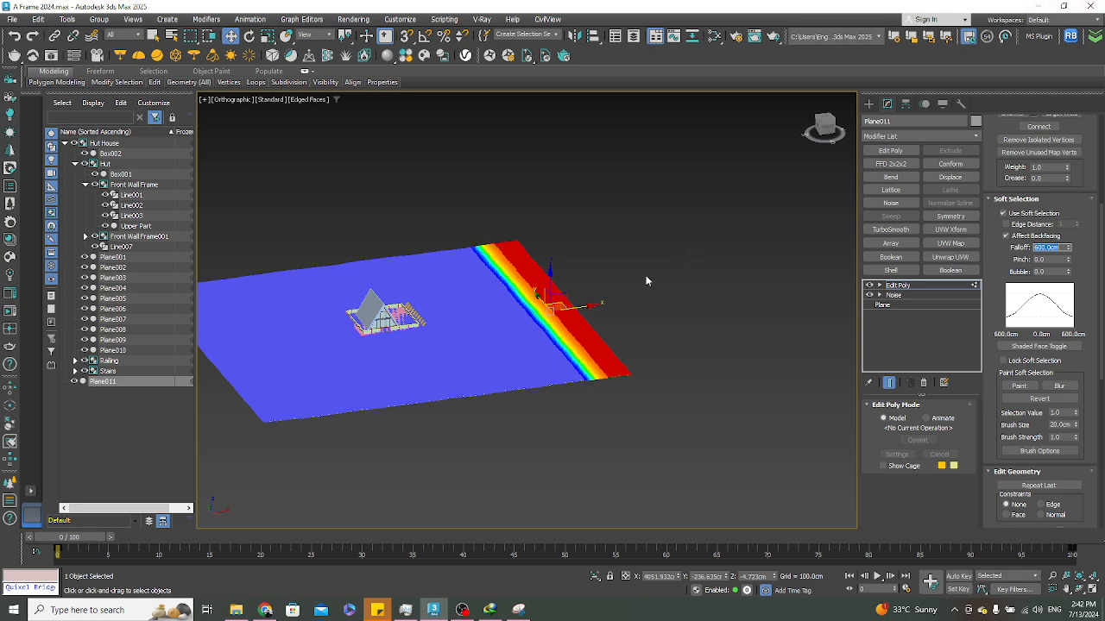
{"action": "scroll", "coordinate": [539, 289], "scroll_direction": "up", "scroll_amount": 5}
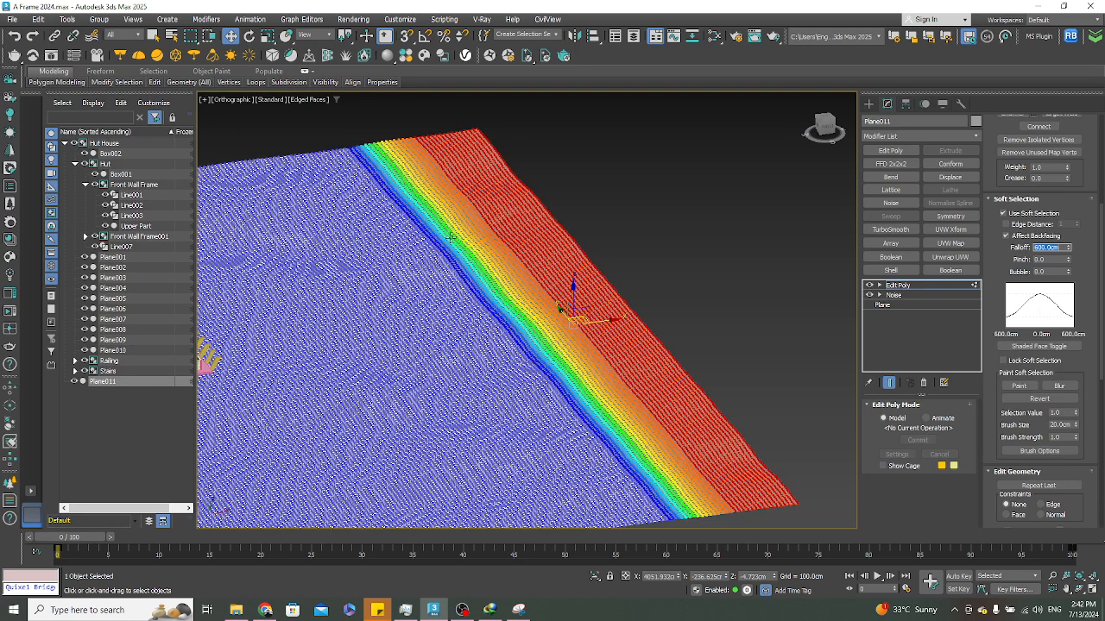
{"action": "scroll", "coordinate": [487, 341], "scroll_direction": "up", "scroll_amount": 2}
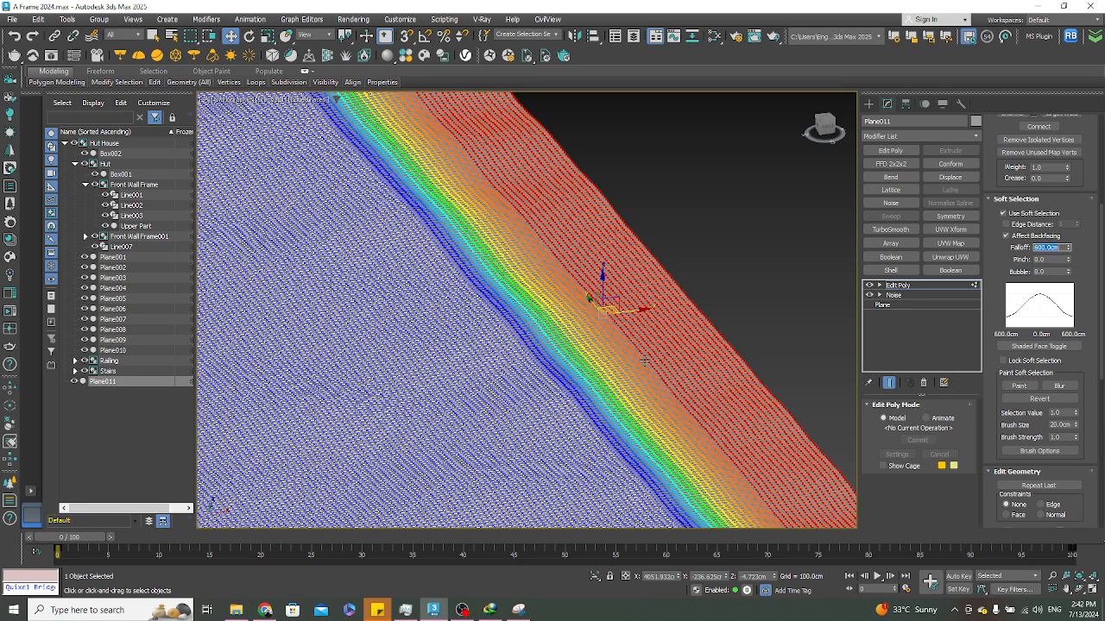
{"action": "scroll", "coordinate": [645, 359], "scroll_direction": "up", "scroll_amount": 3}
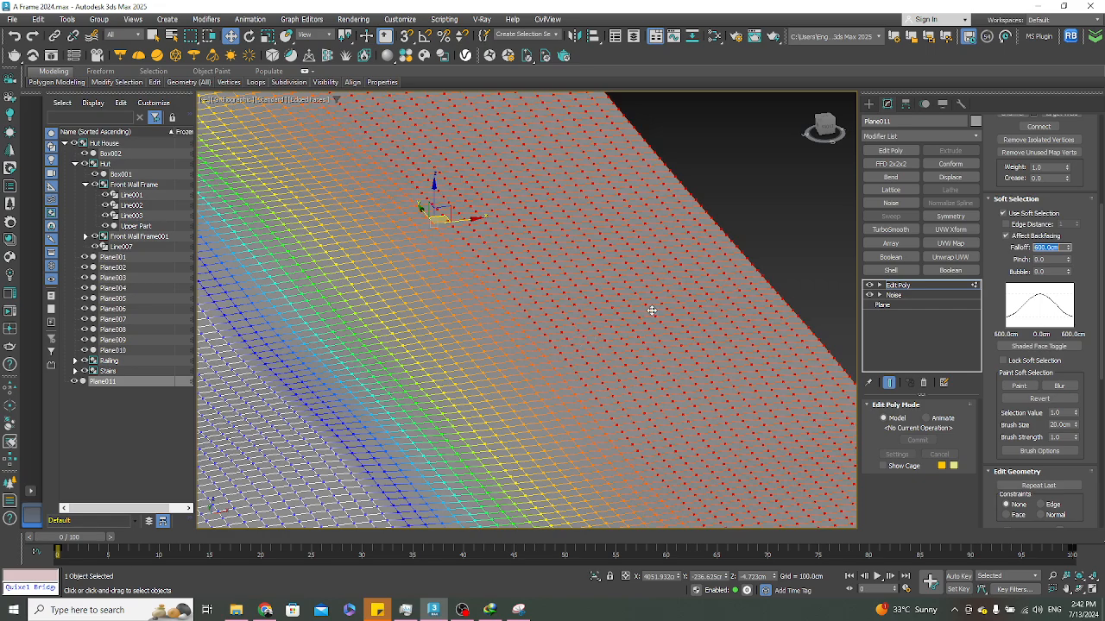
Try to raise the selected edge strip of the ground plane with the 600 cm soft selection, and undo the move
{"action": "scroll", "coordinate": [541, 271], "scroll_direction": "down", "scroll_amount": 10}
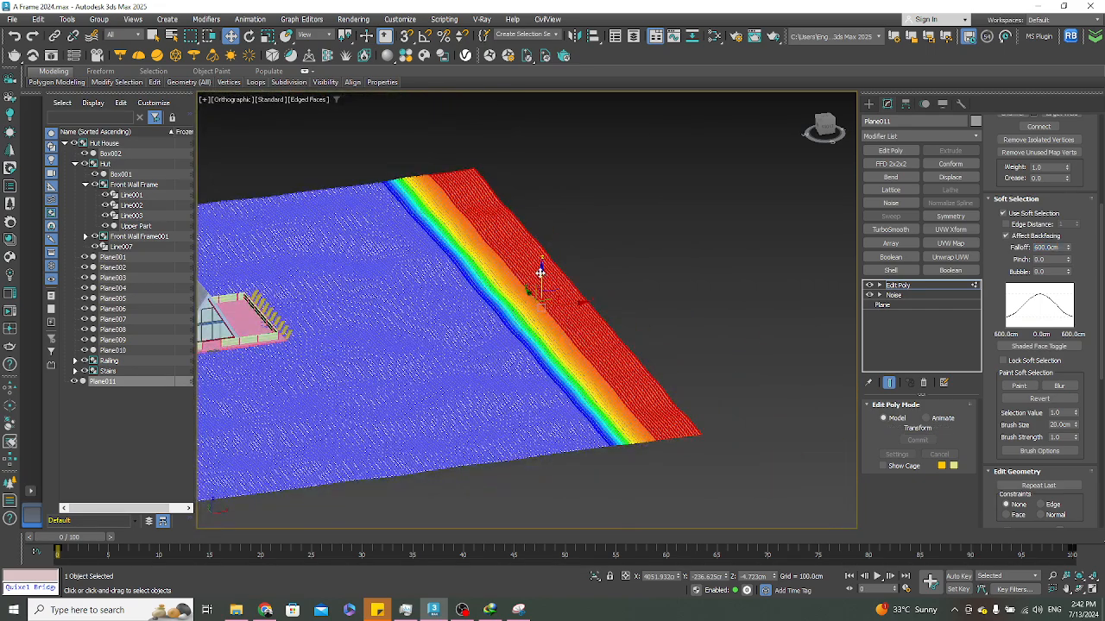
{"action": "left_click_drag", "start_coordinate": [536, 263], "coordinate": [532, 254]}
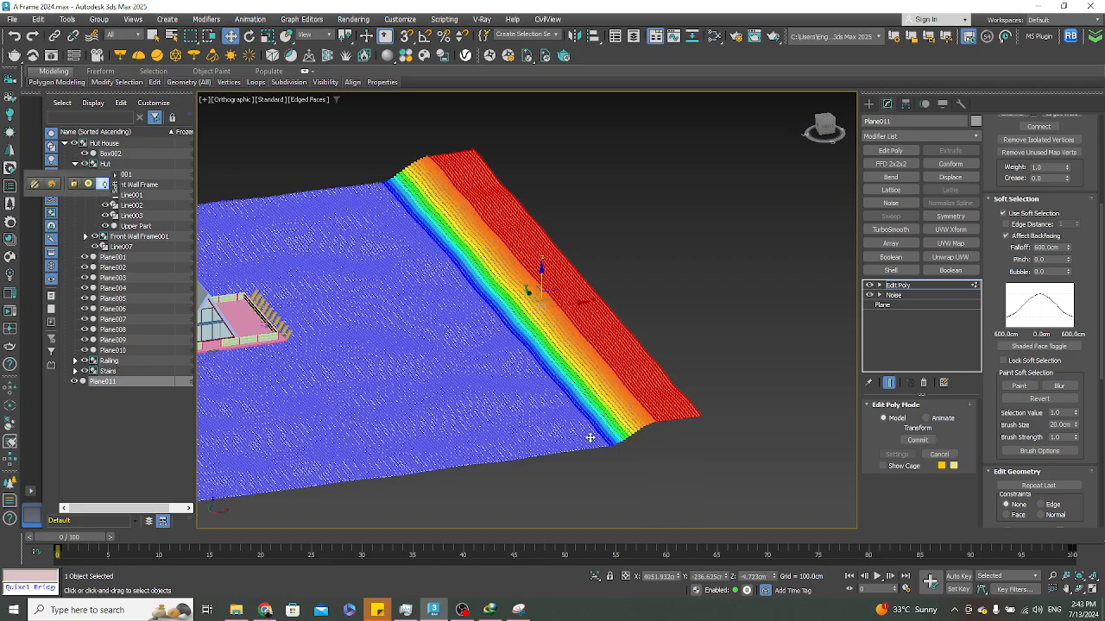
{"action": "scroll", "coordinate": [608, 436], "scroll_direction": "up", "scroll_amount": 5}
{"action": "scroll", "coordinate": [553, 345], "scroll_direction": "down", "scroll_amount": 5}
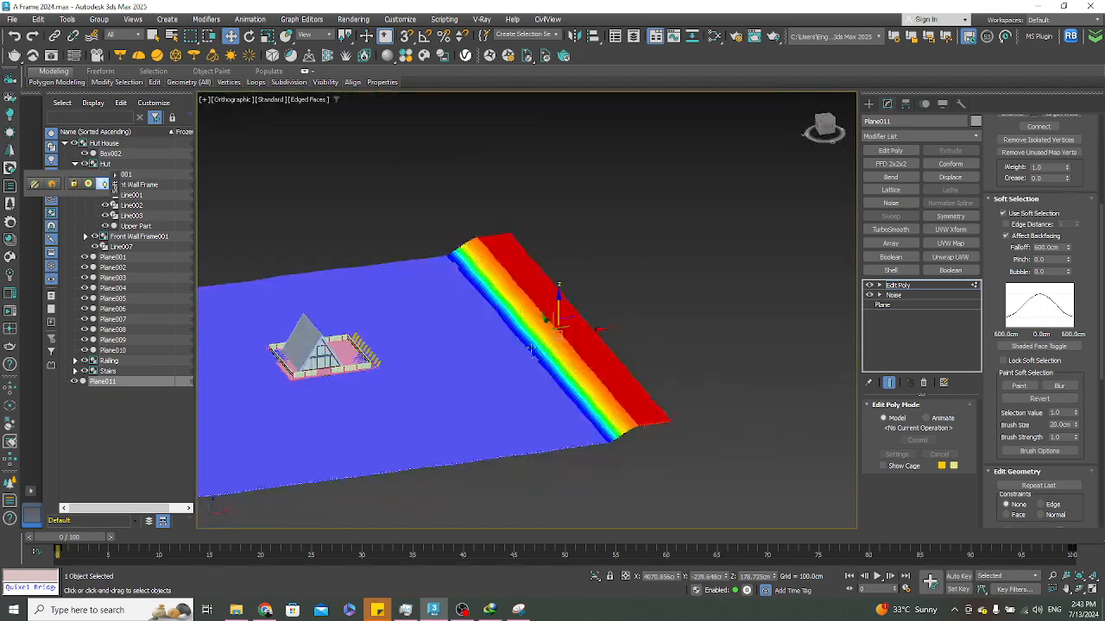
{"action": "scroll", "coordinate": [562, 371], "scroll_direction": "up", "scroll_amount": 5}
{"action": "key", "text": "ctrl+z"}
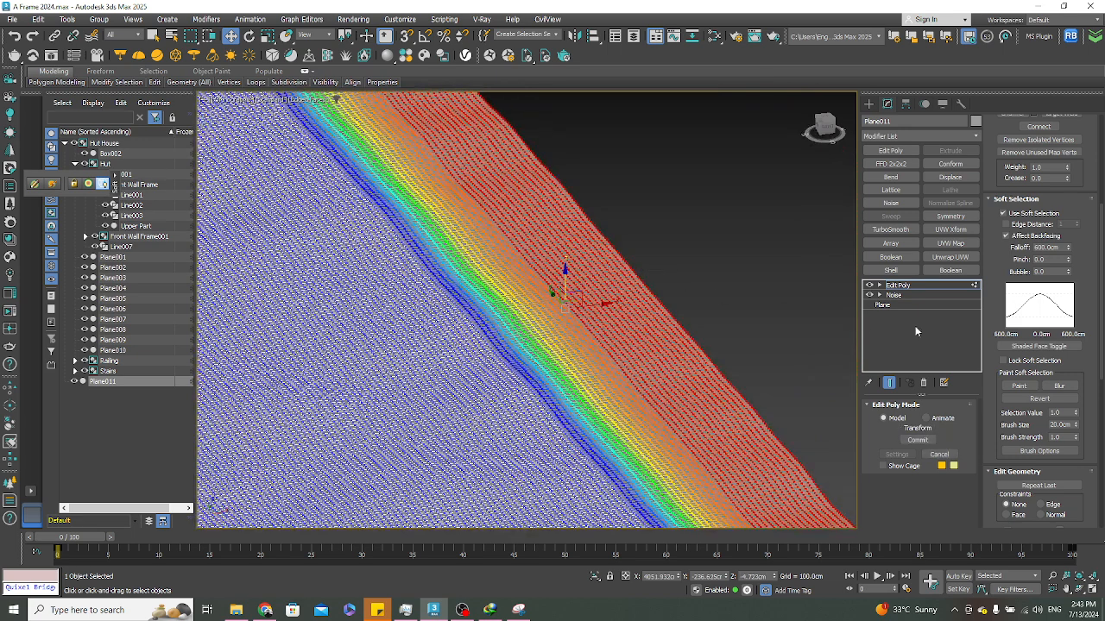
From the top view, select the ground vertices extending outward from the cabin's slanted-support side and set the soft selection falloff to 800 cm
{"action": "scroll", "coordinate": [642, 213], "scroll_direction": "down", "scroll_amount": 5}
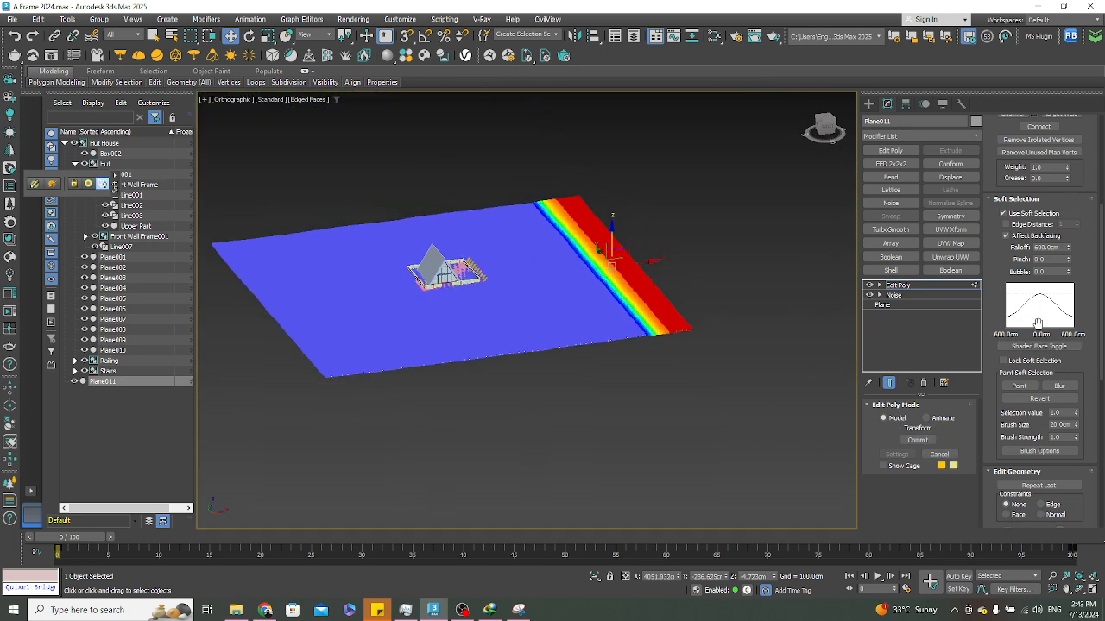
{"action": "key", "text": "t"}
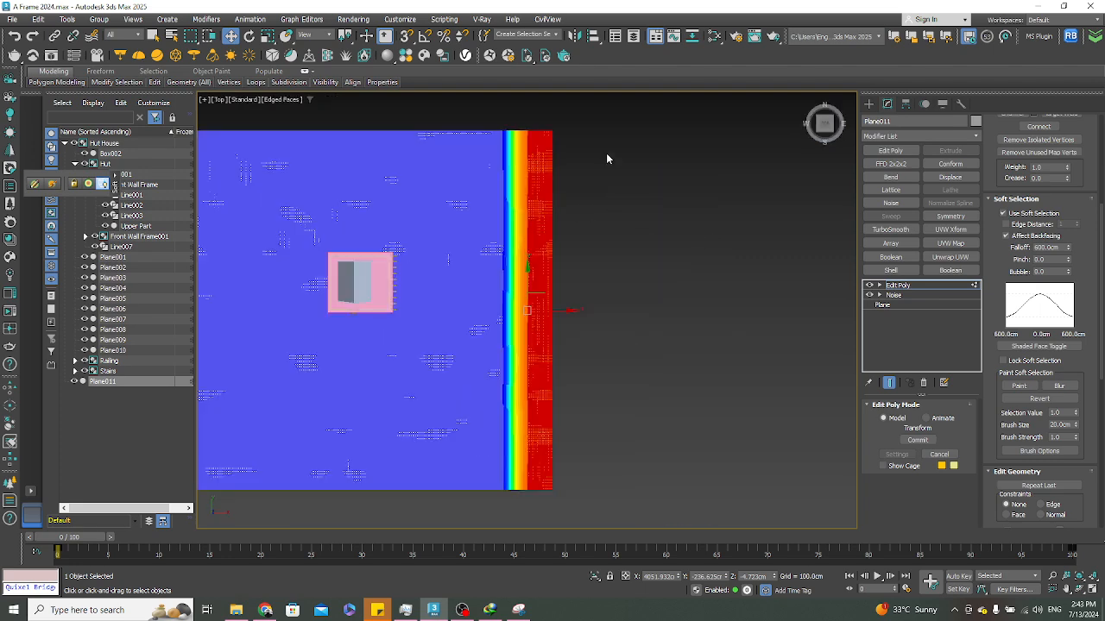
{"action": "left_click_drag", "start_coordinate": [586, 161], "coordinate": [391, 519]}
{"action": "scroll", "coordinate": [380, 323], "scroll_direction": "up", "scroll_amount": 4}
{"action": "middle_click_drag", "start_coordinate": [379, 323], "coordinate": [507, 245]}
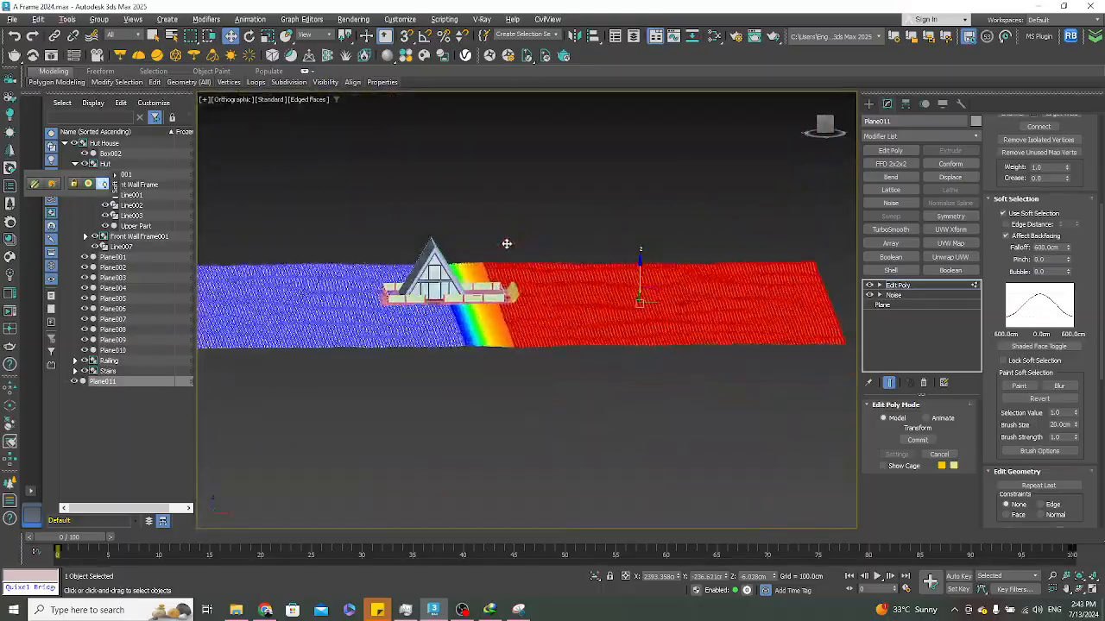
{"action": "scroll", "coordinate": [507, 307], "scroll_direction": "up", "scroll_amount": 5}
{"action": "scroll", "coordinate": [503, 314], "scroll_direction": "down", "scroll_amount": 5}
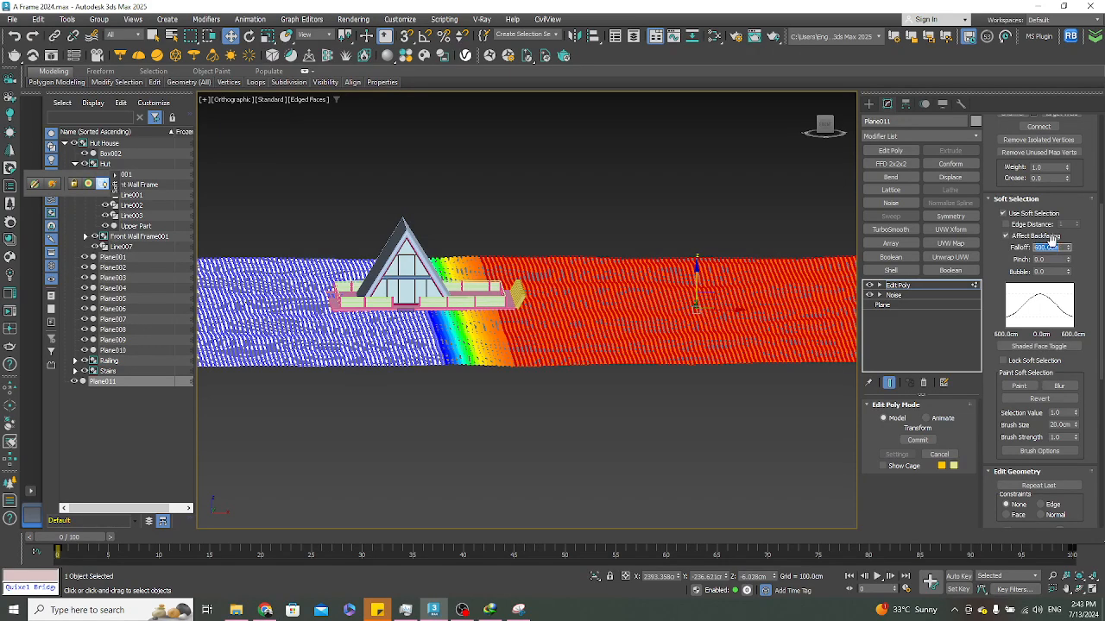
{"action": "key", "text": "Return"}
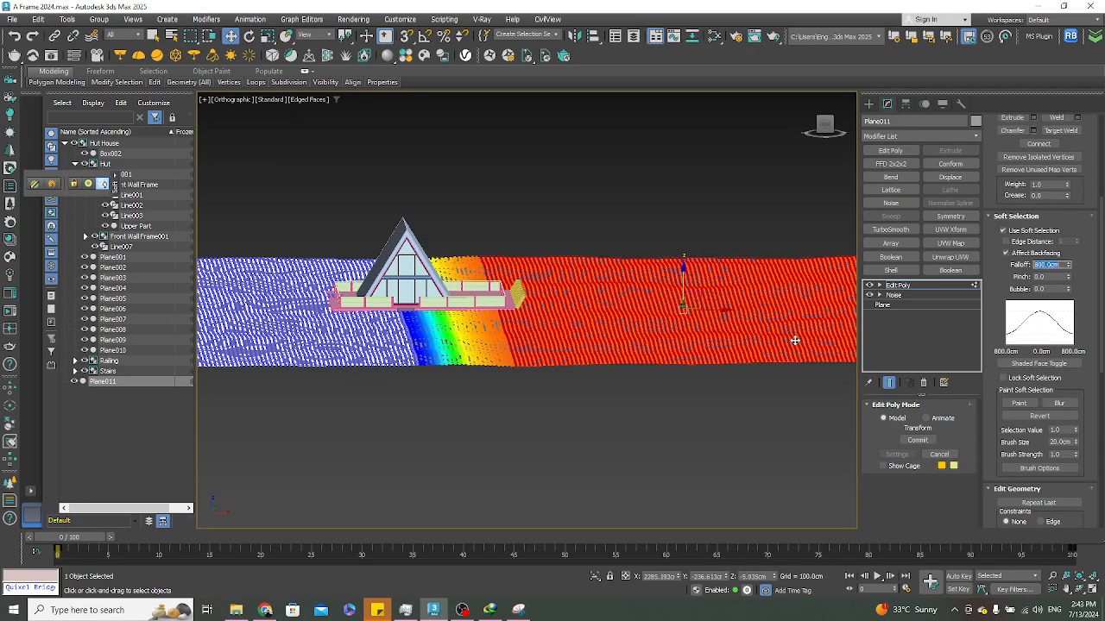
In the front view, lower the selected ground by about 224 cm to form a slope down beneath the slanted supports
{"action": "key", "text": "f"}
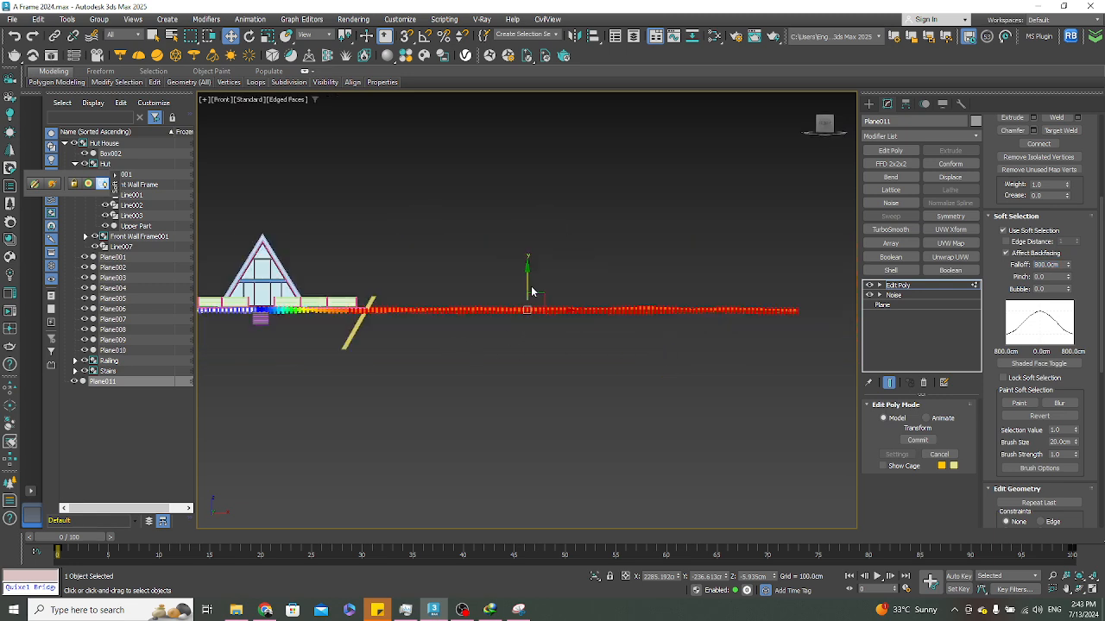
{"action": "left_click_drag", "start_coordinate": [526, 286], "coordinate": [516, 307]}
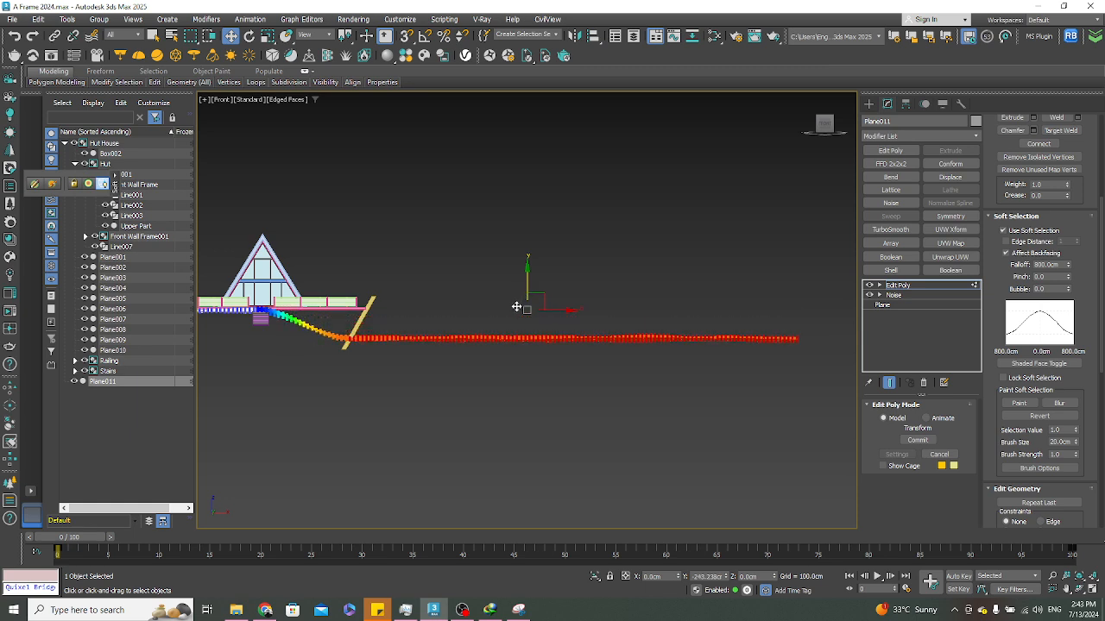
{"action": "middle_click_drag", "start_coordinate": [377, 316], "coordinate": [377, 311], "text": "alt"}
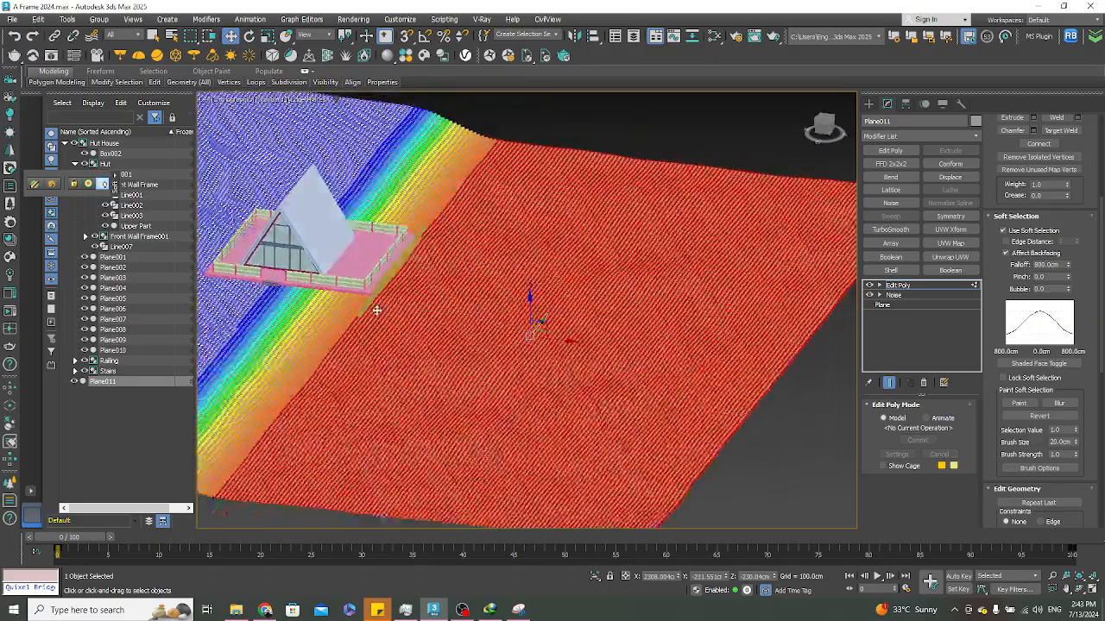
Leave vertex editing, shade the model without edged faces, and examine the slope around the cabin, stairs and supports
{"action": "key", "text": "F3"}
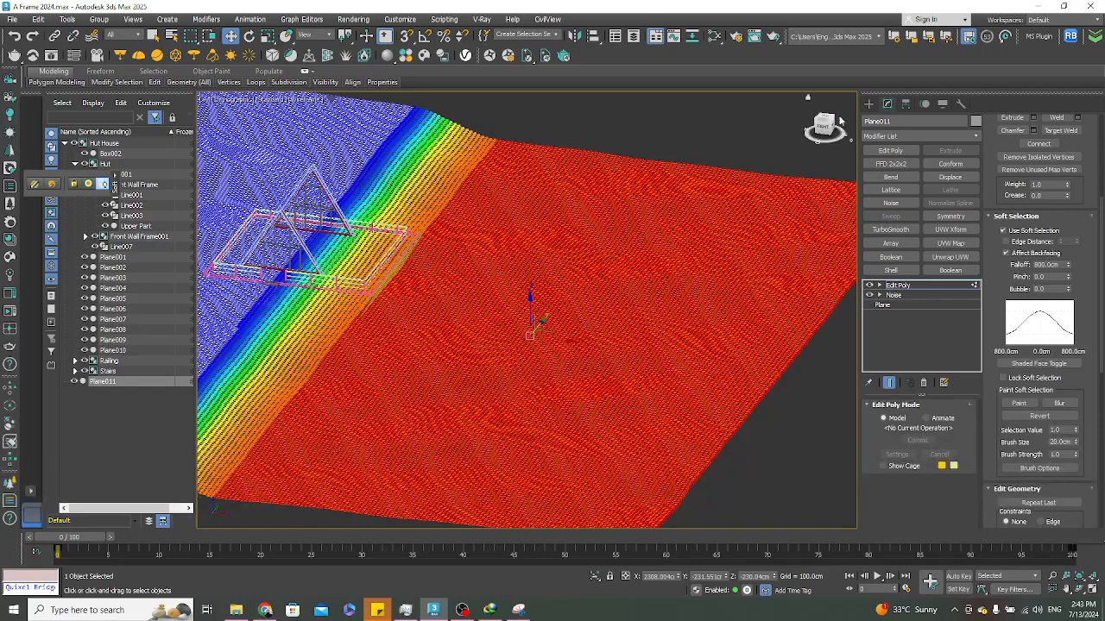
{"action": "left_click", "coordinate": [869, 107]}
{"action": "key", "text": "F3"}
{"action": "key", "text": "F4"}
{"action": "key", "text": "F4"}
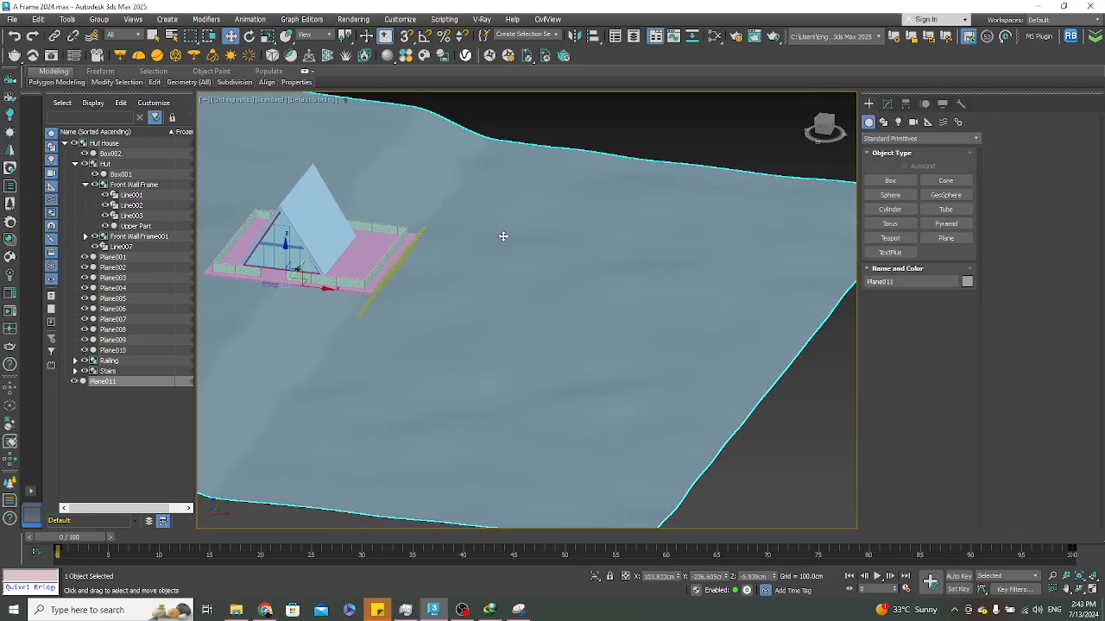
{"action": "scroll", "coordinate": [503, 237], "scroll_direction": "down", "scroll_amount": 3}
{"action": "middle_click_drag", "start_coordinate": [486, 307], "coordinate": [543, 323], "text": "alt"}
{"action": "scroll", "coordinate": [476, 264], "scroll_direction": "up", "scroll_amount": 4}
{"action": "scroll", "coordinate": [478, 232], "scroll_direction": "up", "scroll_amount": 1}
{"action": "scroll", "coordinate": [543, 314], "scroll_direction": "down", "scroll_amount": 4}
{"action": "scroll", "coordinate": [556, 302], "scroll_direction": "up", "scroll_amount": 2}
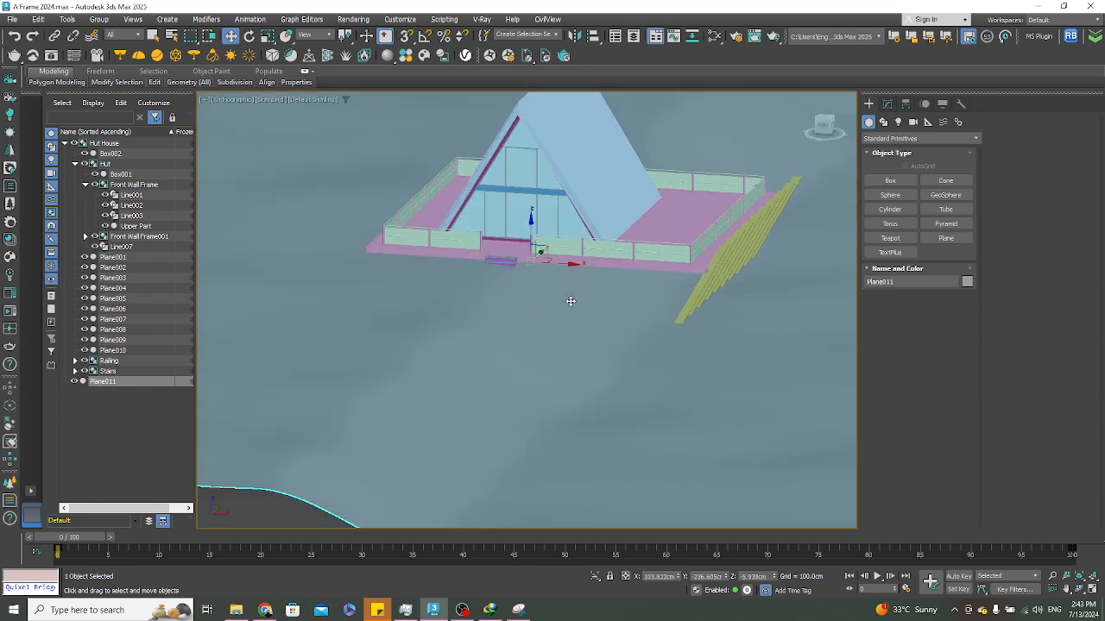
Return to vertex editing in the ground plane's Edit Poly and select a vertex on the slope in front of the deck
{"action": "left_click", "coordinate": [887, 103]}
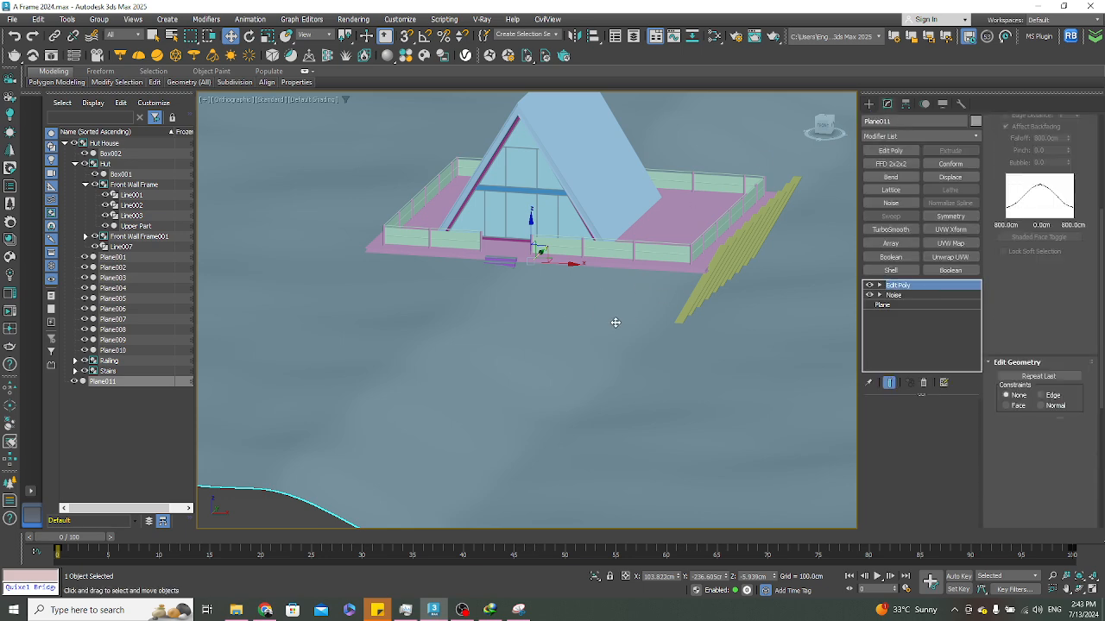
{"action": "middle_click_drag", "start_coordinate": [579, 323], "coordinate": [608, 330], "text": "alt"}
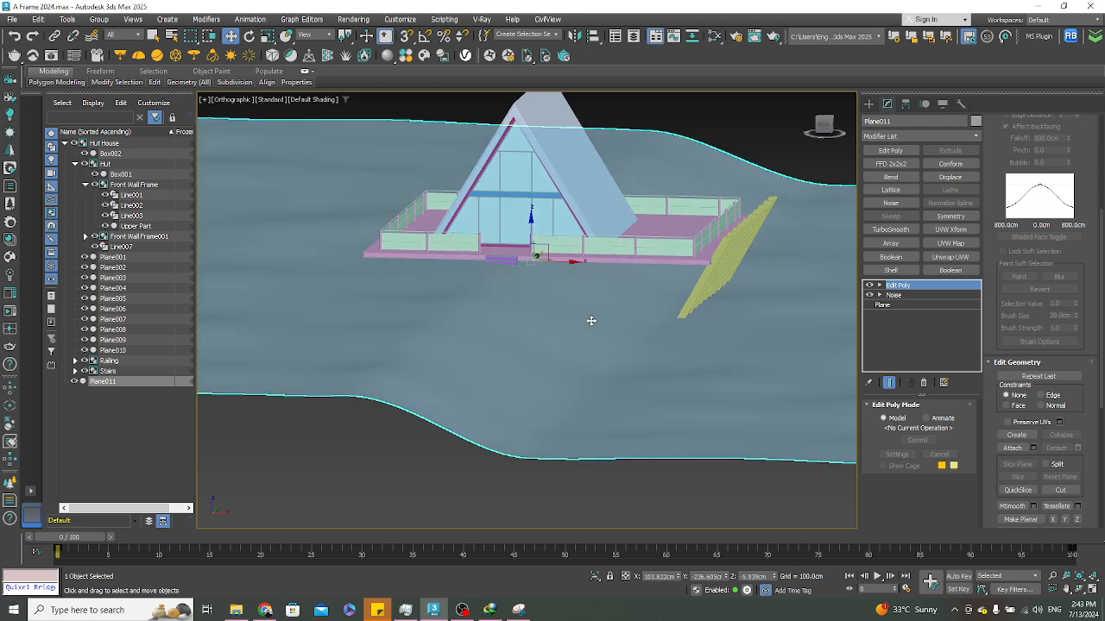
{"action": "scroll", "coordinate": [1008, 218], "scroll_direction": "up", "scroll_amount": 5}
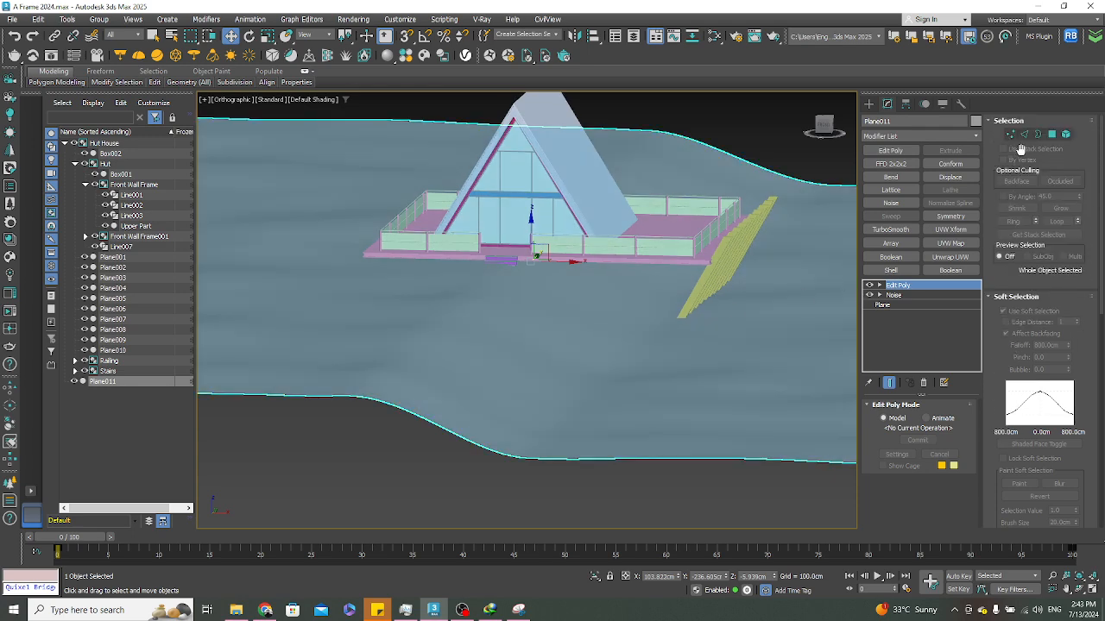
{"action": "left_click", "coordinate": [1011, 137]}
{"action": "left_click", "coordinate": [573, 295]}
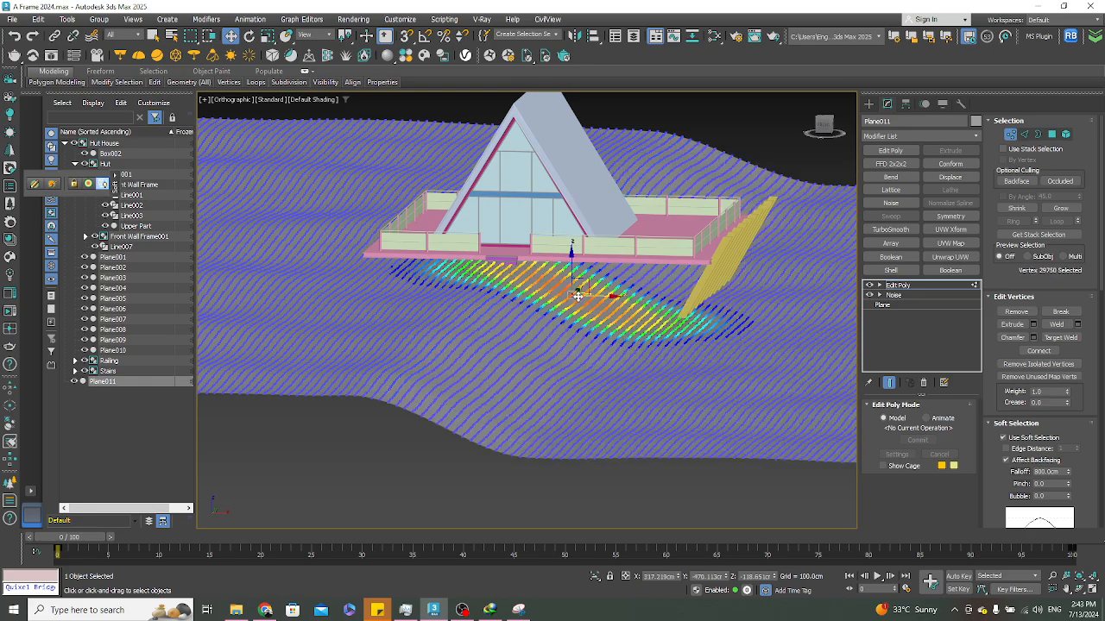
Reduce the soft selection falloff to 450 cm and raise the ground in front of the deck by about 11 cm
{"action": "mouse_move", "coordinate": [587, 313]}
{"action": "middle_mouse_down", "text": "alt"}
{"action": "mouse_move", "coordinate": [591, 332]}
{"action": "mouse_move", "coordinate": [595, 319]}
{"action": "middle_mouse_up", "text": "alt"}
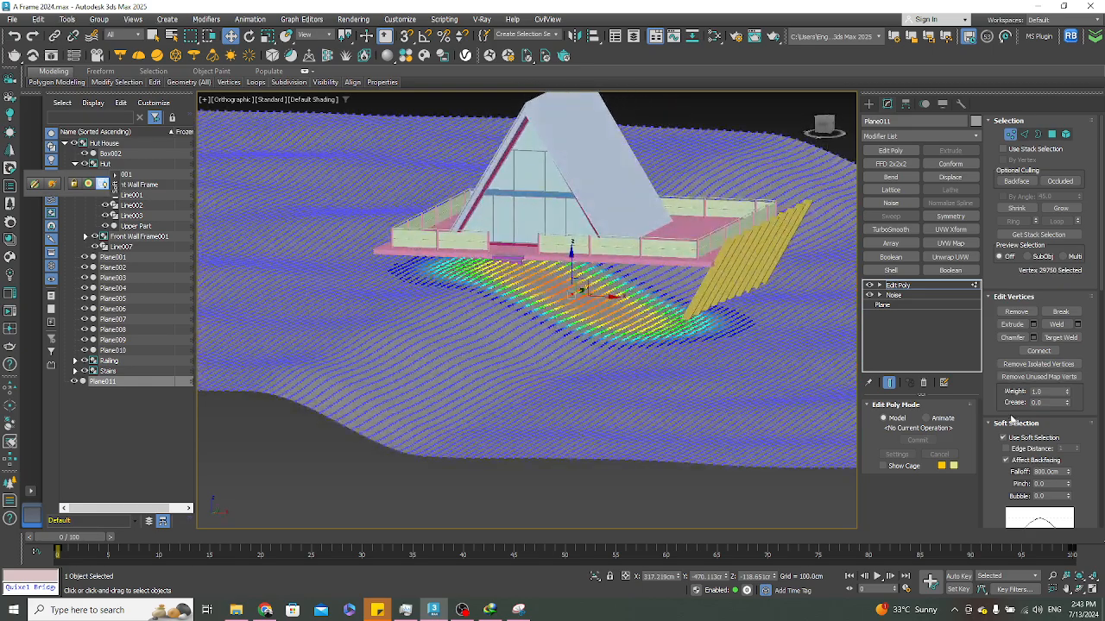
{"action": "scroll", "coordinate": [1075, 426], "scroll_direction": "down", "scroll_amount": 5}
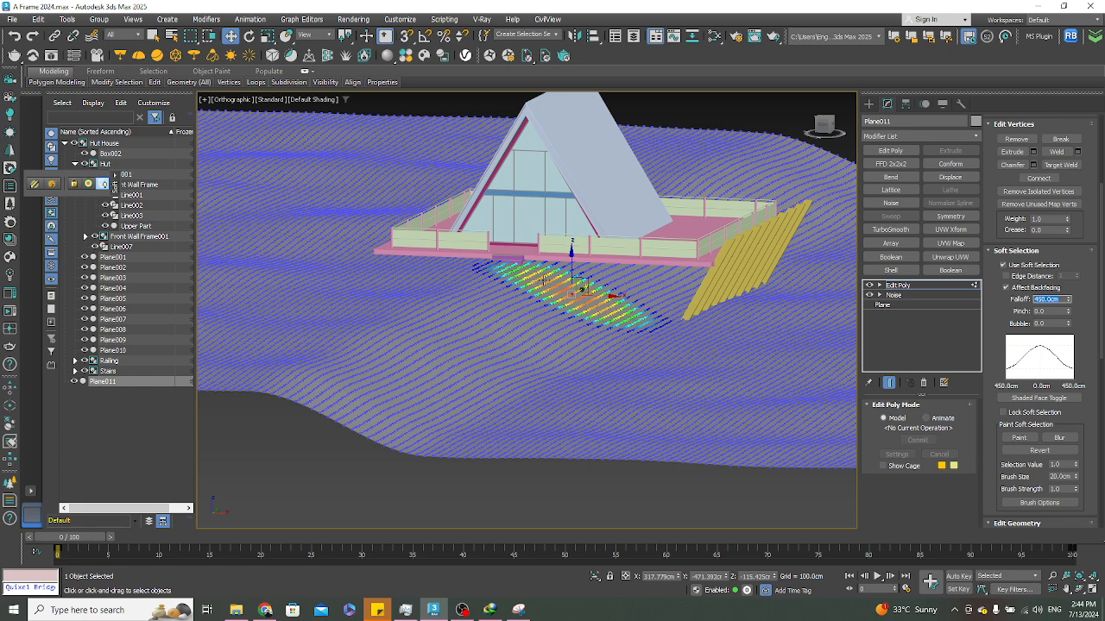
{"action": "scroll", "coordinate": [581, 286], "scroll_direction": "up", "scroll_amount": 3}
{"action": "left_click_drag", "start_coordinate": [595, 272], "coordinate": [596, 267]}
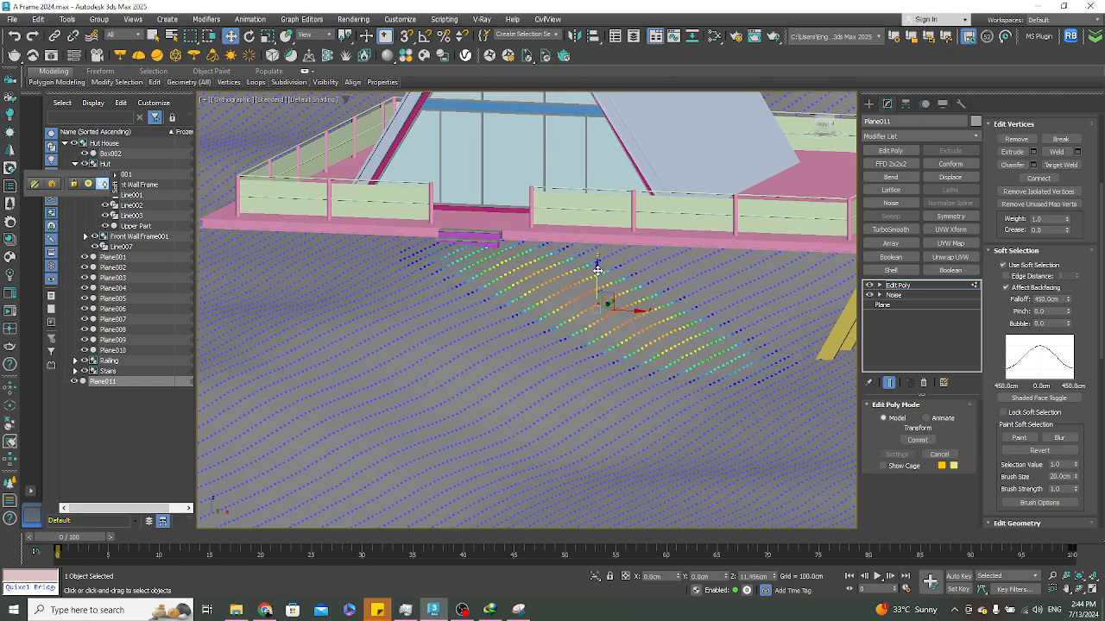
Lower the ground under the front stairs to uncover the steps, and lower the area ahead of them by about 26 cm
{"action": "left_click", "coordinate": [464, 248]}
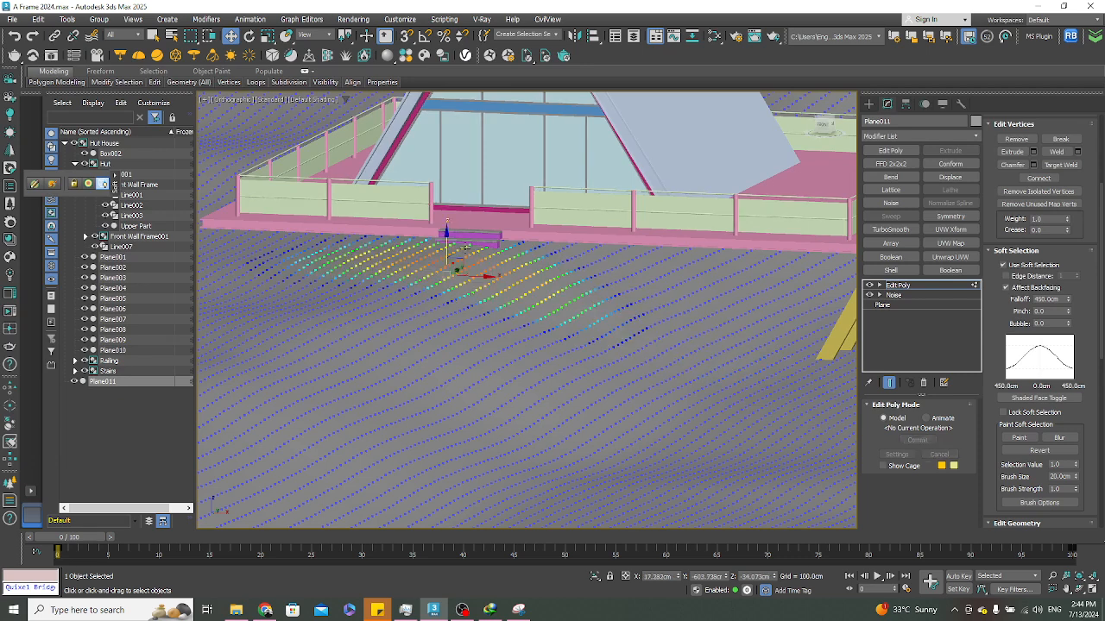
{"action": "mouse_move", "coordinate": [447, 247]}
{"action": "left_mouse_down"}
{"action": "mouse_move", "coordinate": [442, 261]}
{"action": "mouse_move", "coordinate": [436, 246]}
{"action": "left_mouse_up"}
{"action": "left_click", "coordinate": [441, 235]}
{"action": "left_click", "coordinate": [415, 297]}
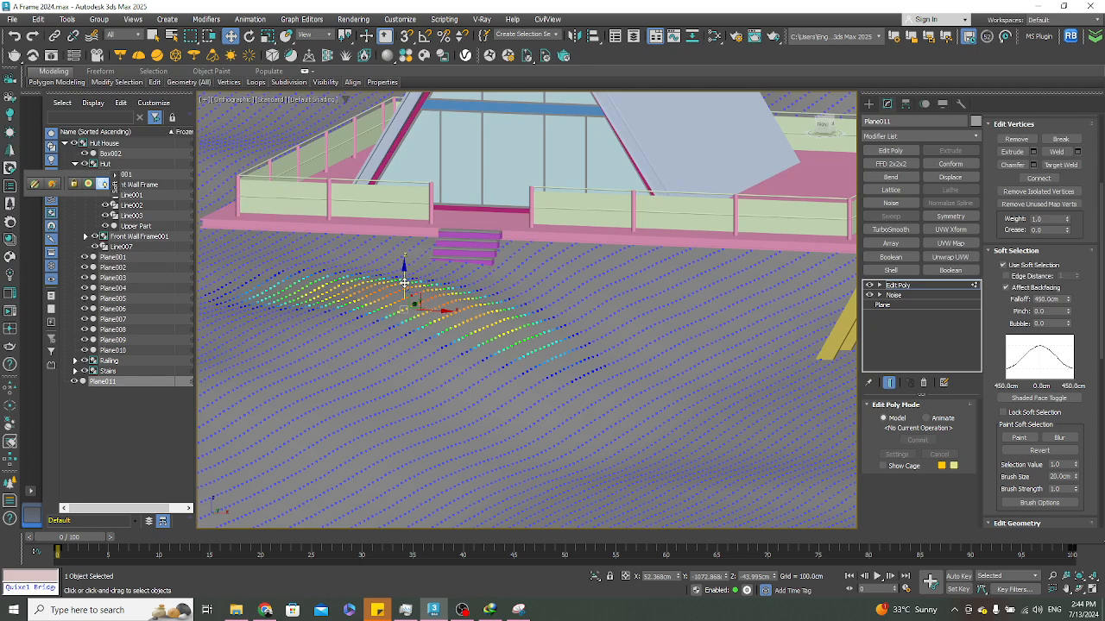
{"action": "left_click_drag", "start_coordinate": [403, 282], "coordinate": [405, 290]}
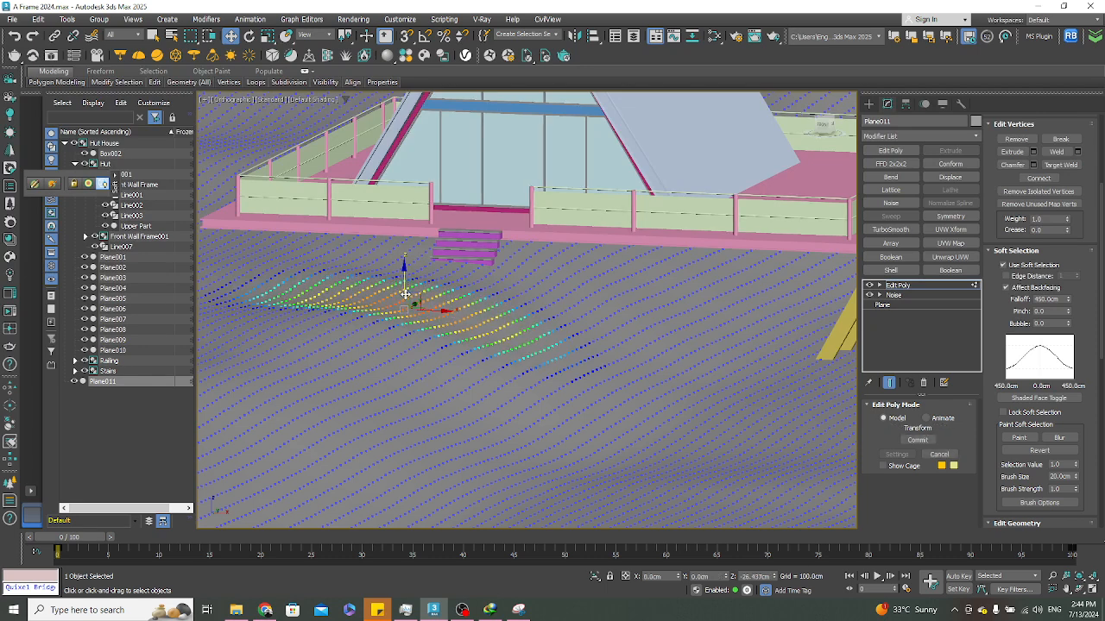
Soft-select the ground beneath the deck next to the slanted supports and raise it slightly, by about 4 cm
{"action": "left_click", "coordinate": [703, 288]}
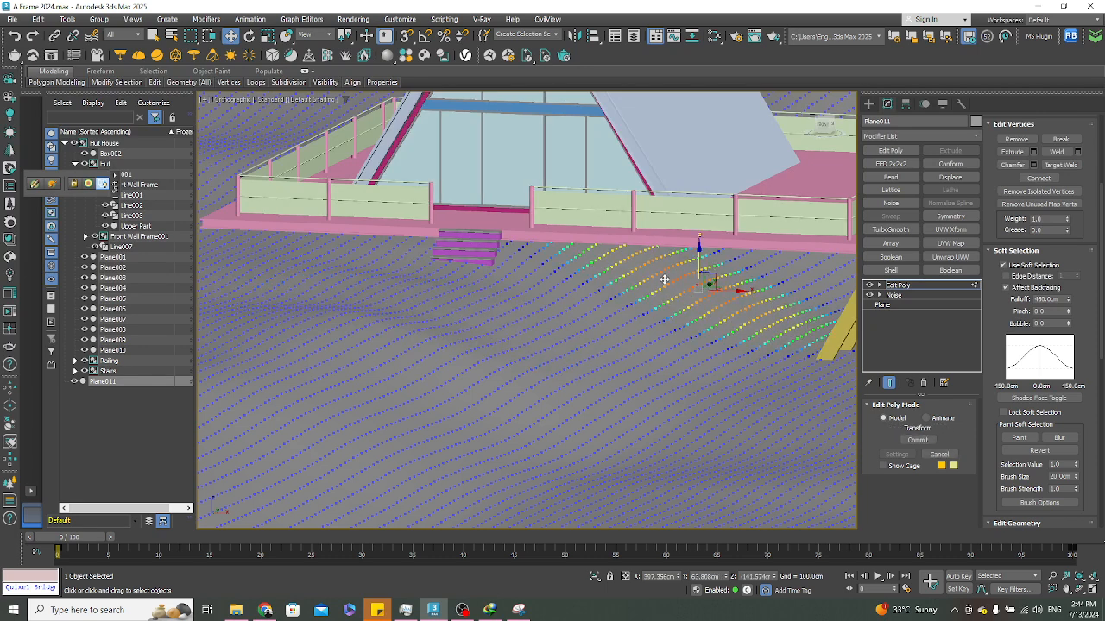
{"action": "middle_click_drag", "start_coordinate": [663, 280], "coordinate": [596, 299], "text": "alt"}
{"action": "scroll", "coordinate": [562, 334], "scroll_direction": "down", "scroll_amount": 10}
{"action": "scroll", "coordinate": [552, 310], "scroll_direction": "up", "scroll_amount": 8}
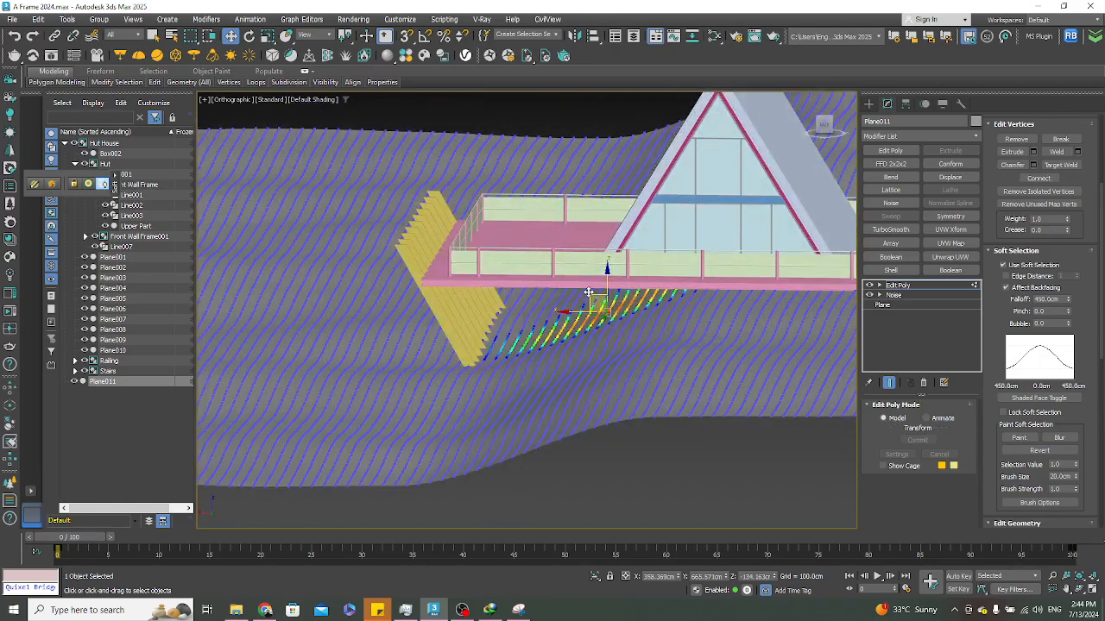
{"action": "mouse_move", "coordinate": [588, 294]}
{"action": "middle_mouse_down", "text": "alt"}
{"action": "mouse_move", "coordinate": [651, 335]}
{"action": "mouse_move", "coordinate": [608, 321]}
{"action": "mouse_move", "coordinate": [575, 354]}
{"action": "mouse_move", "coordinate": [509, 379]}
{"action": "mouse_move", "coordinate": [518, 363]}
{"action": "middle_mouse_up", "text": "alt"}
{"action": "scroll", "coordinate": [575, 355], "scroll_direction": "down", "scroll_amount": 5}
{"action": "scroll", "coordinate": [529, 362], "scroll_direction": "up", "scroll_amount": 5}
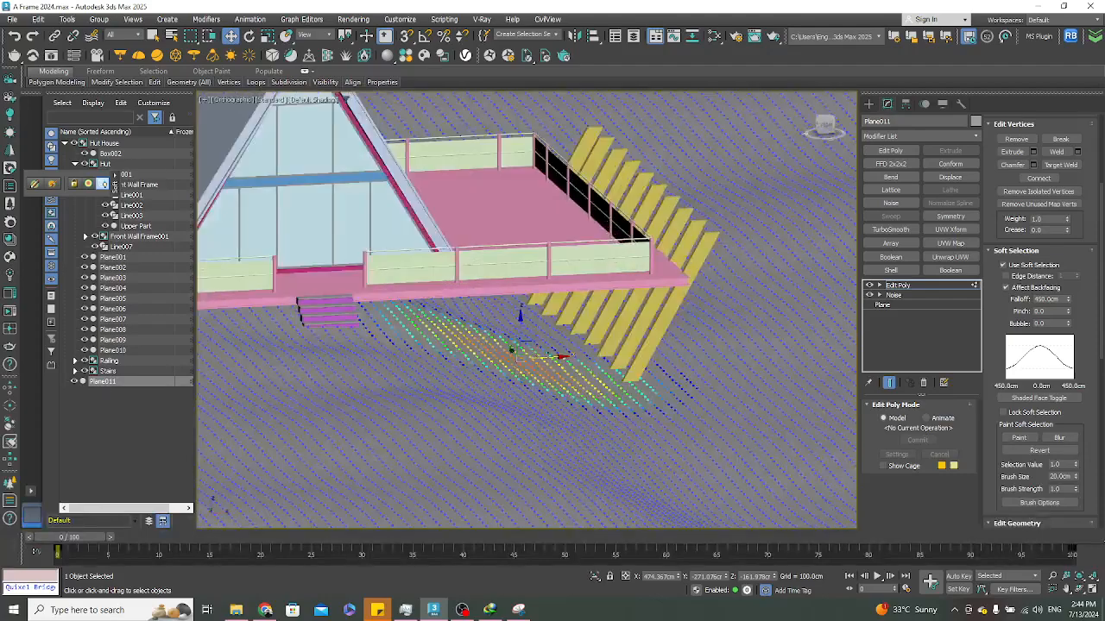
{"action": "left_click", "coordinate": [537, 344]}
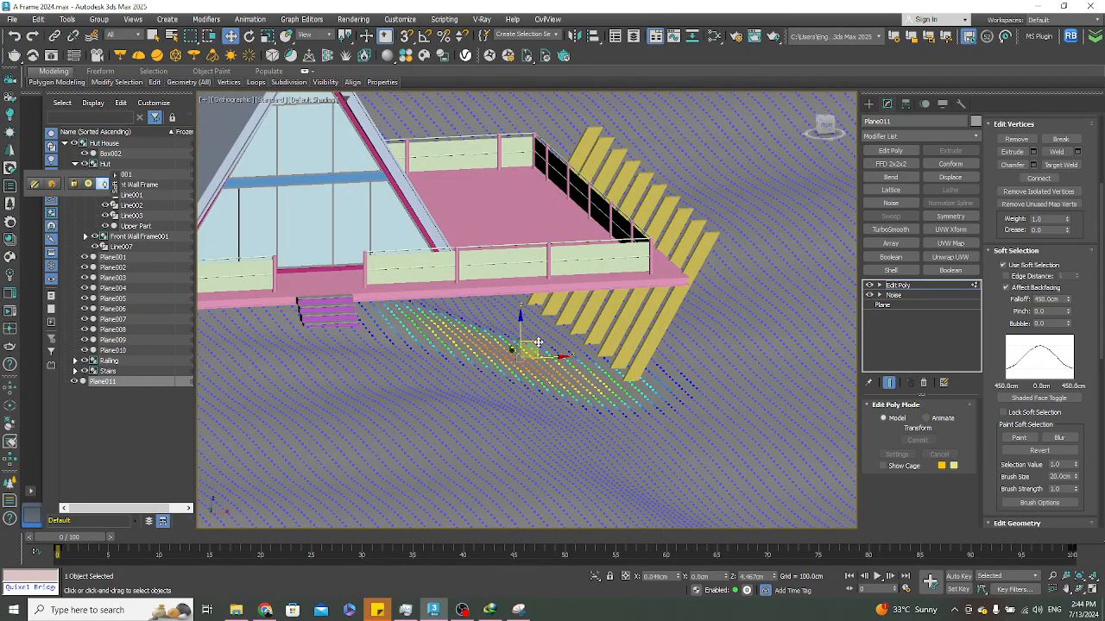
Leave vertex editing, display the scene shaded without edges, and examine the sculpted terrain around the whole cabin
{"action": "middle_click_drag", "start_coordinate": [499, 362], "coordinate": [540, 371], "text": "alt"}
{"action": "scroll", "coordinate": [541, 373], "scroll_direction": "down", "scroll_amount": 10}
{"action": "scroll", "coordinate": [539, 375], "scroll_direction": "up", "scroll_amount": 10}
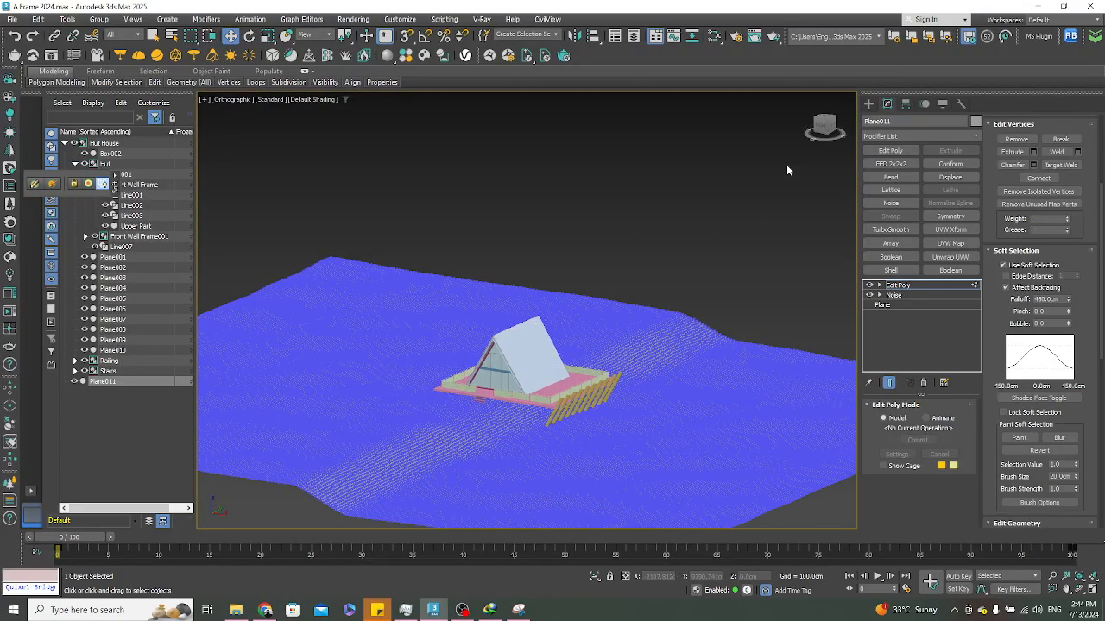
{"action": "left_click", "coordinate": [871, 107]}
{"action": "key", "text": "F3"}
{"action": "key", "text": "F4"}
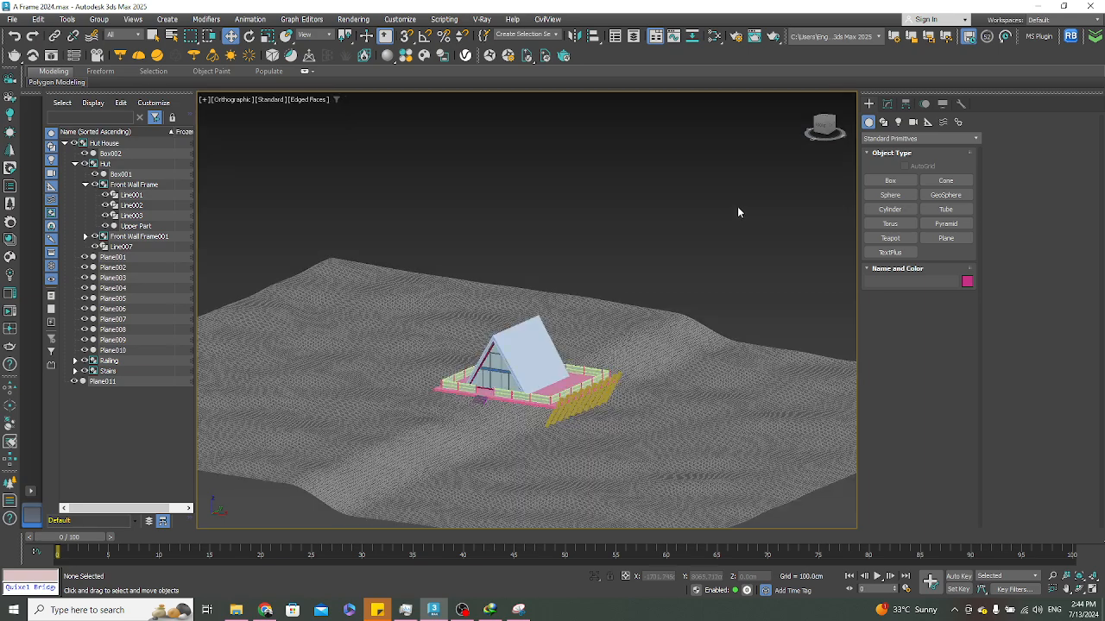
{"action": "key", "text": "F4"}
{"action": "scroll", "coordinate": [729, 227], "scroll_direction": "down", "scroll_amount": 3}
{"action": "mouse_move", "coordinate": [691, 305]}
{"action": "middle_mouse_down", "text": "alt"}
{"action": "mouse_move", "coordinate": [627, 346]}
{"action": "mouse_move", "coordinate": [614, 322]}
{"action": "mouse_move", "coordinate": [691, 282]}
{"action": "mouse_move", "coordinate": [720, 279]}
{"action": "mouse_move", "coordinate": [710, 266]}
{"action": "mouse_move", "coordinate": [684, 341]}
{"action": "mouse_move", "coordinate": [629, 277]}
{"action": "mouse_move", "coordinate": [731, 308]}
{"action": "mouse_move", "coordinate": [723, 280]}
{"action": "mouse_move", "coordinate": [730, 299]}
{"action": "mouse_move", "coordinate": [655, 356]}
{"action": "middle_mouse_up", "text": "alt"}
{"action": "scroll", "coordinate": [614, 321], "scroll_direction": "up", "scroll_amount": 5}
{"action": "scroll", "coordinate": [731, 309], "scroll_direction": "up", "scroll_amount": 5}
{"action": "scroll", "coordinate": [731, 309], "scroll_direction": "down", "scroll_amount": 5}
{"action": "scroll", "coordinate": [654, 357], "scroll_direction": "down", "scroll_amount": 4}
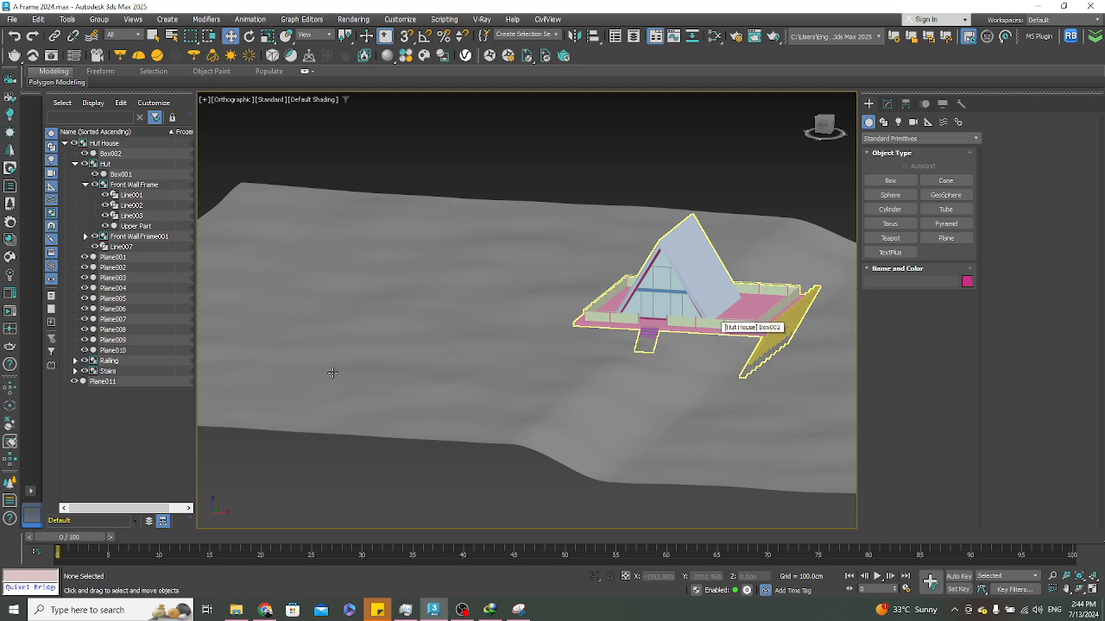
Switch to Chrome and study the A-frame reference photo's hillside, stone steps, stream and slanted supports
{"action": "left_click", "coordinate": [265, 611]}
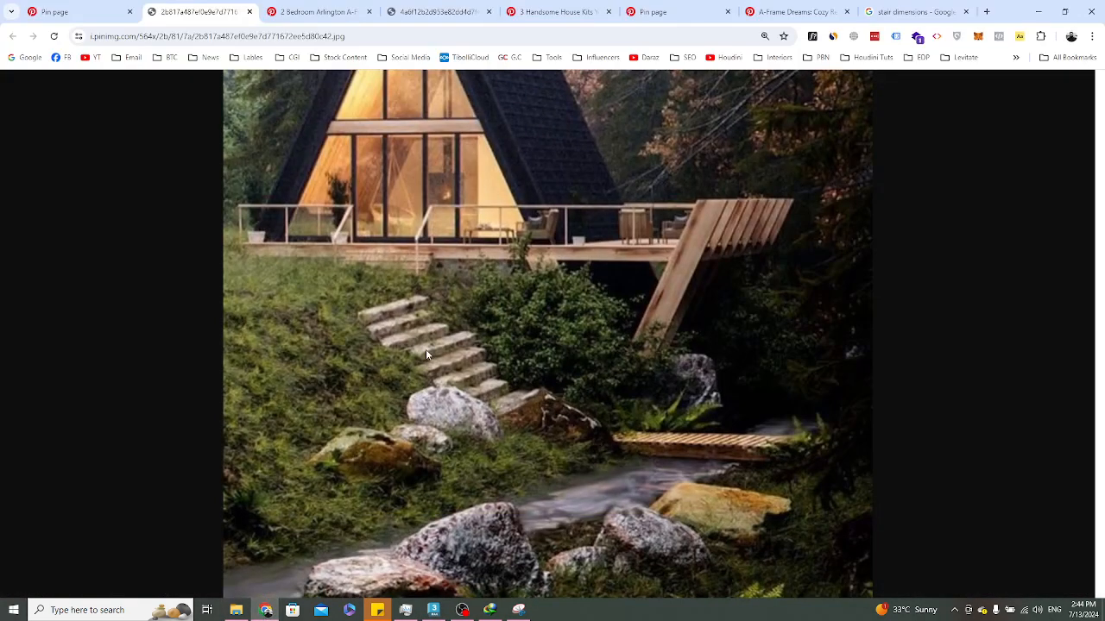
{"action": "scroll", "coordinate": [407, 332], "scroll_direction": "up", "scroll_amount": 3}
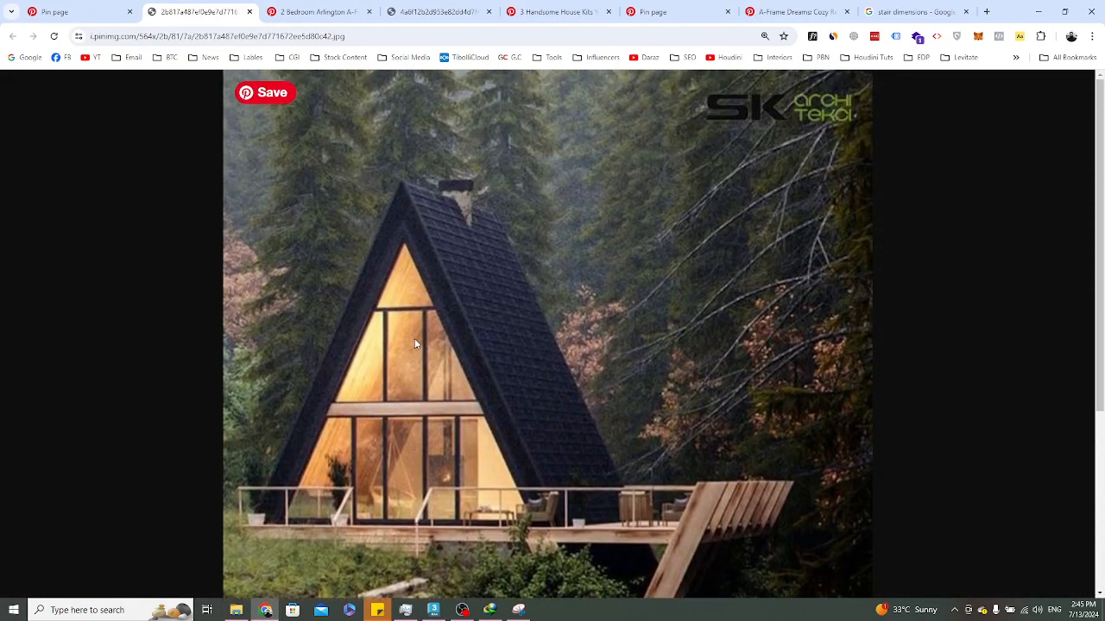
{"action": "scroll", "coordinate": [413, 342], "scroll_direction": "down", "scroll_amount": 3}
{"action": "scroll", "coordinate": [411, 343], "scroll_direction": "up", "scroll_amount": 1}
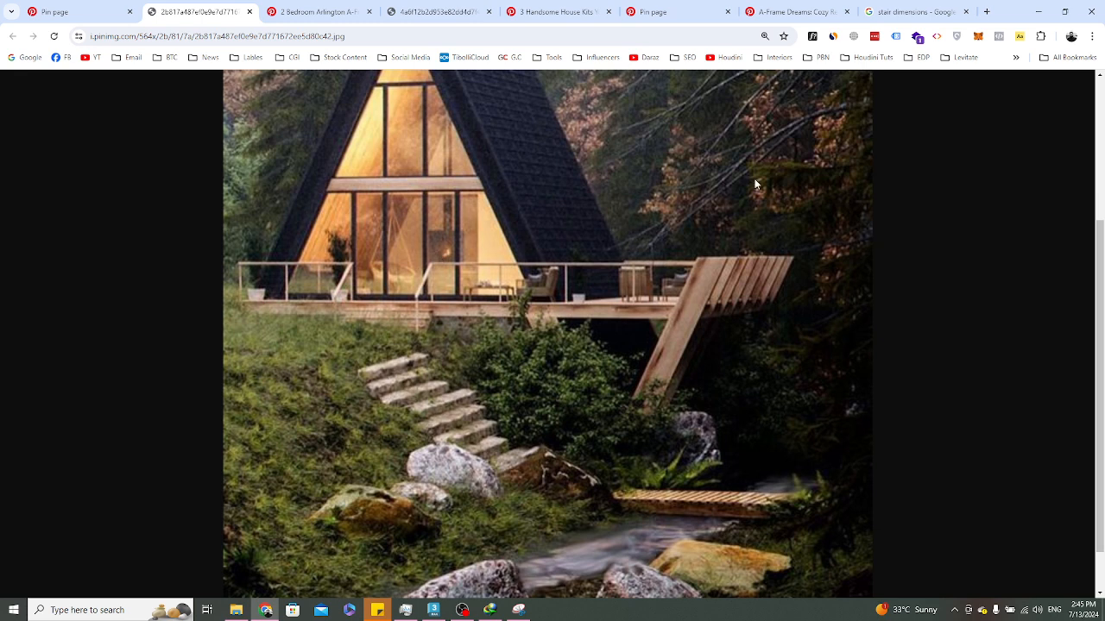
Switch to 3ds Max, isolate the Hut House group and open it for editing
{"action": "left_click", "coordinate": [1038, 11]}
{"action": "scroll", "coordinate": [627, 335], "scroll_direction": "up", "scroll_amount": 3}
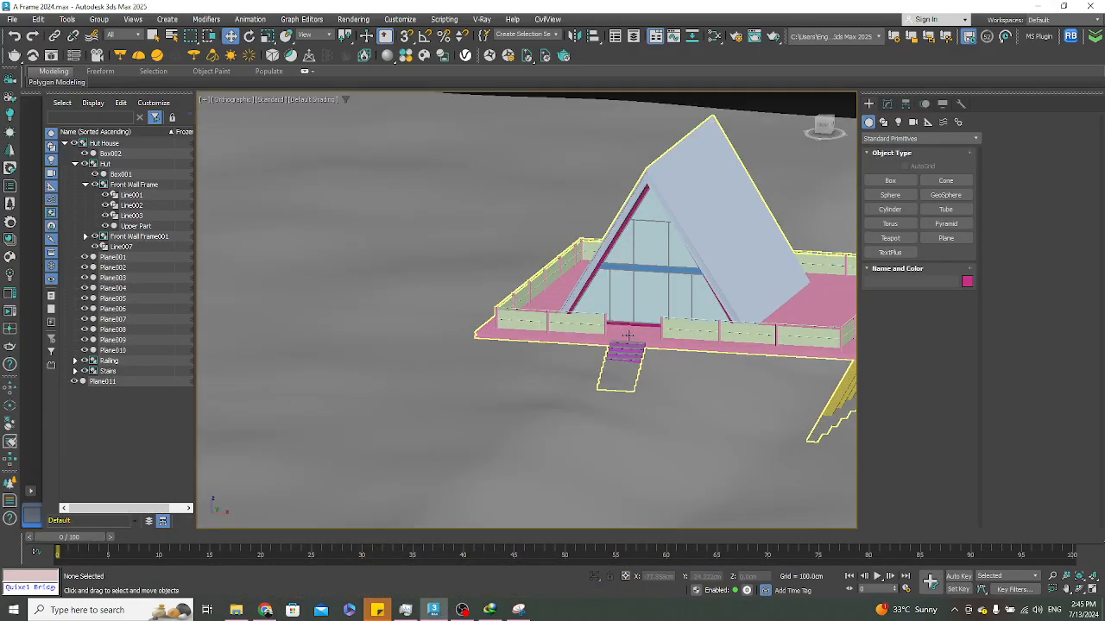
{"action": "scroll", "coordinate": [613, 338], "scroll_direction": "up", "scroll_amount": 5}
{"action": "scroll", "coordinate": [582, 340], "scroll_direction": "down", "scroll_amount": 4}
{"action": "mouse_move", "coordinate": [581, 340]}
{"action": "middle_mouse_down", "text": "alt"}
{"action": "mouse_move", "coordinate": [552, 337]}
{"action": "mouse_move", "coordinate": [583, 348]}
{"action": "mouse_move", "coordinate": [561, 343]}
{"action": "mouse_move", "coordinate": [574, 332]}
{"action": "middle_mouse_up", "text": "alt"}
{"action": "scroll", "coordinate": [575, 332], "scroll_direction": "up", "scroll_amount": 6}
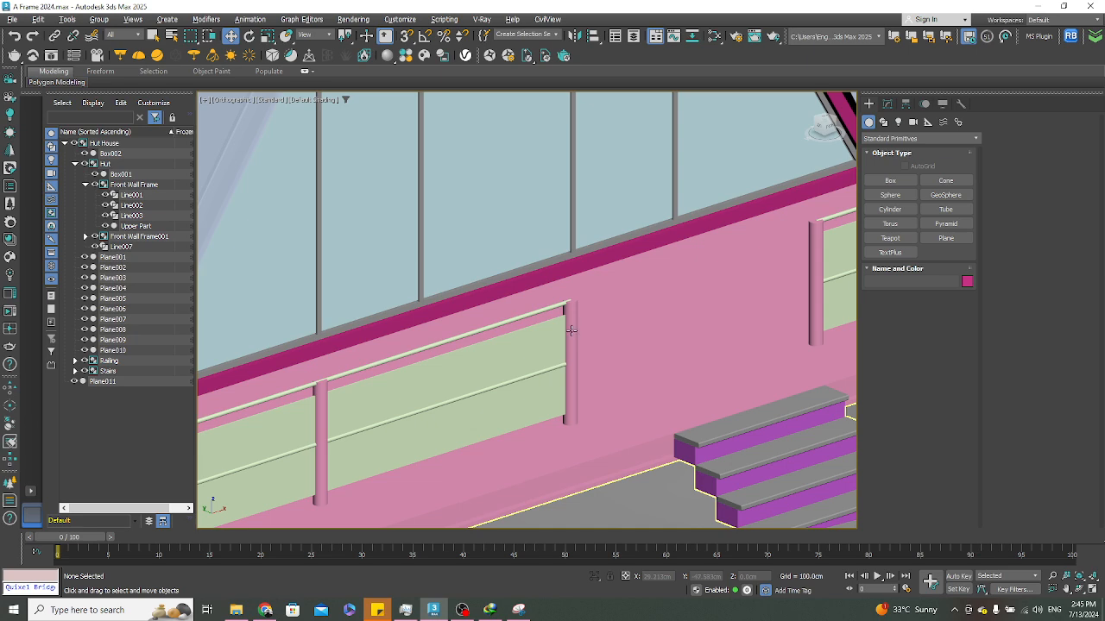
{"action": "left_click", "coordinate": [571, 329]}
{"action": "key", "text": "z"}
{"action": "left_click", "coordinate": [594, 577]}
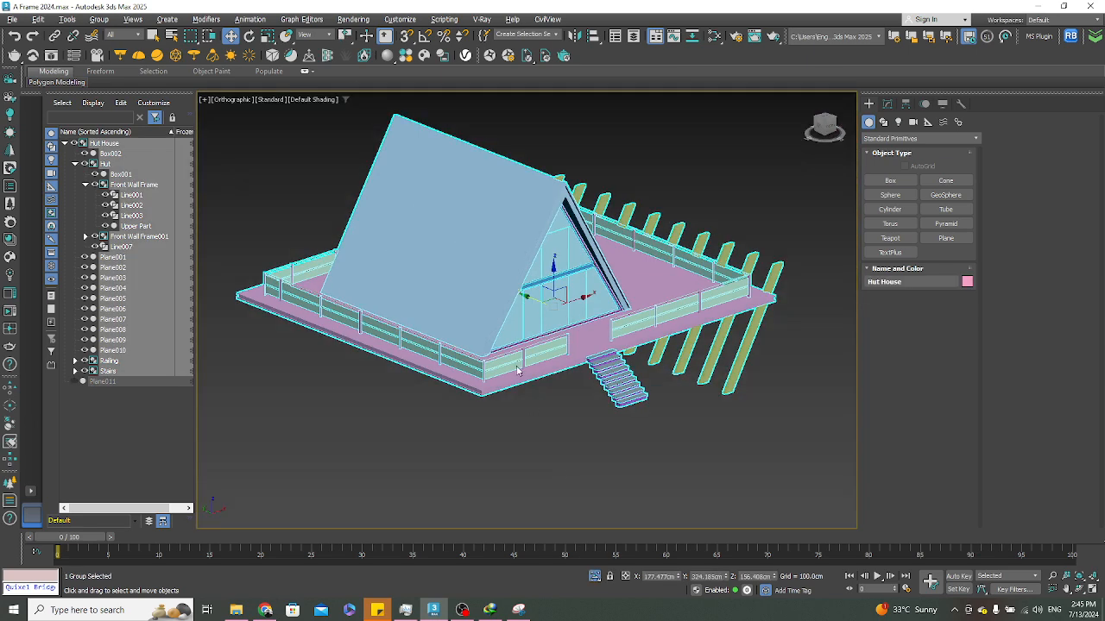
{"action": "left_click", "coordinate": [100, 21]}
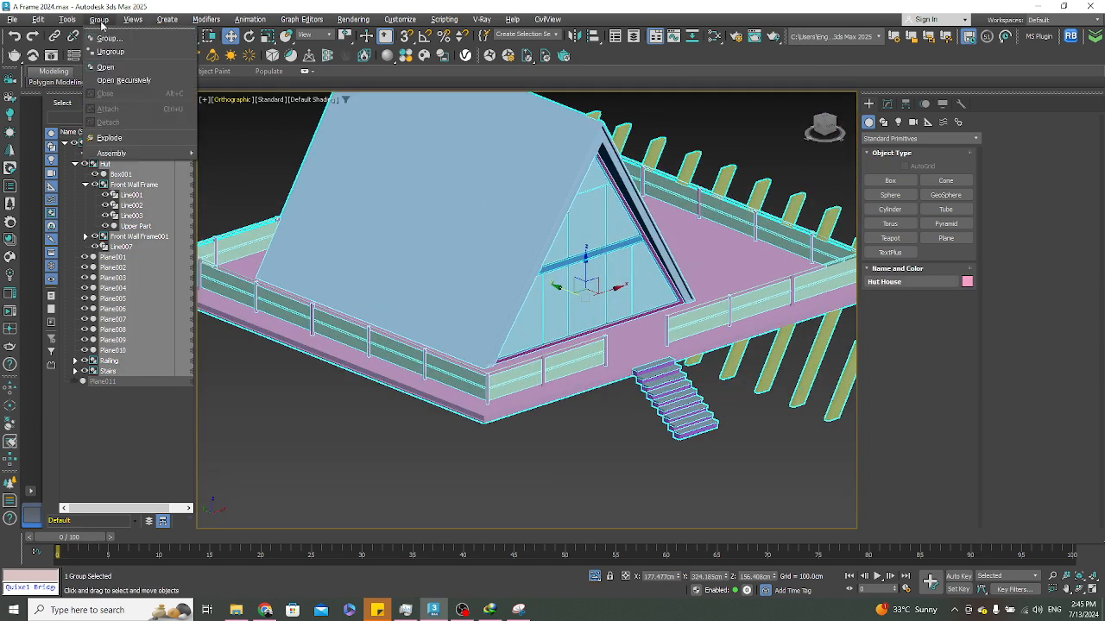
{"action": "left_click", "coordinate": [112, 65]}
Select the Railing group, isolate it and open it for editing
{"action": "scroll", "coordinate": [569, 335], "scroll_direction": "up", "scroll_amount": 3}
{"action": "scroll", "coordinate": [569, 335], "scroll_direction": "up", "scroll_amount": 5}
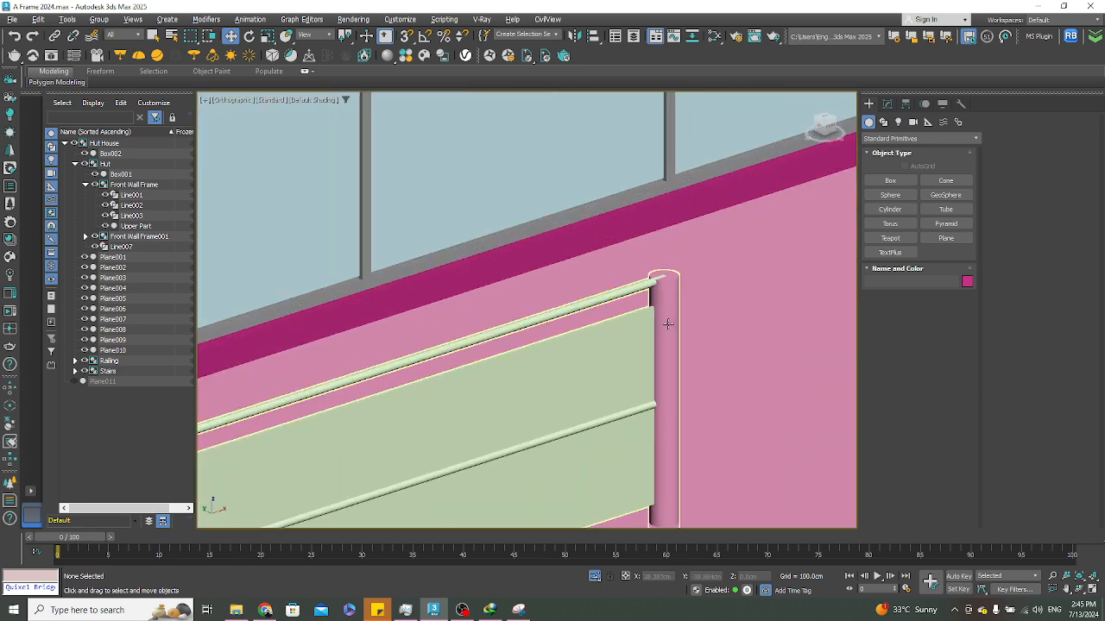
{"action": "left_click", "coordinate": [668, 324]}
{"action": "left_click", "coordinate": [887, 103]}
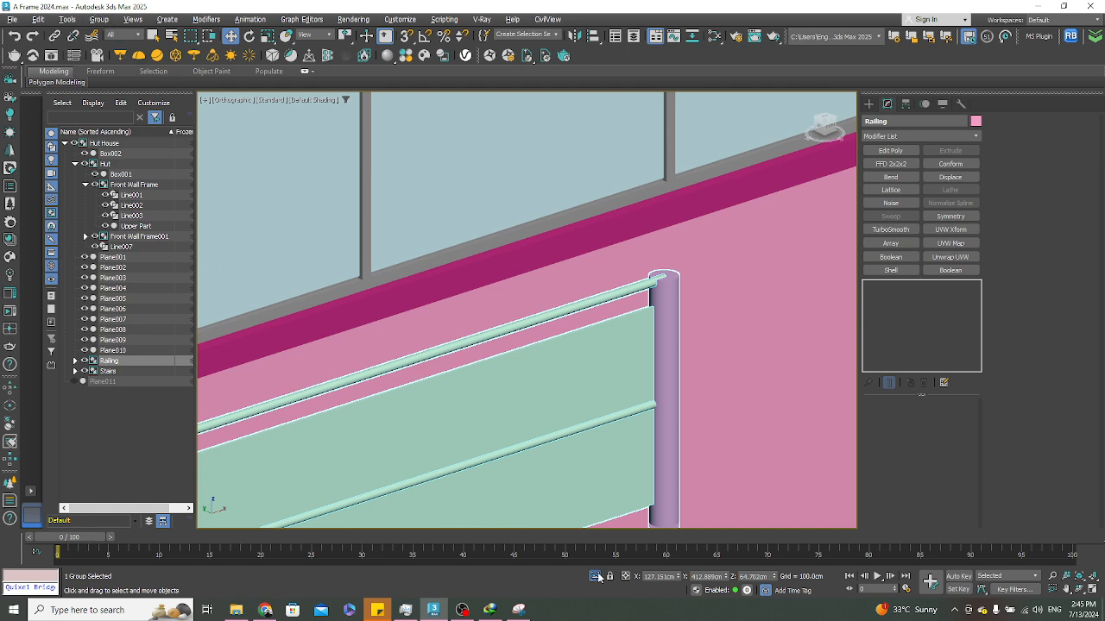
{"action": "left_click", "coordinate": [595, 577]}
{"action": "left_click", "coordinate": [133, 38]}
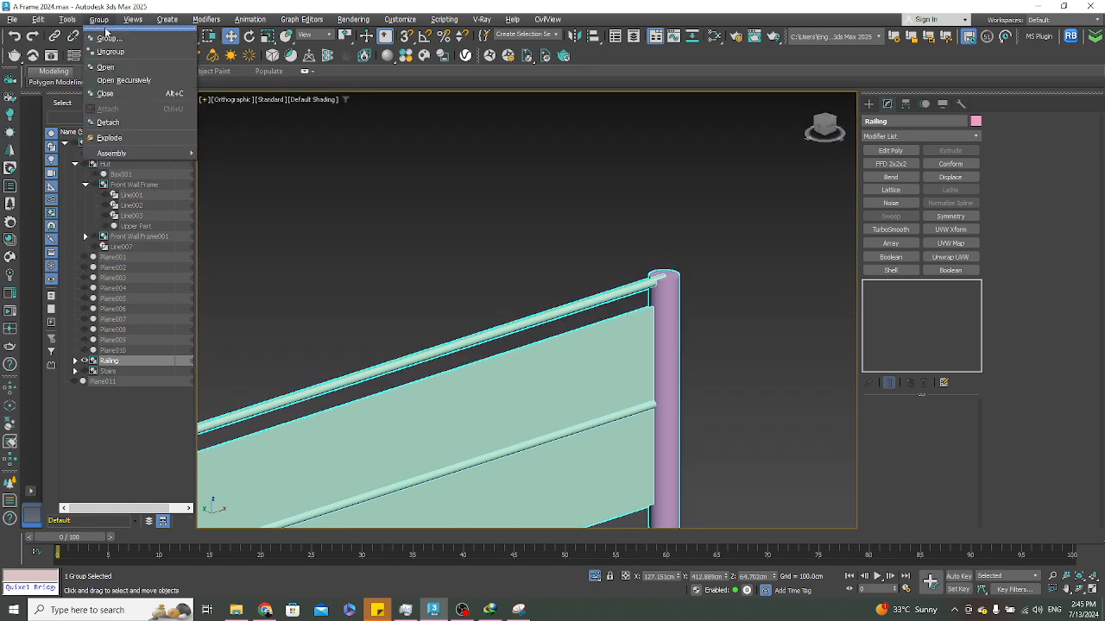
{"action": "left_click", "coordinate": [483, 308]}
Set the radius of the railing's end post beside the stair opening to 3.5 cm
{"action": "left_click", "coordinate": [652, 300]}
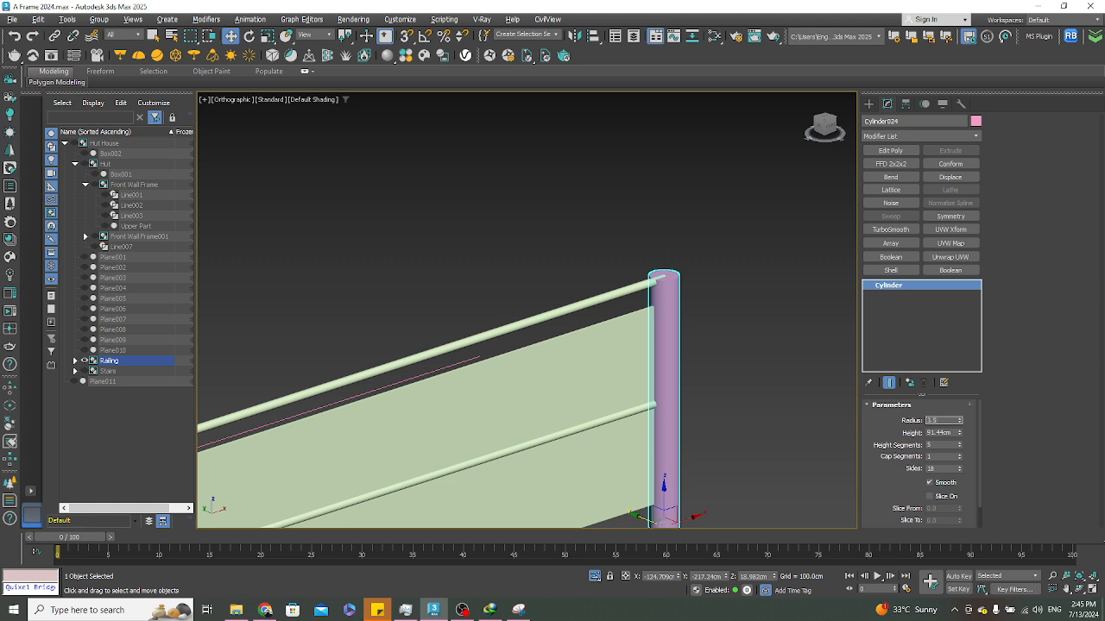
{"action": "key", "text": "Return"}
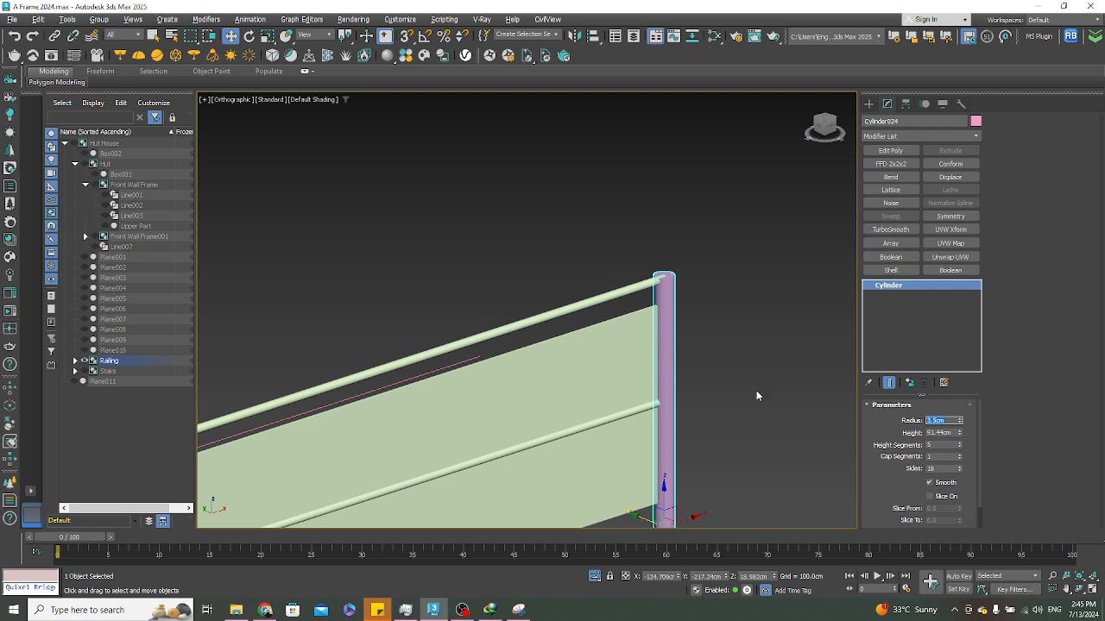
{"action": "scroll", "coordinate": [681, 382], "scroll_direction": "down", "scroll_amount": 5}
Select the railing's top handrail and lower it slightly in the front view to a height of about 109 cm
{"action": "scroll", "coordinate": [557, 424], "scroll_direction": "up", "scroll_amount": 8}
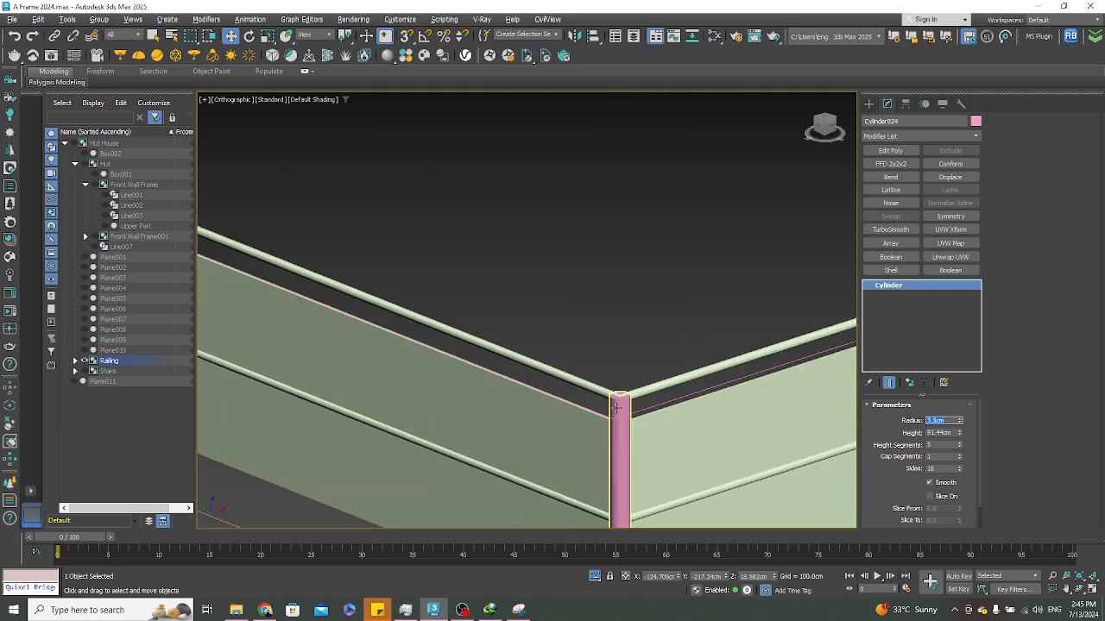
{"action": "scroll", "coordinate": [616, 407], "scroll_direction": "up", "scroll_amount": 5}
{"action": "left_click", "coordinate": [655, 373]}
{"action": "key", "text": "f"}
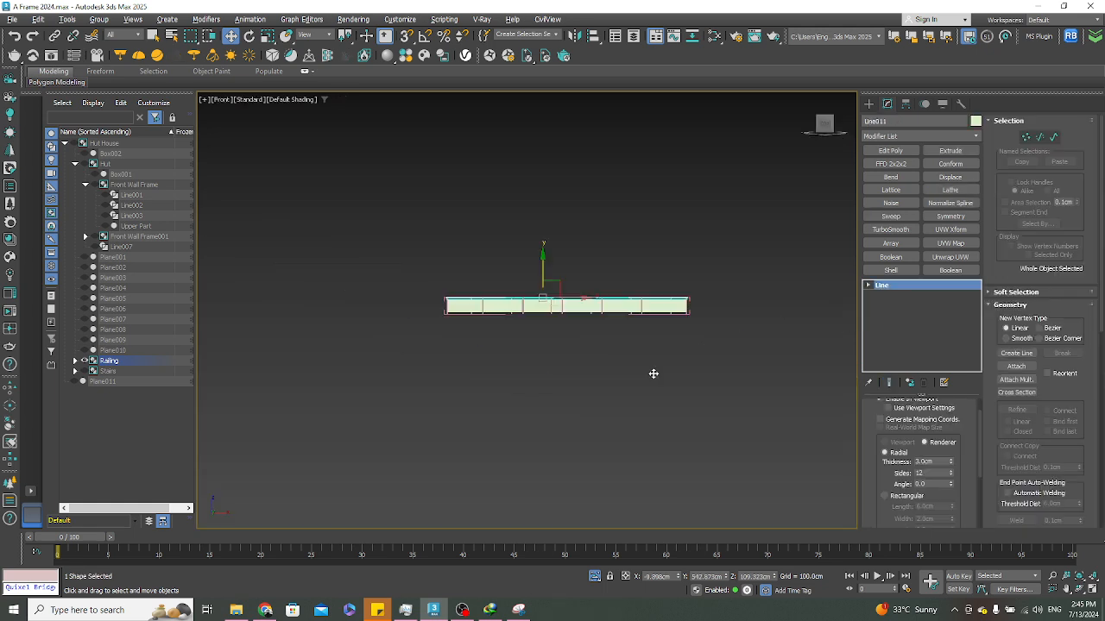
{"action": "scroll", "coordinate": [620, 345], "scroll_direction": "up", "scroll_amount": 10}
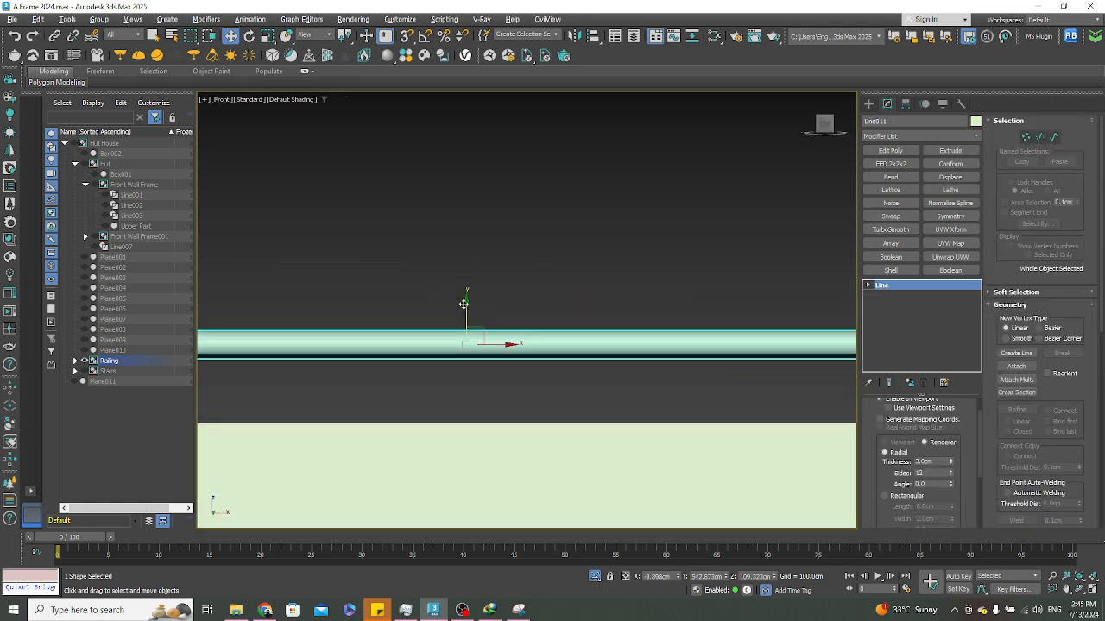
{"action": "scroll", "coordinate": [535, 345], "scroll_direction": "down", "scroll_amount": 5}
{"action": "scroll", "coordinate": [636, 354], "scroll_direction": "up", "scroll_amount": 5}
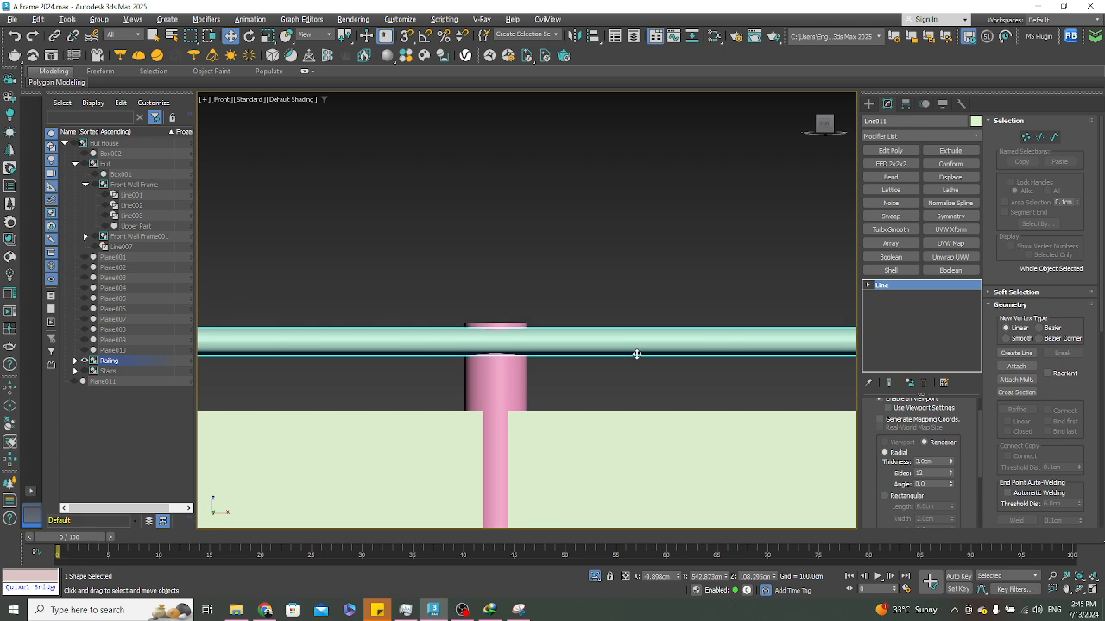
{"action": "scroll", "coordinate": [636, 348], "scroll_direction": "down", "scroll_amount": 4}
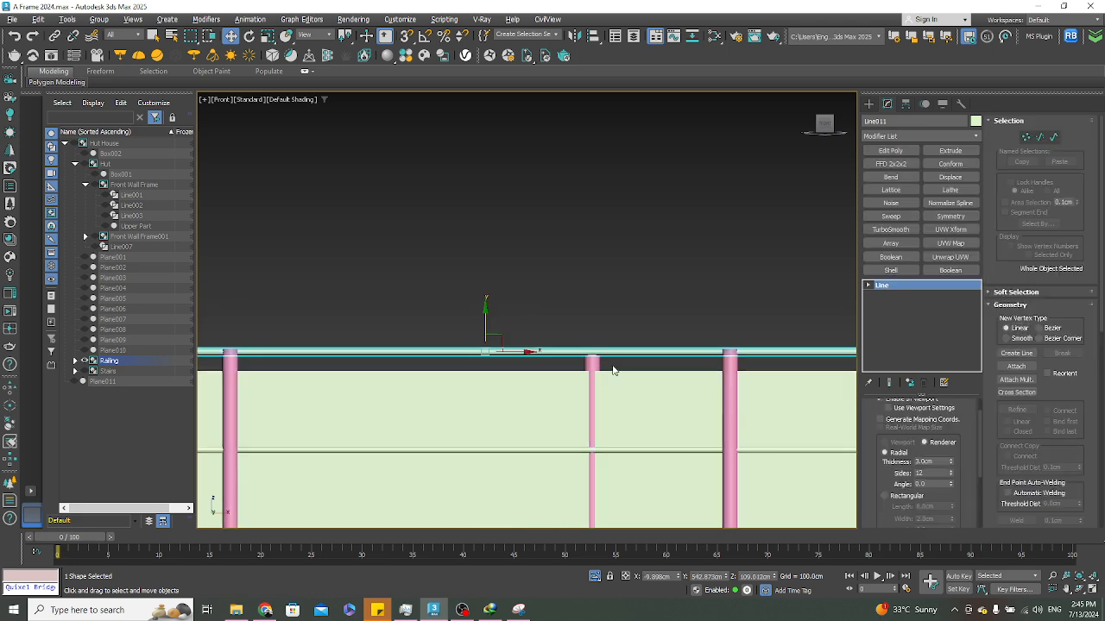
Adjust the top handrail against the post tops, settling it at a height of about 108.2 cm
{"action": "middle_click_drag", "start_coordinate": [612, 365], "coordinate": [672, 204], "text": "alt"}
{"action": "scroll", "coordinate": [672, 203], "scroll_direction": "up", "scroll_amount": 8}
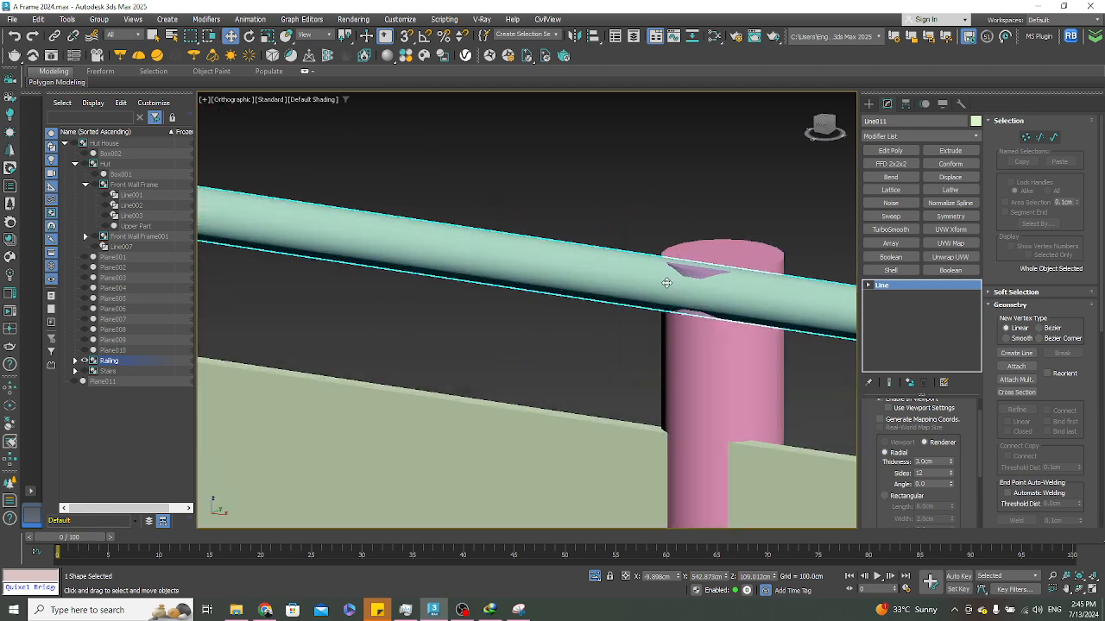
{"action": "middle_click_drag", "start_coordinate": [736, 287], "coordinate": [693, 377], "text": "alt"}
{"action": "scroll", "coordinate": [693, 377], "scroll_direction": "down", "scroll_amount": 8}
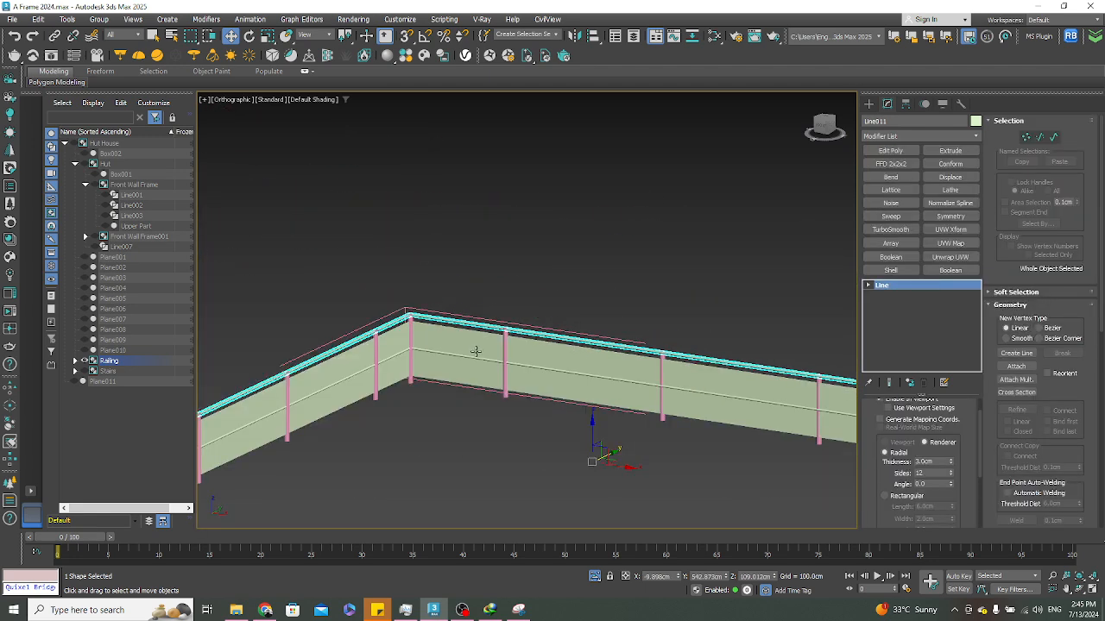
{"action": "scroll", "coordinate": [573, 433], "scroll_direction": "up", "scroll_amount": 3}
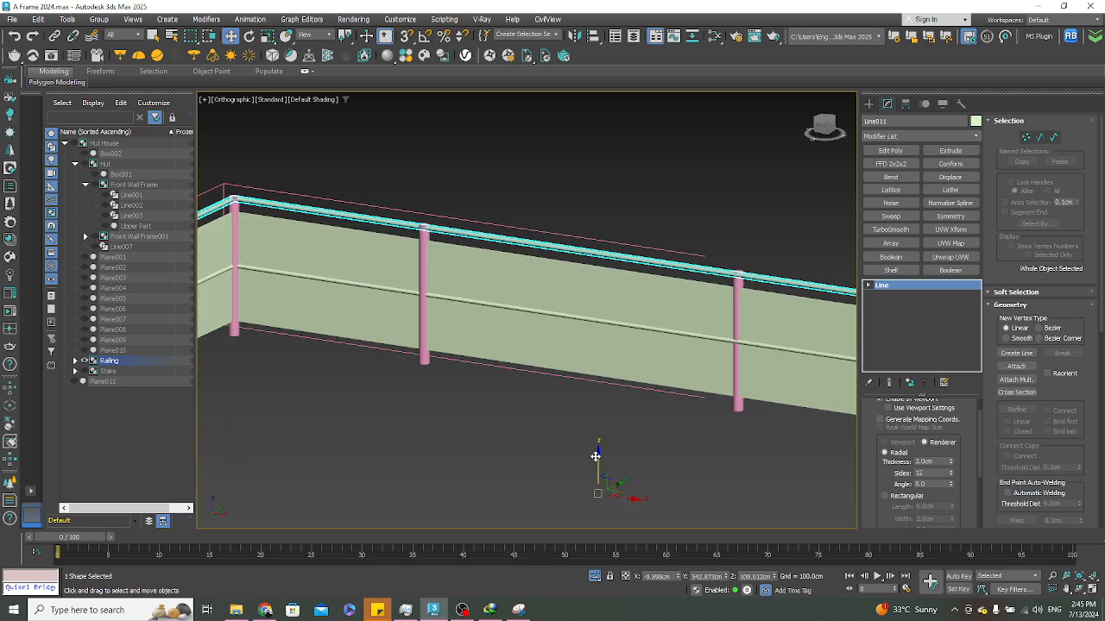
{"action": "scroll", "coordinate": [595, 345], "scroll_direction": "up", "scroll_amount": 8}
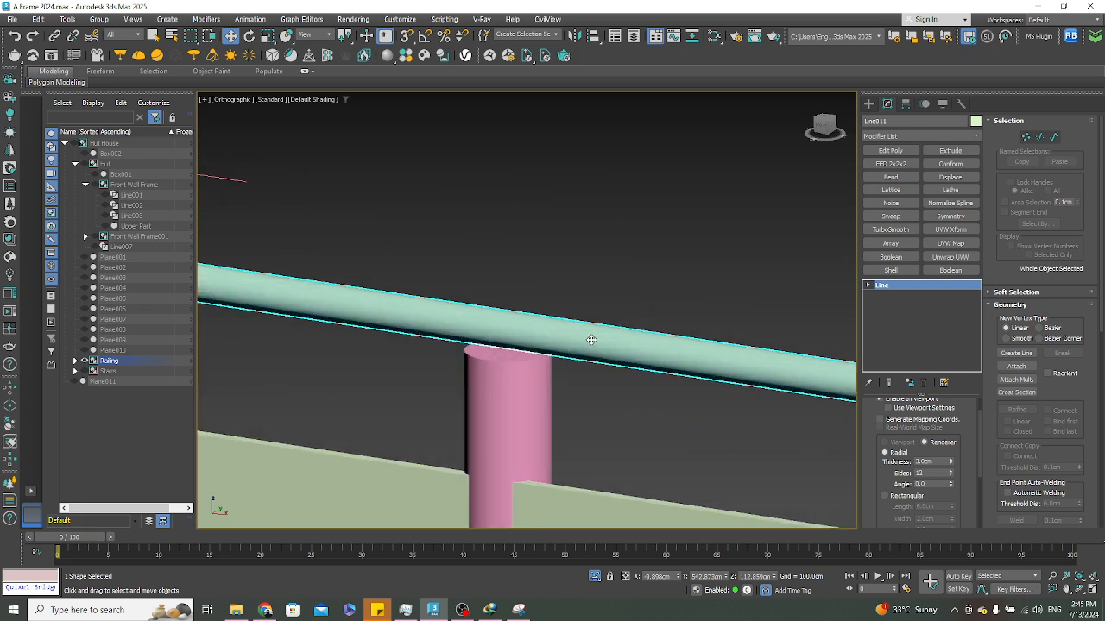
{"action": "left_click_drag", "start_coordinate": [591, 340], "coordinate": [585, 395]}
{"action": "scroll", "coordinate": [493, 328], "scroll_direction": "down", "scroll_amount": 8}
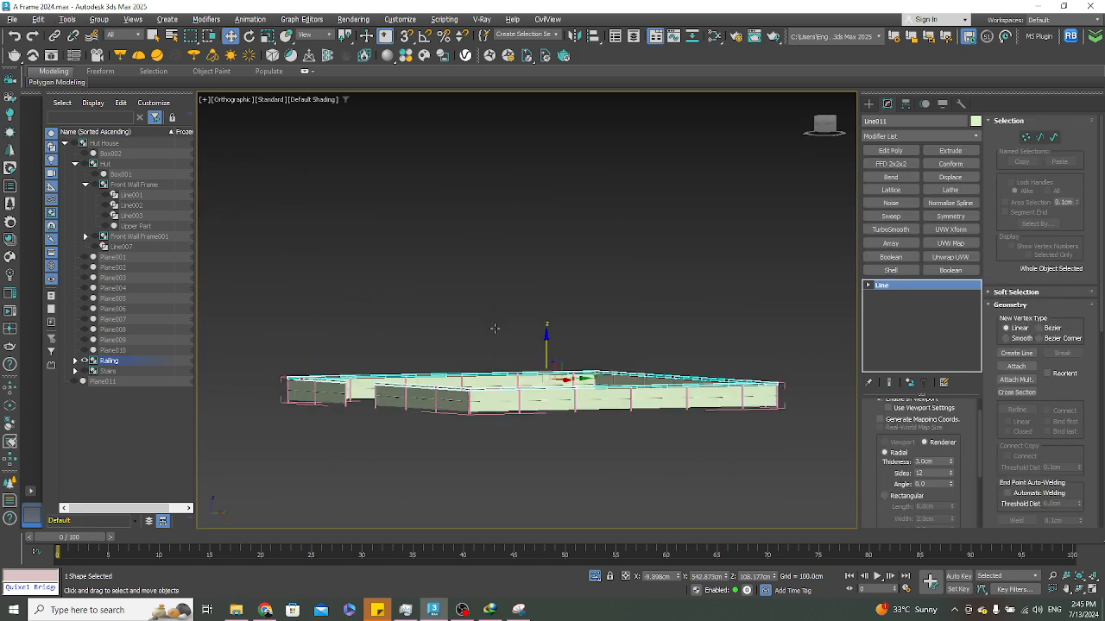
Examine the railing's panels, posts and rails from several sides, and close the Railing group
{"action": "middle_click_drag", "start_coordinate": [495, 328], "coordinate": [527, 341], "text": "alt"}
{"action": "left_click", "coordinate": [617, 488]}
{"action": "scroll", "coordinate": [575, 464], "scroll_direction": "up", "scroll_amount": 5}
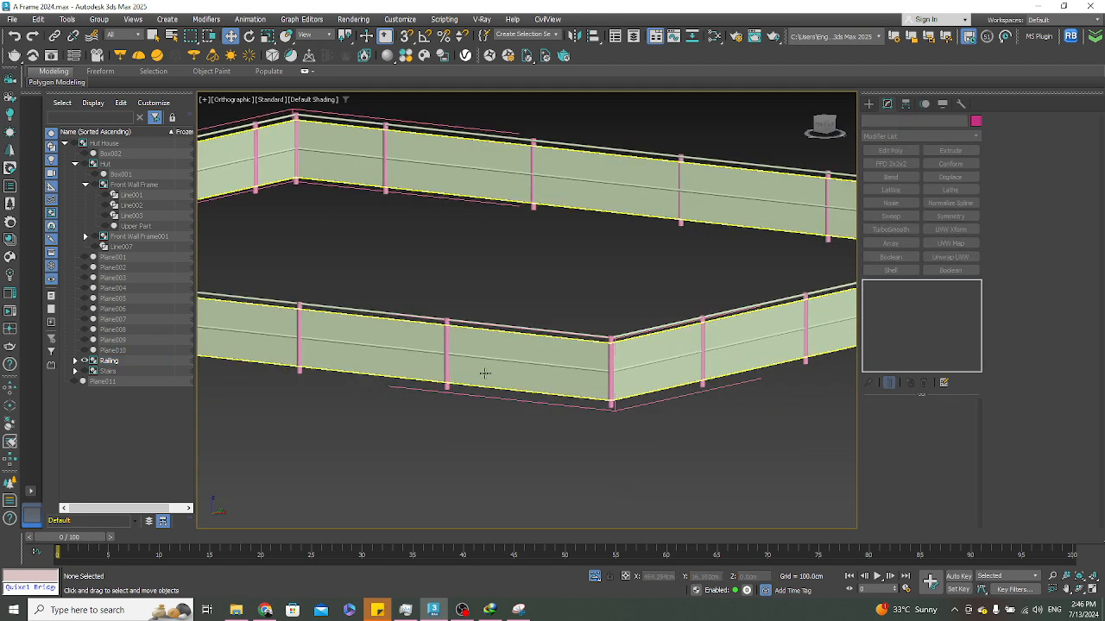
{"action": "scroll", "coordinate": [332, 367], "scroll_direction": "down", "scroll_amount": 5}
{"action": "middle_click_drag", "start_coordinate": [332, 367], "coordinate": [263, 360], "text": "alt"}
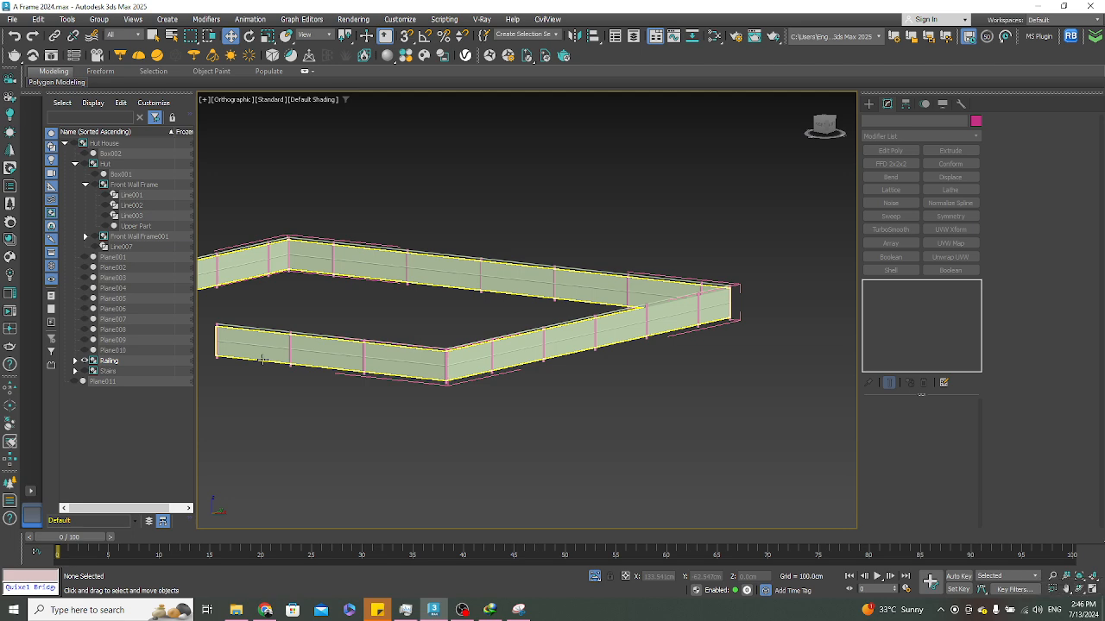
{"action": "left_click", "coordinate": [617, 330]}
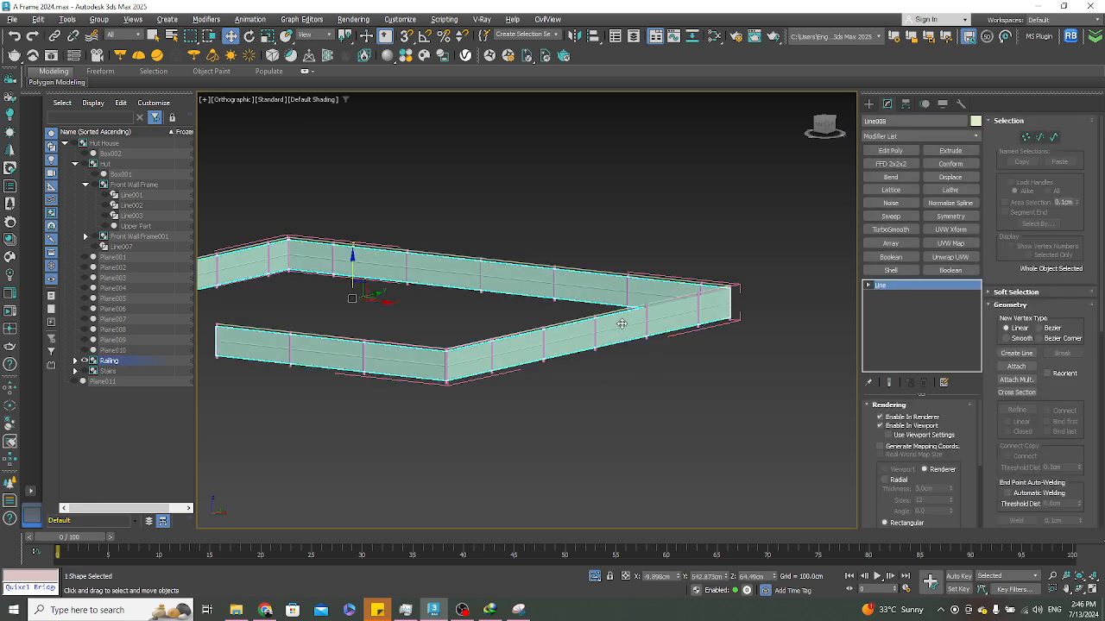
{"action": "scroll", "coordinate": [616, 330], "scroll_direction": "down", "scroll_amount": 3}
{"action": "middle_click_drag", "start_coordinate": [598, 343], "coordinate": [424, 382], "text": "alt"}
{"action": "scroll", "coordinate": [393, 387], "scroll_direction": "up", "scroll_amount": 5}
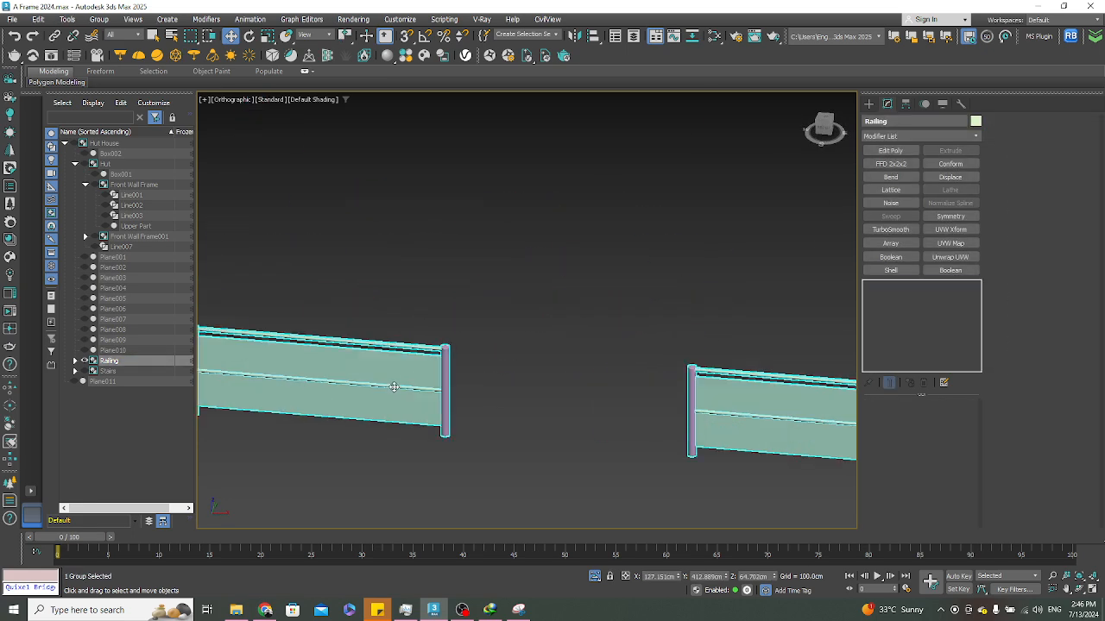
Open the Railing group and clone the end post at the stair opening as one instance in front of the deck
{"action": "left_click", "coordinate": [100, 22]}
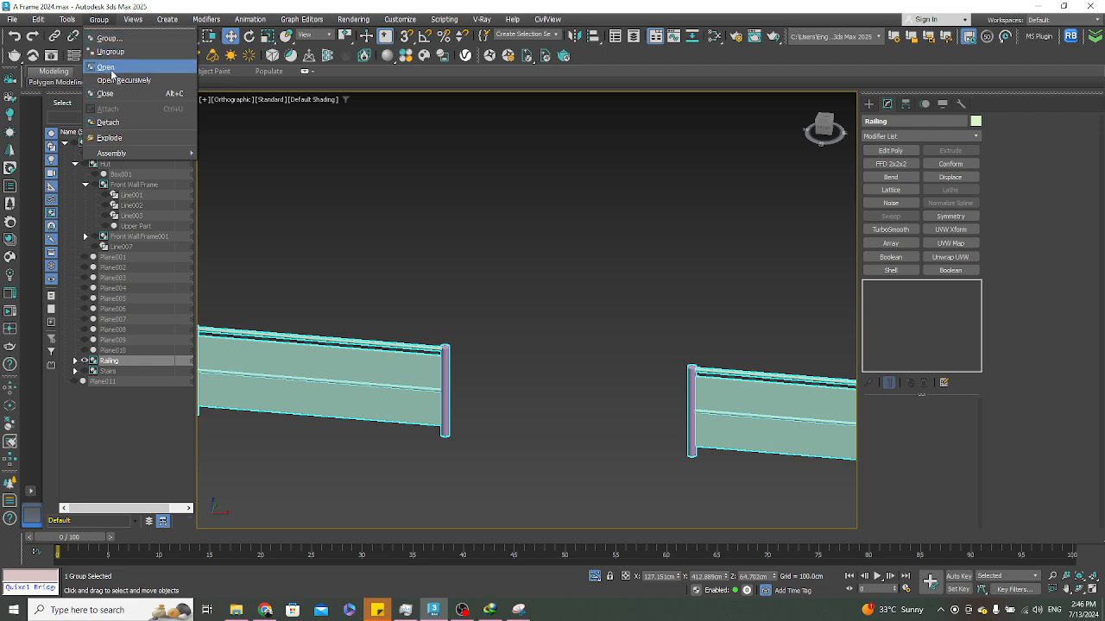
{"action": "left_click", "coordinate": [112, 73]}
{"action": "left_click", "coordinate": [446, 375]}
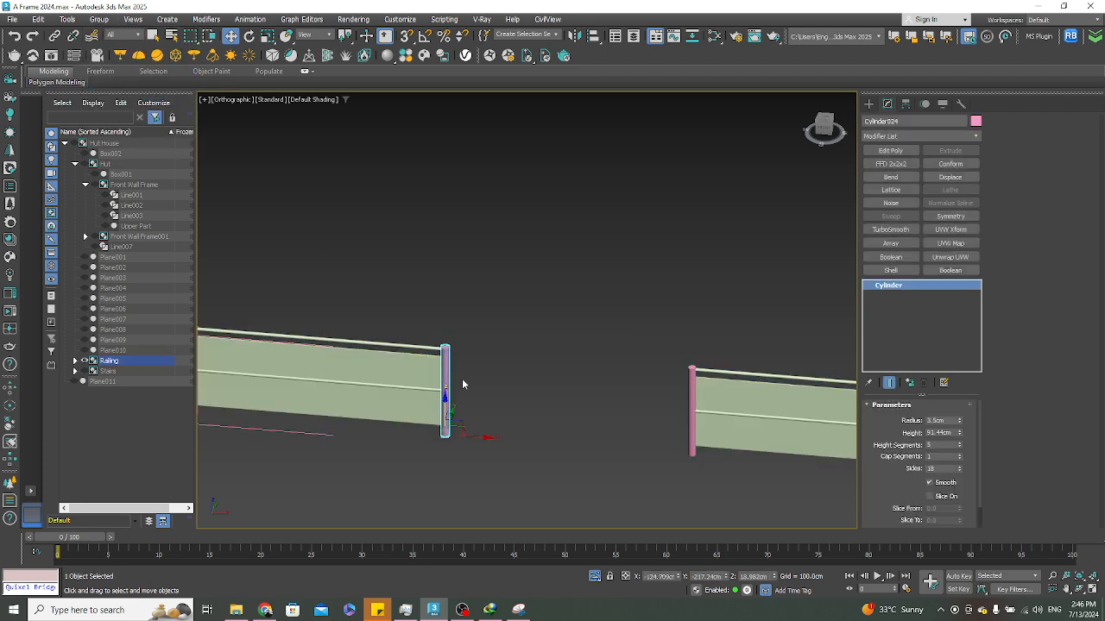
{"action": "middle_click_drag", "start_coordinate": [462, 378], "coordinate": [558, 393]}
{"action": "key", "text": "t"}
{"action": "scroll", "coordinate": [539, 385], "scroll_direction": "down", "scroll_amount": 3}
{"action": "scroll", "coordinate": [504, 363], "scroll_direction": "up", "scroll_amount": 10}
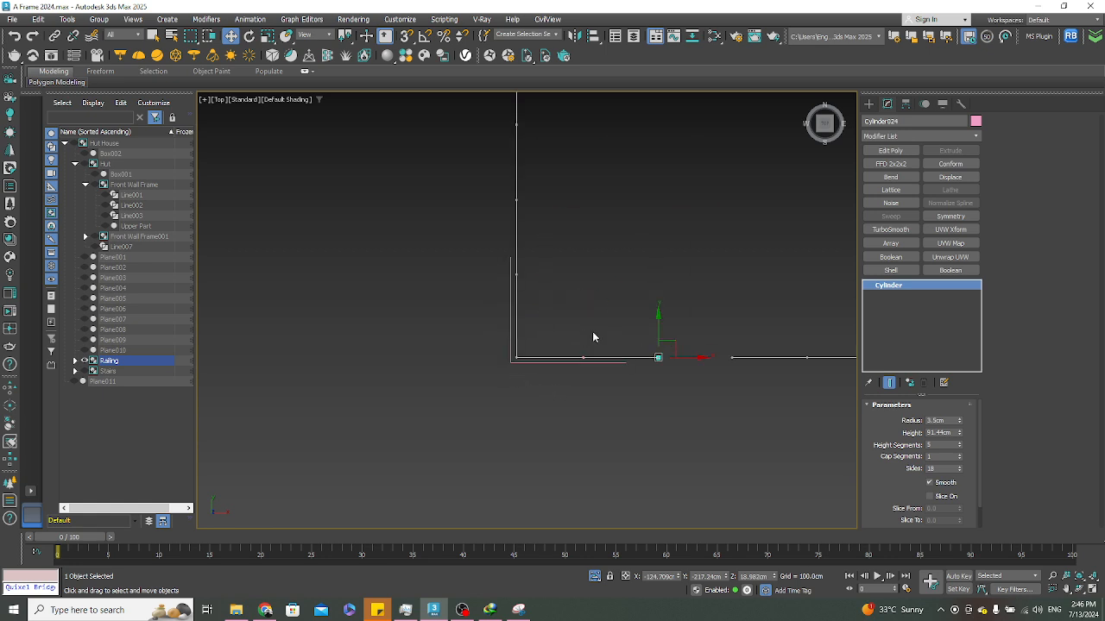
{"action": "middle_click_drag", "start_coordinate": [664, 345], "coordinate": [449, 341]}
{"action": "left_click_drag", "start_coordinate": [483, 347], "coordinate": [494, 380], "text": "shift"}
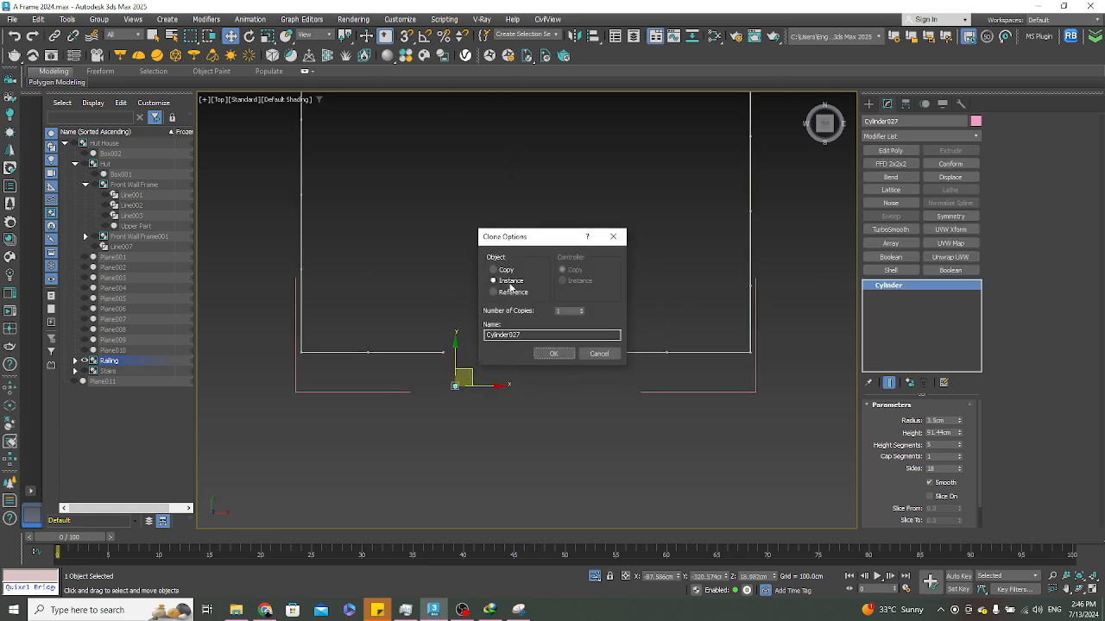
{"action": "left_click", "coordinate": [553, 353]}
Leave isolation and move the new post onto the near corner of the stairs' top tread
{"action": "left_click", "coordinate": [594, 577]}
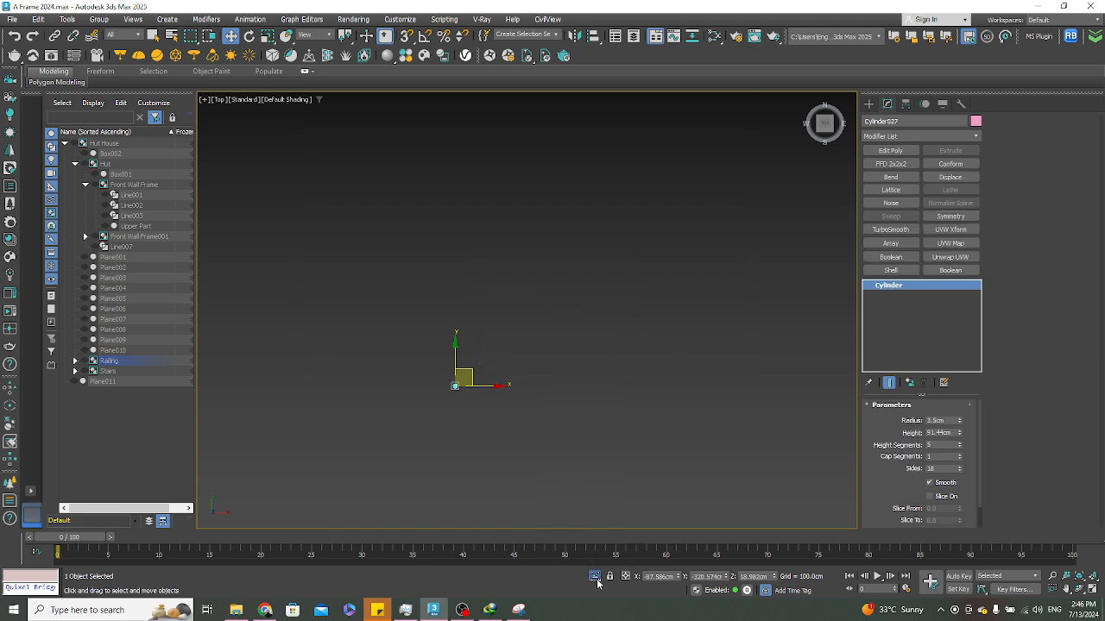
{"action": "left_click", "coordinate": [595, 576]}
{"action": "scroll", "coordinate": [423, 380], "scroll_direction": "up", "scroll_amount": 5}
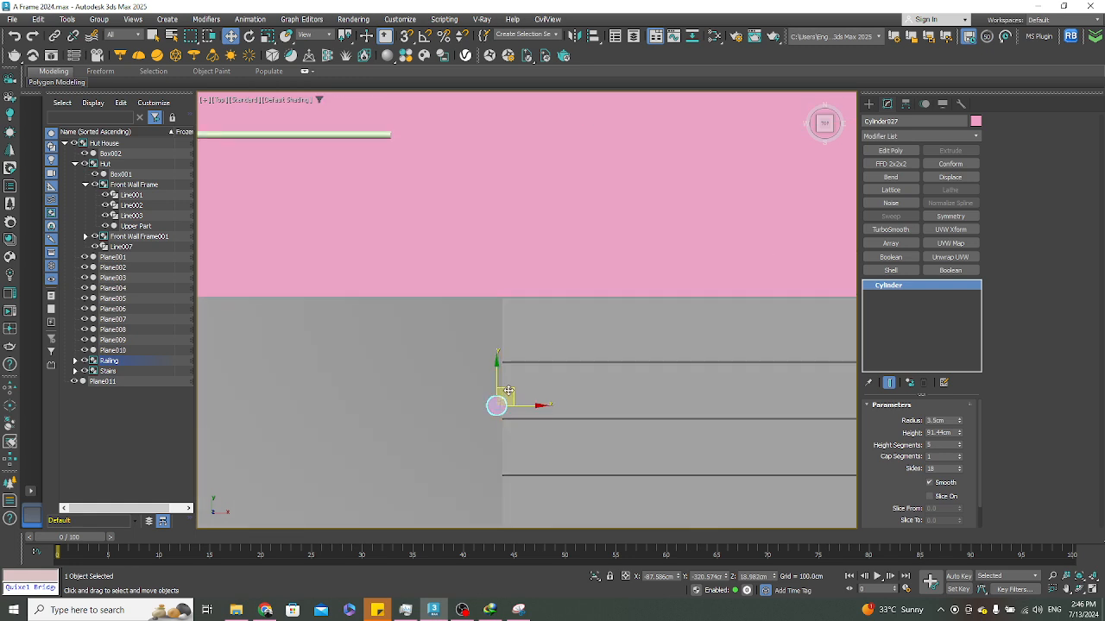
{"action": "left_click_drag", "start_coordinate": [507, 378], "coordinate": [527, 303]}
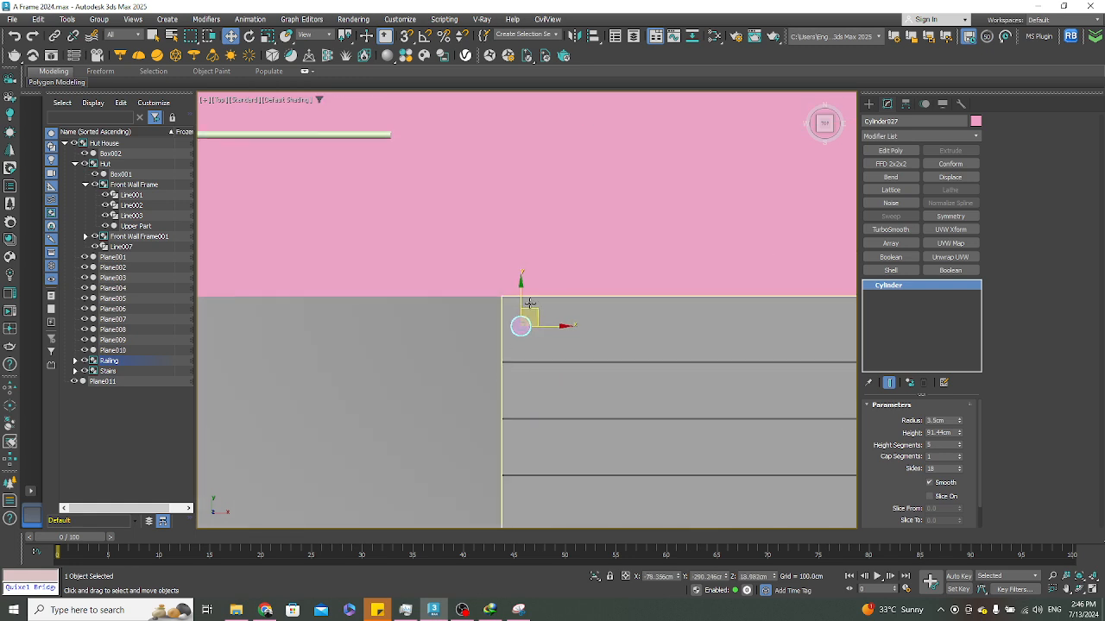
Move the new post away from the deck along the stair run to about Y -317.6 cm
{"action": "key", "text": "f"}
{"action": "scroll", "coordinate": [533, 384], "scroll_direction": "down", "scroll_amount": 4}
{"action": "middle_click_drag", "start_coordinate": [543, 401], "coordinate": [439, 423]}
{"action": "scroll", "coordinate": [524, 410], "scroll_direction": "up", "scroll_amount": 5}
{"action": "scroll", "coordinate": [523, 411], "scroll_direction": "up", "scroll_amount": 3}
{"action": "left_click_drag", "start_coordinate": [557, 365], "coordinate": [575, 363]}
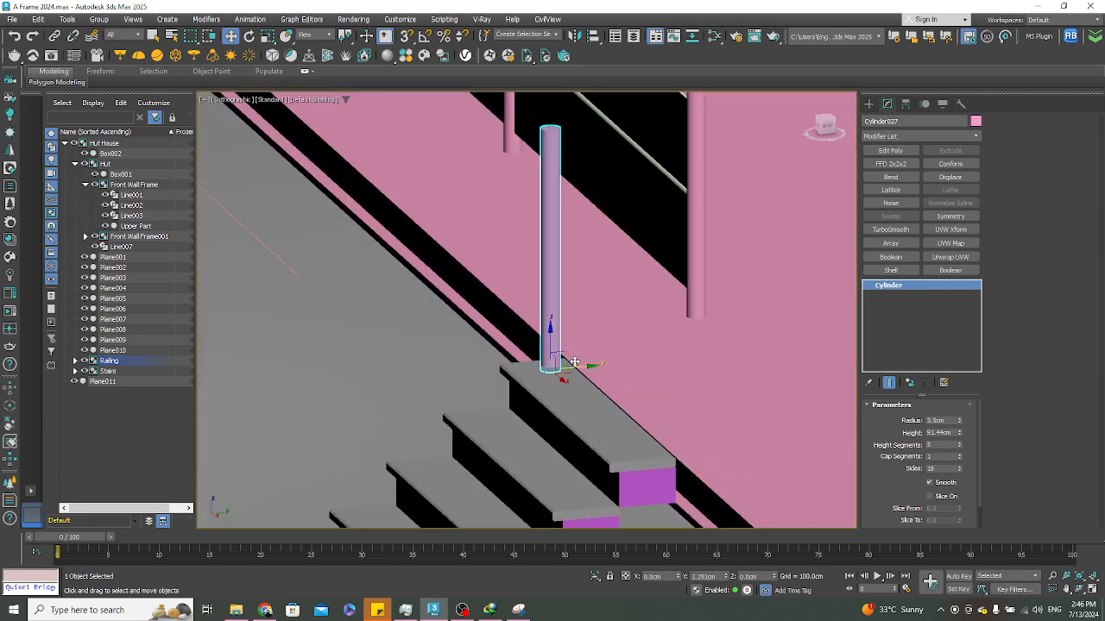
{"action": "middle_click_drag", "start_coordinate": [573, 360], "coordinate": [541, 385], "text": "alt"}
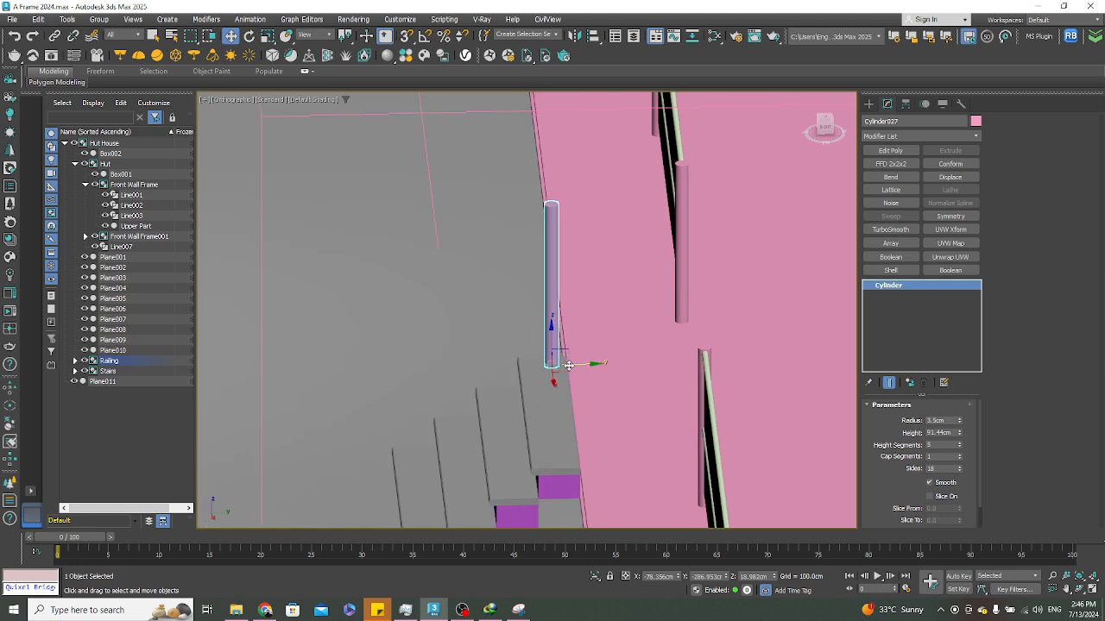
{"action": "left_click_drag", "start_coordinate": [569, 365], "coordinate": [510, 376]}
Isolate the new post together with the Stairs group and switch to the left view
{"action": "middle_click_drag", "start_coordinate": [510, 376], "coordinate": [510, 413], "text": "alt"}
{"action": "scroll", "coordinate": [510, 414], "scroll_direction": "down", "scroll_amount": 4}
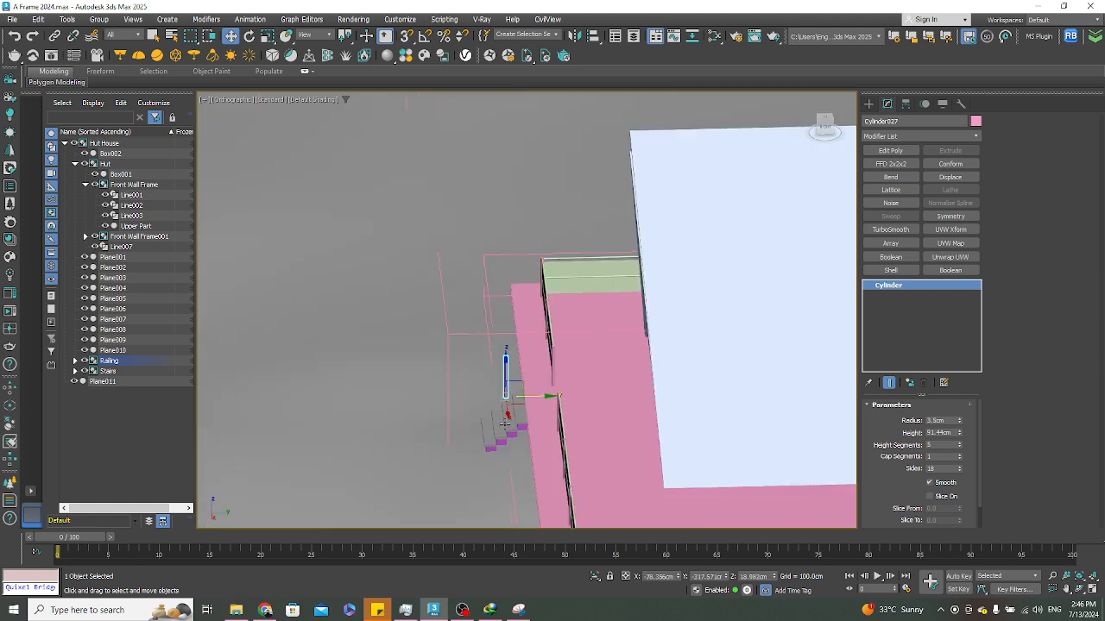
{"action": "left_click", "coordinate": [498, 424], "text": "ctrl"}
{"action": "left_click", "coordinate": [596, 579]}
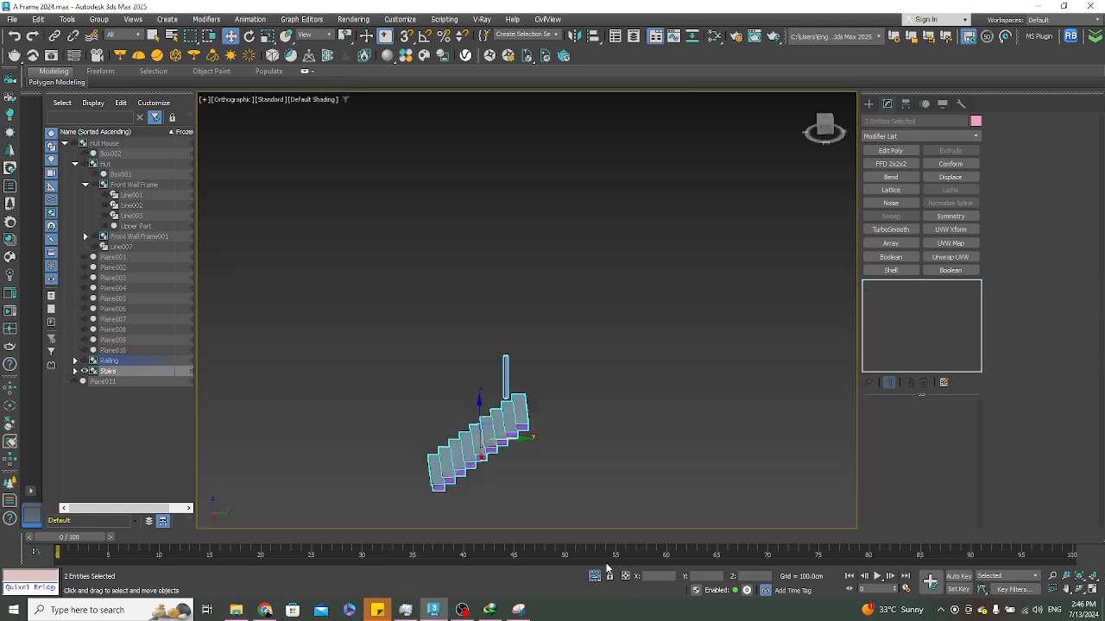
{"action": "left_click", "coordinate": [607, 467]}
{"action": "key", "text": "l"}
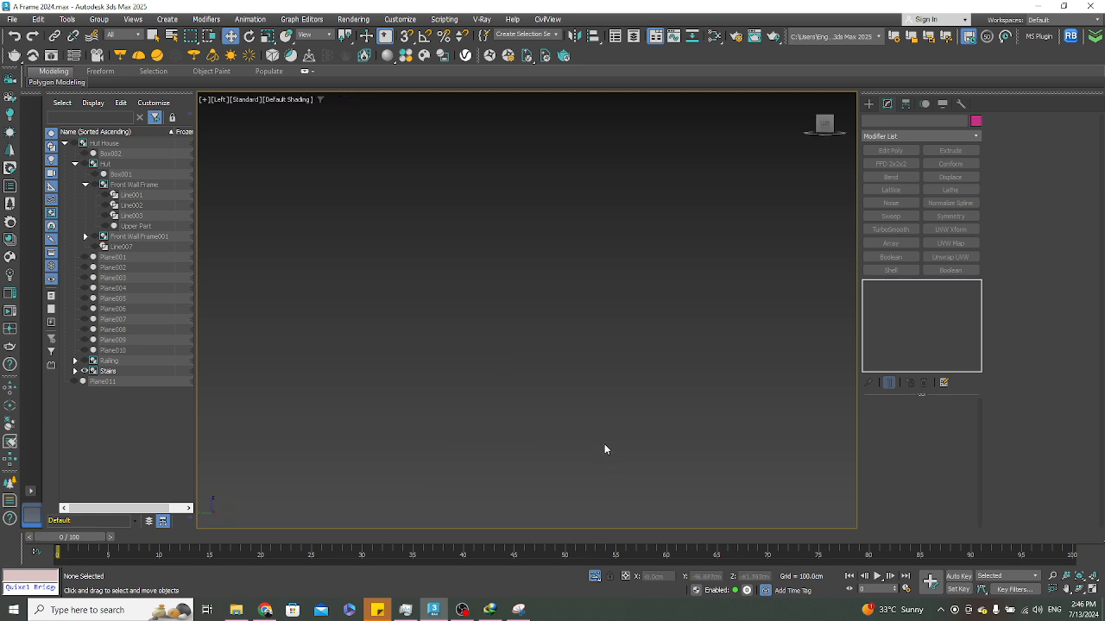
Move the isolated post down onto the second tread of the stairs, at about Y -314.4 cm and Z 3.7 cm
{"action": "key", "text": "z"}
{"action": "scroll", "coordinate": [419, 164], "scroll_direction": "up", "scroll_amount": 5}
{"action": "left_click", "coordinate": [460, 256]}
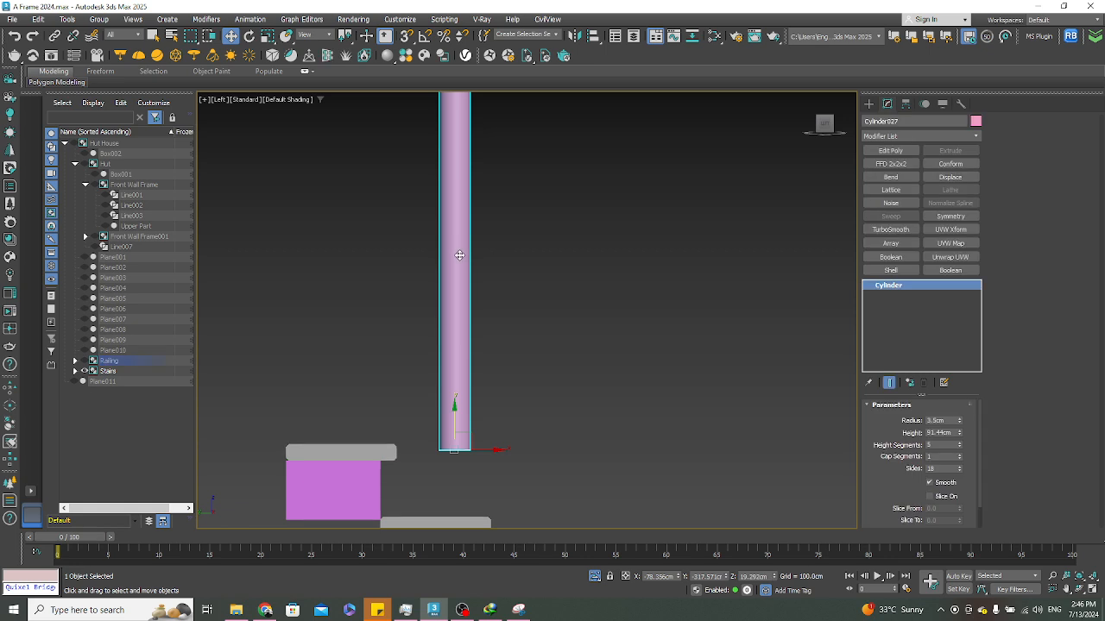
{"action": "scroll", "coordinate": [459, 256], "scroll_direction": "down", "scroll_amount": 3}
{"action": "scroll", "coordinate": [451, 345], "scroll_direction": "up", "scroll_amount": 3}
{"action": "left_click_drag", "start_coordinate": [458, 328], "coordinate": [448, 380]}
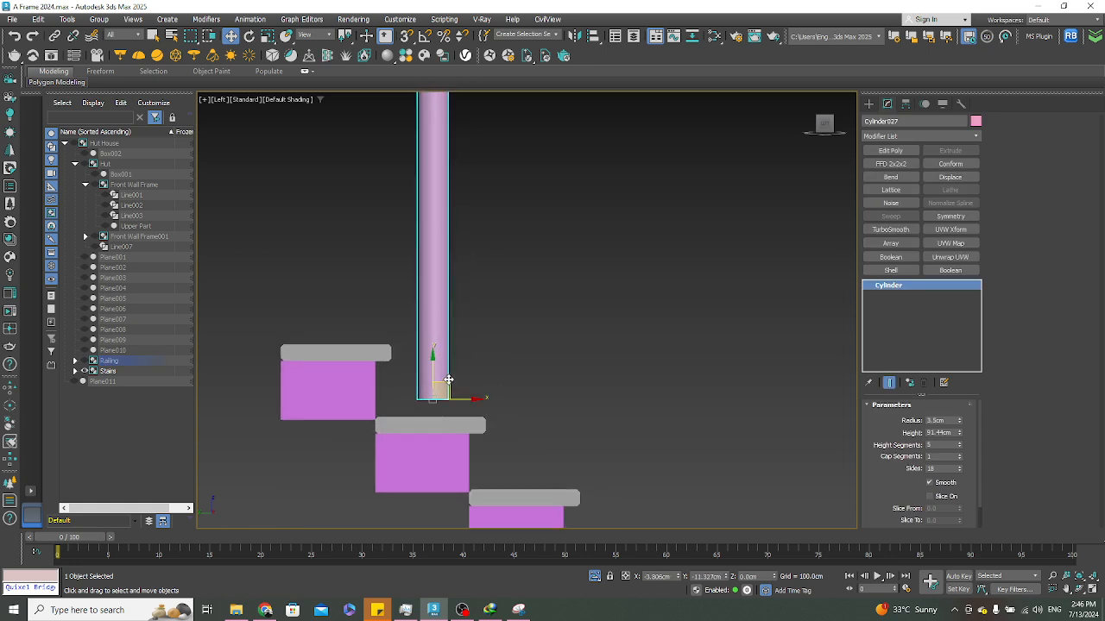
{"action": "scroll", "coordinate": [448, 380], "scroll_direction": "down", "scroll_amount": 3}
{"action": "middle_click_drag", "start_coordinate": [436, 384], "coordinate": [449, 406], "text": "alt"}
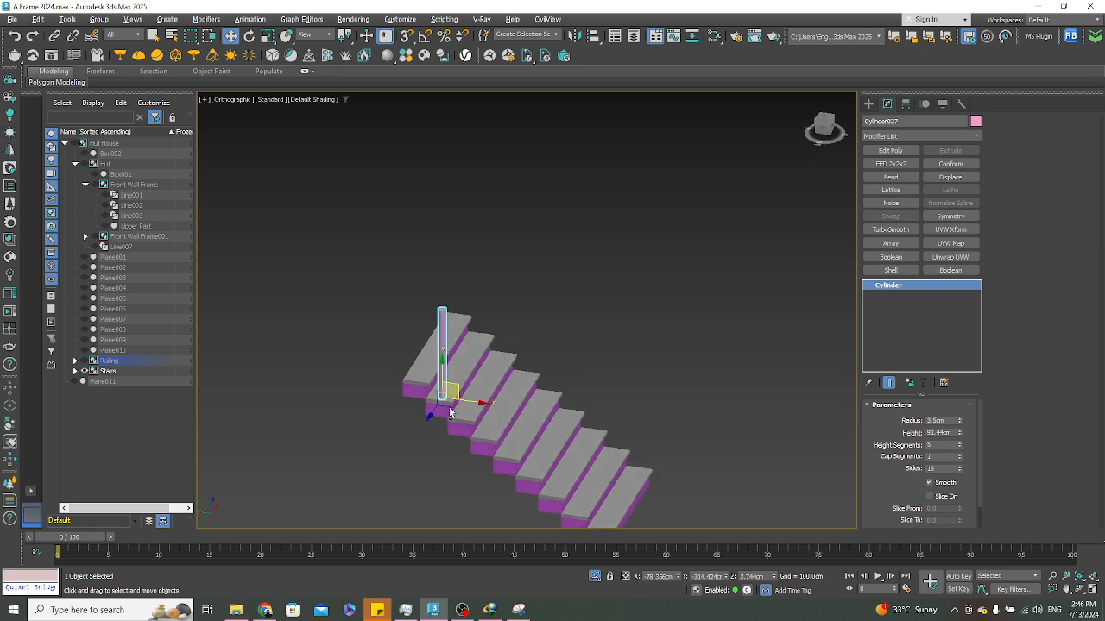
Clone the post down the stair run as one instance standing on the fifth tread
{"action": "left_click", "coordinate": [822, 131]}
{"action": "scroll", "coordinate": [571, 369], "scroll_direction": "up", "scroll_amount": 6}
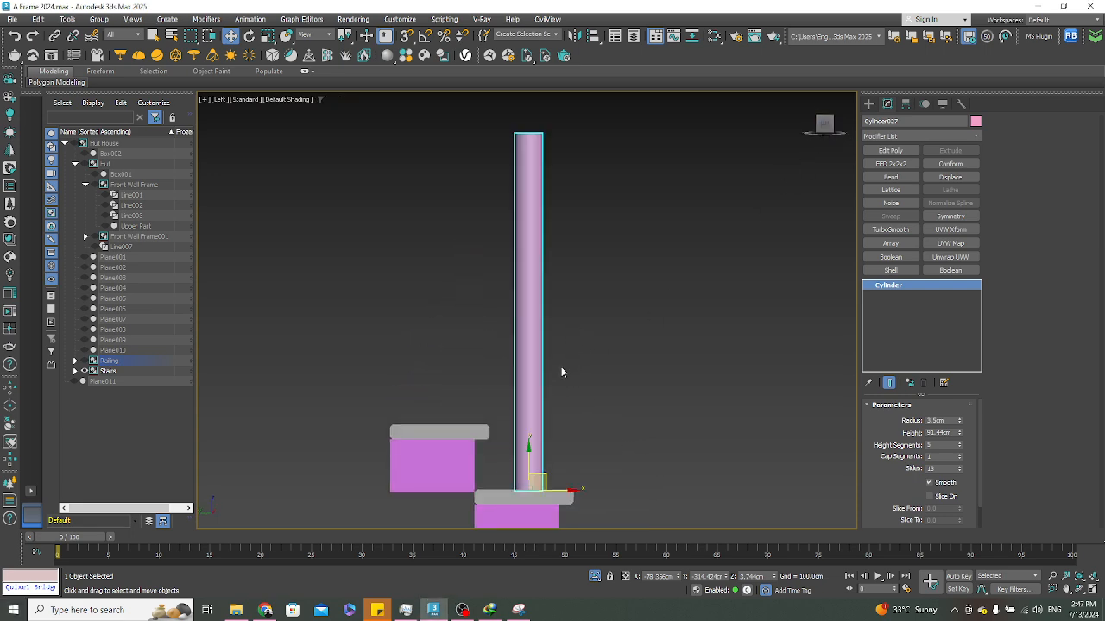
{"action": "scroll", "coordinate": [561, 370], "scroll_direction": "down", "scroll_amount": 4}
{"action": "scroll", "coordinate": [474, 299], "scroll_direction": "down", "scroll_amount": 2}
{"action": "left_click_drag", "start_coordinate": [466, 323], "coordinate": [552, 391], "text": "shift"}
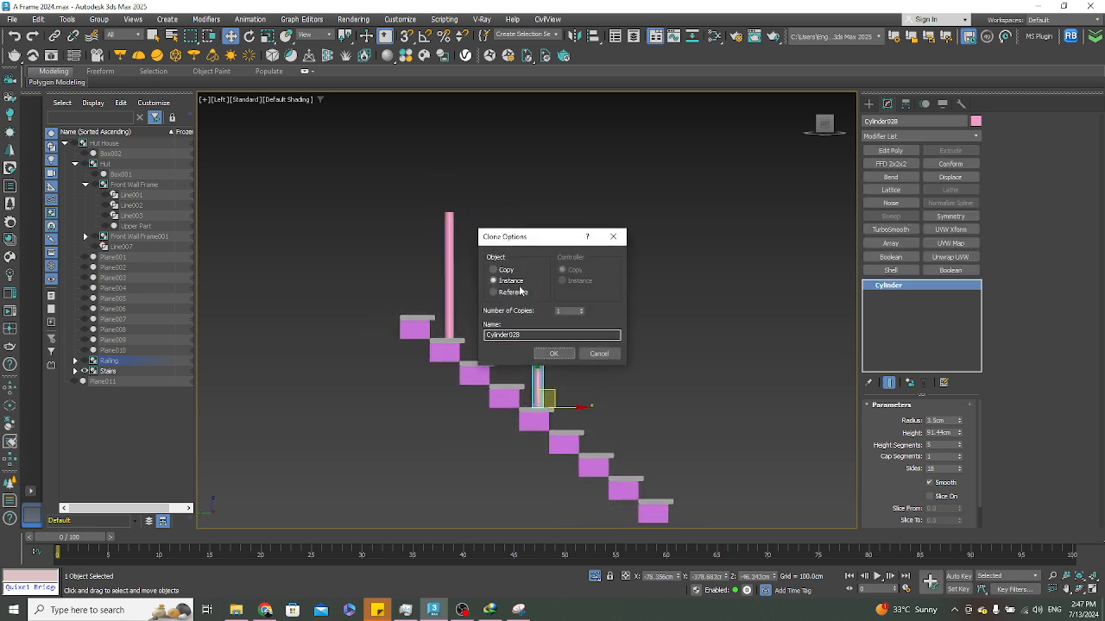
{"action": "left_click", "coordinate": [554, 354]}
Clone both stair posts as instances to the opposite edge of the stairs and leave isolation
{"action": "left_click", "coordinate": [453, 248], "text": "ctrl"}
{"action": "middle_click_drag", "start_coordinate": [455, 248], "coordinate": [455, 388], "text": "alt"}
{"action": "key", "text": "t"}
{"action": "scroll", "coordinate": [476, 340], "scroll_direction": "down", "scroll_amount": 5}
{"action": "key", "text": "w"}
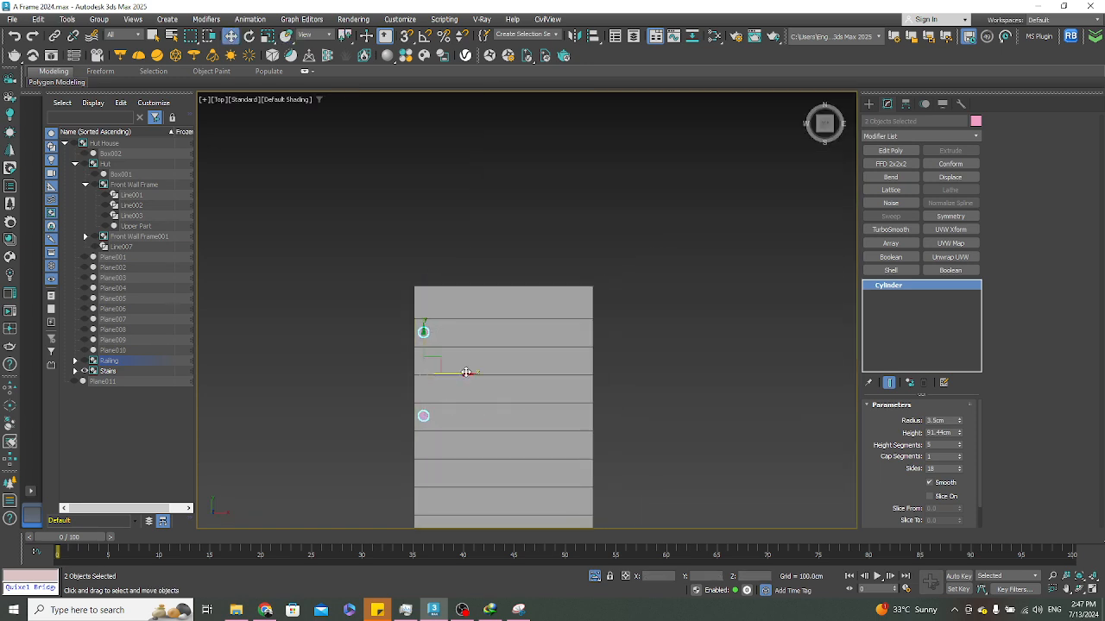
{"action": "left_click_drag", "start_coordinate": [454, 374], "coordinate": [613, 378]}
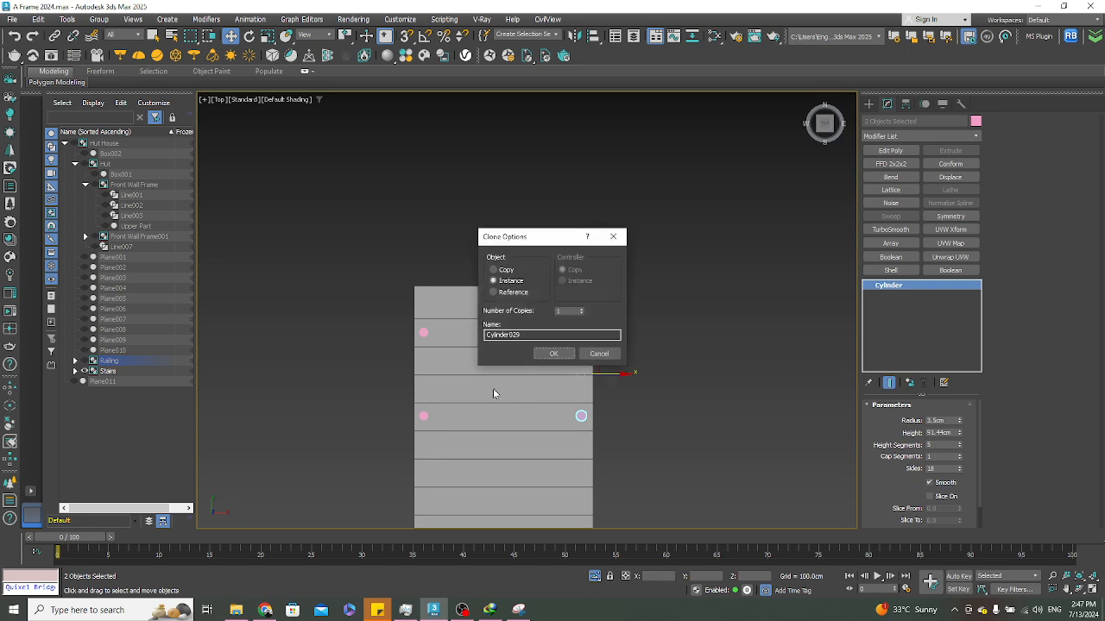
{"action": "left_click", "coordinate": [555, 353]}
{"action": "middle_click_drag", "start_coordinate": [599, 413], "coordinate": [701, 347], "text": "alt"}
{"action": "left_click", "coordinate": [701, 348]}
{"action": "left_click", "coordinate": [599, 579]}
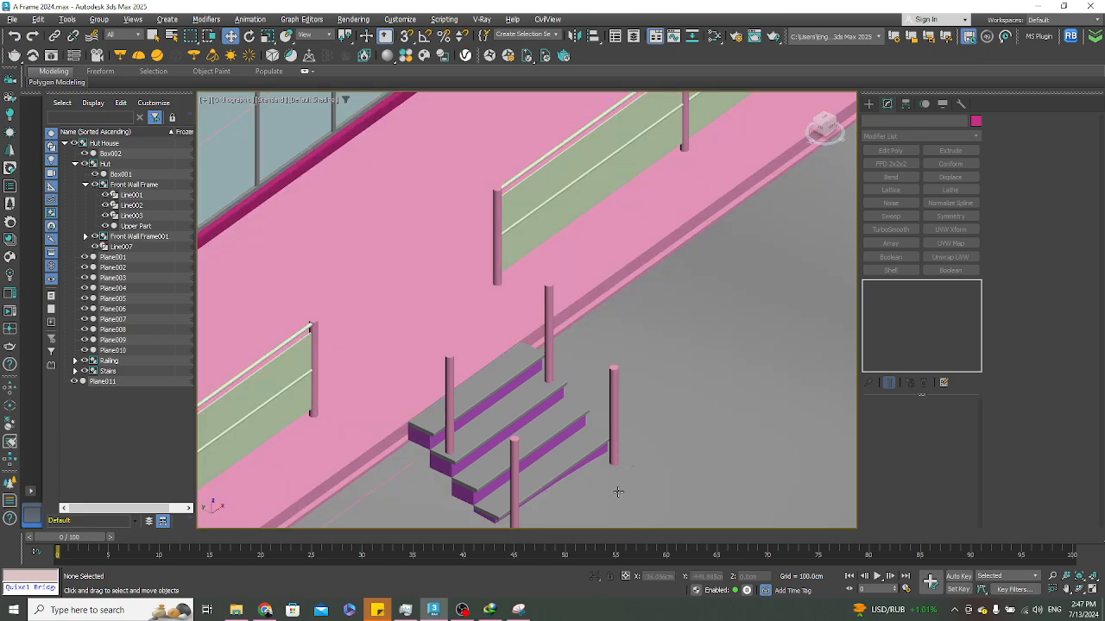
Isolate the four stair posts and frame them in the left view
{"action": "scroll", "coordinate": [617, 491], "scroll_direction": "down", "scroll_amount": 5}
{"action": "middle_click_drag", "start_coordinate": [617, 491], "coordinate": [722, 481], "text": "alt"}
{"action": "scroll", "coordinate": [621, 411], "scroll_direction": "up", "scroll_amount": 5}
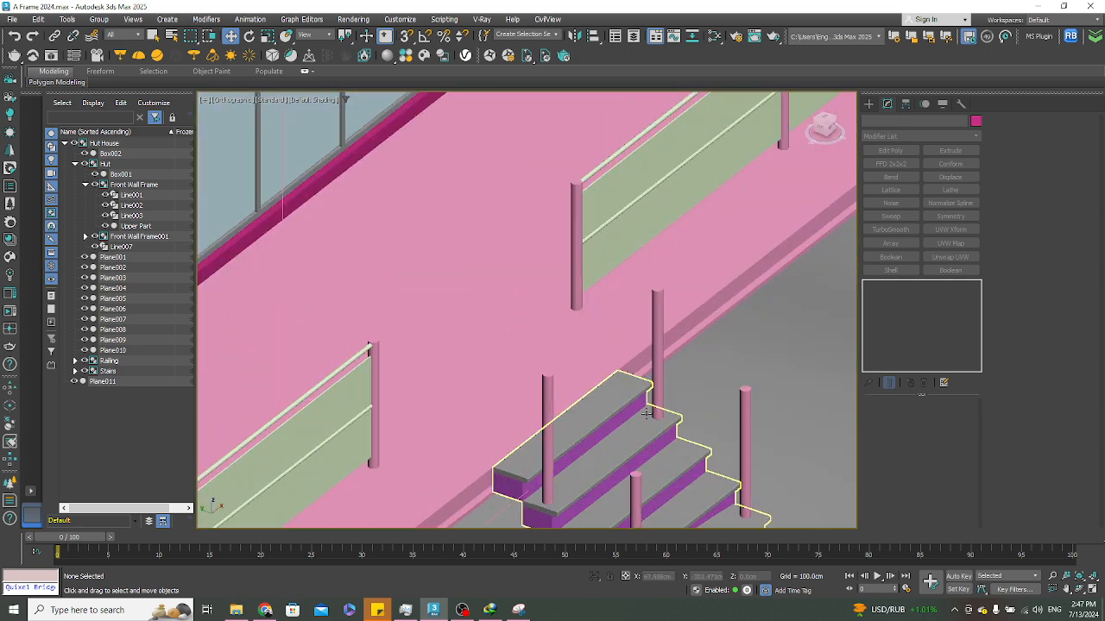
{"action": "left_click", "coordinate": [658, 369]}
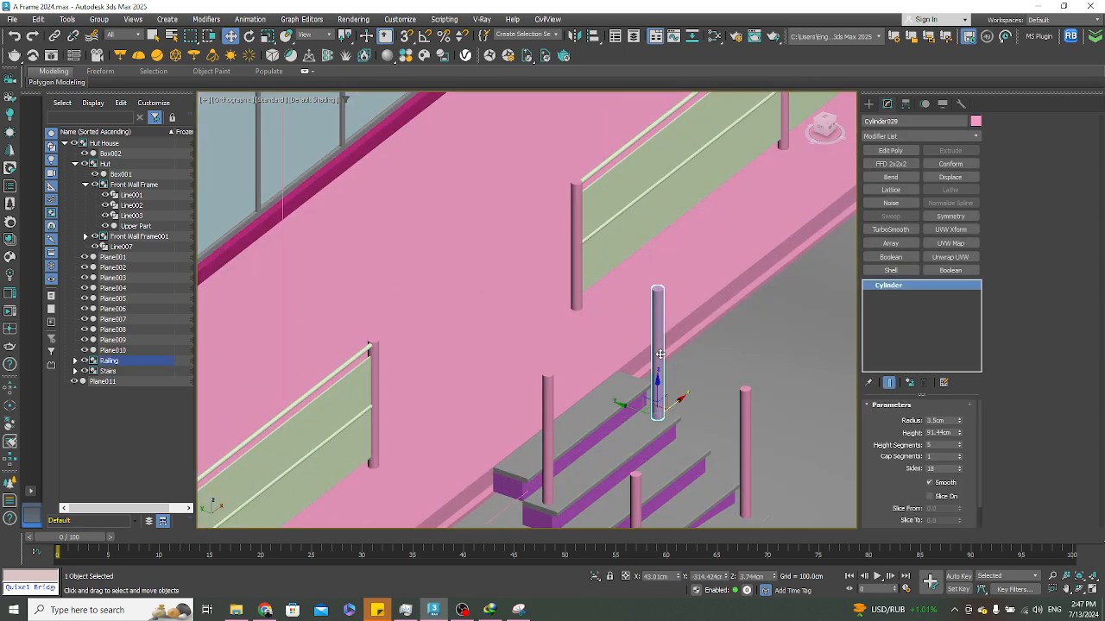
{"action": "left_click", "coordinate": [748, 415], "text": "ctrl"}
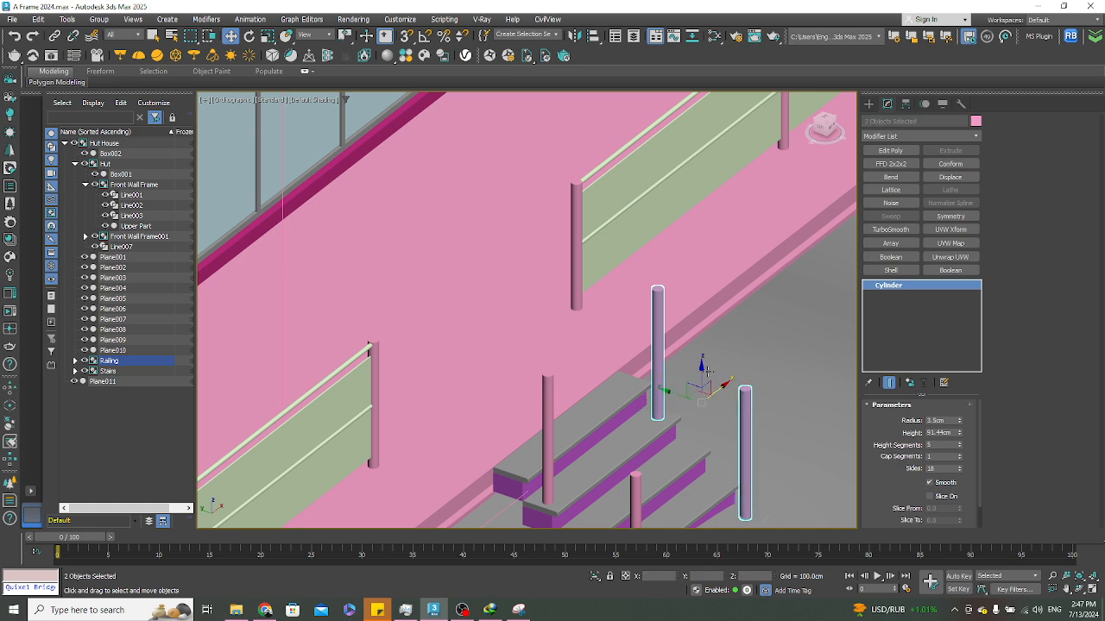
{"action": "left_click", "coordinate": [552, 420], "text": "ctrl"}
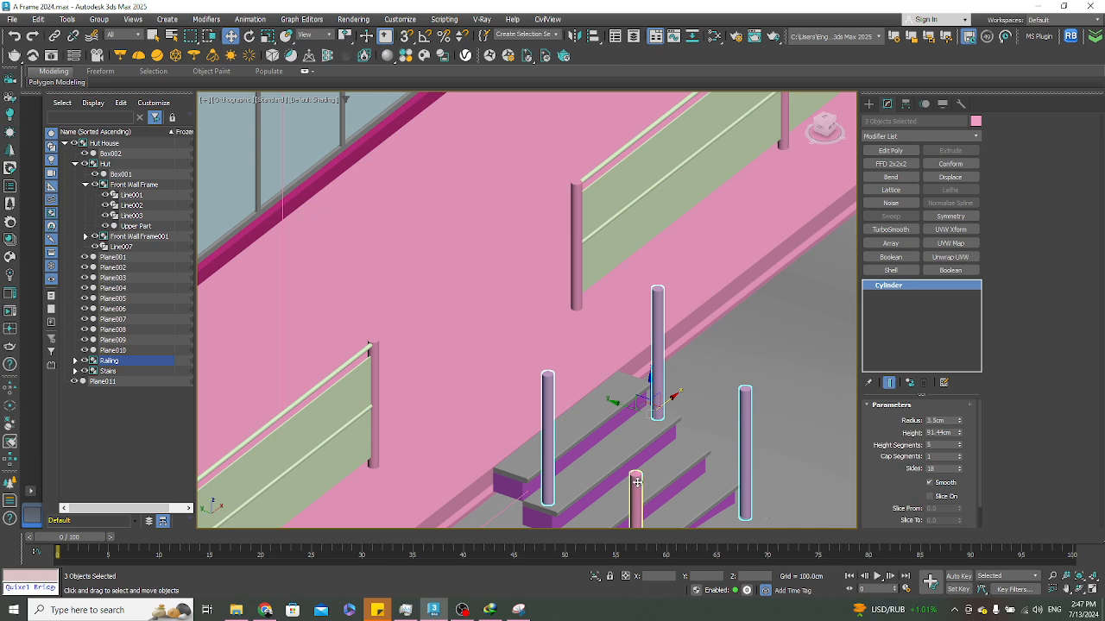
{"action": "left_click", "coordinate": [636, 482], "text": "ctrl"}
{"action": "left_click", "coordinate": [594, 576]}
{"action": "left_click", "coordinate": [745, 335]}
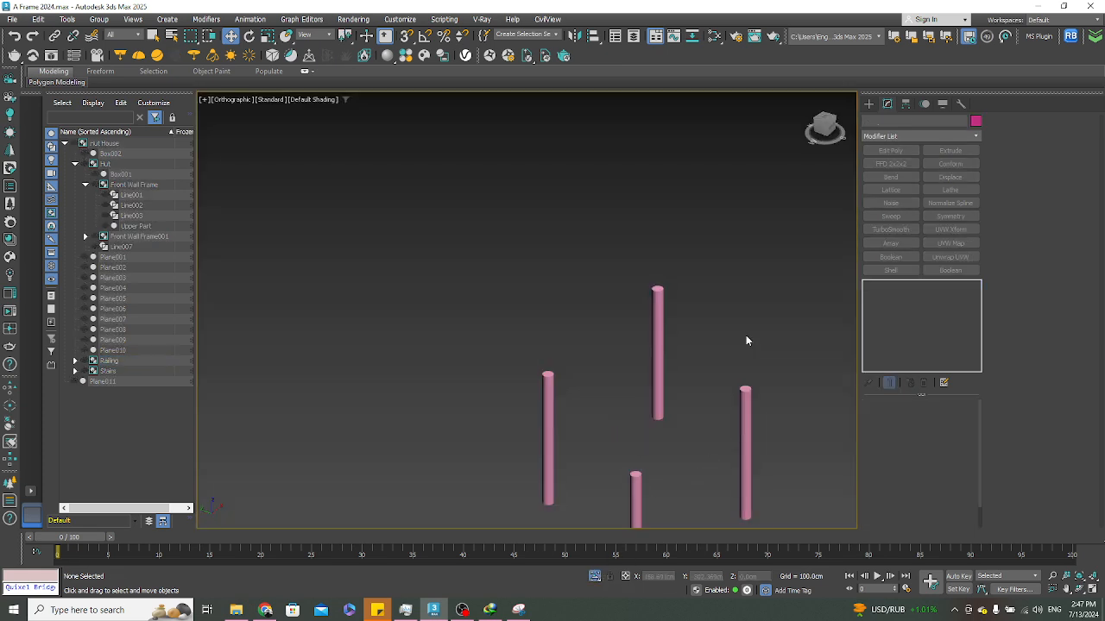
{"action": "key", "text": "l"}
{"action": "key", "text": "z"}
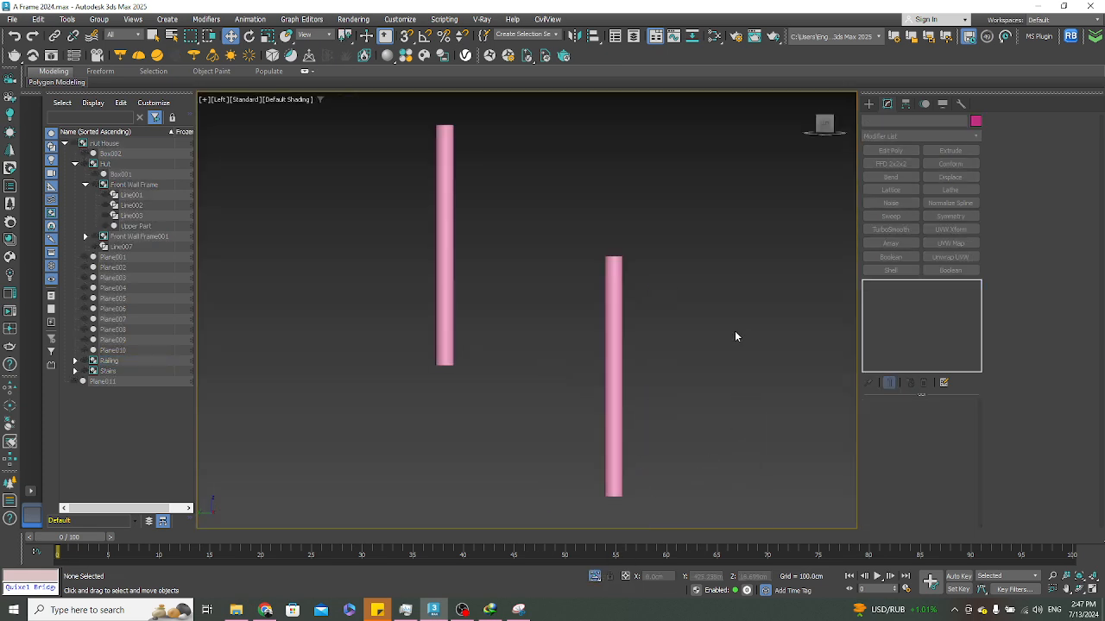
Draw a sloped two-point line from the top of the upper stair post down to the lower post
{"action": "left_click", "coordinate": [869, 103]}
{"action": "left_click", "coordinate": [883, 122]}
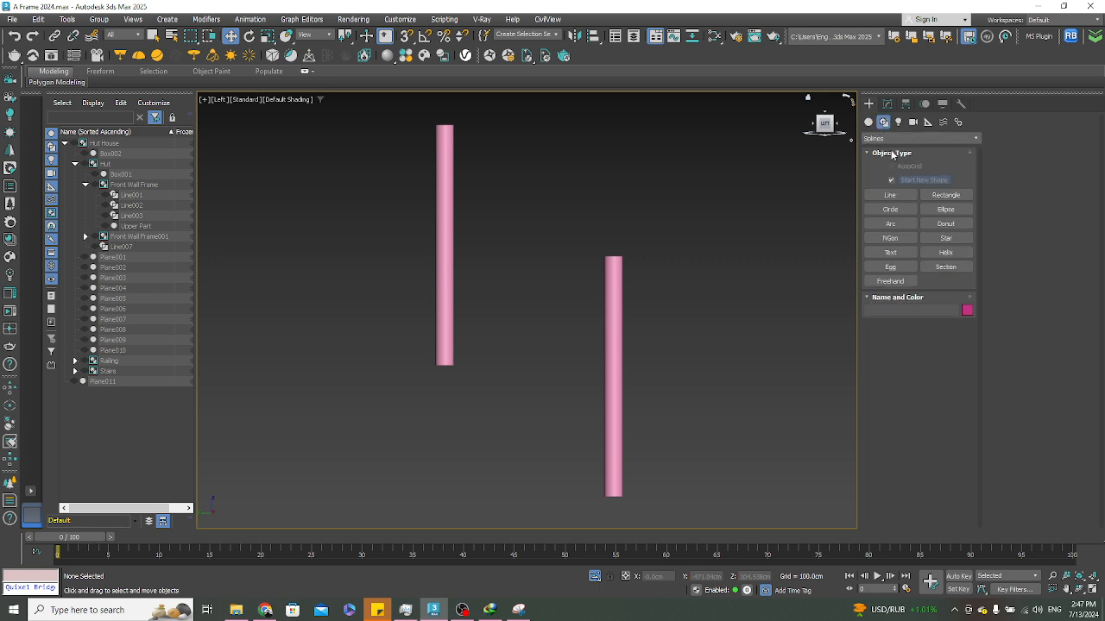
{"action": "left_click", "coordinate": [891, 199]}
{"action": "middle_click_drag", "start_coordinate": [459, 134], "coordinate": [452, 230]}
{"action": "left_click", "coordinate": [435, 224]}
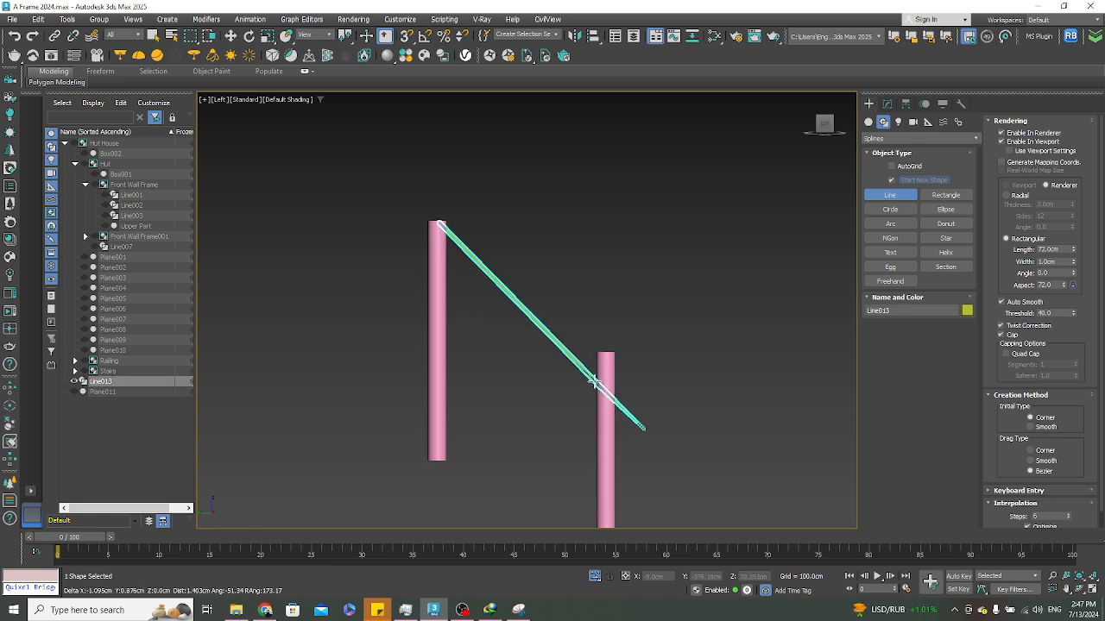
{"action": "left_click", "coordinate": [622, 414]}
{"action": "right_click", "coordinate": [599, 365]}
Switch the sloped line's rendering from rectangular to radial with a 3.0 cm thickness
{"action": "middle_click_drag", "start_coordinate": [599, 365], "coordinate": [445, 390], "text": "alt"}
{"action": "scroll", "coordinate": [545, 345], "scroll_direction": "up", "scroll_amount": 4}
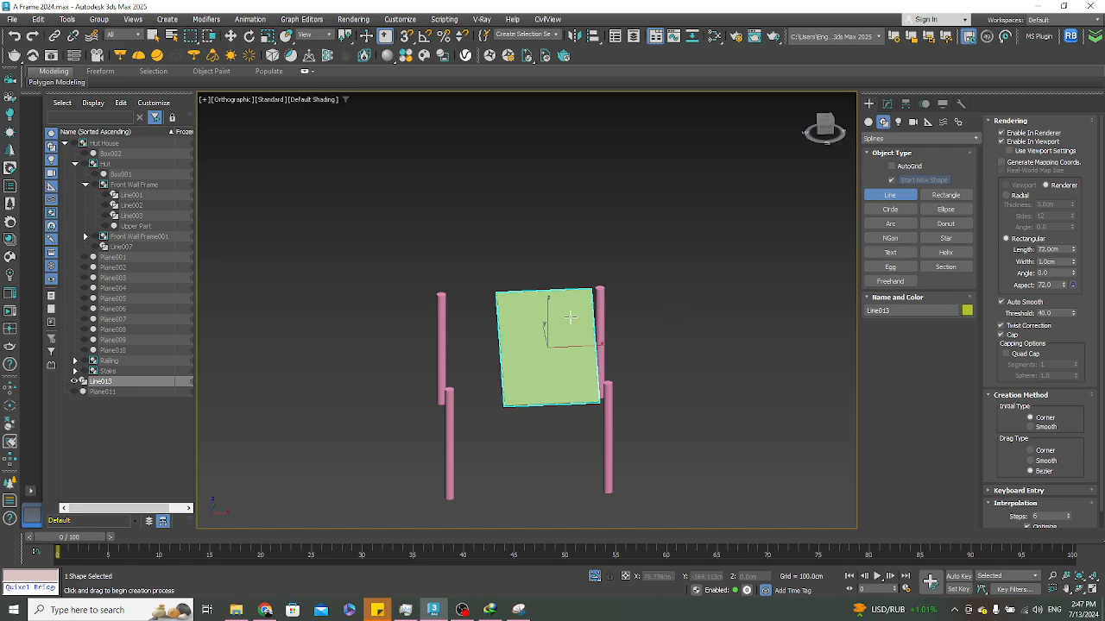
{"action": "scroll", "coordinate": [569, 318], "scroll_direction": "up", "scroll_amount": 2}
{"action": "scroll", "coordinate": [569, 318], "scroll_direction": "down", "scroll_amount": 3}
{"action": "middle_click_drag", "start_coordinate": [569, 317], "coordinate": [568, 380], "text": "alt"}
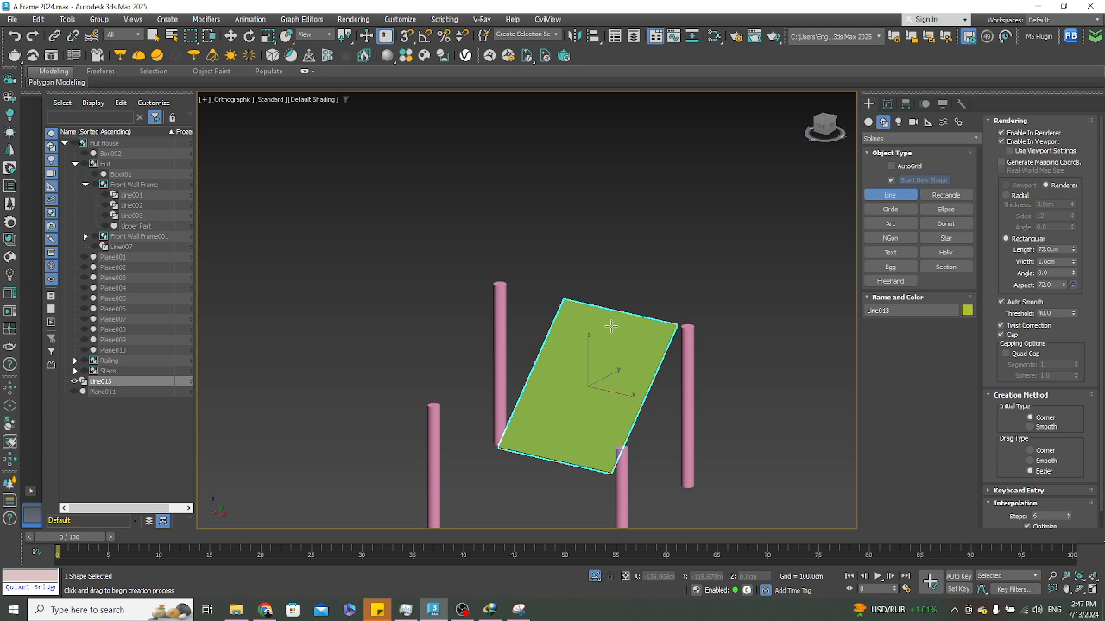
{"action": "scroll", "coordinate": [748, 396], "scroll_direction": "up", "scroll_amount": 2}
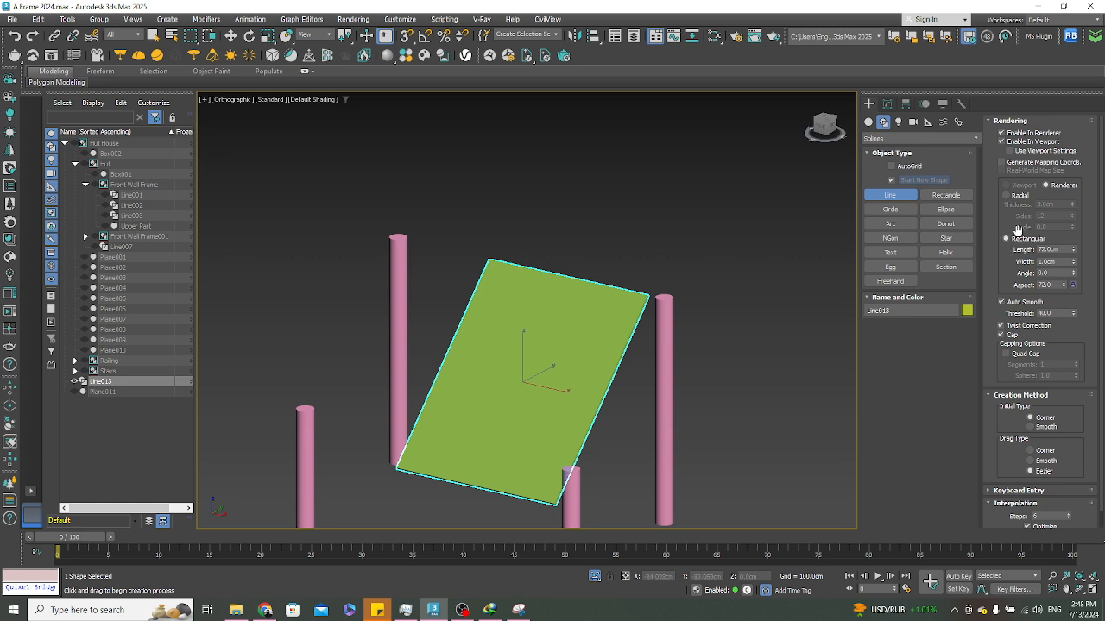
{"action": "left_click", "coordinate": [1006, 195]}
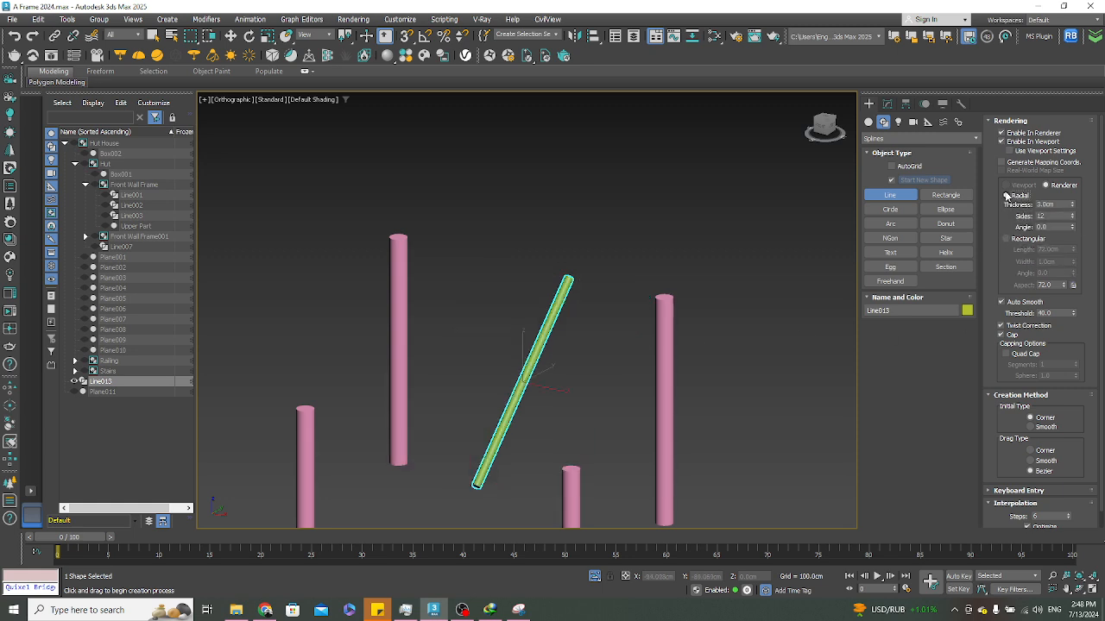
Move the handrail to the post pair on the positive X side, about X 42.9 cm, and lower it to about Z 61.4 cm
{"action": "key", "text": "w"}
{"action": "left_click_drag", "start_coordinate": [543, 390], "coordinate": [635, 411]}
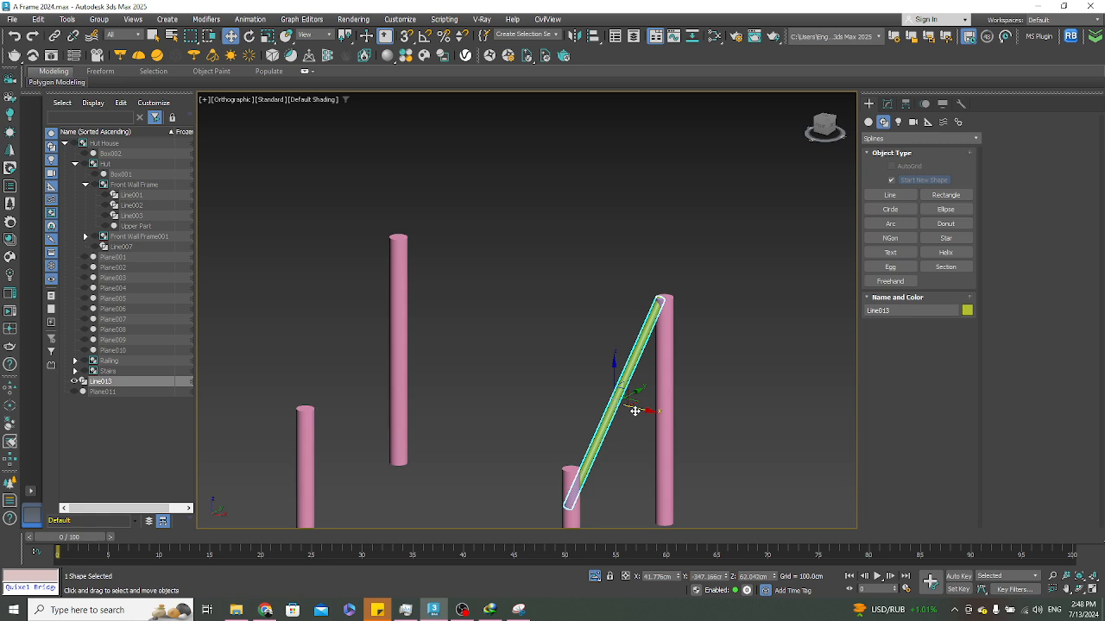
{"action": "scroll", "coordinate": [634, 410], "scroll_direction": "down", "scroll_amount": 3}
{"action": "key", "text": "t"}
{"action": "scroll", "coordinate": [626, 424], "scroll_direction": "down", "scroll_amount": 3}
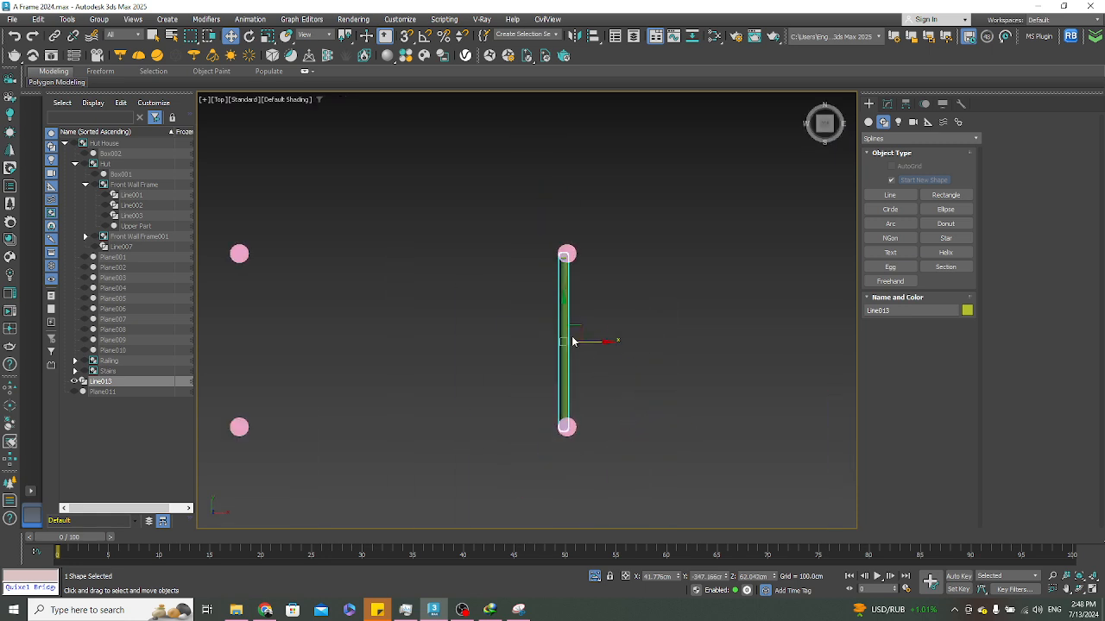
{"action": "scroll", "coordinate": [616, 374], "scroll_direction": "up", "scroll_amount": 5}
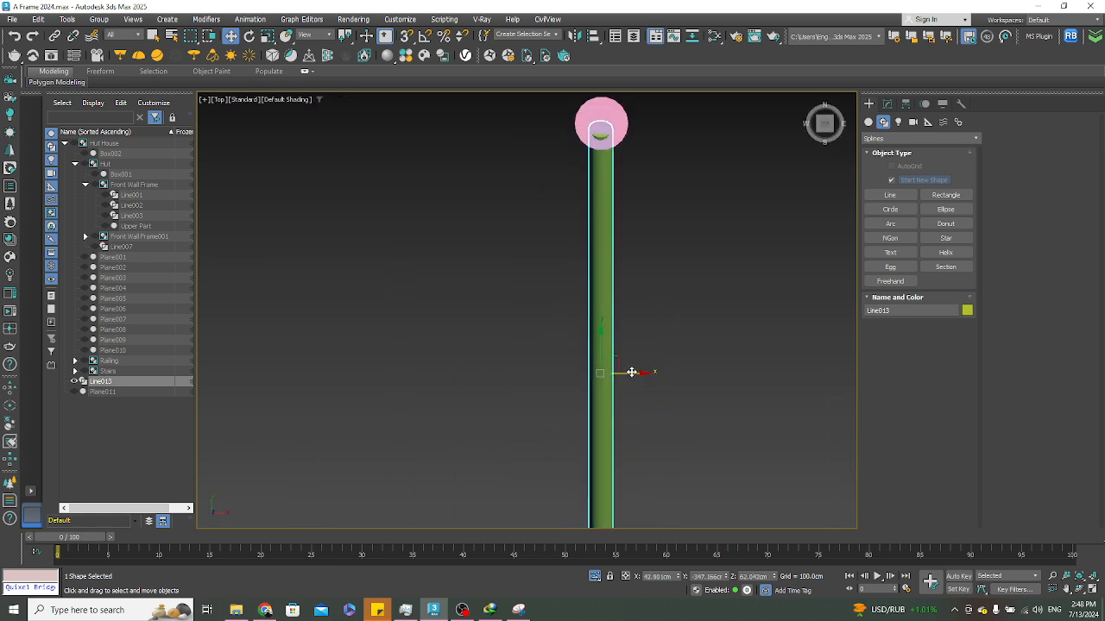
{"action": "key", "text": "f"}
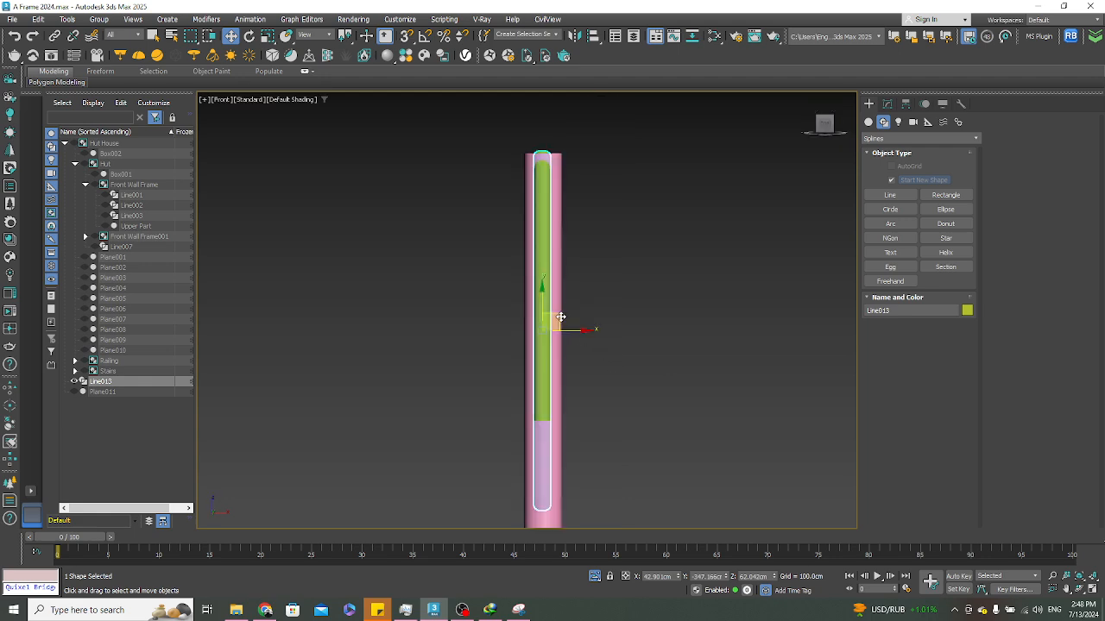
{"action": "key", "text": "l"}
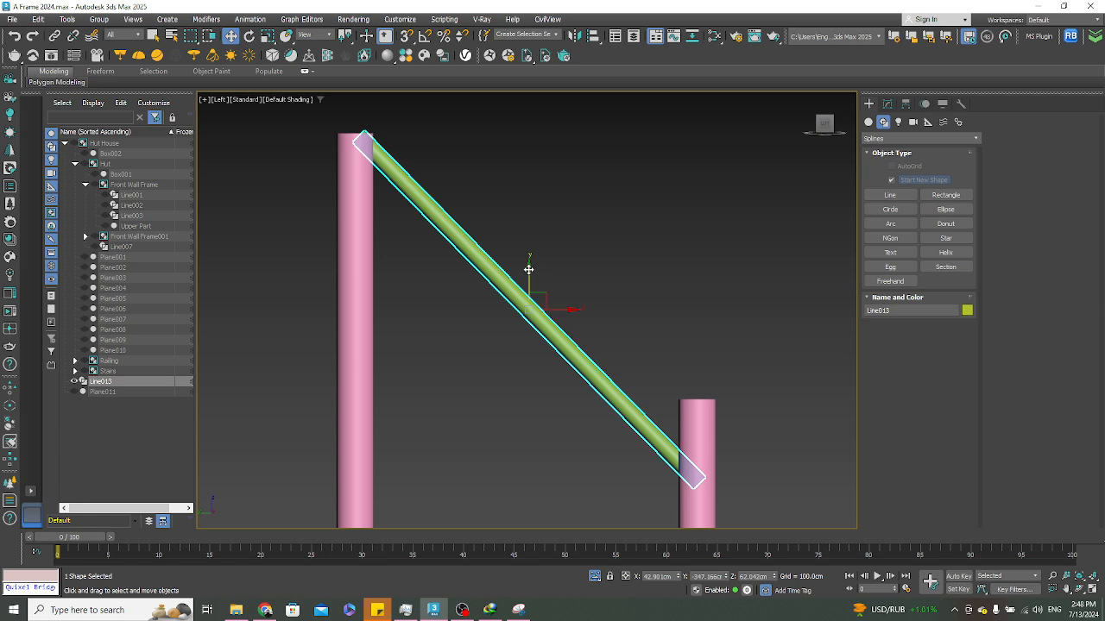
{"action": "left_click_drag", "start_coordinate": [528, 269], "coordinate": [528, 272]}
Clone the handrail about 121.2 cm along negative X onto the opposite pair of stair posts and leave isolation
{"action": "key", "text": "t"}
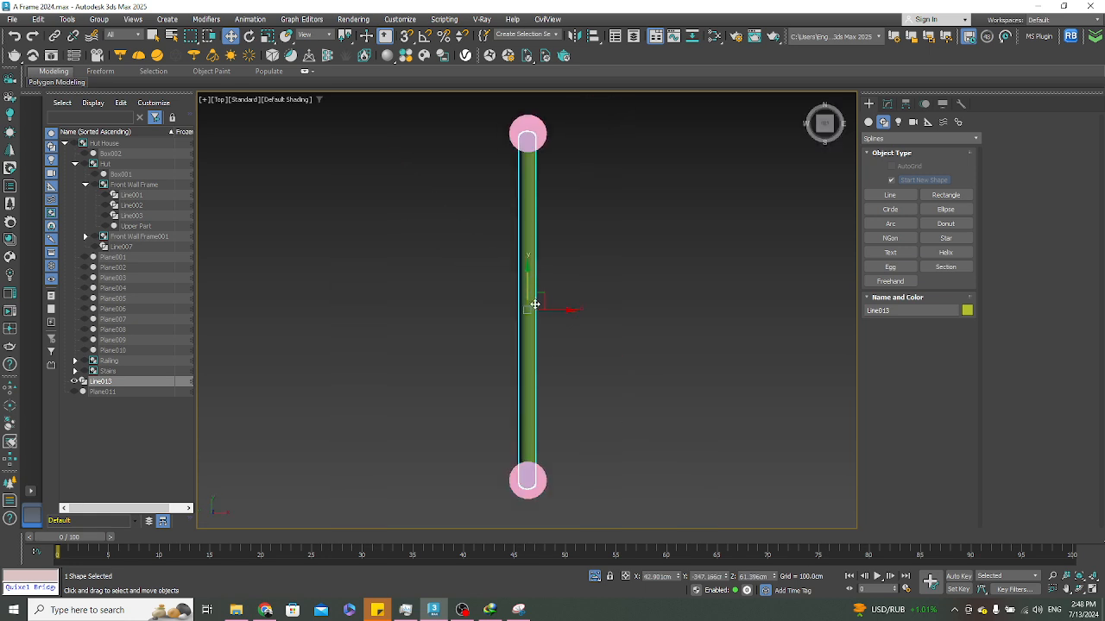
{"action": "scroll", "coordinate": [522, 319], "scroll_direction": "down", "scroll_amount": 4}
{"action": "middle_click_drag", "start_coordinate": [518, 329], "coordinate": [569, 371]}
{"action": "scroll", "coordinate": [568, 371], "scroll_direction": "up", "scroll_amount": 2}
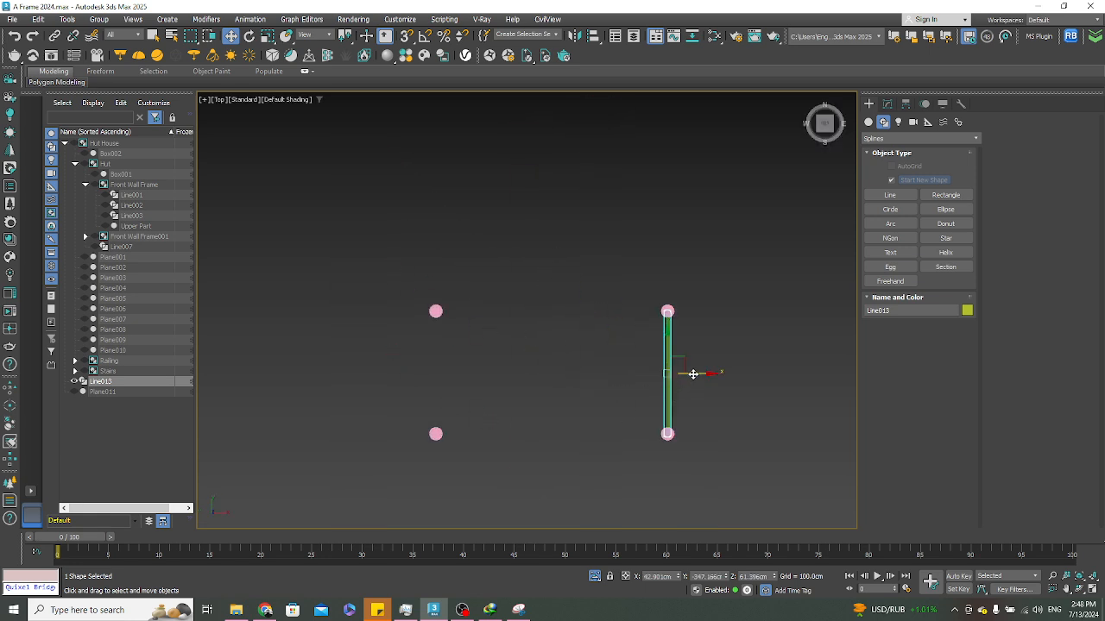
{"action": "left_click_drag", "start_coordinate": [693, 374], "coordinate": [462, 368], "text": "shift"}
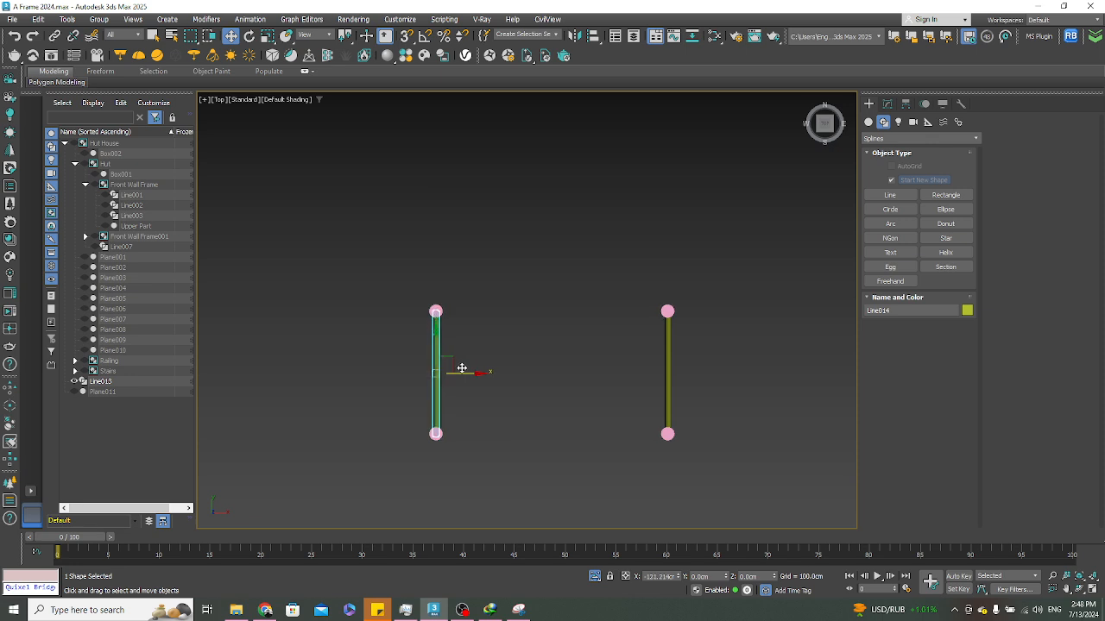
{"action": "left_click", "coordinate": [552, 352]}
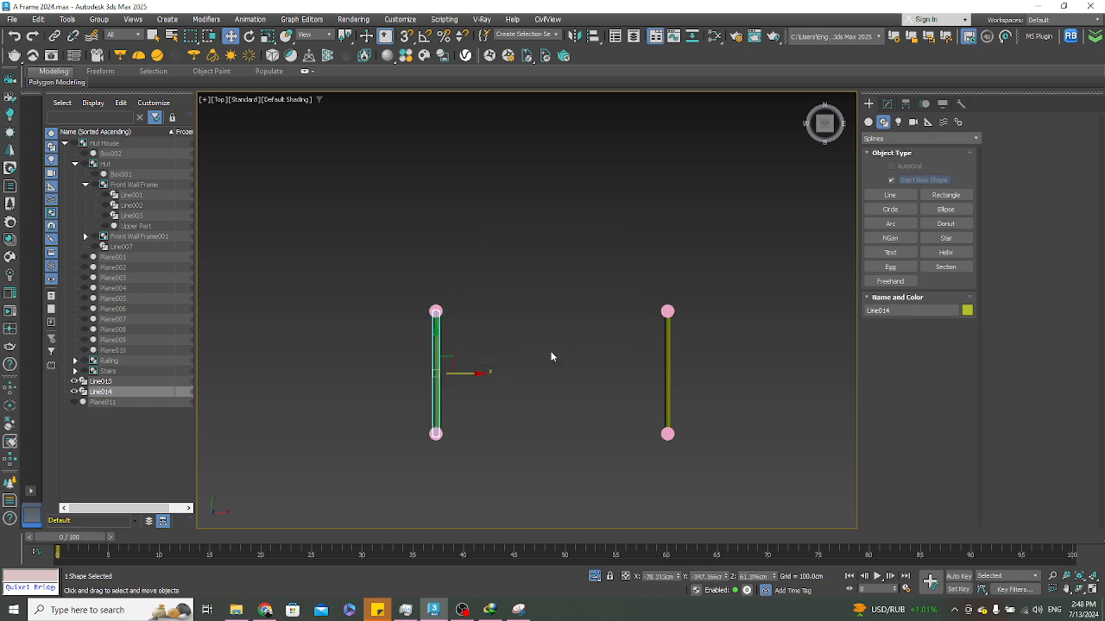
{"action": "left_click", "coordinate": [550, 352]}
{"action": "middle_click_drag", "start_coordinate": [549, 353], "coordinate": [572, 351], "text": "alt"}
{"action": "left_click", "coordinate": [595, 576]}
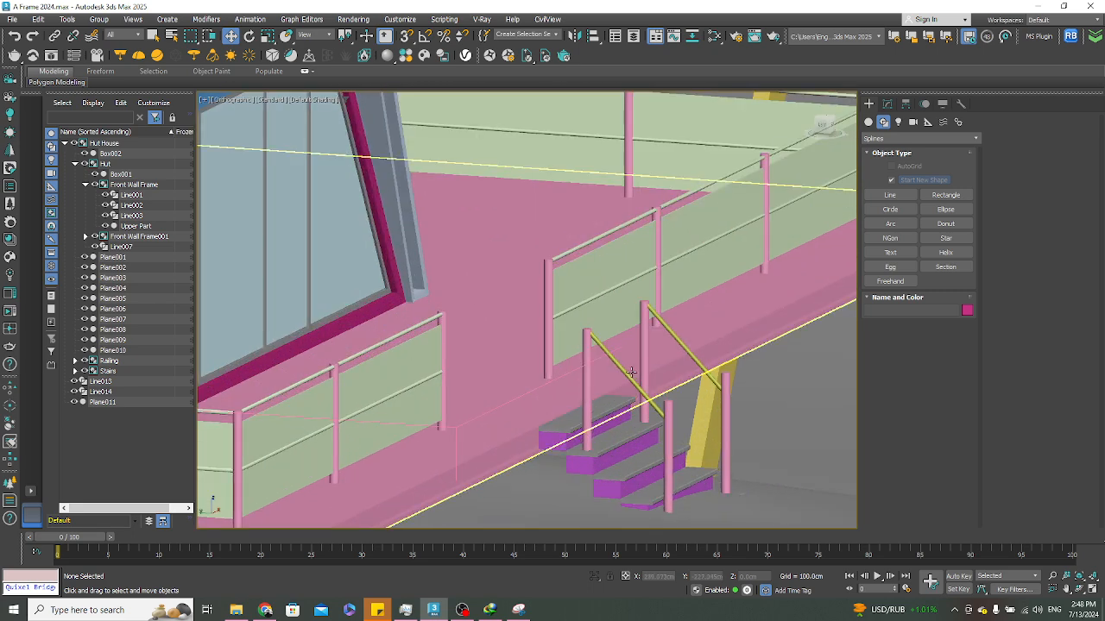
Clone both sloped handrails downward as instances to add a second rail between each pair of stair posts
{"action": "left_click", "coordinate": [682, 342]}
{"action": "left_click", "coordinate": [681, 342], "text": "ctrl"}
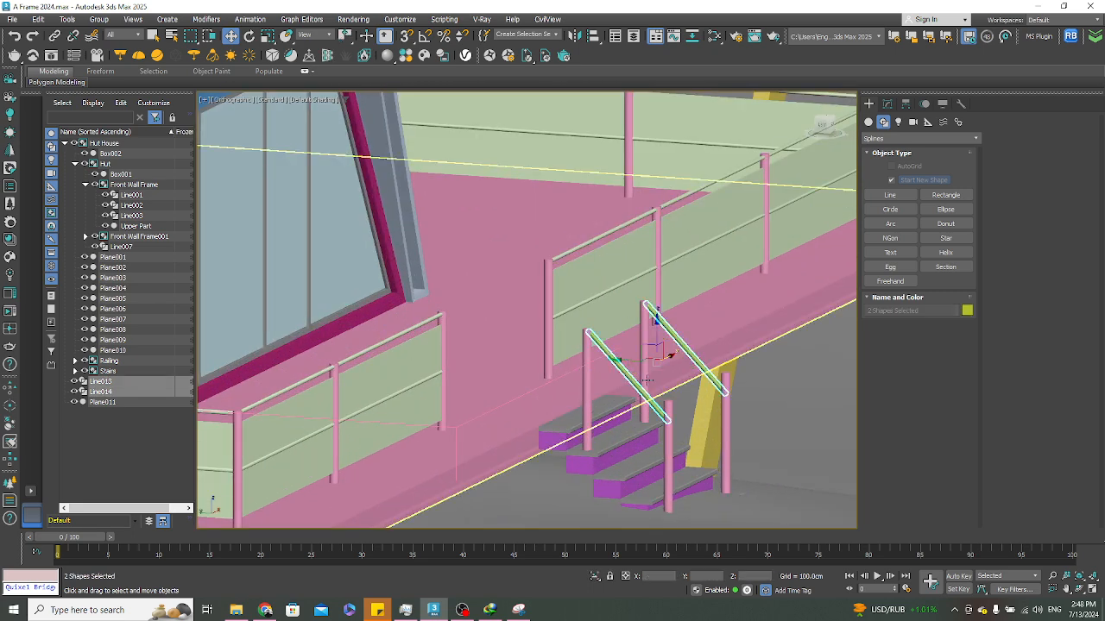
{"action": "middle_click_drag", "start_coordinate": [682, 343], "coordinate": [653, 329], "text": "alt"}
{"action": "left_click_drag", "start_coordinate": [654, 329], "coordinate": [654, 376], "text": "shift"}
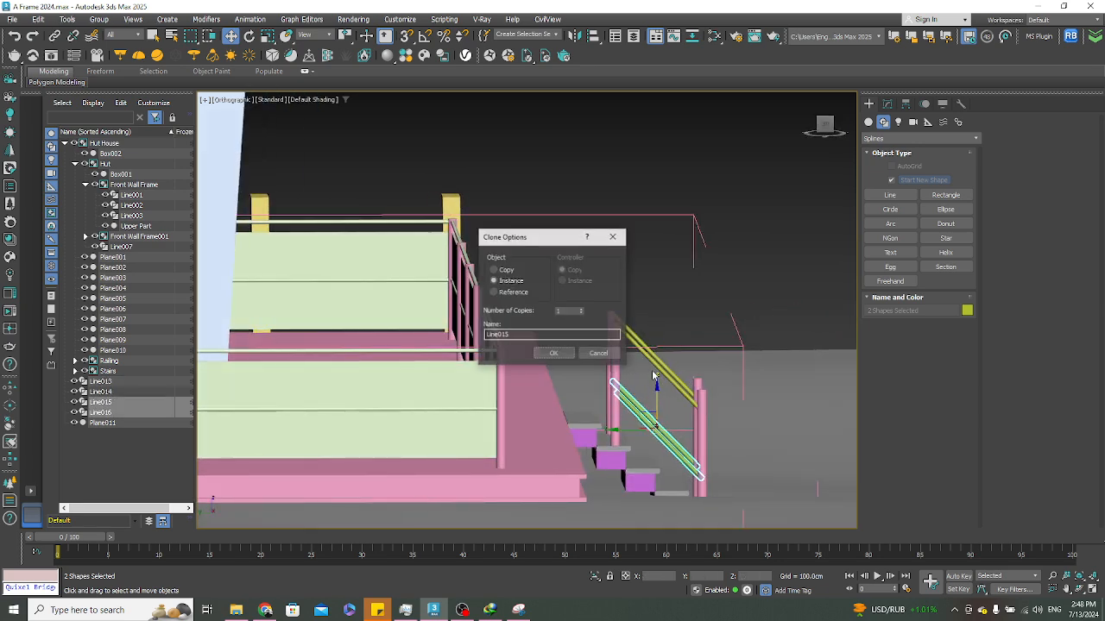
{"action": "left_click", "coordinate": [553, 353]}
Close the open Hut House group by its outer bracket and keep the whole group selected
{"action": "mouse_move", "coordinate": [553, 353]}
{"action": "middle_mouse_down", "text": "alt"}
{"action": "mouse_move", "coordinate": [585, 364]}
{"action": "mouse_move", "coordinate": [370, 348]}
{"action": "mouse_move", "coordinate": [598, 359]}
{"action": "mouse_move", "coordinate": [578, 362]}
{"action": "mouse_move", "coordinate": [590, 367]}
{"action": "middle_mouse_up", "text": "alt"}
{"action": "key", "text": "alt+c"}
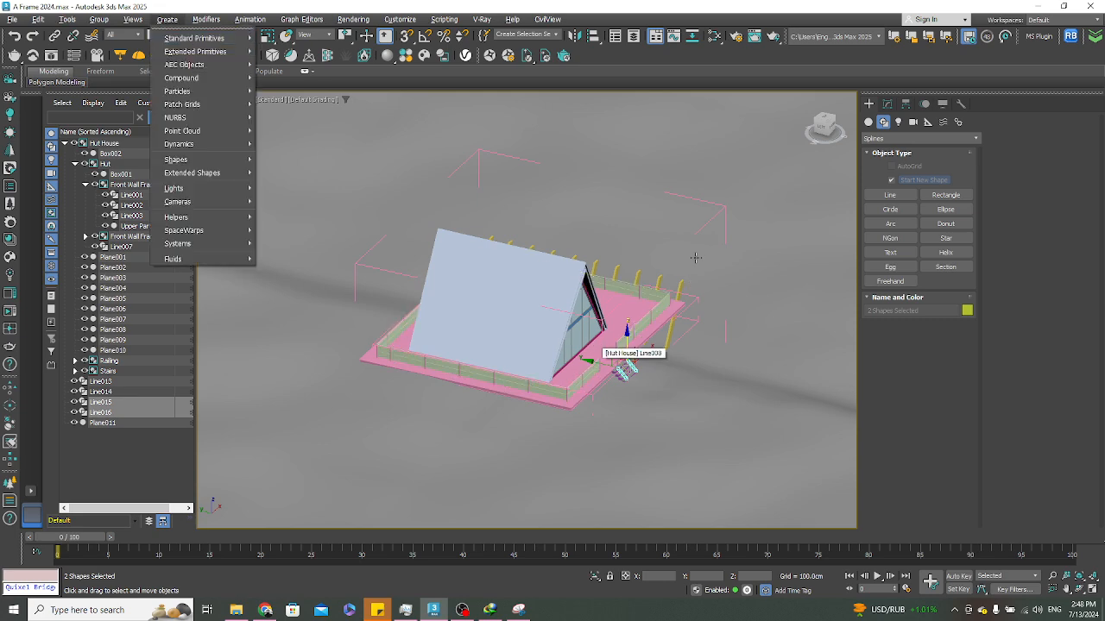
{"action": "left_click", "coordinate": [709, 227]}
{"action": "left_click", "coordinate": [711, 217]}
{"action": "double_click", "coordinate": [710, 218]}
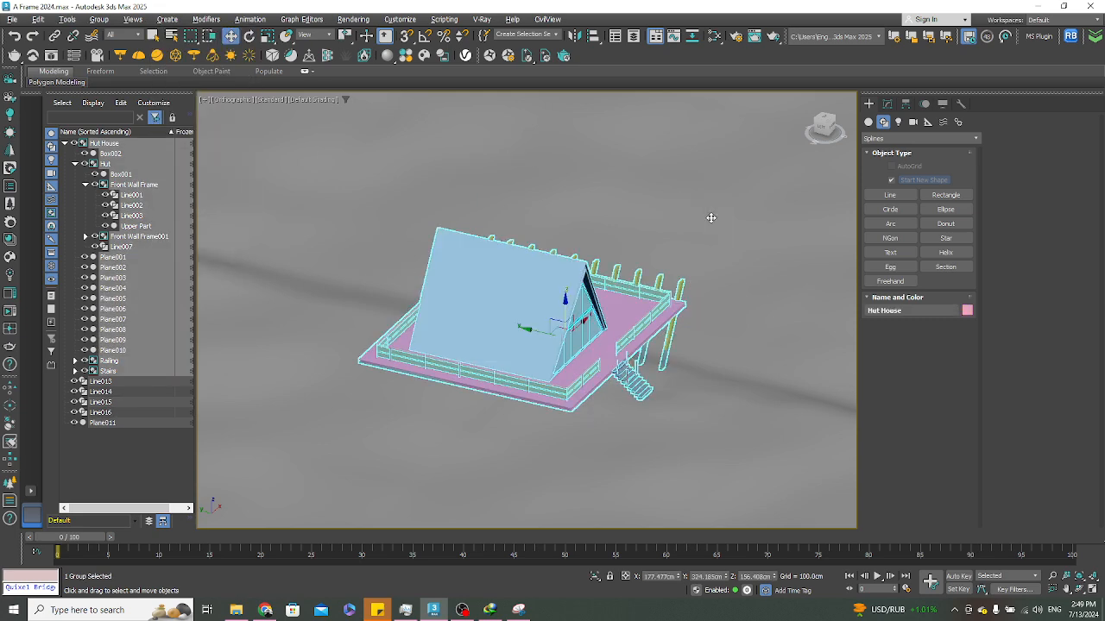
{"action": "key", "text": "alt+c"}
{"action": "middle_click_drag", "start_coordinate": [658, 313], "coordinate": [587, 294], "text": "alt"}
{"action": "right_click", "coordinate": [635, 345]}
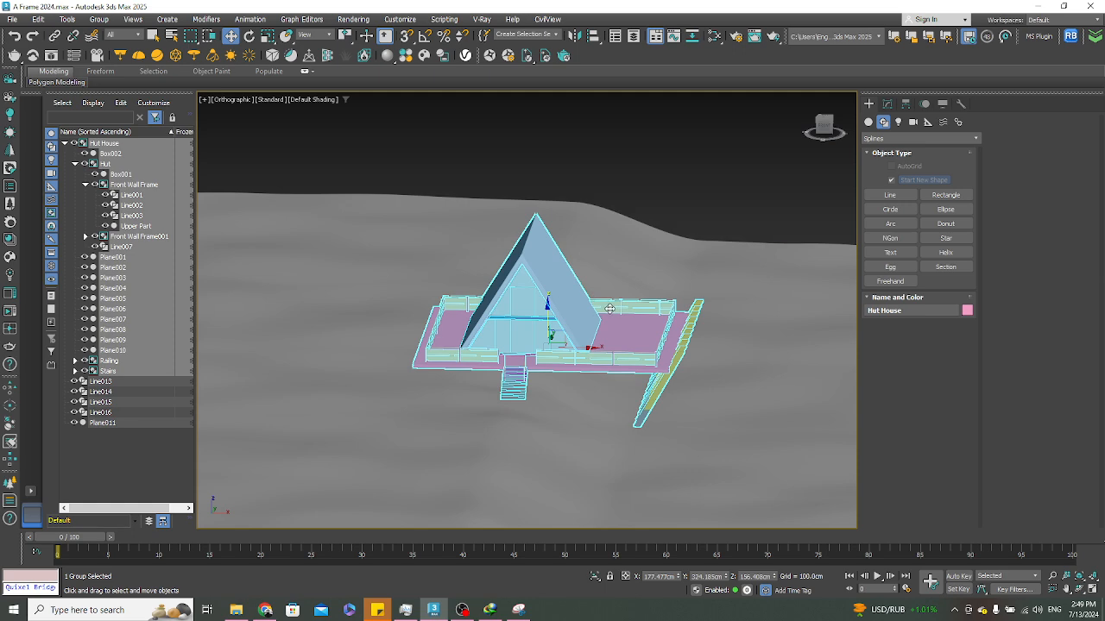